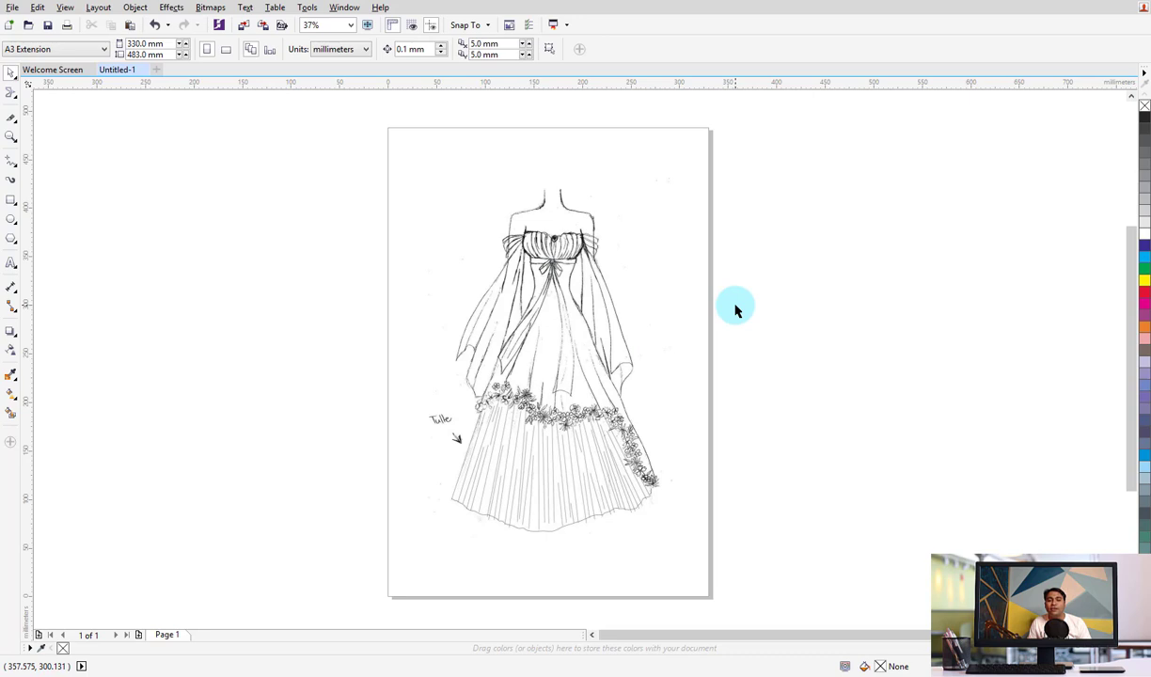
Bring the whole page into view and unlock the scanned sketch bitmap
{"action": "scroll", "coordinate": [563, 367], "scroll_direction": "down", "scroll_amount": 1}
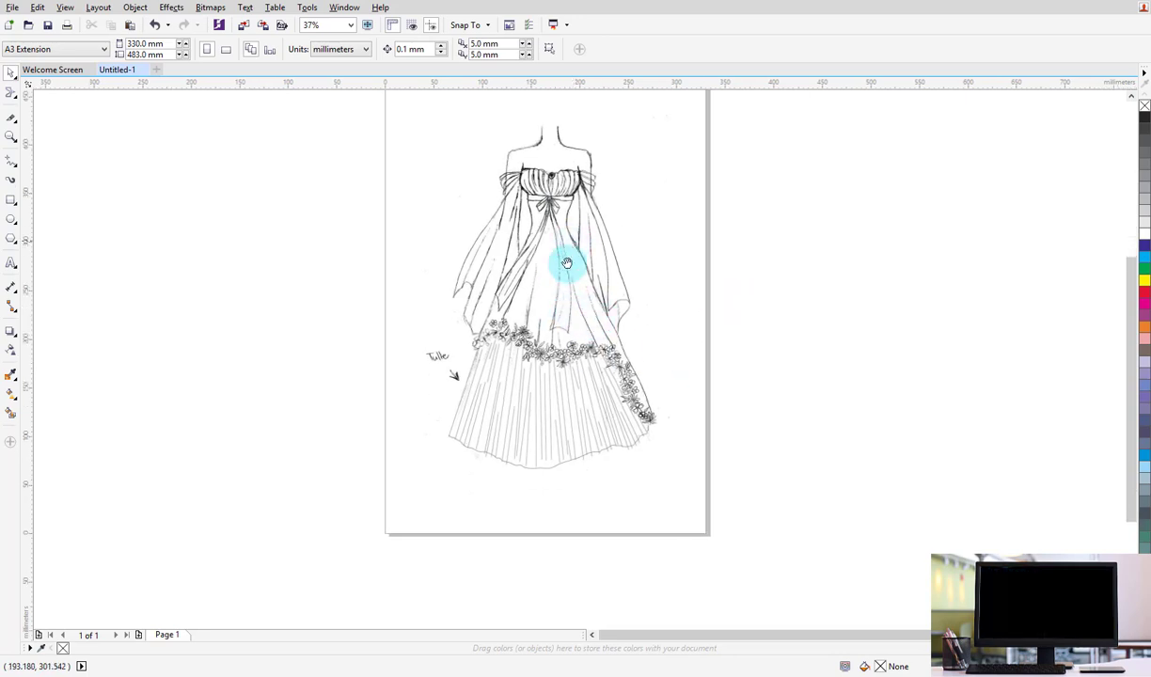
{"action": "scroll", "coordinate": [526, 273], "scroll_direction": "up", "scroll_amount": 1}
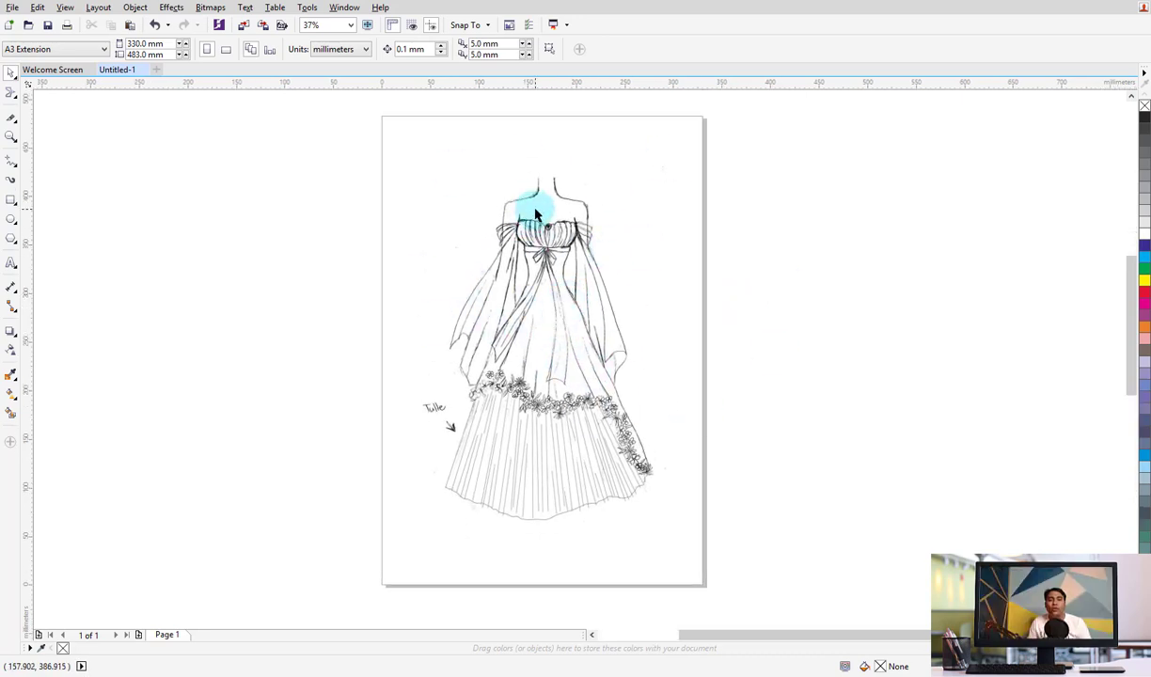
{"action": "scroll", "coordinate": [532, 206], "scroll_direction": "up", "scroll_amount": 1}
{"action": "left_click_drag", "start_coordinate": [693, 359], "coordinate": [668, 173]}
{"action": "scroll", "coordinate": [635, 215], "scroll_direction": "down", "scroll_amount": 2}
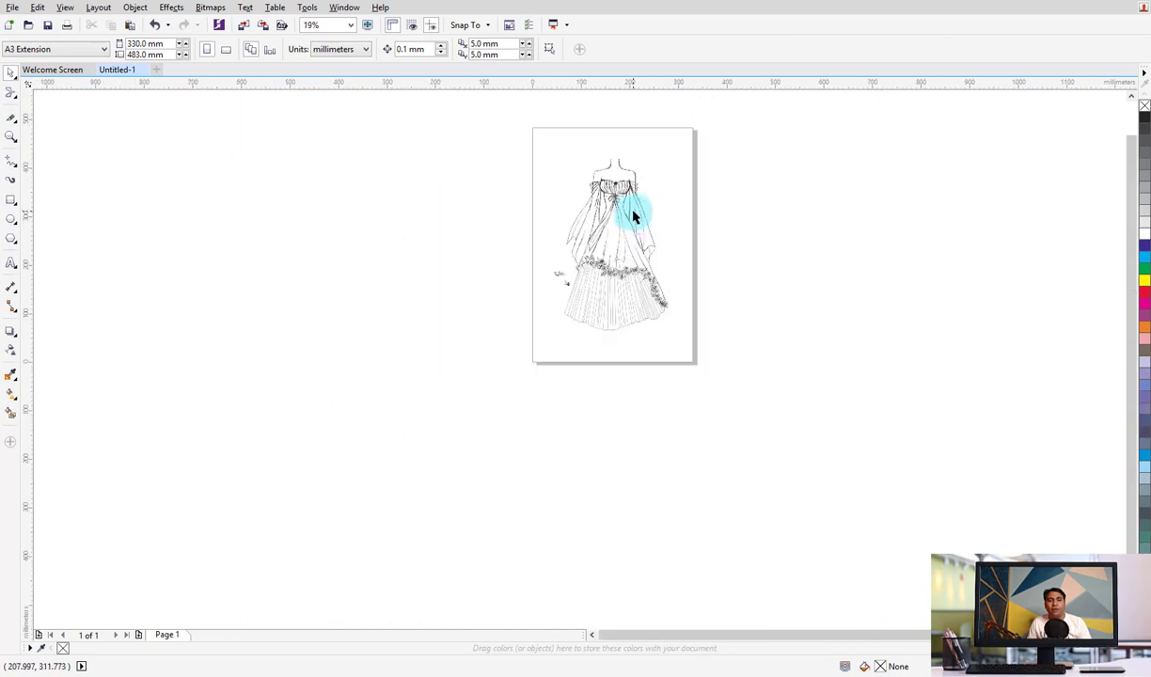
{"action": "left_click_drag", "start_coordinate": [634, 215], "coordinate": [529, 349]}
{"action": "left_click_drag", "start_coordinate": [591, 321], "coordinate": [570, 292]}
{"action": "scroll", "coordinate": [569, 292], "scroll_direction": "up", "scroll_amount": 1}
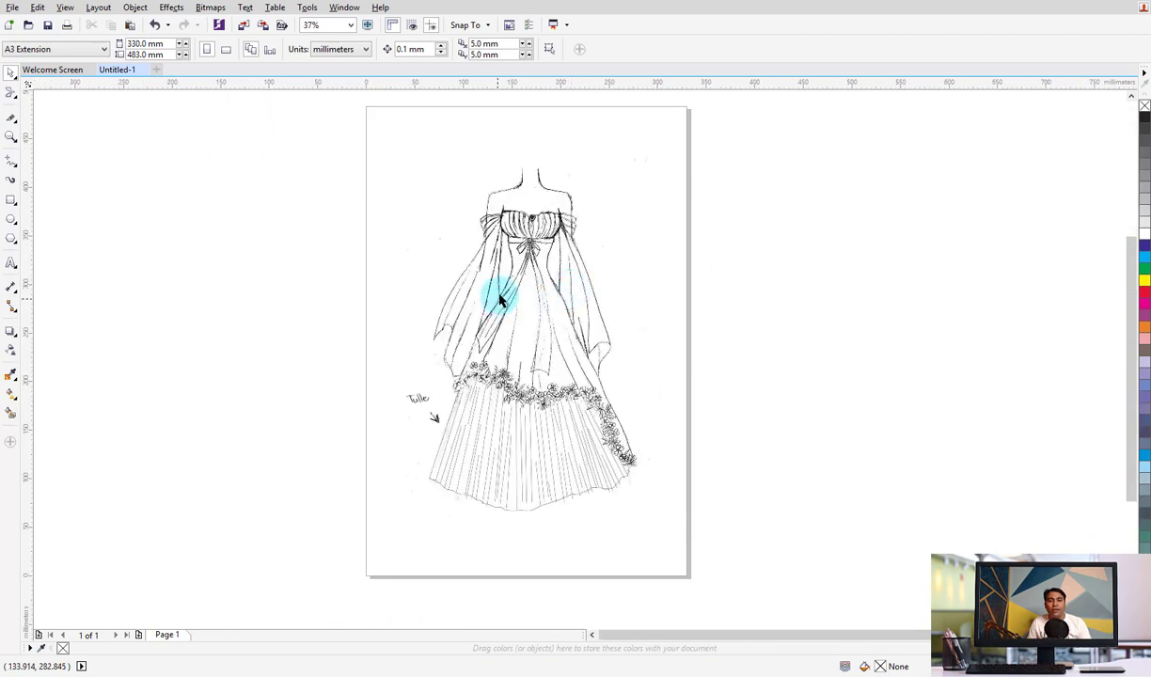
{"action": "right_click", "coordinate": [545, 287]}
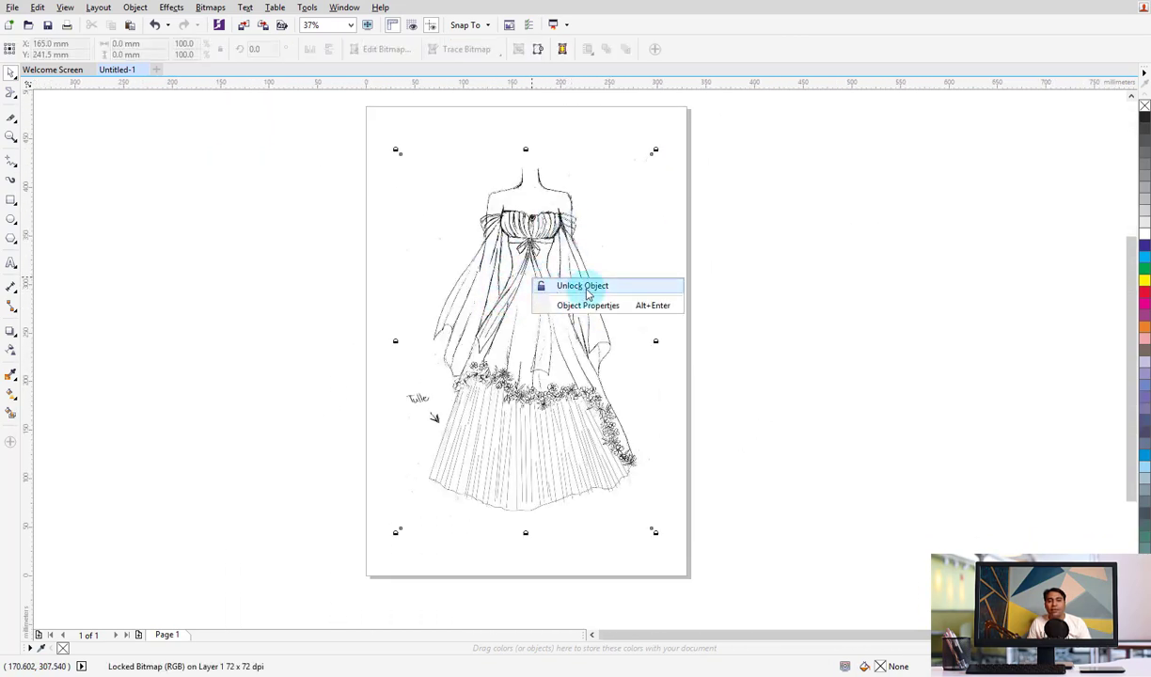
{"action": "left_click", "coordinate": [583, 287]}
Move the sketch off the page, then centre it on the page with P
{"action": "left_click", "coordinate": [509, 344]}
{"action": "left_click", "coordinate": [750, 316]}
{"action": "mouse_move", "coordinate": [534, 346]}
{"action": "left_mouse_down"}
{"action": "mouse_move", "coordinate": [793, 335]}
{"action": "mouse_move", "coordinate": [528, 372]}
{"action": "mouse_move", "coordinate": [722, 331]}
{"action": "mouse_move", "coordinate": [552, 400]}
{"action": "mouse_move", "coordinate": [503, 365]}
{"action": "mouse_move", "coordinate": [526, 365]}
{"action": "mouse_move", "coordinate": [522, 355]}
{"action": "left_mouse_up"}
{"action": "left_click", "coordinate": [515, 336]}
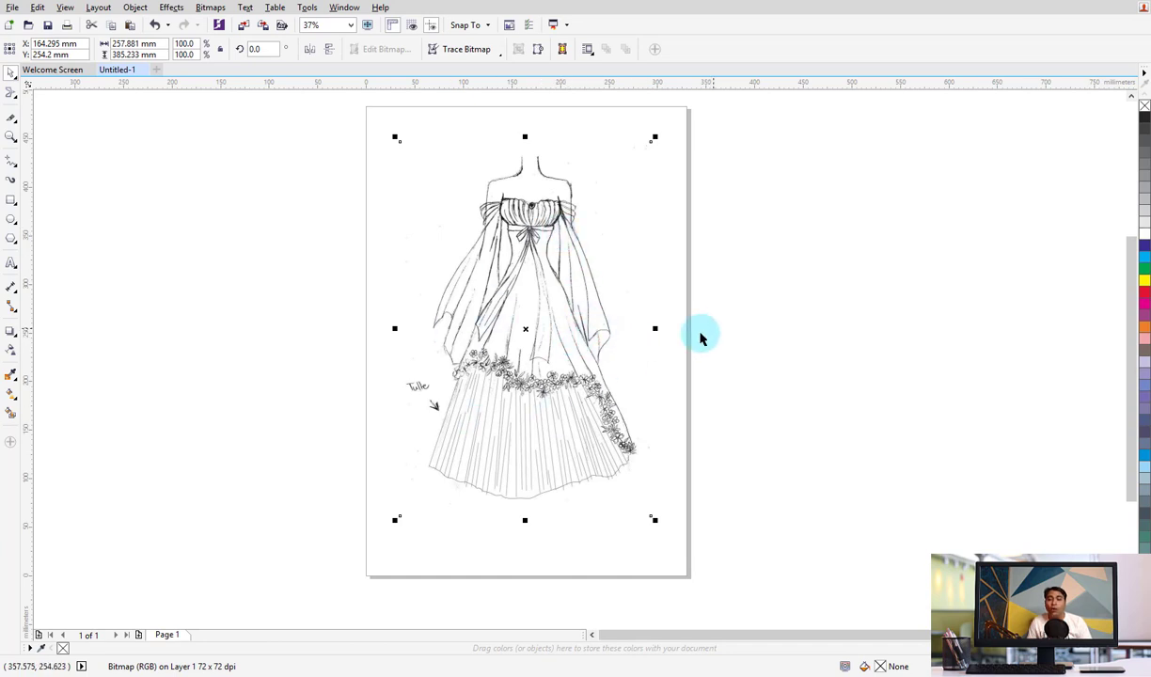
{"action": "mouse_move", "coordinate": [534, 291]}
{"action": "left_mouse_down"}
{"action": "mouse_move", "coordinate": [555, 268]}
{"action": "mouse_move", "coordinate": [570, 282]}
{"action": "mouse_move", "coordinate": [537, 285]}
{"action": "mouse_move", "coordinate": [844, 297]}
{"action": "mouse_move", "coordinate": [938, 360]}
{"action": "left_mouse_up"}
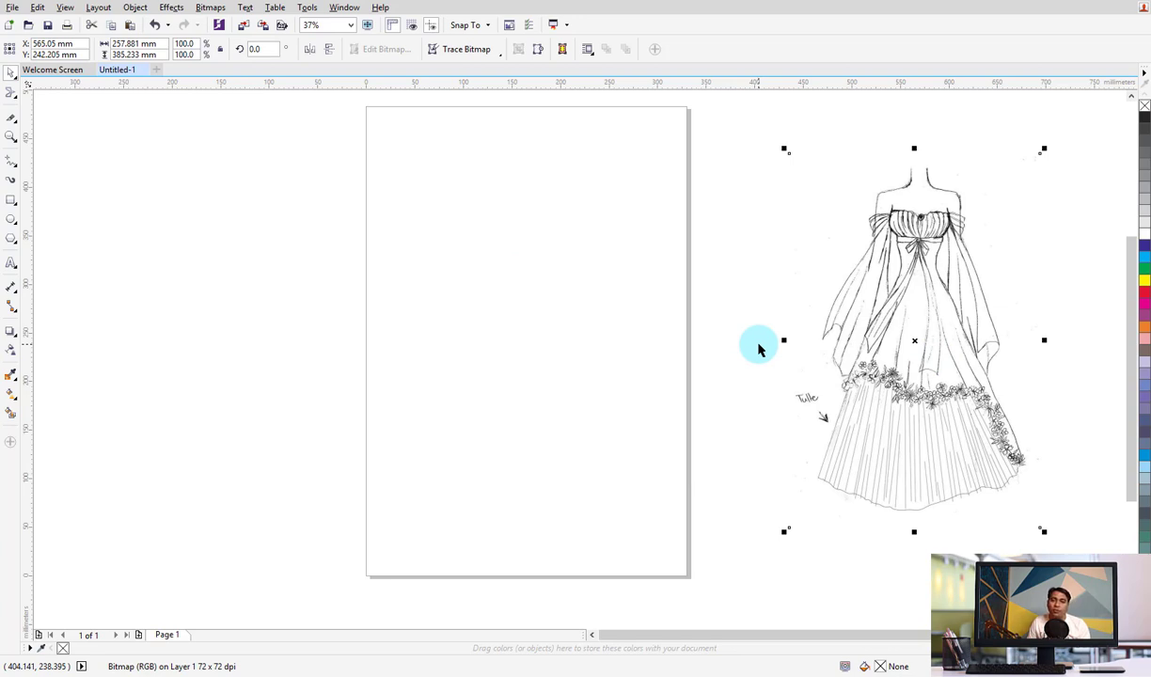
{"action": "key", "text": "p"}
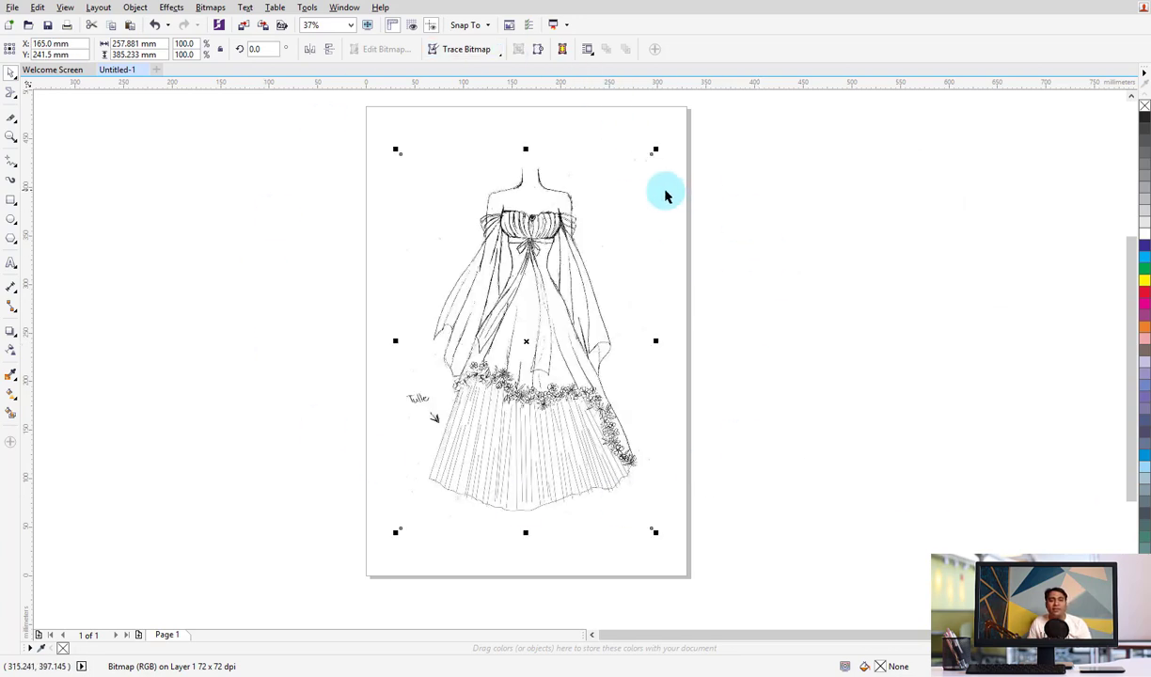
Lock the centred sketch in place with Lock Object
{"action": "left_click", "coordinate": [664, 270]}
{"action": "left_click", "coordinate": [539, 255]}
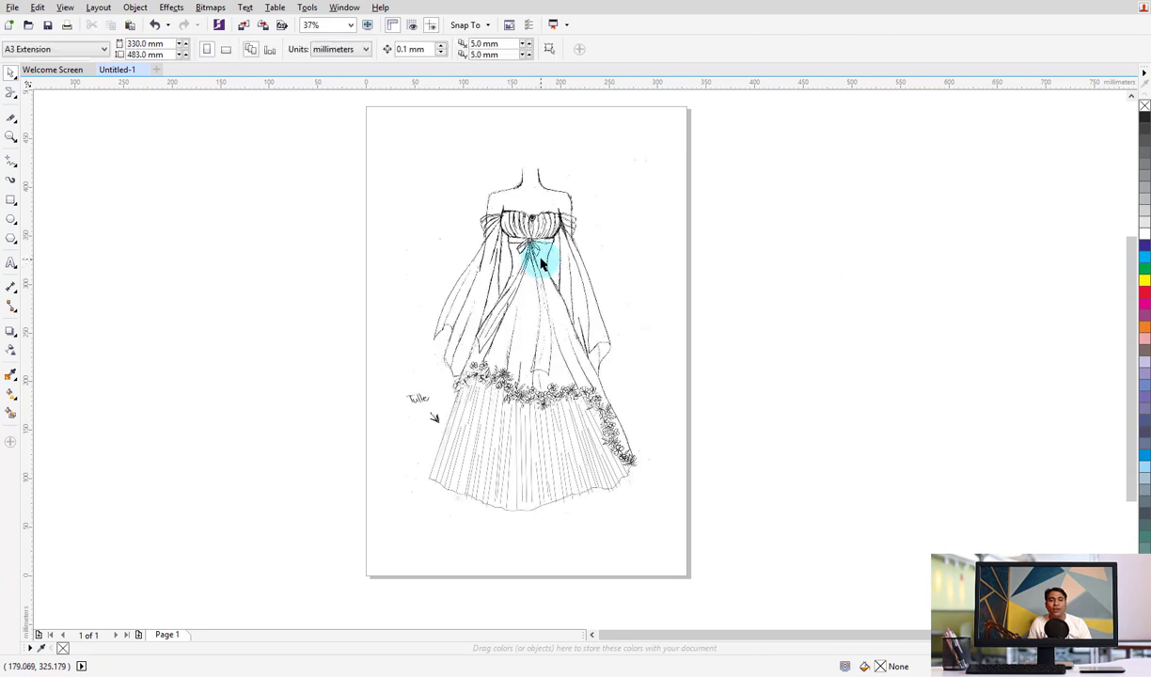
{"action": "right_click", "coordinate": [541, 257]}
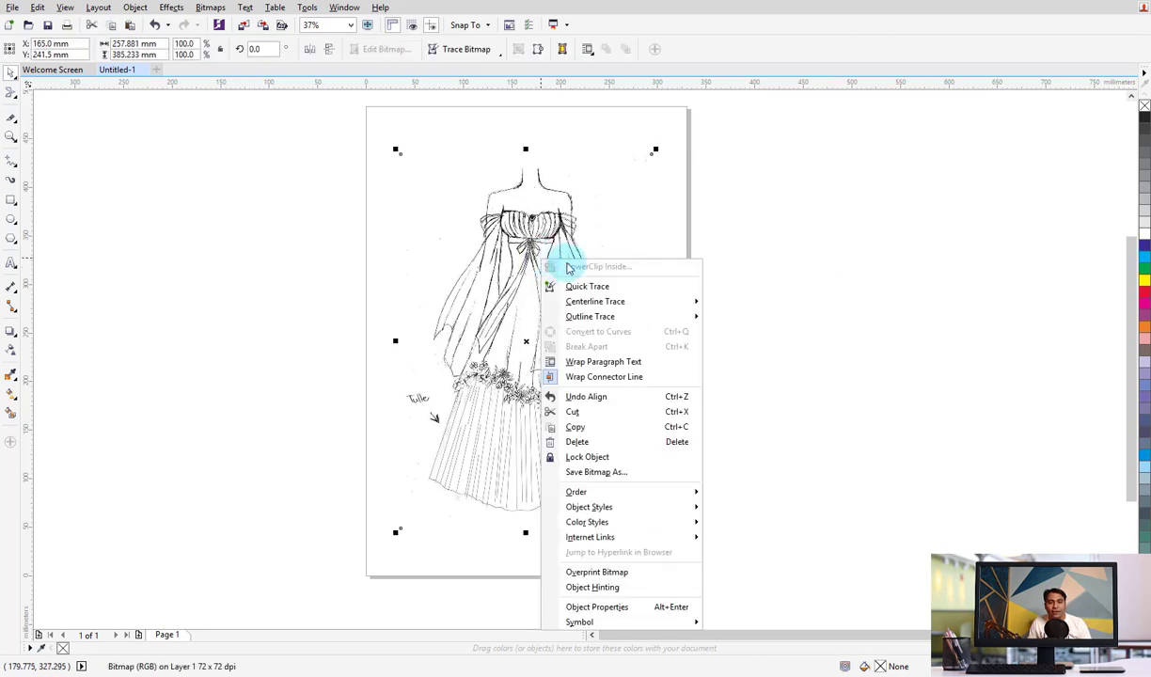
{"action": "left_click", "coordinate": [586, 461]}
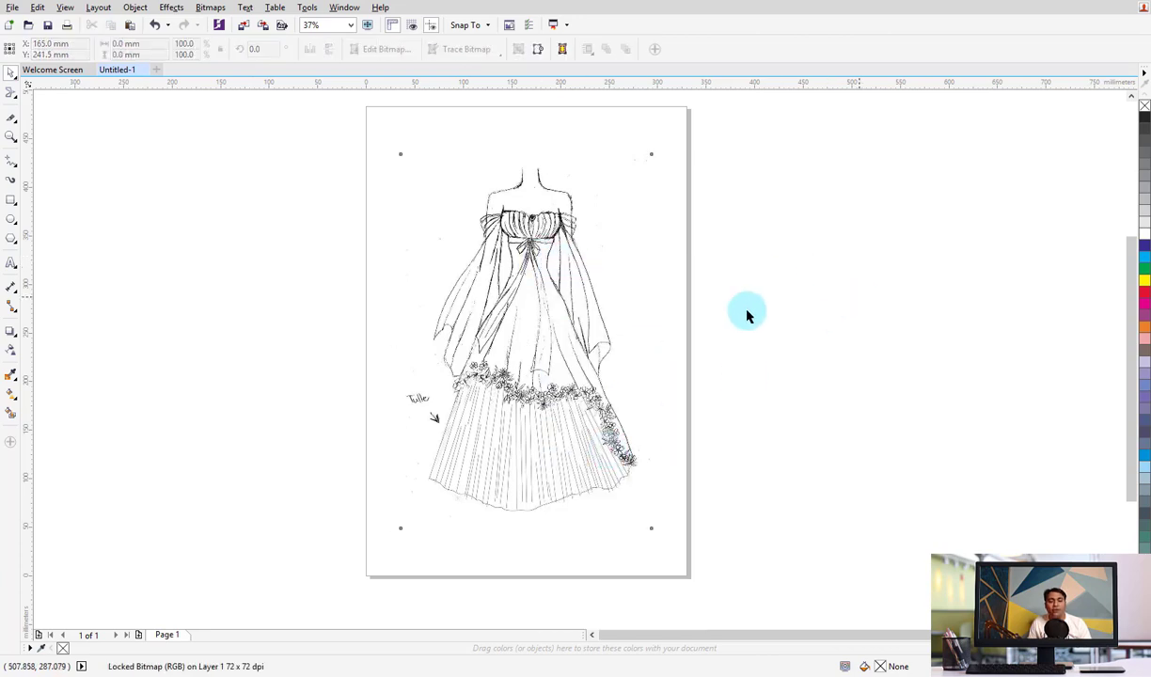
{"action": "left_click", "coordinate": [744, 314]}
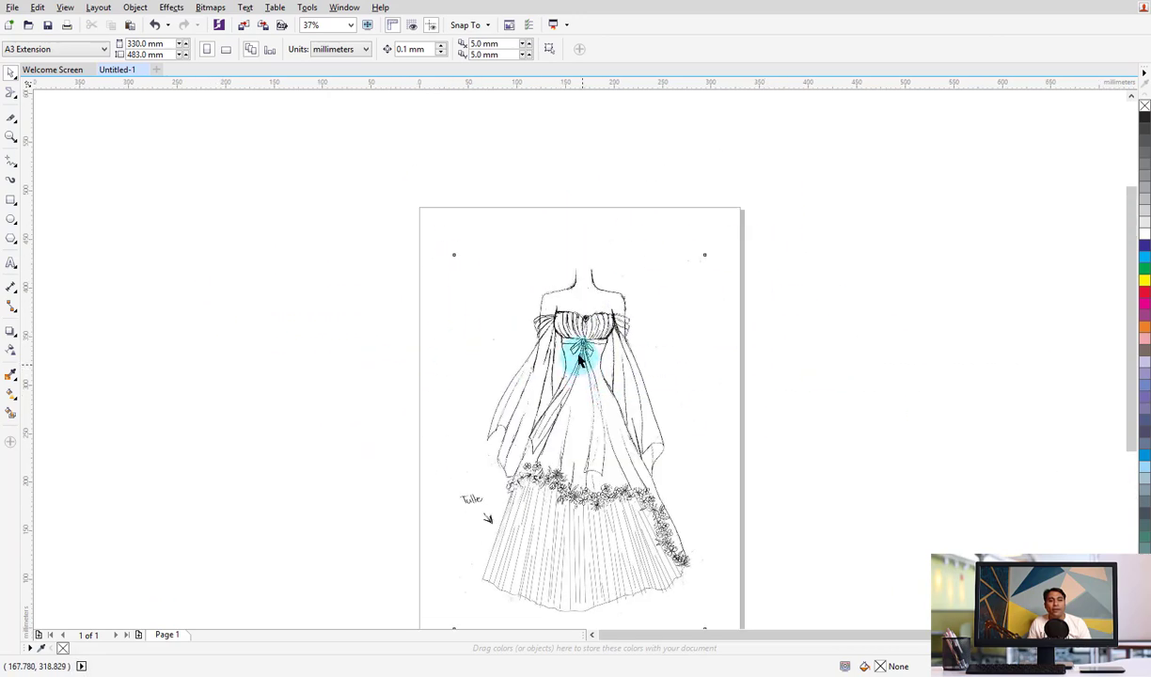
Zoom to 300% on the left sleeve and bodice, down to the flowered hem
{"action": "scroll", "coordinate": [583, 319], "scroll_direction": "up", "scroll_amount": 4}
{"action": "scroll", "coordinate": [489, 292], "scroll_direction": "up", "scroll_amount": 1}
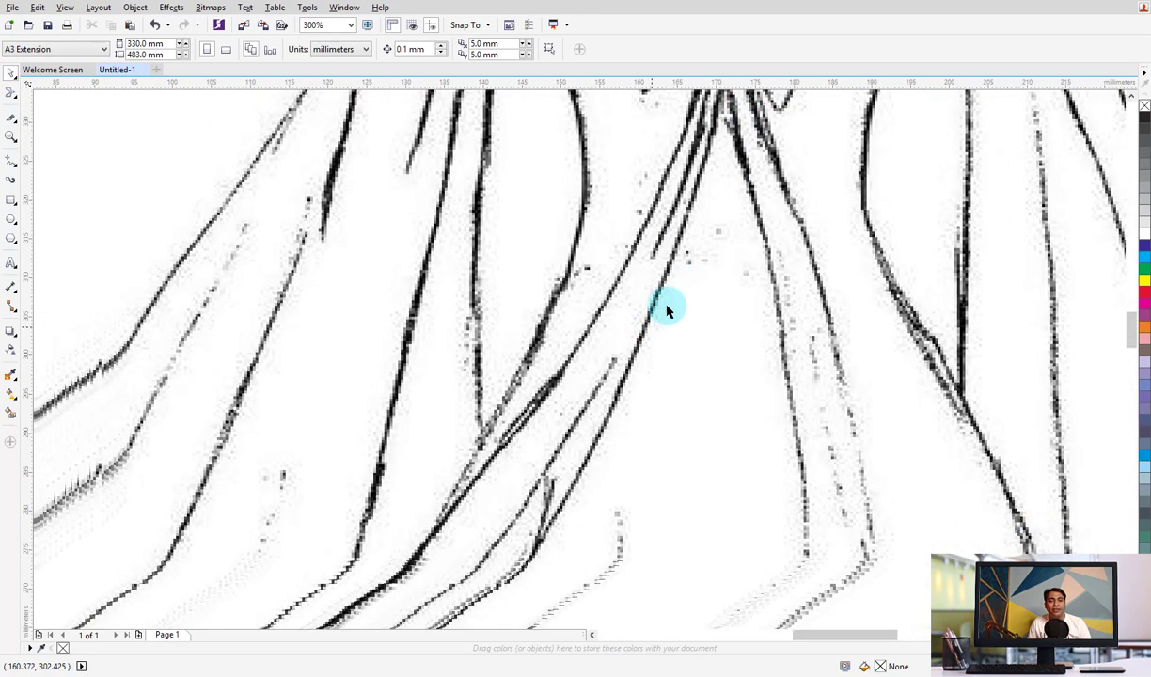
{"action": "scroll", "coordinate": [665, 310], "scroll_direction": "down", "scroll_amount": 5}
{"action": "scroll", "coordinate": [635, 333], "scroll_direction": "left", "scroll_amount": 4}
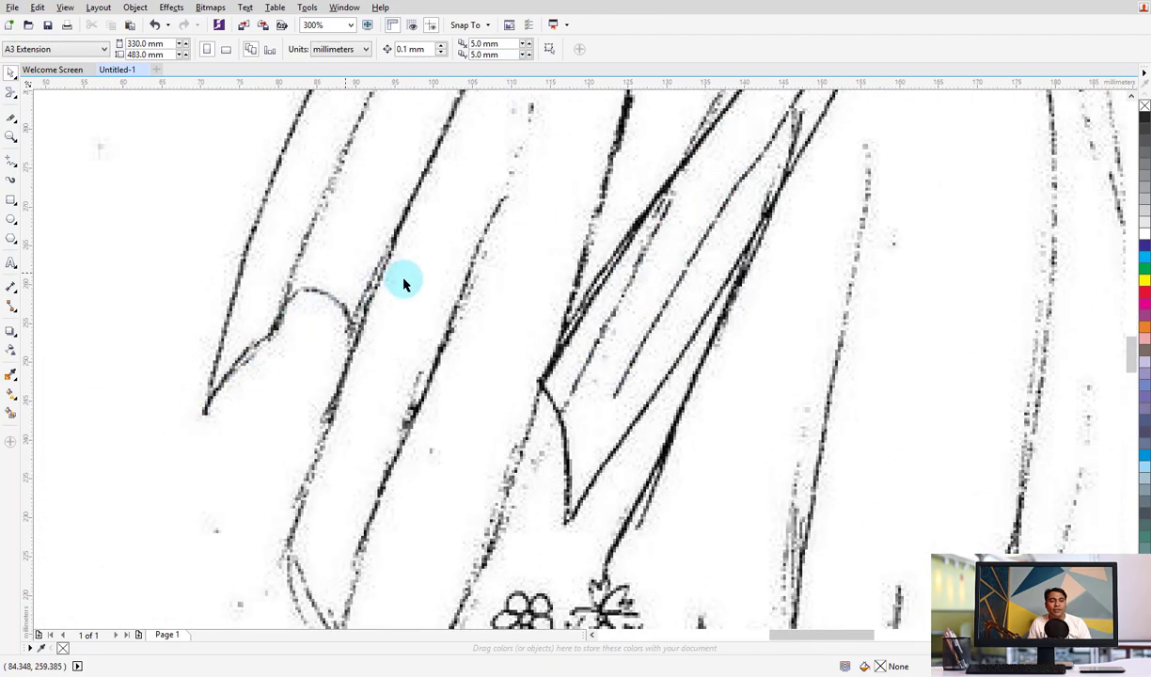
{"action": "scroll", "coordinate": [401, 328], "scroll_direction": "down", "scroll_amount": 1}
{"action": "scroll", "coordinate": [427, 318], "scroll_direction": "down", "scroll_amount": 2}
{"action": "scroll", "coordinate": [470, 395], "scroll_direction": "down", "scroll_amount": 1}
{"action": "scroll", "coordinate": [494, 433], "scroll_direction": "down", "scroll_amount": 2}
{"action": "scroll", "coordinate": [489, 414], "scroll_direction": "left", "scroll_amount": 1}
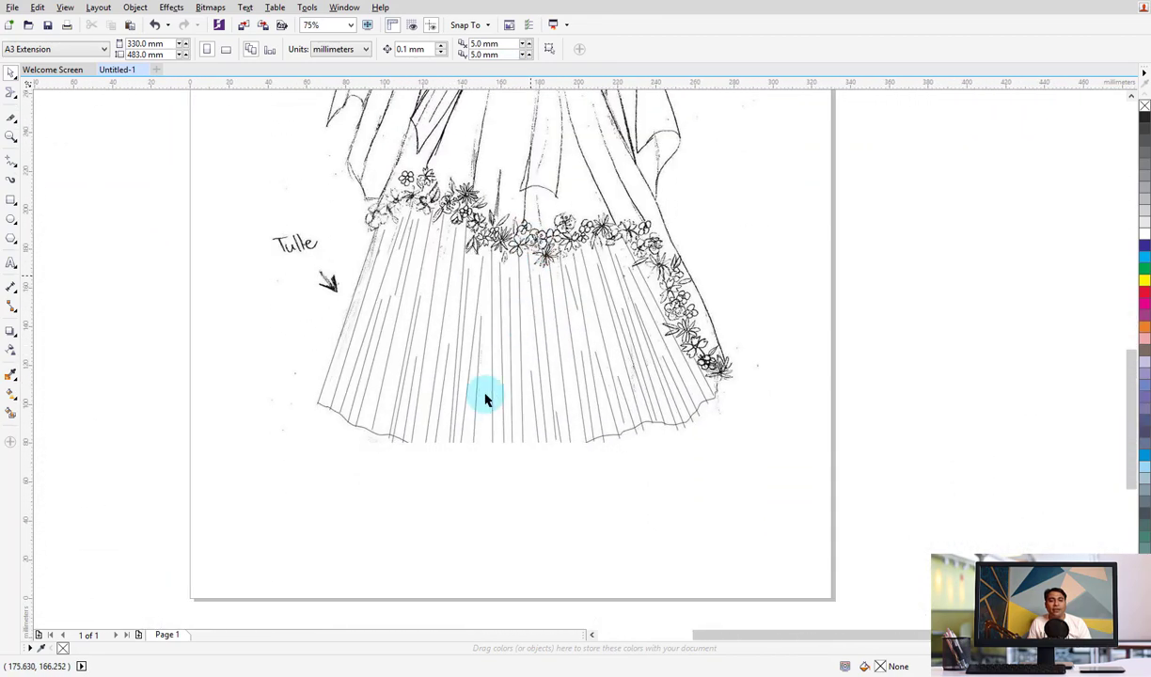
{"action": "scroll", "coordinate": [511, 414], "scroll_direction": "up", "scroll_amount": 1}
{"action": "scroll", "coordinate": [517, 320], "scroll_direction": "up", "scroll_amount": 1}
{"action": "scroll", "coordinate": [541, 329], "scroll_direction": "up", "scroll_amount": 2}
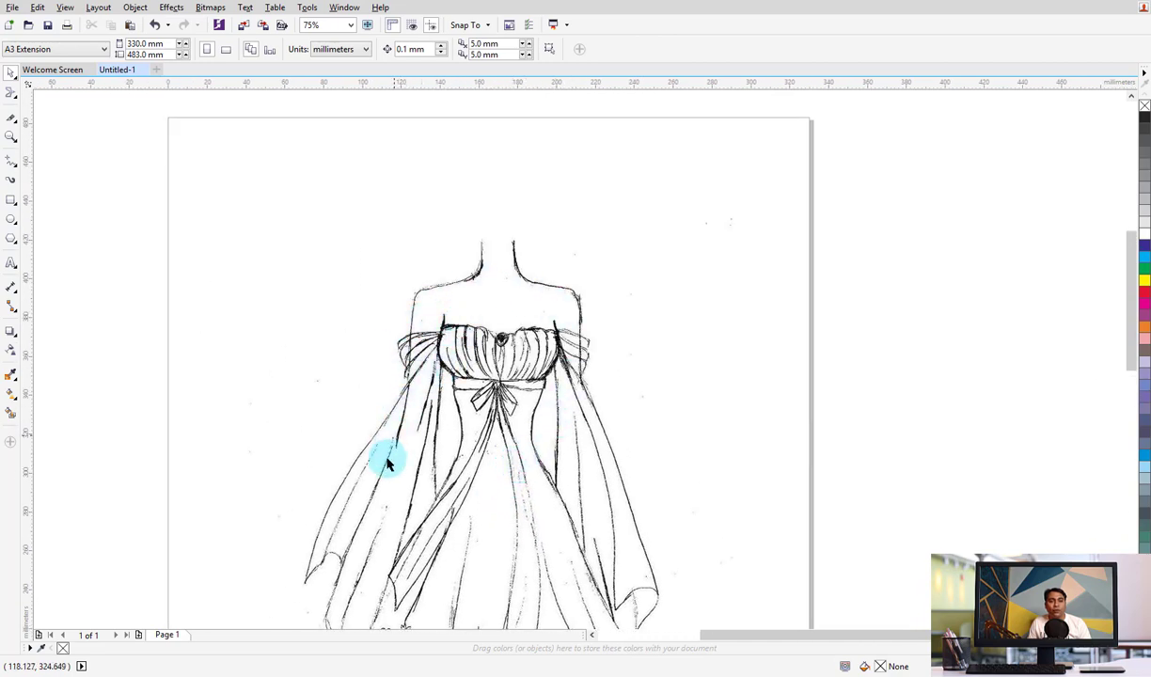
{"action": "left_click_drag", "start_coordinate": [385, 547], "coordinate": [455, 462]}
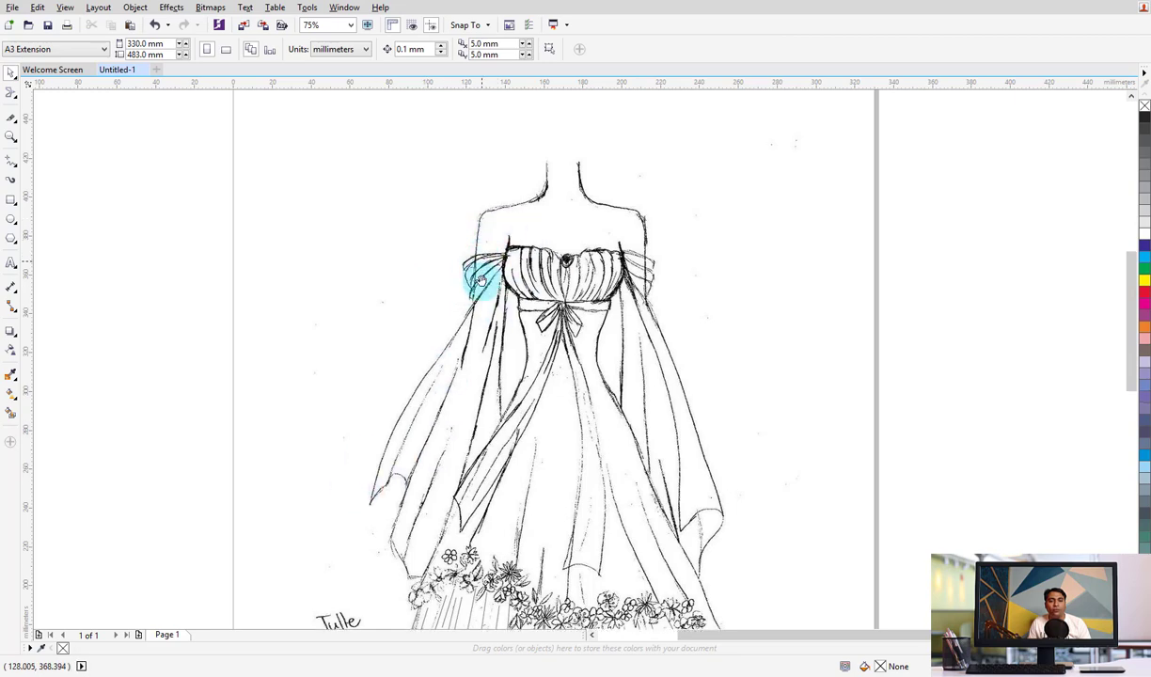
{"action": "scroll", "coordinate": [385, 313], "scroll_direction": "up", "scroll_amount": 1}
{"action": "scroll", "coordinate": [483, 315], "scroll_direction": "up", "scroll_amount": 3}
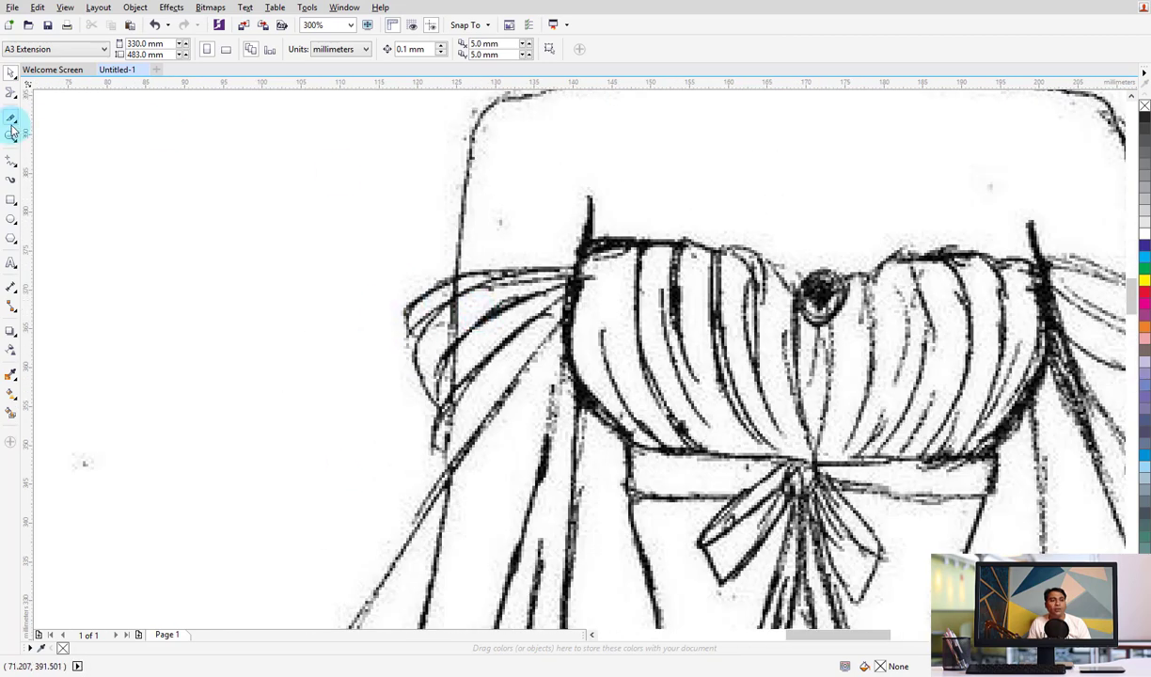
Trace a triangular sleeve panel with three Bézier points: outer tip, bodice join, lower edge
{"action": "left_click", "coordinate": [14, 170]}
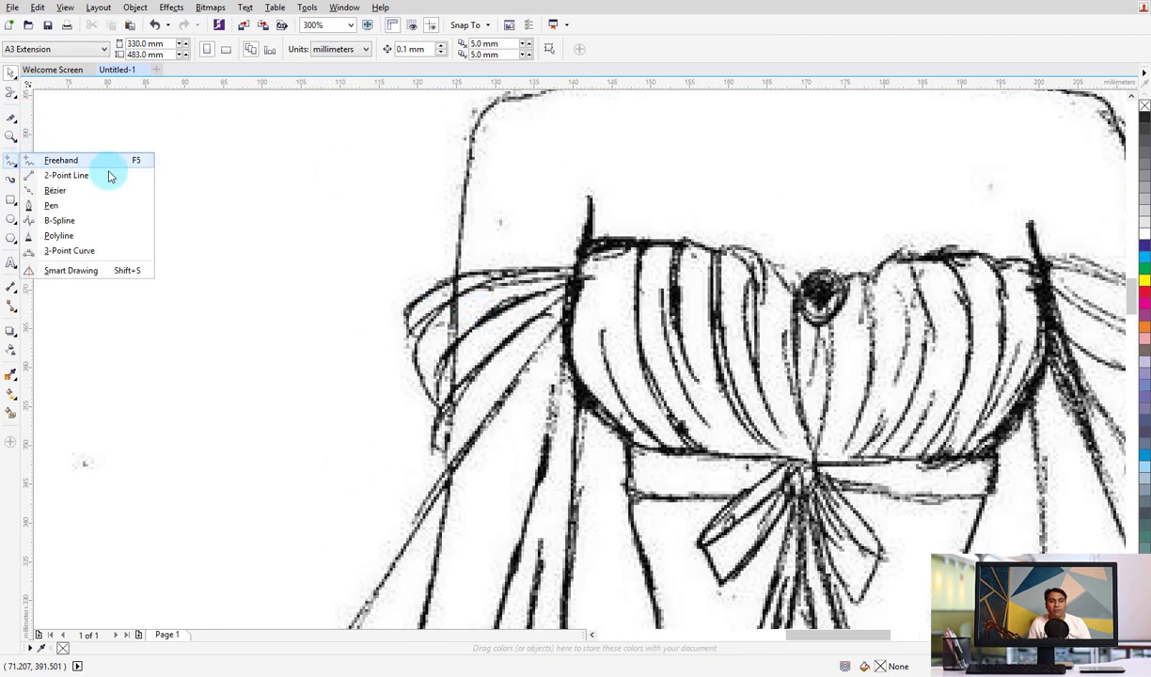
{"action": "left_click", "coordinate": [74, 193]}
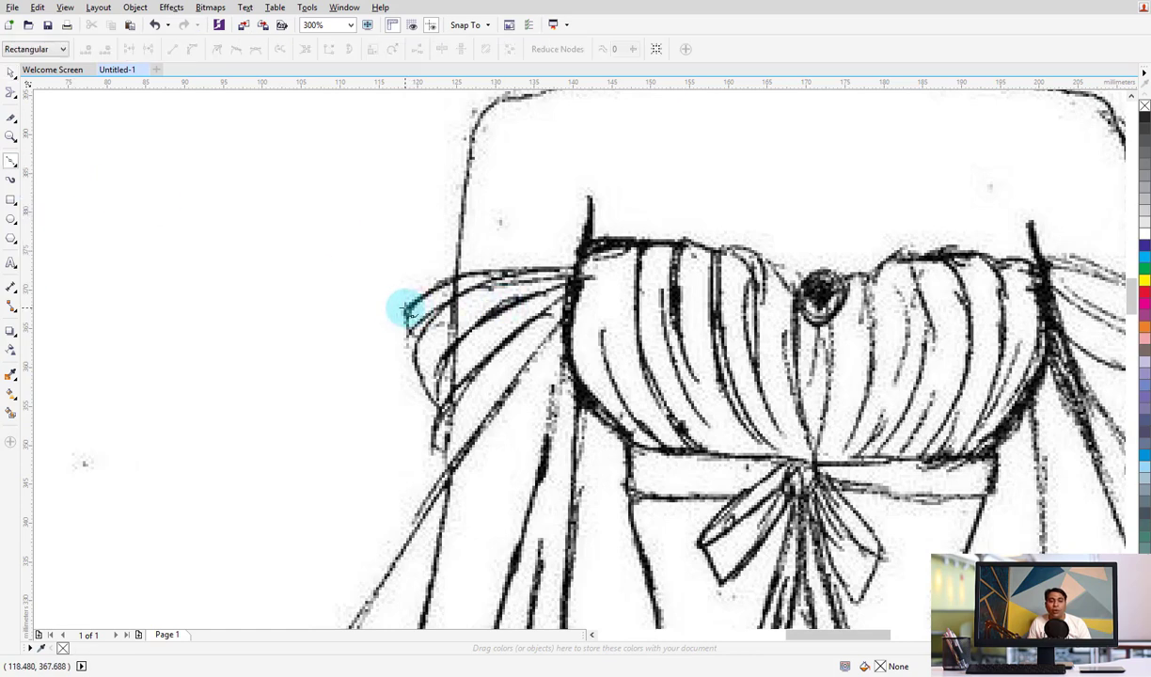
{"action": "left_click", "coordinate": [406, 308]}
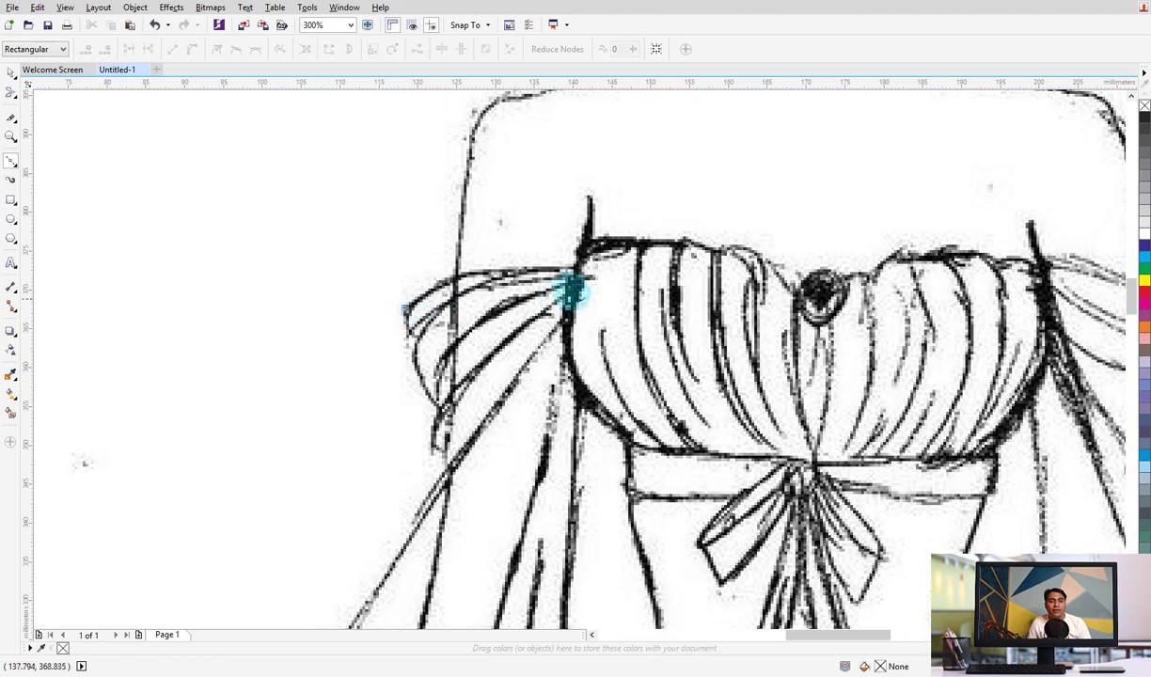
{"action": "left_click", "coordinate": [580, 270]}
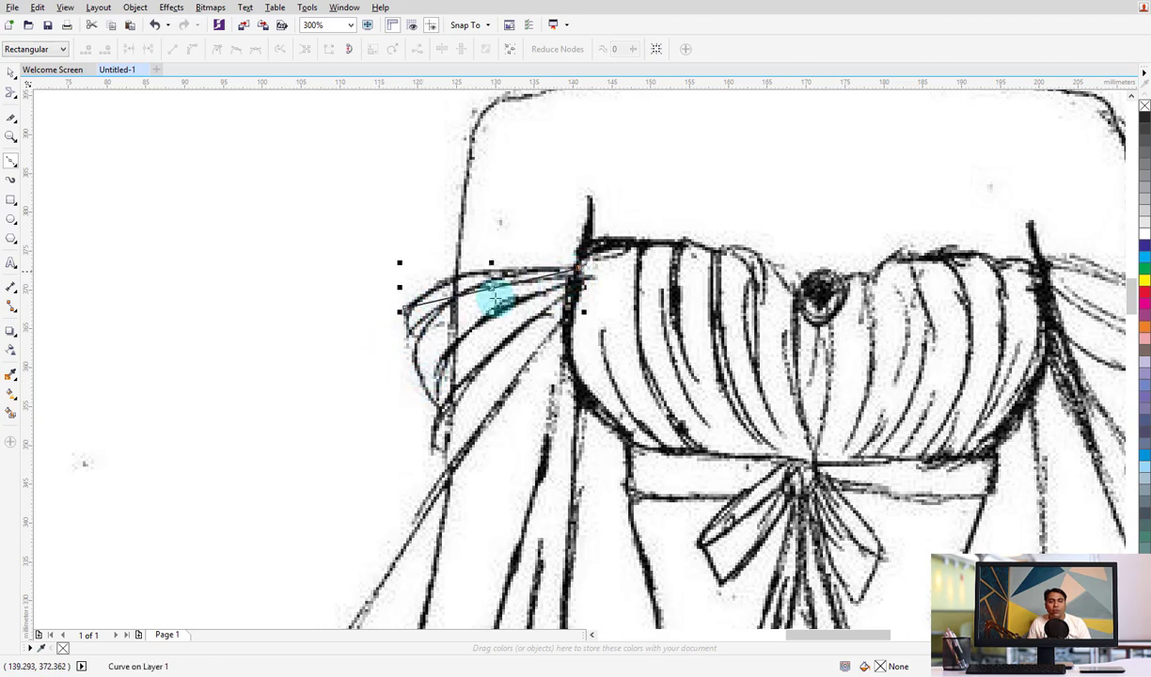
{"action": "left_click", "coordinate": [413, 351]}
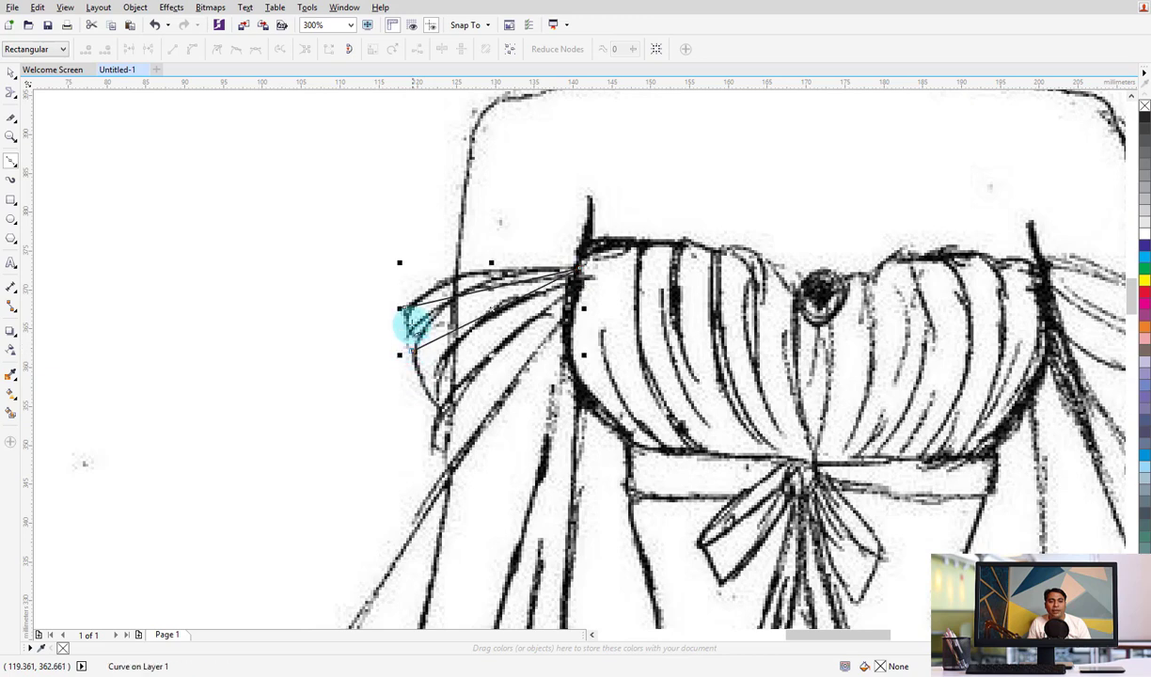
Give the traced sleeve curve a yellow outline from the palette
{"action": "left_click", "coordinate": [10, 72]}
{"action": "left_click", "coordinate": [582, 325]}
{"action": "left_click", "coordinate": [500, 303]}
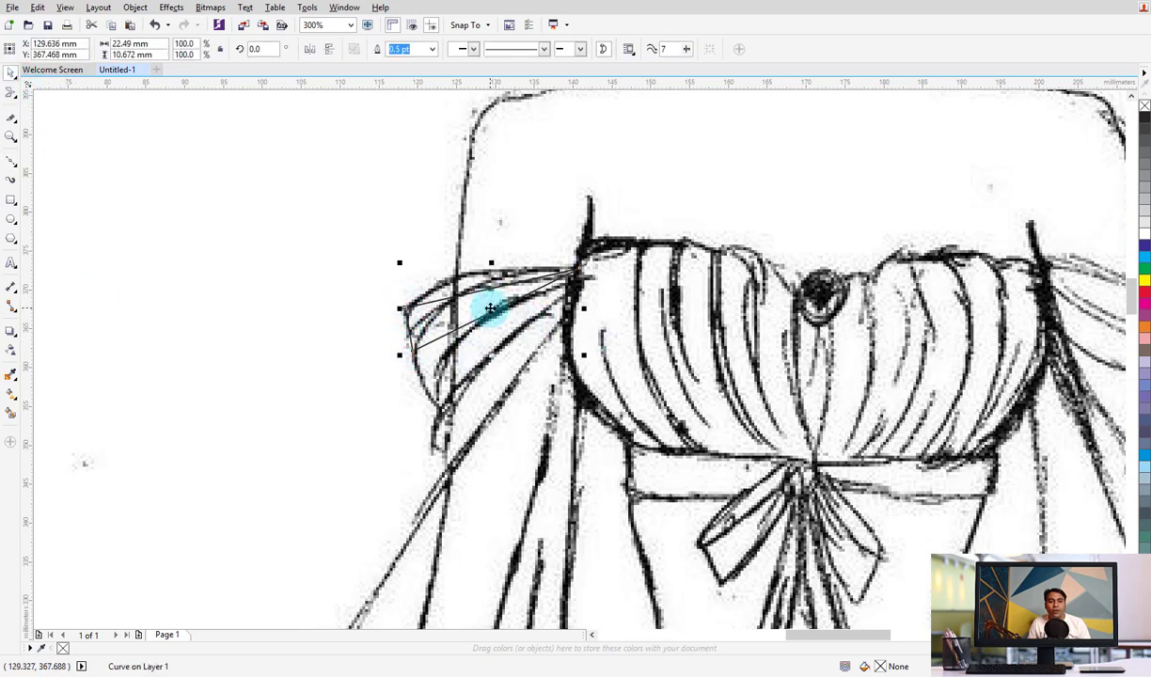
{"action": "left_click_drag", "start_coordinate": [490, 307], "coordinate": [270, 264]}
{"action": "key", "text": "ctrl+z"}
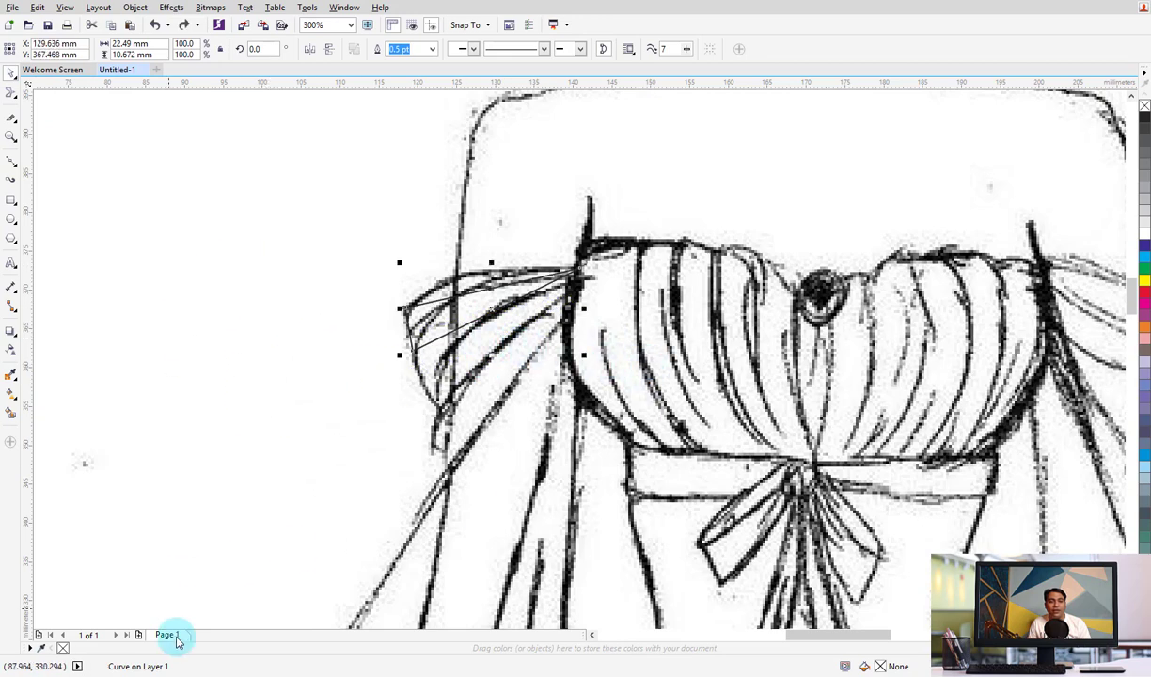
{"action": "left_click", "coordinate": [1143, 208]}
{"action": "scroll", "coordinate": [1145, 151], "scroll_direction": "down", "scroll_amount": 2}
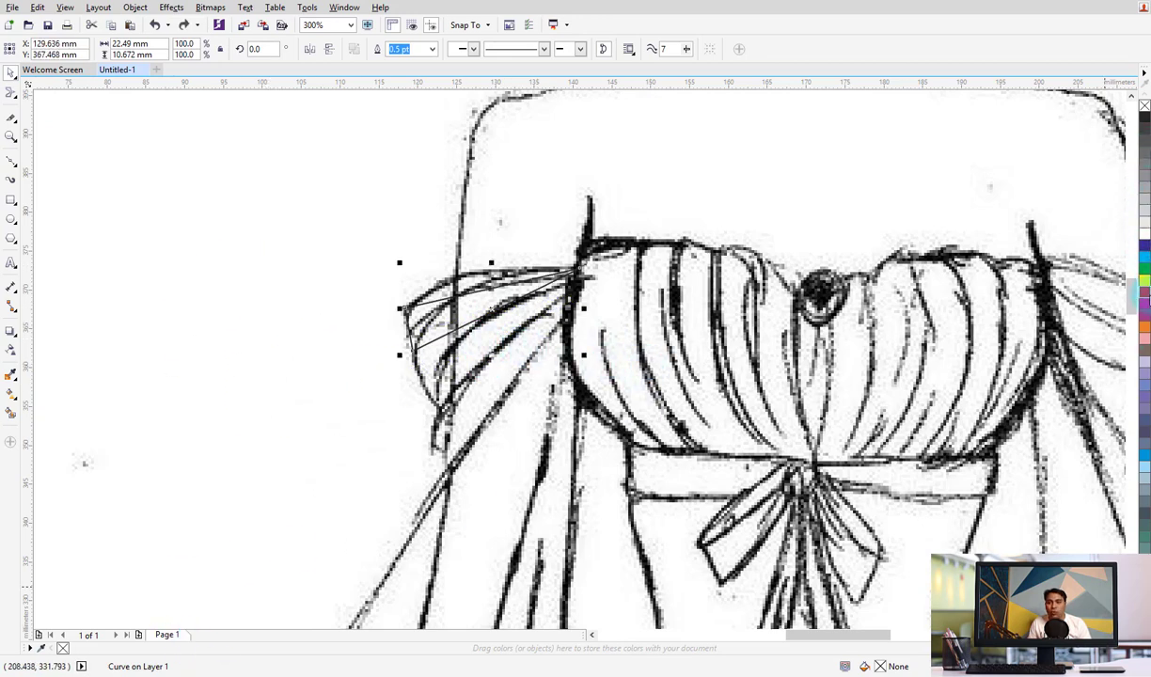
{"action": "right_click", "coordinate": [1144, 282]}
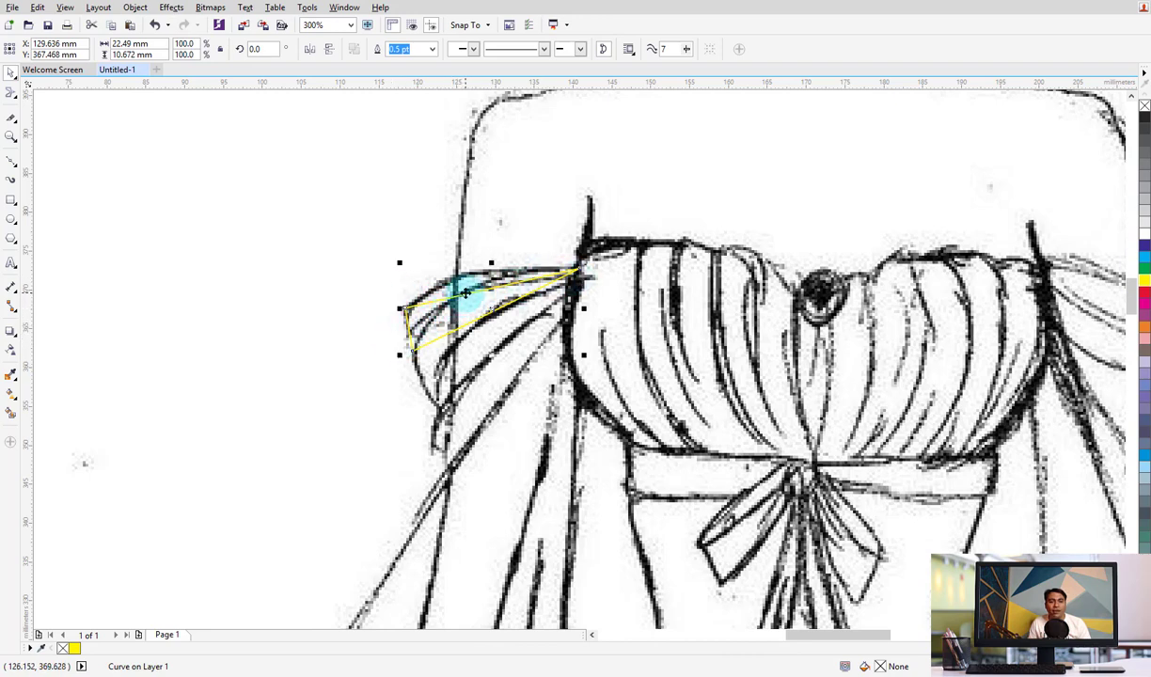
Convert the sleeve outline's segments to curves and bend its edges to follow the sketch
{"action": "key", "text": "F10"}
{"action": "right_click", "coordinate": [469, 299]}
{"action": "left_click", "coordinate": [510, 352]}
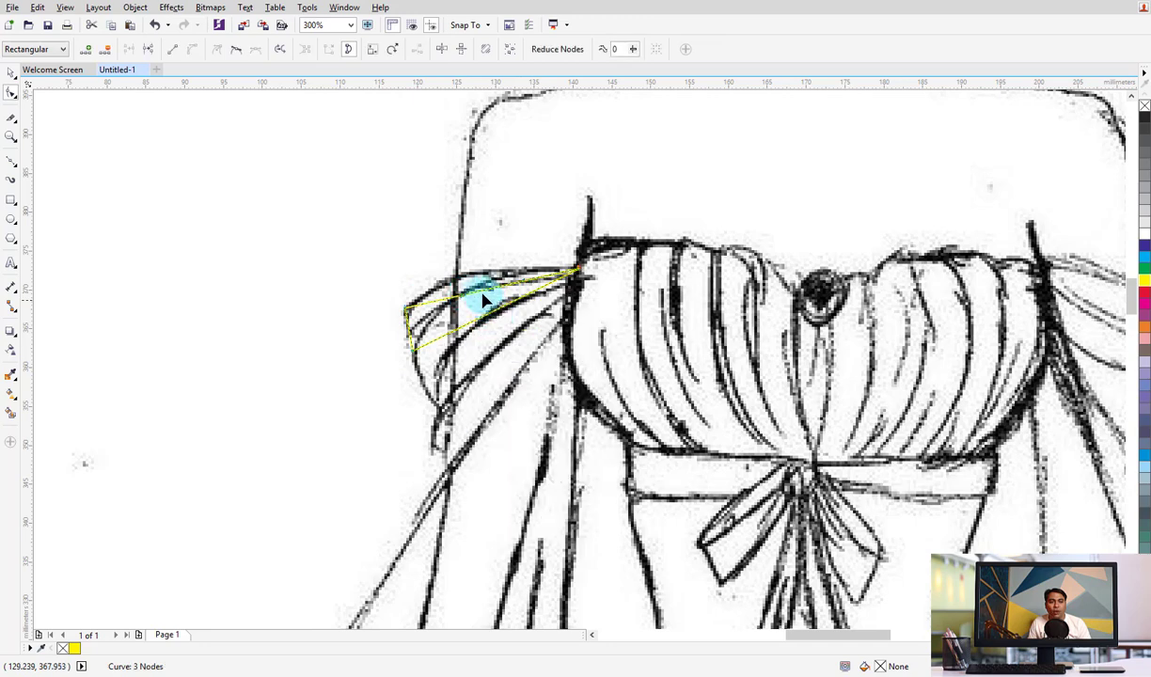
{"action": "left_click_drag", "start_coordinate": [476, 299], "coordinate": [466, 282]}
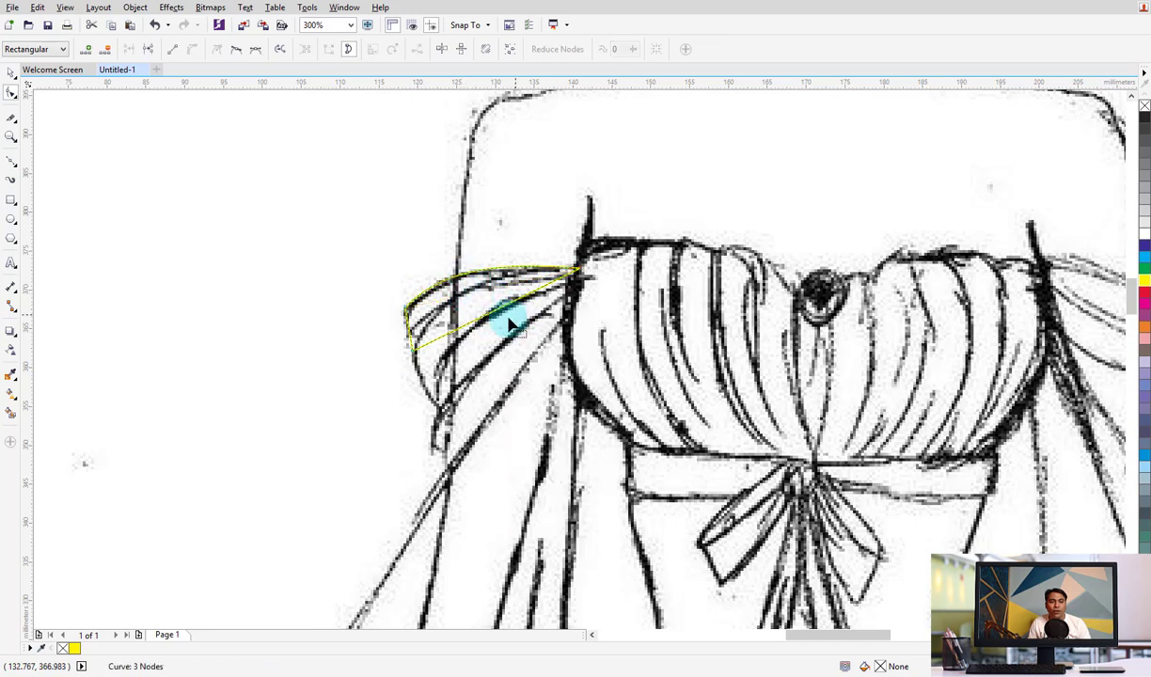
{"action": "right_click", "coordinate": [493, 314]}
{"action": "left_click", "coordinate": [550, 376]}
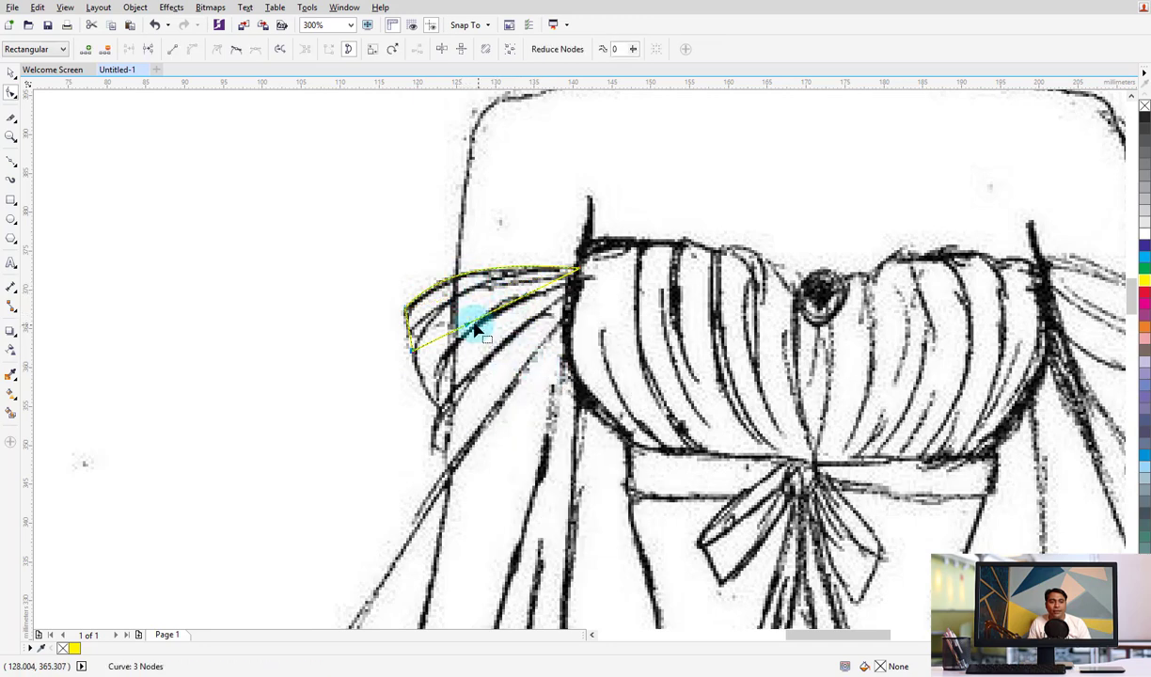
{"action": "left_click_drag", "start_coordinate": [473, 329], "coordinate": [424, 278]}
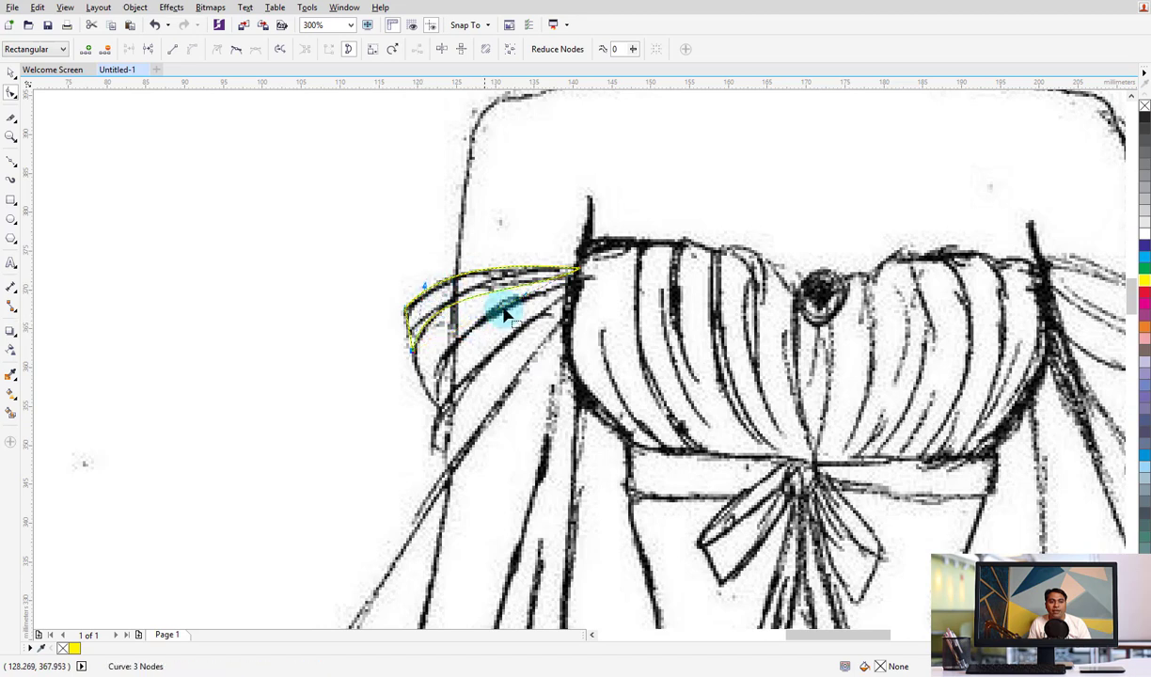
{"action": "left_click_drag", "start_coordinate": [524, 298], "coordinate": [511, 276]}
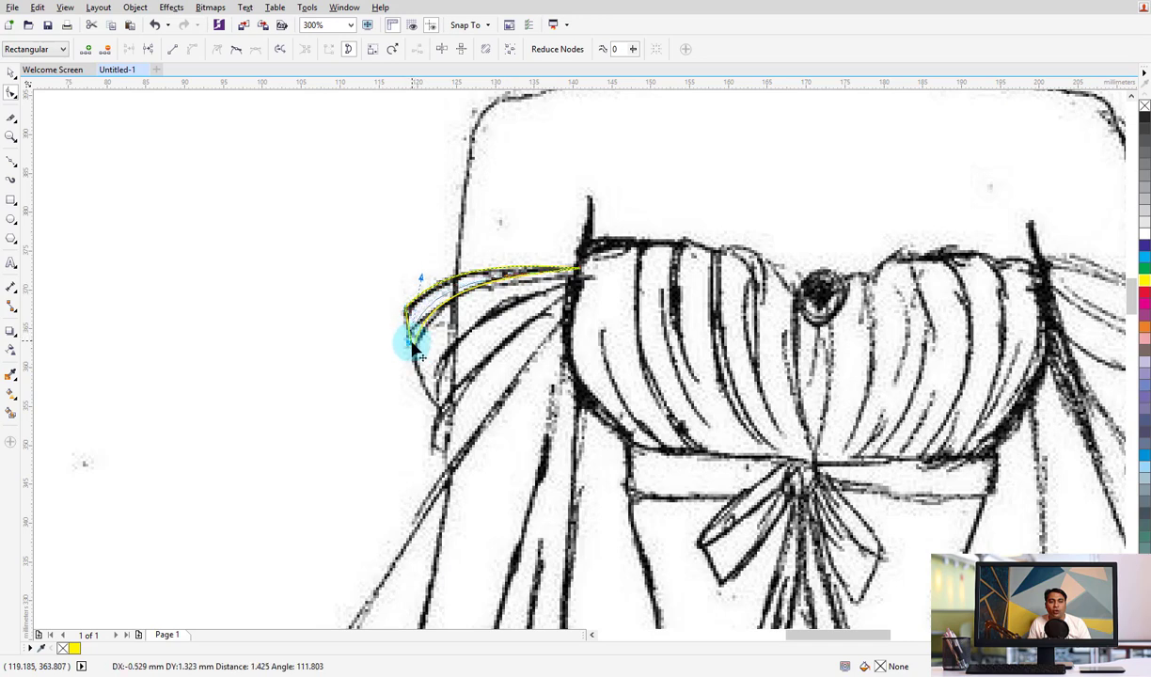
{"action": "left_click_drag", "start_coordinate": [417, 353], "coordinate": [423, 325]}
{"action": "left_click_drag", "start_coordinate": [418, 276], "coordinate": [457, 297]}
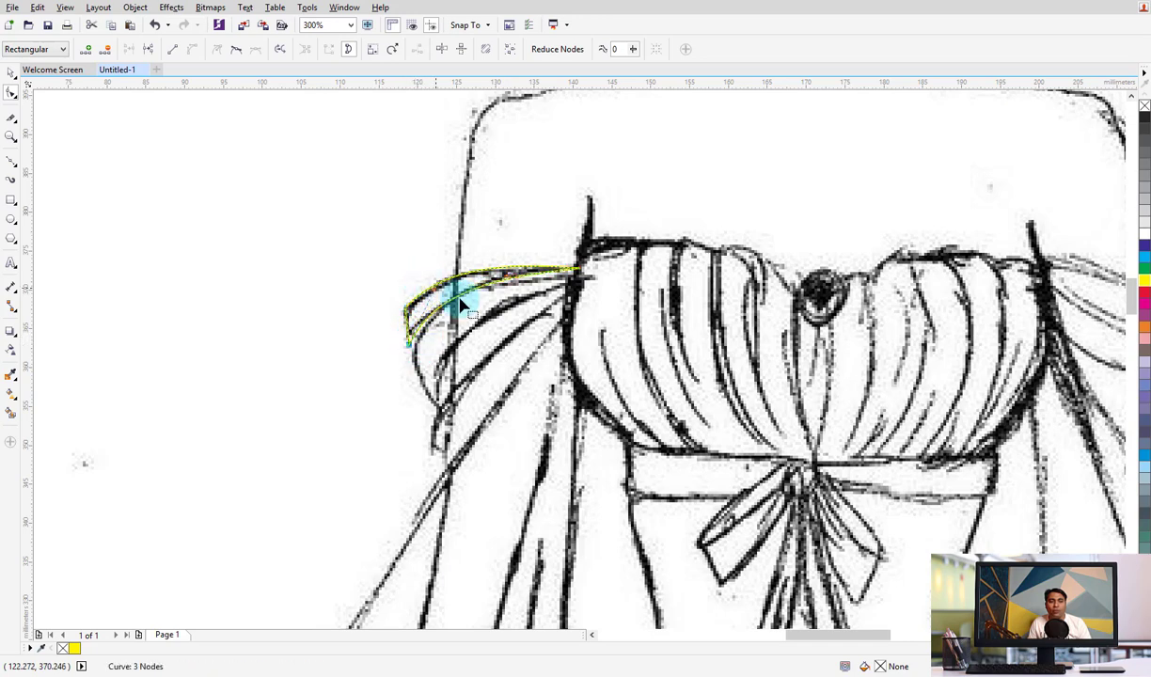
Draw a closed test Bézier curve on empty canvas and inspect its nodes
{"action": "left_click", "coordinate": [14, 75]}
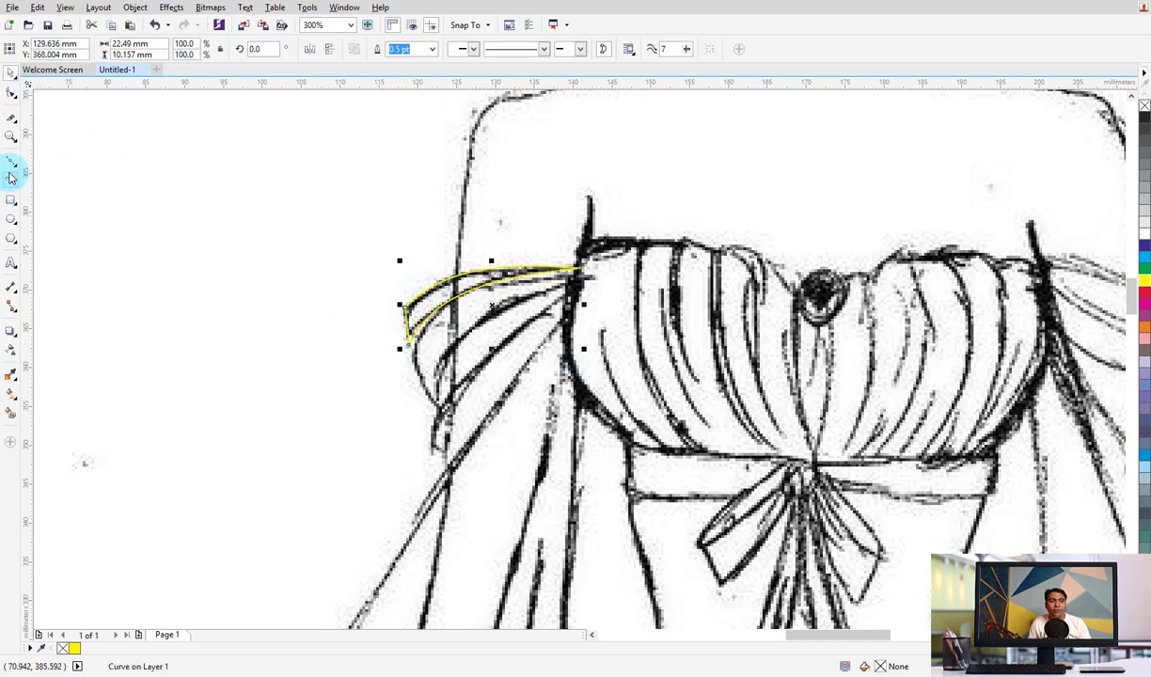
{"action": "left_click", "coordinate": [11, 160]}
{"action": "left_click", "coordinate": [145, 231]}
{"action": "left_click_drag", "start_coordinate": [377, 196], "coordinate": [410, 244]}
{"action": "left_click", "coordinate": [275, 283]}
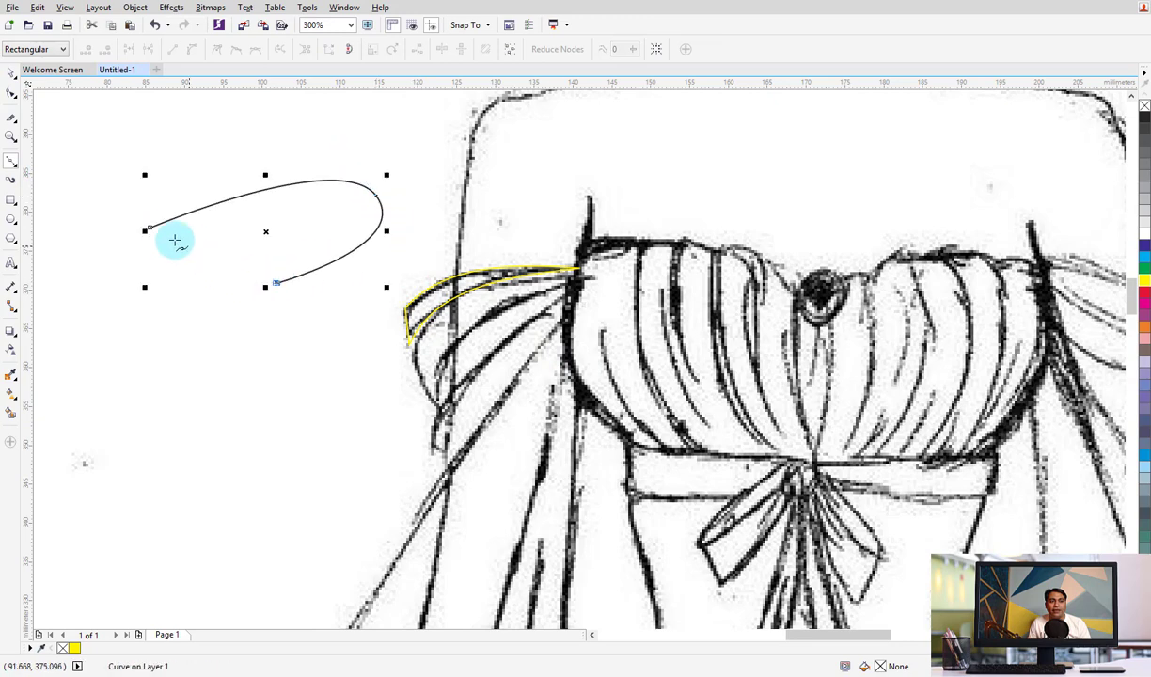
{"action": "left_click", "coordinate": [147, 230]}
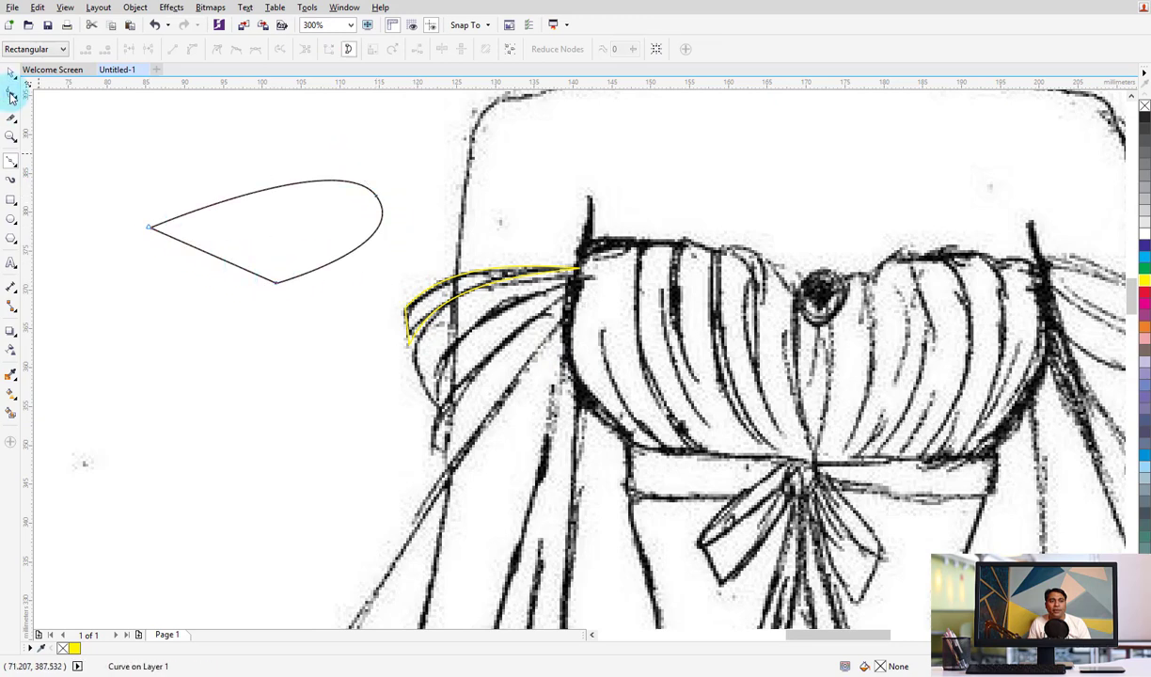
{"action": "left_click", "coordinate": [13, 95]}
{"action": "left_click", "coordinate": [290, 187]}
{"action": "right_click", "coordinate": [289, 185]}
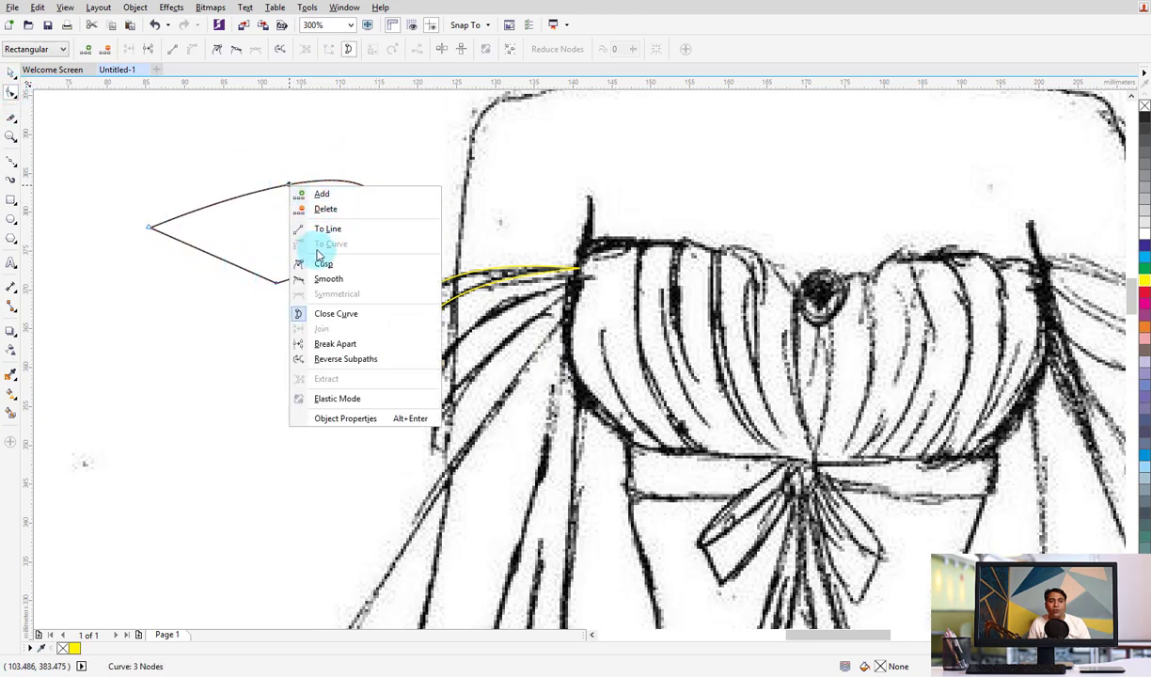
{"action": "left_click", "coordinate": [181, 220]}
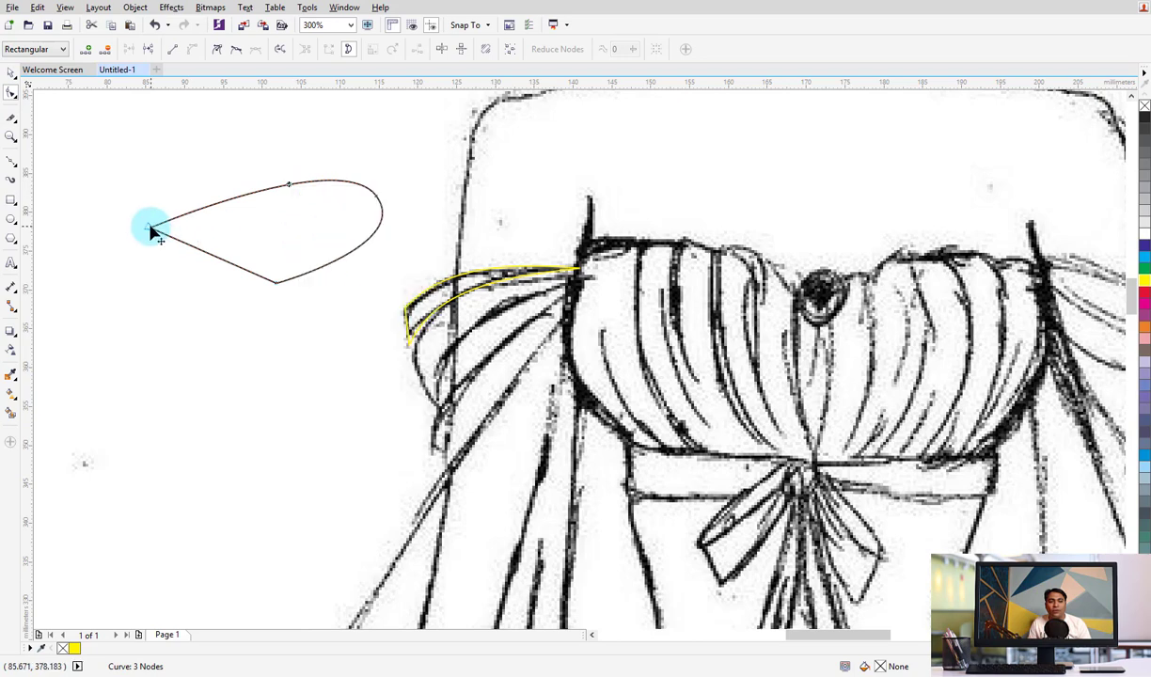
{"action": "left_click", "coordinate": [149, 227]}
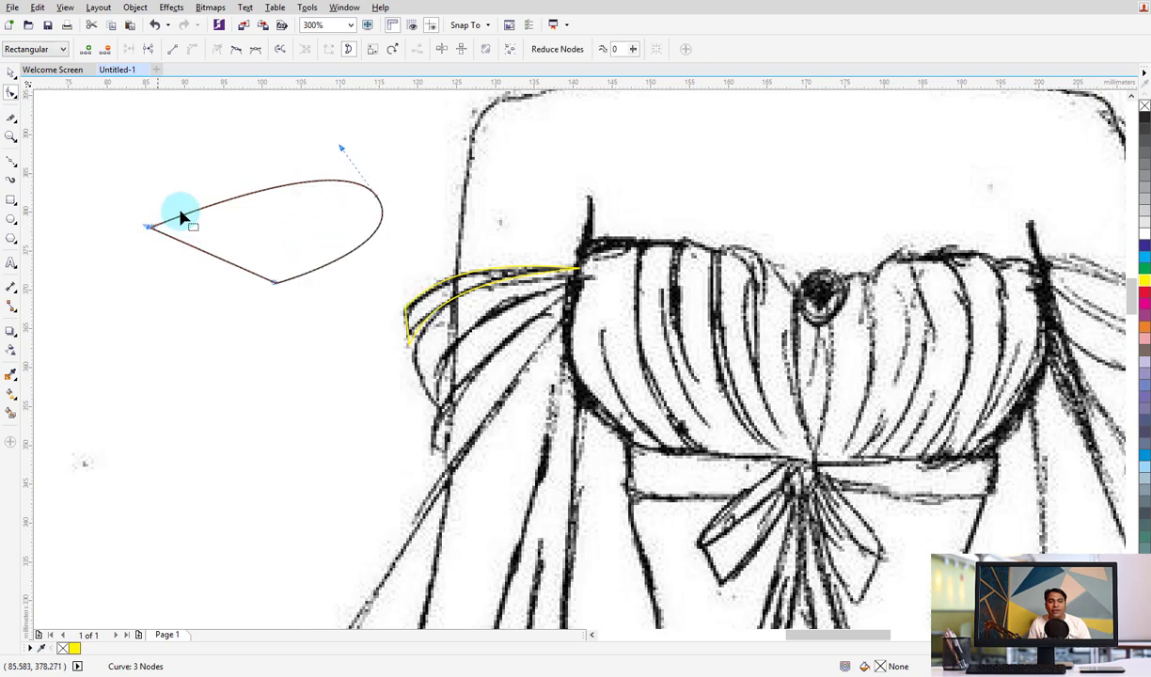
{"action": "left_click", "coordinate": [11, 72]}
Delete the test curve and give the yellow sleeve shape a solid cyan fill after trying greys
{"action": "key", "text": "Delete"}
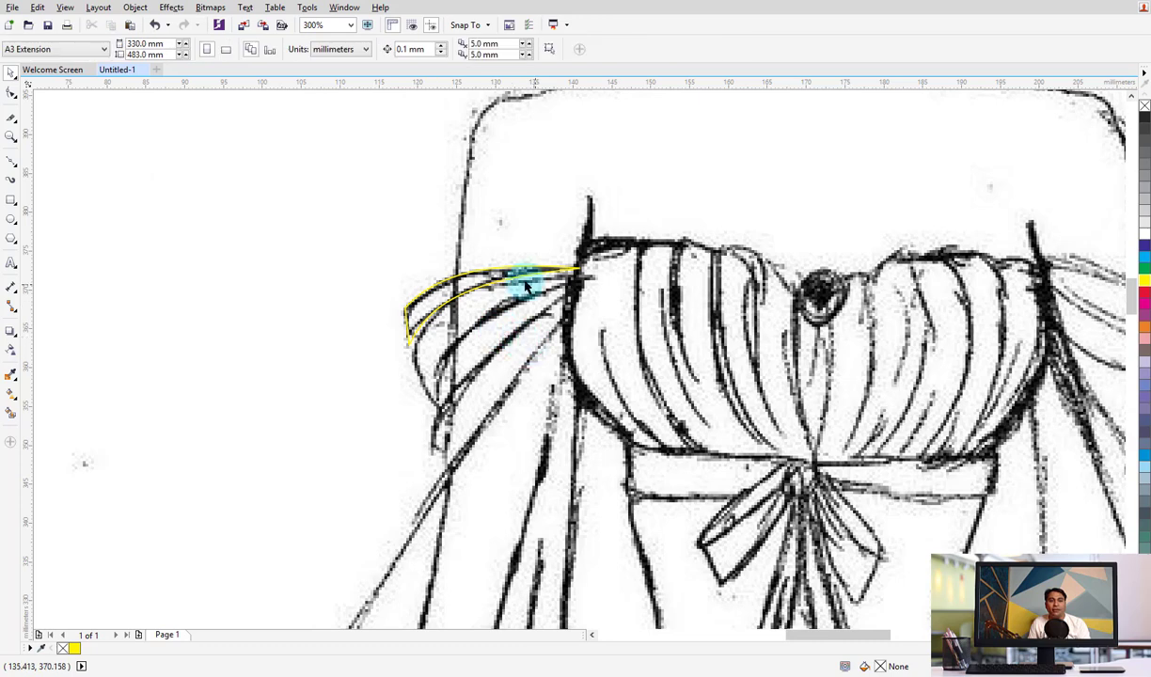
{"action": "left_click", "coordinate": [438, 317]}
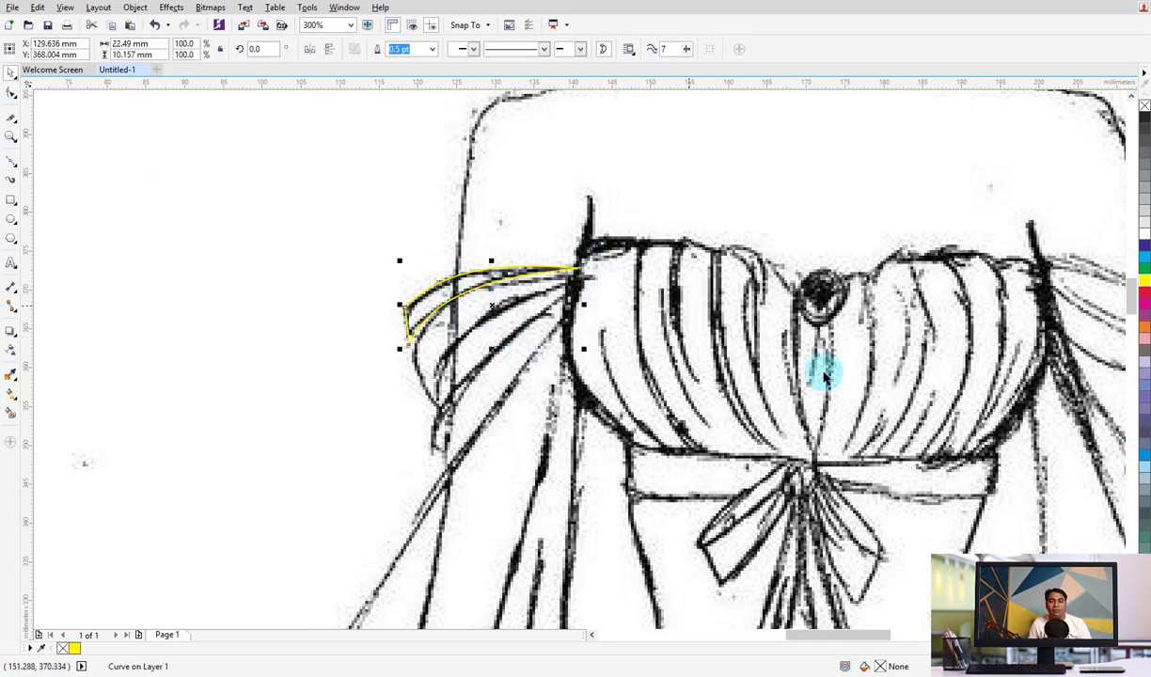
{"action": "left_click", "coordinate": [1145, 151]}
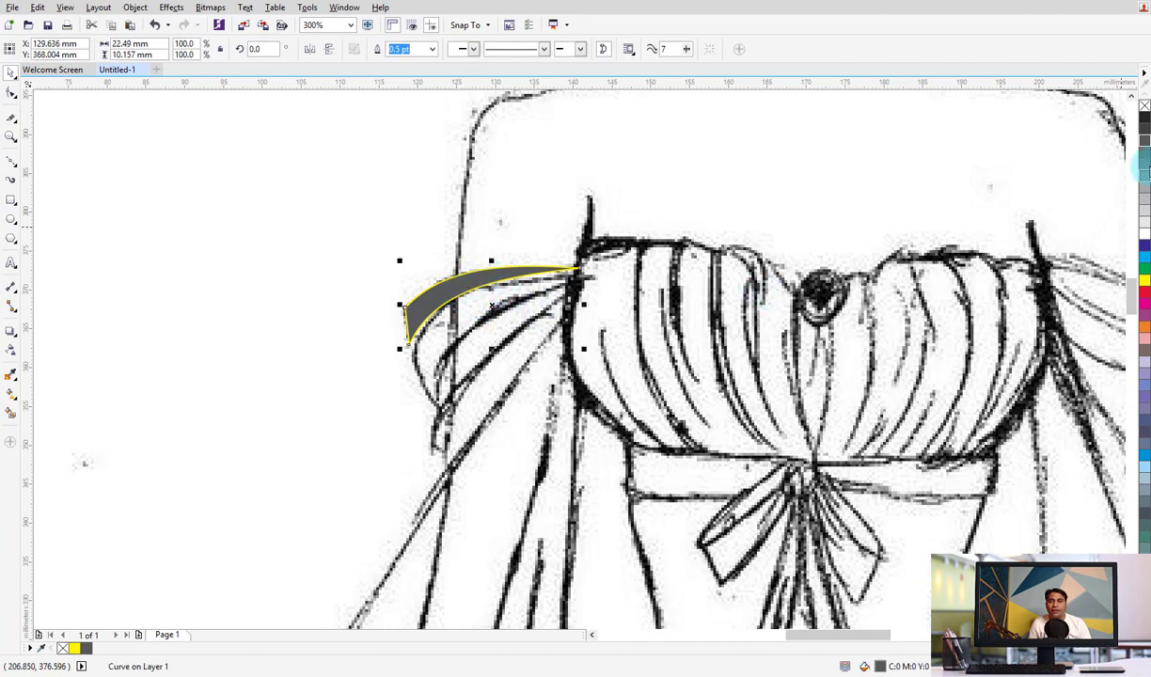
{"action": "left_click", "coordinate": [1143, 174]}
{"action": "left_click", "coordinate": [1144, 195]}
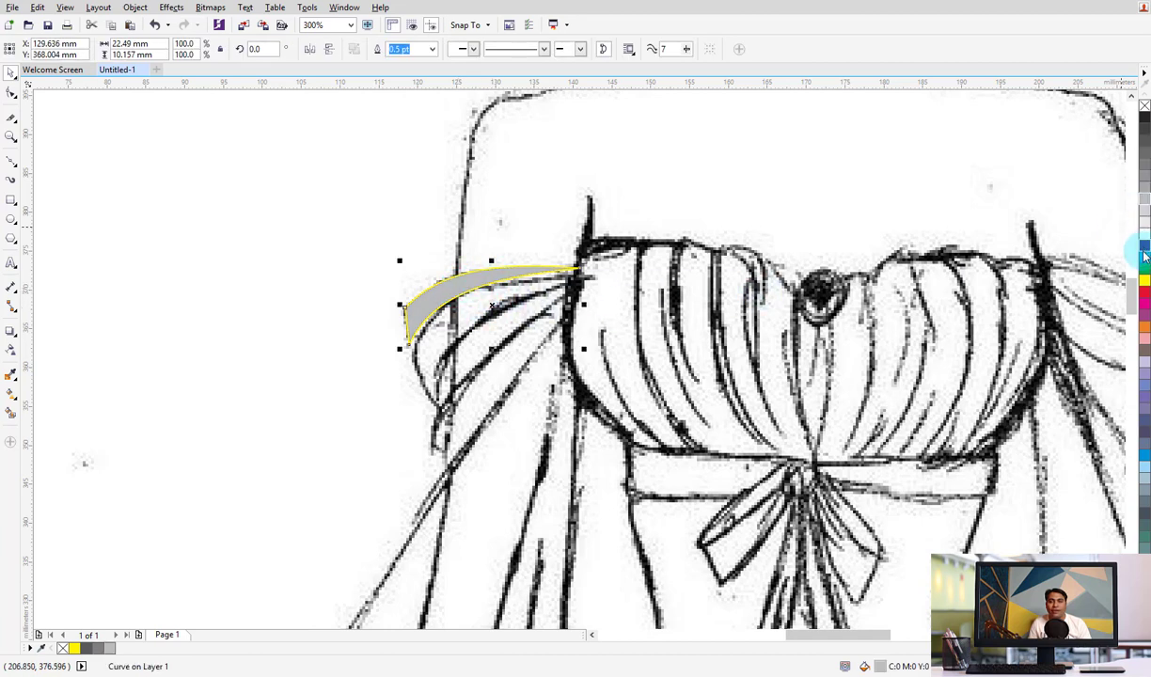
{"action": "left_click", "coordinate": [1144, 256]}
{"action": "left_click_drag", "start_coordinate": [1143, 255], "coordinate": [526, 287]}
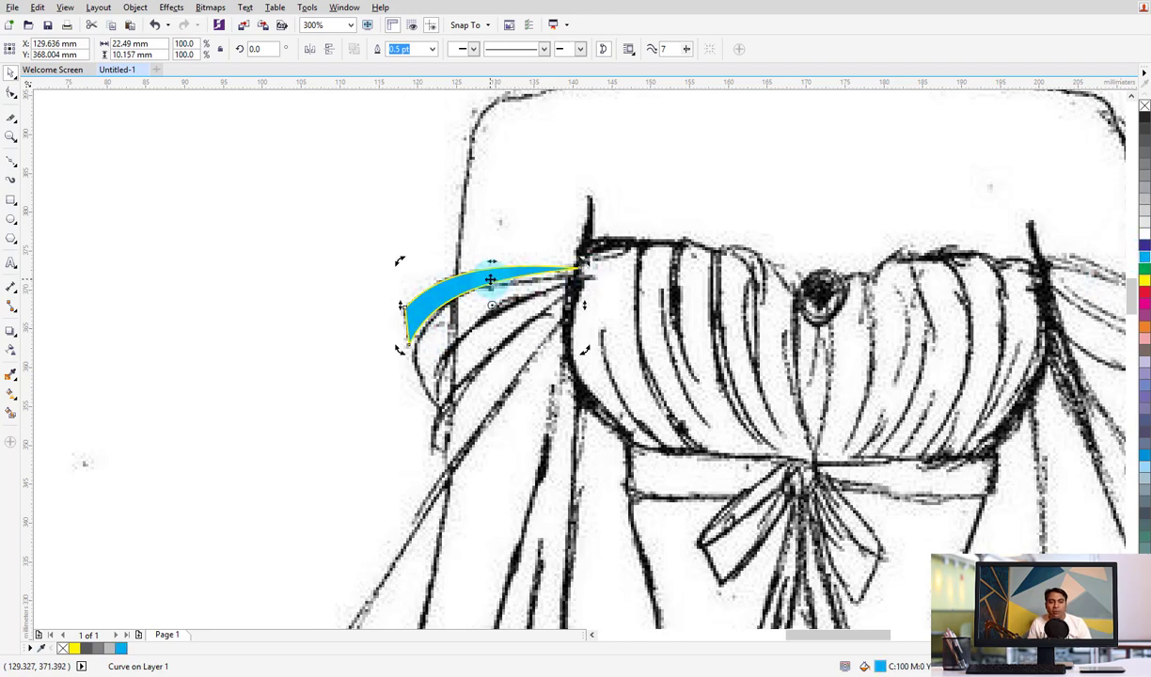
{"action": "key", "text": "F10"}
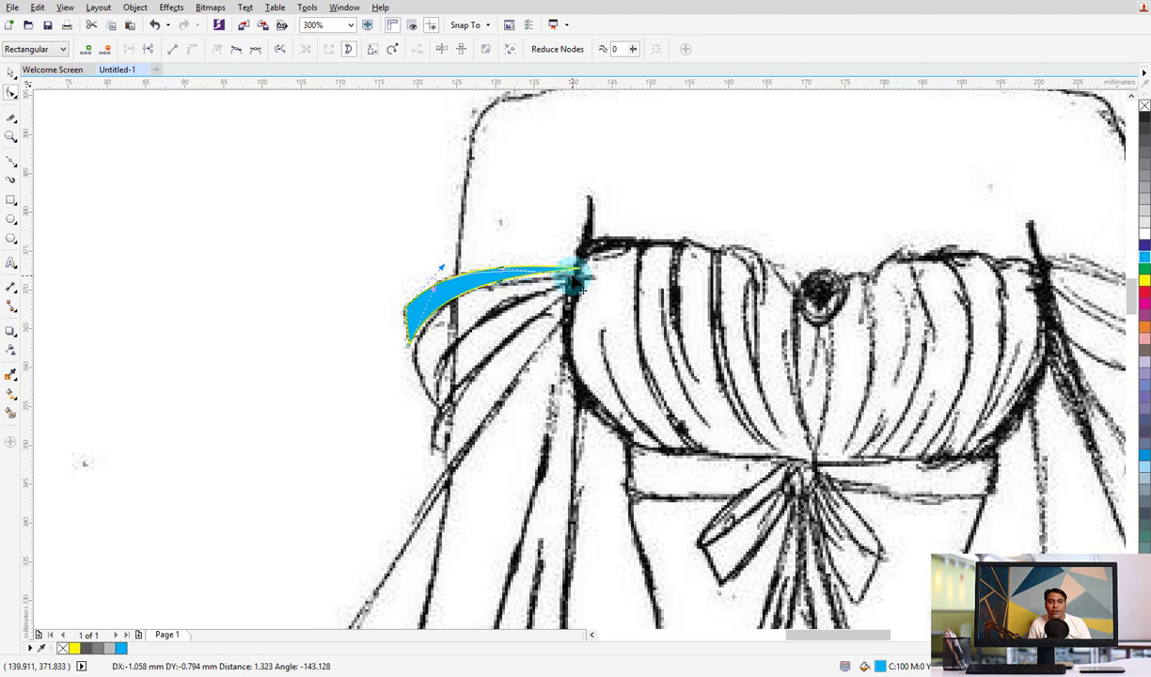
Reshape the cyan sleeve's top edge and convert its tip node to curve the left edge
{"action": "left_click", "coordinate": [503, 275]}
{"action": "left_click_drag", "start_coordinate": [503, 275], "coordinate": [519, 257]}
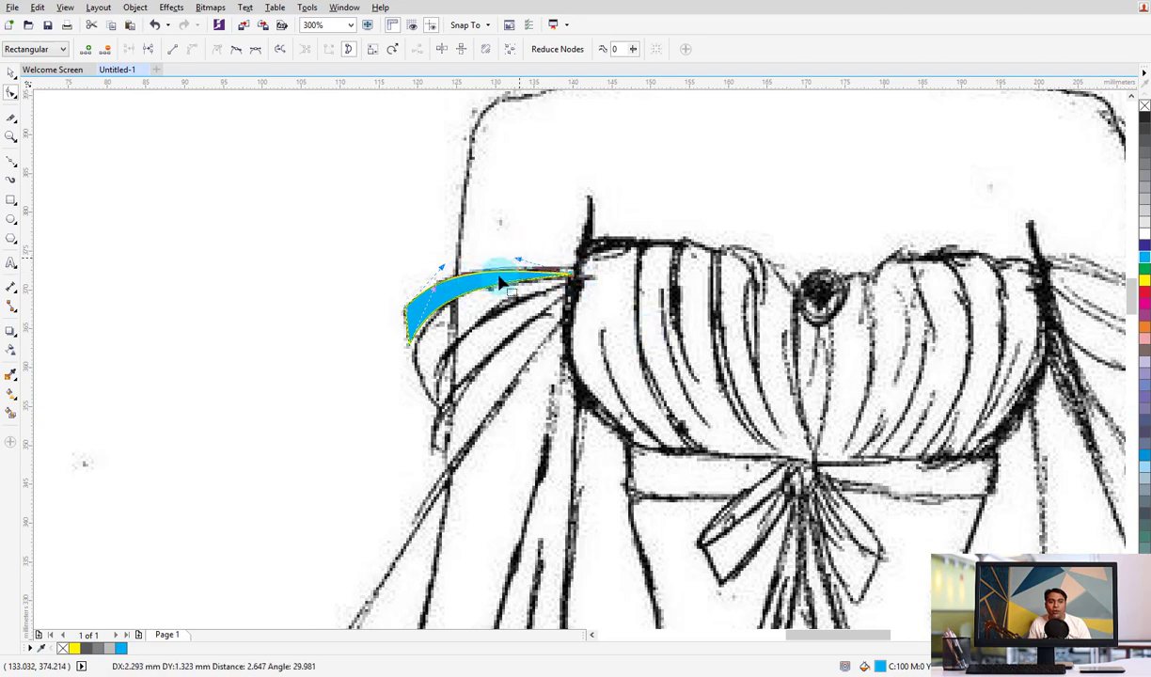
{"action": "left_click_drag", "start_coordinate": [442, 270], "coordinate": [428, 273]}
{"action": "left_click", "coordinate": [406, 329]}
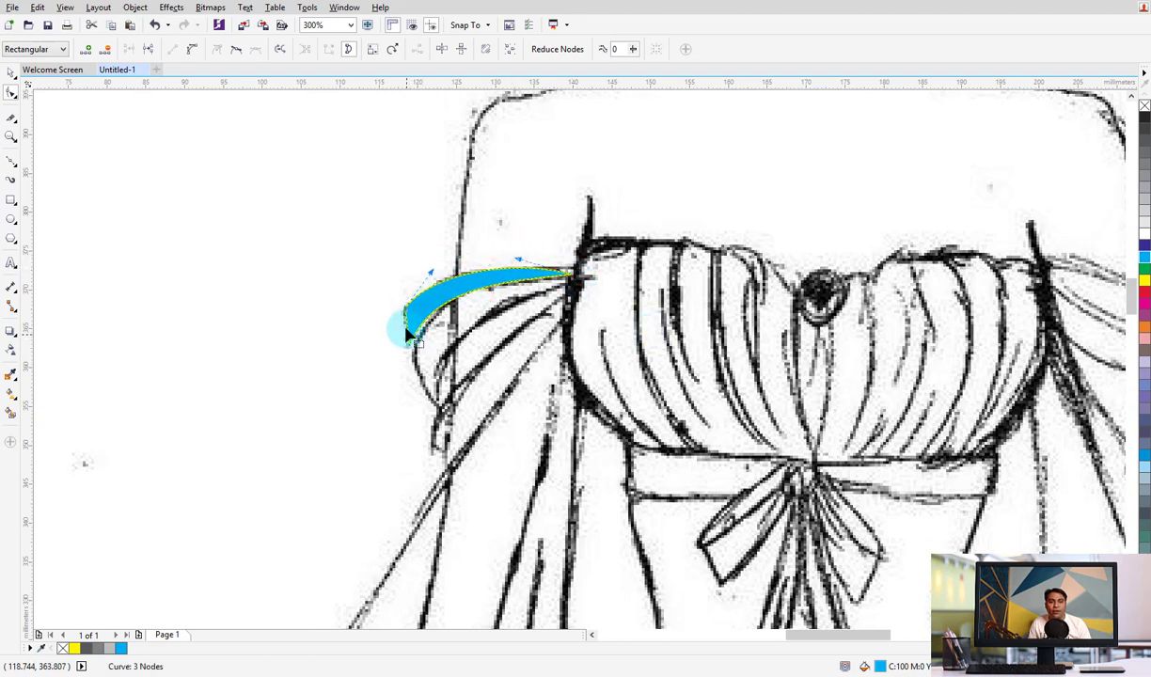
{"action": "scroll", "coordinate": [407, 331], "scroll_direction": "up", "scroll_amount": 2}
{"action": "right_click", "coordinate": [400, 313]}
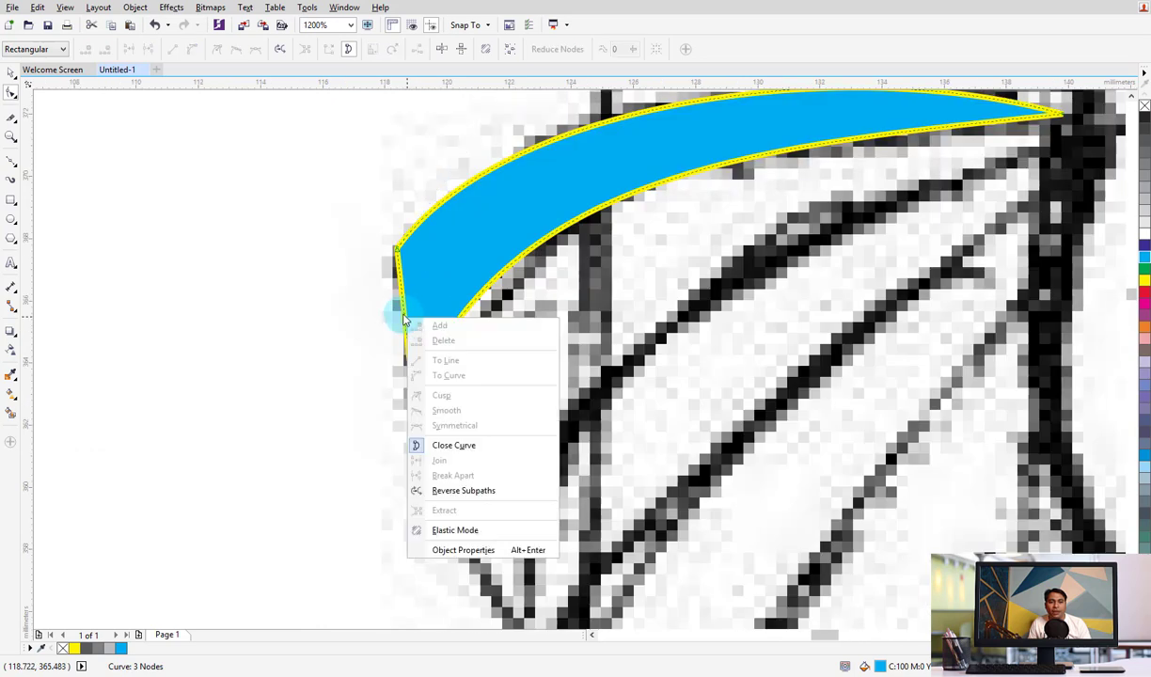
{"action": "left_click", "coordinate": [404, 314]}
{"action": "right_click", "coordinate": [403, 312]}
{"action": "left_click", "coordinate": [446, 373]}
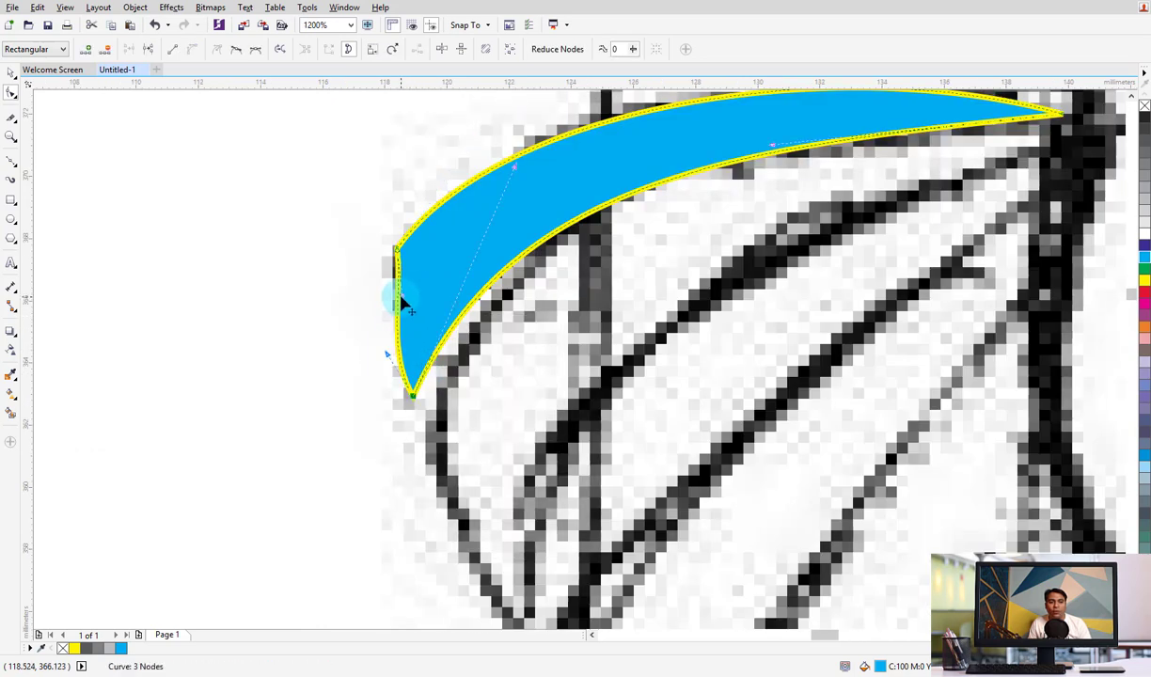
{"action": "left_click_drag", "start_coordinate": [398, 300], "coordinate": [382, 301]}
Add a node to the sleeve curve and pull its tip up into the bodice seam
{"action": "left_click", "coordinate": [11, 73]}
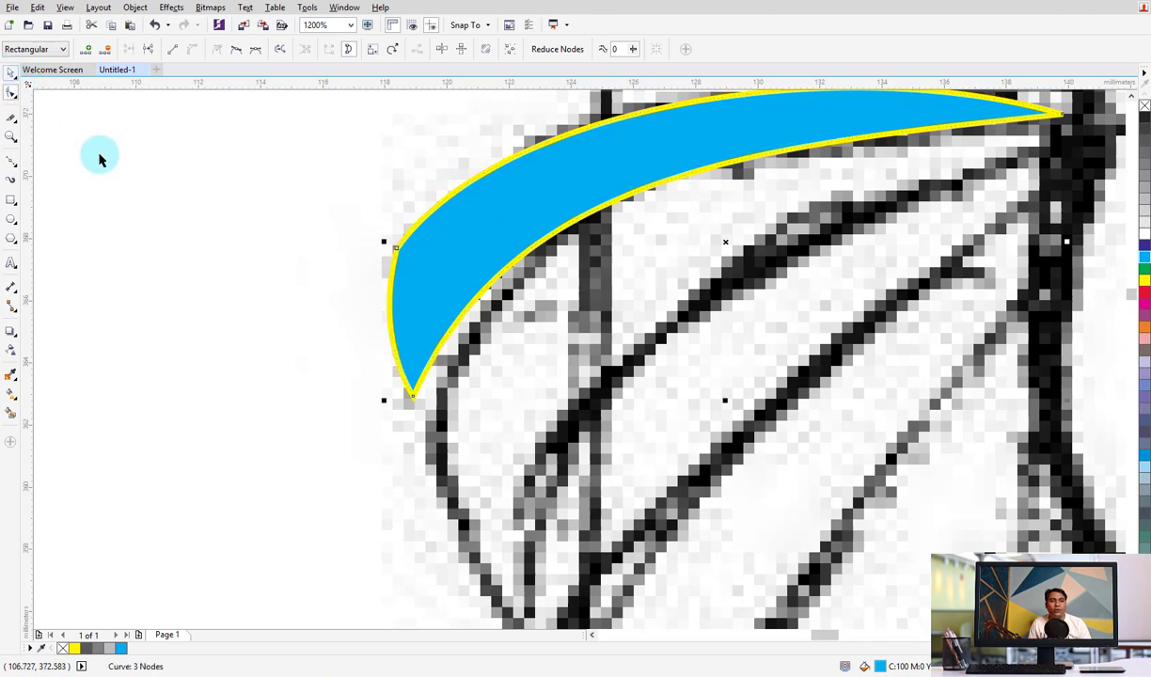
{"action": "scroll", "coordinate": [296, 303], "scroll_direction": "down", "scroll_amount": 3}
{"action": "scroll", "coordinate": [407, 318], "scroll_direction": "up", "scroll_amount": 1}
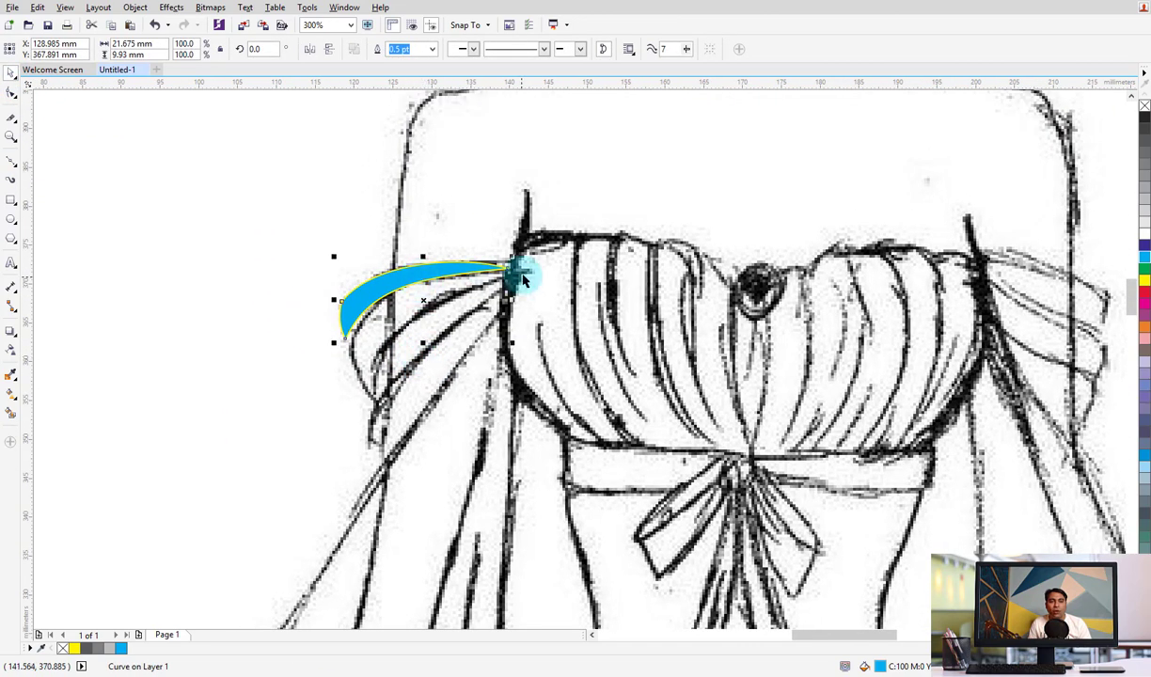
{"action": "scroll", "coordinate": [499, 273], "scroll_direction": "up", "scroll_amount": 2}
{"action": "key", "text": "F10"}
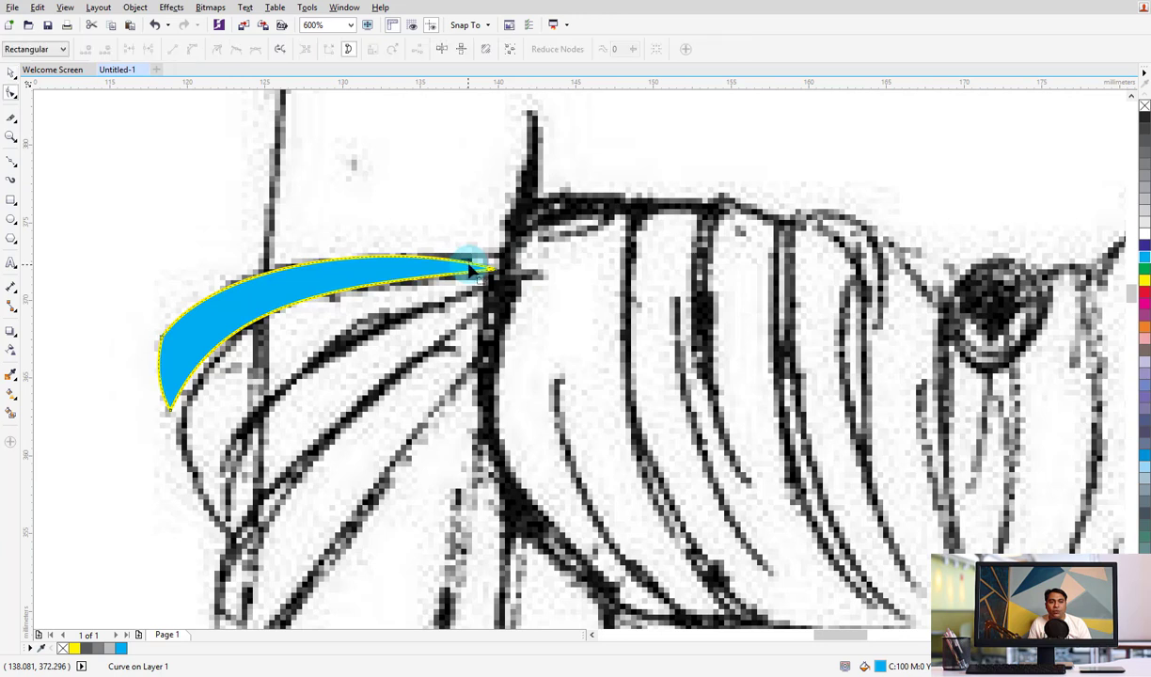
{"action": "double_click", "coordinate": [476, 270]}
{"action": "mouse_move", "coordinate": [488, 258]}
{"action": "left_mouse_down"}
{"action": "mouse_move", "coordinate": [398, 238]}
{"action": "mouse_move", "coordinate": [392, 254]}
{"action": "left_mouse_up"}
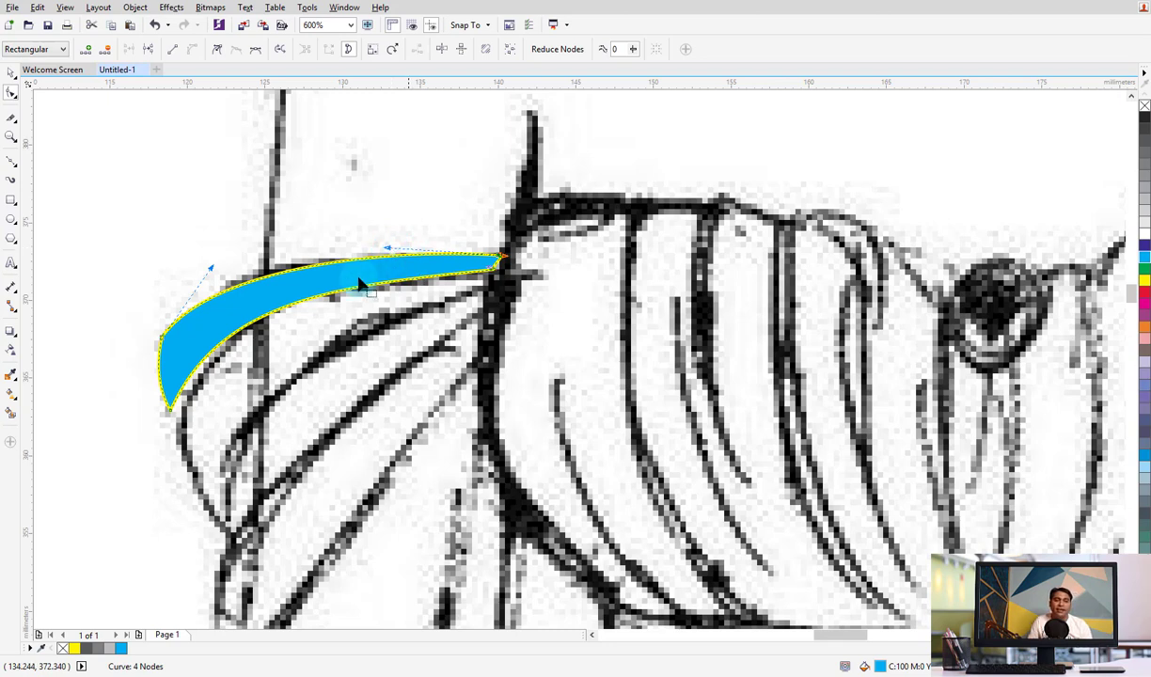
{"action": "left_click_drag", "start_coordinate": [238, 289], "coordinate": [241, 287]}
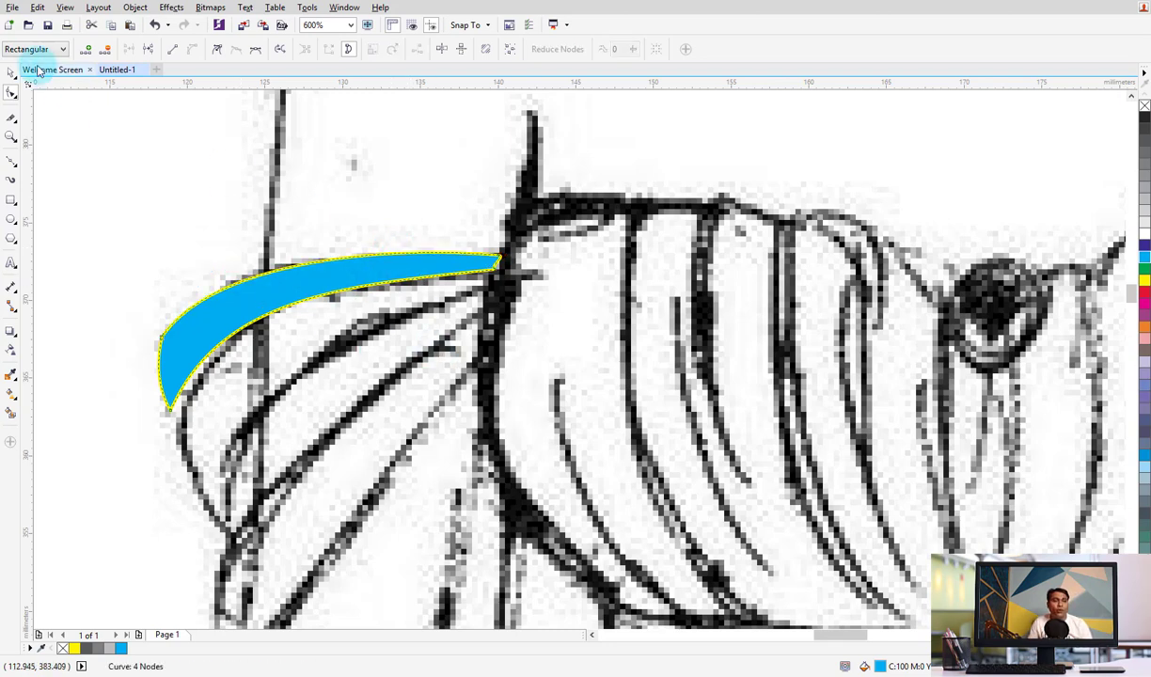
Try moving a copy of the sleeve stroke downward, then undo it
{"action": "left_click", "coordinate": [11, 73]}
{"action": "scroll", "coordinate": [423, 322], "scroll_direction": "down", "scroll_amount": 2}
{"action": "scroll", "coordinate": [423, 267], "scroll_direction": "down", "scroll_amount": 1}
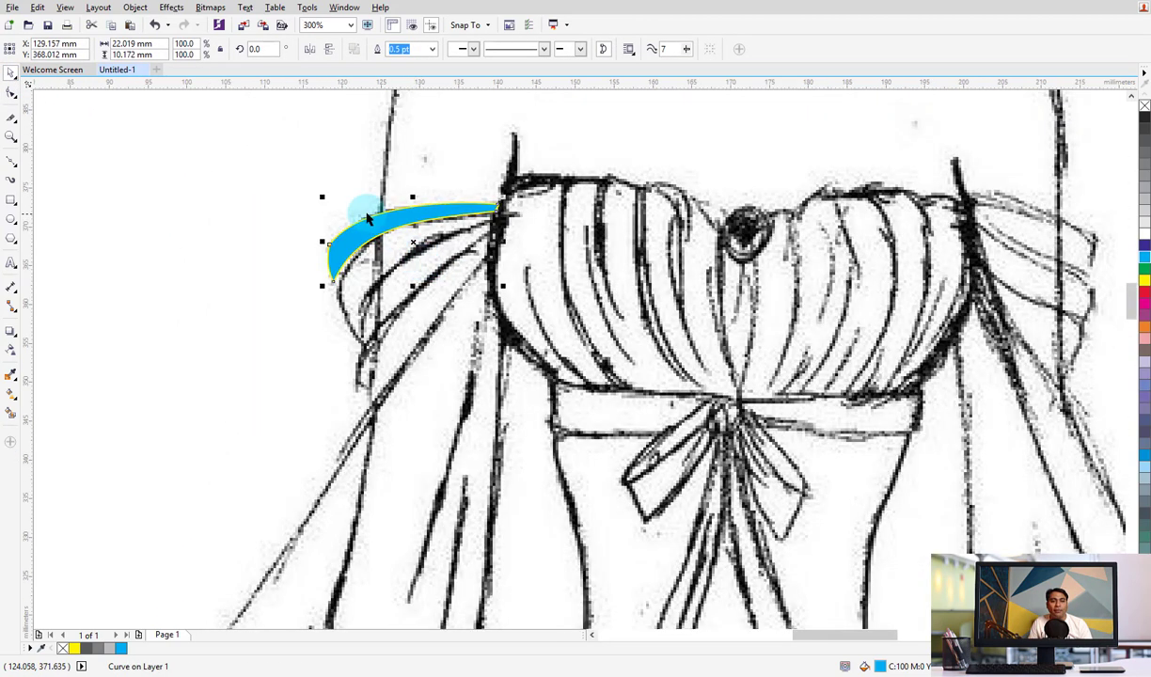
{"action": "mouse_move", "coordinate": [433, 211]}
{"action": "left_mouse_down"}
{"action": "mouse_move", "coordinate": [449, 249]}
{"action": "mouse_move", "coordinate": [437, 175]}
{"action": "left_mouse_up"}
{"action": "key", "text": "ctrl+z"}
{"action": "key", "text": "ctrl+z"}
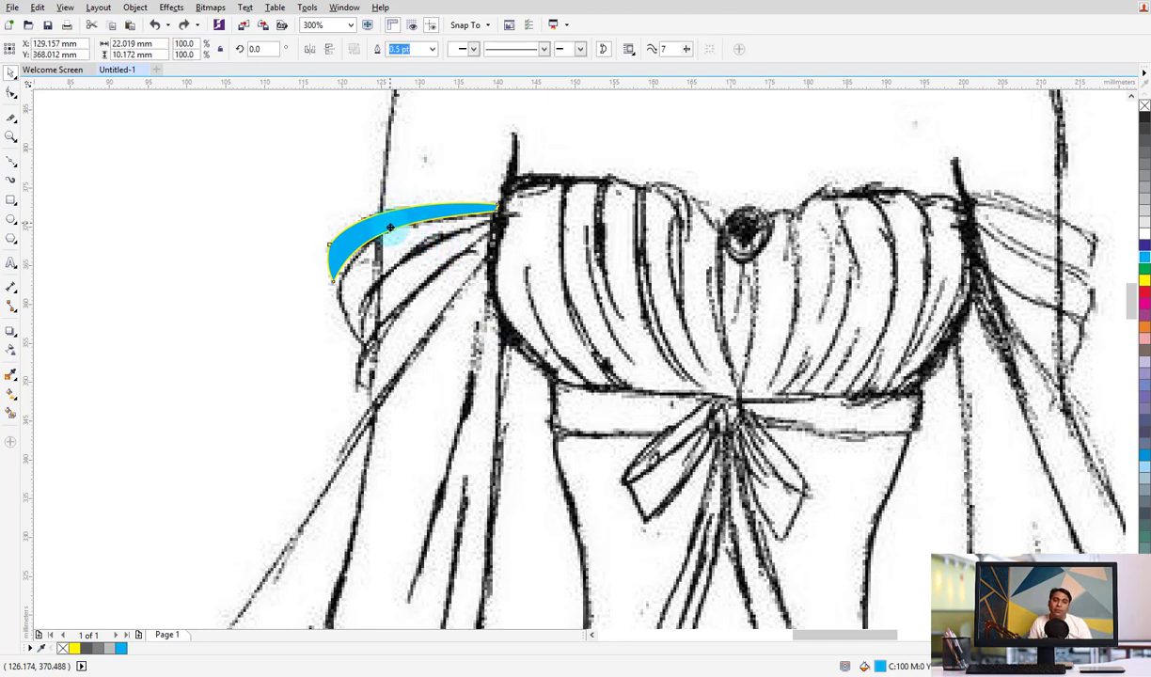
Copy the sleeve stroke below the first and reshape it along the fold to the bodice edge
{"action": "left_click_drag", "start_coordinate": [388, 225], "coordinate": [399, 268]}
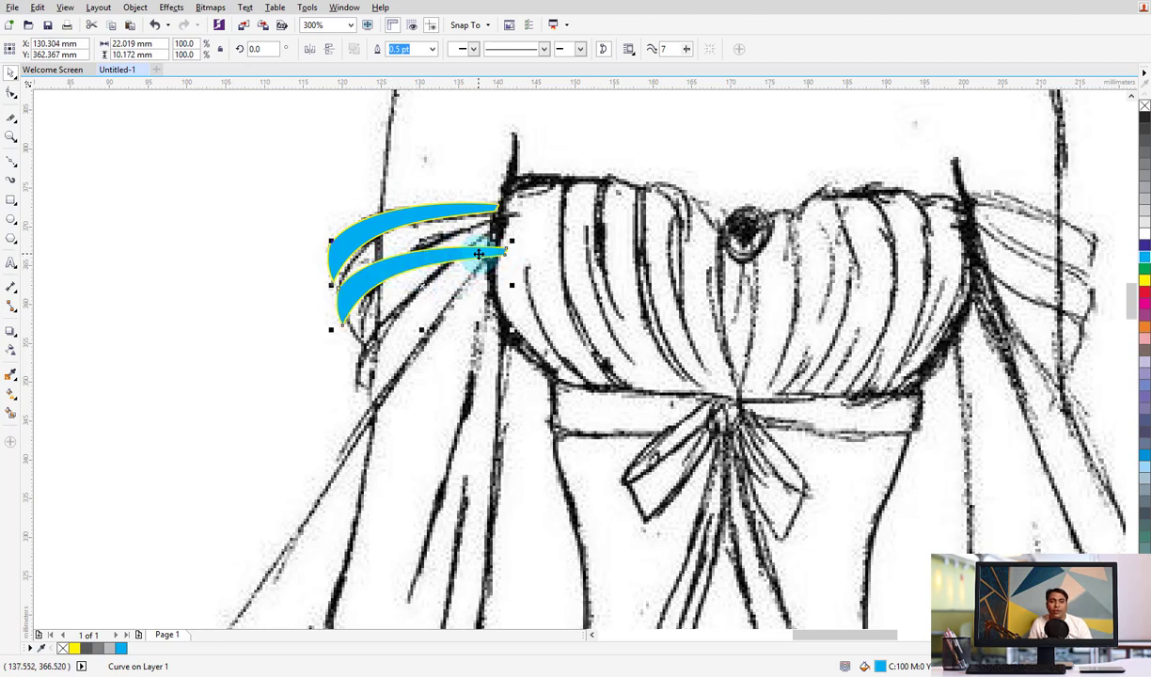
{"action": "key", "text": "F10"}
{"action": "left_click_drag", "start_coordinate": [505, 254], "coordinate": [497, 214]}
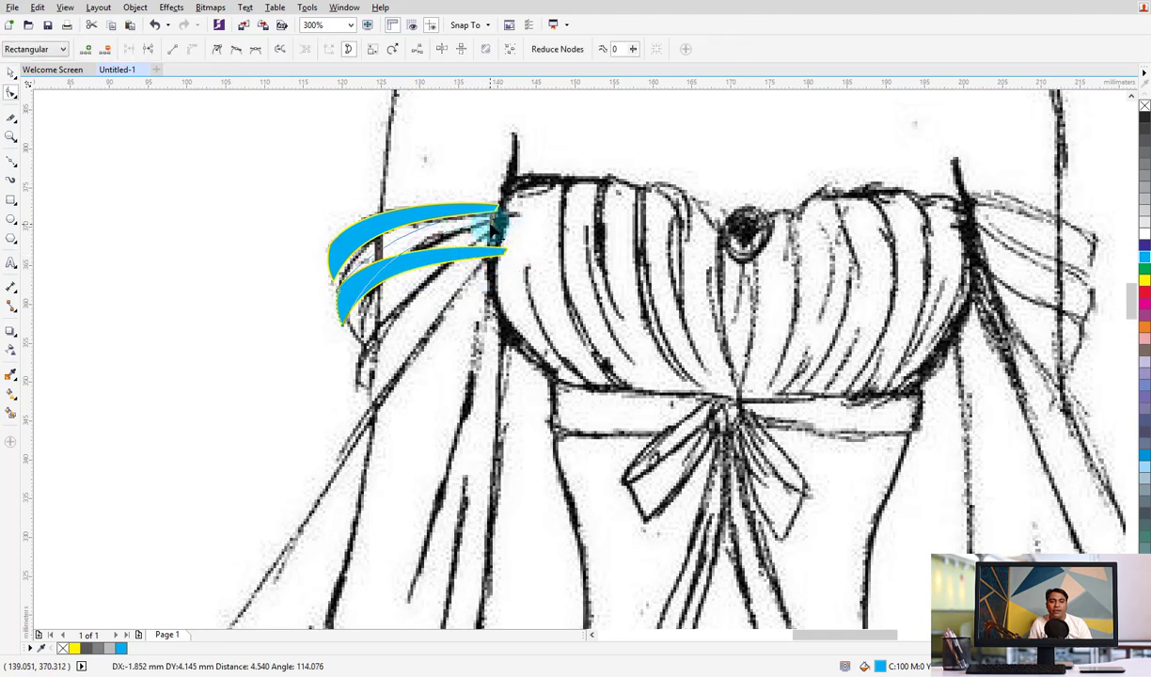
{"action": "left_click_drag", "start_coordinate": [345, 325], "coordinate": [344, 278]}
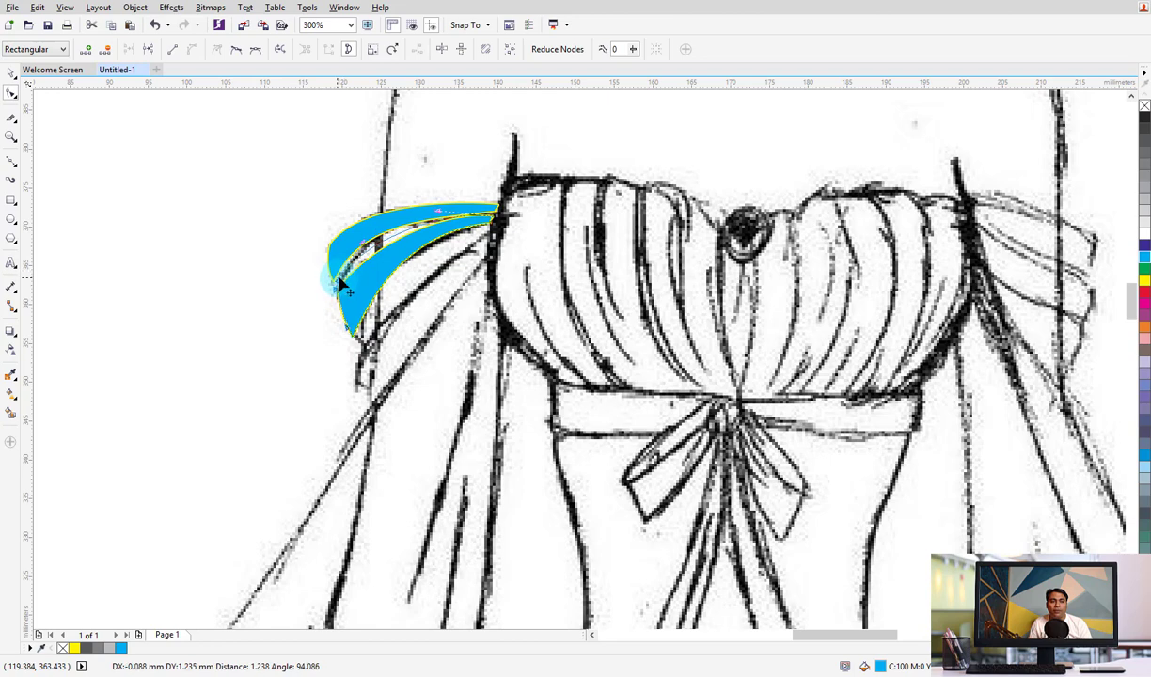
{"action": "left_click_drag", "start_coordinate": [345, 277], "coordinate": [335, 282]}
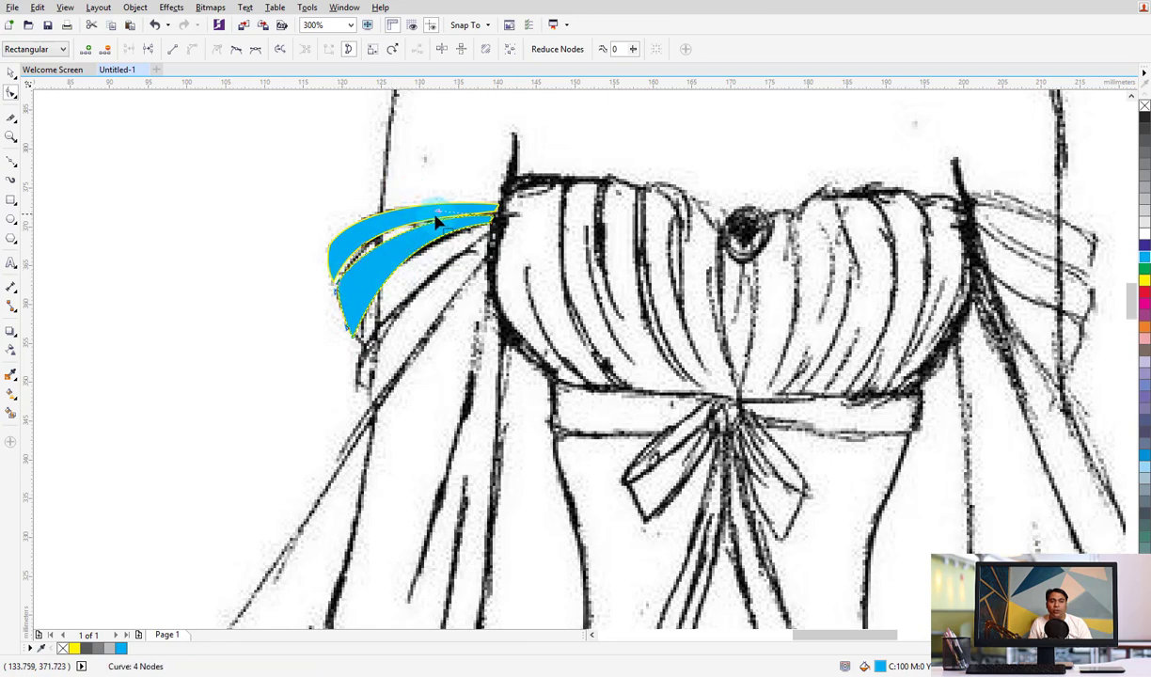
{"action": "left_click_drag", "start_coordinate": [364, 246], "coordinate": [362, 244]}
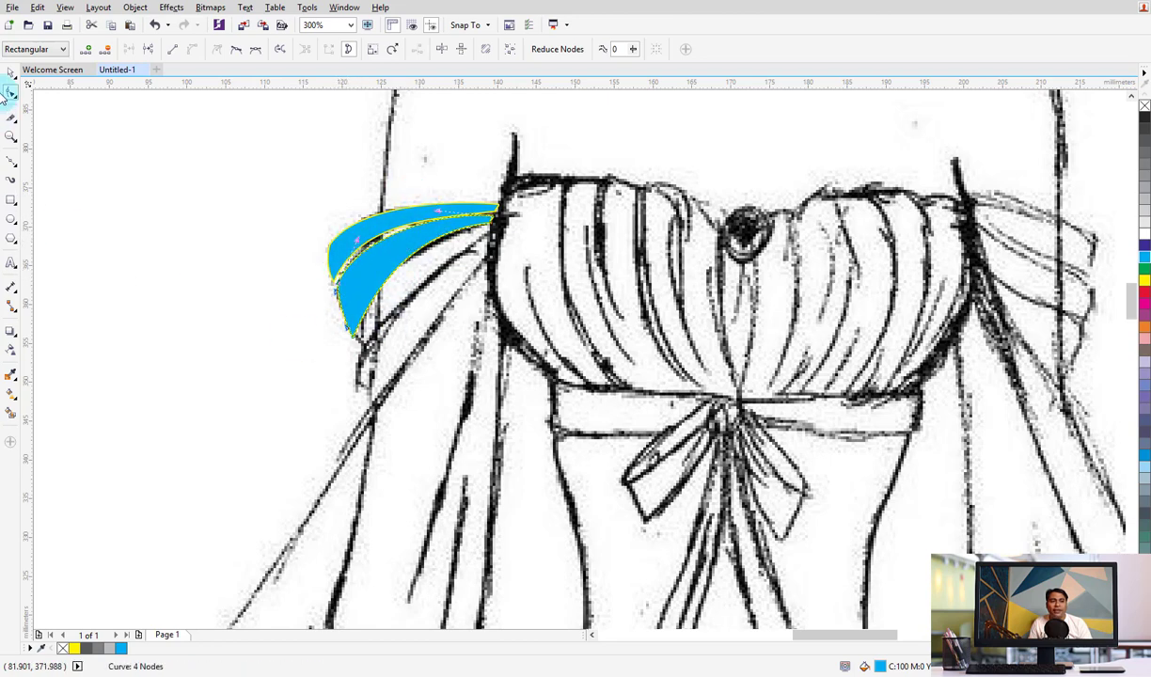
{"action": "left_click", "coordinate": [12, 73]}
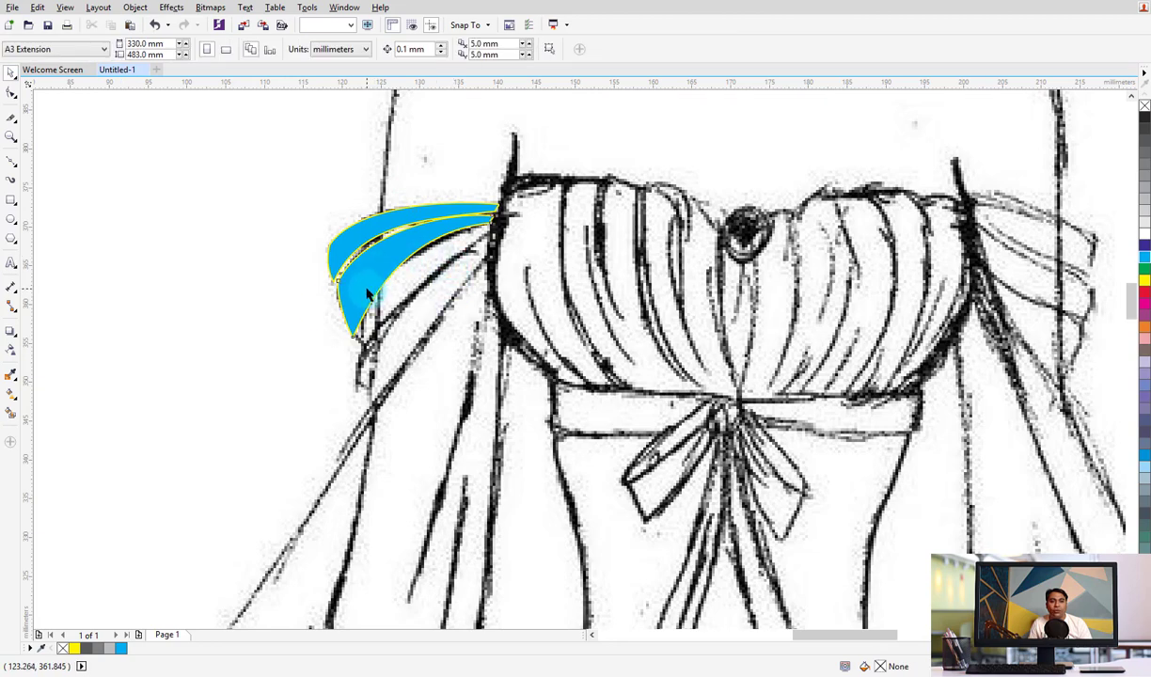
{"action": "key", "text": "F10"}
{"action": "left_click_drag", "start_coordinate": [351, 337], "coordinate": [351, 328]}
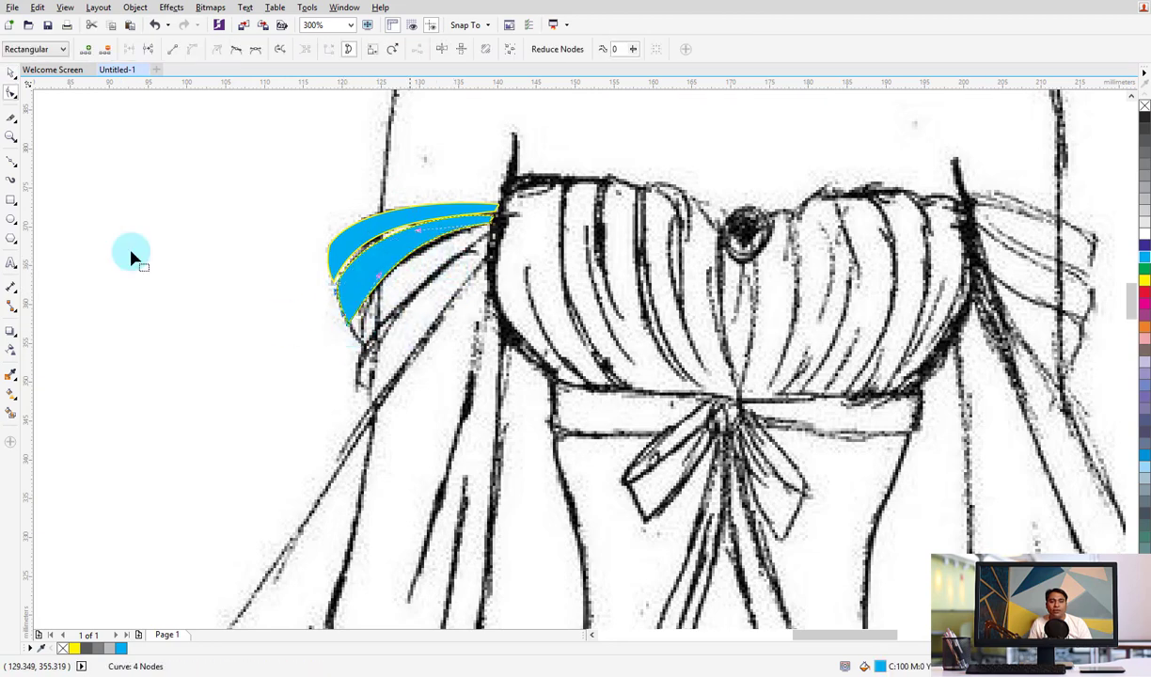
{"action": "left_click", "coordinate": [11, 74]}
Place a third sleeve piece below and reshape its tip and edges along the next fold
{"action": "left_click_drag", "start_coordinate": [395, 258], "coordinate": [405, 300]}
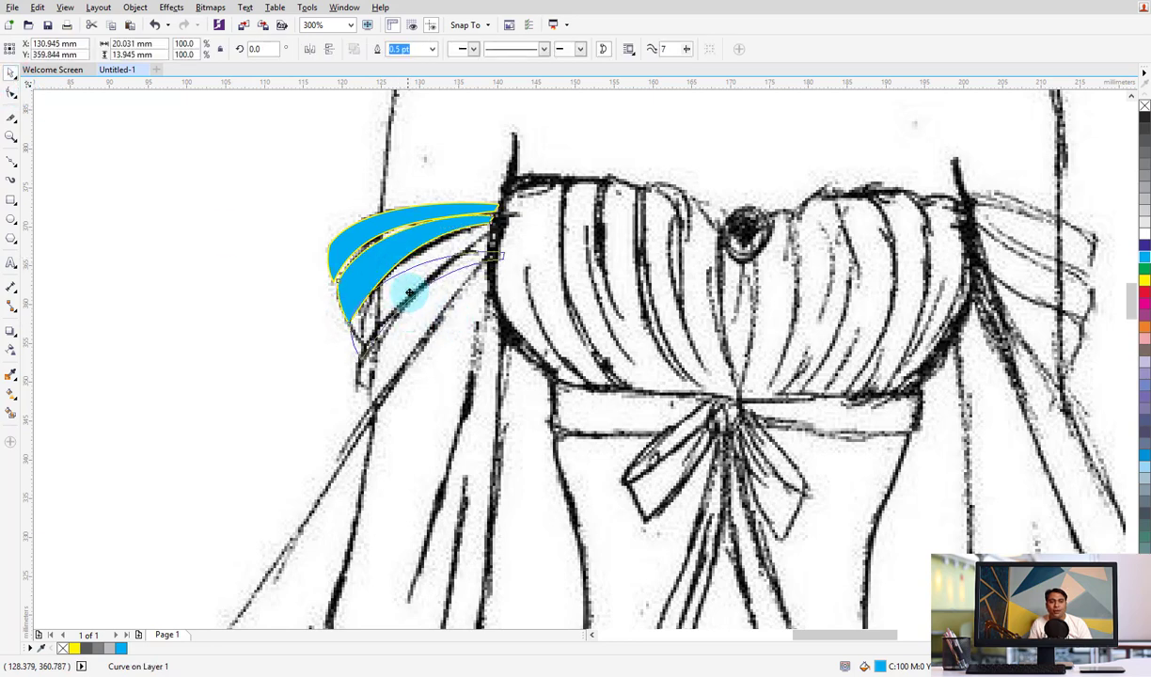
{"action": "key", "text": "F10"}
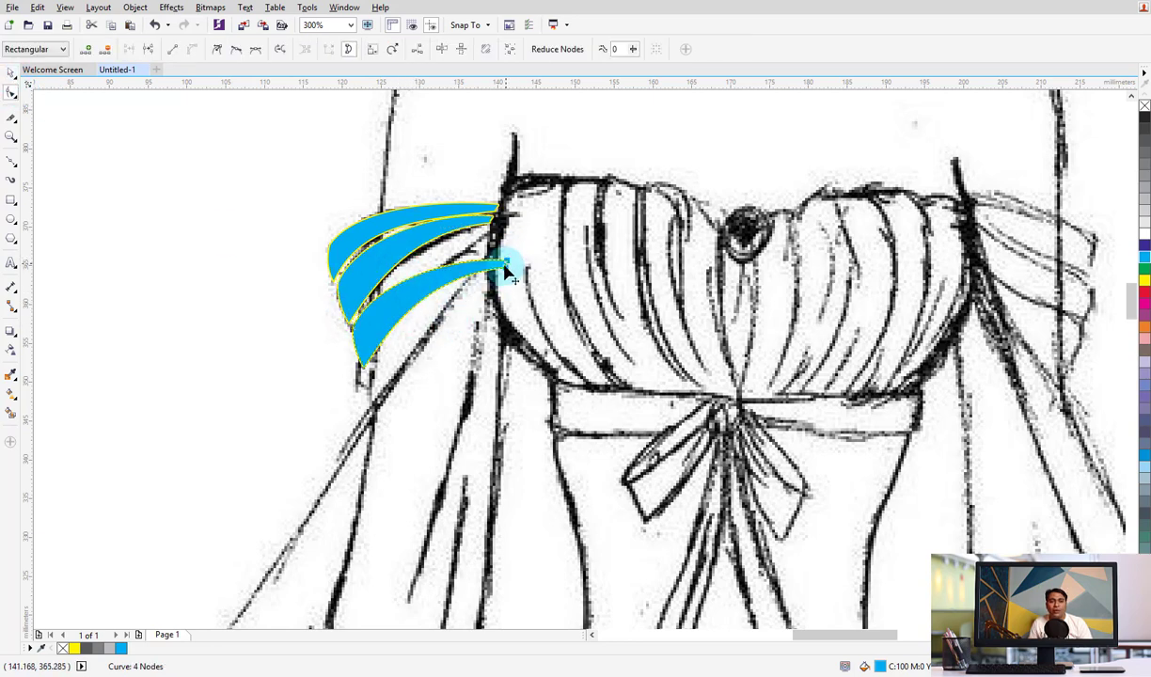
{"action": "left_click_drag", "start_coordinate": [506, 264], "coordinate": [492, 226]}
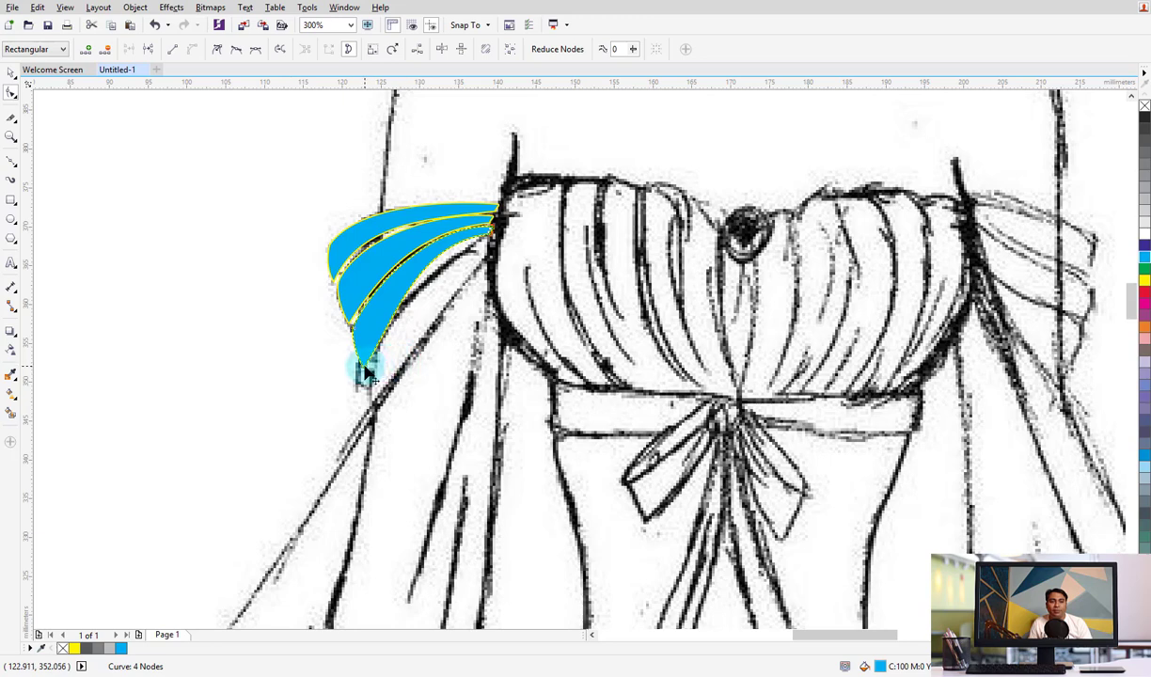
{"action": "left_click_drag", "start_coordinate": [363, 374], "coordinate": [394, 361]}
{"action": "mouse_move", "coordinate": [419, 246]}
{"action": "left_mouse_down"}
{"action": "mouse_move", "coordinate": [431, 267]}
{"action": "mouse_move", "coordinate": [496, 232]}
{"action": "mouse_move", "coordinate": [508, 254]}
{"action": "mouse_move", "coordinate": [504, 264]}
{"action": "mouse_move", "coordinate": [429, 259]}
{"action": "left_mouse_up"}
{"action": "scroll", "coordinate": [497, 231], "scroll_direction": "up", "scroll_amount": 2}
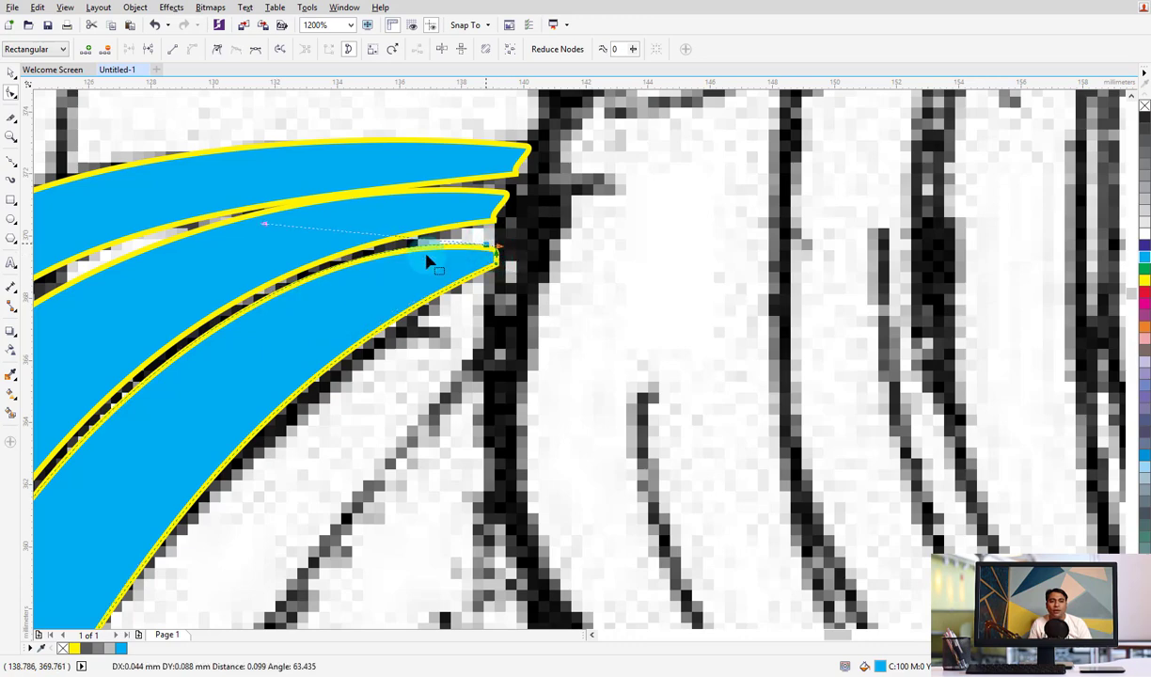
{"action": "left_click_drag", "start_coordinate": [267, 228], "coordinate": [254, 257]}
{"action": "scroll", "coordinate": [540, 302], "scroll_direction": "down", "scroll_amount": 2}
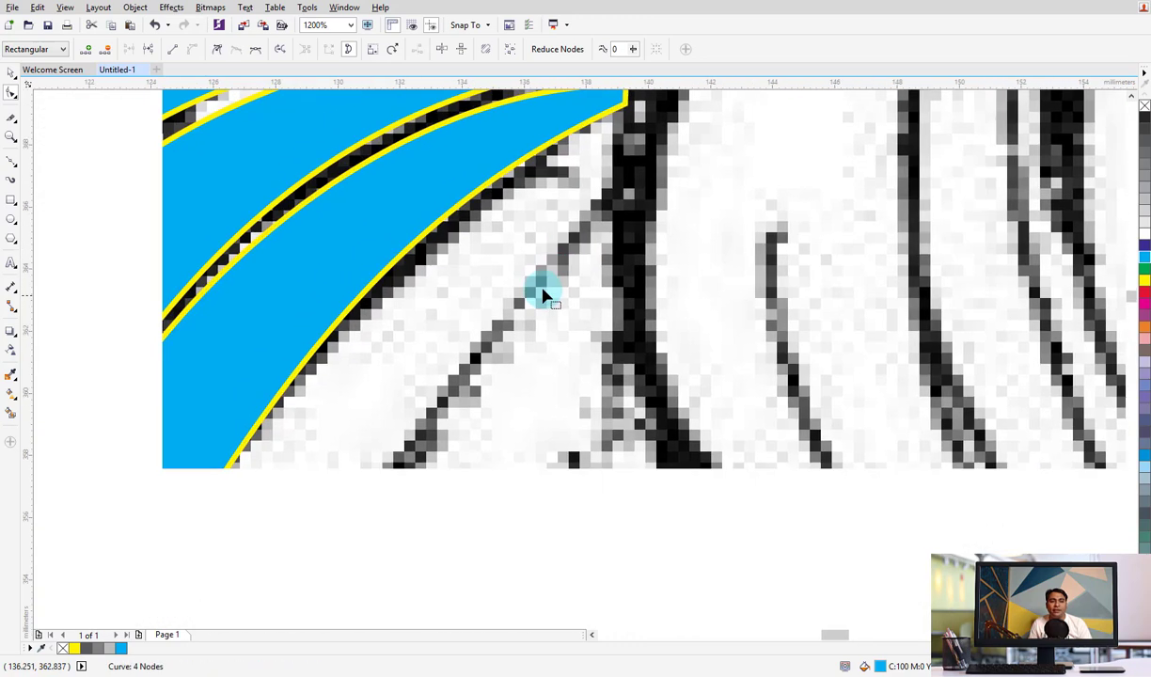
Select the lowest sleeve piece for node editing and zoom in to 600%
{"action": "left_click", "coordinate": [10, 73]}
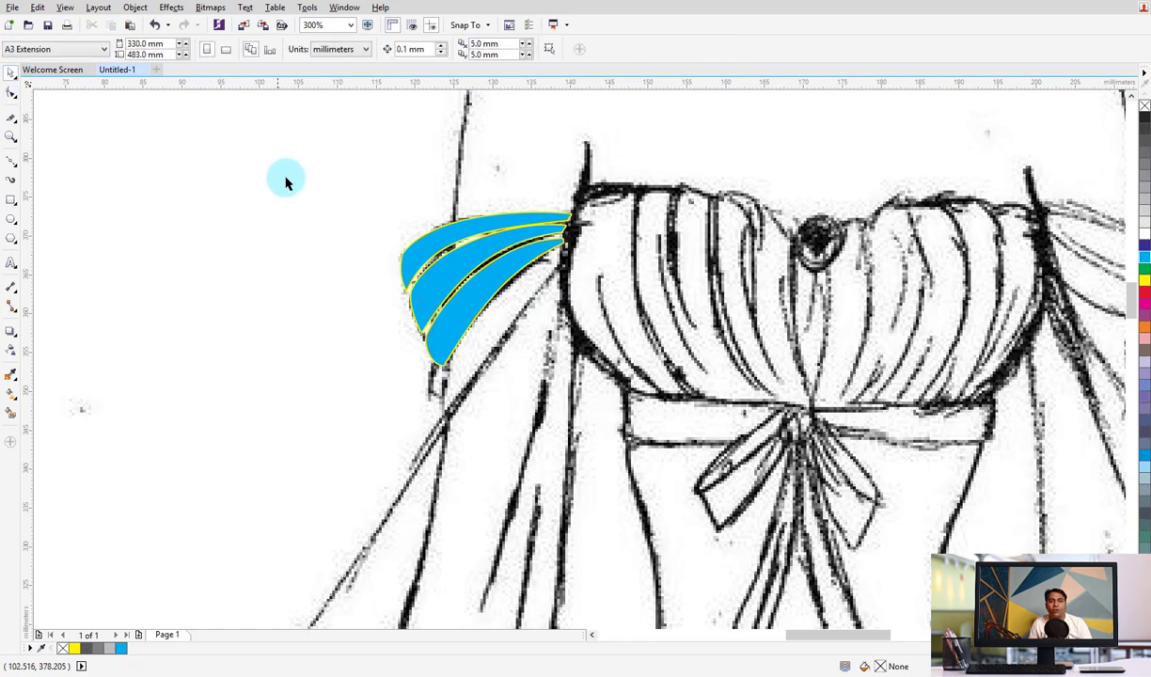
{"action": "left_click_drag", "start_coordinate": [285, 179], "coordinate": [706, 405]}
{"action": "left_click", "coordinate": [577, 368]}
{"action": "scroll", "coordinate": [577, 369], "scroll_direction": "down", "scroll_amount": 2}
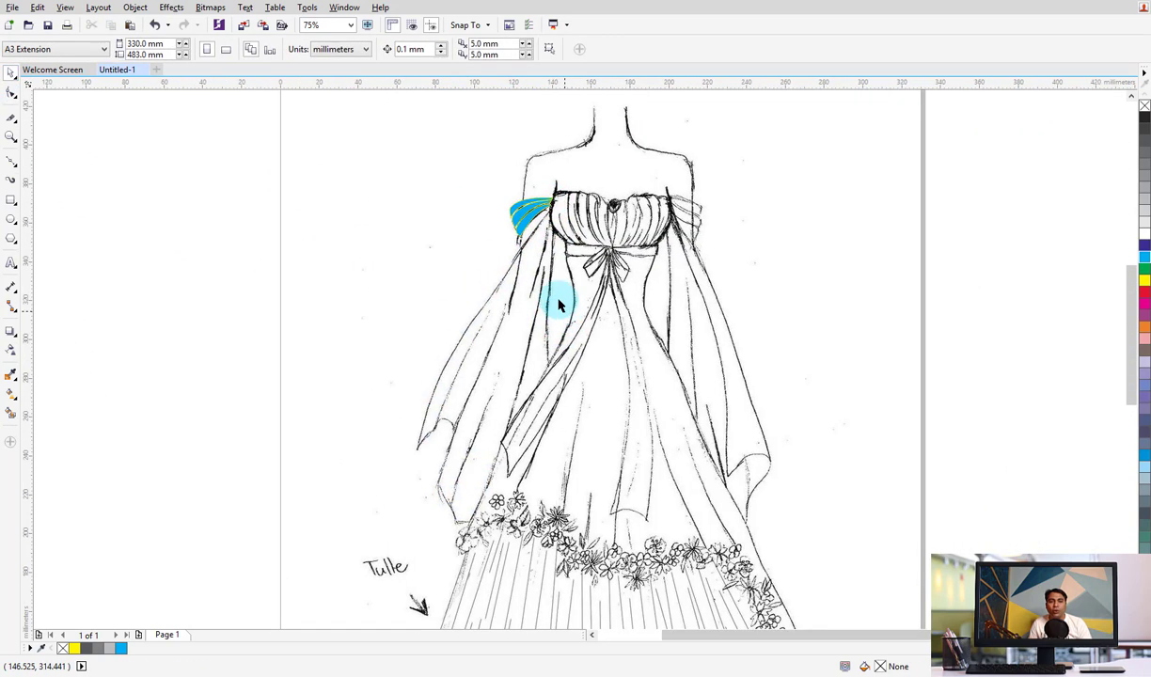
{"action": "scroll", "coordinate": [507, 215], "scroll_direction": "up", "scroll_amount": 1}
{"action": "mouse_move", "coordinate": [554, 219]}
{"action": "left_mouse_down"}
{"action": "mouse_move", "coordinate": [543, 129]}
{"action": "mouse_move", "coordinate": [584, 154]}
{"action": "left_mouse_up"}
{"action": "left_click", "coordinate": [546, 166]}
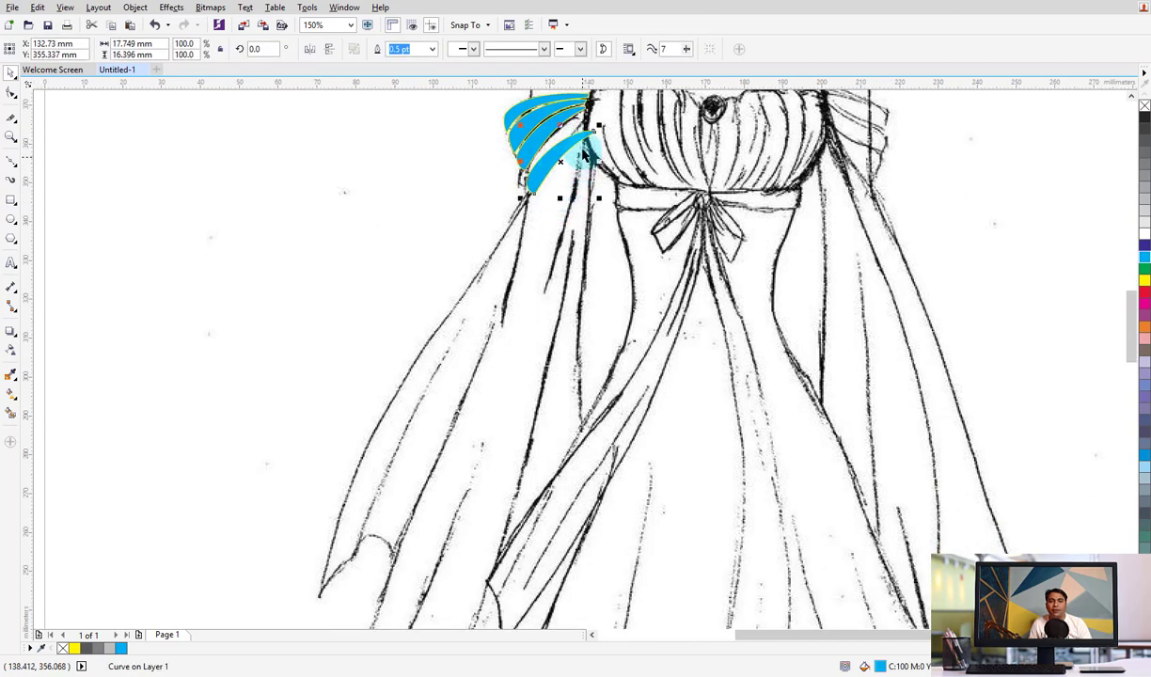
{"action": "key", "text": "F10"}
{"action": "scroll", "coordinate": [576, 139], "scroll_direction": "up", "scroll_amount": 2}
{"action": "scroll", "coordinate": [554, 179], "scroll_direction": "up", "scroll_amount": 3}
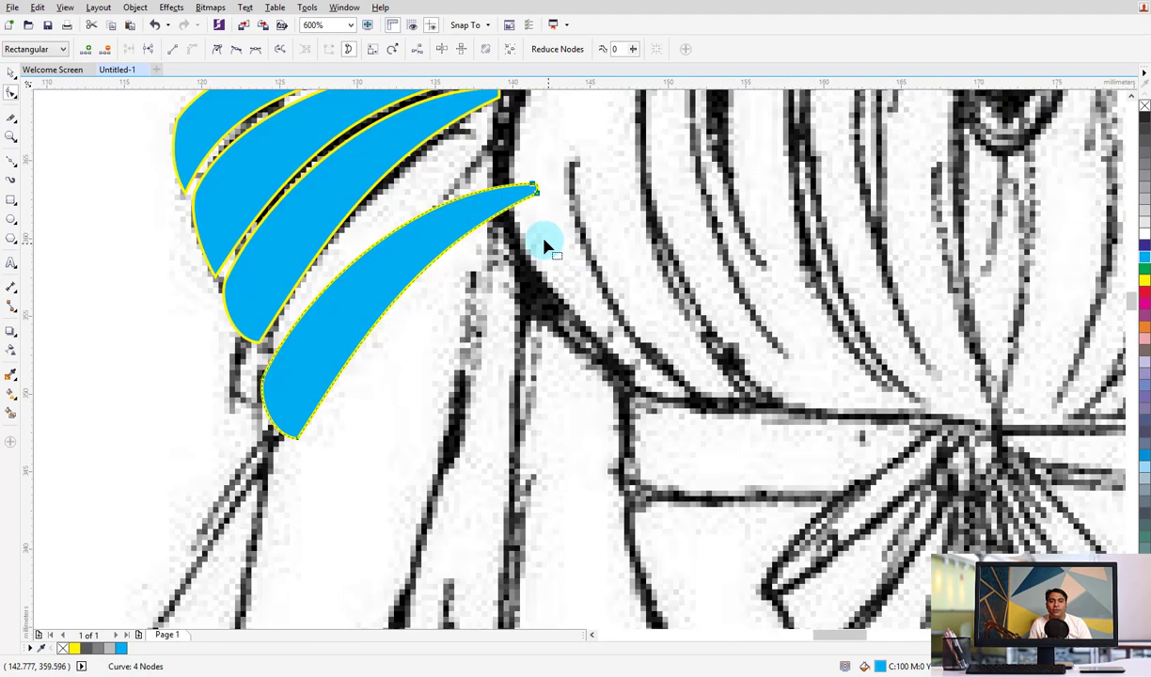
Move the lowest piece's tip up to the bodice and bend its edges along the folds
{"action": "mouse_move", "coordinate": [536, 188]}
{"action": "left_mouse_down"}
{"action": "mouse_move", "coordinate": [505, 111]}
{"action": "mouse_move", "coordinate": [503, 141]}
{"action": "left_mouse_up"}
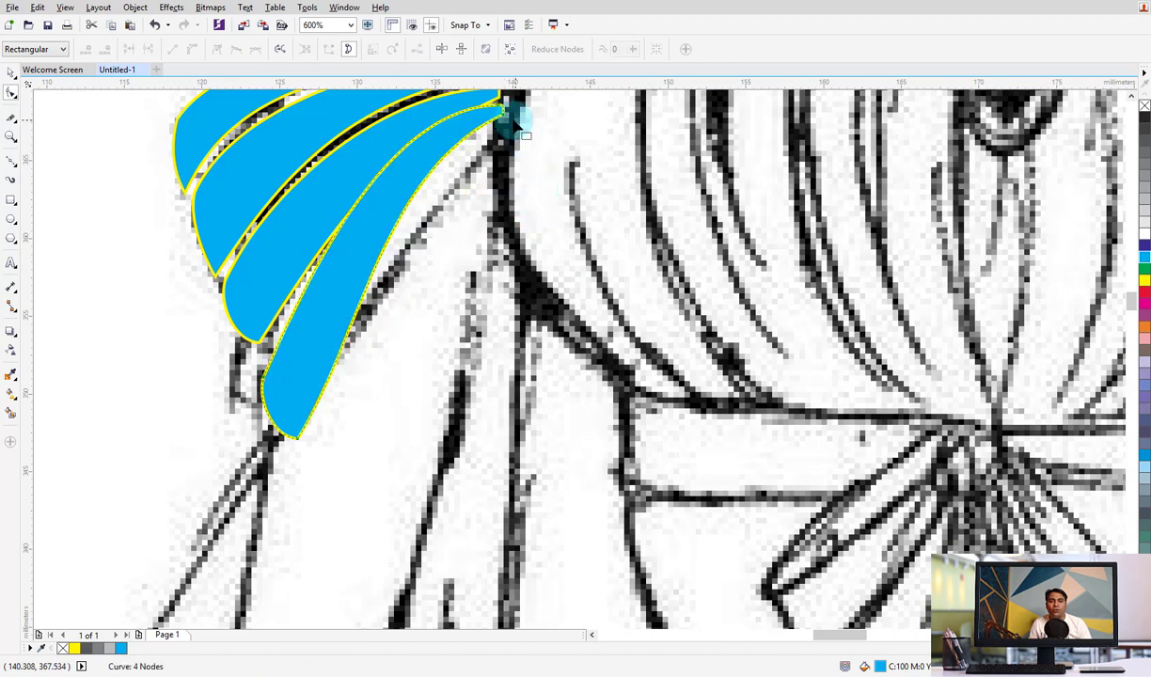
{"action": "mouse_move", "coordinate": [386, 168]}
{"action": "left_mouse_down"}
{"action": "mouse_move", "coordinate": [402, 127]}
{"action": "mouse_move", "coordinate": [377, 144]}
{"action": "left_mouse_up"}
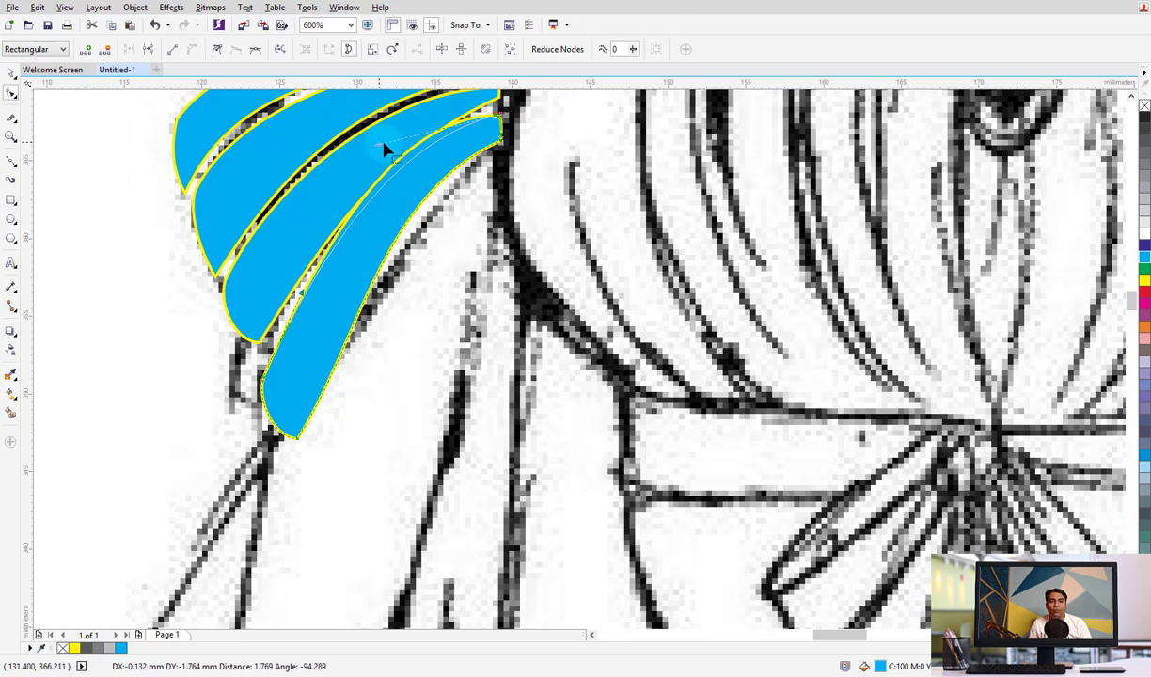
{"action": "mouse_move", "coordinate": [263, 386]}
{"action": "left_mouse_down"}
{"action": "mouse_move", "coordinate": [303, 410]}
{"action": "mouse_move", "coordinate": [276, 449]}
{"action": "left_mouse_up"}
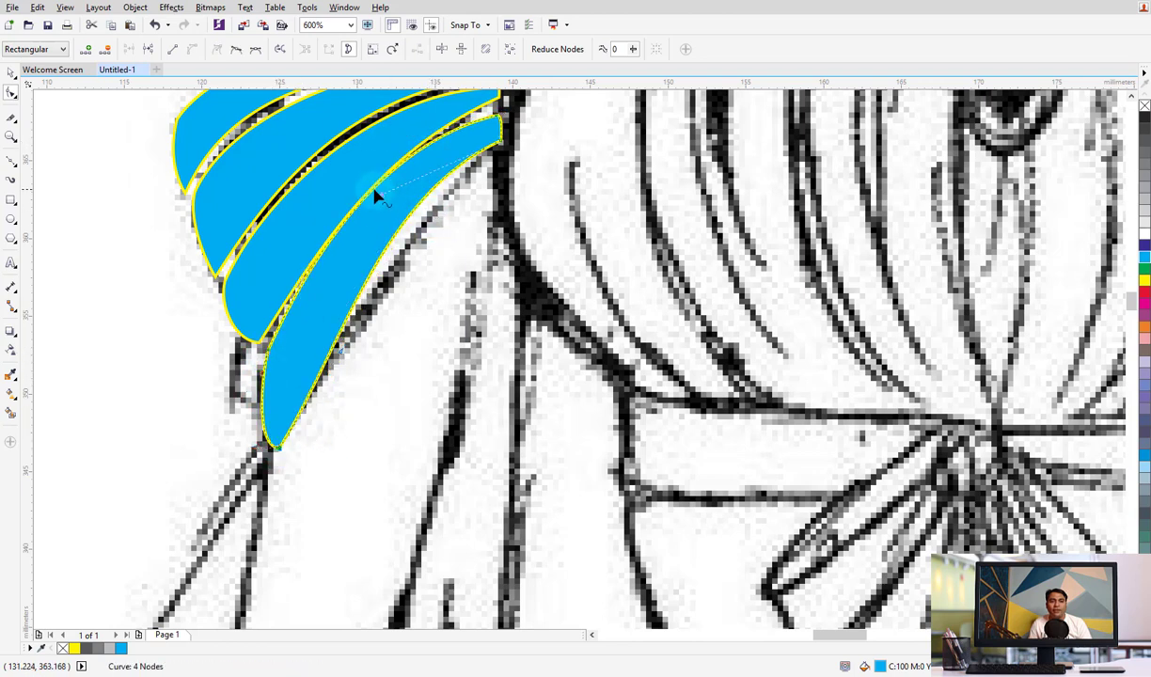
{"action": "left_click_drag", "start_coordinate": [374, 193], "coordinate": [388, 252]}
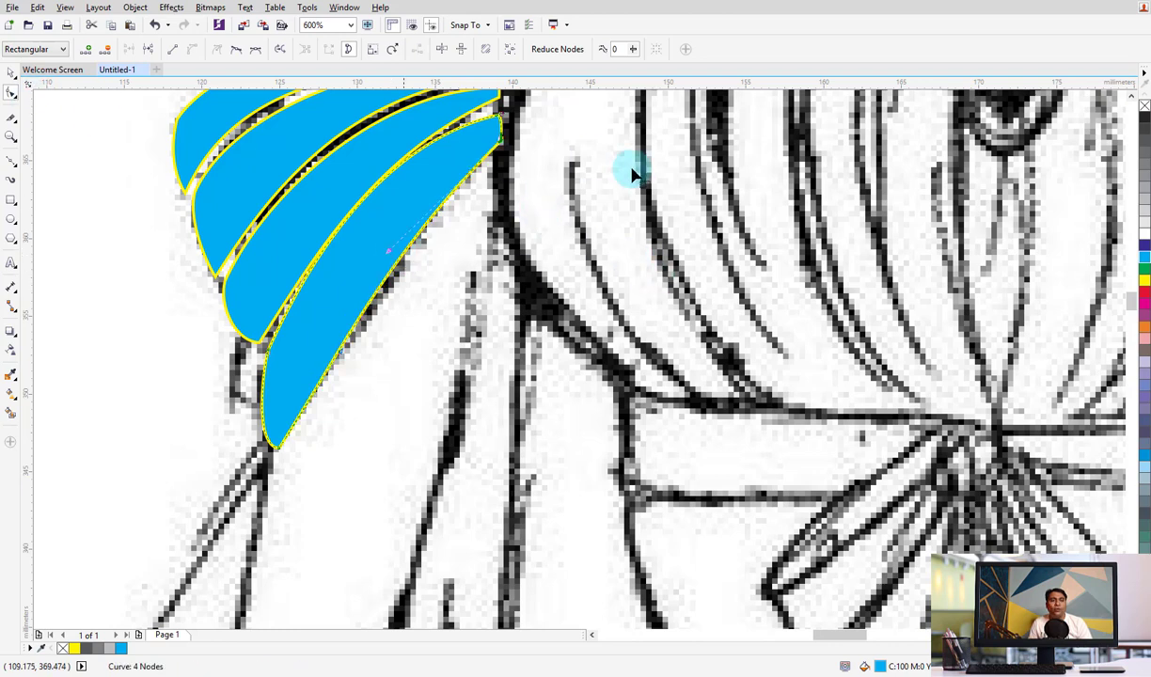
{"action": "left_click", "coordinate": [492, 114]}
{"action": "left_click_drag", "start_coordinate": [502, 117], "coordinate": [501, 111]}
{"action": "left_click", "coordinate": [499, 111]}
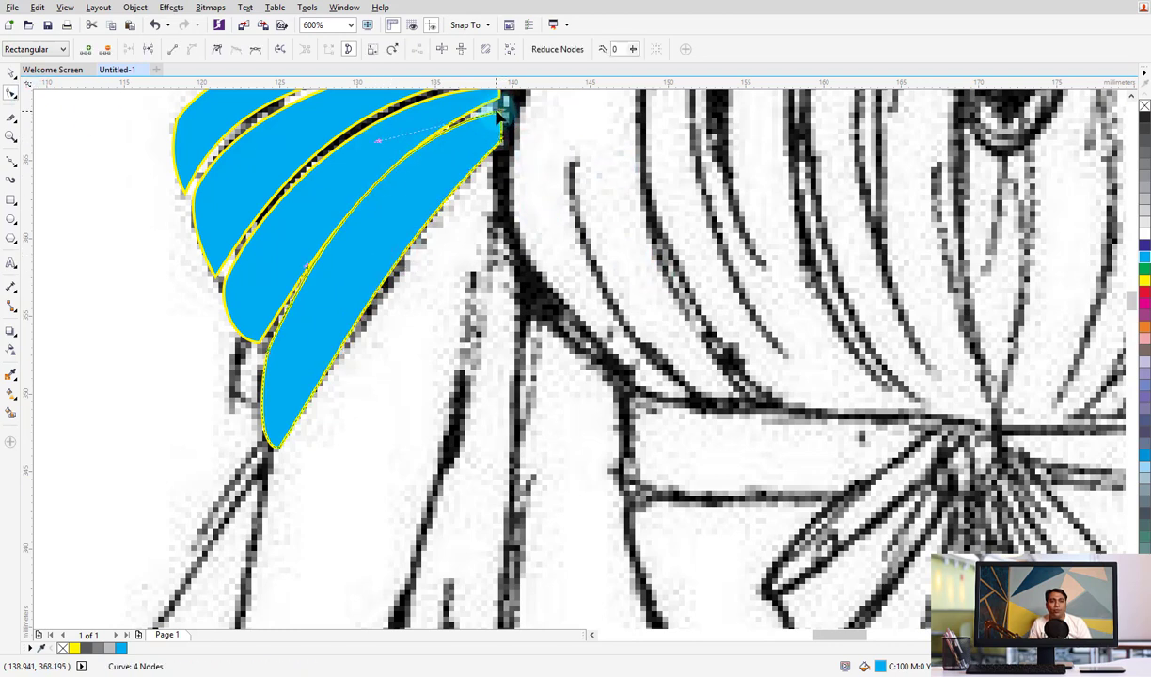
{"action": "left_click", "coordinate": [450, 154]}
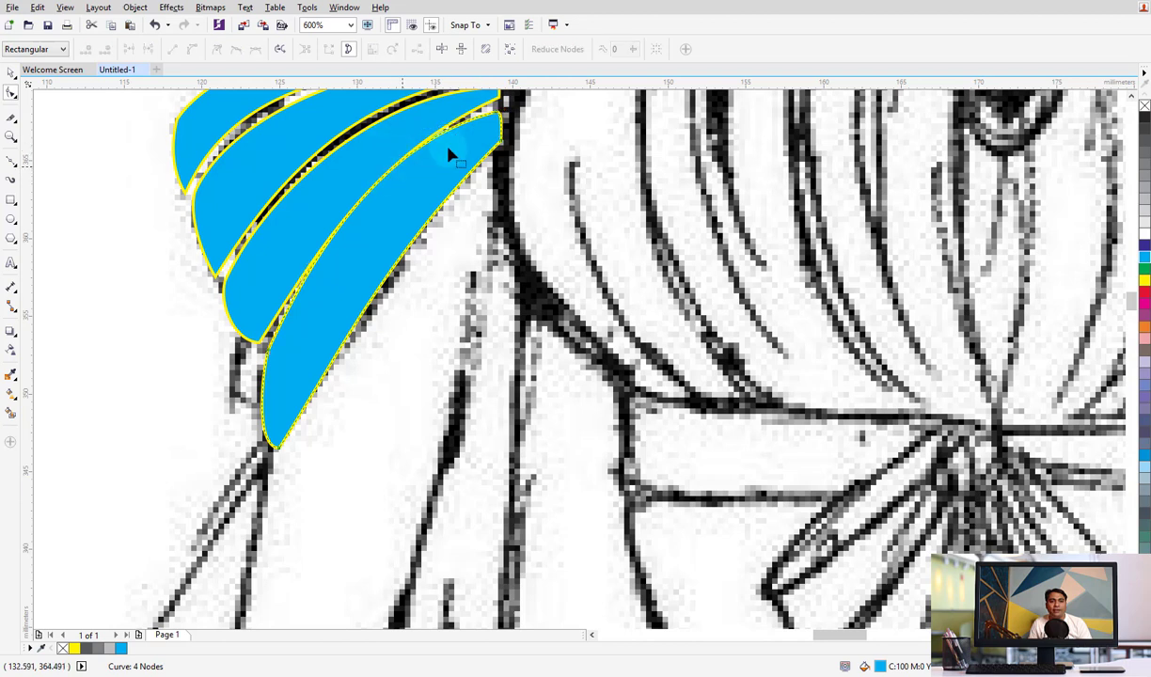
{"action": "left_click", "coordinate": [500, 110]}
{"action": "left_click_drag", "start_coordinate": [379, 142], "coordinate": [399, 190]}
{"action": "left_click", "coordinate": [10, 75]}
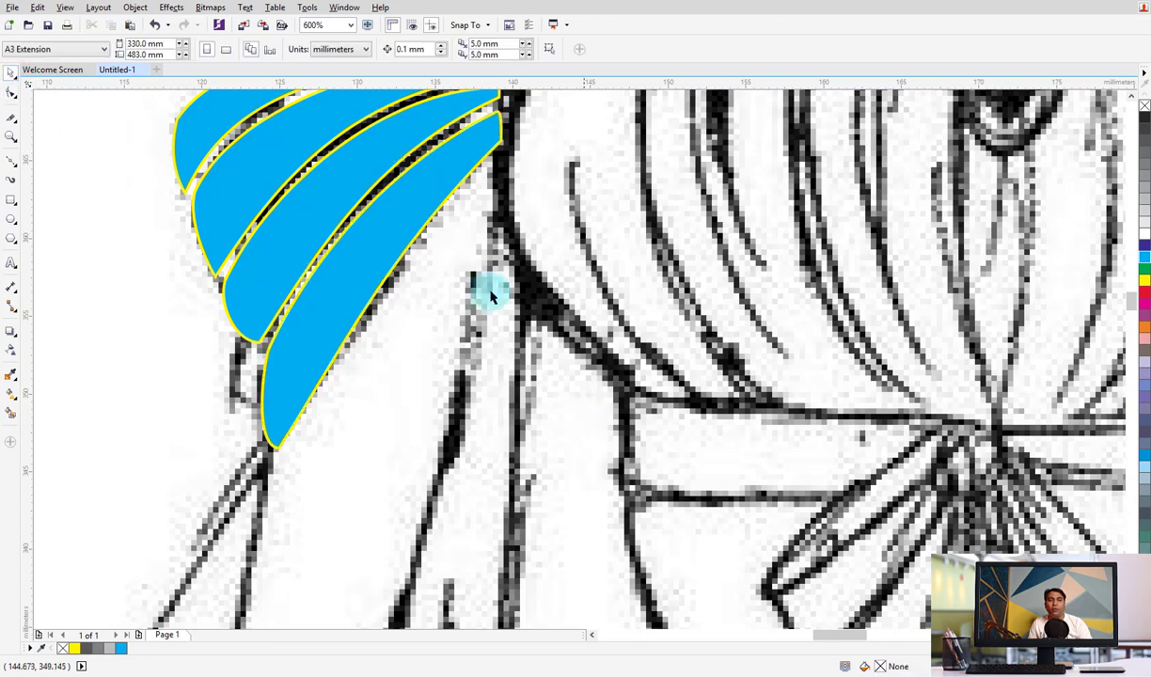
{"action": "scroll", "coordinate": [488, 296], "scroll_direction": "down", "scroll_amount": 2}
{"action": "scroll", "coordinate": [534, 193], "scroll_direction": "down", "scroll_amount": 3}
{"action": "scroll", "coordinate": [506, 326], "scroll_direction": "down", "scroll_amount": 1}
{"action": "left_click_drag", "start_coordinate": [238, 167], "coordinate": [582, 453]}
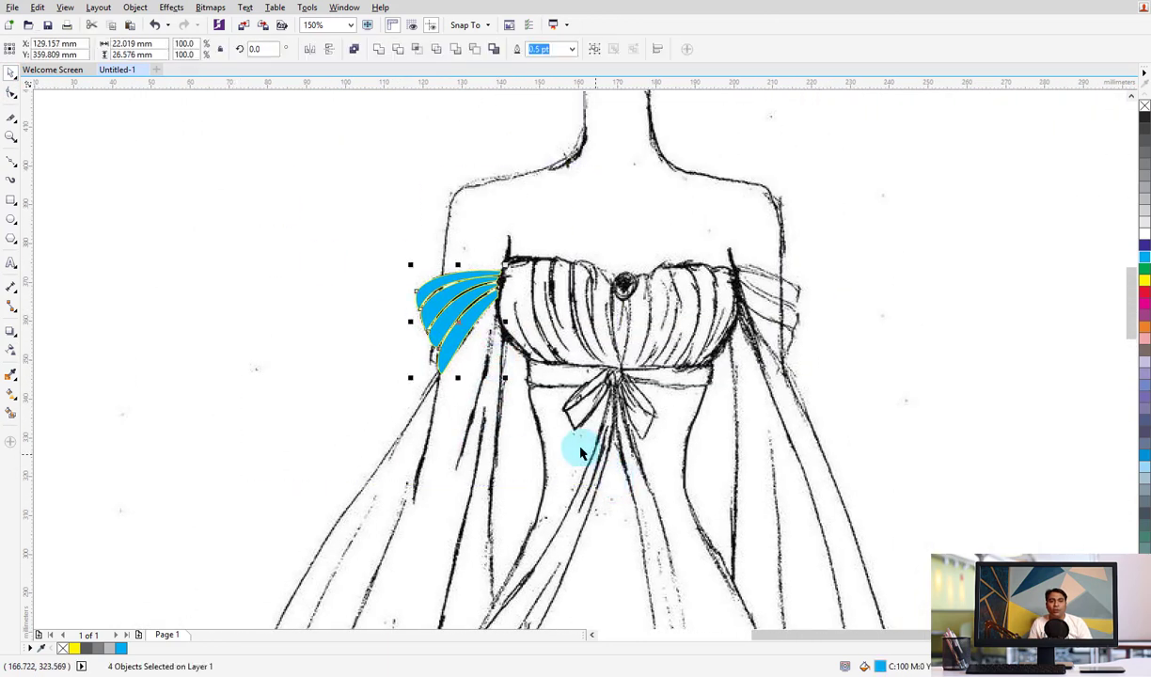
{"action": "scroll", "coordinate": [554, 311], "scroll_direction": "down", "scroll_amount": 3}
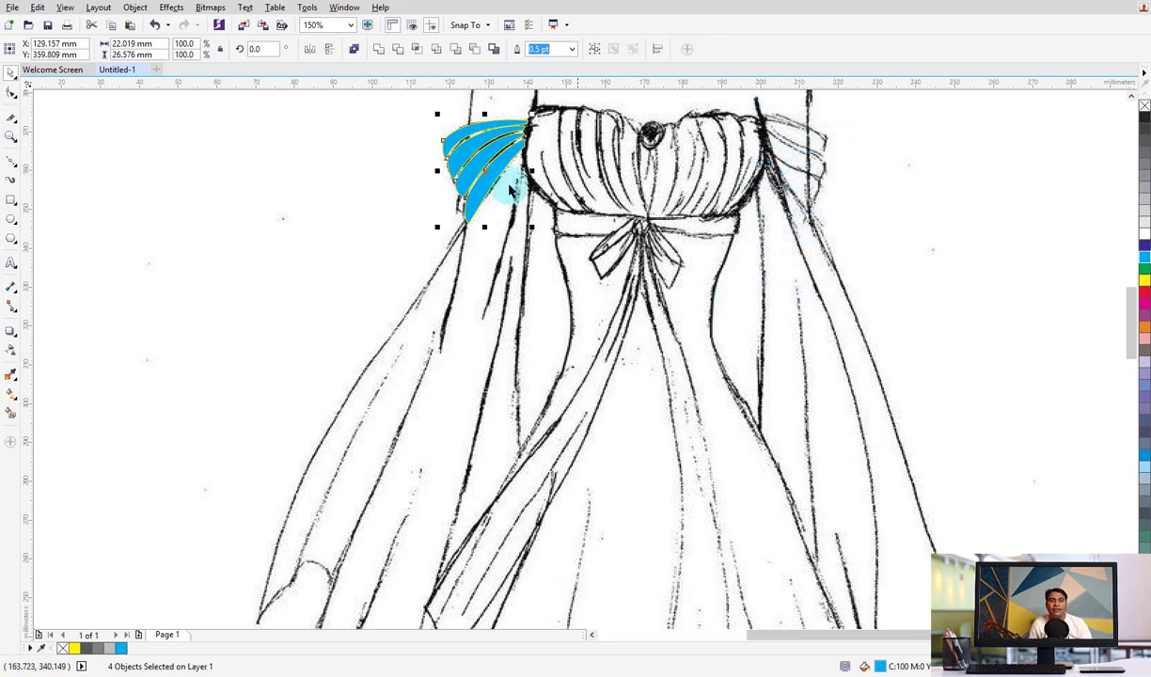
{"action": "key", "text": "h"}
{"action": "left_click_drag", "start_coordinate": [462, 384], "coordinate": [585, 308]}
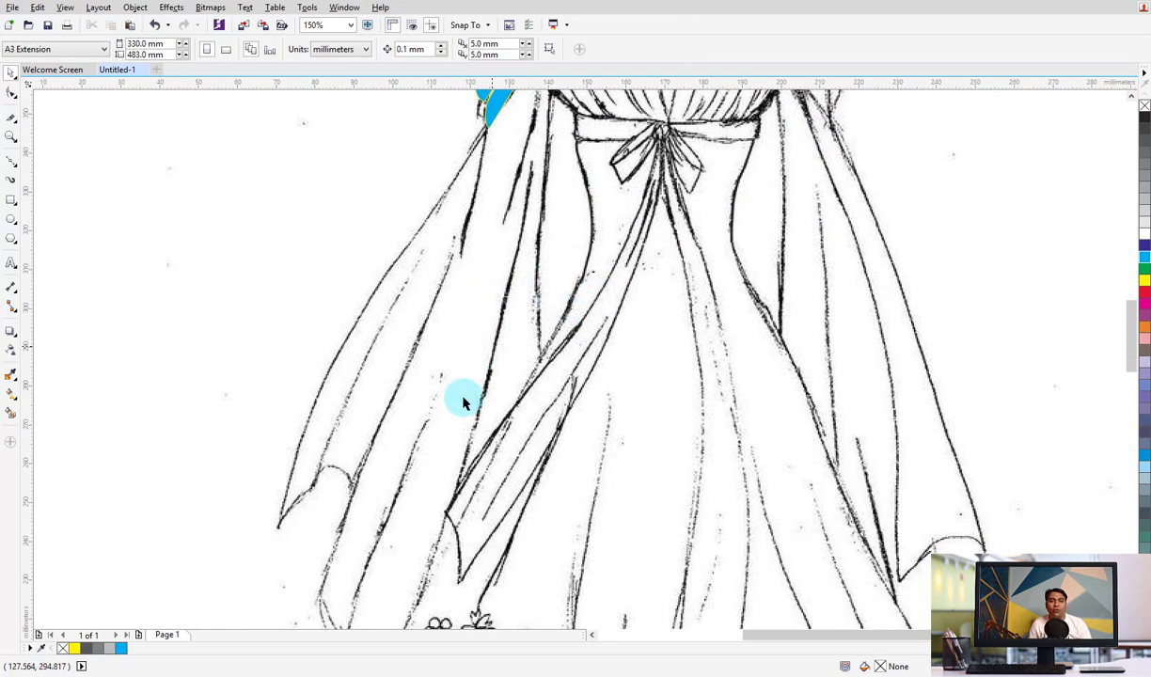
{"action": "left_click_drag", "start_coordinate": [550, 242], "coordinate": [548, 267]}
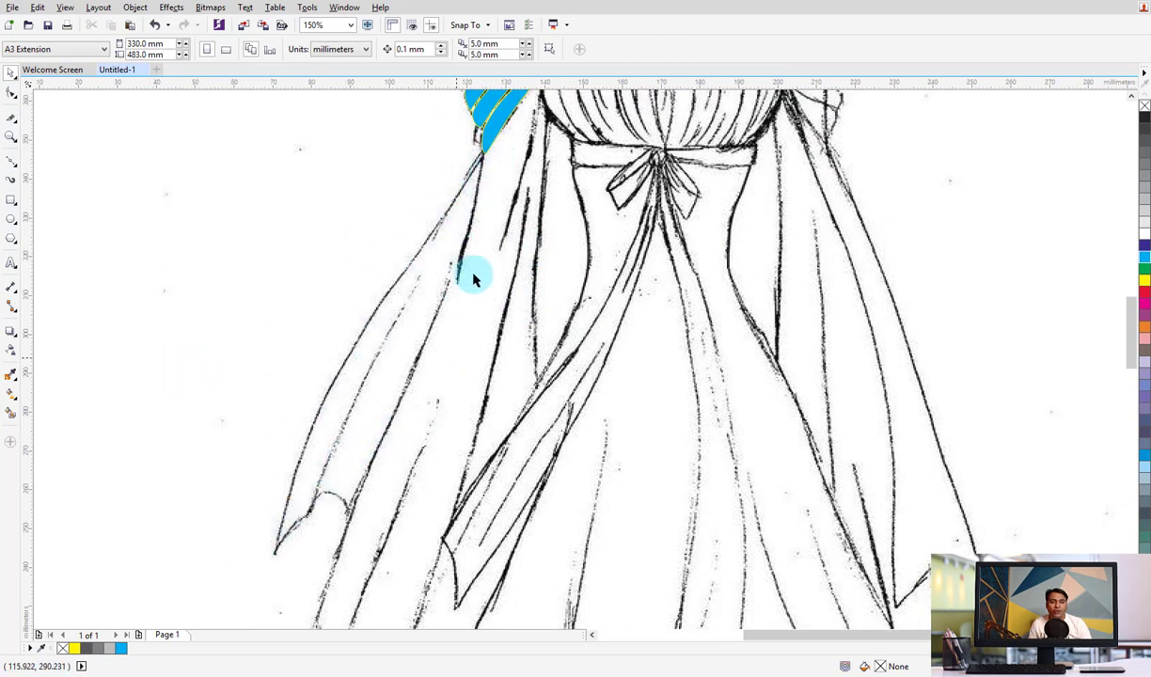
{"action": "scroll", "coordinate": [337, 346], "scroll_direction": "down", "scroll_amount": 2}
{"action": "scroll", "coordinate": [352, 366], "scroll_direction": "down", "scroll_amount": 2}
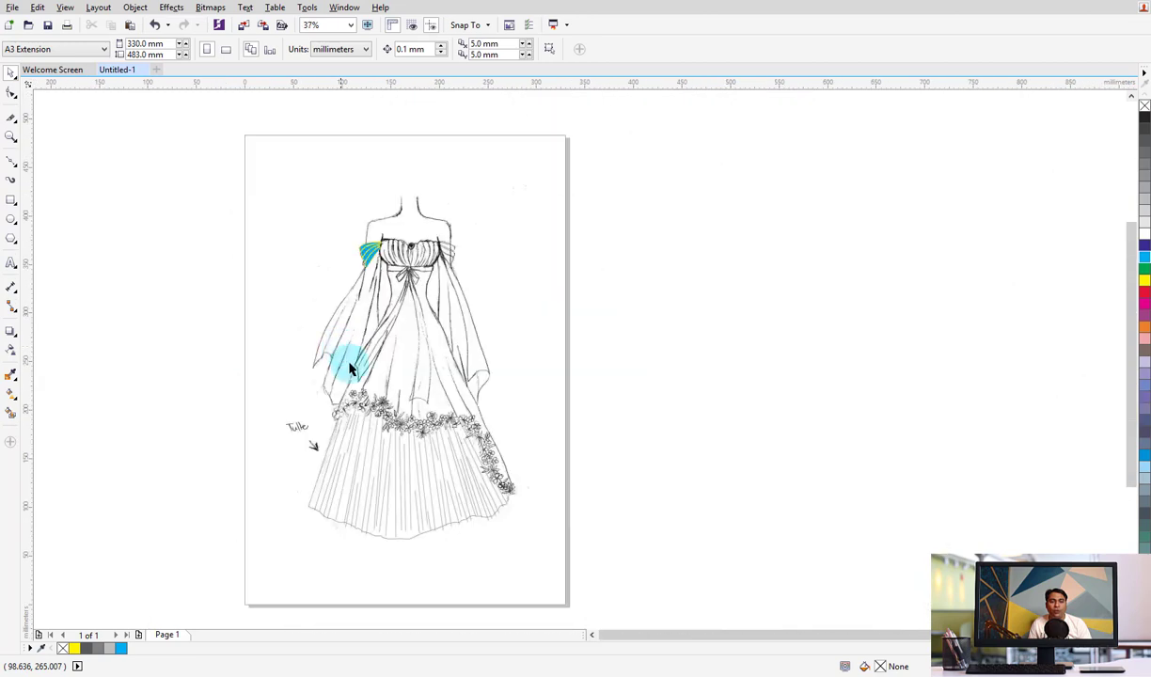
{"action": "scroll", "coordinate": [359, 328], "scroll_direction": "up", "scroll_amount": 2}
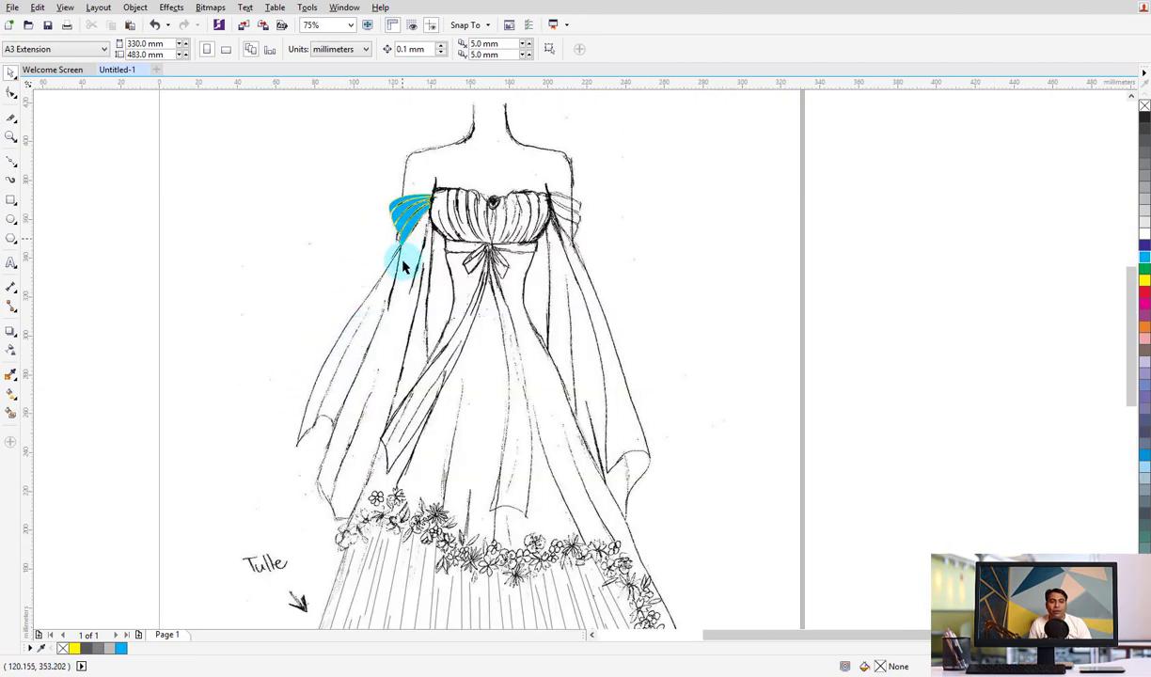
{"action": "left_click", "coordinate": [11, 163]}
Trace a closed four-node straight outline of the left sleeve from the blue piece's tip to the hem
{"action": "scroll", "coordinate": [350, 360], "scroll_direction": "up", "scroll_amount": 1}
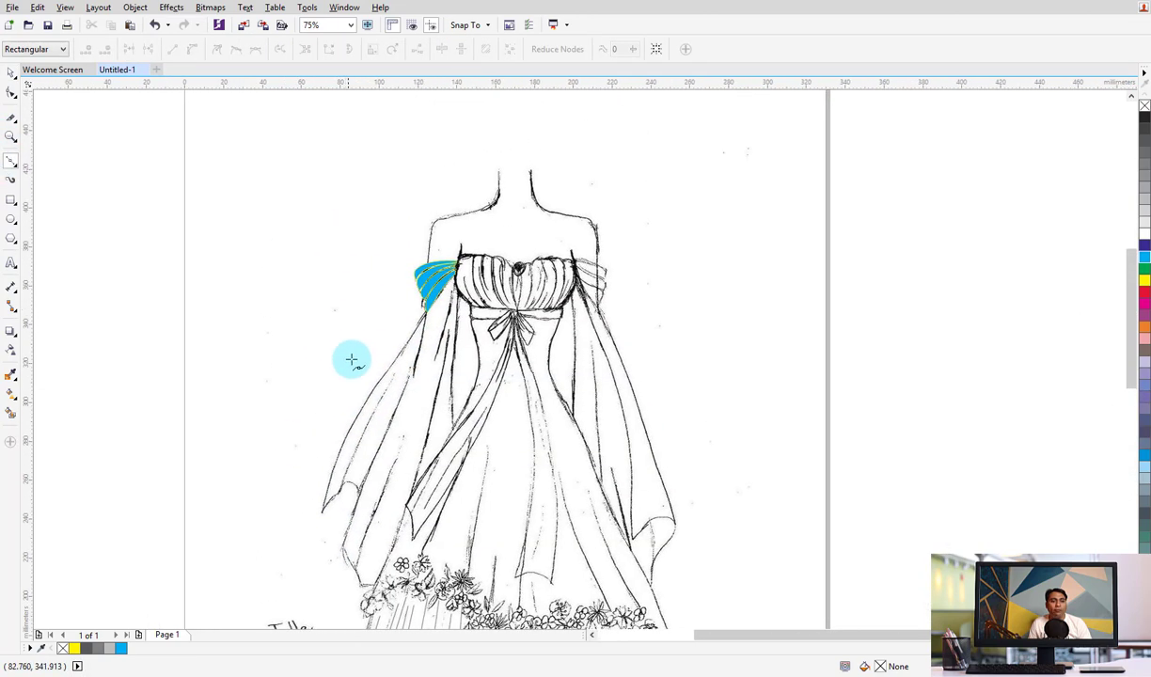
{"action": "scroll", "coordinate": [365, 541], "scroll_direction": "up", "scroll_amount": 1}
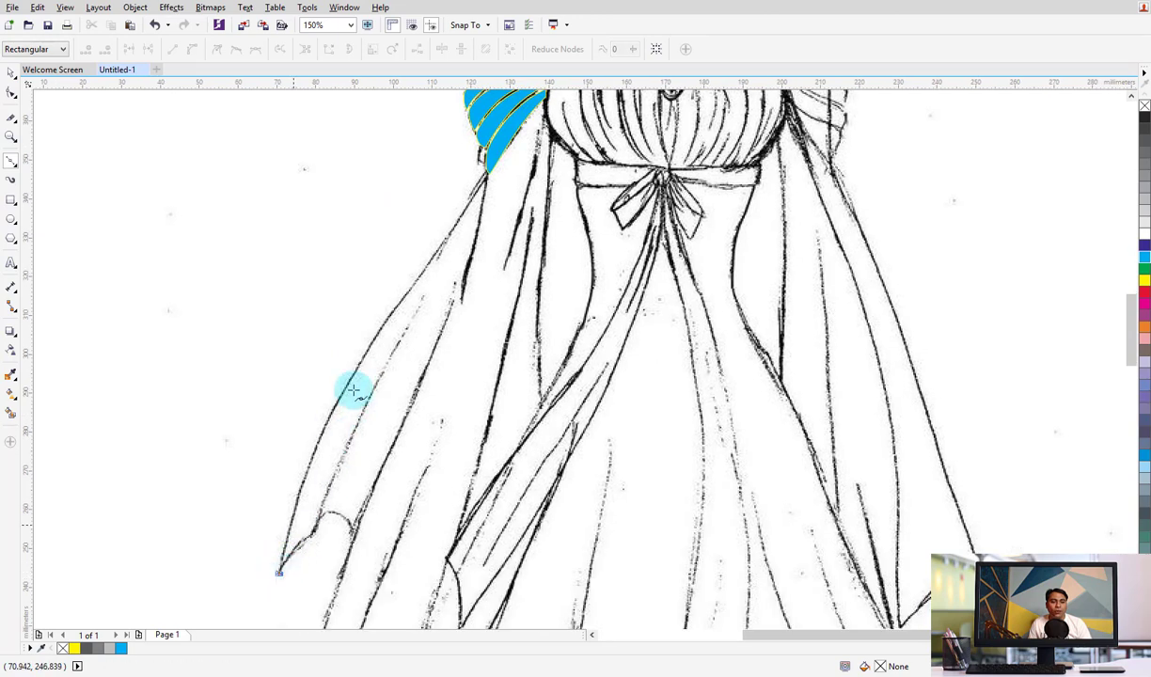
{"action": "left_click", "coordinate": [486, 179]}
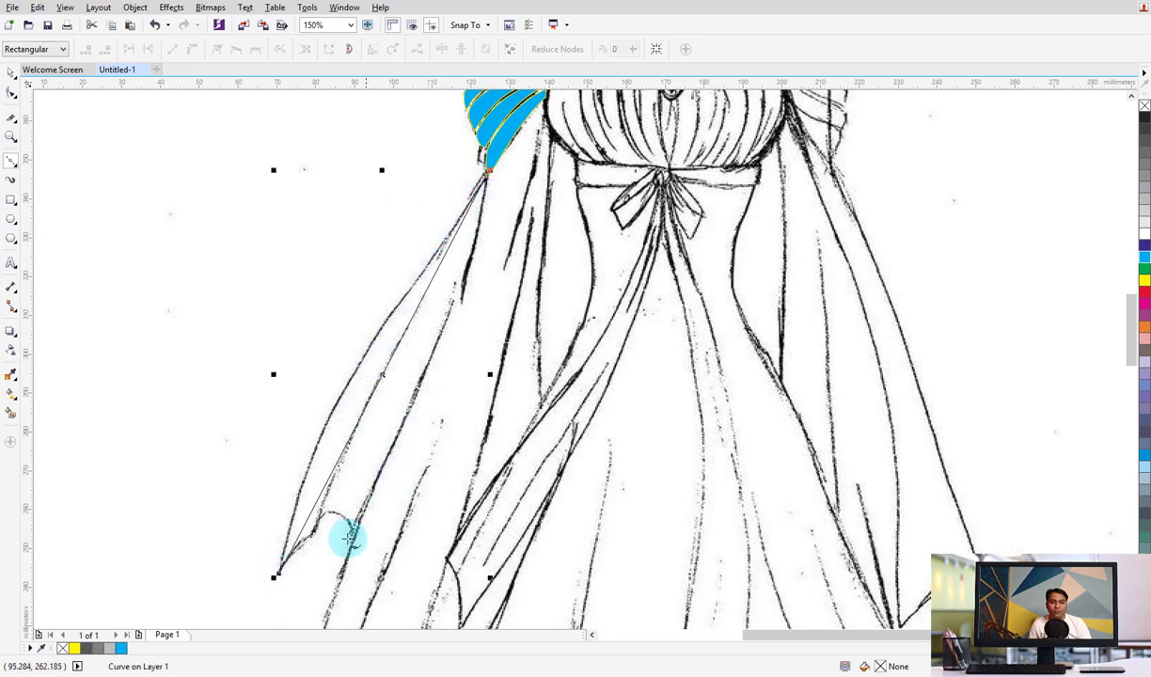
{"action": "left_click_drag", "start_coordinate": [353, 543], "coordinate": [314, 529]}
{"action": "left_click", "coordinate": [278, 573]}
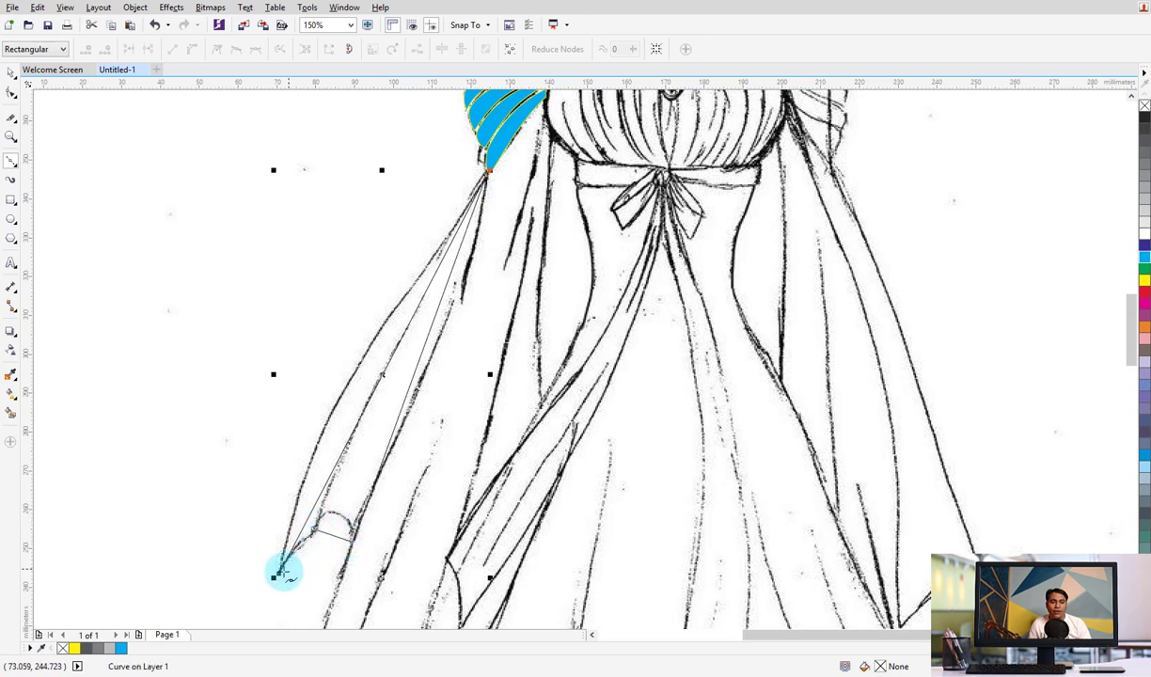
{"action": "left_click", "coordinate": [279, 573]}
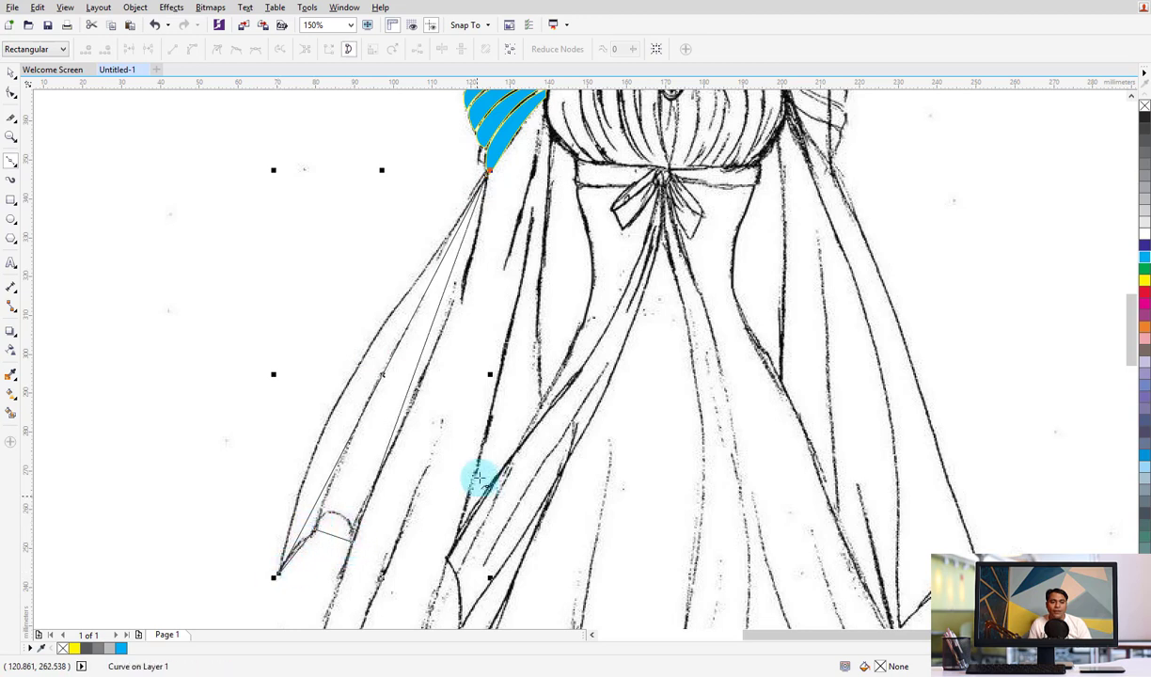
Convert the sleeve outline's outer side to a curve and bend it along the sketched edge
{"action": "left_click", "coordinate": [12, 95]}
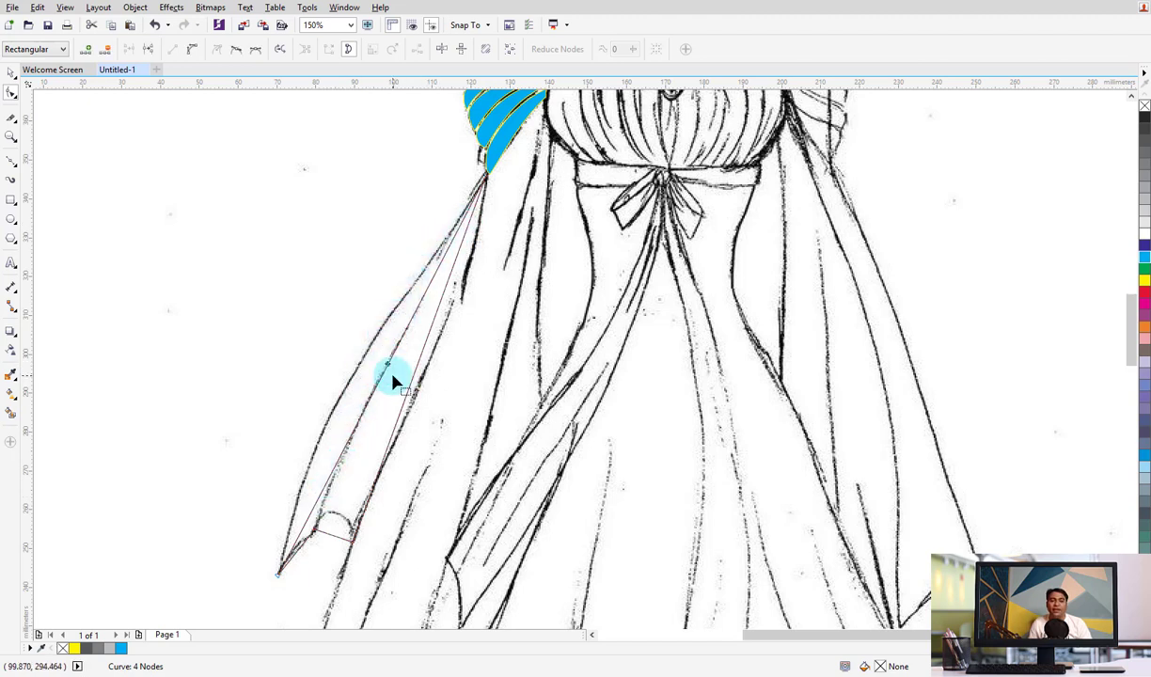
{"action": "left_click_drag", "start_coordinate": [386, 369], "coordinate": [367, 347]}
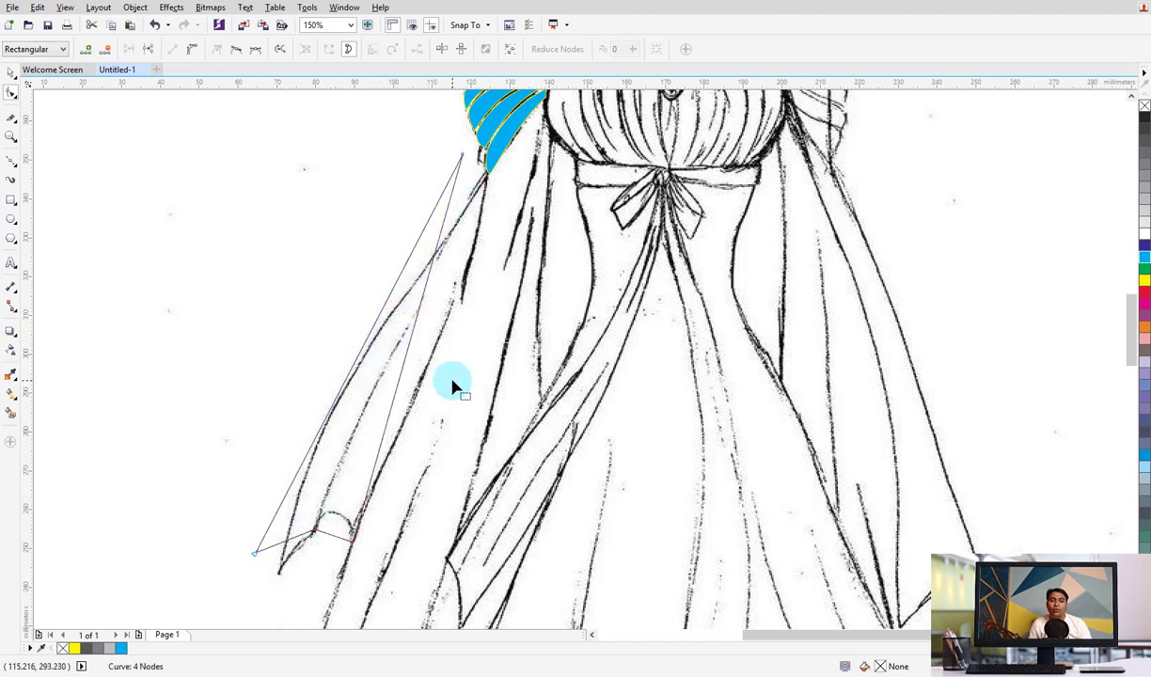
{"action": "key", "text": "ctrl+z"}
{"action": "right_click", "coordinate": [391, 367]}
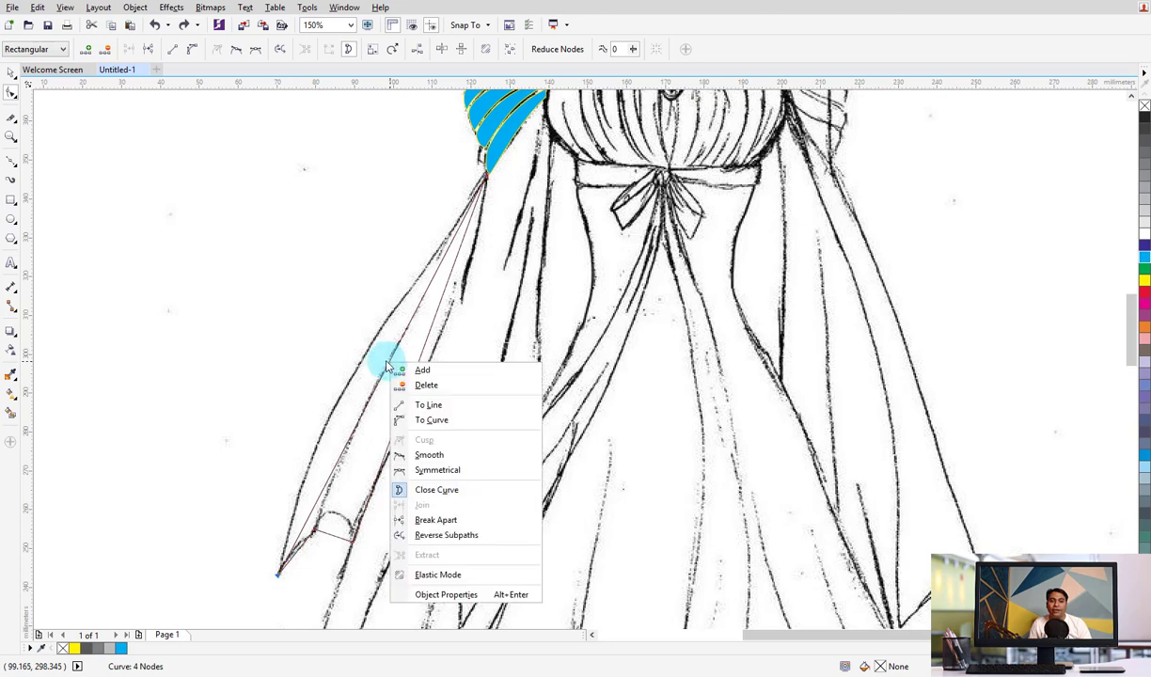
{"action": "left_click", "coordinate": [386, 367]}
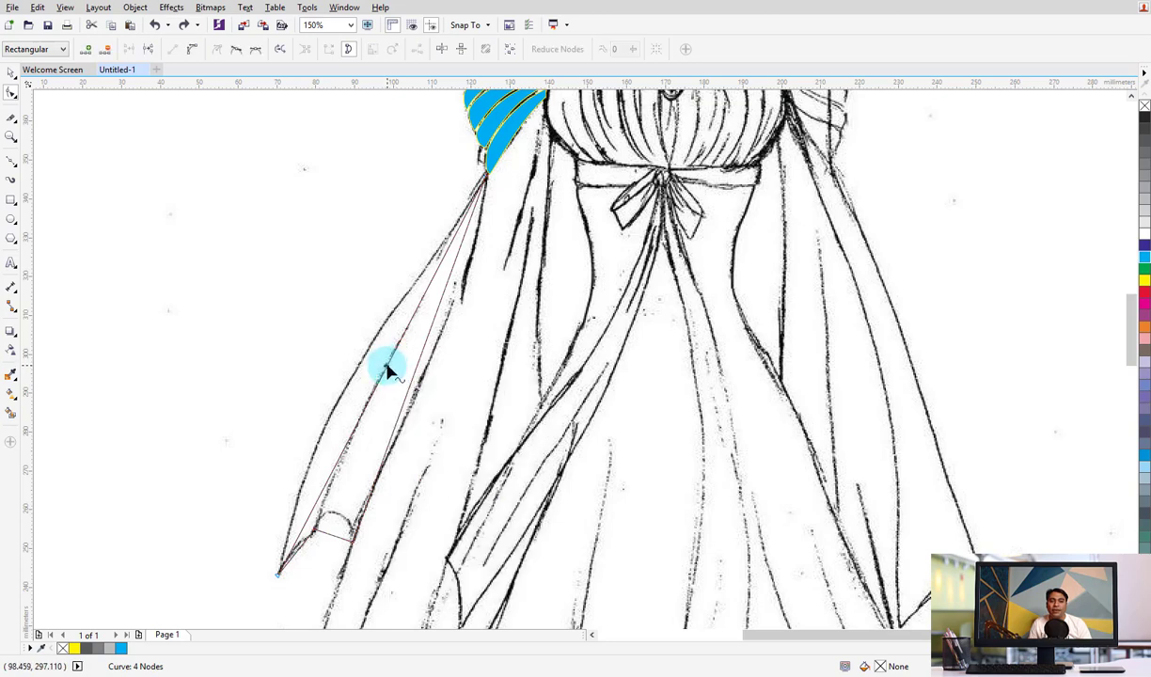
{"action": "right_click", "coordinate": [388, 370]}
{"action": "left_click", "coordinate": [437, 425]}
{"action": "left_click_drag", "start_coordinate": [347, 456], "coordinate": [323, 390]}
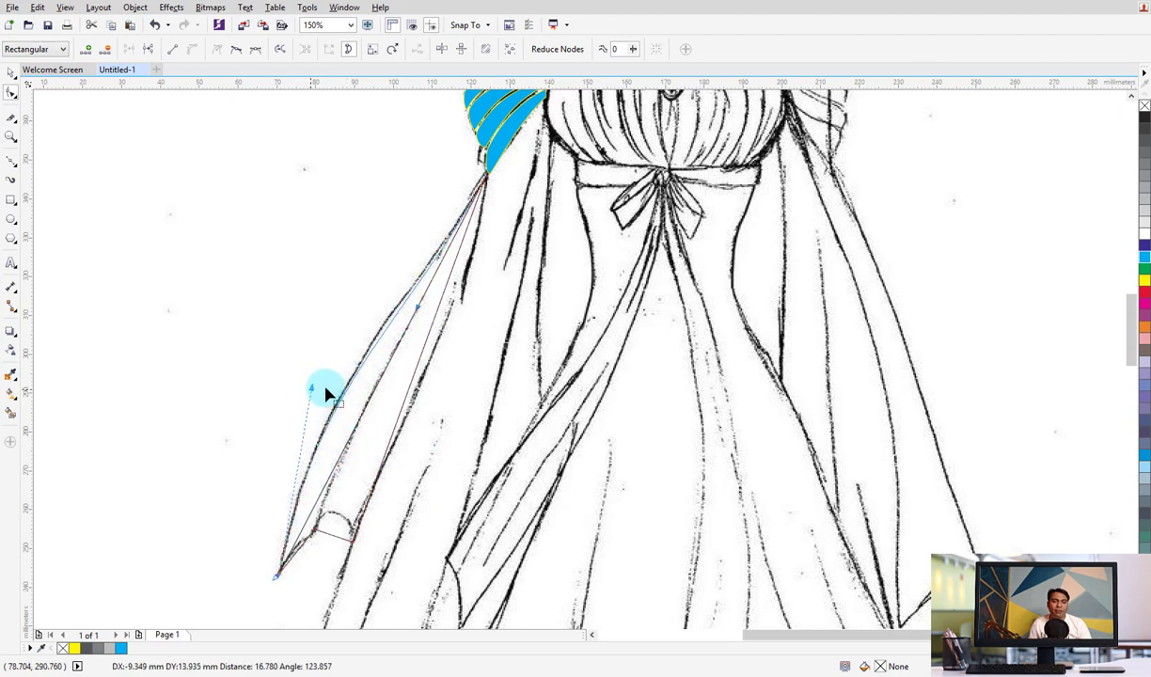
{"action": "left_click_drag", "start_coordinate": [418, 313], "coordinate": [411, 300]}
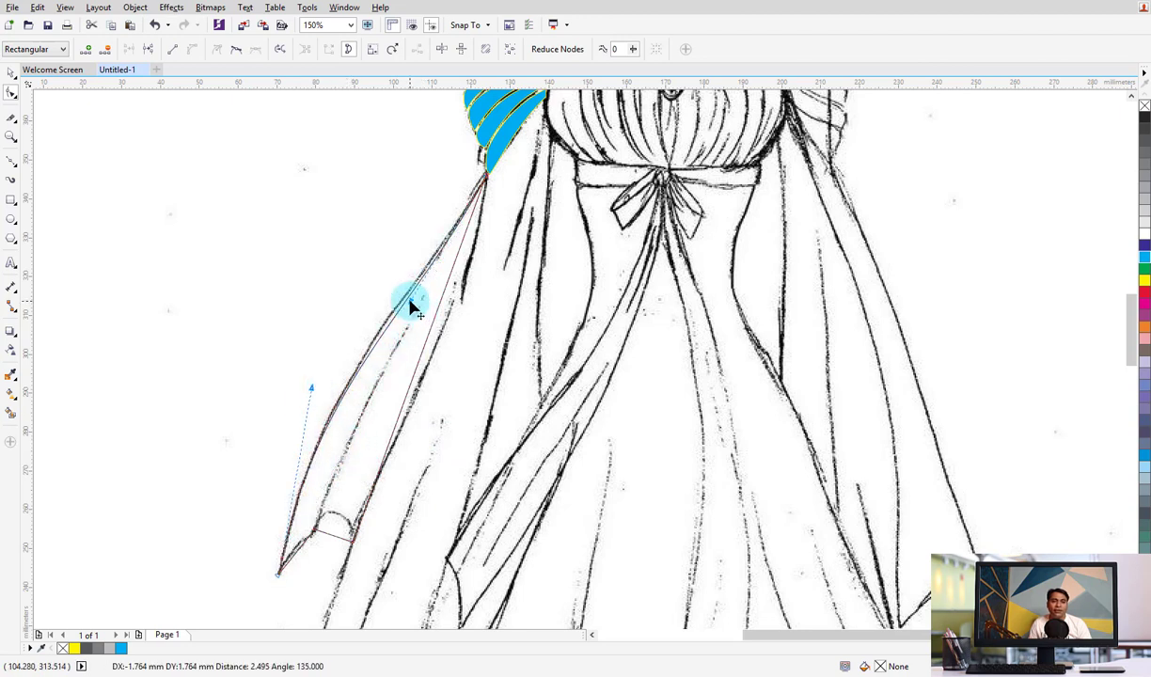
Convert the outline's inner side to a curve that follows the sketched line
{"action": "right_click", "coordinate": [460, 264]}
{"action": "left_click", "coordinate": [505, 317]}
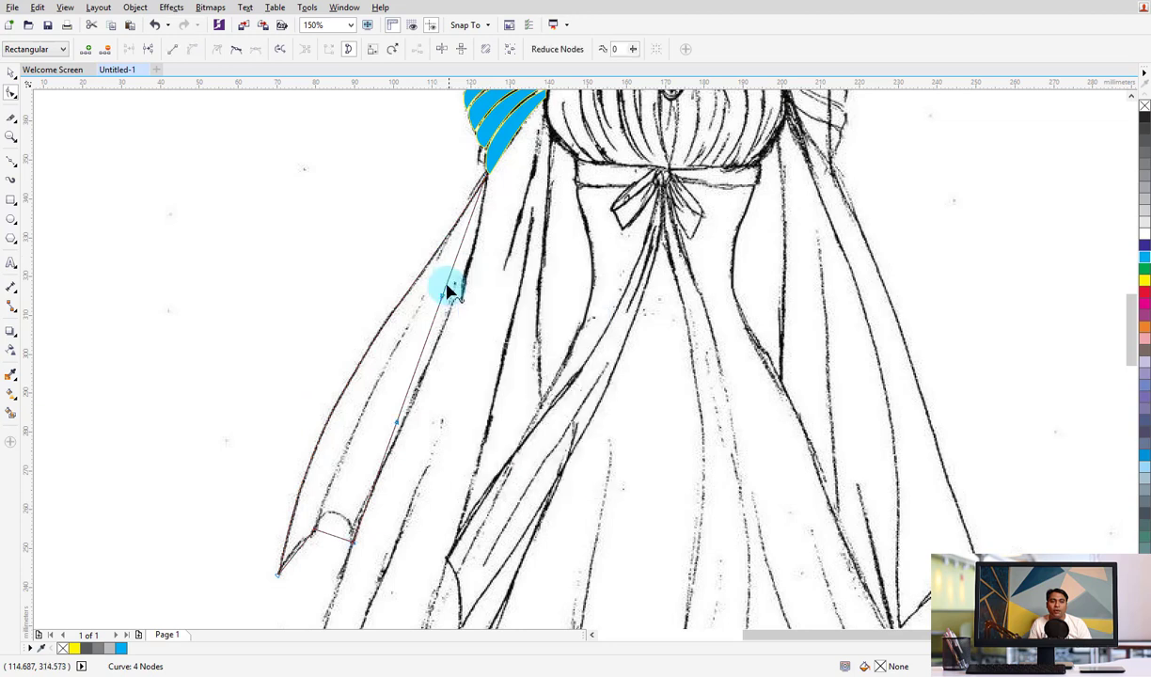
{"action": "left_click_drag", "start_coordinate": [446, 299], "coordinate": [458, 332]}
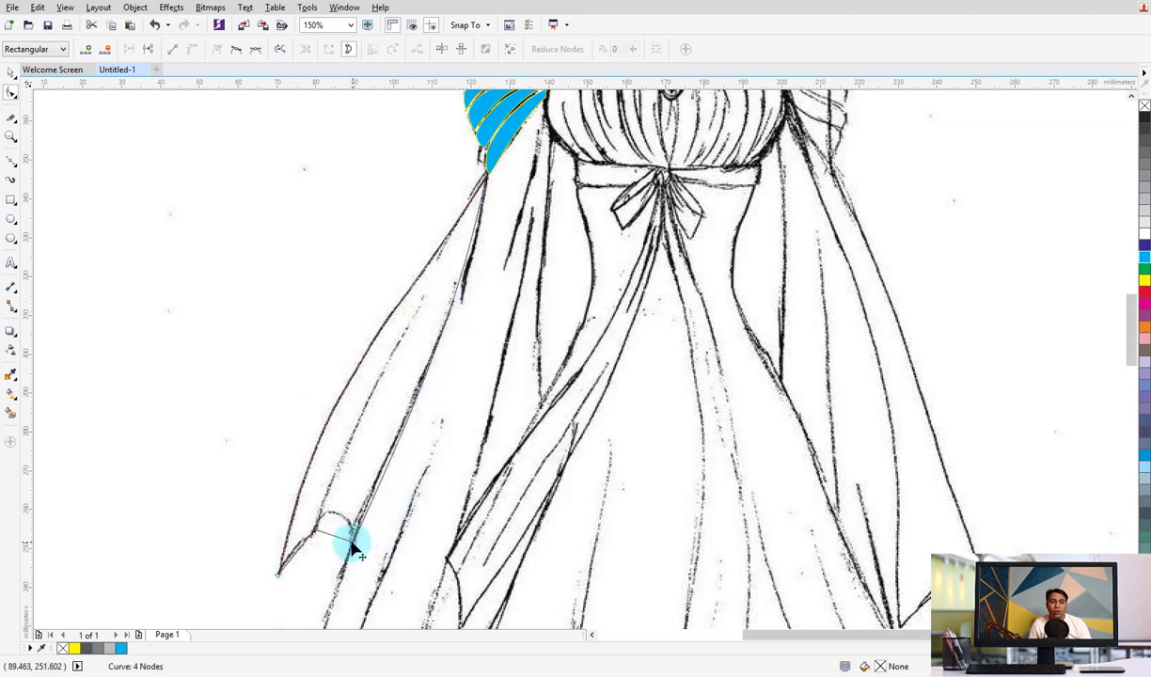
{"action": "left_click_drag", "start_coordinate": [352, 553], "coordinate": [352, 538]}
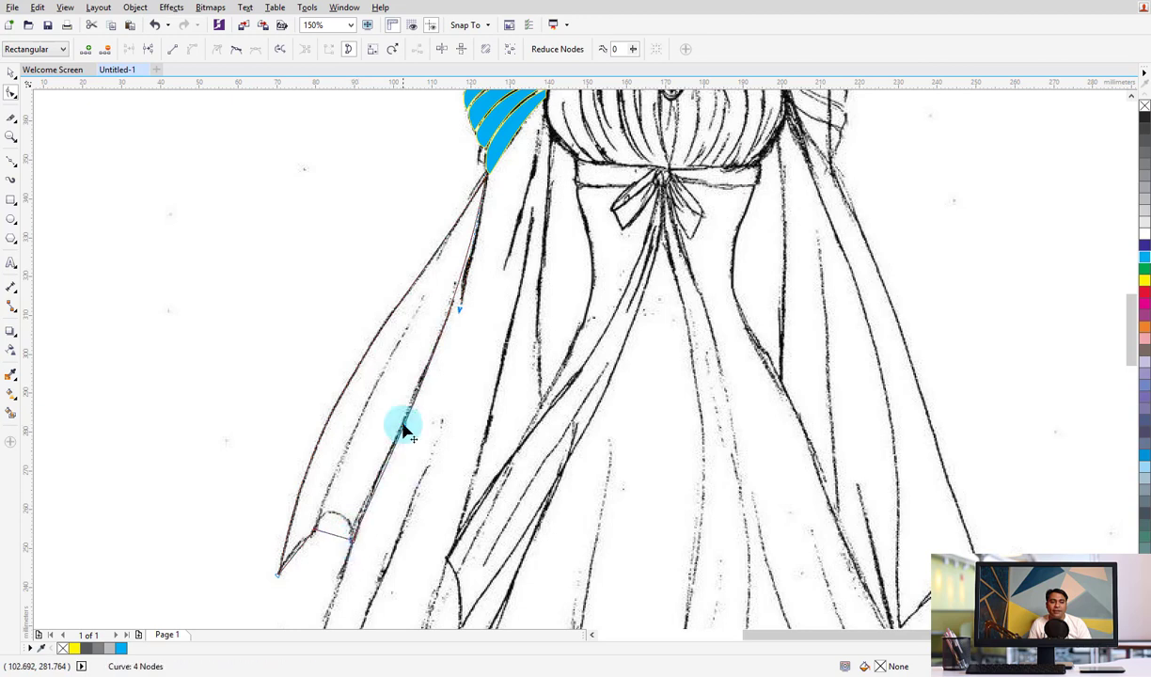
{"action": "left_click_drag", "start_coordinate": [404, 431], "coordinate": [388, 451]}
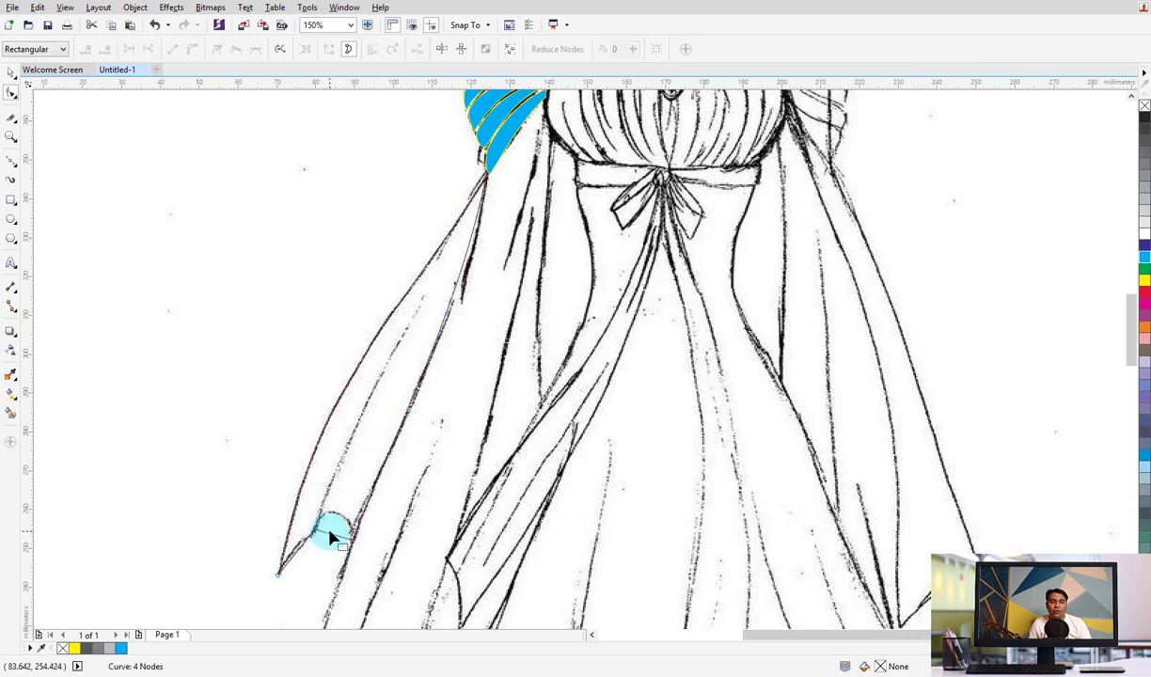
Curve the hem segment upward into a rounded arch near the sleeve's tip
{"action": "right_click", "coordinate": [330, 529]}
{"action": "left_click", "coordinate": [340, 496]}
{"action": "right_click", "coordinate": [334, 530]}
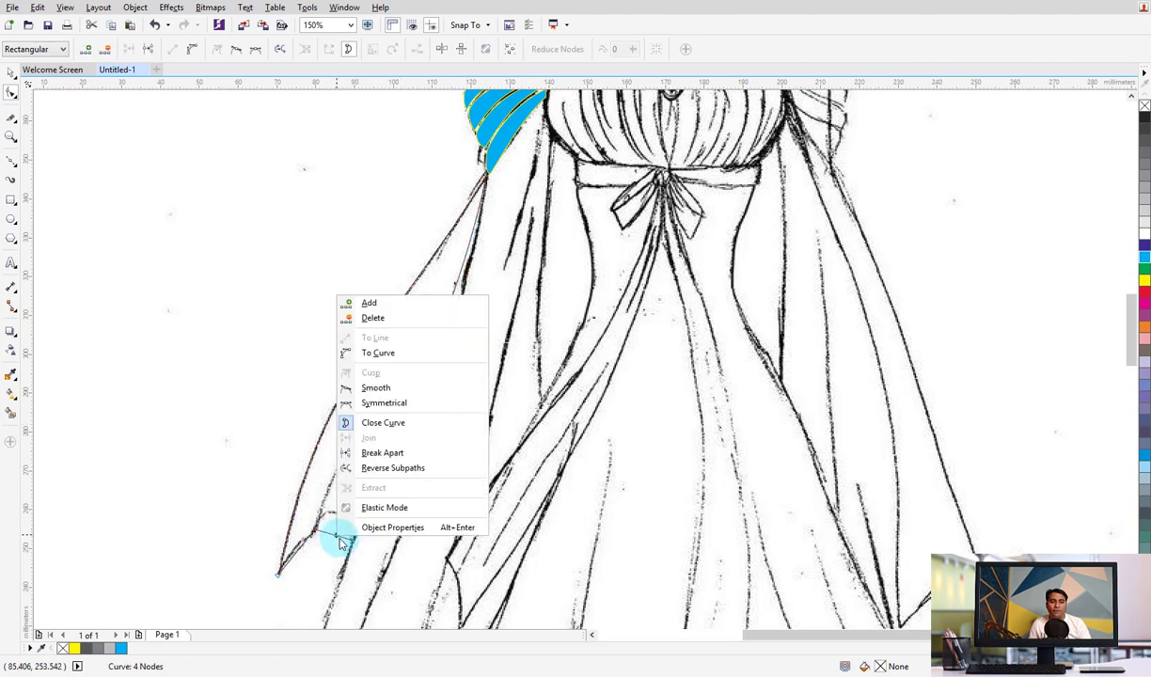
{"action": "left_click", "coordinate": [388, 352]}
{"action": "mouse_move", "coordinate": [342, 543]}
{"action": "left_mouse_down"}
{"action": "mouse_move", "coordinate": [351, 515]}
{"action": "mouse_move", "coordinate": [326, 539]}
{"action": "mouse_move", "coordinate": [326, 506]}
{"action": "left_mouse_up"}
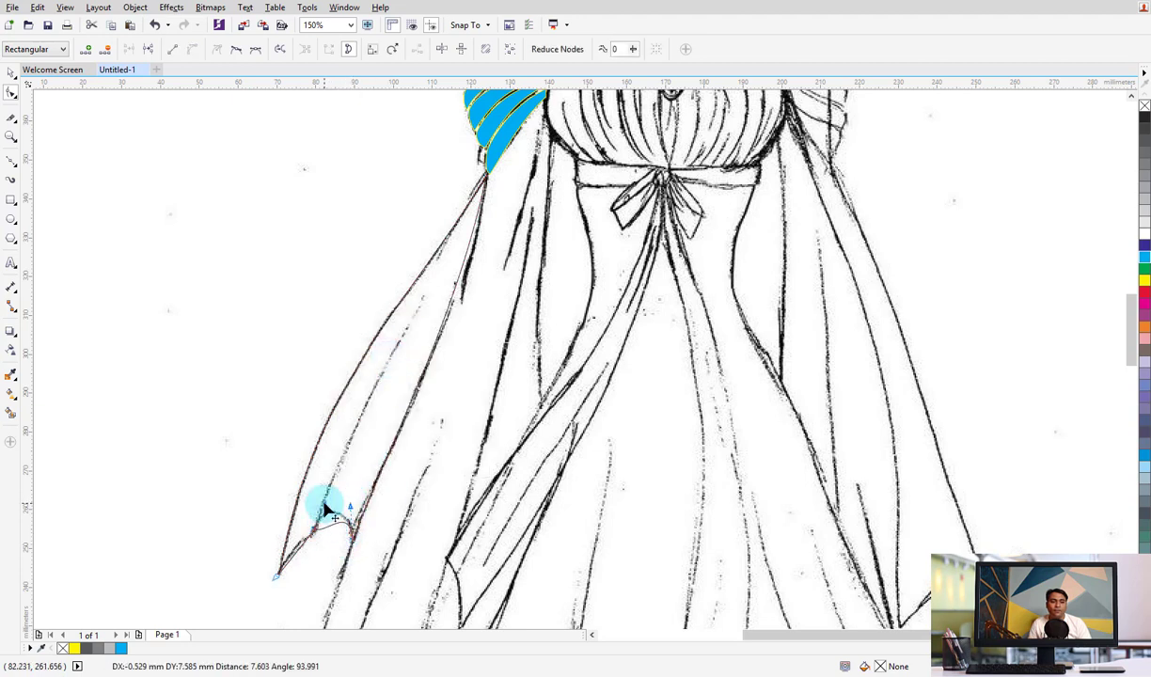
{"action": "right_click", "coordinate": [294, 561]}
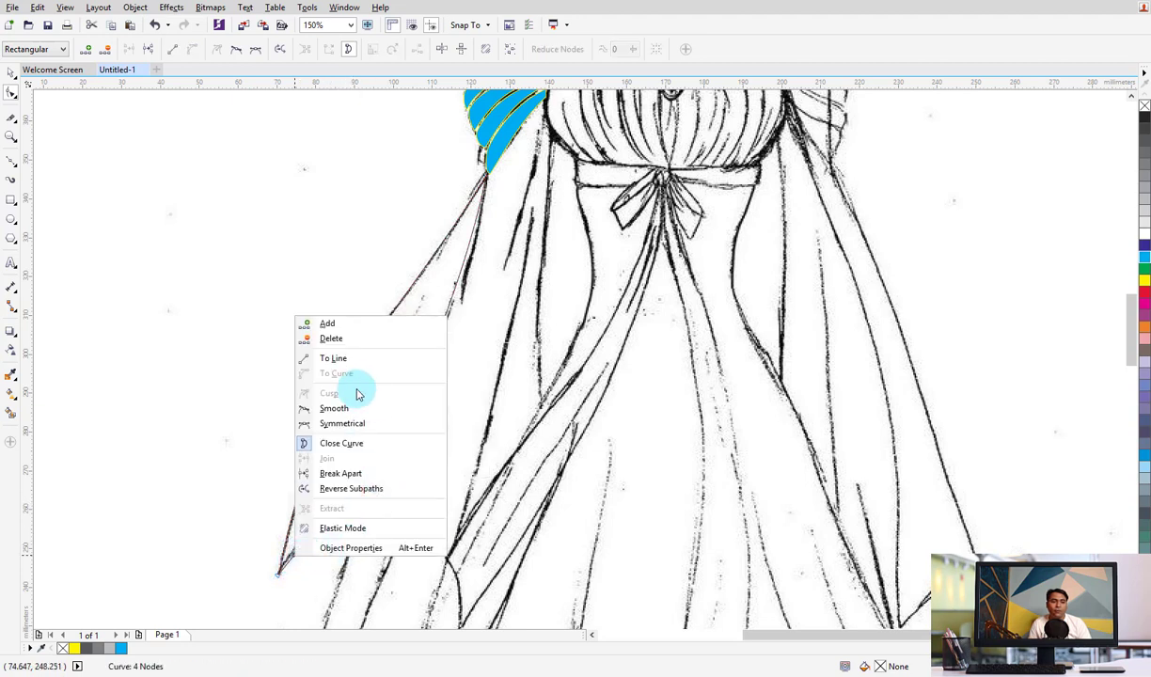
{"action": "left_click", "coordinate": [316, 538]}
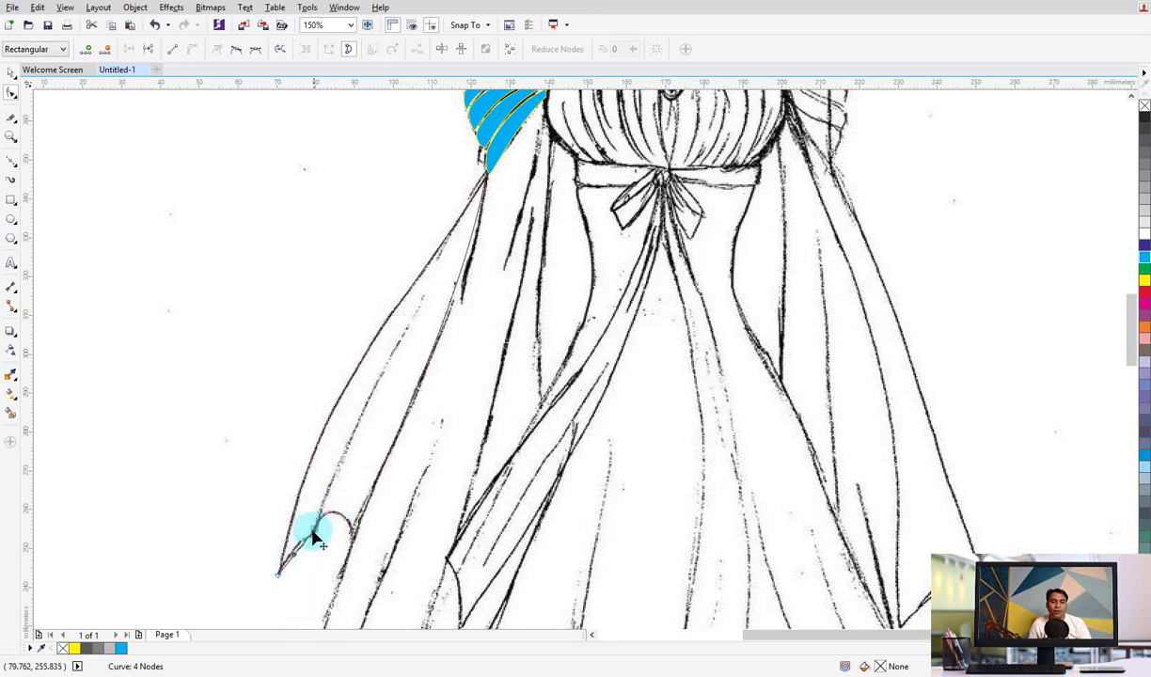
Curve the short lower edge along the sketched fold stroke and smooth its node joining the arch
{"action": "scroll", "coordinate": [288, 575], "scroll_direction": "up", "scroll_amount": 2}
{"action": "scroll", "coordinate": [357, 478], "scroll_direction": "up", "scroll_amount": 3}
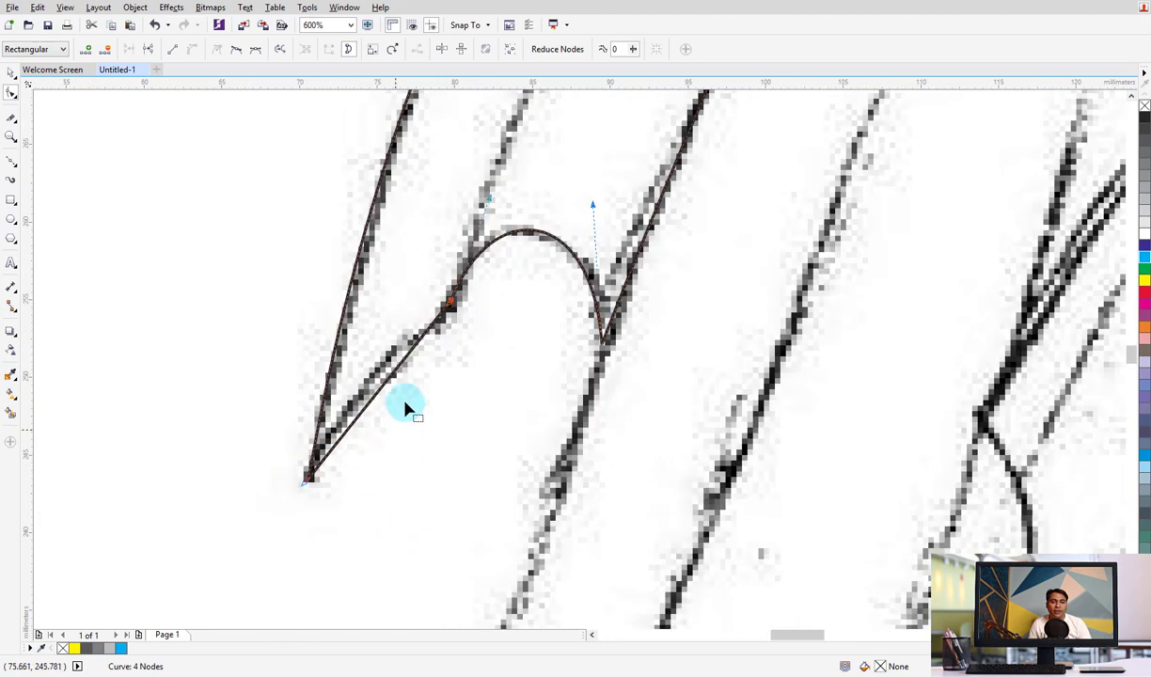
{"action": "left_click", "coordinate": [449, 306]}
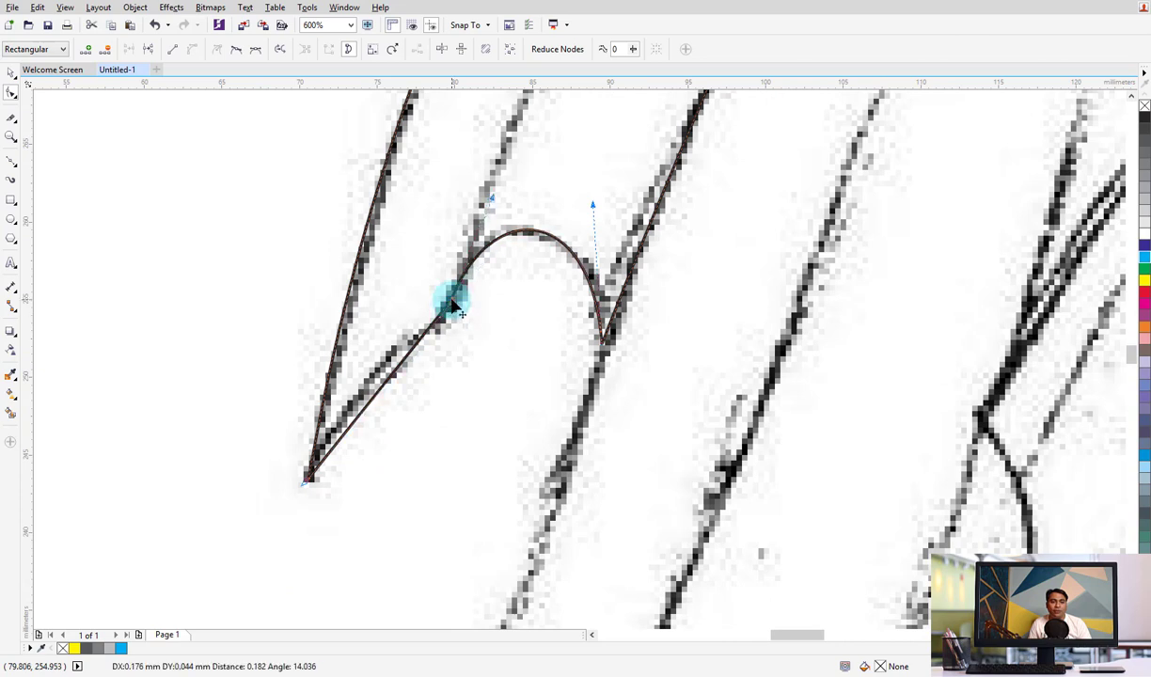
{"action": "left_click", "coordinate": [380, 395]}
{"action": "right_click", "coordinate": [379, 399]}
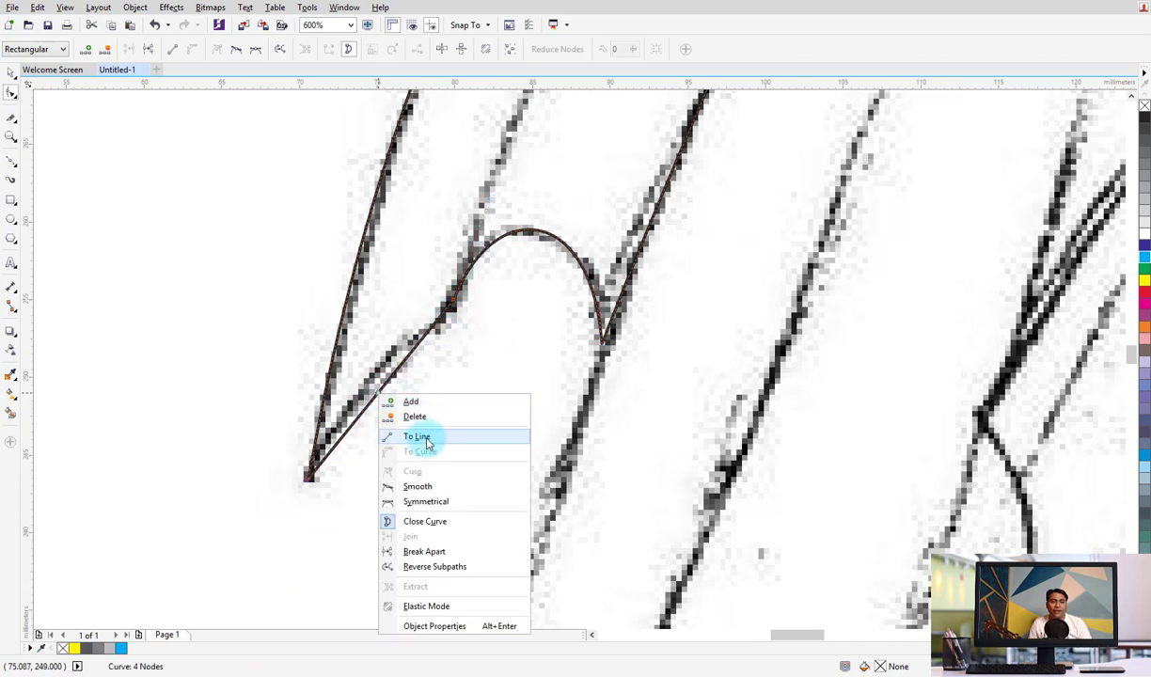
{"action": "left_click", "coordinate": [428, 438]}
{"action": "right_click", "coordinate": [381, 395]}
{"action": "left_click", "coordinate": [434, 449]}
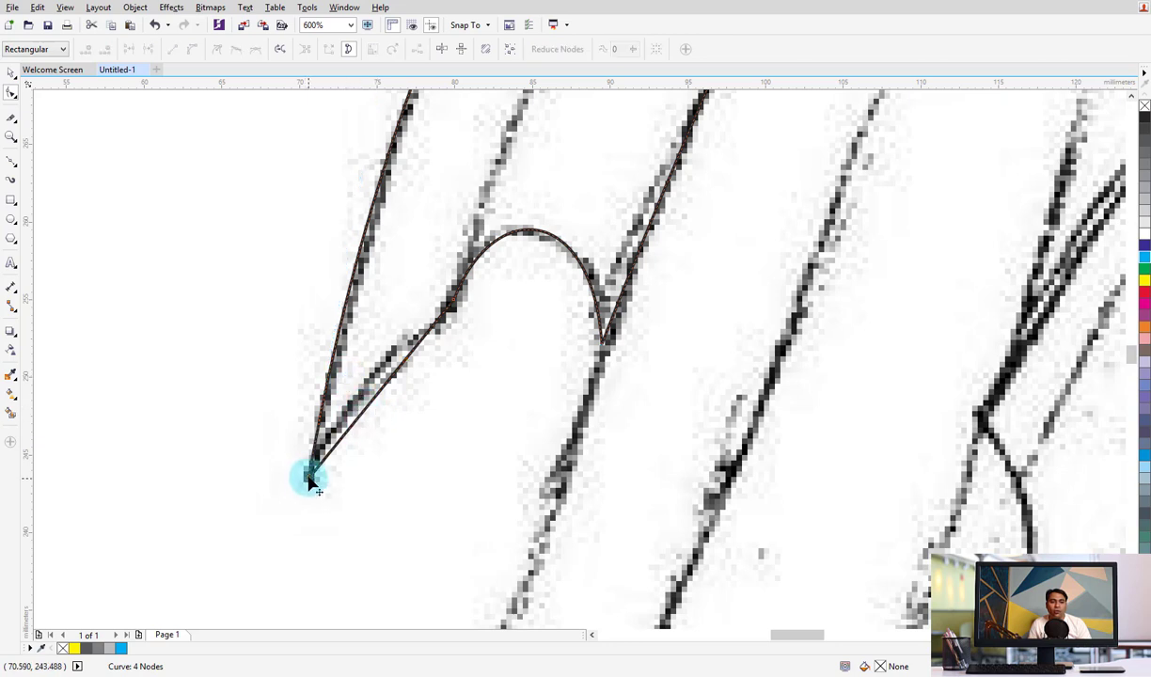
{"action": "left_click_drag", "start_coordinate": [356, 427], "coordinate": [419, 357]}
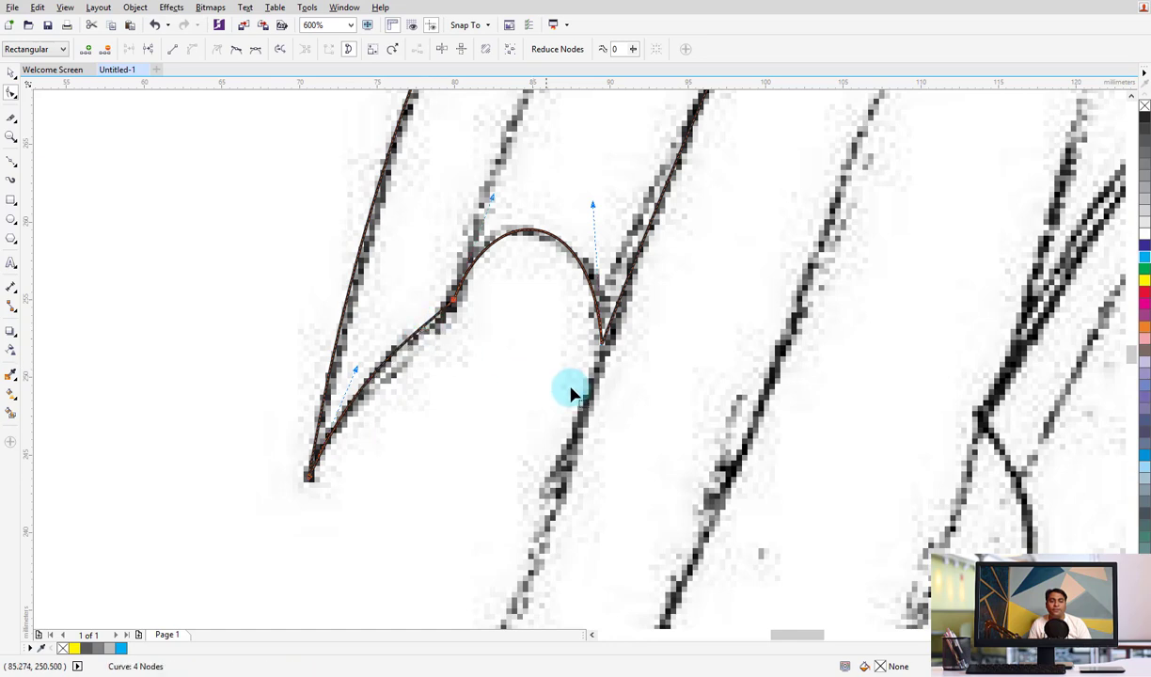
{"action": "left_click", "coordinate": [454, 312]}
{"action": "left_click_drag", "start_coordinate": [454, 303], "coordinate": [451, 314]}
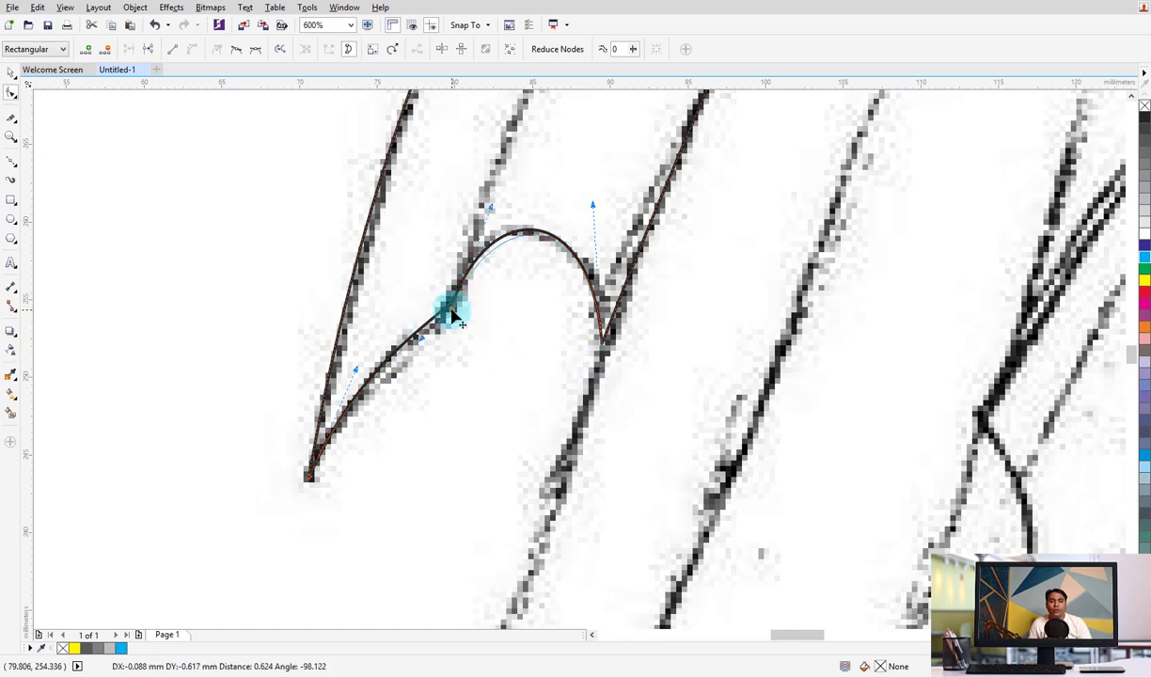
{"action": "scroll", "coordinate": [470, 454], "scroll_direction": "down", "scroll_amount": 3}
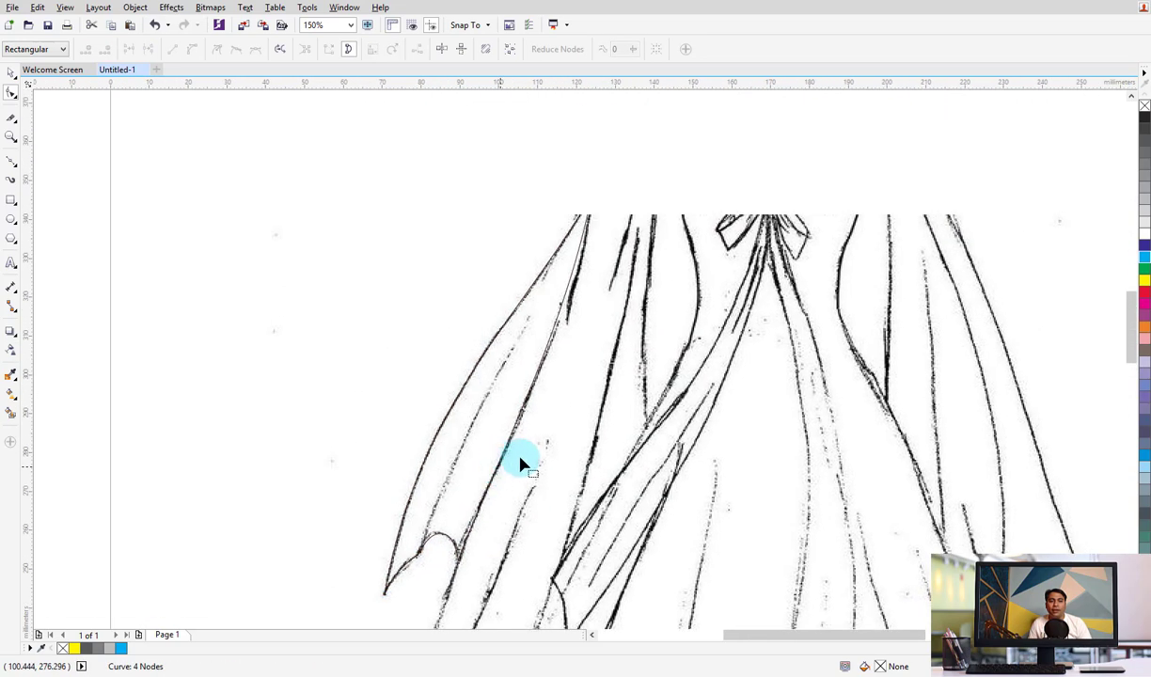
Try a gray fill on the sleeve outline, then remove the fill again
{"action": "key", "text": "space"}
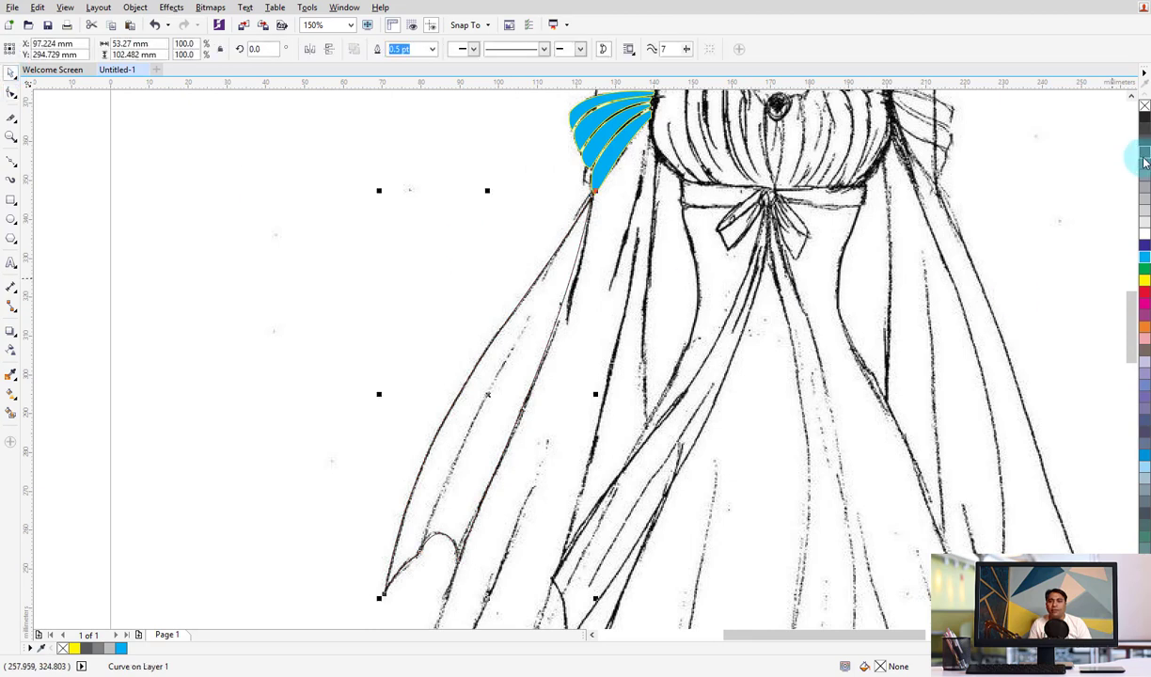
{"action": "left_click", "coordinate": [1144, 161]}
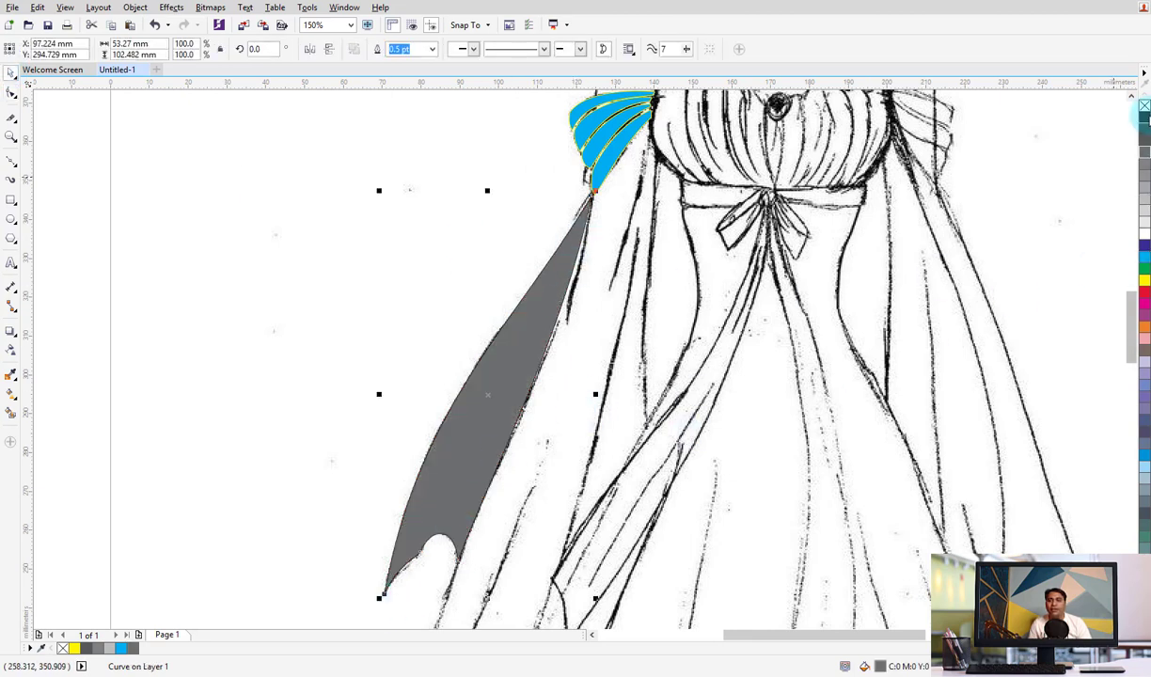
{"action": "left_click", "coordinate": [1144, 114]}
{"action": "left_click", "coordinate": [1145, 106]}
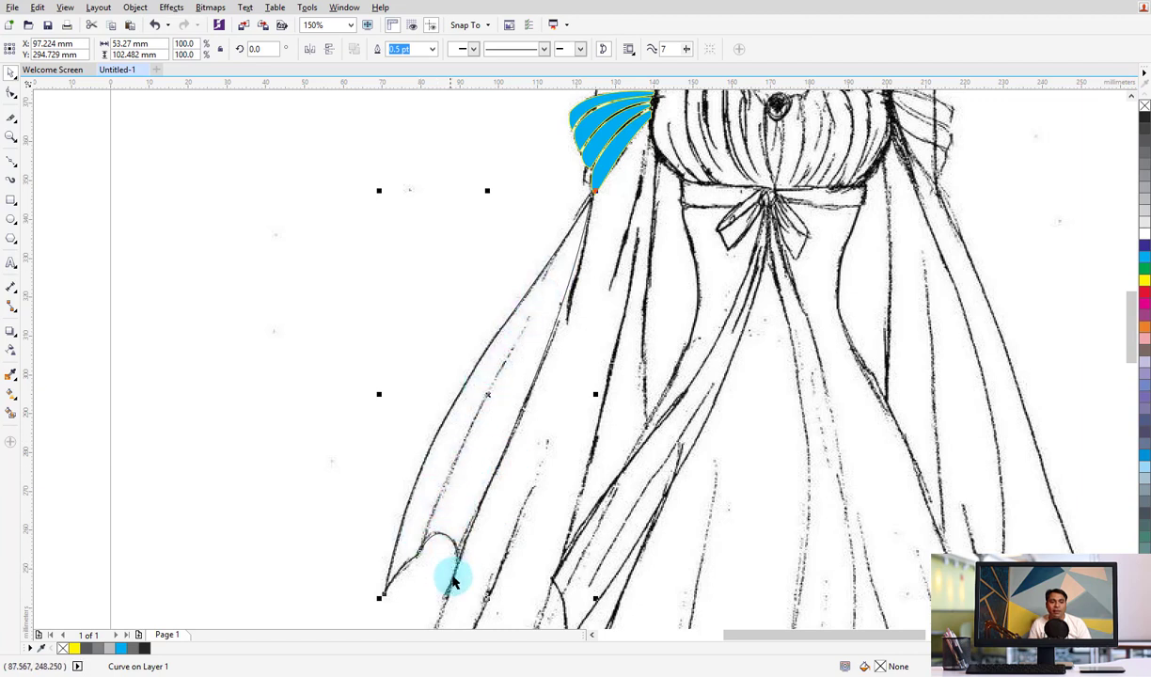
Select the hem-arch nodes and extend the curve up the sleeve's inner edge
{"action": "left_click", "coordinate": [12, 167]}
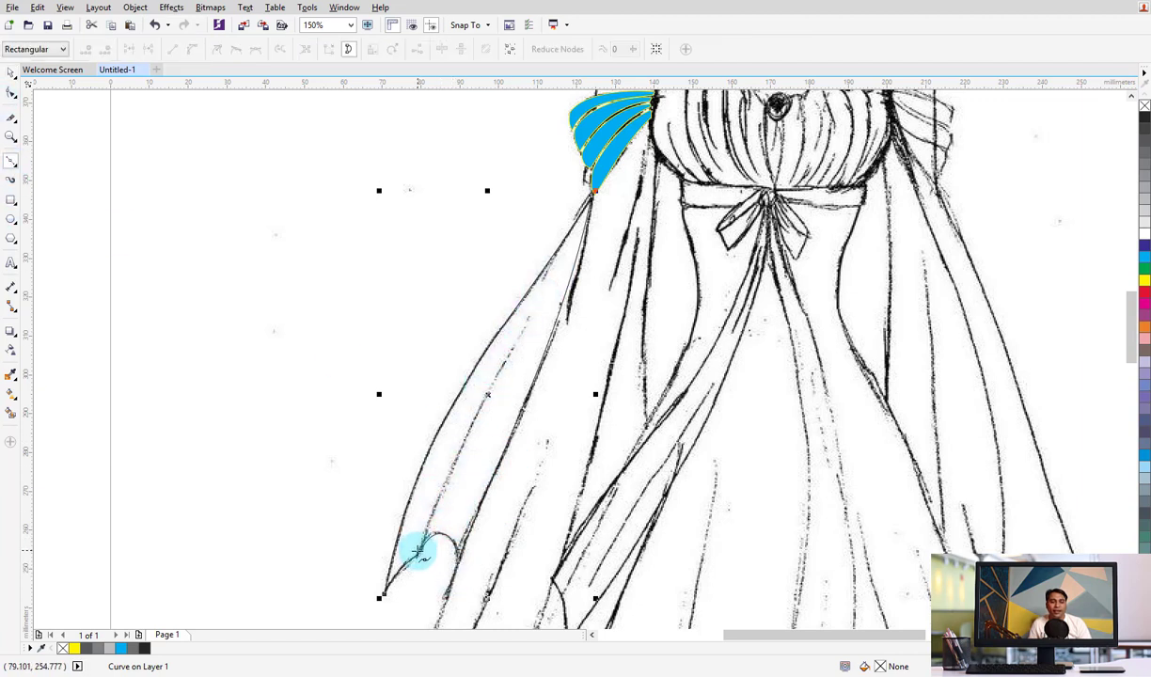
{"action": "left_click_drag", "start_coordinate": [418, 550], "coordinate": [475, 418]}
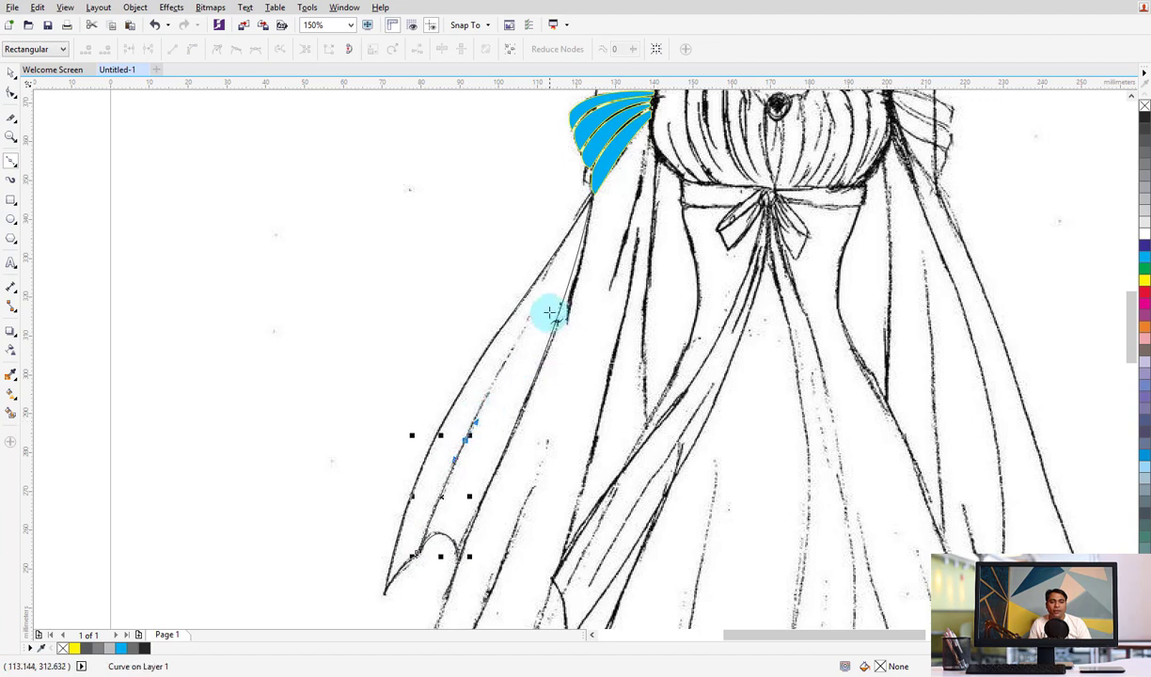
{"action": "left_click_drag", "start_coordinate": [540, 303], "coordinate": [558, 247]}
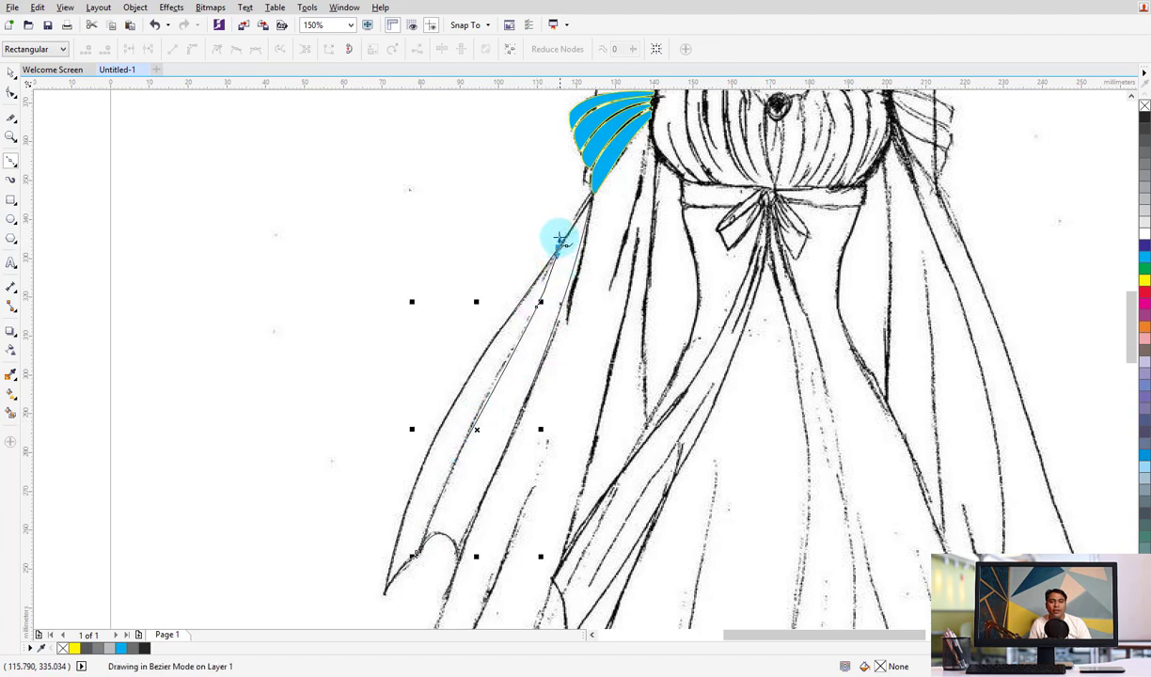
Draw a closed Bezier outline around the lower sleeve, bending one segment to follow the sleeve
{"action": "left_click", "coordinate": [537, 200]}
{"action": "left_click", "coordinate": [324, 447]}
{"action": "left_click", "coordinate": [323, 619]}
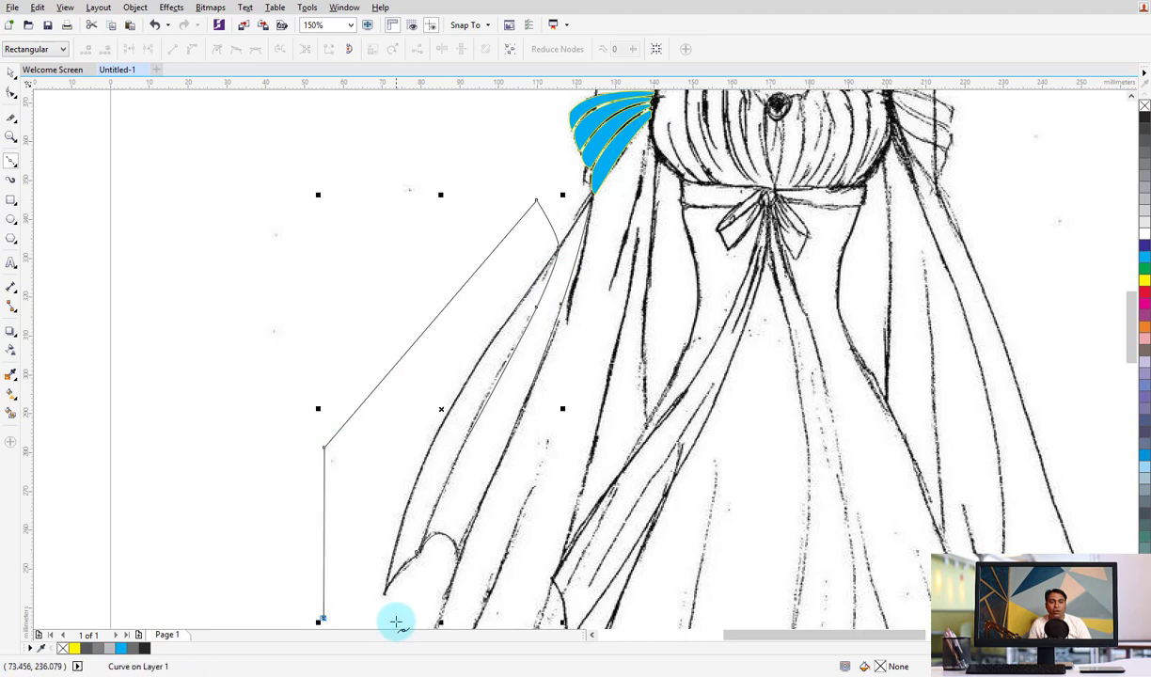
{"action": "left_click", "coordinate": [396, 621]}
{"action": "left_click", "coordinate": [418, 552]}
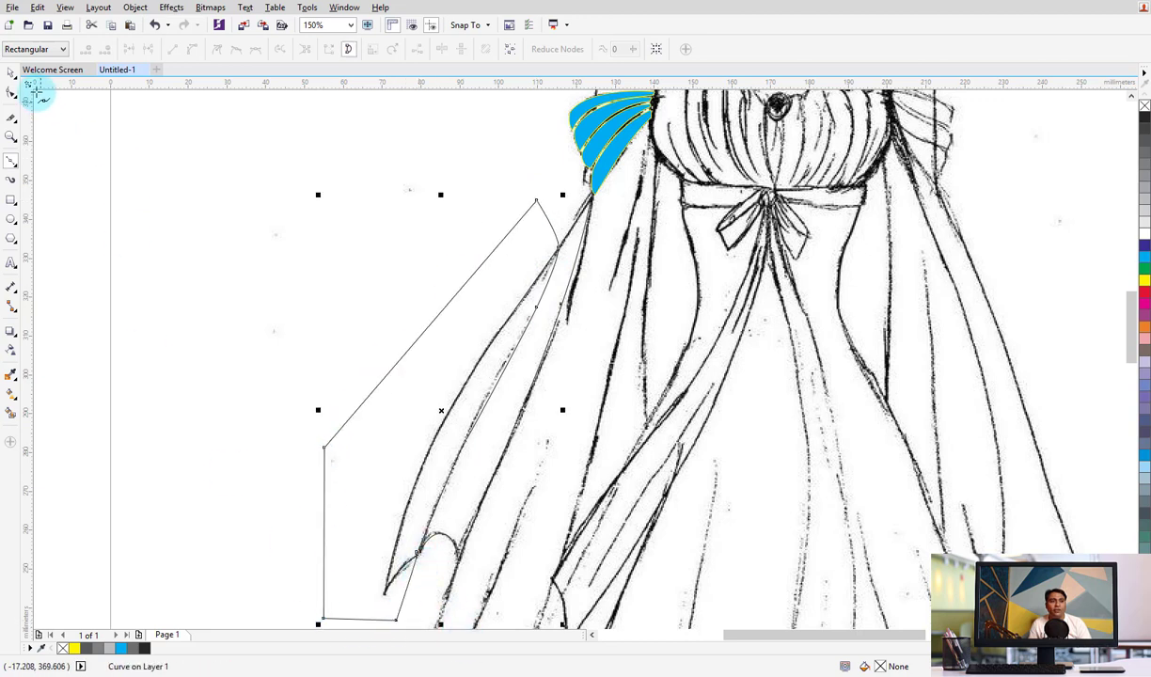
{"action": "left_click", "coordinate": [11, 73]}
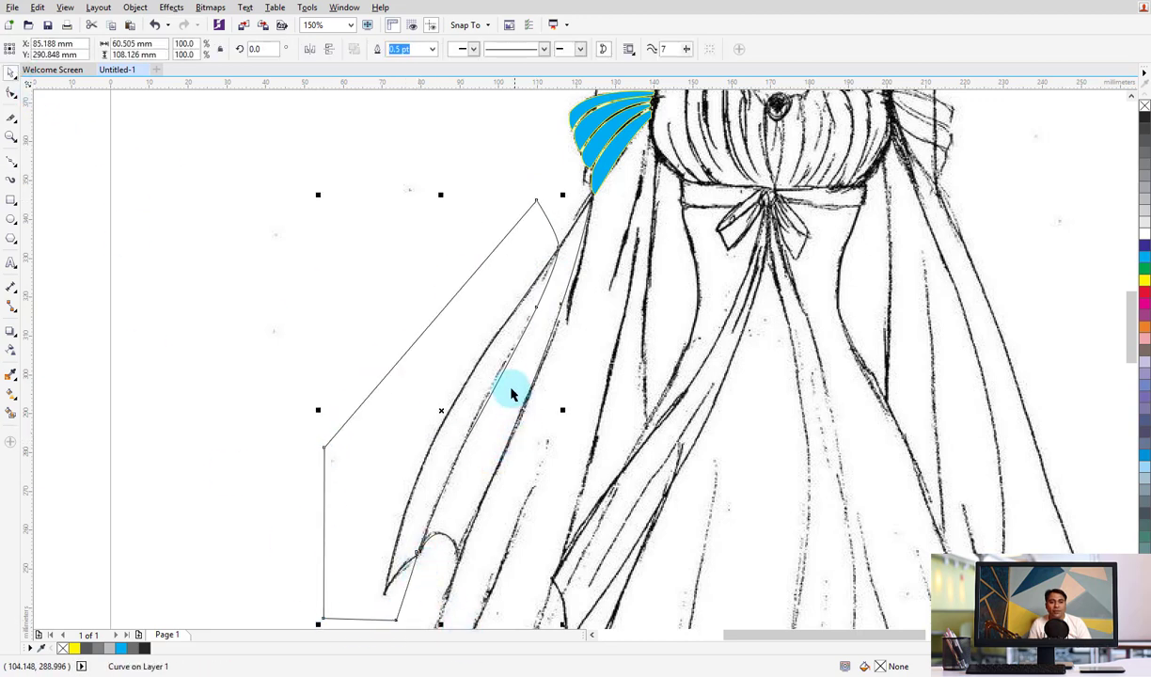
{"action": "left_click", "coordinate": [501, 299]}
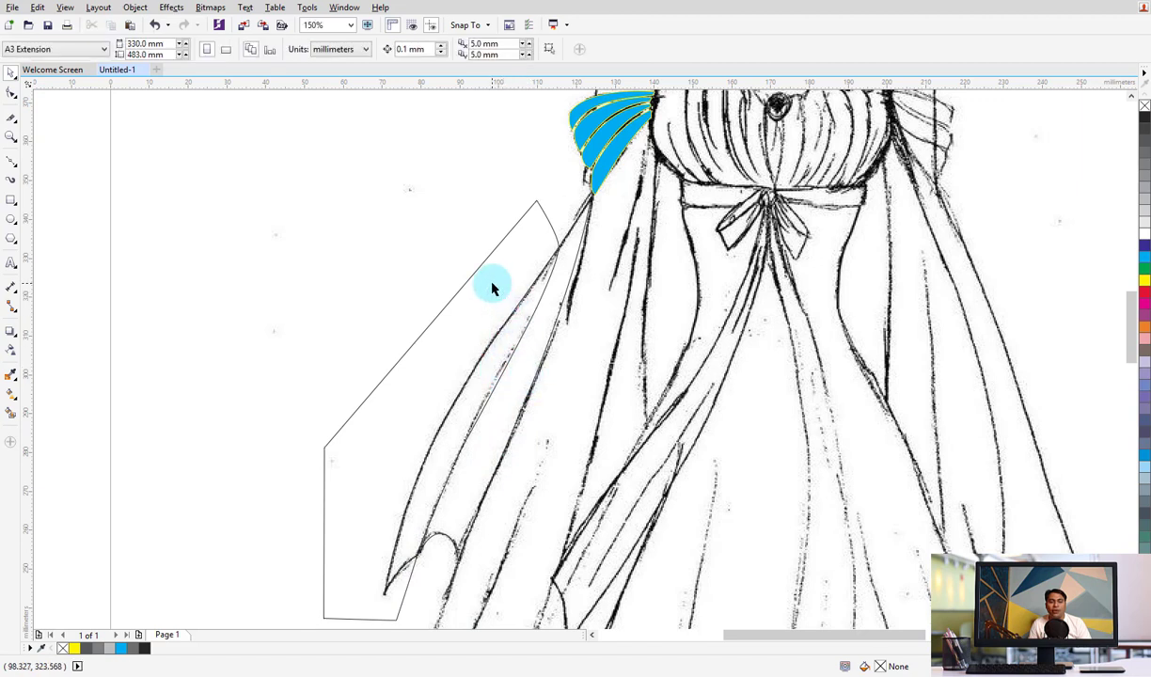
{"action": "left_click", "coordinate": [510, 362]}
{"action": "double_click", "coordinate": [509, 360]}
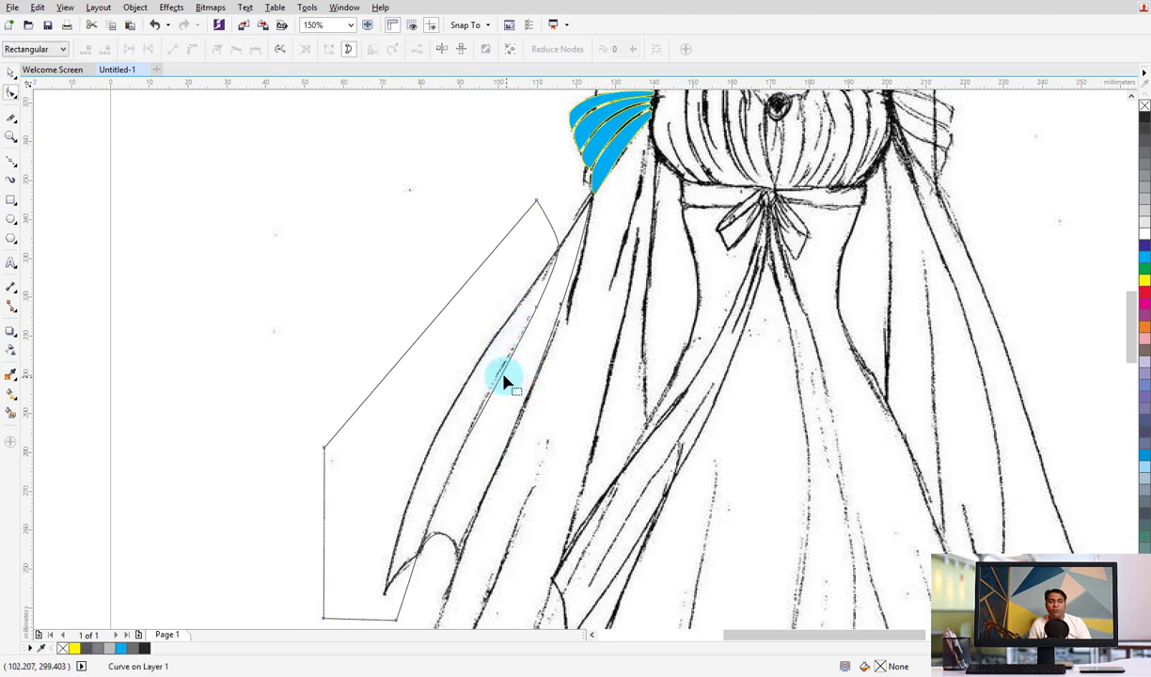
{"action": "left_click_drag", "start_coordinate": [498, 379], "coordinate": [501, 381]}
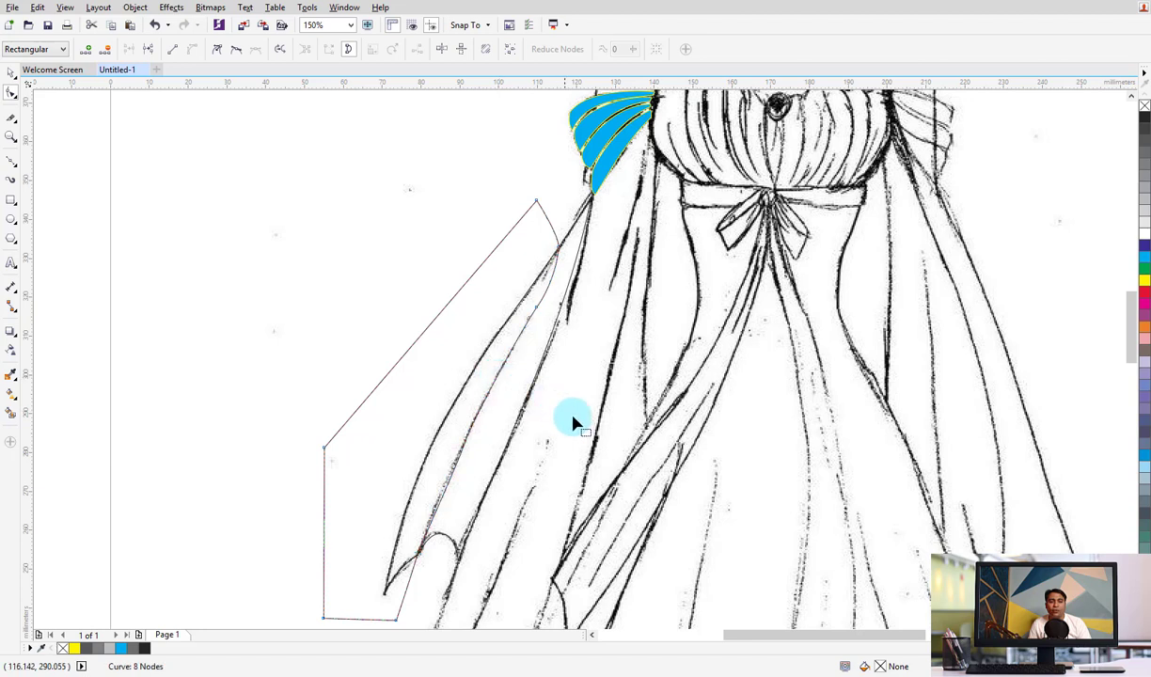
Intersect the new outline with the sleeve curve and delete the leftover outline shape
{"action": "left_click", "coordinate": [11, 75]}
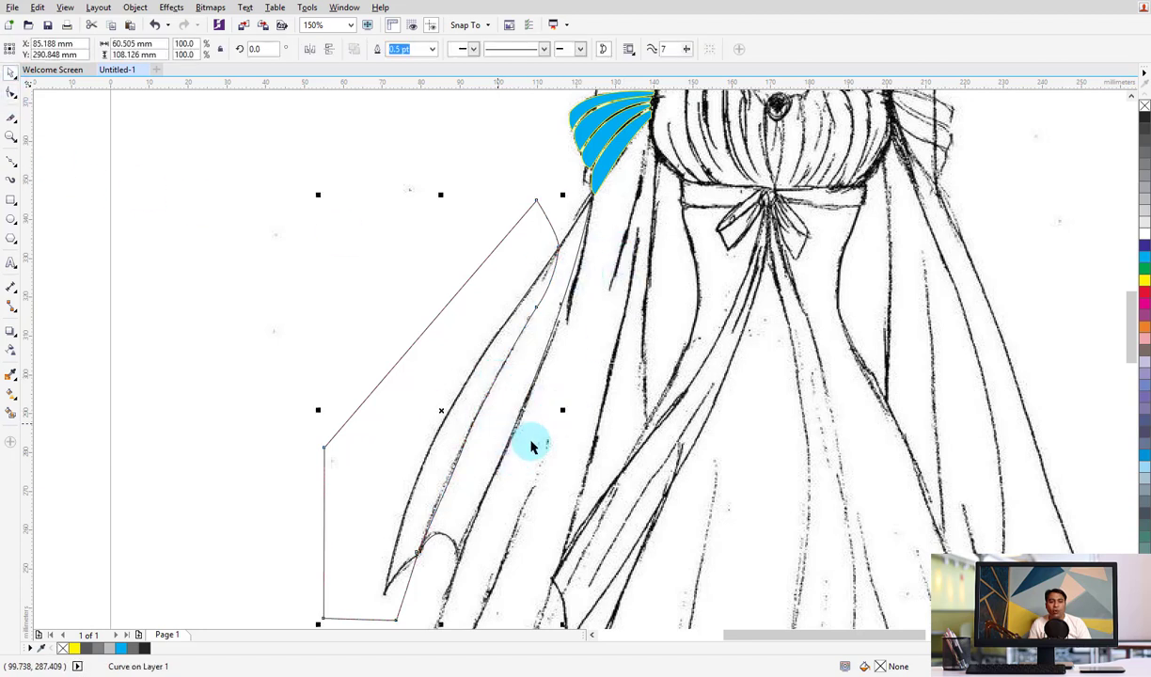
{"action": "left_click", "coordinate": [526, 297]}
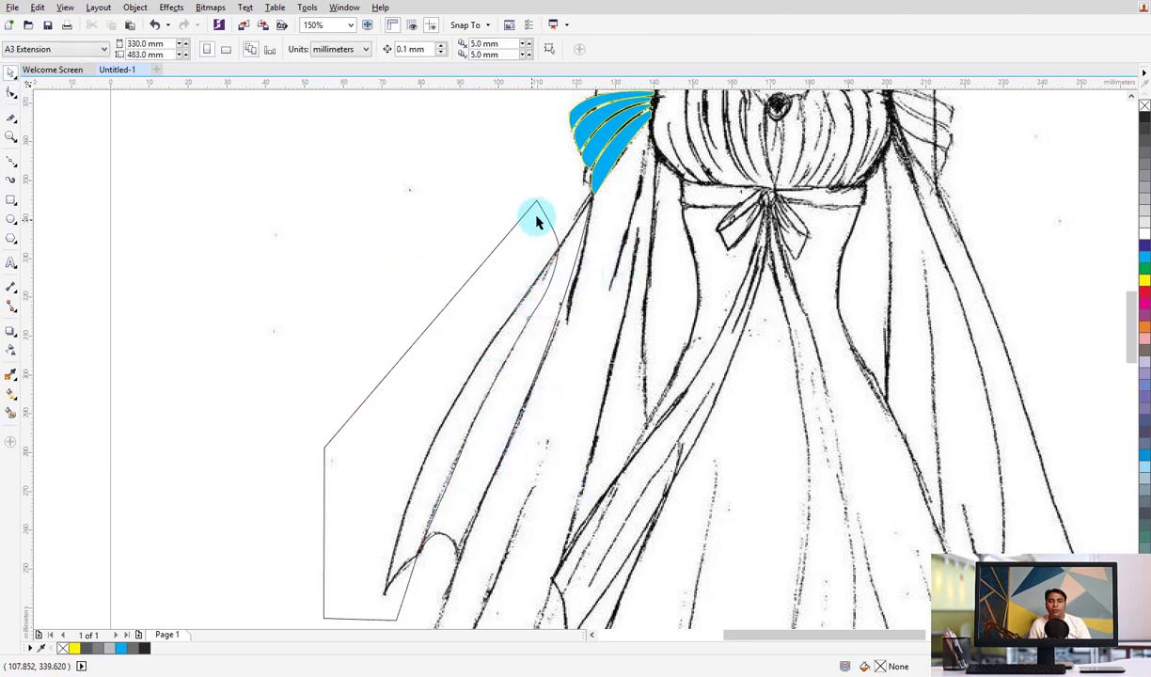
{"action": "left_click_drag", "start_coordinate": [540, 216], "coordinate": [530, 260]}
{"action": "key", "text": "ctrl+z"}
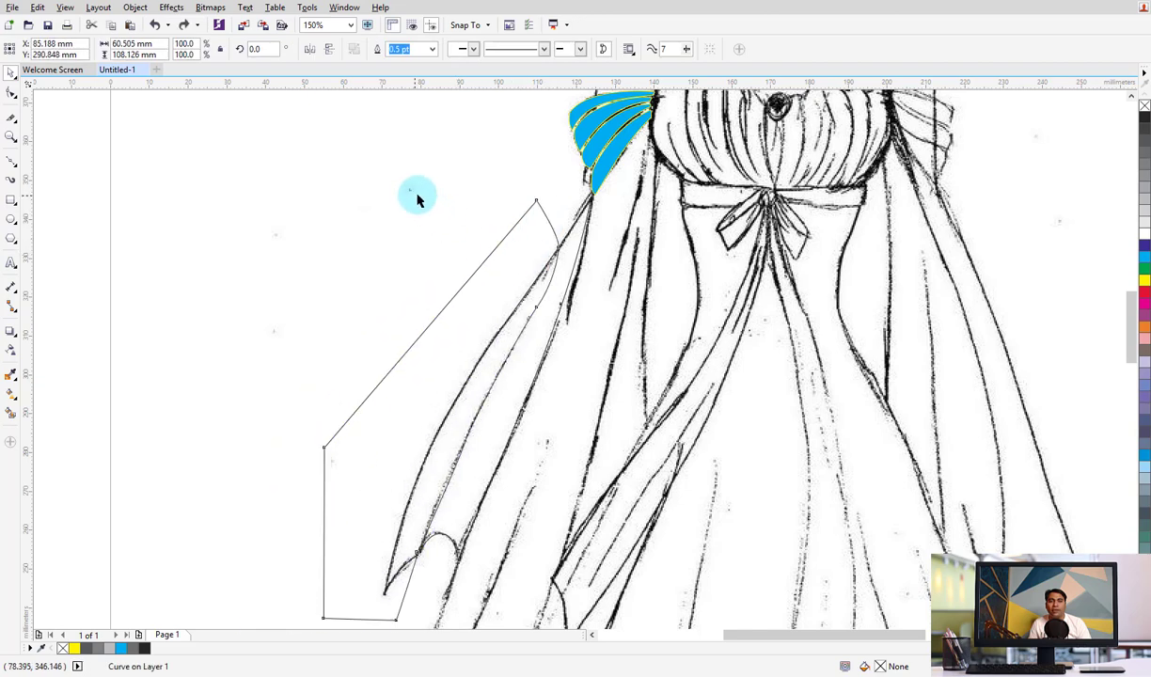
{"action": "left_click", "coordinate": [532, 298]}
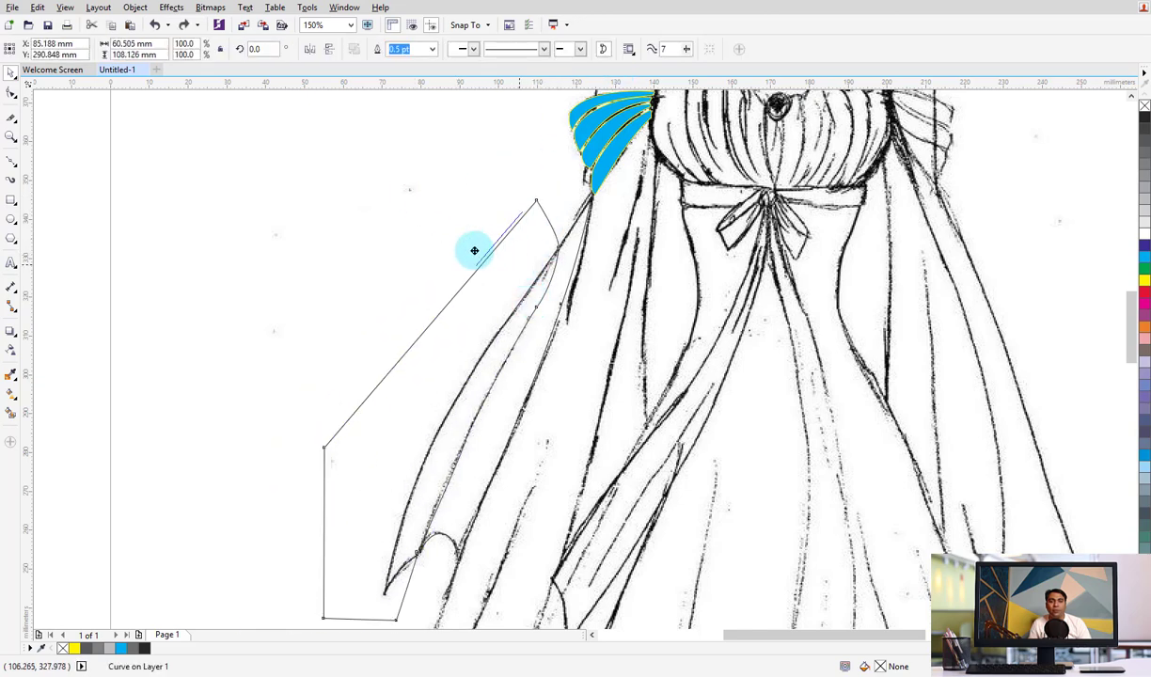
{"action": "left_click_drag", "start_coordinate": [532, 298], "coordinate": [460, 277]}
{"action": "key", "text": "ctrl+z"}
{"action": "left_click", "coordinate": [567, 273], "text": "shift"}
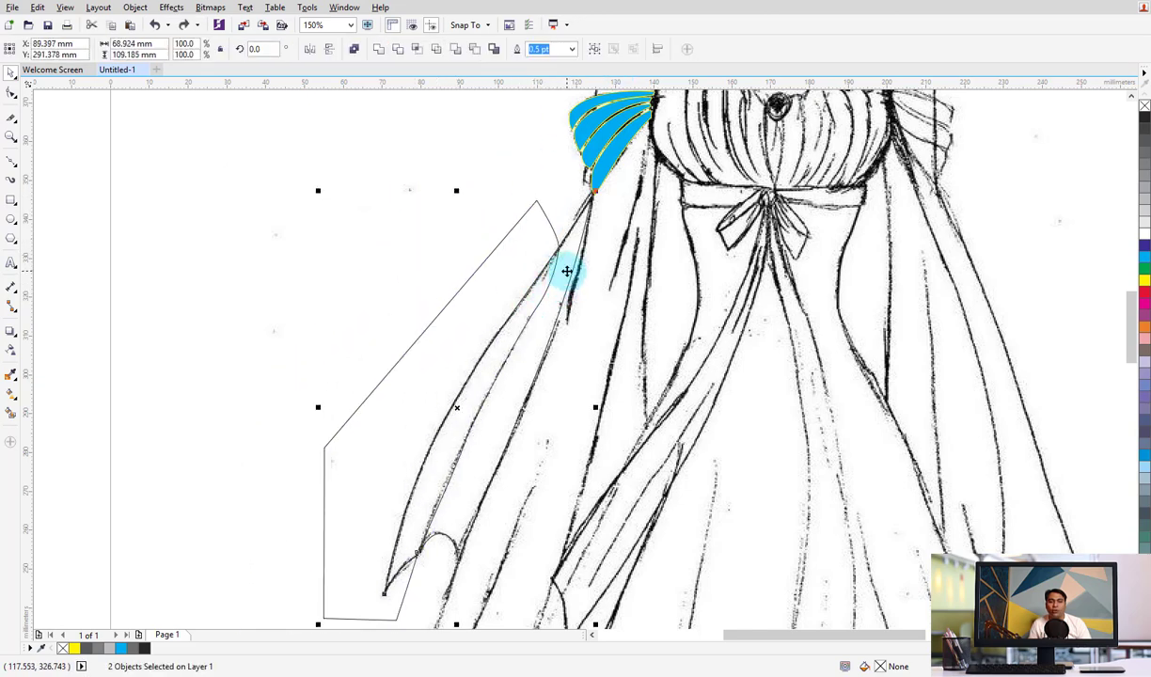
{"action": "left_click", "coordinate": [419, 55]}
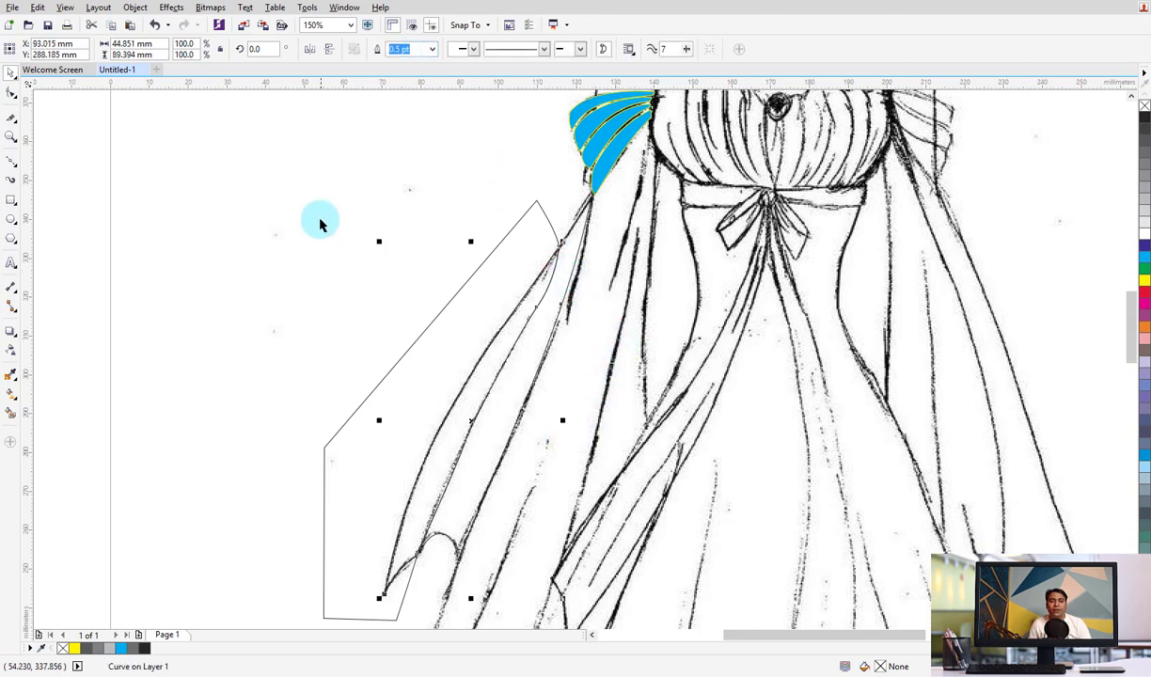
{"action": "left_click", "coordinate": [501, 301]}
{"action": "left_click_drag", "start_coordinate": [501, 301], "coordinate": [436, 329]}
{"action": "key", "text": "Delete"}
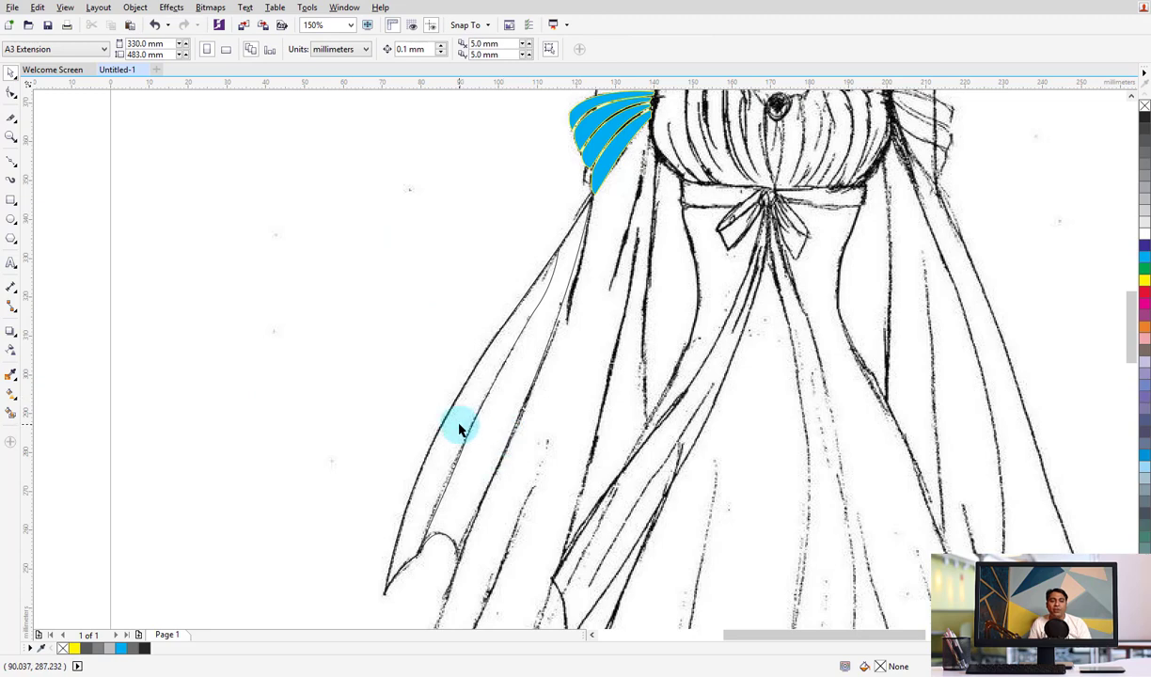
Fill the narrow sleeve panel grey and the larger panel darker grey, then zoom out
{"action": "left_click", "coordinate": [459, 429]}
{"action": "left_click", "coordinate": [1144, 160]}
{"action": "left_click", "coordinate": [603, 369]}
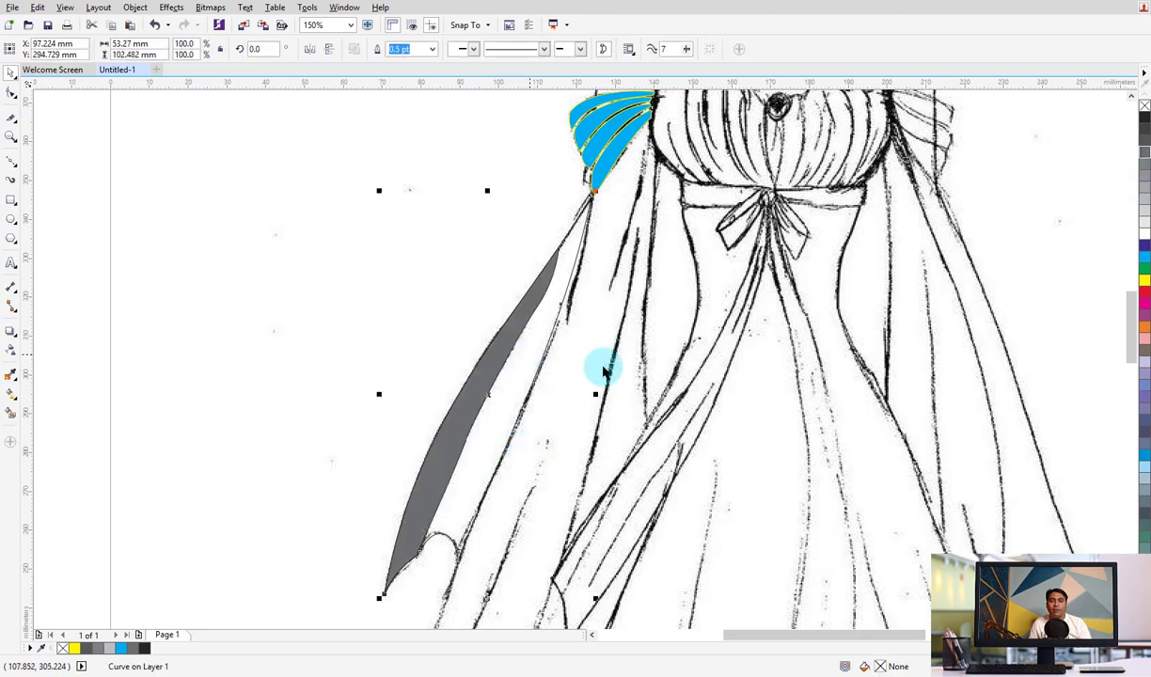
{"action": "left_click", "coordinate": [1144, 171]}
{"action": "left_click", "coordinate": [282, 308]}
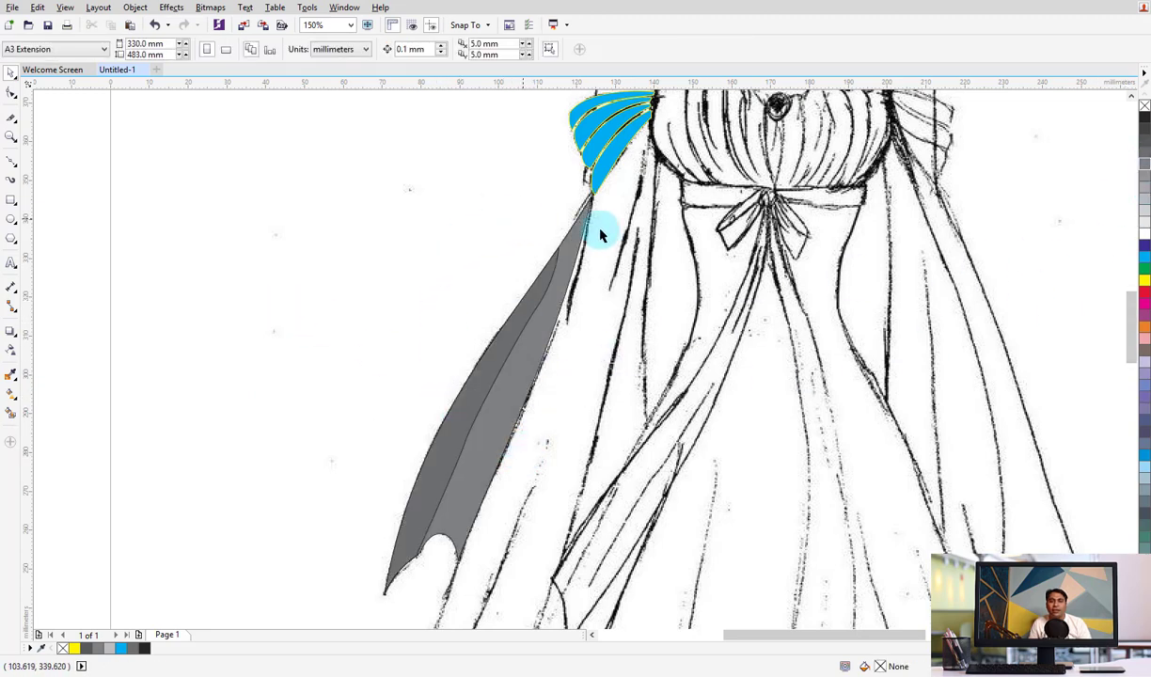
{"action": "scroll", "coordinate": [512, 384], "scroll_direction": "up", "scroll_amount": 1}
{"action": "scroll", "coordinate": [512, 384], "scroll_direction": "down", "scroll_amount": 2}
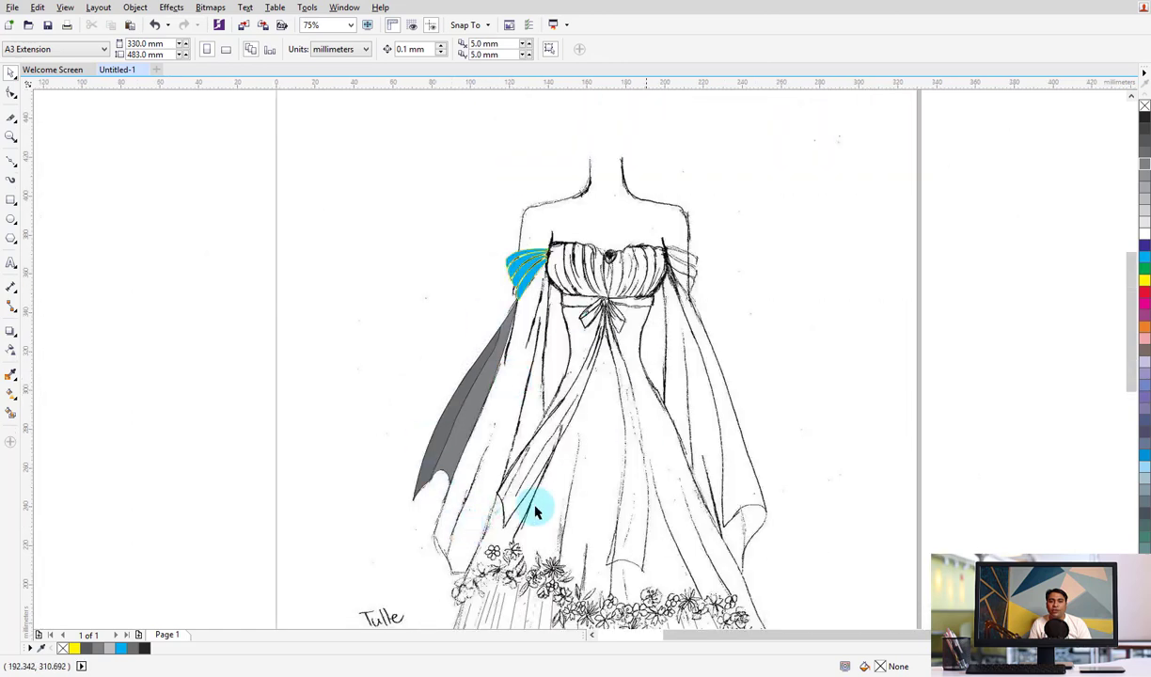
{"action": "scroll", "coordinate": [533, 557], "scroll_direction": "down", "scroll_amount": 1}
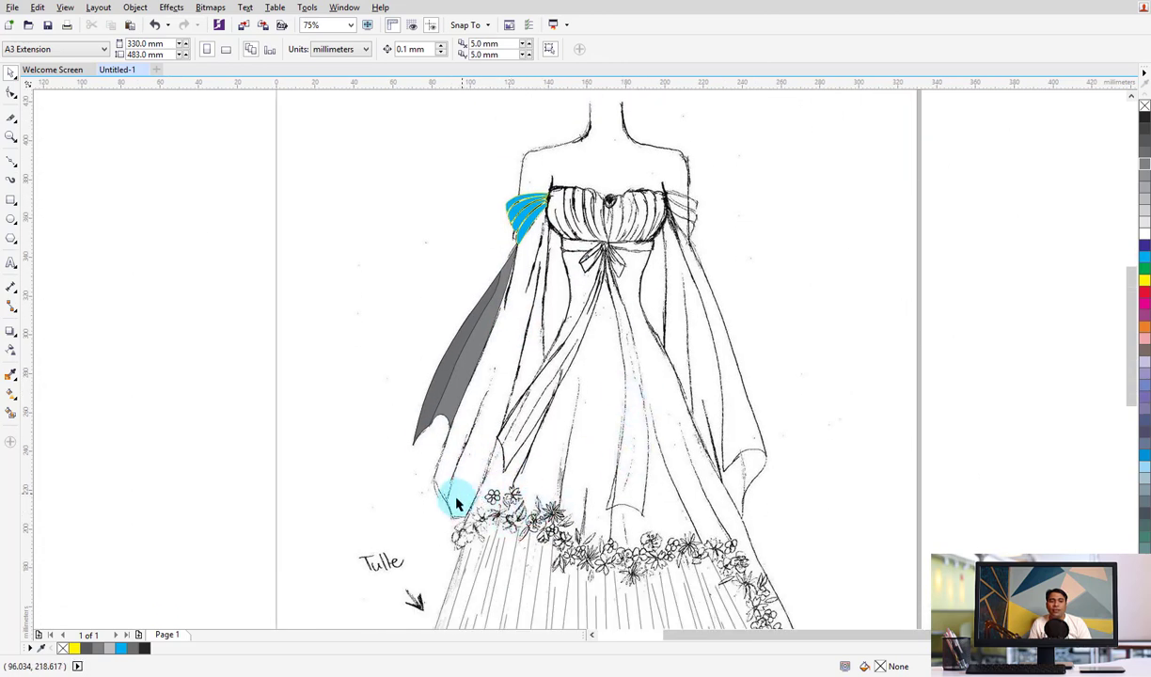
Mirror-copy the grey sleeve piece, rotate the copy about 132°, and place it beside the original
{"action": "left_click", "coordinate": [434, 372]}
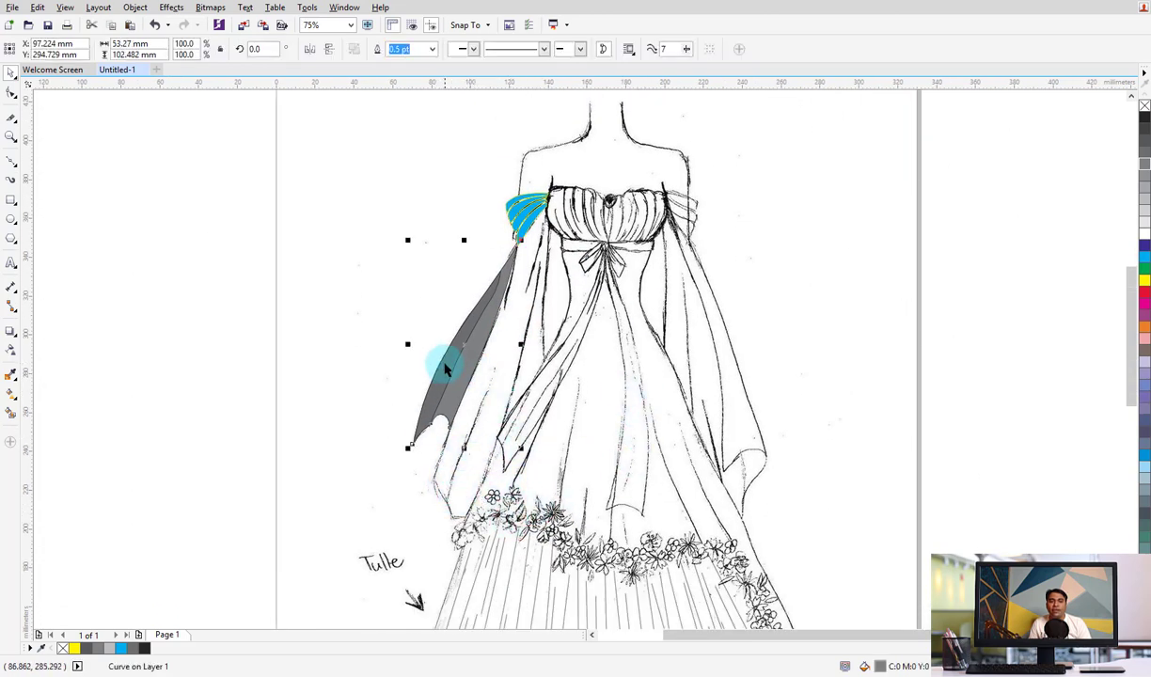
{"action": "left_click", "coordinate": [488, 372], "text": "shift"}
{"action": "mouse_move", "coordinate": [407, 344]}
{"action": "left_mouse_down"}
{"action": "mouse_move", "coordinate": [557, 374]}
{"action": "mouse_move", "coordinate": [577, 326]}
{"action": "left_mouse_up"}
{"action": "left_click", "coordinate": [551, 308]}
{"action": "left_click_drag", "start_coordinate": [624, 452], "coordinate": [509, 503]}
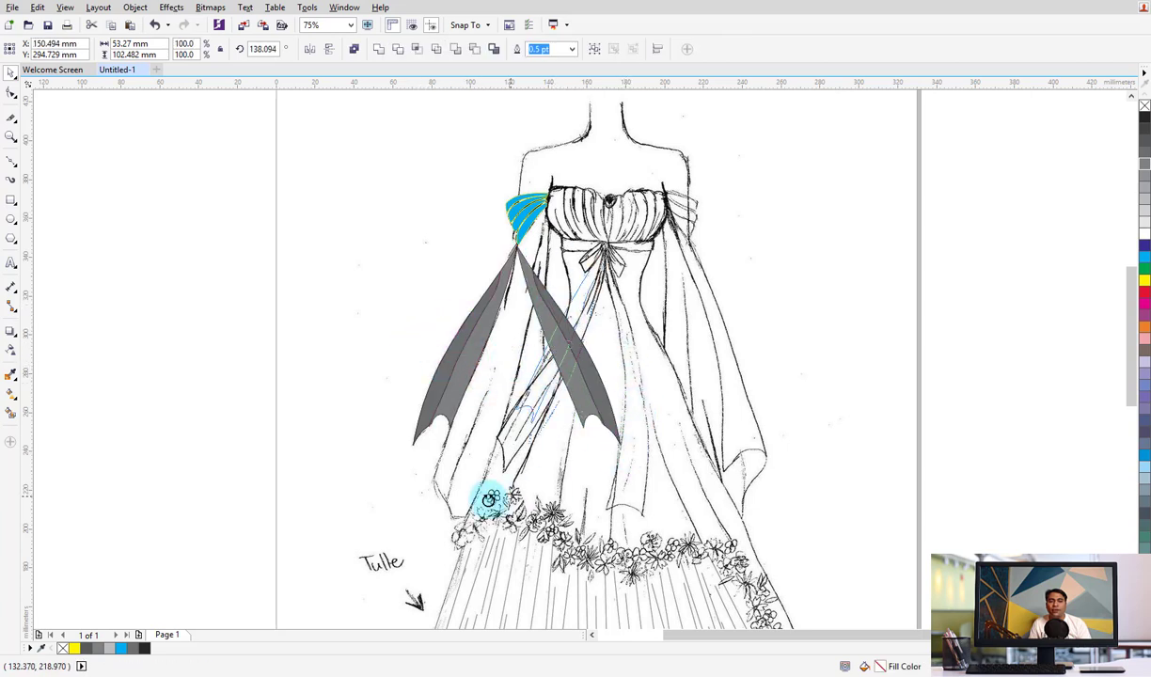
{"action": "left_click_drag", "start_coordinate": [561, 361], "coordinate": [476, 426]}
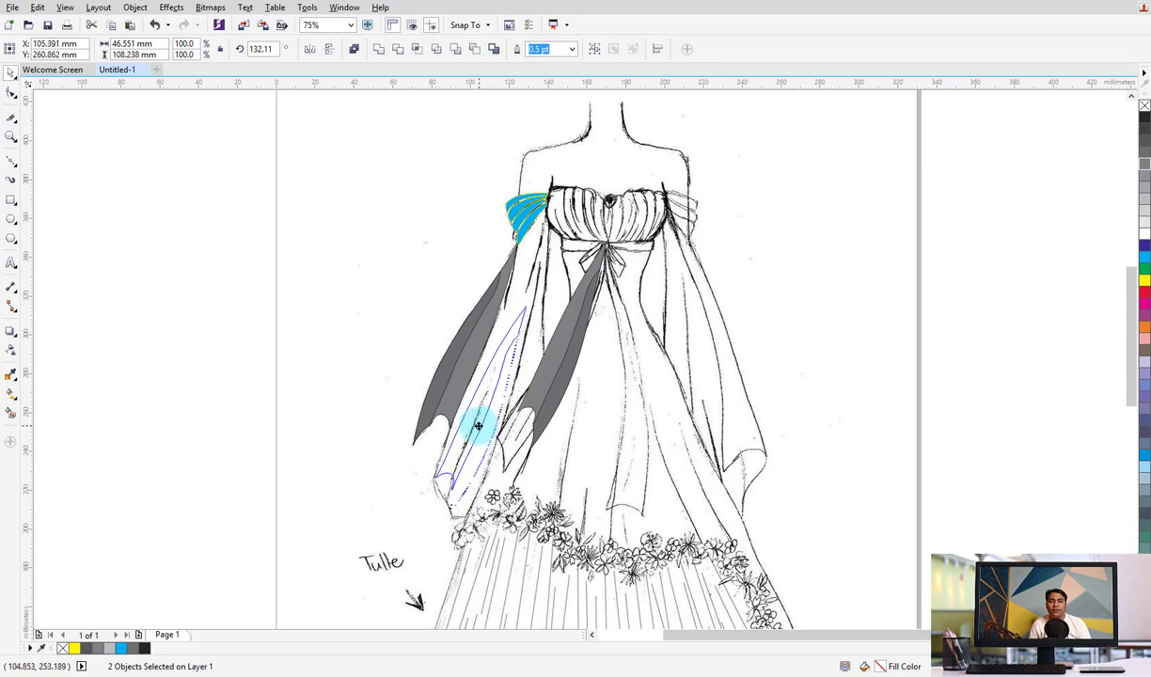
{"action": "key", "text": "F10"}
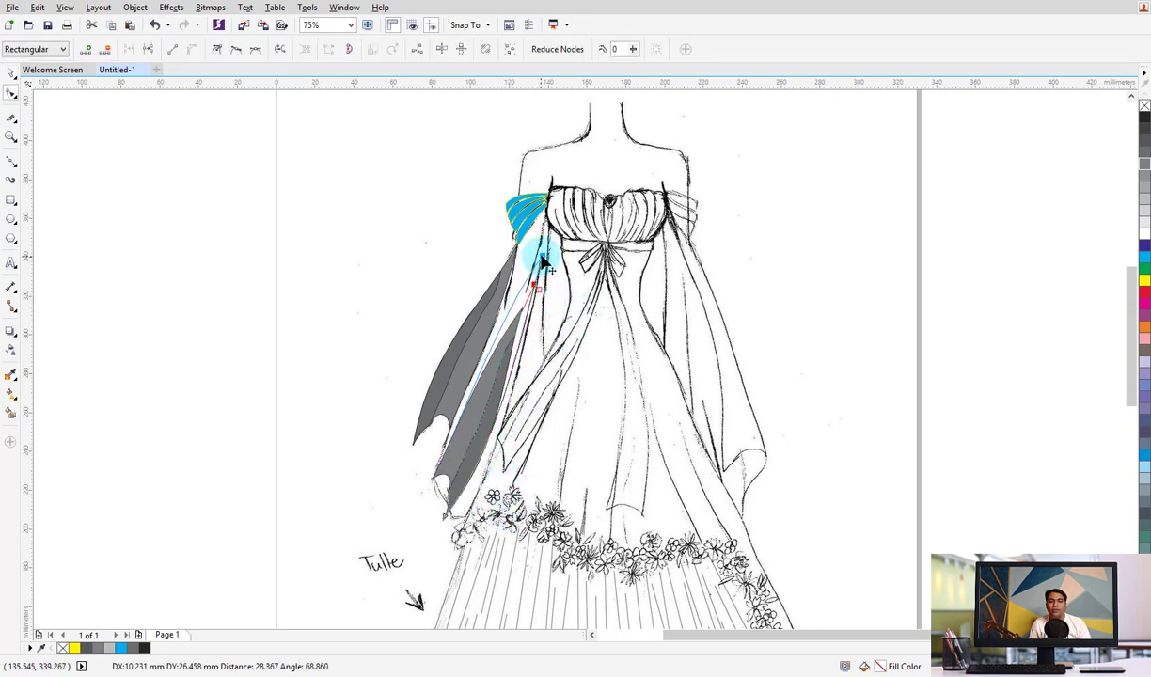
Pull the copy's top node up to the bodice and reshape its lower tip into the hem fold
{"action": "left_click_drag", "start_coordinate": [526, 309], "coordinate": [540, 252]}
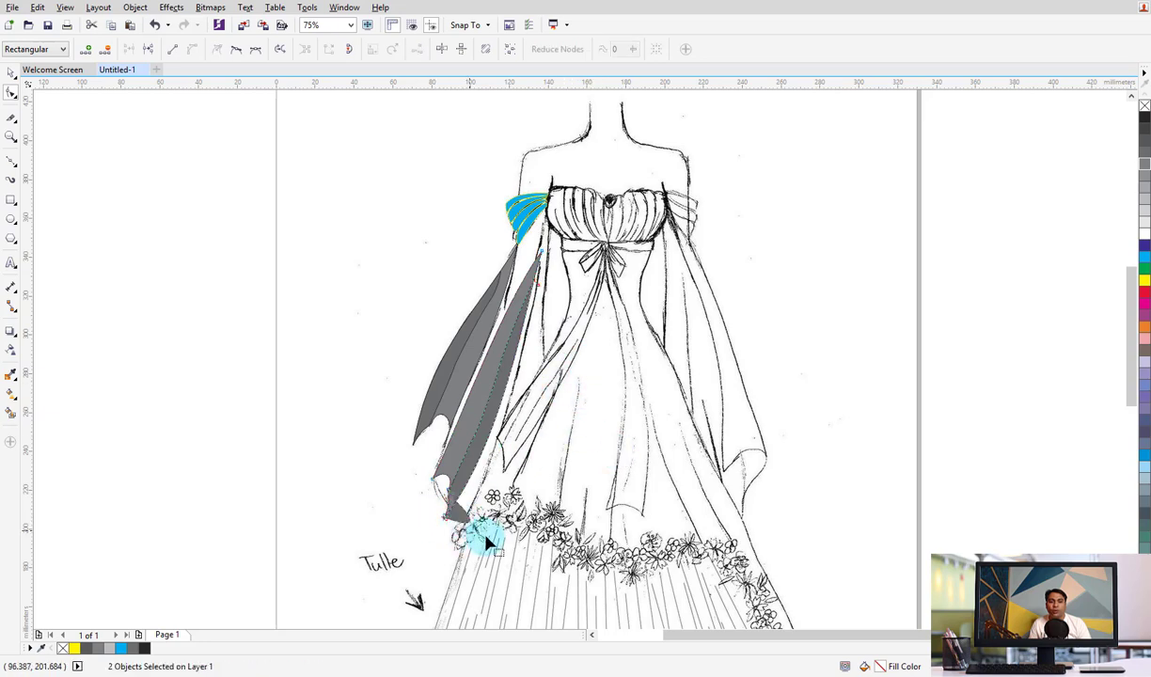
{"action": "scroll", "coordinate": [475, 526], "scroll_direction": "up", "scroll_amount": 3}
{"action": "mouse_move", "coordinate": [478, 467]}
{"action": "left_mouse_down"}
{"action": "mouse_move", "coordinate": [487, 417]}
{"action": "mouse_move", "coordinate": [456, 454]}
{"action": "mouse_move", "coordinate": [455, 370]}
{"action": "left_mouse_up"}
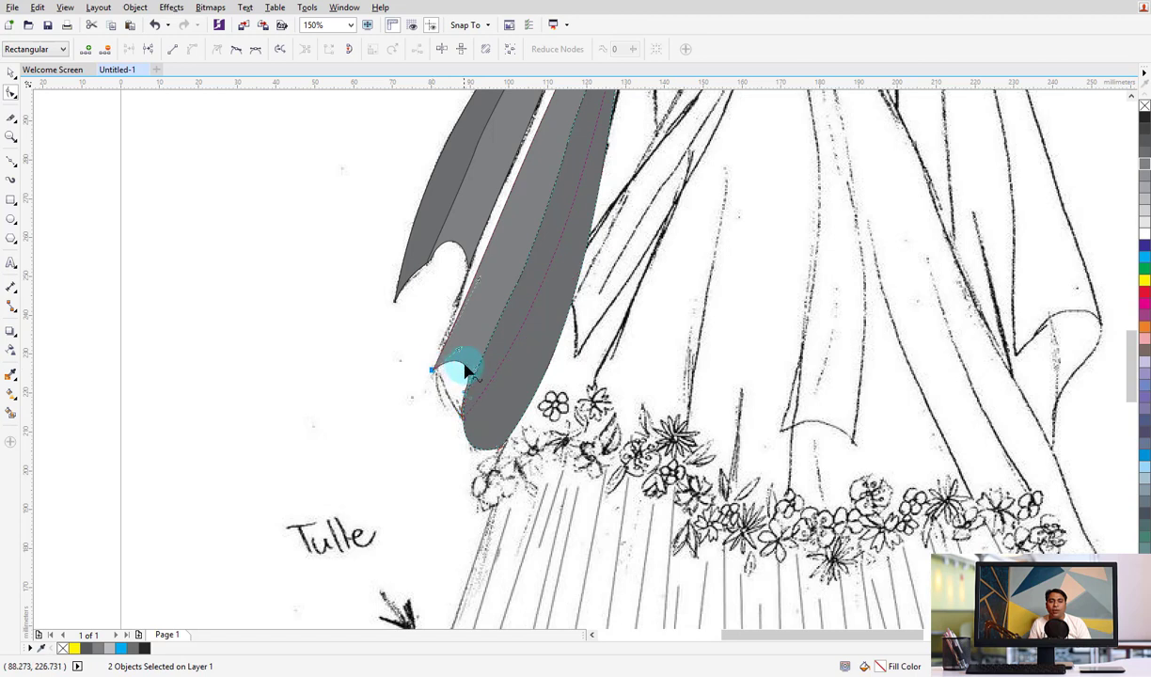
{"action": "mouse_move", "coordinate": [457, 355]}
{"action": "left_mouse_down"}
{"action": "mouse_move", "coordinate": [433, 365]}
{"action": "mouse_move", "coordinate": [452, 437]}
{"action": "left_mouse_up"}
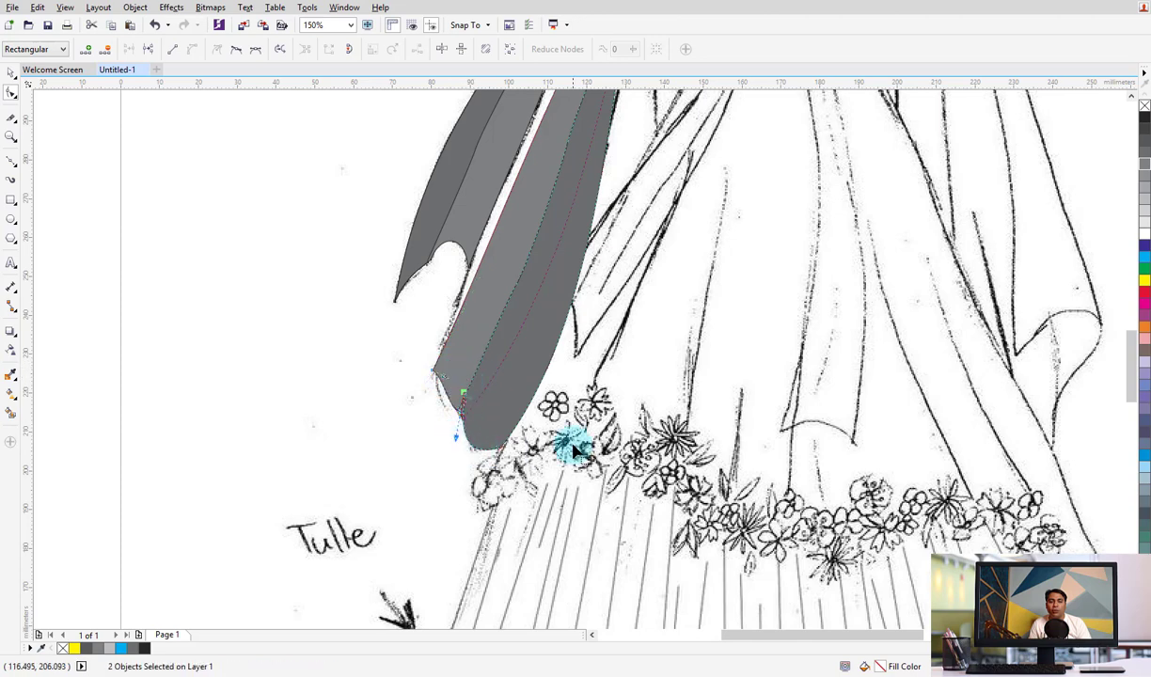
{"action": "left_click", "coordinate": [11, 72]}
{"action": "left_click", "coordinate": [304, 341]}
{"action": "scroll", "coordinate": [480, 404], "scroll_direction": "down", "scroll_amount": 1}
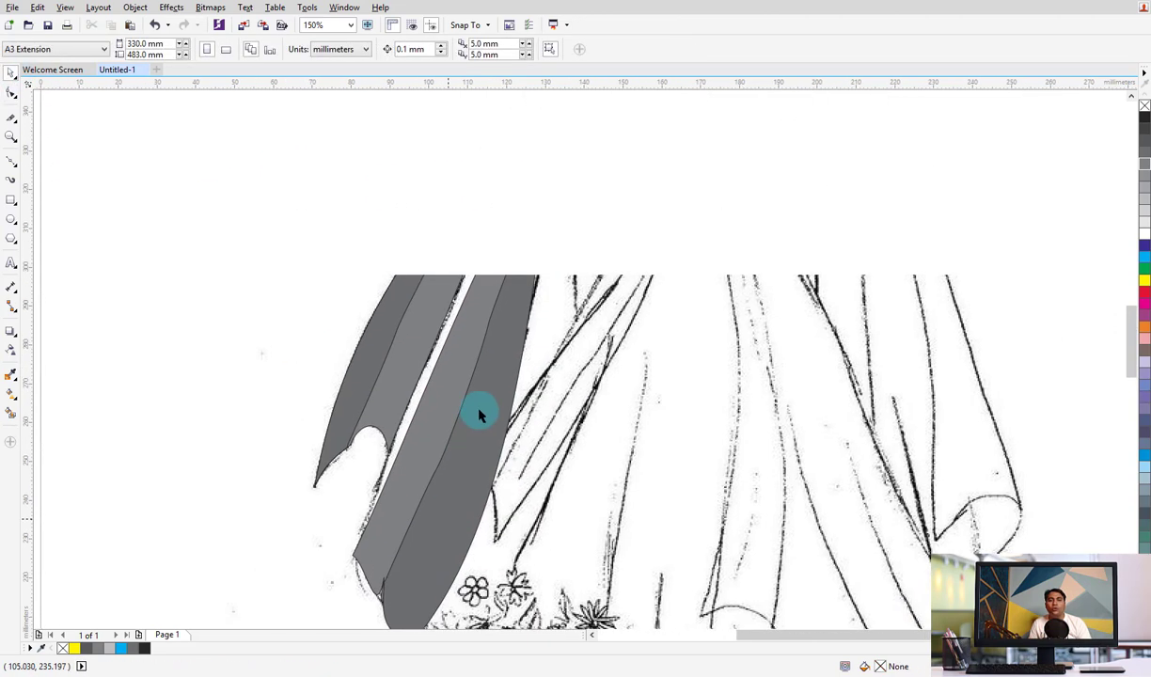
{"action": "scroll", "coordinate": [546, 362], "scroll_direction": "down", "scroll_amount": 1}
{"action": "left_click", "coordinate": [541, 249]}
Move the inner grey spike's nodes so its edge follows the sketch line
{"action": "scroll", "coordinate": [494, 268], "scroll_direction": "up", "scroll_amount": 2}
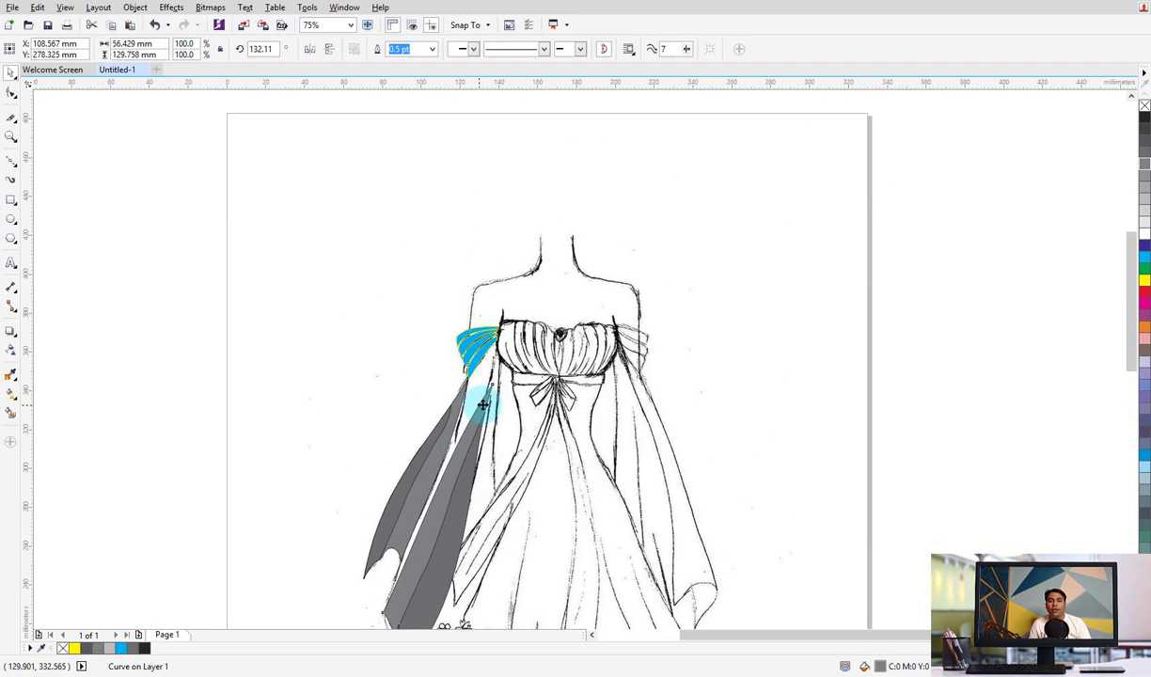
{"action": "scroll", "coordinate": [494, 268], "scroll_direction": "up", "scroll_amount": 2}
{"action": "key", "text": "F10"}
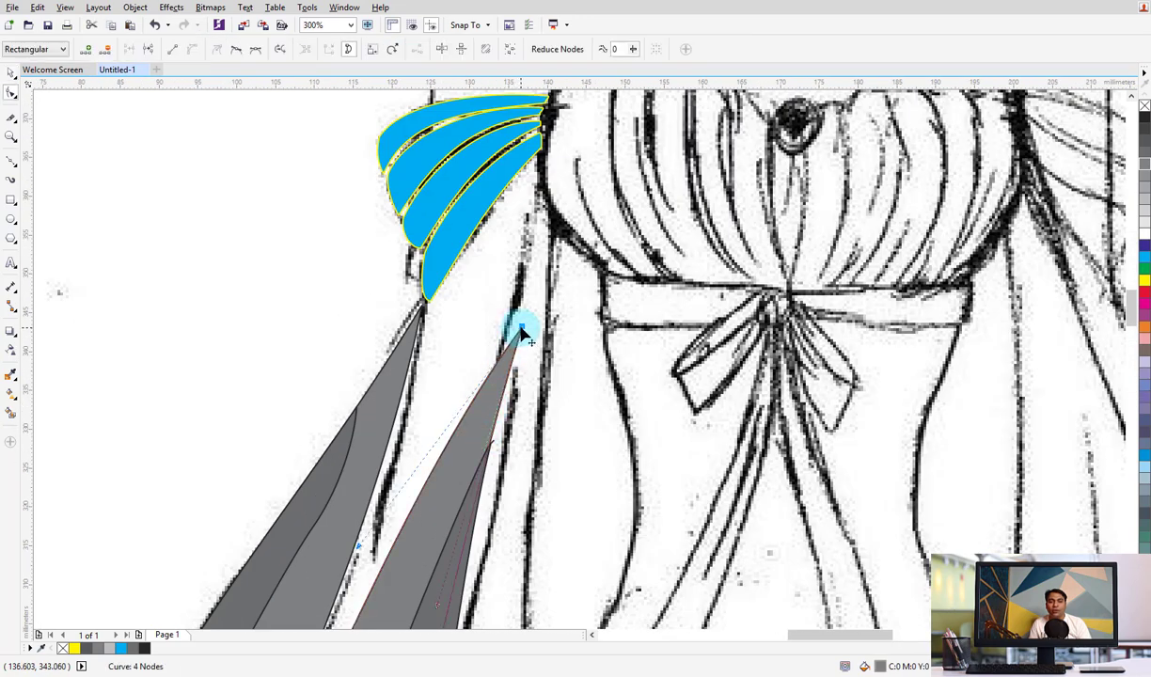
{"action": "mouse_move", "coordinate": [519, 327]}
{"action": "left_mouse_down"}
{"action": "mouse_move", "coordinate": [516, 348]}
{"action": "mouse_move", "coordinate": [407, 446]}
{"action": "left_mouse_up"}
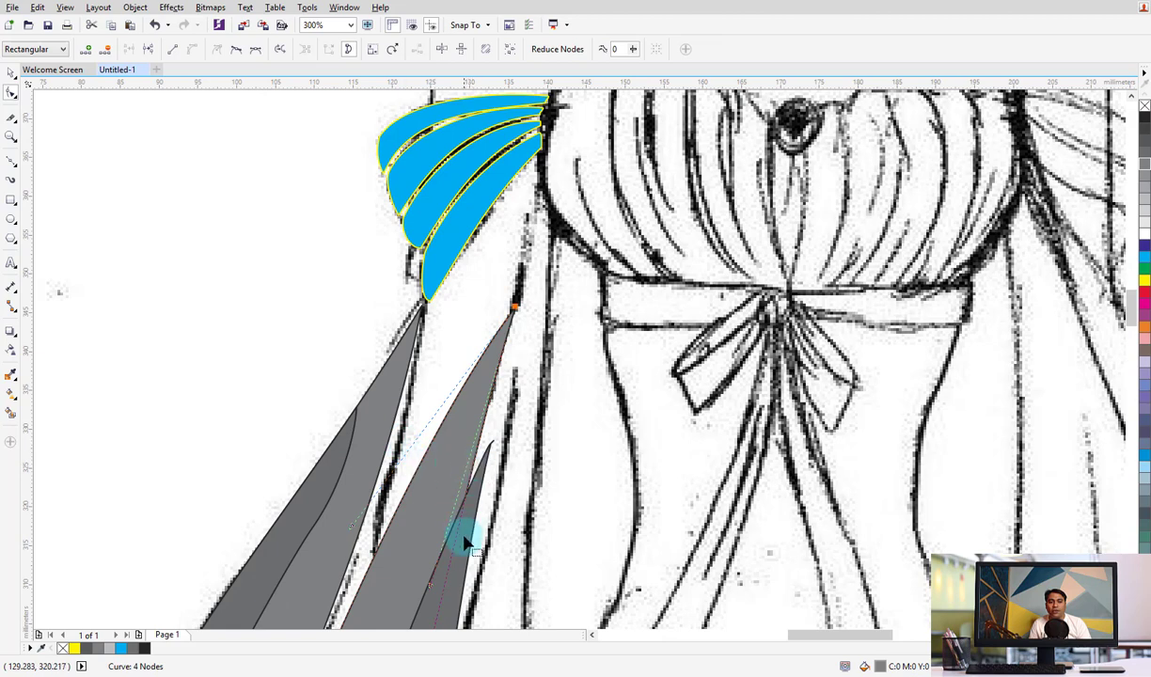
{"action": "mouse_move", "coordinate": [462, 541]}
{"action": "left_mouse_down"}
{"action": "mouse_move", "coordinate": [457, 467]}
{"action": "mouse_move", "coordinate": [519, 431]}
{"action": "mouse_move", "coordinate": [499, 348]}
{"action": "mouse_move", "coordinate": [523, 280]}
{"action": "left_mouse_up"}
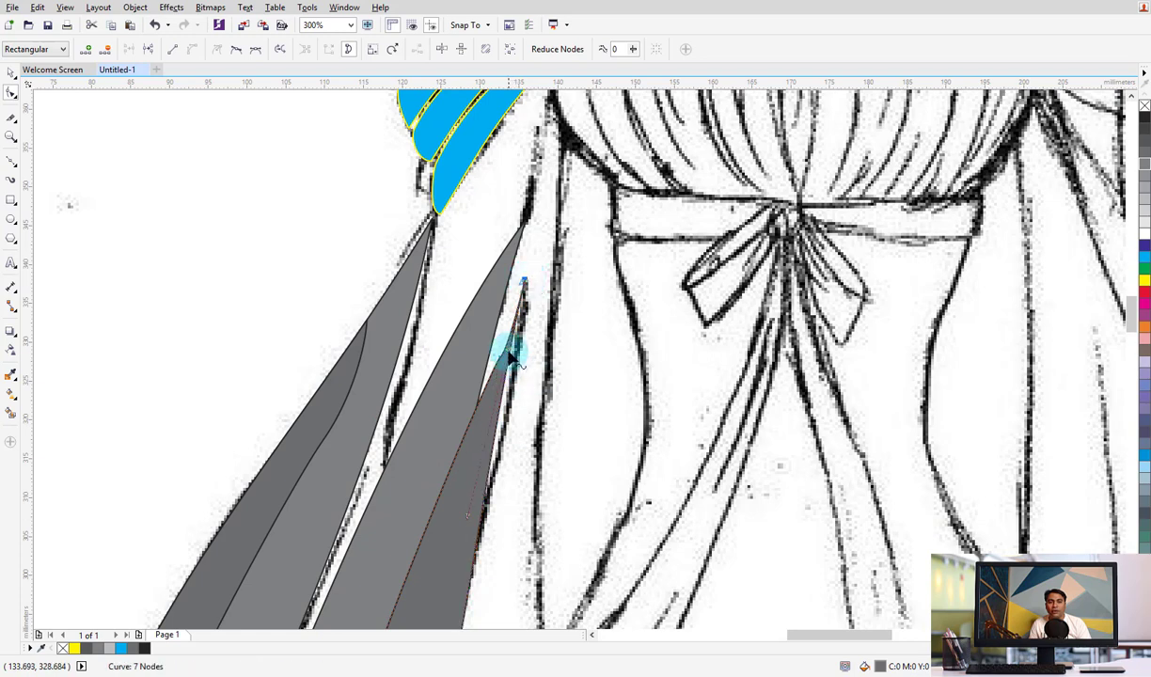
{"action": "left_click_drag", "start_coordinate": [508, 356], "coordinate": [509, 359]}
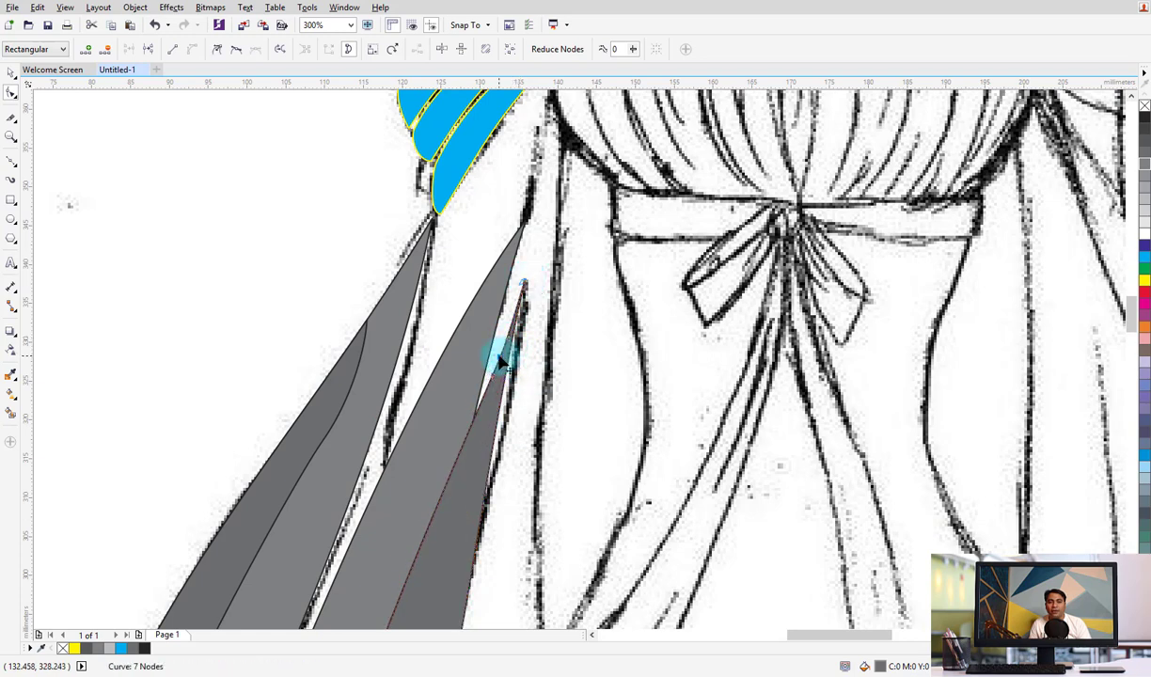
{"action": "left_click", "coordinate": [517, 282]}
{"action": "left_click_drag", "start_coordinate": [495, 442], "coordinate": [527, 546]}
Pull the spike's tip up toward the shoulder so the panel reaches the bodice edge
{"action": "scroll", "coordinate": [578, 393], "scroll_direction": "down", "scroll_amount": 3}
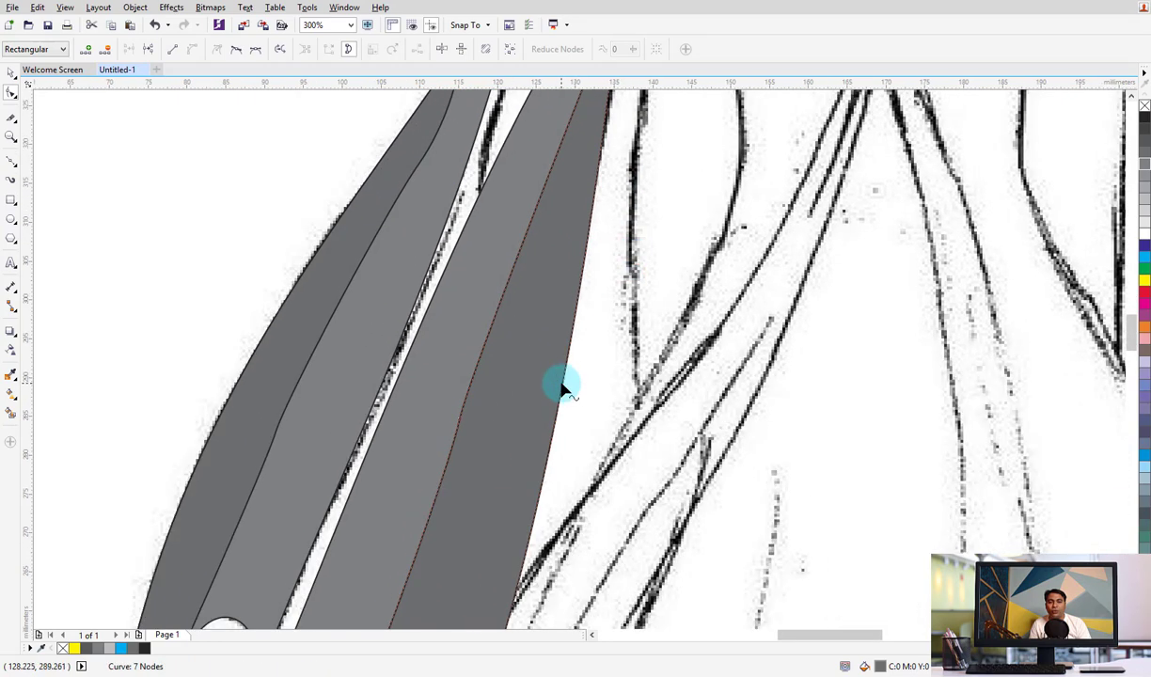
{"action": "scroll", "coordinate": [673, 225], "scroll_direction": "down", "scroll_amount": 1}
{"action": "scroll", "coordinate": [650, 386], "scroll_direction": "down", "scroll_amount": 1}
{"action": "scroll", "coordinate": [617, 457], "scroll_direction": "down", "scroll_amount": 2}
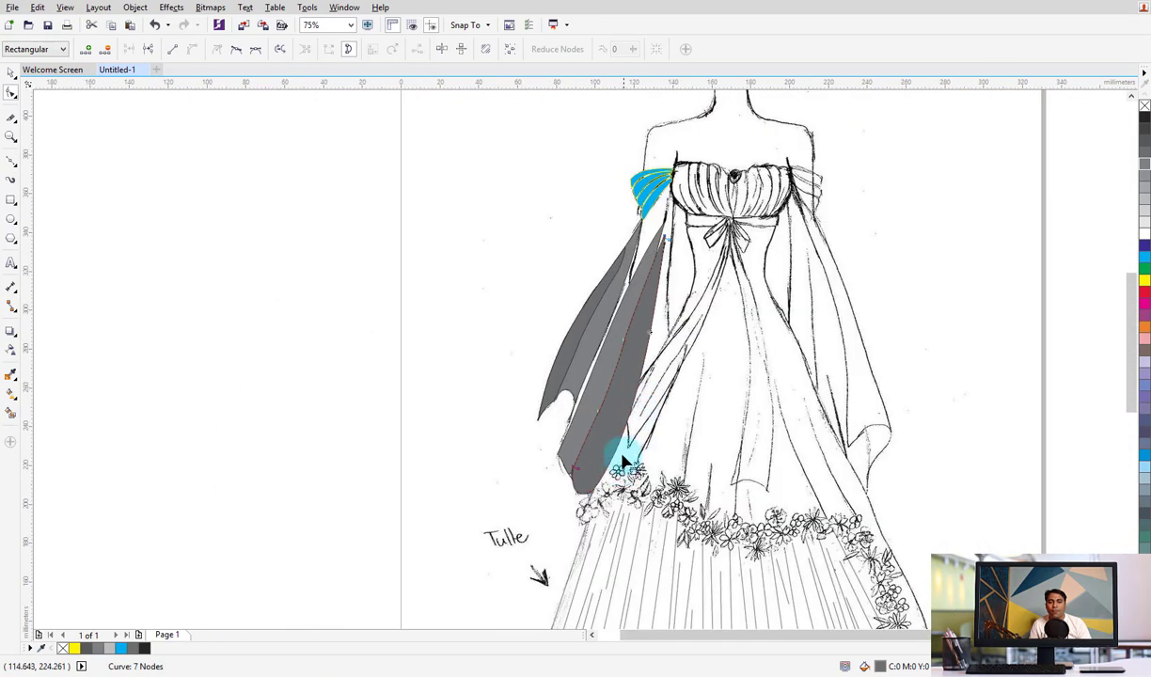
{"action": "left_click", "coordinate": [593, 498]}
{"action": "left_click", "coordinate": [618, 420]}
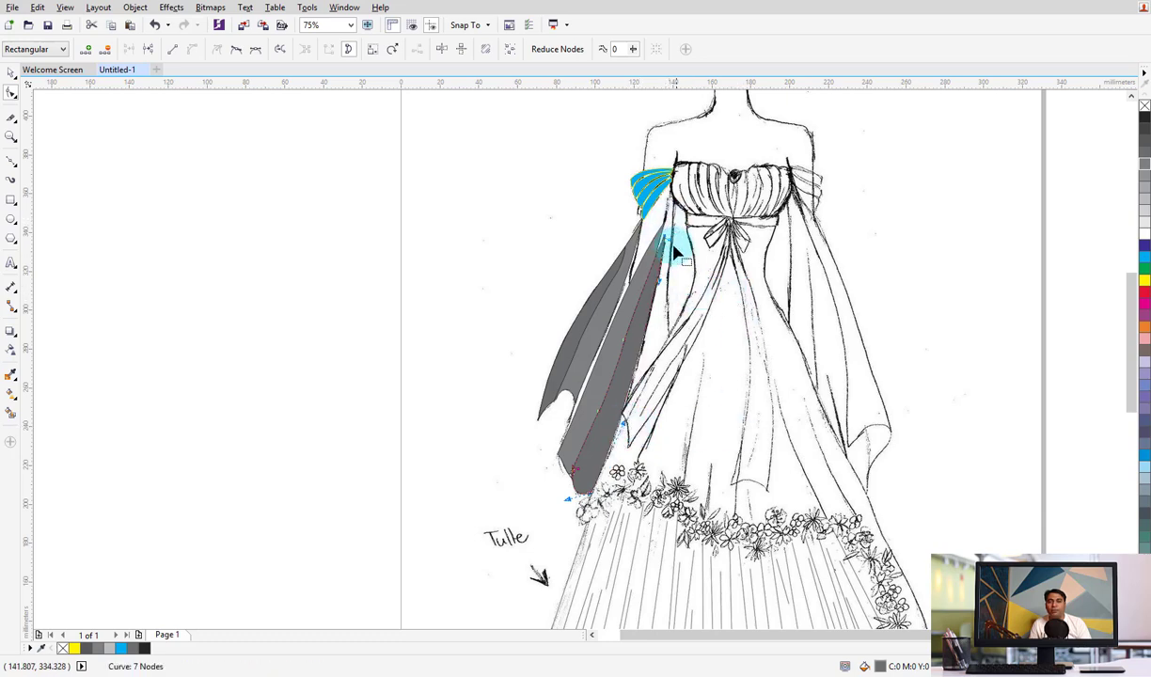
{"action": "scroll", "coordinate": [647, 398], "scroll_direction": "up", "scroll_amount": 2}
{"action": "scroll", "coordinate": [602, 346], "scroll_direction": "up", "scroll_amount": 2}
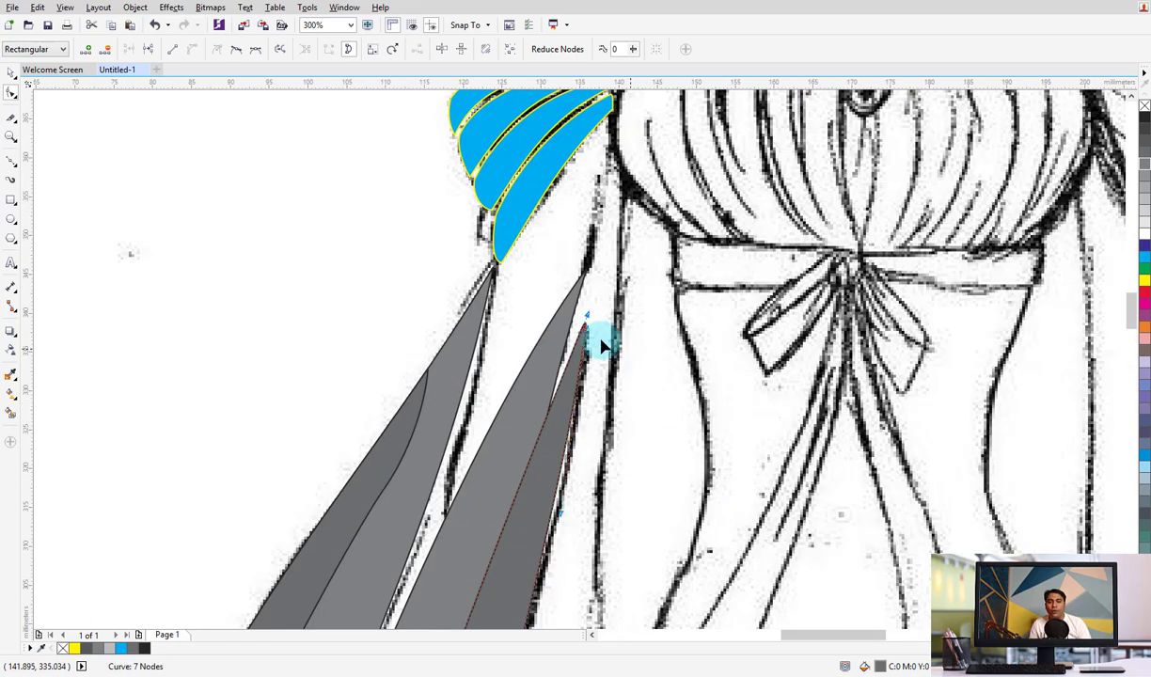
{"action": "left_click_drag", "start_coordinate": [584, 331], "coordinate": [584, 273]}
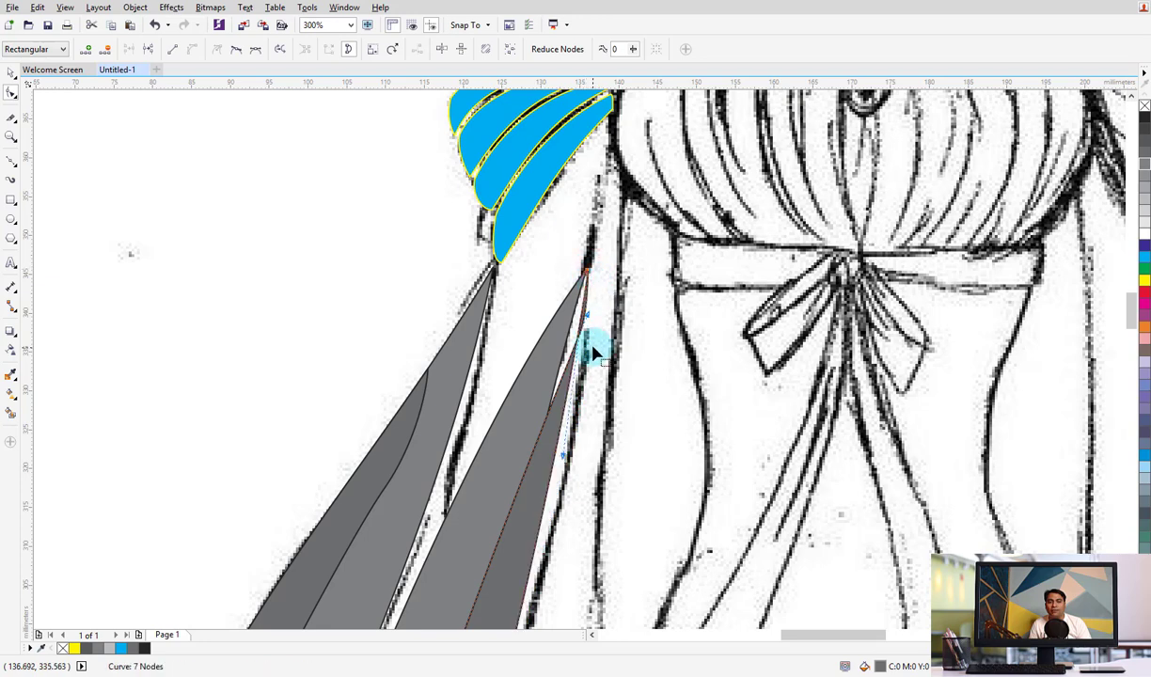
{"action": "left_click_drag", "start_coordinate": [582, 334], "coordinate": [585, 282]}
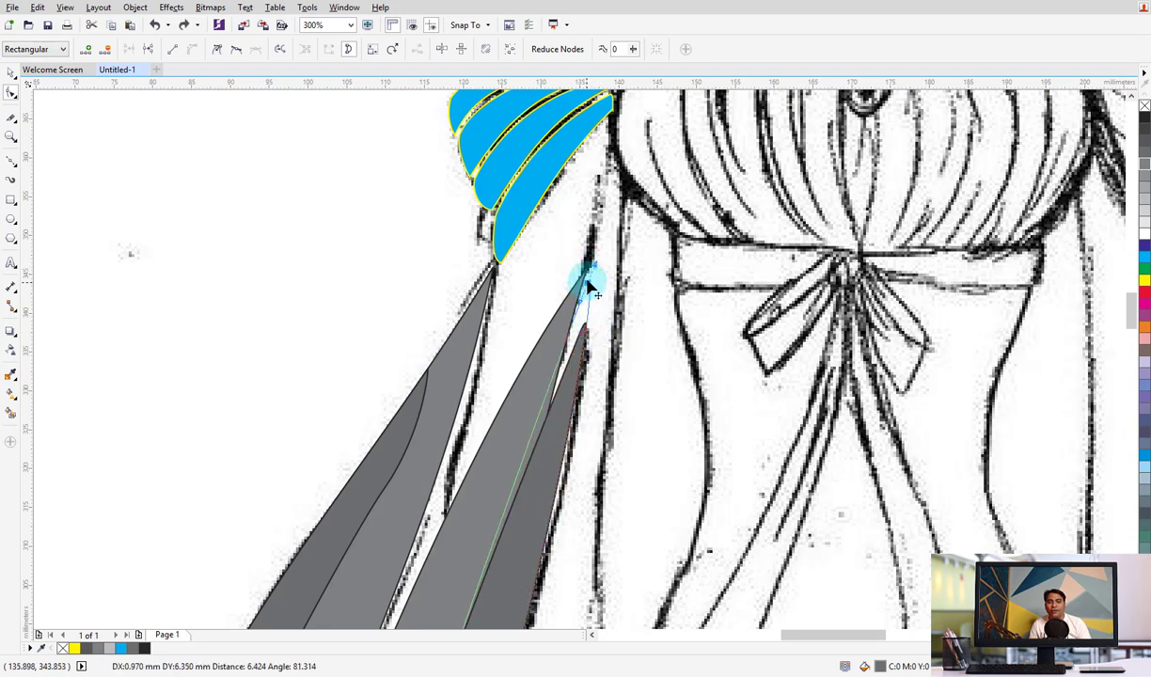
{"action": "scroll", "coordinate": [601, 367], "scroll_direction": "down", "scroll_amount": 3}
{"action": "scroll", "coordinate": [601, 367], "scroll_direction": "down", "scroll_amount": 4}
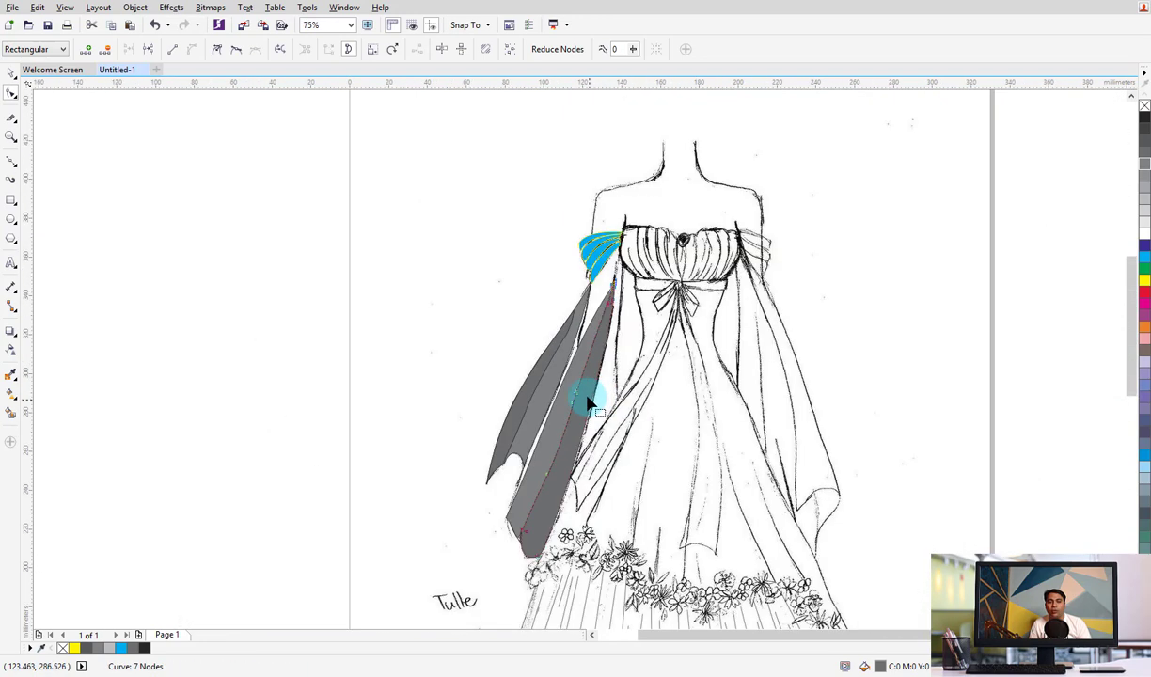
{"action": "left_click_drag", "start_coordinate": [576, 390], "coordinate": [587, 397]}
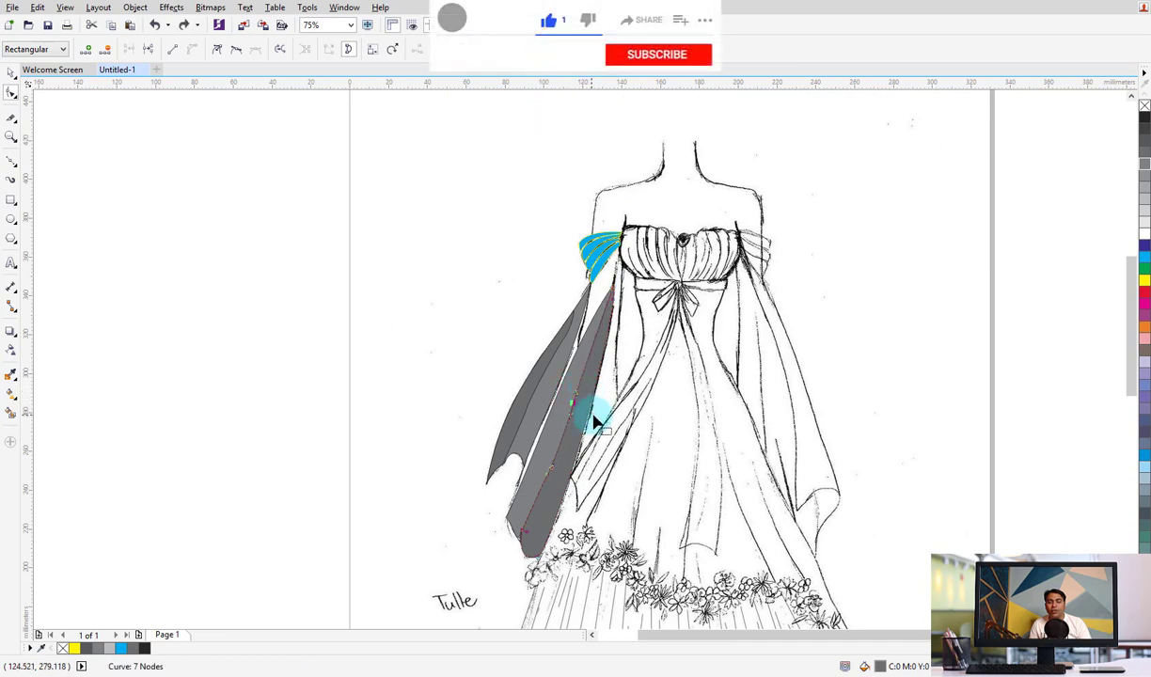
{"action": "left_click", "coordinate": [475, 234]}
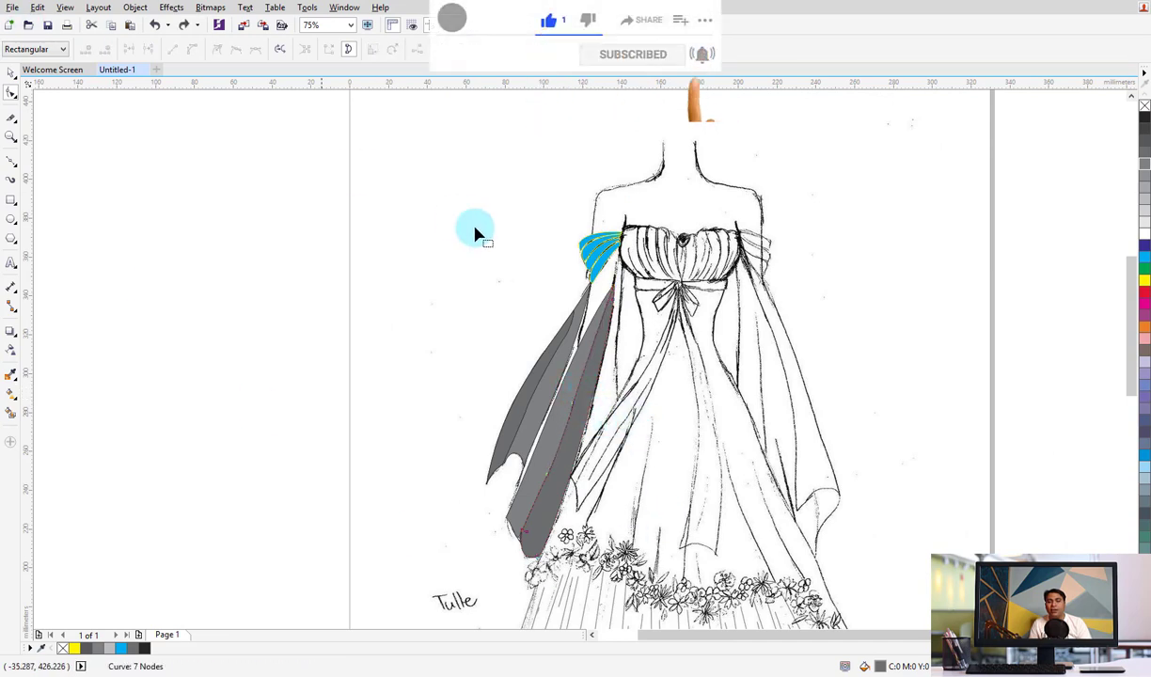
{"action": "left_click", "coordinate": [11, 74]}
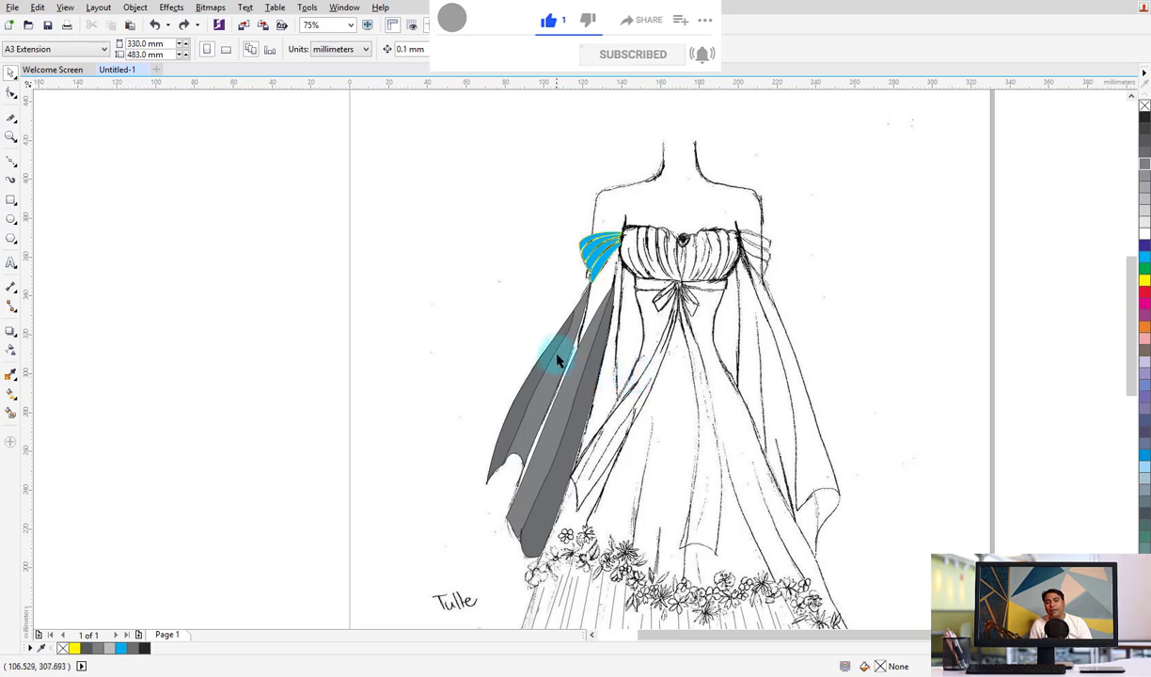
Delete two redundant nodes at the grey drape's notch
{"action": "left_click", "coordinate": [525, 538]}
{"action": "scroll", "coordinate": [524, 538], "scroll_direction": "up", "scroll_amount": 2}
{"action": "scroll", "coordinate": [534, 437], "scroll_direction": "up", "scroll_amount": 3}
{"action": "double_click", "coordinate": [508, 339]}
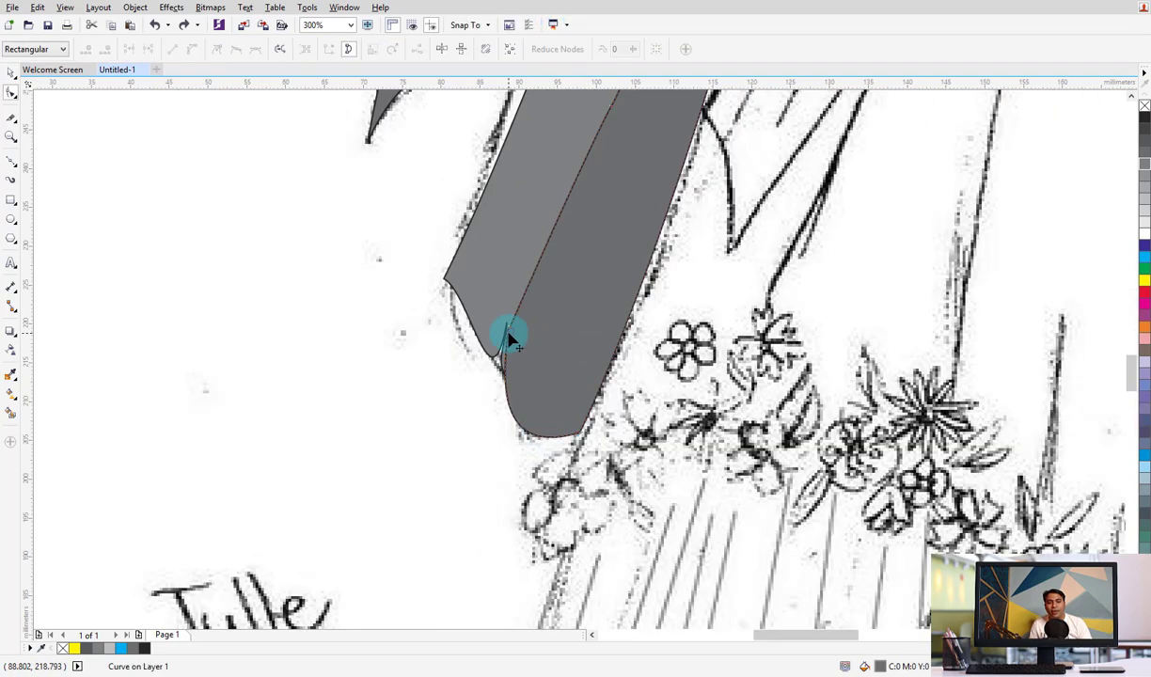
{"action": "scroll", "coordinate": [508, 339], "scroll_direction": "up", "scroll_amount": 5}
{"action": "double_click", "coordinate": [504, 327]}
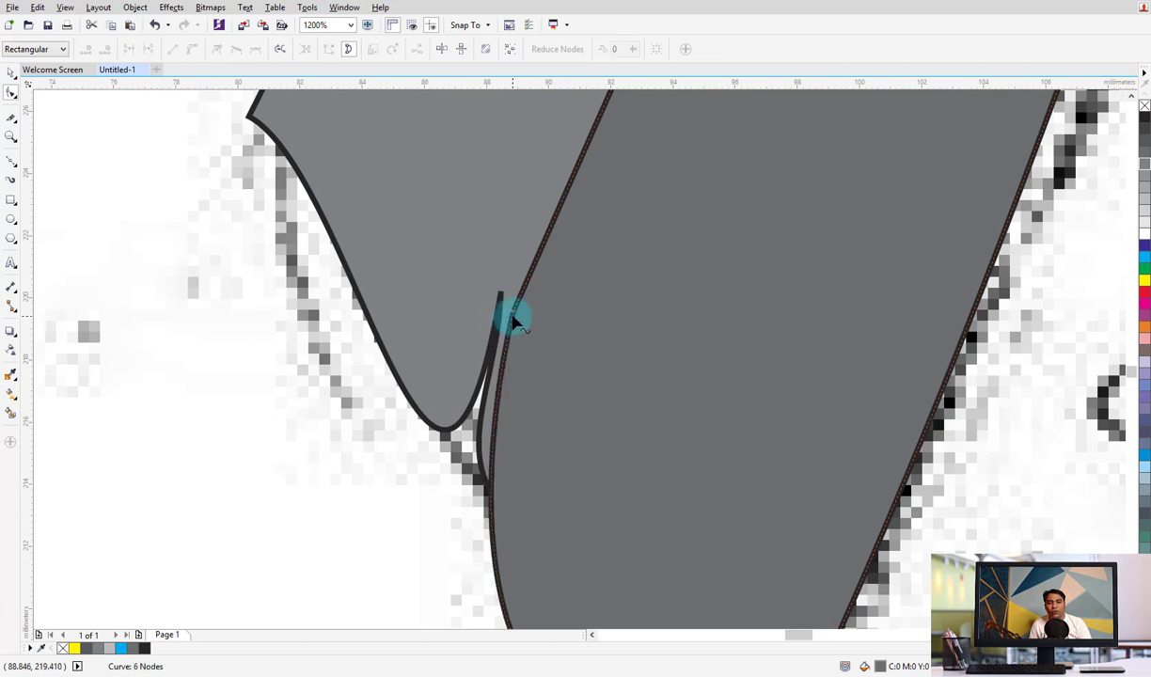
{"action": "double_click", "coordinate": [499, 297]}
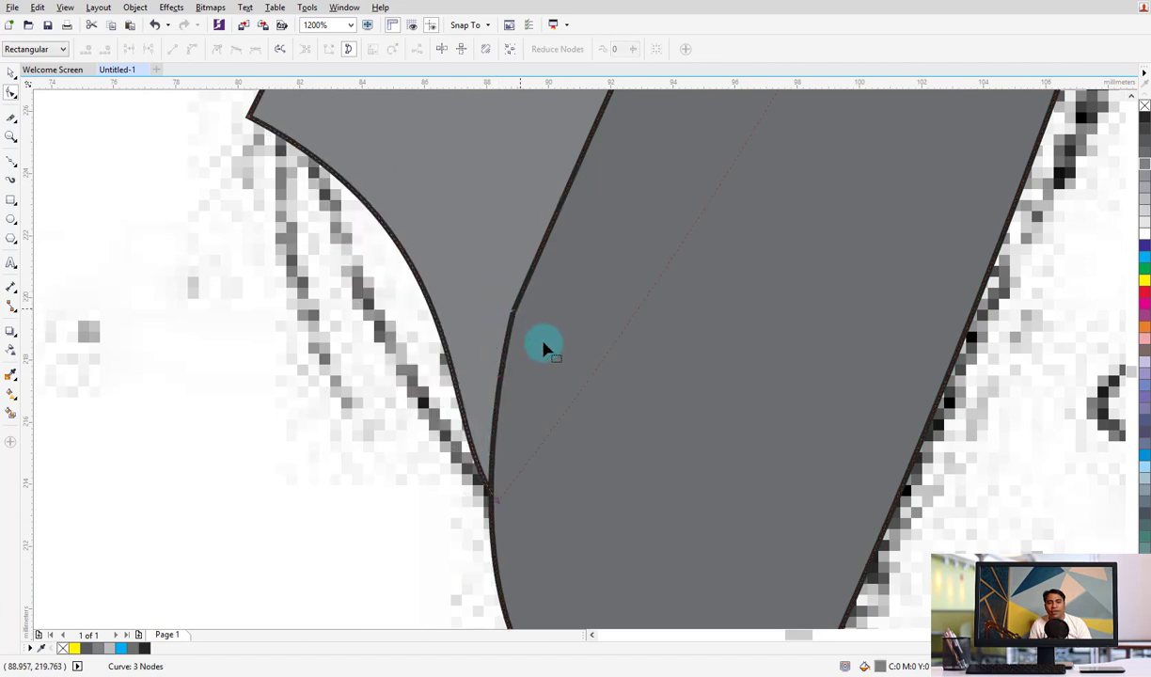
Straighten the drape's left segment along the sketch line down to the hem notch
{"action": "left_click", "coordinate": [351, 223]}
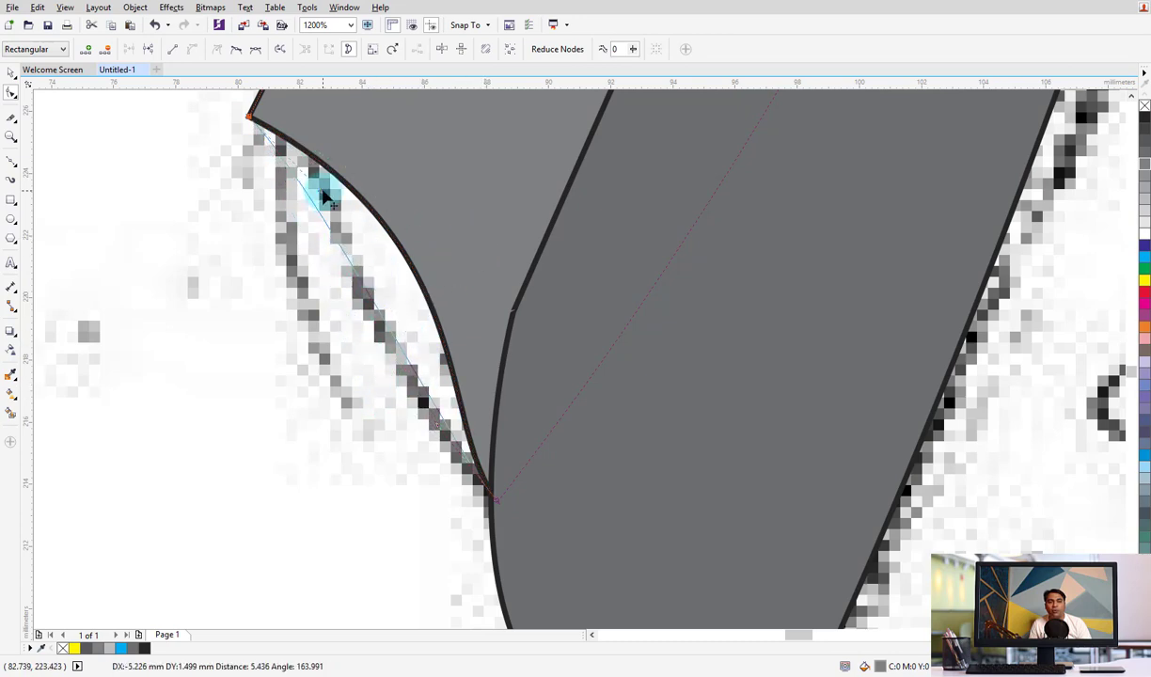
{"action": "left_click_drag", "start_coordinate": [485, 242], "coordinate": [320, 191]}
{"action": "scroll", "coordinate": [516, 467], "scroll_direction": "down", "scroll_amount": 1}
{"action": "scroll", "coordinate": [513, 451], "scroll_direction": "down", "scroll_amount": 1}
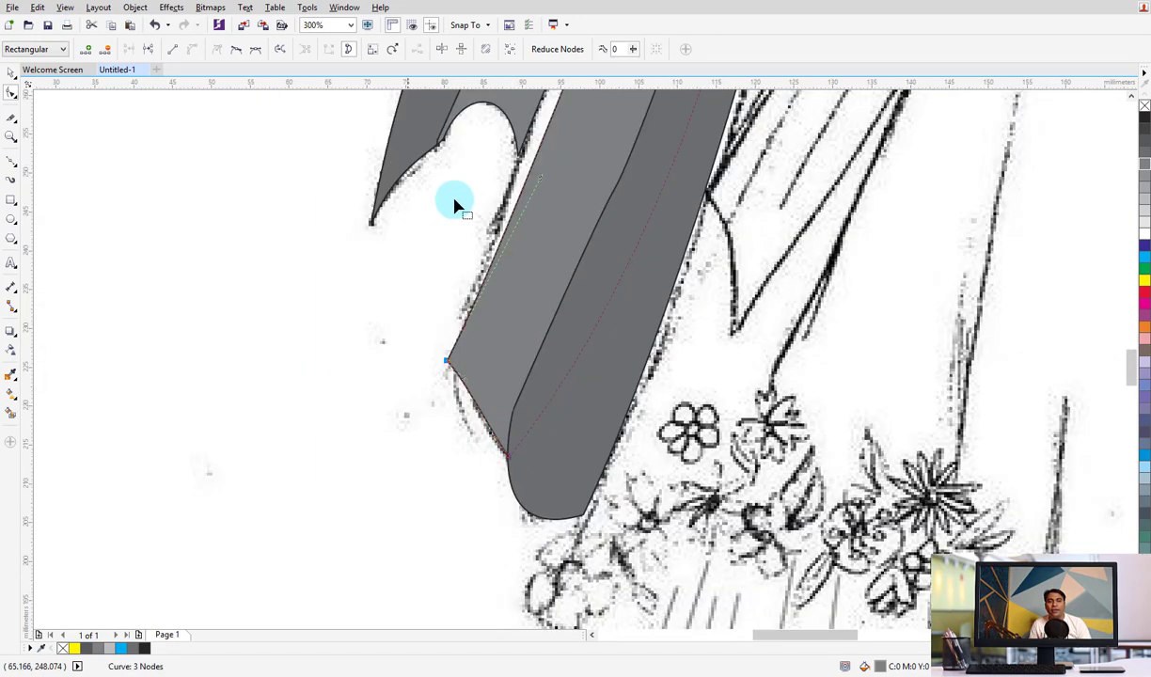
{"action": "scroll", "coordinate": [519, 301], "scroll_direction": "up", "scroll_amount": 3}
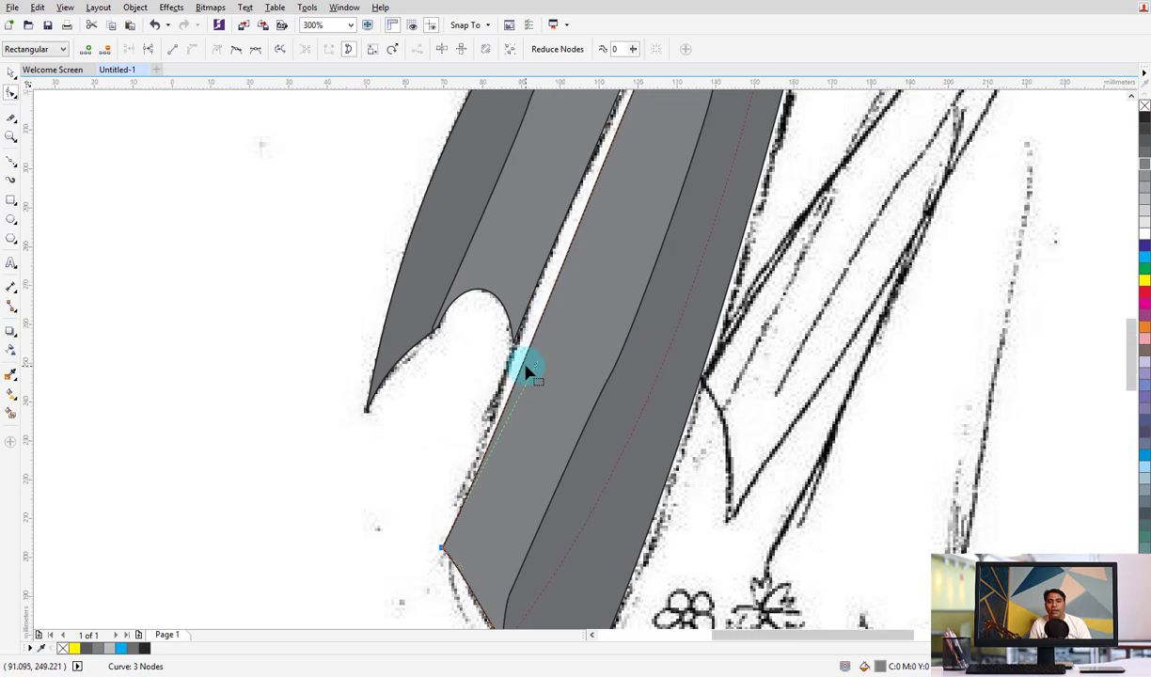
{"action": "scroll", "coordinate": [527, 372], "scroll_direction": "down", "scroll_amount": 1}
{"action": "left_click_drag", "start_coordinate": [514, 371], "coordinate": [518, 373]}
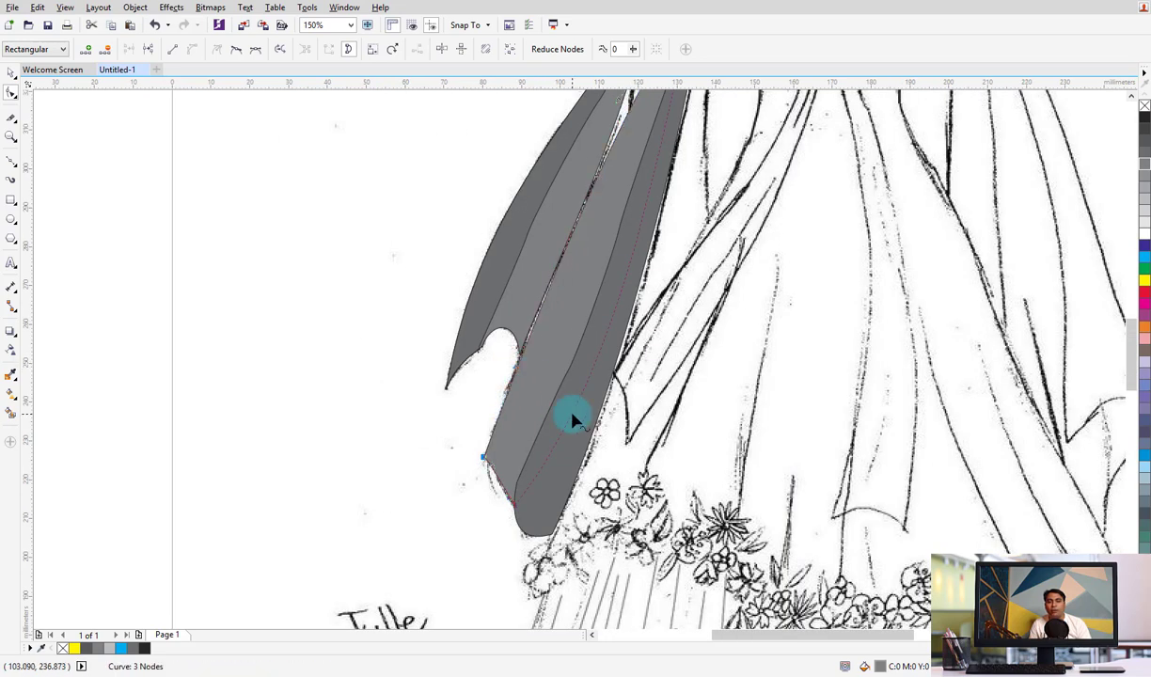
{"action": "left_click", "coordinate": [11, 72]}
{"action": "left_click", "coordinate": [223, 246]}
{"action": "scroll", "coordinate": [366, 423], "scroll_direction": "down", "scroll_amount": 2}
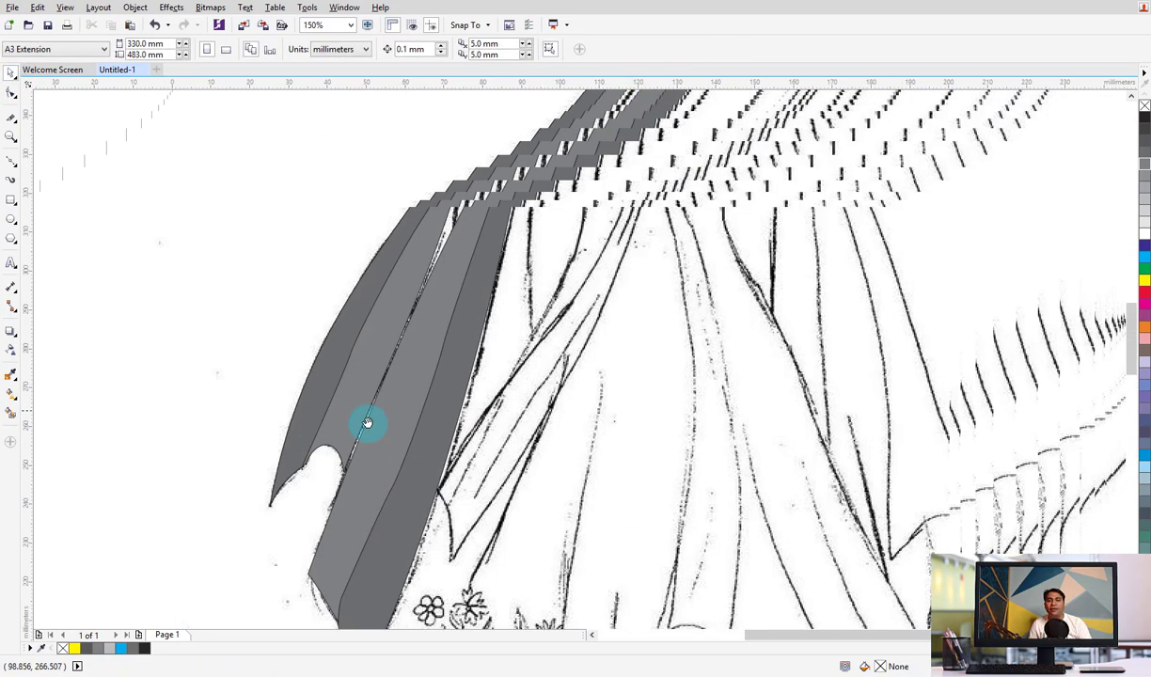
{"action": "scroll", "coordinate": [367, 413], "scroll_direction": "down", "scroll_amount": 3}
{"action": "scroll", "coordinate": [369, 391], "scroll_direction": "up", "scroll_amount": 3}
{"action": "scroll", "coordinate": [450, 243], "scroll_direction": "down", "scroll_amount": 1}
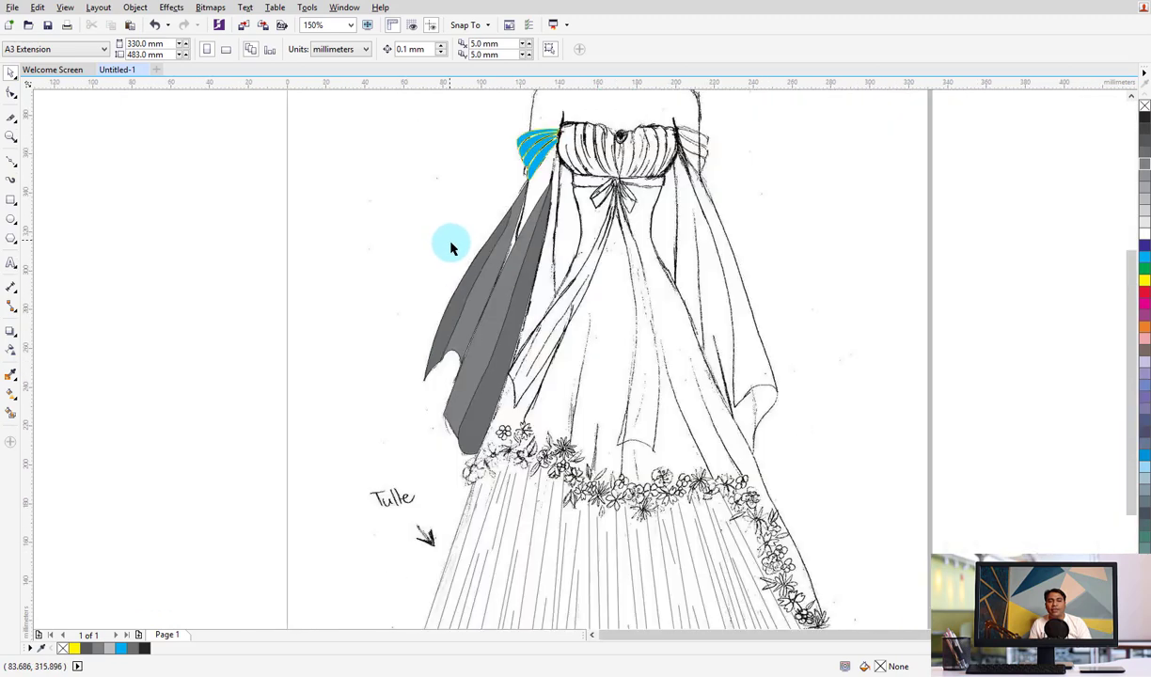
{"action": "scroll", "coordinate": [313, 180], "scroll_direction": "down", "scroll_amount": 1}
Give the selected grey sleeve pieces a yellow outline, then deselect them
{"action": "left_click", "coordinate": [465, 334]}
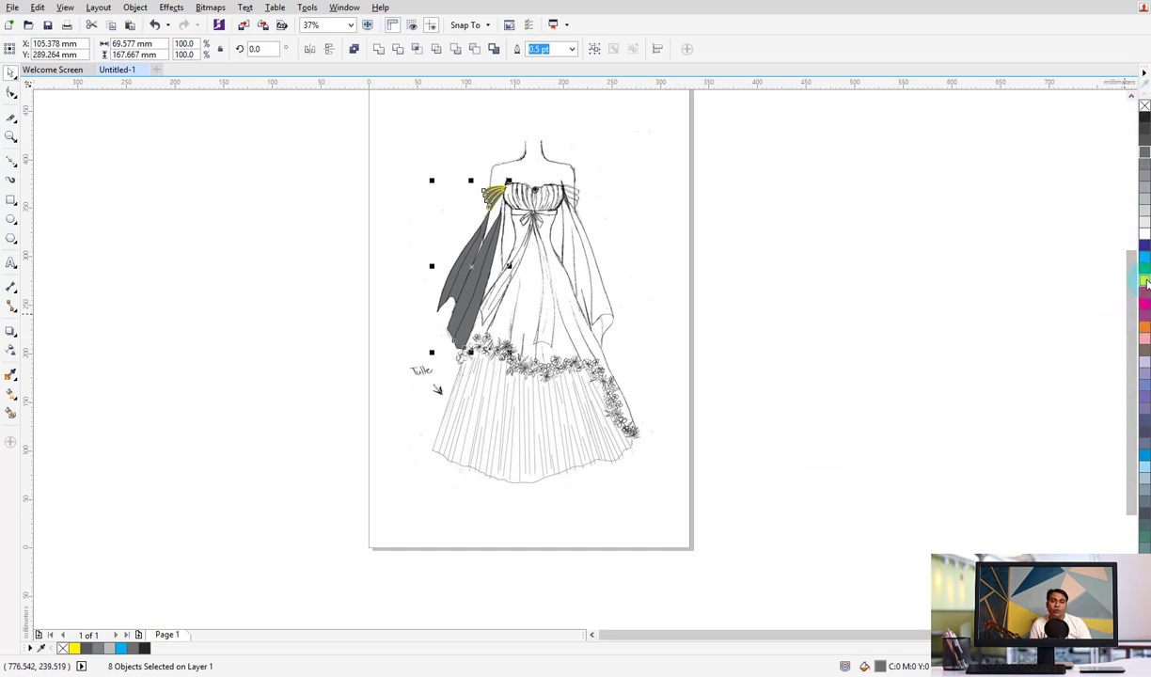
{"action": "right_click", "coordinate": [1143, 280]}
{"action": "left_click", "coordinate": [681, 272]}
{"action": "scroll", "coordinate": [457, 219], "scroll_direction": "up", "scroll_amount": 4}
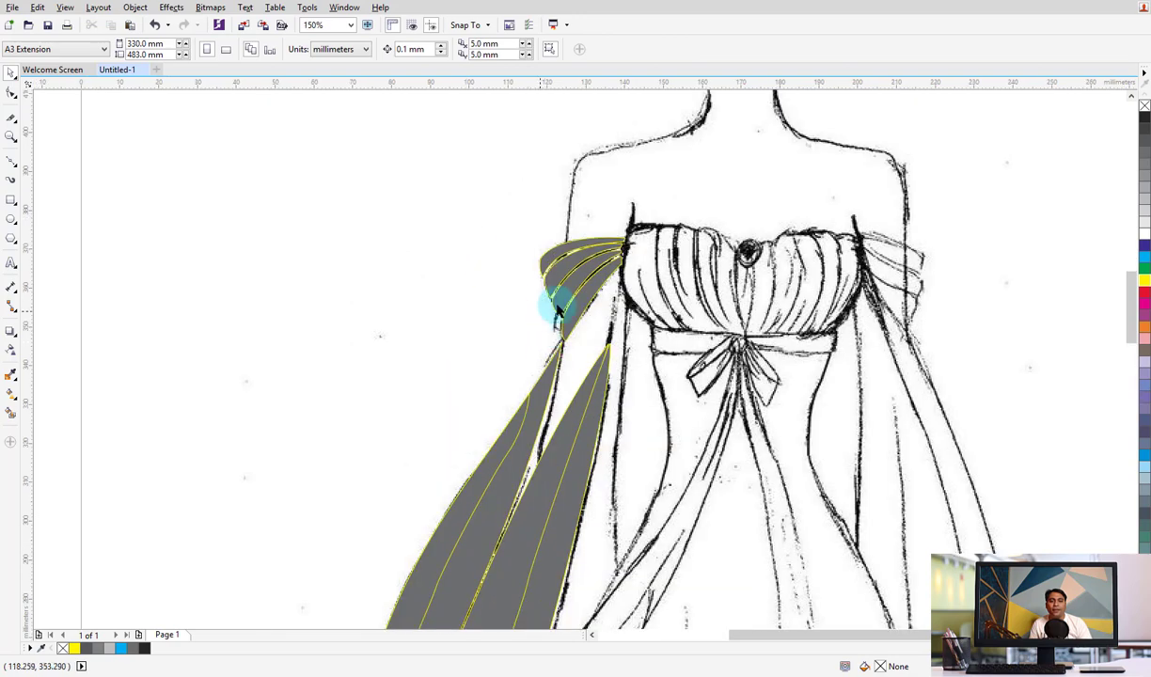
{"action": "scroll", "coordinate": [563, 201], "scroll_direction": "down", "scroll_amount": 2}
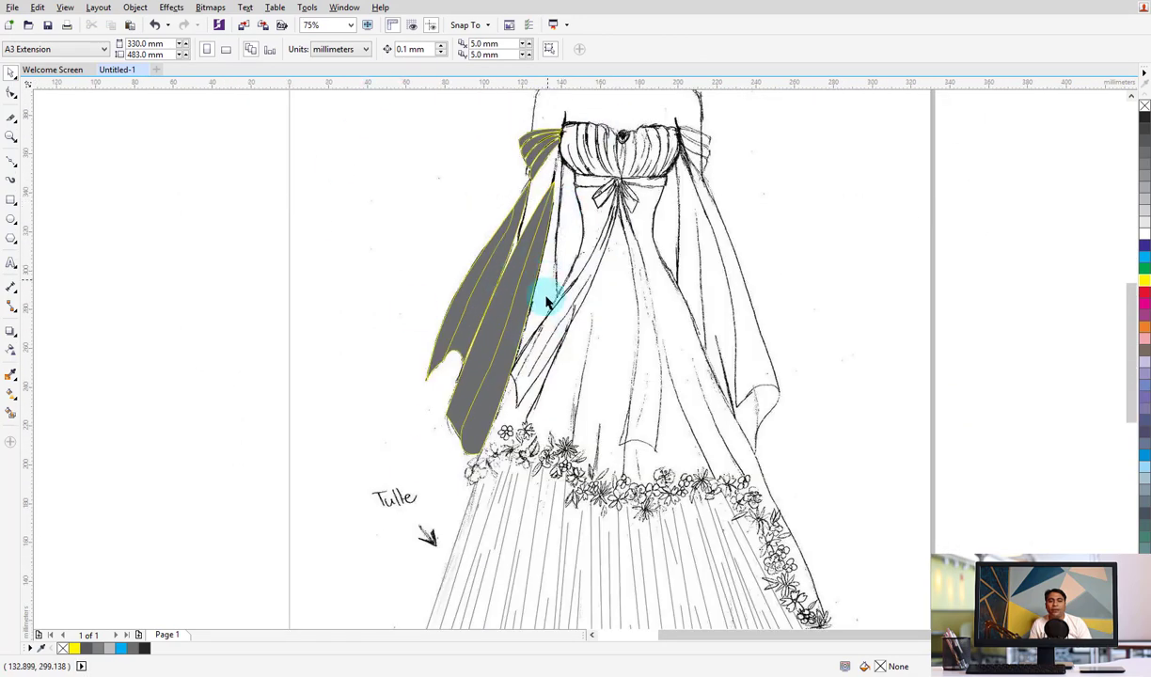
{"action": "scroll", "coordinate": [424, 329], "scroll_direction": "up", "scroll_amount": 2}
{"action": "scroll", "coordinate": [475, 211], "scroll_direction": "up", "scroll_amount": 1}
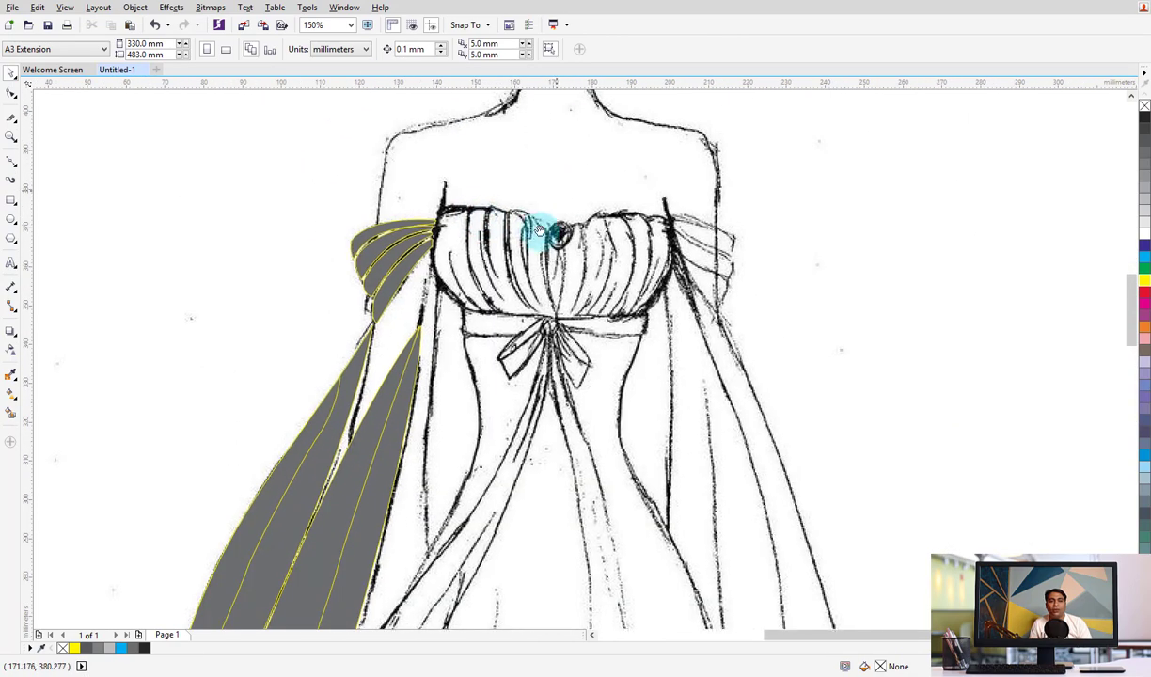
{"action": "scroll", "coordinate": [547, 231], "scroll_direction": "up", "scroll_amount": 1}
{"action": "scroll", "coordinate": [565, 264], "scroll_direction": "up", "scroll_amount": 2}
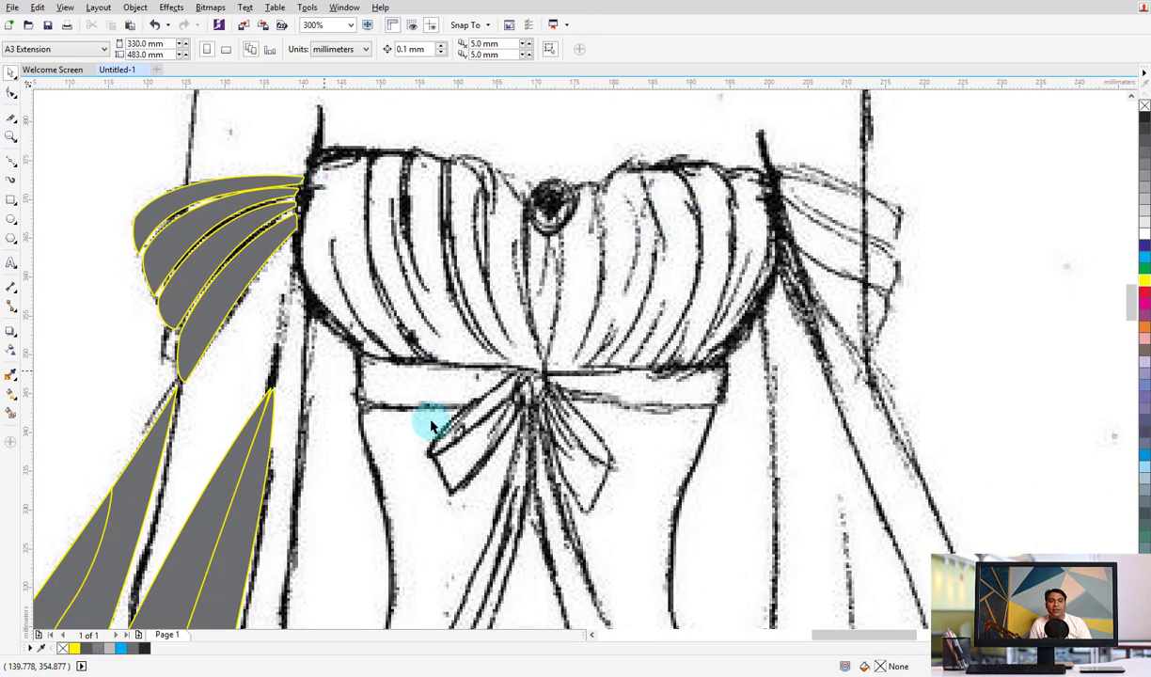
{"action": "scroll", "coordinate": [532, 436], "scroll_direction": "up", "scroll_amount": 1}
{"action": "scroll", "coordinate": [395, 296], "scroll_direction": "down", "scroll_amount": 1}
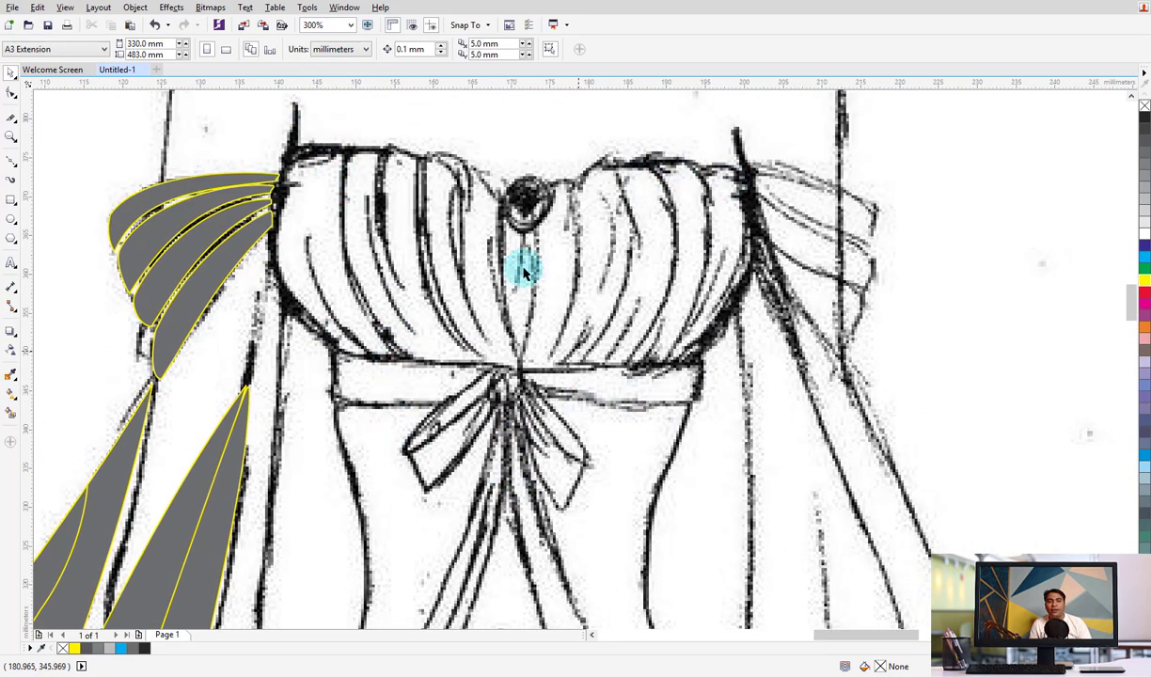
Try the Artistic Media tool's Sprayer, Preset and Brush stroke modes
{"action": "scroll", "coordinate": [525, 273], "scroll_direction": "up", "scroll_amount": 1}
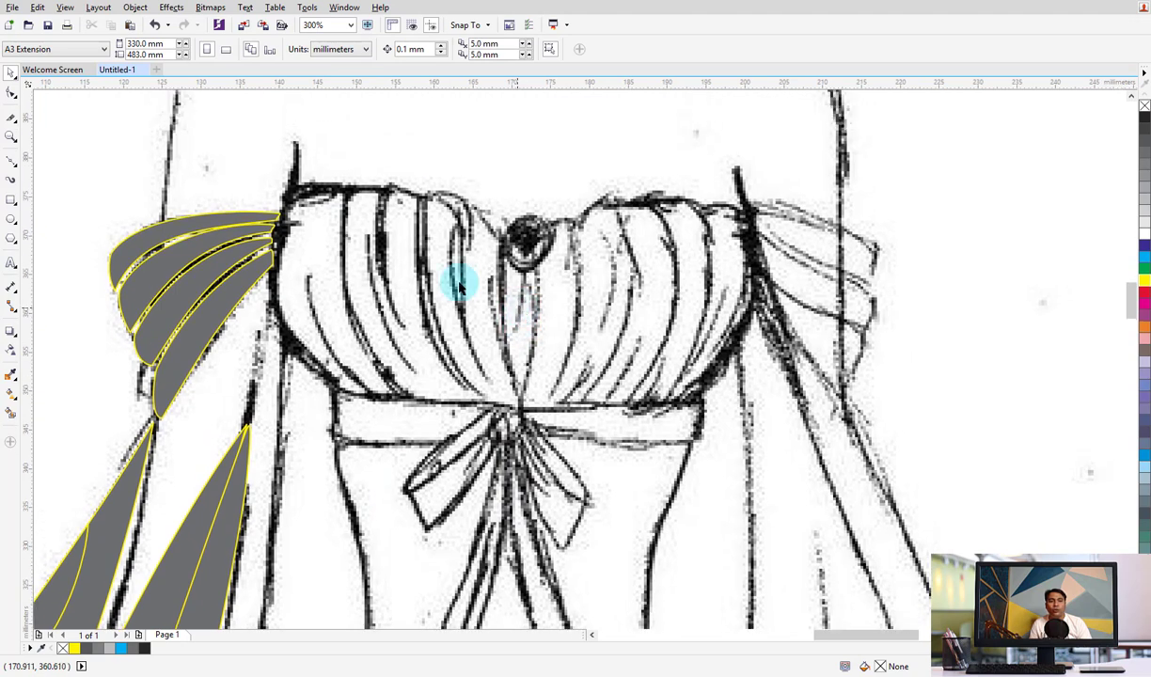
{"action": "left_click", "coordinate": [12, 167]}
{"action": "left_click", "coordinate": [11, 178]}
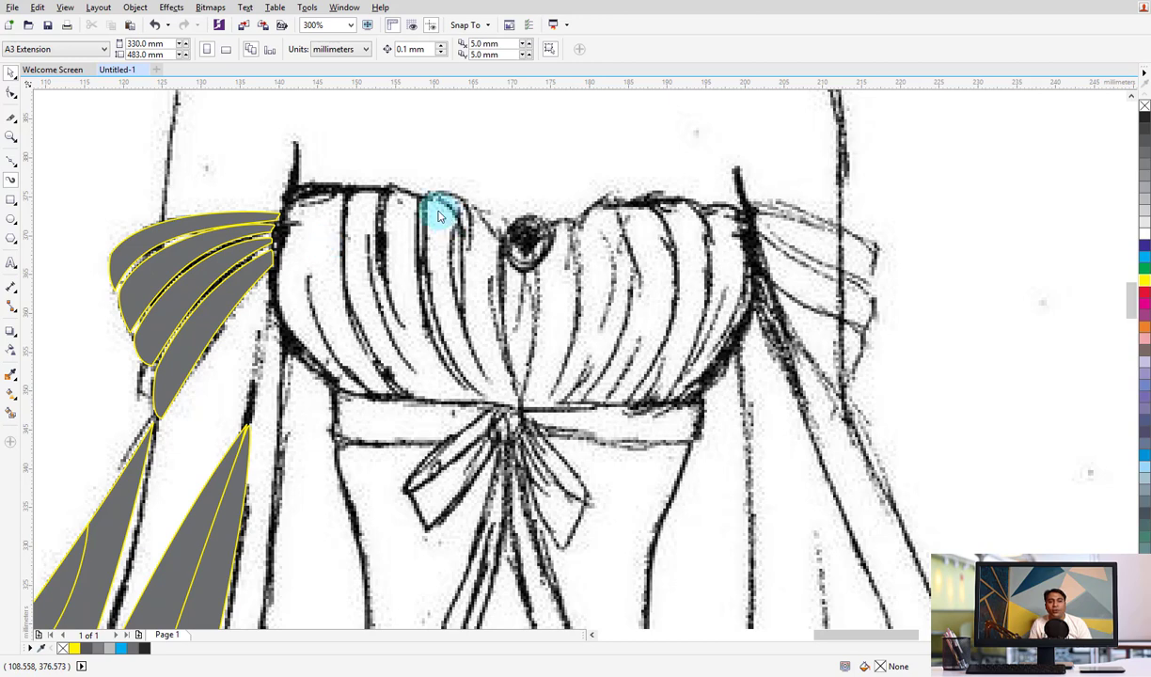
{"action": "left_click", "coordinate": [11, 181]}
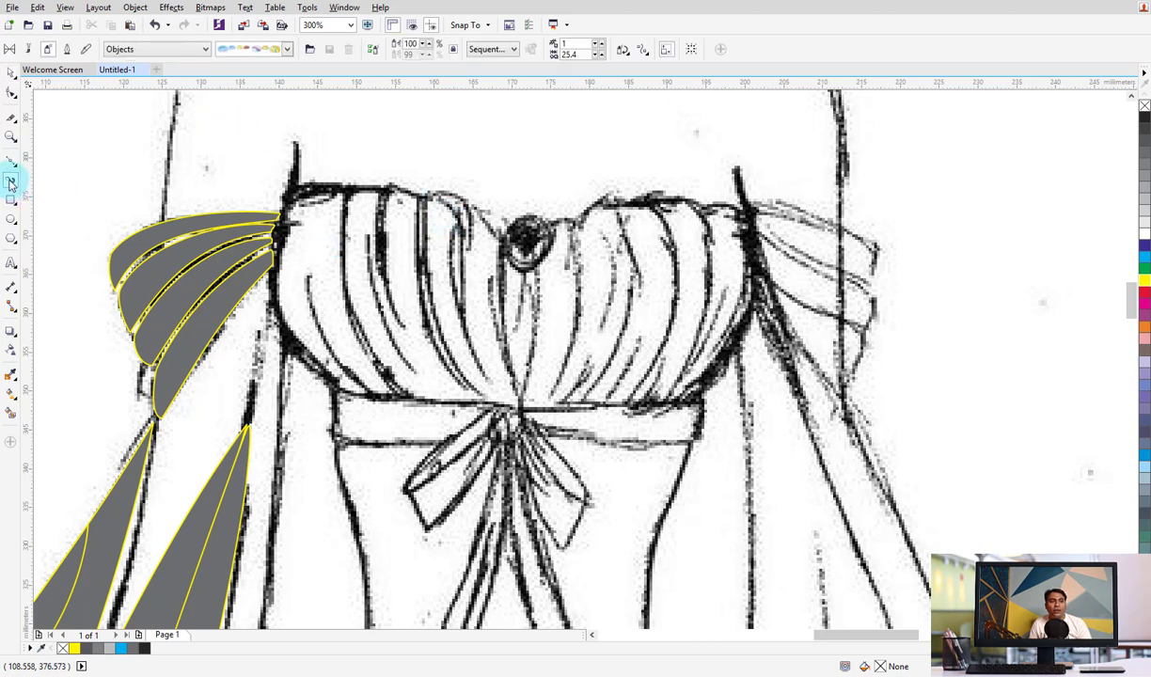
{"action": "left_click", "coordinate": [11, 48]}
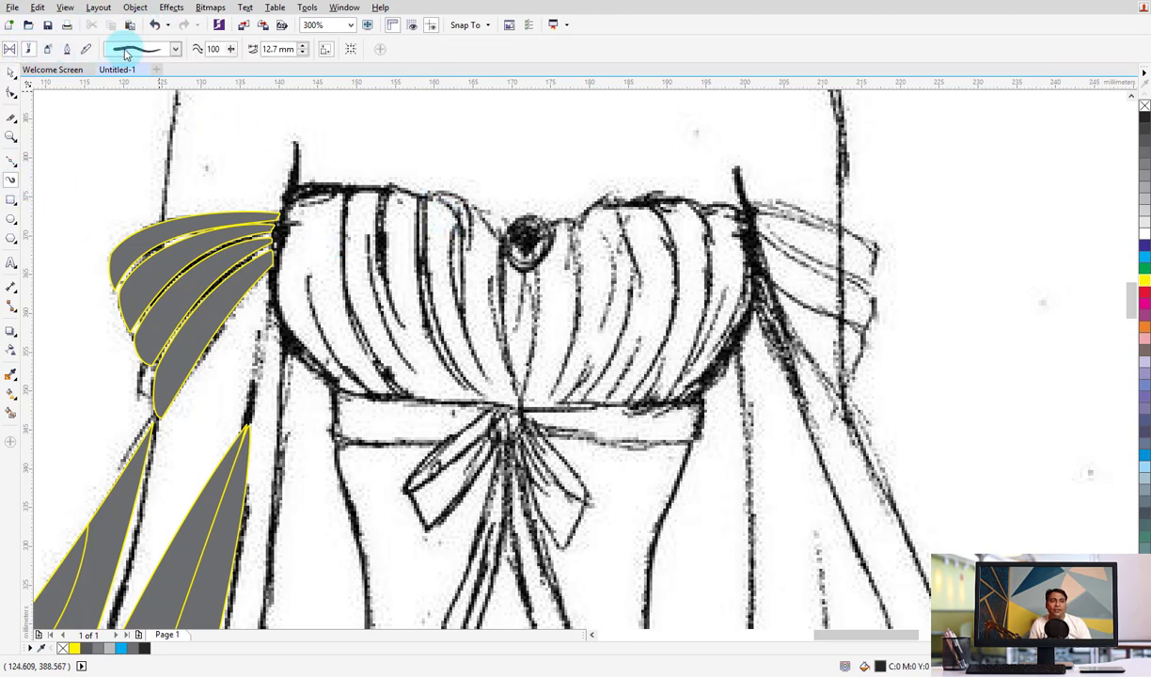
{"action": "left_click", "coordinate": [29, 49]}
Return to Preset mode and compare the preset stroke shapes, picking the first one
{"action": "left_click", "coordinate": [157, 49]}
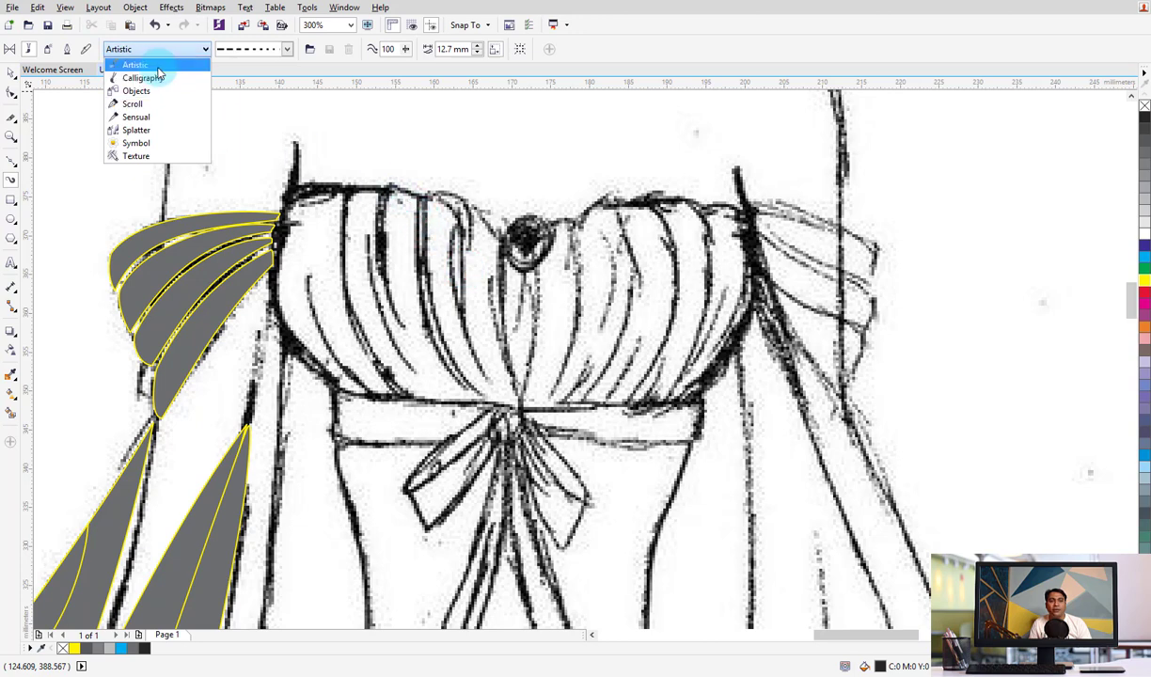
{"action": "left_click", "coordinate": [28, 52]}
{"action": "left_click", "coordinate": [10, 50]}
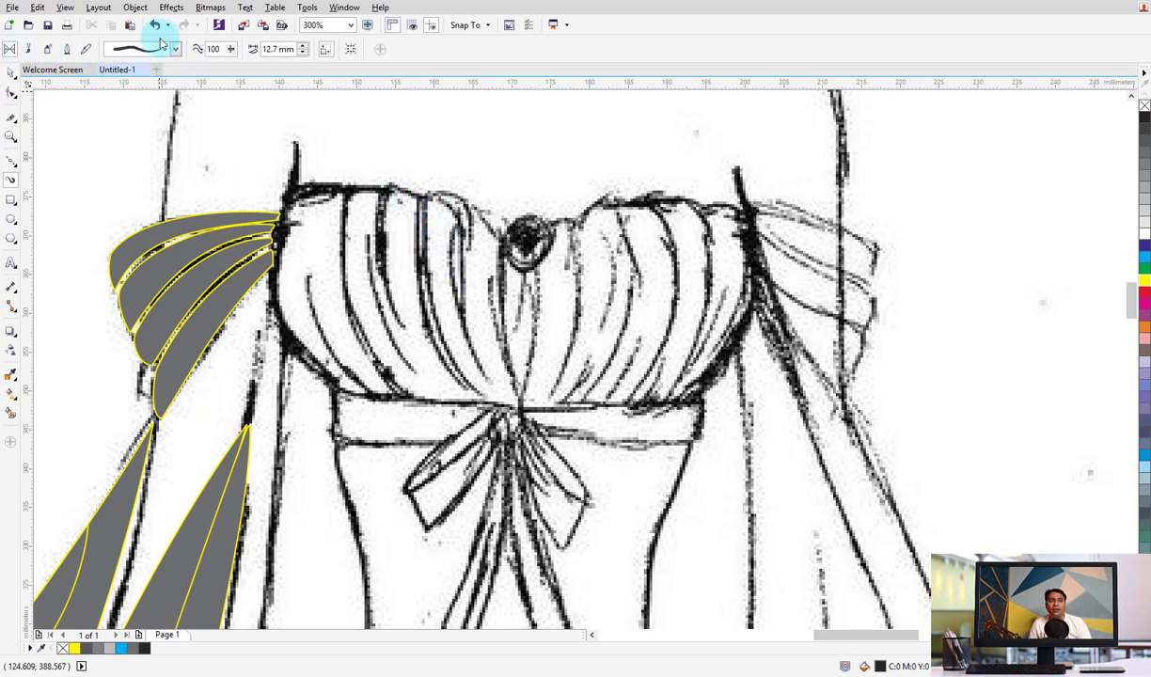
{"action": "left_click", "coordinate": [137, 49]}
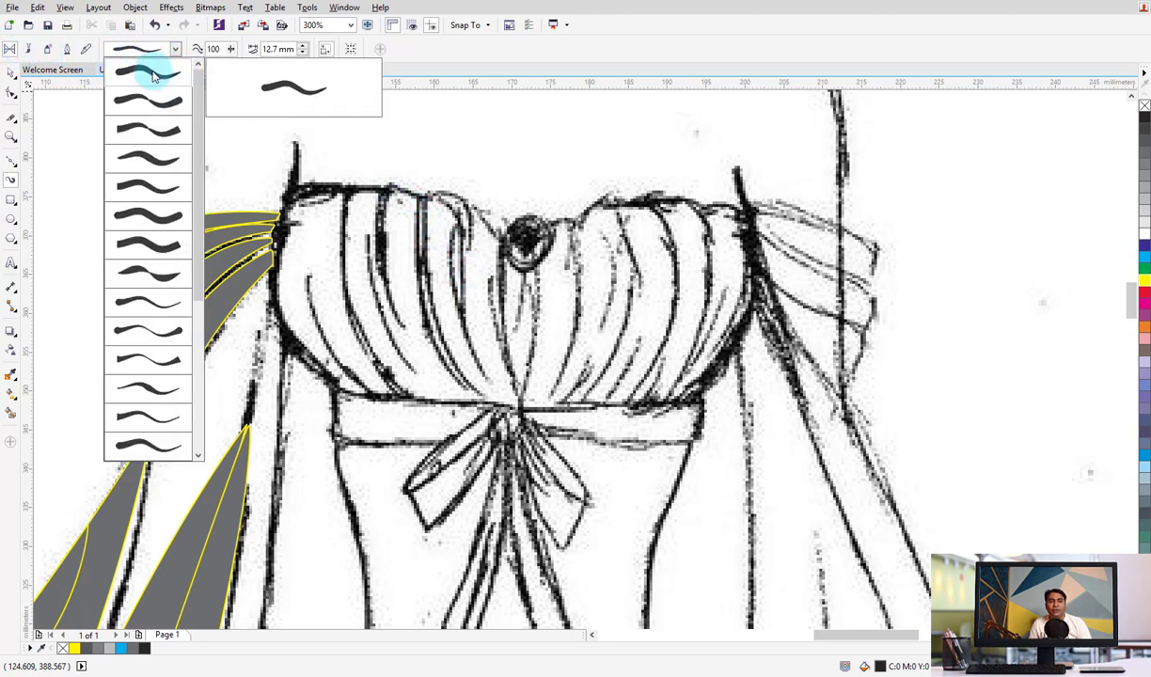
{"action": "left_click", "coordinate": [160, 76]}
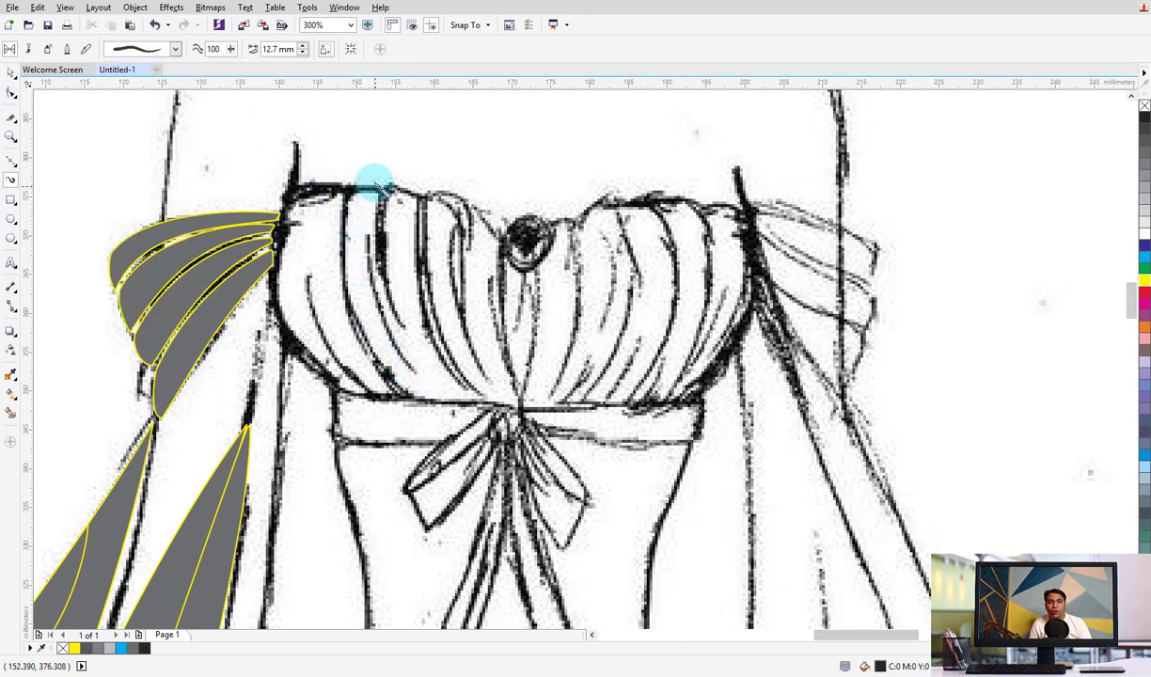
{"action": "left_click", "coordinate": [181, 54]}
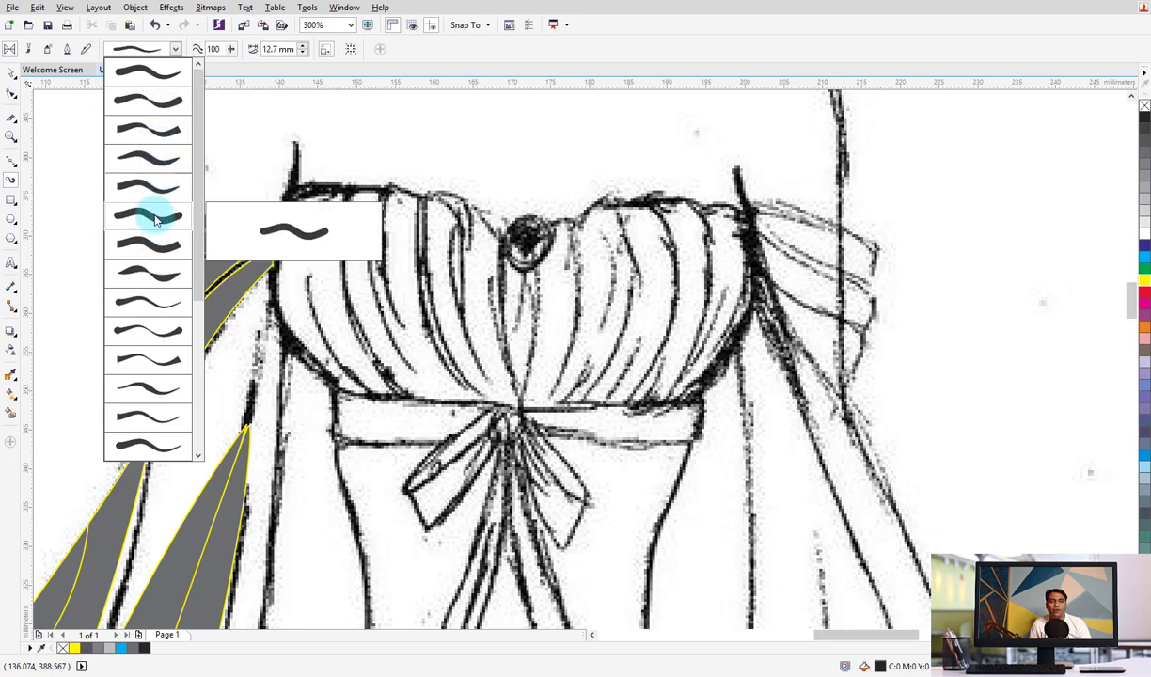
Paint a tapered preset stroke down the first left bodice pleat and adjust its width
{"action": "left_click", "coordinate": [155, 218]}
{"action": "left_click_drag", "start_coordinate": [374, 201], "coordinate": [372, 322]}
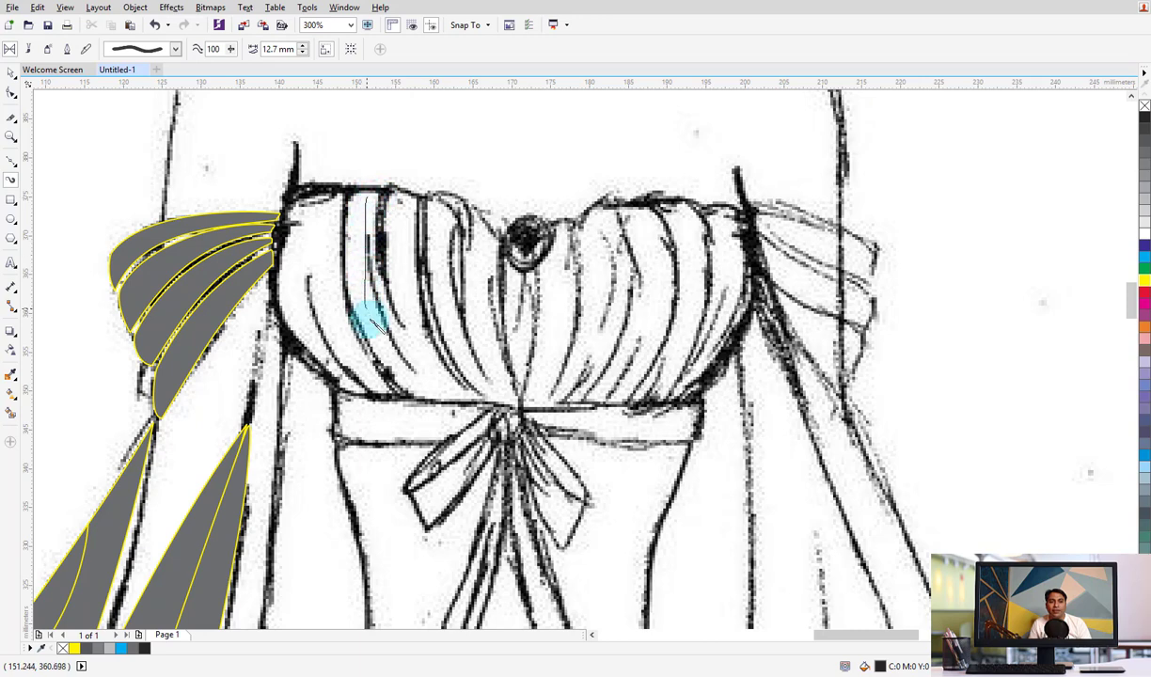
{"action": "left_click_drag", "start_coordinate": [411, 376], "coordinate": [441, 387]}
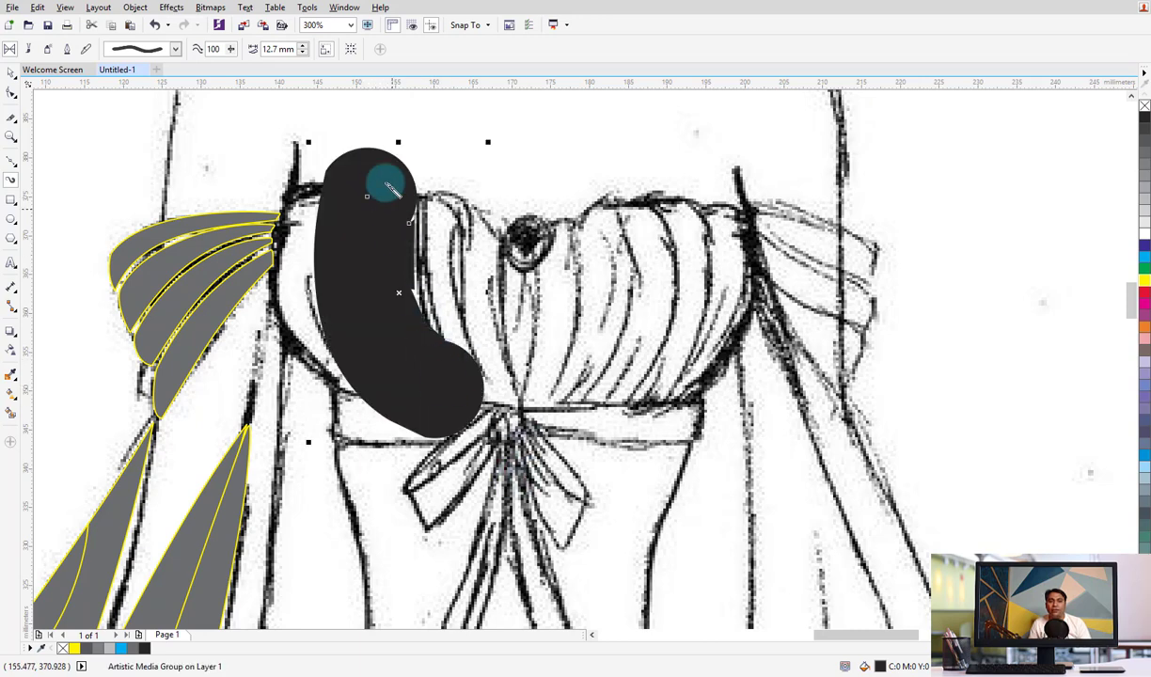
{"action": "left_click", "coordinate": [303, 45]}
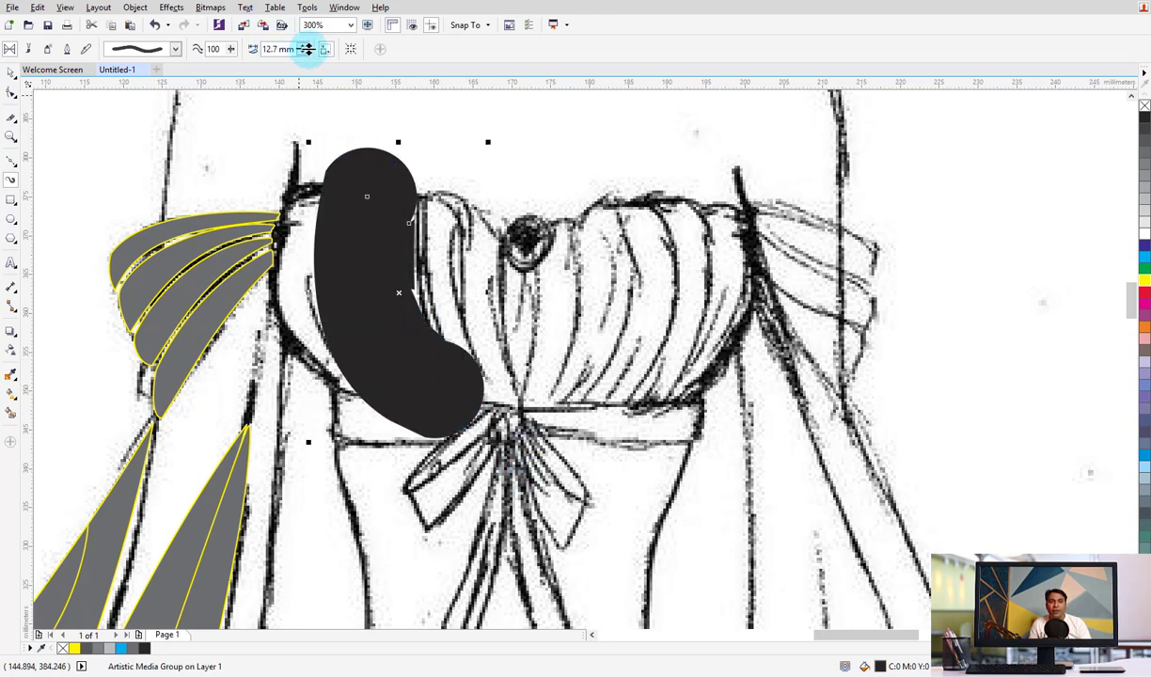
{"action": "left_click_drag", "start_coordinate": [308, 81], "coordinate": [304, 47]}
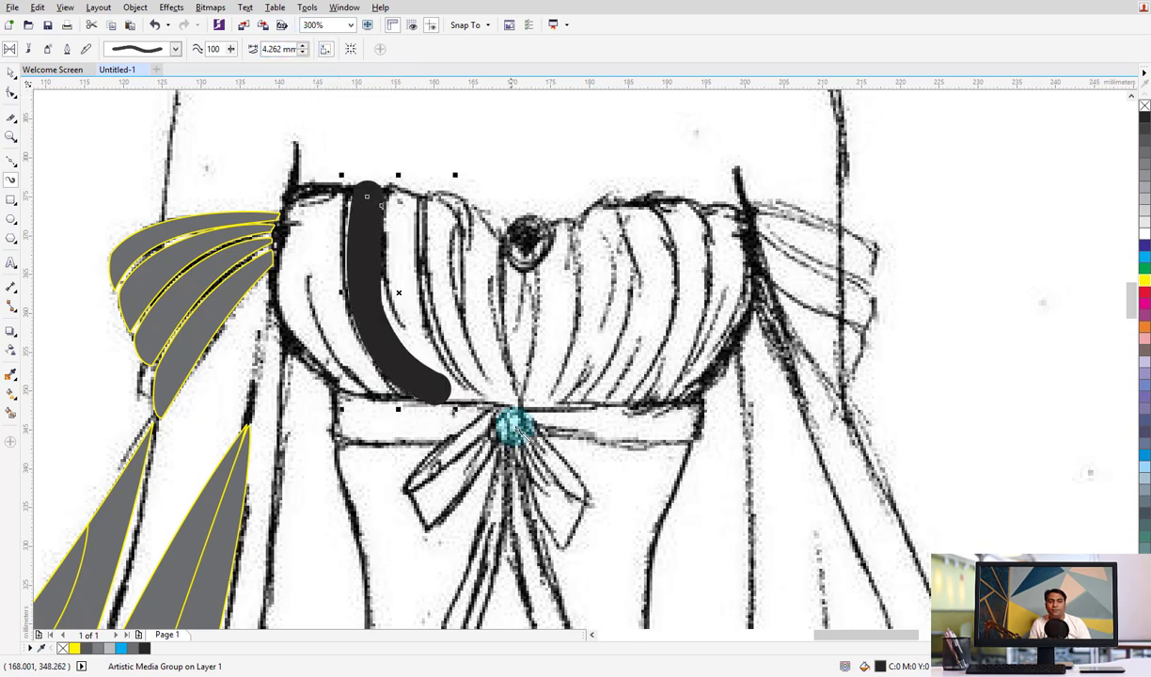
{"action": "left_click", "coordinate": [174, 50]}
{"action": "left_click", "coordinate": [159, 70]}
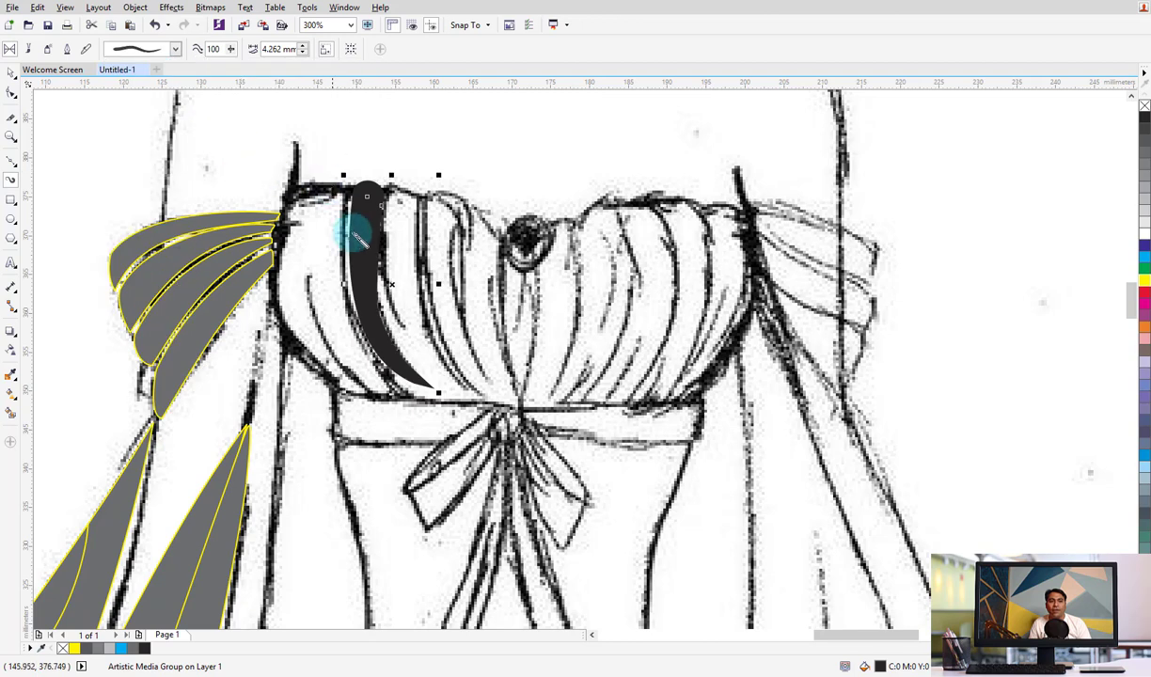
Paint two more tapered pleat strokes at 5.262 mm and select the leftmost for node editing
{"action": "left_click_drag", "start_coordinate": [318, 198], "coordinate": [415, 405]}
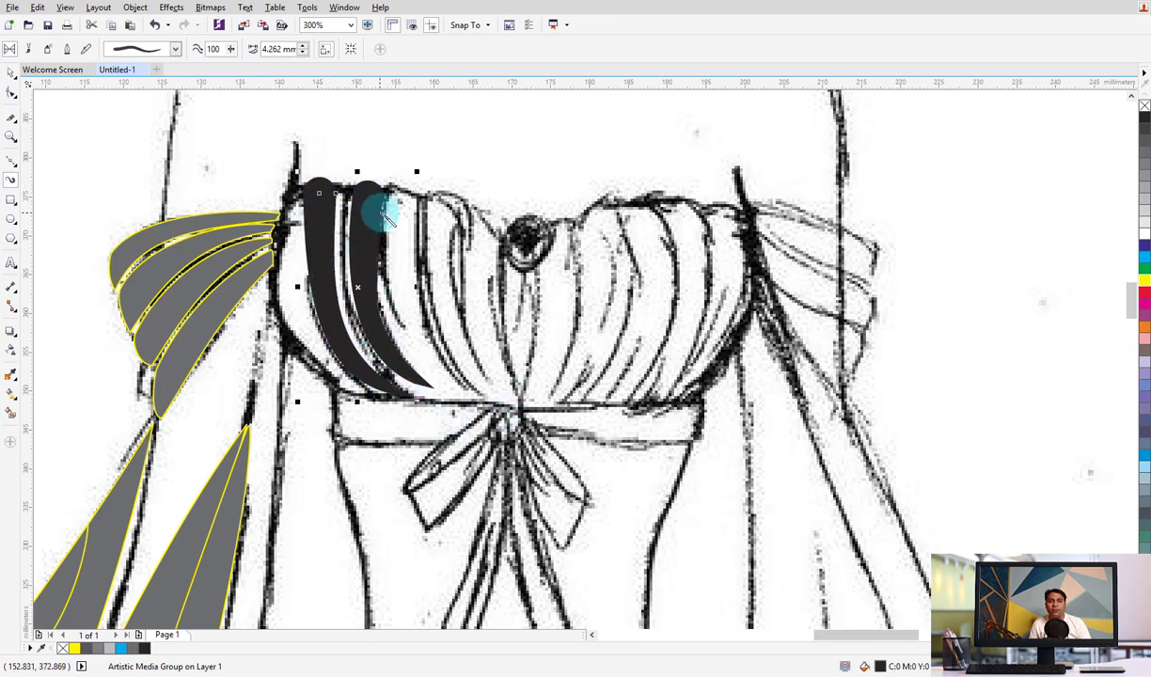
{"action": "key", "text": "ctrl+z"}
{"action": "left_click_drag", "start_coordinate": [336, 224], "coordinate": [423, 395]}
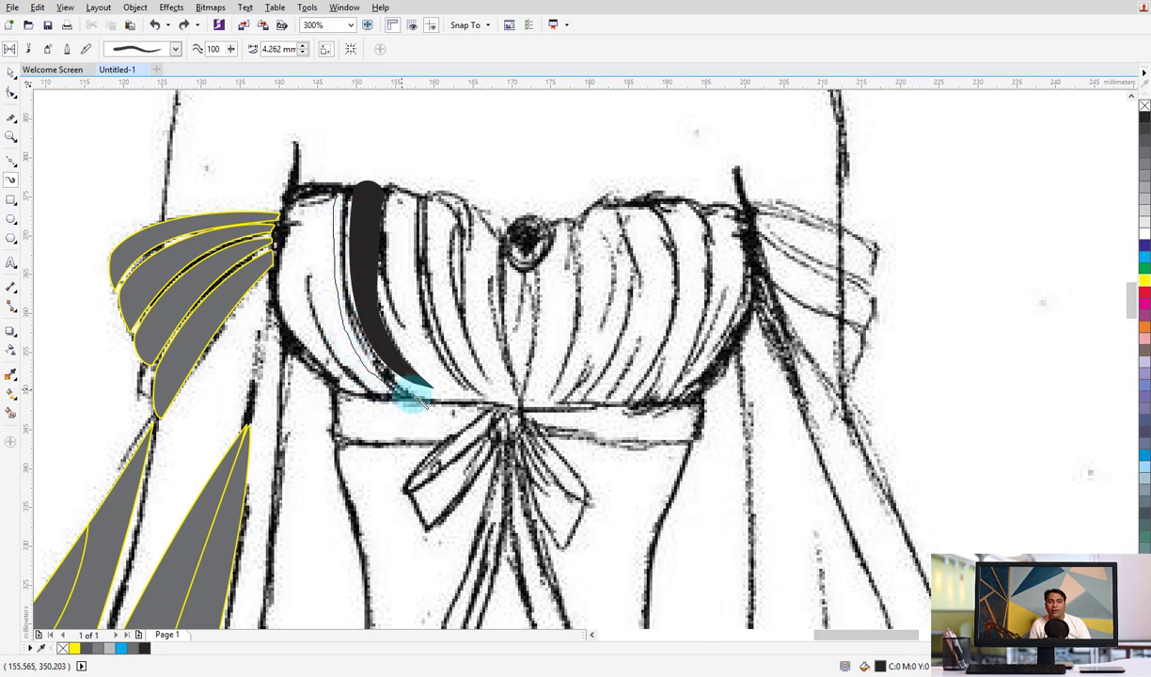
{"action": "left_click", "coordinate": [307, 50]}
{"action": "left_click_drag", "start_coordinate": [299, 200], "coordinate": [322, 365]}
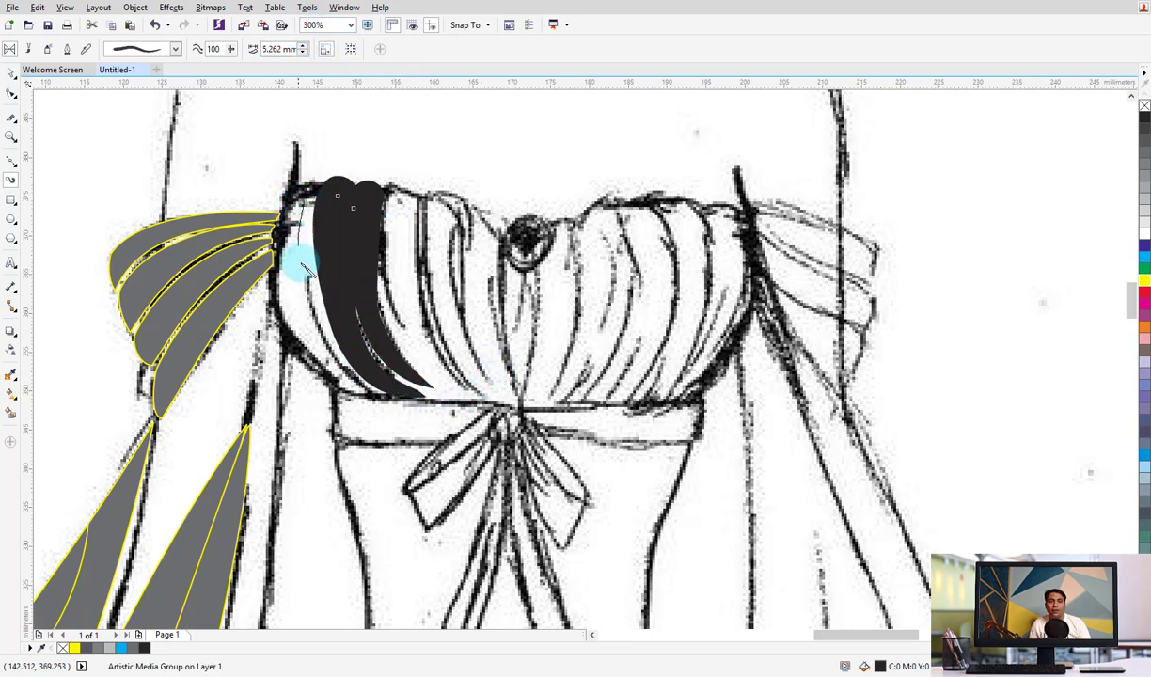
{"action": "left_click_drag", "start_coordinate": [386, 387], "coordinate": [388, 389]}
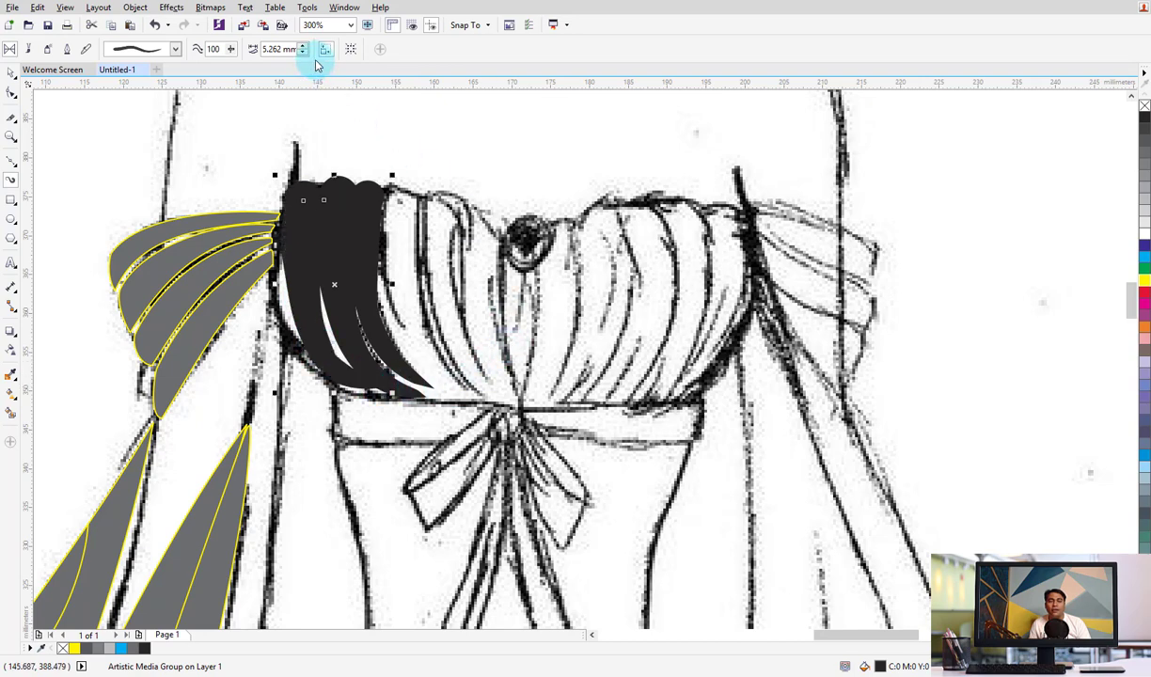
{"action": "left_click", "coordinate": [11, 91]}
{"action": "left_click", "coordinate": [302, 296]}
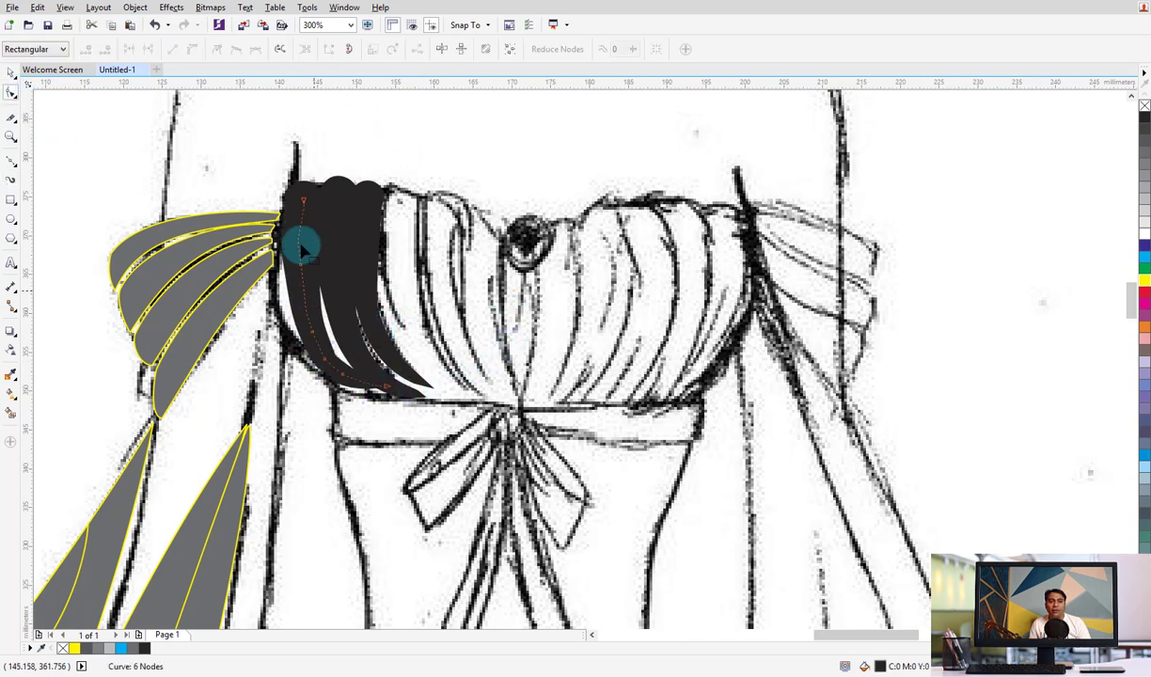
Move the left pleat stroke onto the bodice and delete three of its nodes
{"action": "left_click", "coordinate": [11, 72]}
{"action": "left_click_drag", "start_coordinate": [299, 227], "coordinate": [257, 158]}
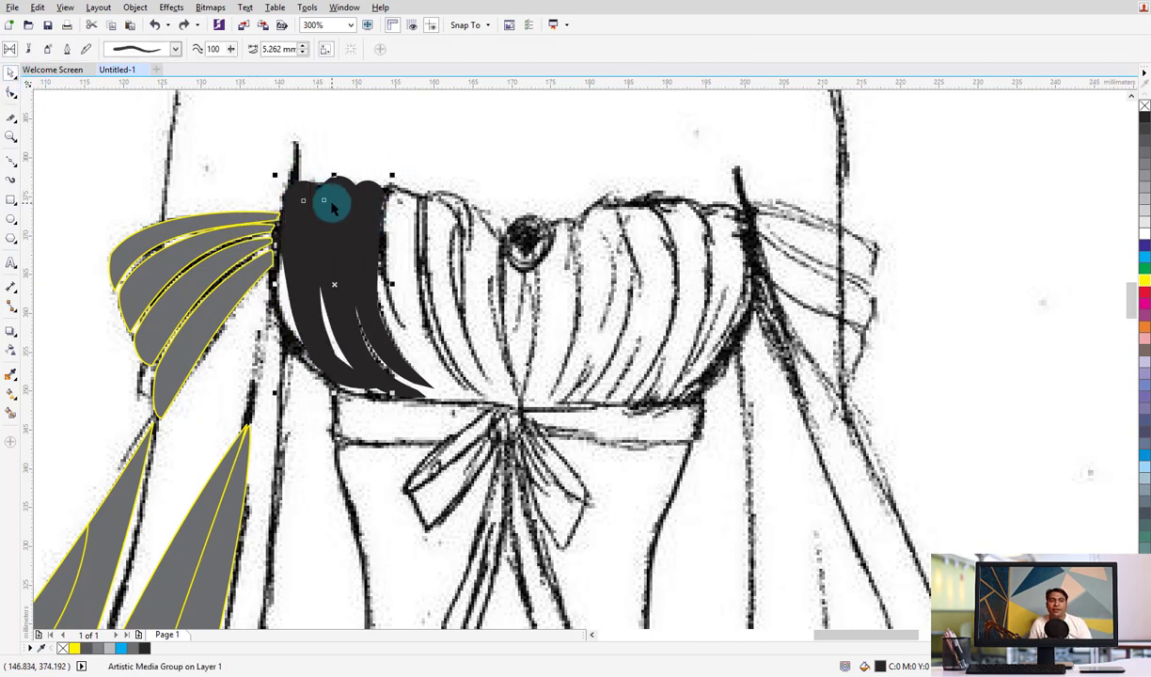
{"action": "left_click_drag", "start_coordinate": [280, 173], "coordinate": [292, 226]}
{"action": "left_click", "coordinate": [11, 92]}
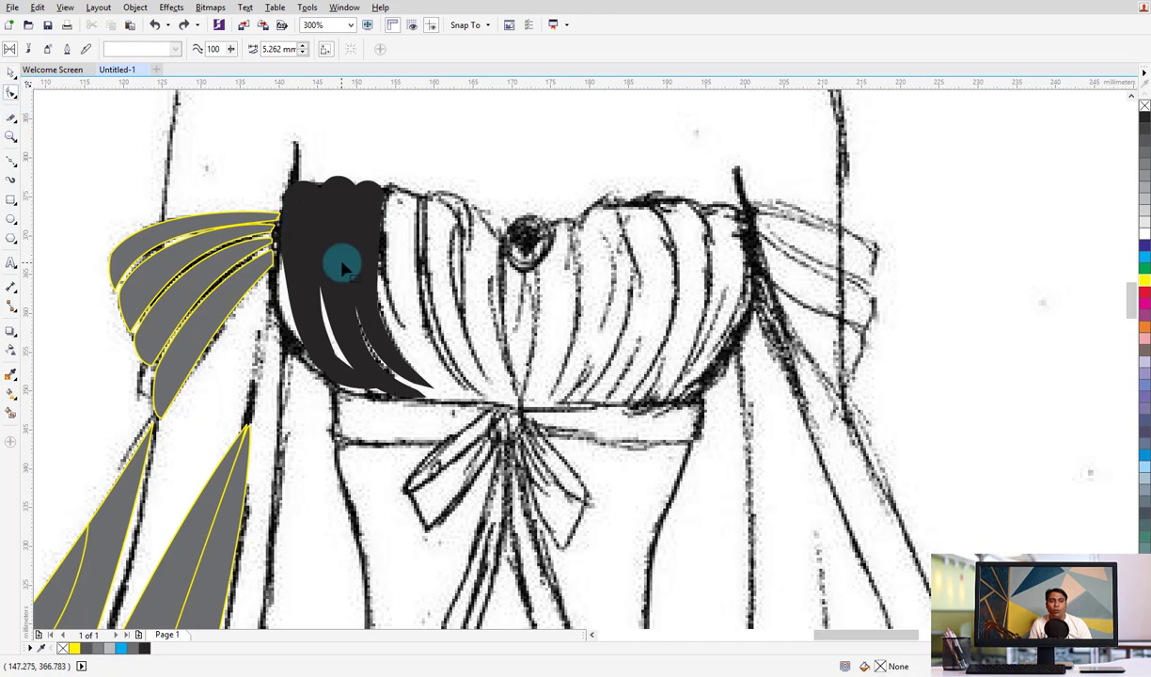
{"action": "left_click", "coordinate": [306, 269]}
{"action": "double_click", "coordinate": [301, 270]}
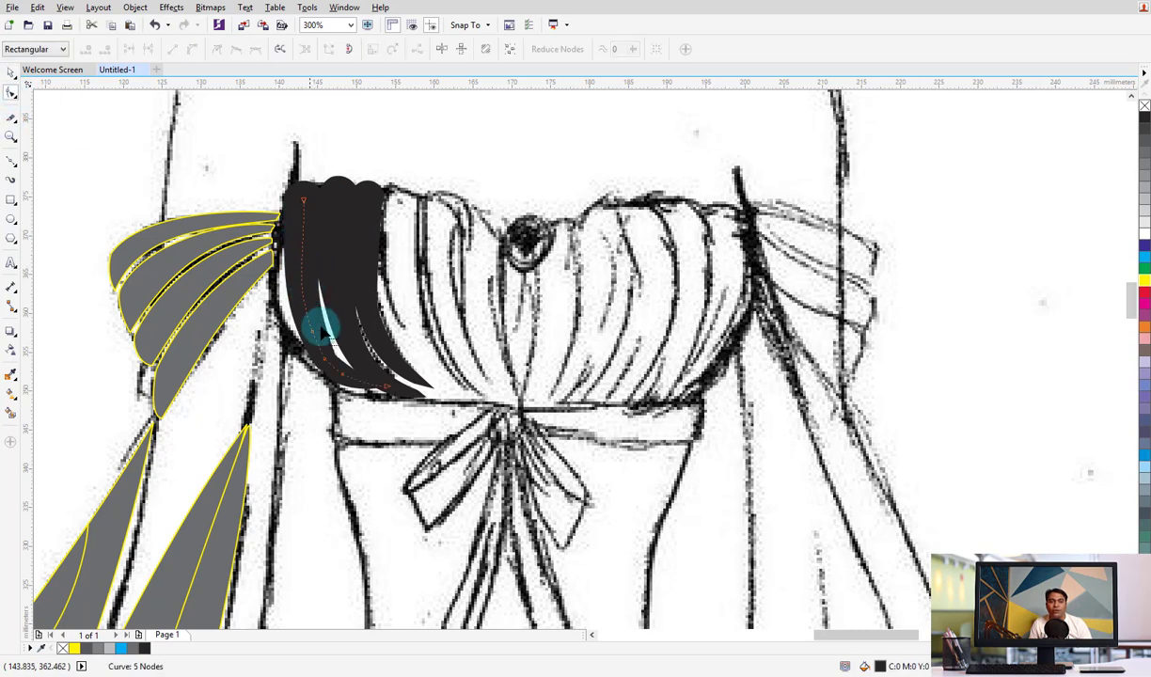
{"action": "double_click", "coordinate": [330, 342]}
{"action": "double_click", "coordinate": [329, 364]}
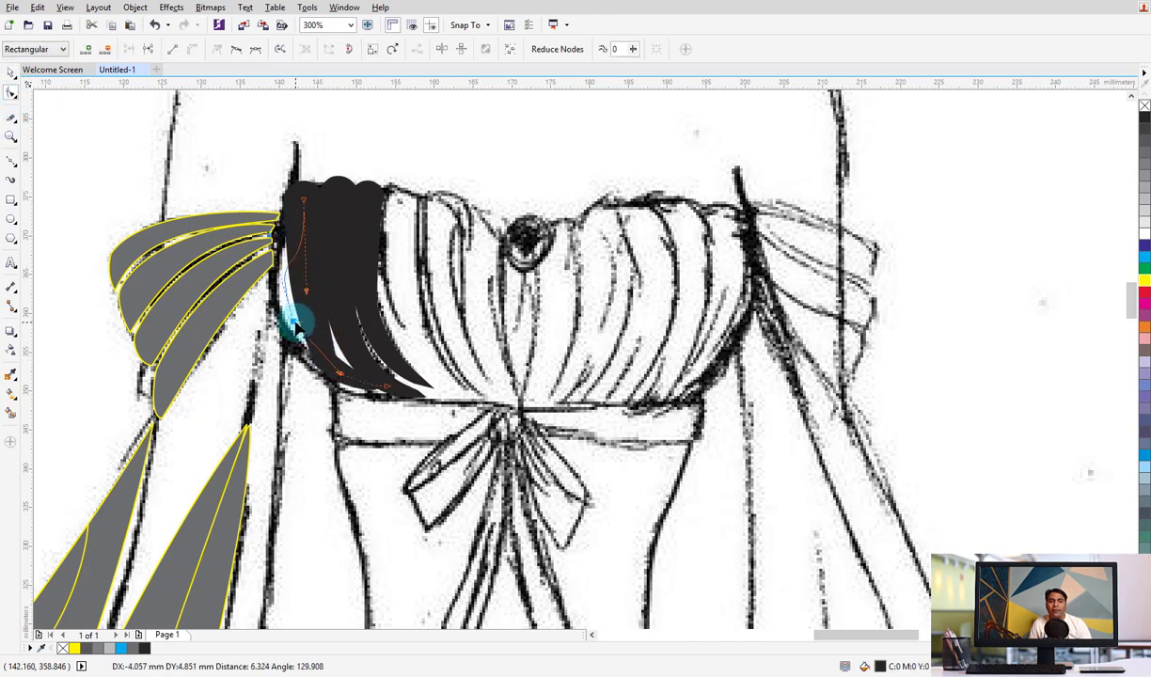
Reshape the stroke's curve and top, removing and adding nodes to fit the fold
{"action": "left_click_drag", "start_coordinate": [320, 348], "coordinate": [315, 333]}
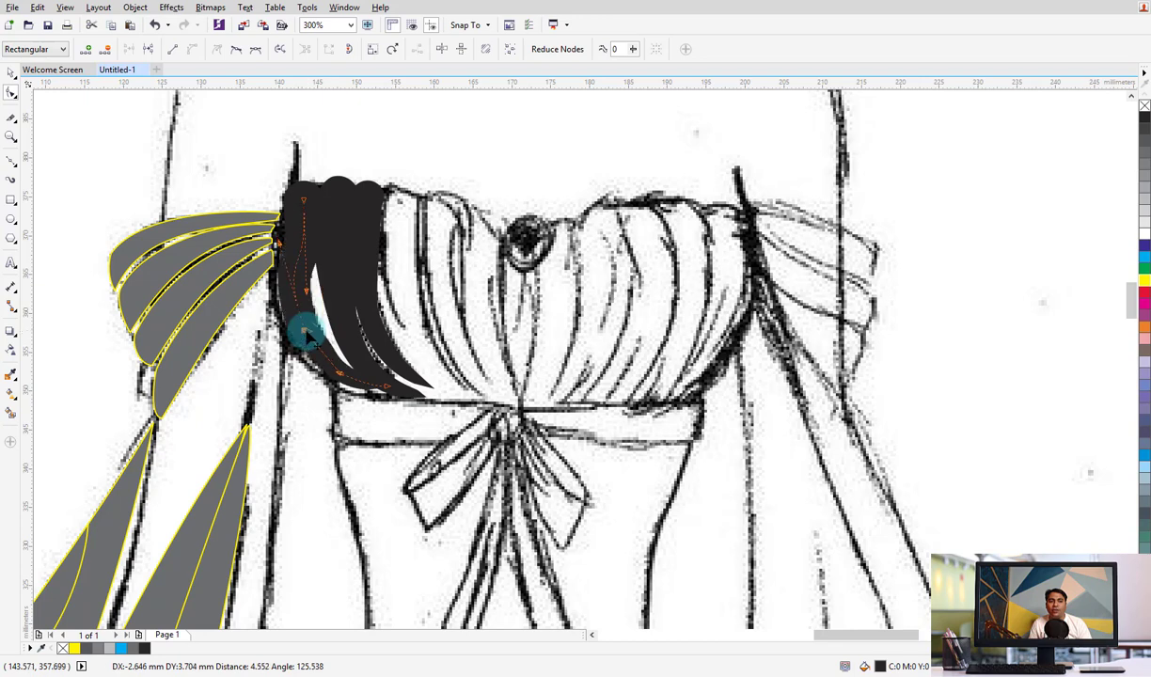
{"action": "left_click", "coordinate": [343, 376]}
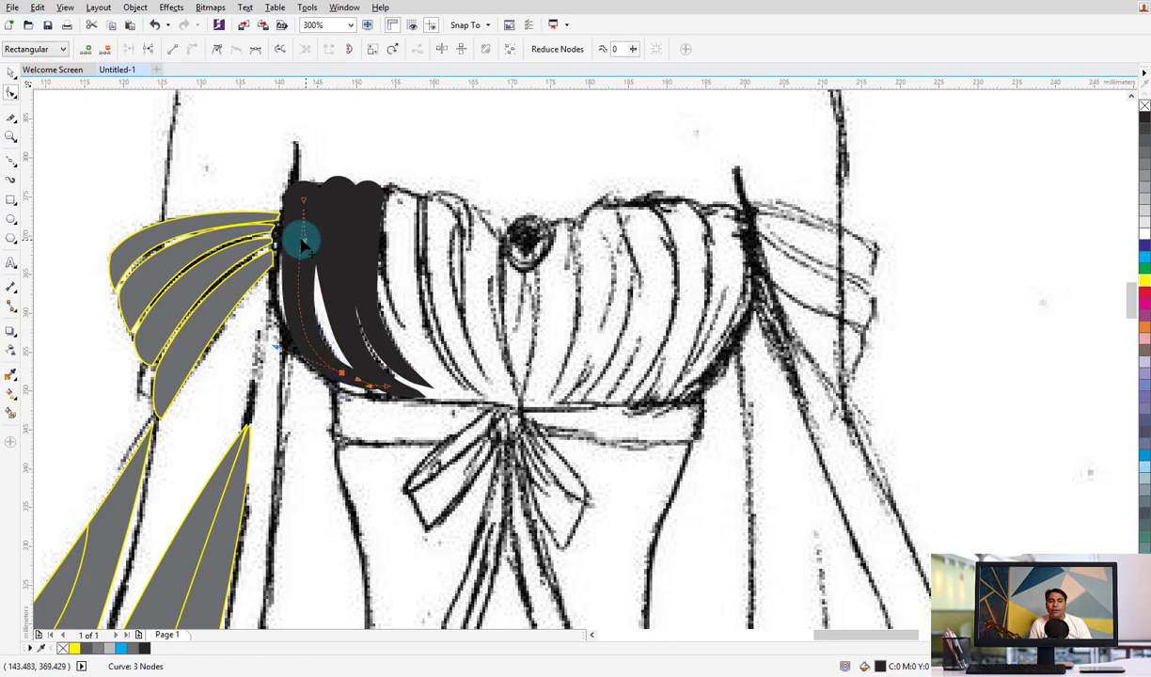
{"action": "left_click_drag", "start_coordinate": [302, 245], "coordinate": [415, 402]}
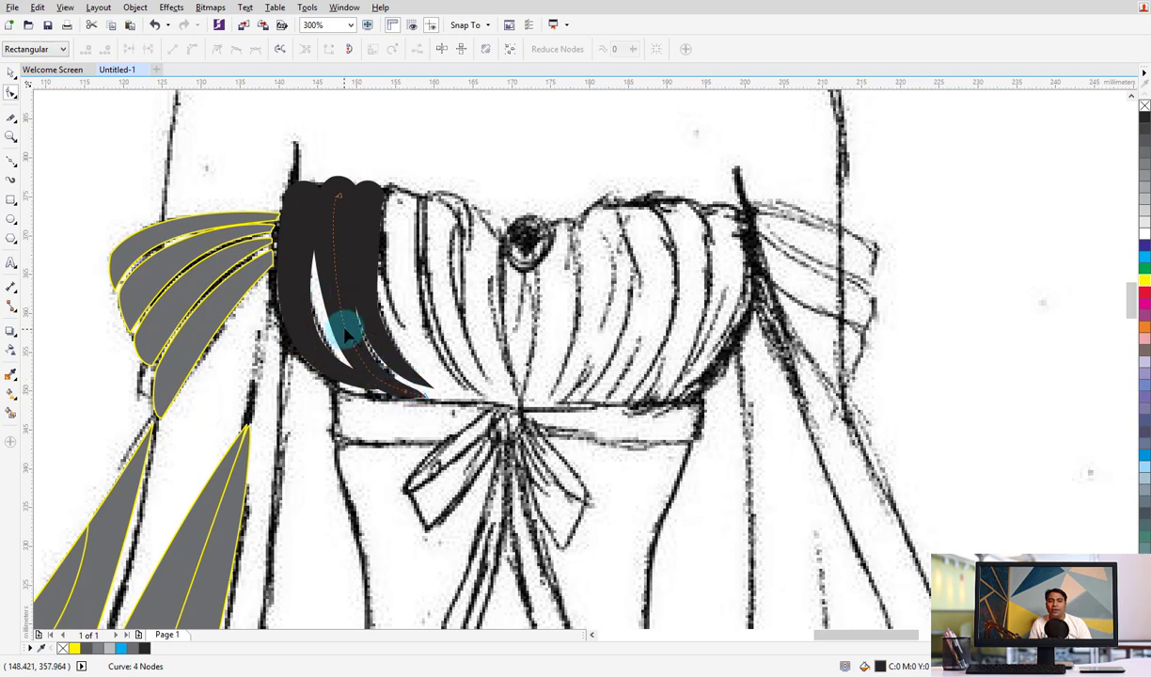
{"action": "left_click_drag", "start_coordinate": [347, 326], "coordinate": [341, 320]}
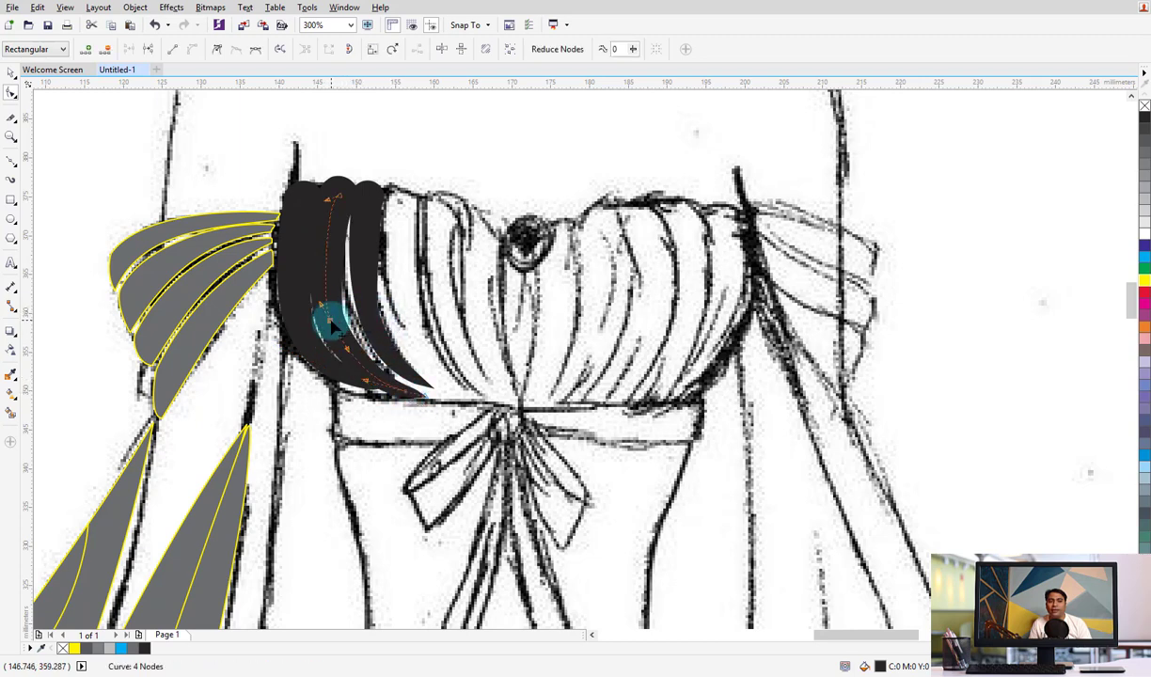
{"action": "double_click", "coordinate": [331, 324]}
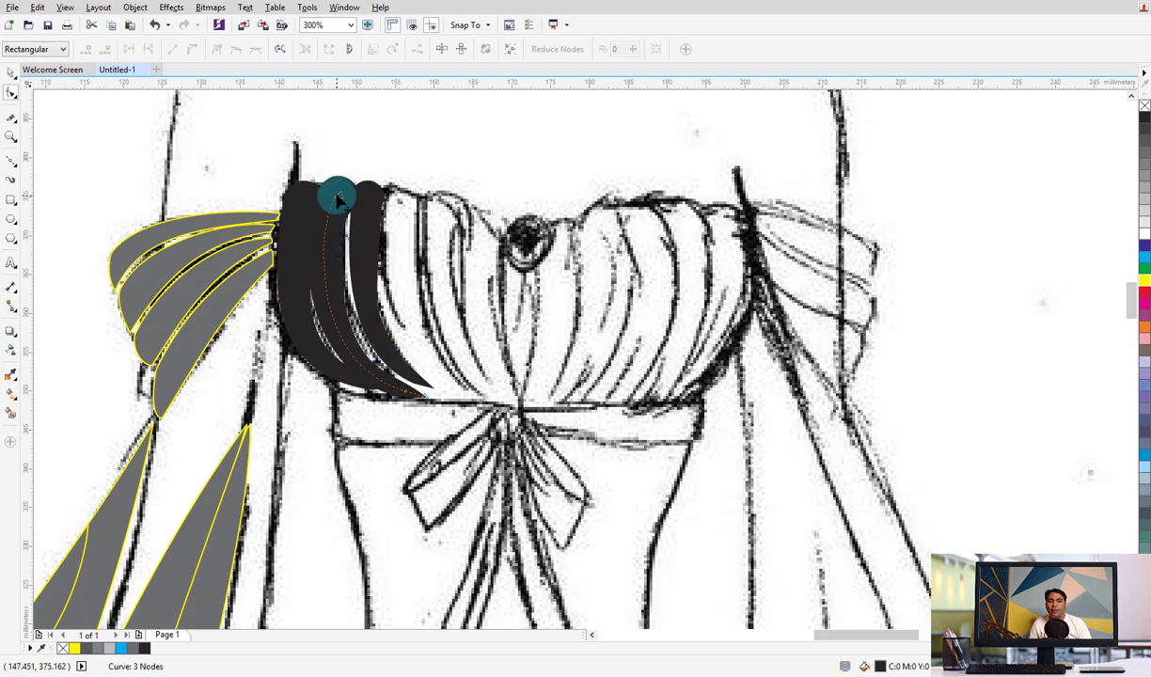
{"action": "mouse_move", "coordinate": [337, 199]}
{"action": "left_mouse_down"}
{"action": "mouse_move", "coordinate": [368, 190]}
{"action": "mouse_move", "coordinate": [367, 209]}
{"action": "left_mouse_up"}
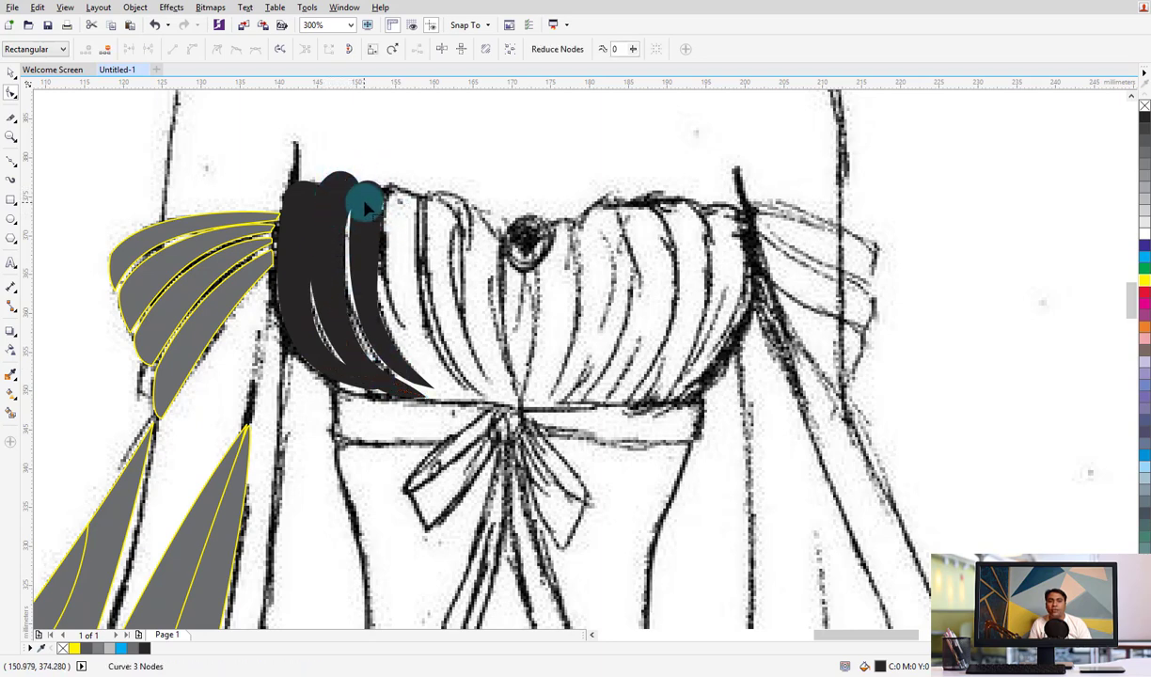
{"action": "double_click", "coordinate": [367, 200]}
{"action": "mouse_move", "coordinate": [367, 198]}
{"action": "left_mouse_down"}
{"action": "mouse_move", "coordinate": [375, 205]}
{"action": "mouse_move", "coordinate": [355, 210]}
{"action": "left_mouse_up"}
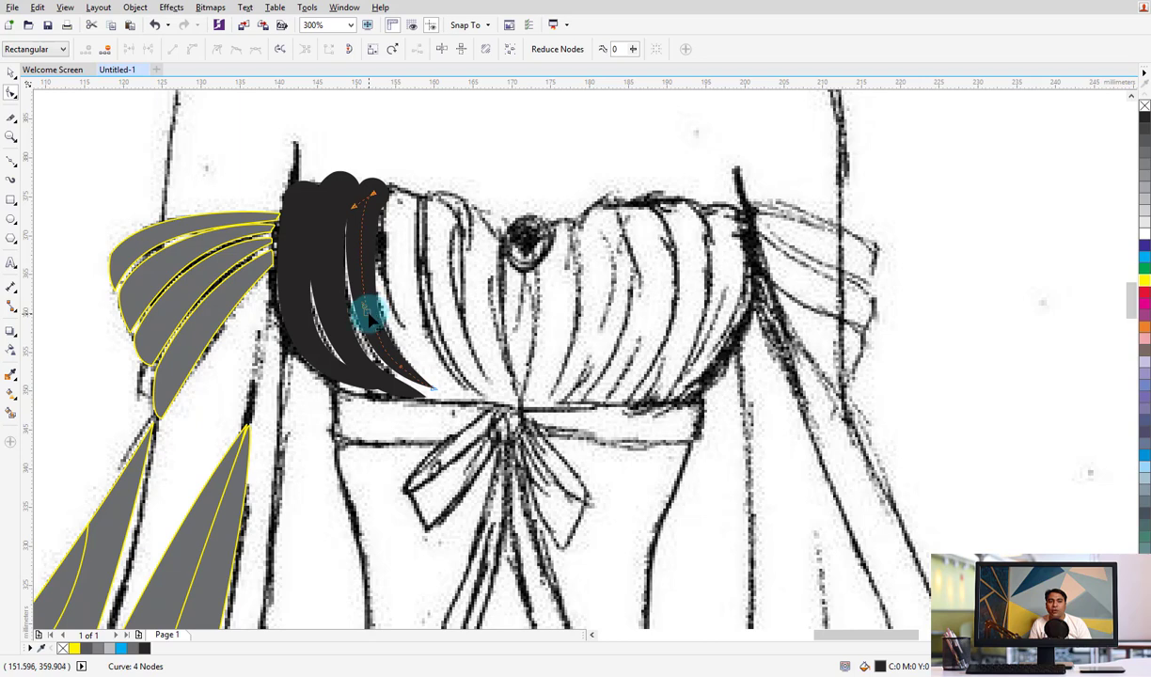
Pull the pleat's tip to the waist centre and its top node down to match the sketch
{"action": "mouse_move", "coordinate": [442, 396]}
{"action": "left_mouse_down"}
{"action": "mouse_move", "coordinate": [458, 409]}
{"action": "mouse_move", "coordinate": [399, 372]}
{"action": "left_mouse_up"}
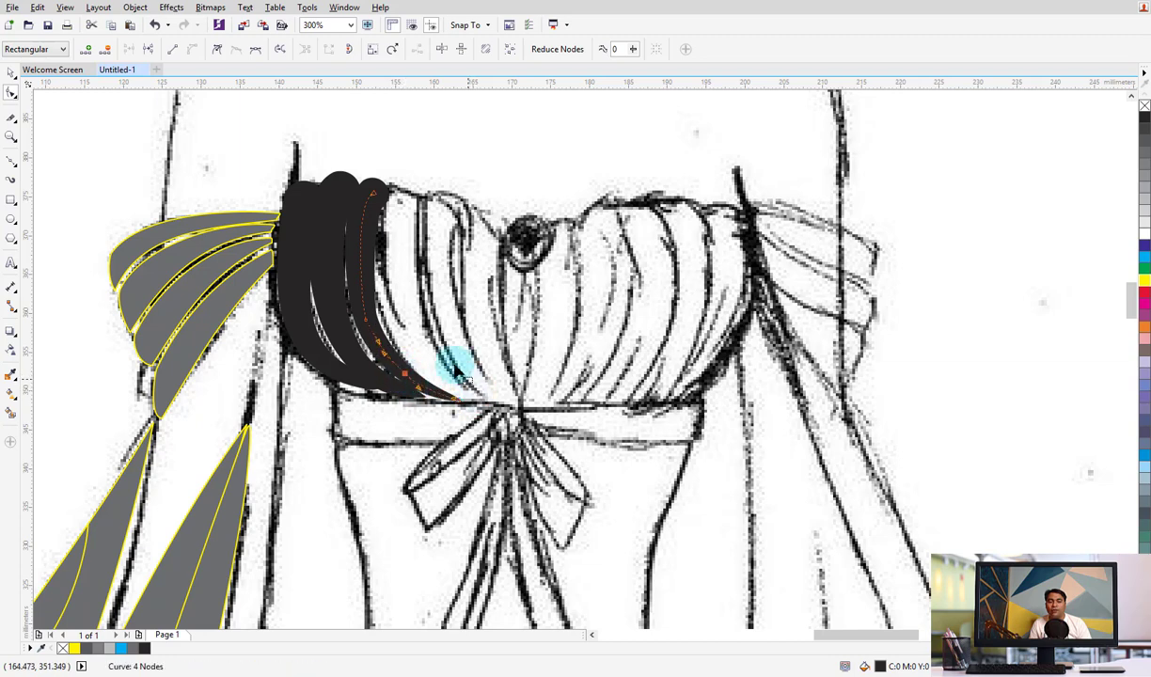
{"action": "double_click", "coordinate": [365, 325]}
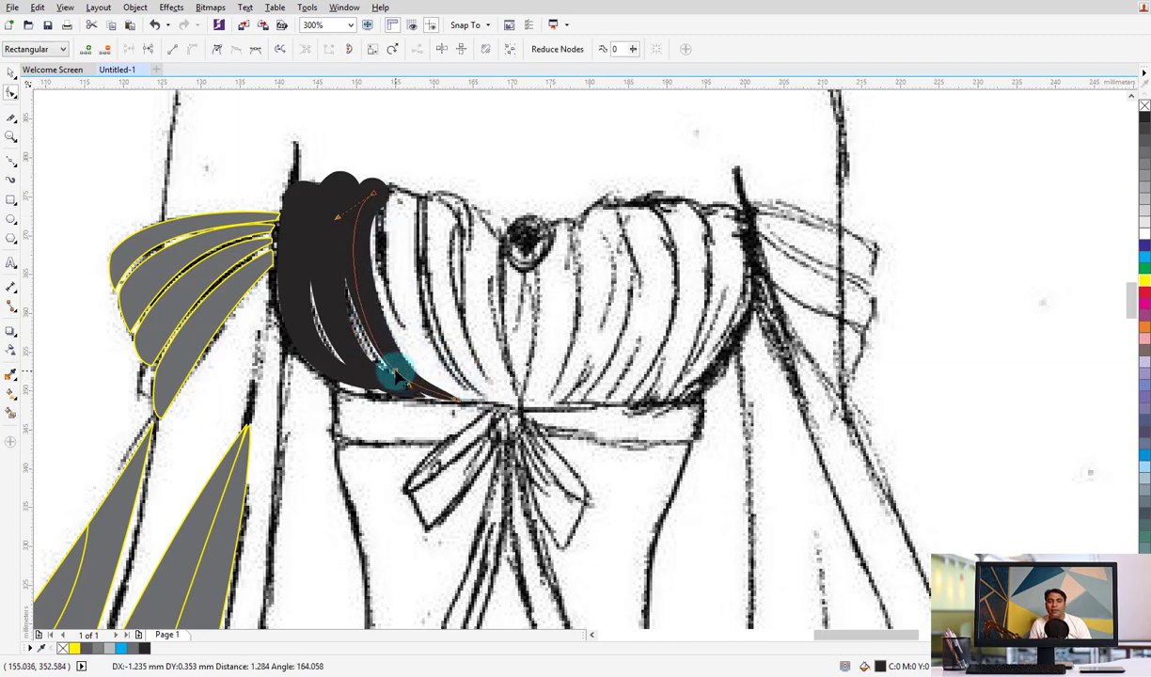
{"action": "left_click_drag", "start_coordinate": [404, 378], "coordinate": [397, 380]}
{"action": "left_click", "coordinate": [344, 219]}
{"action": "left_click_drag", "start_coordinate": [345, 218], "coordinate": [342, 237]}
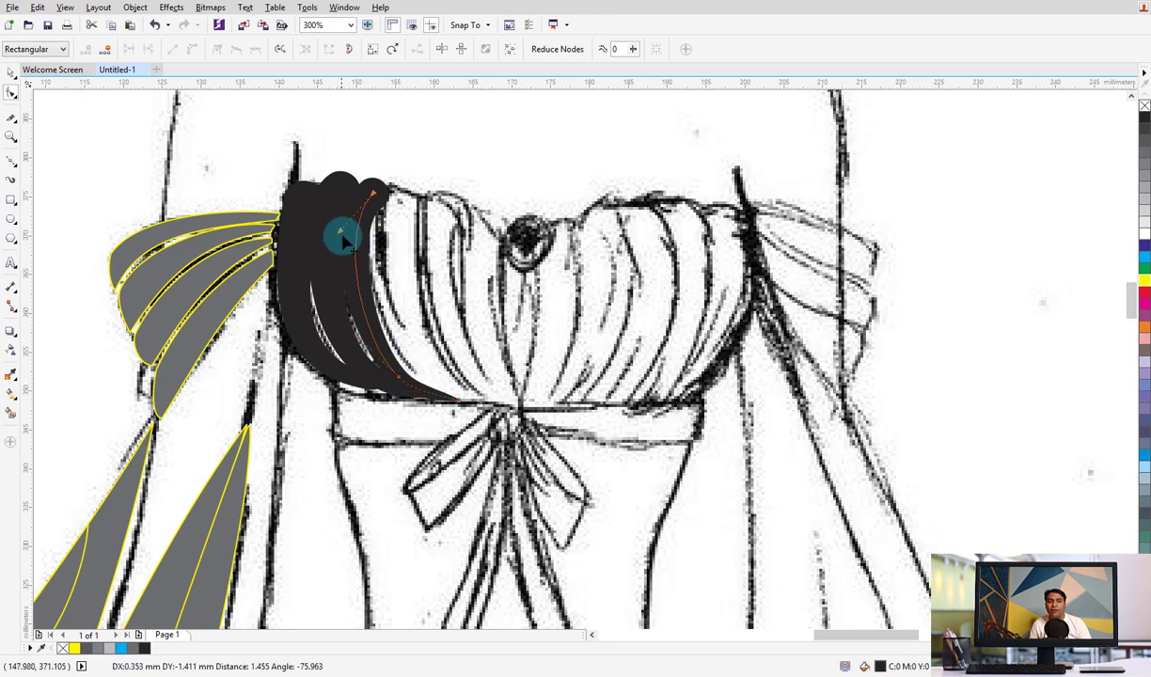
{"action": "left_click", "coordinate": [9, 72]}
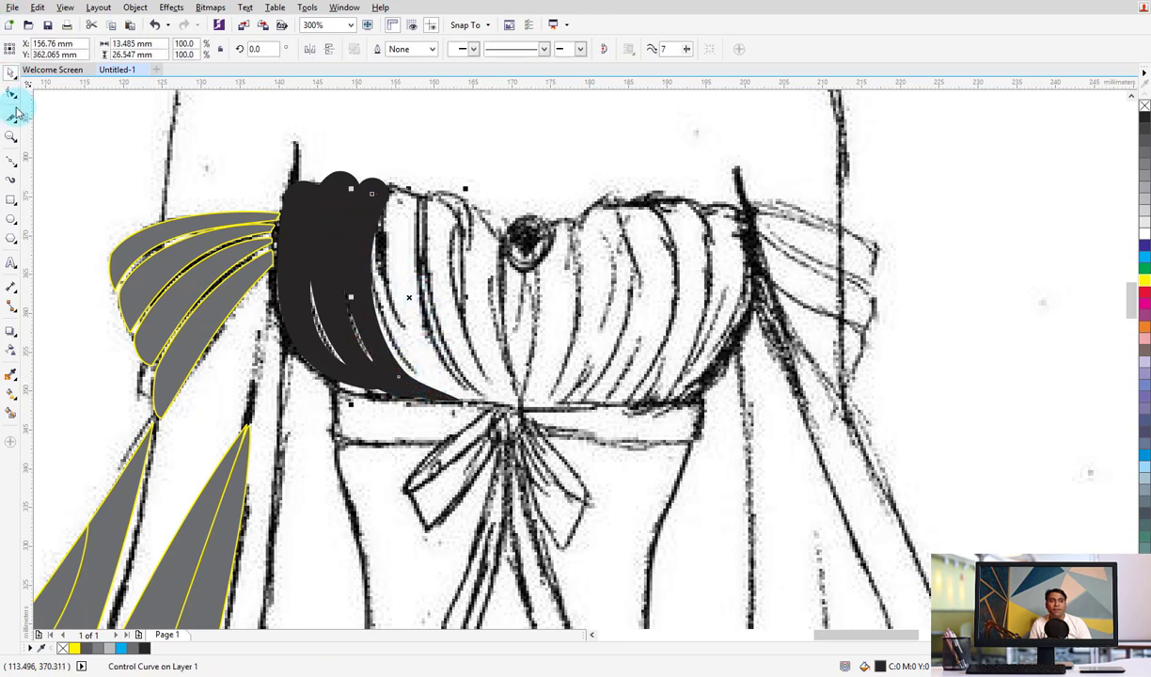
{"action": "left_click", "coordinate": [12, 160]}
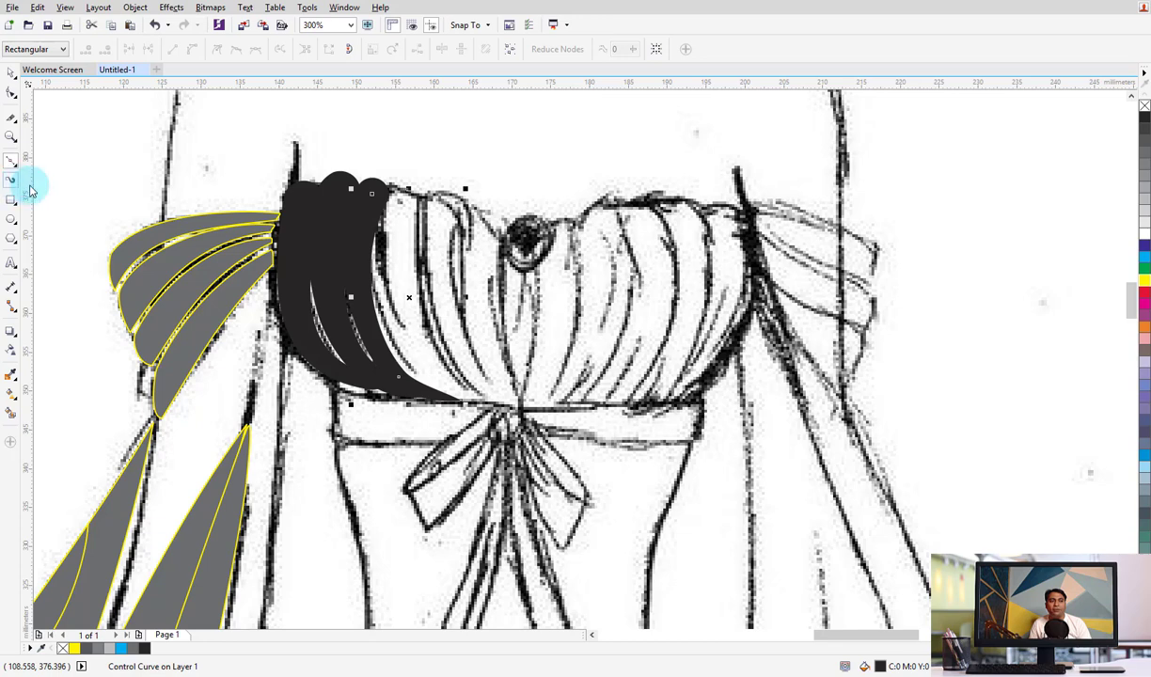
Paint a new brush-stroke pleat from the bodice top down to the waist
{"action": "left_click", "coordinate": [11, 179]}
{"action": "left_click_drag", "start_coordinate": [404, 195], "coordinate": [406, 334]}
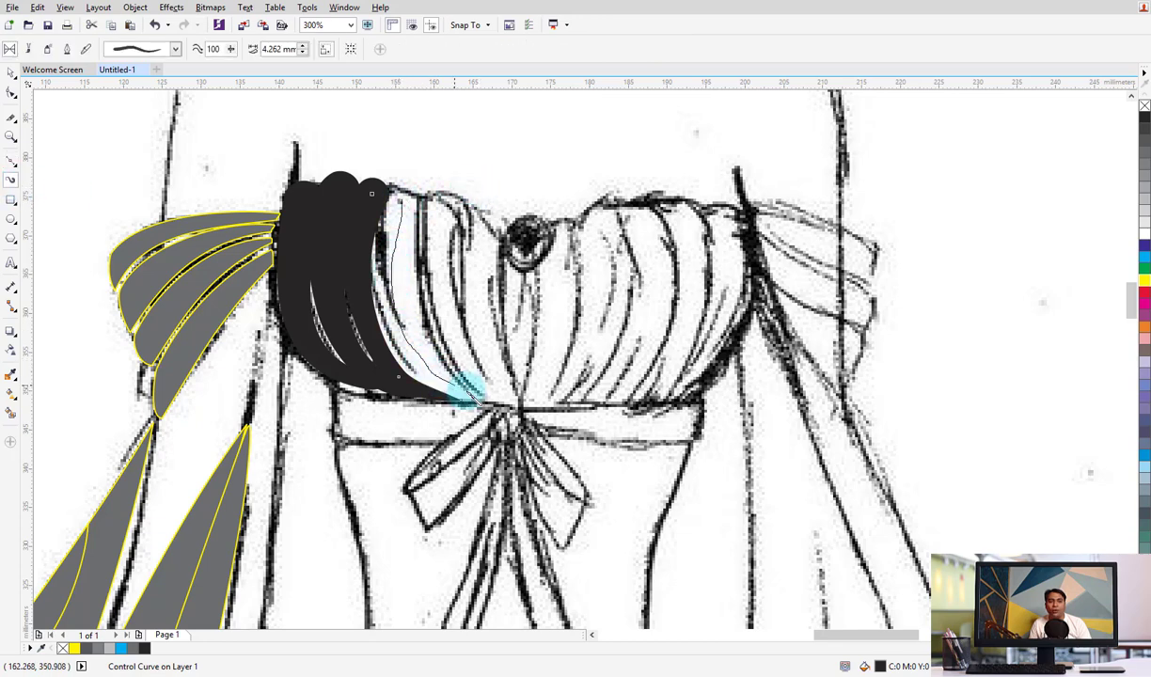
{"action": "left_click_drag", "start_coordinate": [465, 390], "coordinate": [466, 390]}
{"action": "key", "text": "ctrl+z"}
{"action": "mouse_move", "coordinate": [398, 192]}
{"action": "left_mouse_down"}
{"action": "mouse_move", "coordinate": [465, 390]}
{"action": "mouse_move", "coordinate": [488, 396]}
{"action": "left_mouse_up"}
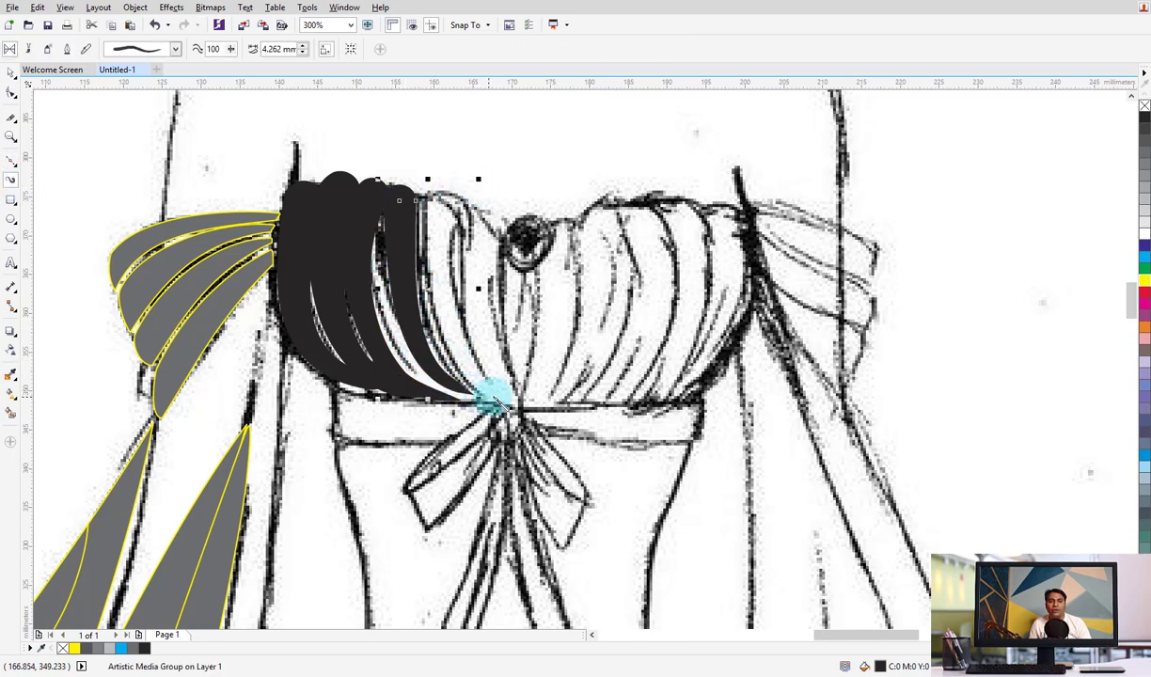
Reshape the new pleat's nodes so it bends along the fold toward the waist
{"action": "left_click", "coordinate": [12, 91]}
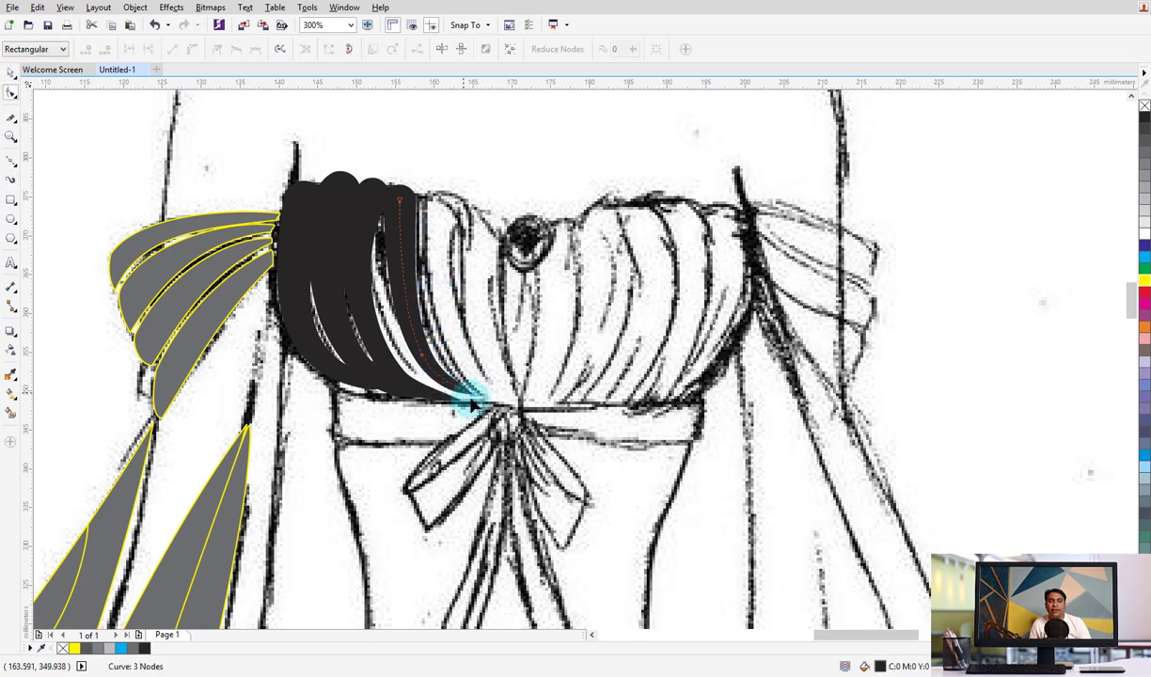
{"action": "mouse_move", "coordinate": [501, 397]}
{"action": "left_mouse_down"}
{"action": "mouse_move", "coordinate": [420, 367]}
{"action": "mouse_move", "coordinate": [393, 318]}
{"action": "left_mouse_up"}
{"action": "left_click", "coordinate": [403, 318]}
{"action": "left_click_drag", "start_coordinate": [401, 250], "coordinate": [389, 252]}
{"action": "left_click", "coordinate": [400, 201]}
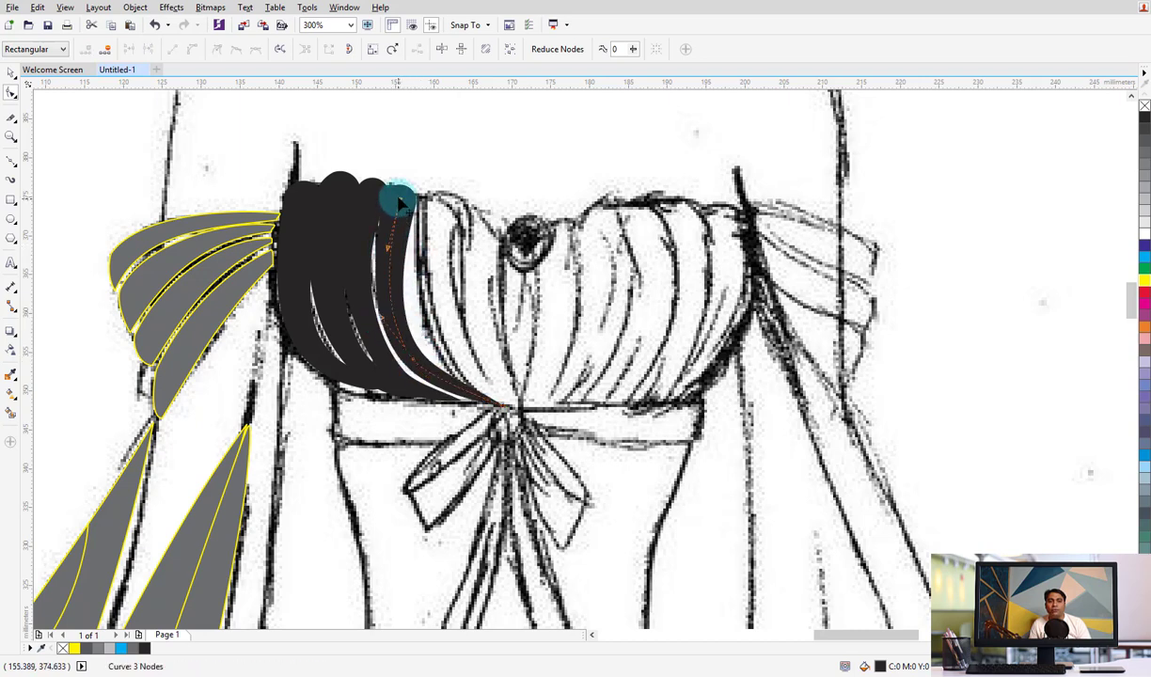
{"action": "left_click_drag", "start_coordinate": [399, 201], "coordinate": [406, 197]}
{"action": "left_click", "coordinate": [410, 349]}
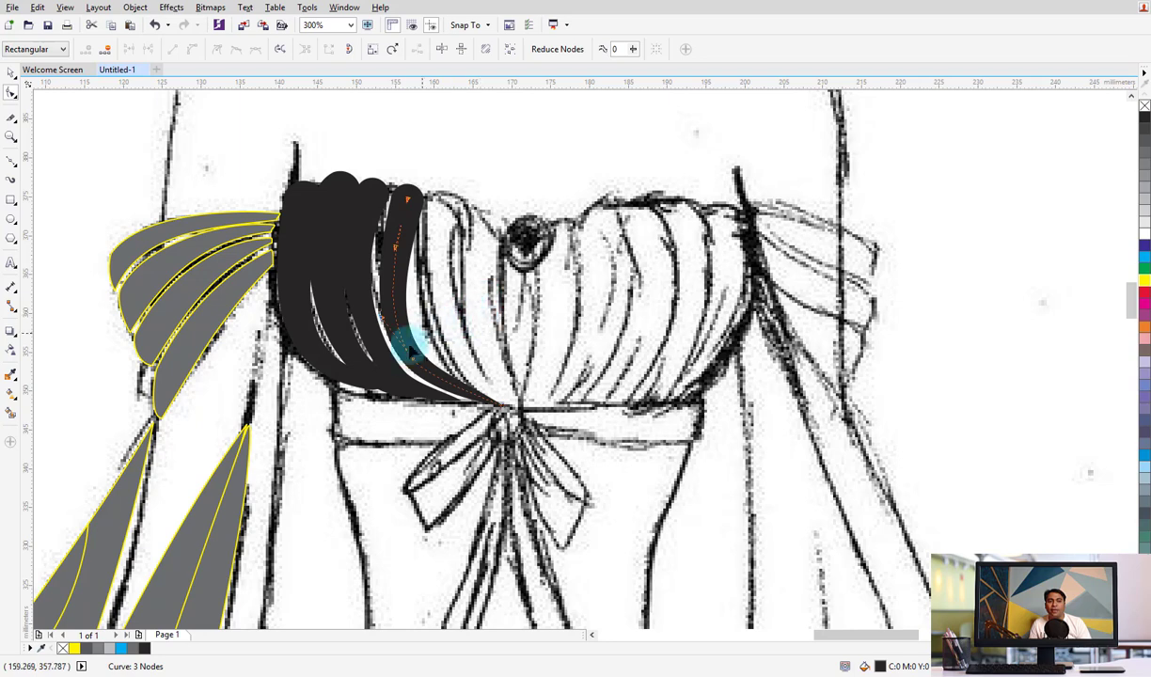
{"action": "left_click_drag", "start_coordinate": [415, 370], "coordinate": [450, 373]}
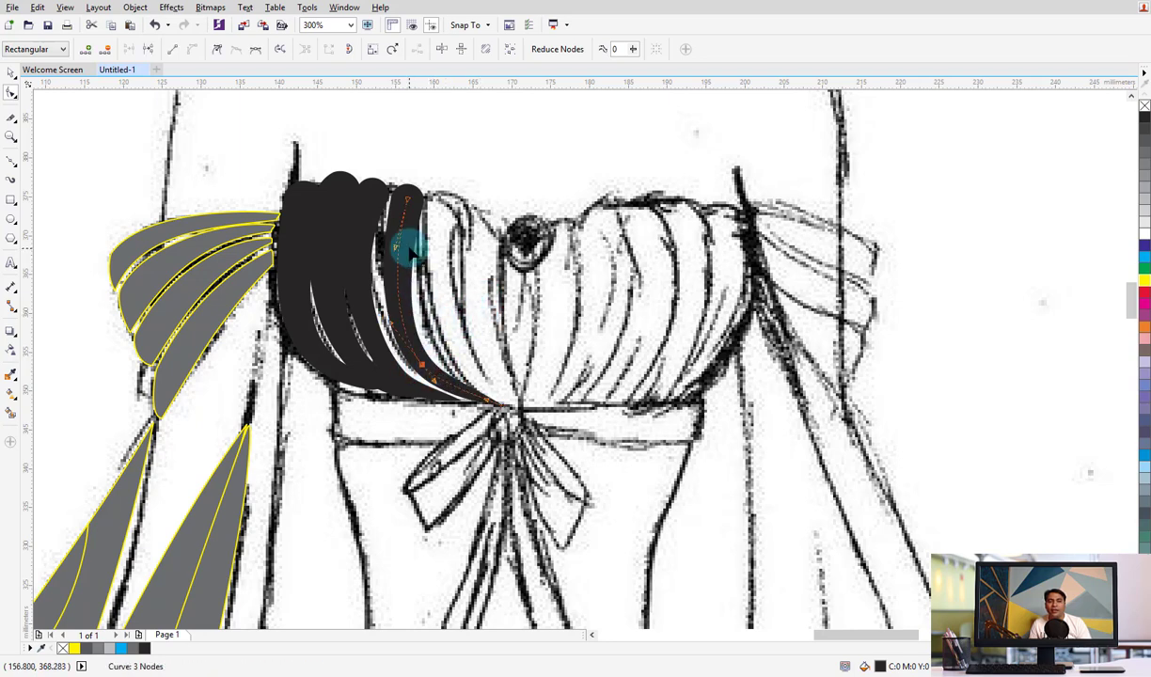
Widen the new pleat brush stroke to 5.762 mm
{"action": "left_click", "coordinate": [11, 72]}
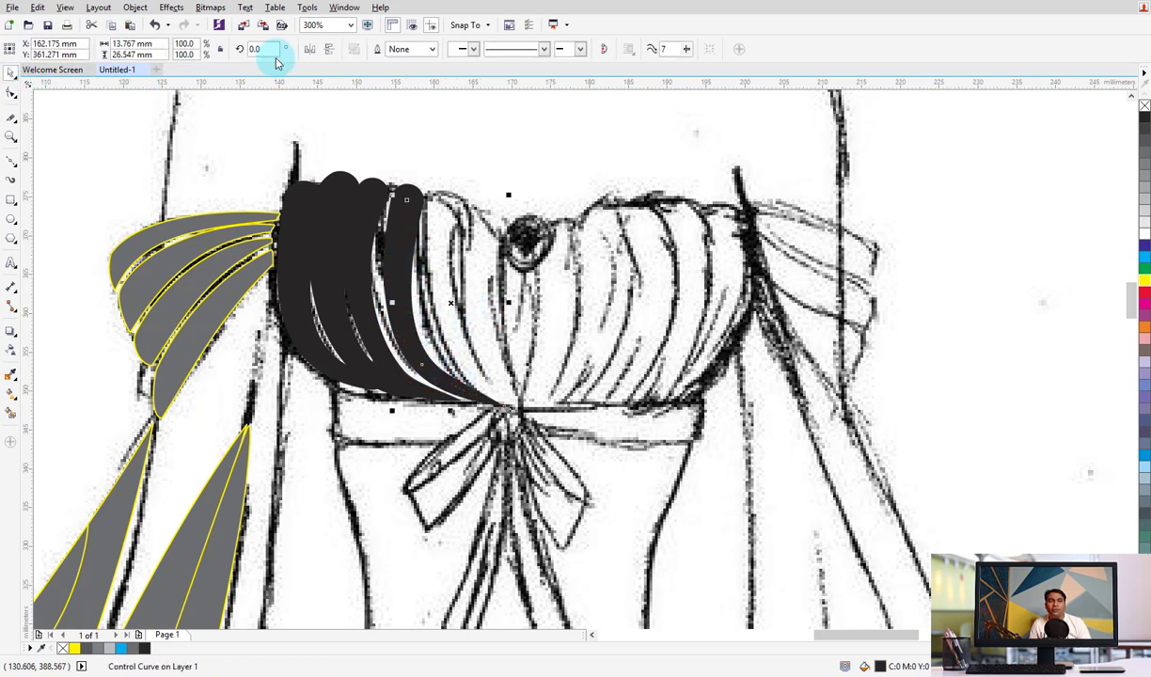
{"action": "left_click", "coordinate": [403, 205]}
{"action": "left_click", "coordinate": [419, 198]}
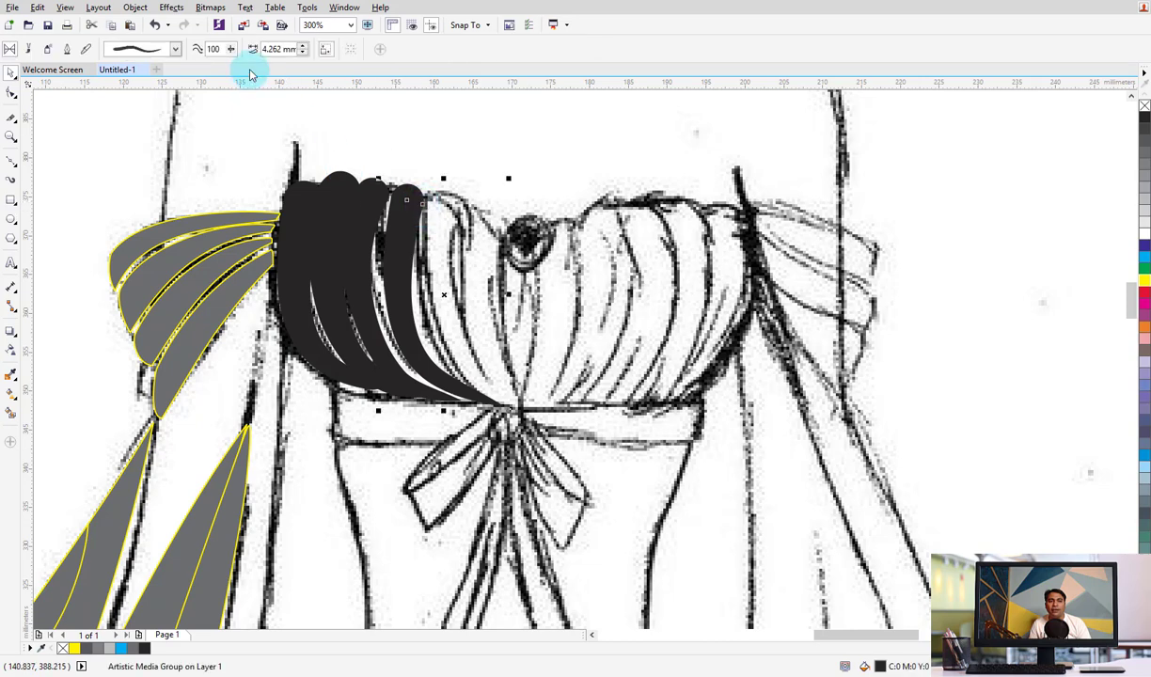
{"action": "left_click", "coordinate": [303, 48]}
{"action": "left_click", "coordinate": [304, 48]}
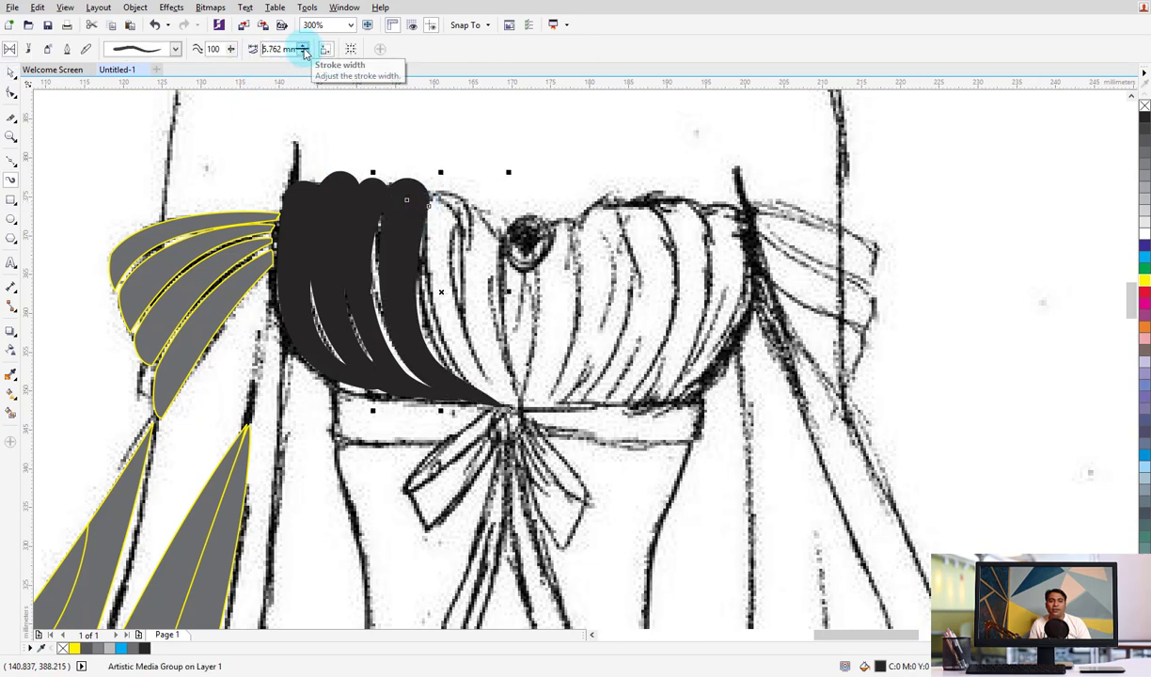
Place a copy of the widened pleat on the next fold to the right
{"action": "left_click", "coordinate": [10, 74]}
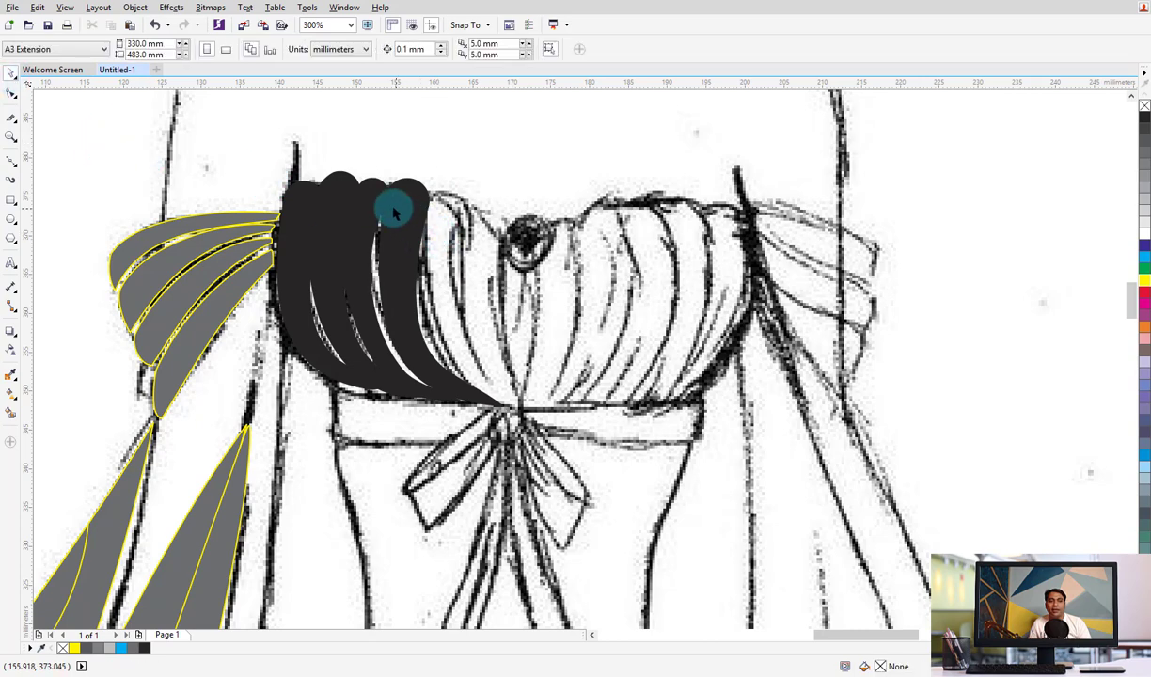
{"action": "left_click", "coordinate": [393, 205]}
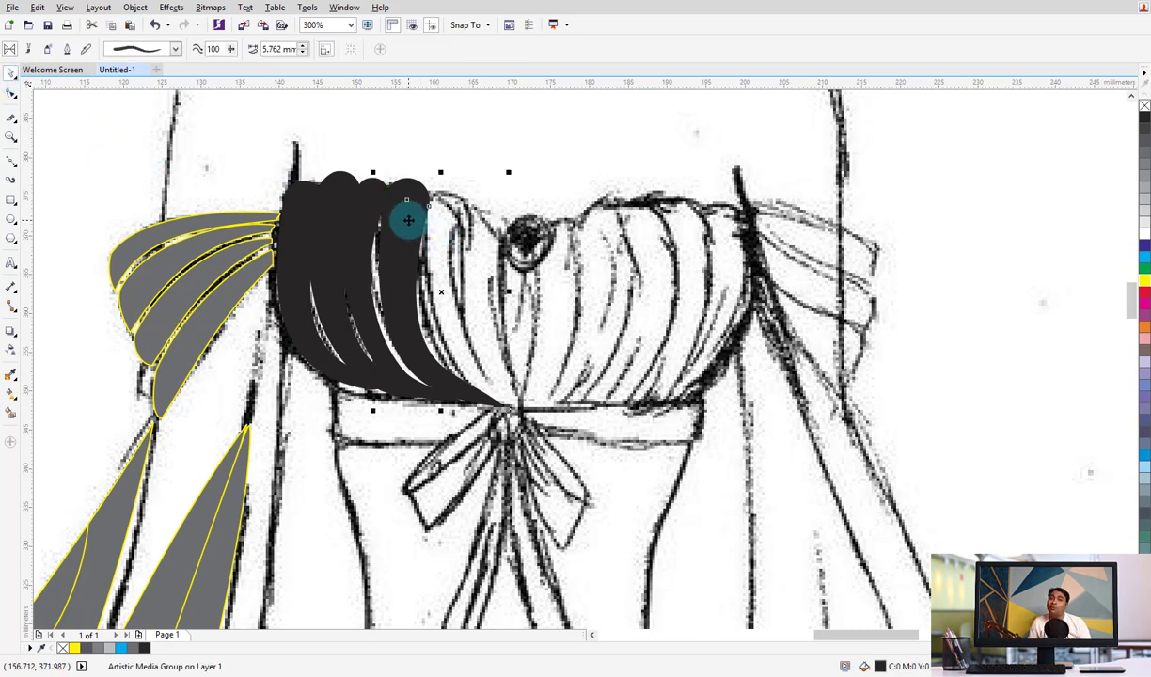
{"action": "mouse_move", "coordinate": [408, 220]}
{"action": "left_mouse_down"}
{"action": "mouse_move", "coordinate": [468, 235]}
{"action": "mouse_move", "coordinate": [449, 232]}
{"action": "mouse_move", "coordinate": [580, 202]}
{"action": "mouse_move", "coordinate": [486, 278]}
{"action": "left_mouse_up"}
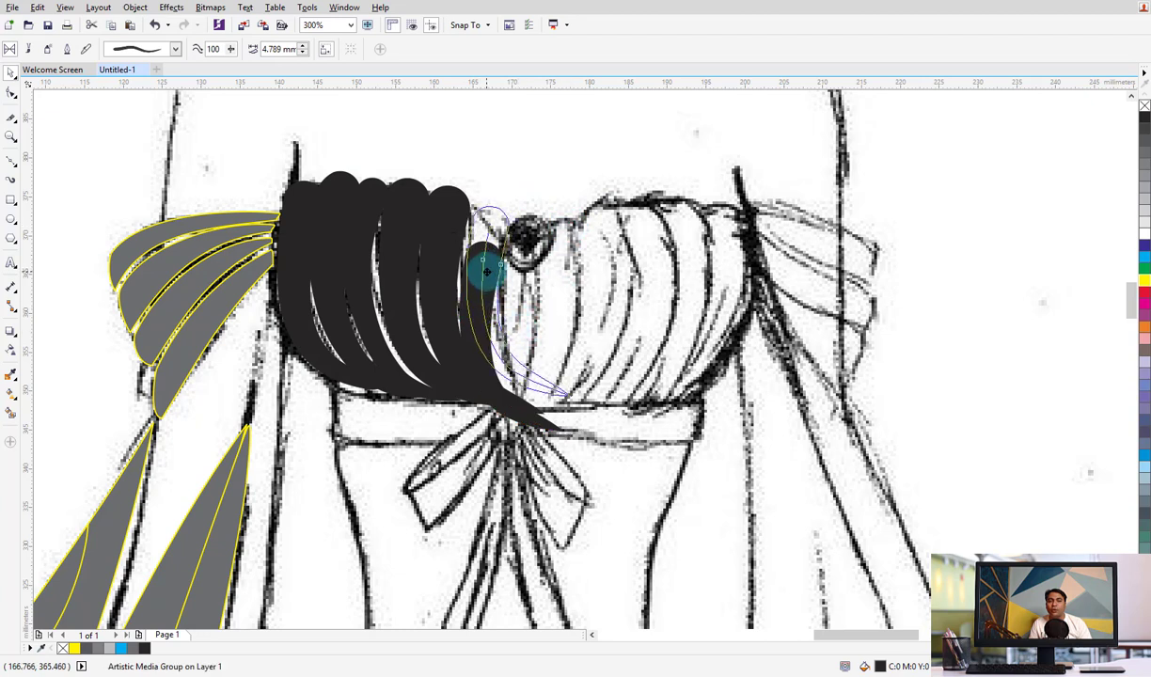
Remove the copied stroke's middle node and bend it along its fold
{"action": "key", "text": "F10"}
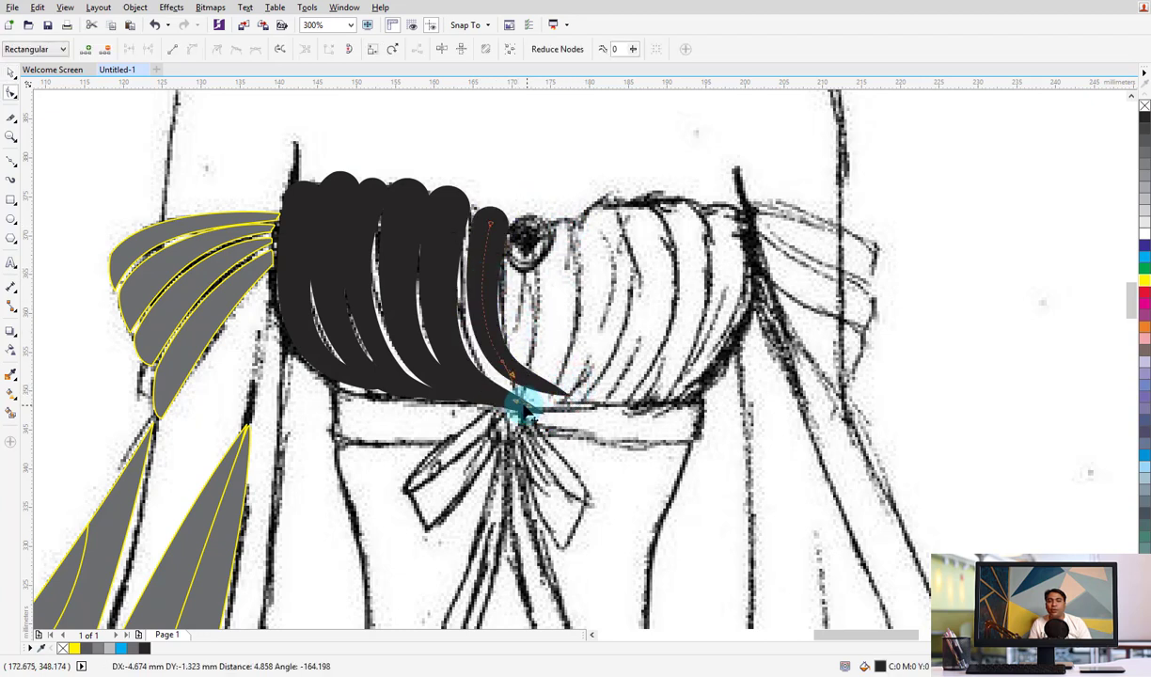
{"action": "double_click", "coordinate": [506, 373]}
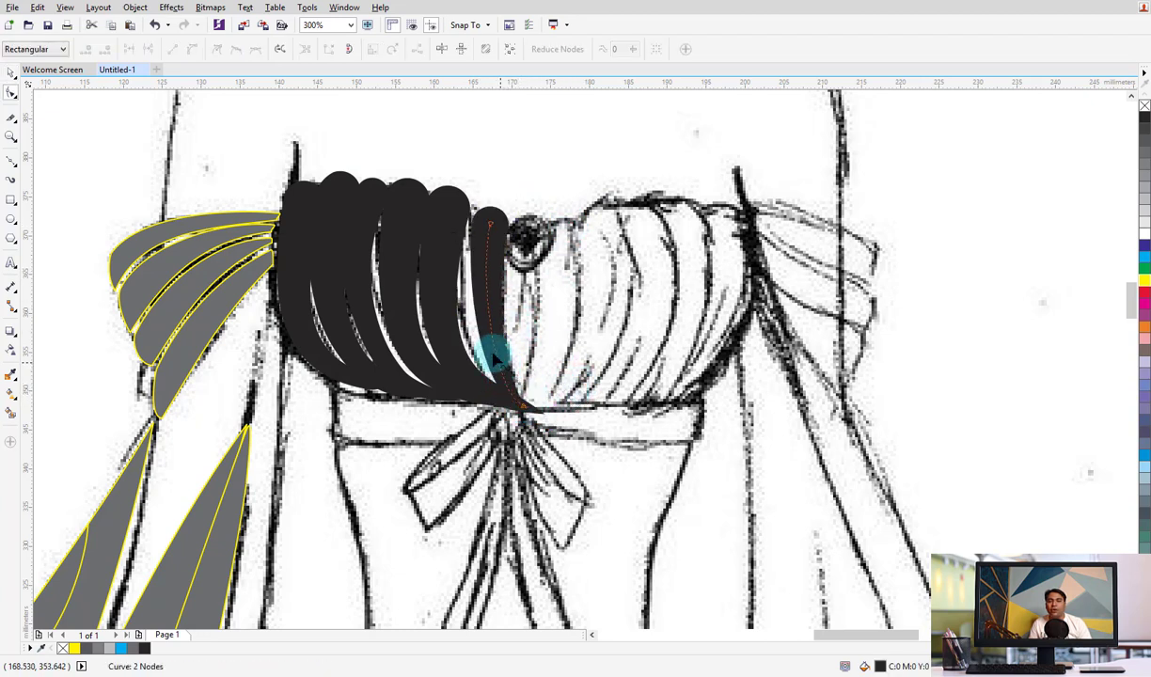
{"action": "left_click_drag", "start_coordinate": [496, 351], "coordinate": [472, 329]}
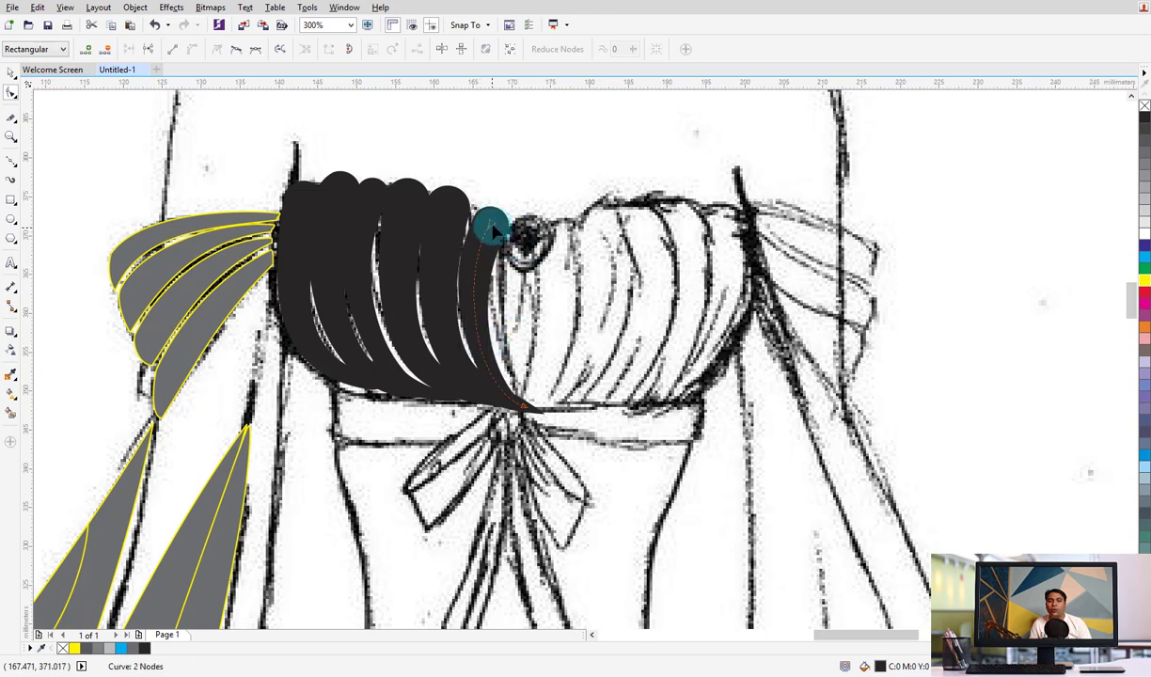
{"action": "key", "text": "Escape"}
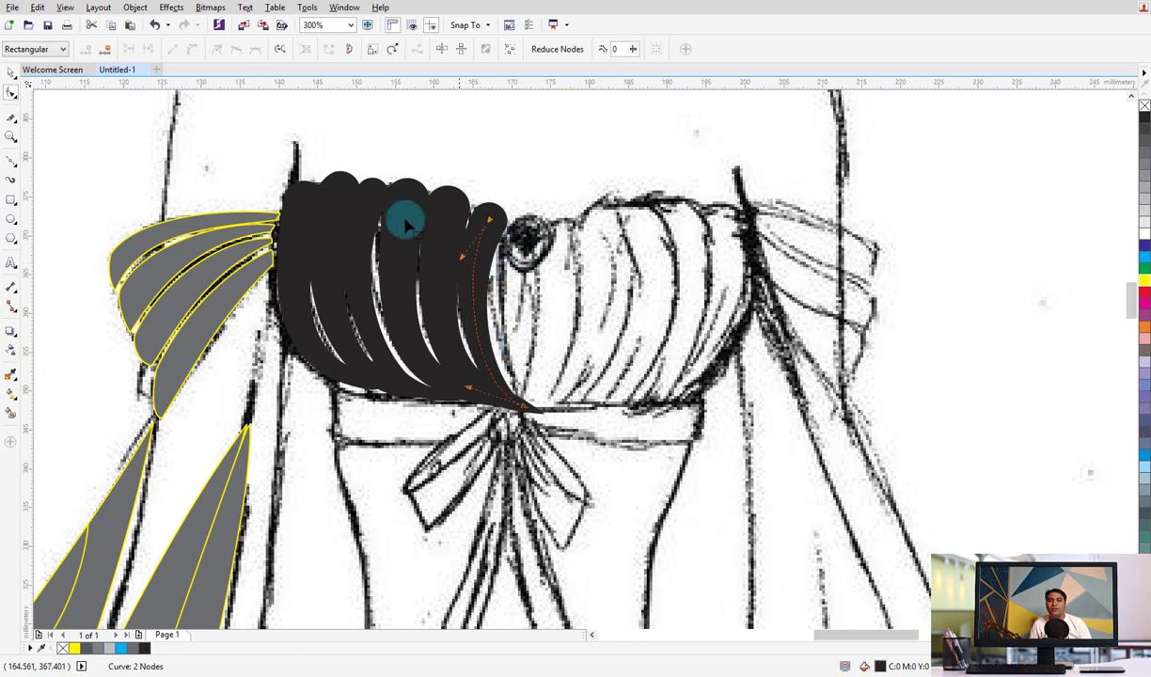
Extend the leftmost pleat's top upward and adjust a middle pleat
{"action": "left_click", "coordinate": [310, 224]}
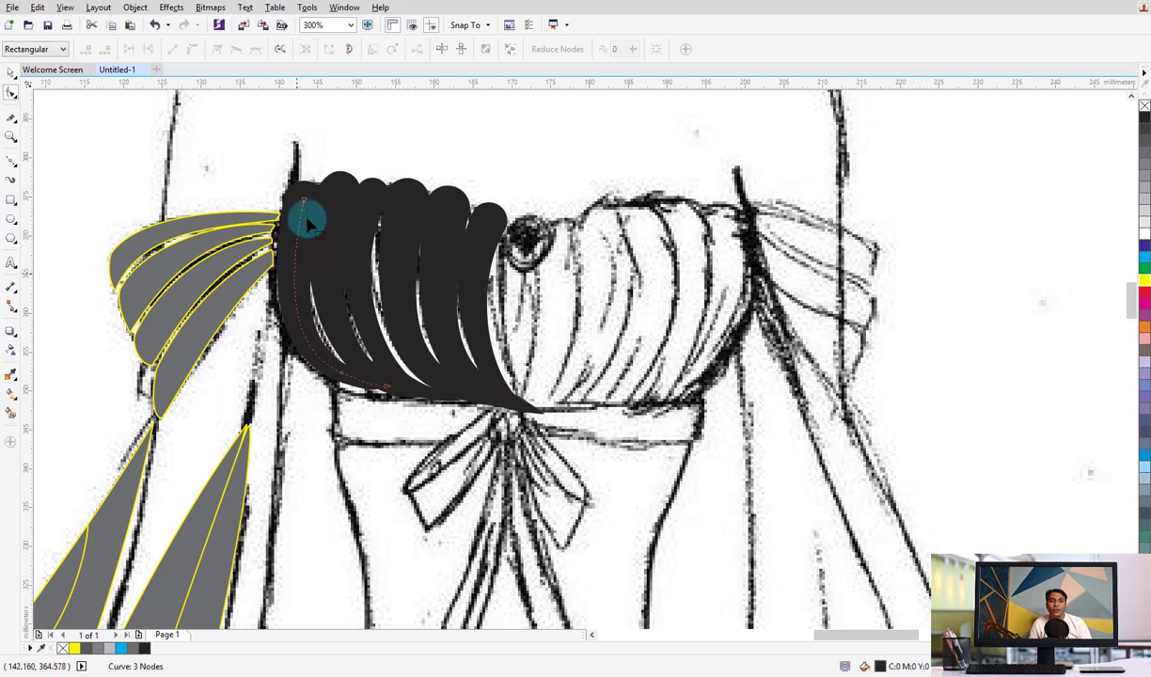
{"action": "left_click_drag", "start_coordinate": [304, 202], "coordinate": [303, 187]}
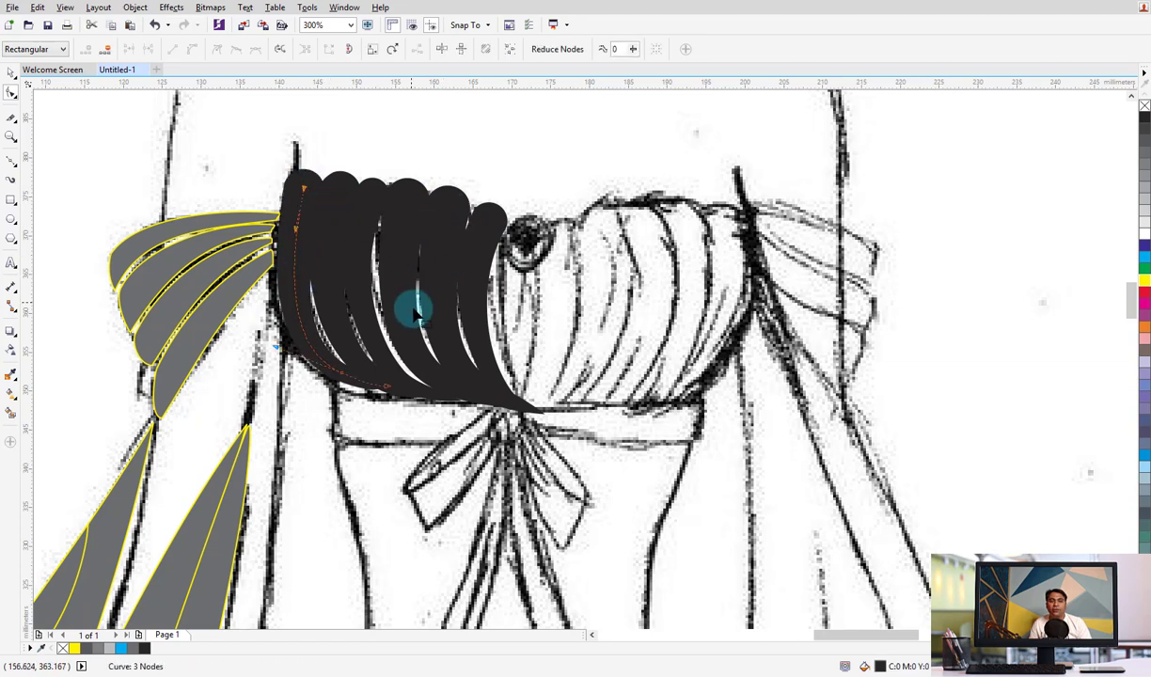
{"action": "left_click", "coordinate": [418, 363]}
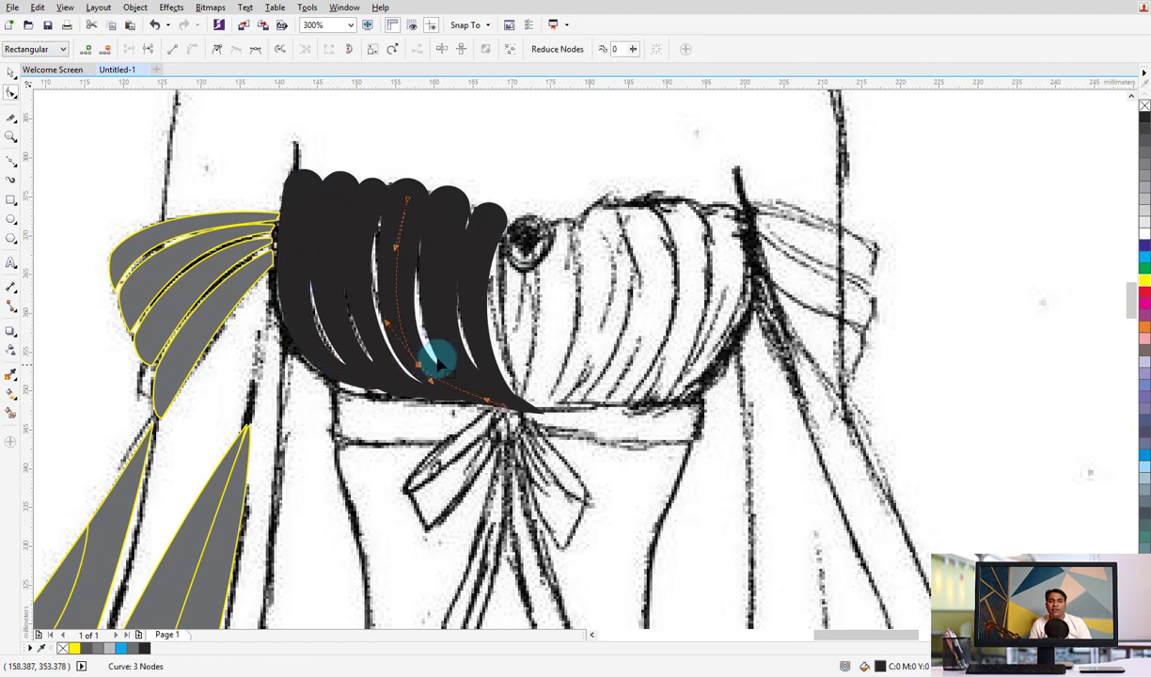
{"action": "left_click_drag", "start_coordinate": [394, 248], "coordinate": [394, 238]}
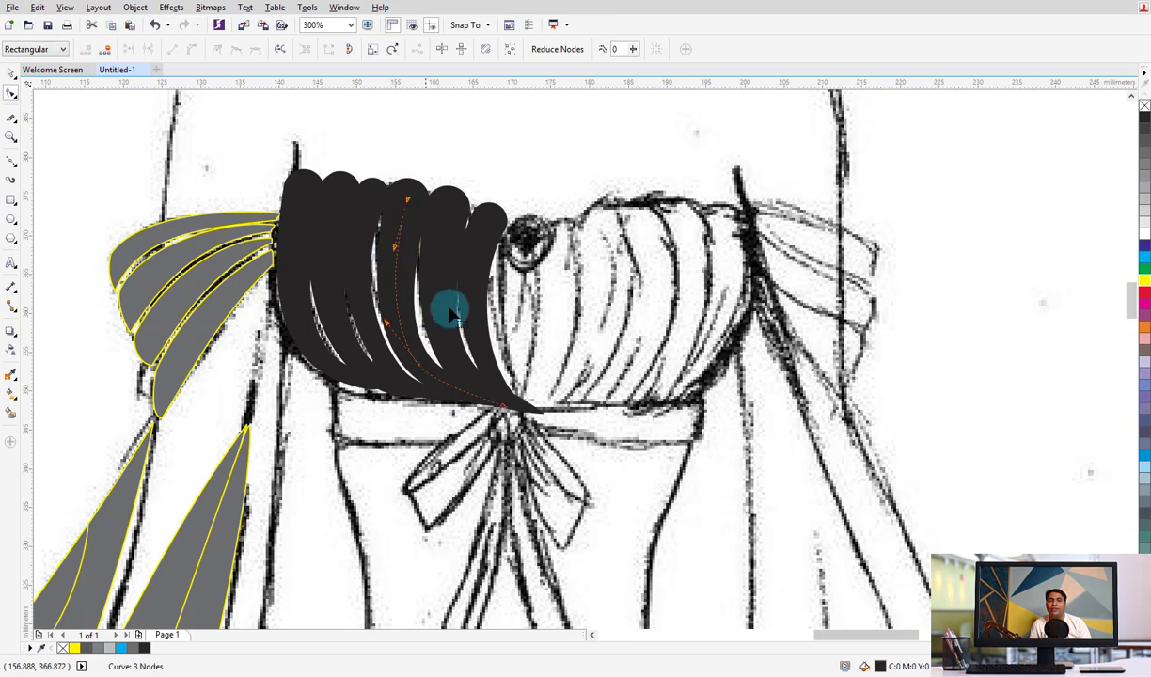
Bend the neighbouring pleats' lower ends to follow the sketched folds
{"action": "left_click", "coordinate": [420, 383]}
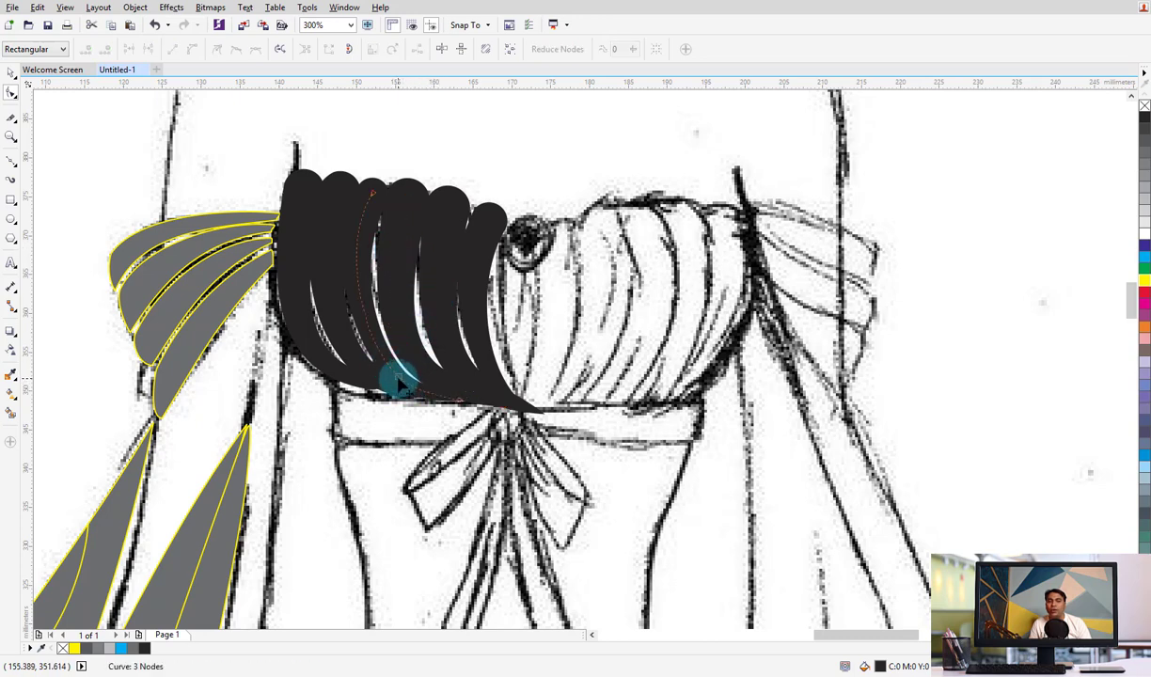
{"action": "left_click", "coordinate": [420, 359]}
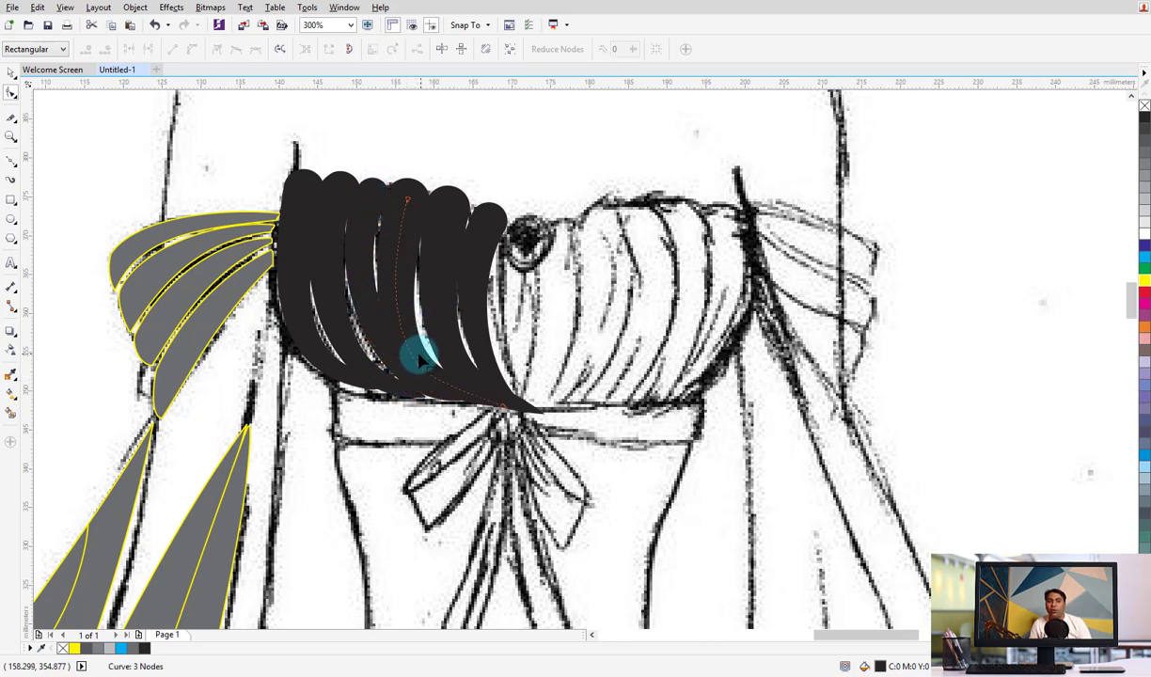
{"action": "left_click_drag", "start_coordinate": [420, 370], "coordinate": [432, 369]}
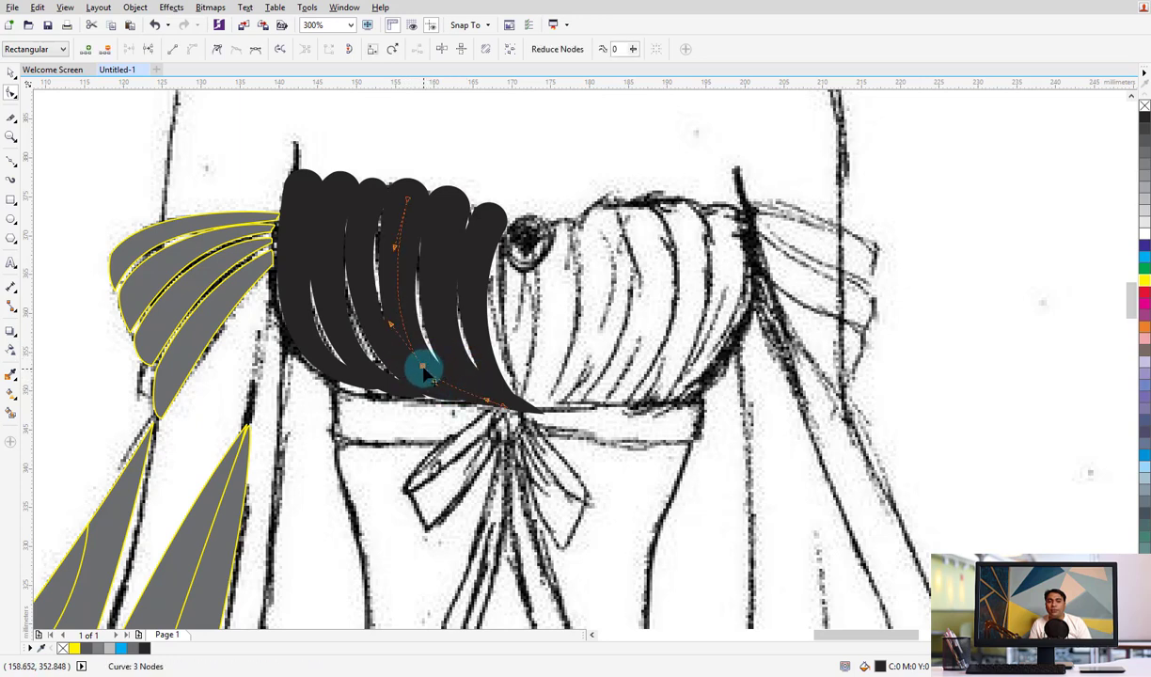
{"action": "left_click", "coordinate": [423, 367]}
{"action": "left_click_drag", "start_coordinate": [464, 364], "coordinate": [465, 383]}
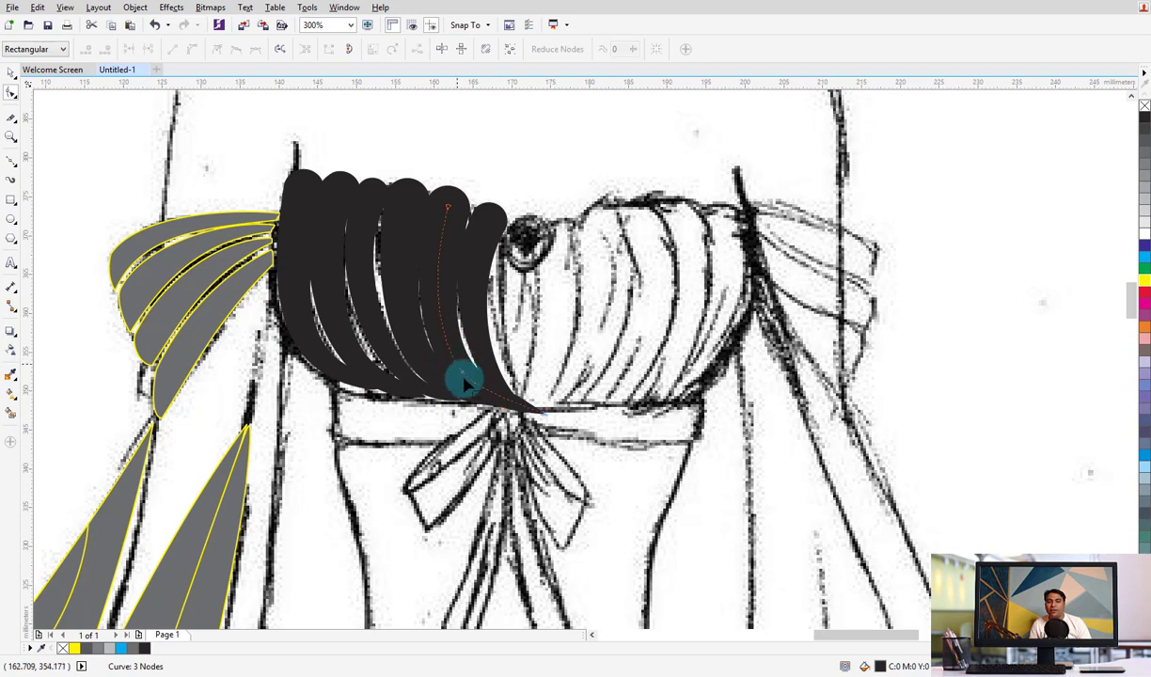
{"action": "left_click", "coordinate": [464, 374]}
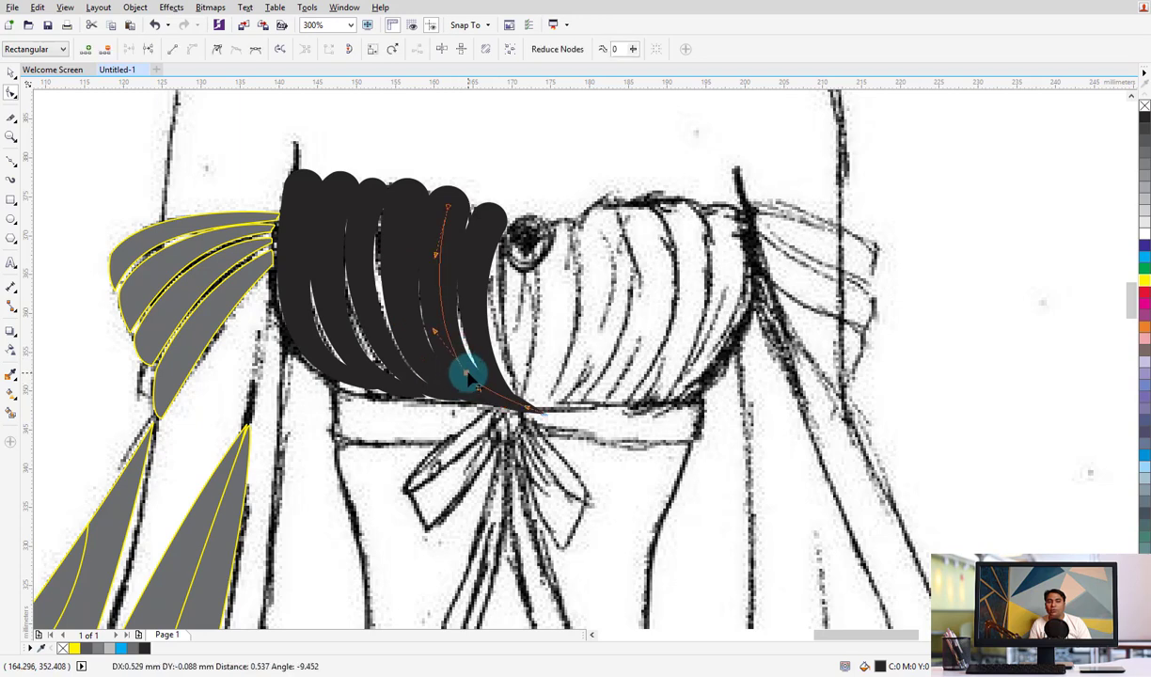
{"action": "left_click", "coordinate": [336, 289]}
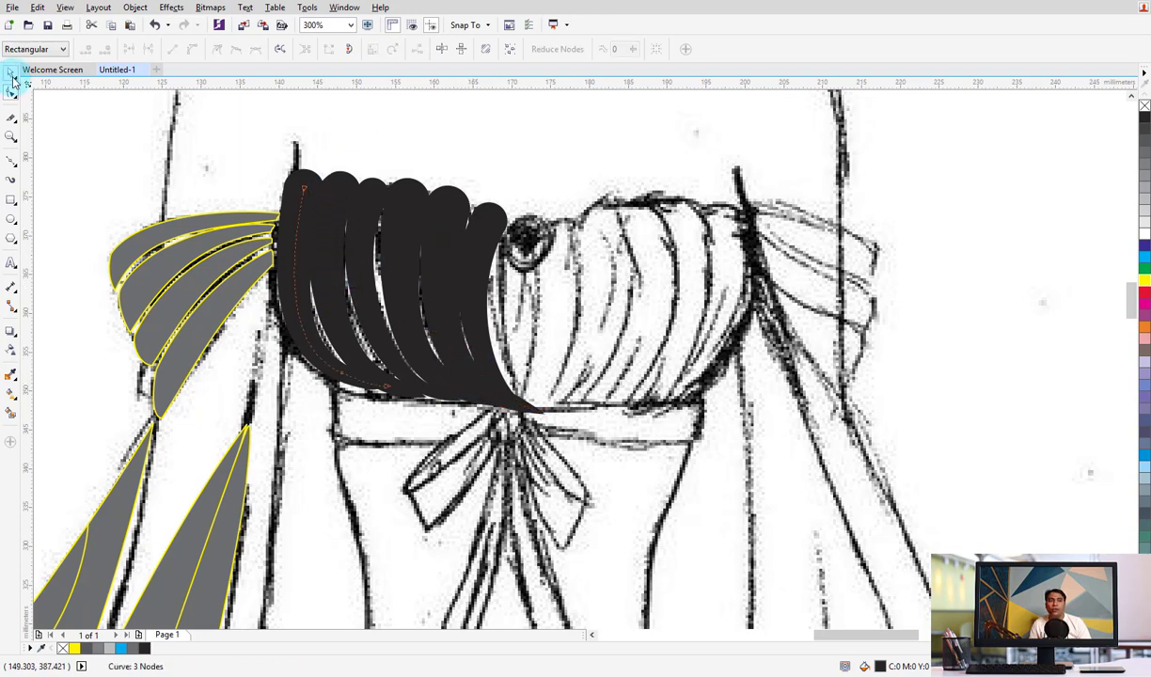
Select the pleat strokes and their control curves to check the brush width
{"action": "left_click", "coordinate": [11, 75]}
{"action": "left_click", "coordinate": [313, 179]}
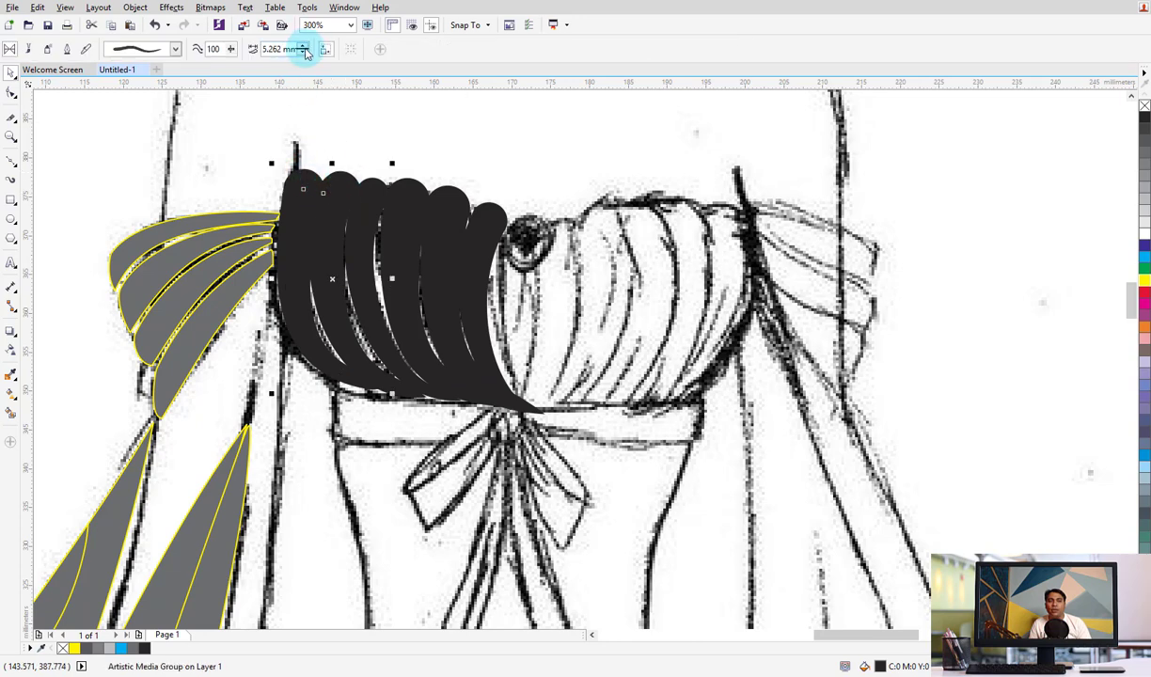
{"action": "double_click", "coordinate": [362, 210]}
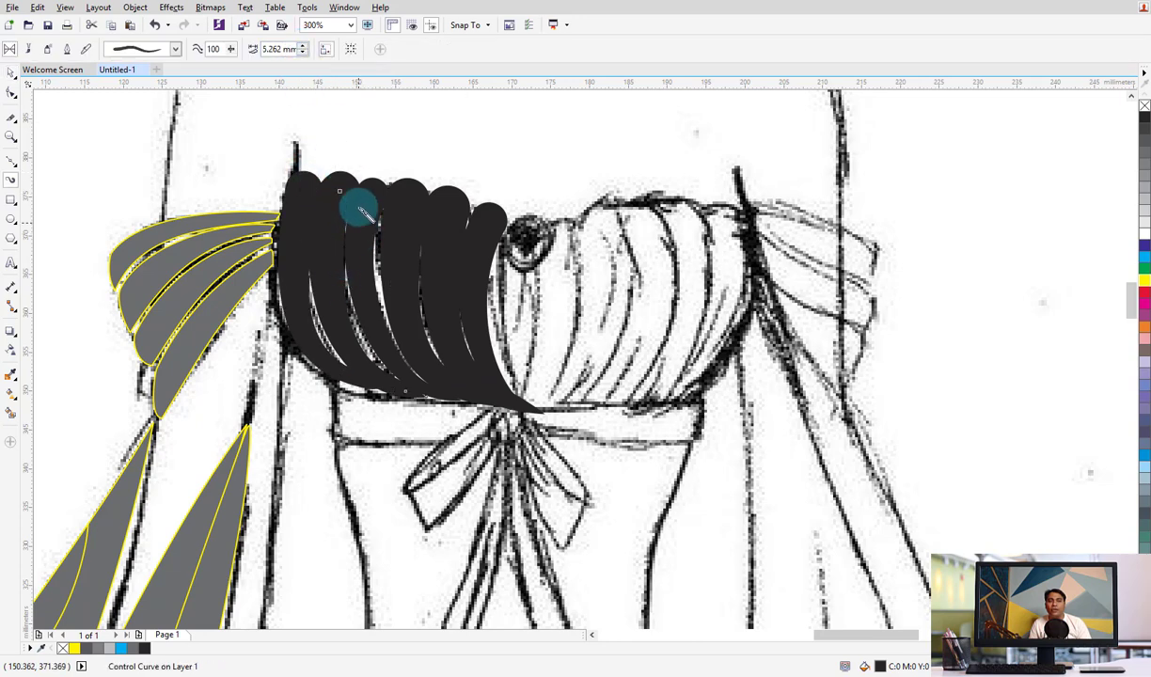
{"action": "left_click", "coordinate": [11, 73]}
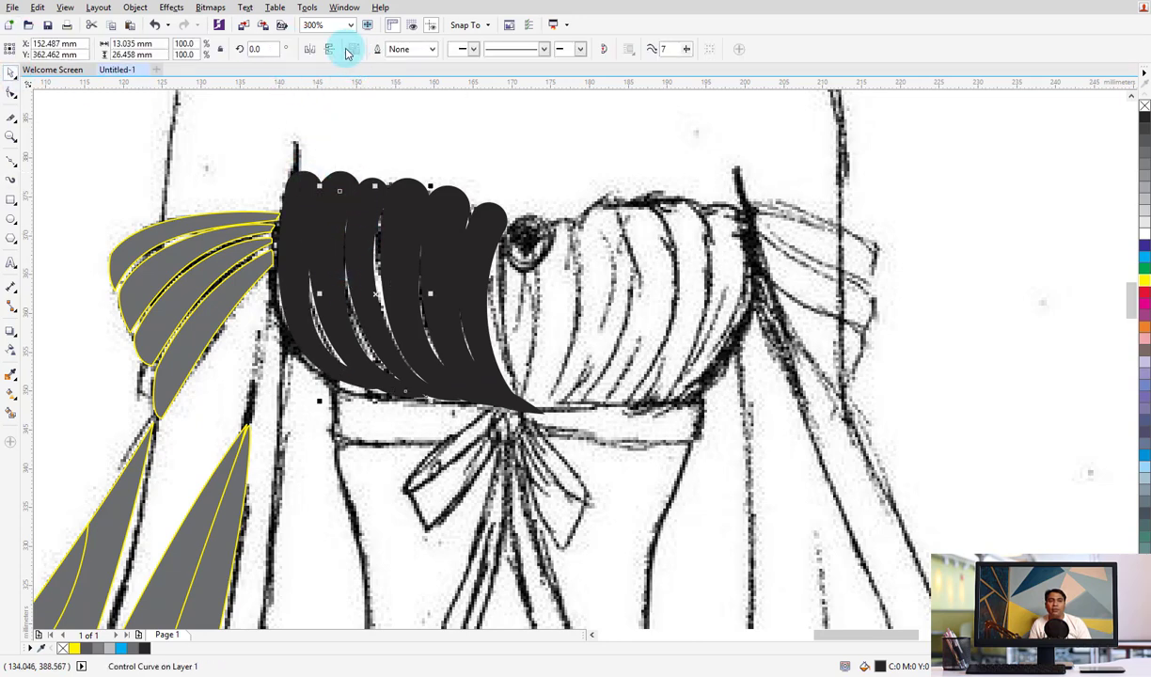
{"action": "left_click", "coordinate": [397, 154]}
{"action": "left_click", "coordinate": [342, 180]}
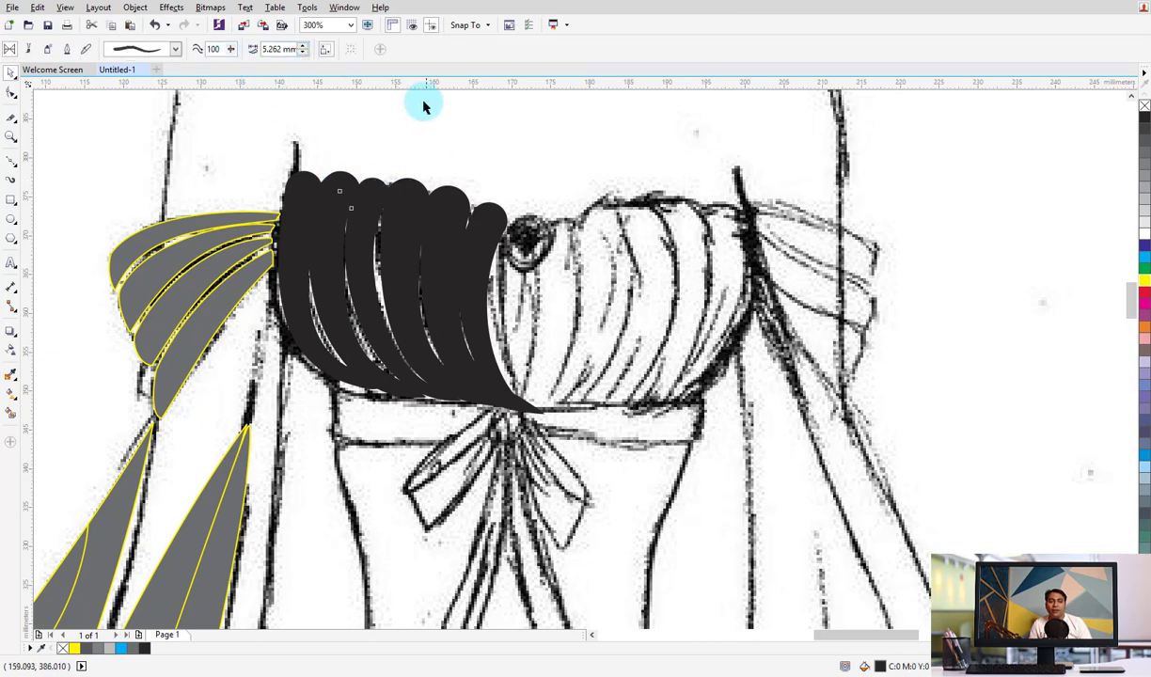
{"action": "left_click", "coordinate": [333, 203]}
{"action": "left_click", "coordinate": [331, 208]}
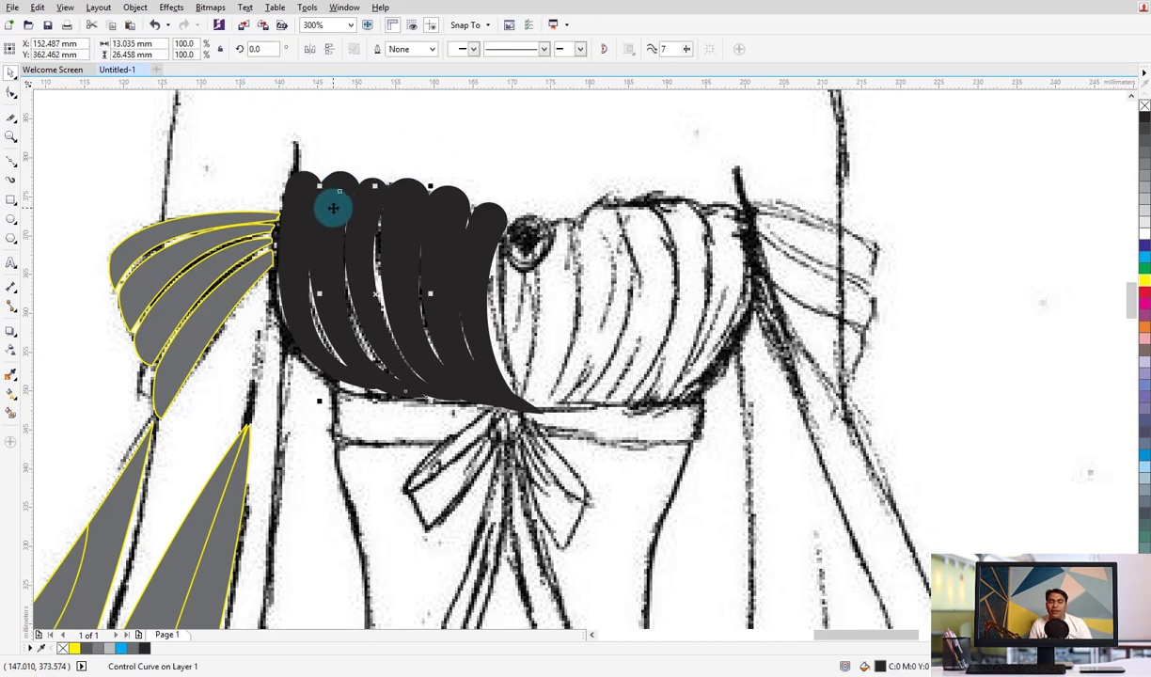
{"action": "left_click", "coordinate": [338, 181]}
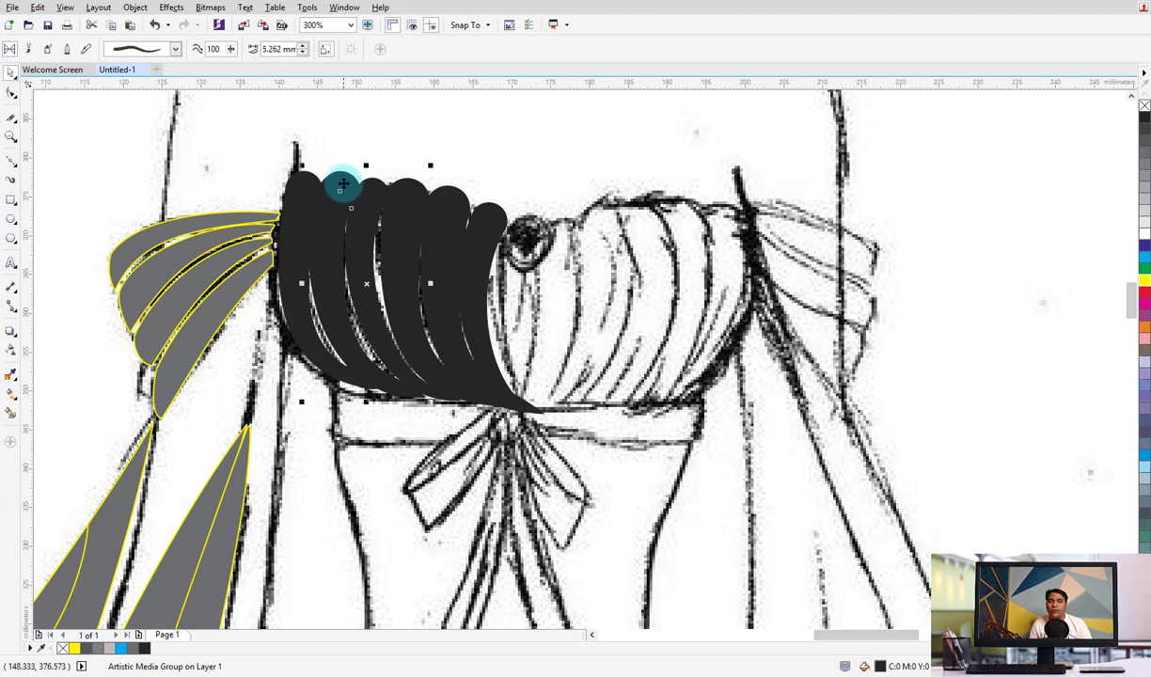
Adjust the pleat strokes' widths, trying 4.762 mm and settling on 5.762 mm
{"action": "left_click", "coordinate": [302, 55]}
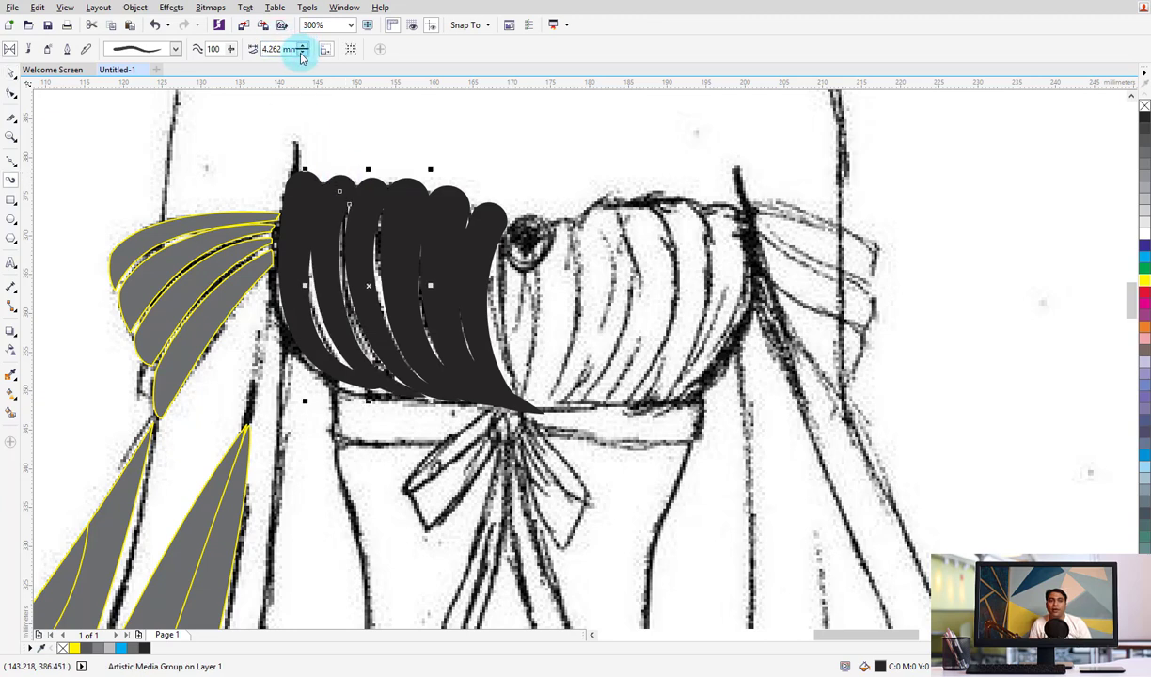
{"action": "left_click", "coordinate": [302, 46]}
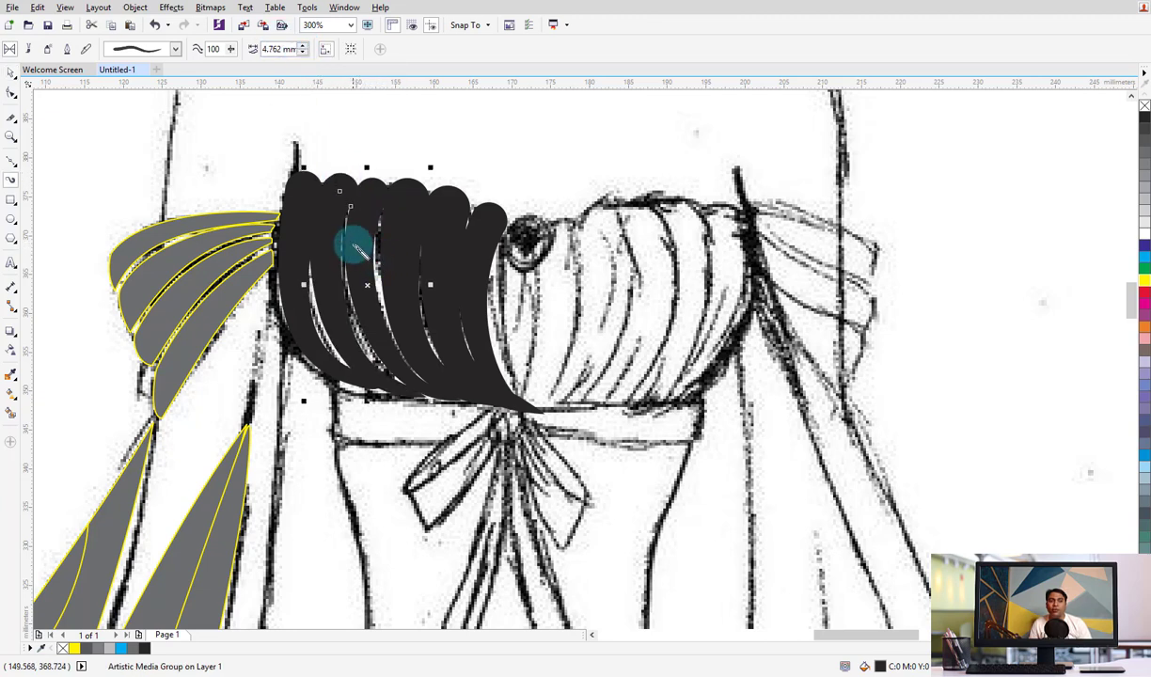
{"action": "left_click", "coordinate": [393, 186]}
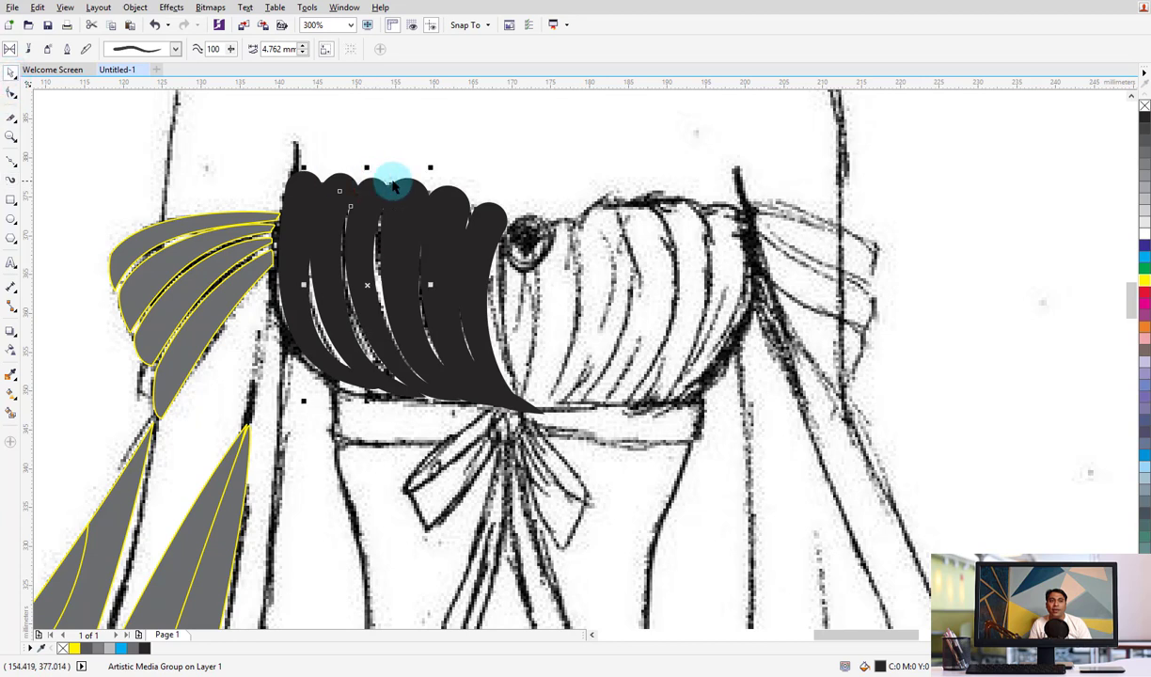
{"action": "left_click", "coordinate": [301, 52]}
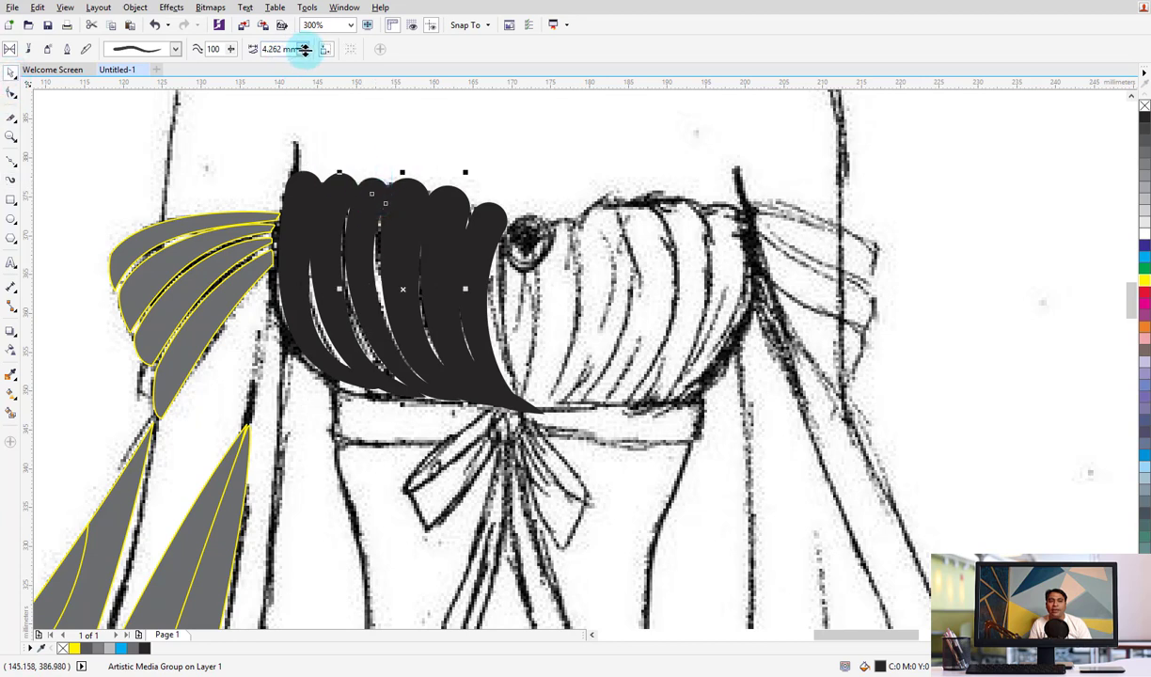
{"action": "left_click", "coordinate": [405, 184]}
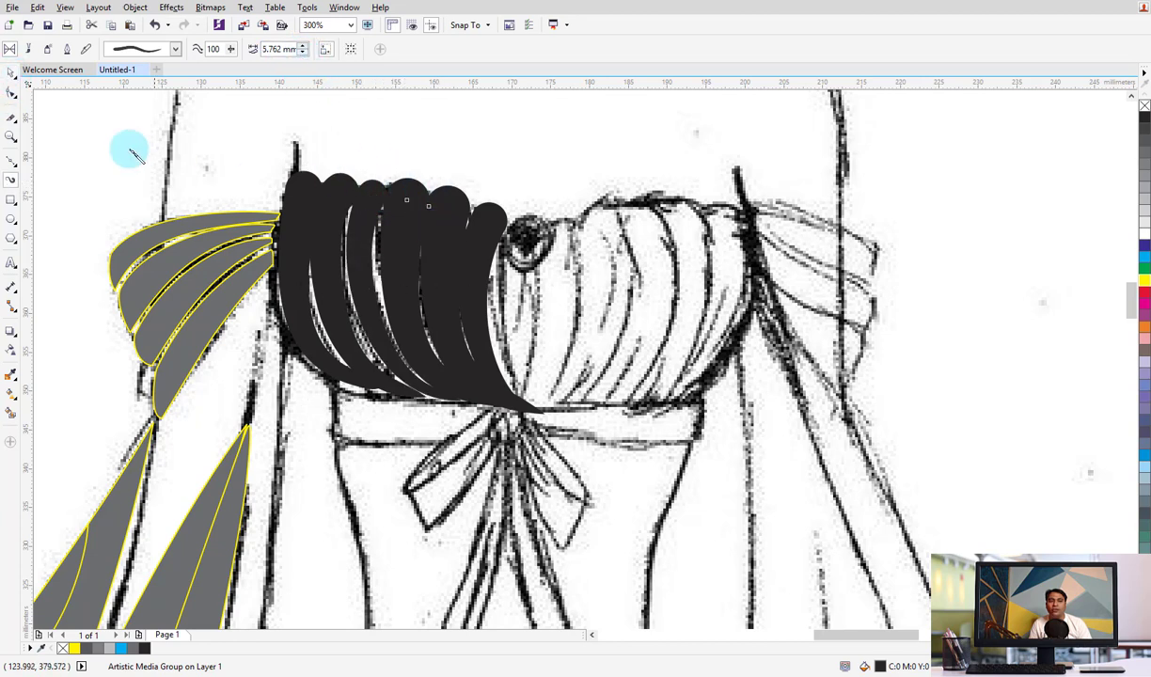
{"action": "left_click", "coordinate": [302, 53]}
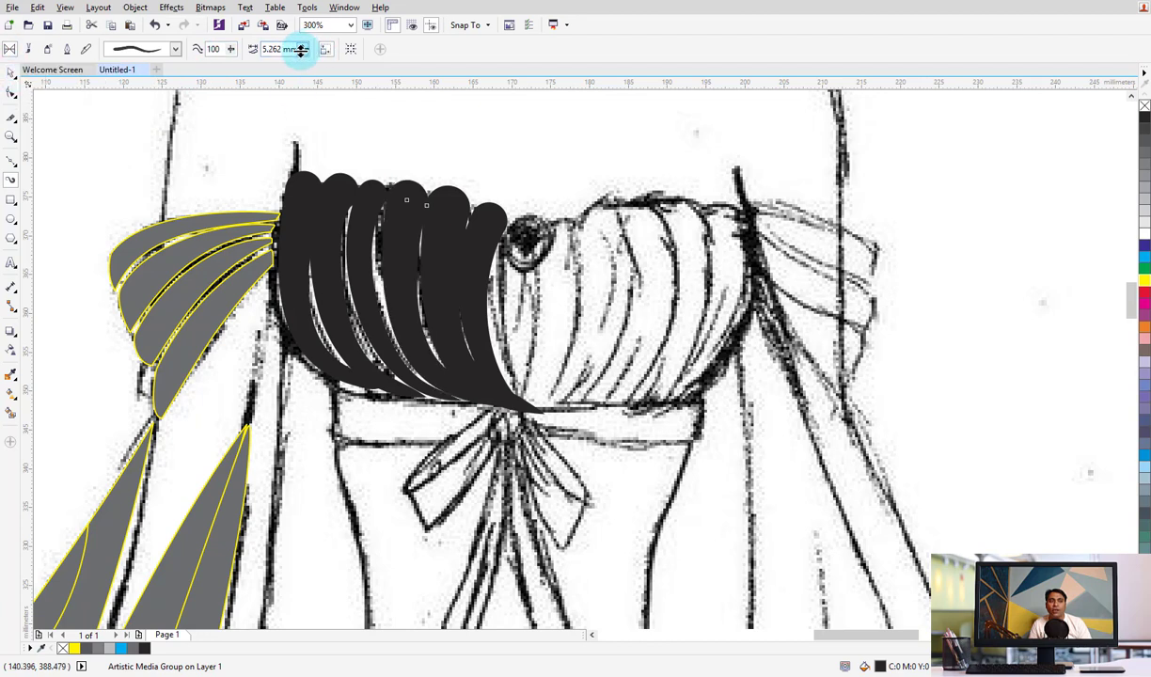
{"action": "left_click", "coordinate": [437, 221]}
{"action": "left_click", "coordinate": [302, 45]}
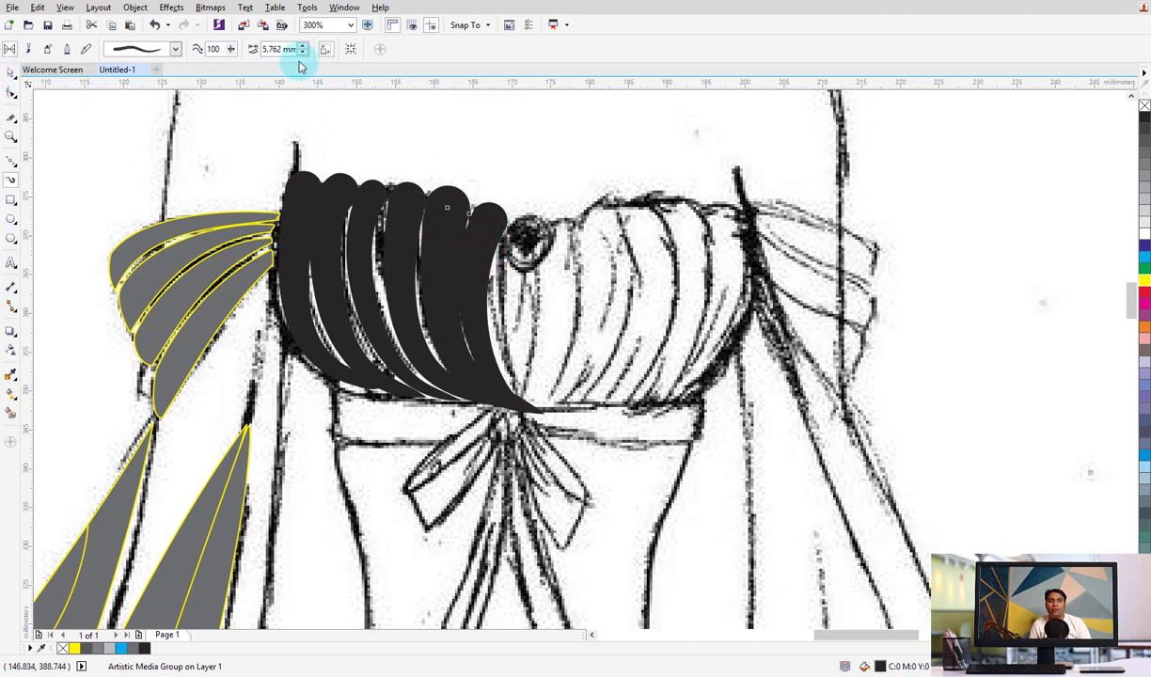
Slim the rightmost pleat stroke down to 2.56 mm
{"action": "left_click", "coordinate": [483, 237]}
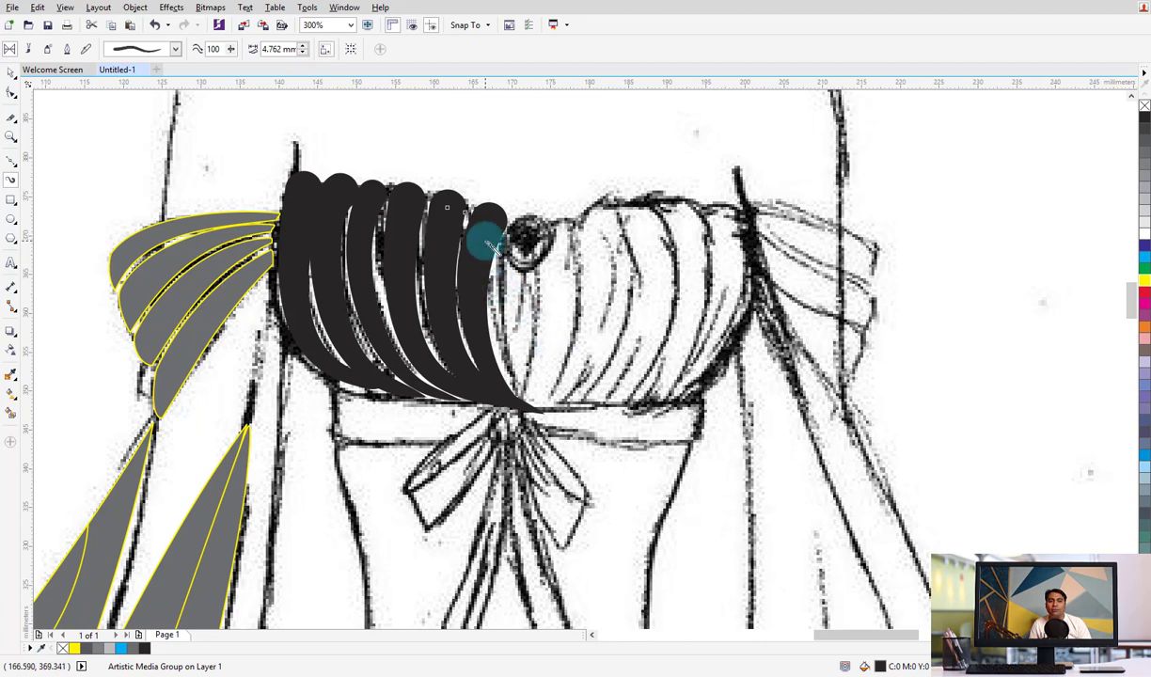
{"action": "left_click", "coordinate": [303, 53]}
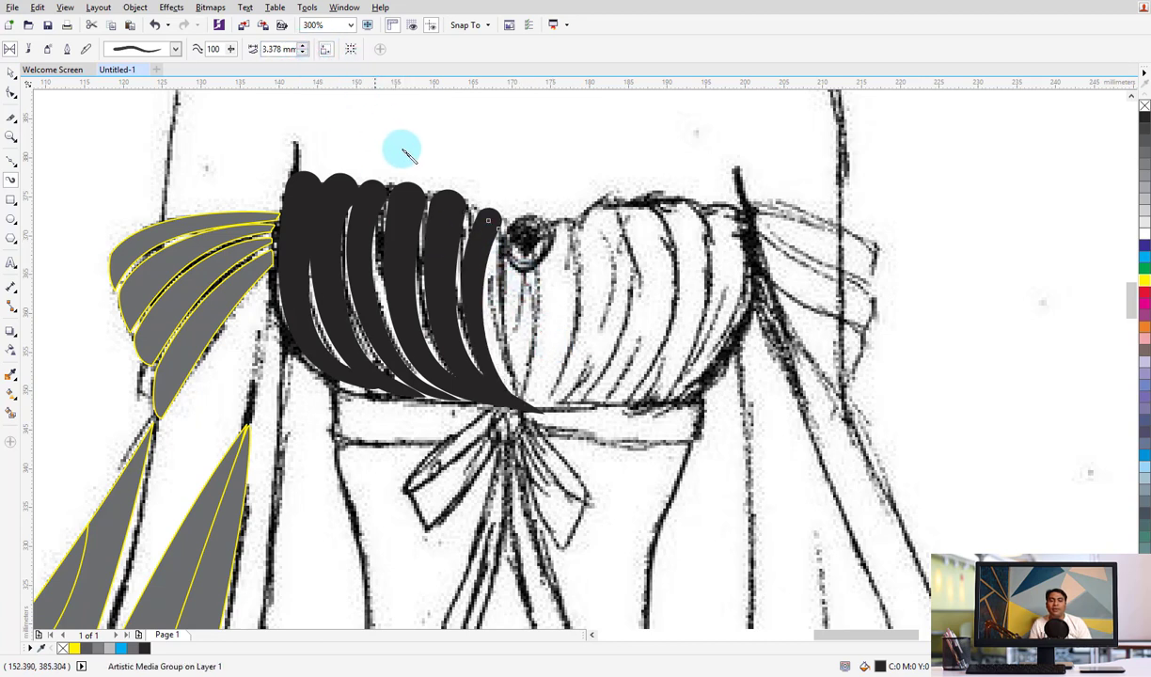
{"action": "left_click", "coordinate": [304, 51]}
{"action": "type", "text": "2.56"}
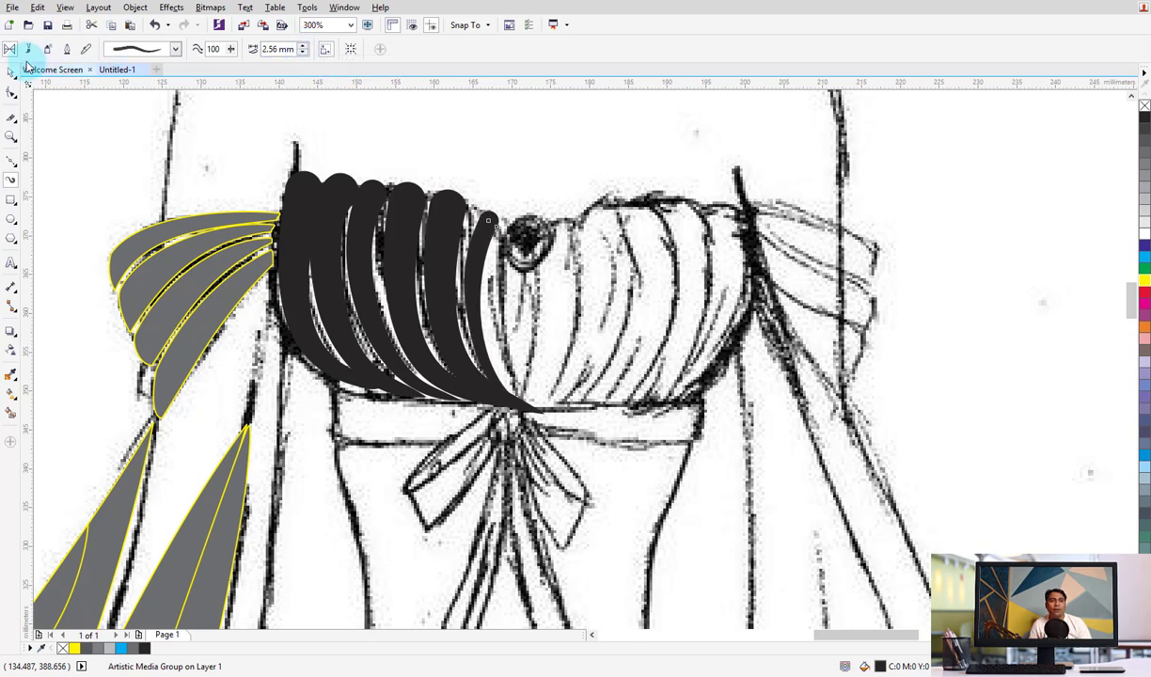
Draw a new pleat stroke from the bodice top down to the waist by the bow
{"action": "left_click", "coordinate": [11, 72]}
{"action": "left_click", "coordinate": [546, 300]}
{"action": "left_click", "coordinate": [475, 252], "text": "ctrl"}
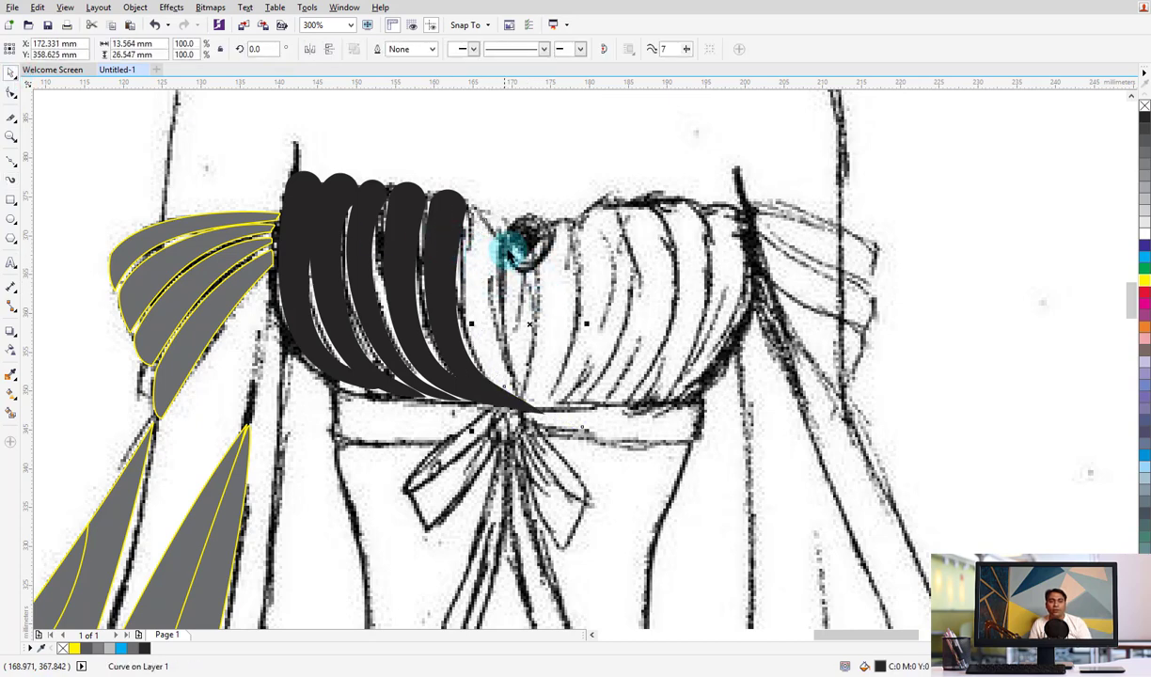
{"action": "left_click", "coordinate": [449, 209]}
{"action": "left_click_drag", "start_coordinate": [448, 208], "coordinate": [545, 428]}
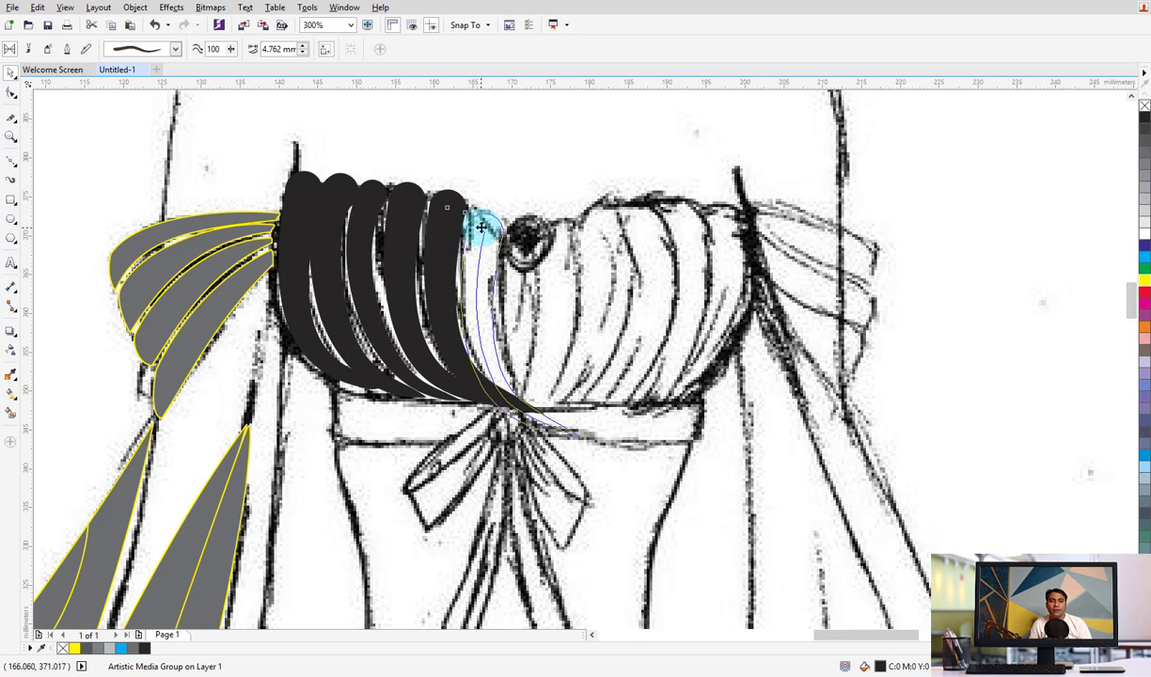
Delete the new stroke's extra end node past the waist and select the finished stroke
{"action": "key", "text": "F10"}
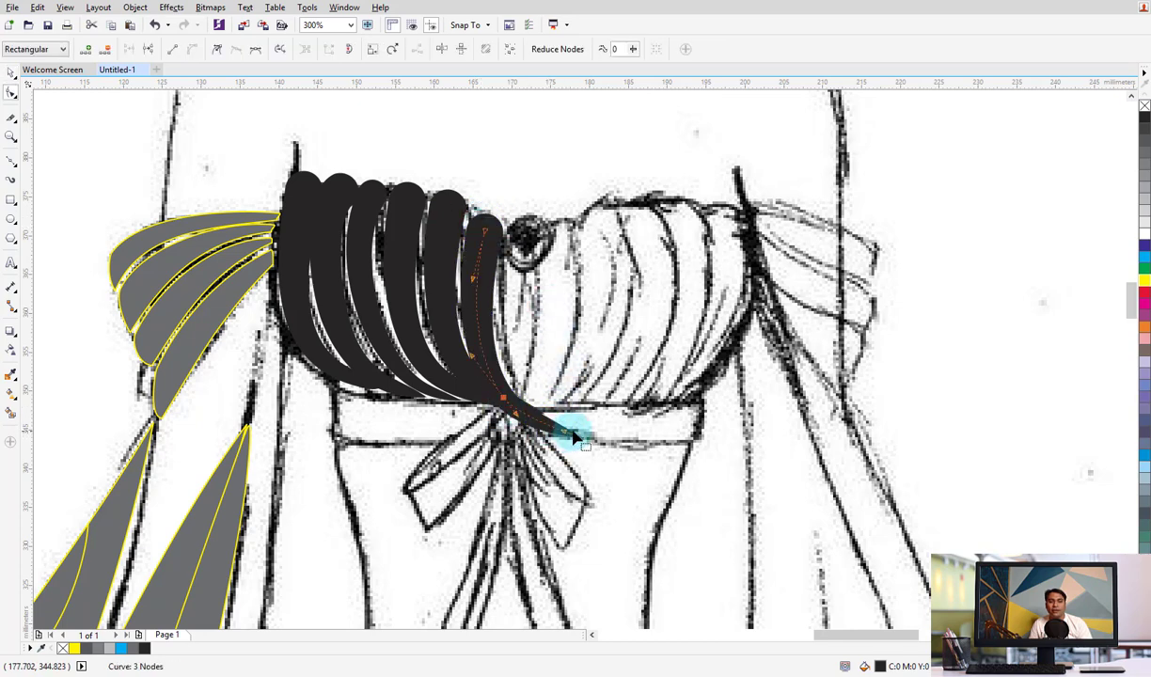
{"action": "left_click", "coordinate": [577, 442]}
{"action": "key", "text": "Delete"}
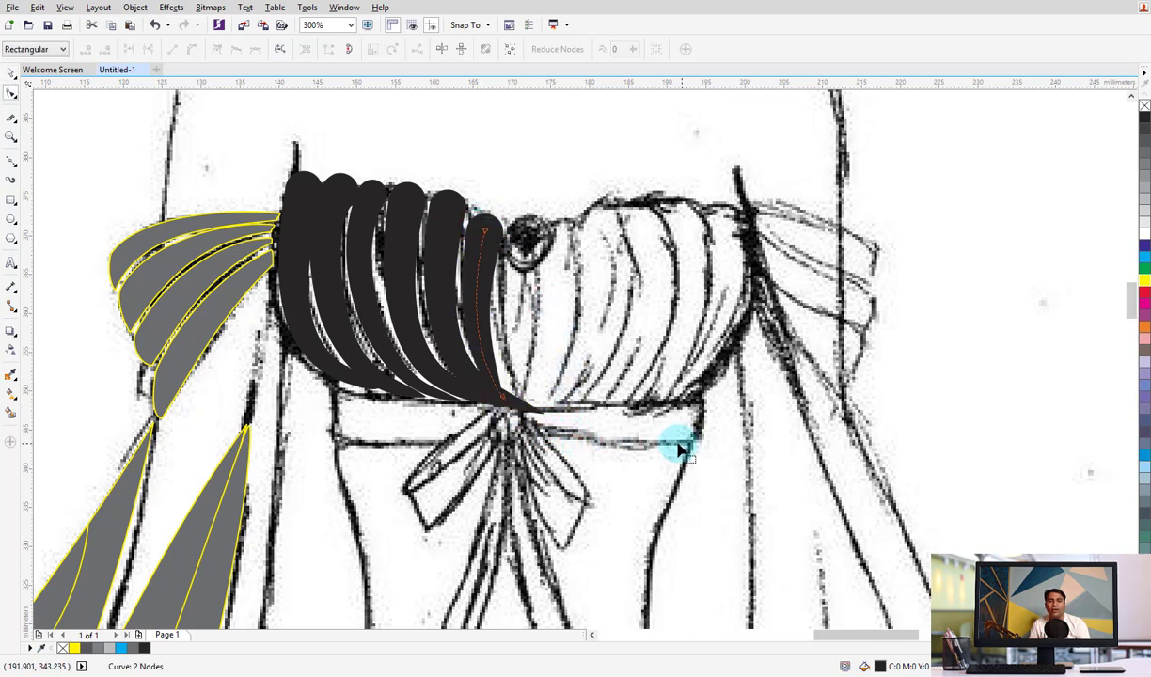
{"action": "mouse_move", "coordinate": [501, 402]}
{"action": "left_mouse_down"}
{"action": "mouse_move", "coordinate": [488, 355]}
{"action": "mouse_move", "coordinate": [476, 359]}
{"action": "left_mouse_up"}
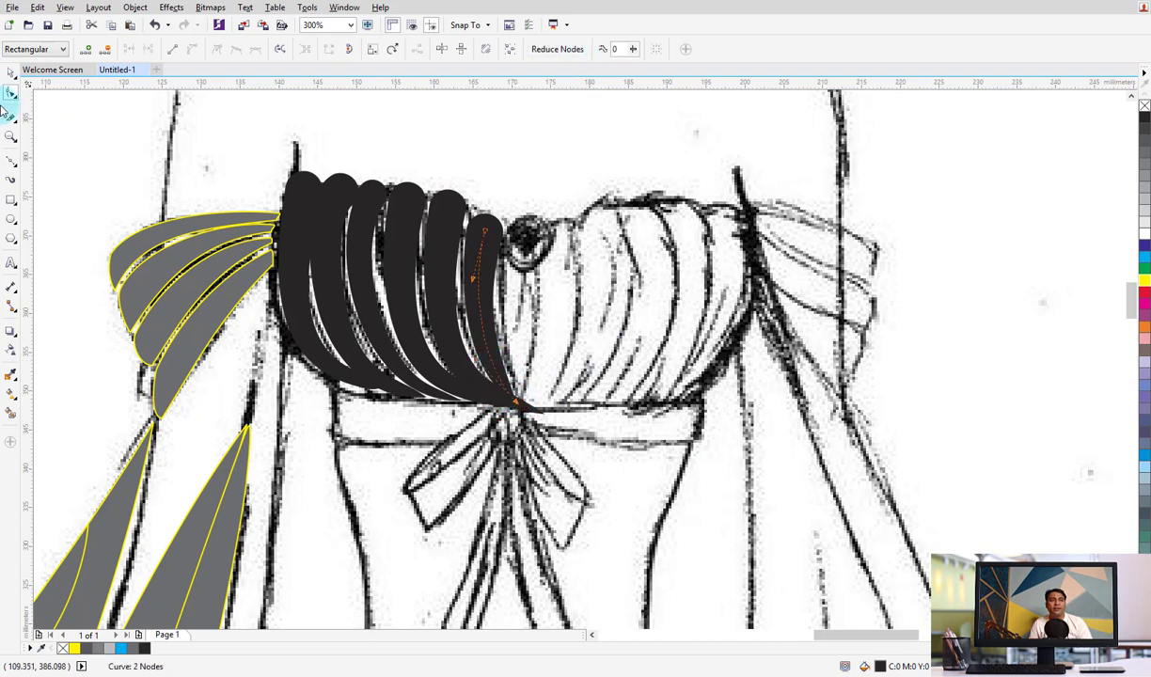
{"action": "left_click", "coordinate": [12, 73]}
{"action": "left_click", "coordinate": [455, 237]}
Add the remaining pleat strokes, including the leftmost ones, to a 12-object selection
{"action": "left_click", "coordinate": [406, 201], "text": "shift"}
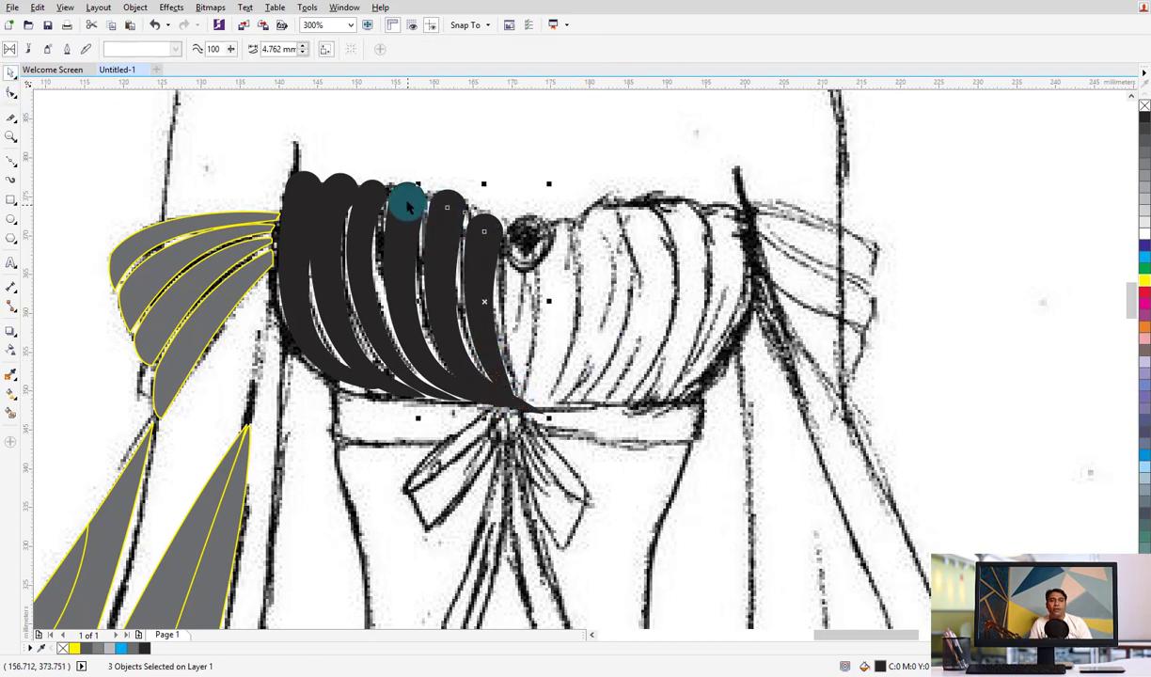
{"action": "left_click", "coordinate": [379, 196], "text": "shift"}
{"action": "left_click", "coordinate": [358, 196], "text": "shift"}
{"action": "left_click", "coordinate": [303, 183], "text": "shift"}
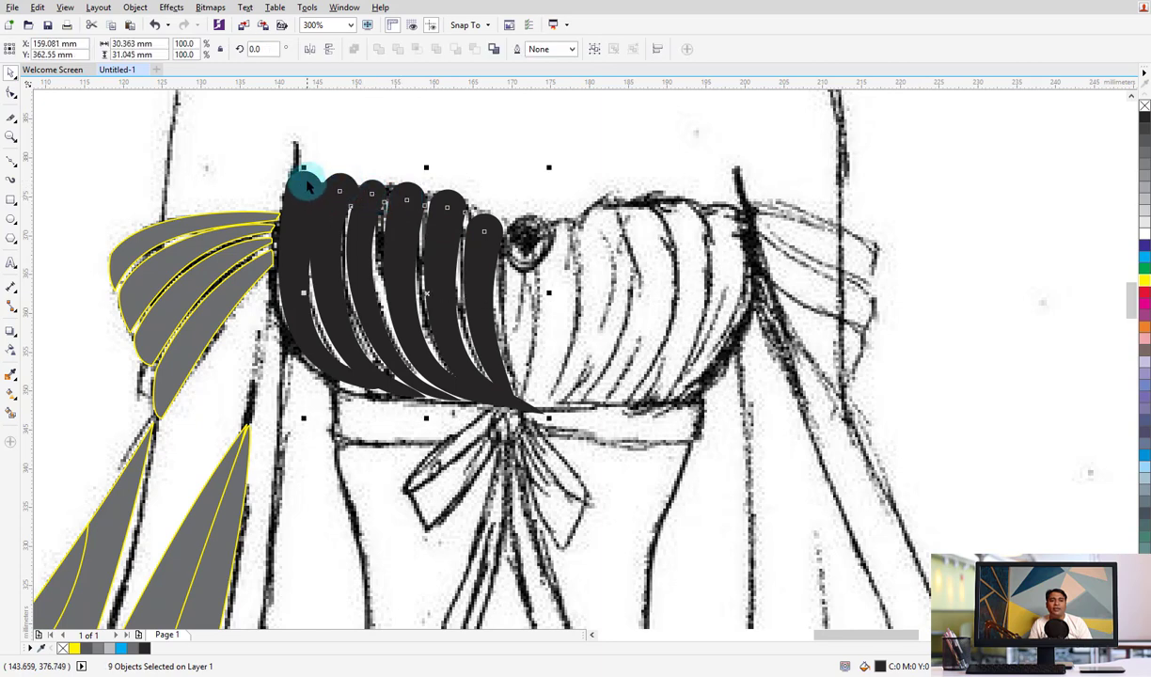
{"action": "left_click", "coordinate": [321, 189], "text": "shift"}
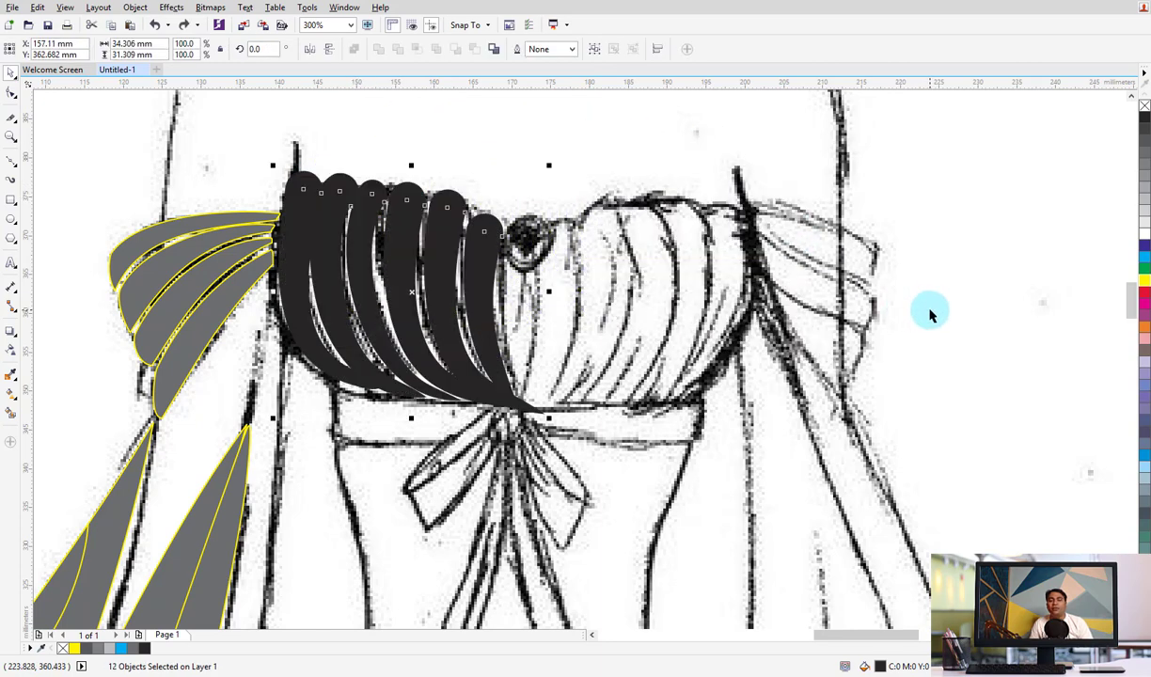
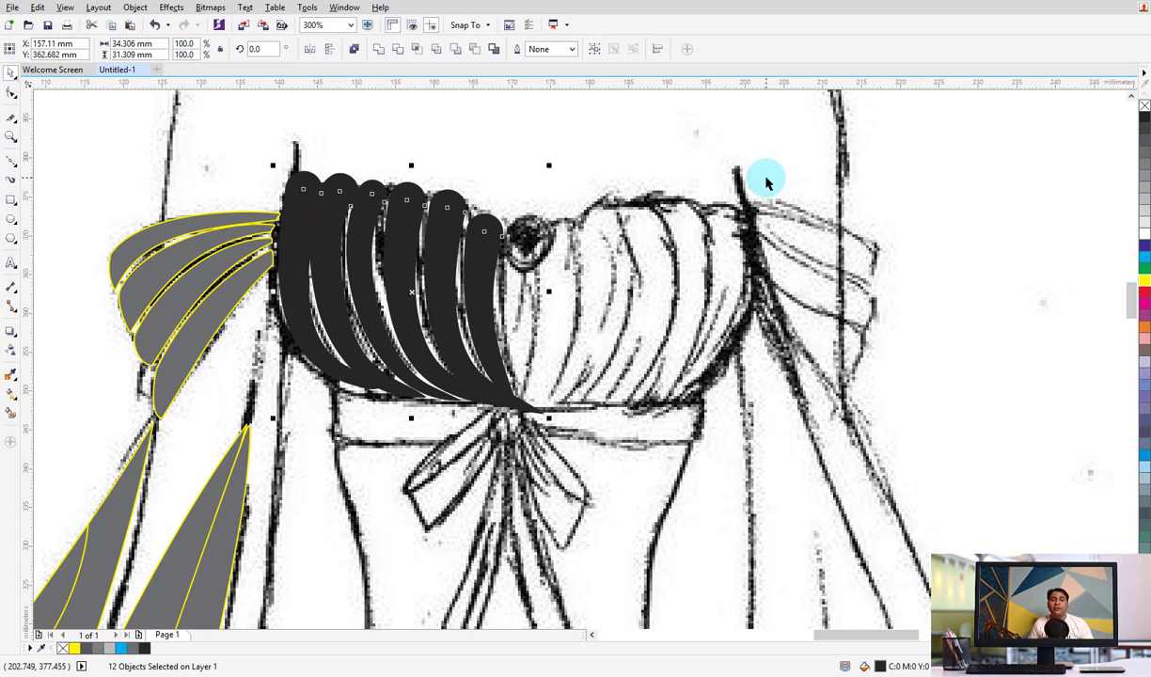
Break the 12 combined black bodice strands apart into separate curves
{"action": "left_click", "coordinate": [135, 6]}
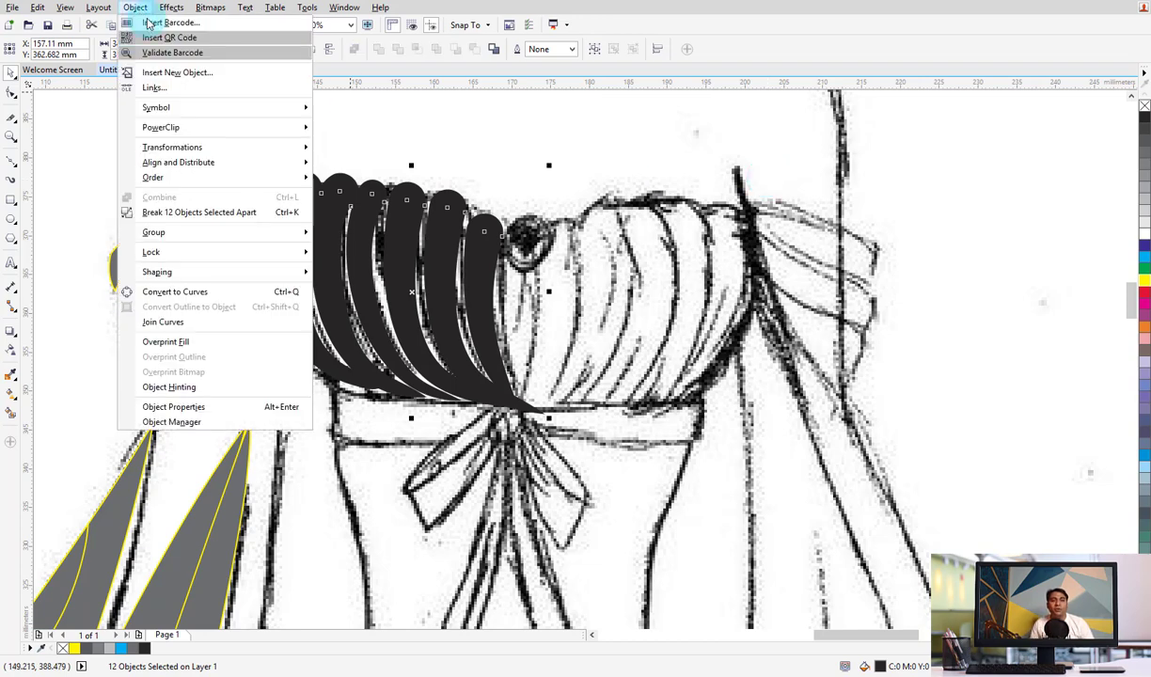
{"action": "left_click", "coordinate": [194, 212]}
{"action": "left_click", "coordinate": [893, 205]}
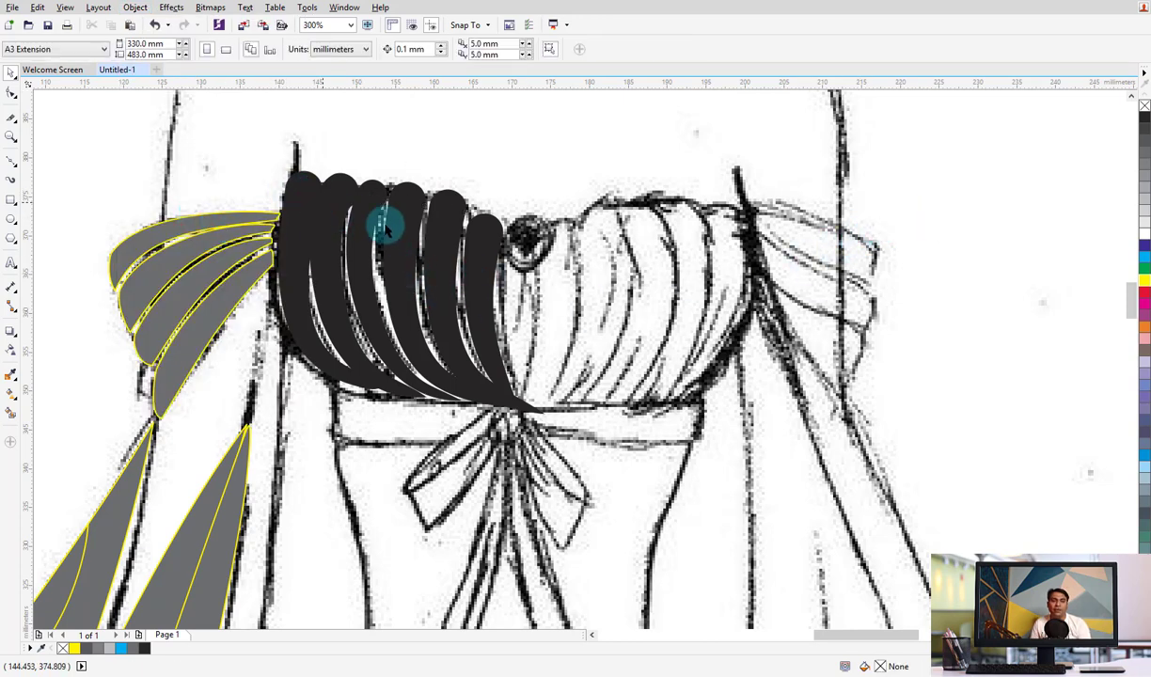
Select six of the black strands, from the bodice centre to the leftmost
{"action": "left_click", "coordinate": [320, 221]}
{"action": "left_click", "coordinate": [340, 201]}
{"action": "left_click", "coordinate": [360, 215]}
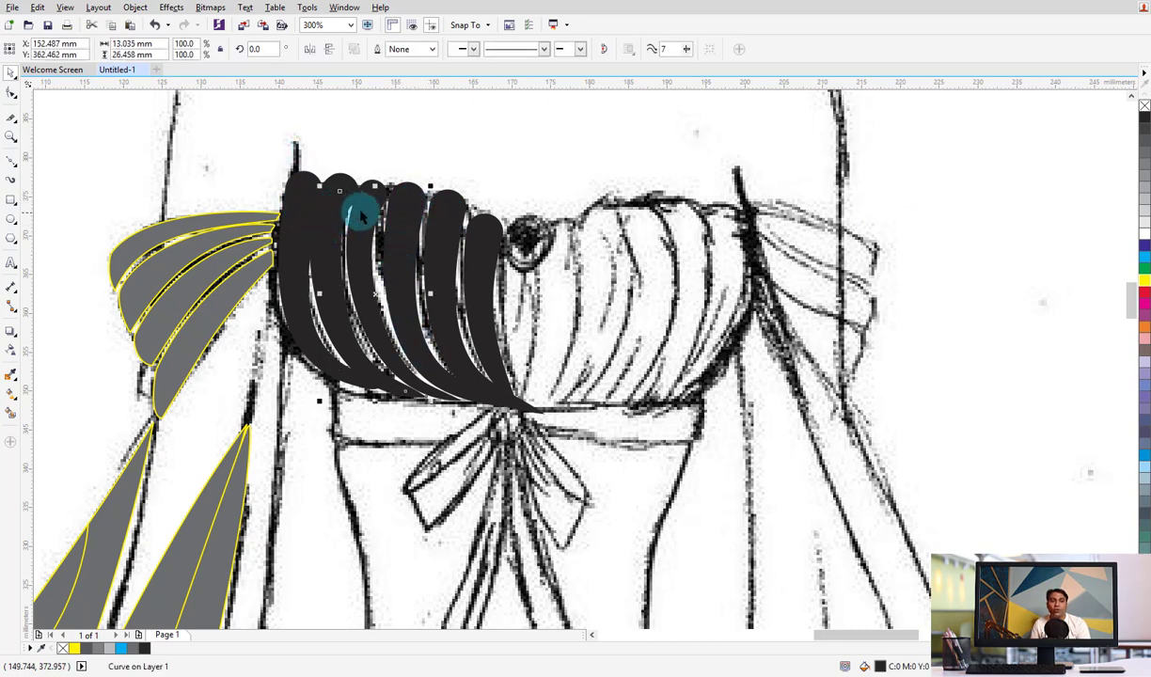
{"action": "left_click", "coordinate": [420, 214]}
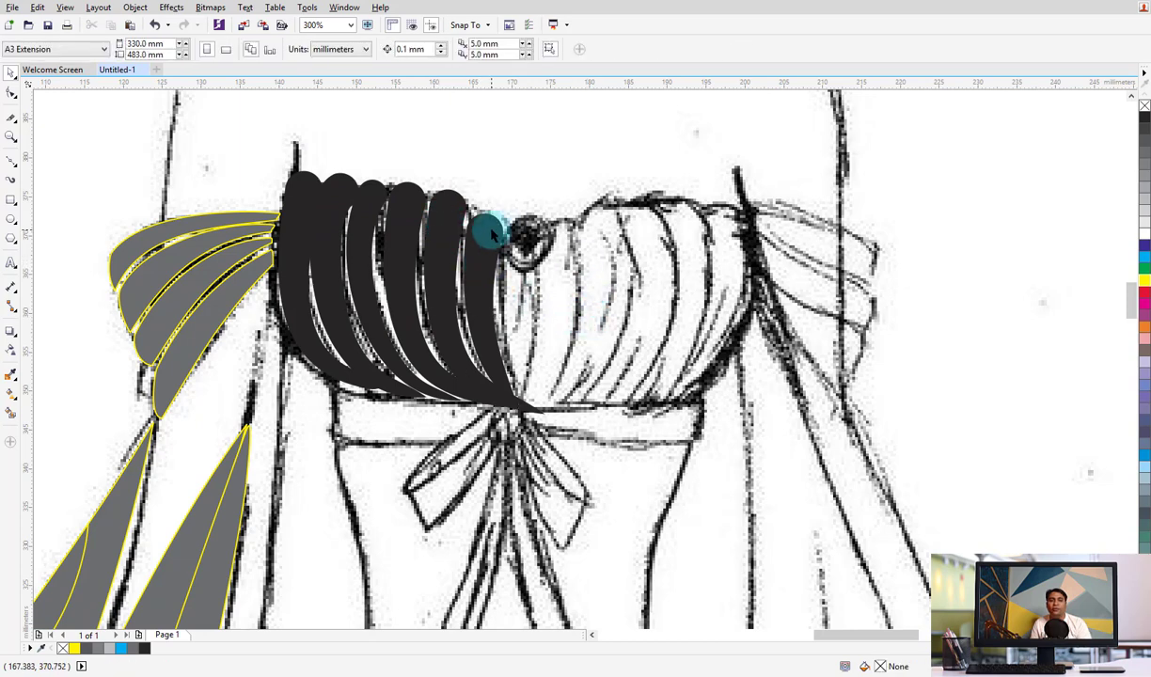
{"action": "left_click", "coordinate": [435, 222]}
{"action": "left_click", "coordinate": [428, 218], "text": "shift"}
{"action": "left_click", "coordinate": [376, 203], "text": "shift"}
{"action": "left_click", "coordinate": [341, 195], "text": "shift"}
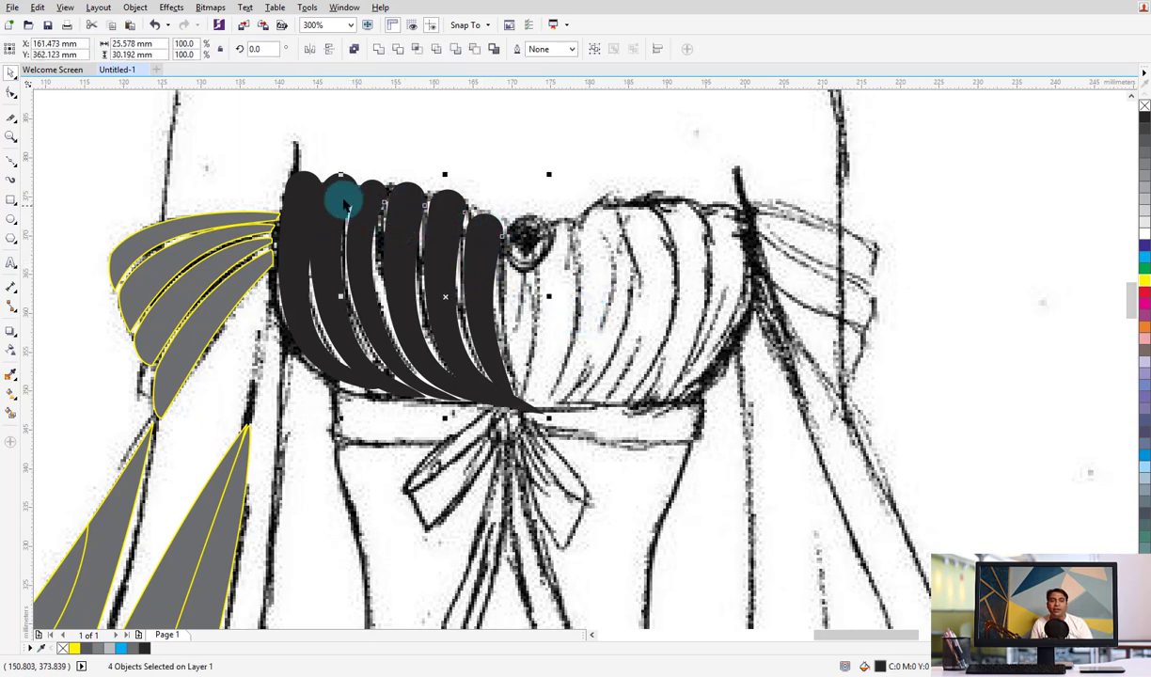
{"action": "left_click", "coordinate": [308, 195], "text": "shift"}
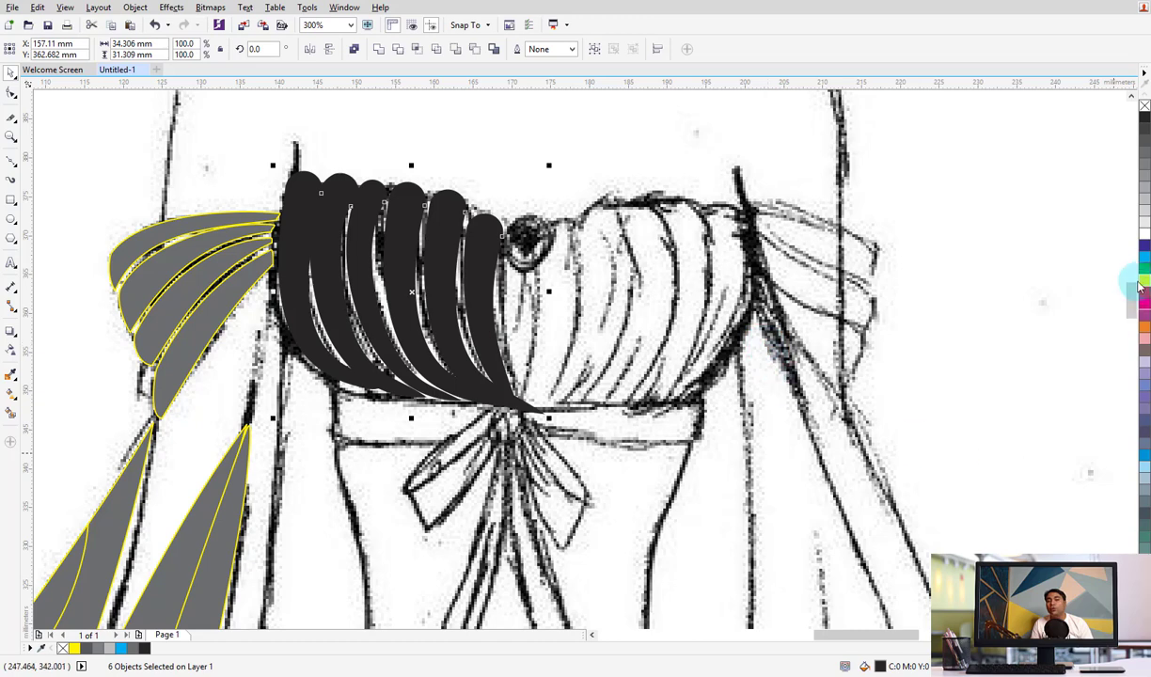
Fill the strands grey and add a mirrored copy on the right, resized to 30.515 mm tall
{"action": "left_click", "coordinate": [1144, 173]}
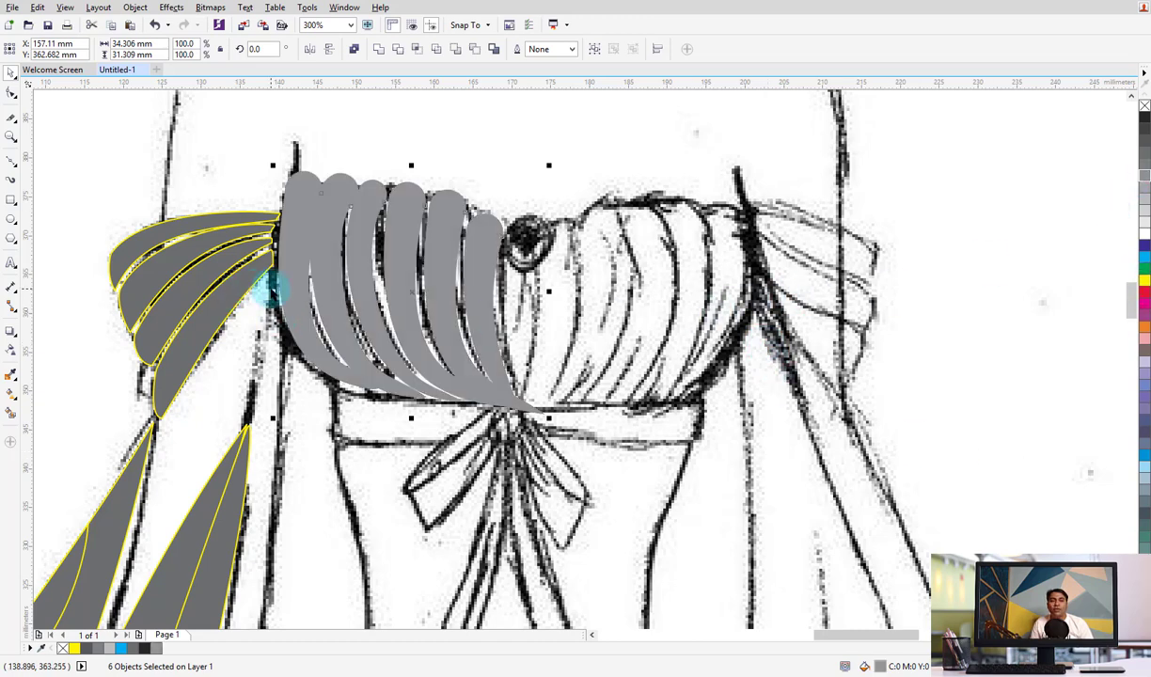
{"action": "mouse_move", "coordinate": [274, 292]}
{"action": "left_mouse_down"}
{"action": "mouse_move", "coordinate": [753, 301]}
{"action": "mouse_move", "coordinate": [692, 284]}
{"action": "left_mouse_up"}
{"action": "left_click_drag", "start_coordinate": [644, 170], "coordinate": [643, 172]}
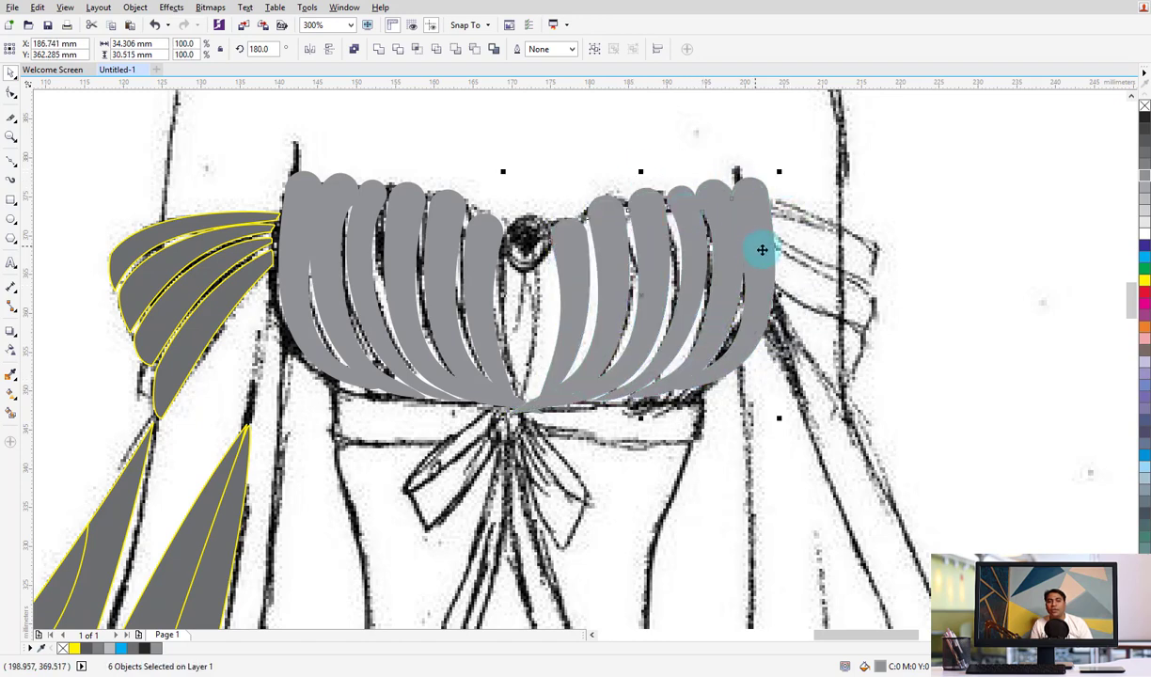
{"action": "left_click_drag", "start_coordinate": [780, 299], "coordinate": [753, 298]}
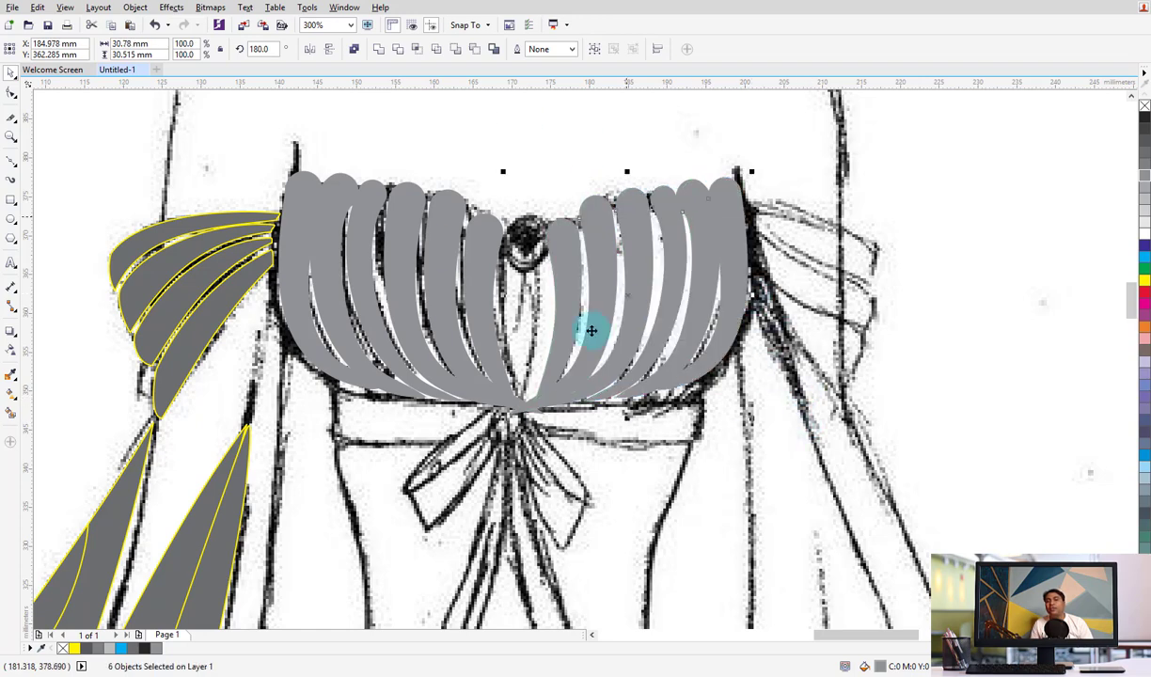
Zoom out and marquee-select all the bodice pleats together
{"action": "scroll", "coordinate": [602, 282], "scroll_direction": "down", "scroll_amount": 4}
{"action": "left_click", "coordinate": [789, 228]}
{"action": "left_click", "coordinate": [509, 319]}
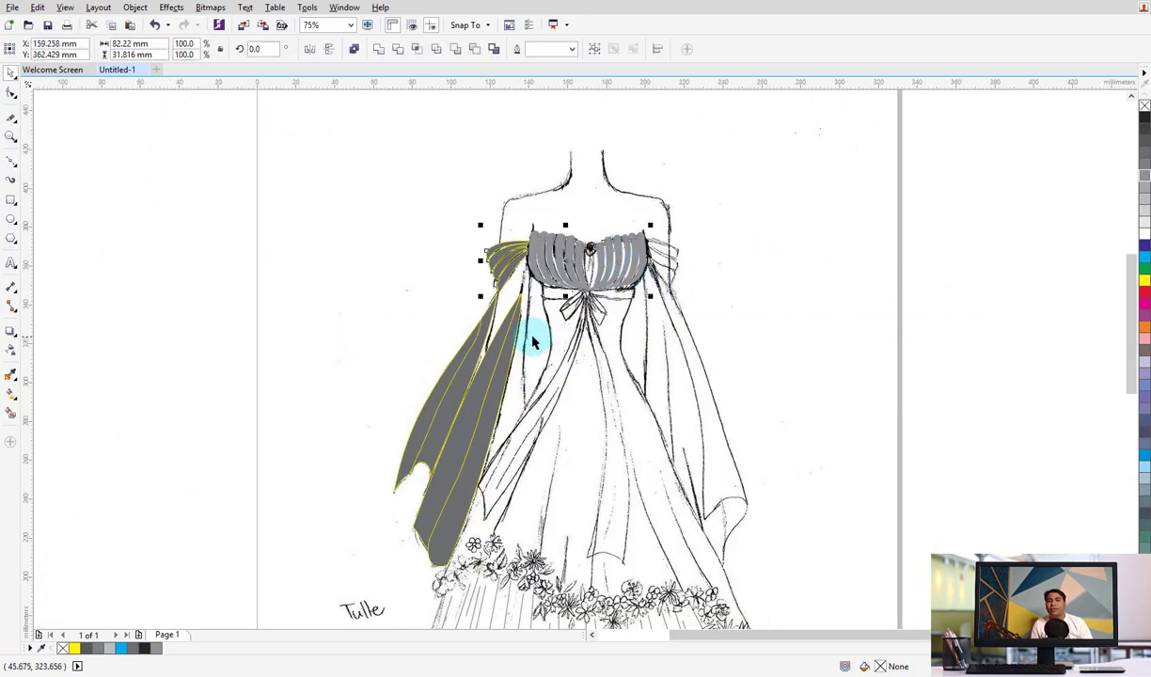
{"action": "mouse_move", "coordinate": [1027, 181]}
{"action": "left_mouse_down"}
{"action": "mouse_move", "coordinate": [505, 308]}
{"action": "mouse_move", "coordinate": [514, 302]}
{"action": "left_mouse_up"}
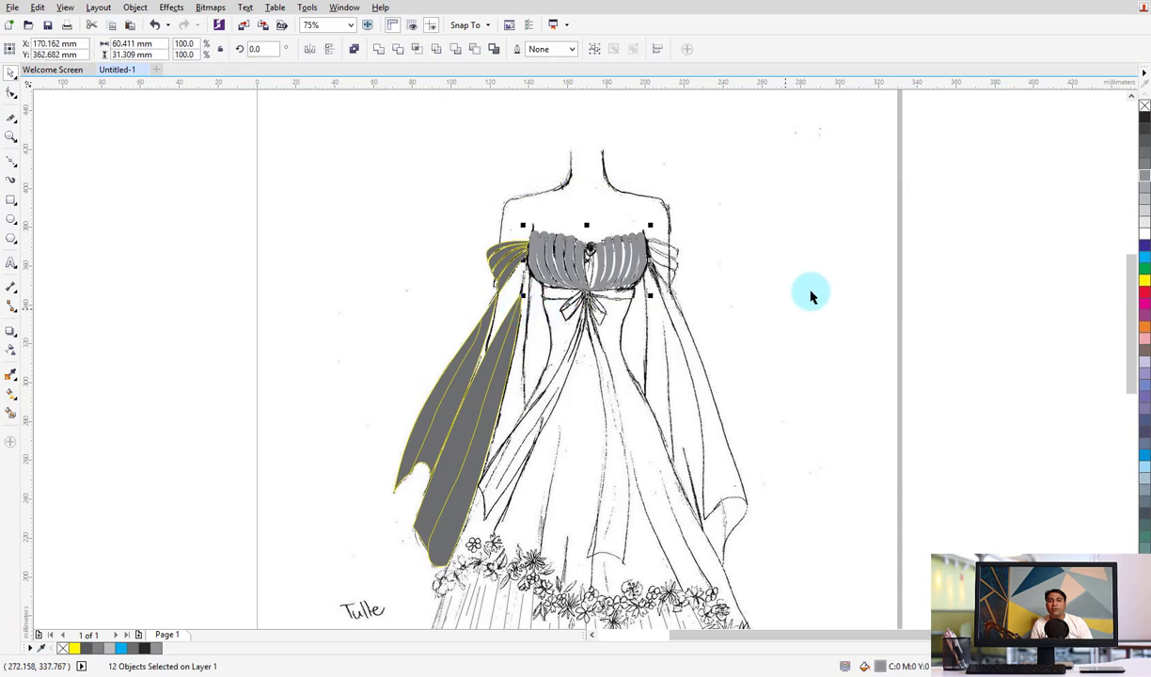
Resize a single grey strand and move it into the bodice centre gap
{"action": "scroll", "coordinate": [630, 252], "scroll_direction": "up", "scroll_amount": 2}
{"action": "left_click", "coordinate": [790, 268]}
{"action": "left_click", "coordinate": [569, 280]}
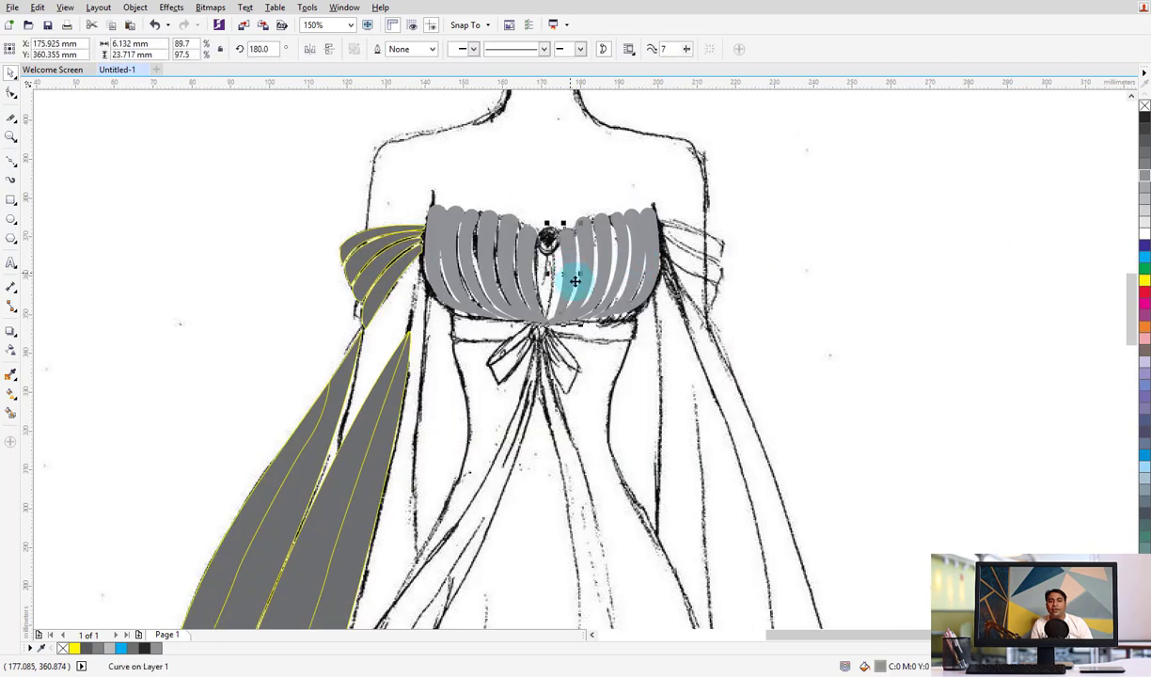
{"action": "scroll", "coordinate": [575, 280], "scroll_direction": "up", "scroll_amount": 2}
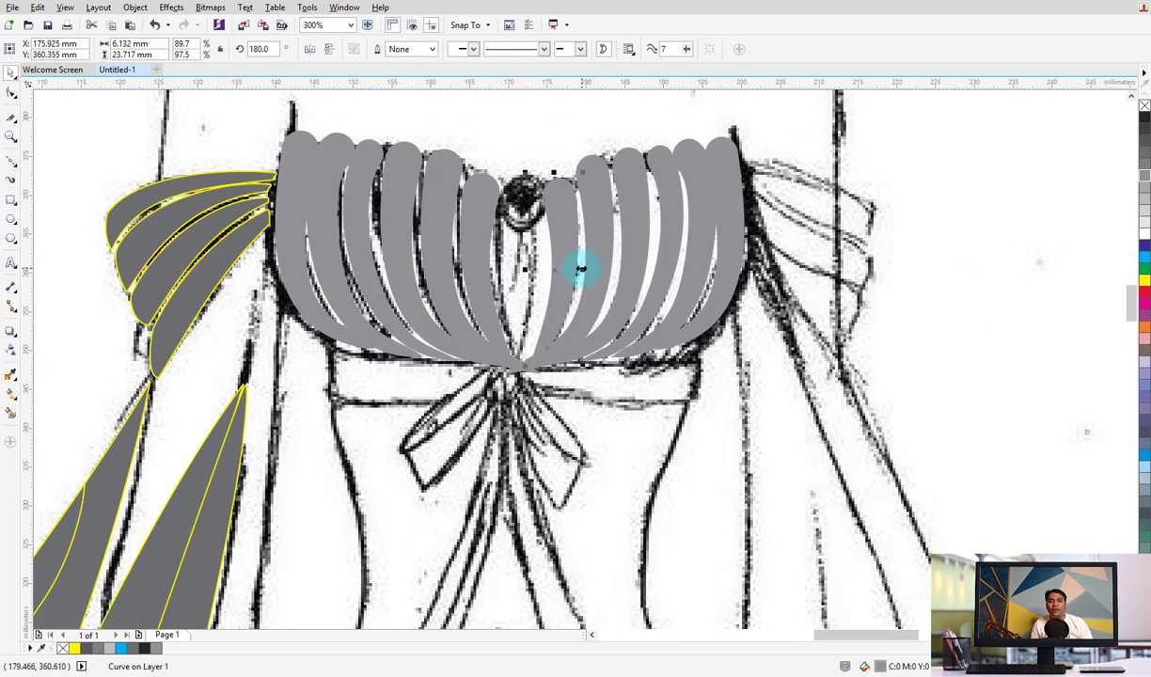
{"action": "left_click_drag", "start_coordinate": [571, 268], "coordinate": [548, 251]}
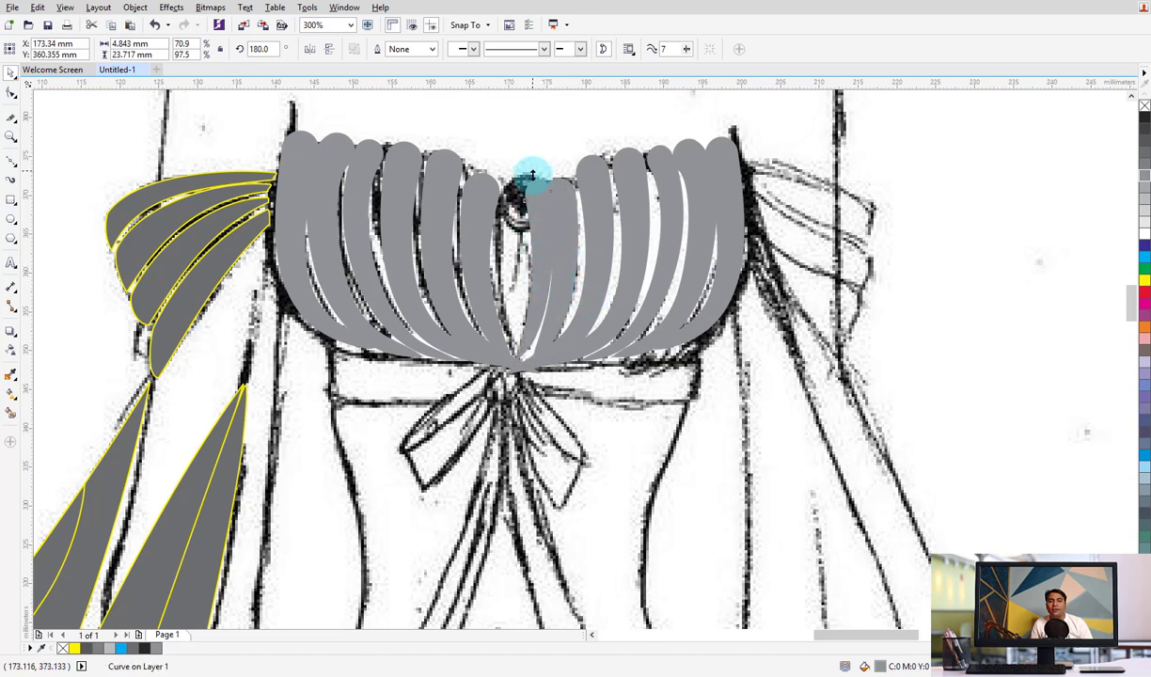
{"action": "left_click_drag", "start_coordinate": [532, 174], "coordinate": [533, 193]}
{"action": "left_click_drag", "start_coordinate": [531, 246], "coordinate": [536, 247]}
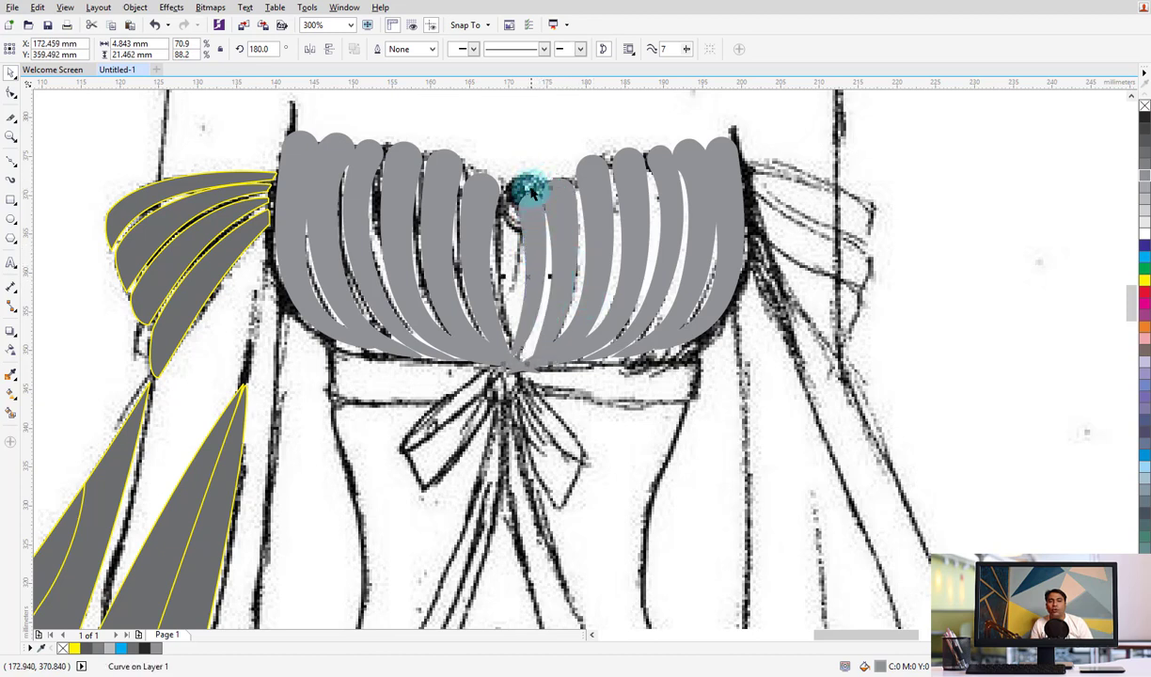
{"action": "left_click_drag", "start_coordinate": [528, 186], "coordinate": [529, 201]}
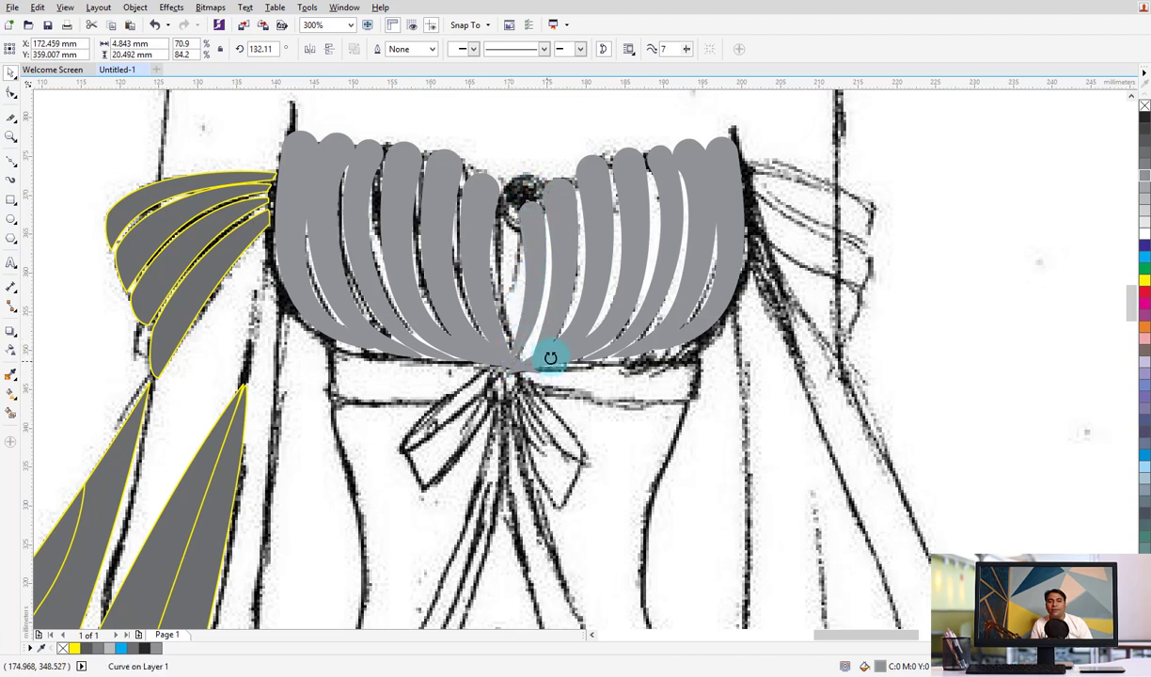
Tilt the centre strand to follow the neighbouring pleats, then deselect it
{"action": "mouse_move", "coordinate": [549, 362]}
{"action": "left_mouse_down"}
{"action": "mouse_move", "coordinate": [535, 317]}
{"action": "mouse_move", "coordinate": [492, 300]}
{"action": "mouse_move", "coordinate": [502, 299]}
{"action": "left_mouse_up"}
{"action": "left_click", "coordinate": [568, 302]}
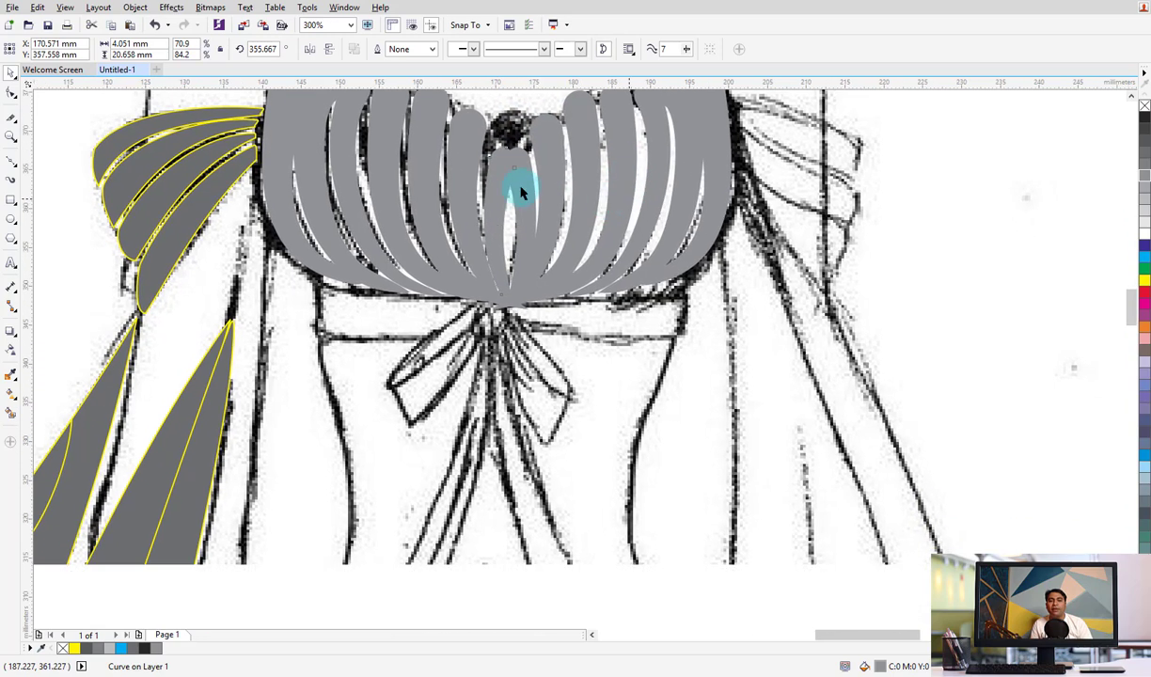
{"action": "scroll", "coordinate": [544, 221], "scroll_direction": "down", "scroll_amount": 3}
{"action": "left_click", "coordinate": [780, 273]}
{"action": "scroll", "coordinate": [587, 207], "scroll_direction": "up", "scroll_amount": 3}
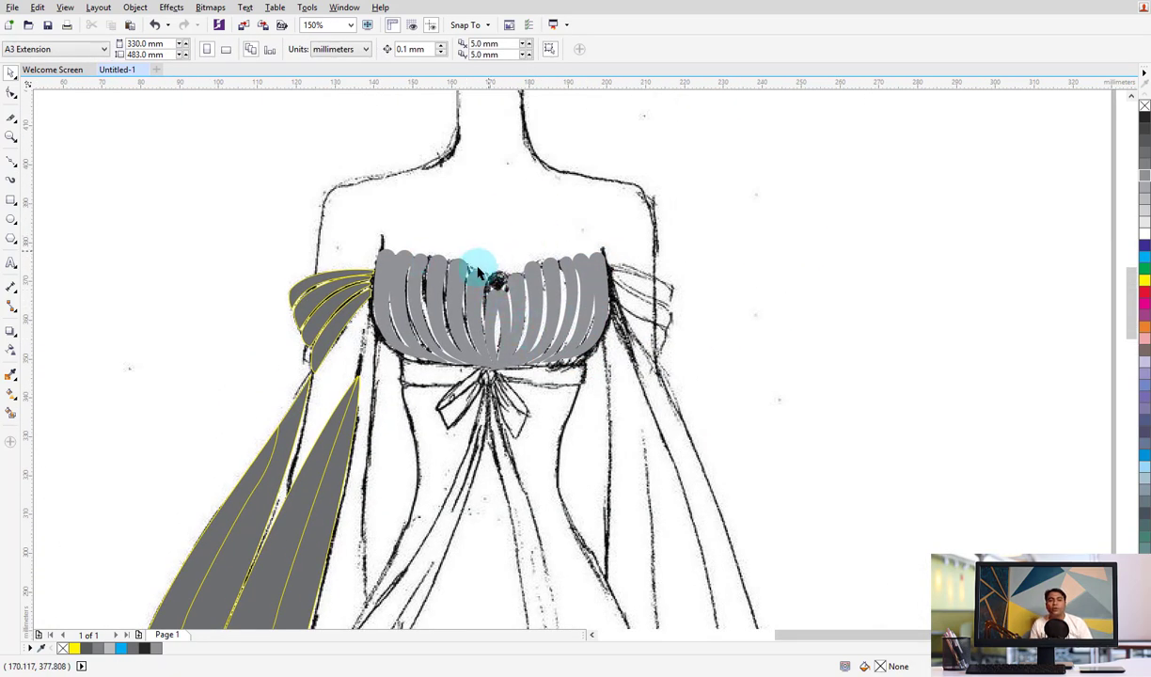
{"action": "scroll", "coordinate": [488, 306], "scroll_direction": "down", "scroll_amount": 2}
{"action": "scroll", "coordinate": [565, 256], "scroll_direction": "up", "scroll_amount": 2}
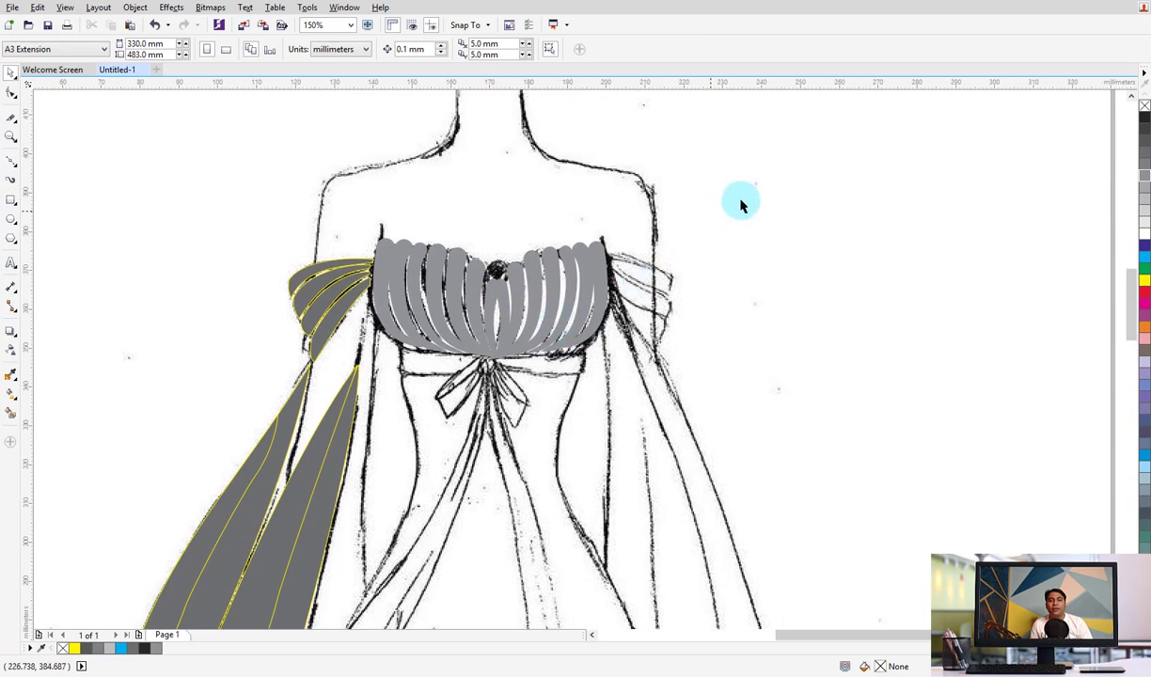
{"action": "mouse_move", "coordinate": [796, 197]}
{"action": "left_mouse_down"}
{"action": "mouse_move", "coordinate": [313, 371]}
{"action": "mouse_move", "coordinate": [364, 379]}
{"action": "left_mouse_up"}
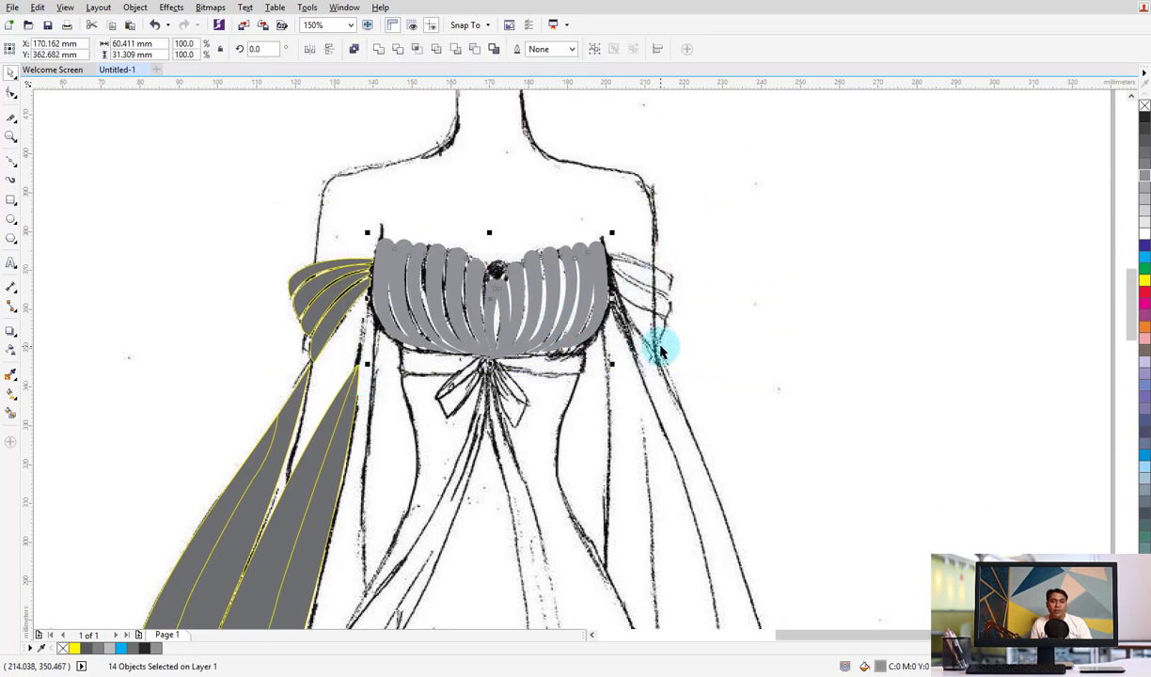
{"action": "left_click", "coordinate": [320, 299]}
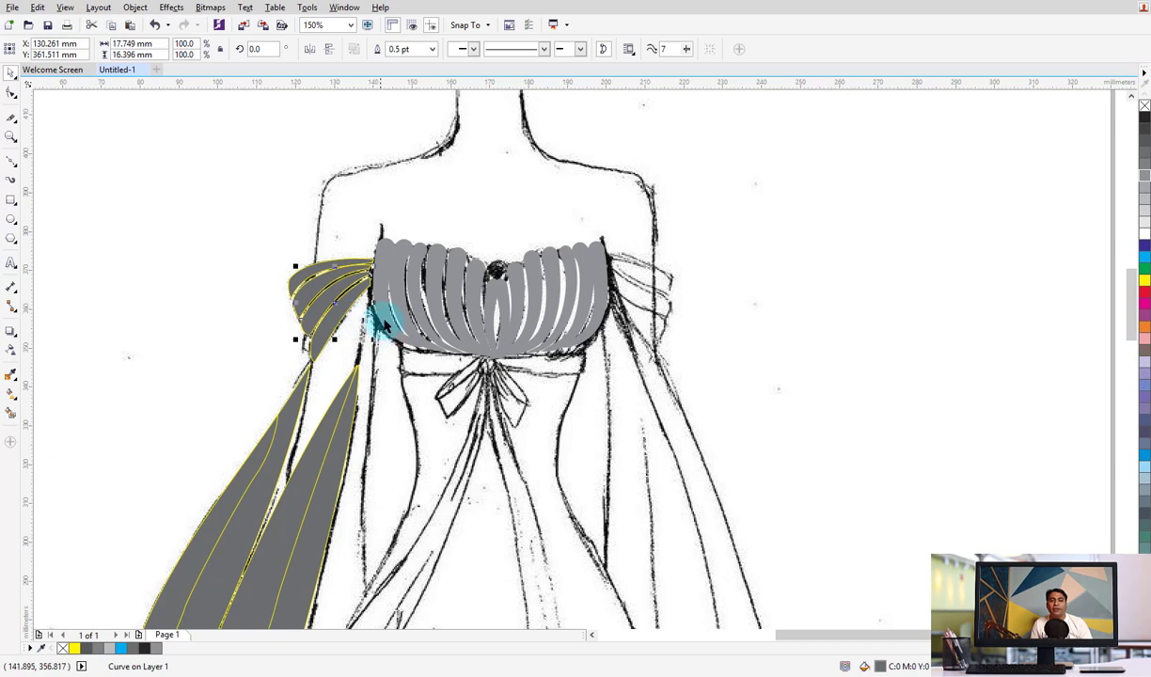
{"action": "left_click_drag", "start_coordinate": [212, 214], "coordinate": [388, 350]}
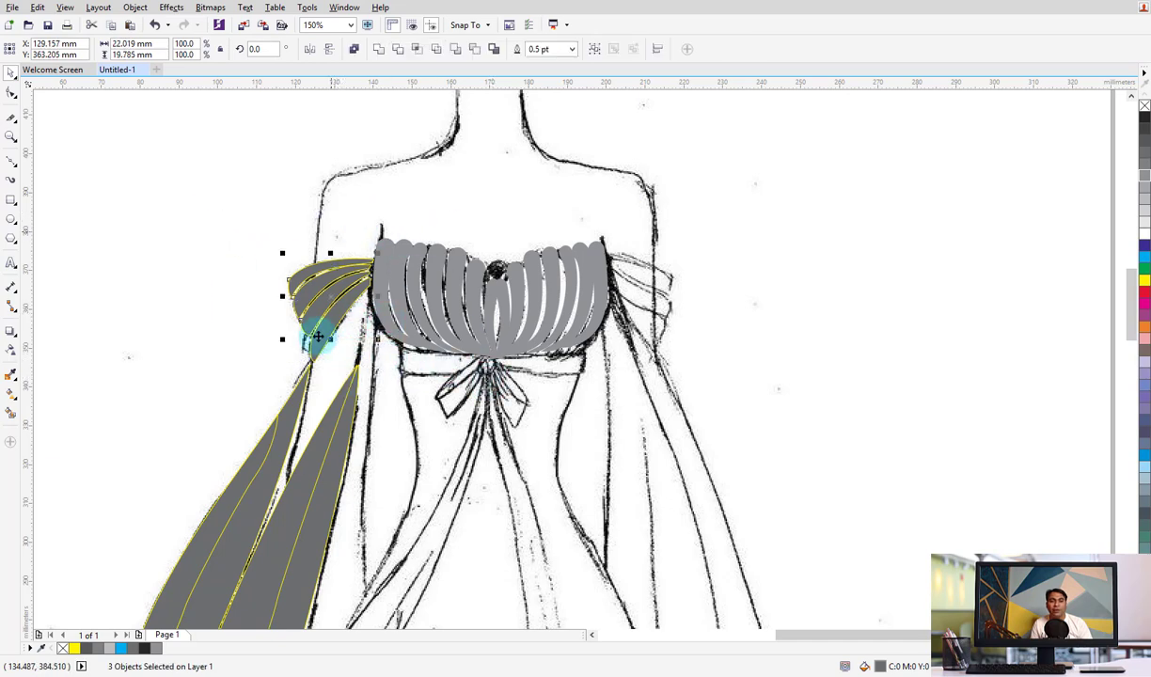
{"action": "scroll", "coordinate": [596, 344], "scroll_direction": "down", "scroll_amount": 2}
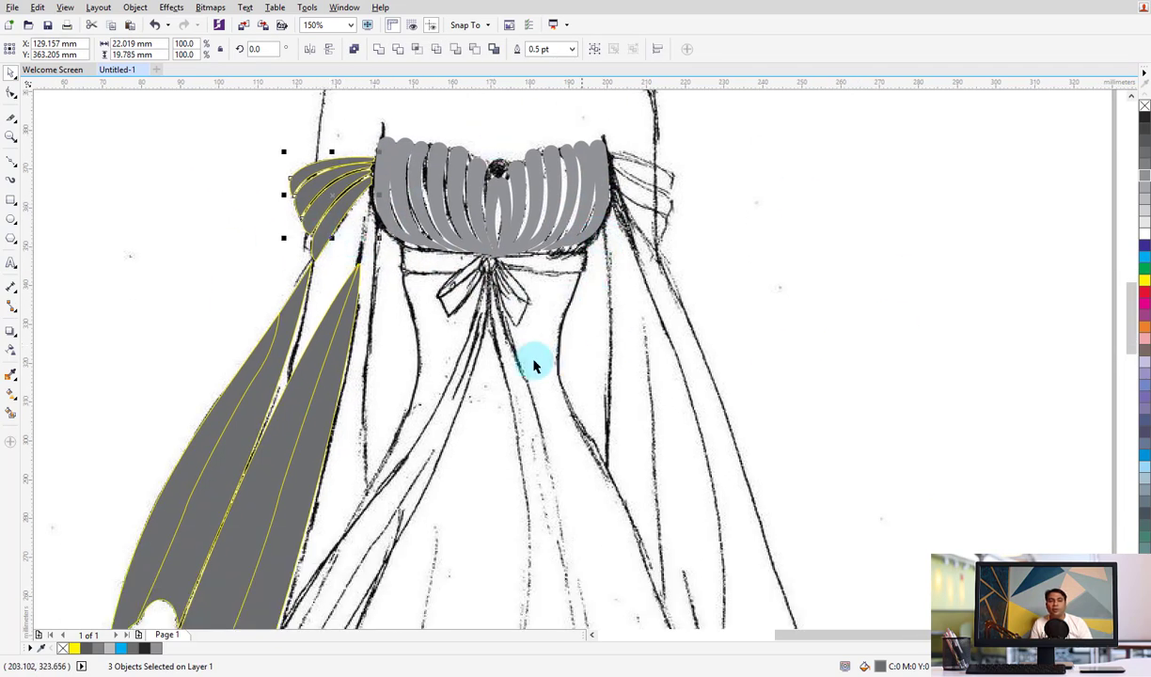
{"action": "left_click", "coordinate": [415, 266]}
{"action": "scroll", "coordinate": [488, 329], "scroll_direction": "up", "scroll_amount": 1}
{"action": "scroll", "coordinate": [495, 318], "scroll_direction": "up", "scroll_amount": 2}
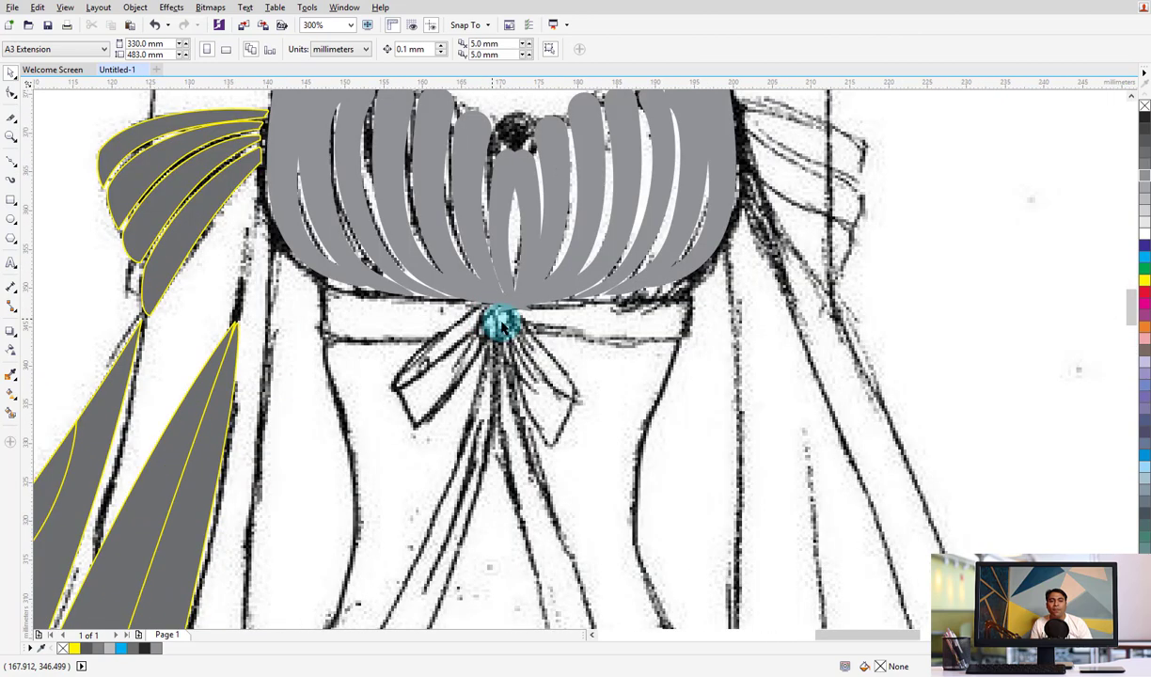
Paint a thick brush-stroke band across the waistband using a heavier stroke preset
{"action": "left_click", "coordinate": [11, 180]}
{"action": "left_click", "coordinate": [141, 49]}
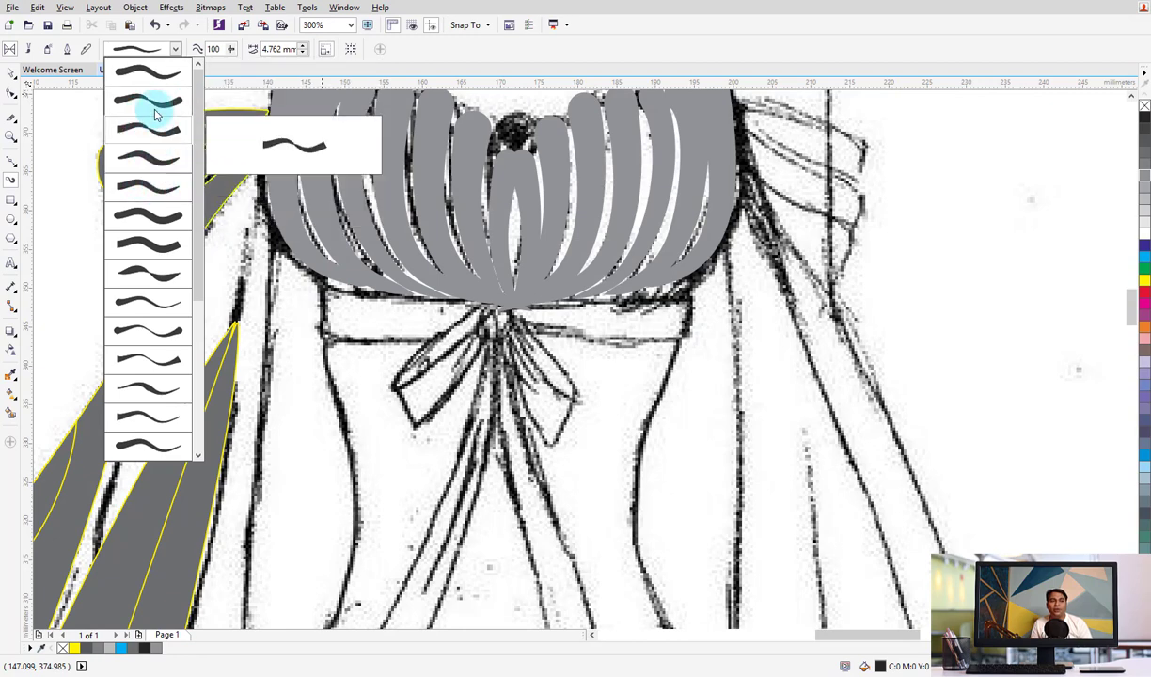
{"action": "left_click", "coordinate": [141, 243]}
{"action": "left_click_drag", "start_coordinate": [436, 331], "coordinate": [677, 329]}
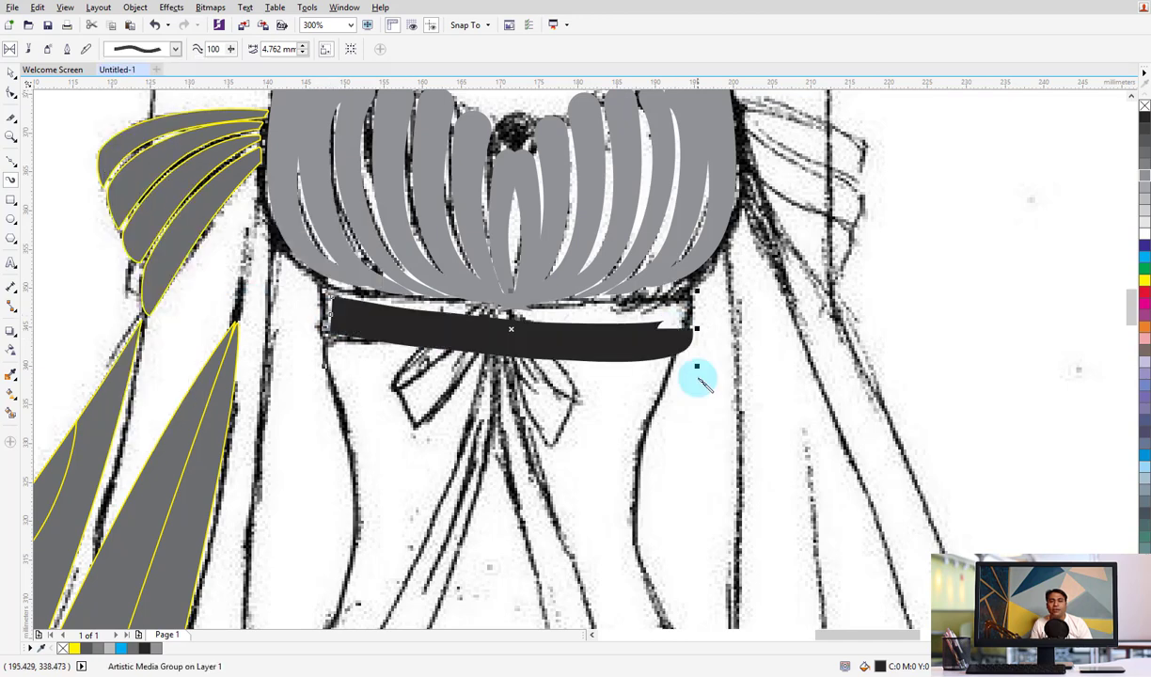
{"action": "key", "text": "ctrl+z"}
{"action": "left_click_drag", "start_coordinate": [331, 309], "coordinate": [673, 315]}
Delete extra nodes from the waistband band's path with the Shape tool
{"action": "left_click", "coordinate": [8, 119]}
{"action": "left_click", "coordinate": [520, 327]}
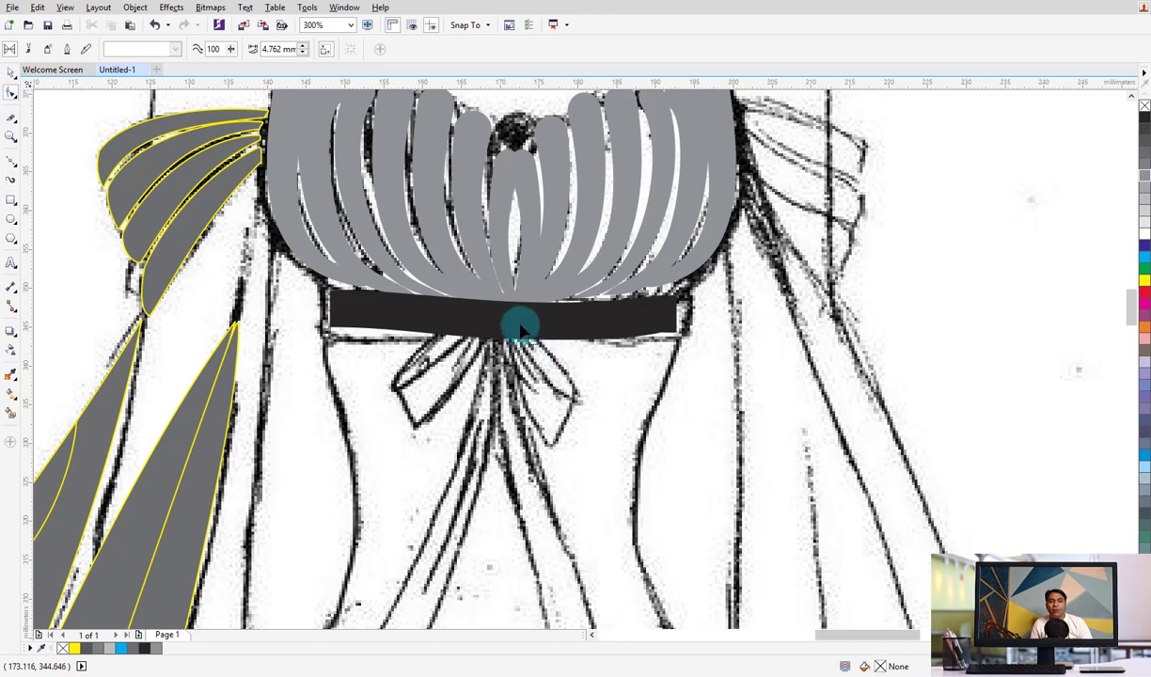
{"action": "left_click", "coordinate": [434, 324]}
{"action": "left_click", "coordinate": [492, 326]}
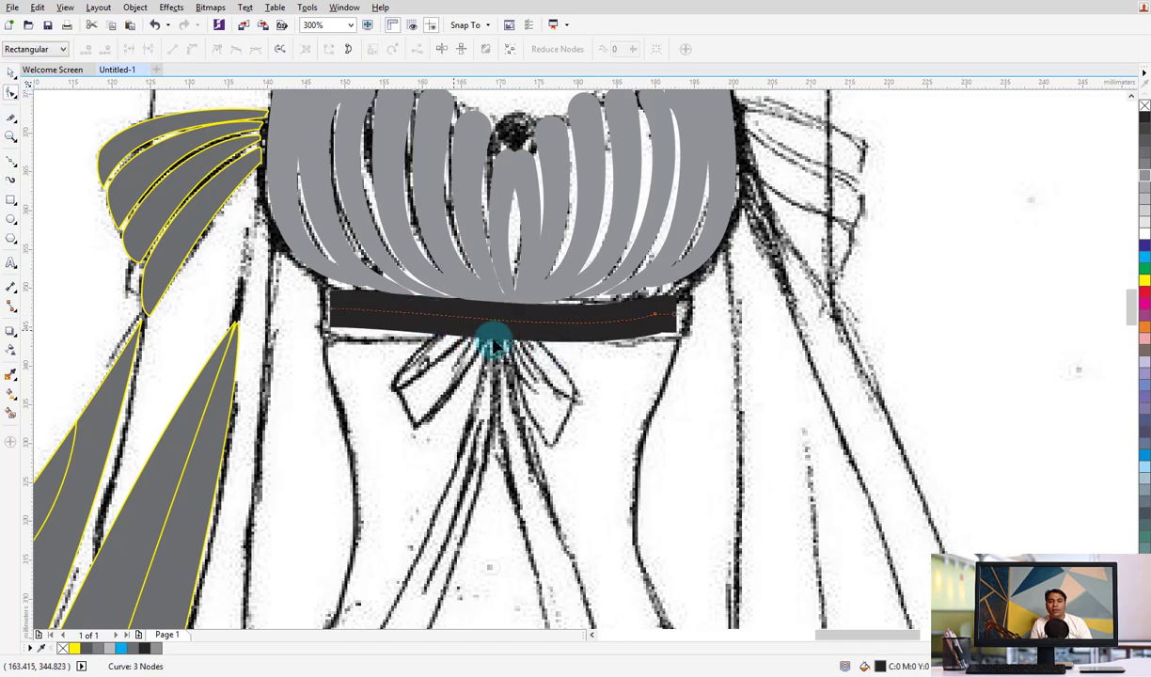
{"action": "double_click", "coordinate": [655, 319]}
{"action": "double_click", "coordinate": [680, 320]}
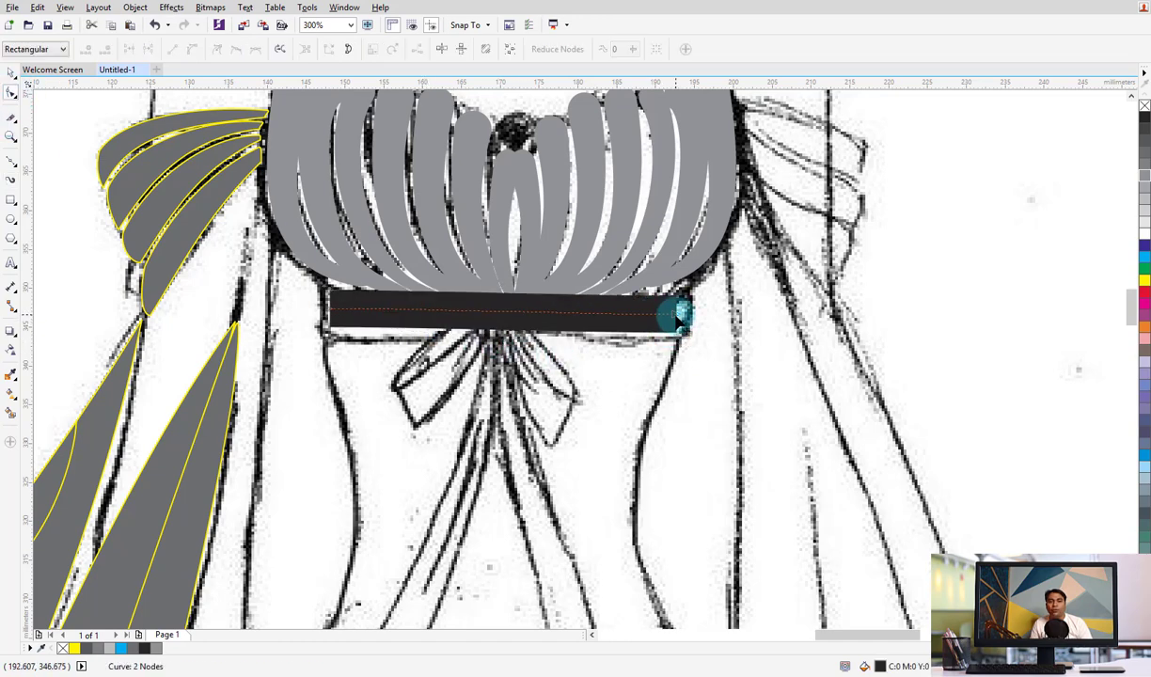
Bend the waistband's curve segment to follow the sketched belt line
{"action": "left_click", "coordinate": [507, 324]}
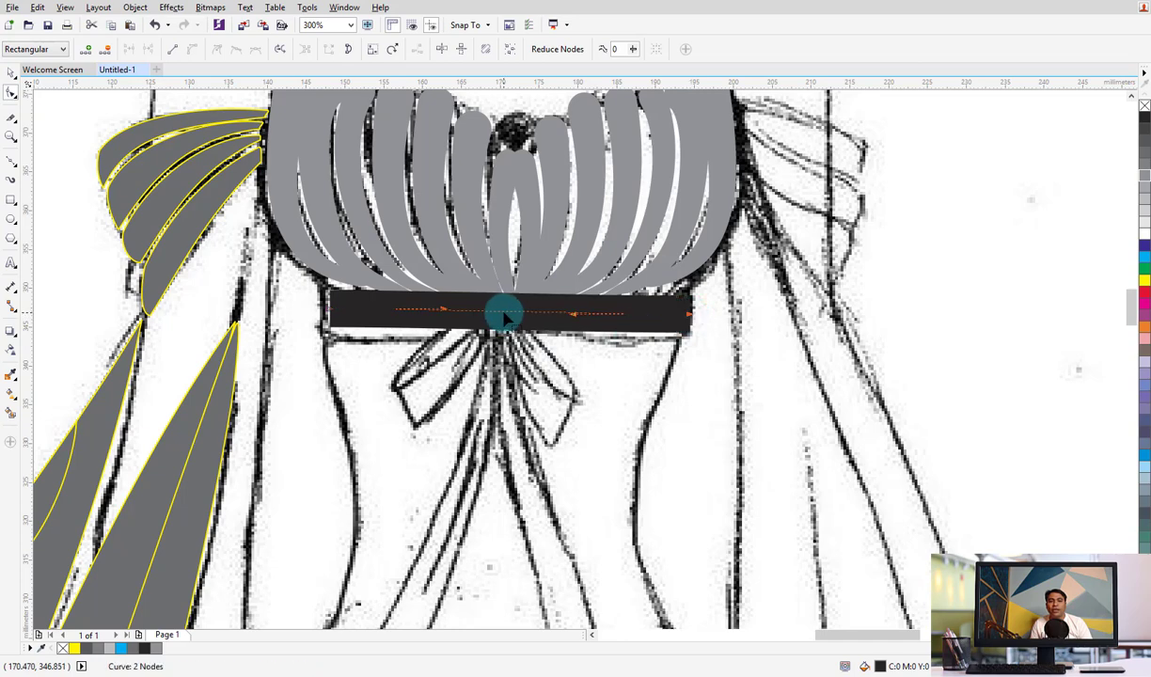
{"action": "right_click", "coordinate": [505, 318]}
{"action": "left_click", "coordinate": [691, 327]}
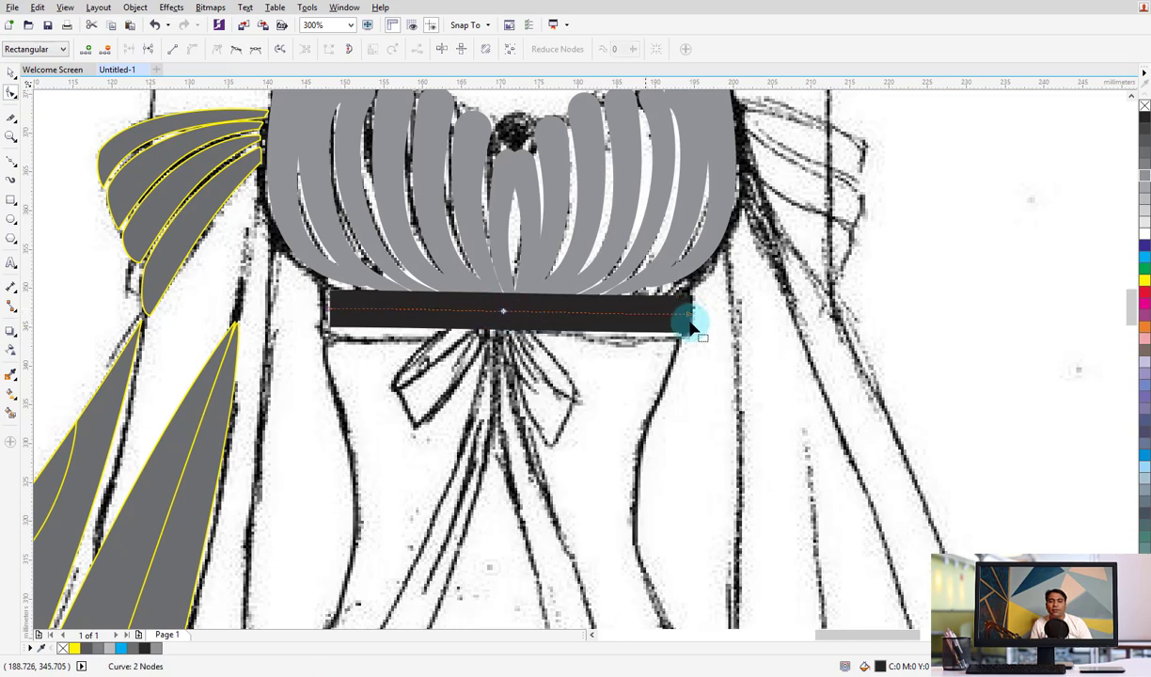
{"action": "left_click", "coordinate": [658, 315]}
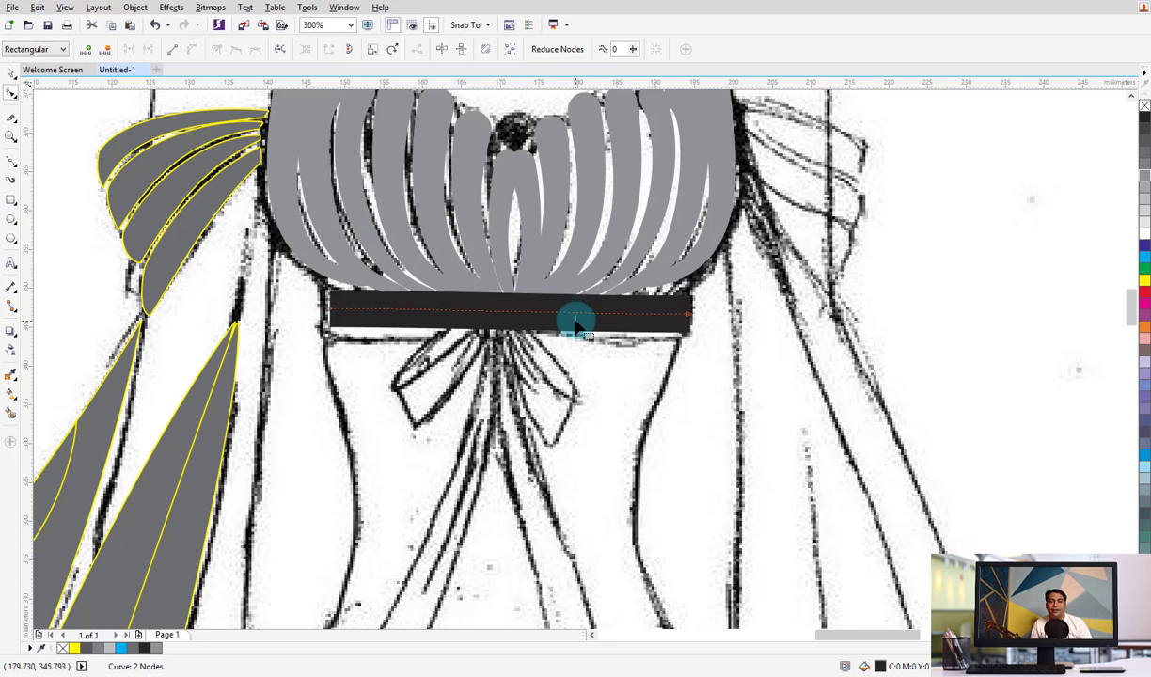
{"action": "left_click_drag", "start_coordinate": [571, 316], "coordinate": [573, 323]}
{"action": "mouse_move", "coordinate": [443, 313]}
{"action": "left_mouse_down"}
{"action": "mouse_move", "coordinate": [350, 325]}
{"action": "mouse_move", "coordinate": [318, 310]}
{"action": "left_mouse_up"}
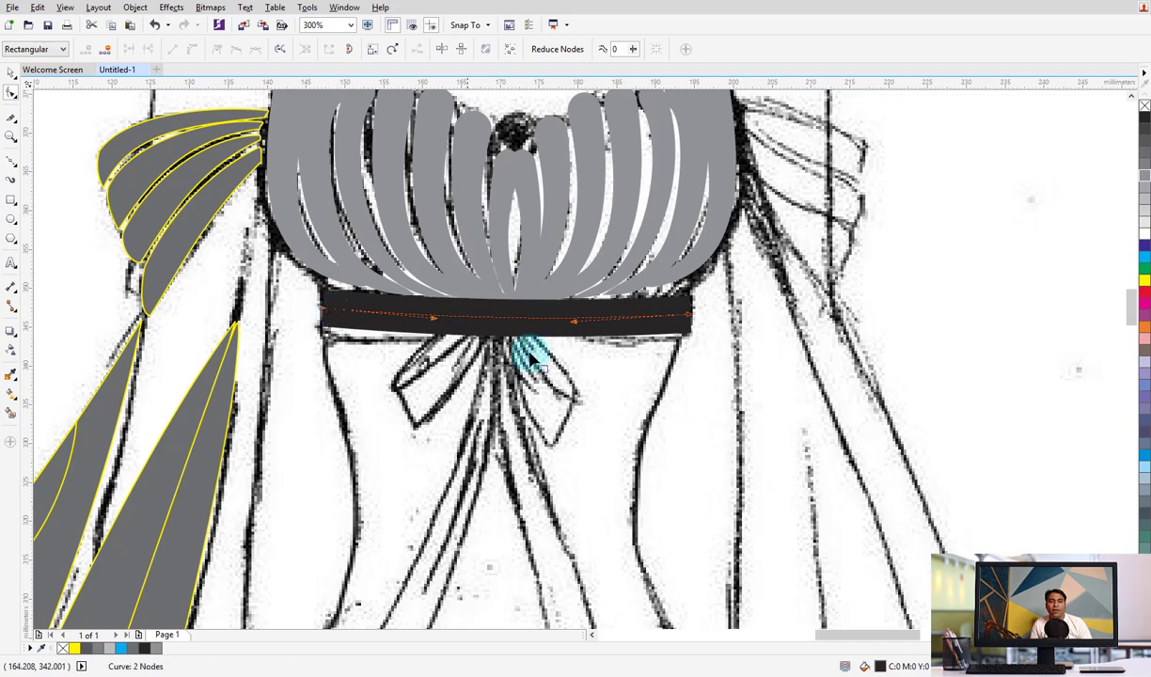
{"action": "left_click", "coordinate": [11, 73]}
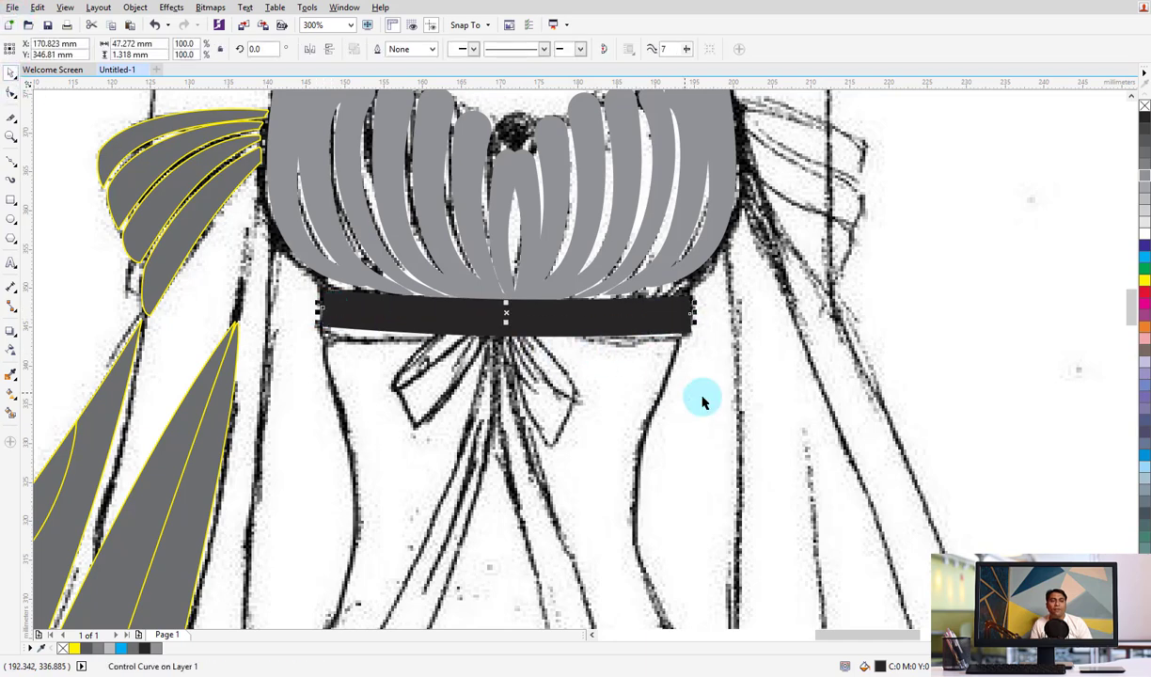
{"action": "left_click", "coordinate": [698, 398]}
{"action": "left_click", "coordinate": [684, 329]}
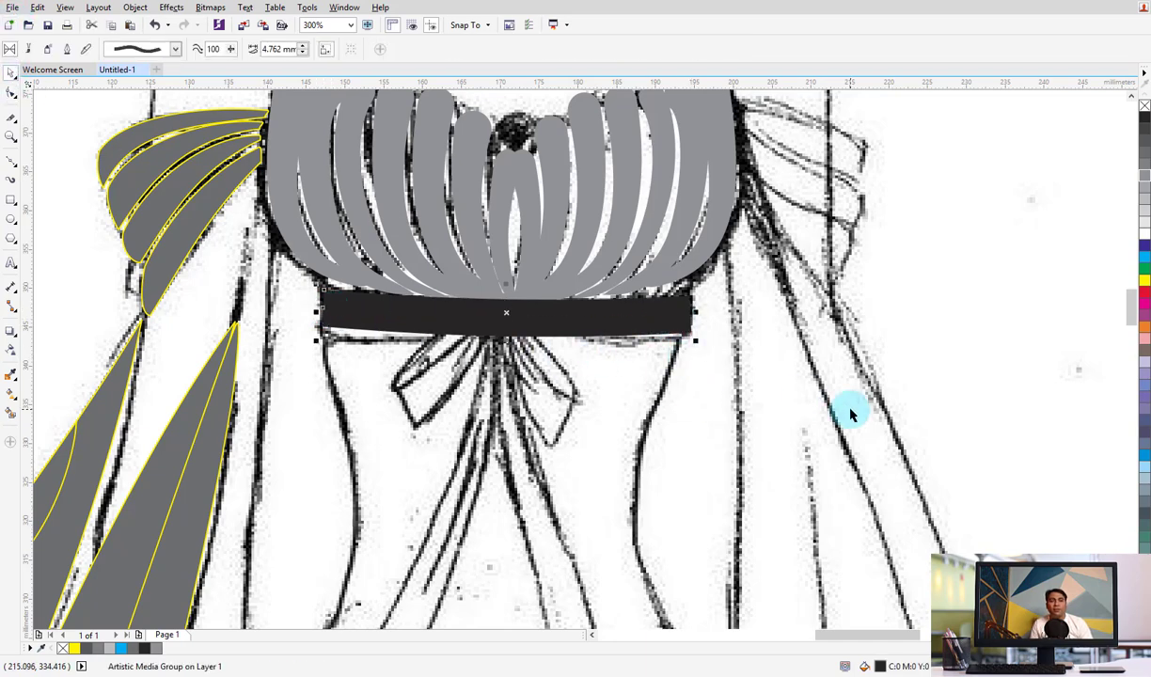
{"action": "left_click", "coordinate": [137, 49]}
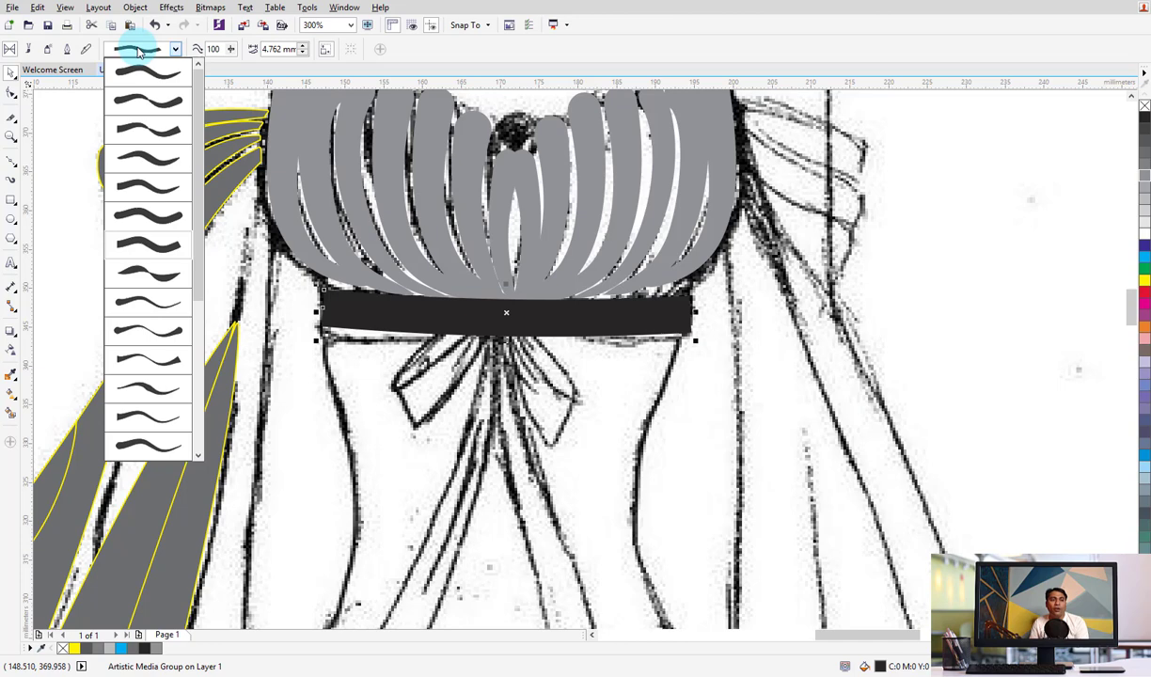
{"action": "left_click", "coordinate": [148, 218]}
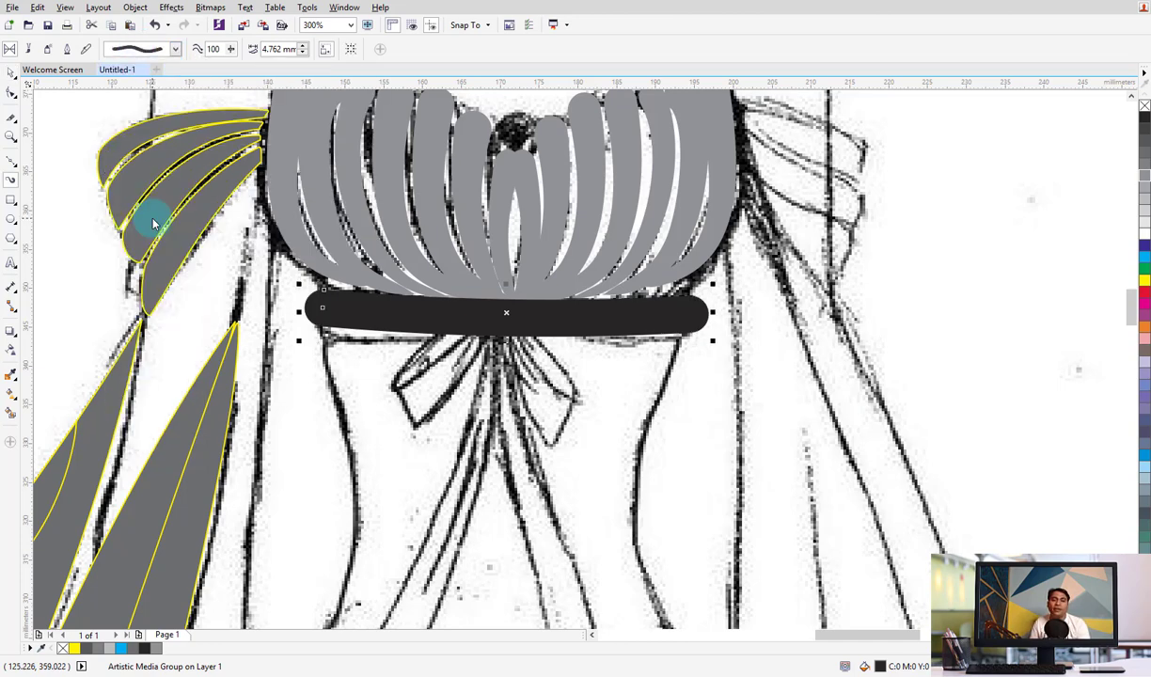
{"action": "key", "text": "ctrl+z"}
{"action": "left_click", "coordinate": [132, 49]}
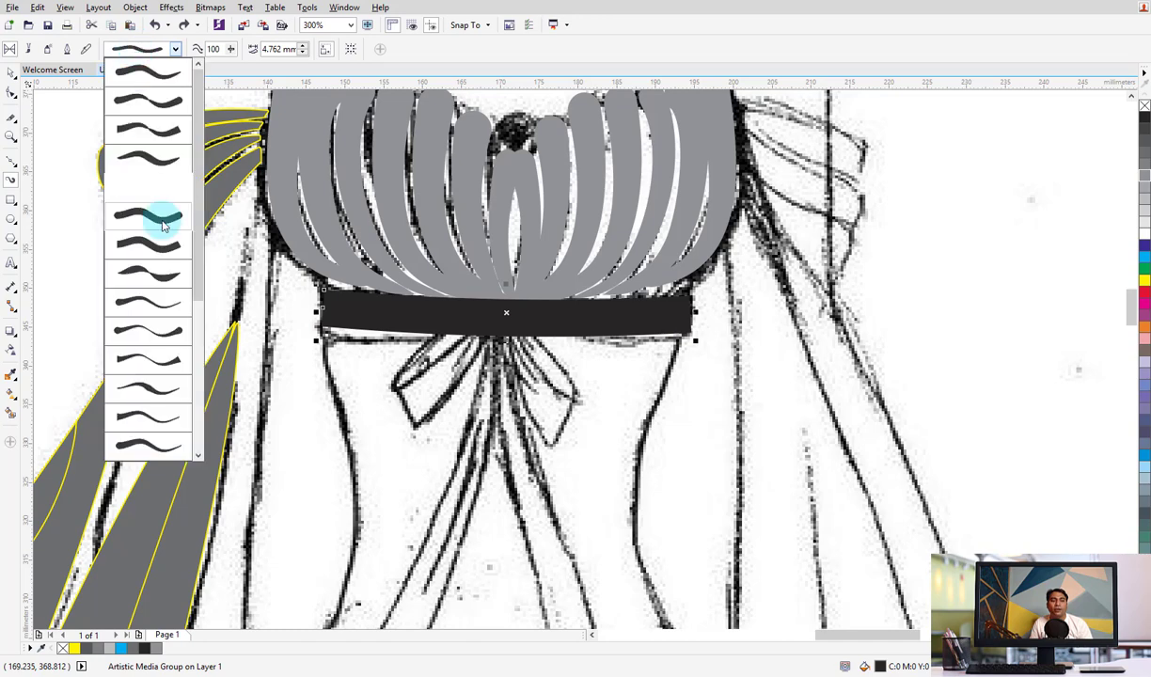
{"action": "left_click", "coordinate": [158, 329]}
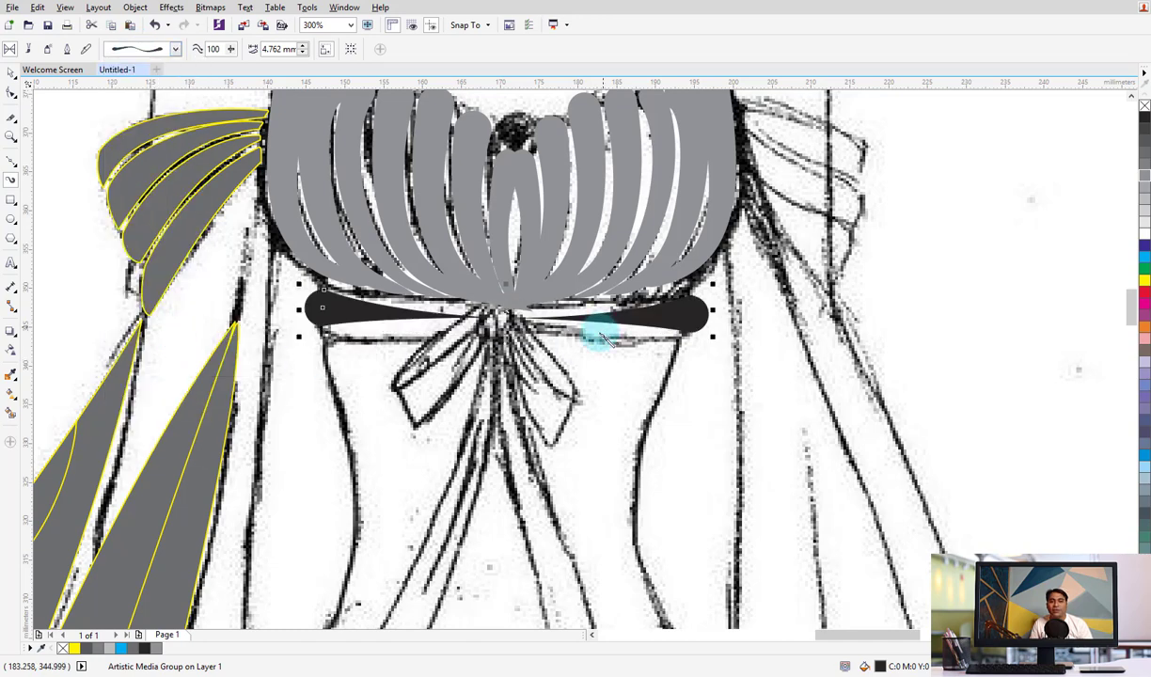
{"action": "key", "text": "ctrl+z"}
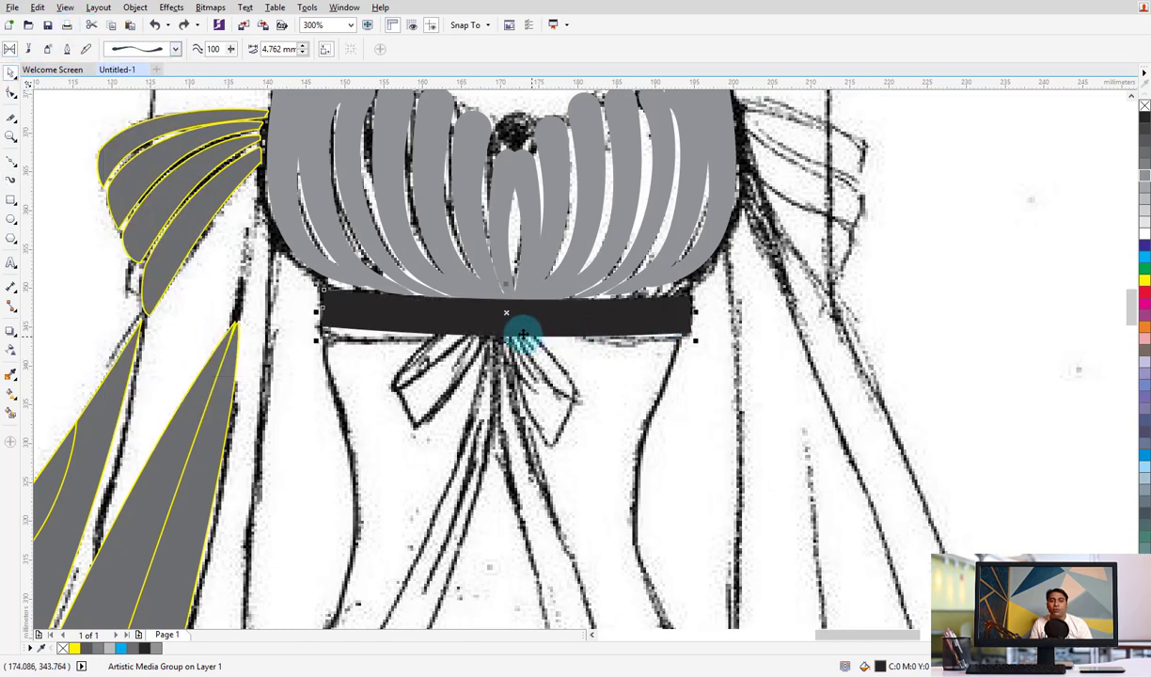
{"action": "key", "text": "ctrl+k"}
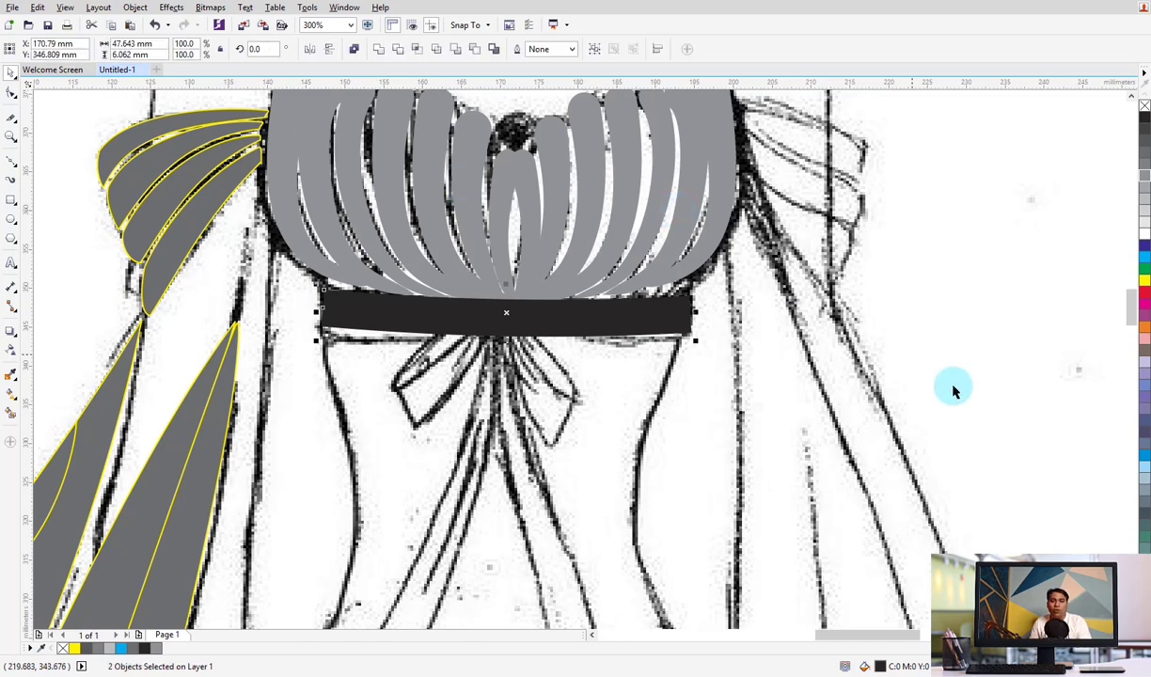
{"action": "key", "text": "Escape"}
{"action": "left_click", "coordinate": [684, 326]}
{"action": "key", "text": "Delete"}
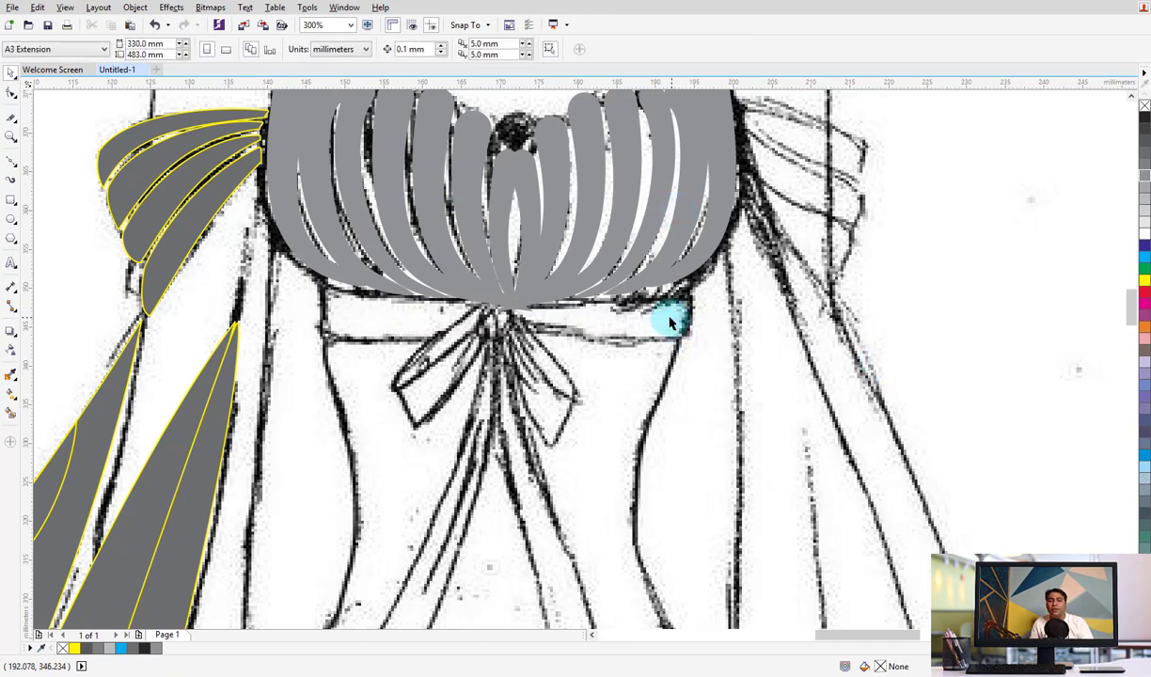
{"action": "key", "text": "ctrl+z"}
{"action": "key", "text": "Escape"}
Pull the waistband's lower-left and lower-right corner nodes down onto the belt
{"action": "left_click", "coordinate": [659, 340]}
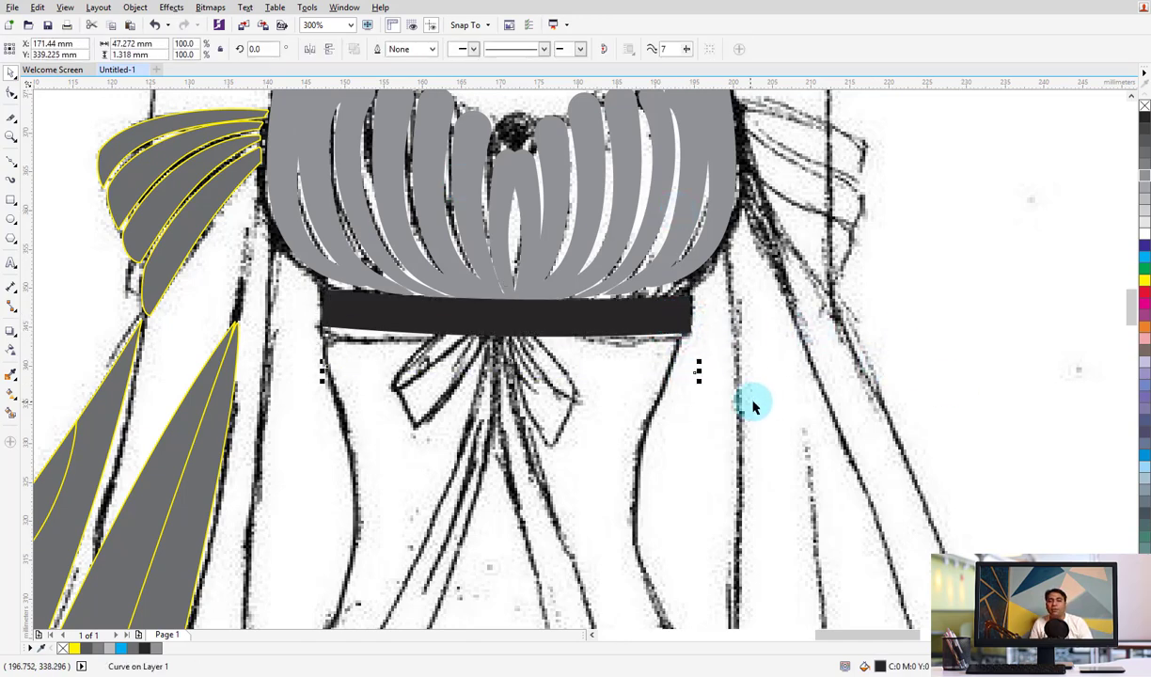
{"action": "key", "text": "Escape"}
{"action": "left_click", "coordinate": [568, 308]}
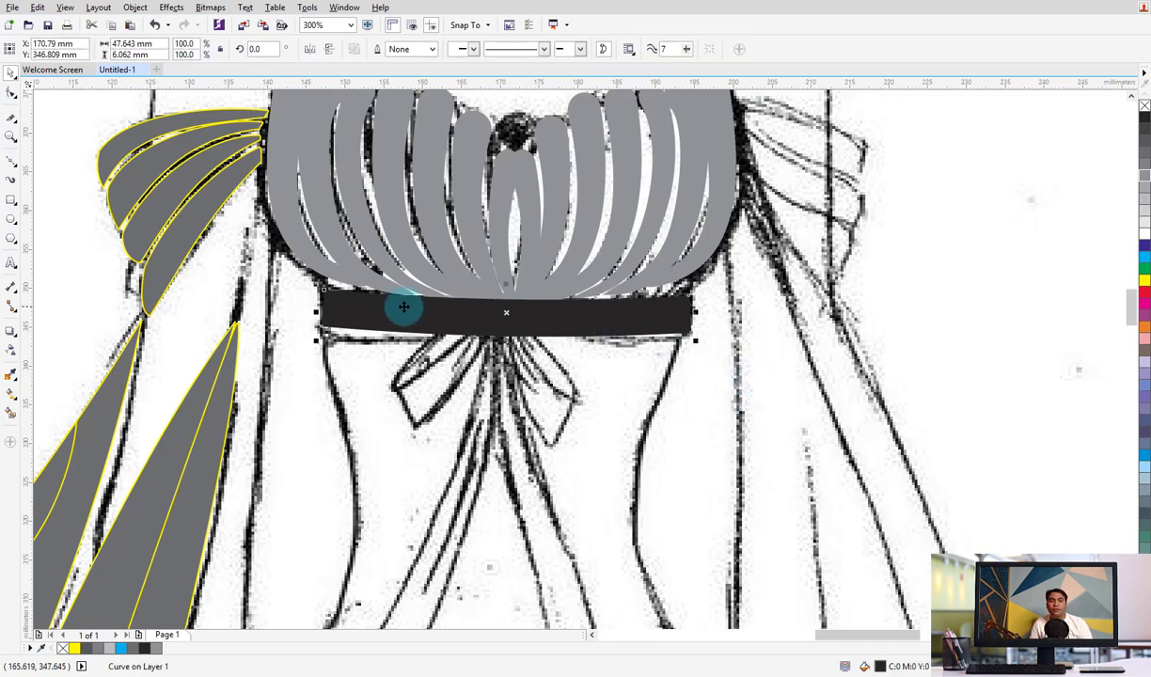
{"action": "key", "text": "F10"}
{"action": "left_click_drag", "start_coordinate": [321, 326], "coordinate": [322, 339]}
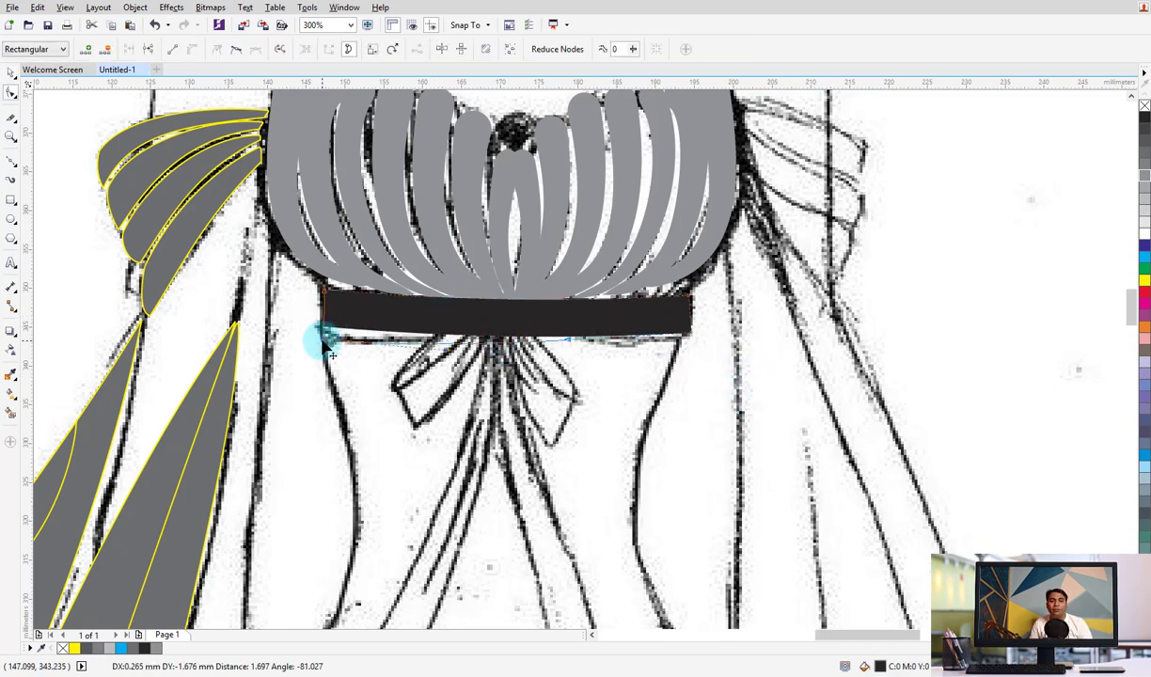
{"action": "left_click_drag", "start_coordinate": [689, 336], "coordinate": [684, 340]}
Convert the waistband's left-end segment to a curve
{"action": "right_click", "coordinate": [691, 321]}
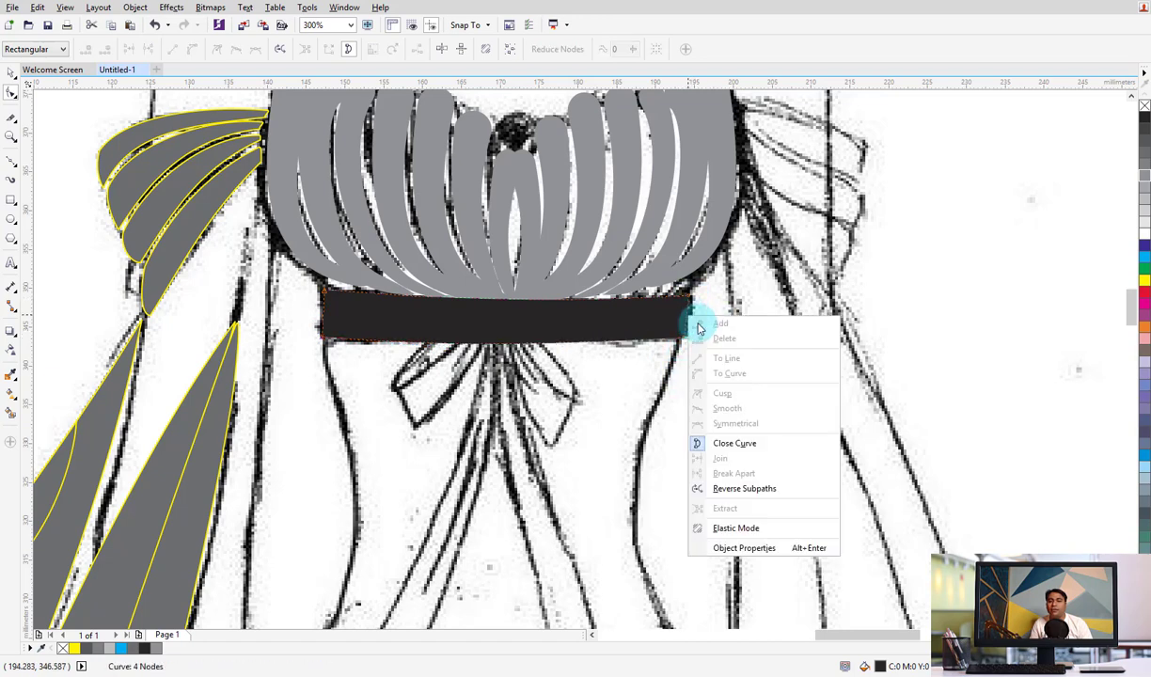
{"action": "left_click", "coordinate": [741, 317]}
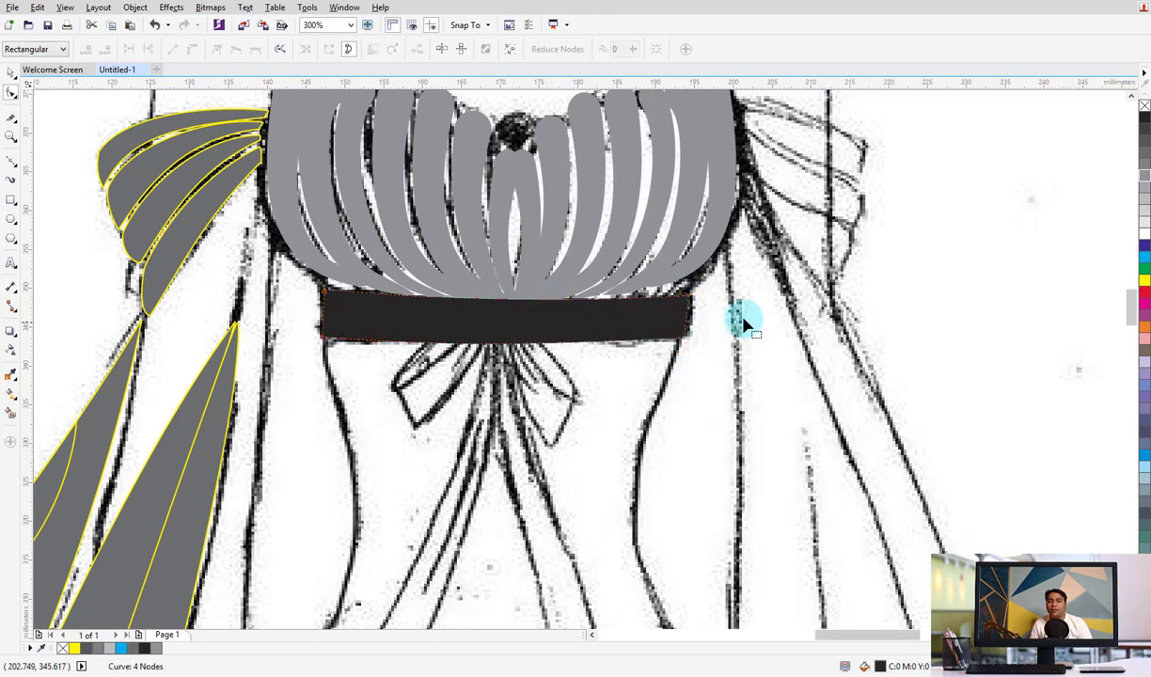
{"action": "right_click", "coordinate": [690, 321]}
{"action": "left_click", "coordinate": [694, 324]}
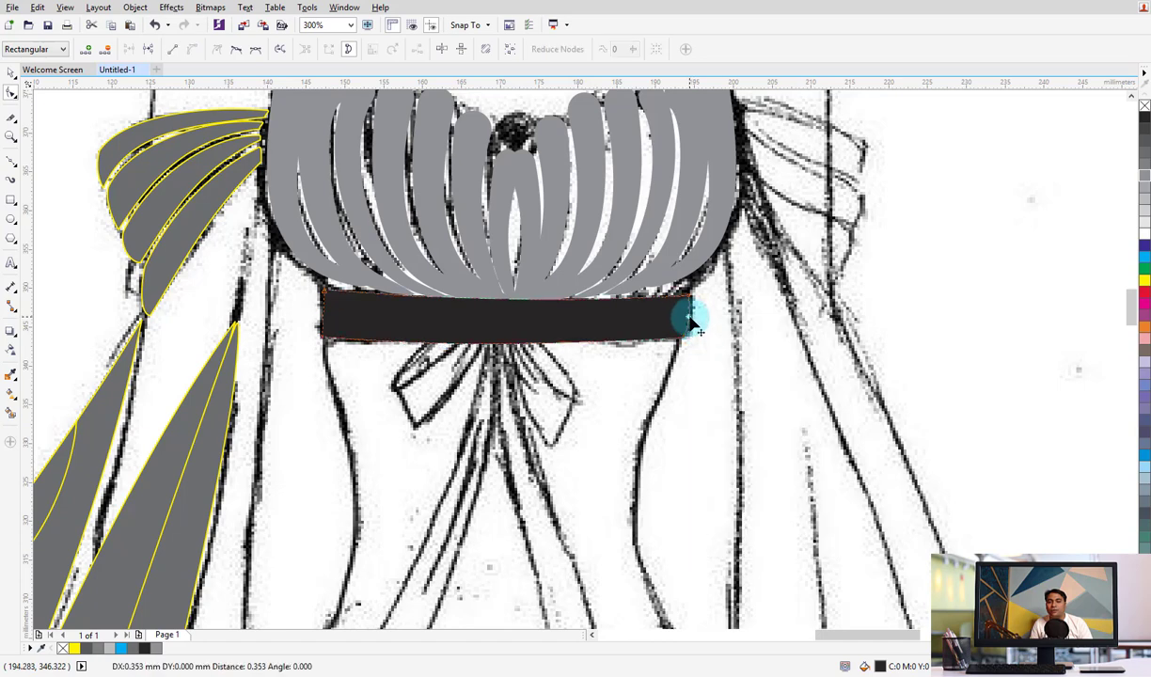
{"action": "right_click", "coordinate": [323, 308]}
{"action": "left_click", "coordinate": [395, 374]}
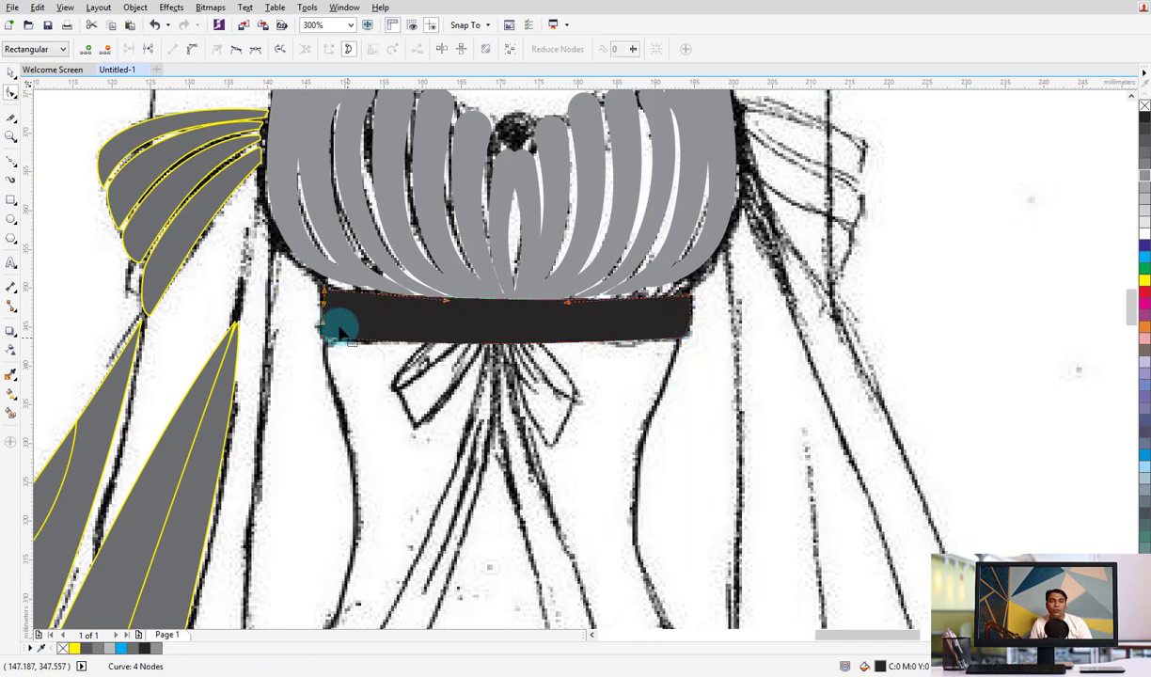
{"action": "left_click", "coordinate": [10, 73]}
{"action": "left_click", "coordinate": [701, 380]}
{"action": "scroll", "coordinate": [586, 302], "scroll_direction": "down", "scroll_amount": 2}
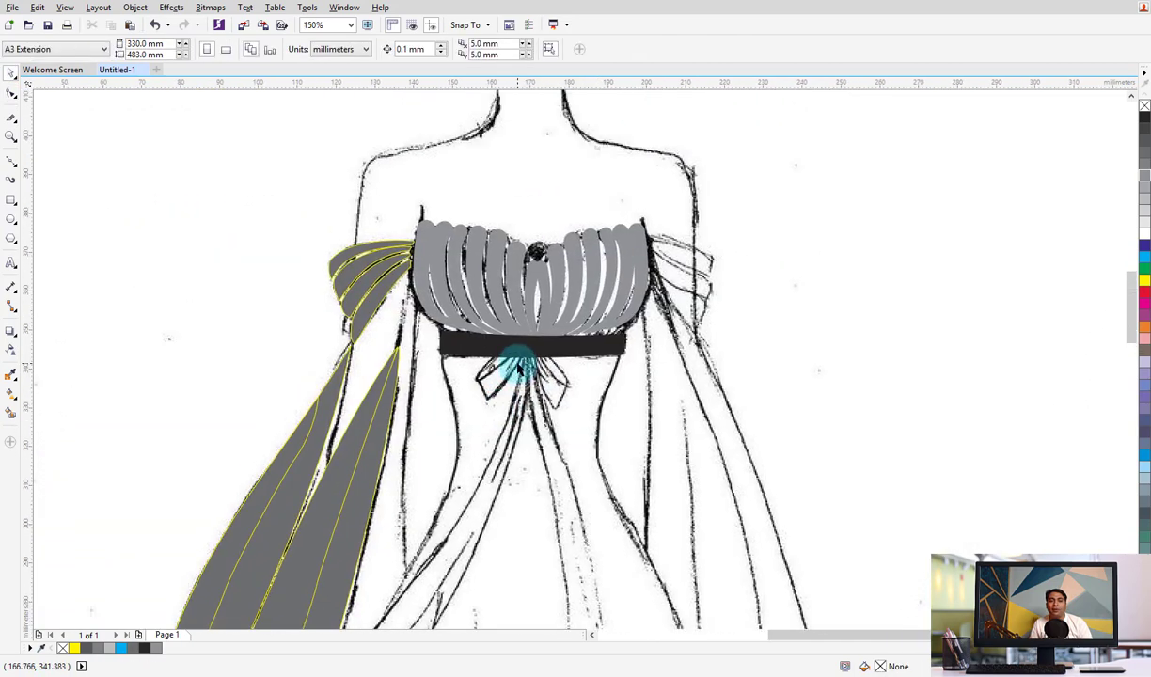
{"action": "scroll", "coordinate": [517, 365], "scroll_direction": "up", "scroll_amount": 2}
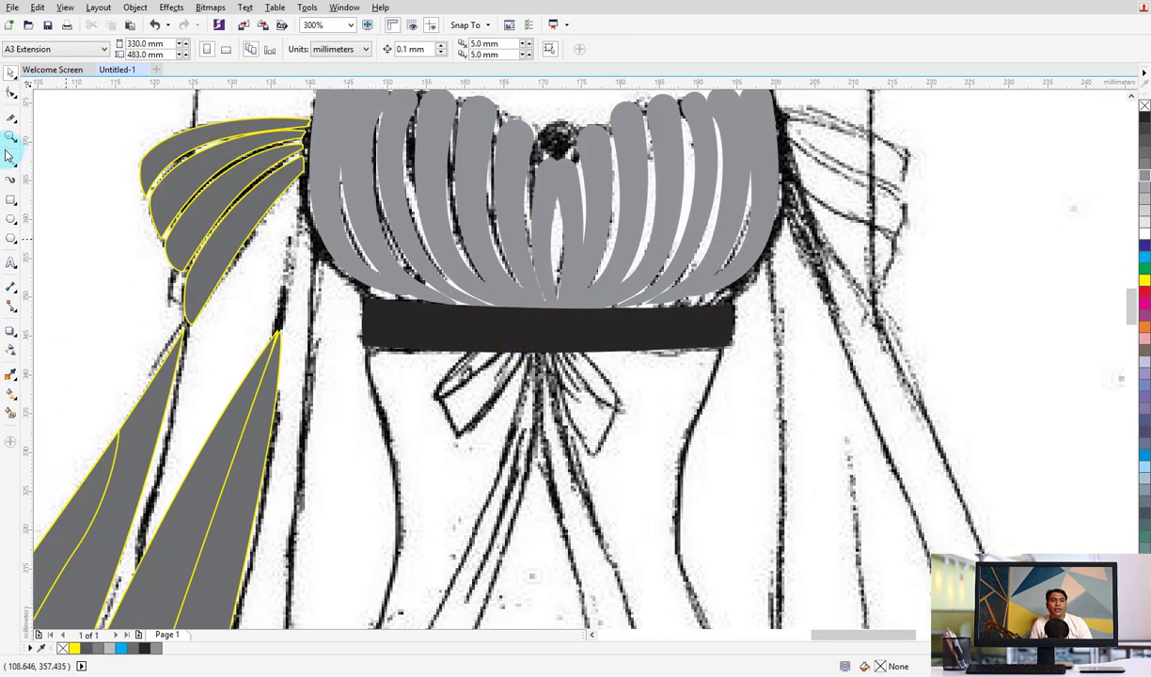
{"action": "left_click", "coordinate": [13, 180]}
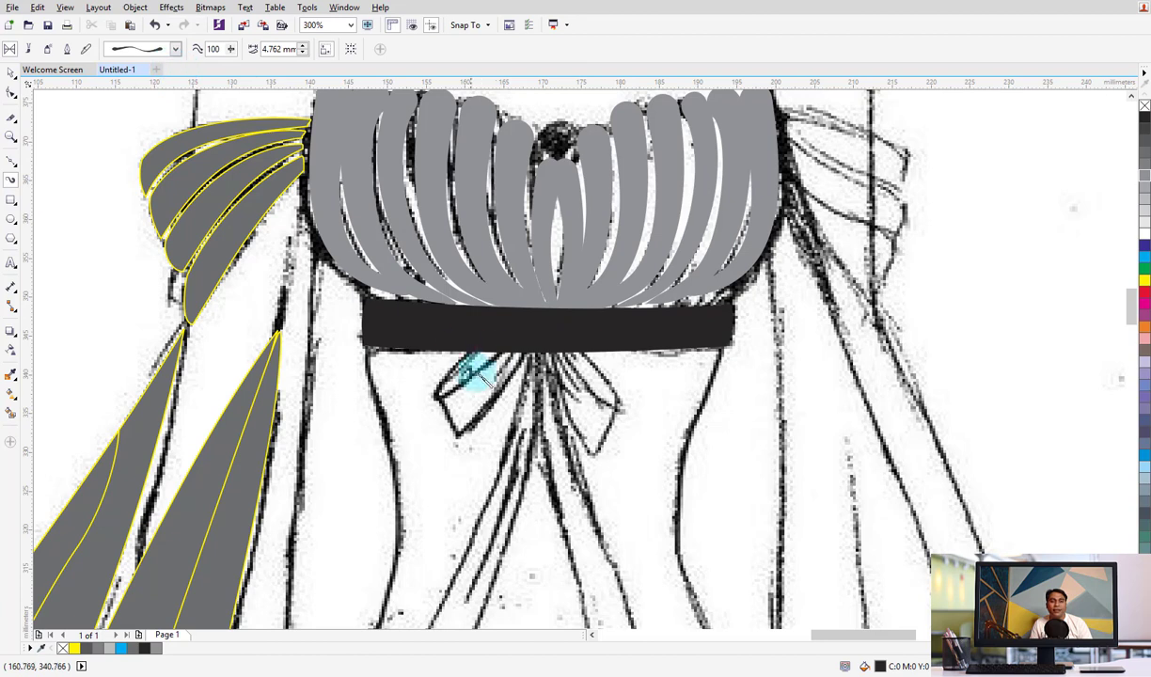
{"action": "left_click_drag", "start_coordinate": [512, 343], "coordinate": [530, 345]}
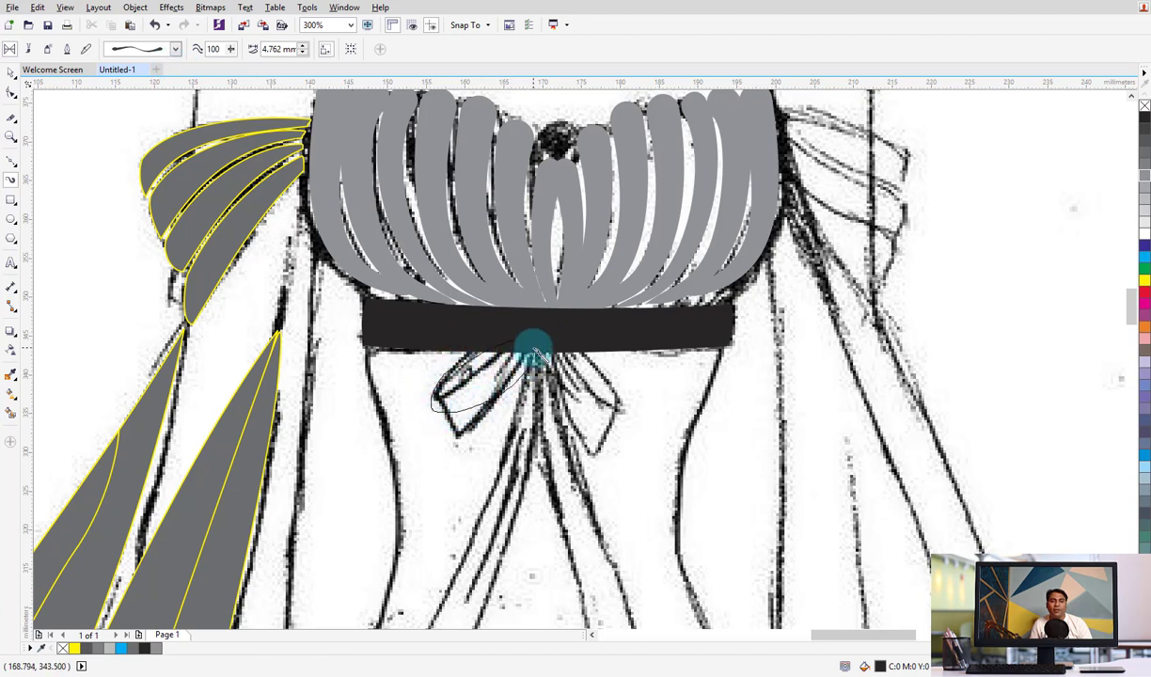
{"action": "key", "text": "ctrl+z"}
{"action": "left_click_drag", "start_coordinate": [500, 337], "coordinate": [544, 359]}
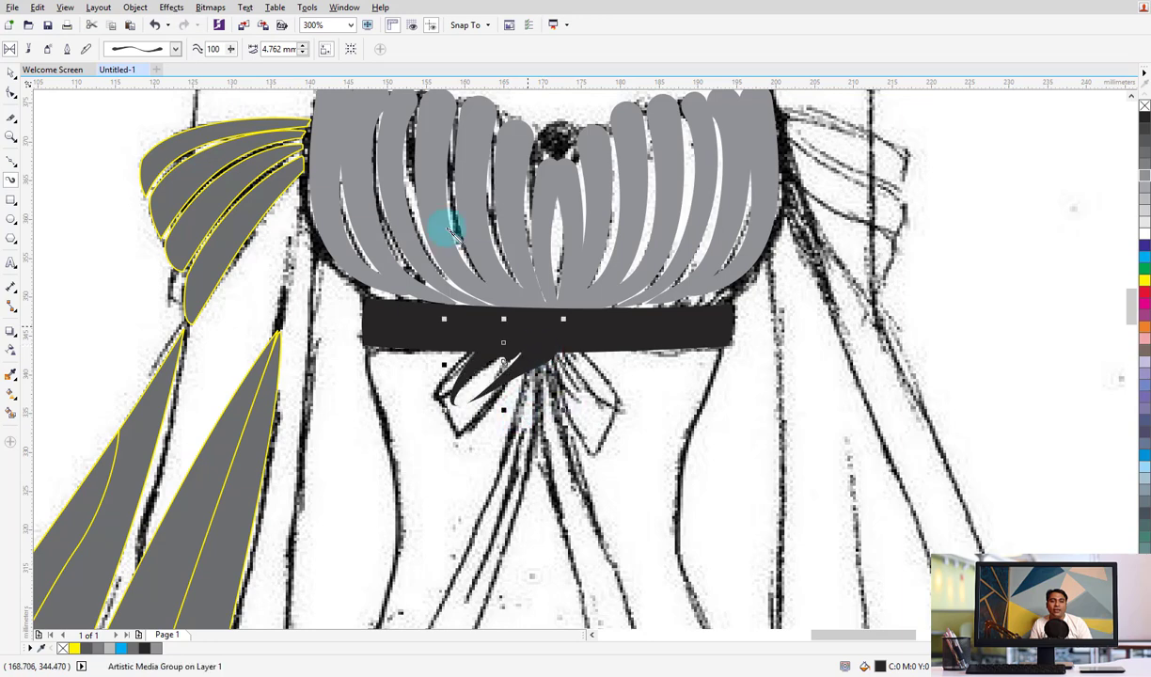
{"action": "left_click", "coordinate": [141, 49]}
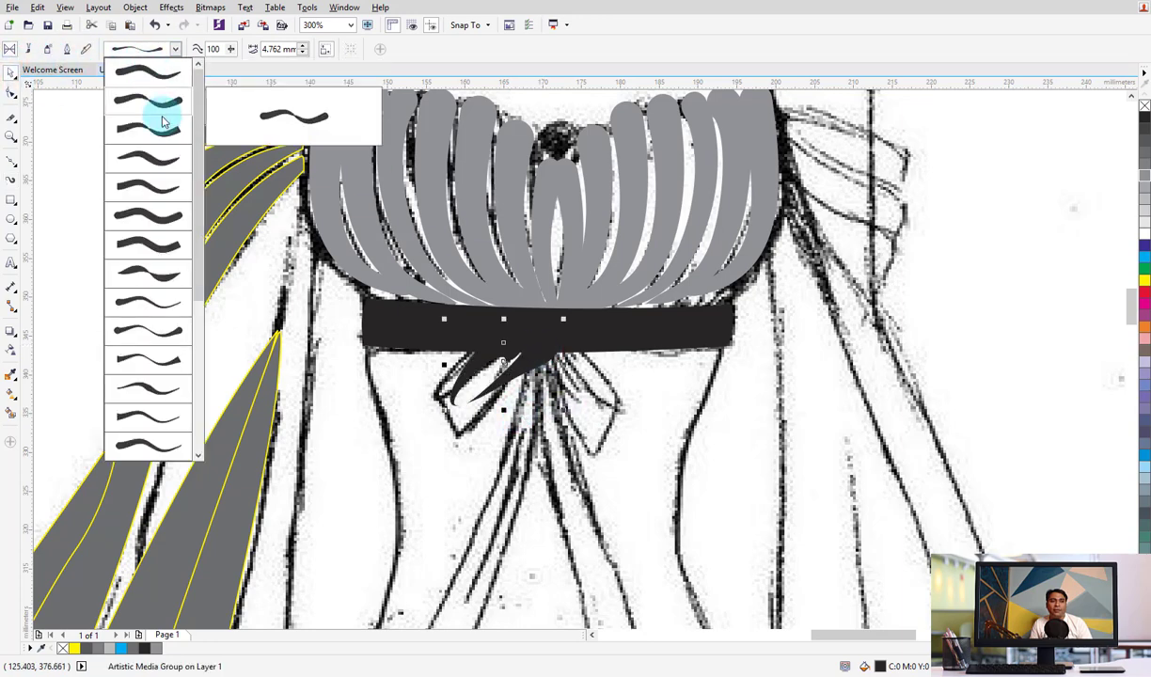
{"action": "left_click", "coordinate": [150, 107]}
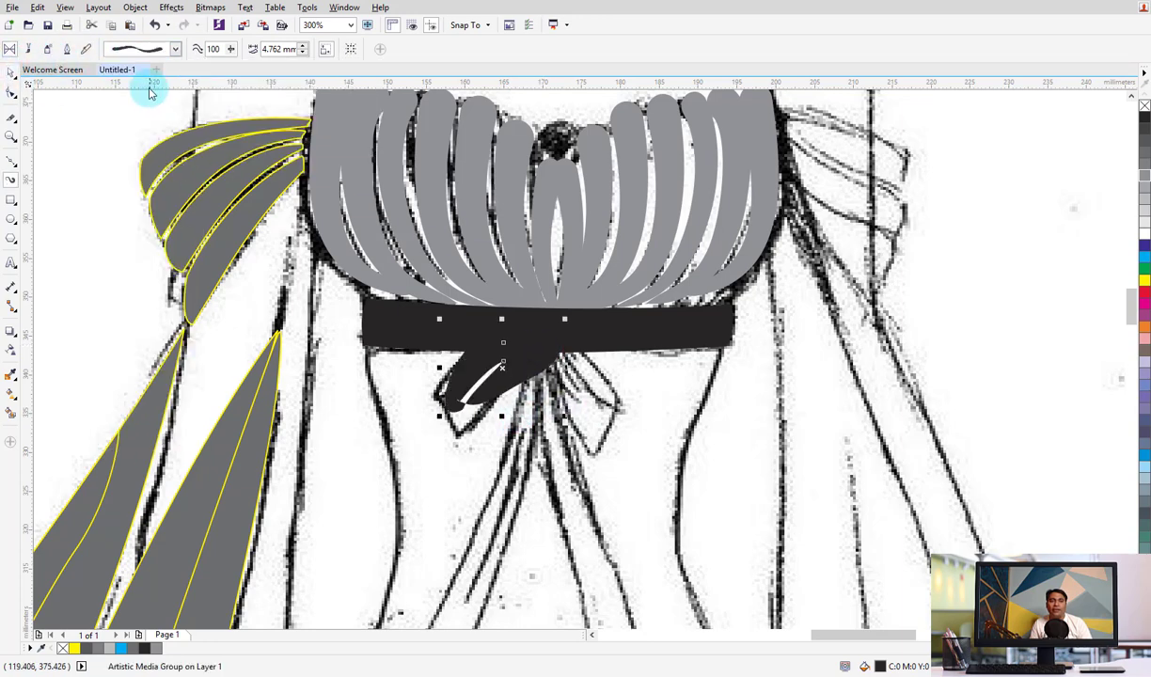
{"action": "left_click", "coordinate": [141, 49]}
{"action": "left_click", "coordinate": [135, 137]}
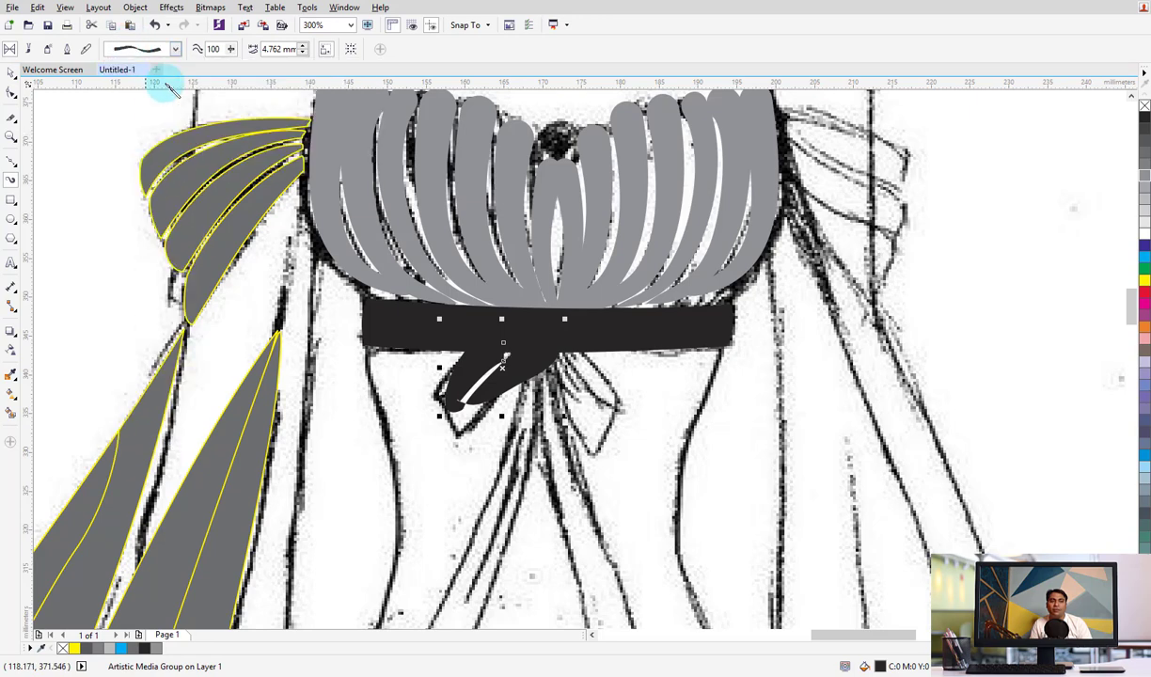
{"action": "left_click", "coordinate": [149, 49]}
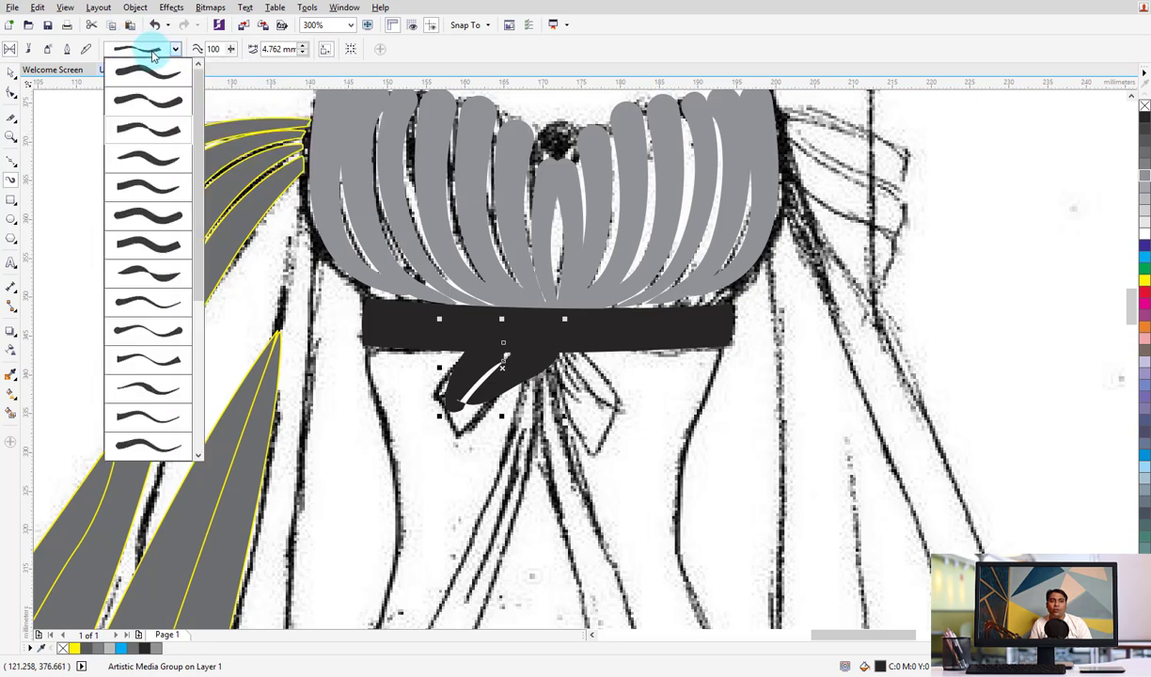
{"action": "left_click", "coordinate": [153, 335]}
{"action": "left_click", "coordinate": [489, 371]}
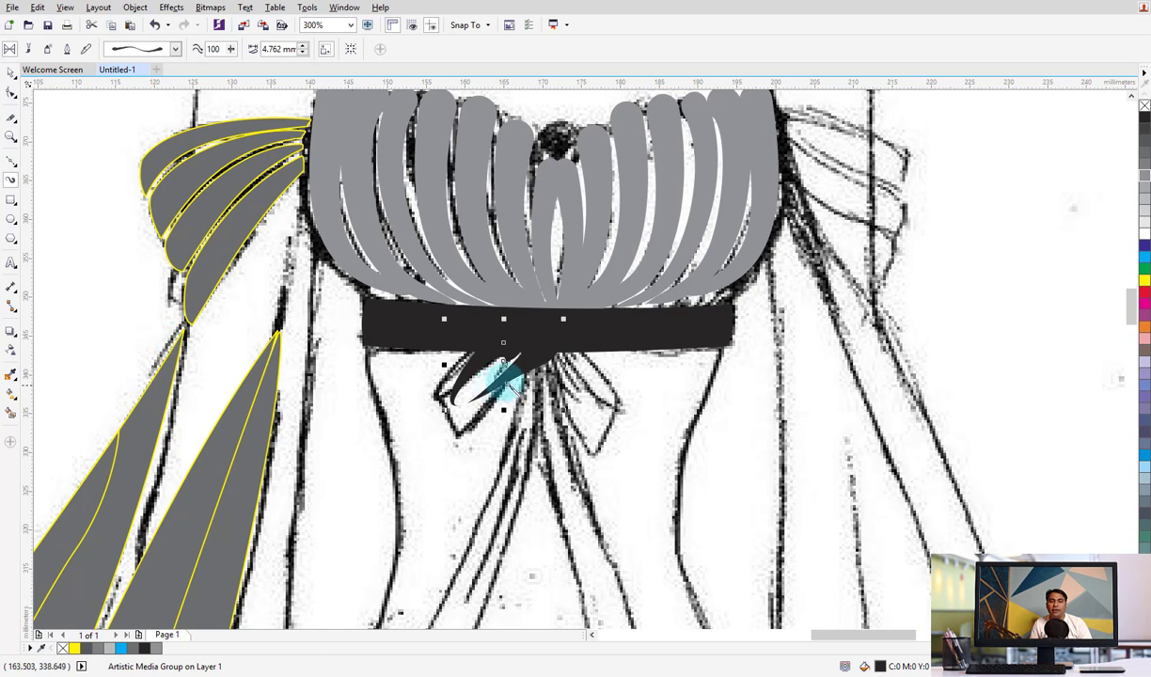
{"action": "left_click", "coordinate": [503, 352]}
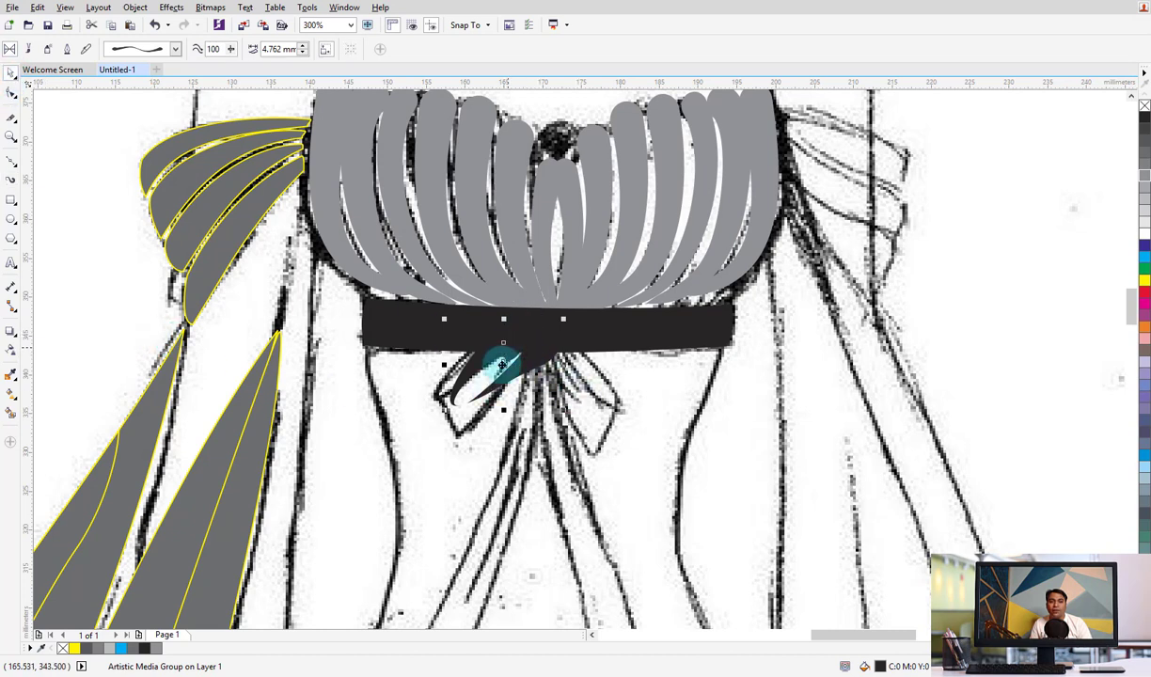
{"action": "left_click_drag", "start_coordinate": [503, 365], "coordinate": [464, 449]}
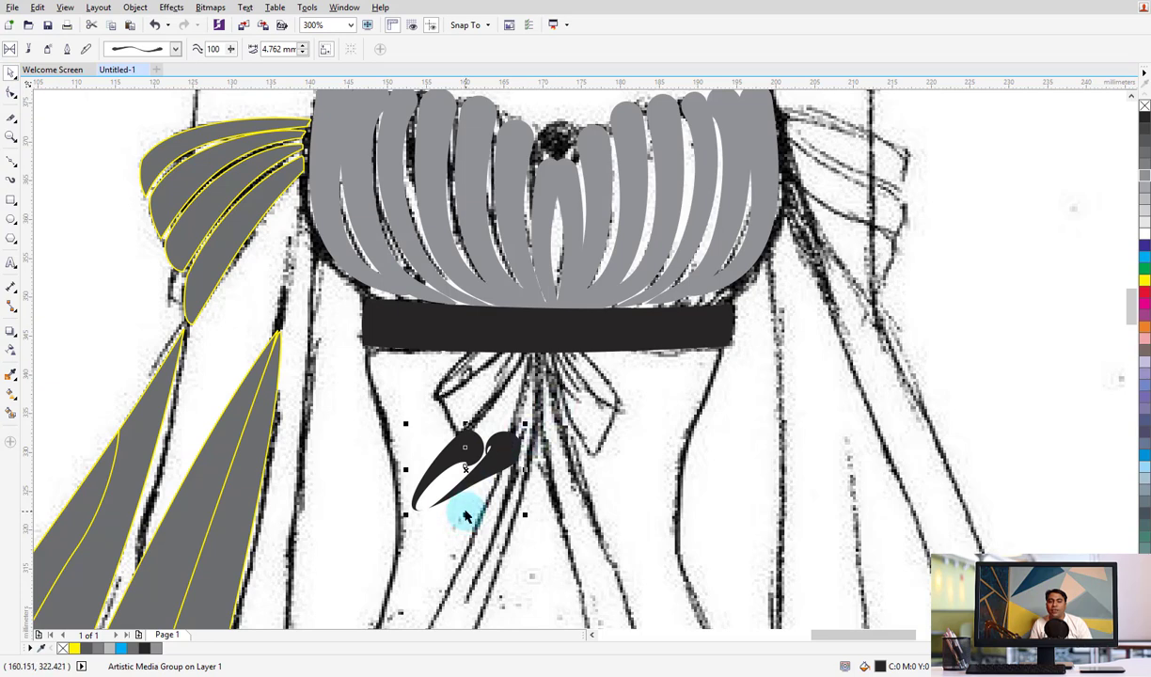
{"action": "mouse_move", "coordinate": [463, 520]}
{"action": "left_mouse_down"}
{"action": "mouse_move", "coordinate": [420, 398]}
{"action": "mouse_move", "coordinate": [525, 433]}
{"action": "left_mouse_up"}
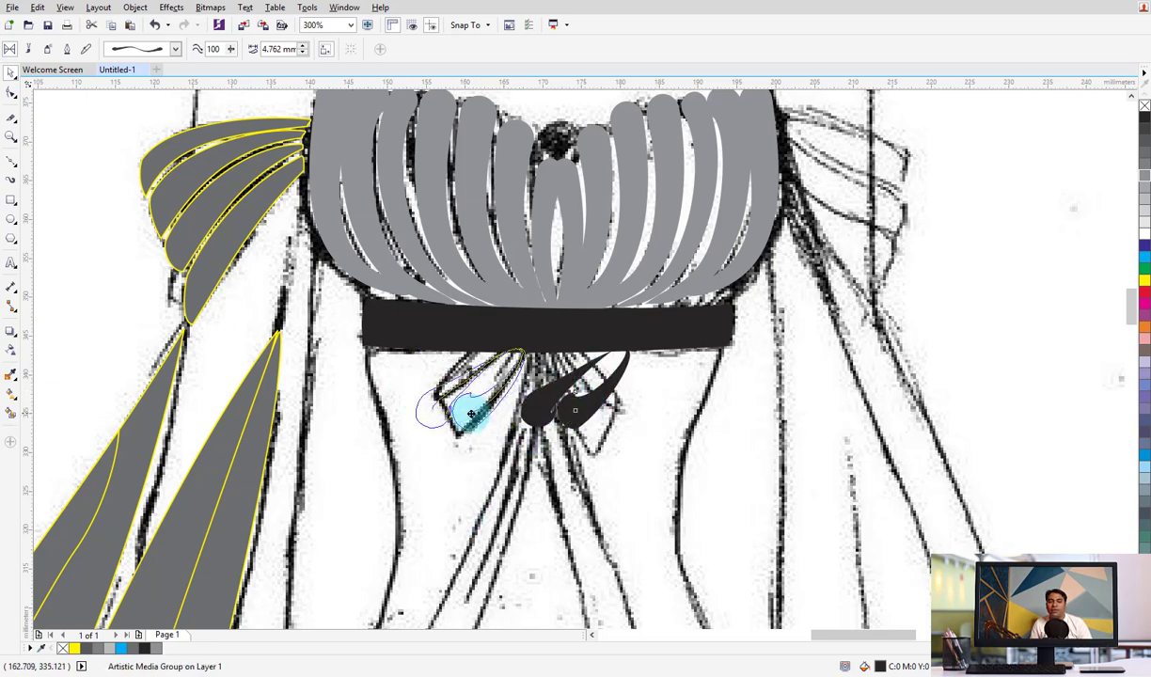
{"action": "key", "text": "Delete"}
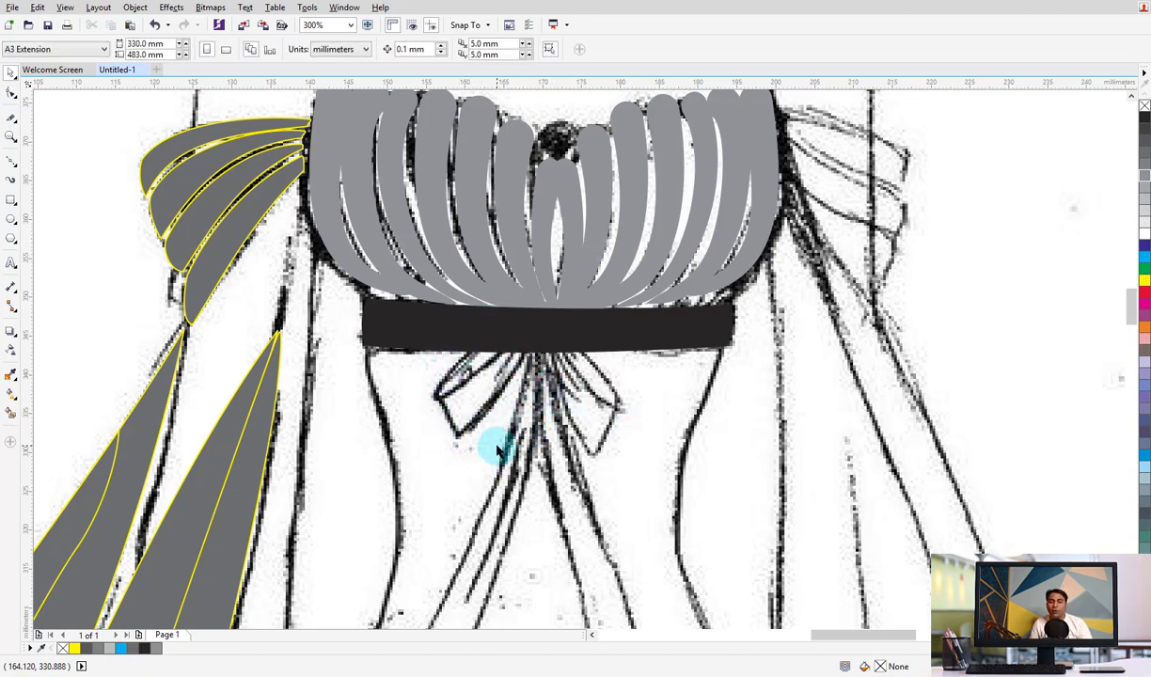
Trace the left bow loop with the Bezier tool and fill it light grey
{"action": "left_click", "coordinate": [11, 162]}
{"action": "scroll", "coordinate": [432, 405], "scroll_direction": "up", "scroll_amount": 2}
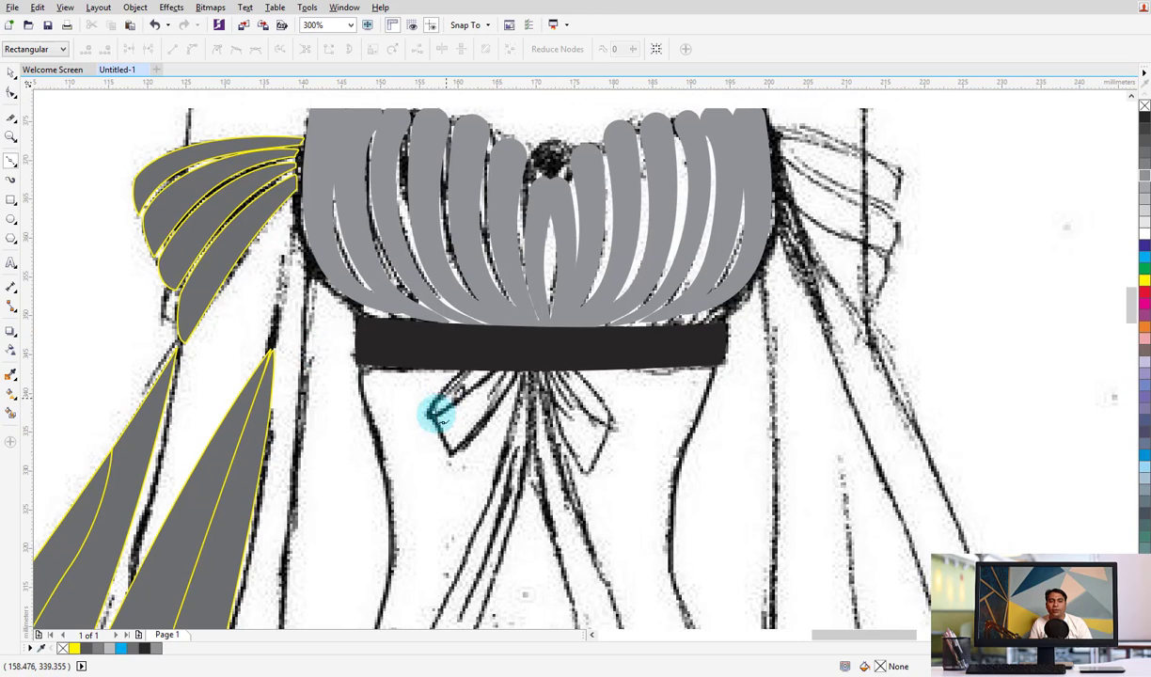
{"action": "left_click", "coordinate": [429, 417]}
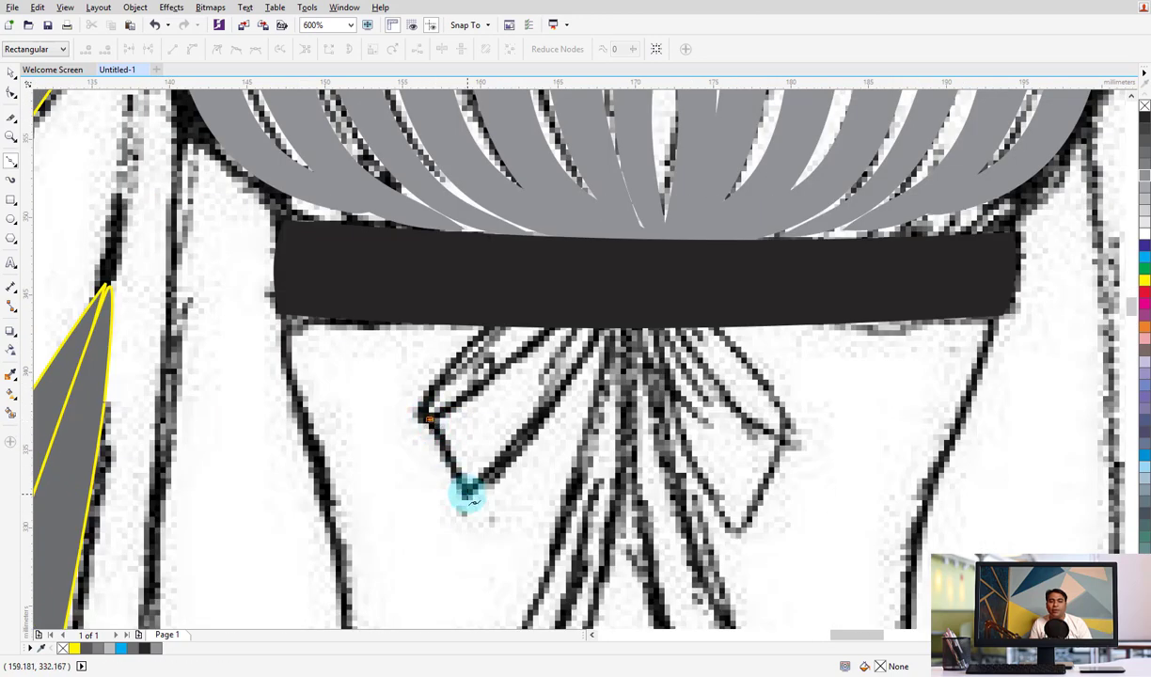
{"action": "left_click", "coordinate": [606, 319]}
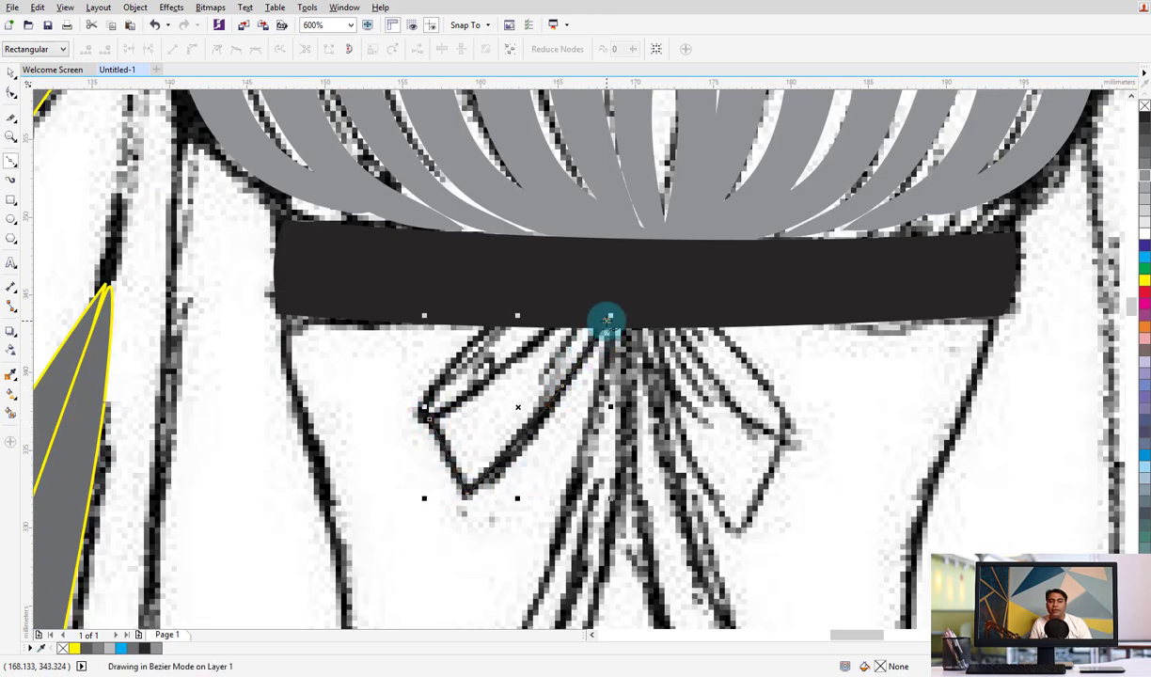
{"action": "left_click_drag", "start_coordinate": [606, 320], "coordinate": [575, 309]}
{"action": "left_click", "coordinate": [419, 418]}
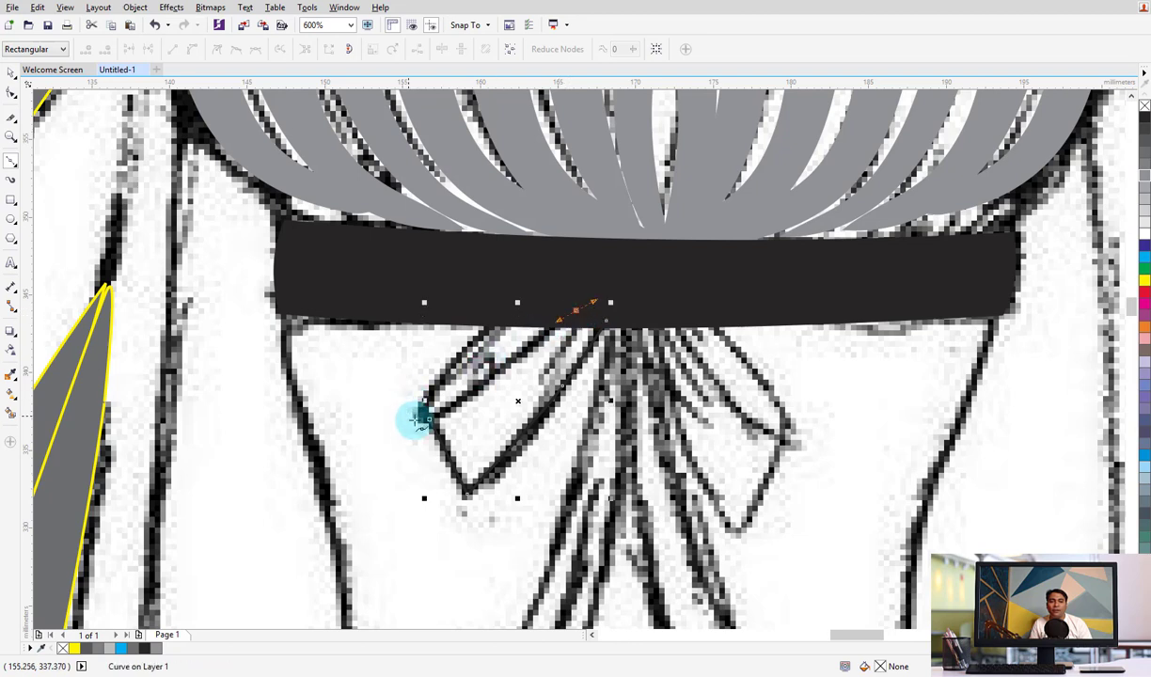
{"action": "left_click_drag", "start_coordinate": [430, 418], "coordinate": [500, 414]}
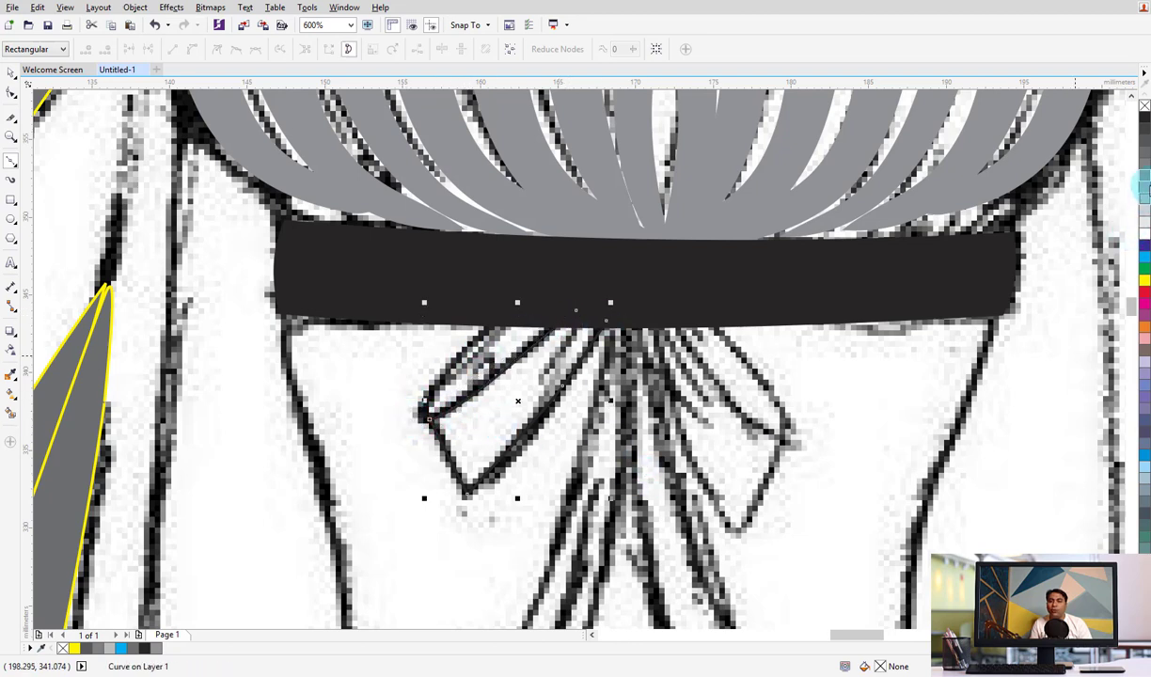
{"action": "mouse_move", "coordinate": [1143, 183]}
{"action": "left_mouse_down"}
{"action": "mouse_move", "coordinate": [1053, 282]}
{"action": "mouse_move", "coordinate": [434, 416]}
{"action": "mouse_move", "coordinate": [442, 368]}
{"action": "left_mouse_up"}
Draw the loop's fold, fill it dark grey and send it behind the loop
{"action": "left_click", "coordinate": [519, 313]}
{"action": "mouse_move", "coordinate": [526, 293]}
{"action": "left_mouse_down"}
{"action": "mouse_move", "coordinate": [545, 293]}
{"action": "mouse_move", "coordinate": [557, 334]}
{"action": "left_mouse_up"}
{"action": "left_click", "coordinate": [452, 427]}
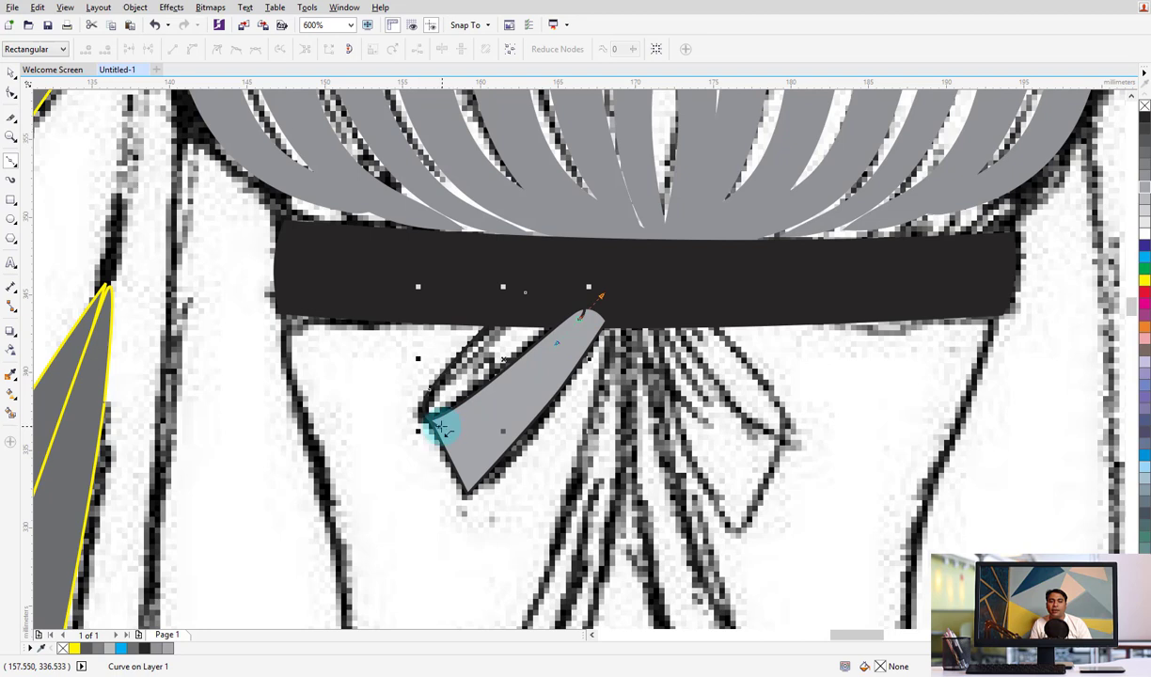
{"action": "left_click_drag", "start_coordinate": [424, 423], "coordinate": [467, 429]}
{"action": "double_click", "coordinate": [477, 421]}
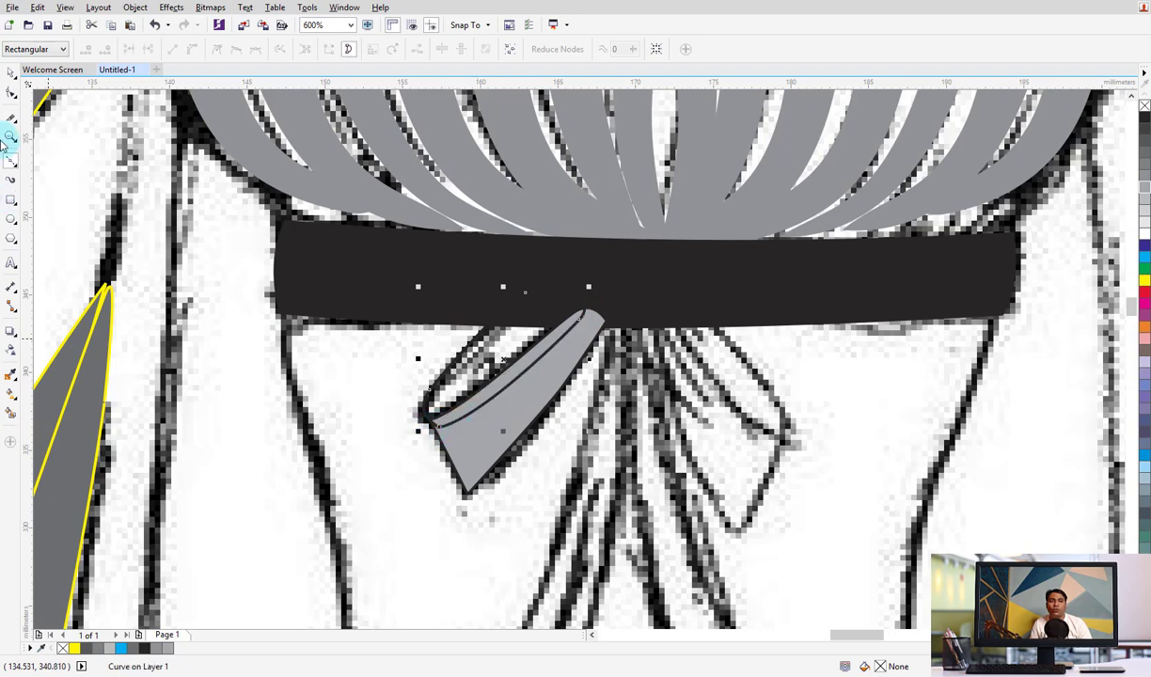
{"action": "left_click", "coordinate": [11, 75]}
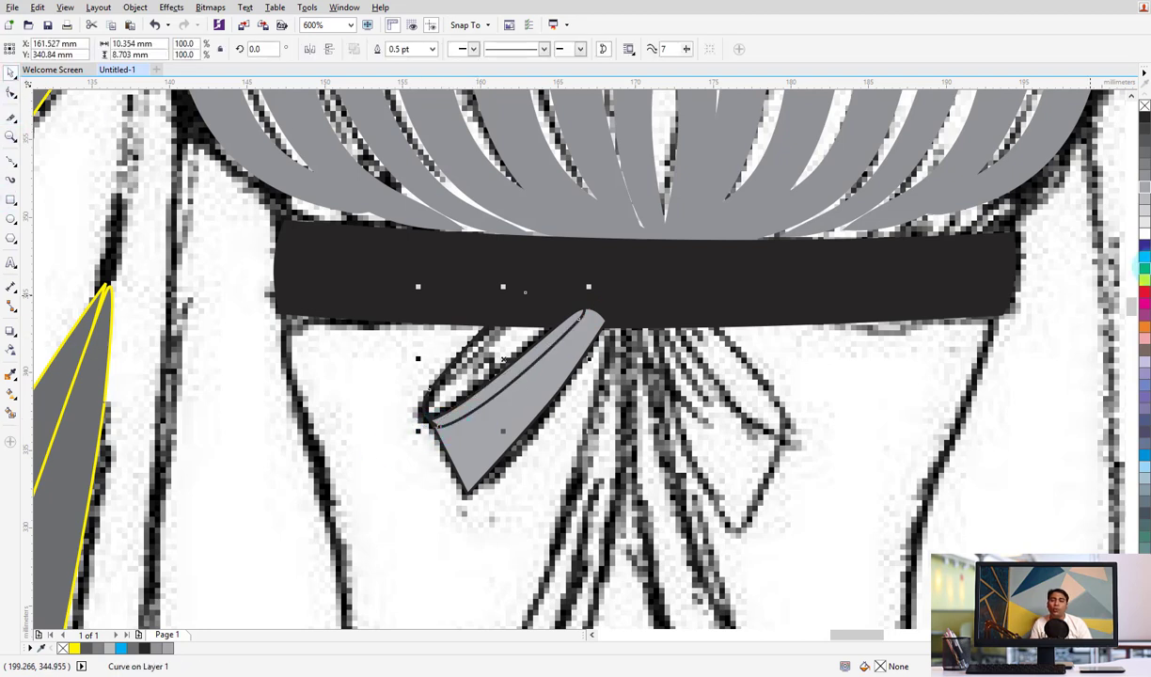
{"action": "left_click", "coordinate": [1144, 148]}
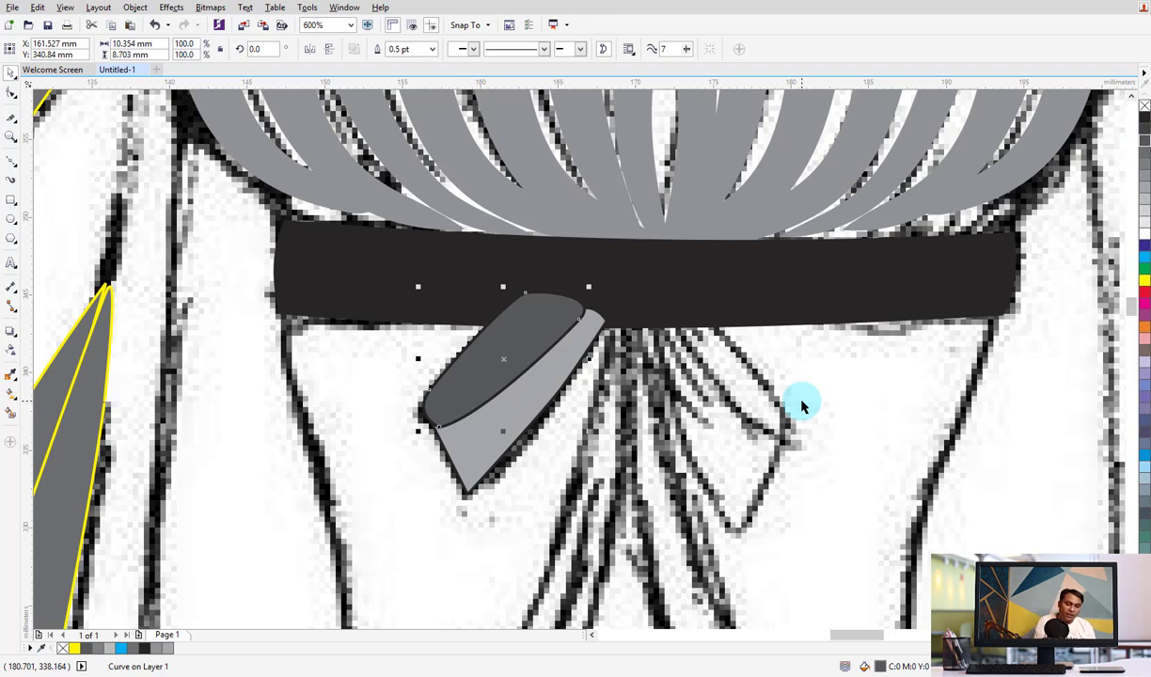
{"action": "key", "text": "ctrl+Page_Down"}
{"action": "key", "text": "ctrl+Page_Down"}
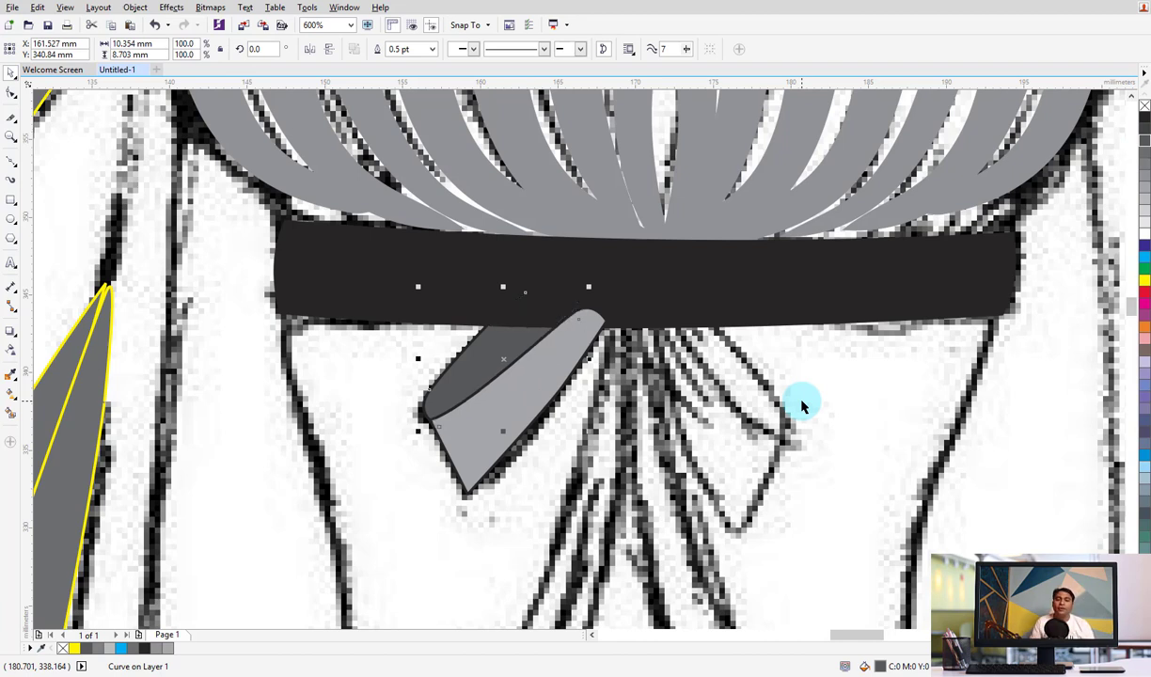
Remove a node and curve the loop's top edge into the belt, then select both pieces
{"action": "left_click", "coordinate": [557, 356], "text": "shift"}
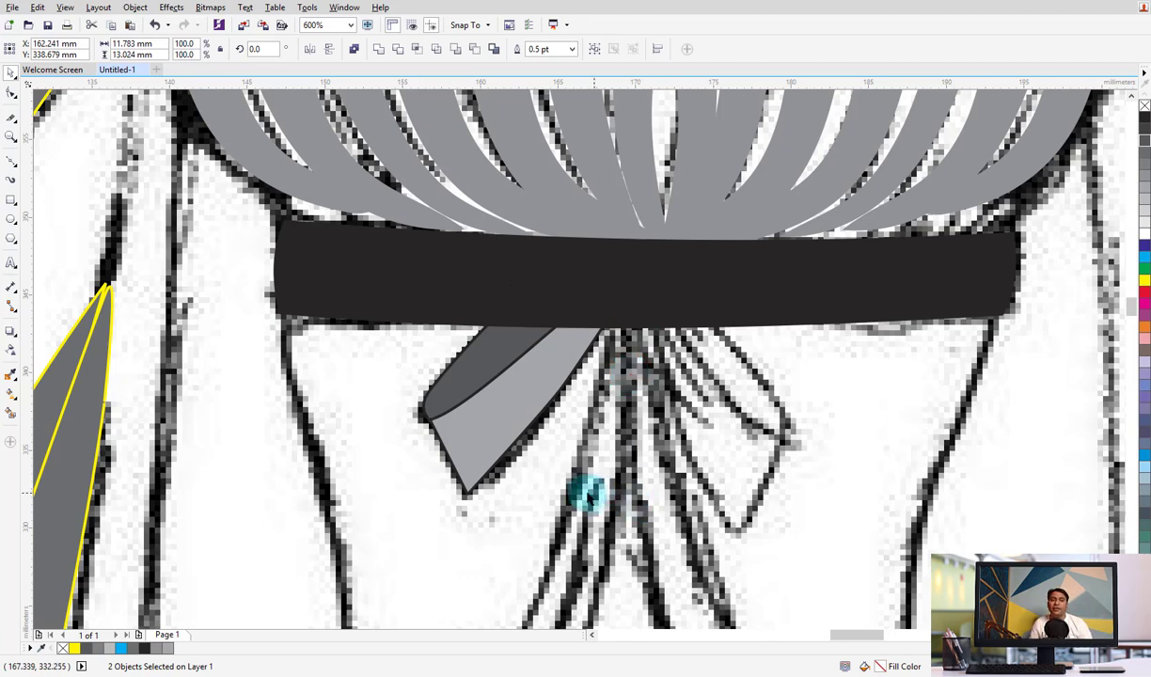
{"action": "left_click", "coordinate": [578, 481]}
{"action": "left_click", "coordinate": [498, 437]}
{"action": "key", "text": "F10"}
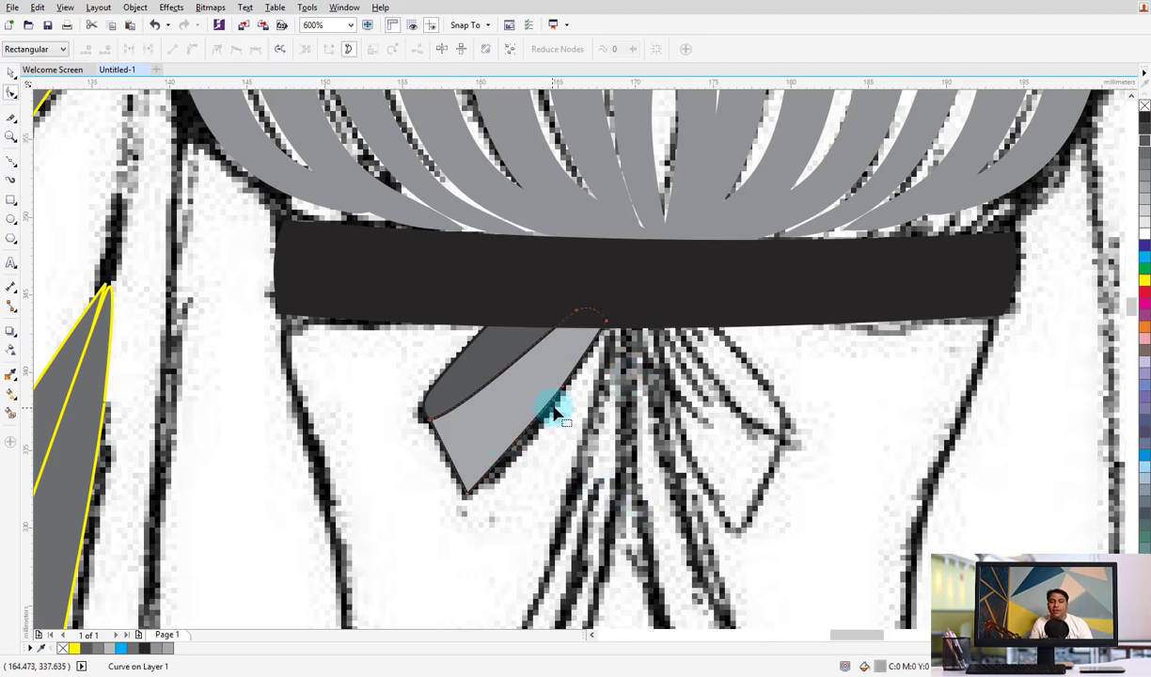
{"action": "left_click", "coordinate": [545, 420]}
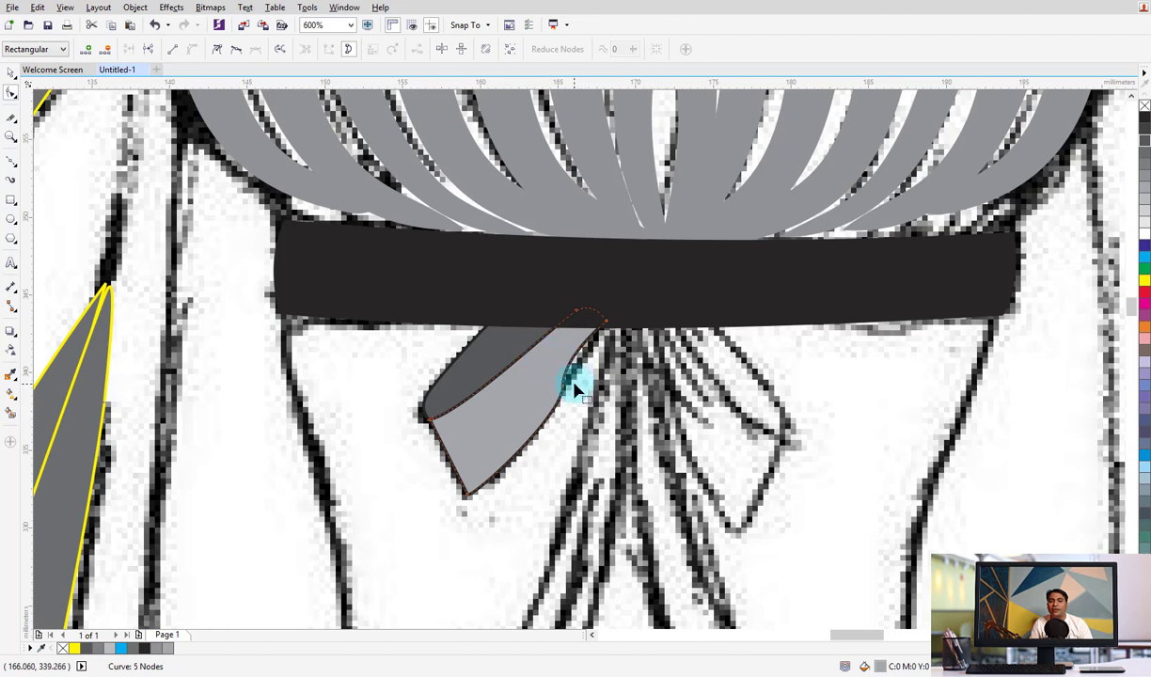
{"action": "double_click", "coordinate": [563, 388]}
{"action": "left_click", "coordinate": [561, 396]}
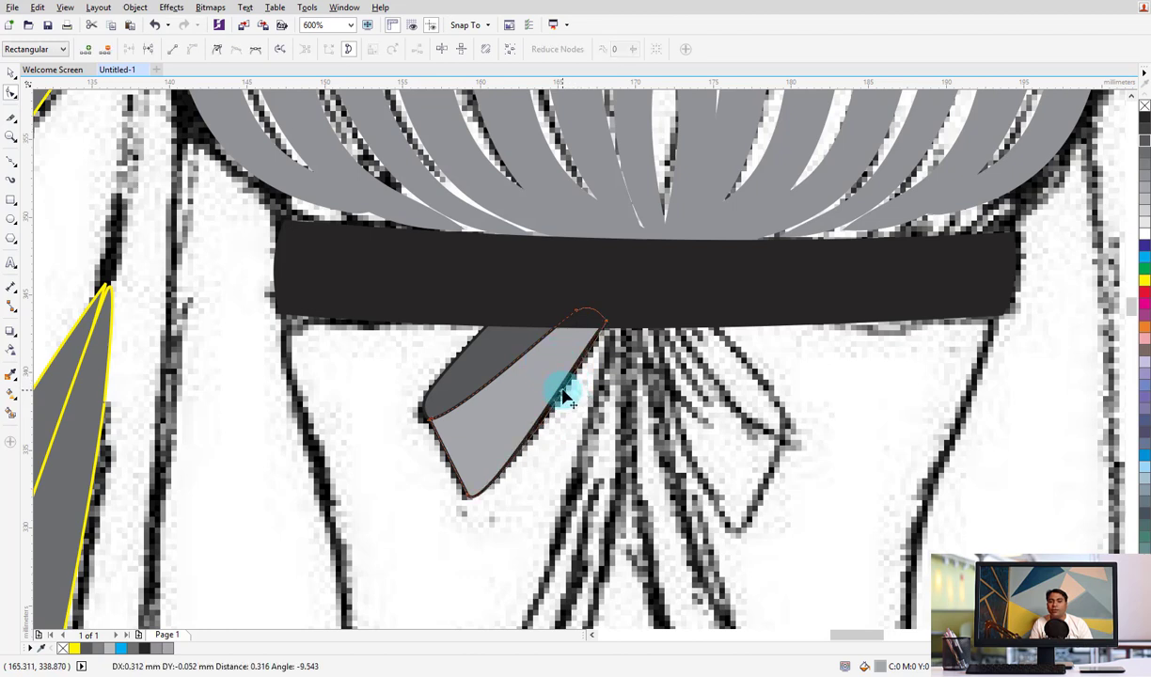
{"action": "left_click_drag", "start_coordinate": [491, 359], "coordinate": [526, 298]}
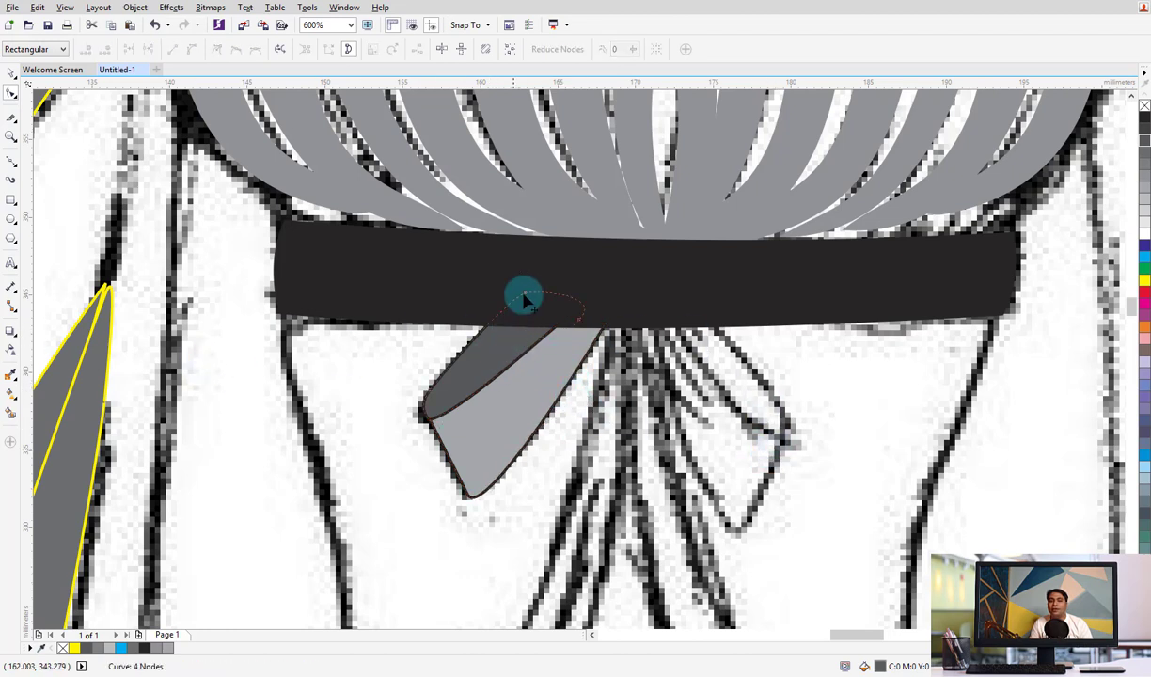
{"action": "left_click", "coordinate": [11, 73]}
{"action": "left_click", "coordinate": [522, 390]}
Group the bow loop with its fold, copy it to the right and send it behind the belt
{"action": "key", "text": "ctrl+g"}
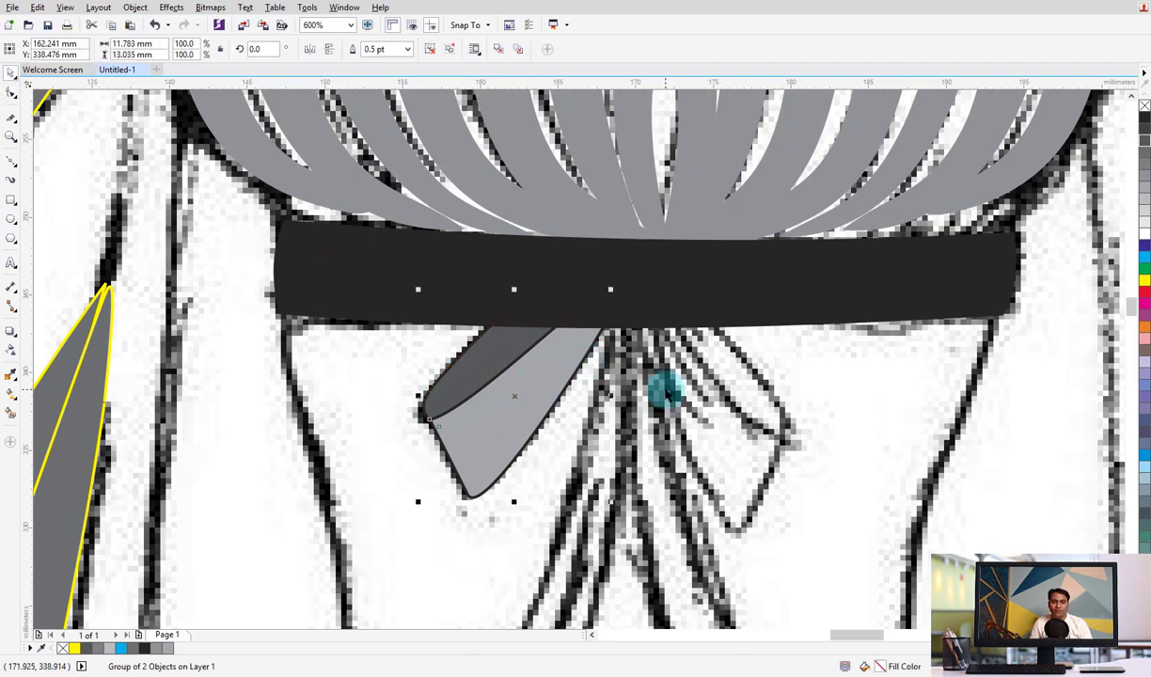
{"action": "left_click_drag", "start_coordinate": [432, 388], "coordinate": [715, 407]}
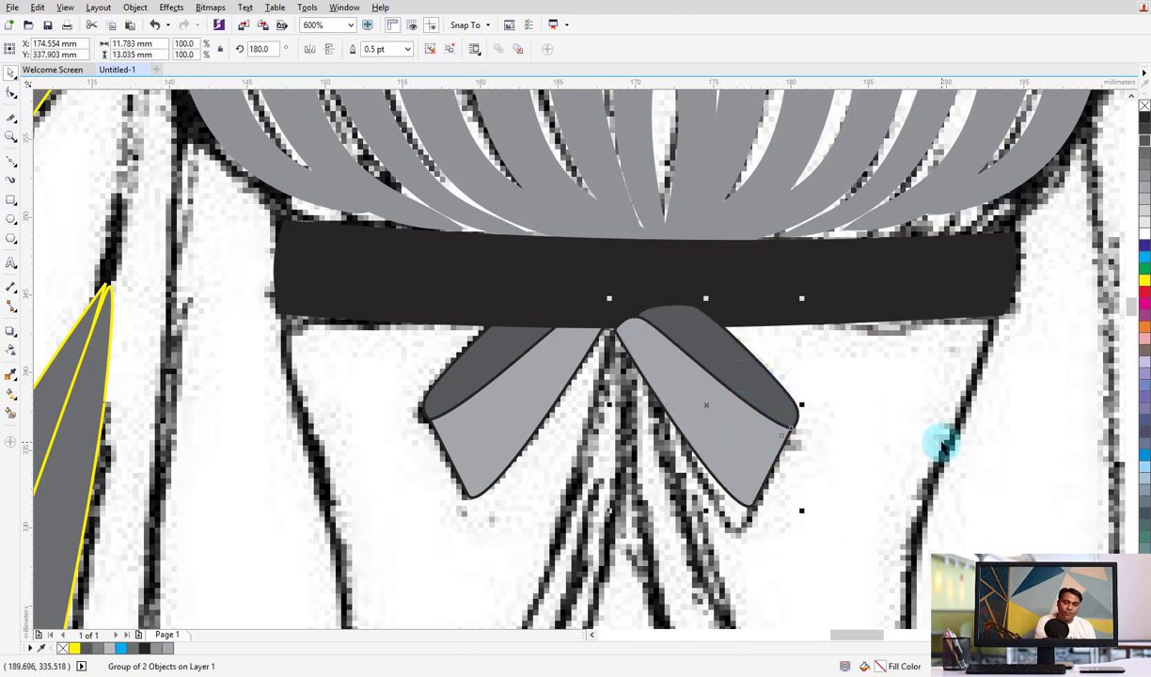
{"action": "key", "text": "ctrl+Page_Down"}
{"action": "scroll", "coordinate": [976, 500], "scroll_direction": "down", "scroll_amount": 3}
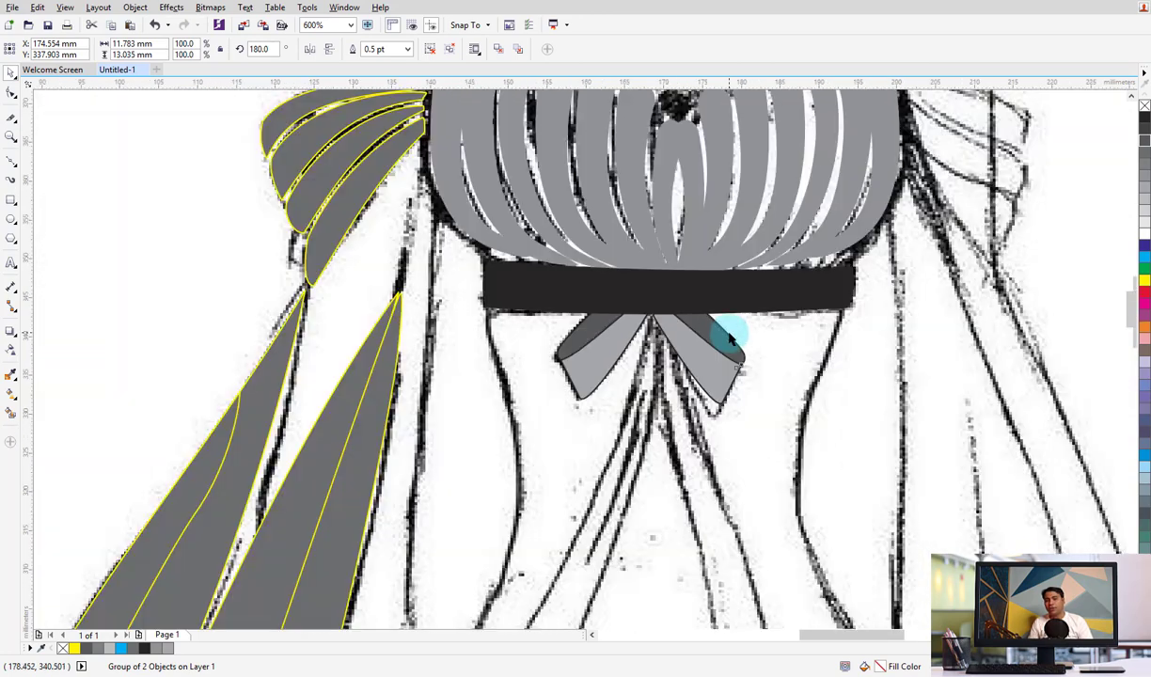
{"action": "scroll", "coordinate": [726, 333], "scroll_direction": "down", "scroll_amount": 2}
{"action": "scroll", "coordinate": [714, 327], "scroll_direction": "up", "scroll_amount": 1}
{"action": "scroll", "coordinate": [683, 334], "scroll_direction": "down", "scroll_amount": 2}
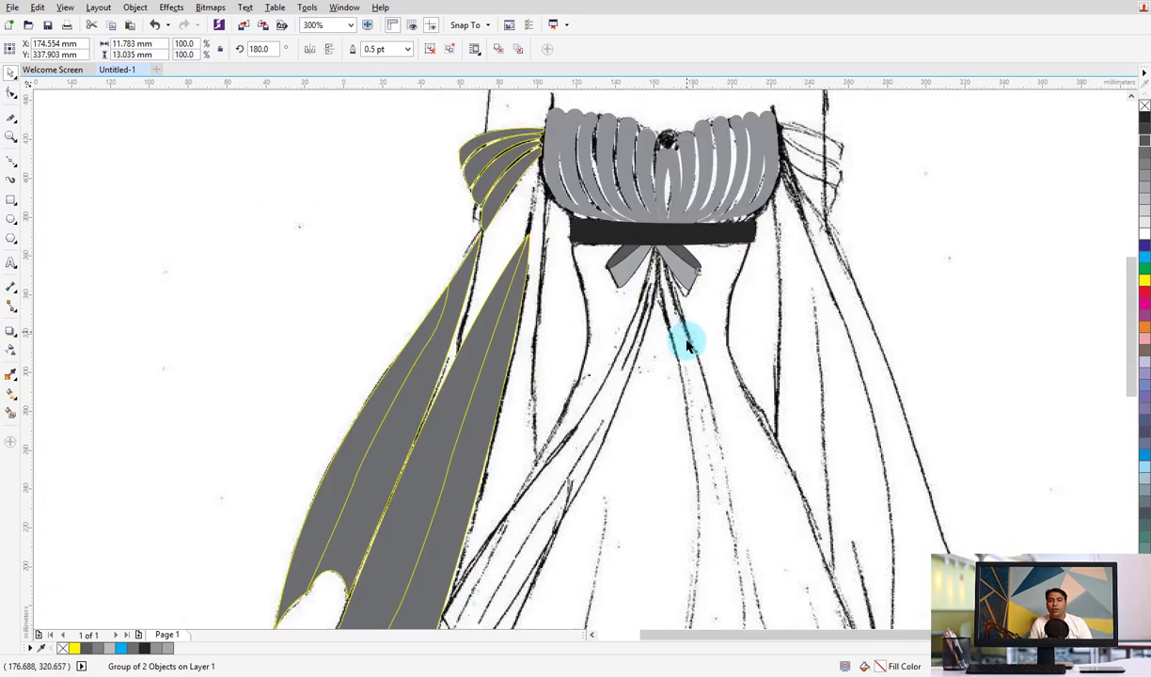
{"action": "scroll", "coordinate": [679, 376], "scroll_direction": "down", "scroll_amount": 1}
{"action": "scroll", "coordinate": [604, 359], "scroll_direction": "up", "scroll_amount": 1}
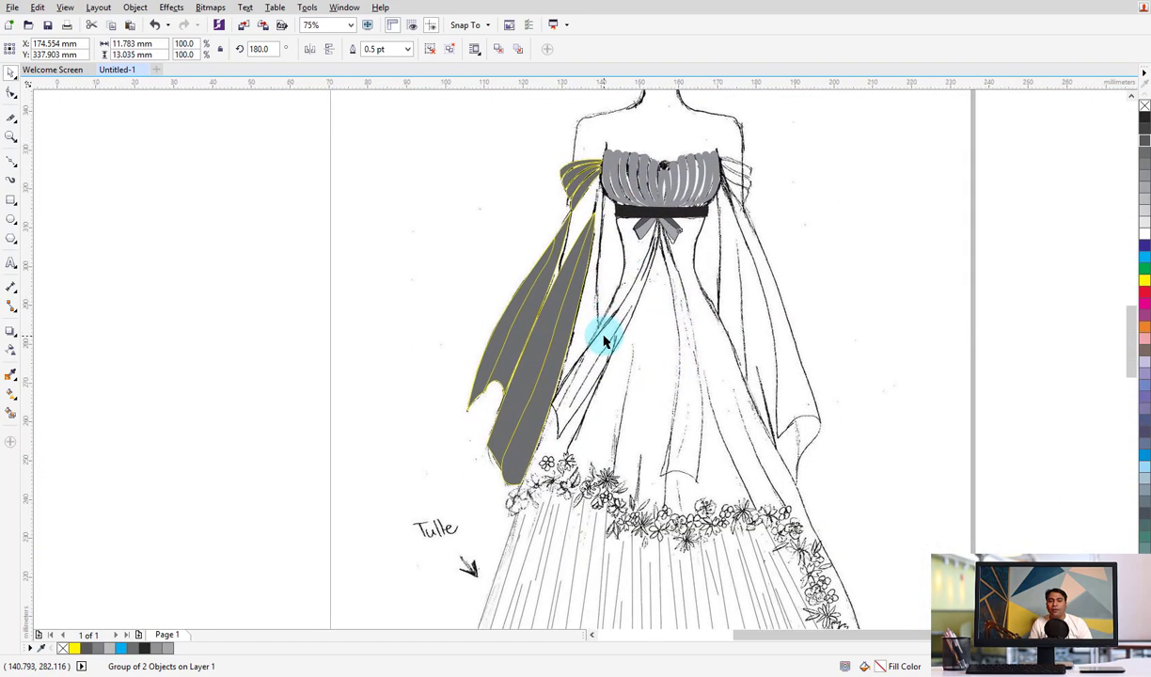
{"action": "scroll", "coordinate": [593, 357], "scroll_direction": "up", "scroll_amount": 1}
{"action": "scroll", "coordinate": [582, 372], "scroll_direction": "up", "scroll_amount": 1}
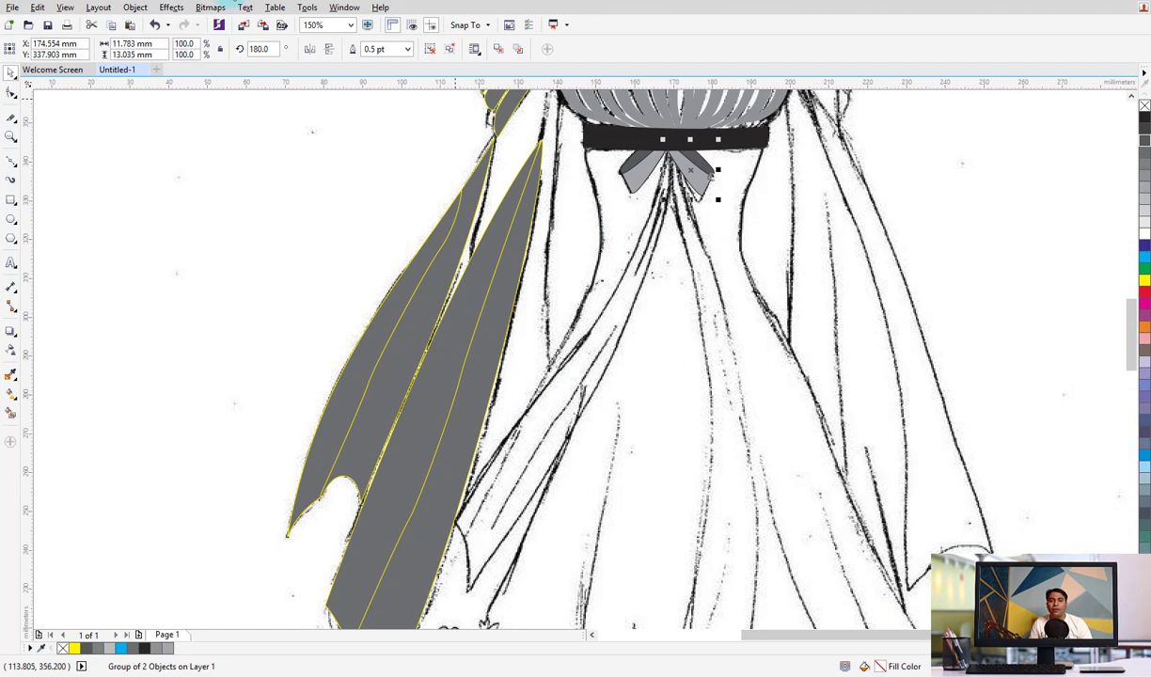
{"action": "left_click", "coordinate": [11, 161]}
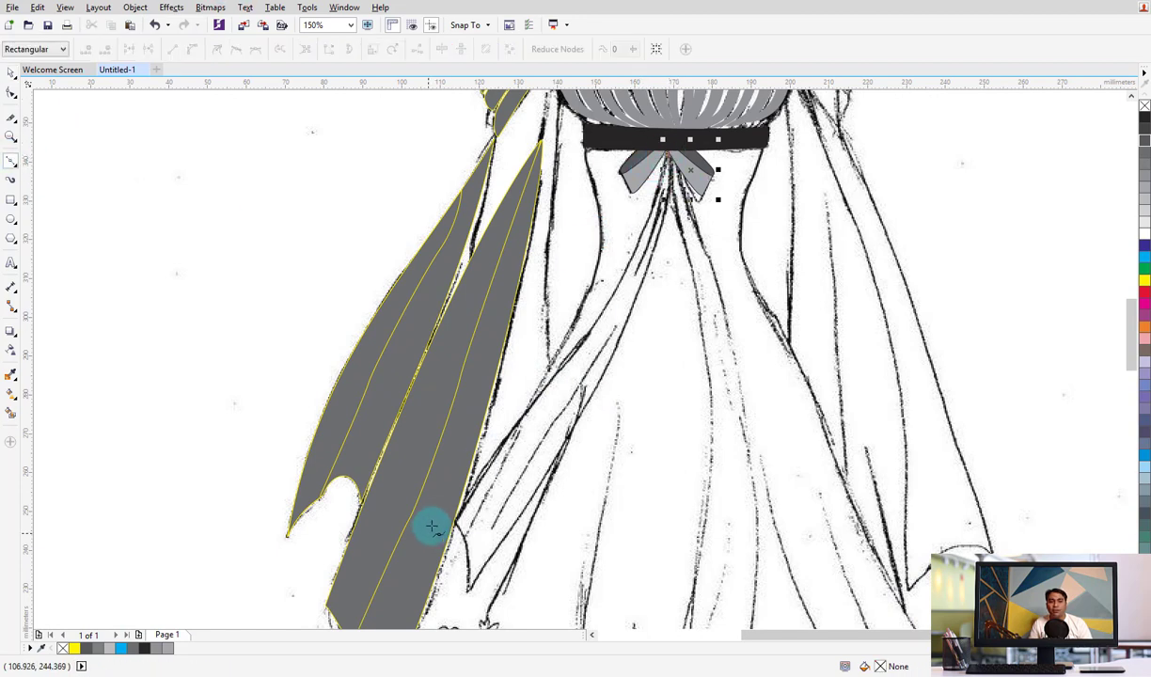
Duplicate the long grey ribbon, placing the copy to the right
{"action": "left_click", "coordinate": [10, 73]}
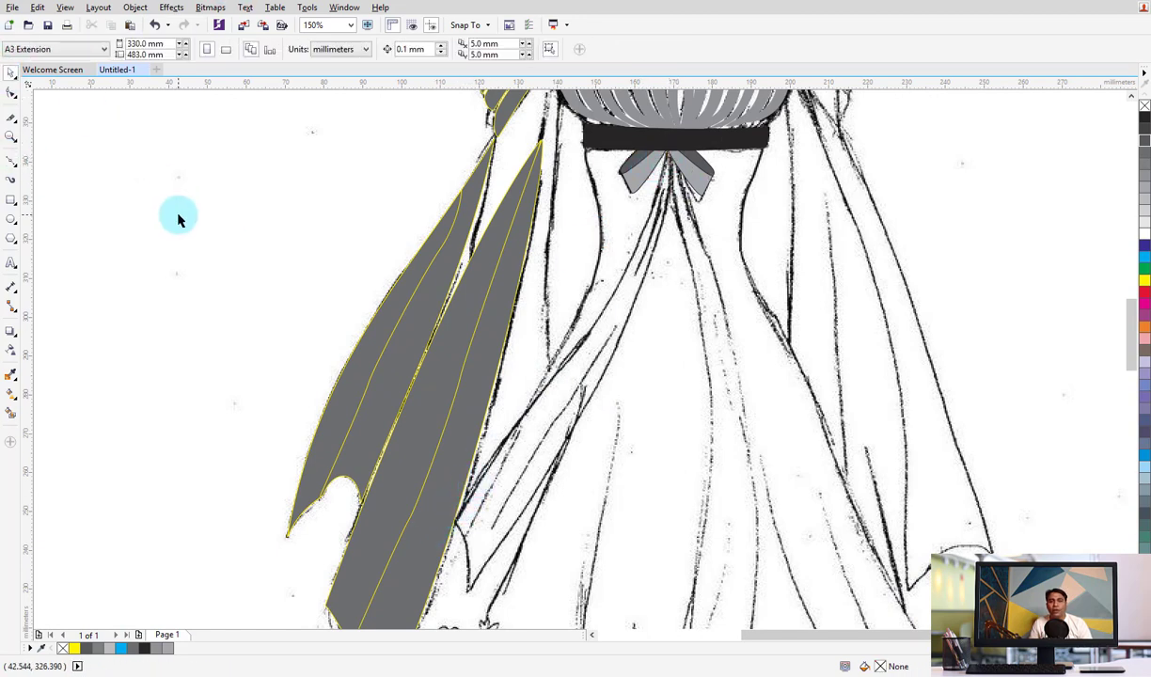
{"action": "left_click", "coordinate": [486, 311]}
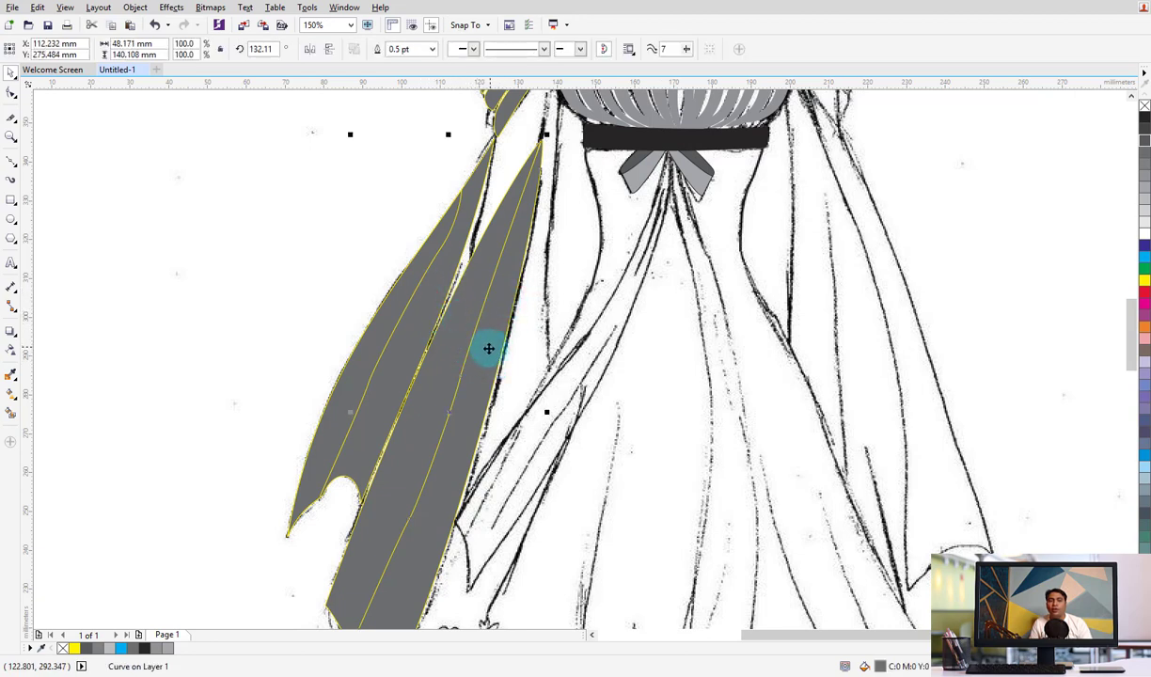
{"action": "mouse_move", "coordinate": [485, 347]}
{"action": "left_mouse_down"}
{"action": "mouse_move", "coordinate": [693, 372]}
{"action": "mouse_move", "coordinate": [686, 393]}
{"action": "mouse_move", "coordinate": [570, 377]}
{"action": "mouse_move", "coordinate": [588, 403]}
{"action": "left_mouse_up"}
Reshape the copied ribbon's nodes and edges to follow the sketched skirt drape
{"action": "key", "text": "F10"}
{"action": "scroll", "coordinate": [561, 458], "scroll_direction": "down", "scroll_amount": 3}
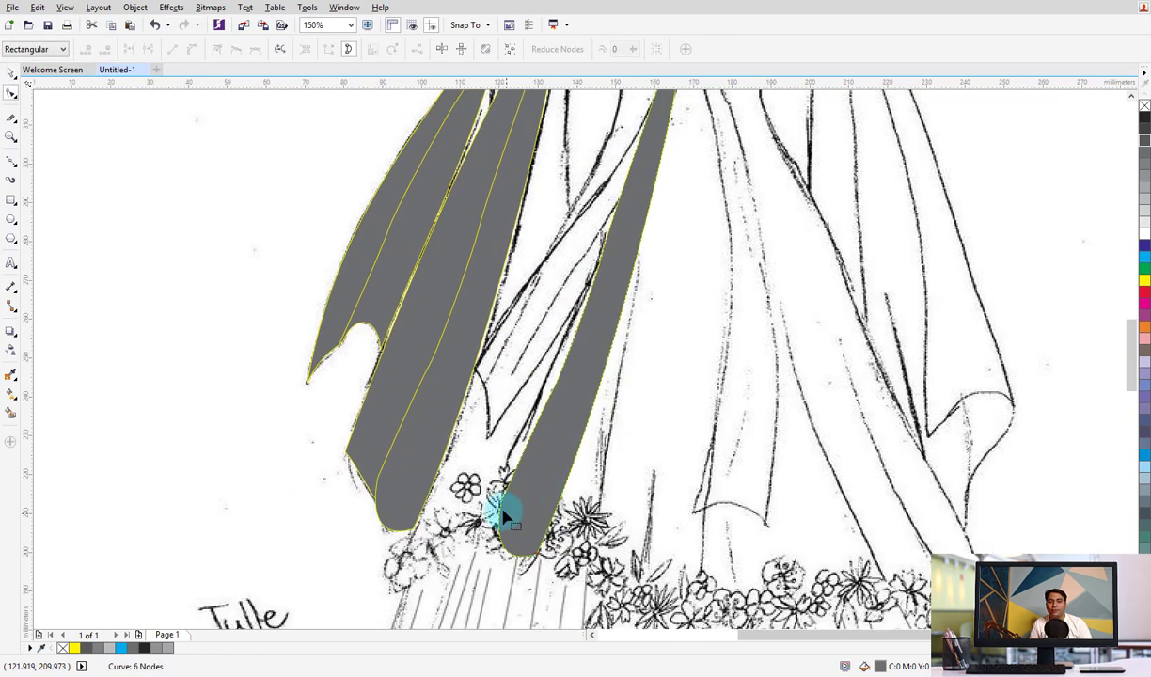
{"action": "left_click_drag", "start_coordinate": [525, 545], "coordinate": [517, 414]}
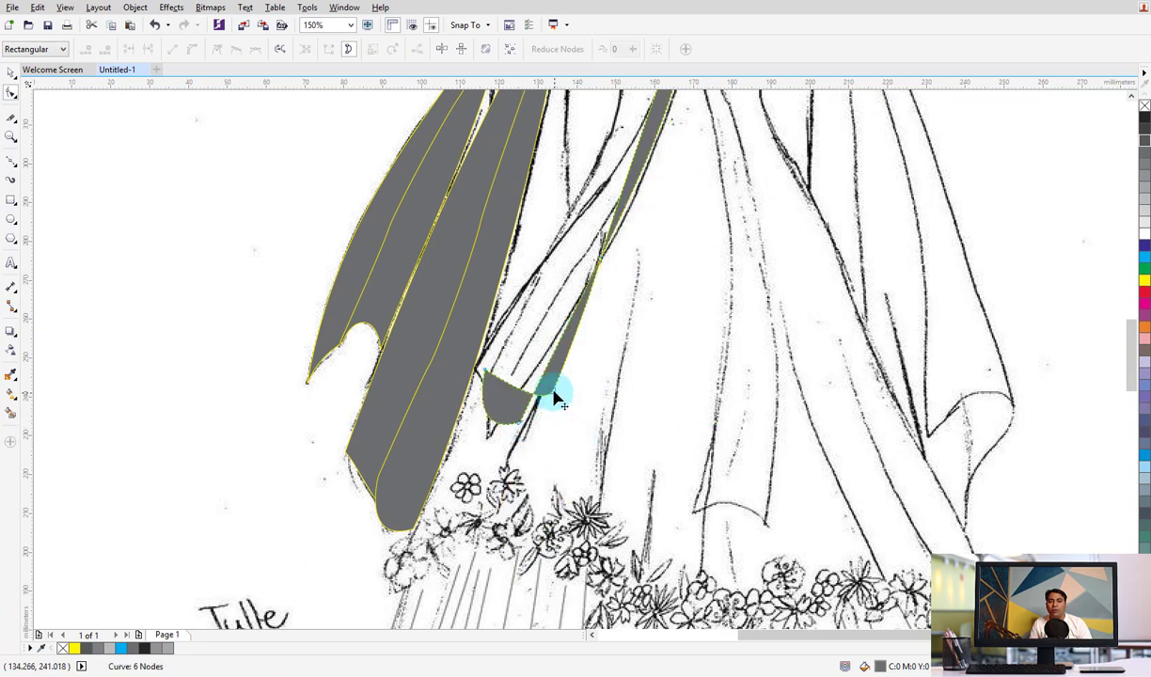
{"action": "mouse_move", "coordinate": [555, 400]}
{"action": "left_mouse_down"}
{"action": "mouse_move", "coordinate": [475, 369]}
{"action": "mouse_move", "coordinate": [519, 441]}
{"action": "mouse_move", "coordinate": [489, 438]}
{"action": "mouse_move", "coordinate": [476, 455]}
{"action": "mouse_move", "coordinate": [487, 437]}
{"action": "left_mouse_up"}
{"action": "left_click", "coordinate": [567, 322]}
{"action": "mouse_move", "coordinate": [559, 303]}
{"action": "left_mouse_down"}
{"action": "mouse_move", "coordinate": [601, 266]}
{"action": "mouse_move", "coordinate": [586, 243]}
{"action": "mouse_move", "coordinate": [598, 258]}
{"action": "mouse_move", "coordinate": [565, 231]}
{"action": "mouse_move", "coordinate": [551, 280]}
{"action": "mouse_move", "coordinate": [539, 280]}
{"action": "left_mouse_up"}
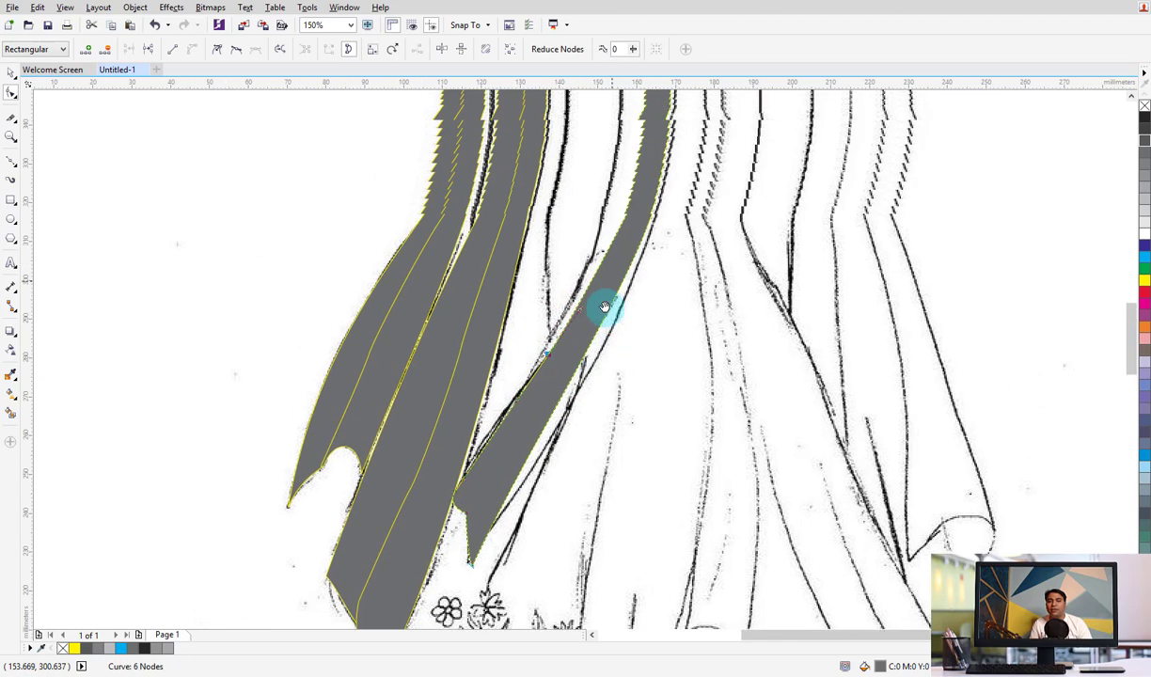
{"action": "scroll", "coordinate": [564, 310], "scroll_direction": "up", "scroll_amount": 5}
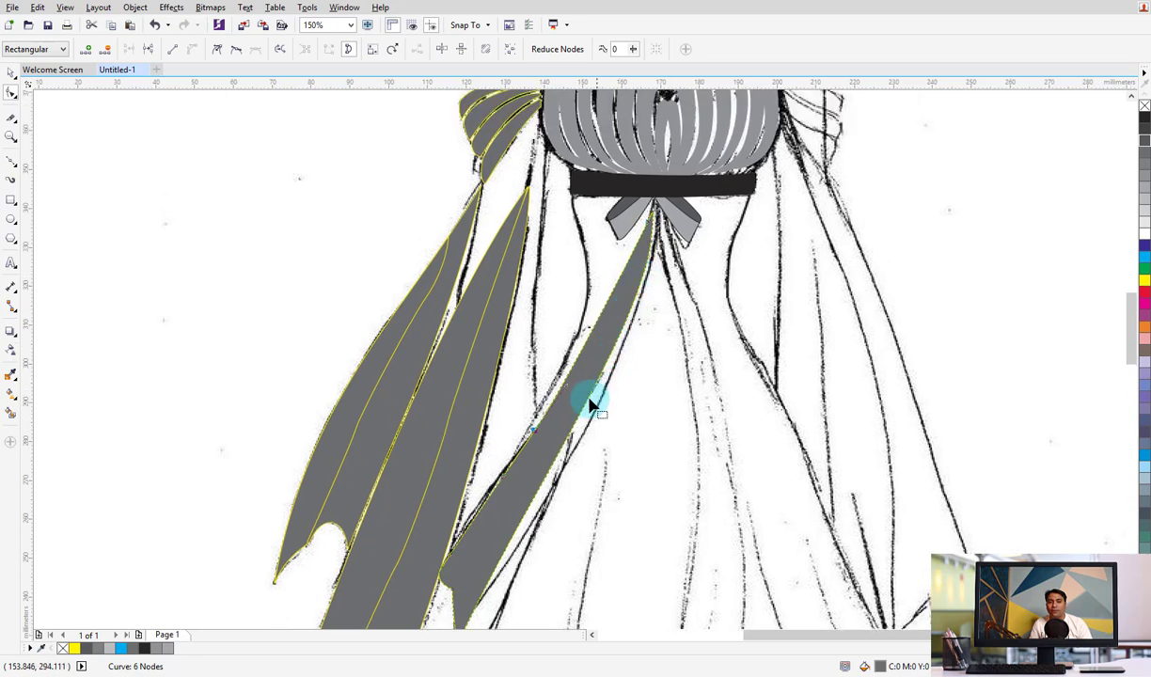
{"action": "left_click_drag", "start_coordinate": [580, 436], "coordinate": [586, 436]}
Drag the strand's edges and top point up to sit beneath the bow and belt
{"action": "scroll", "coordinate": [659, 215], "scroll_direction": "up", "scroll_amount": 2}
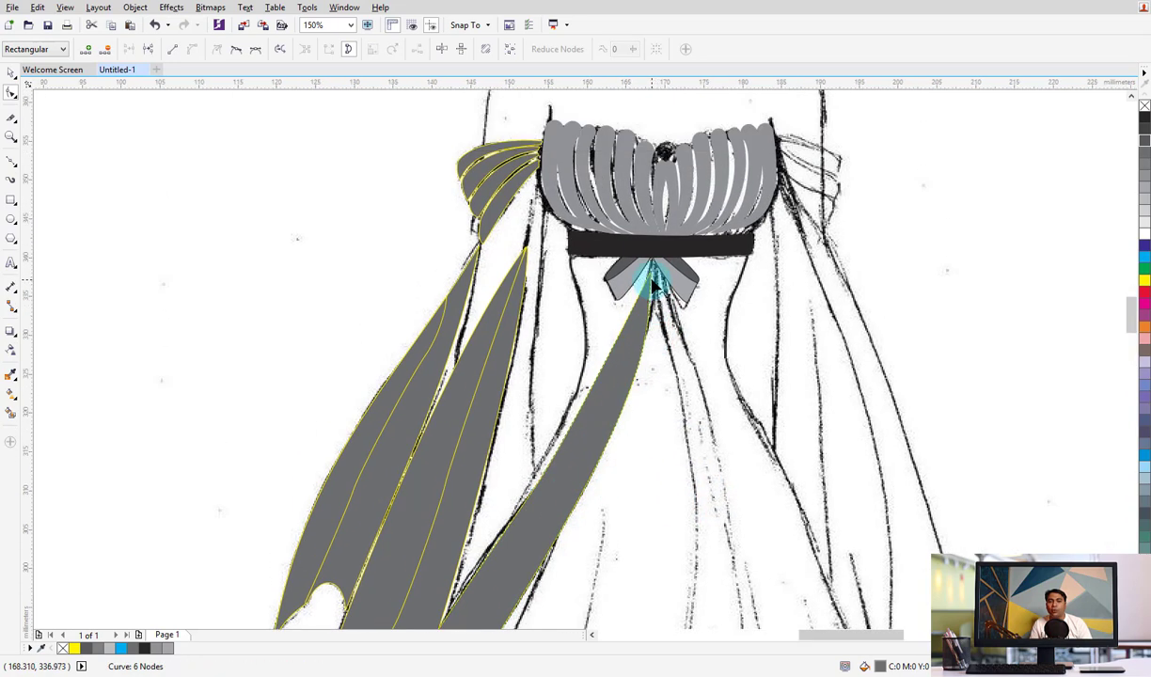
{"action": "scroll", "coordinate": [649, 254], "scroll_direction": "up", "scroll_amount": 2}
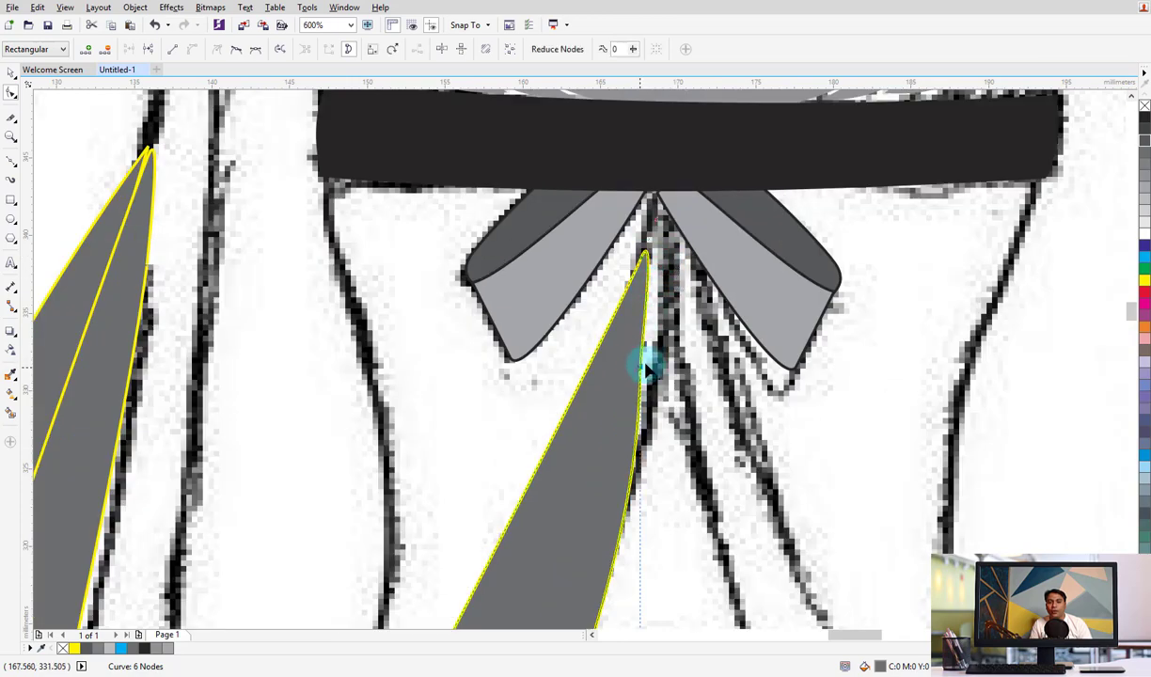
{"action": "left_click_drag", "start_coordinate": [647, 365], "coordinate": [677, 444]}
{"action": "scroll", "coordinate": [700, 345], "scroll_direction": "down", "scroll_amount": 2}
{"action": "scroll", "coordinate": [700, 282], "scroll_direction": "down", "scroll_amount": 4}
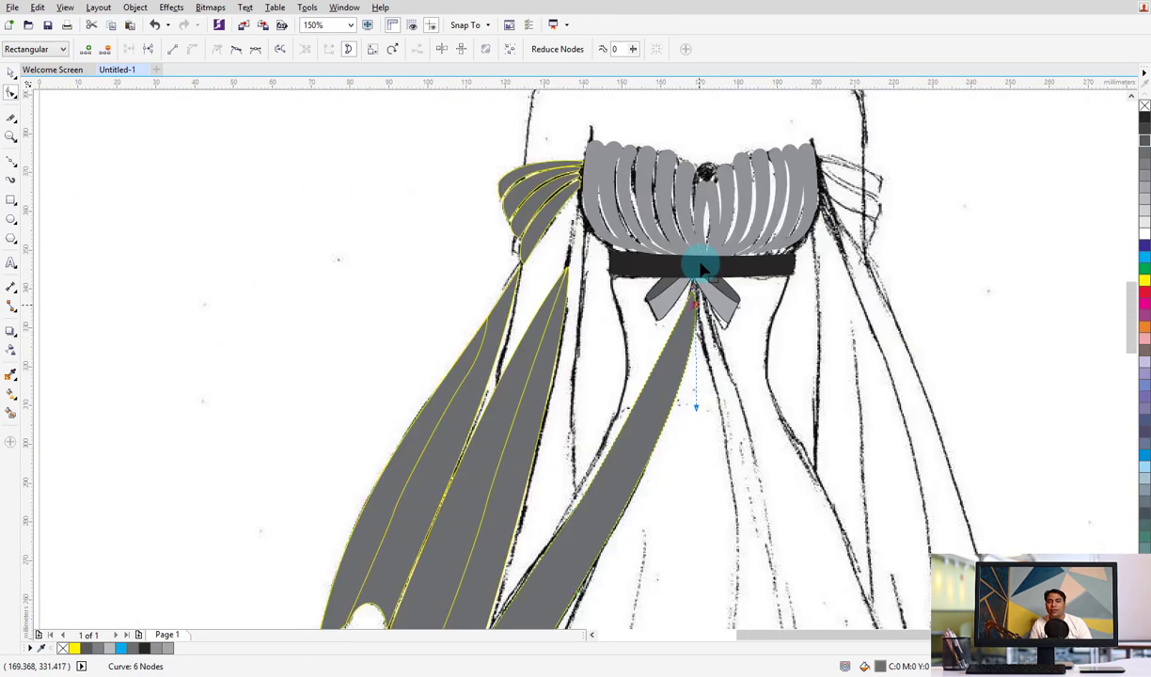
{"action": "scroll", "coordinate": [694, 289], "scroll_direction": "up", "scroll_amount": 2}
{"action": "scroll", "coordinate": [674, 330], "scroll_direction": "up", "scroll_amount": 2}
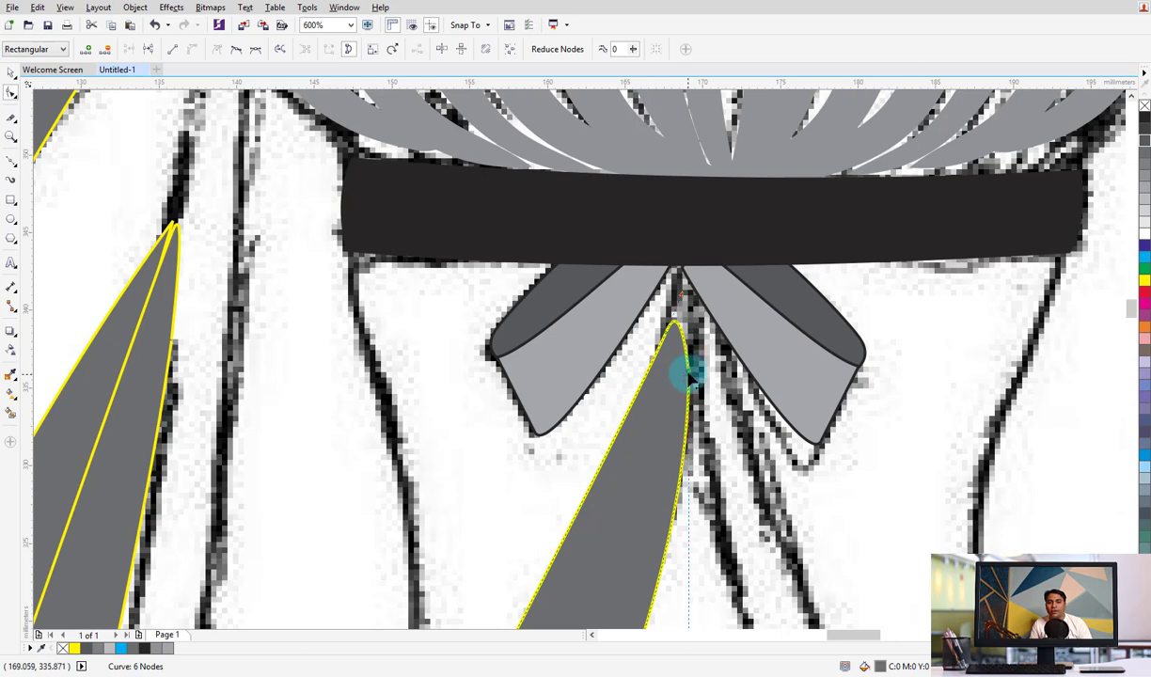
{"action": "left_click_drag", "start_coordinate": [675, 325], "coordinate": [686, 276]}
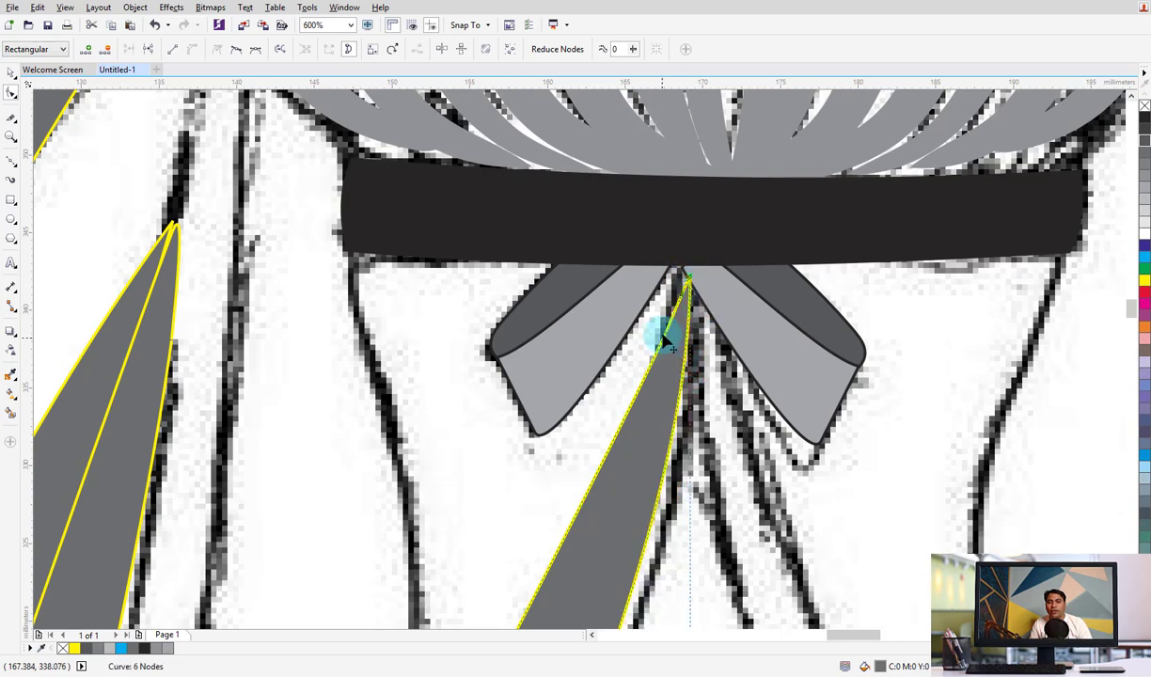
{"action": "scroll", "coordinate": [686, 273], "scroll_direction": "down", "scroll_amount": 3}
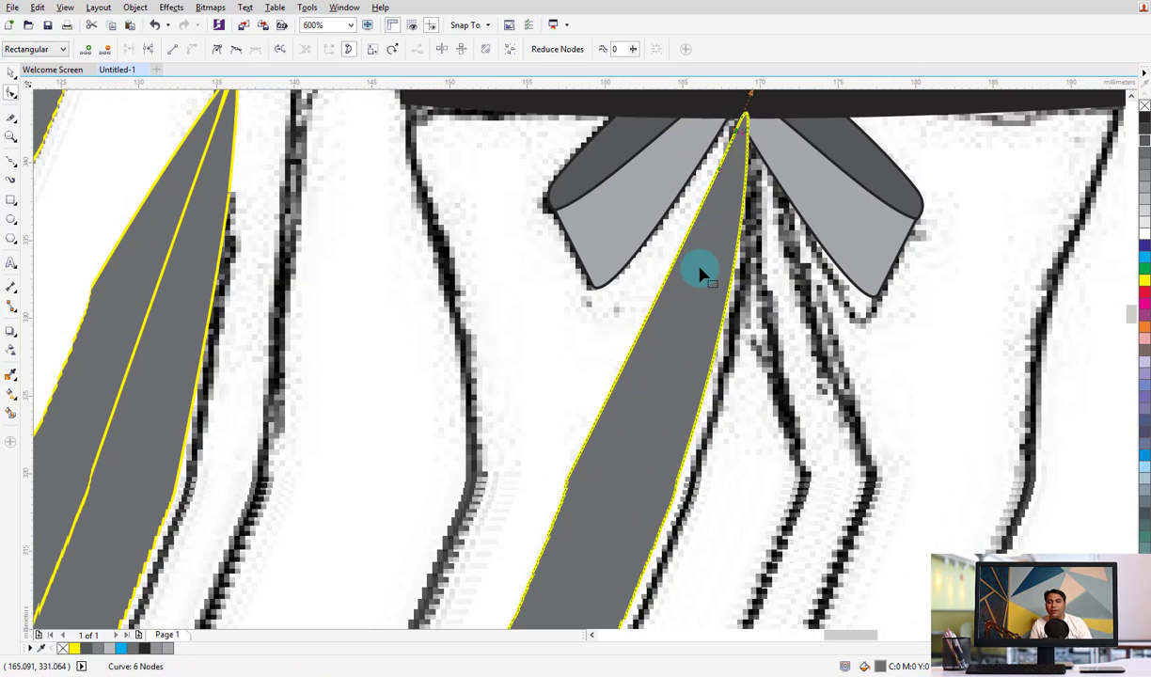
{"action": "left_click_drag", "start_coordinate": [614, 379], "coordinate": [641, 459]}
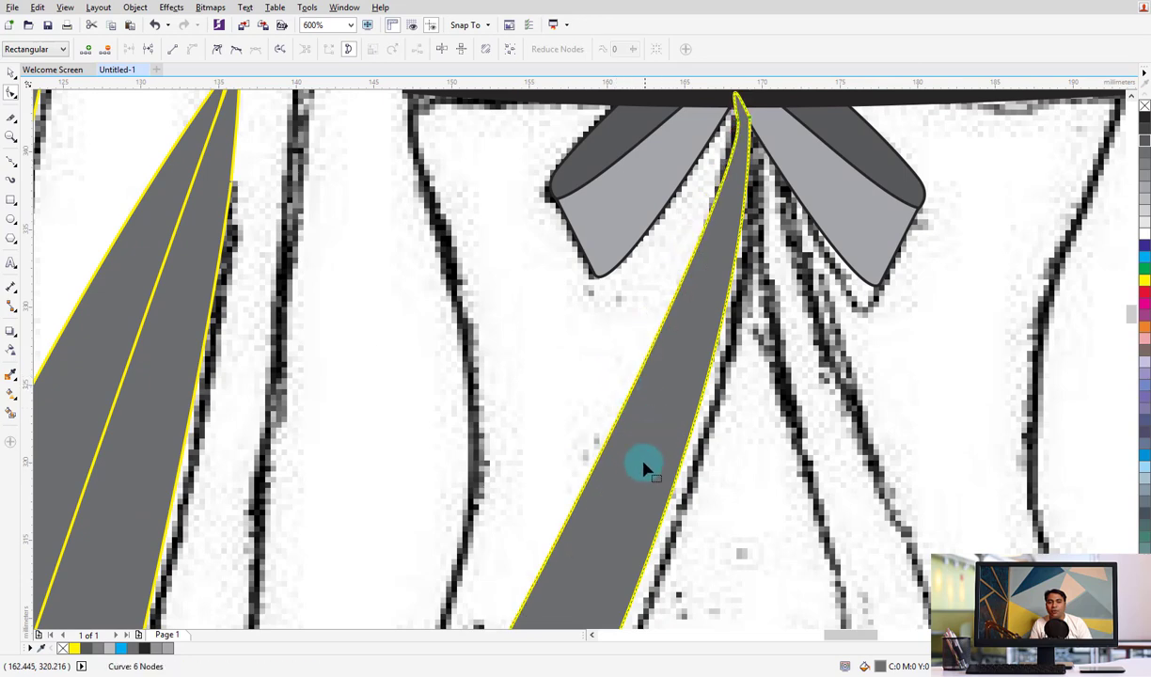
{"action": "left_click_drag", "start_coordinate": [738, 111], "coordinate": [755, 146]}
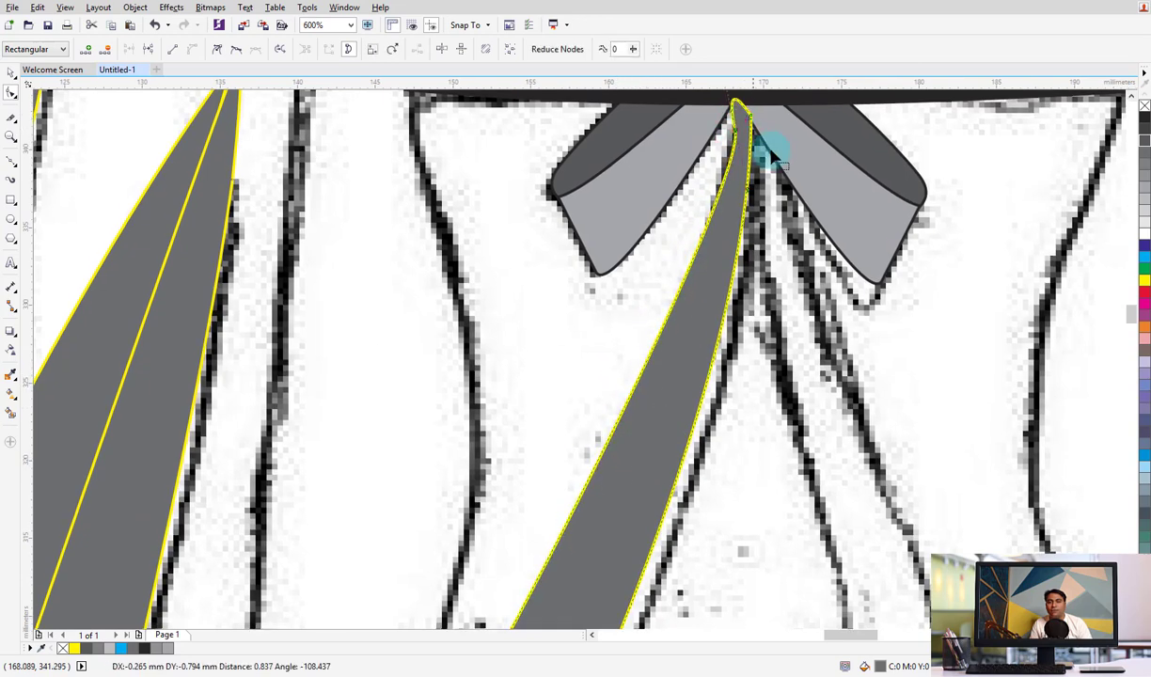
{"action": "scroll", "coordinate": [719, 170], "scroll_direction": "up", "scroll_amount": 2}
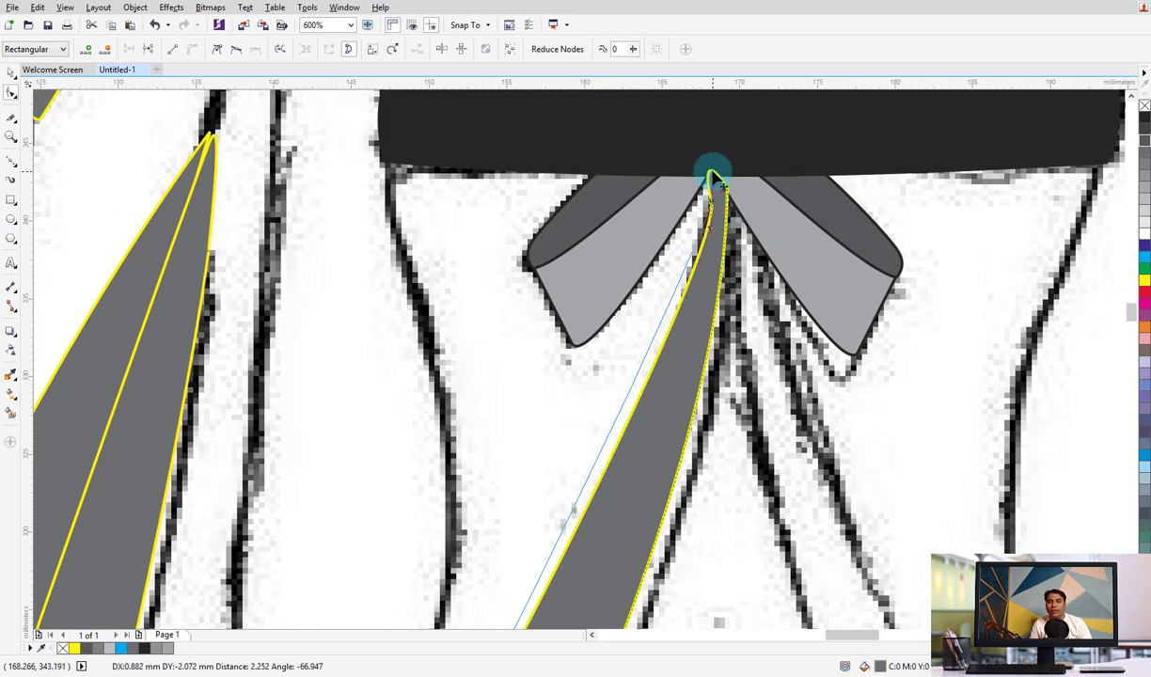
{"action": "left_click_drag", "start_coordinate": [699, 143], "coordinate": [736, 199]}
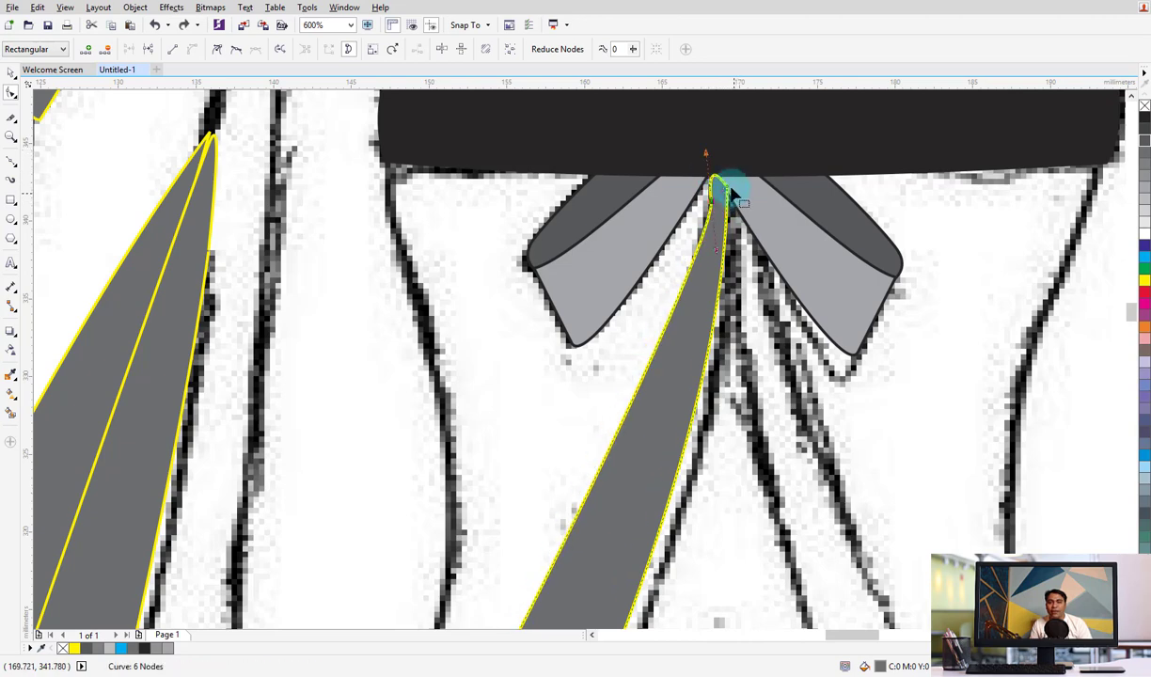
Make the strand's top node a cusp and flatten its rounded top into a low arch
{"action": "scroll", "coordinate": [629, 295], "scroll_direction": "up", "scroll_amount": 4}
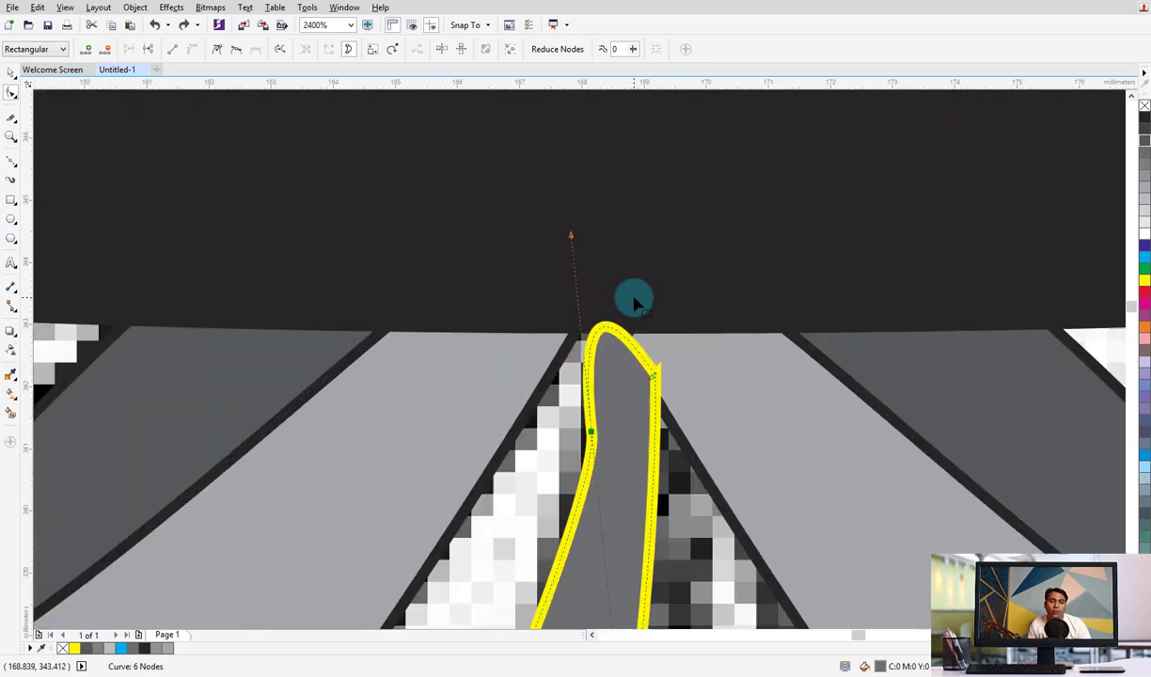
{"action": "left_click_drag", "start_coordinate": [573, 241], "coordinate": [595, 254]}
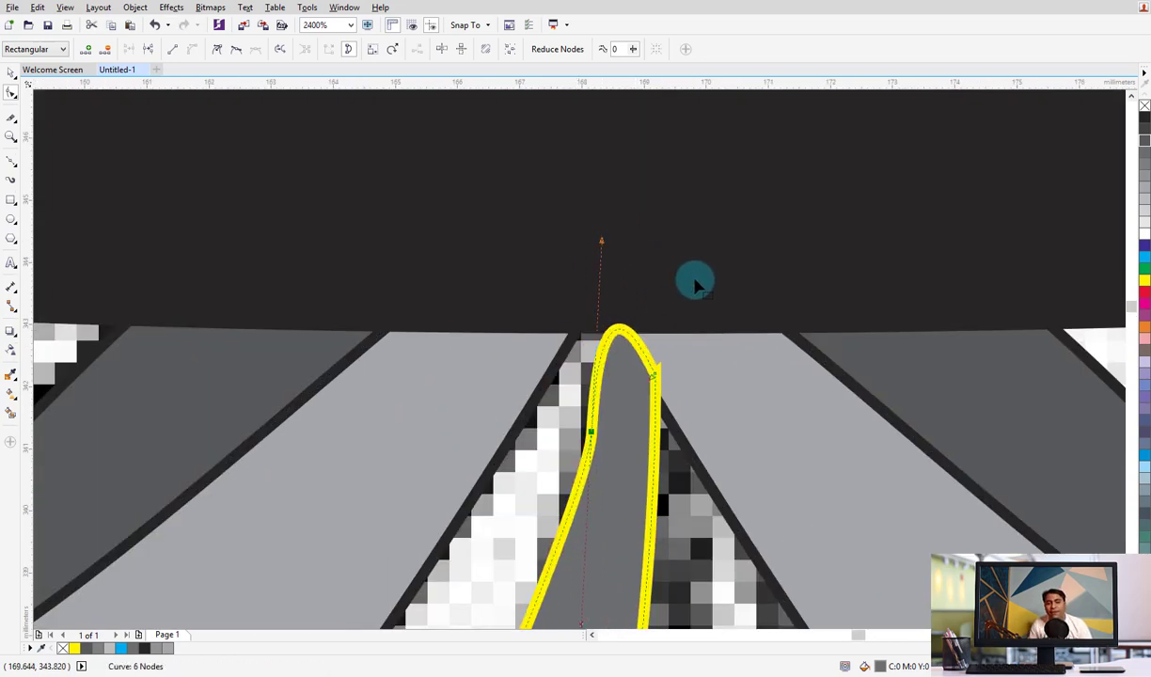
{"action": "left_click_drag", "start_coordinate": [602, 246], "coordinate": [608, 296]}
{"action": "key", "text": "ctrl+z"}
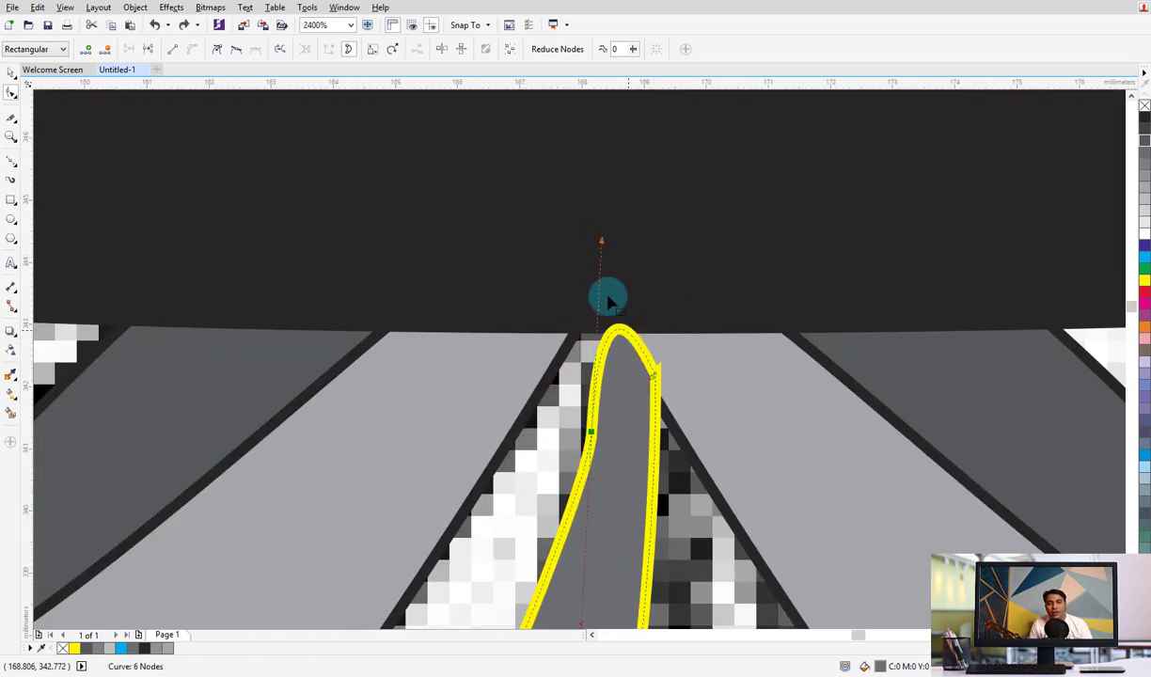
{"action": "left_click_drag", "start_coordinate": [603, 243], "coordinate": [628, 248]}
{"action": "left_click", "coordinate": [592, 436]}
{"action": "key", "text": "ctrl+z"}
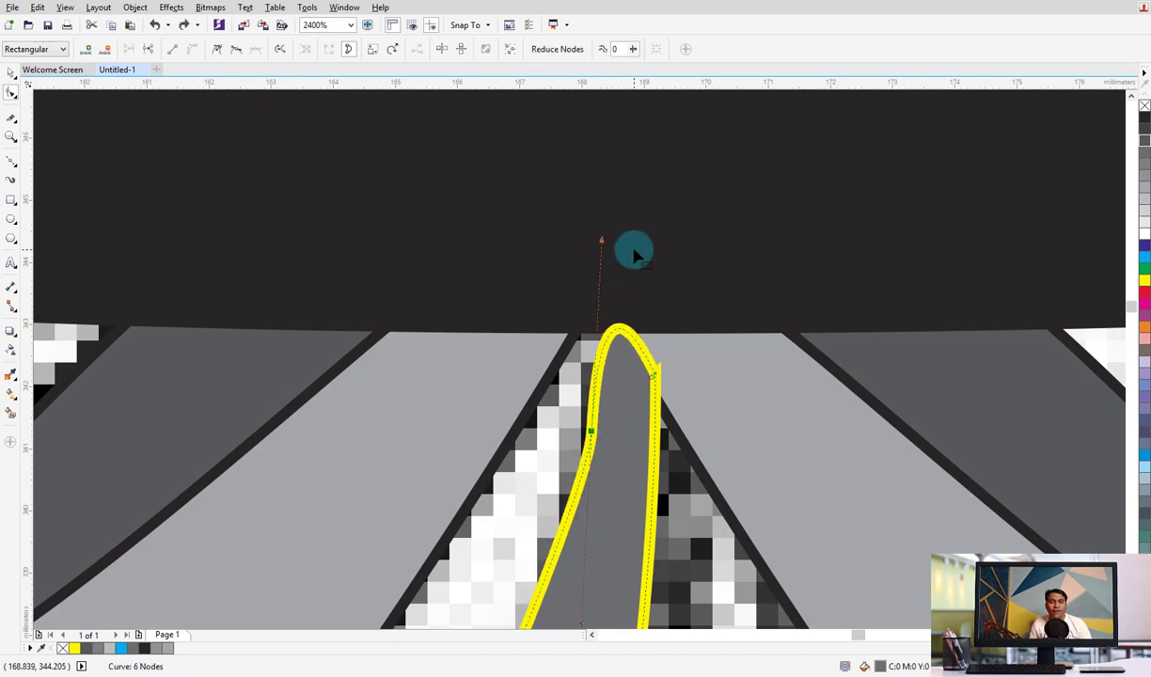
{"action": "left_click", "coordinate": [217, 52]}
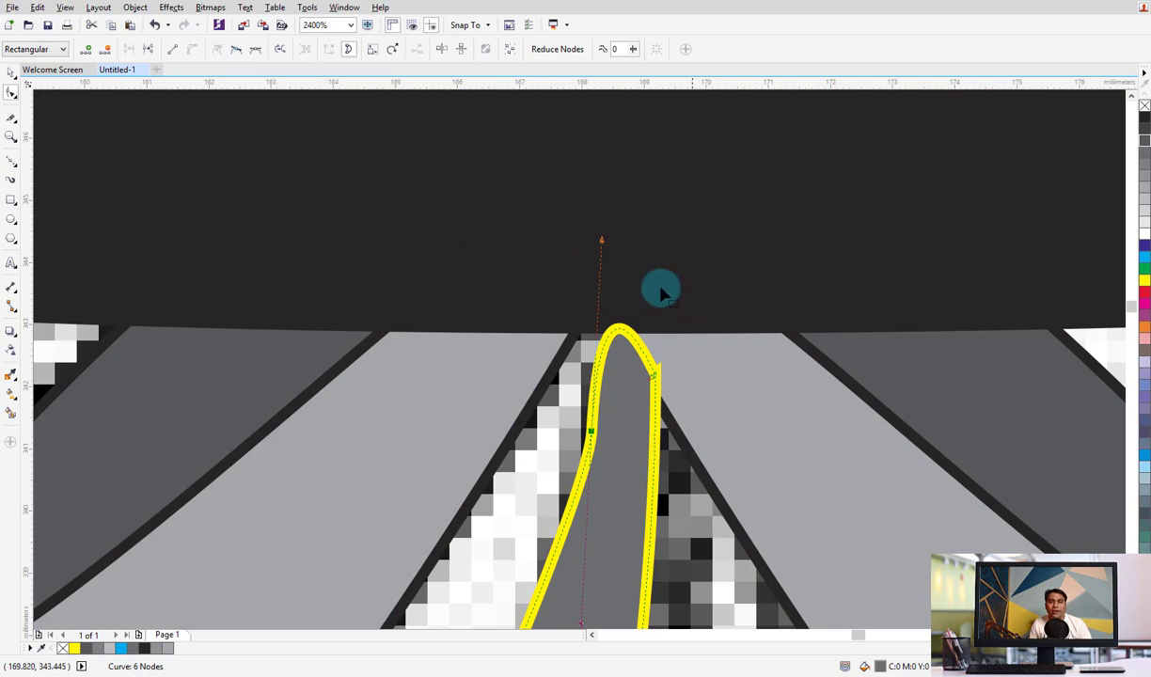
{"action": "left_click_drag", "start_coordinate": [602, 241], "coordinate": [591, 435]}
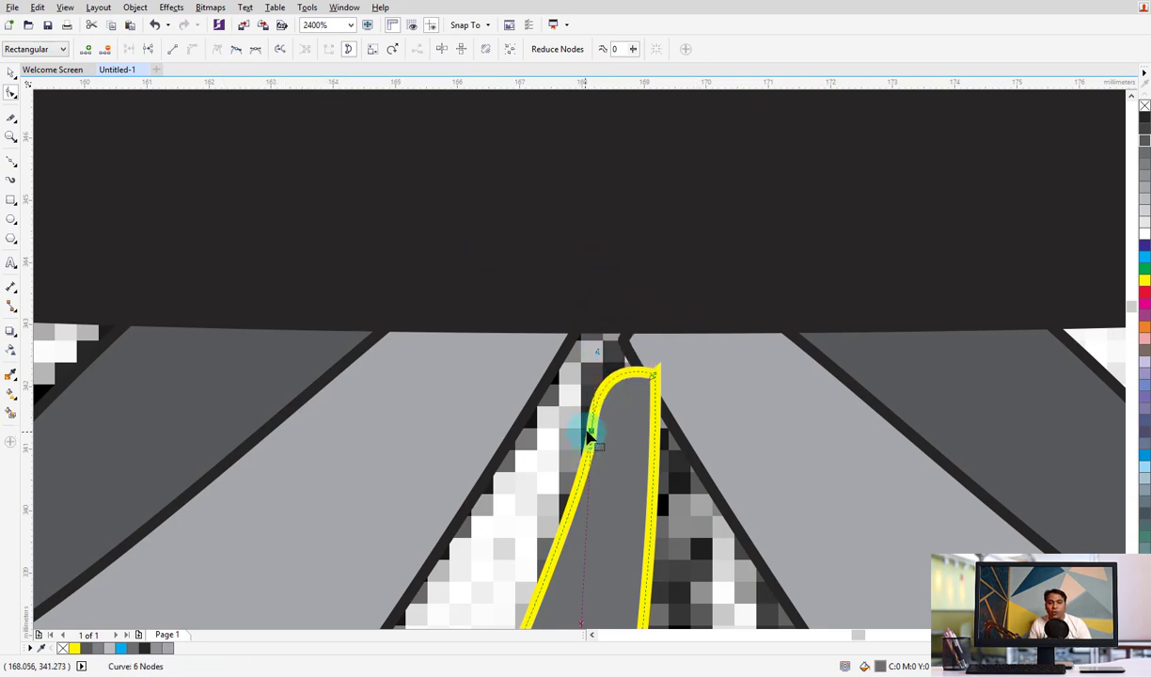
{"action": "scroll", "coordinate": [650, 249], "scroll_direction": "down", "scroll_amount": 4}
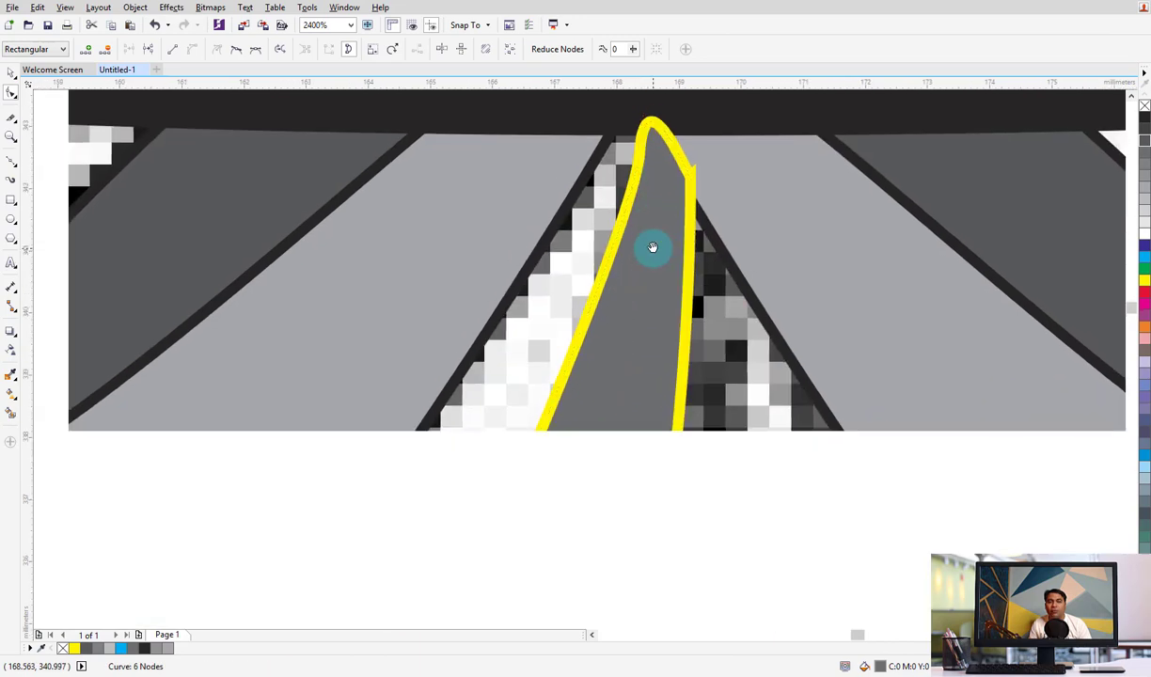
{"action": "scroll", "coordinate": [628, 430], "scroll_direction": "down", "scroll_amount": 3}
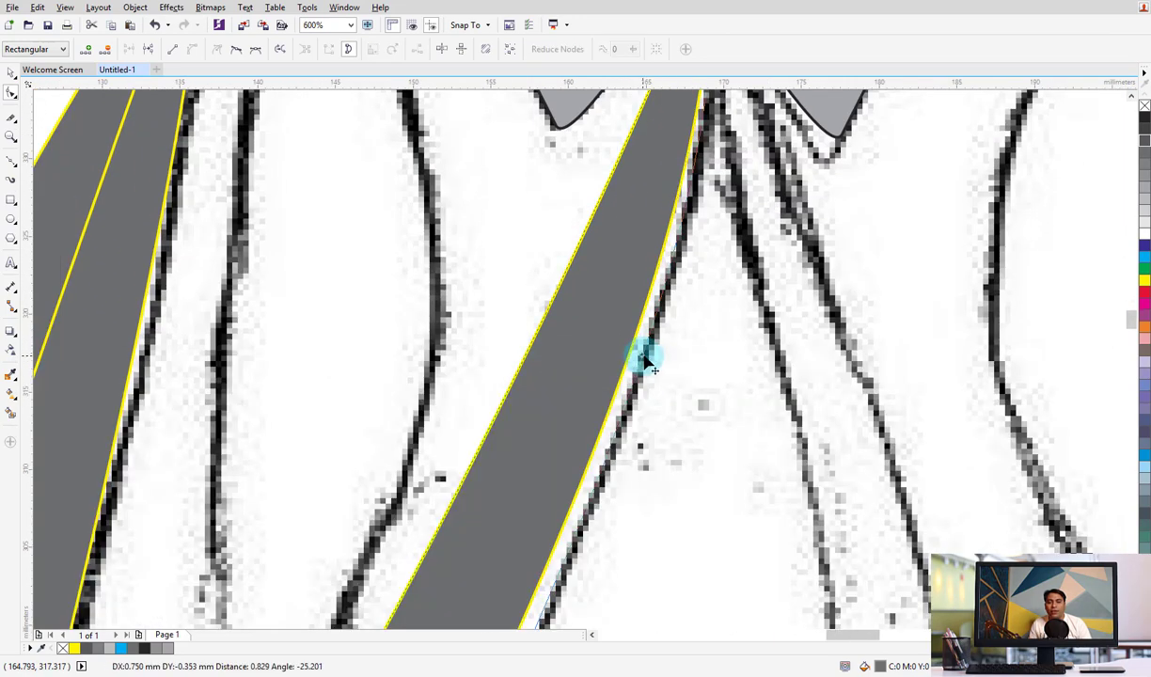
Delete the notch node at the grey strand's lower end and pull its tip down into a point
{"action": "scroll", "coordinate": [644, 359], "scroll_direction": "down", "scroll_amount": 2}
{"action": "scroll", "coordinate": [675, 282], "scroll_direction": "down", "scroll_amount": 2}
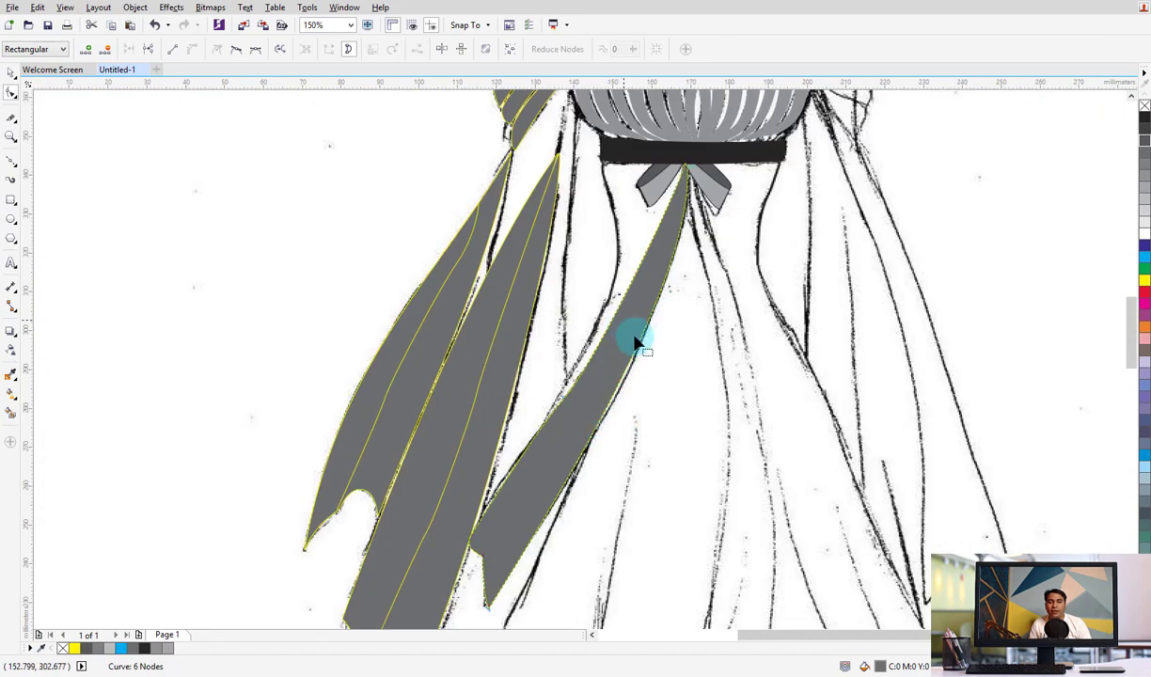
{"action": "left_click_drag", "start_coordinate": [601, 351], "coordinate": [575, 571]}
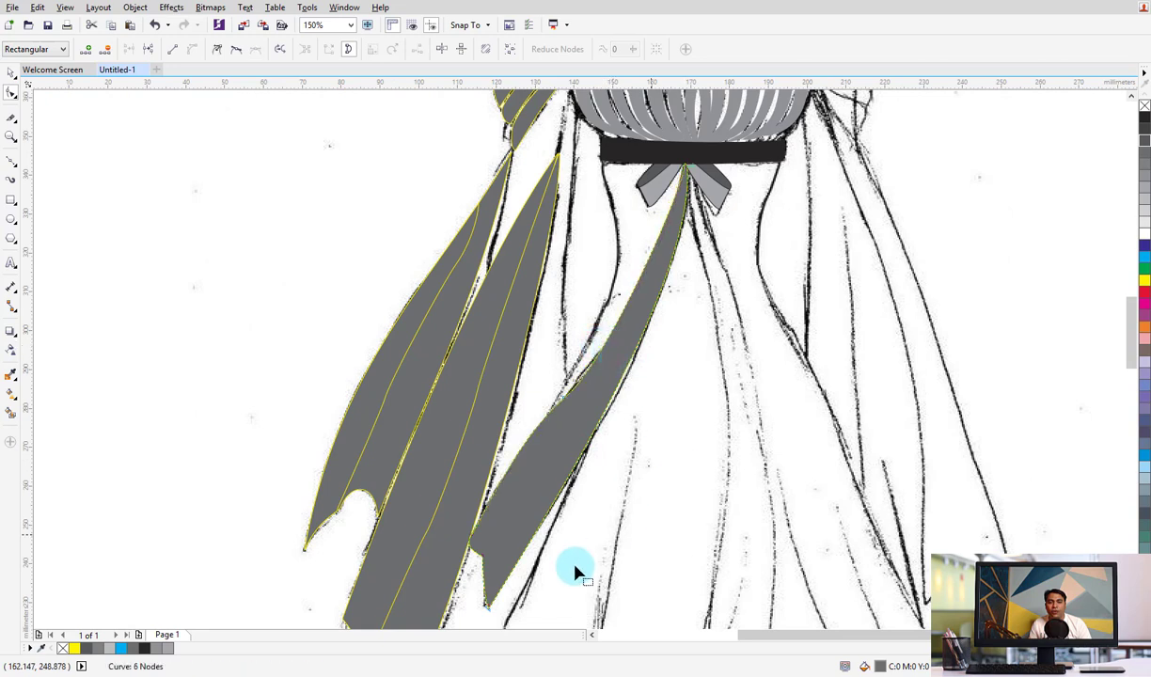
{"action": "left_click_drag", "start_coordinate": [481, 560], "coordinate": [515, 555]}
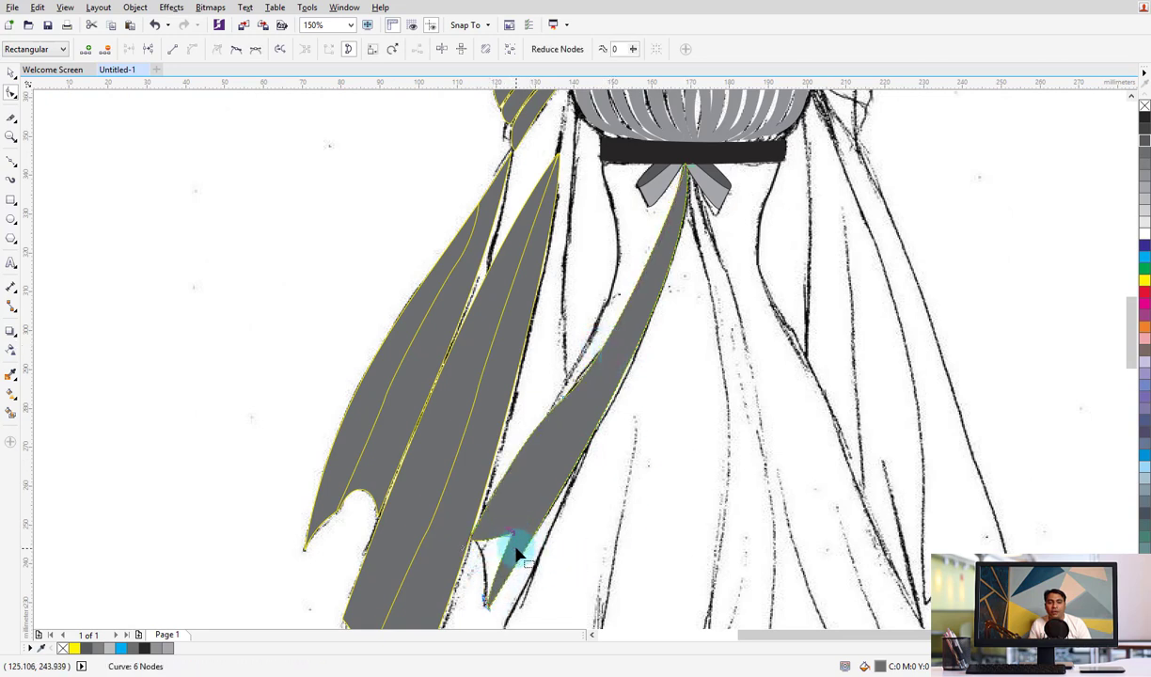
{"action": "double_click", "coordinate": [487, 575]}
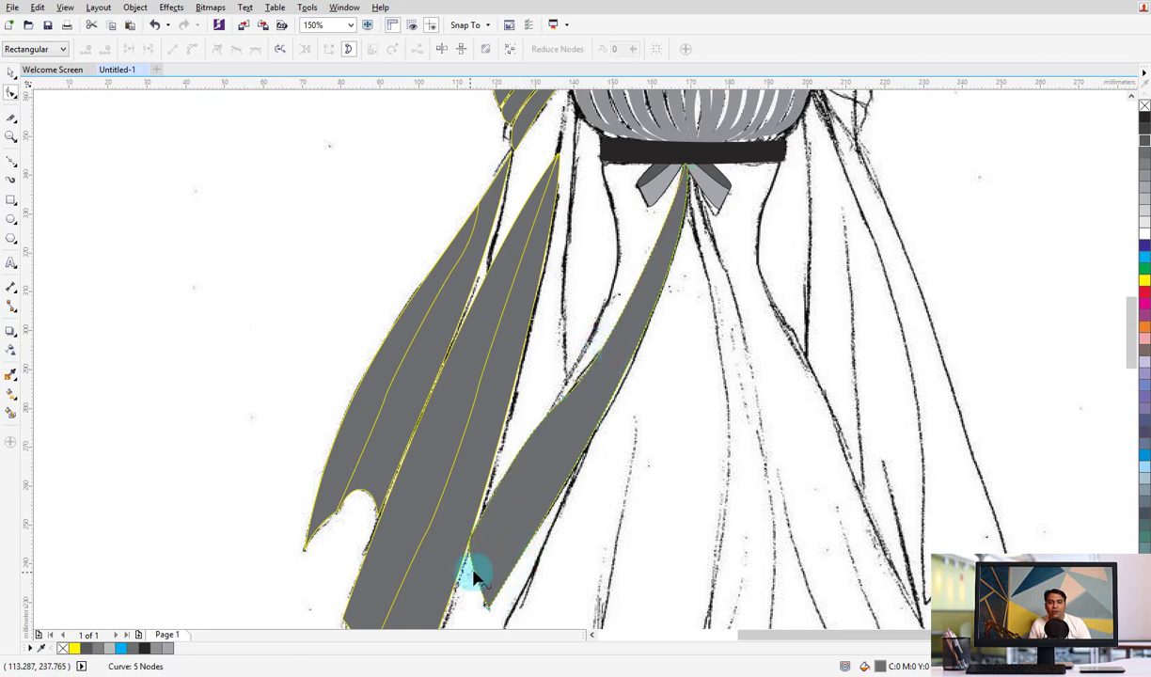
{"action": "left_click_drag", "start_coordinate": [480, 574], "coordinate": [490, 616]}
{"action": "left_click", "coordinate": [487, 612]}
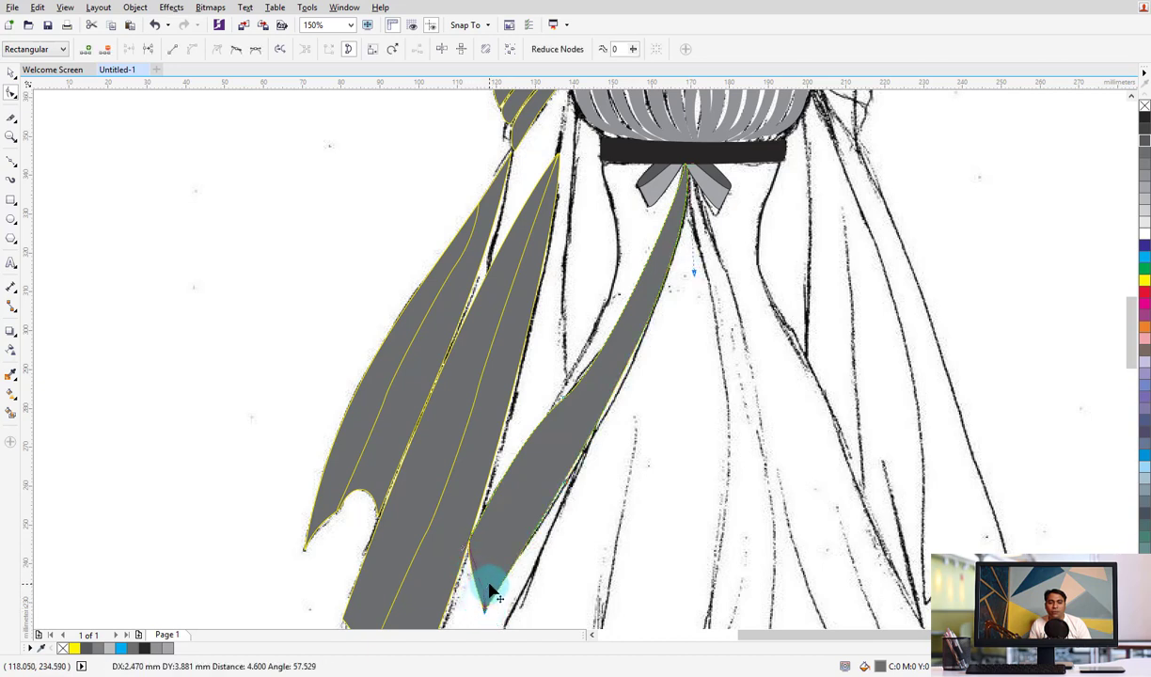
{"action": "left_click", "coordinate": [475, 544]}
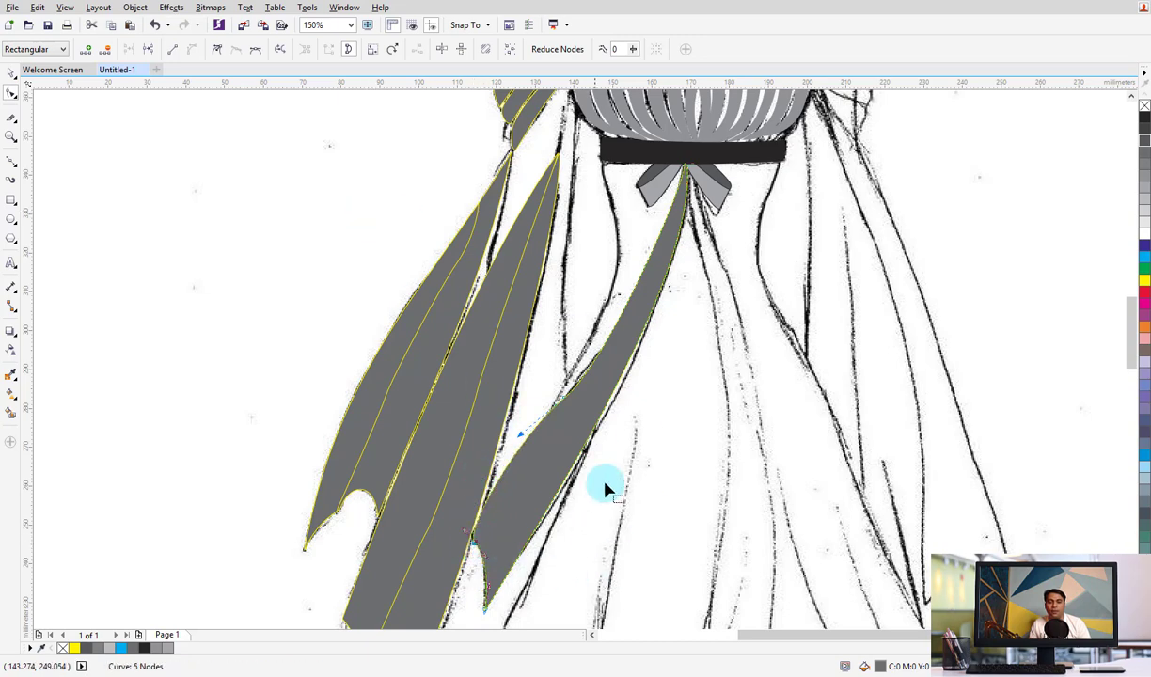
{"action": "key", "text": "space"}
Place a mirrored copy of the strand on the dress's right side
{"action": "scroll", "coordinate": [624, 261], "scroll_direction": "down", "scroll_amount": 2}
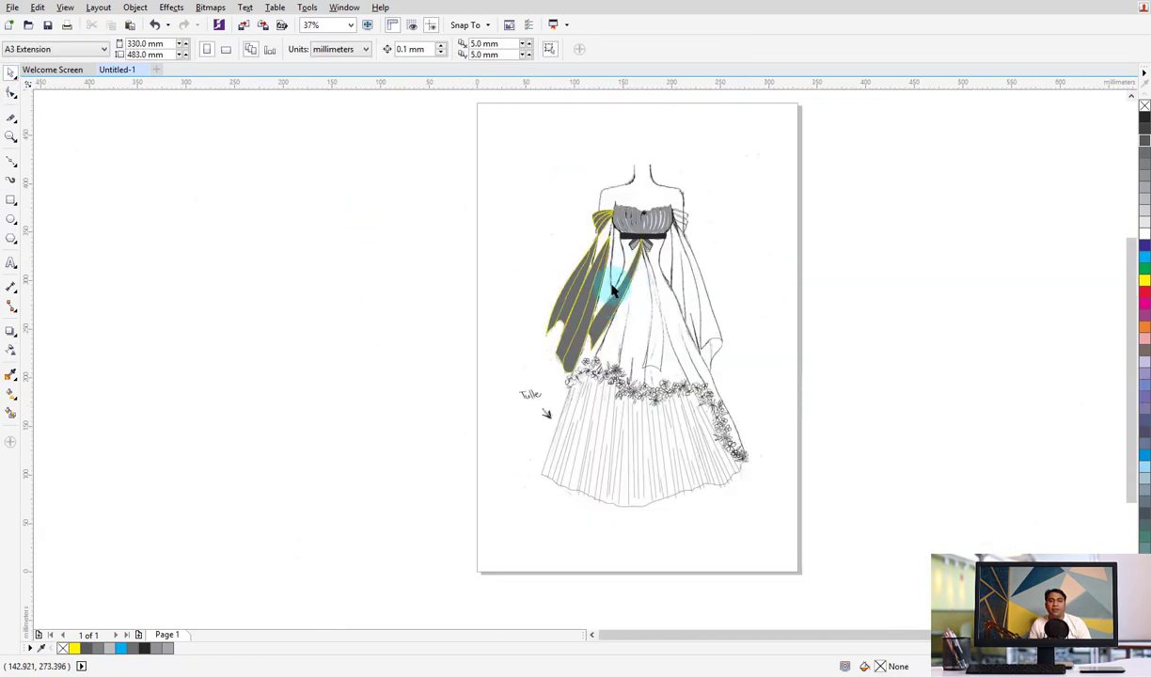
{"action": "scroll", "coordinate": [544, 411], "scroll_direction": "up", "scroll_amount": 2}
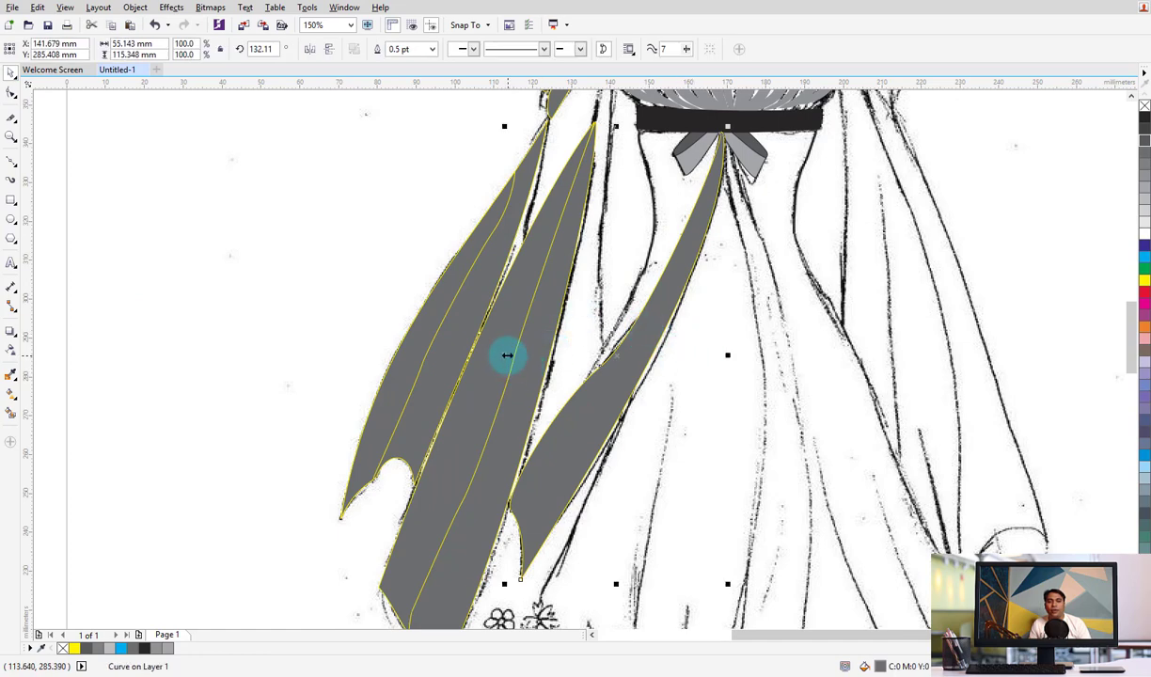
{"action": "left_click_drag", "start_coordinate": [506, 355], "coordinate": [753, 356]}
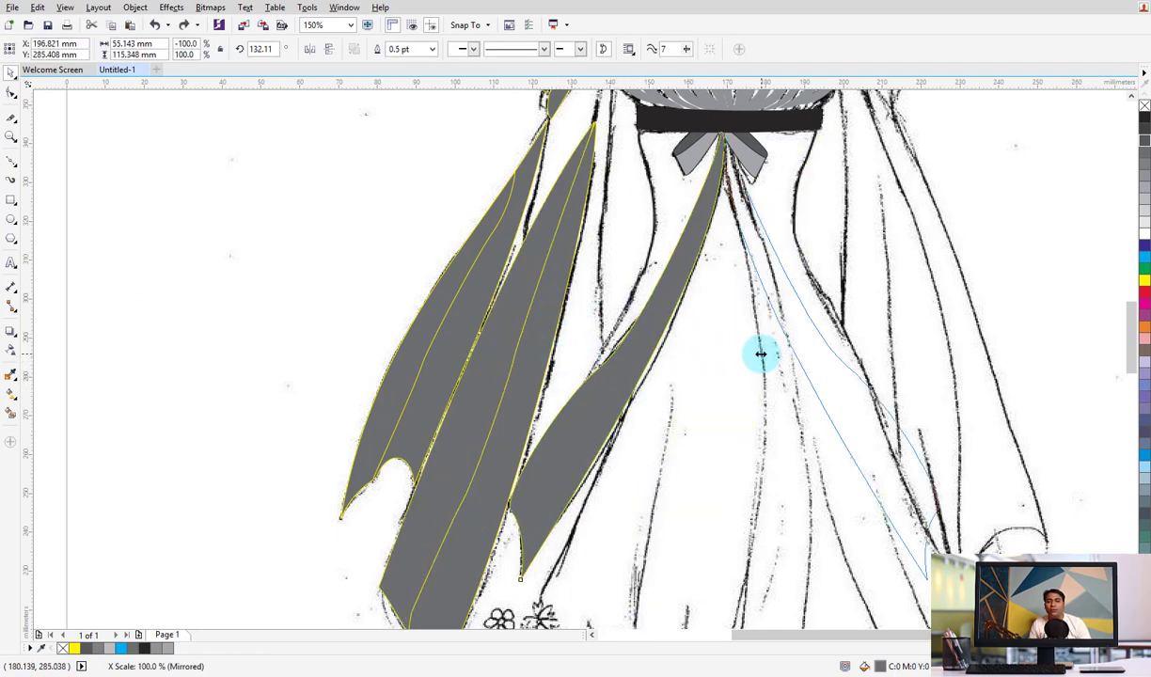
Reshape the right strand along the sketch, lowering its corner node and deleting its shoulder node
{"action": "scroll", "coordinate": [885, 405], "scroll_direction": "down", "scroll_amount": 1}
{"action": "scroll", "coordinate": [907, 423], "scroll_direction": "down", "scroll_amount": 1}
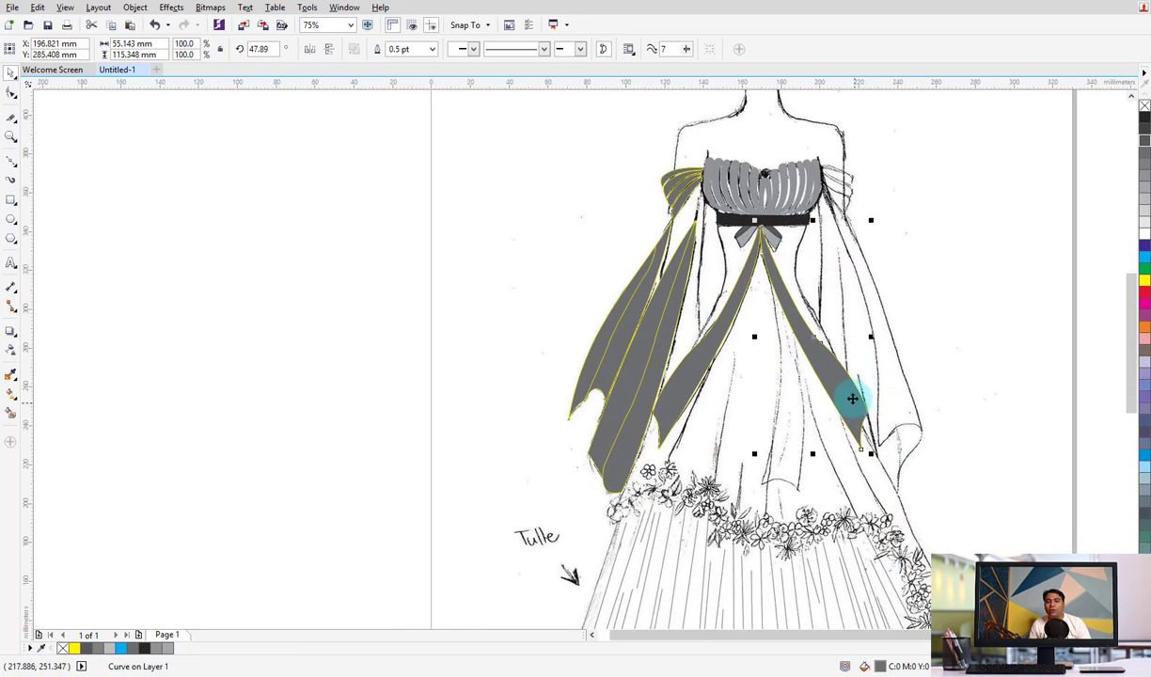
{"action": "key", "text": "F10"}
{"action": "scroll", "coordinate": [875, 480], "scroll_direction": "up", "scroll_amount": 2}
{"action": "mouse_move", "coordinate": [879, 442]}
{"action": "left_mouse_down"}
{"action": "mouse_move", "coordinate": [690, 524]}
{"action": "mouse_move", "coordinate": [692, 514]}
{"action": "left_mouse_up"}
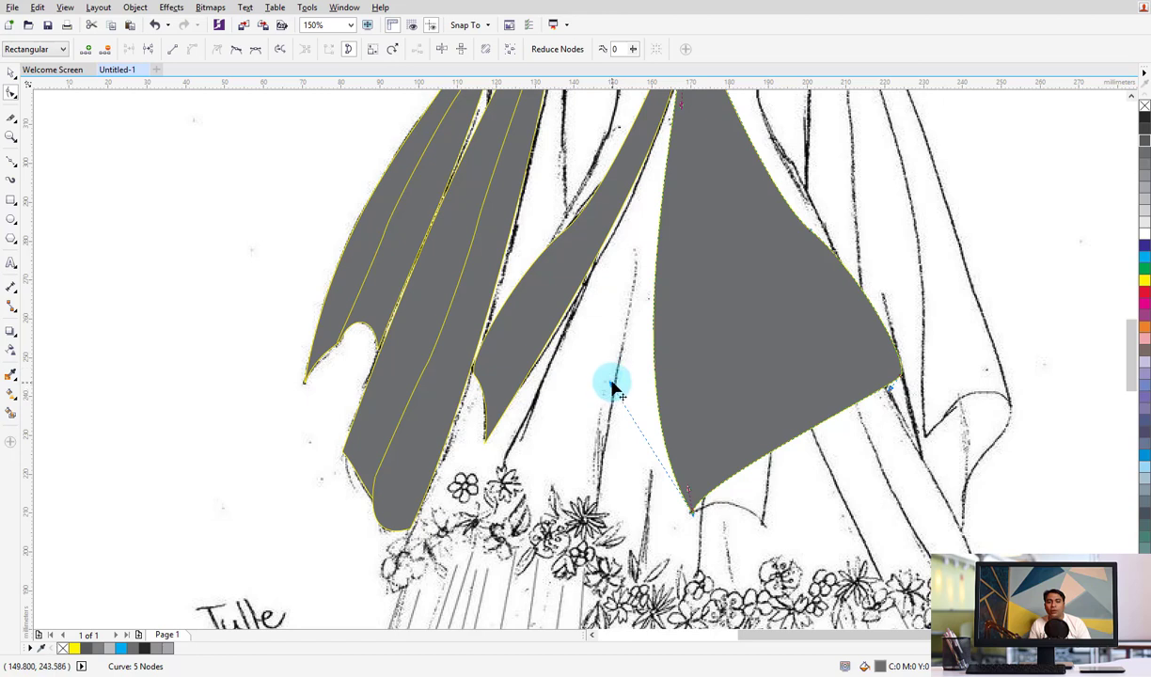
{"action": "left_click_drag", "start_coordinate": [660, 323], "coordinate": [726, 236]}
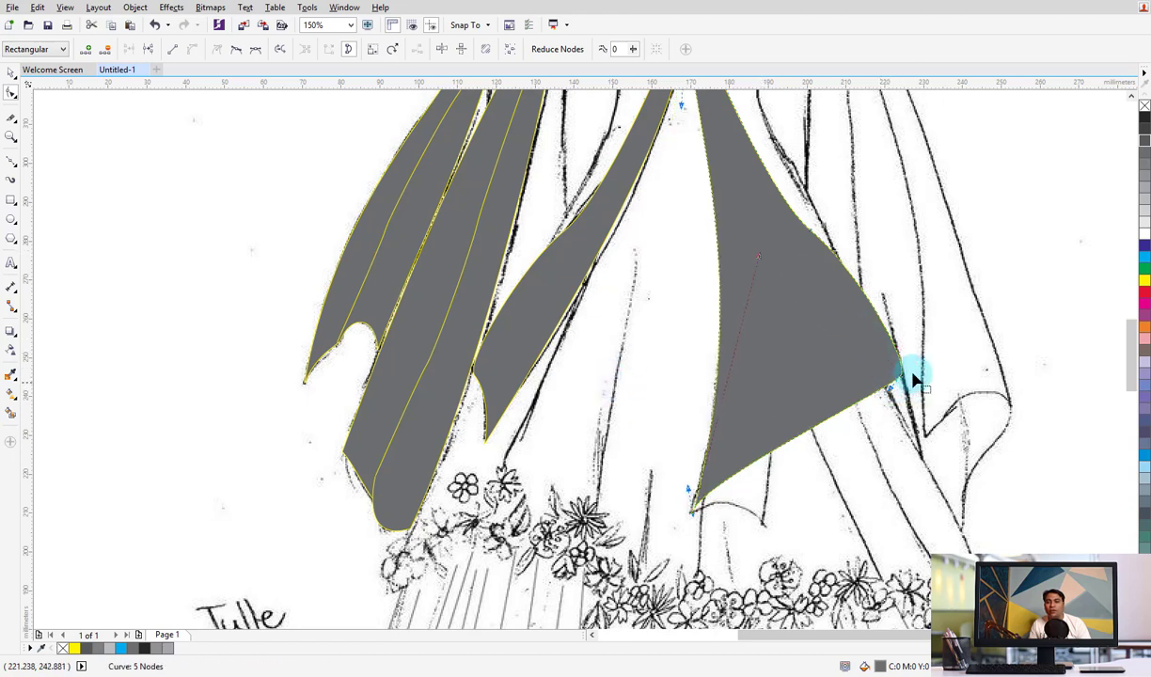
{"action": "left_click", "coordinate": [886, 406]}
{"action": "mouse_move", "coordinate": [901, 378]}
{"action": "left_mouse_down"}
{"action": "mouse_move", "coordinate": [752, 529]}
{"action": "mouse_move", "coordinate": [758, 513]}
{"action": "left_mouse_up"}
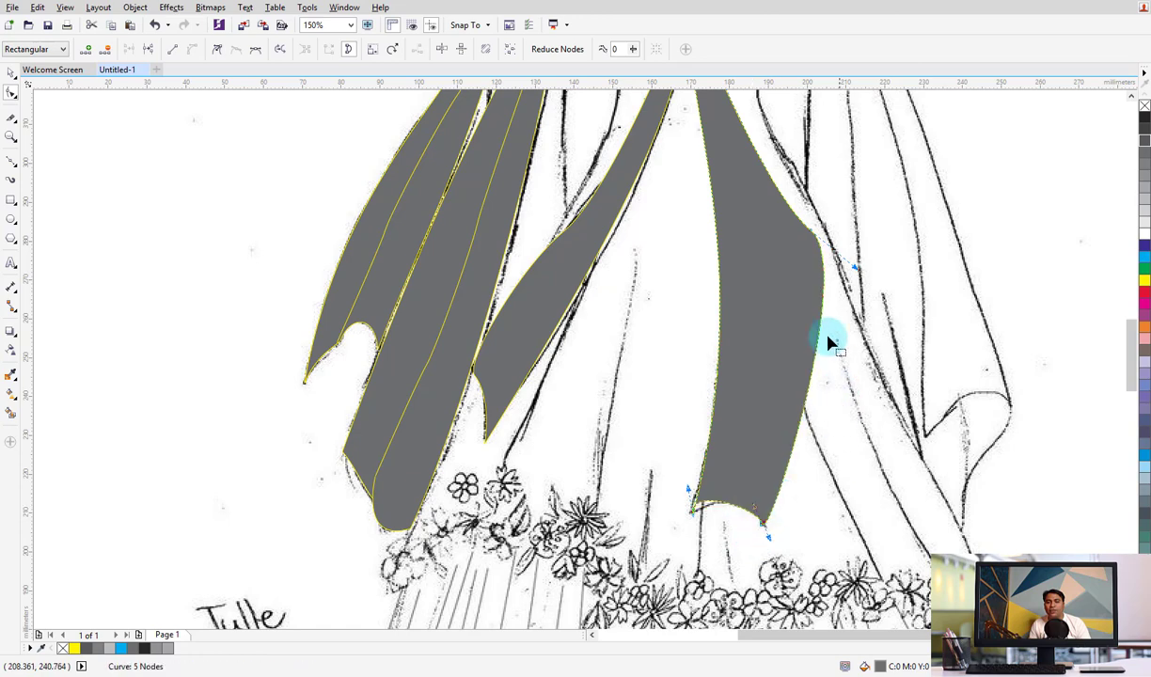
{"action": "double_click", "coordinate": [814, 238]}
Delete a node from the narrow strand, widen it, and move its top node toward the bow
{"action": "scroll", "coordinate": [712, 480], "scroll_direction": "up", "scroll_amount": 3}
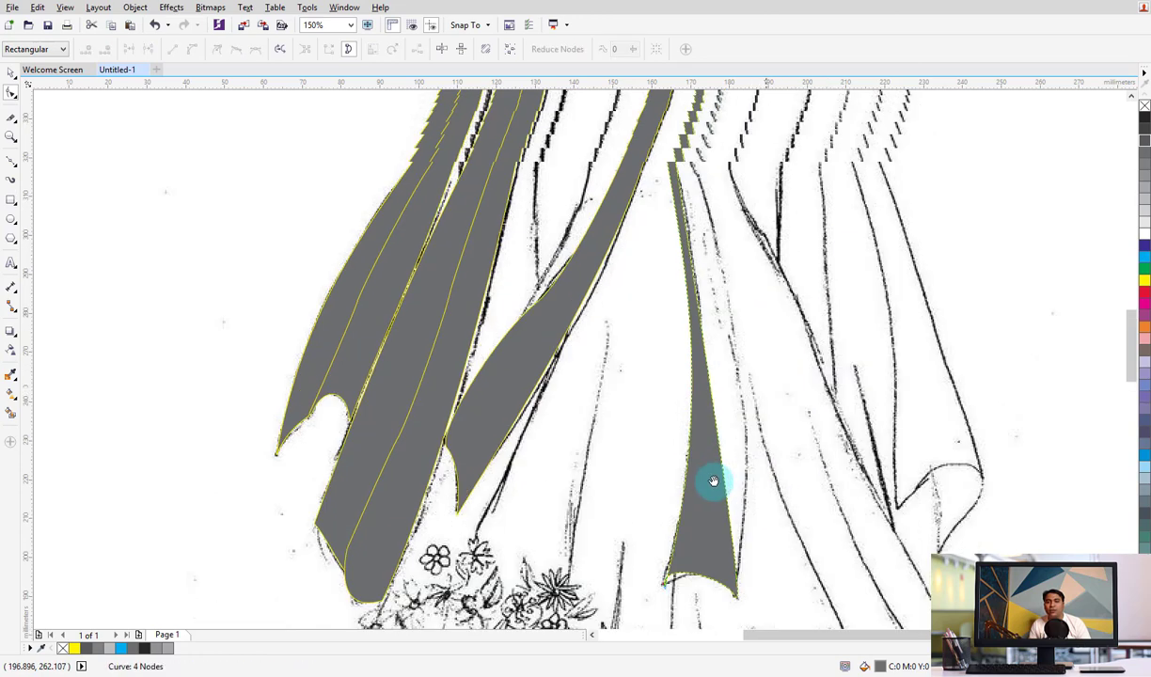
{"action": "left_click", "coordinate": [647, 459]}
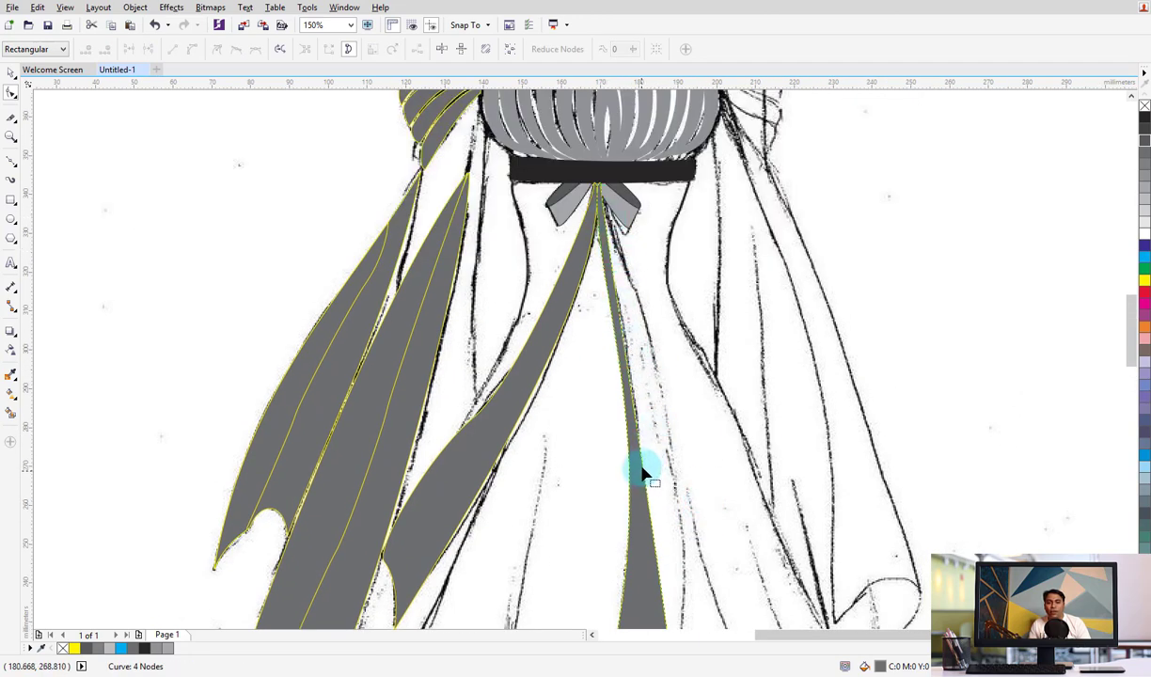
{"action": "double_click", "coordinate": [637, 448]}
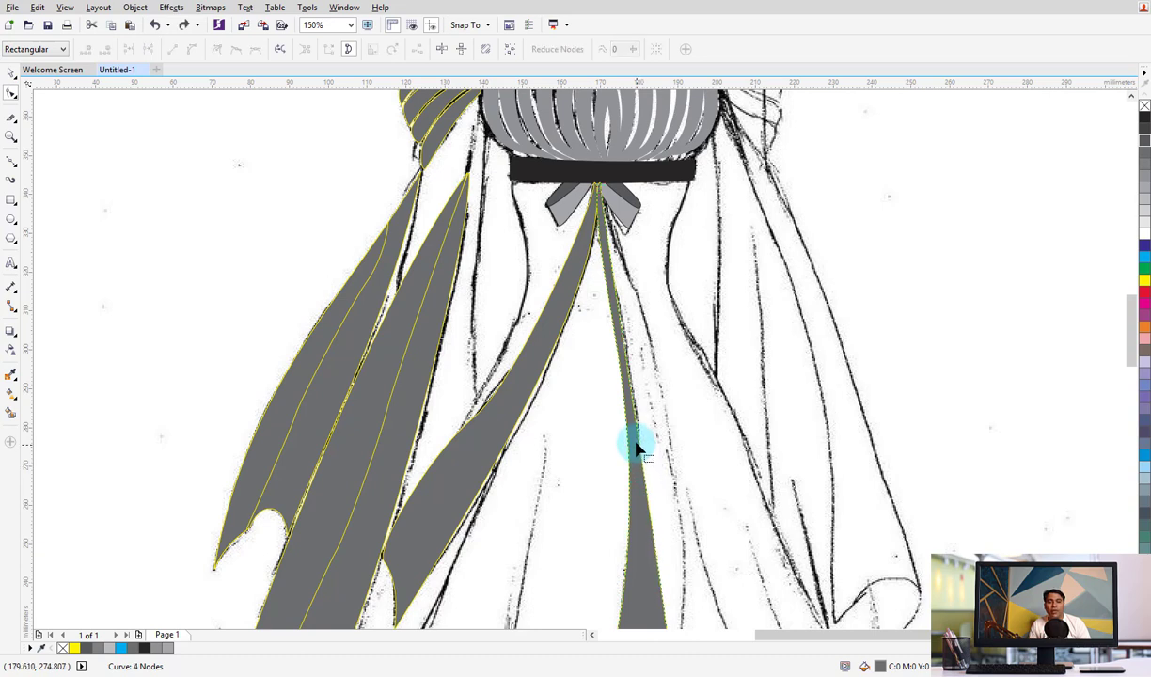
{"action": "right_click", "coordinate": [638, 445]}
{"action": "left_click", "coordinate": [641, 442]}
{"action": "right_click", "coordinate": [642, 461]}
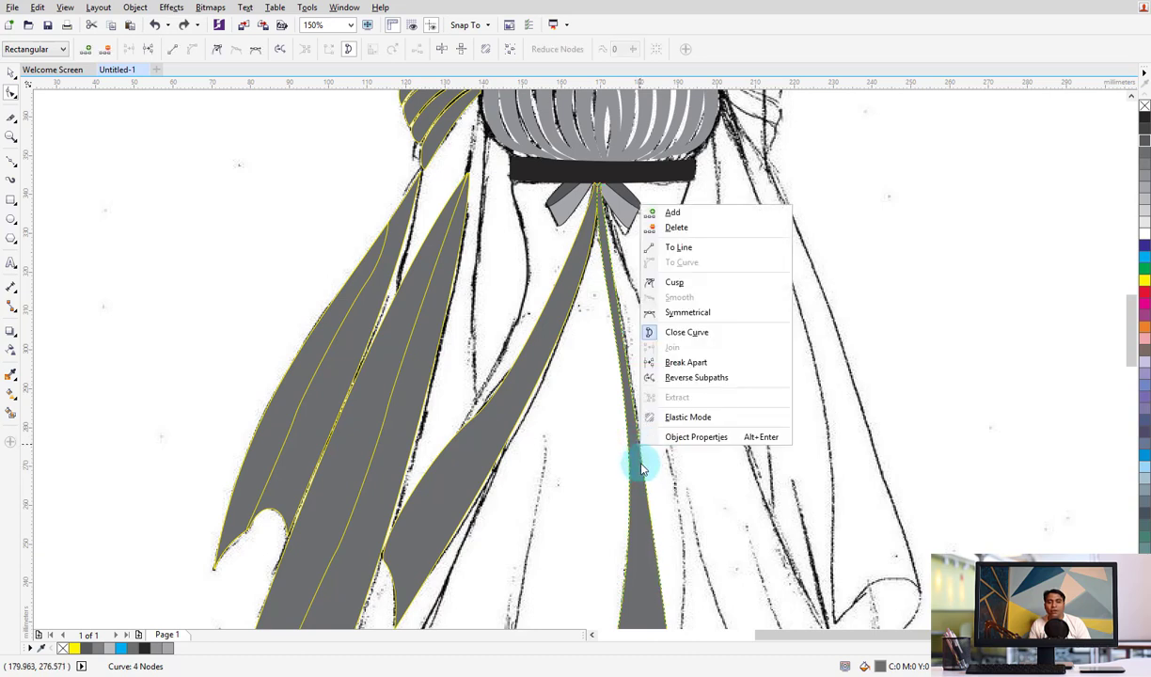
{"action": "left_click", "coordinate": [642, 463]}
{"action": "left_click_drag", "start_coordinate": [643, 461], "coordinate": [664, 436]}
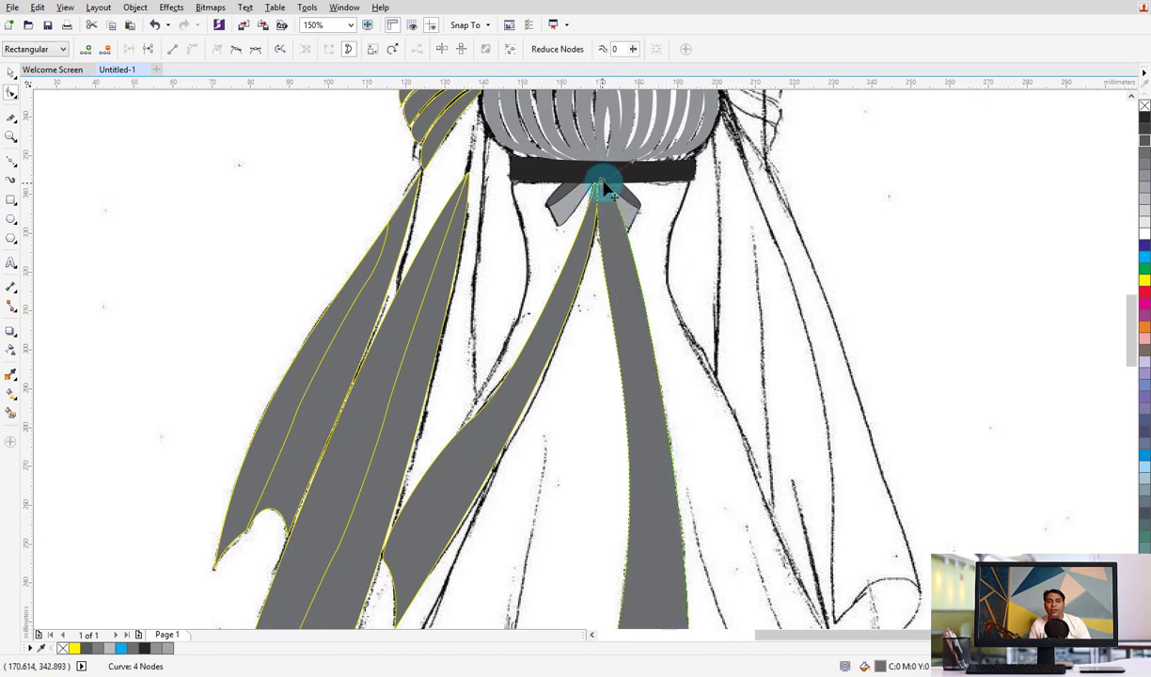
{"action": "mouse_move", "coordinate": [631, 167]}
{"action": "left_mouse_down"}
{"action": "mouse_move", "coordinate": [619, 193]}
{"action": "mouse_move", "coordinate": [626, 241]}
{"action": "mouse_move", "coordinate": [655, 282]}
{"action": "left_mouse_up"}
Align the grey strand's bottom-left node, lower curves and right edge with the sketch
{"action": "scroll", "coordinate": [748, 290], "scroll_direction": "down", "scroll_amount": 2}
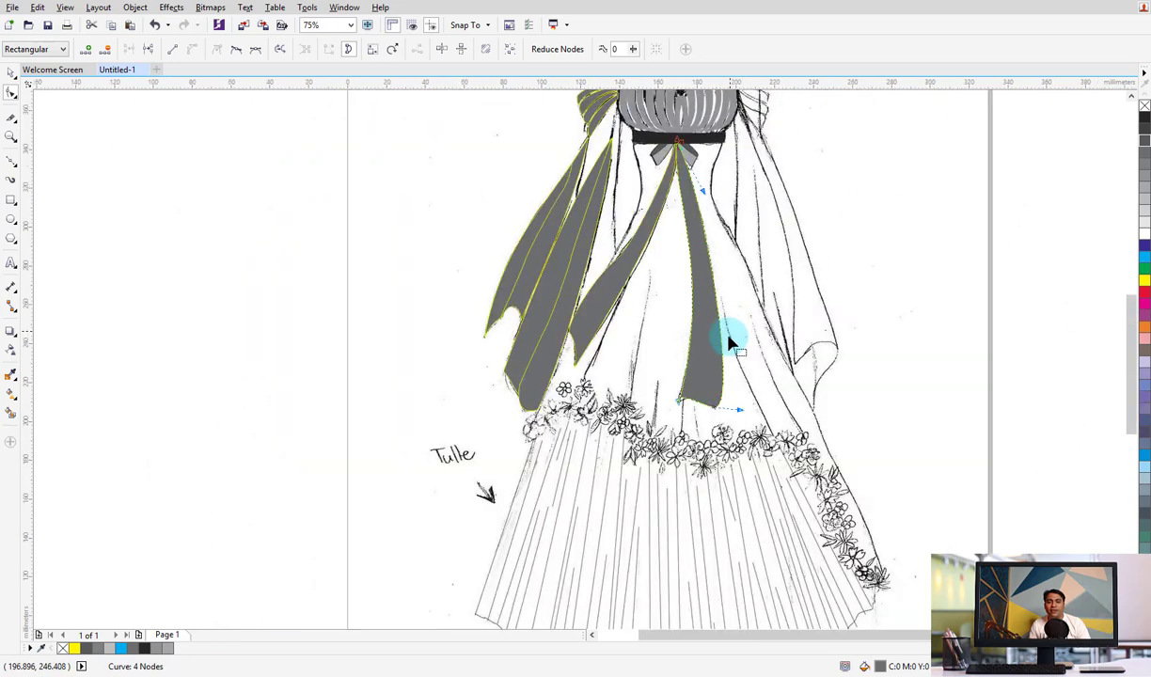
{"action": "scroll", "coordinate": [675, 411], "scroll_direction": "up", "scroll_amount": 2}
{"action": "left_click", "coordinate": [677, 399]}
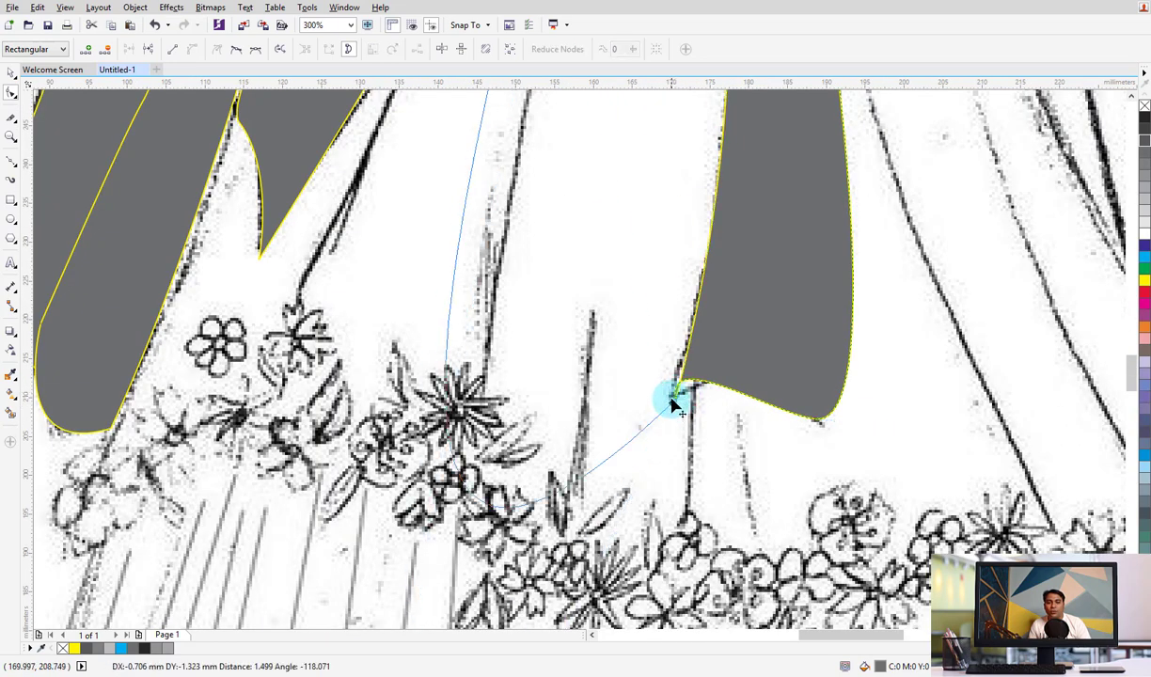
{"action": "mouse_move", "coordinate": [675, 399]}
{"action": "left_mouse_down"}
{"action": "mouse_move", "coordinate": [688, 404]}
{"action": "mouse_move", "coordinate": [670, 398]}
{"action": "left_mouse_up"}
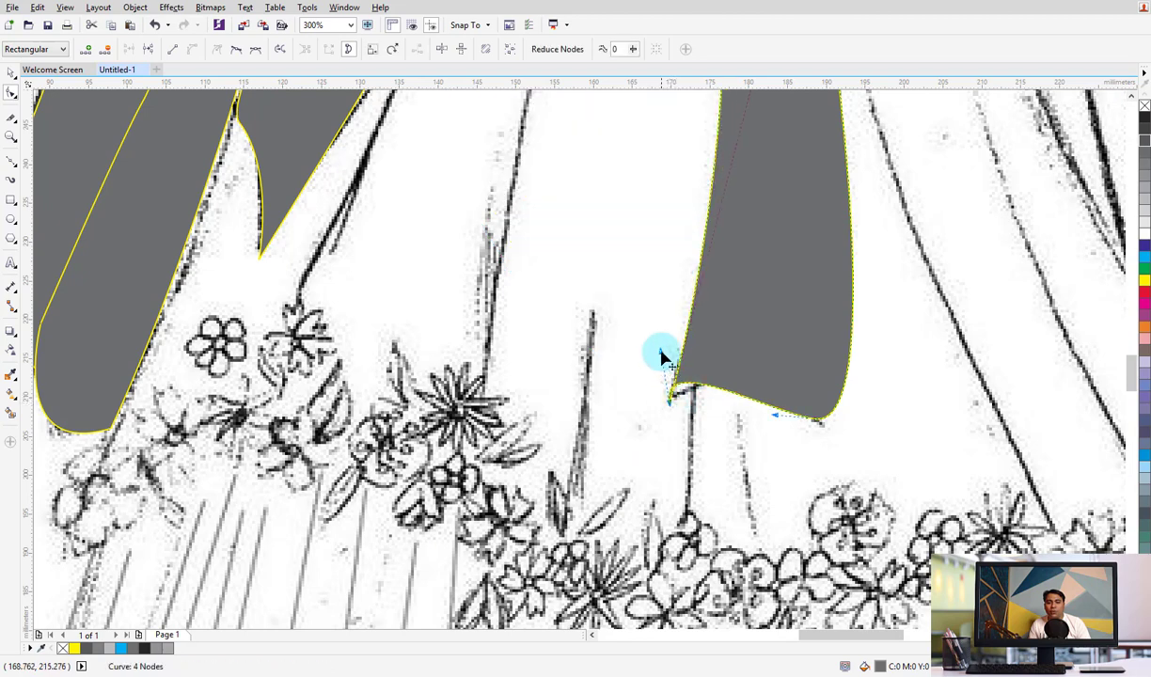
{"action": "mouse_move", "coordinate": [662, 356]}
{"action": "left_mouse_down"}
{"action": "mouse_move", "coordinate": [696, 369]}
{"action": "mouse_move", "coordinate": [714, 356]}
{"action": "left_mouse_up"}
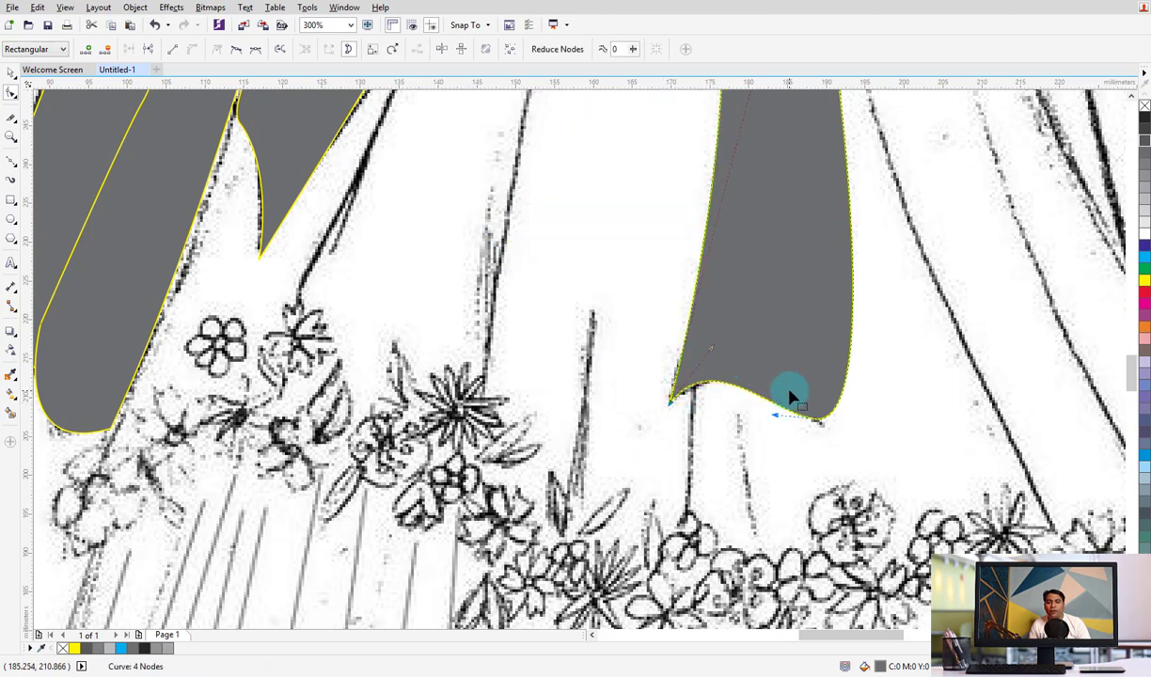
{"action": "scroll", "coordinate": [795, 402], "scroll_direction": "down", "scroll_amount": 2}
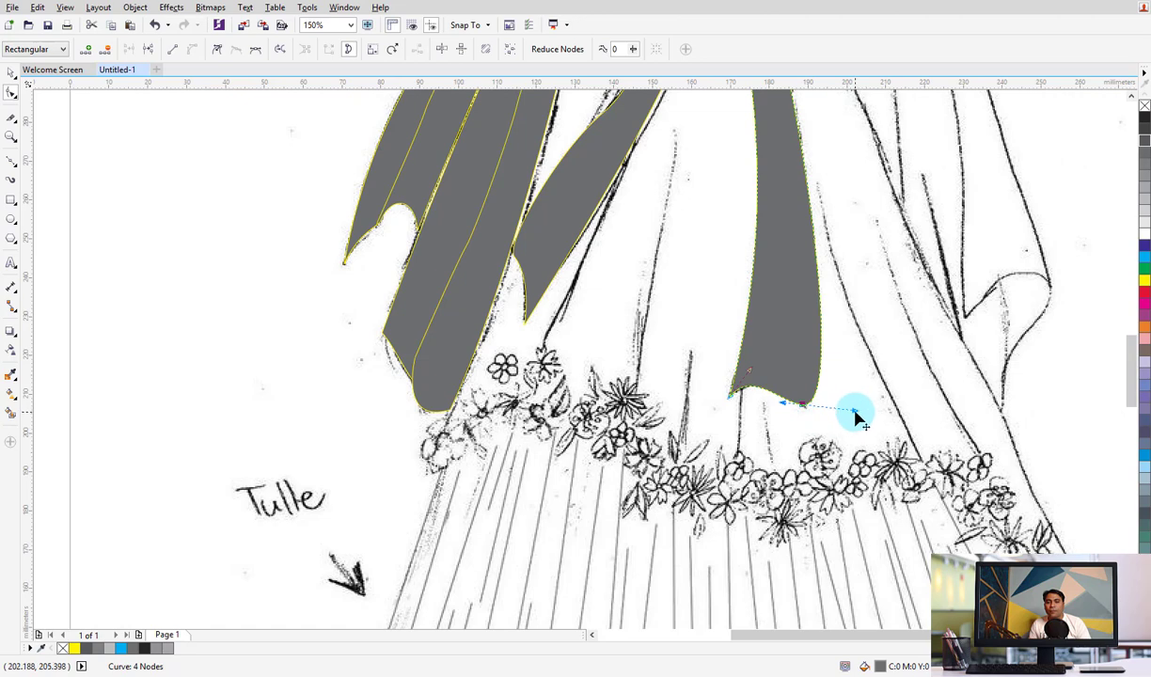
{"action": "left_click_drag", "start_coordinate": [856, 414], "coordinate": [810, 411]}
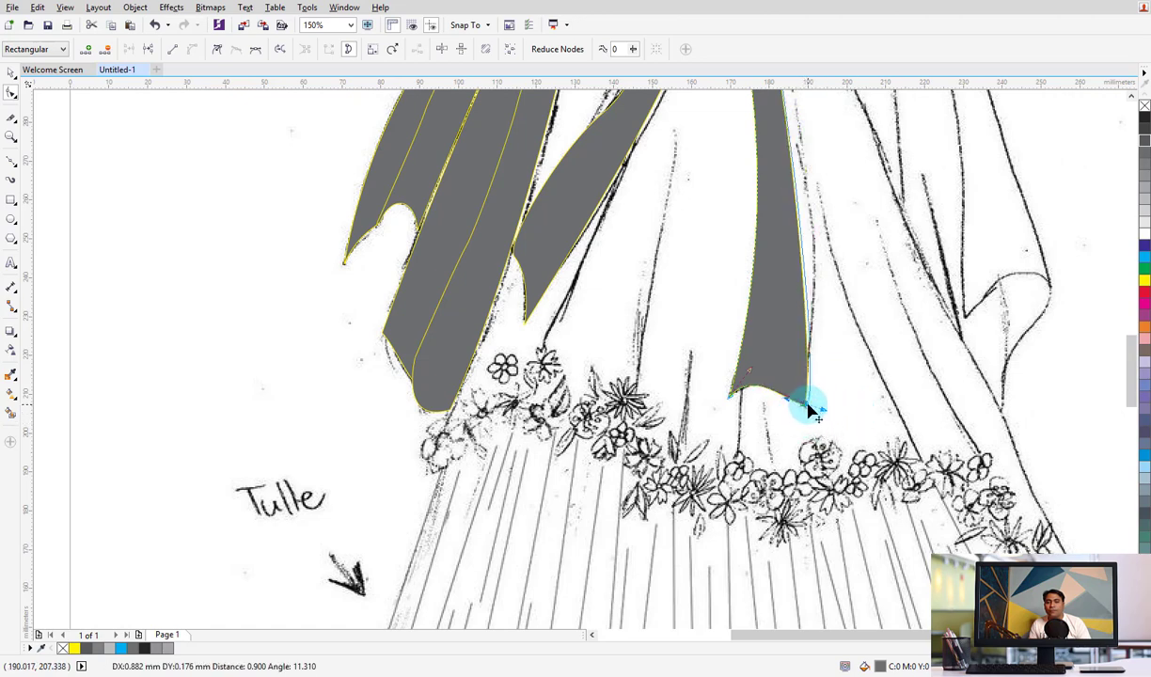
{"action": "scroll", "coordinate": [806, 409], "scroll_direction": "up", "scroll_amount": 3}
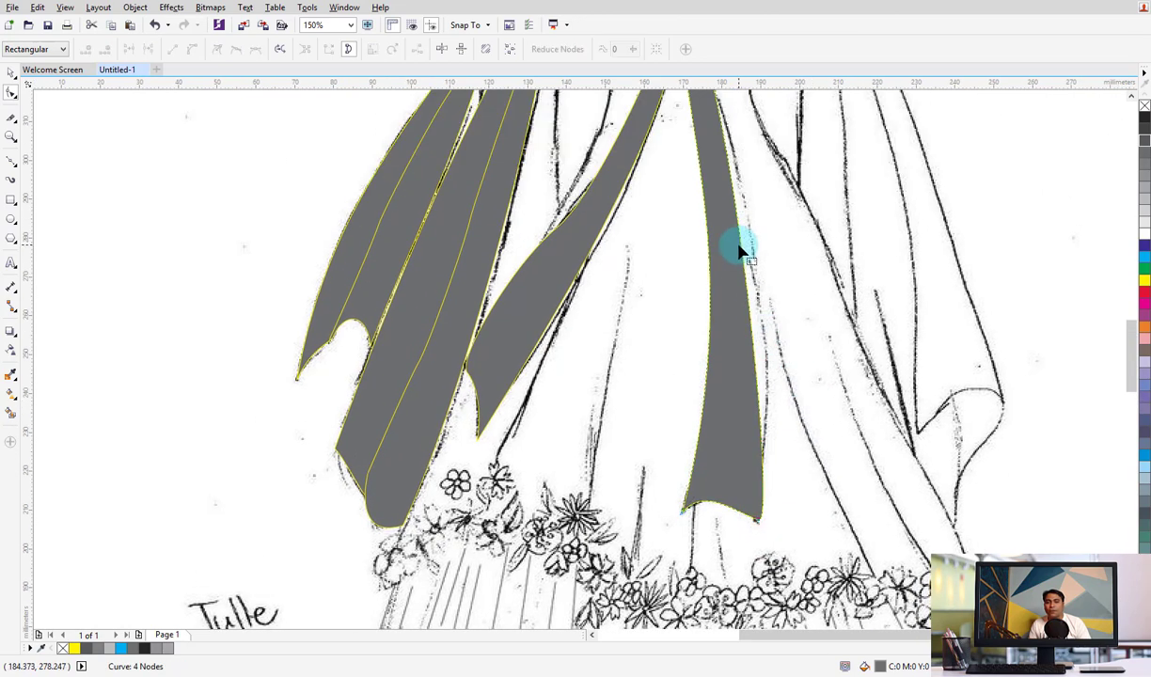
{"action": "left_click_drag", "start_coordinate": [743, 255], "coordinate": [755, 250]}
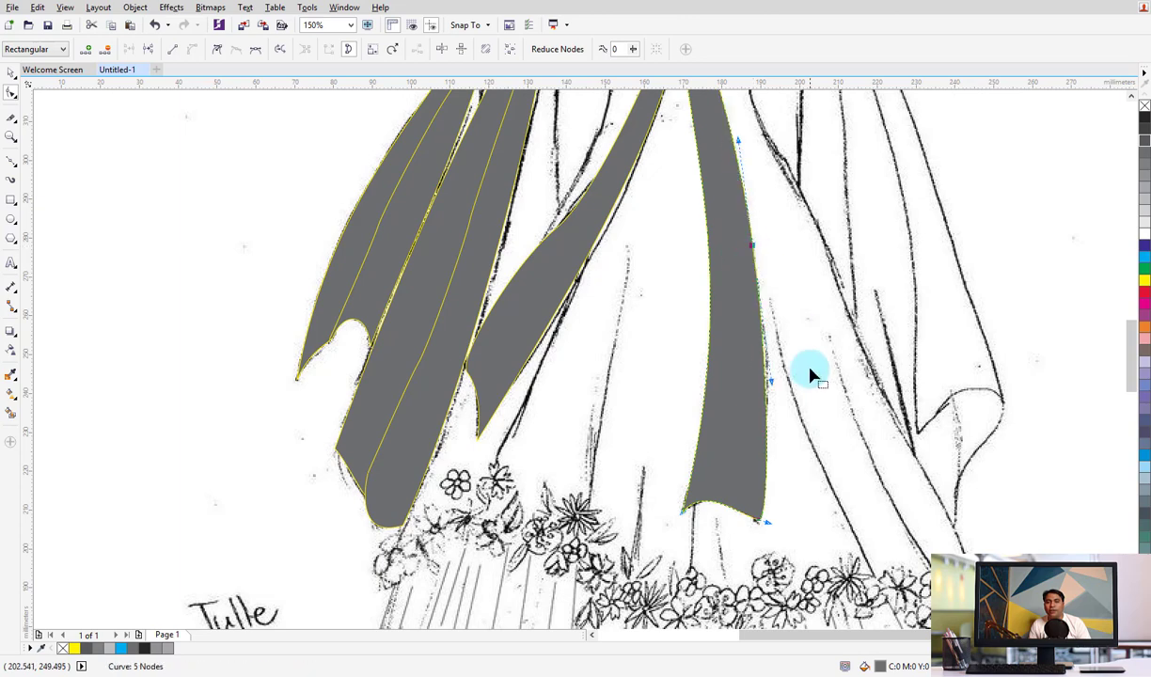
{"action": "scroll", "coordinate": [808, 375], "scroll_direction": "down", "scroll_amount": 4}
Deselect the strand and bring the bodice area into view
{"action": "left_click", "coordinate": [10, 78]}
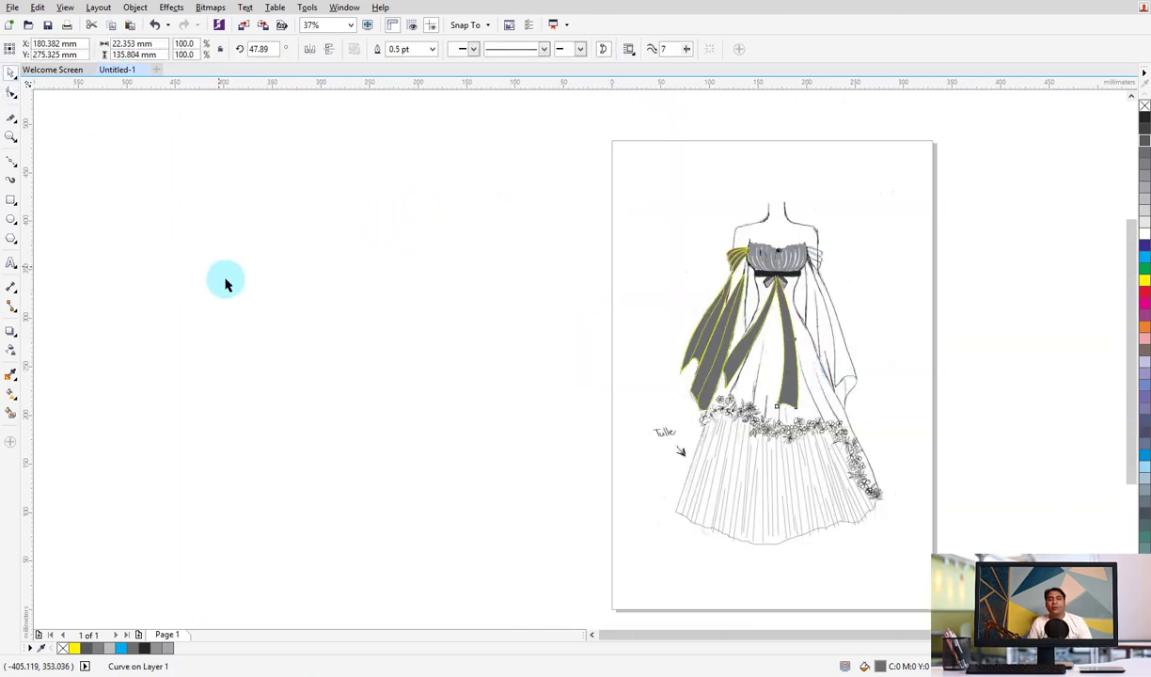
{"action": "left_click", "coordinate": [225, 282]}
{"action": "scroll", "coordinate": [442, 403], "scroll_direction": "right", "scroll_amount": 3}
{"action": "scroll", "coordinate": [424, 384], "scroll_direction": "up", "scroll_amount": 2}
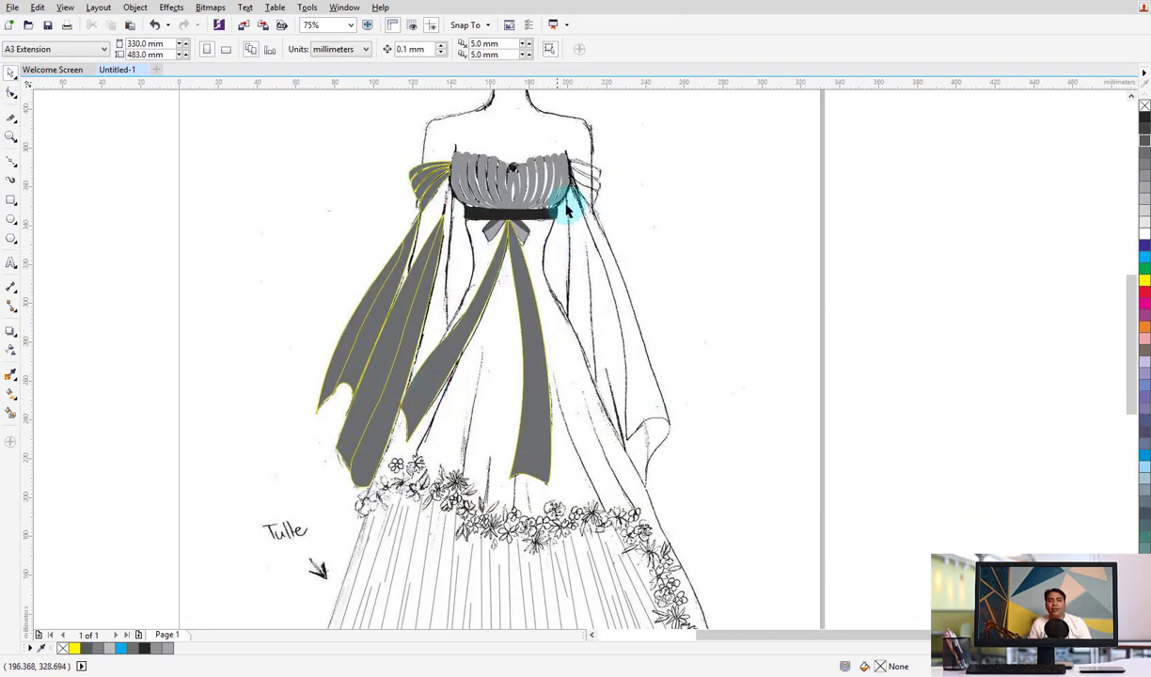
{"action": "scroll", "coordinate": [577, 377], "scroll_direction": "down", "scroll_amount": 3}
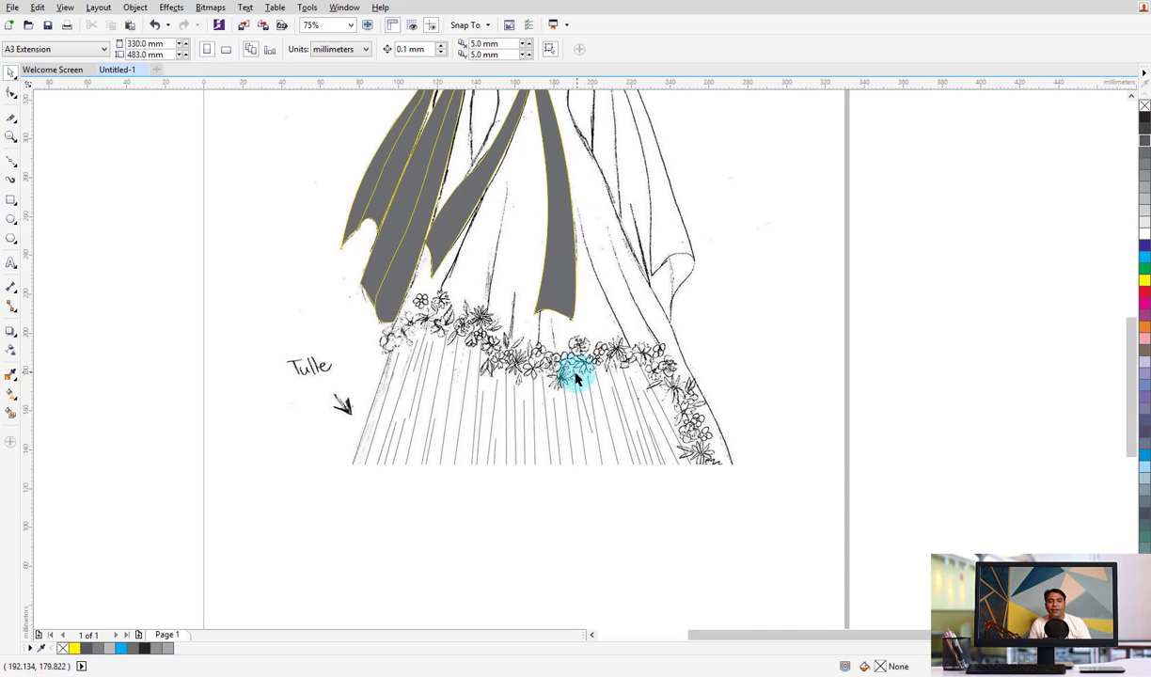
{"action": "scroll", "coordinate": [547, 328], "scroll_direction": "up", "scroll_amount": 2}
{"action": "scroll", "coordinate": [509, 387], "scroll_direction": "up", "scroll_amount": 2}
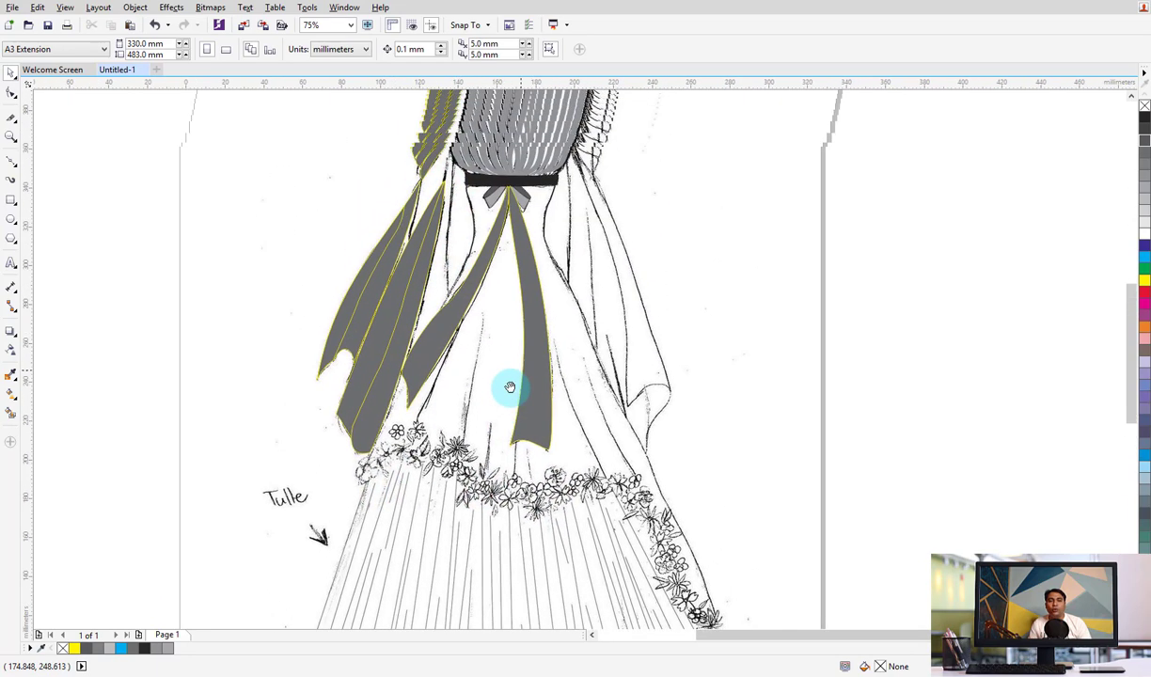
{"action": "left_click_drag", "start_coordinate": [508, 386], "coordinate": [499, 401]}
Continue the existing bodice curve with a straight segment down the right skirt edge
{"action": "left_click", "coordinate": [11, 162]}
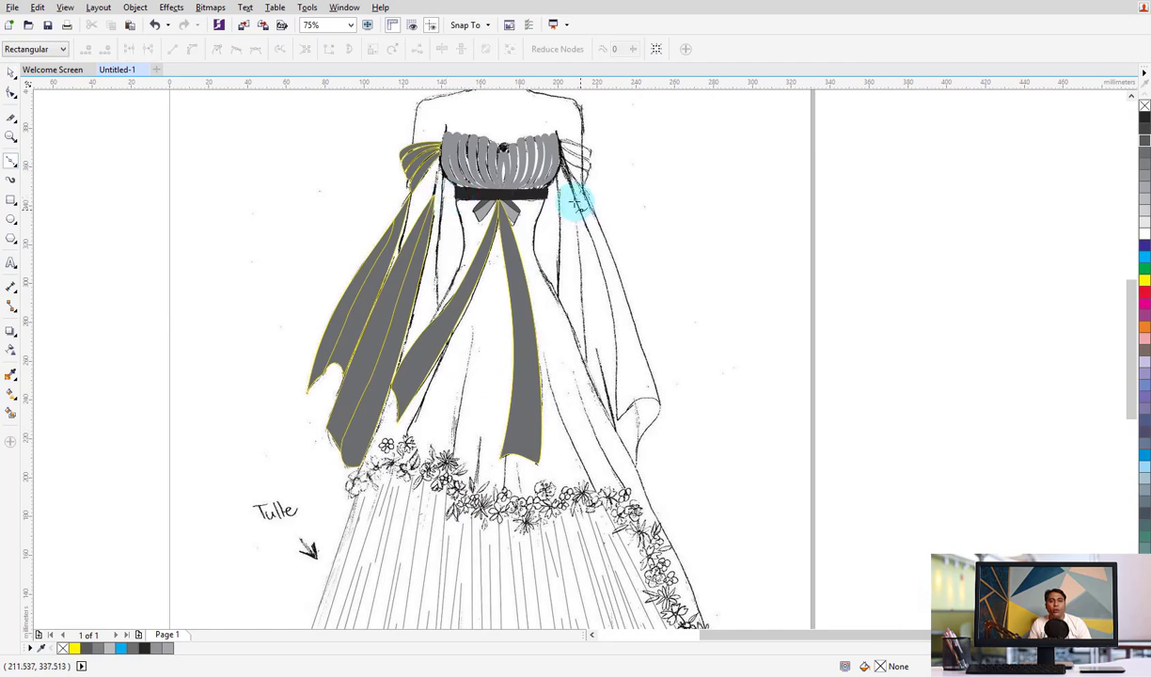
{"action": "scroll", "coordinate": [552, 209], "scroll_direction": "up", "scroll_amount": 2}
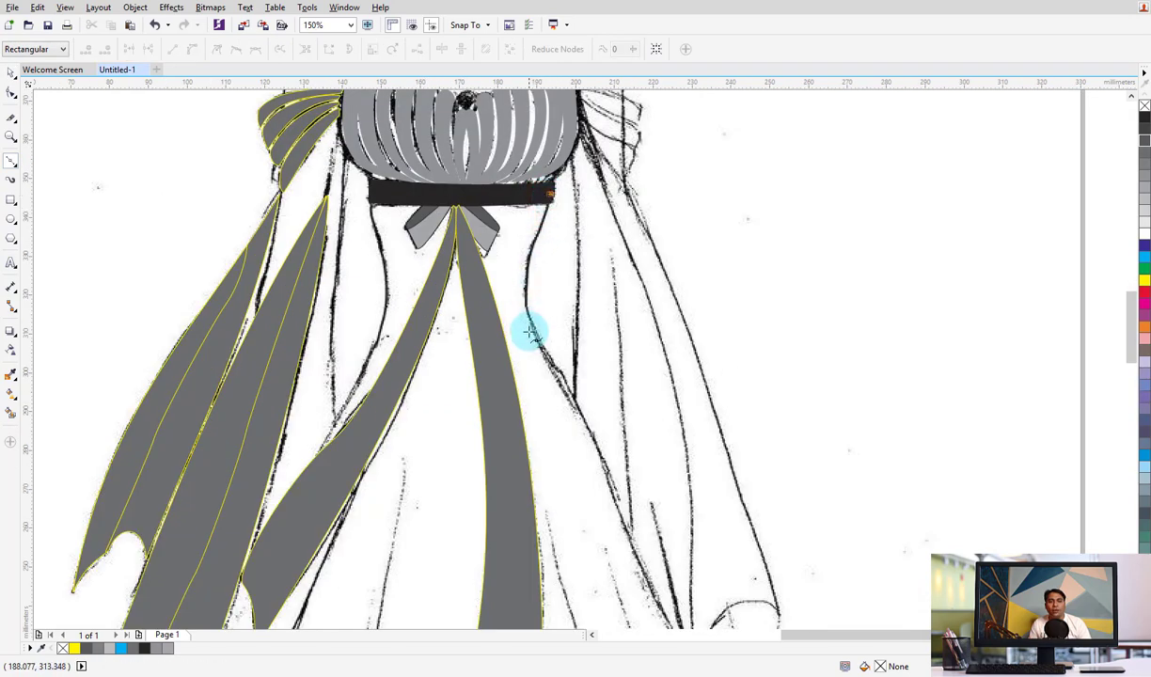
{"action": "left_click", "coordinate": [524, 262]}
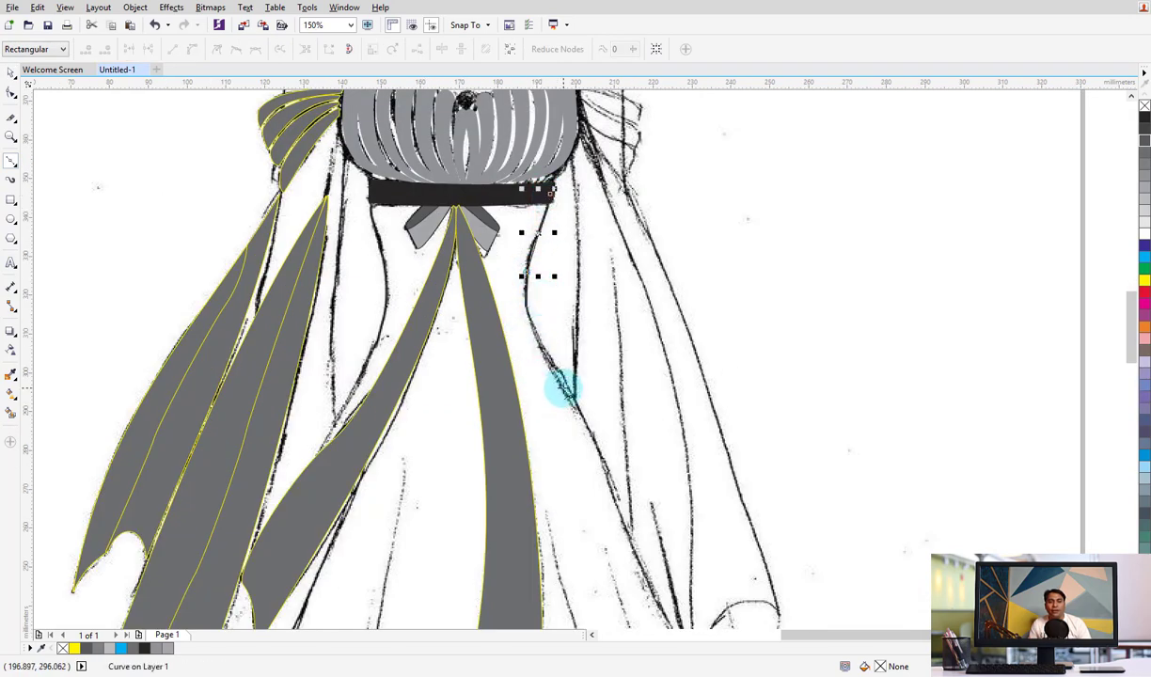
{"action": "left_click_drag", "start_coordinate": [562, 388], "coordinate": [564, 390]}
{"action": "scroll", "coordinate": [578, 249], "scroll_direction": "up", "scroll_amount": 1}
{"action": "scroll", "coordinate": [523, 213], "scroll_direction": "down", "scroll_amount": 1}
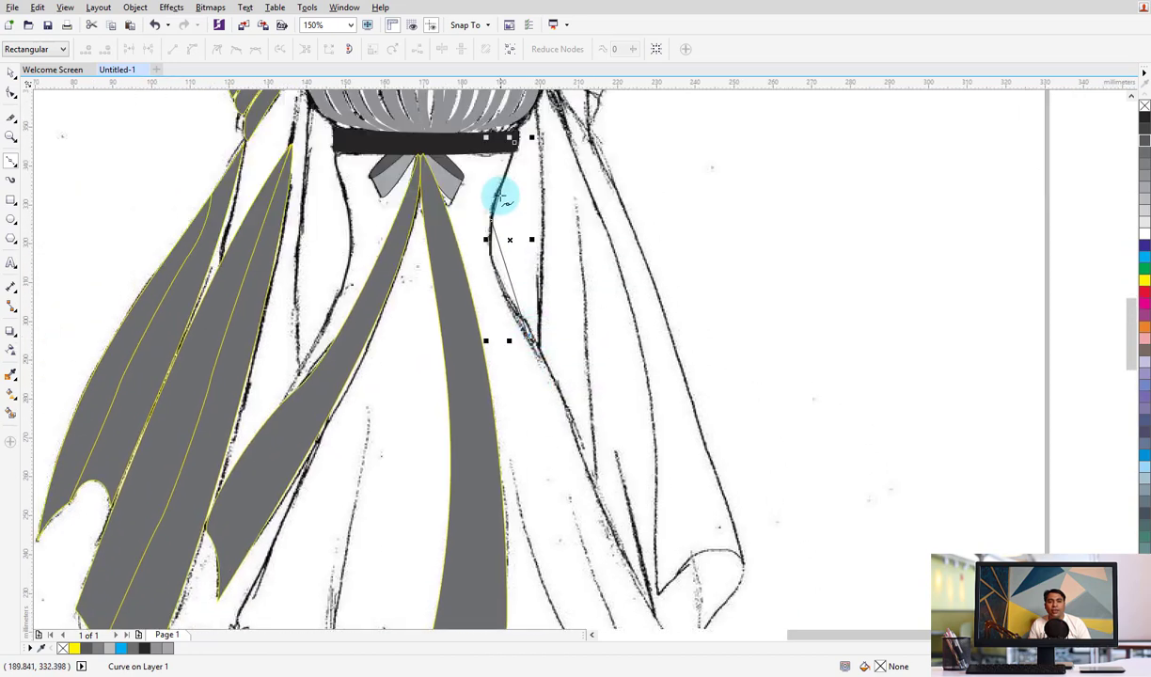
{"action": "left_click_drag", "start_coordinate": [595, 429], "coordinate": [571, 307]}
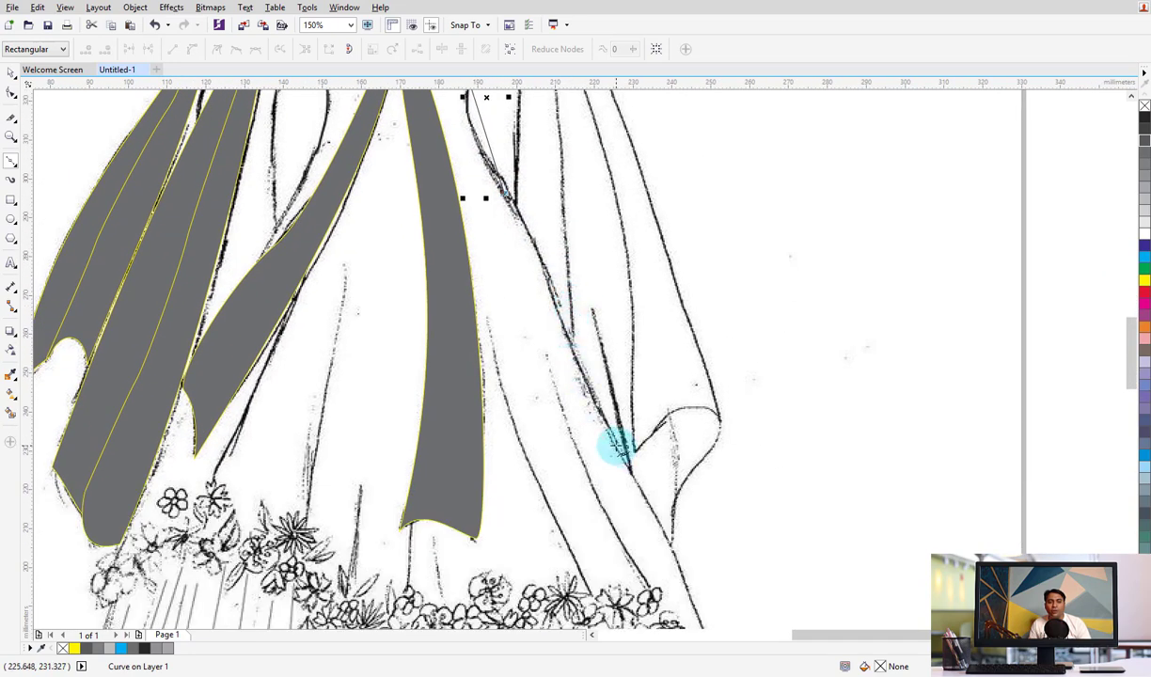
{"action": "left_click_drag", "start_coordinate": [660, 501], "coordinate": [714, 365]}
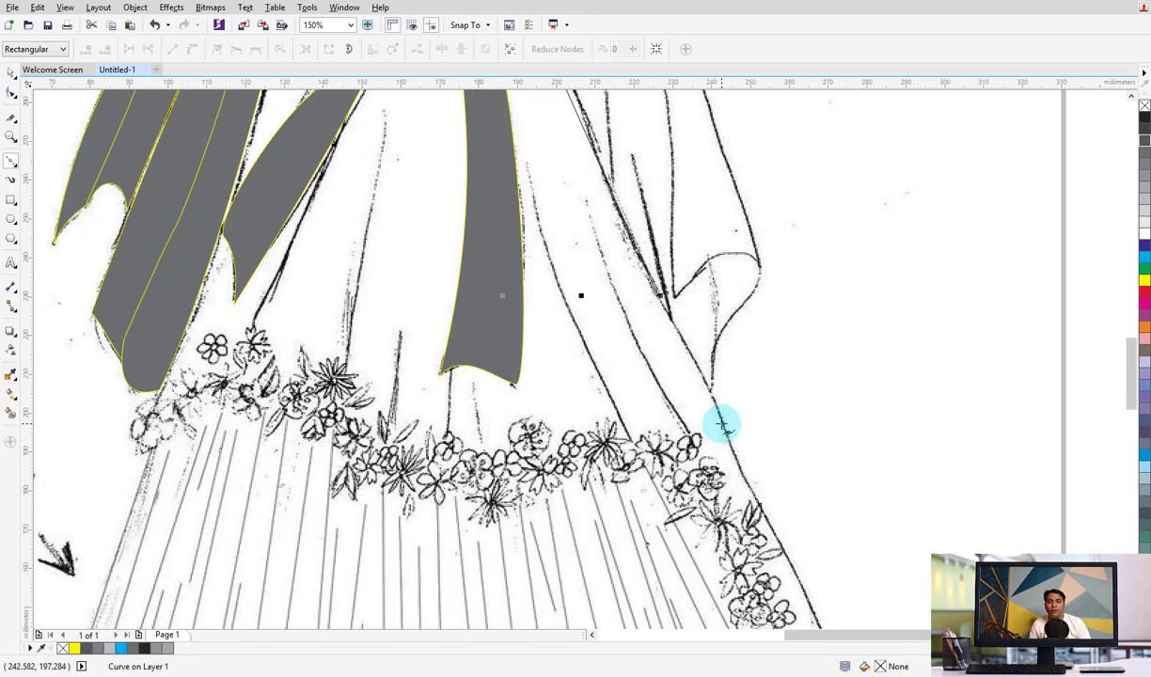
{"action": "scroll", "coordinate": [743, 395], "scroll_direction": "down", "scroll_amount": 1}
{"action": "scroll", "coordinate": [768, 362], "scroll_direction": "down", "scroll_amount": 2}
{"action": "mouse_move", "coordinate": [769, 354]}
{"action": "left_mouse_down"}
{"action": "mouse_move", "coordinate": [826, 526]}
{"action": "mouse_move", "coordinate": [810, 438]}
{"action": "left_mouse_up"}
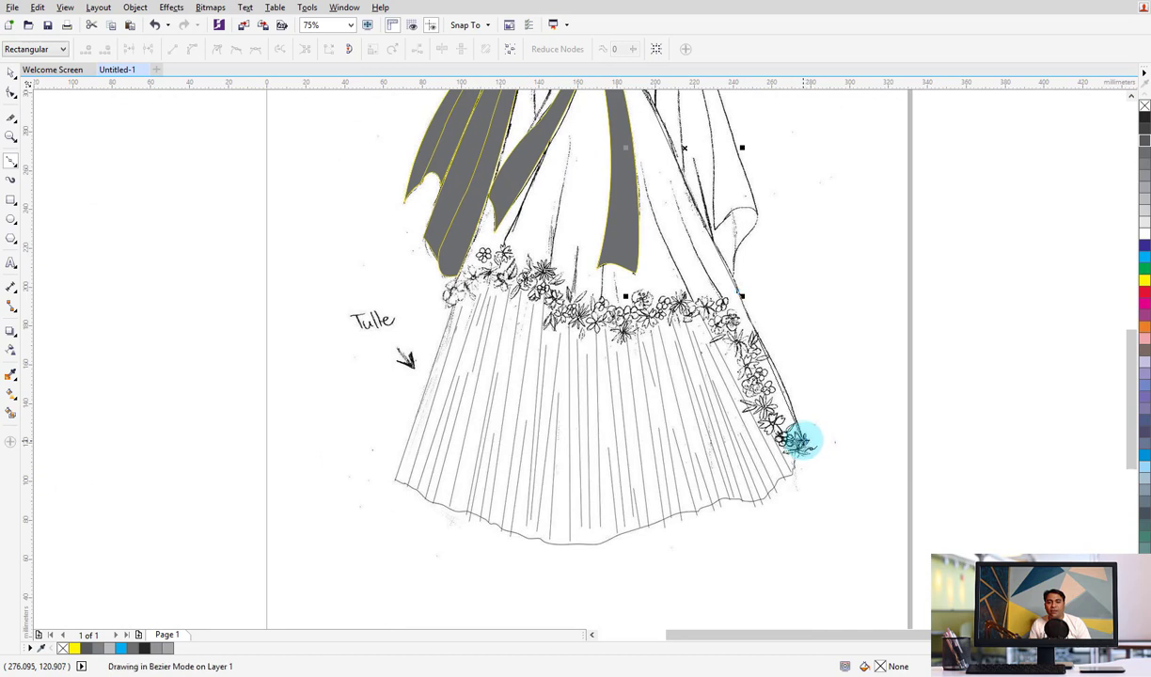
Trace the hem from its right corner to the left end, close the outline at the belt, then select it
{"action": "left_click", "coordinate": [800, 442]}
{"action": "left_click_drag", "start_coordinate": [800, 456], "coordinate": [398, 483]}
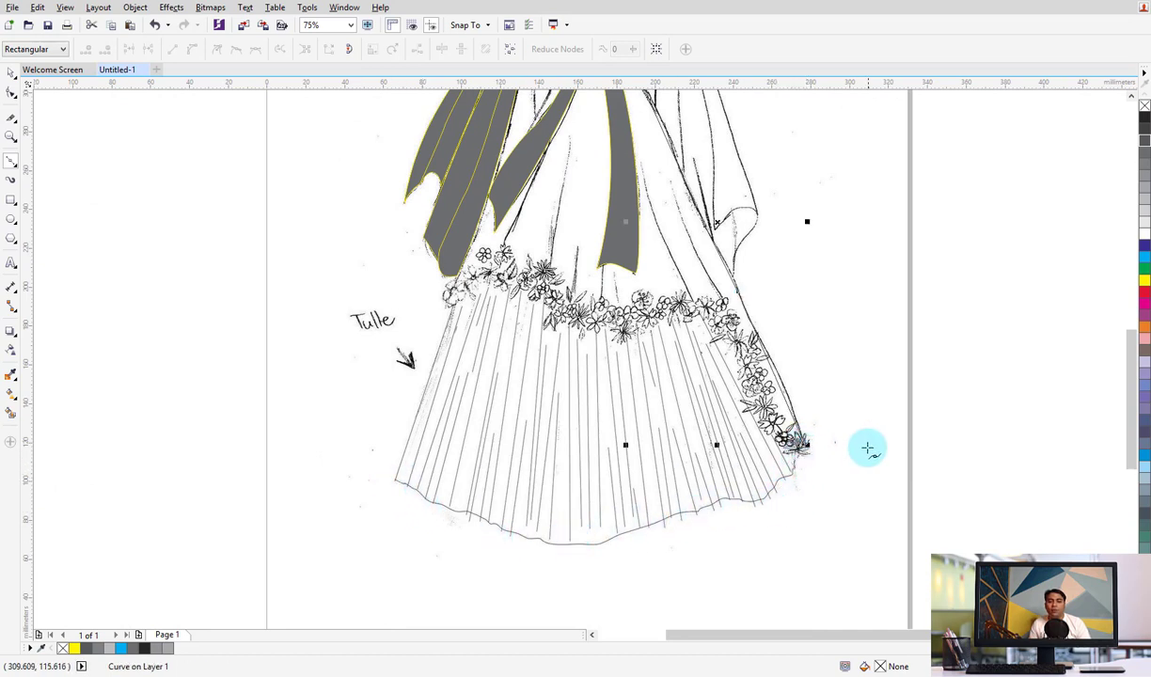
{"action": "mouse_move", "coordinate": [831, 428]}
{"action": "left_mouse_down"}
{"action": "mouse_move", "coordinate": [469, 509]}
{"action": "mouse_move", "coordinate": [398, 481]}
{"action": "left_mouse_up"}
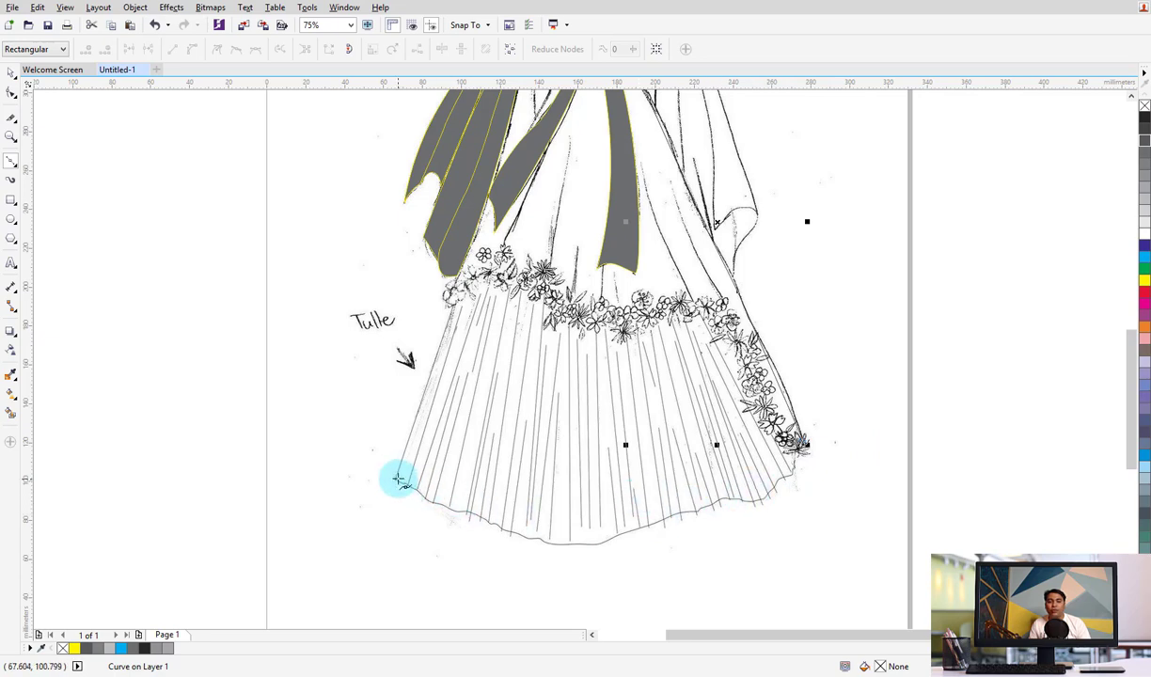
{"action": "scroll", "coordinate": [565, 257], "scroll_direction": "up", "scroll_amount": 3}
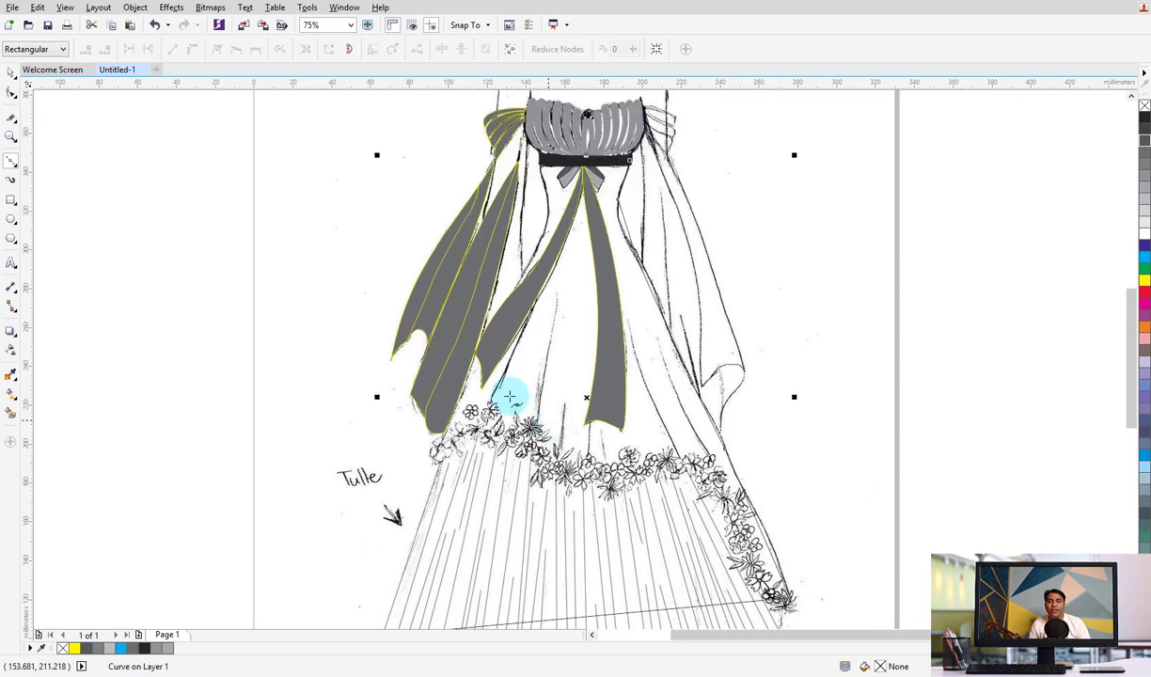
{"action": "scroll", "coordinate": [526, 265], "scroll_direction": "up", "scroll_amount": 3}
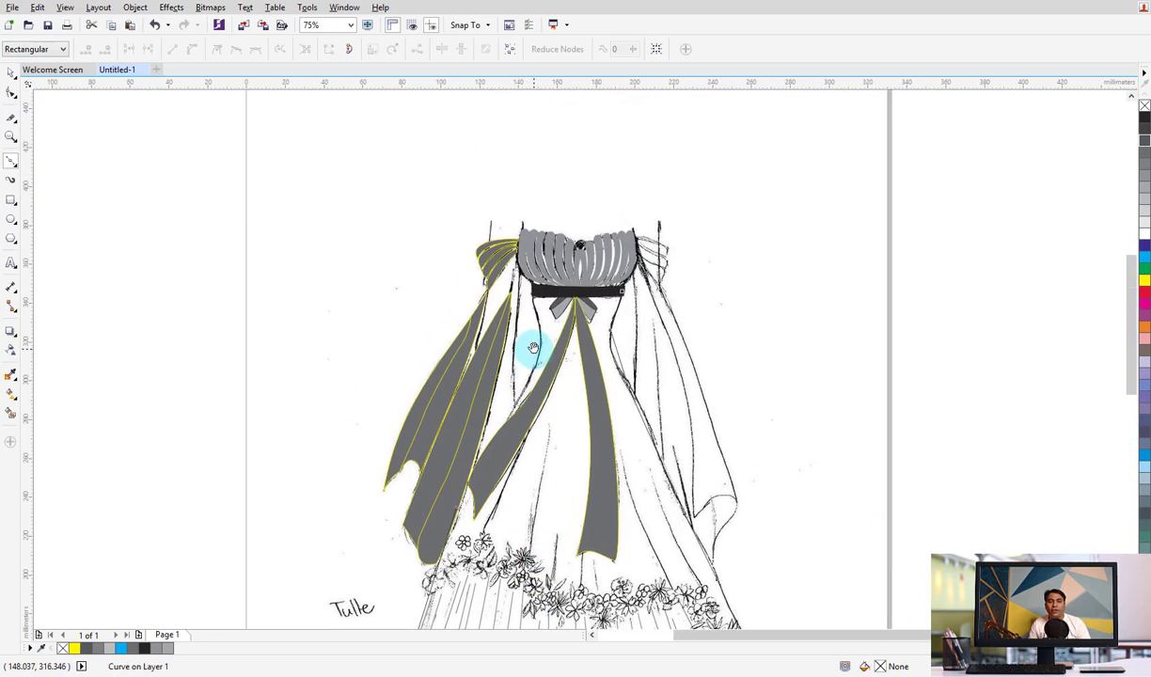
{"action": "left_click_drag", "start_coordinate": [512, 414], "coordinate": [525, 398]}
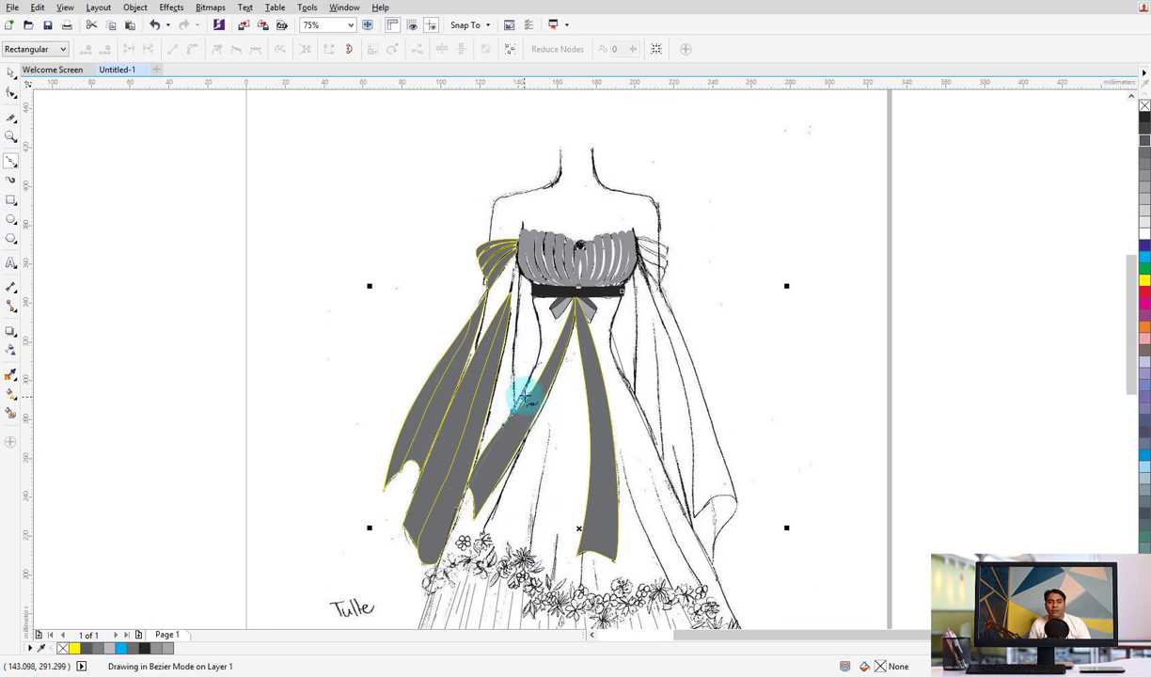
{"action": "left_click", "coordinate": [542, 344]}
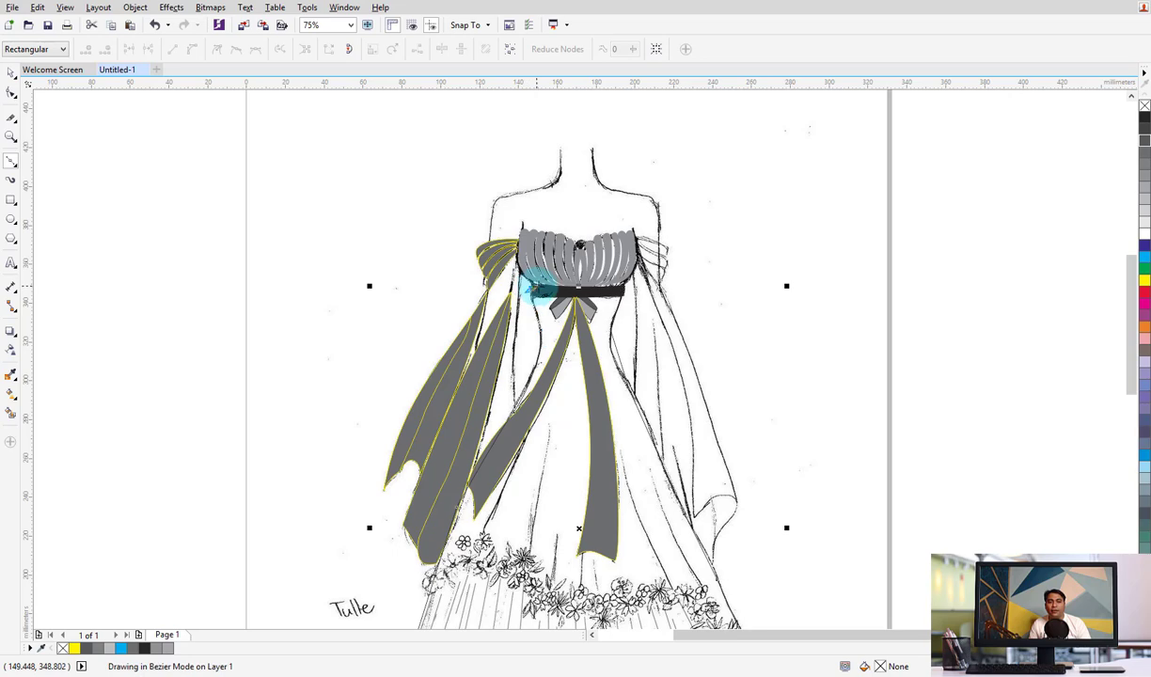
{"action": "left_click", "coordinate": [628, 294]}
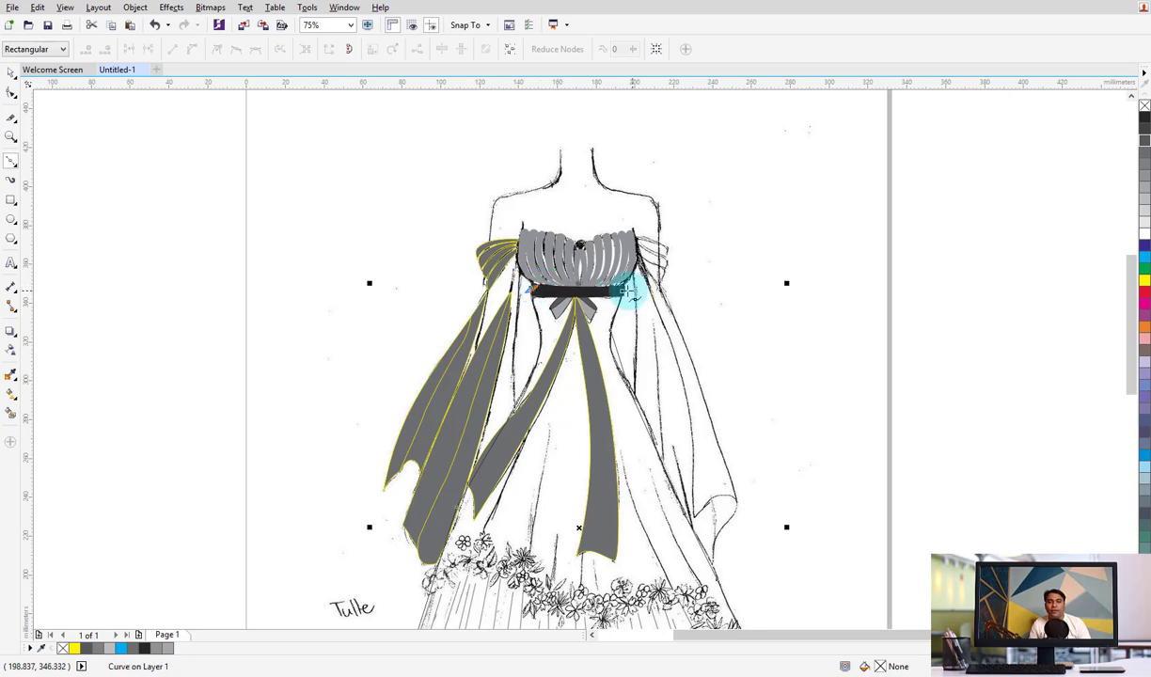
{"action": "left_click", "coordinate": [11, 73]}
{"action": "left_click", "coordinate": [121, 254]}
{"action": "left_click", "coordinate": [611, 344]}
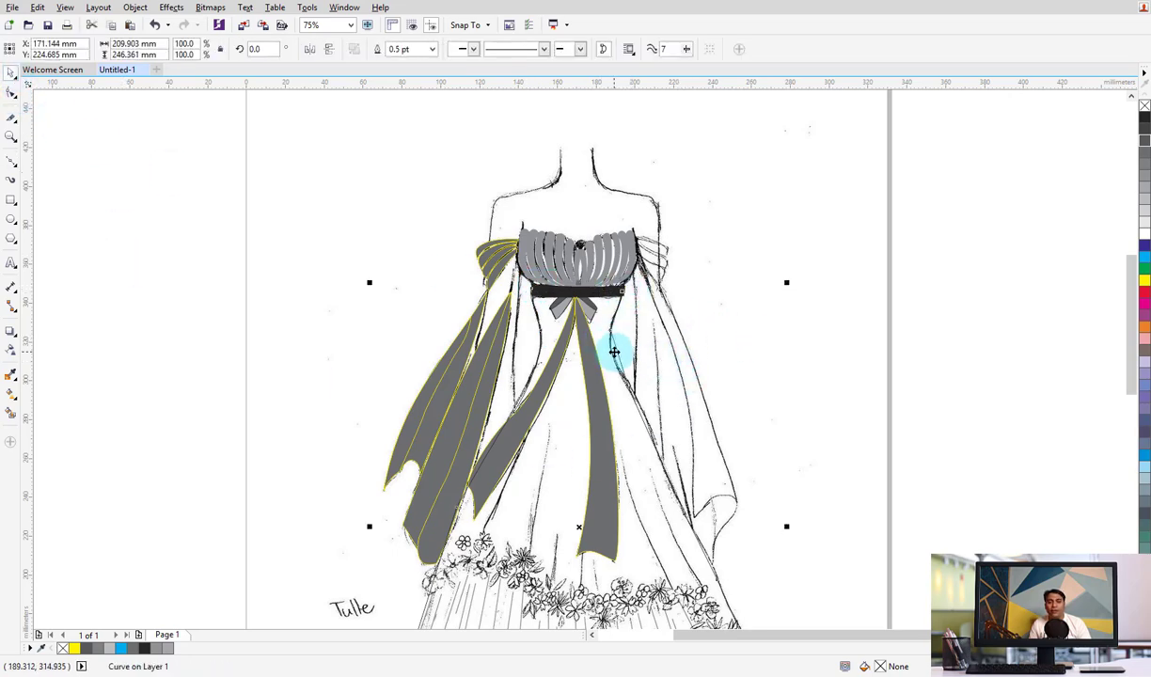
Convert the outline's upper straight segments to curves and bend them onto the sketch lines
{"action": "double_click", "coordinate": [613, 351]}
{"action": "scroll", "coordinate": [622, 350], "scroll_direction": "up", "scroll_amount": 3}
{"action": "right_click", "coordinate": [594, 220]}
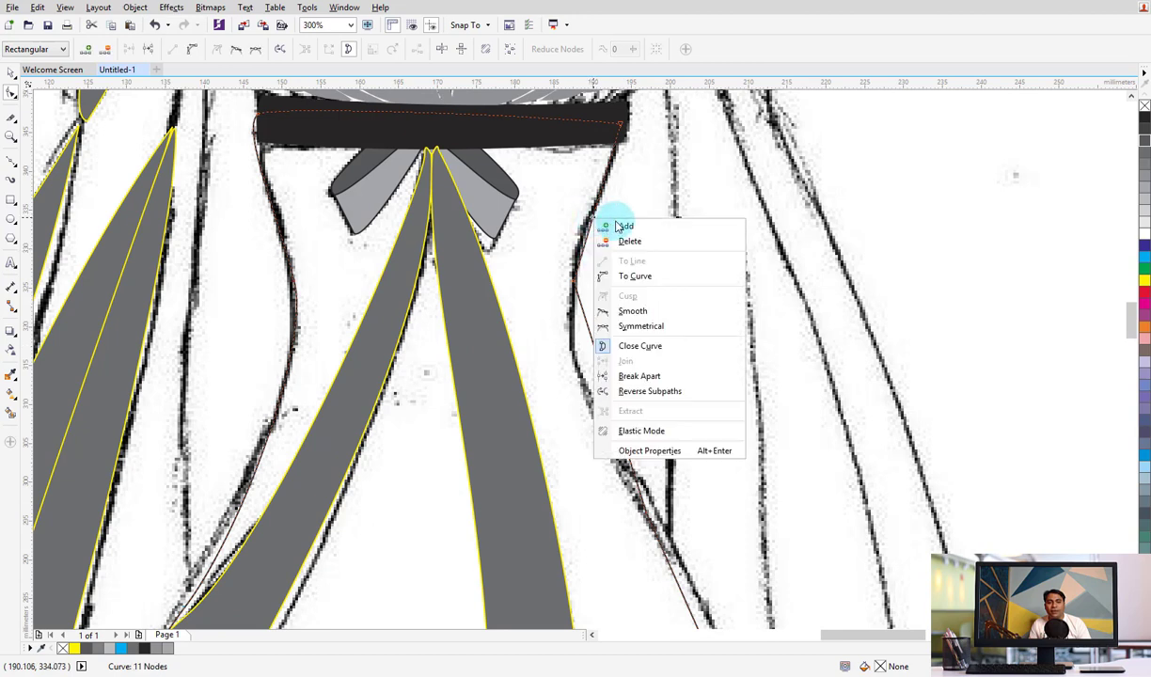
{"action": "left_click", "coordinate": [631, 276]}
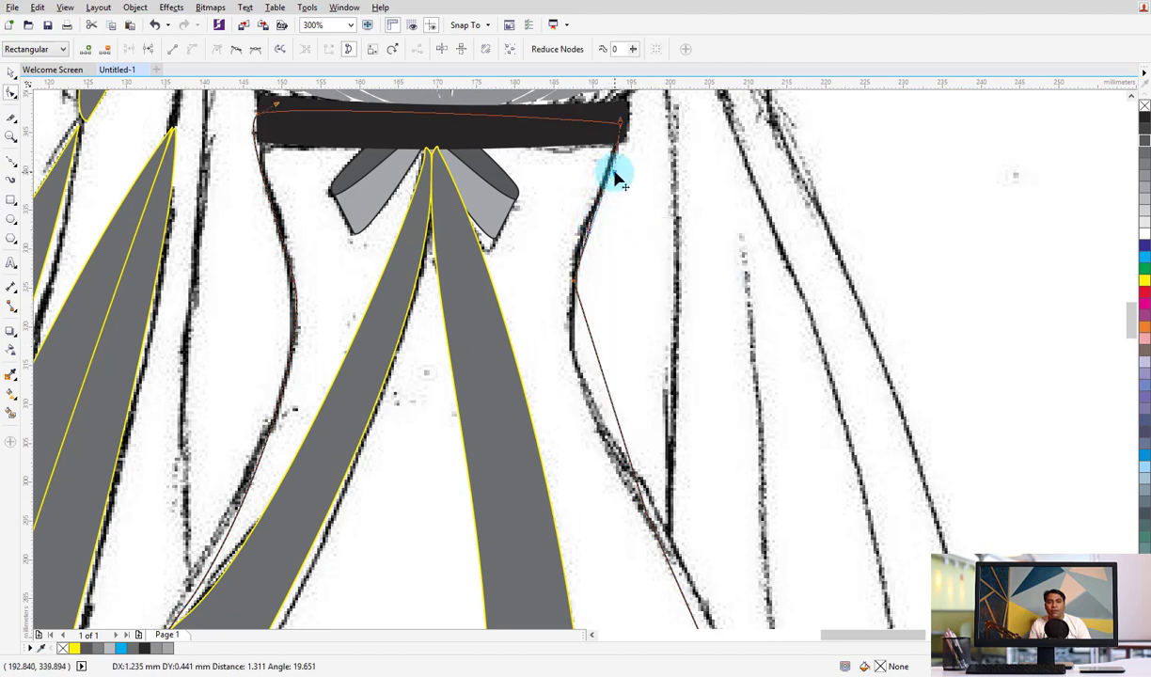
{"action": "left_click_drag", "start_coordinate": [616, 179], "coordinate": [586, 257]}
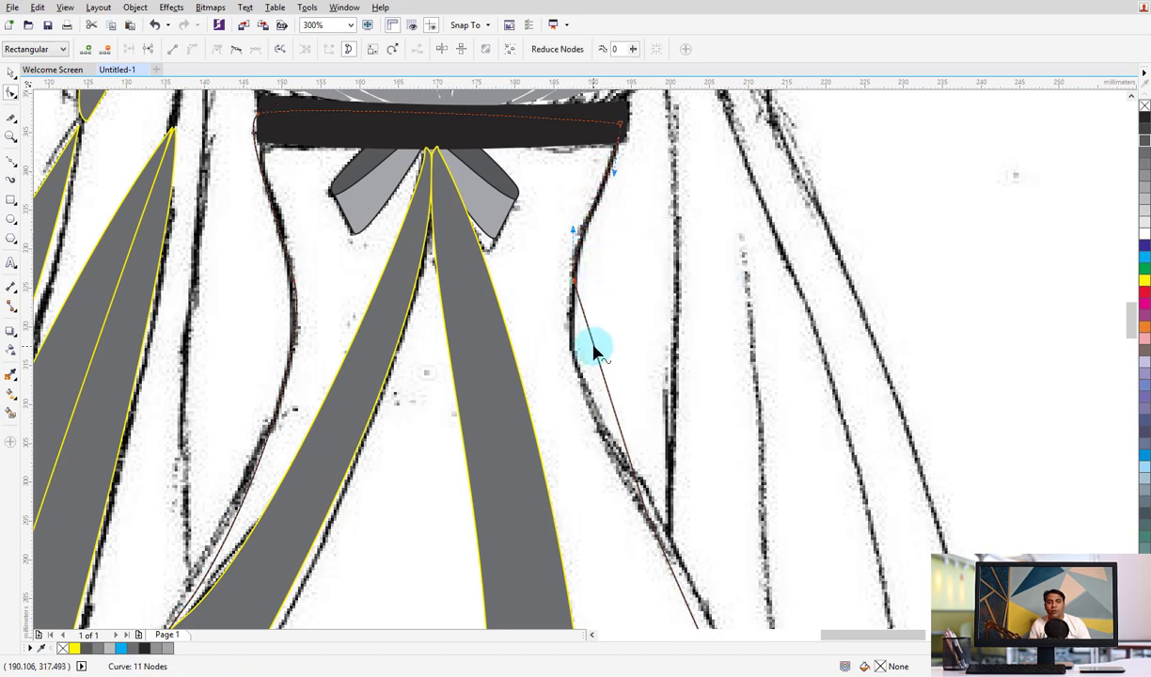
{"action": "right_click", "coordinate": [594, 351]}
{"action": "left_click", "coordinate": [647, 414]}
{"action": "left_click_drag", "start_coordinate": [585, 365], "coordinate": [531, 371]}
Convert the lower segment to a curve and bend the lower segments along the drape line
{"action": "scroll", "coordinate": [714, 451], "scroll_direction": "down", "scroll_amount": 3}
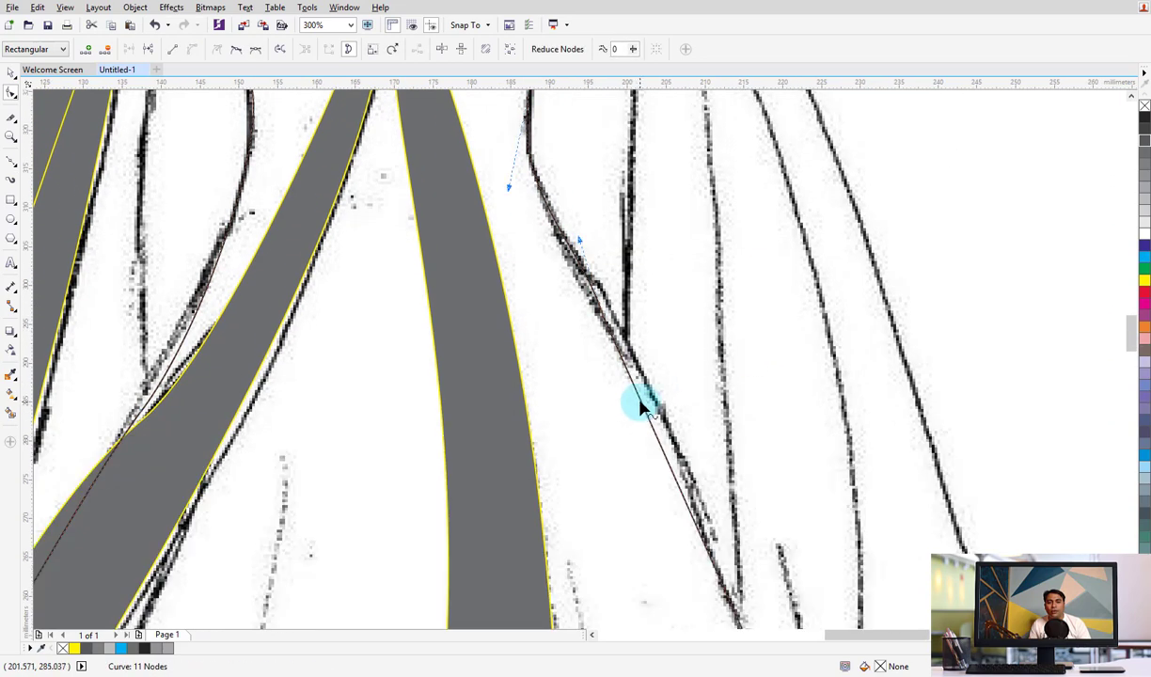
{"action": "right_click", "coordinate": [641, 406]}
{"action": "left_click", "coordinate": [696, 462]}
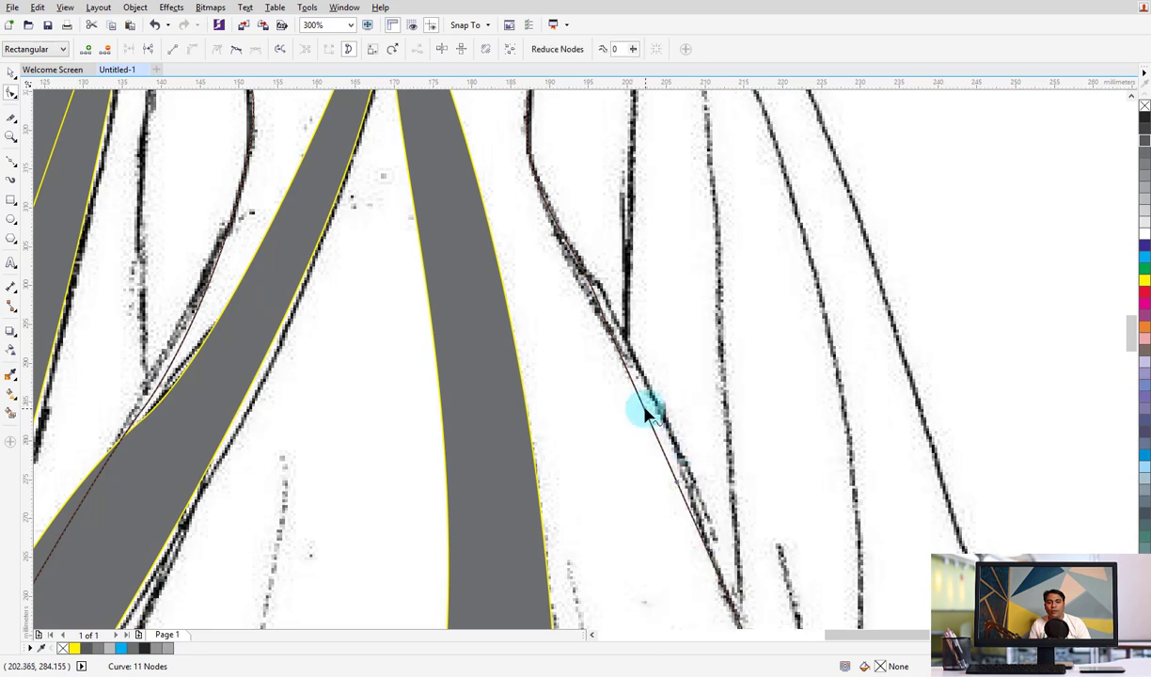
{"action": "mouse_move", "coordinate": [645, 414]}
{"action": "left_mouse_down"}
{"action": "mouse_move", "coordinate": [662, 404]}
{"action": "mouse_move", "coordinate": [686, 432]}
{"action": "left_mouse_up"}
{"action": "scroll", "coordinate": [748, 385], "scroll_direction": "down", "scroll_amount": 3}
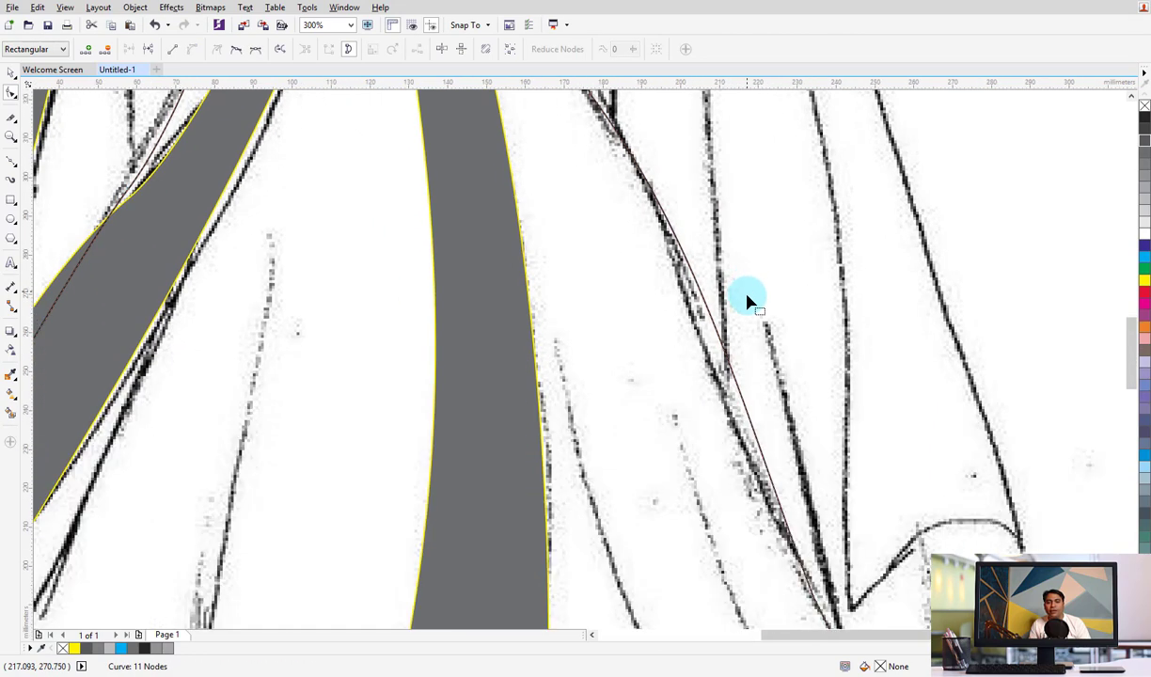
{"action": "scroll", "coordinate": [808, 411], "scroll_direction": "down", "scroll_amount": 2}
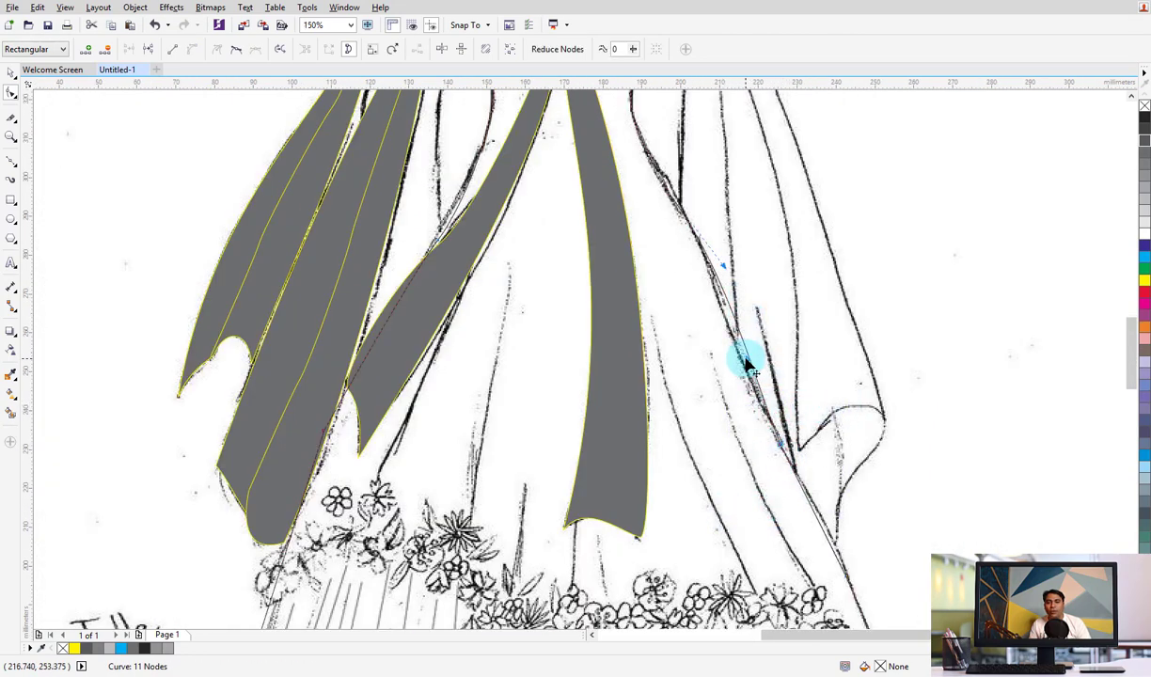
{"action": "mouse_move", "coordinate": [746, 364]}
{"action": "left_mouse_down"}
{"action": "mouse_move", "coordinate": [735, 367]}
{"action": "mouse_move", "coordinate": [854, 433]}
{"action": "left_mouse_up"}
Reshape the long curve across the skirt and curve one more segment to follow the skirt
{"action": "scroll", "coordinate": [853, 442], "scroll_direction": "down", "scroll_amount": 1}
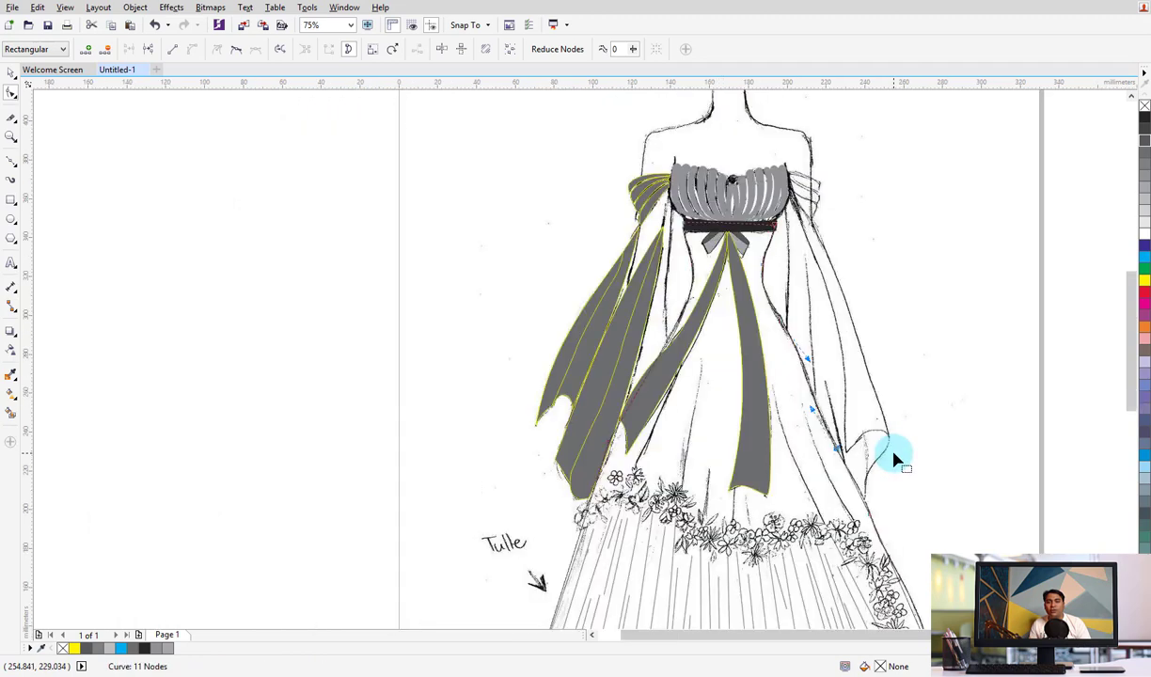
{"action": "scroll", "coordinate": [827, 466], "scroll_direction": "down", "scroll_amount": 1}
{"action": "scroll", "coordinate": [814, 376], "scroll_direction": "up", "scroll_amount": 2}
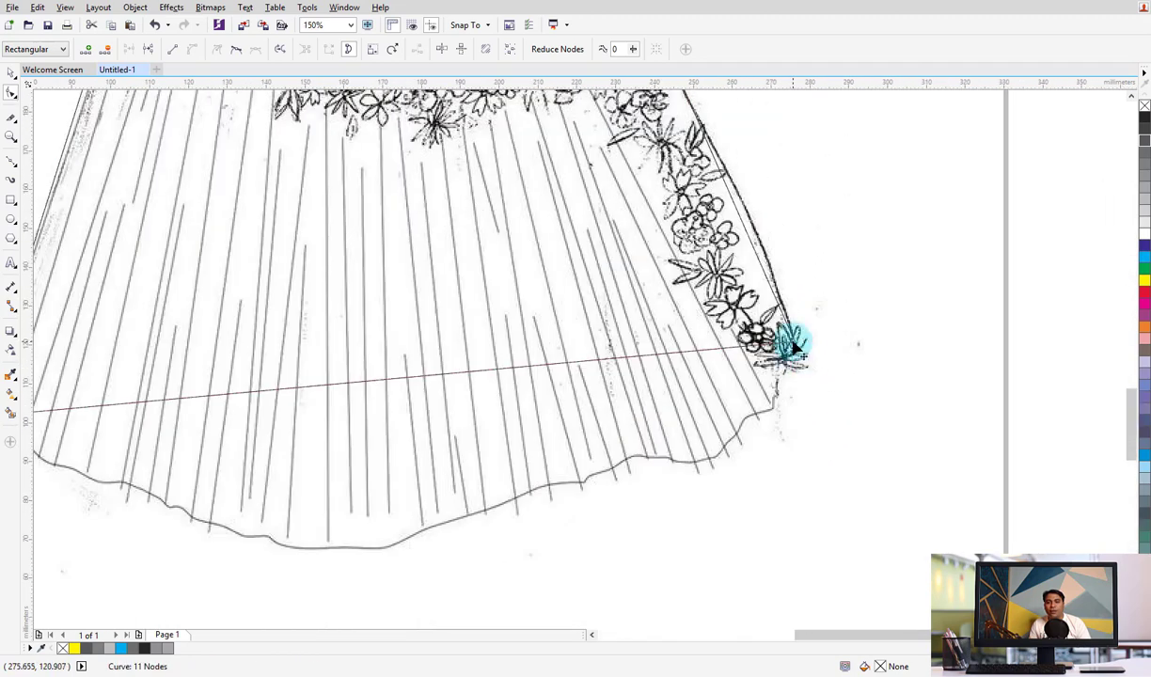
{"action": "left_click_drag", "start_coordinate": [793, 348], "coordinate": [796, 342]}
{"action": "right_click", "coordinate": [764, 270]}
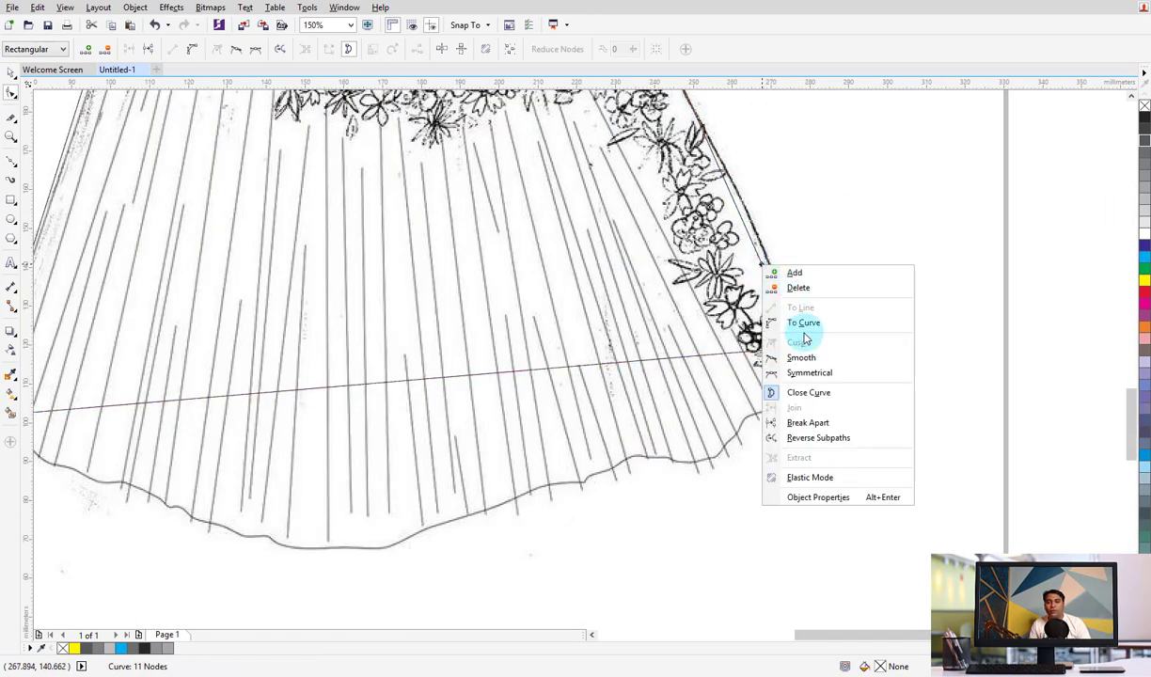
{"action": "left_click", "coordinate": [801, 334]}
{"action": "left_click_drag", "start_coordinate": [776, 277], "coordinate": [767, 230]}
{"action": "scroll", "coordinate": [821, 380], "scroll_direction": "down", "scroll_amount": 2}
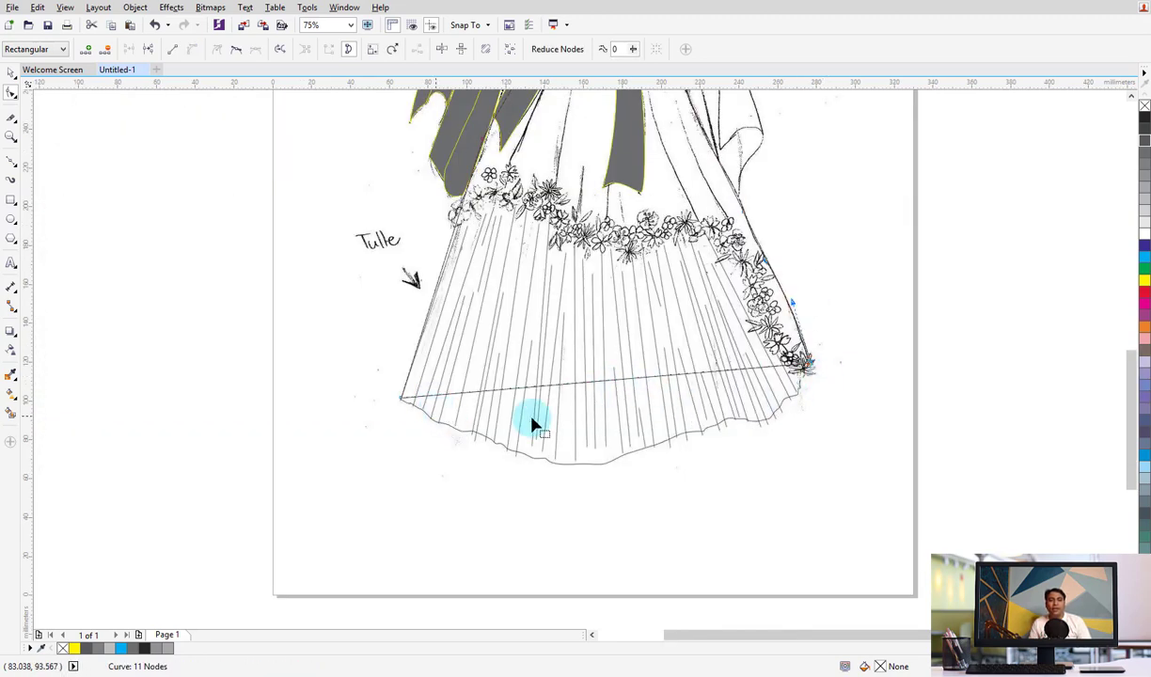
Trace a closed shape along the tulle's wavy hem, sweeping its top edge back to the left
{"action": "left_click", "coordinate": [7, 166]}
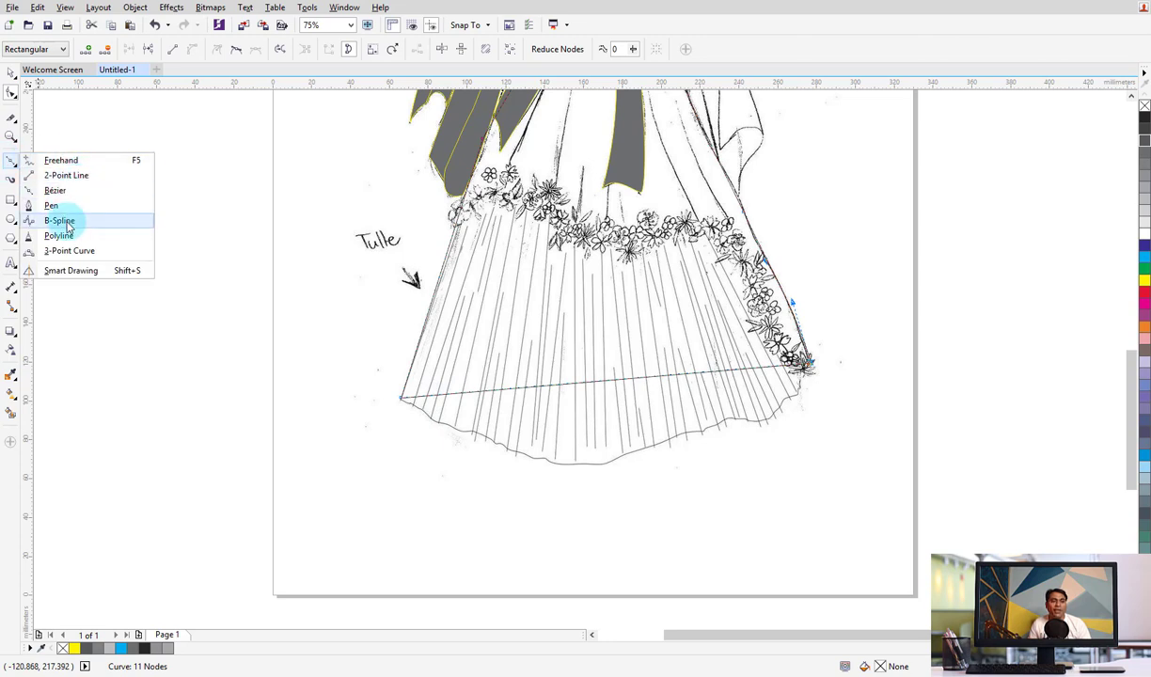
{"action": "left_click", "coordinate": [58, 235]}
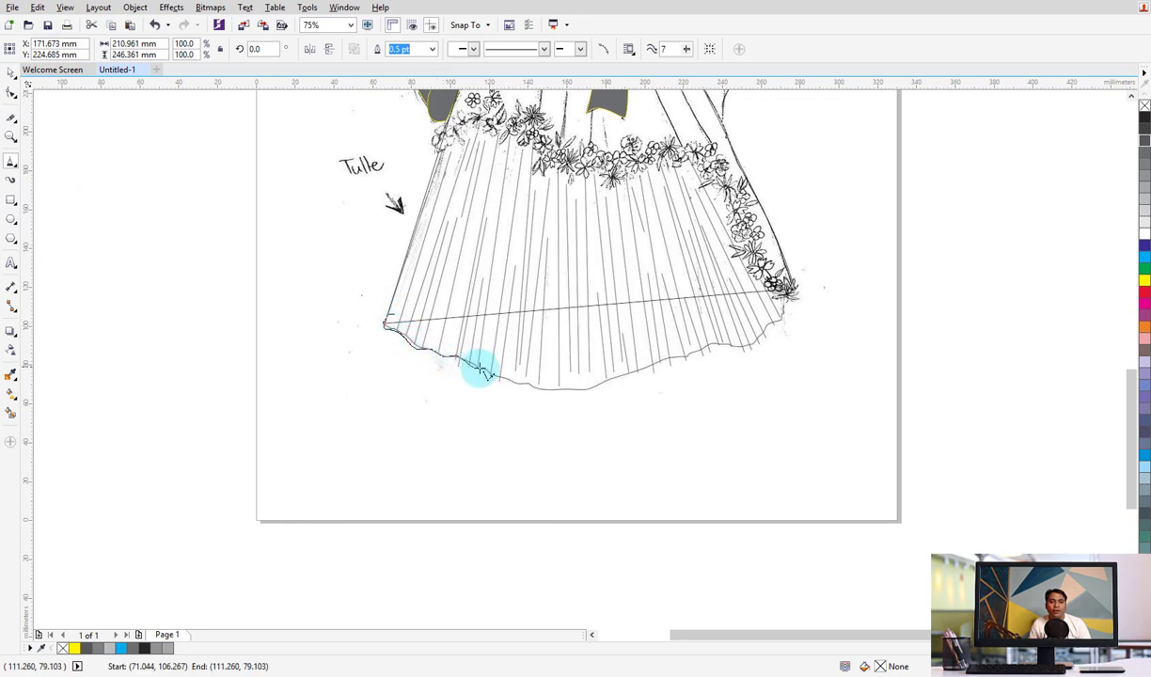
{"action": "mouse_move", "coordinate": [543, 389]}
{"action": "left_mouse_down"}
{"action": "mouse_move", "coordinate": [596, 385]}
{"action": "mouse_move", "coordinate": [766, 336]}
{"action": "left_mouse_up"}
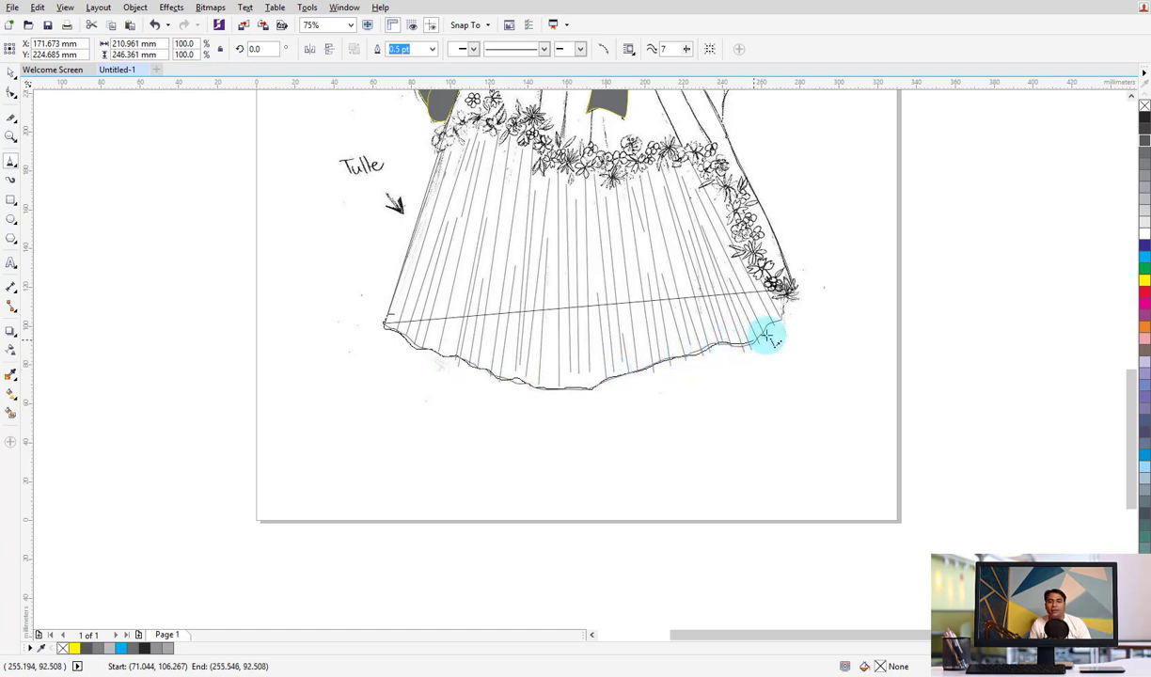
{"action": "mouse_move", "coordinate": [769, 261]}
{"action": "left_mouse_down"}
{"action": "mouse_move", "coordinate": [540, 264]}
{"action": "mouse_move", "coordinate": [387, 319]}
{"action": "left_mouse_up"}
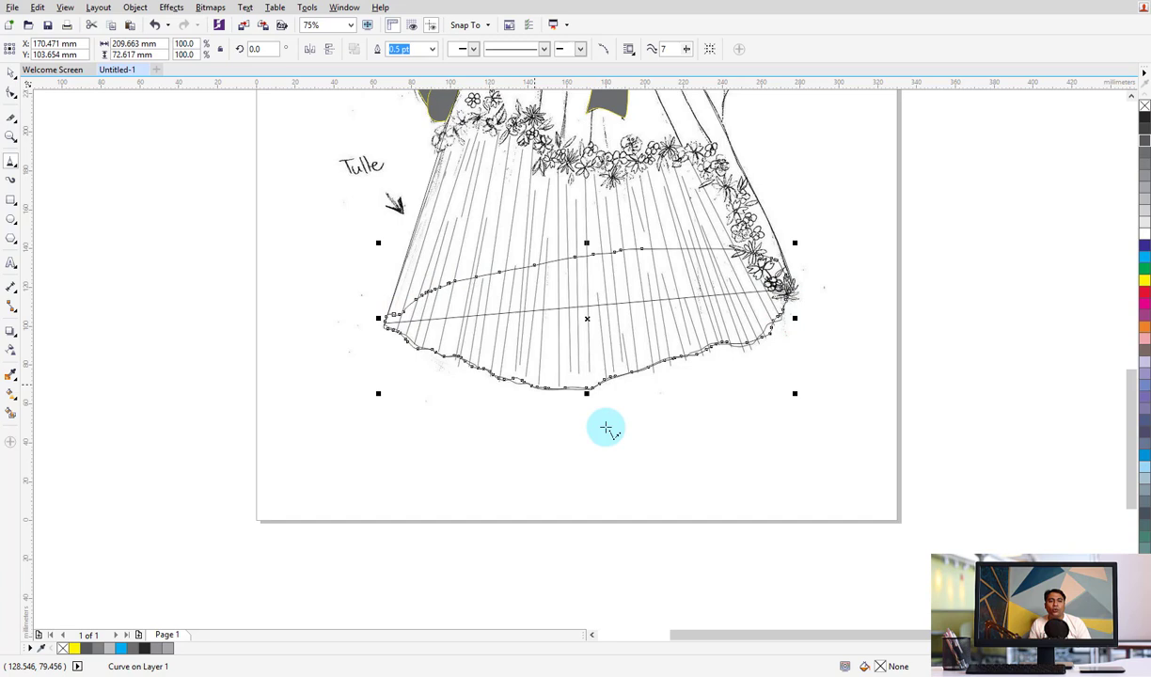
Select the new hem shape together with the dress outline
{"action": "left_click", "coordinate": [13, 72]}
{"action": "left_click", "coordinate": [534, 219], "text": "shift"}
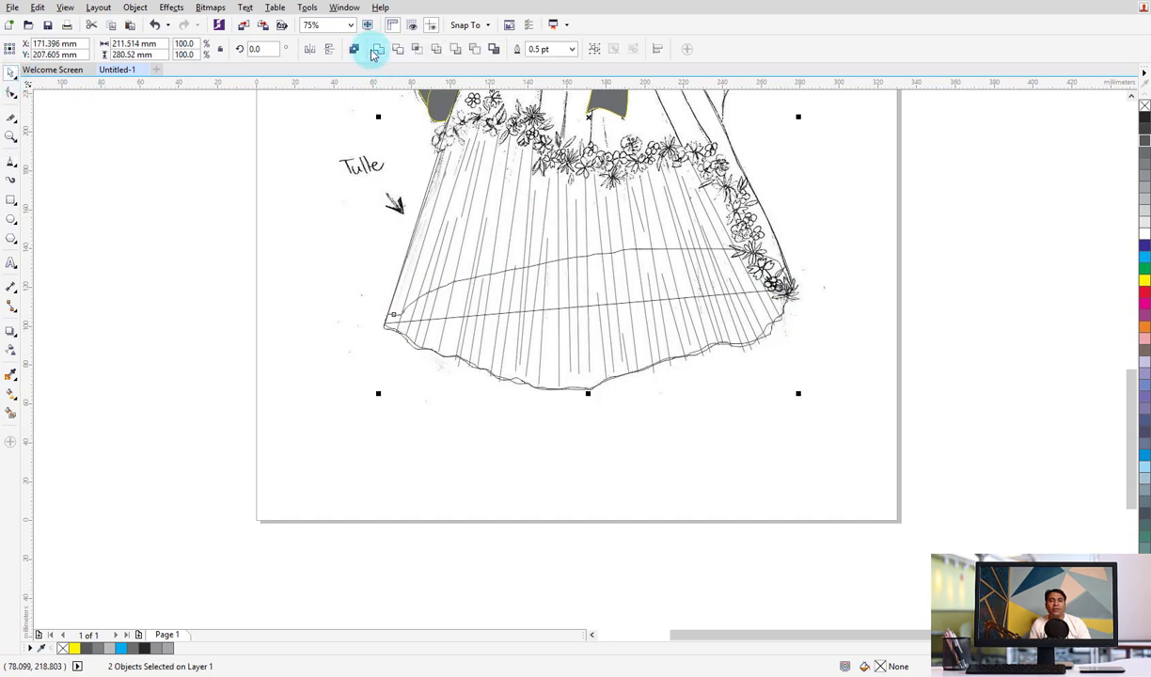
{"action": "left_click", "coordinate": [686, 468]}
{"action": "left_click", "coordinate": [543, 252]}
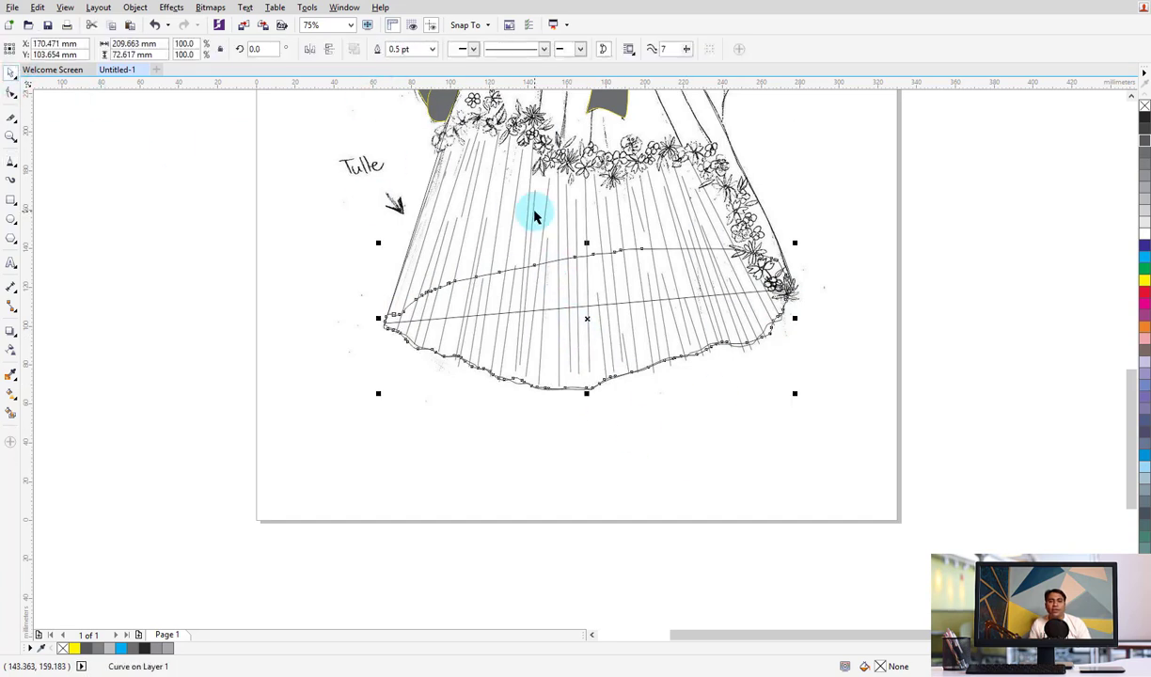
{"action": "left_click", "coordinate": [534, 216], "text": "shift"}
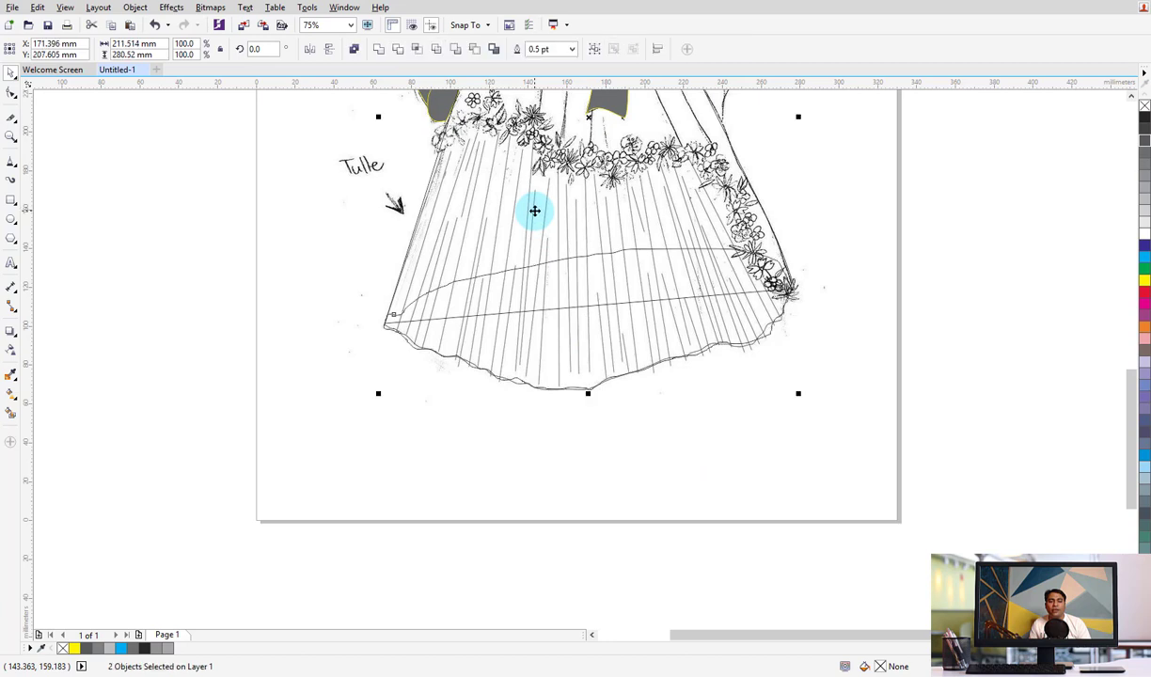
Weld the traced hem shape into the dress outline, then test-move the result and undo
{"action": "left_click", "coordinate": [642, 418]}
{"action": "left_click", "coordinate": [599, 372]}
{"action": "left_click", "coordinate": [592, 386]}
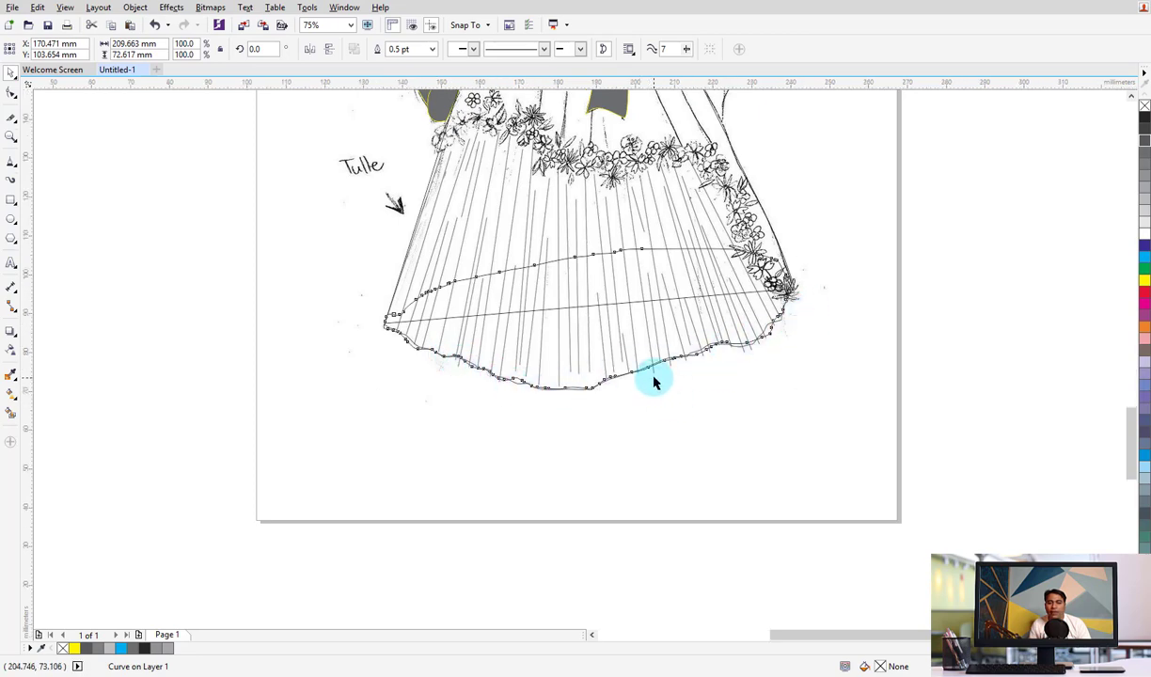
{"action": "scroll", "coordinate": [652, 380], "scroll_direction": "up", "scroll_amount": 2}
{"action": "scroll", "coordinate": [534, 359], "scroll_direction": "down", "scroll_amount": 1}
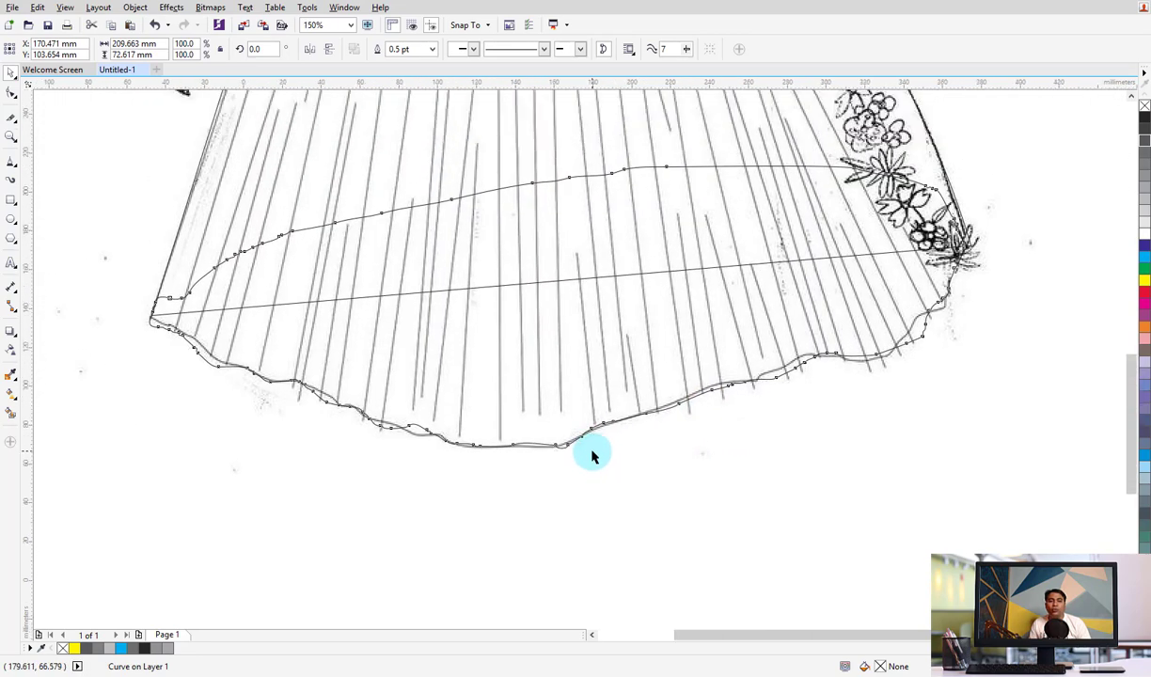
{"action": "scroll", "coordinate": [590, 454], "scroll_direction": "down", "scroll_amount": 2}
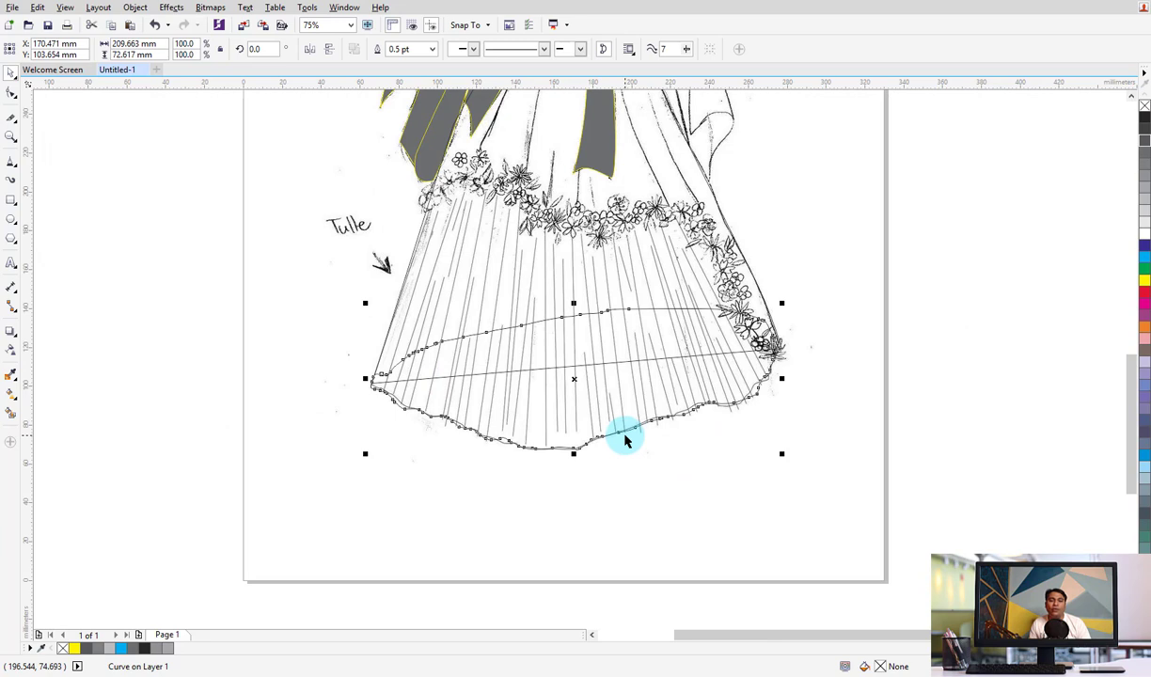
{"action": "left_click", "coordinate": [543, 272], "text": "shift"}
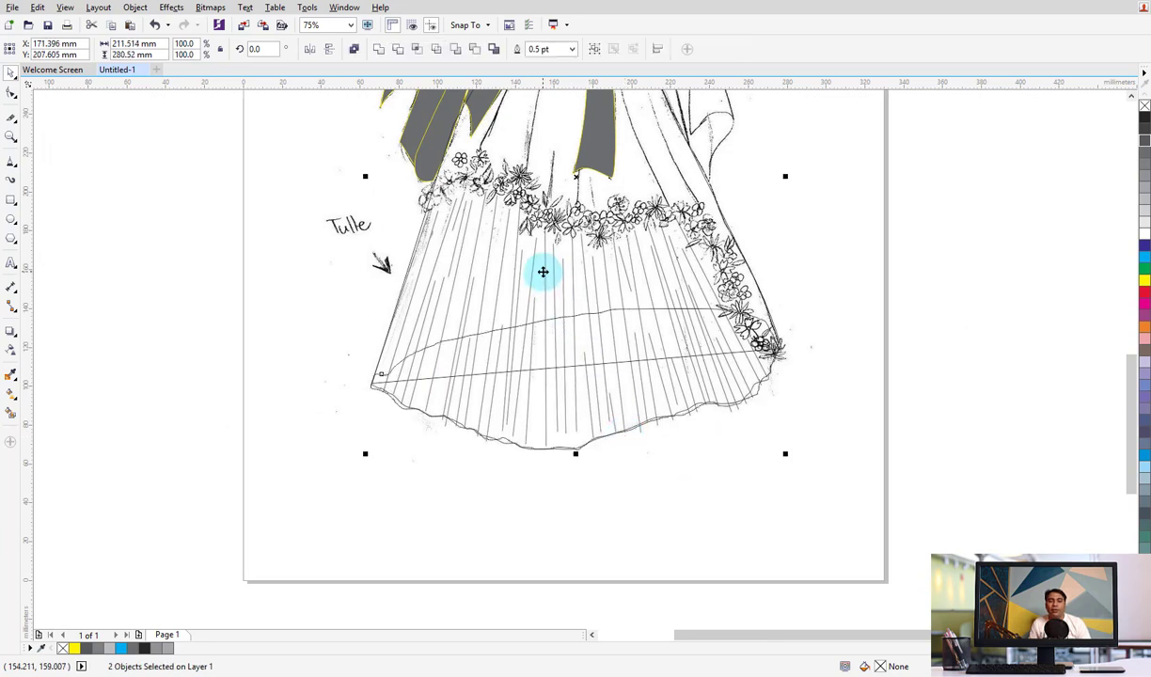
{"action": "left_click", "coordinate": [357, 48]}
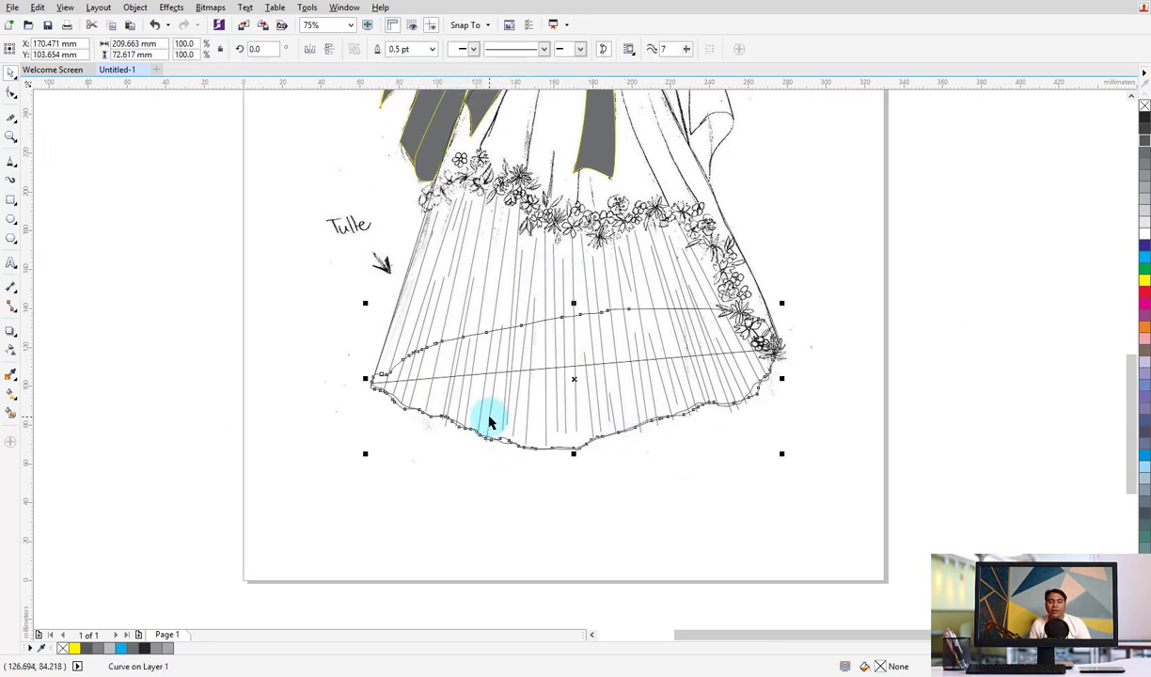
{"action": "left_click", "coordinate": [500, 299], "text": "shift"}
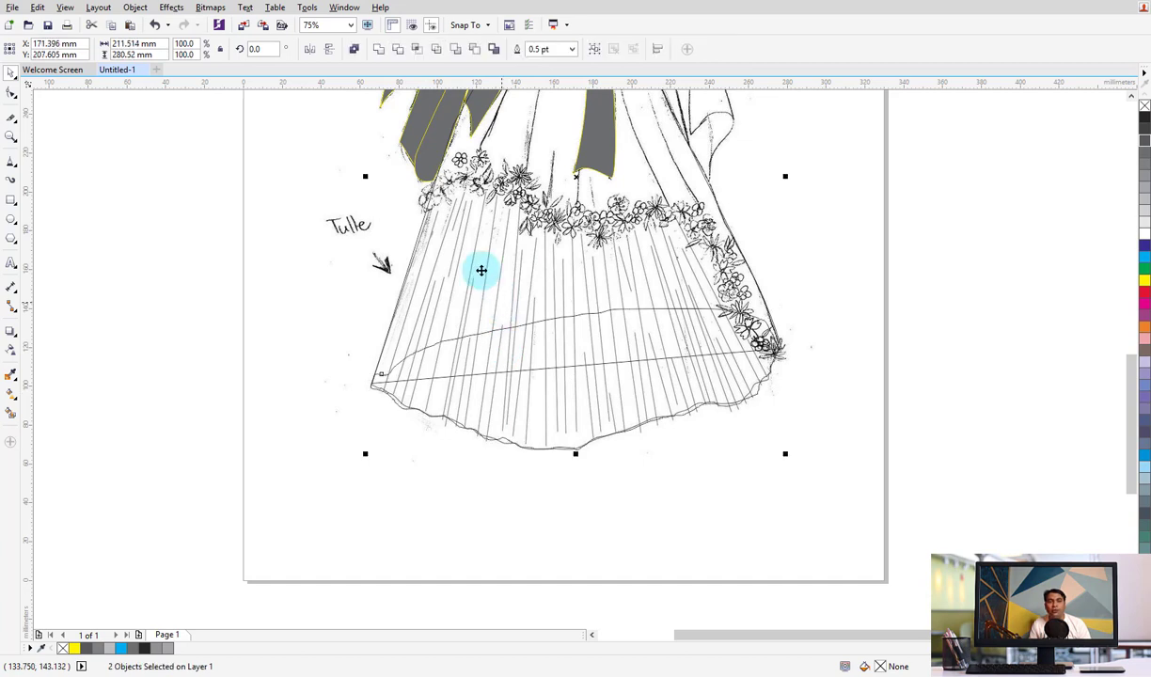
{"action": "left_click", "coordinate": [377, 50]}
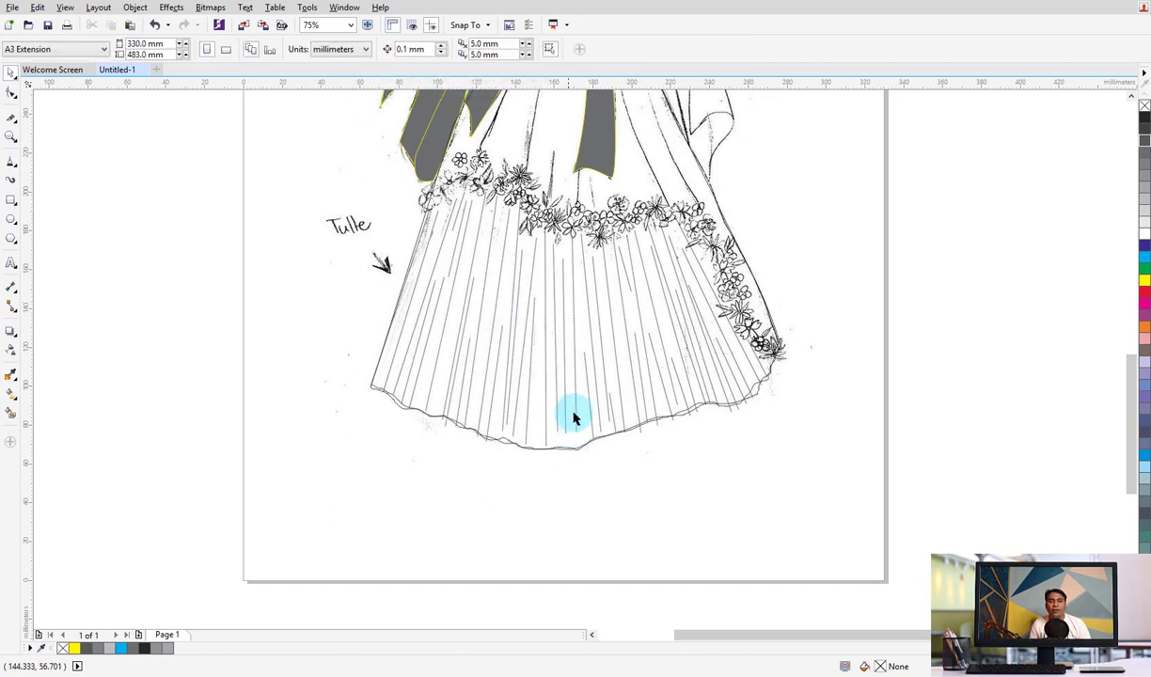
{"action": "left_click_drag", "start_coordinate": [563, 397], "coordinate": [414, 517]}
{"action": "key", "text": "ctrl+z"}
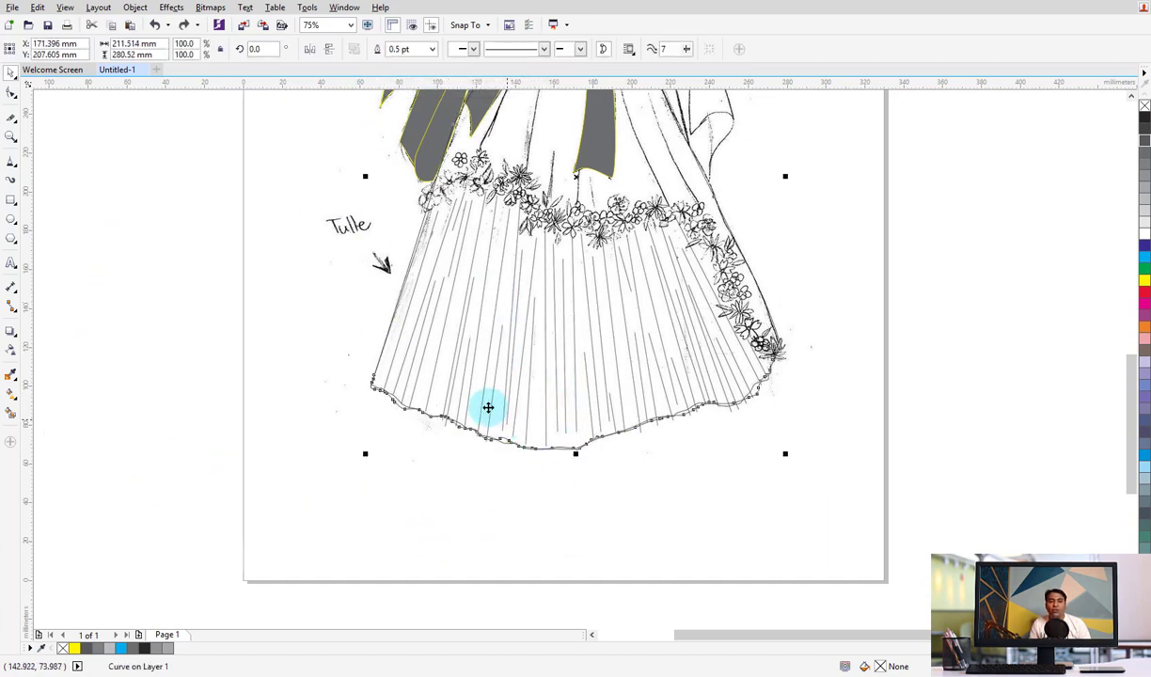
Smooth the jagged skirt hem of the dress outline with the Smooth tool
{"action": "left_click", "coordinate": [14, 120]}
{"action": "left_click", "coordinate": [36, 133]}
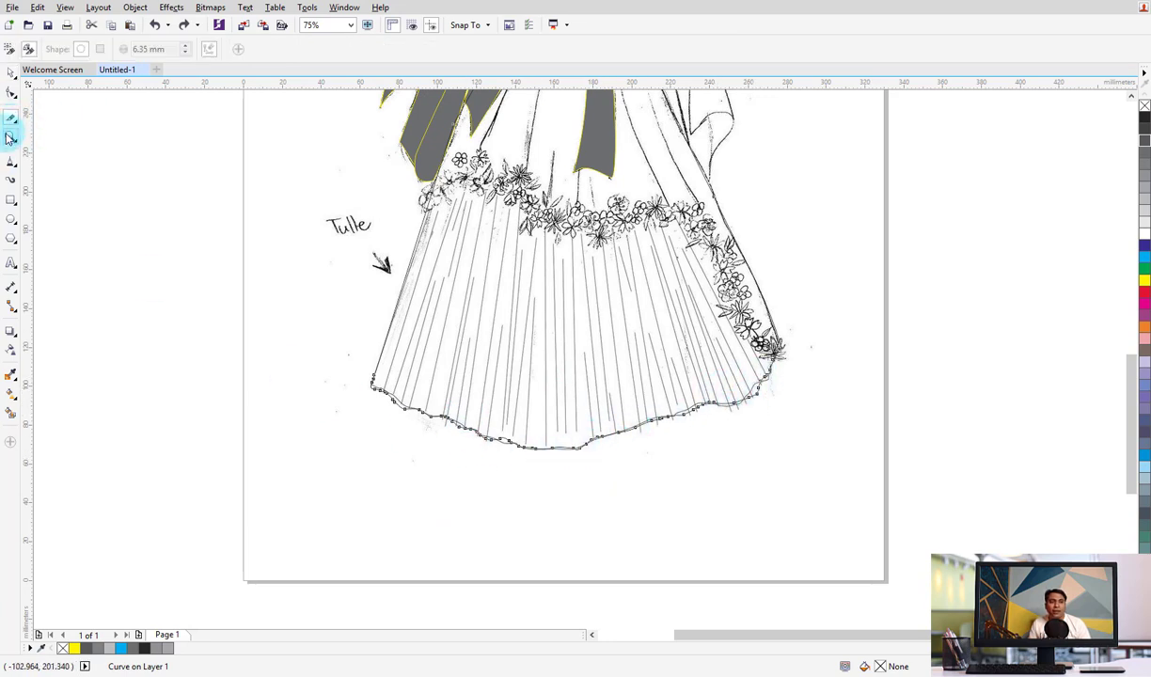
{"action": "left_click", "coordinate": [11, 94]}
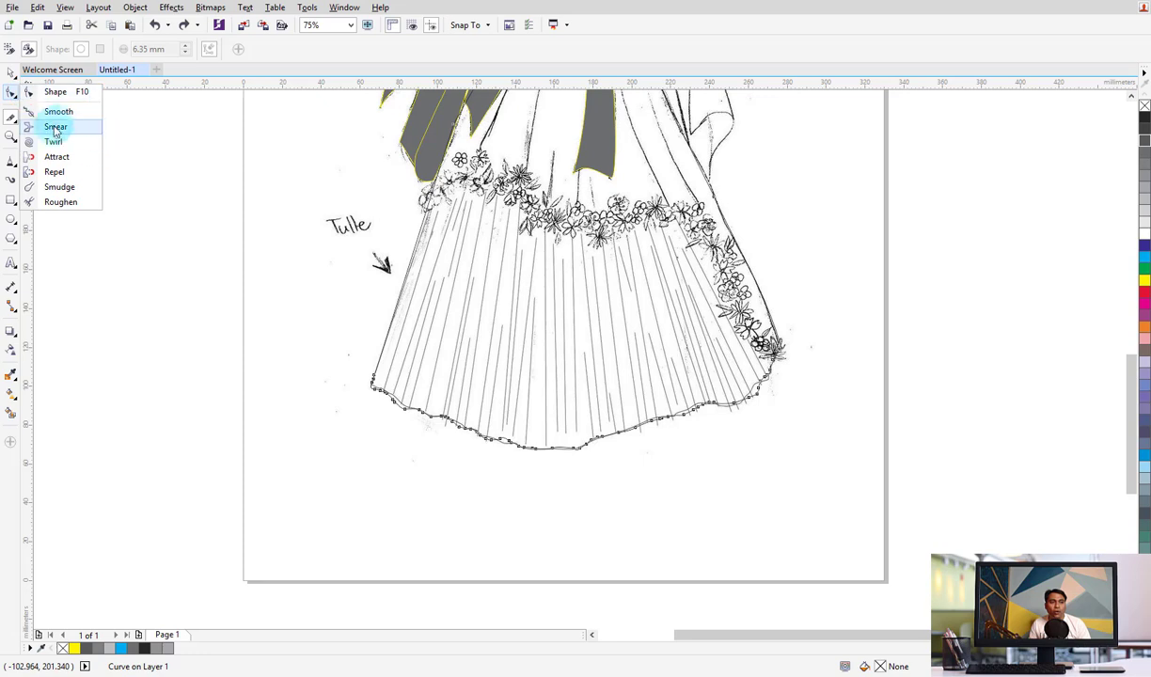
{"action": "left_click", "coordinate": [60, 112]}
{"action": "mouse_move", "coordinate": [429, 404]}
{"action": "left_mouse_down"}
{"action": "mouse_move", "coordinate": [713, 390]}
{"action": "mouse_move", "coordinate": [706, 595]}
{"action": "mouse_move", "coordinate": [488, 441]}
{"action": "mouse_move", "coordinate": [410, 467]}
{"action": "mouse_move", "coordinate": [703, 410]}
{"action": "mouse_move", "coordinate": [532, 470]}
{"action": "mouse_move", "coordinate": [414, 403]}
{"action": "mouse_move", "coordinate": [419, 455]}
{"action": "mouse_move", "coordinate": [377, 384]}
{"action": "mouse_move", "coordinate": [358, 416]}
{"action": "mouse_move", "coordinate": [763, 467]}
{"action": "mouse_move", "coordinate": [800, 372]}
{"action": "mouse_move", "coordinate": [799, 318]}
{"action": "mouse_move", "coordinate": [699, 398]}
{"action": "mouse_move", "coordinate": [822, 390]}
{"action": "left_mouse_up"}
Check the dress outline by moving it aside, undoing the move, and reselecting it
{"action": "left_click", "coordinate": [12, 72]}
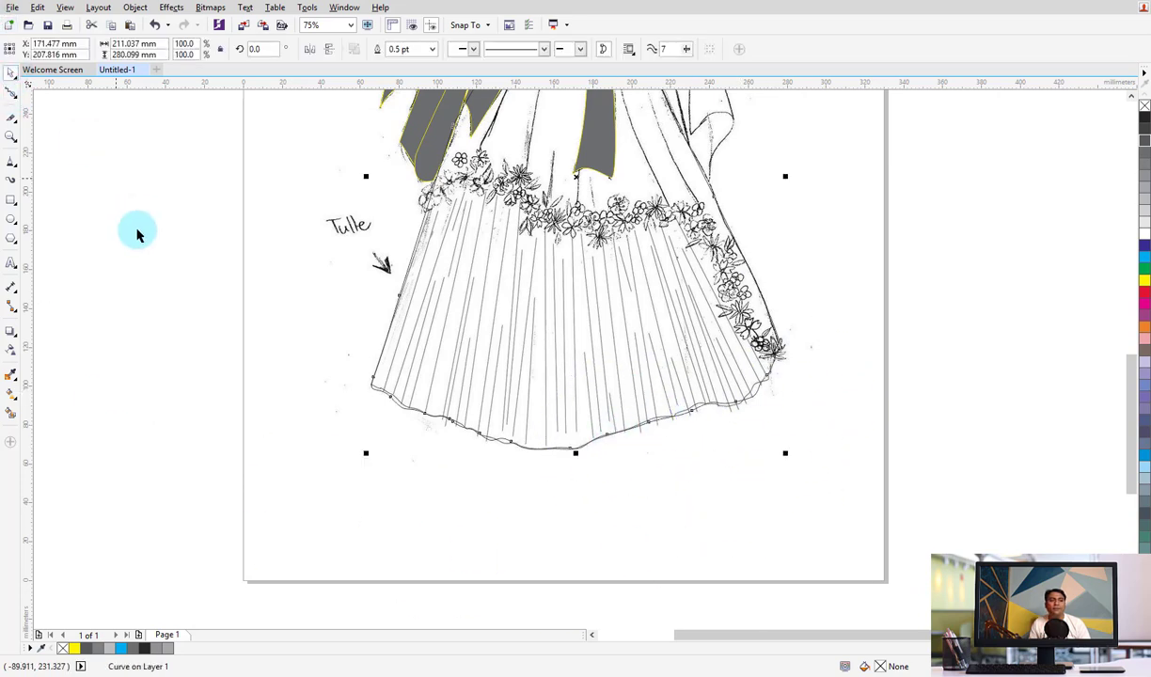
{"action": "left_click", "coordinate": [138, 231]}
{"action": "scroll", "coordinate": [576, 416], "scroll_direction": "down", "scroll_amount": 2}
{"action": "left_click", "coordinate": [603, 415]}
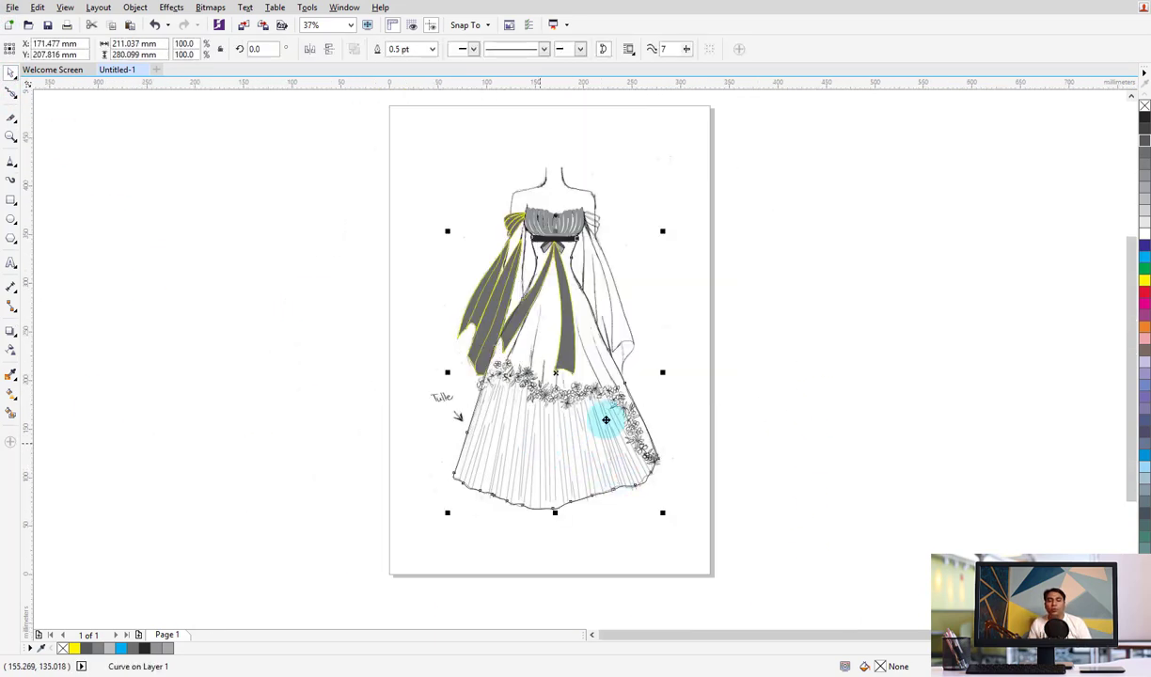
{"action": "left_click_drag", "start_coordinate": [604, 415], "coordinate": [965, 457]}
{"action": "key", "text": "ctrl+z"}
{"action": "left_click", "coordinate": [814, 385]}
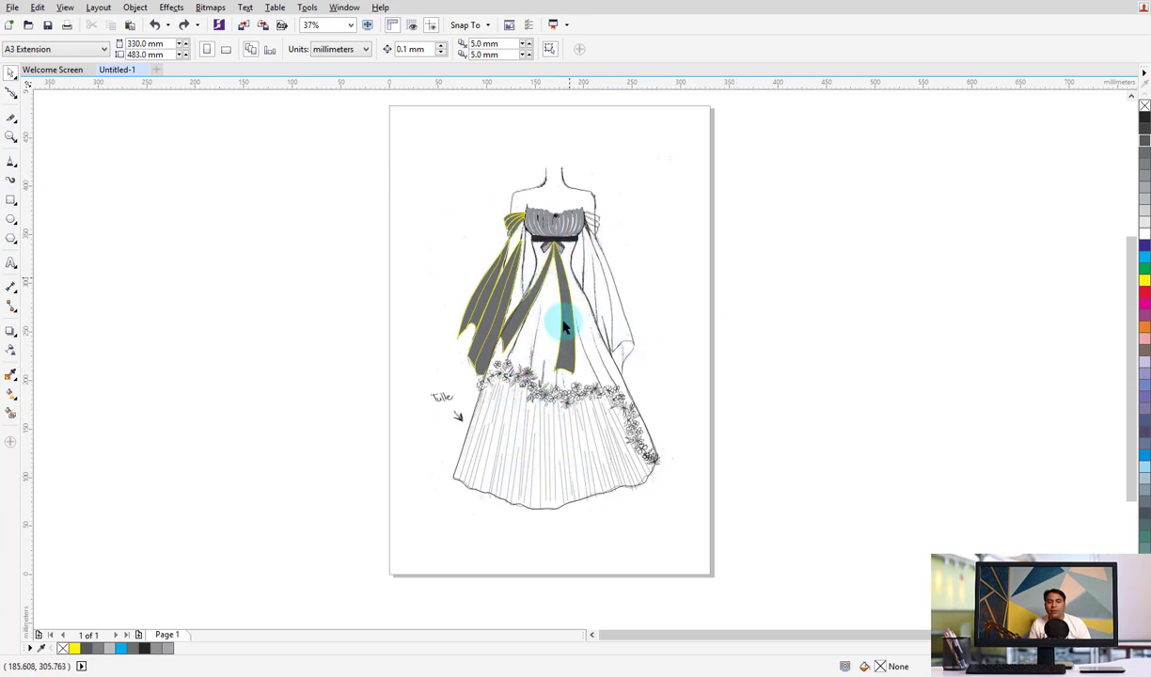
{"action": "left_click", "coordinate": [531, 435]}
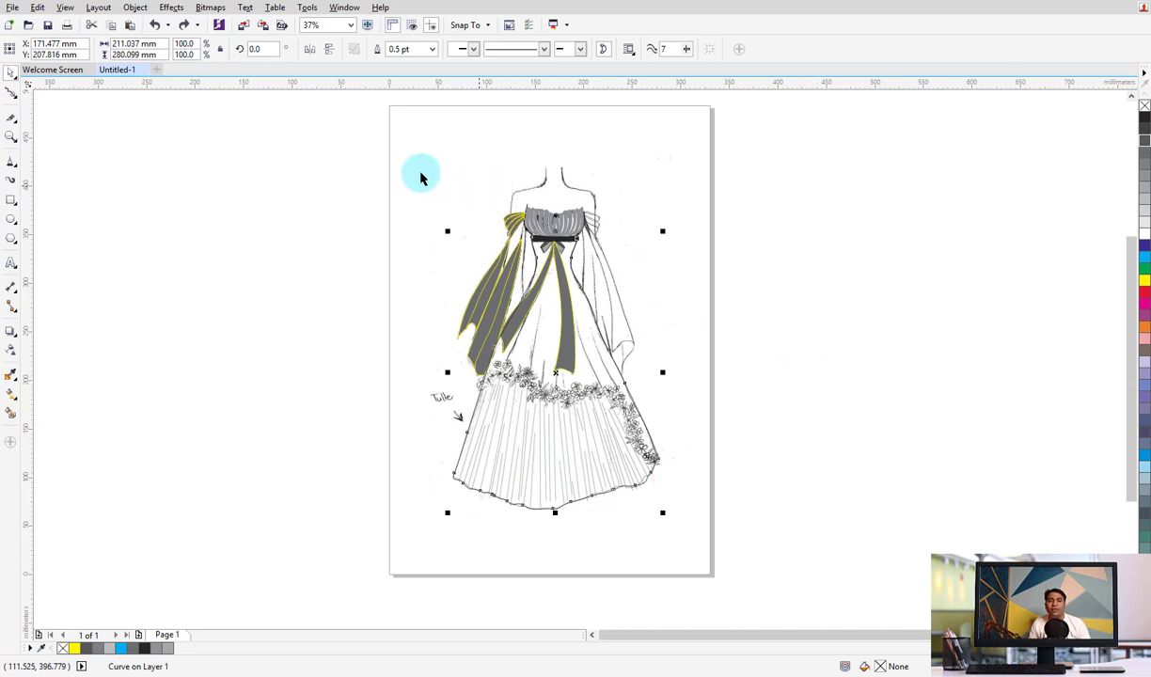
Move a mirrored copy of the left sash to the right and tilt its shoulder piece to 167.454°
{"action": "left_click_drag", "start_coordinate": [403, 154], "coordinate": [542, 411]}
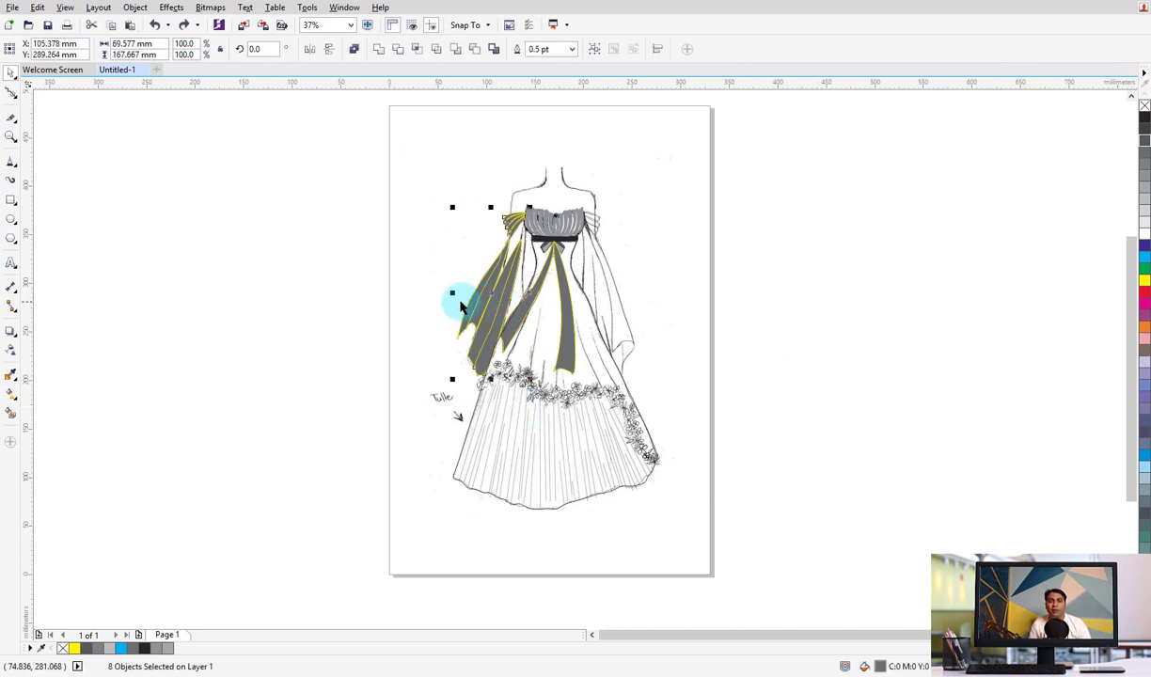
{"action": "left_click_drag", "start_coordinate": [454, 294], "coordinate": [611, 285]}
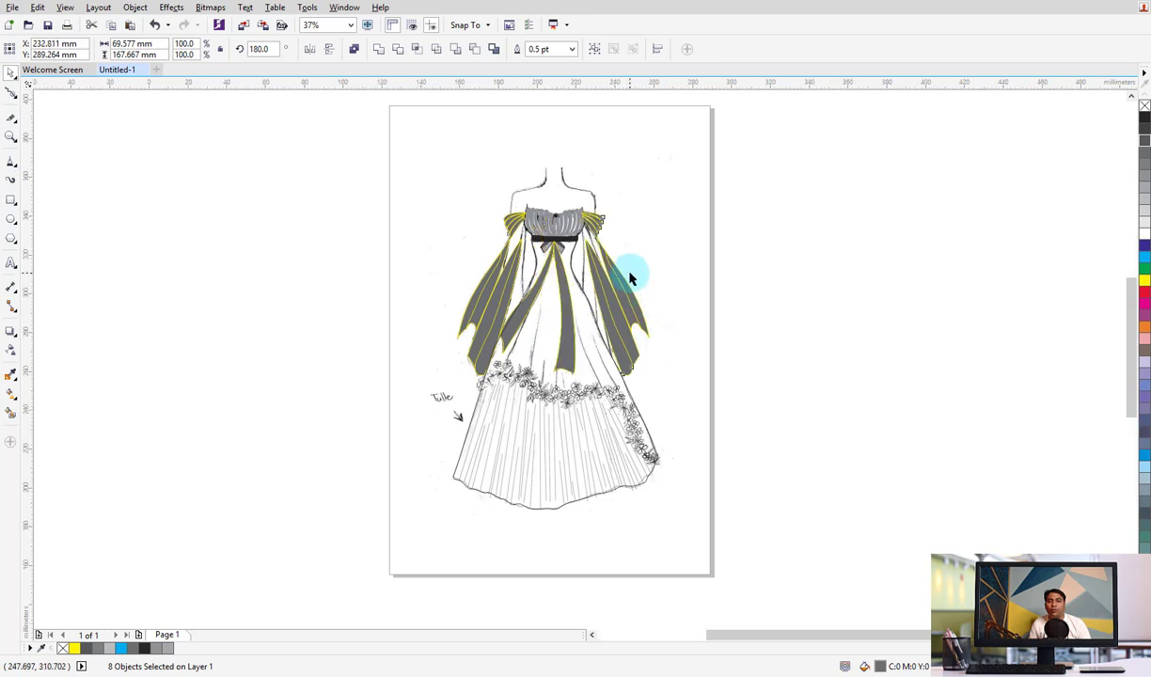
{"action": "scroll", "coordinate": [630, 279], "scroll_direction": "up", "scroll_amount": 3}
{"action": "left_click_drag", "start_coordinate": [616, 141], "coordinate": [561, 189]}
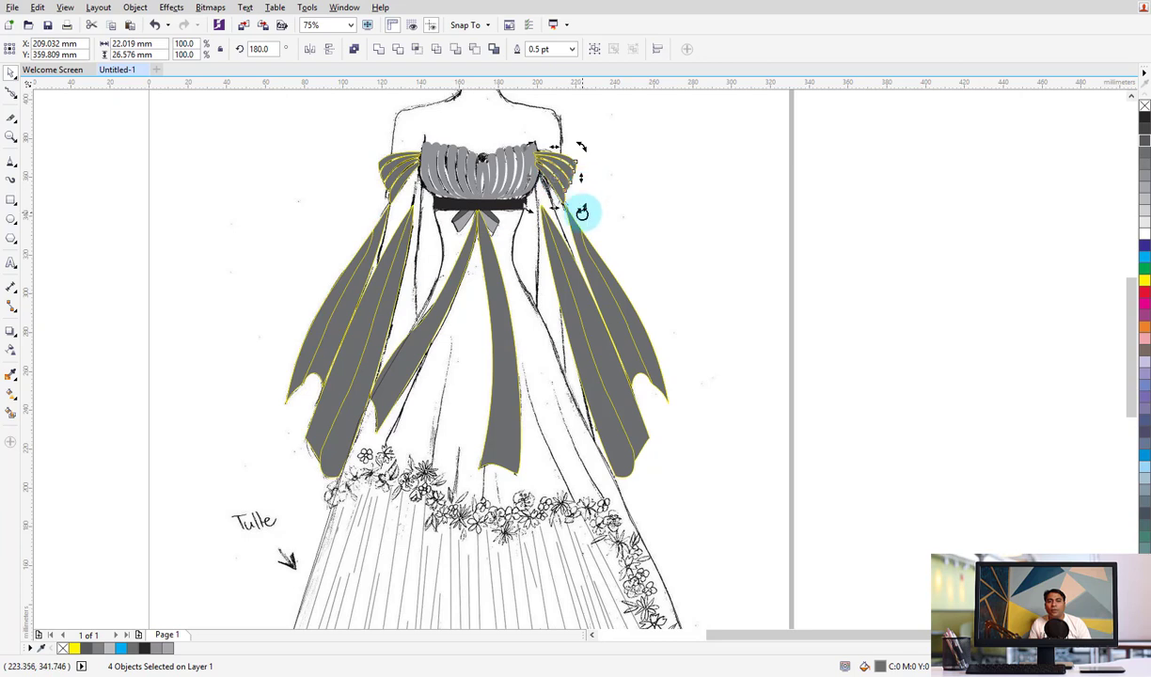
{"action": "left_click_drag", "start_coordinate": [582, 213], "coordinate": [579, 203]}
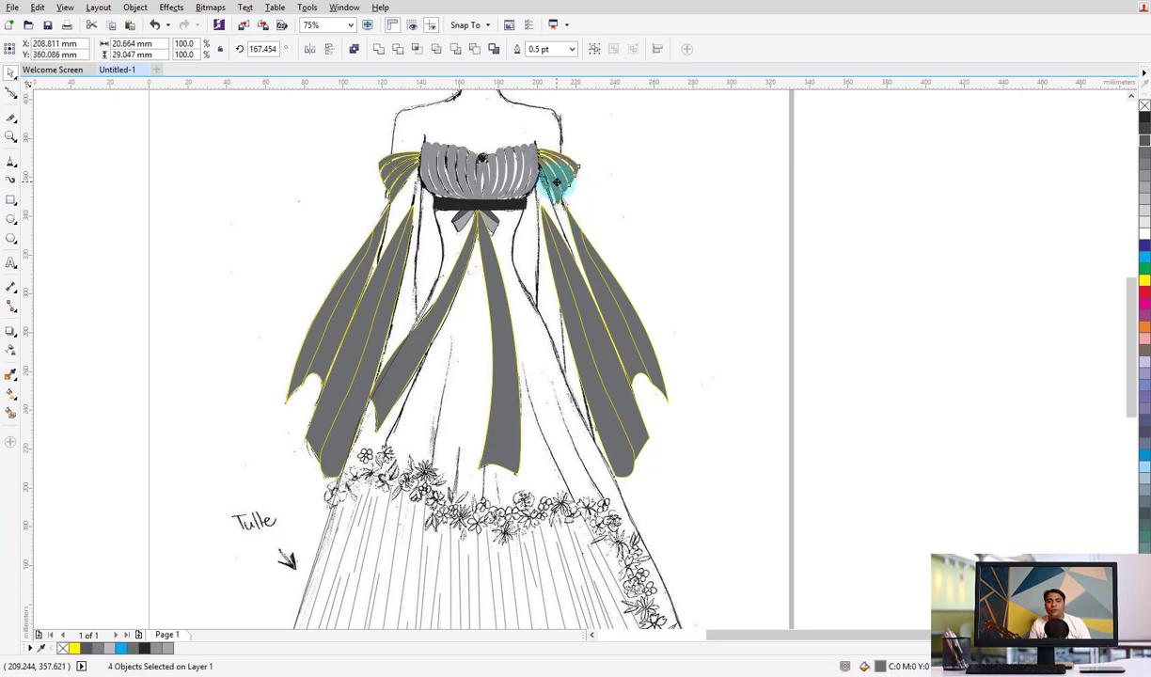
{"action": "left_click", "coordinate": [556, 181]}
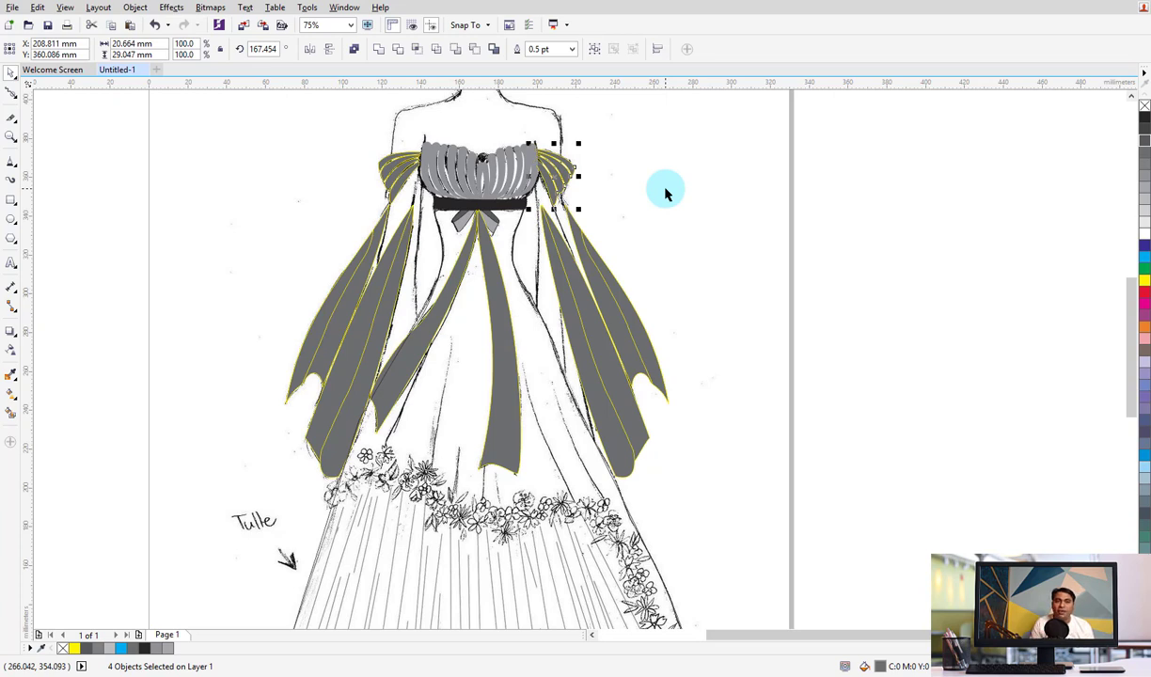
{"action": "key", "text": "Escape"}
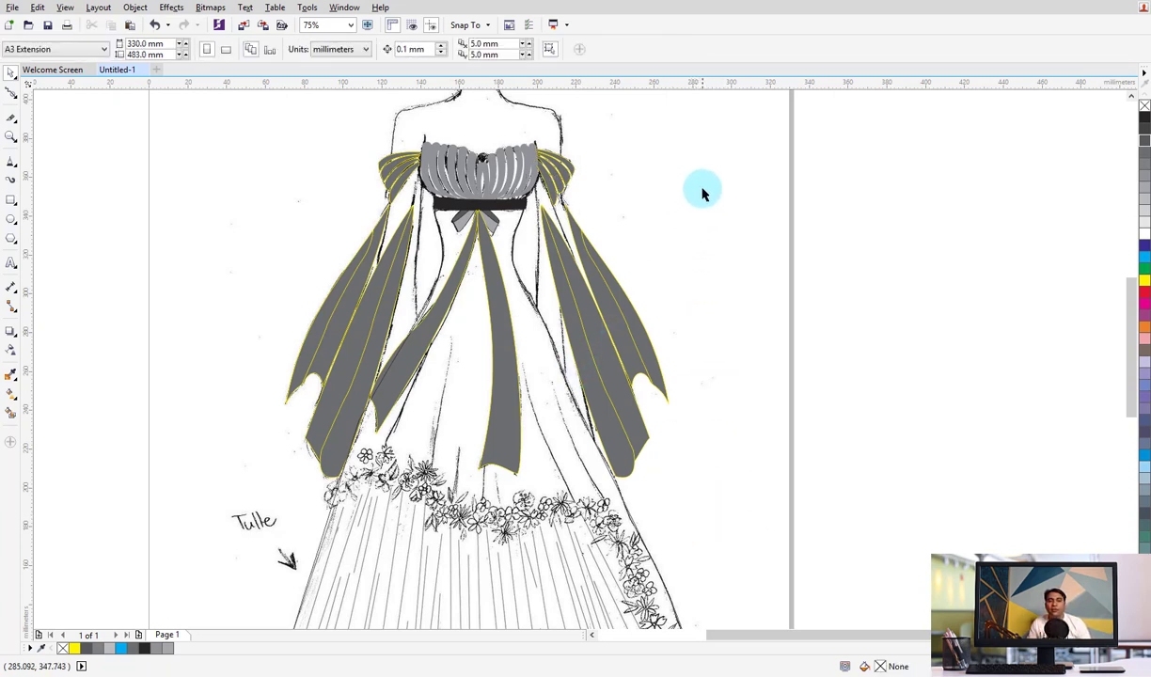
Select the four right-side sash shapes and scale them narrower to fit the sketch
{"action": "left_click_drag", "start_coordinate": [685, 180], "coordinate": [532, 504]}
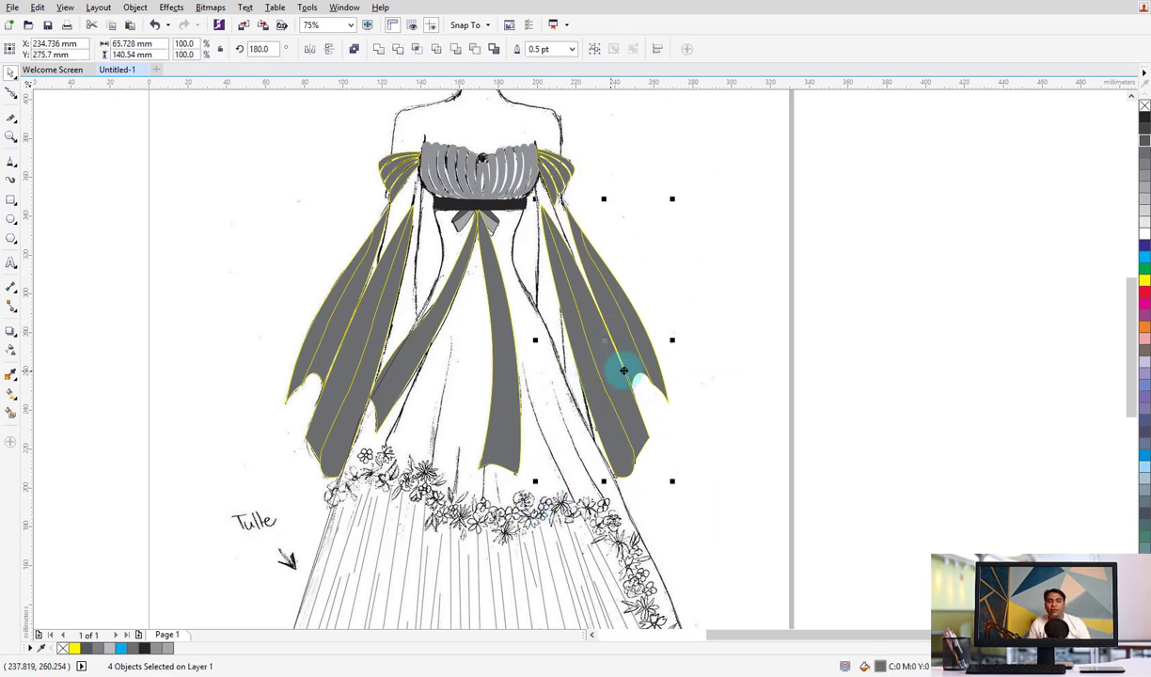
{"action": "left_click_drag", "start_coordinate": [624, 370], "coordinate": [610, 382]}
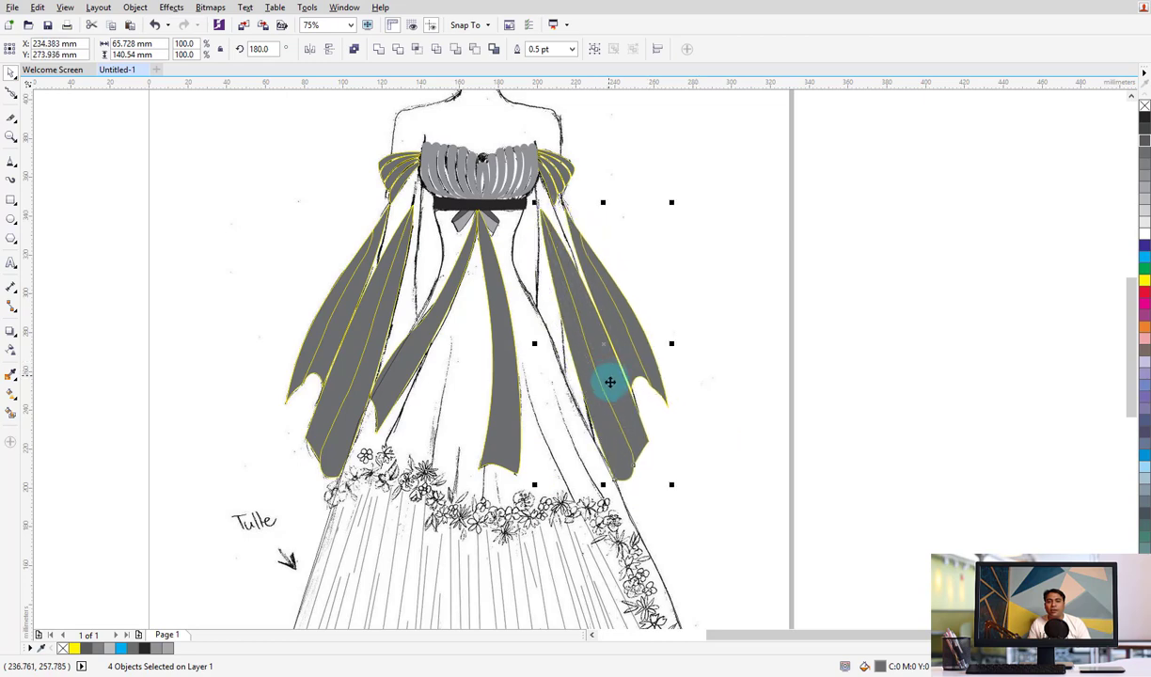
{"action": "mouse_move", "coordinate": [537, 342]}
{"action": "left_mouse_down"}
{"action": "mouse_move", "coordinate": [640, 360]}
{"action": "mouse_move", "coordinate": [608, 411]}
{"action": "left_mouse_up"}
{"action": "left_click_drag", "start_coordinate": [675, 503], "coordinate": [527, 211]}
{"action": "left_click", "coordinate": [575, 299]}
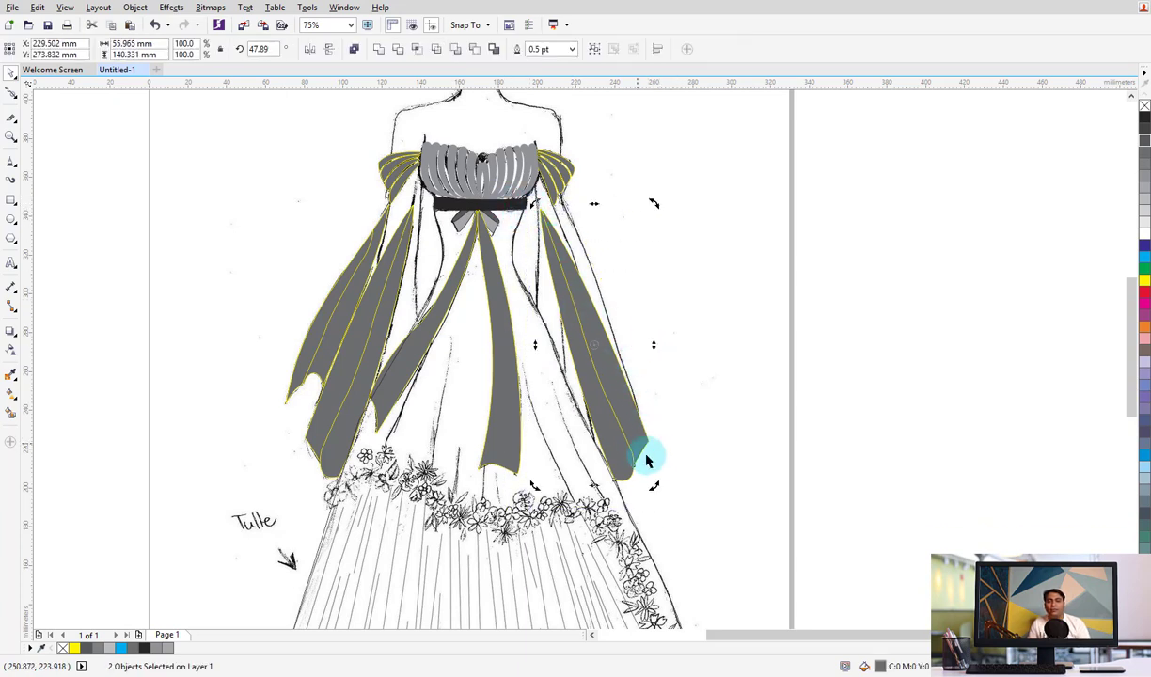
Reselect the two right sashes, cancel a rotation, and nudge them slightly right
{"action": "left_click", "coordinate": [649, 506]}
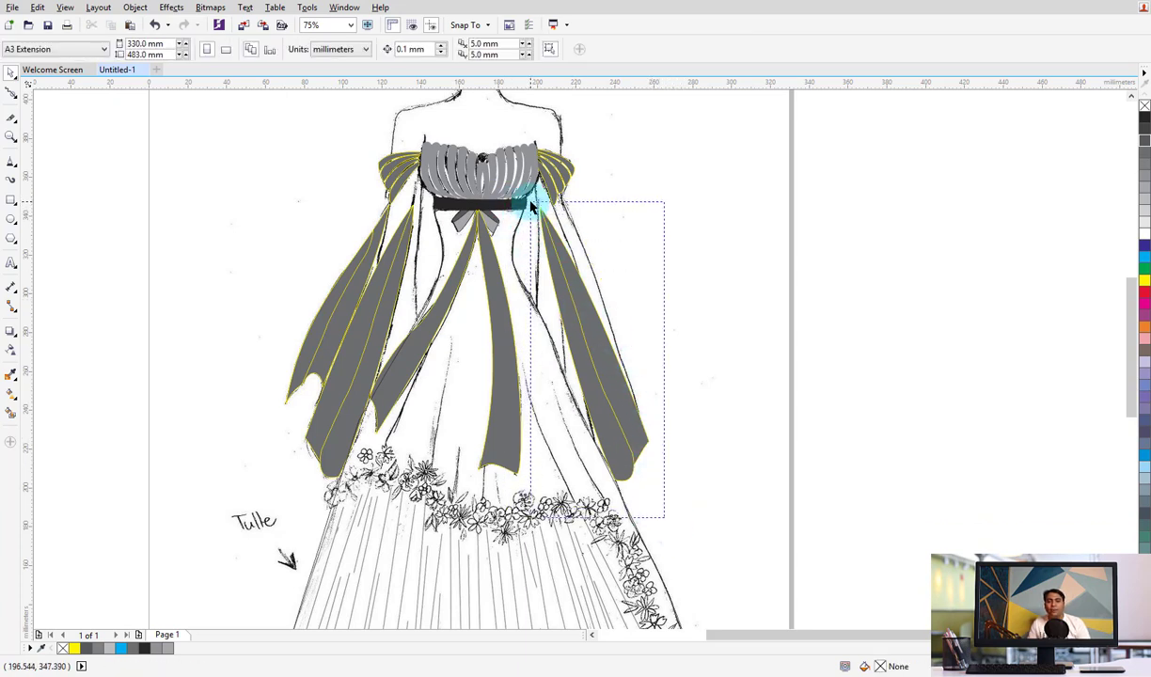
{"action": "left_click_drag", "start_coordinate": [663, 485], "coordinate": [527, 192]}
{"action": "left_click_drag", "start_coordinate": [649, 503], "coordinate": [611, 411]}
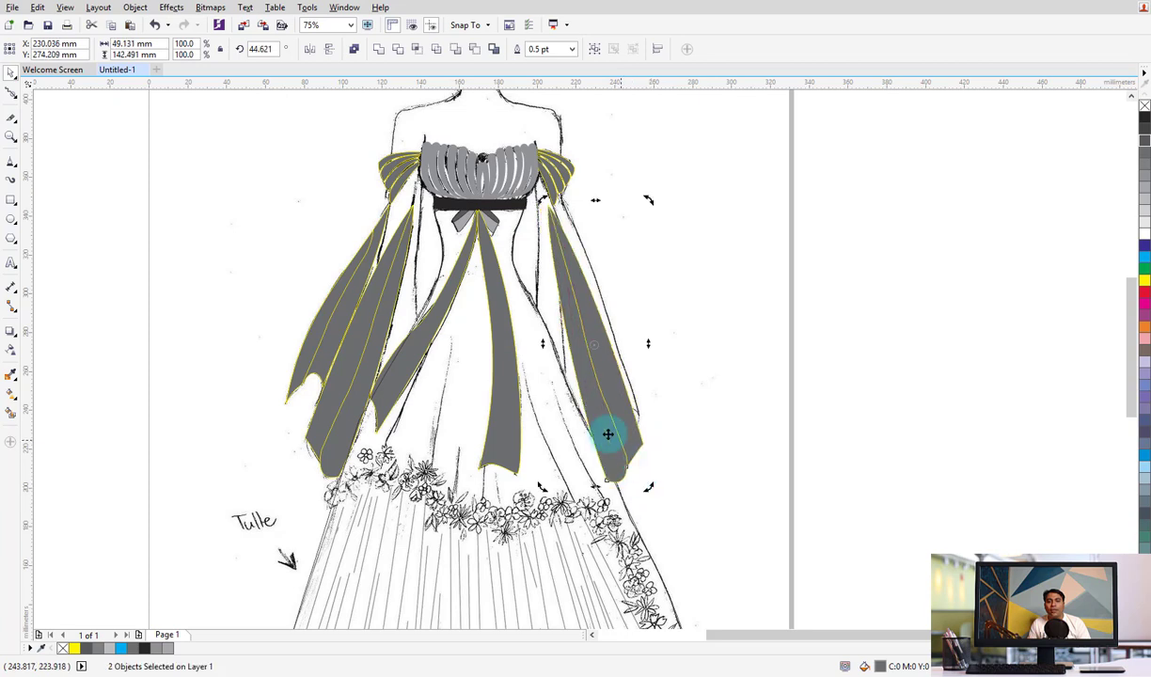
{"action": "key", "text": "Escape"}
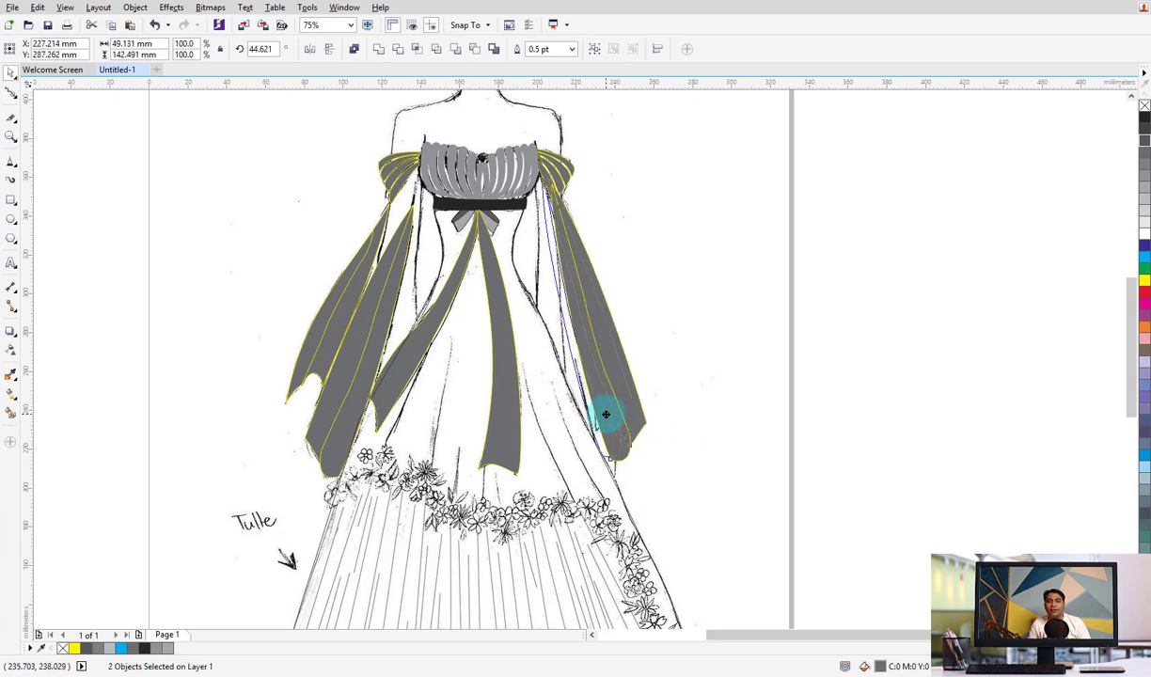
{"action": "left_click_drag", "start_coordinate": [596, 369], "coordinate": [599, 369]}
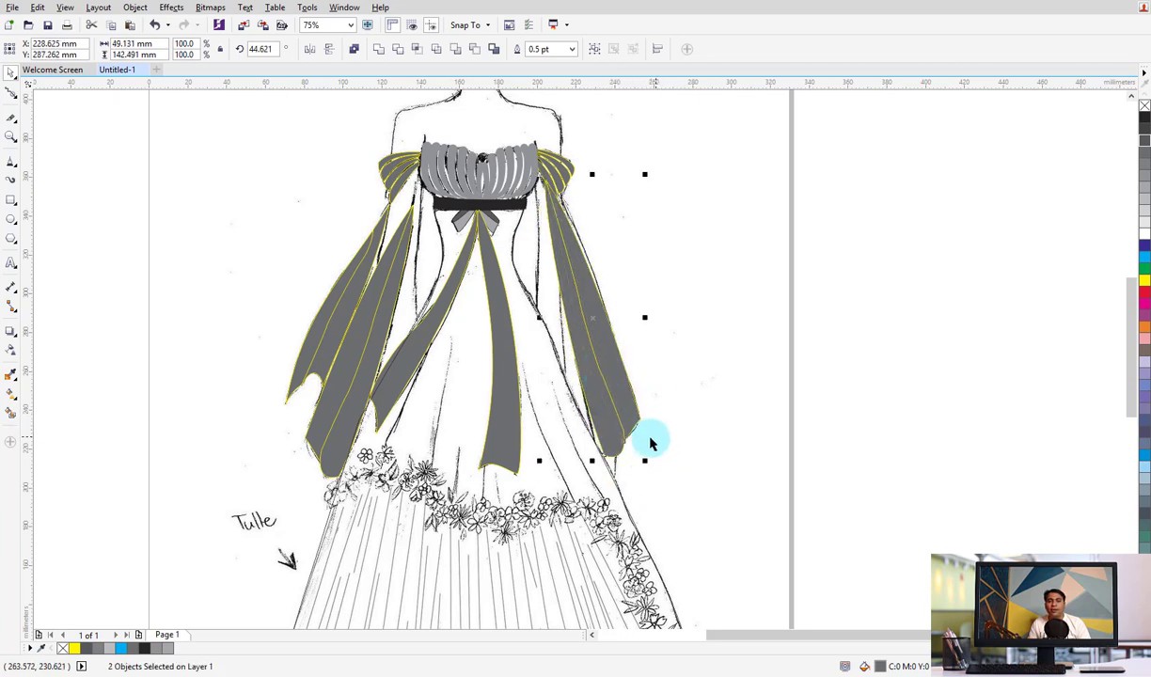
Reshape the right grey sash to follow the sketched sleeve line
{"action": "left_click", "coordinate": [690, 296]}
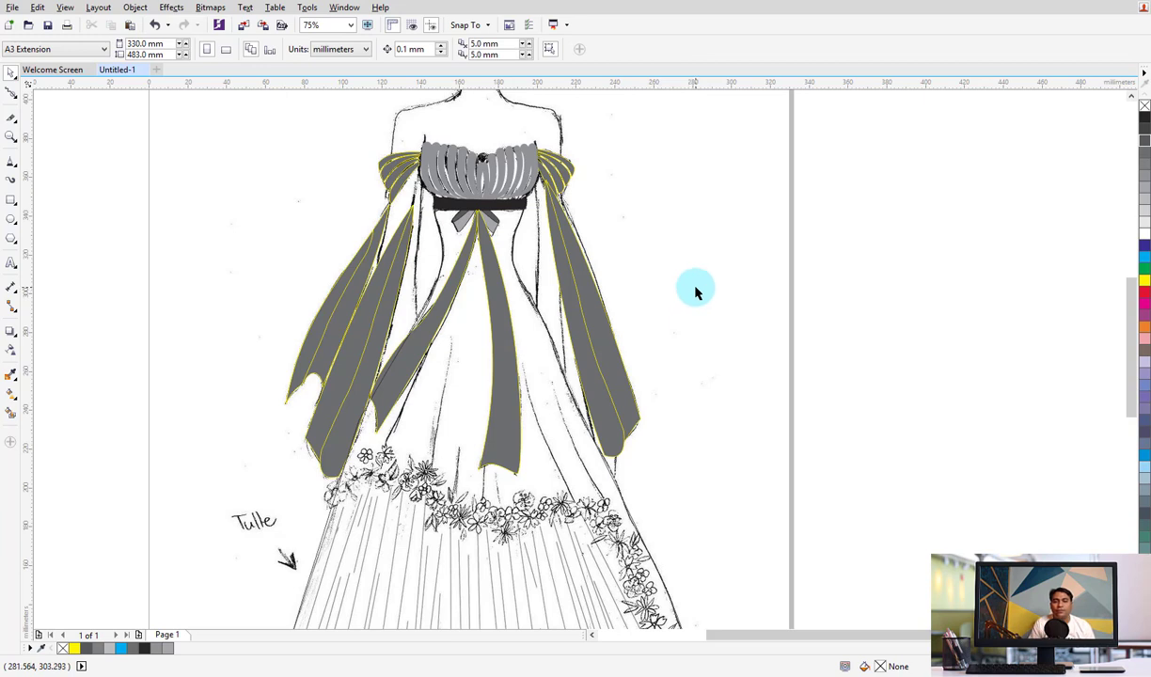
{"action": "left_click", "coordinate": [588, 381]}
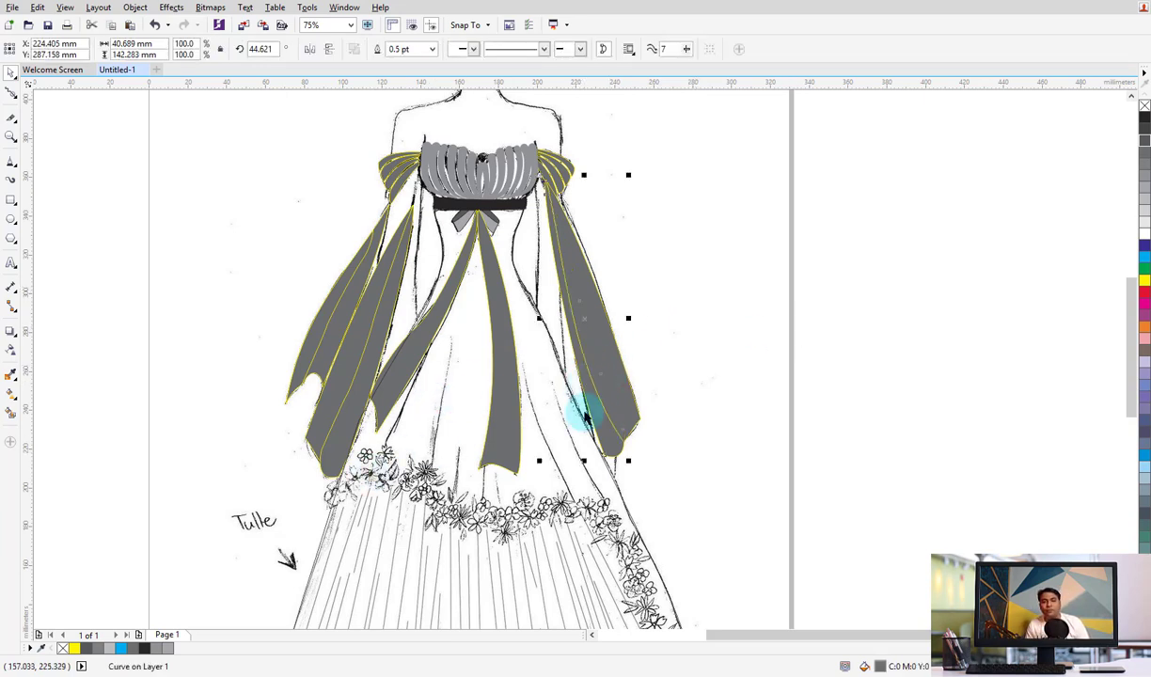
{"action": "left_click_drag", "start_coordinate": [616, 398], "coordinate": [691, 402]}
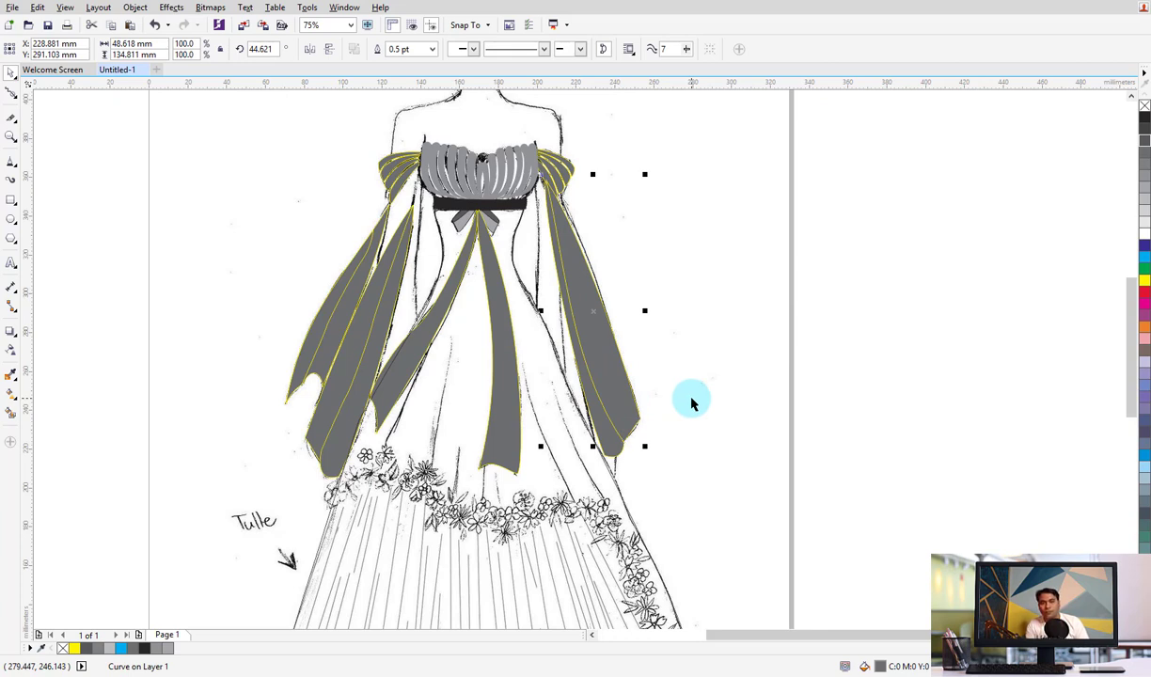
{"action": "left_click", "coordinate": [617, 411], "text": "shift"}
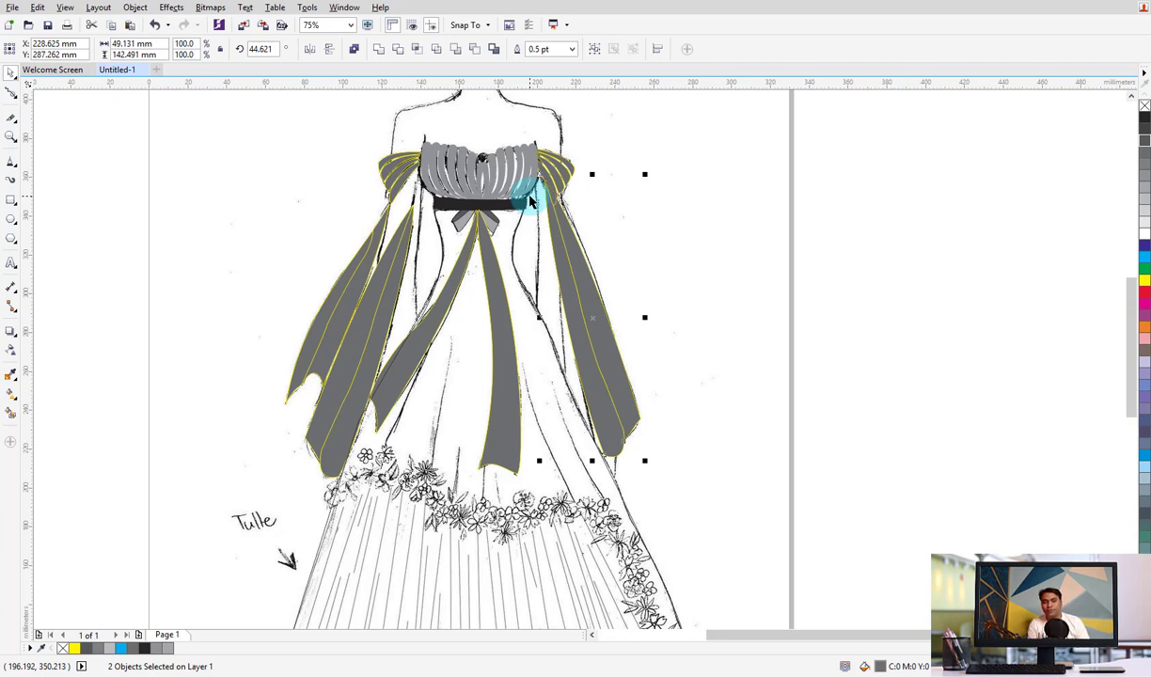
Fill the large dress body light grey and send it behind the centre panels
{"action": "left_click", "coordinate": [431, 399]}
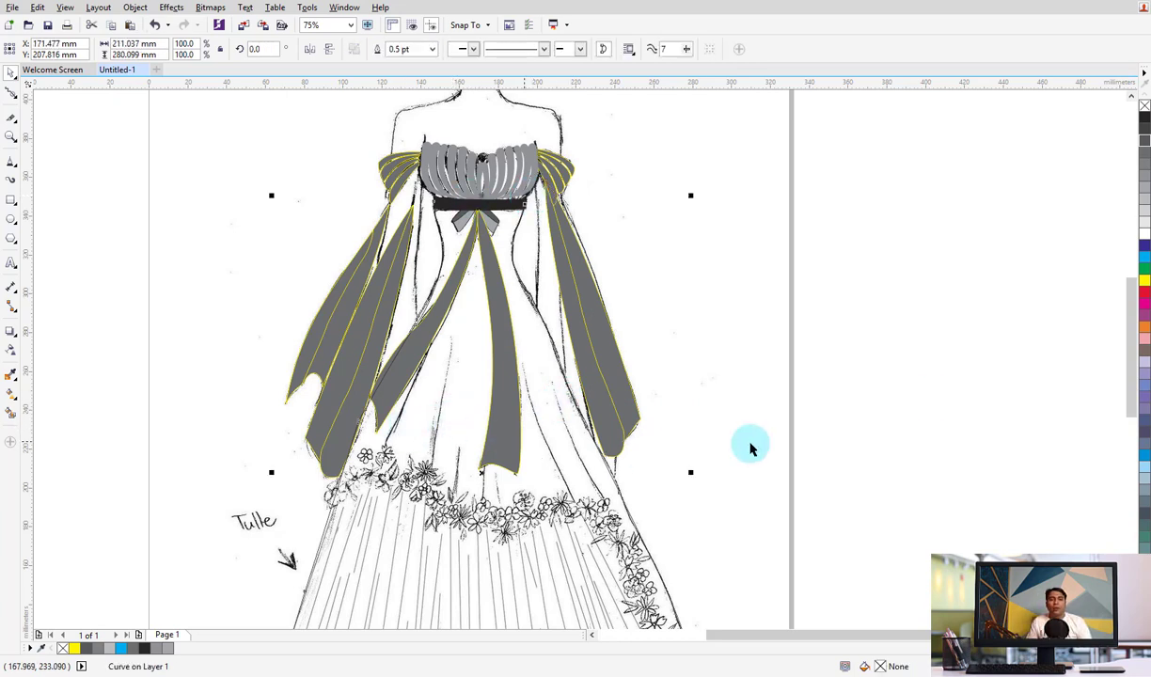
{"action": "left_click", "coordinate": [1144, 179]}
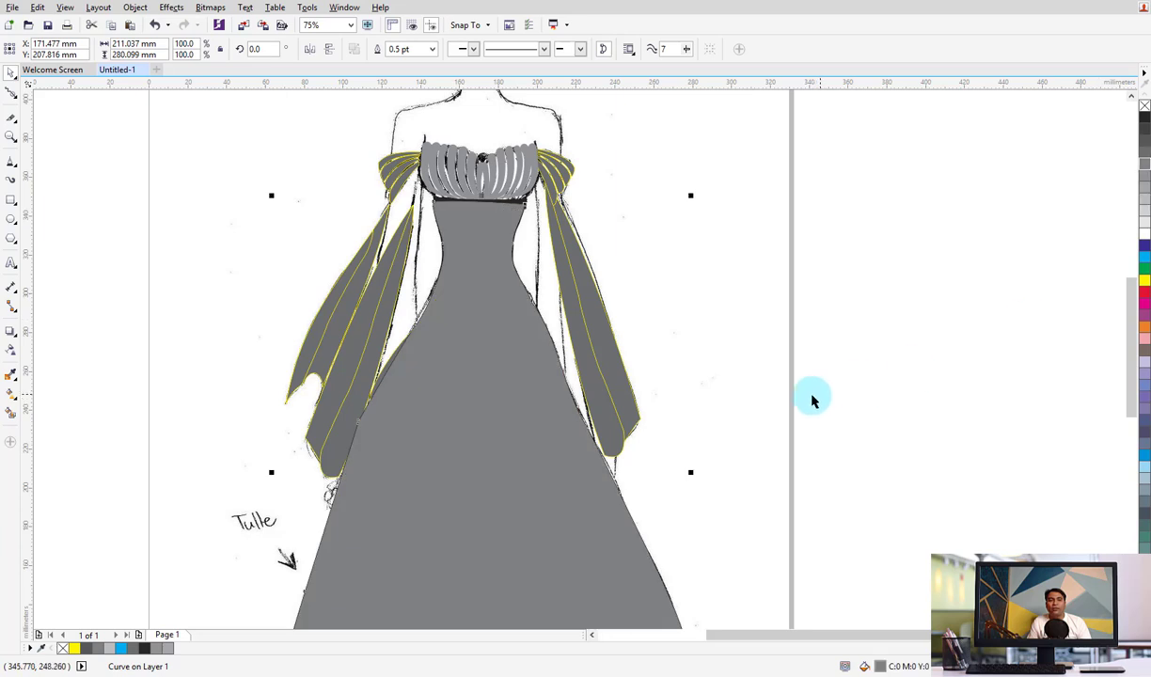
{"action": "scroll", "coordinate": [704, 350], "scroll_direction": "down", "scroll_amount": 2}
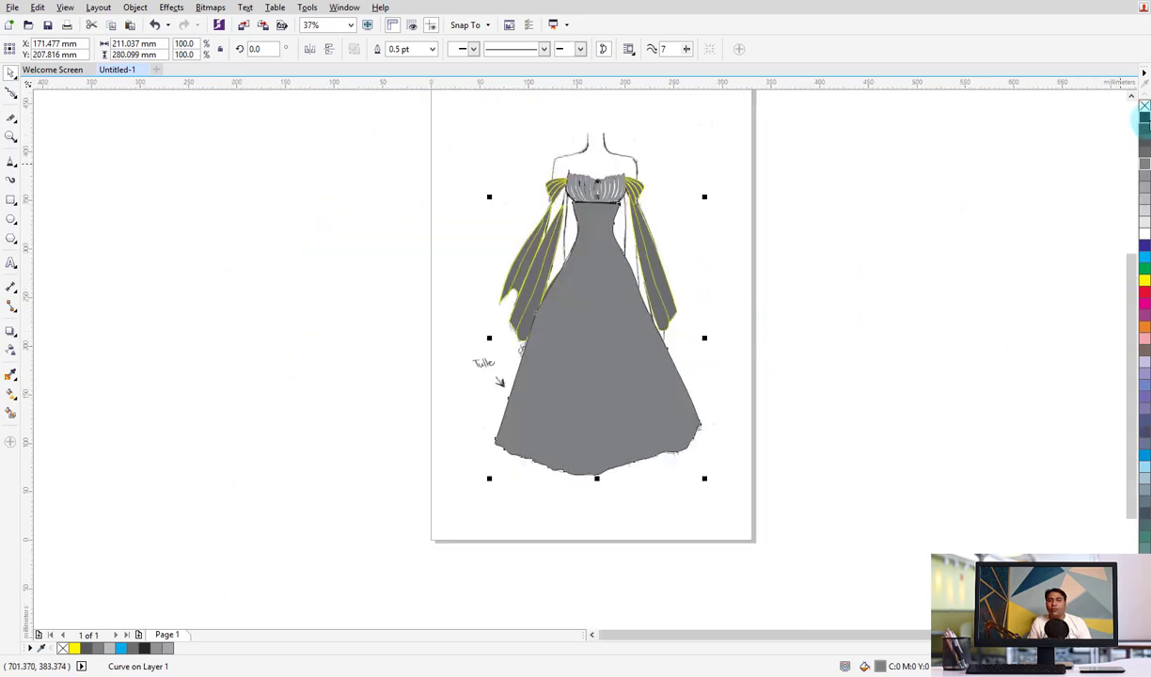
{"action": "left_click", "coordinate": [1141, 215]}
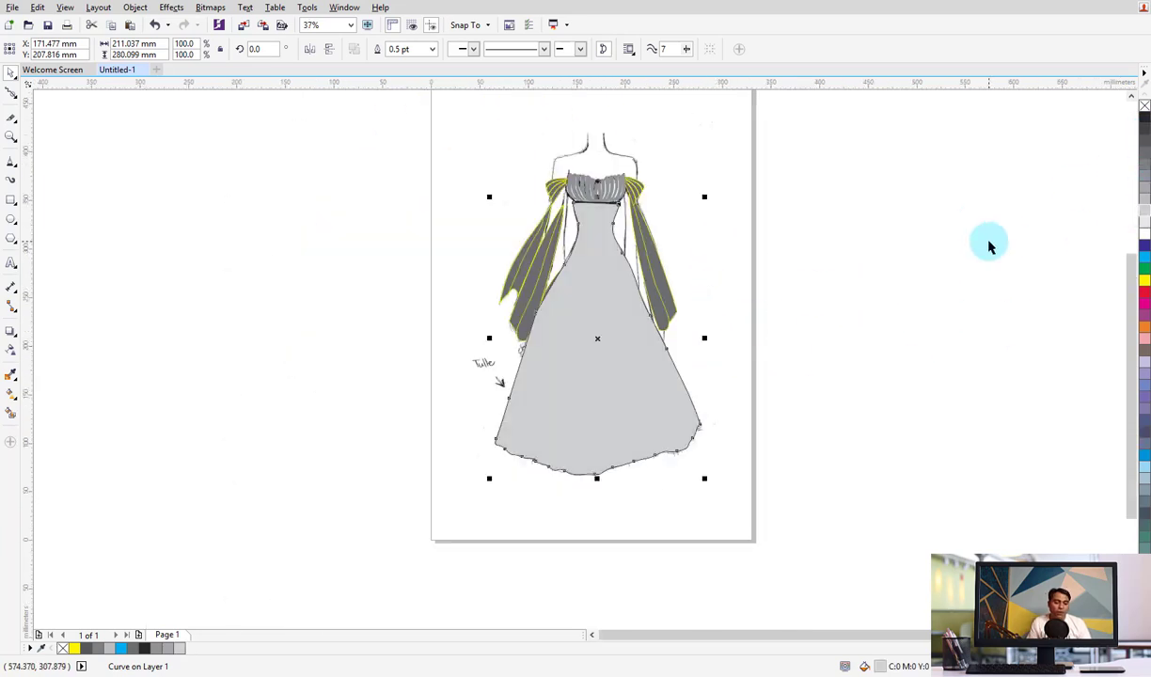
{"action": "key", "text": "ctrl+Page_Down"}
{"action": "key", "text": "ctrl+Page_Down"}
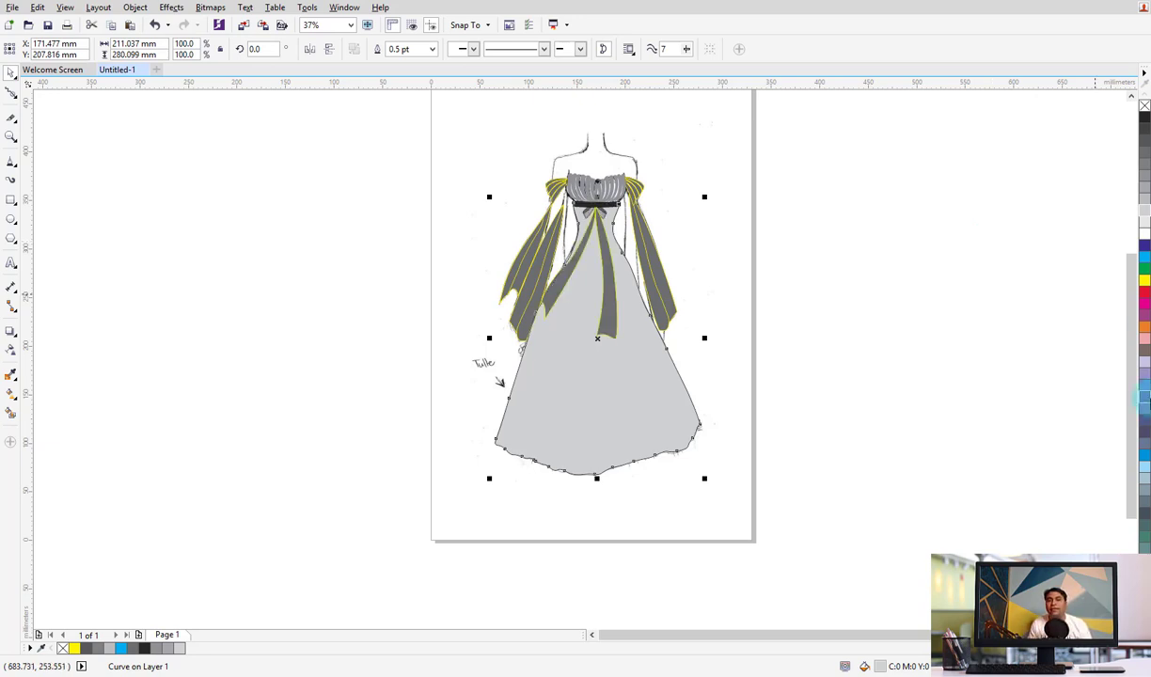
Give all 21 dress shapes a darker grey fill and dark grey outlines
{"action": "left_click_drag", "start_coordinate": [462, 169], "coordinate": [760, 522]}
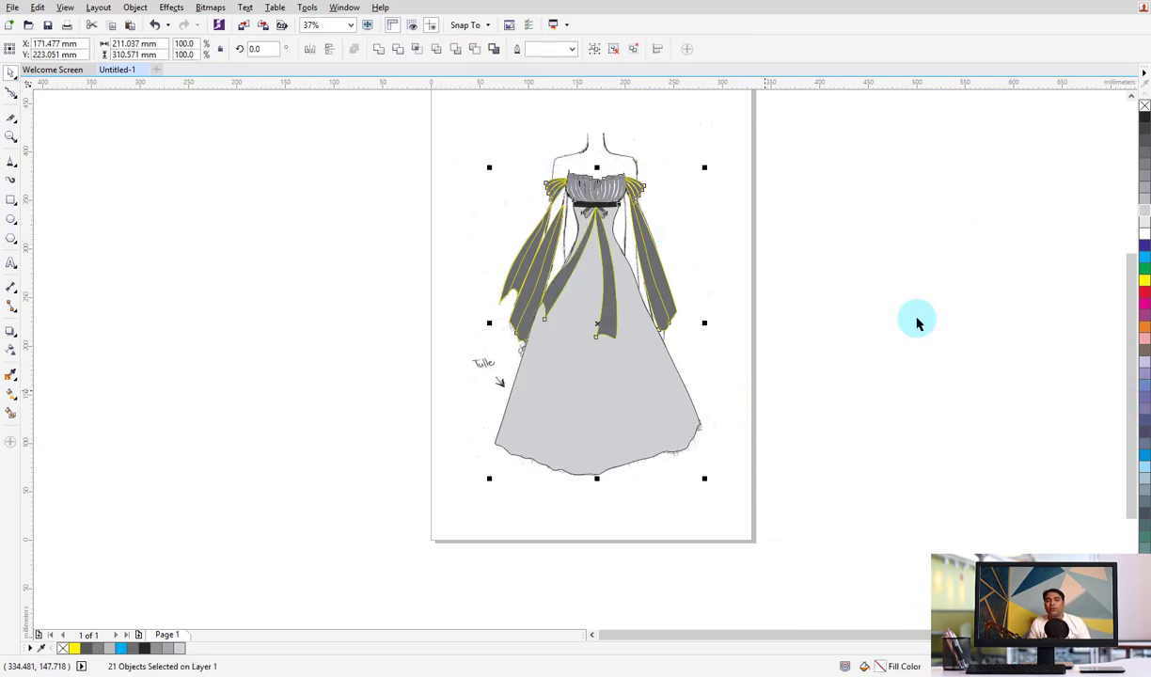
{"action": "left_click", "coordinate": [1144, 182]}
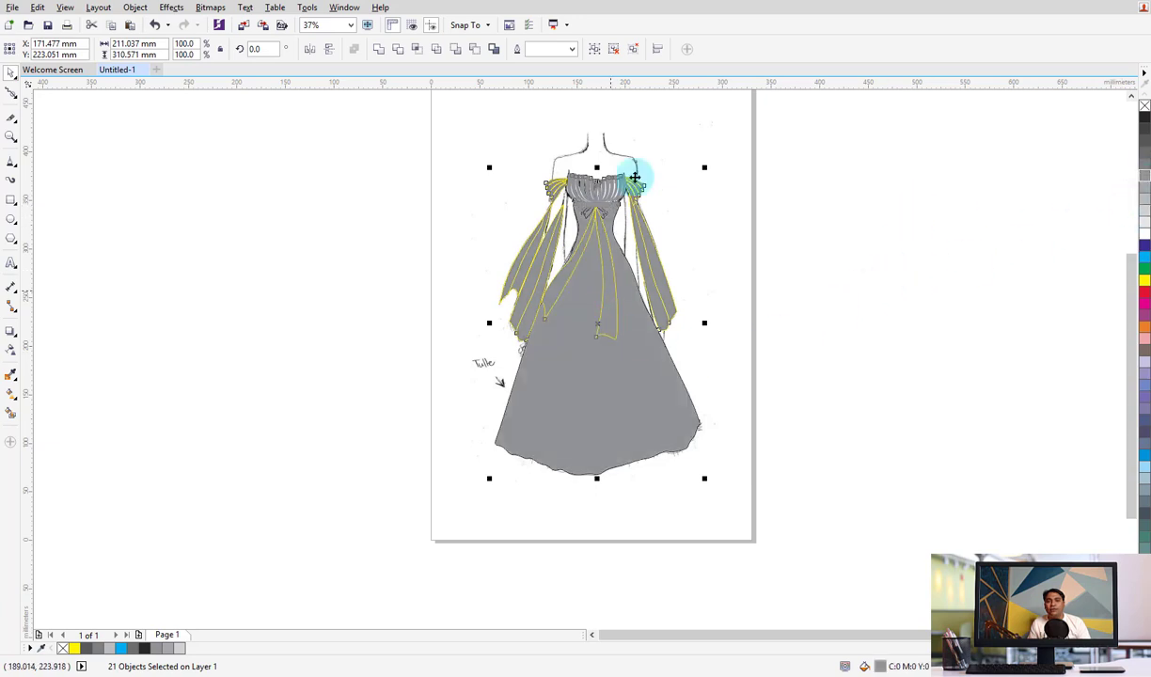
{"action": "right_click", "coordinate": [1144, 116]}
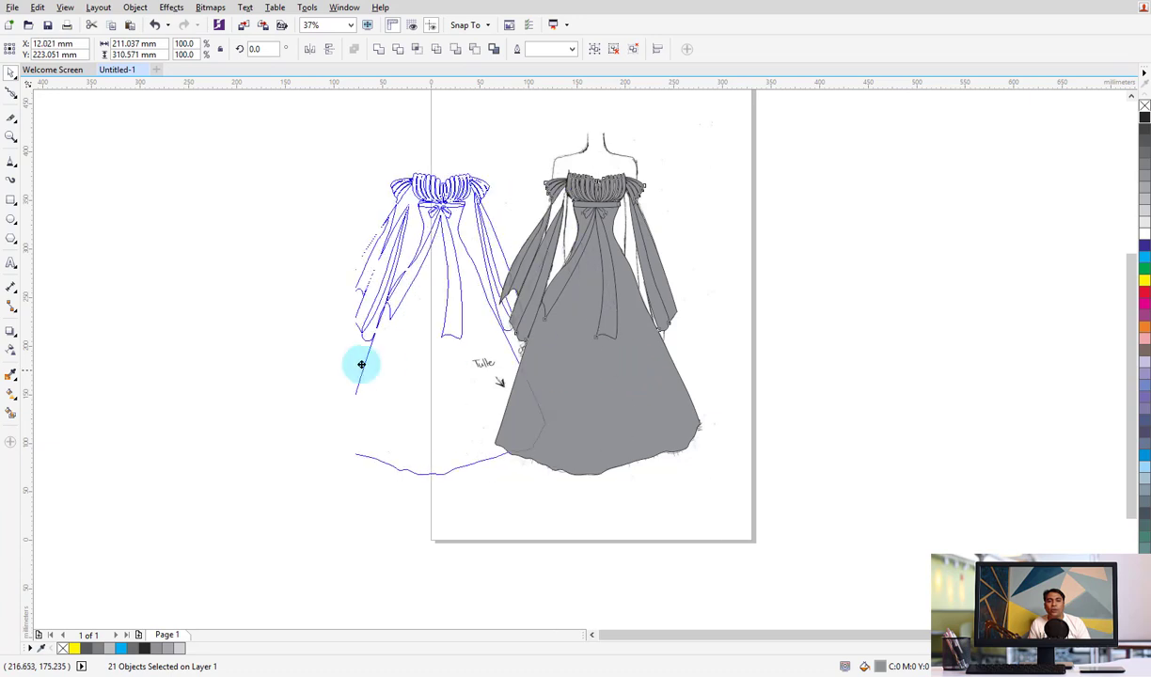
Test-move the dress aside and undo, then remove the dress body's fill
{"action": "left_click_drag", "start_coordinate": [636, 369], "coordinate": [325, 368]}
{"action": "left_click", "coordinate": [834, 613]}
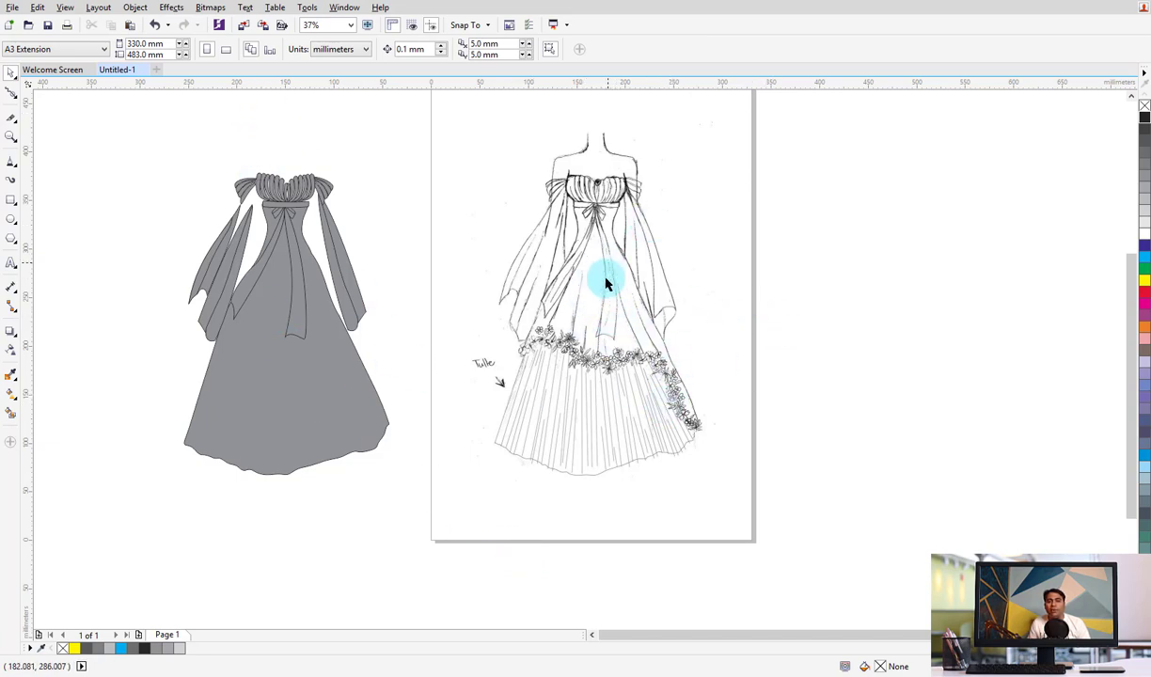
{"action": "key", "text": "ctrl+z"}
{"action": "left_click", "coordinate": [611, 406]}
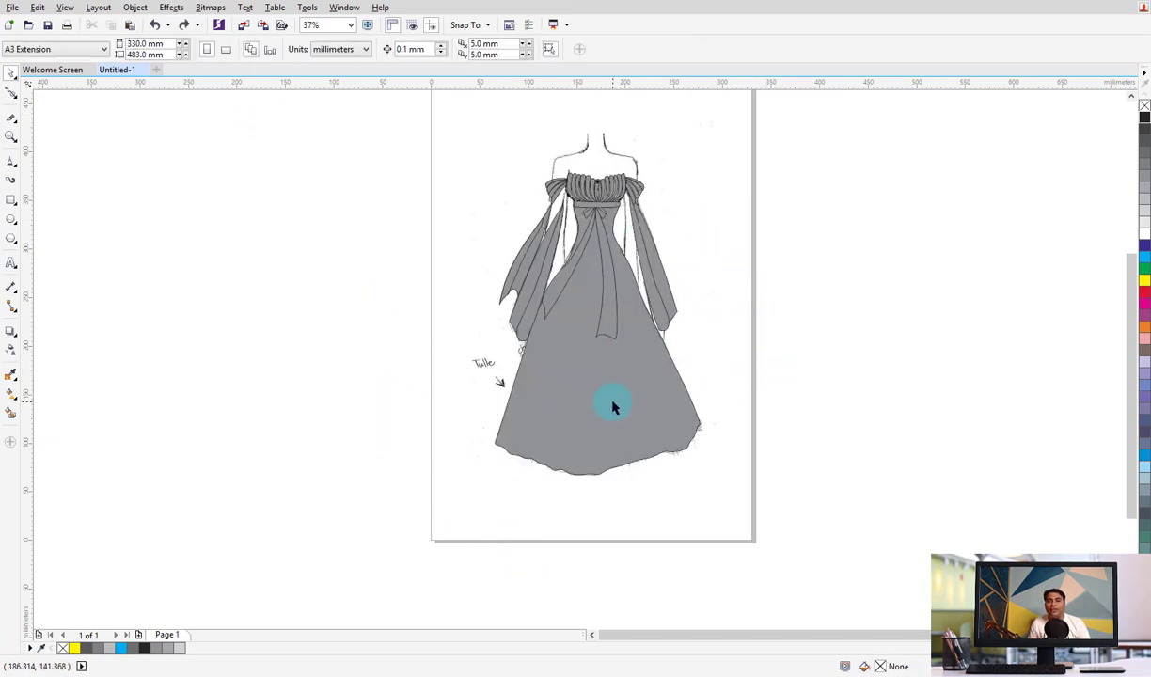
{"action": "left_click", "coordinate": [1144, 108]}
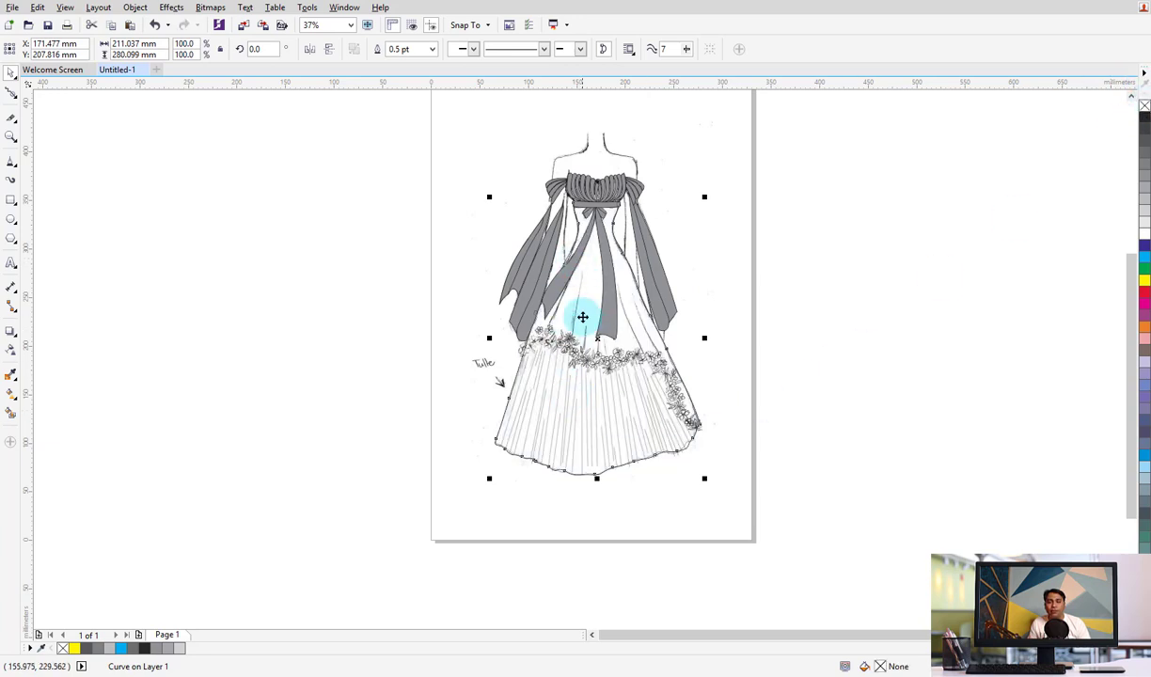
Zoom to check the uncovered tulle skirt, then reselect the dress body curve
{"action": "scroll", "coordinate": [583, 316], "scroll_direction": "up", "scroll_amount": 2}
{"action": "scroll", "coordinate": [533, 404], "scroll_direction": "up", "scroll_amount": 2}
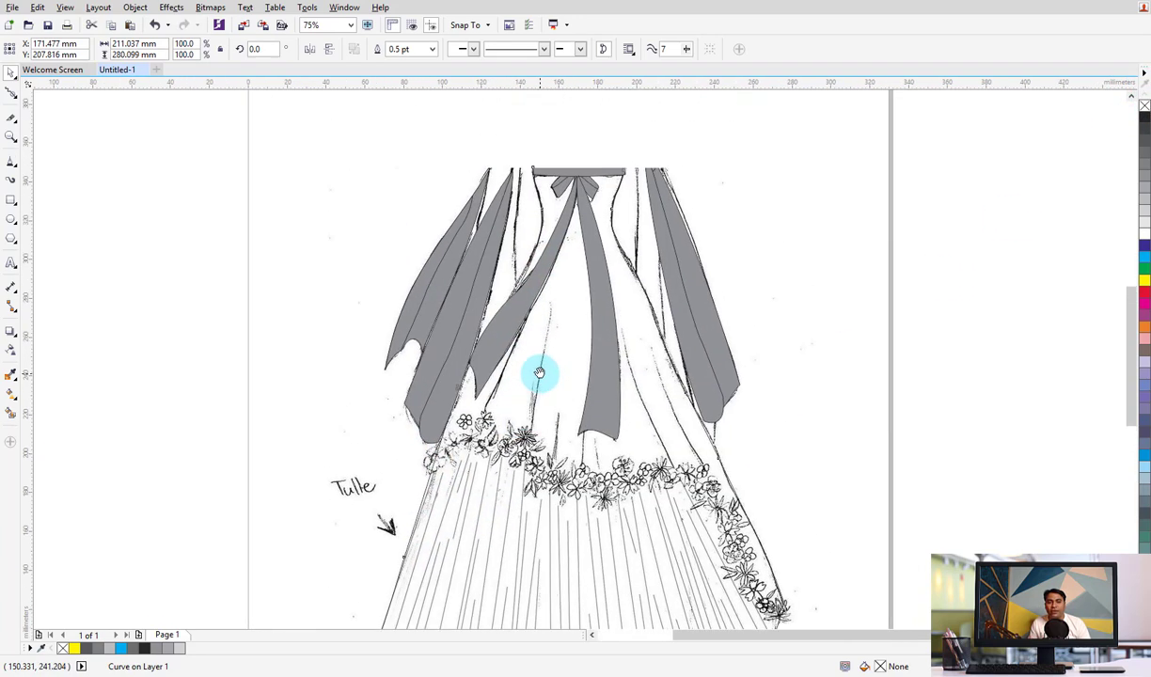
{"action": "scroll", "coordinate": [547, 329], "scroll_direction": "down", "scroll_amount": 1}
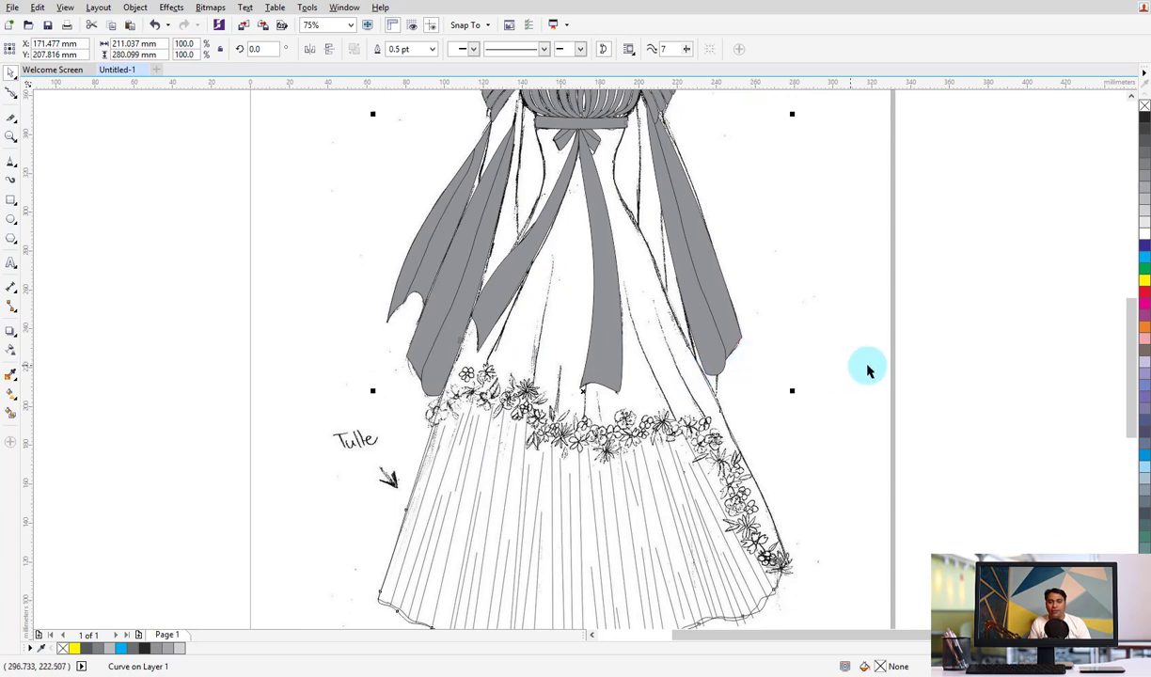
{"action": "scroll", "coordinate": [640, 362], "scroll_direction": "down", "scroll_amount": 2}
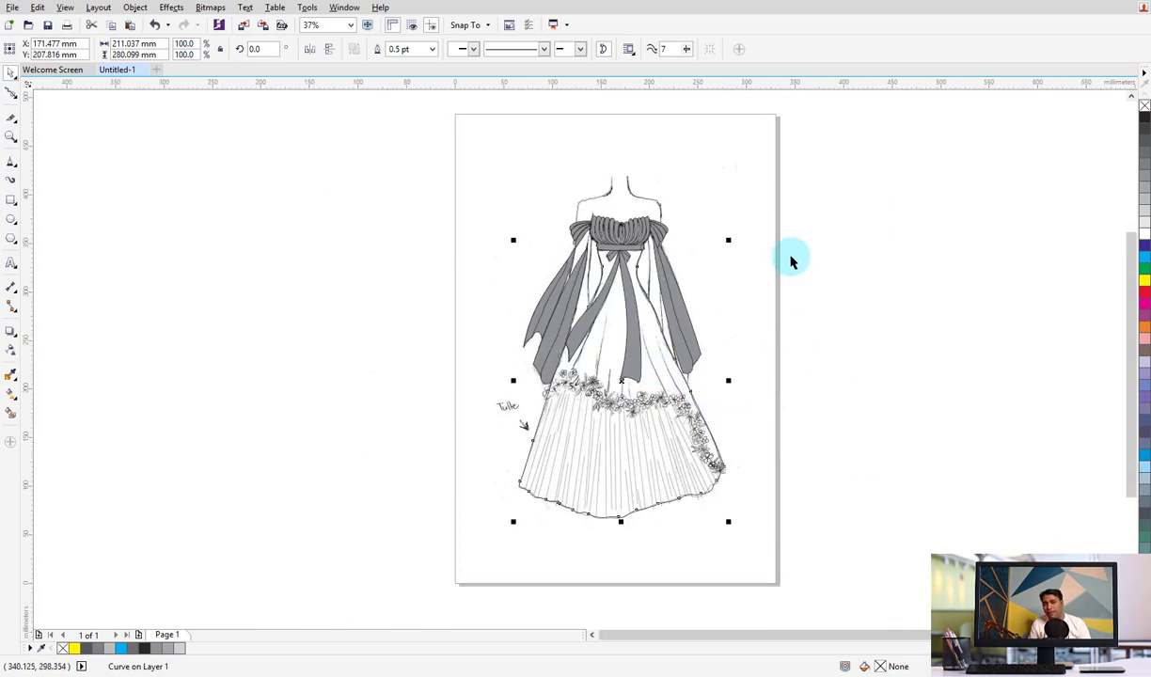
{"action": "left_click_drag", "start_coordinate": [779, 193], "coordinate": [447, 526]}
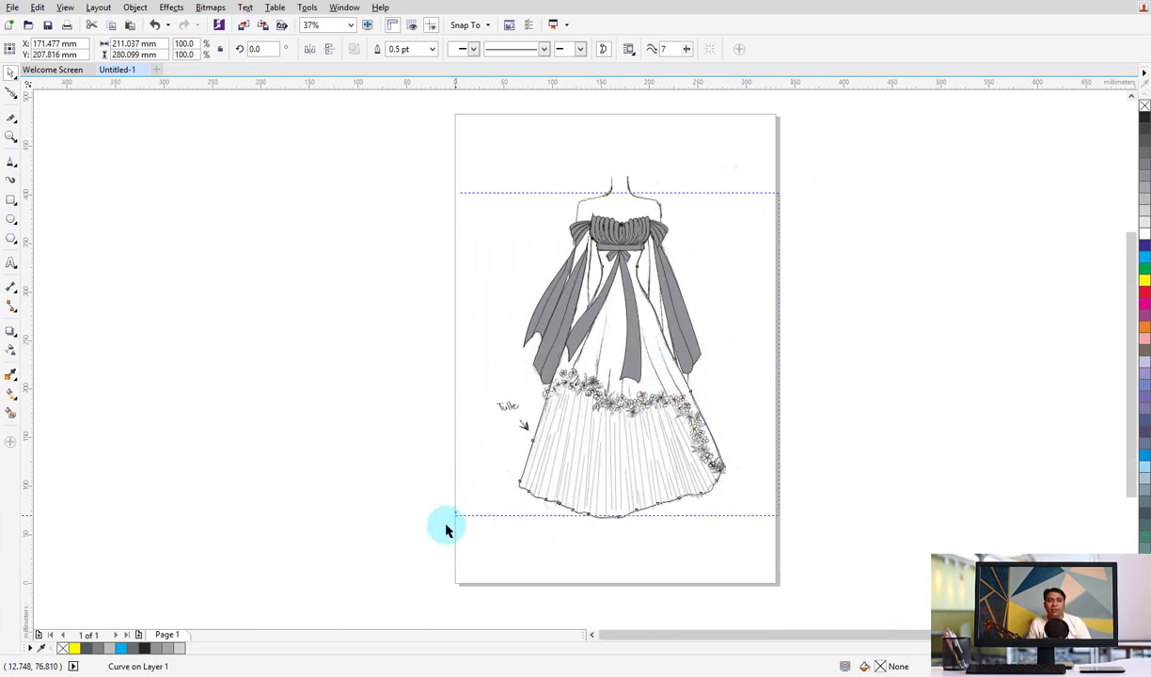
{"action": "left_click", "coordinate": [824, 489]}
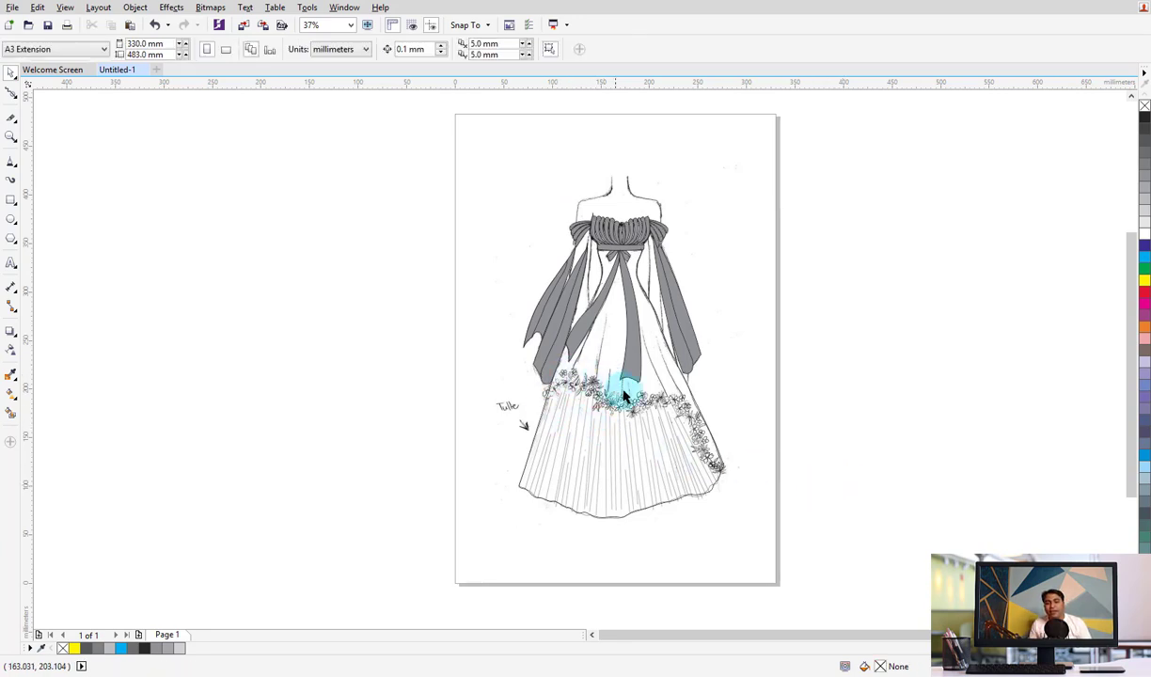
{"action": "left_click", "coordinate": [567, 418]}
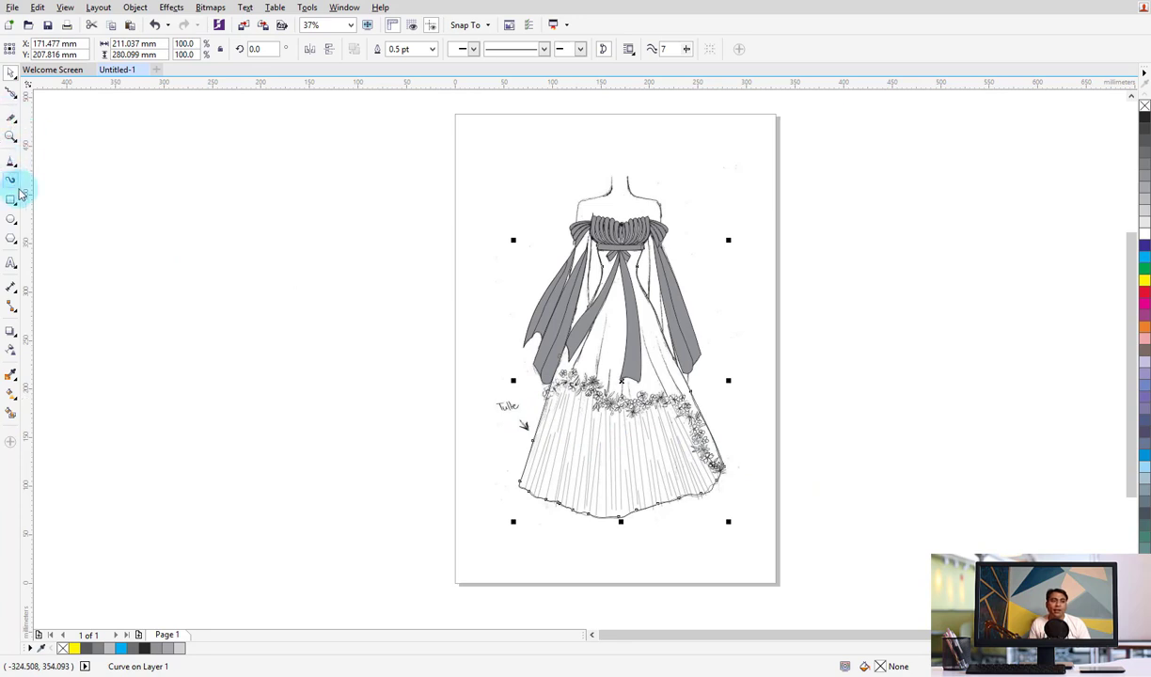
Trace a polyline outline around the tulle lower skirt and hem
{"action": "left_click", "coordinate": [11, 167]}
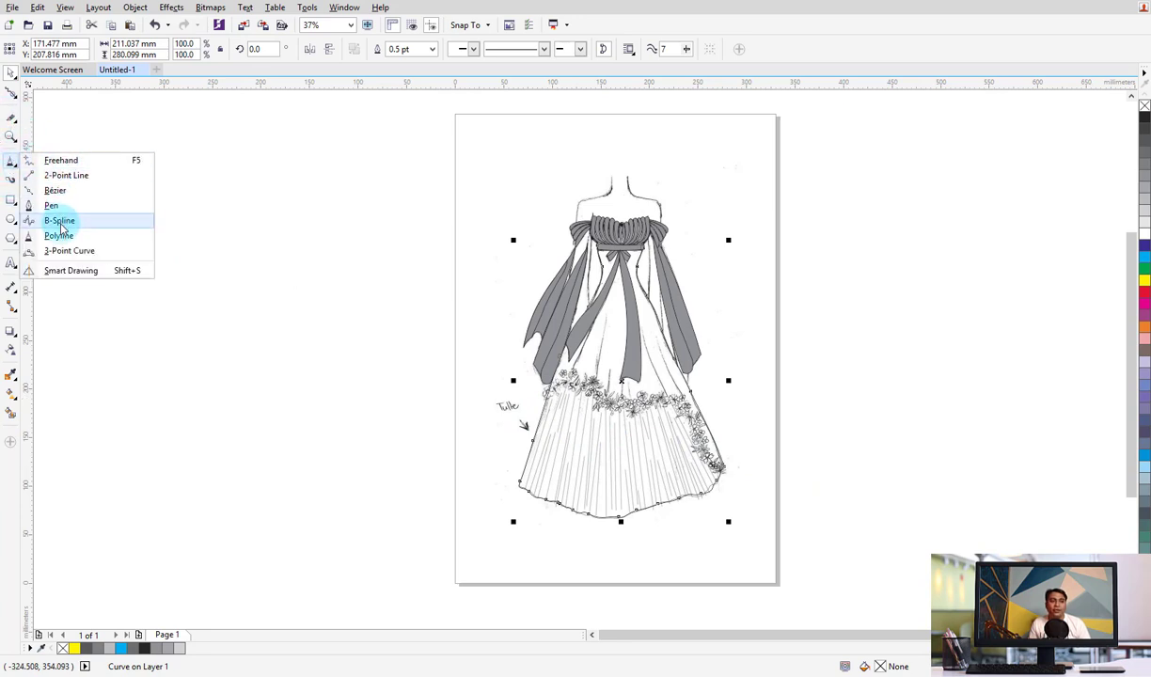
{"action": "left_click", "coordinate": [60, 235]}
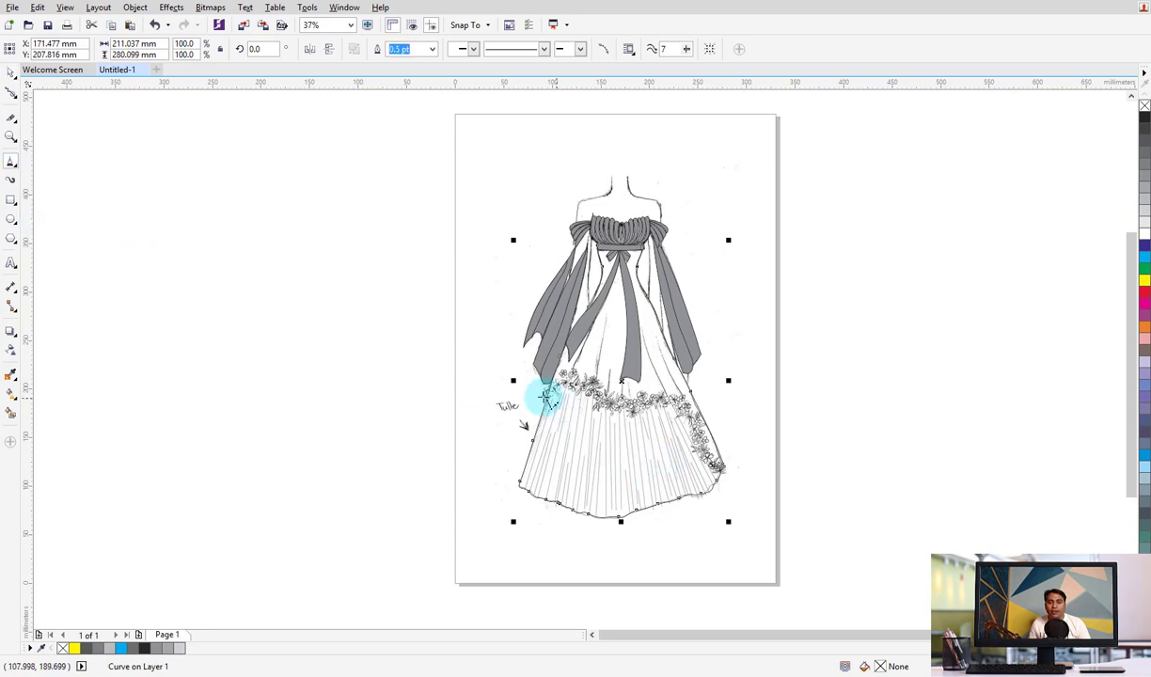
{"action": "left_click", "coordinate": [546, 395]}
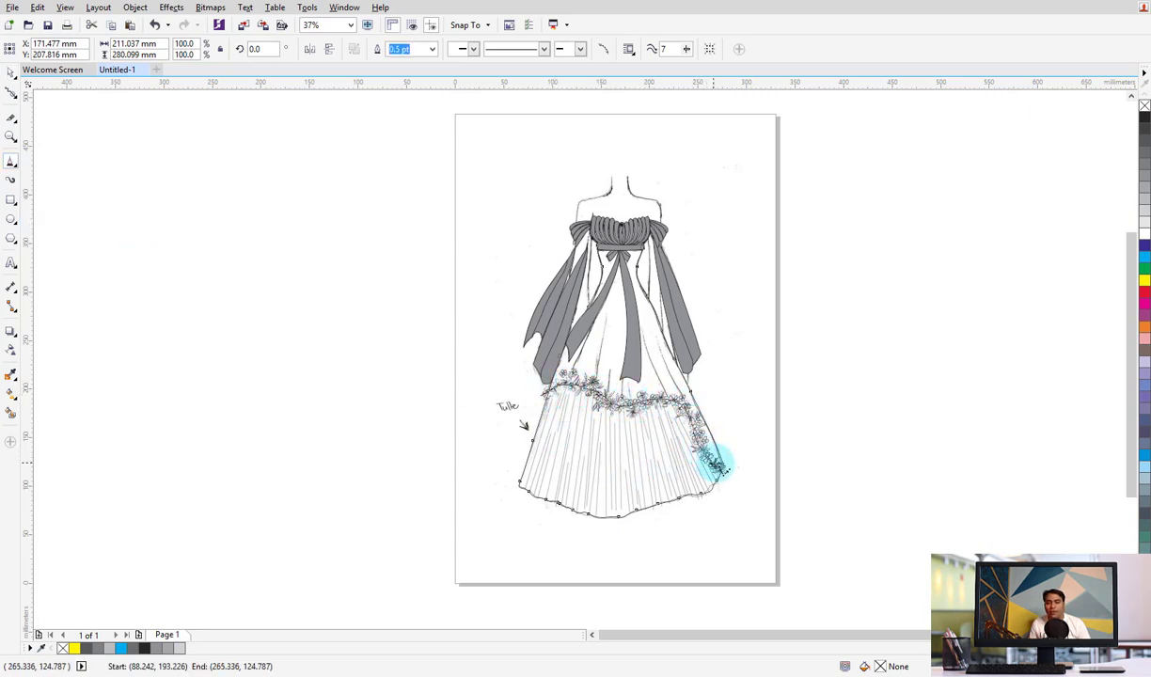
{"action": "left_click_drag", "start_coordinate": [720, 466], "coordinate": [544, 395]}
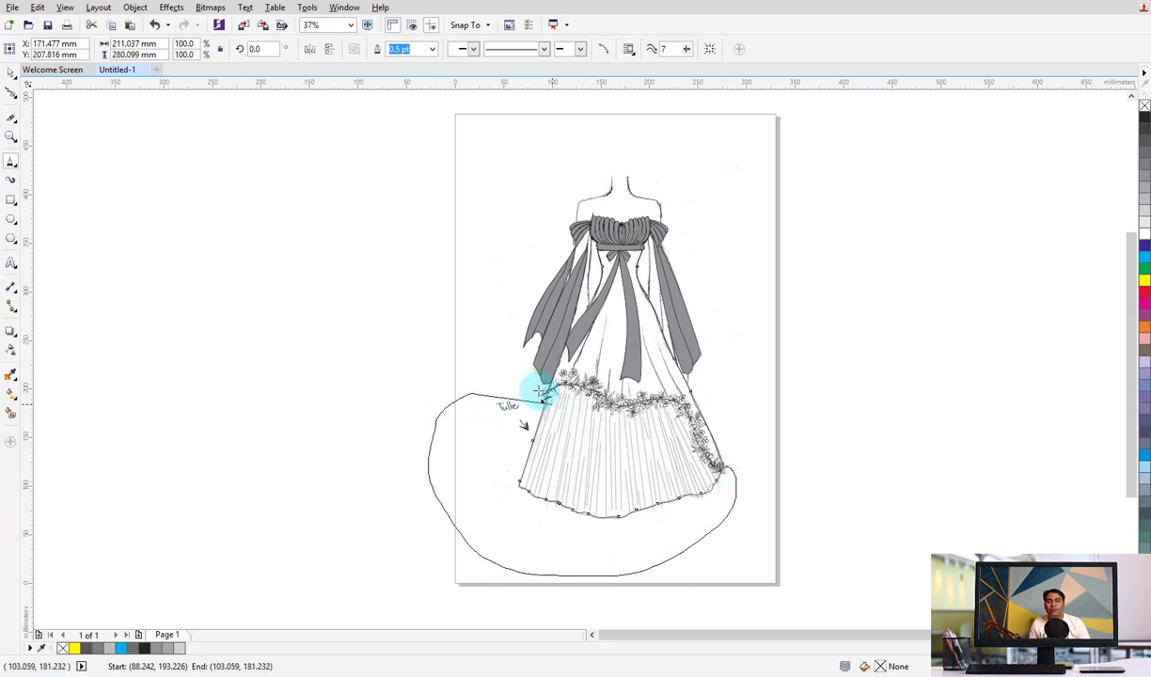
{"action": "double_click", "coordinate": [450, 502]}
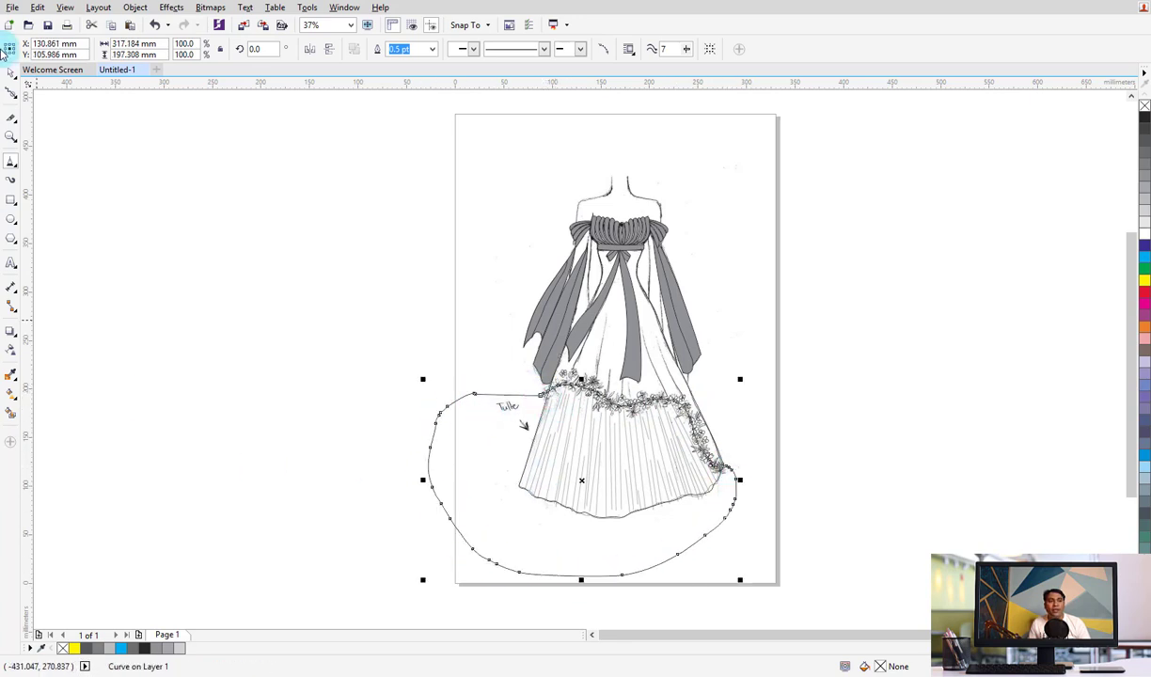
Intersect the tulle outline with the dress to create a separate lower-skirt piece
{"action": "left_click", "coordinate": [609, 370], "text": "shift"}
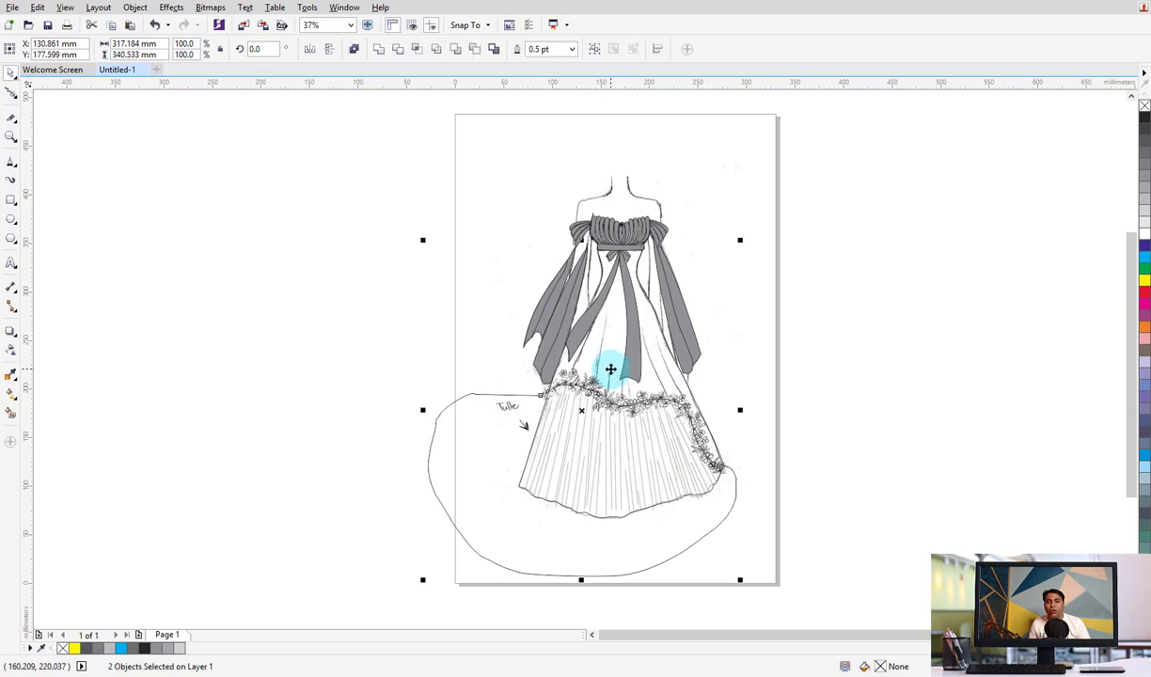
{"action": "left_click", "coordinate": [417, 52]}
{"action": "left_click_drag", "start_coordinate": [655, 477], "coordinate": [936, 359]}
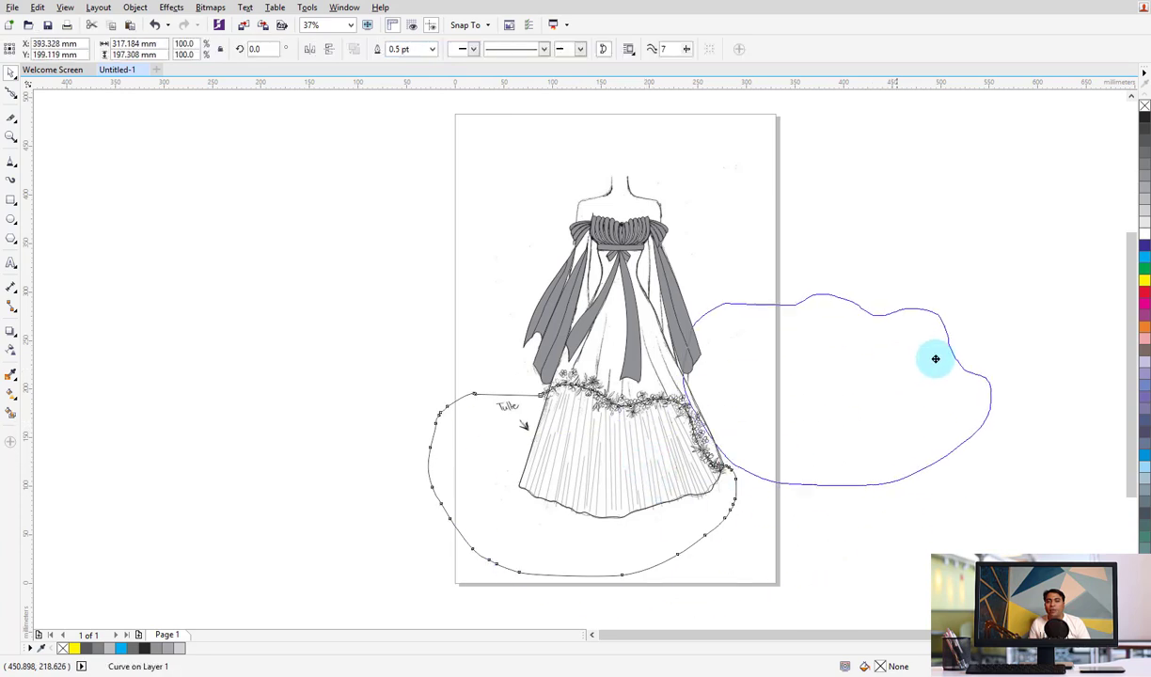
{"action": "left_click_drag", "start_coordinate": [578, 465], "coordinate": [262, 503]}
{"action": "key", "text": "ctrl+z"}
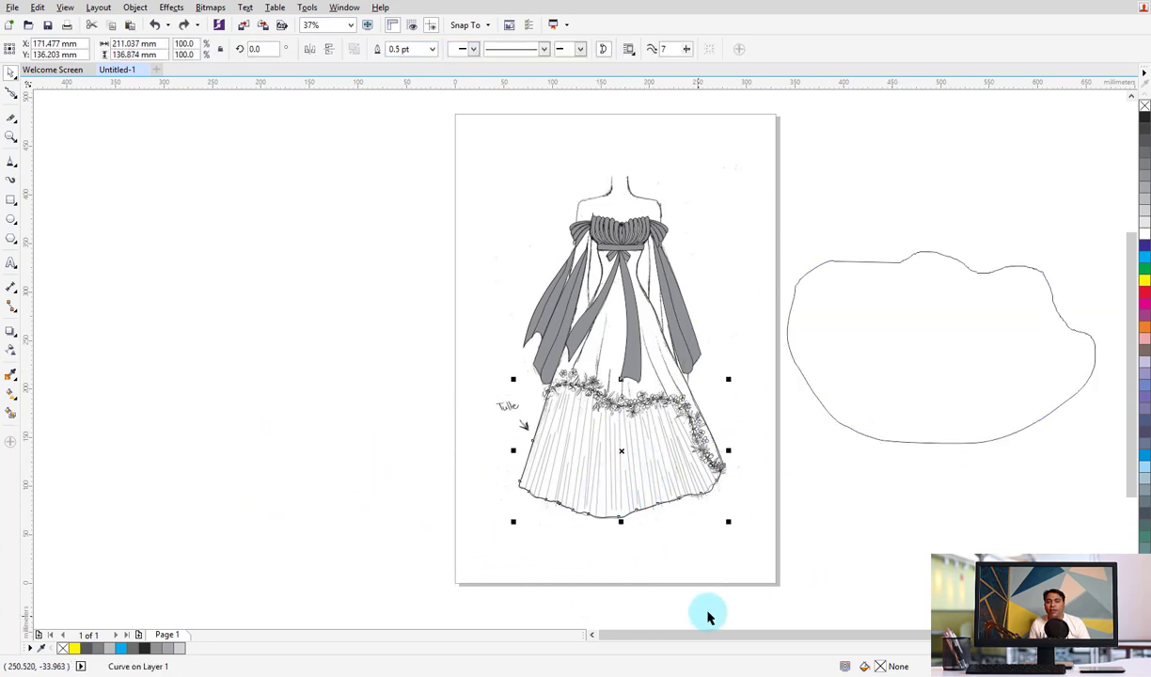
Move the new skirt piece and dress outline aside to inspect them, undoing each move
{"action": "left_click", "coordinate": [840, 371]}
{"action": "left_click", "coordinate": [628, 357]}
{"action": "left_click_drag", "start_coordinate": [628, 357], "coordinate": [457, 273]}
{"action": "key", "text": "ctrl+z"}
{"action": "left_click", "coordinate": [780, 489]}
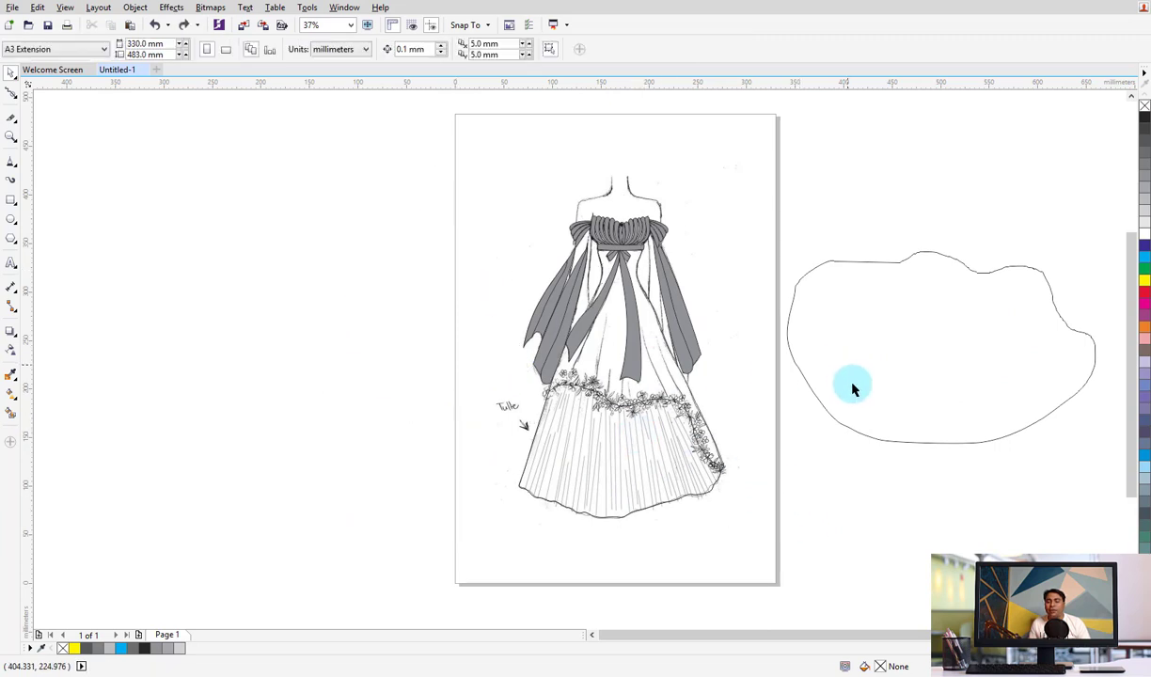
{"action": "key", "text": "ctrl+z"}
{"action": "left_click_drag", "start_coordinate": [668, 529], "coordinate": [428, 525]}
{"action": "key", "text": "ctrl+z"}
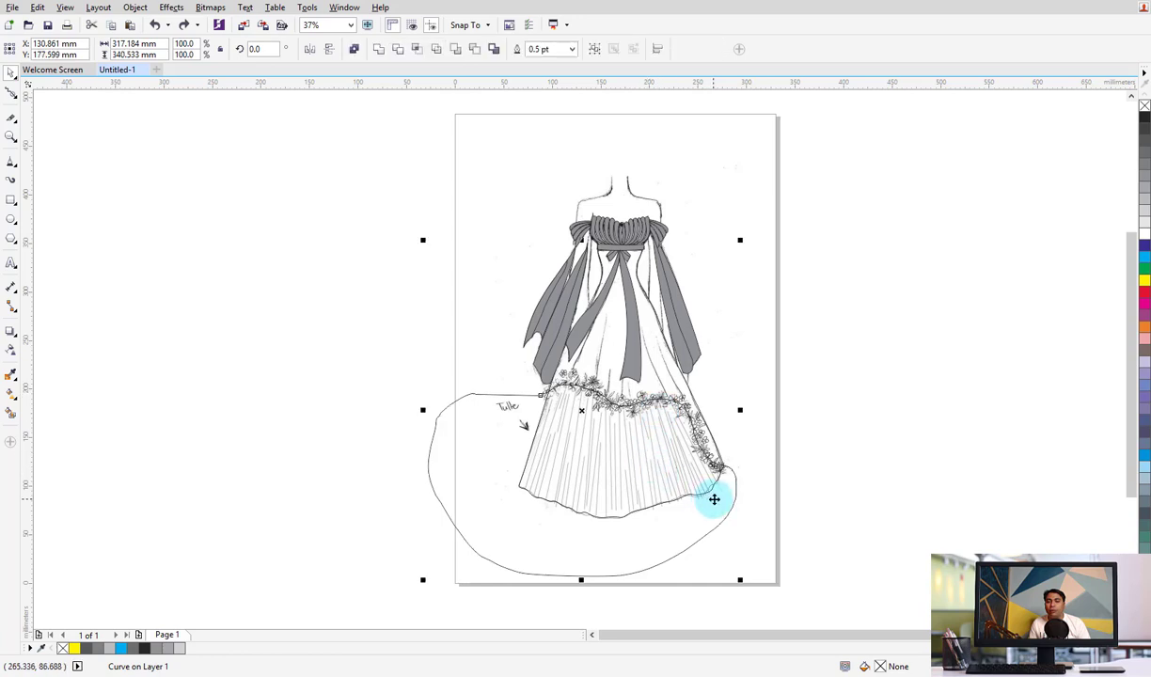
{"action": "left_click", "coordinate": [575, 542]}
{"action": "key", "text": "ctrl+y"}
Test-move the tulle outline and second curve off the page to compare, then undo
{"action": "left_click_drag", "start_coordinate": [617, 487], "coordinate": [652, 562]}
{"action": "key", "text": "ctrl+z"}
{"action": "key", "text": "ctrl+z"}
{"action": "left_click", "coordinate": [661, 522]}
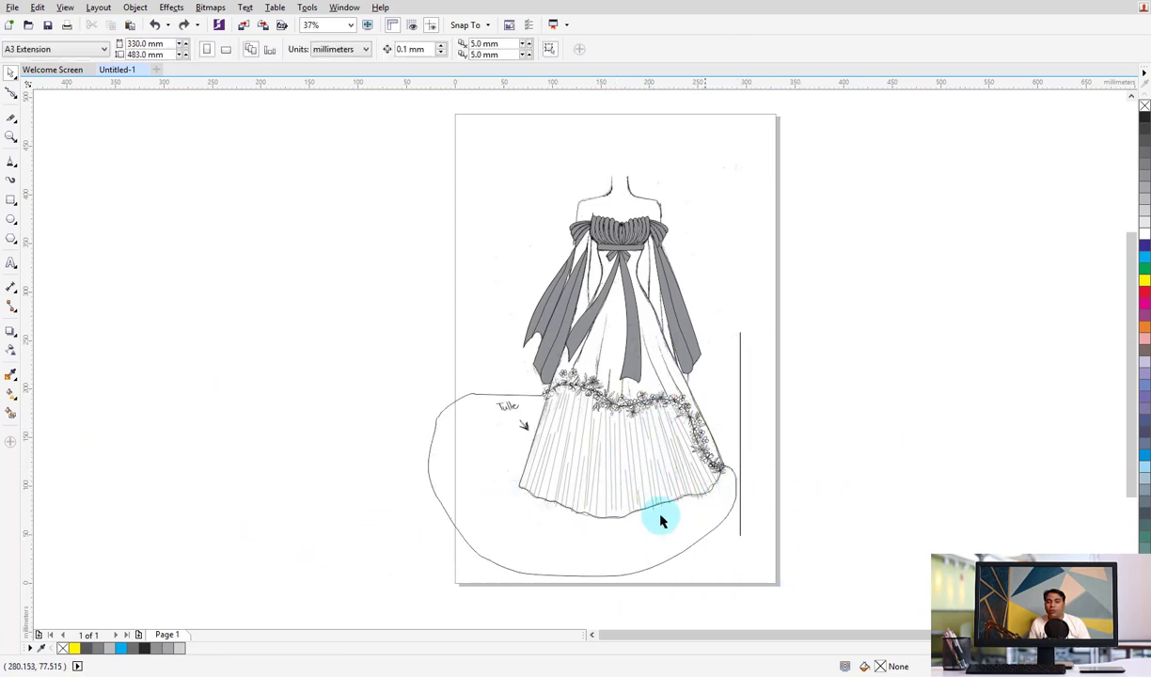
{"action": "left_click", "coordinate": [658, 527]}
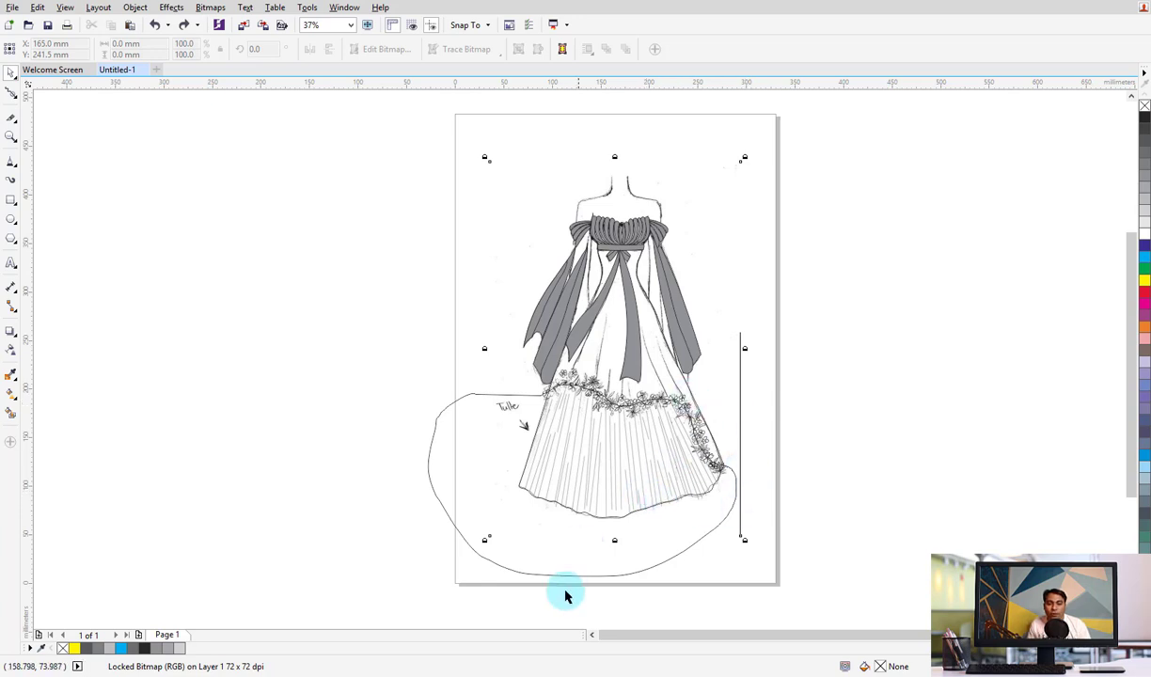
{"action": "left_click", "coordinate": [531, 564]}
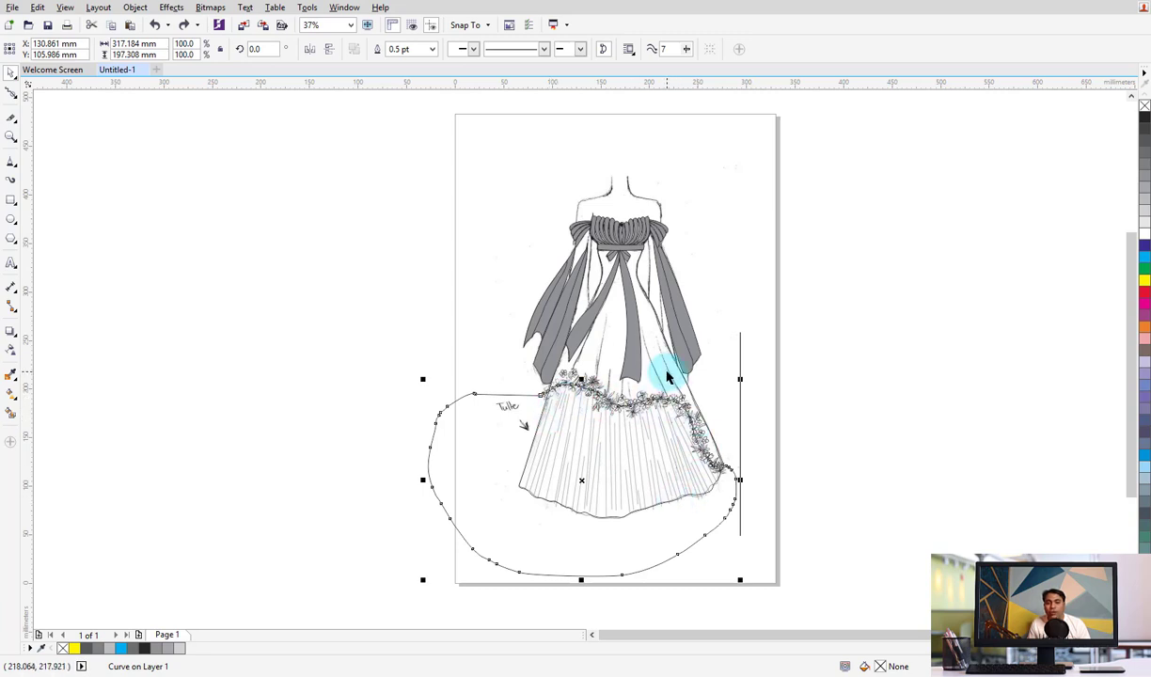
{"action": "left_click", "coordinate": [668, 376], "text": "shift"}
{"action": "left_click_drag", "start_coordinate": [649, 318], "coordinate": [948, 261]}
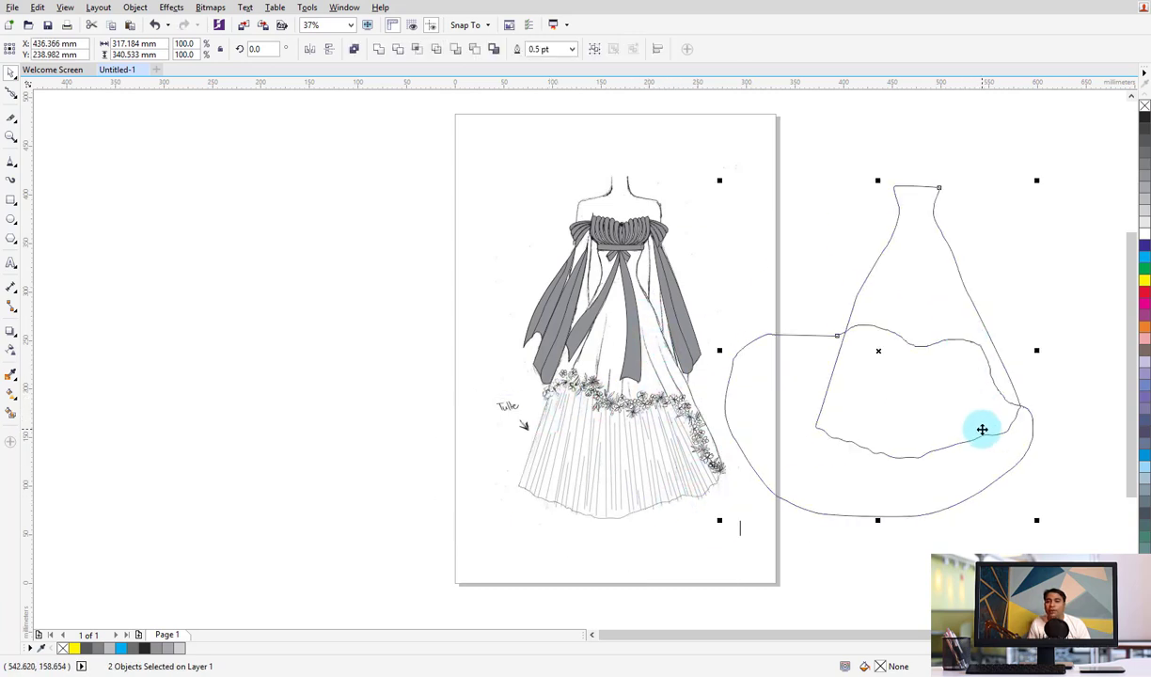
{"action": "key", "text": "ctrl+z"}
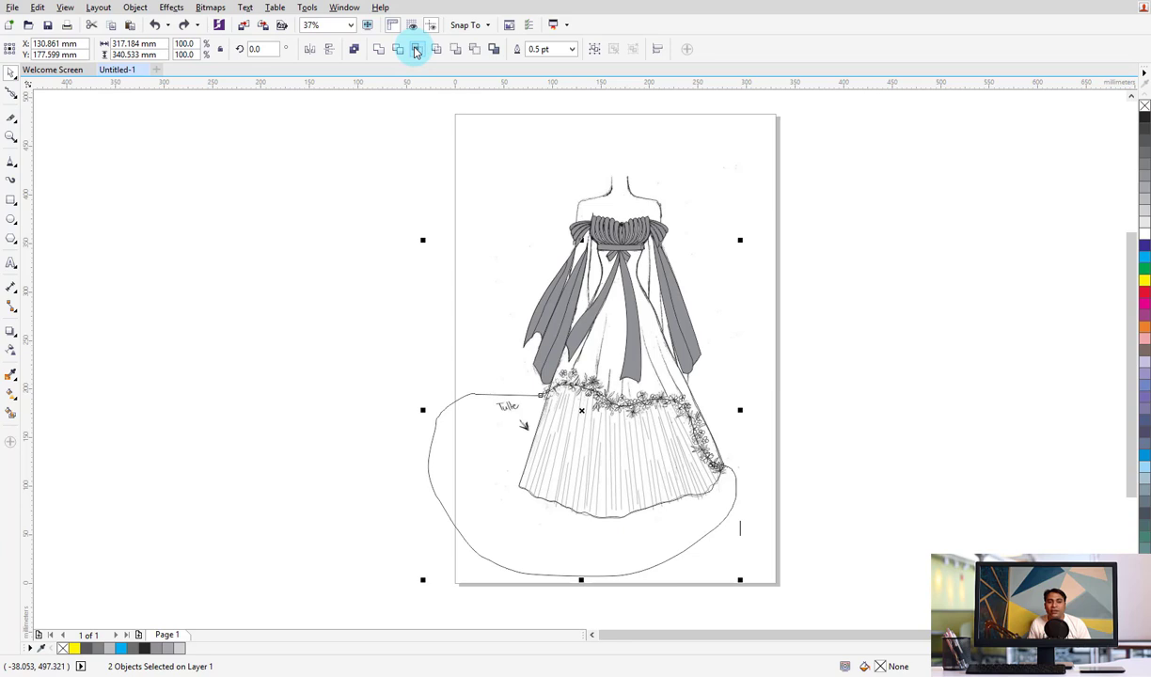
{"action": "left_click", "coordinate": [866, 429]}
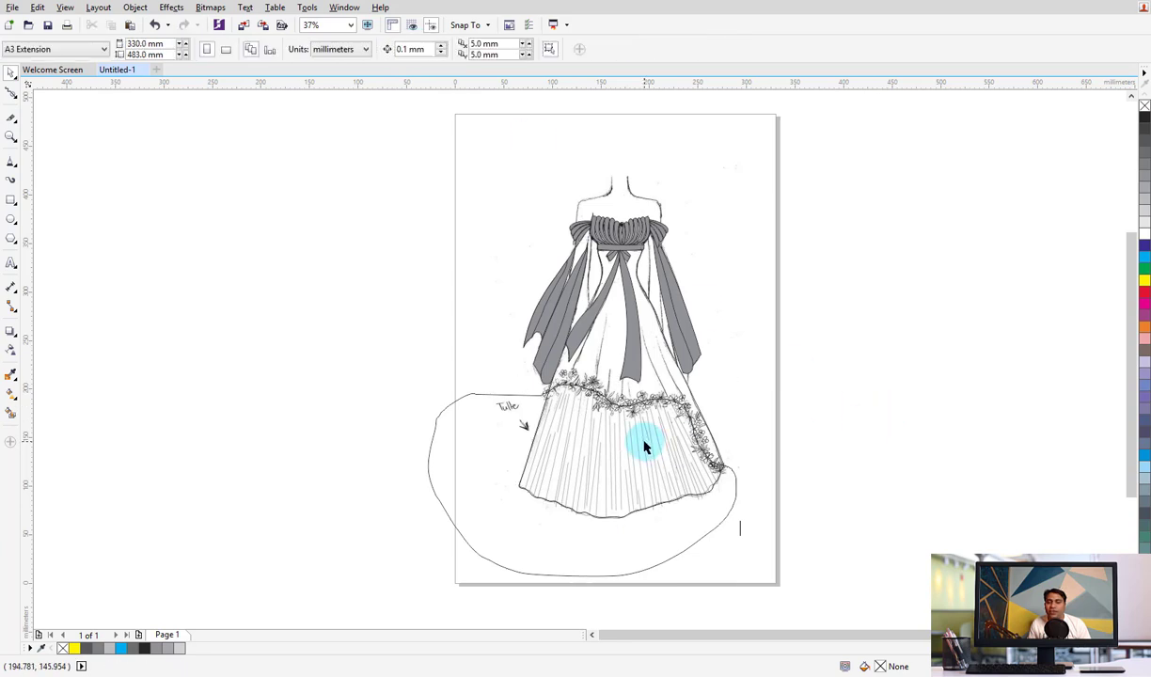
Trim the dress shape with the tulle outline, then delete the leftover outline
{"action": "left_click", "coordinate": [572, 546]}
{"action": "left_click", "coordinate": [663, 377], "text": "shift"}
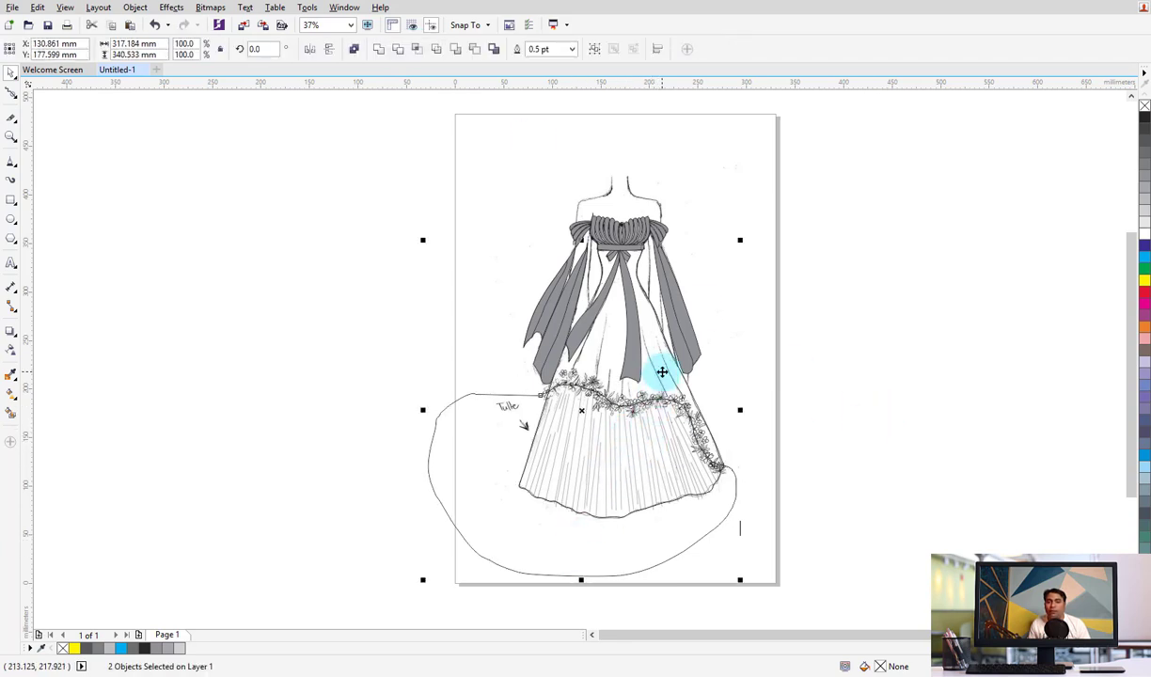
{"action": "left_click", "coordinate": [400, 51]}
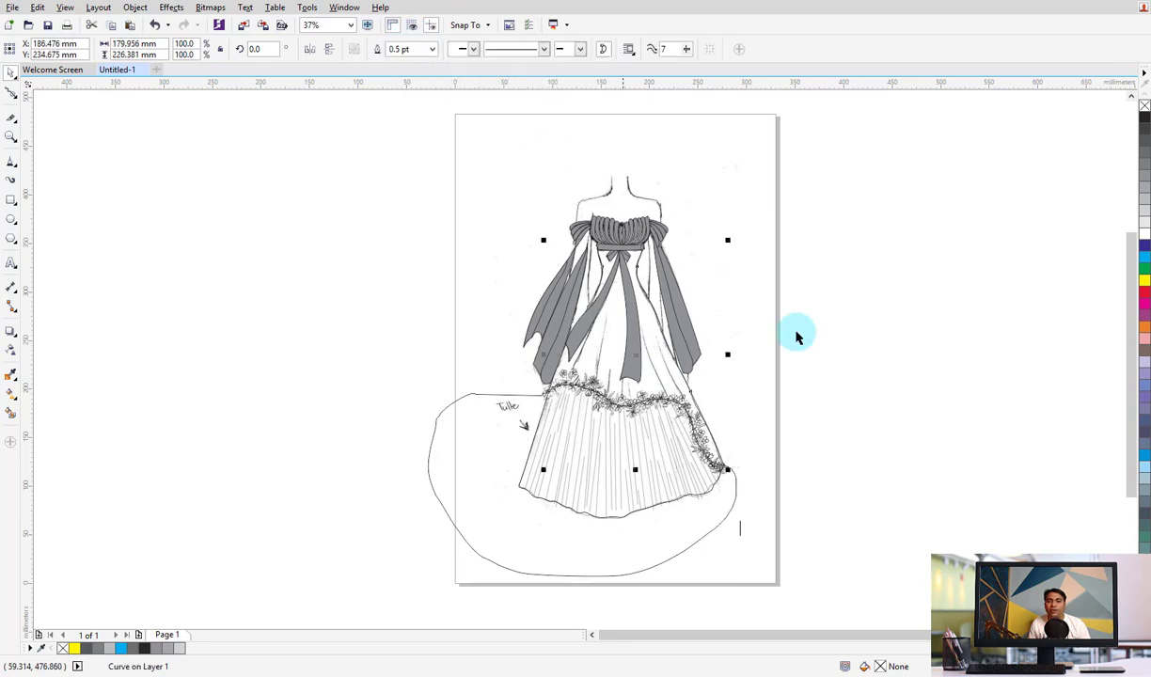
{"action": "left_click", "coordinate": [796, 333]}
{"action": "left_click_drag", "start_coordinate": [663, 521], "coordinate": [162, 512]}
{"action": "key", "text": "Delete"}
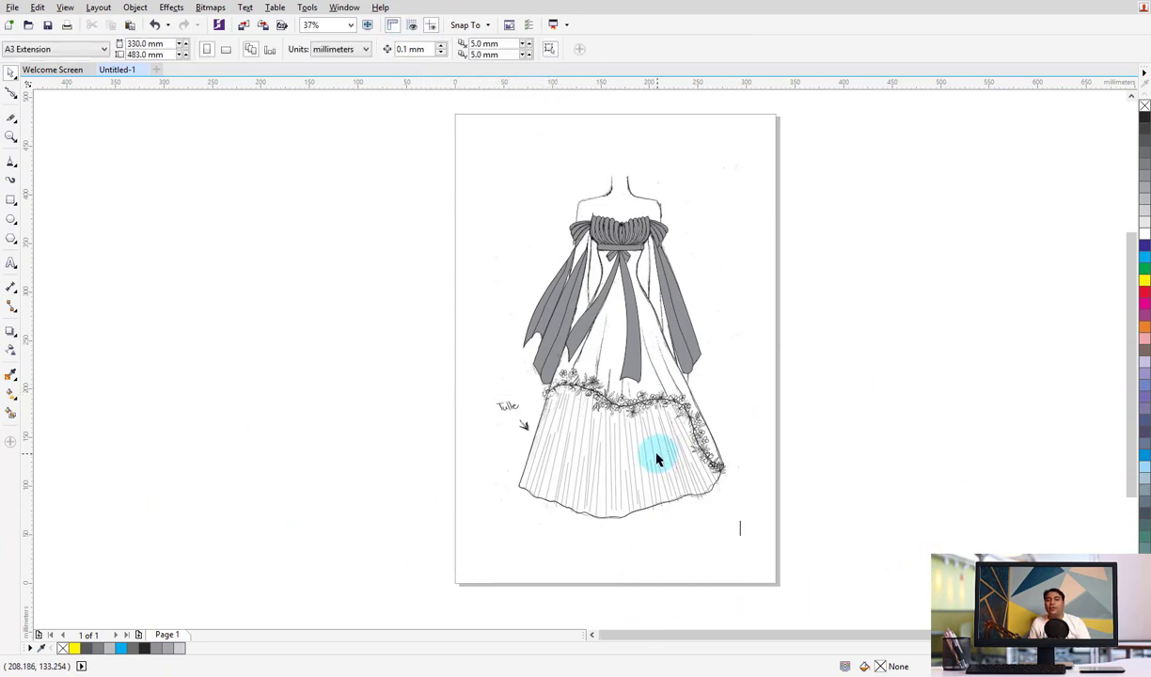
{"action": "left_click", "coordinate": [634, 442]}
{"action": "left_click", "coordinate": [1144, 185]}
{"action": "left_click", "coordinate": [663, 372]}
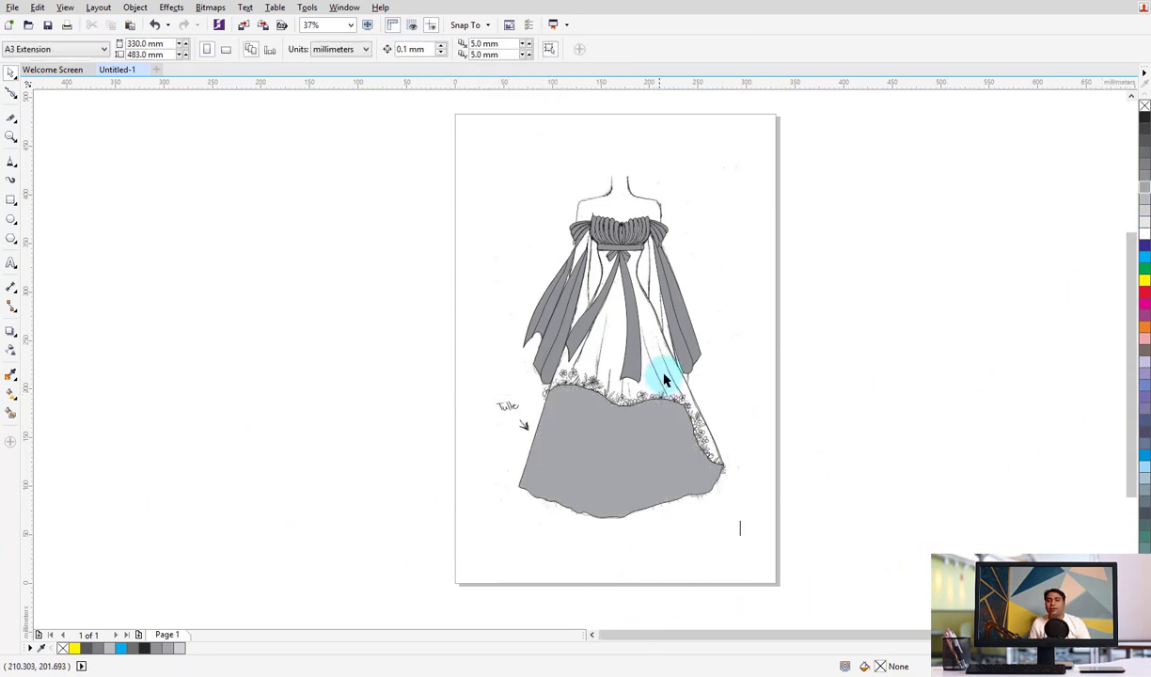
{"action": "left_click", "coordinate": [1145, 155]}
{"action": "left_click", "coordinate": [942, 507]}
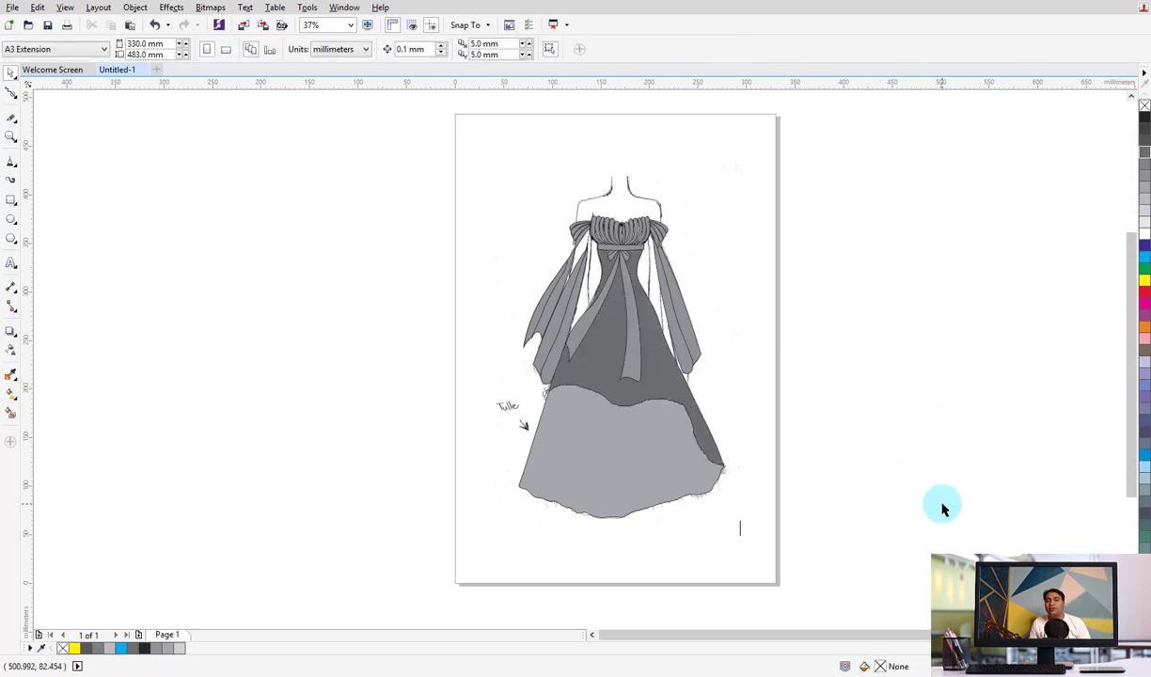
{"action": "left_click", "coordinate": [618, 490]}
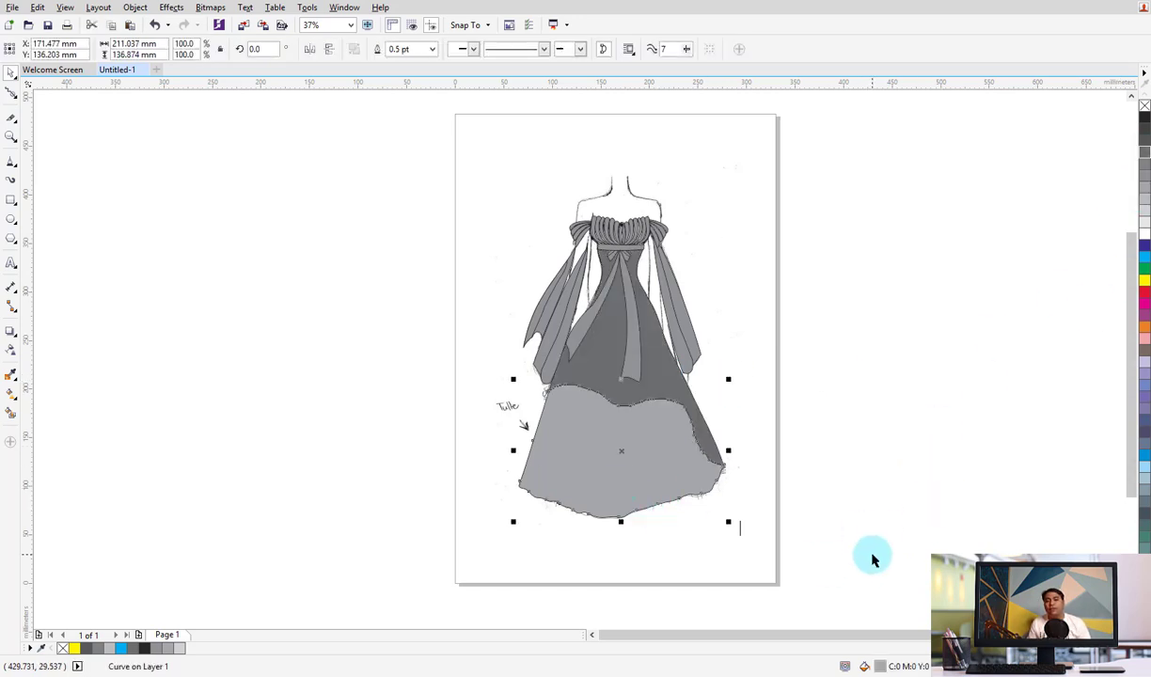
{"action": "left_click", "coordinate": [825, 463]}
{"action": "scroll", "coordinate": [656, 477], "scroll_direction": "up", "scroll_amount": 2}
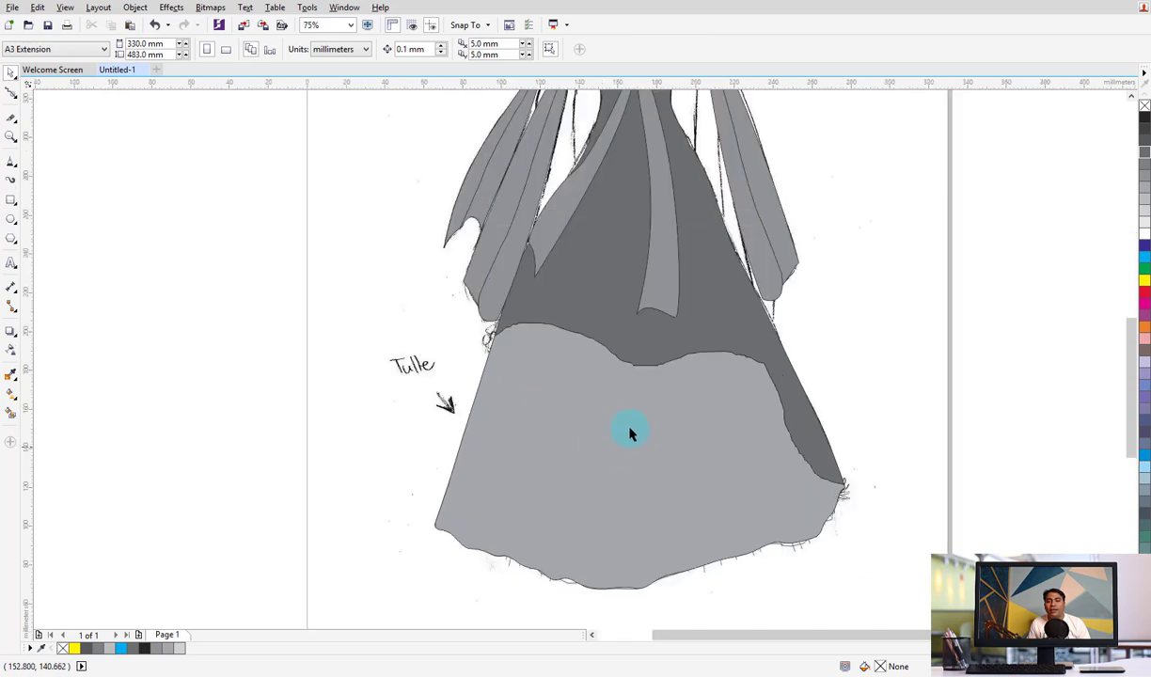
{"action": "scroll", "coordinate": [681, 393], "scroll_direction": "down", "scroll_amount": 2}
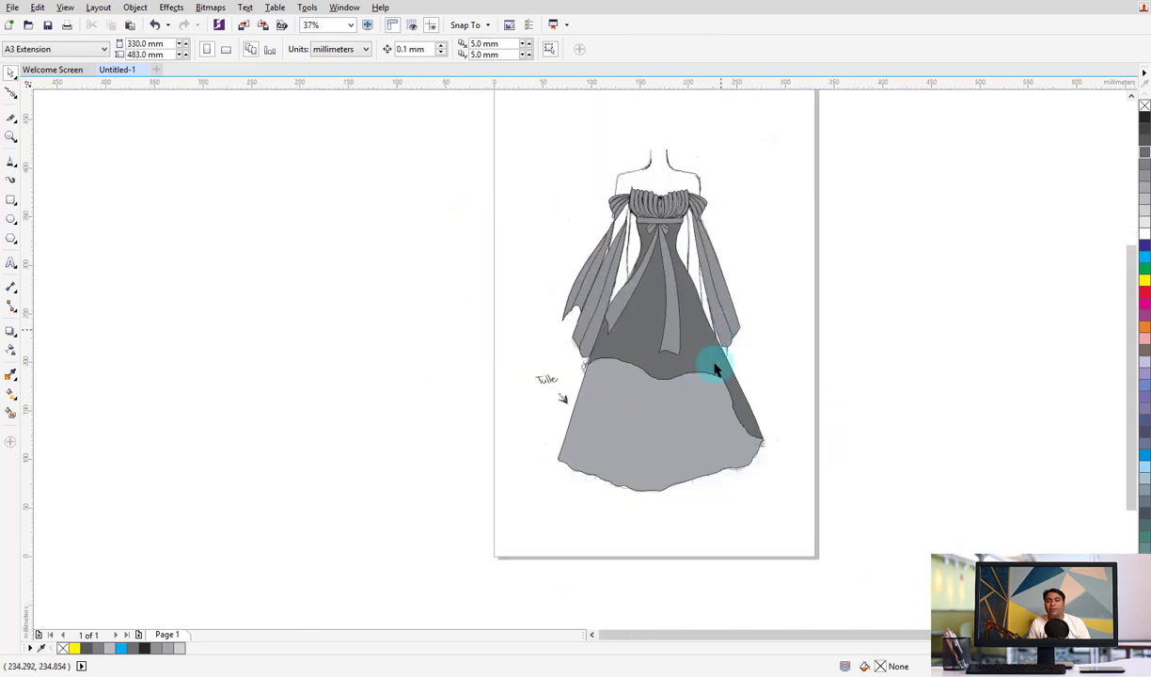
{"action": "left_click", "coordinate": [637, 442]}
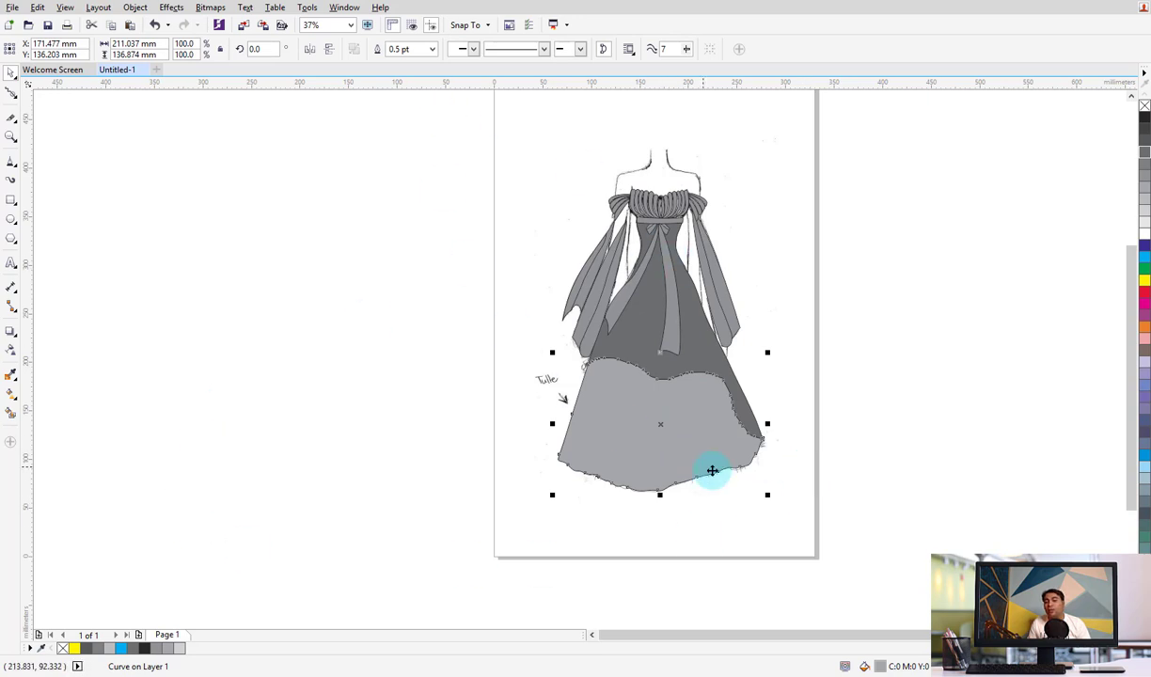
{"action": "left_click", "coordinate": [825, 388]}
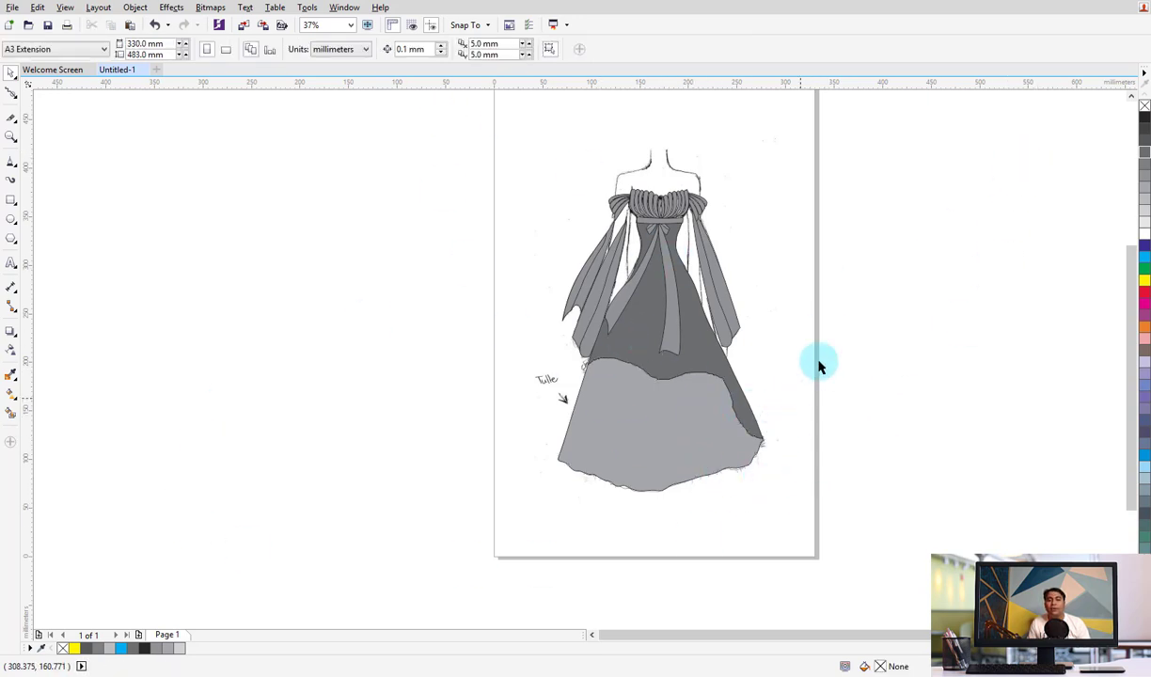
{"action": "left_click", "coordinate": [640, 353]}
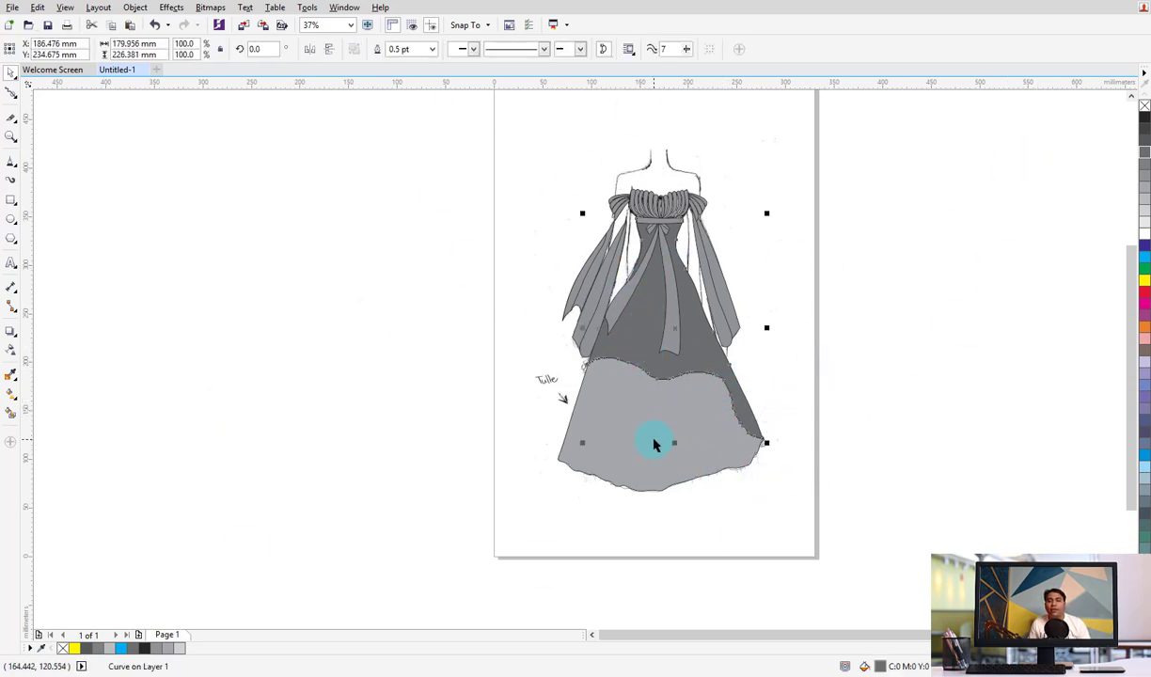
{"action": "left_click", "coordinate": [626, 432]}
{"action": "left_click", "coordinate": [611, 299], "text": "shift"}
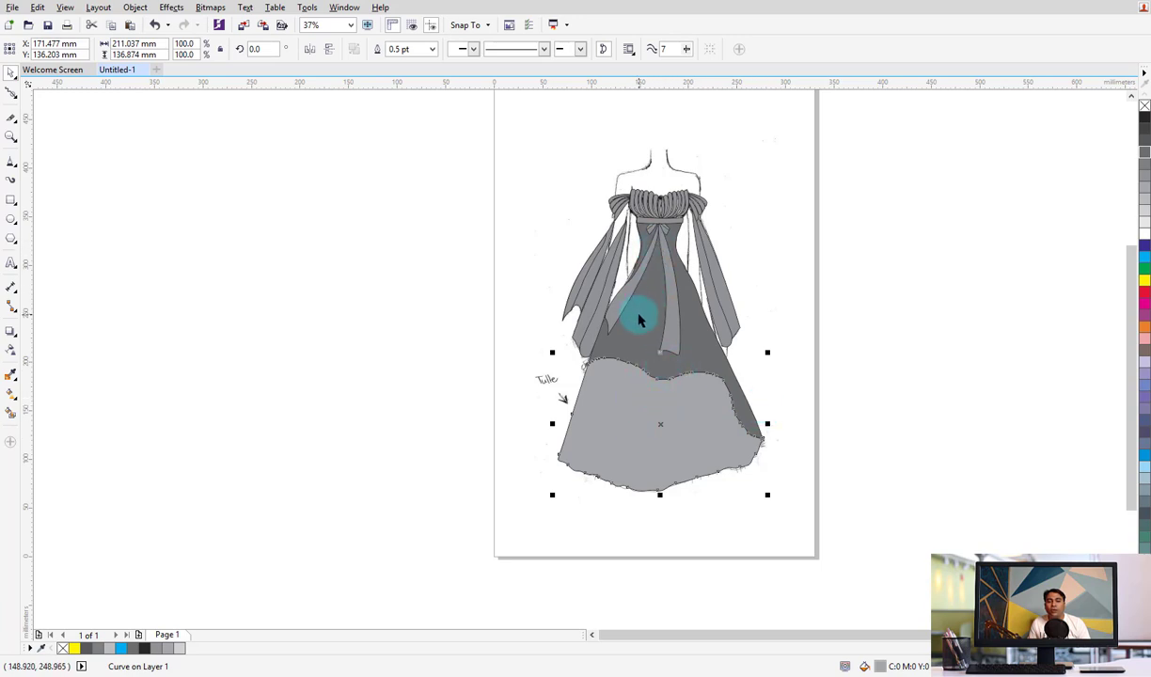
{"action": "left_click", "coordinate": [1143, 106]}
{"action": "left_click", "coordinate": [933, 390]}
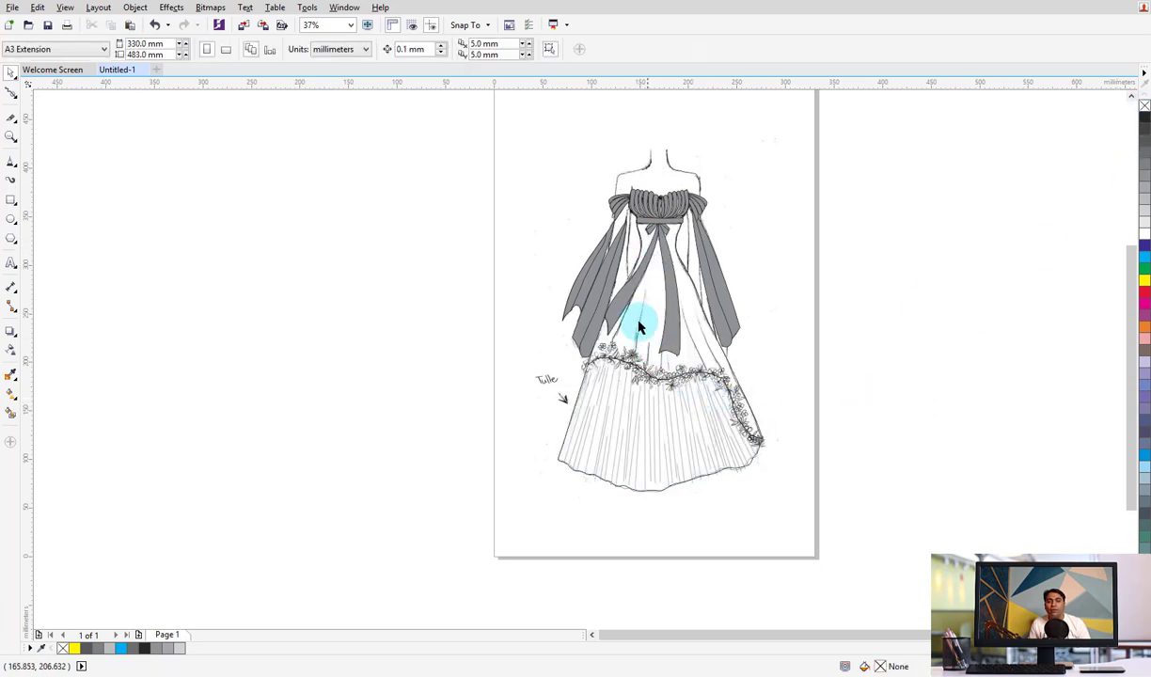
{"action": "scroll", "coordinate": [637, 323], "scroll_direction": "up", "scroll_amount": 2}
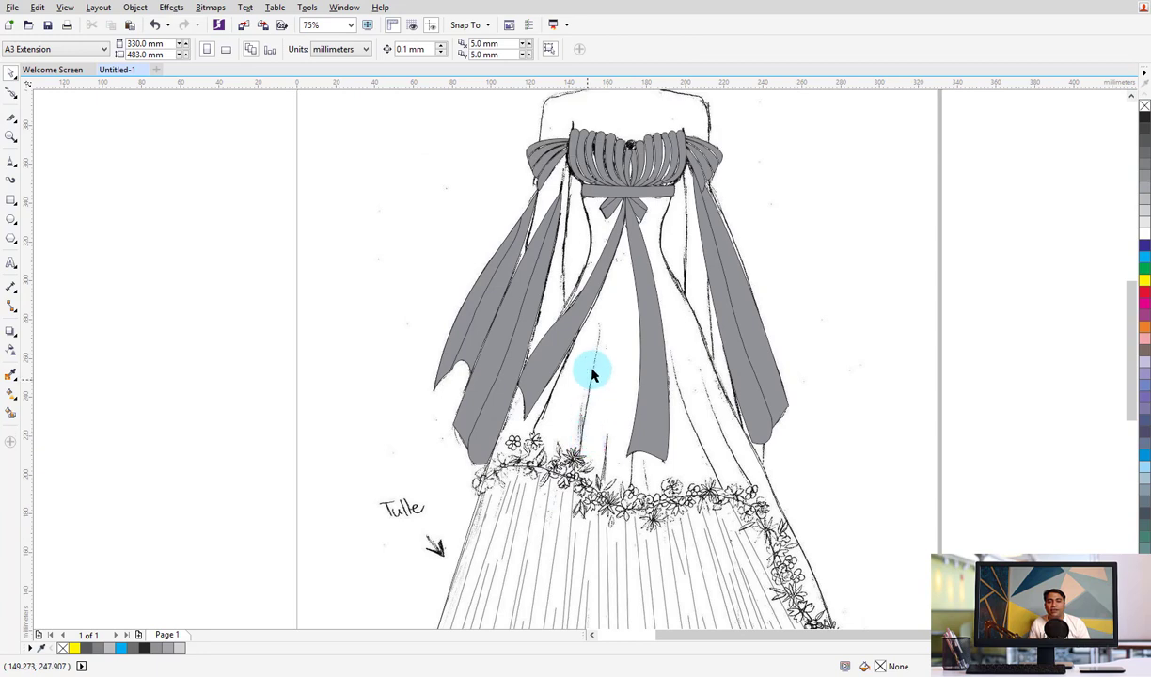
{"action": "scroll", "coordinate": [594, 375], "scroll_direction": "down", "scroll_amount": 2}
{"action": "left_click_drag", "start_coordinate": [406, 205], "coordinate": [766, 565]}
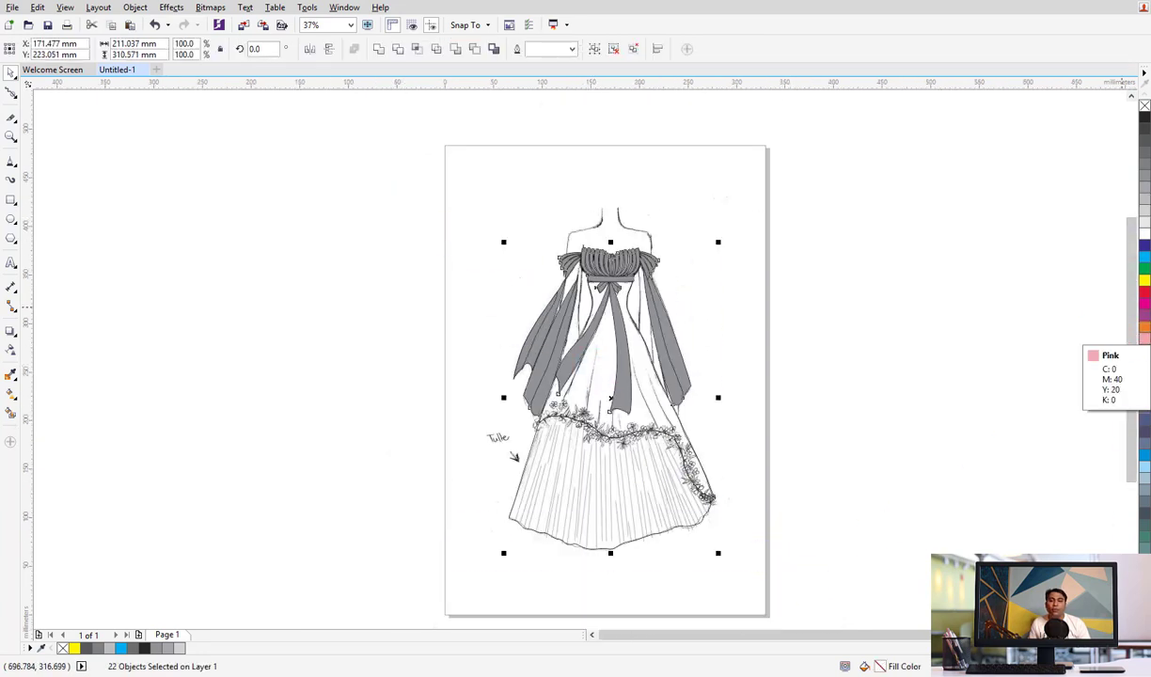
Fill all 22 dress shapes with teal (C:60 M:0), test-moving them aside and undoing
{"action": "left_click", "coordinate": [820, 432]}
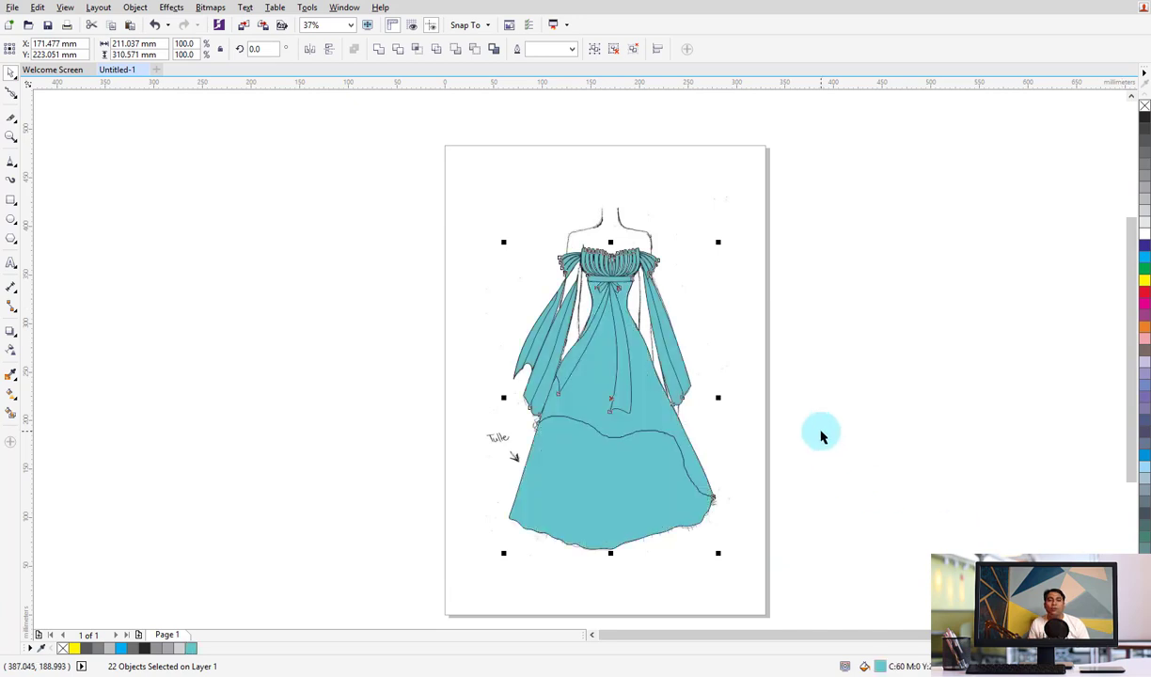
{"action": "mouse_move", "coordinate": [630, 507]}
{"action": "left_mouse_down"}
{"action": "mouse_move", "coordinate": [273, 481]}
{"action": "mouse_move", "coordinate": [284, 511]}
{"action": "left_mouse_up"}
{"action": "left_click", "coordinate": [909, 465]}
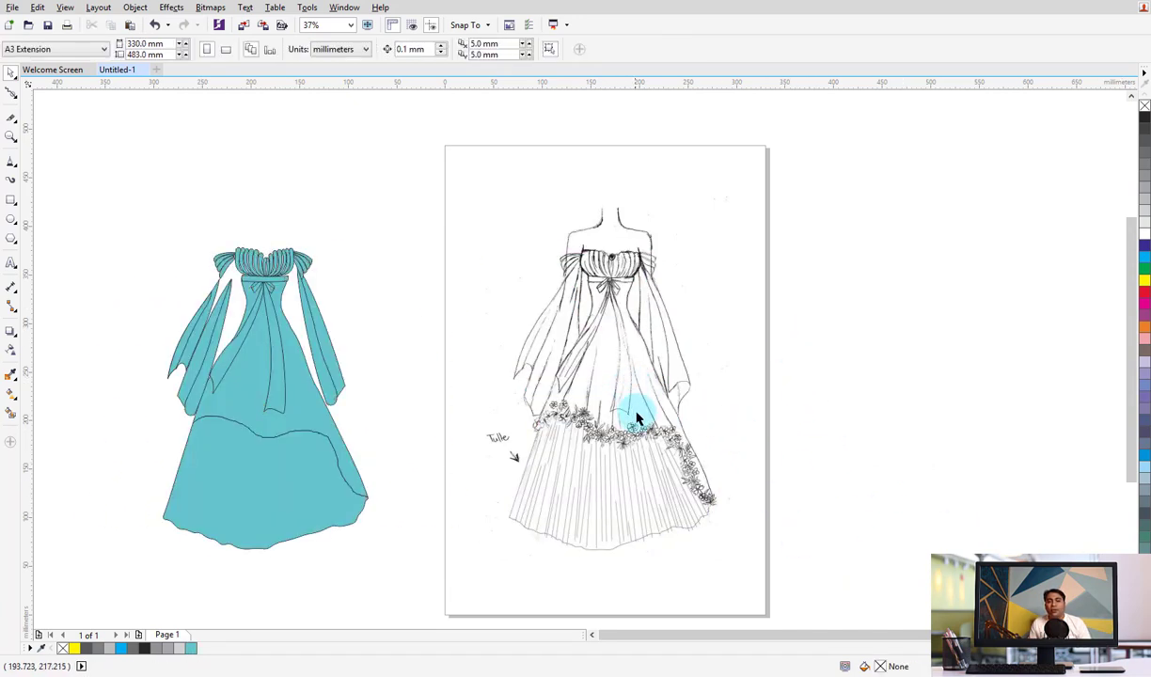
{"action": "key", "text": "ctrl+z"}
{"action": "left_click", "coordinate": [826, 331]}
{"action": "left_click", "coordinate": [601, 390]}
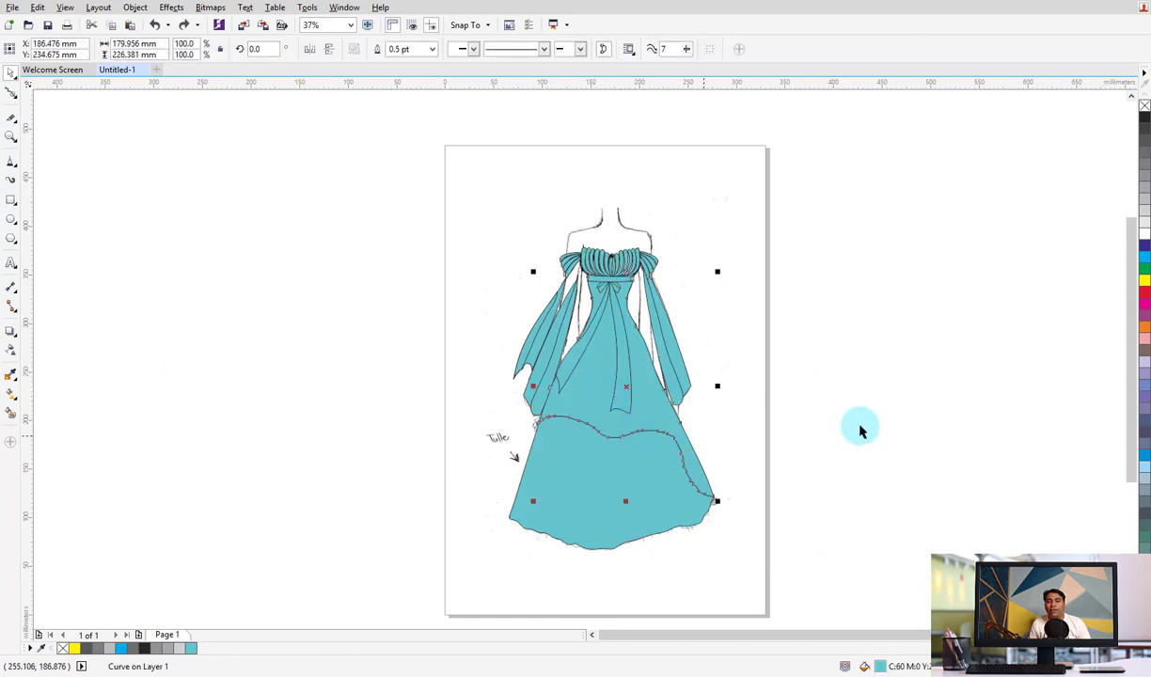
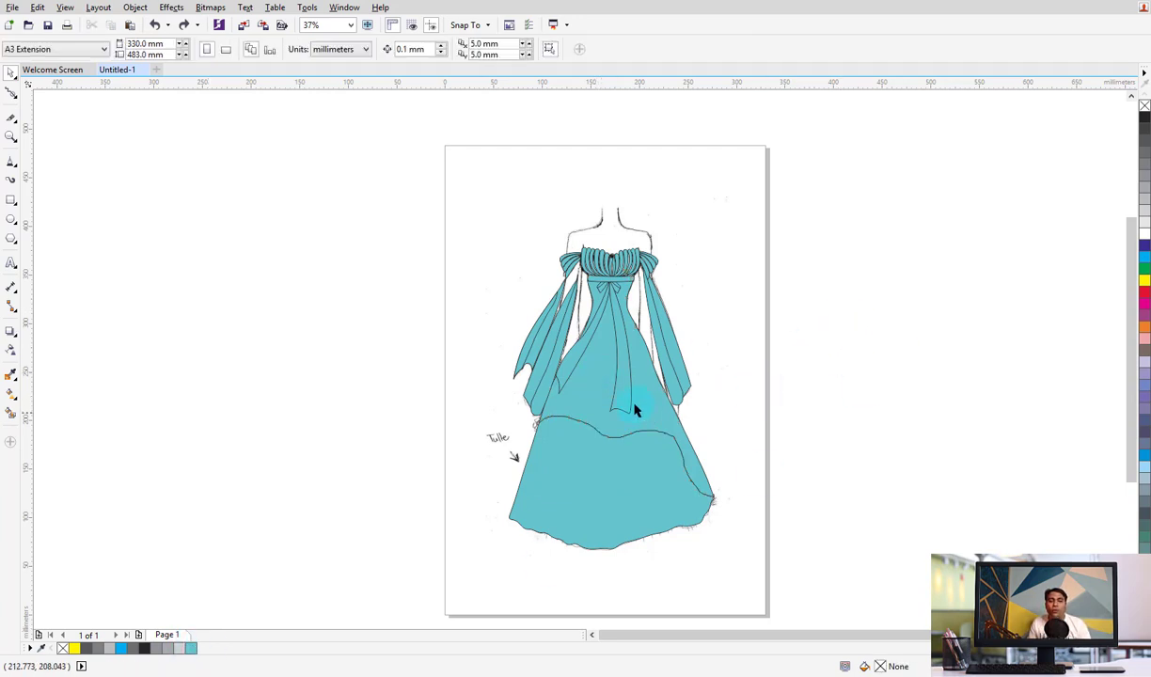
Set the upper teal dress piece to No Fill so the pencil sketch shows through
{"action": "left_click", "coordinate": [598, 400]}
{"action": "left_click", "coordinate": [1136, 218]}
{"action": "left_click", "coordinate": [1144, 103]}
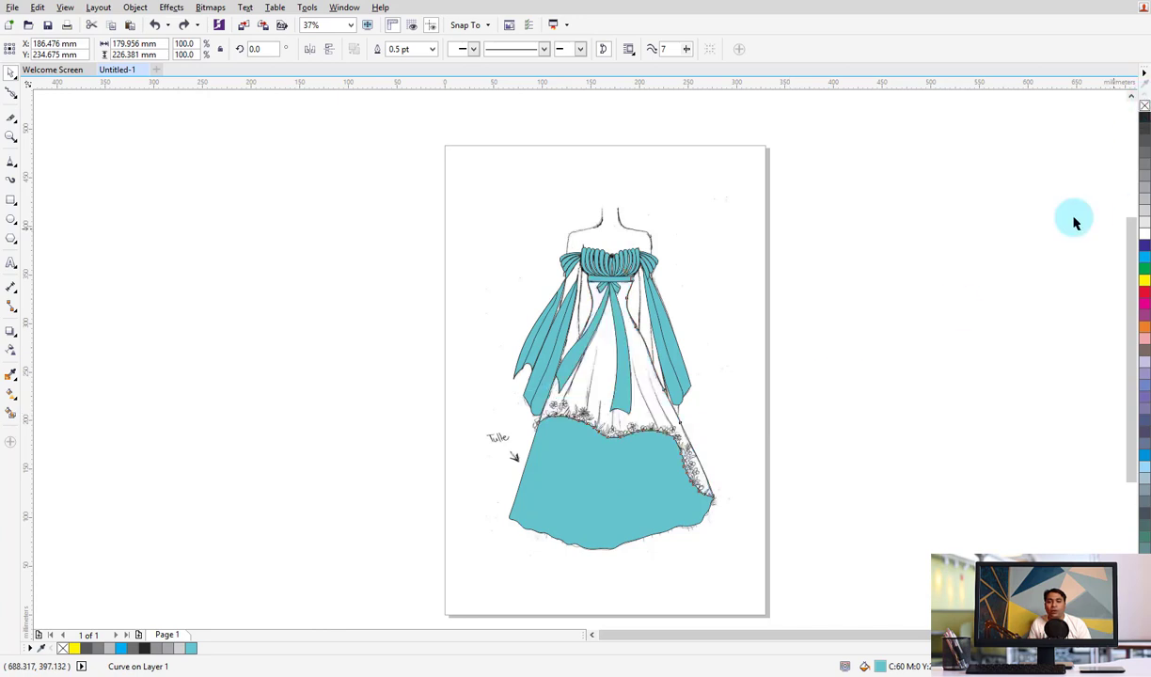
{"action": "key", "text": "Escape"}
{"action": "scroll", "coordinate": [542, 418], "scroll_direction": "up", "scroll_amount": 4}
{"action": "scroll", "coordinate": [477, 377], "scroll_direction": "down", "scroll_amount": 1}
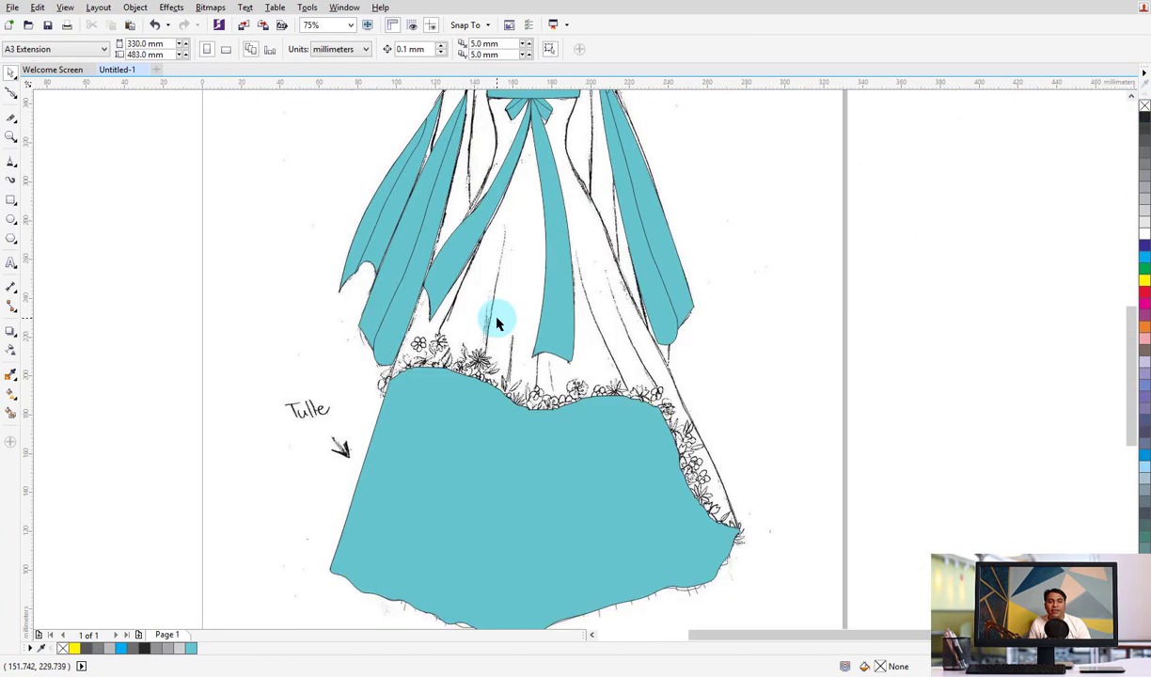
{"action": "scroll", "coordinate": [495, 320], "scroll_direction": "down", "scroll_amount": 1}
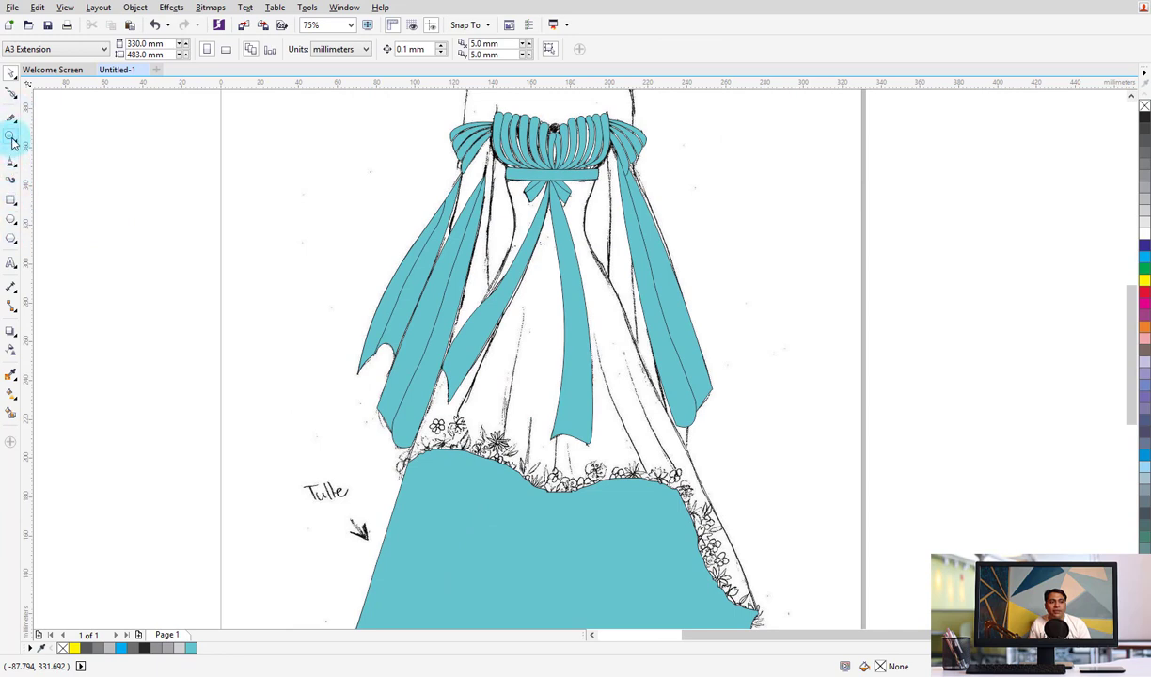
Choose the Artistic Media tool with the top tapered preset brush stroke
{"action": "left_click", "coordinate": [12, 166]}
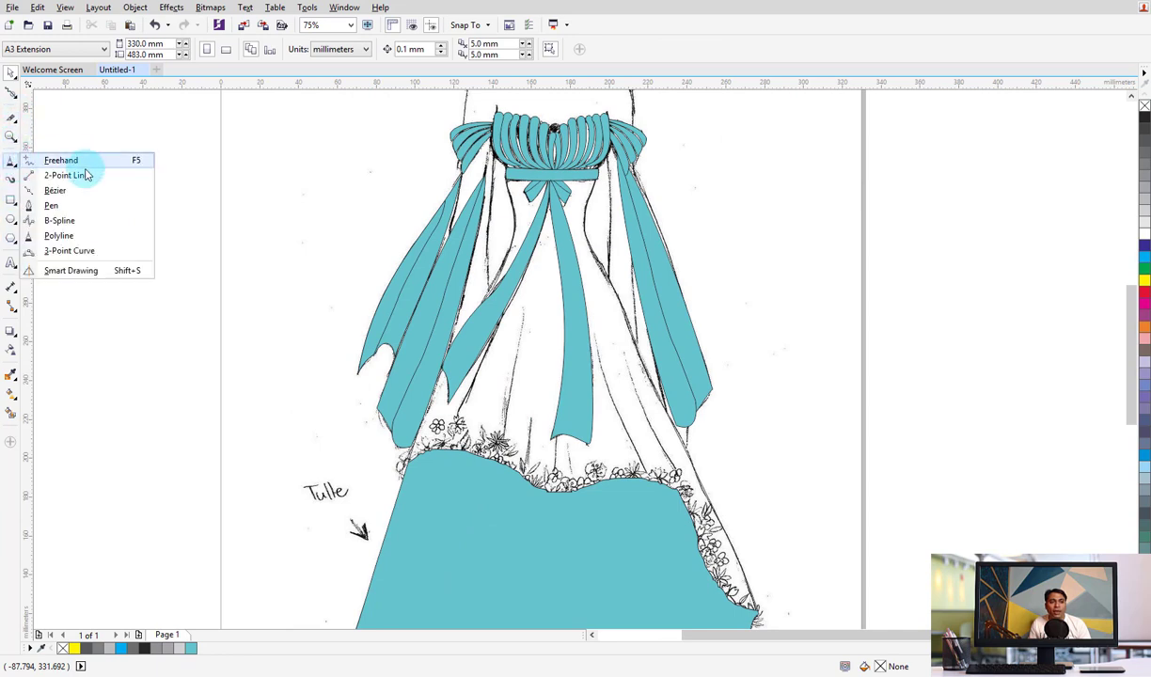
{"action": "left_click", "coordinate": [55, 192]}
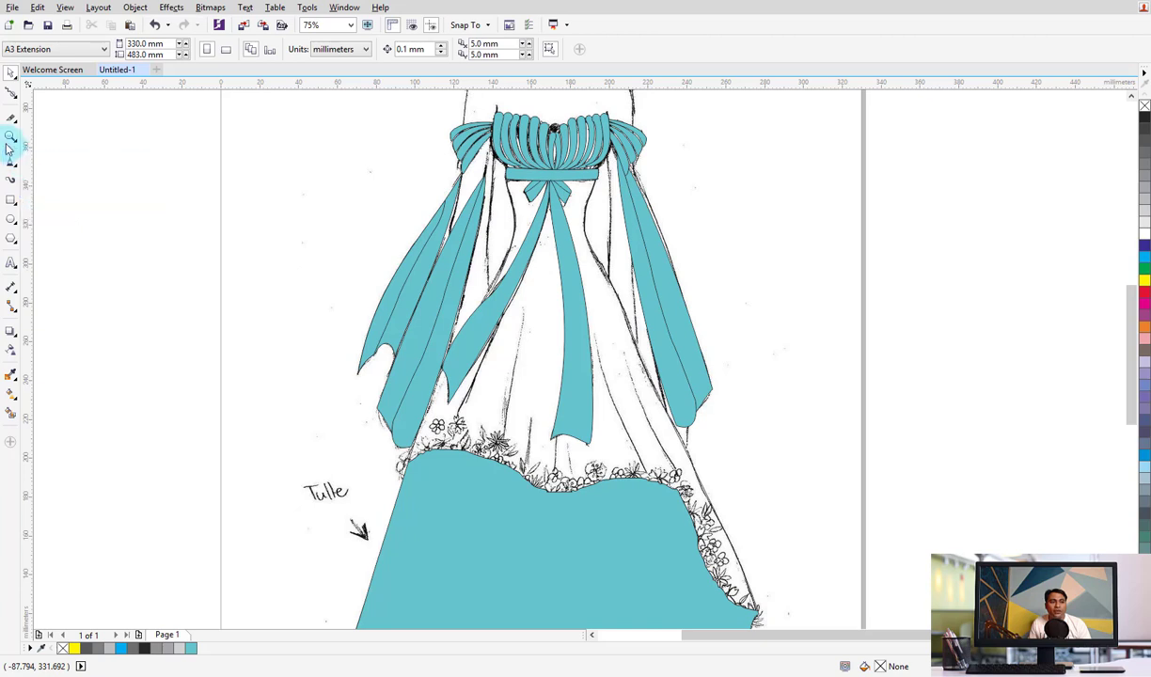
{"action": "left_click", "coordinate": [12, 179]}
{"action": "left_click", "coordinate": [130, 52]}
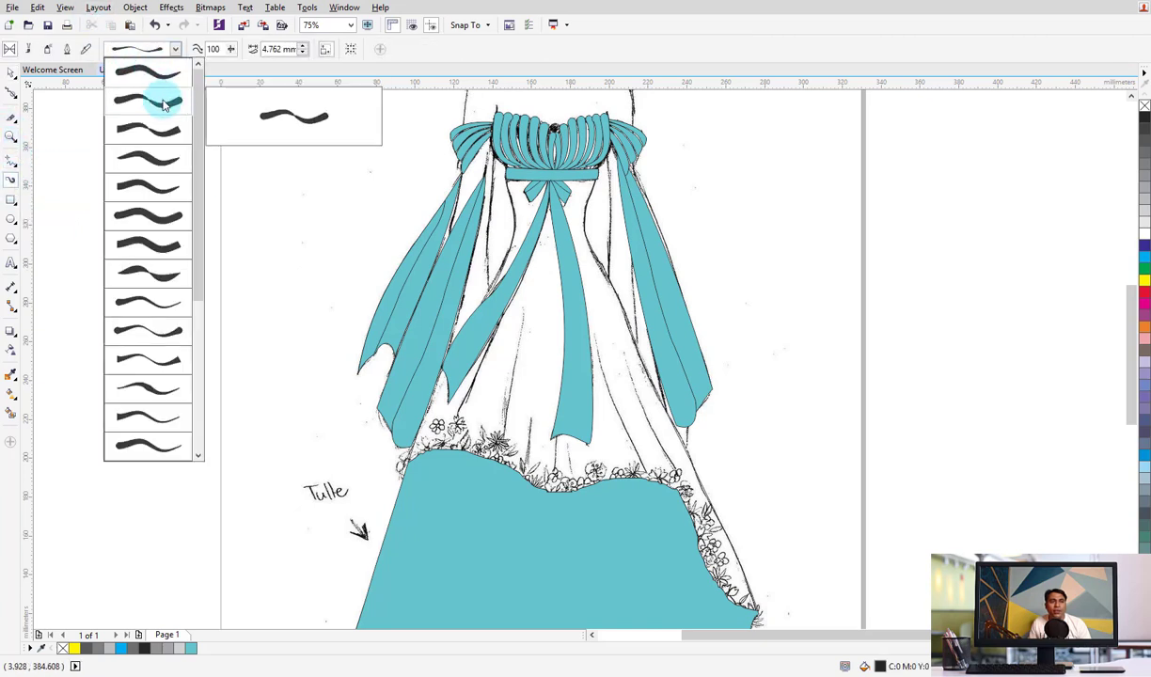
{"action": "left_click", "coordinate": [158, 79]}
{"action": "left_click", "coordinate": [132, 49]}
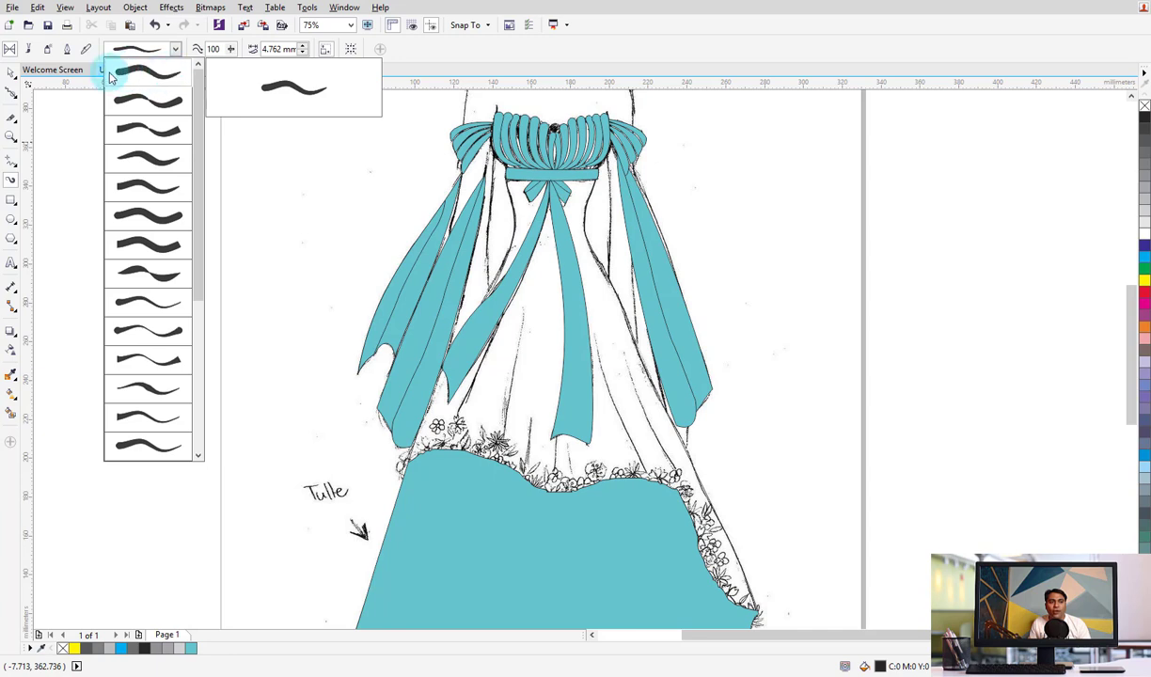
{"action": "left_click", "coordinate": [122, 78]}
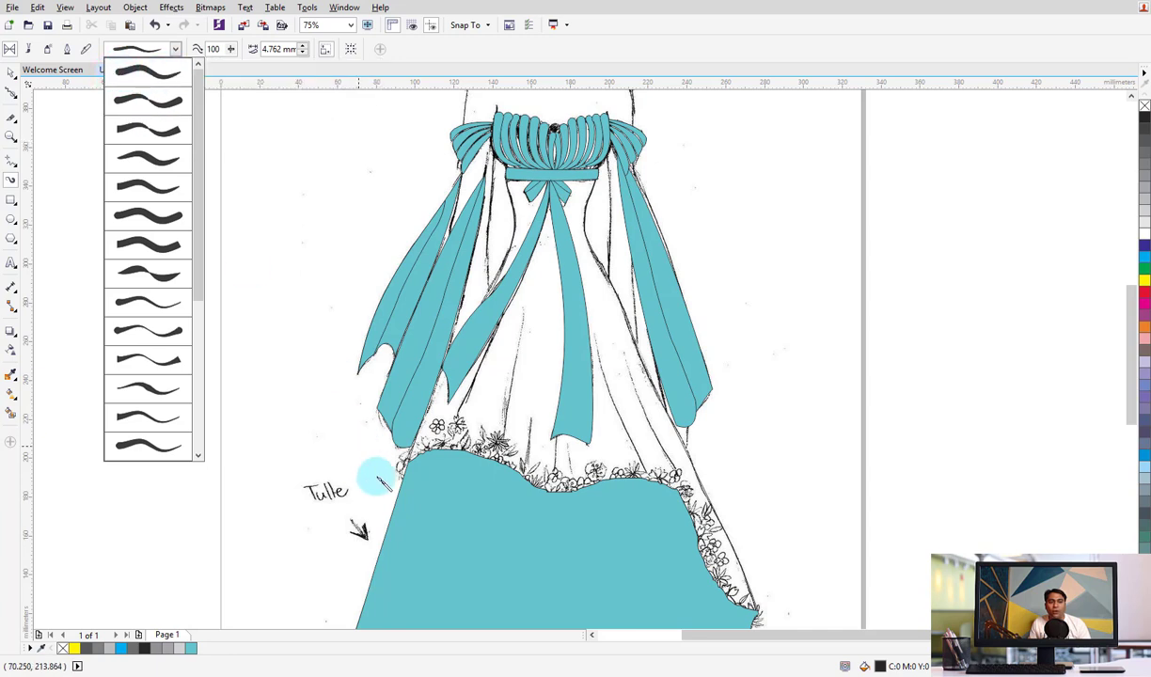
{"action": "left_click", "coordinate": [463, 505]}
Draw a black tapered stroke up the gown's centre and widen it to 21.762 mm
{"action": "left_click_drag", "start_coordinate": [487, 509], "coordinate": [531, 258]}
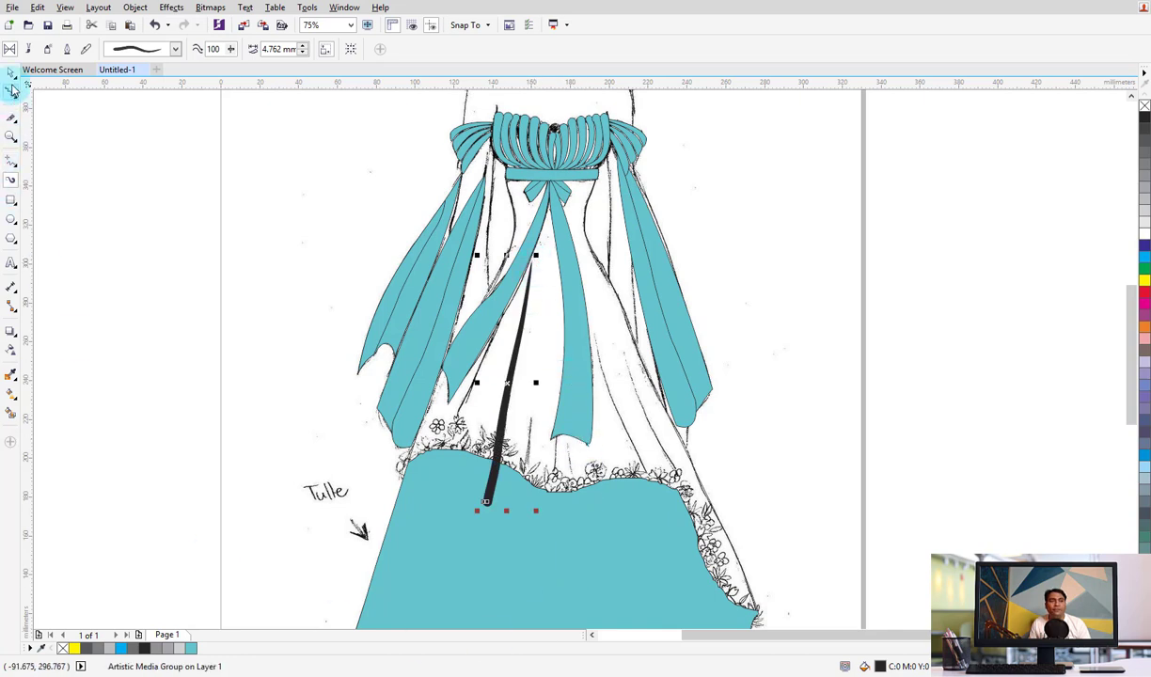
{"action": "left_click", "coordinate": [302, 45]}
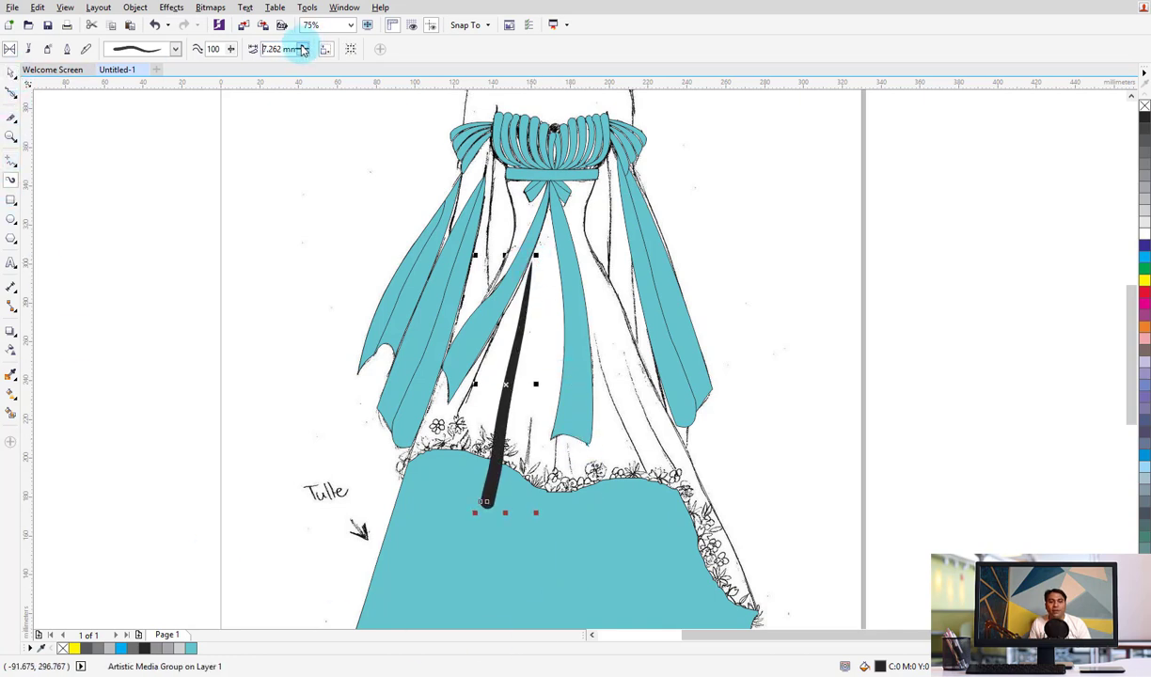
{"action": "left_click", "coordinate": [302, 45]}
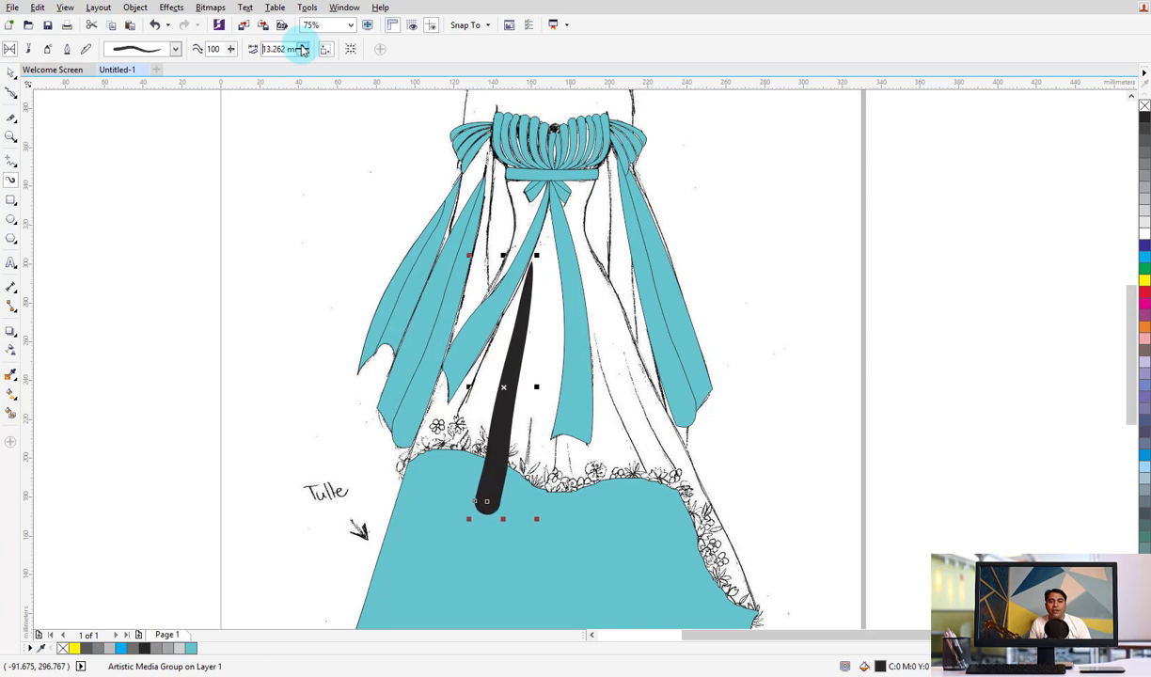
{"action": "left_click", "coordinate": [302, 45]}
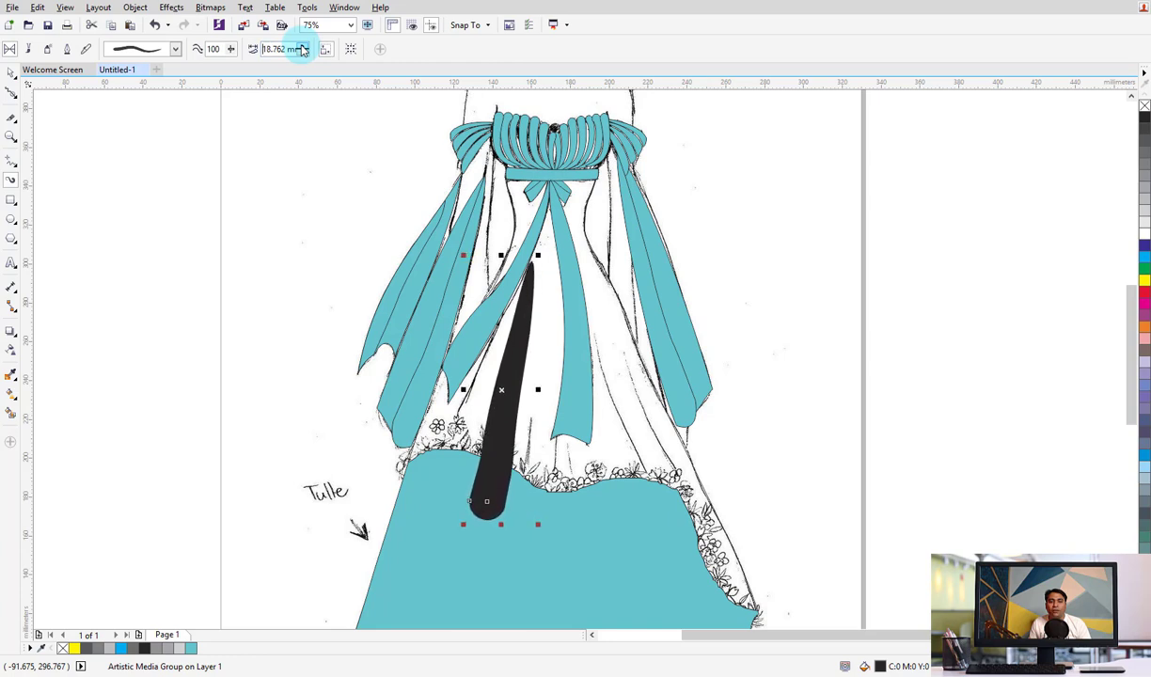
{"action": "left_click", "coordinate": [302, 45]}
Nudge the stroke slightly left and reshape its tip in node editing
{"action": "left_click", "coordinate": [11, 72]}
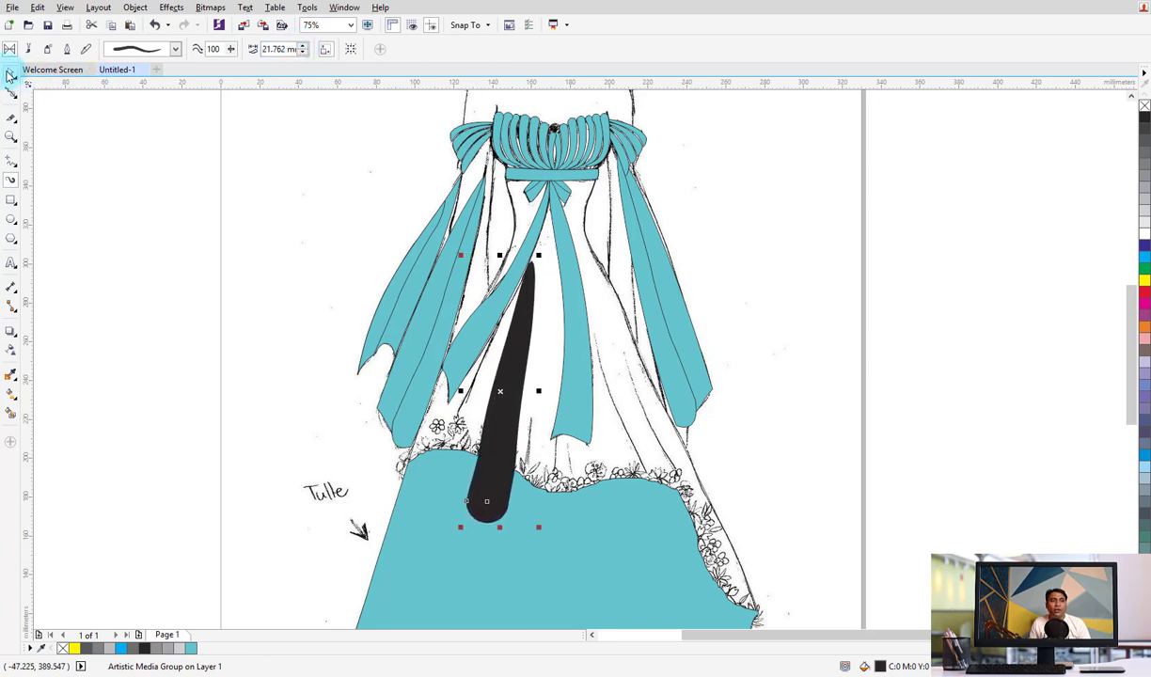
{"action": "left_click", "coordinate": [497, 442]}
{"action": "left_click_drag", "start_coordinate": [496, 442], "coordinate": [481, 440]}
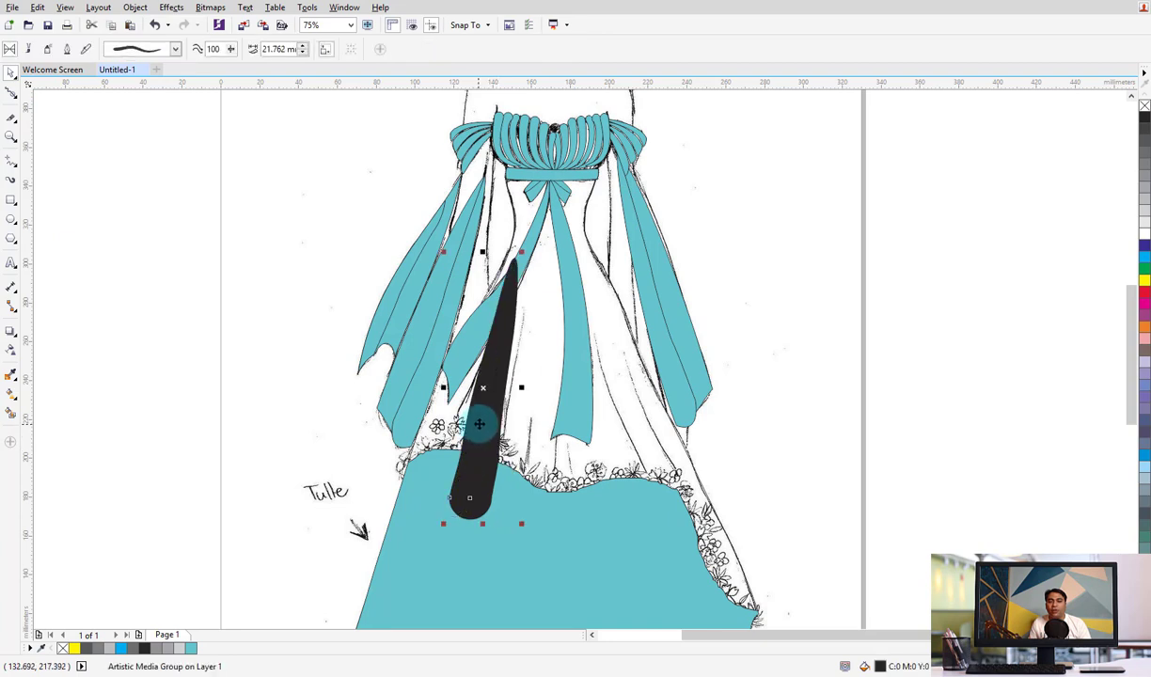
{"action": "key", "text": "F10"}
{"action": "left_click_drag", "start_coordinate": [517, 266], "coordinate": [531, 275]}
Delete a middle node of the stroke and bend it into a hooked curve
{"action": "left_click", "coordinate": [515, 336]}
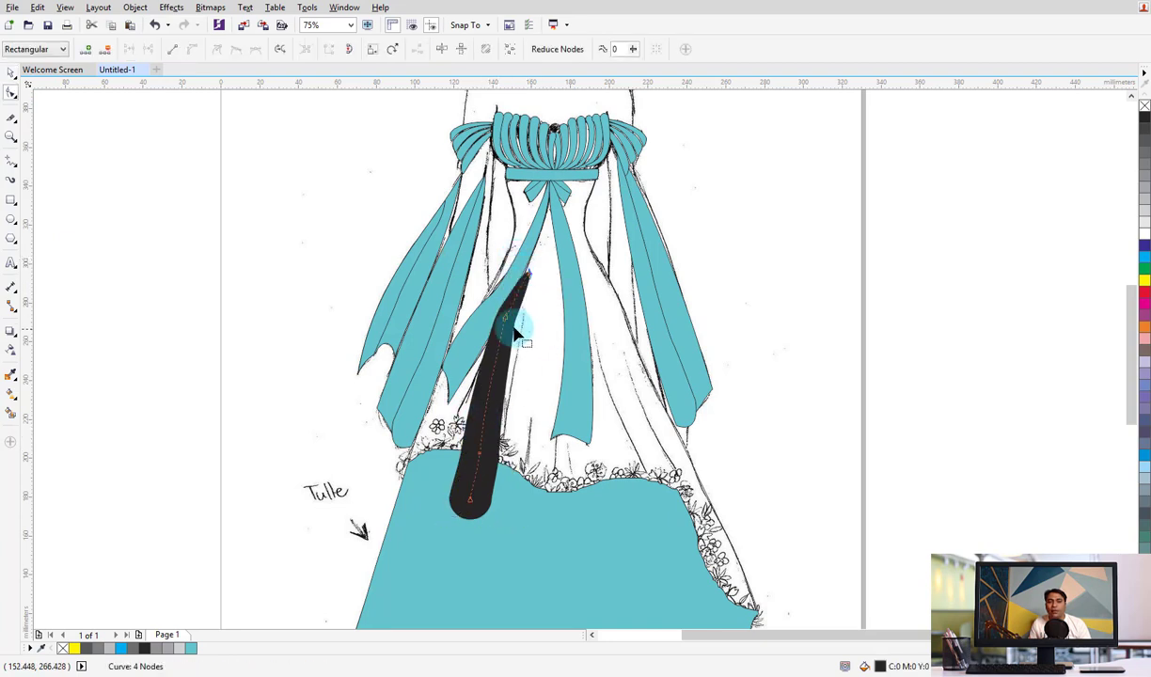
{"action": "key", "text": "Delete"}
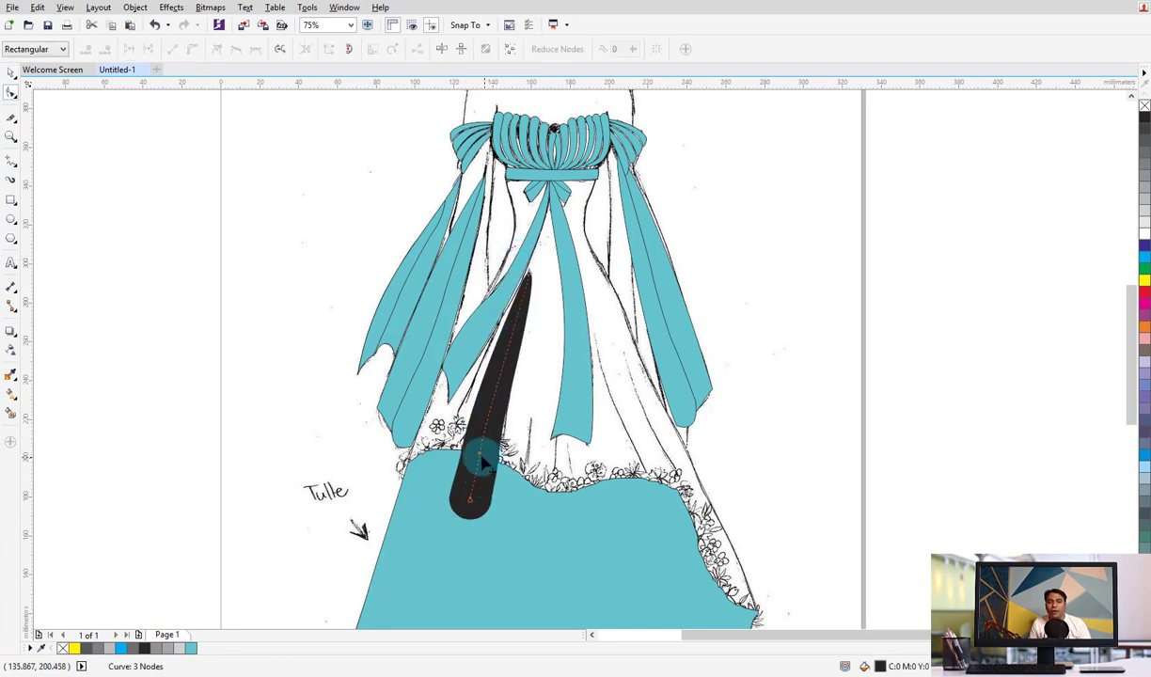
{"action": "mouse_move", "coordinate": [482, 460]}
{"action": "left_mouse_down"}
{"action": "mouse_move", "coordinate": [501, 414]}
{"action": "mouse_move", "coordinate": [475, 470]}
{"action": "left_mouse_up"}
{"action": "mouse_move", "coordinate": [495, 400]}
{"action": "left_mouse_down"}
{"action": "mouse_move", "coordinate": [524, 362]}
{"action": "mouse_move", "coordinate": [498, 357]}
{"action": "mouse_move", "coordinate": [527, 367]}
{"action": "mouse_move", "coordinate": [523, 329]}
{"action": "left_mouse_up"}
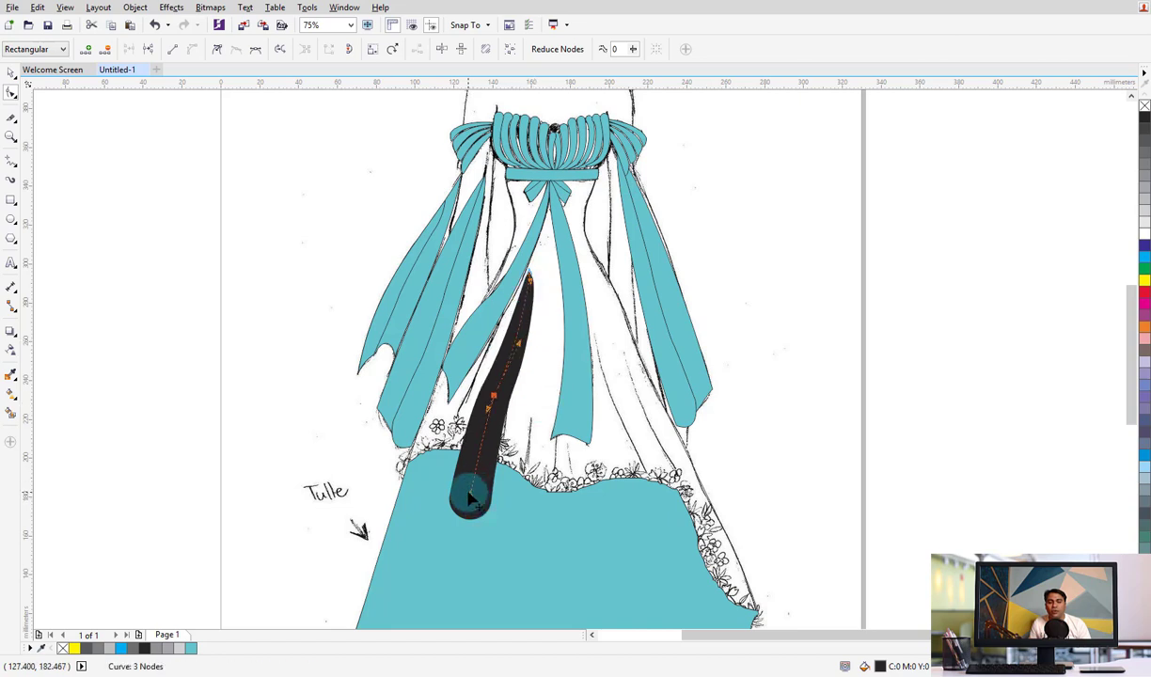
{"action": "left_click_drag", "start_coordinate": [470, 499], "coordinate": [492, 396]}
Delete the hooked black brush stroke from the gown
{"action": "left_click", "coordinate": [11, 73]}
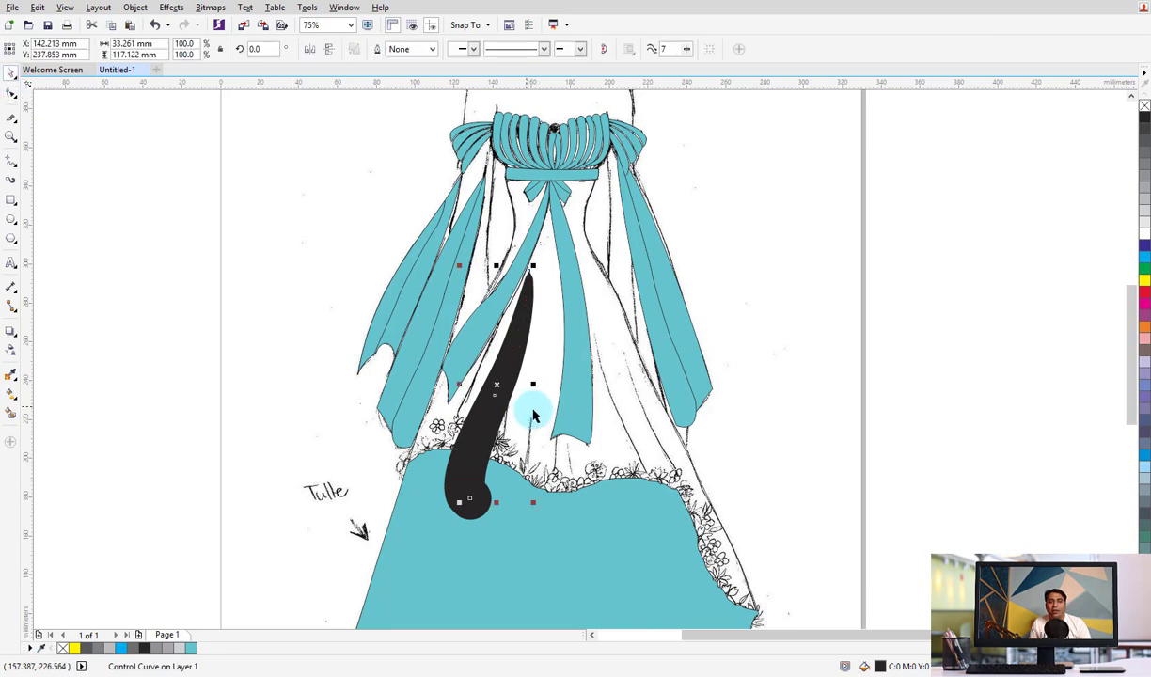
{"action": "left_click", "coordinate": [477, 418]}
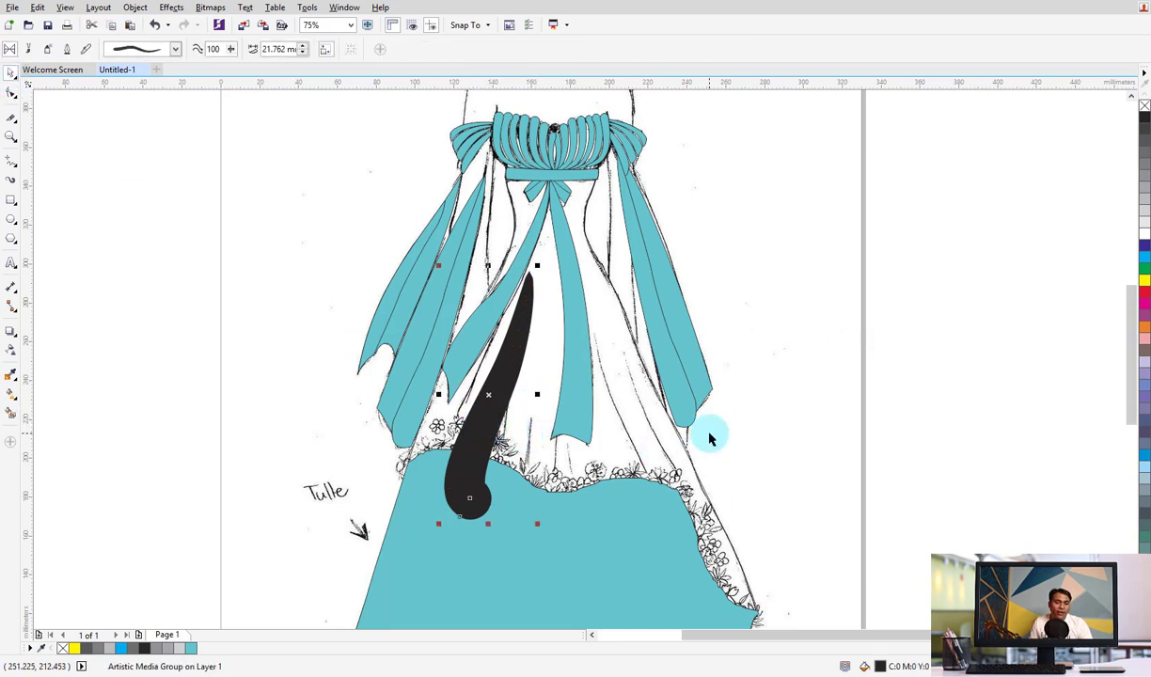
{"action": "key", "text": "ctrl+k"}
{"action": "left_click", "coordinate": [488, 398]}
{"action": "key", "text": "Delete"}
{"action": "key", "text": "Delete"}
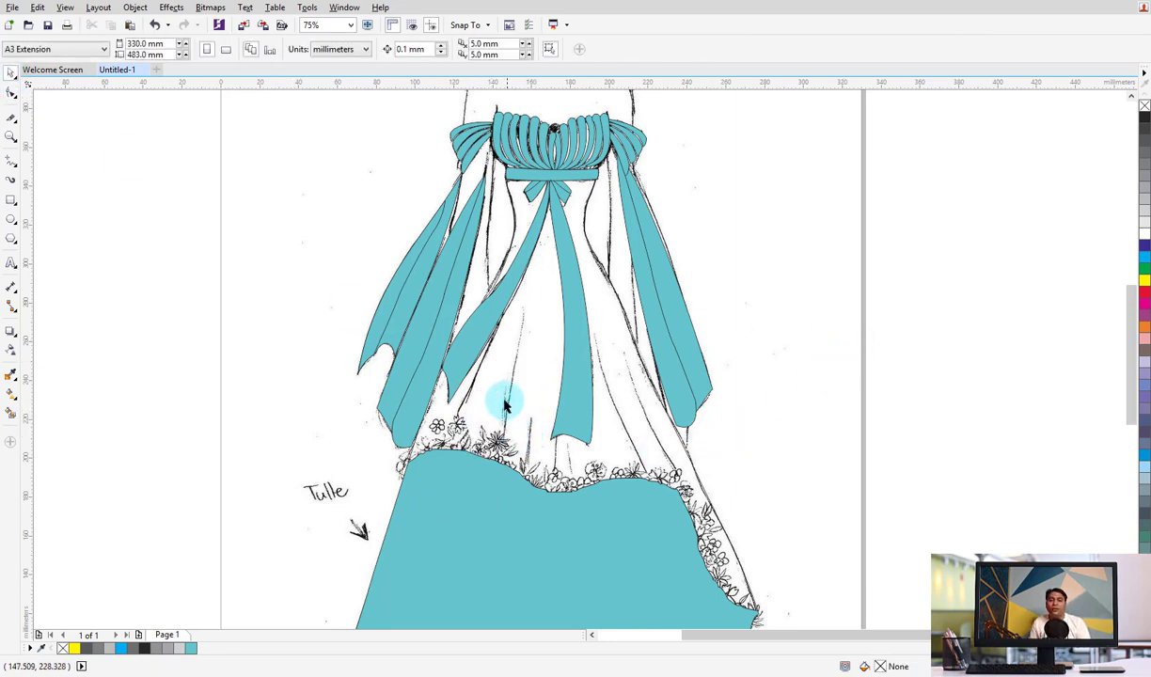
Restore the deleted stroke, shape it with the gown piece, and move it onto the skirt centre
{"action": "key", "text": "ctrl+z"}
{"action": "left_click", "coordinate": [784, 385]}
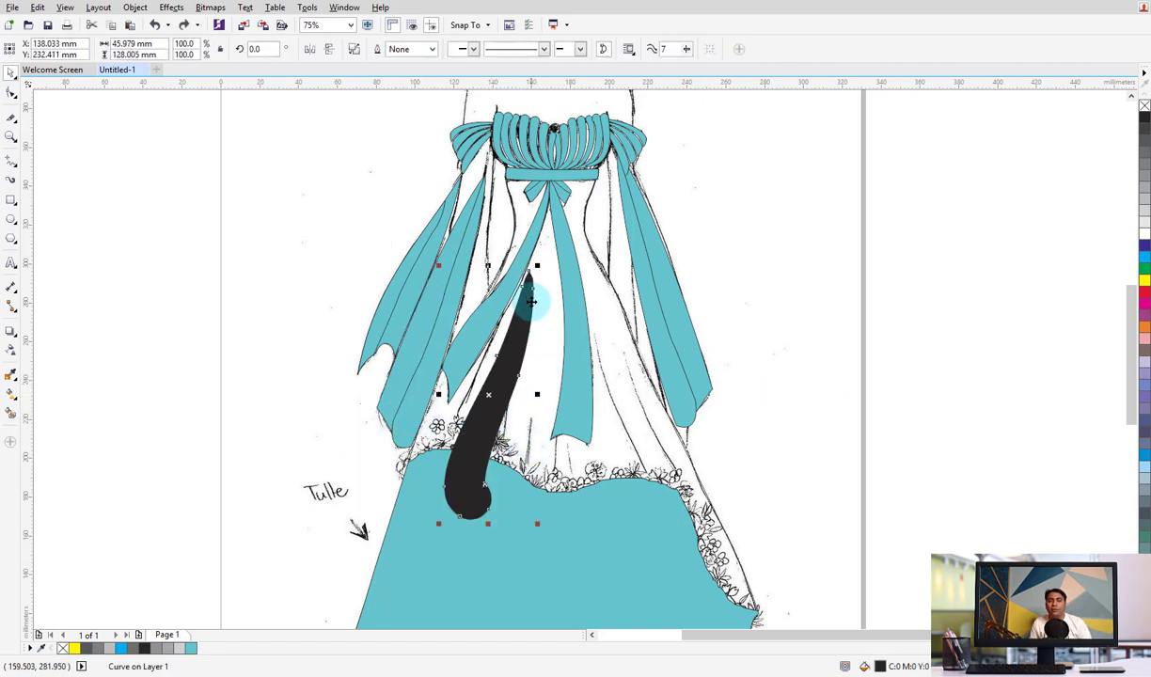
{"action": "left_click", "coordinate": [546, 383], "text": "shift"}
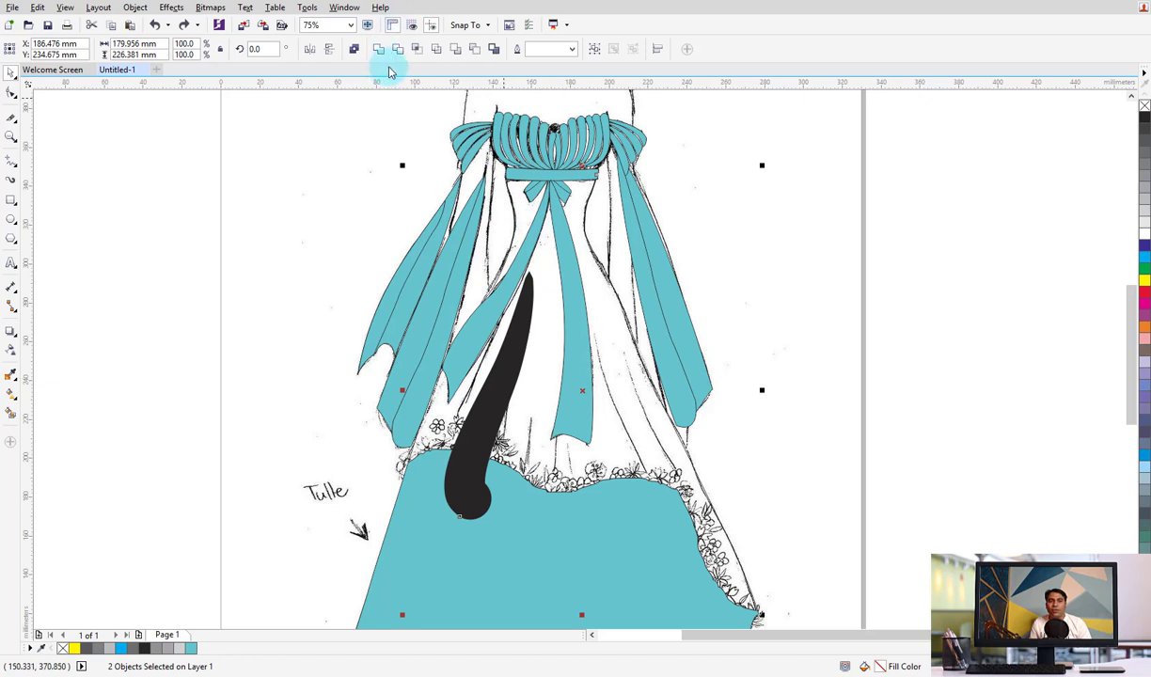
{"action": "left_click", "coordinate": [417, 51]}
{"action": "left_click_drag", "start_coordinate": [458, 477], "coordinate": [235, 479]}
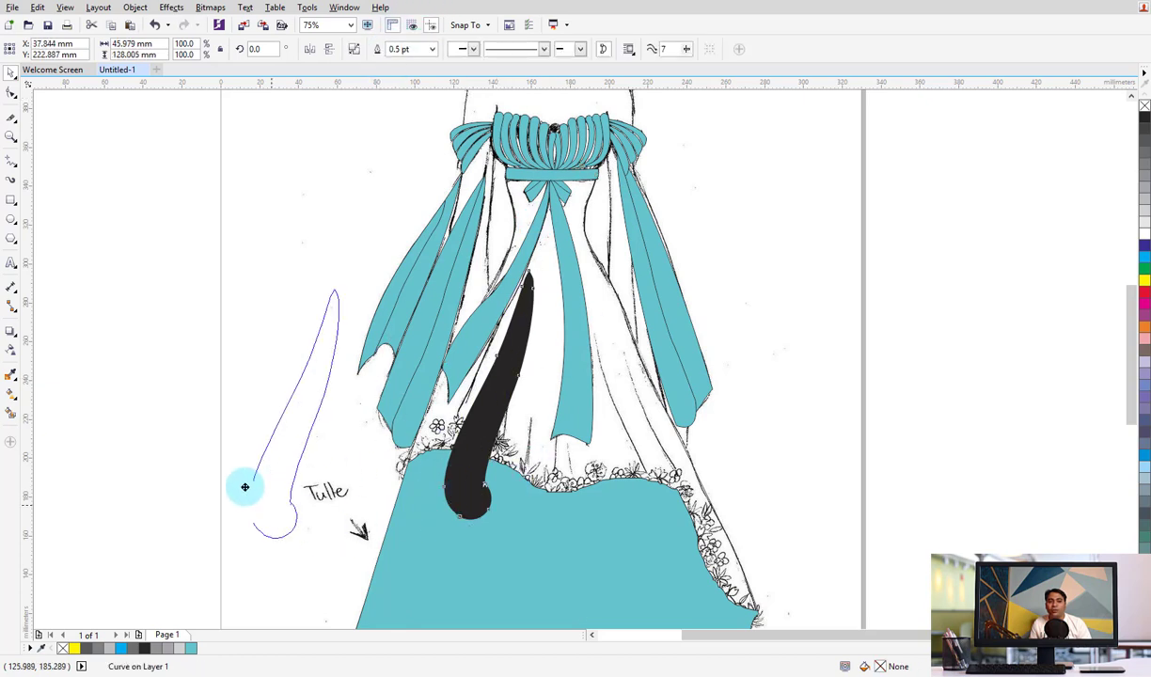
{"action": "left_click", "coordinate": [533, 308]}
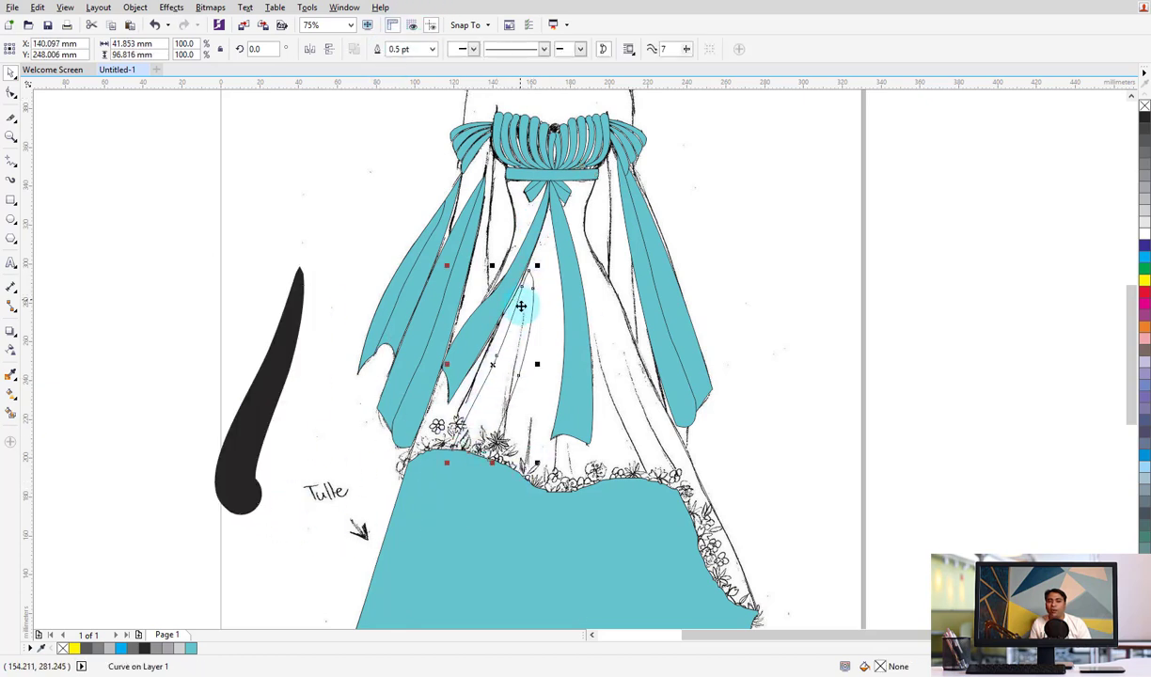
{"action": "mouse_move", "coordinate": [267, 426]}
{"action": "left_mouse_down"}
{"action": "mouse_move", "coordinate": [536, 517]}
{"action": "mouse_move", "coordinate": [532, 423]}
{"action": "left_mouse_up"}
Rotate the black fold about 40.8° and apply a shaping operation with the skirt
{"action": "left_click", "coordinate": [569, 396]}
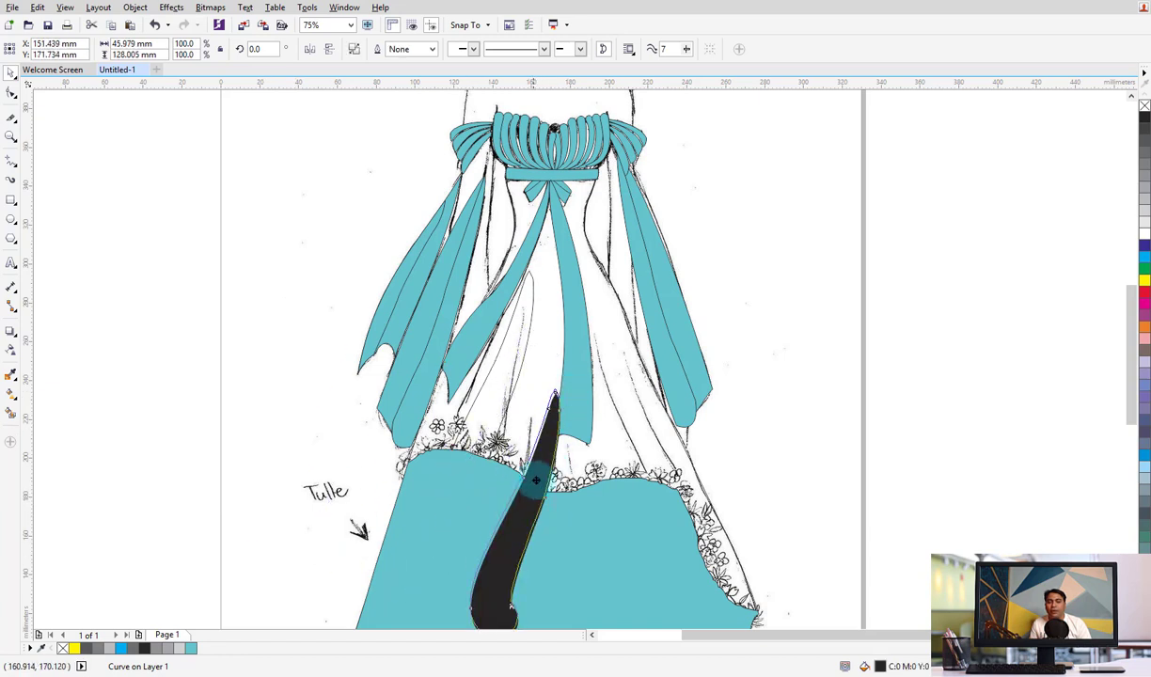
{"action": "left_click", "coordinate": [577, 555]}
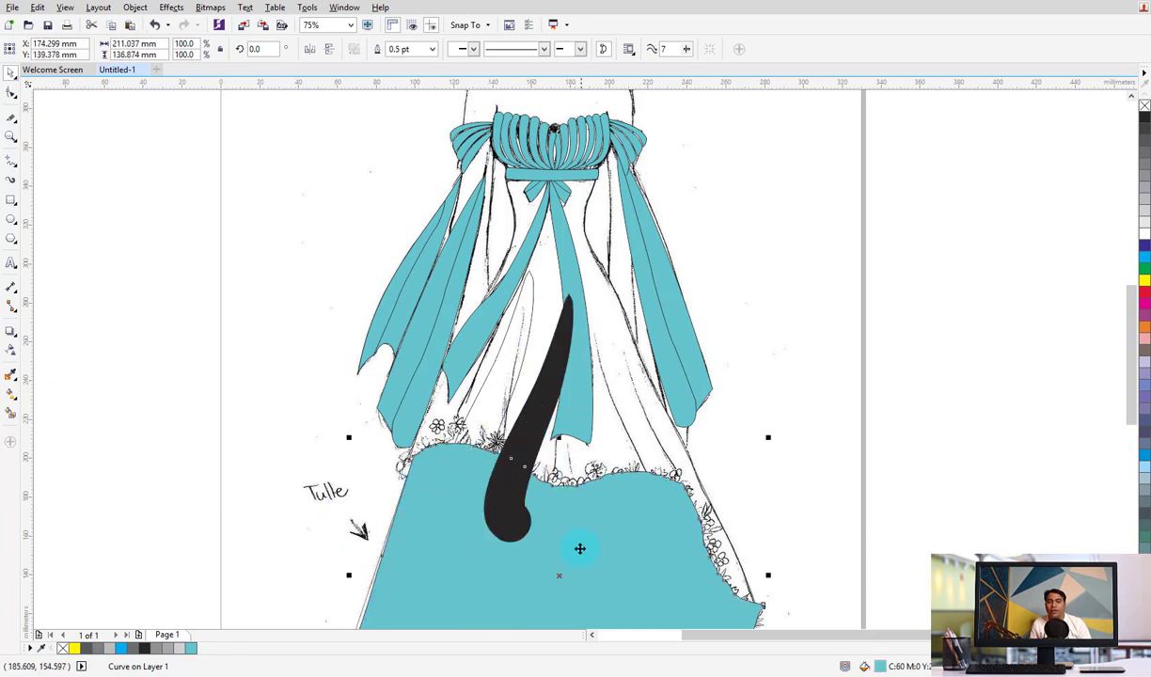
{"action": "left_click", "coordinate": [577, 551]}
{"action": "mouse_move", "coordinate": [577, 550]}
{"action": "left_mouse_down"}
{"action": "mouse_move", "coordinate": [523, 548]}
{"action": "mouse_move", "coordinate": [541, 539]}
{"action": "left_mouse_up"}
{"action": "left_click", "coordinate": [606, 436], "text": "shift"}
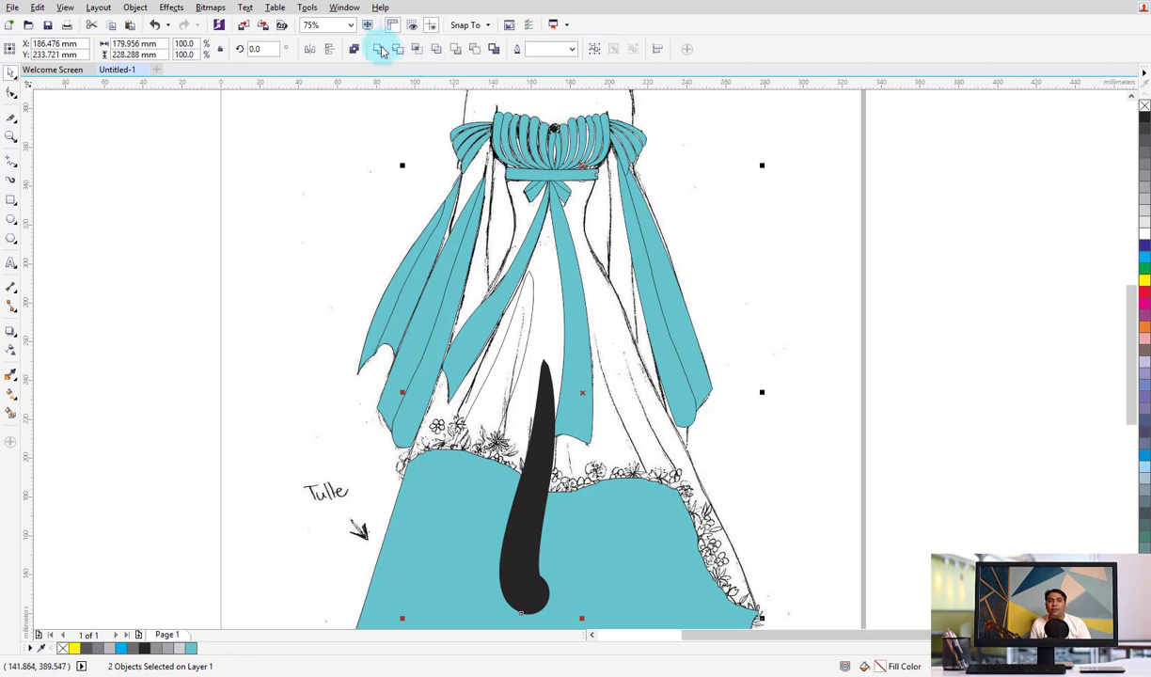
{"action": "left_click", "coordinate": [411, 47]}
Move, mirror and rotate the black fold so it follows the skirt's right edge
{"action": "left_click_drag", "start_coordinate": [522, 527], "coordinate": [622, 490]}
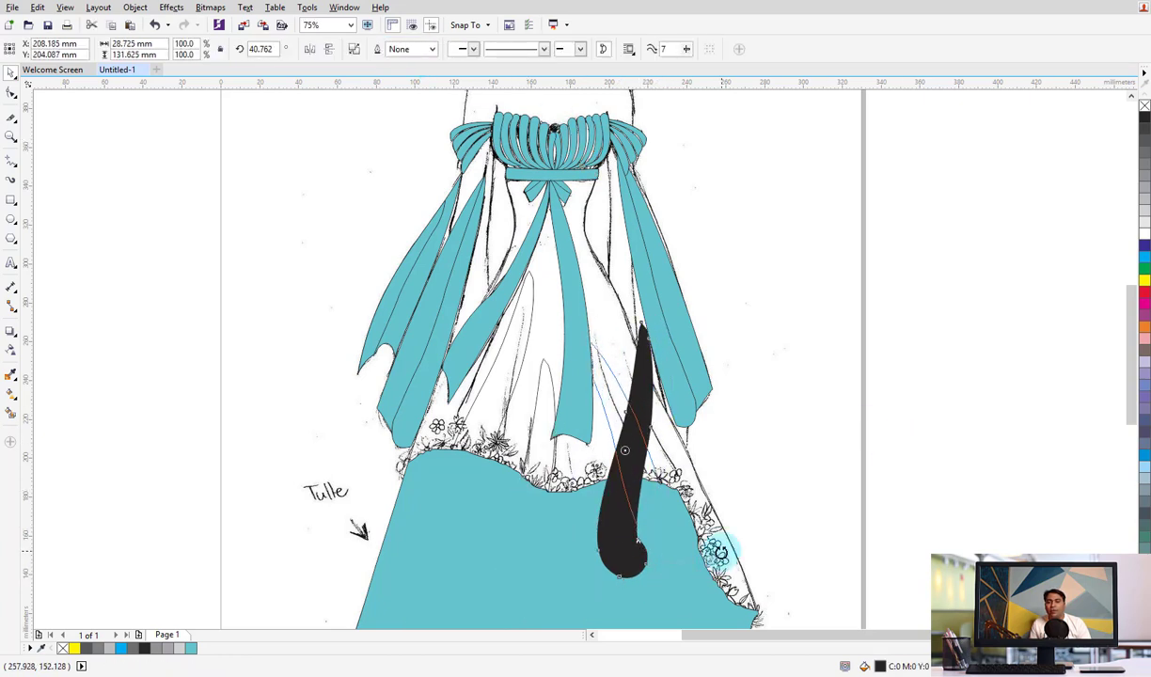
{"action": "left_click_drag", "start_coordinate": [655, 583], "coordinate": [701, 544]}
{"action": "left_click", "coordinate": [639, 480]}
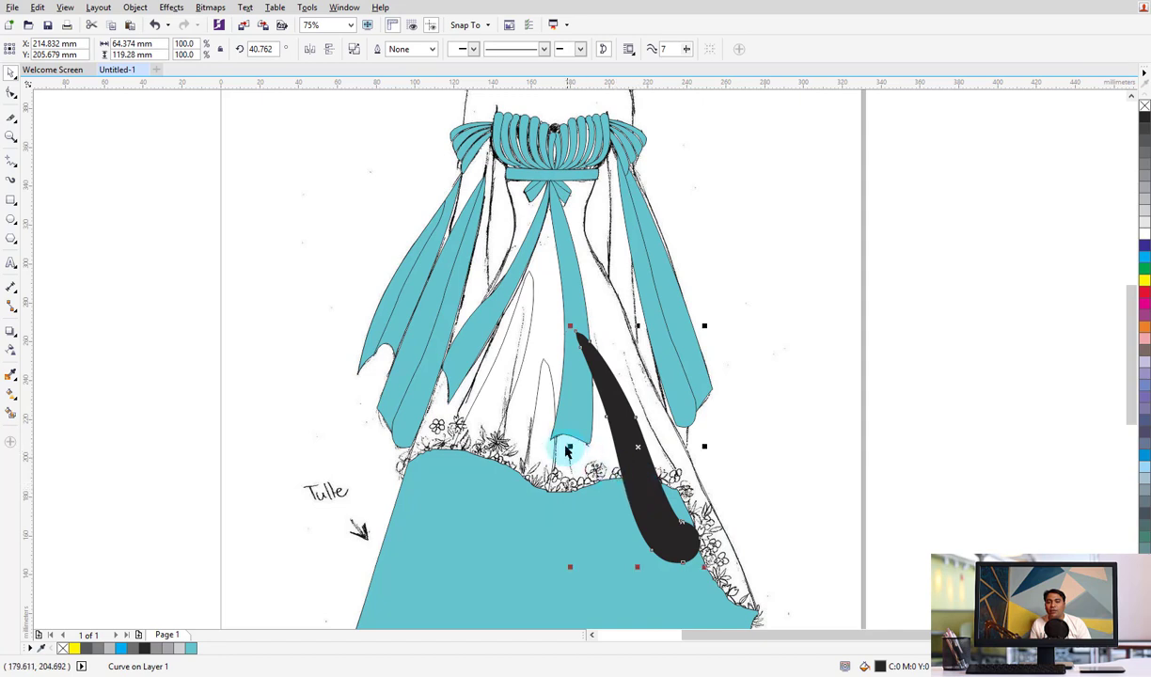
{"action": "left_click_drag", "start_coordinate": [569, 447], "coordinate": [752, 452]}
{"action": "left_click", "coordinate": [771, 470]}
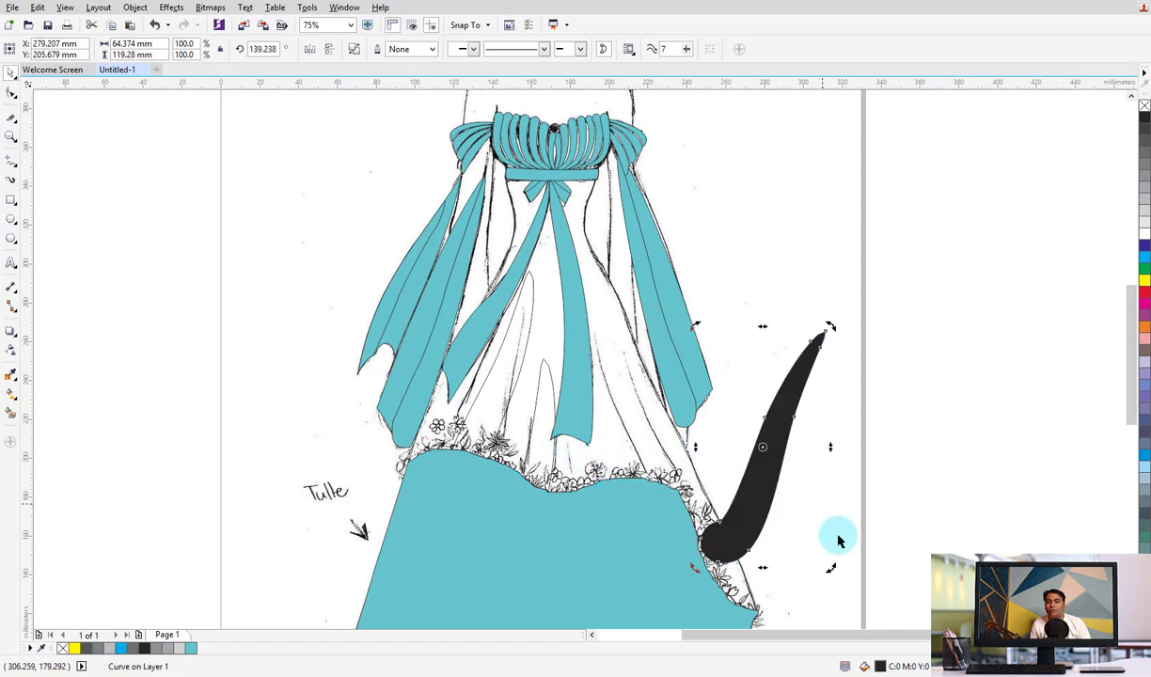
{"action": "left_click_drag", "start_coordinate": [832, 566], "coordinate": [874, 475]}
{"action": "left_click_drag", "start_coordinate": [796, 505], "coordinate": [683, 493]}
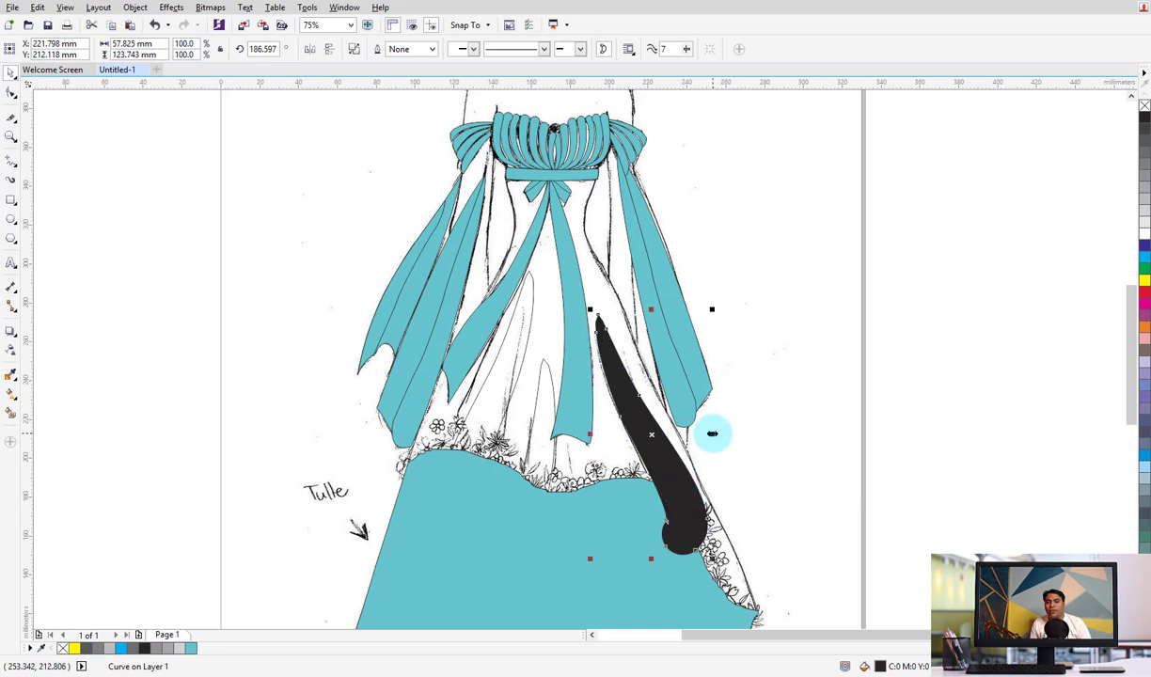
Narrow the fold to 85.8% width and intersect it with the skirt shape
{"action": "left_click_drag", "start_coordinate": [711, 433], "coordinate": [694, 435]}
{"action": "left_click", "coordinate": [660, 462]}
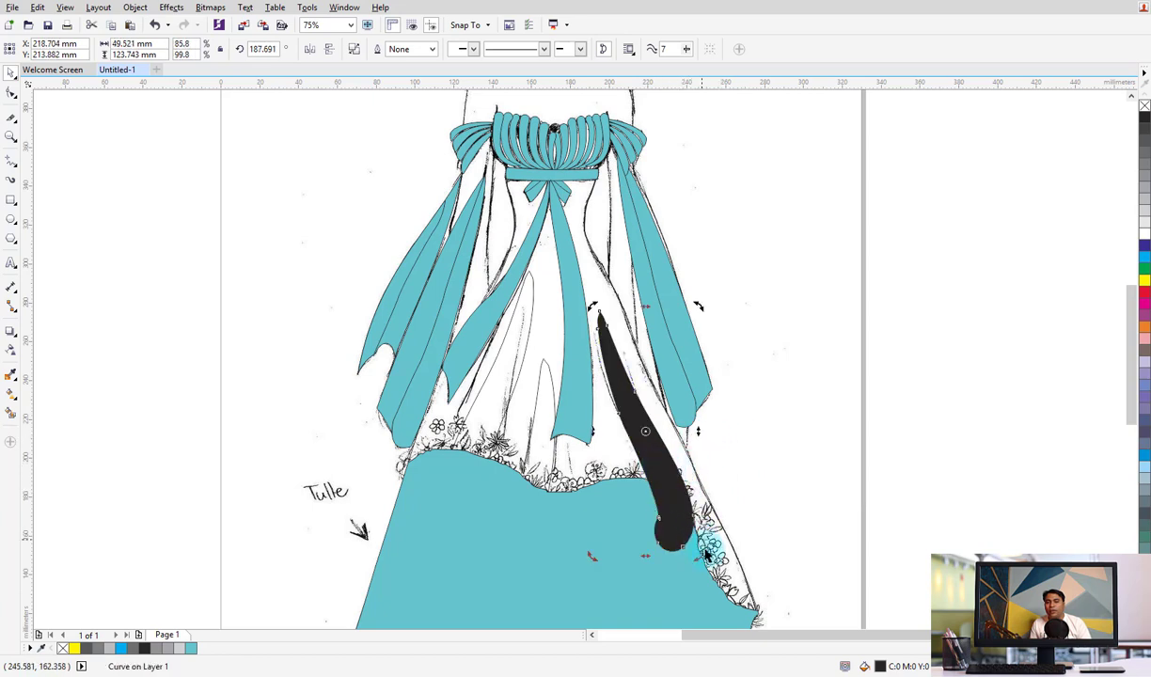
{"action": "left_click_drag", "start_coordinate": [698, 562], "coordinate": [673, 508]}
{"action": "key", "text": "ctrl+z"}
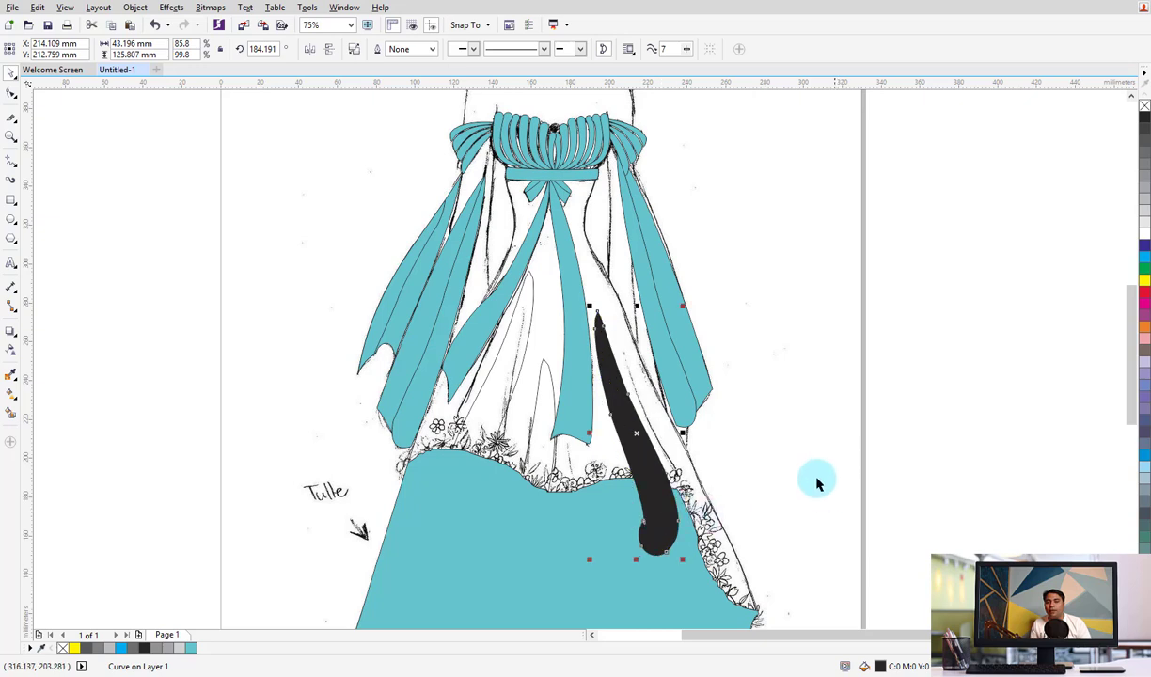
{"action": "key", "text": "ctrl+z"}
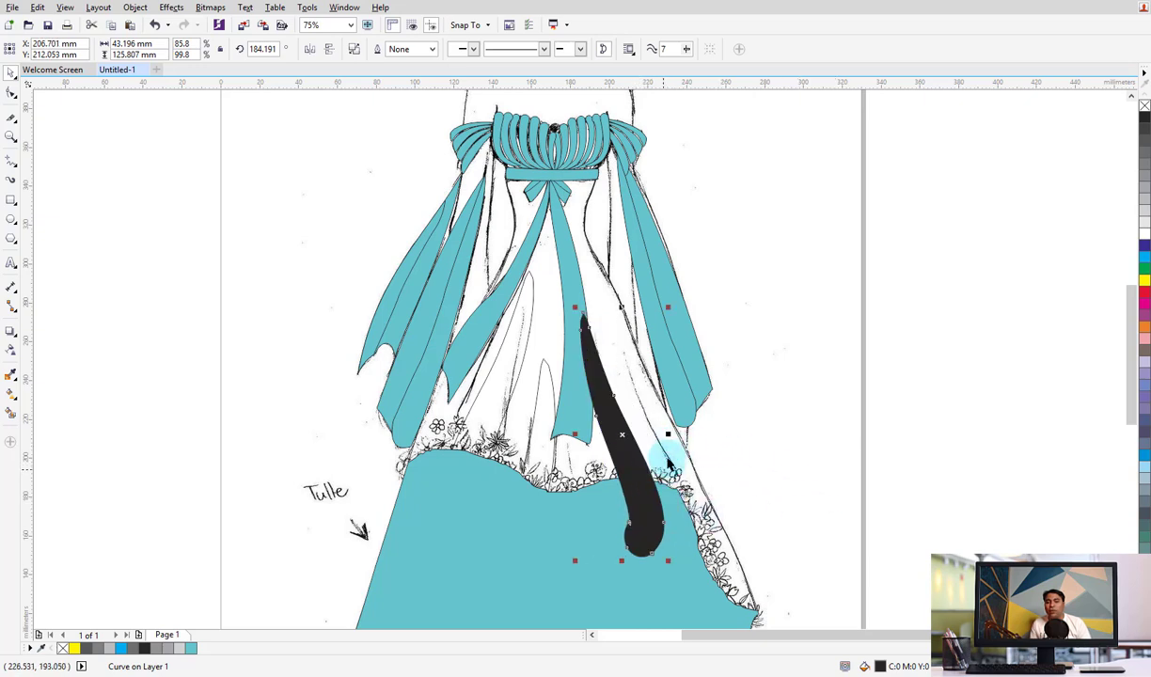
{"action": "left_click", "coordinate": [670, 457], "text": "shift"}
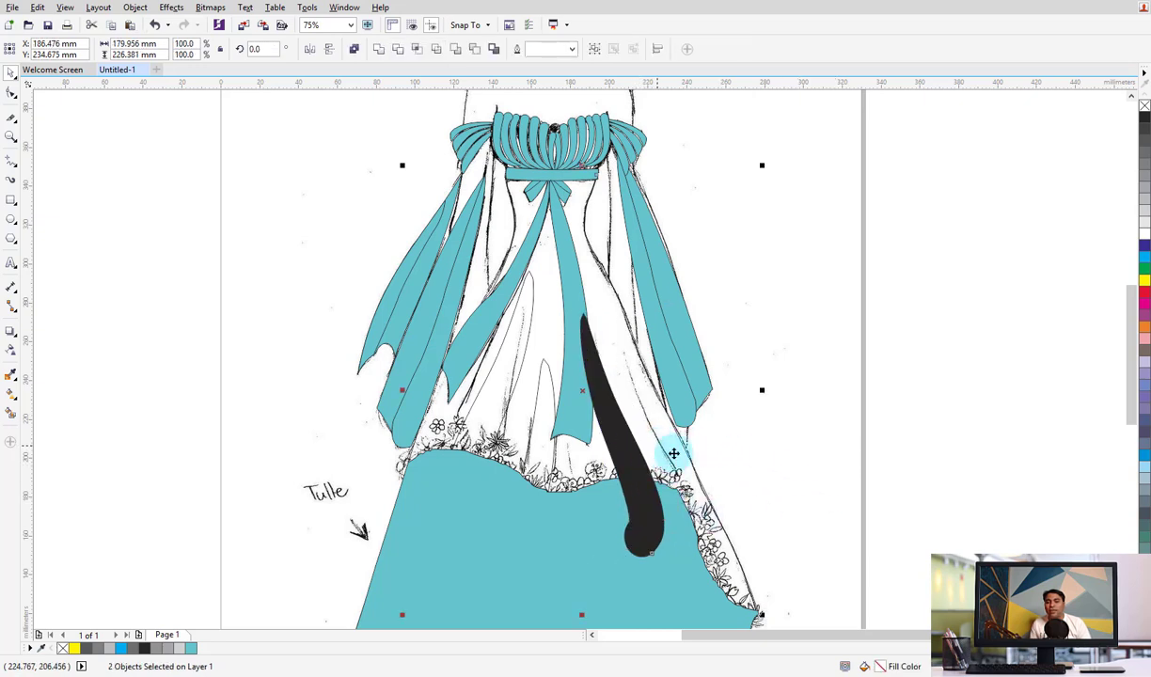
{"action": "left_click", "coordinate": [416, 51]}
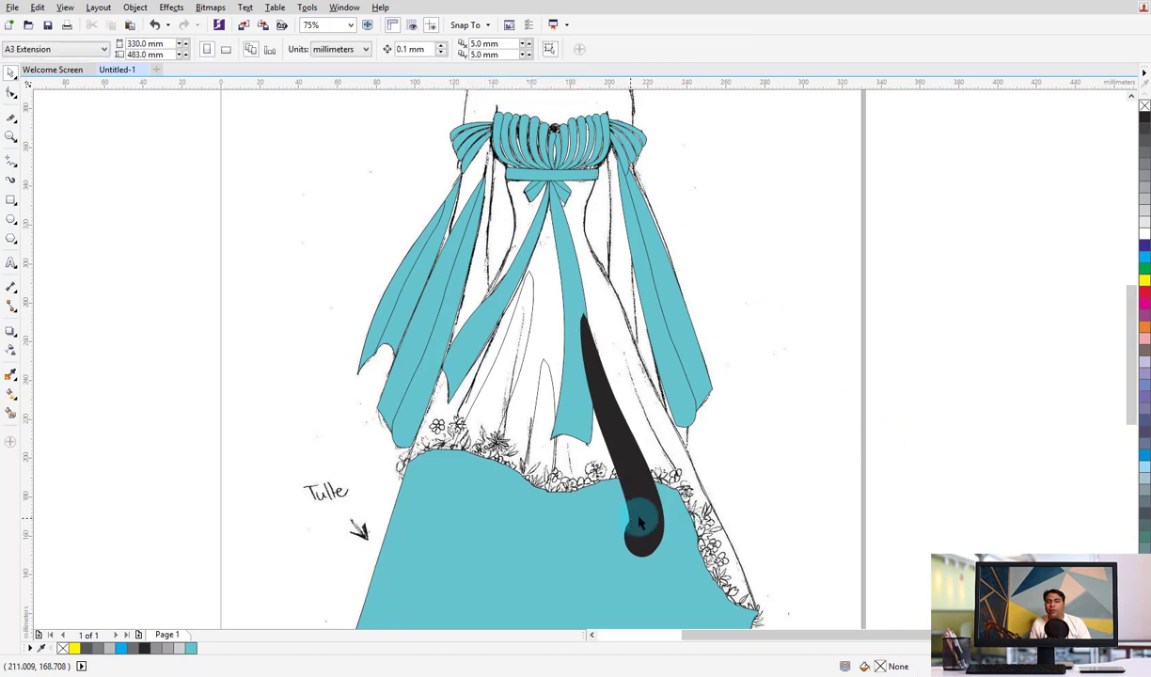
Move, narrow and tilt the dark stroke, then trim it against the teal skirt
{"action": "left_click_drag", "start_coordinate": [659, 501], "coordinate": [687, 478]}
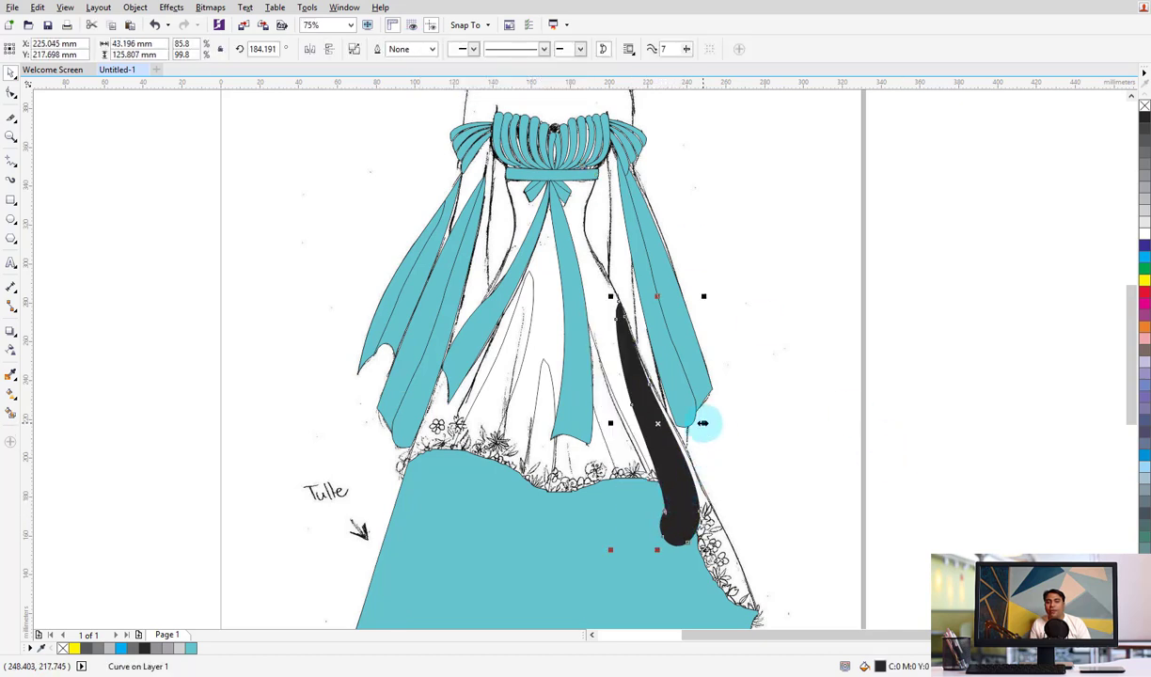
{"action": "left_click_drag", "start_coordinate": [701, 425], "coordinate": [664, 425]}
{"action": "left_click", "coordinate": [661, 522]}
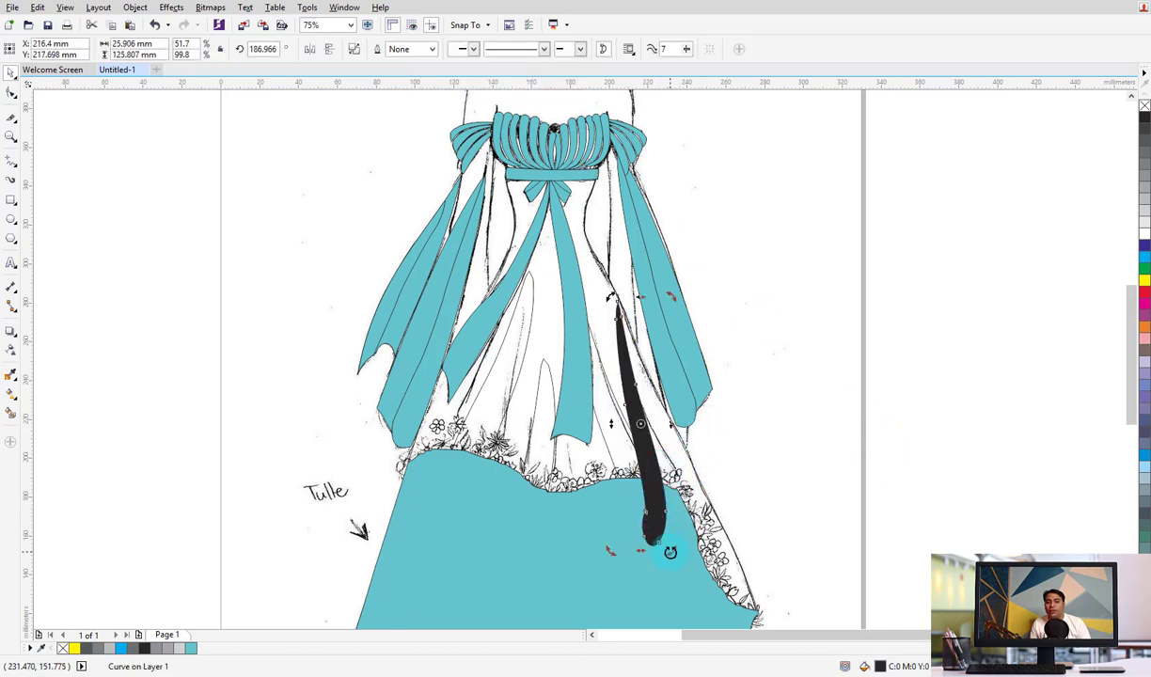
{"action": "left_click_drag", "start_coordinate": [670, 552], "coordinate": [686, 496]}
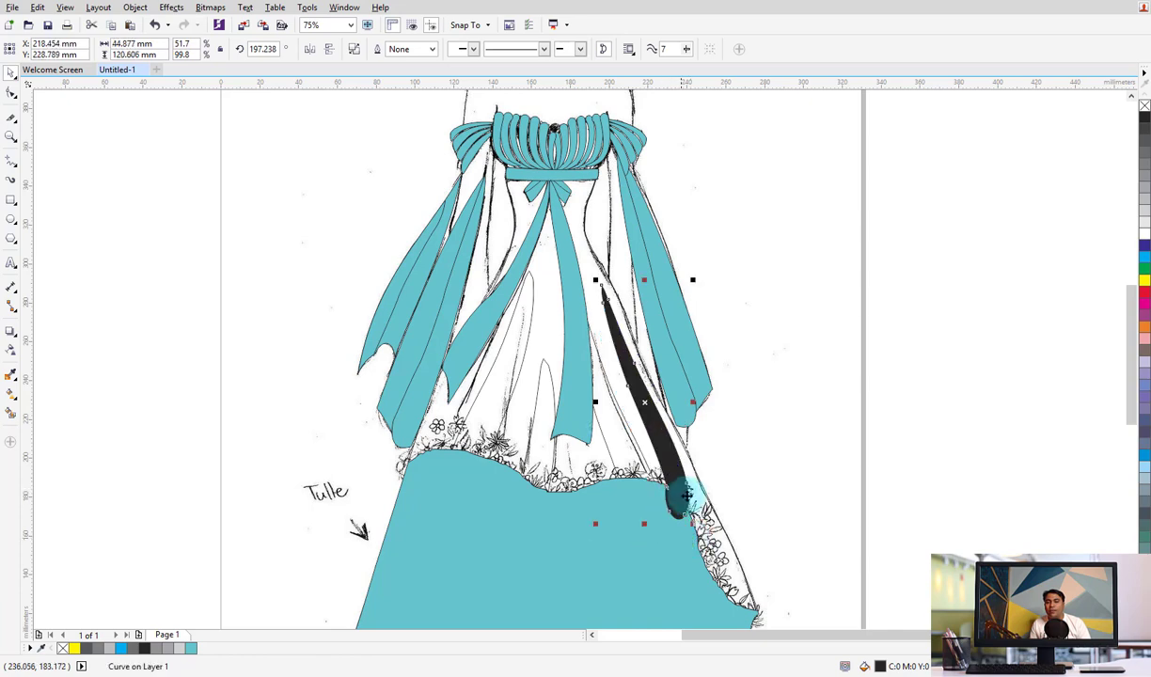
{"action": "left_click", "coordinate": [564, 252], "text": "shift"}
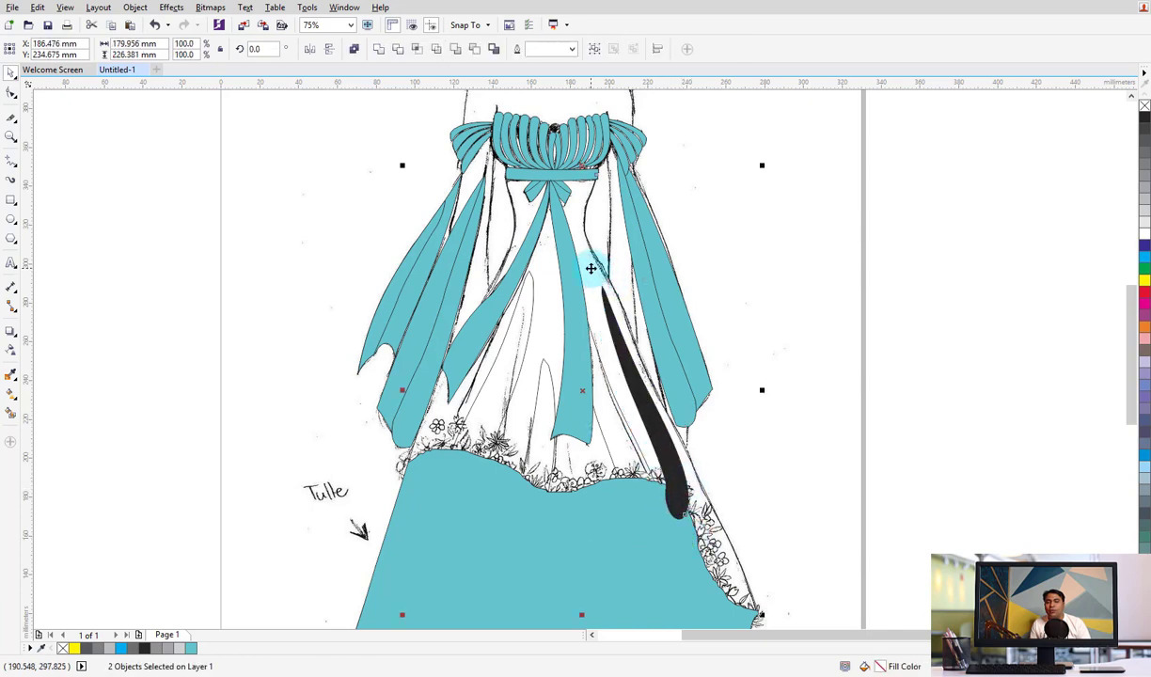
{"action": "left_click", "coordinate": [412, 53]}
Move the dark stroke off the page, delete it, then restore it
{"action": "left_click", "coordinate": [660, 460]}
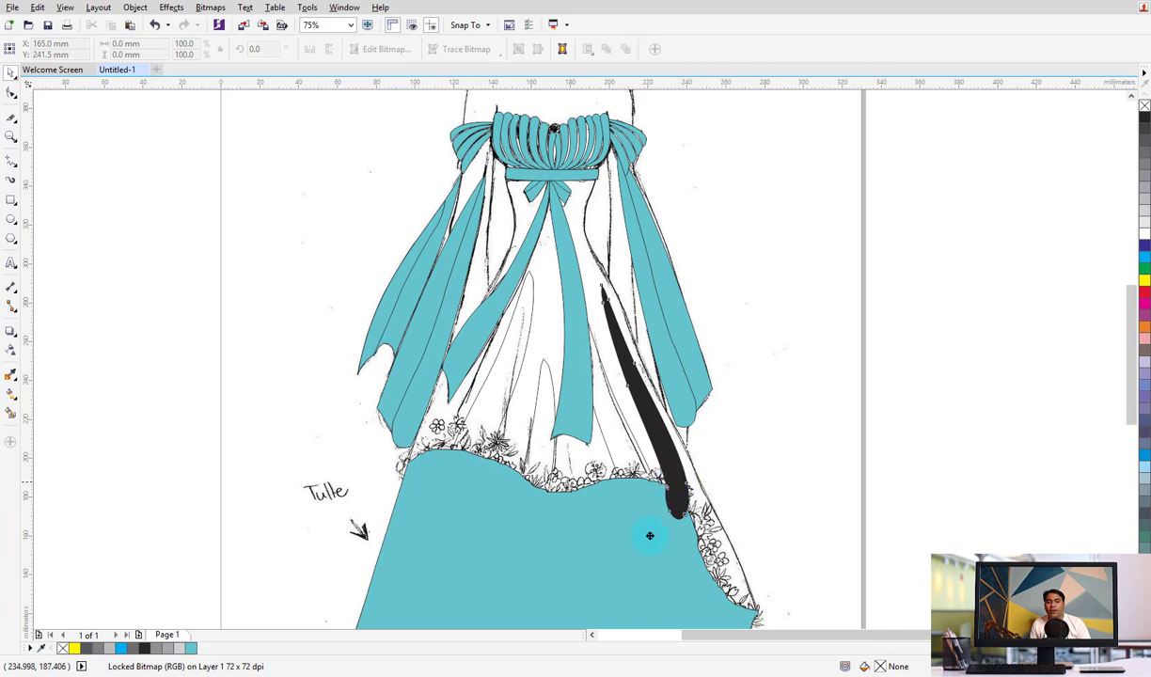
{"action": "mouse_move", "coordinate": [670, 512]}
{"action": "left_mouse_down"}
{"action": "mouse_move", "coordinate": [512, 581]}
{"action": "mouse_move", "coordinate": [875, 496]}
{"action": "left_mouse_up"}
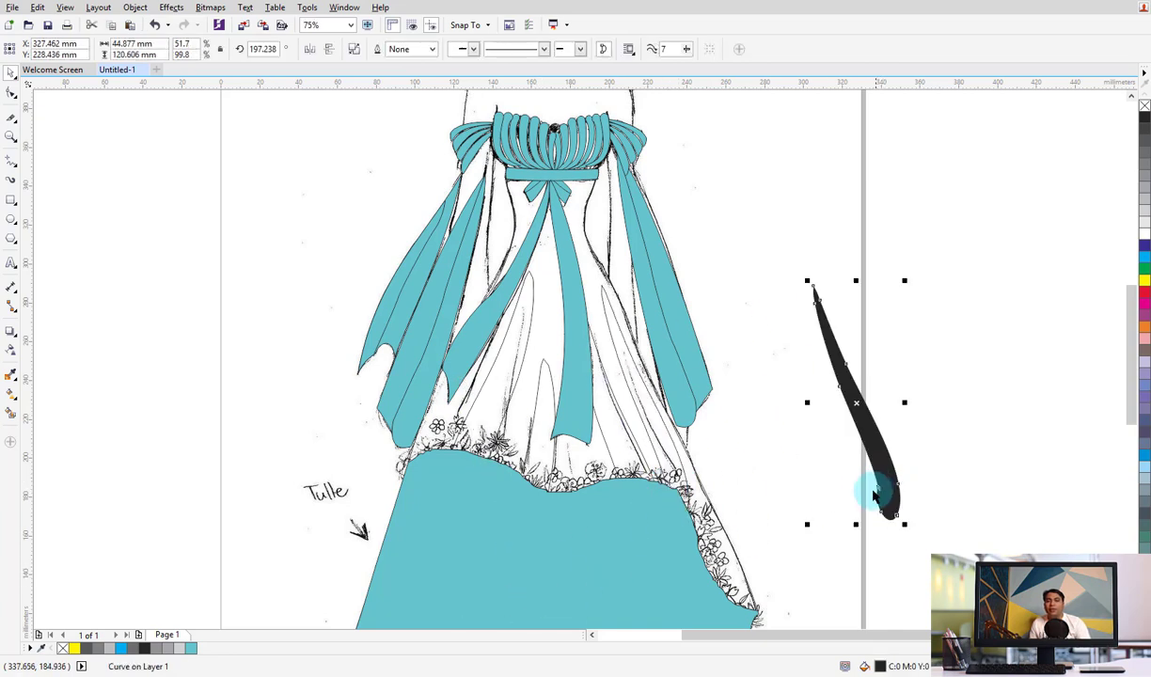
{"action": "key", "text": "Delete"}
{"action": "left_click", "coordinate": [525, 439]}
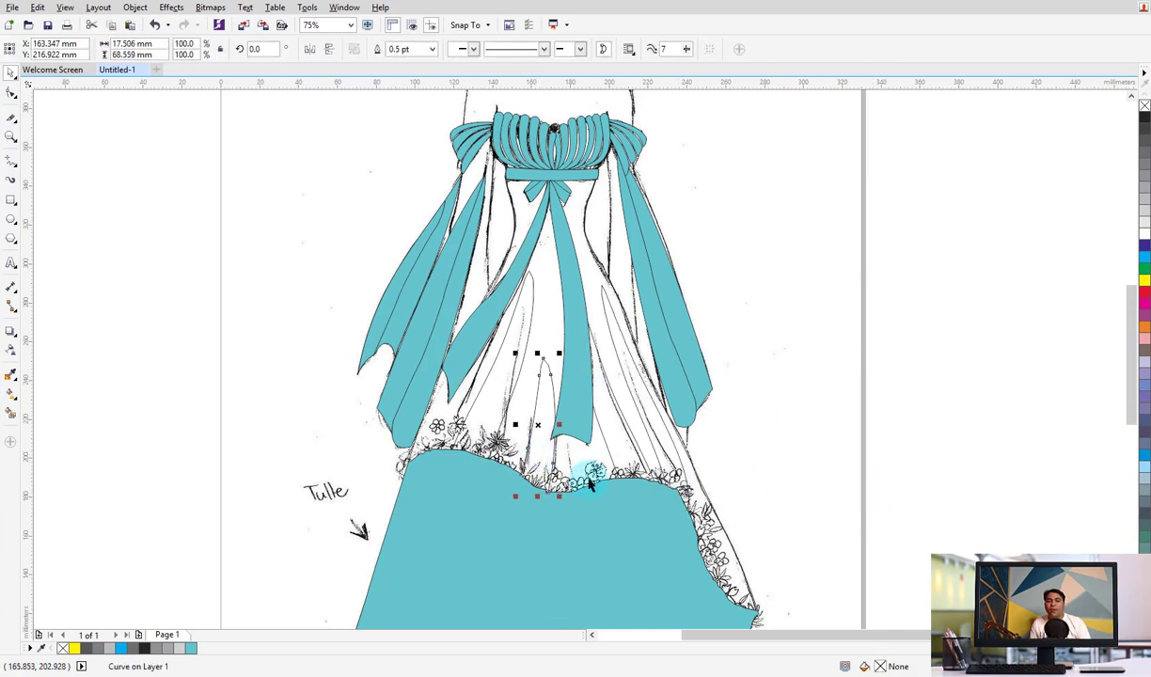
{"action": "key", "text": "ctrl+z"}
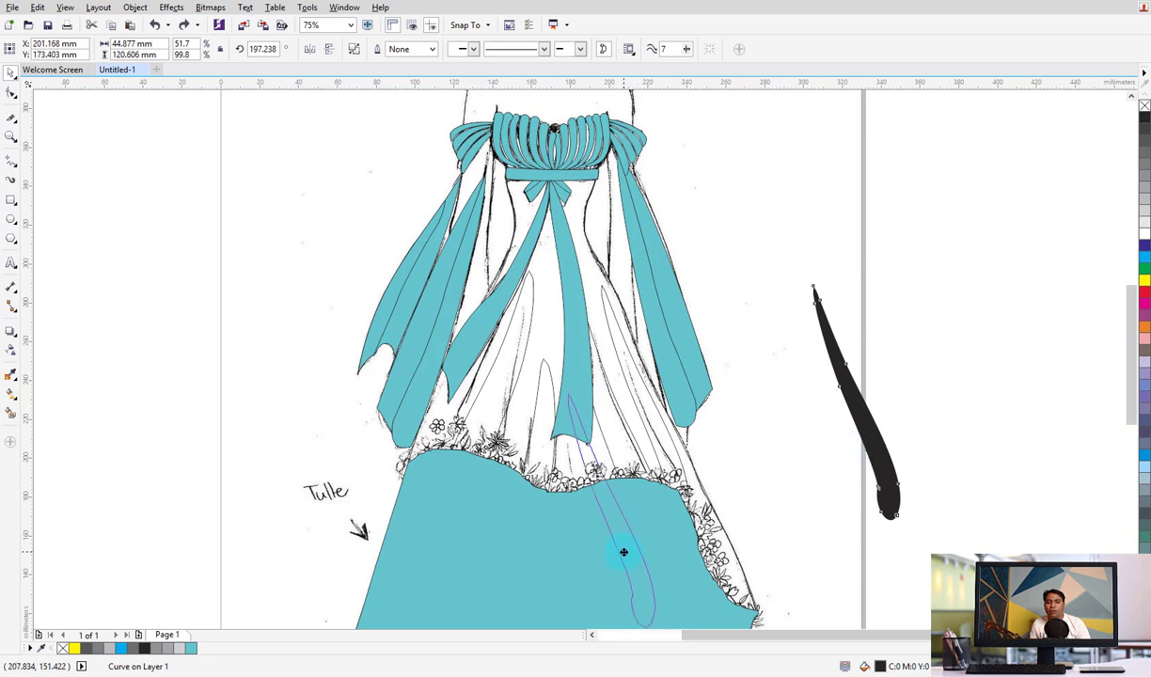
Stand the dark stroke upright near the skirt centre, then delete it
{"action": "left_click_drag", "start_coordinate": [835, 454], "coordinate": [628, 543]}
{"action": "left_click", "coordinate": [628, 543]}
{"action": "left_click_drag", "start_coordinate": [657, 387], "coordinate": [681, 424]}
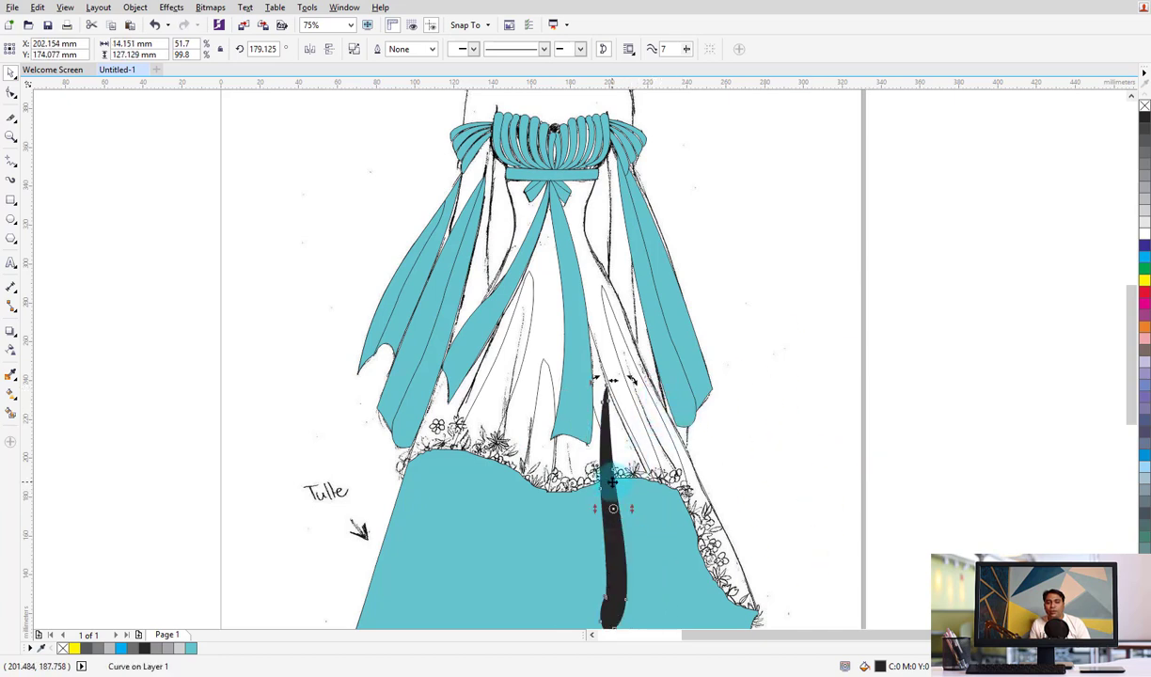
{"action": "left_click_drag", "start_coordinate": [609, 506], "coordinate": [572, 505]}
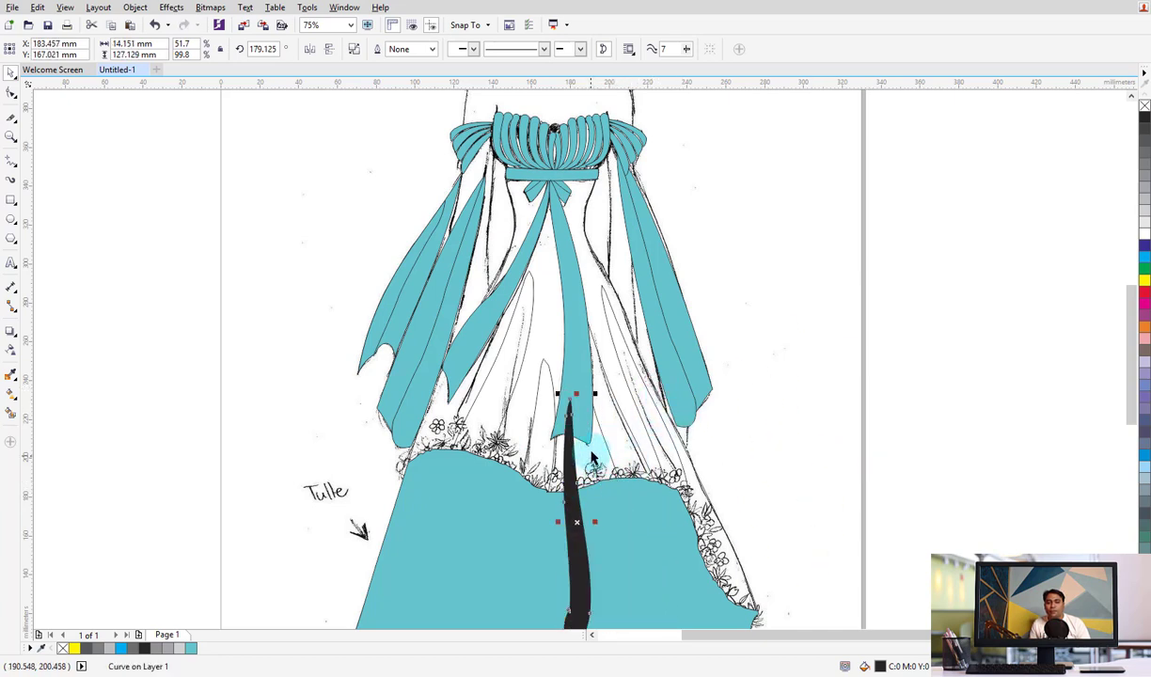
{"action": "left_click", "coordinate": [594, 457]}
{"action": "left_click", "coordinate": [766, 365]}
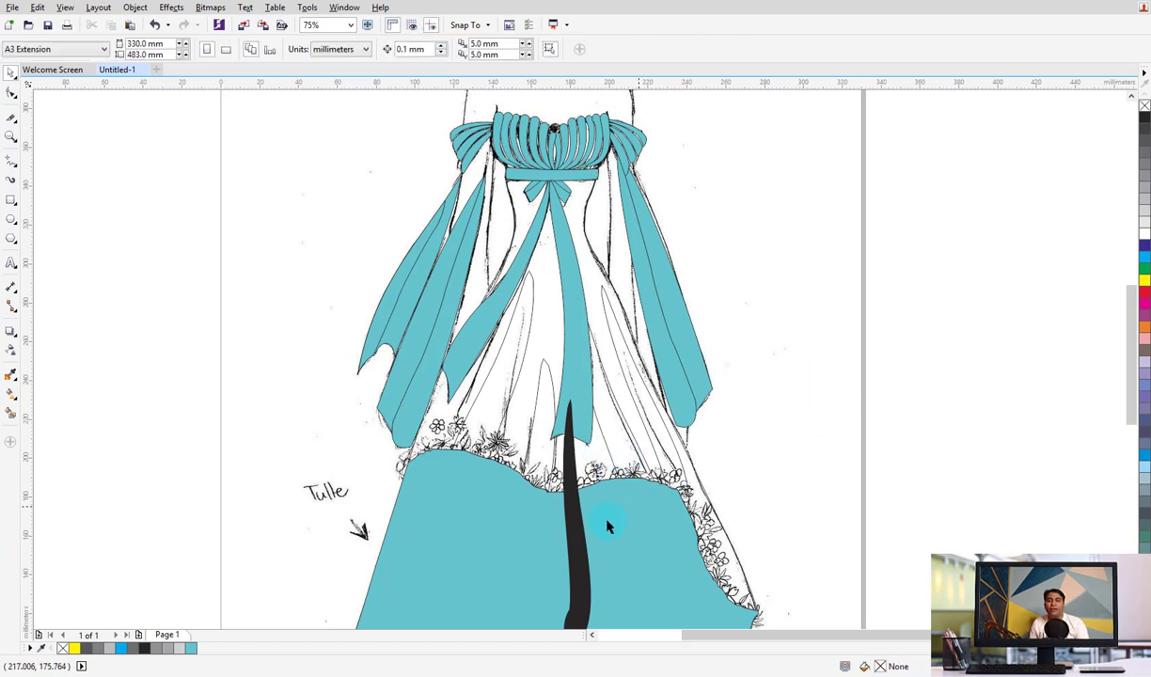
{"action": "left_click", "coordinate": [596, 534]}
{"action": "key", "text": "Delete"}
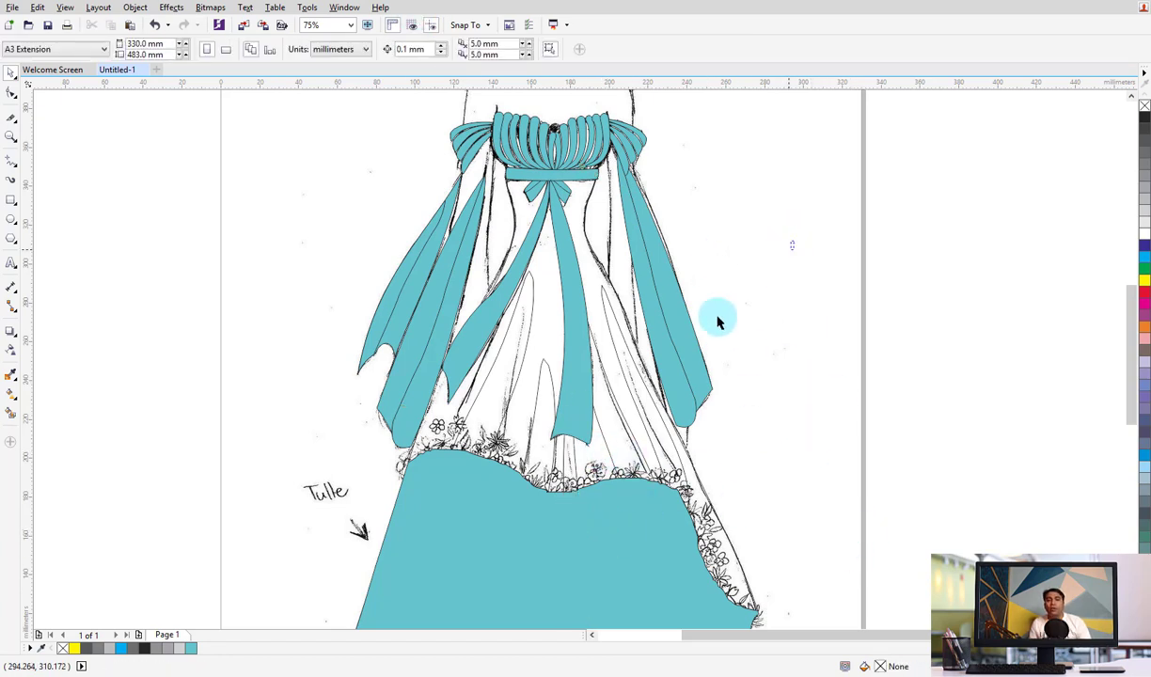
Build new panel shapes from the selected front ribbon pieces
{"action": "left_click_drag", "start_coordinate": [794, 241], "coordinate": [395, 548]}
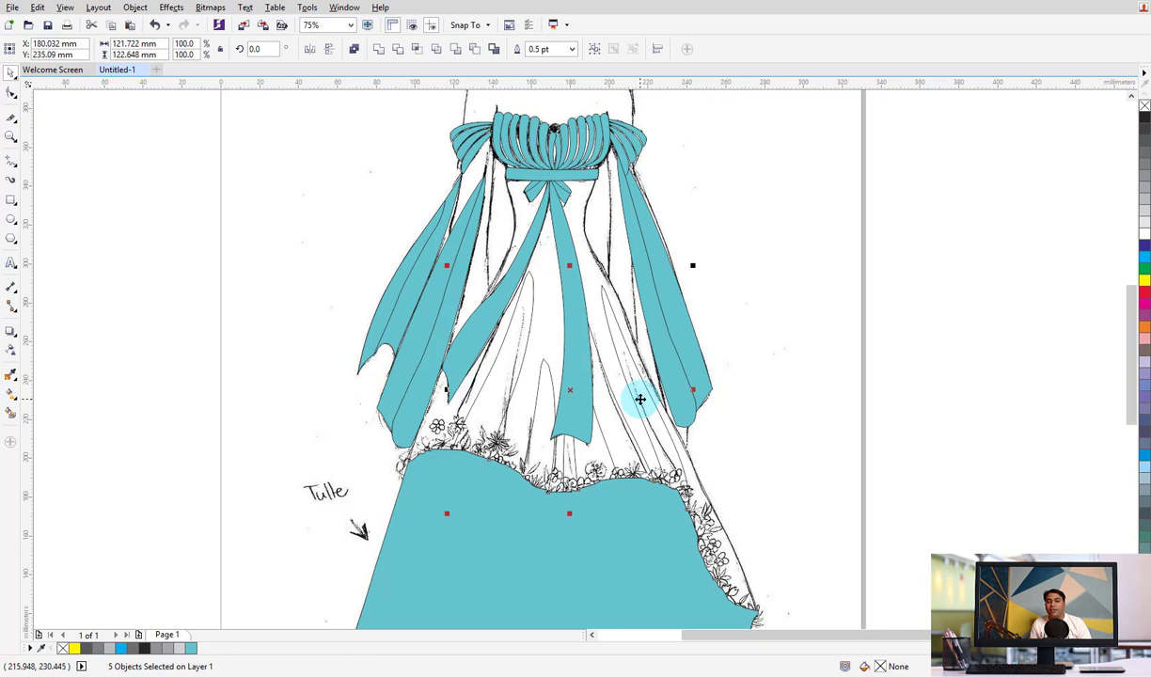
{"action": "left_click_drag", "start_coordinate": [640, 400], "coordinate": [968, 441]}
{"action": "key", "text": "ctrl+z"}
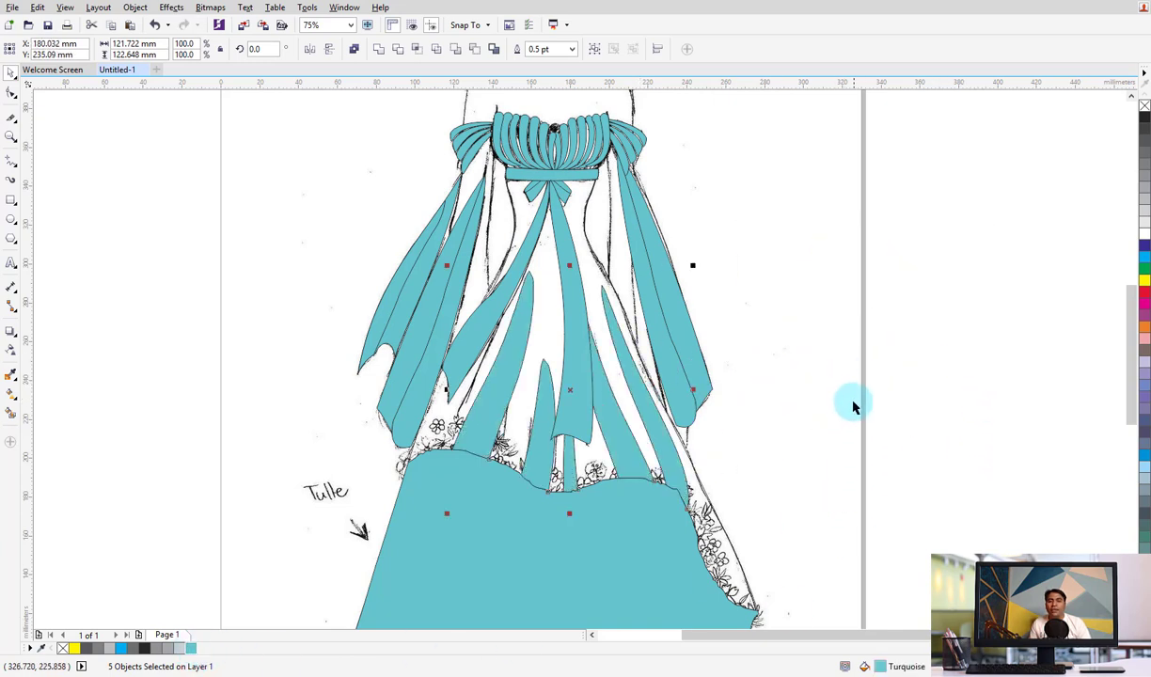
{"action": "left_click", "coordinate": [658, 423]}
Fill the new skirt panel turquoise and select the other dress panels
{"action": "left_click", "coordinate": [685, 505]}
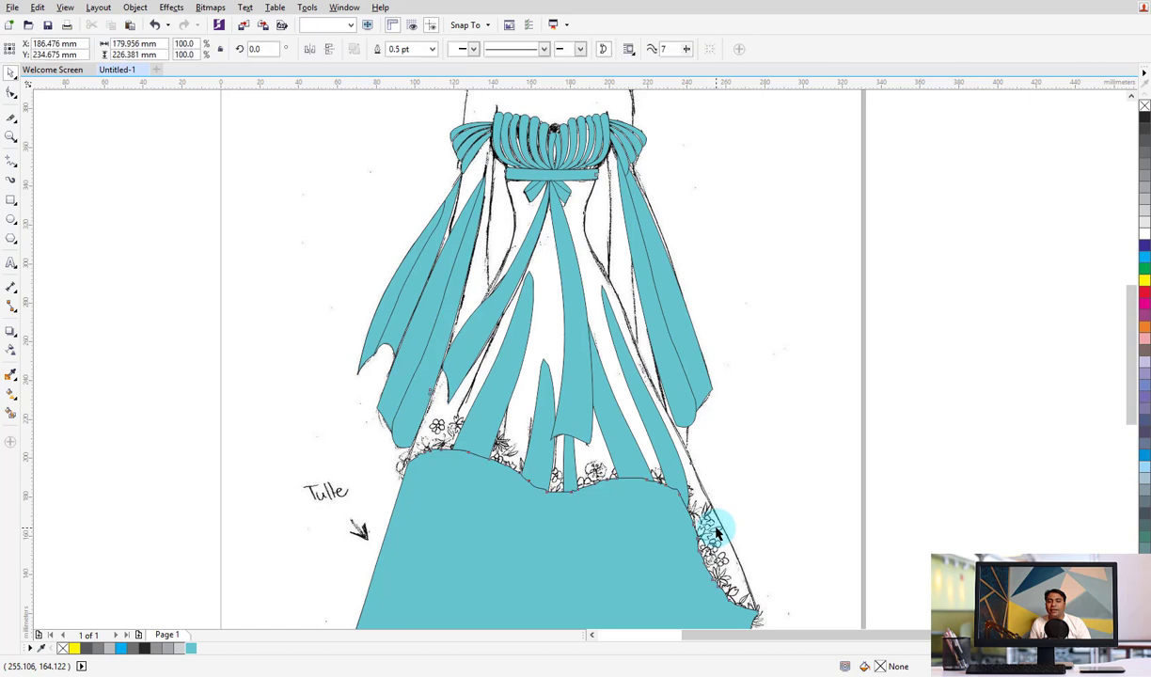
{"action": "left_click", "coordinate": [190, 648]}
{"action": "left_click", "coordinate": [809, 376]}
{"action": "left_click", "coordinate": [613, 357]}
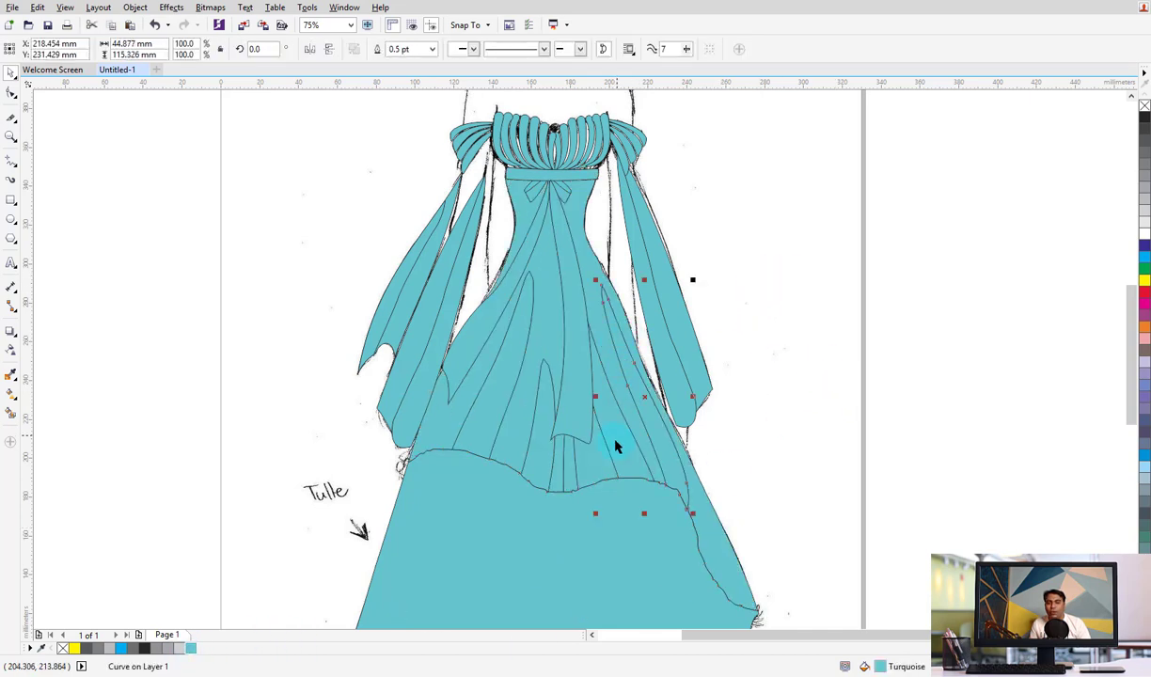
{"action": "left_click", "coordinate": [580, 477], "text": "shift"}
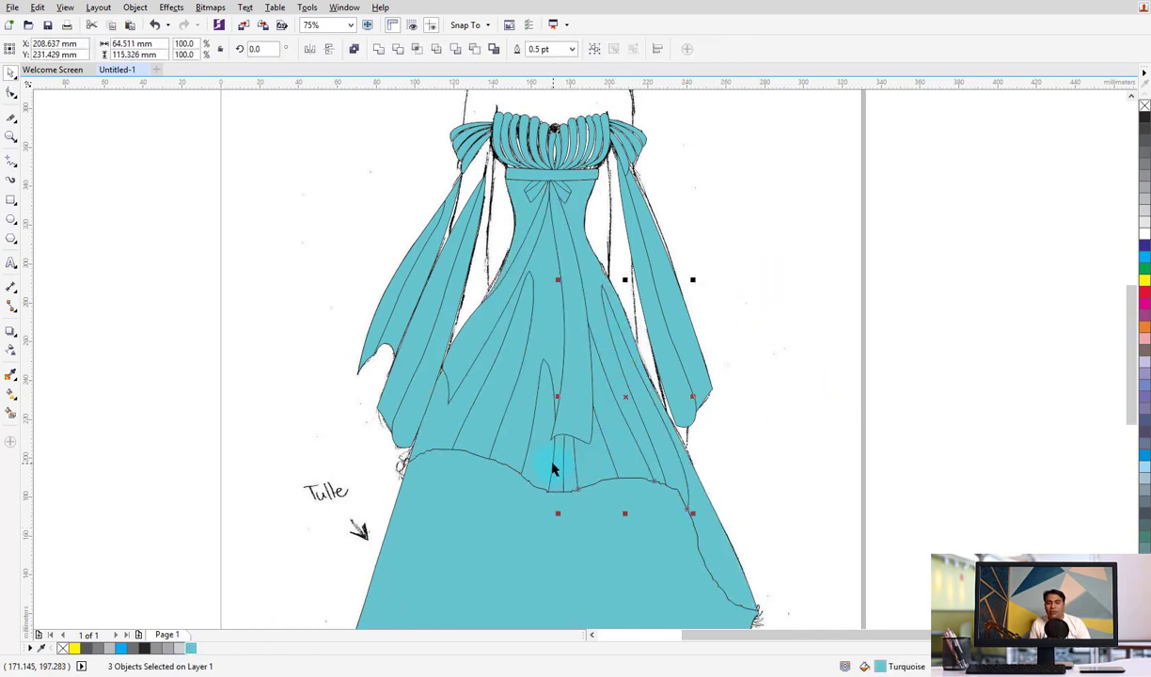
{"action": "left_click", "coordinate": [503, 407], "text": "shift"}
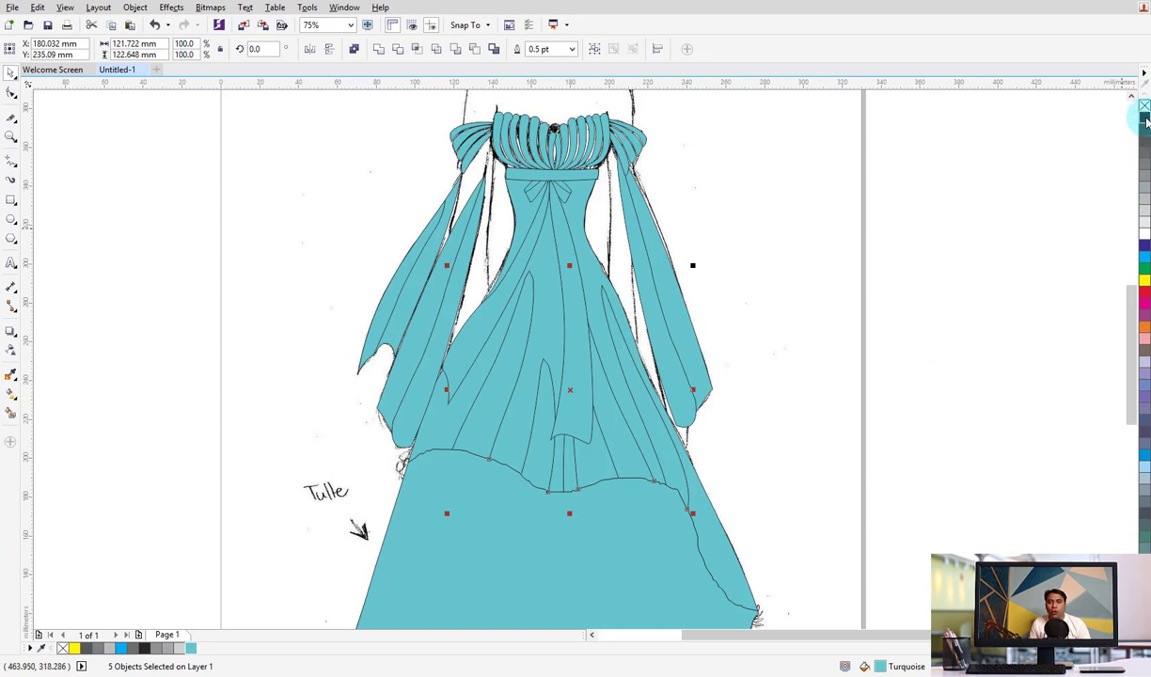
Remove the outlines from the selected panels, keeping their turquoise fill
{"action": "left_click", "coordinate": [1146, 122]}
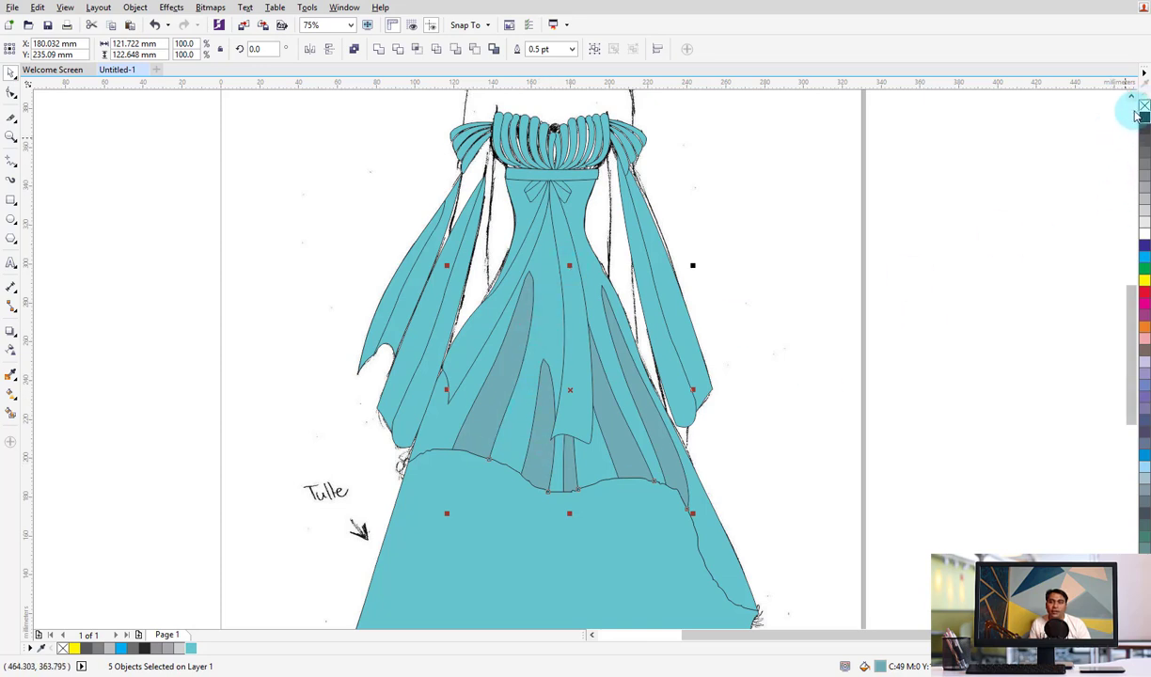
{"action": "right_click", "coordinate": [1145, 106]}
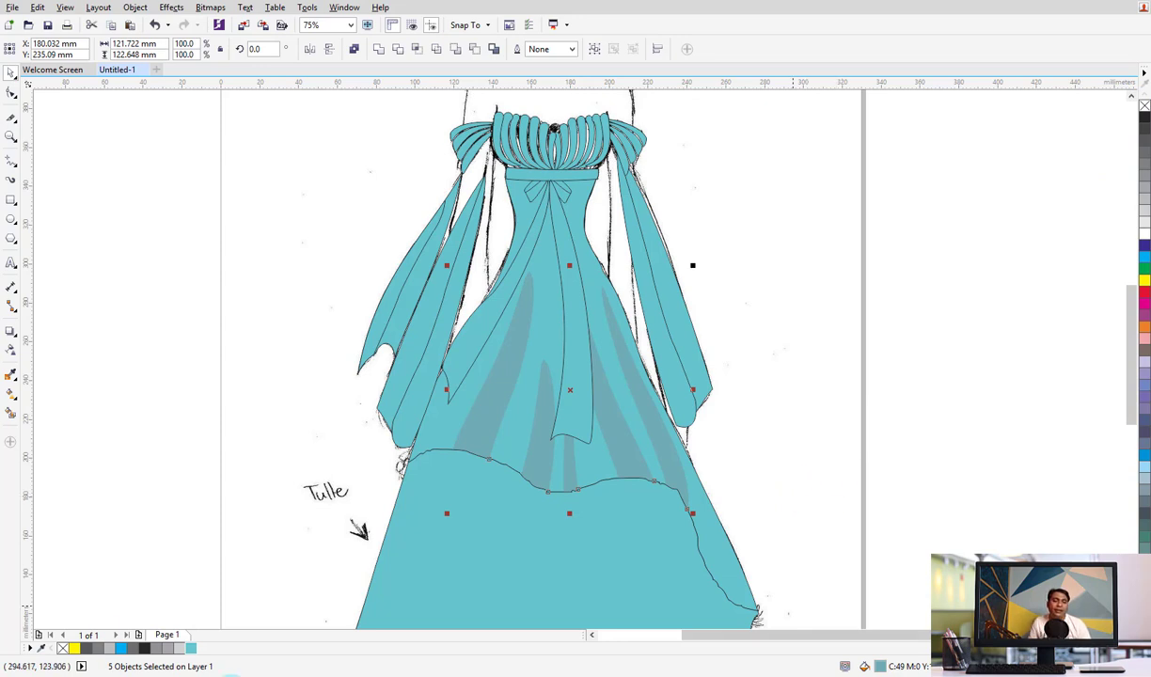
{"action": "left_click", "coordinate": [193, 649]}
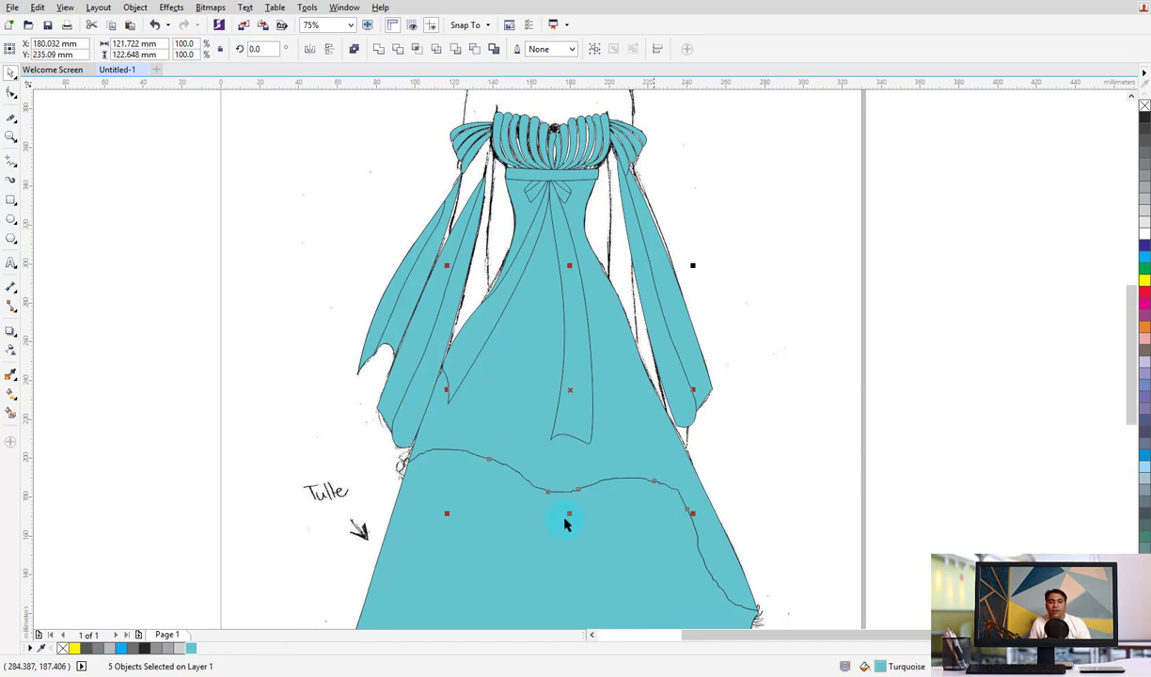
Delete the large turquoise gown fill shape behind the panels
{"action": "left_click", "coordinate": [425, 448]}
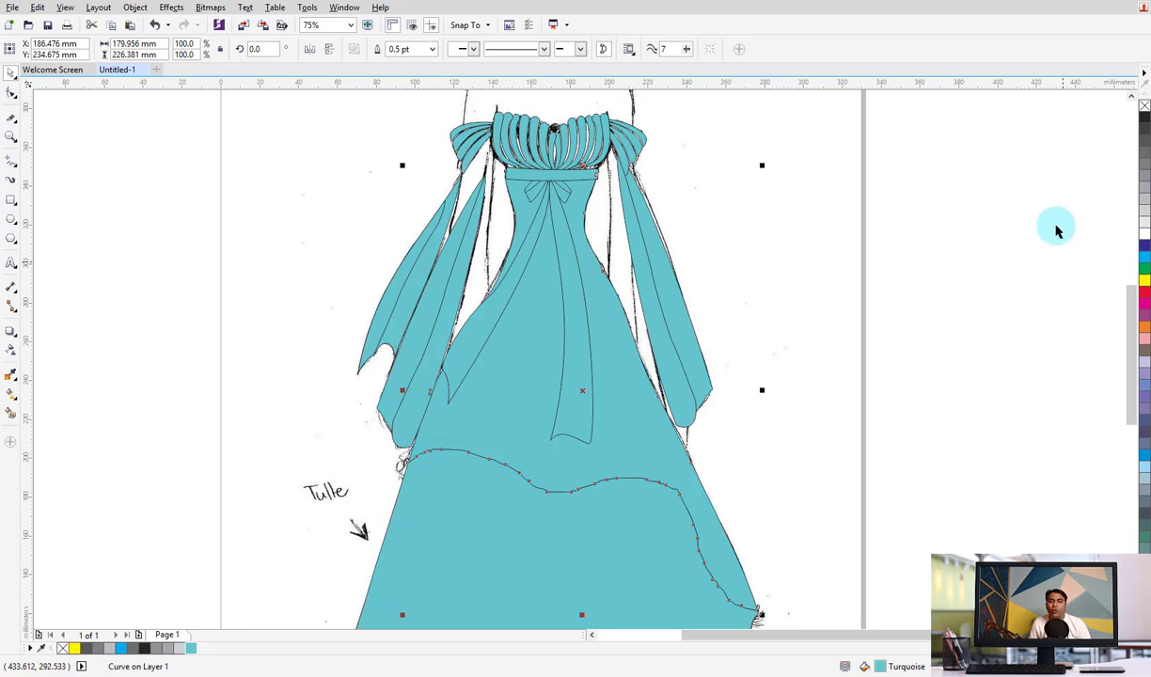
{"action": "key", "text": "Delete"}
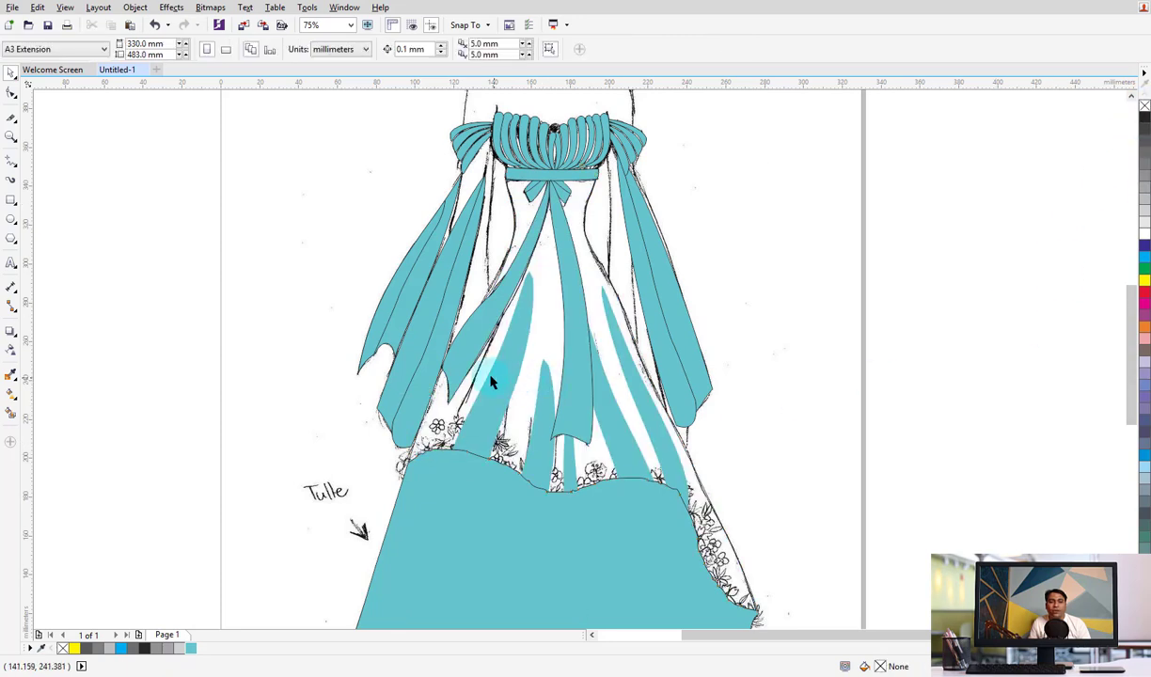
{"action": "left_click", "coordinate": [491, 376]}
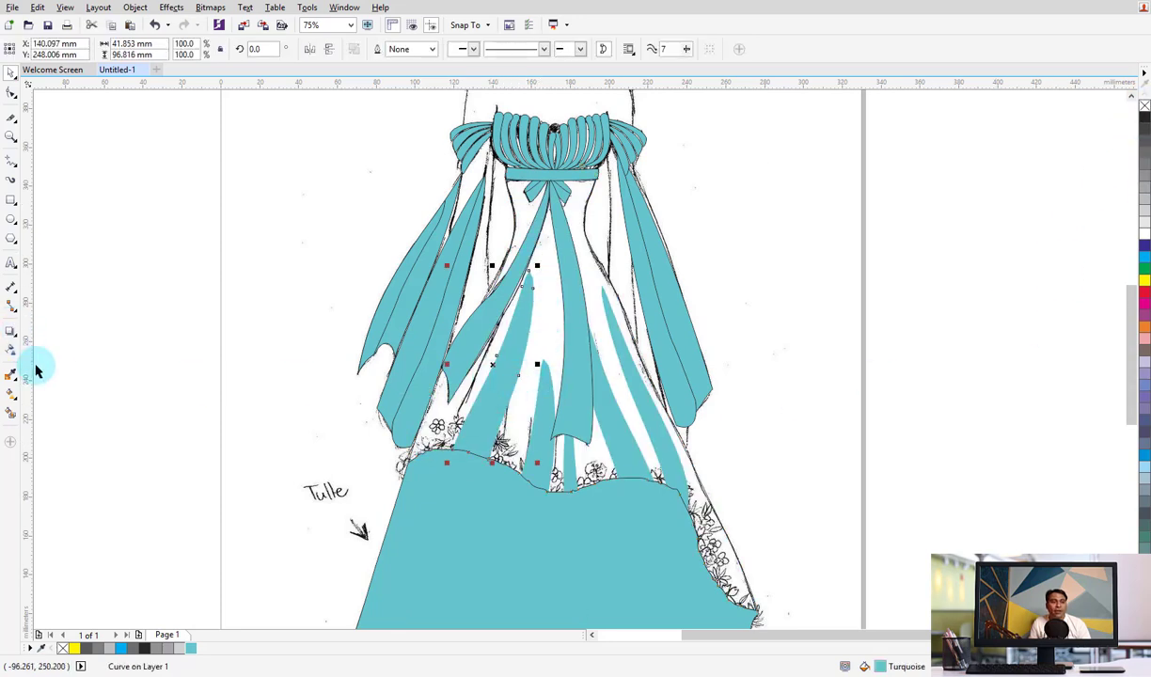
Give the central panel a linear fountain fill with the Interactive Fill tool (G)
{"action": "key", "text": "g"}
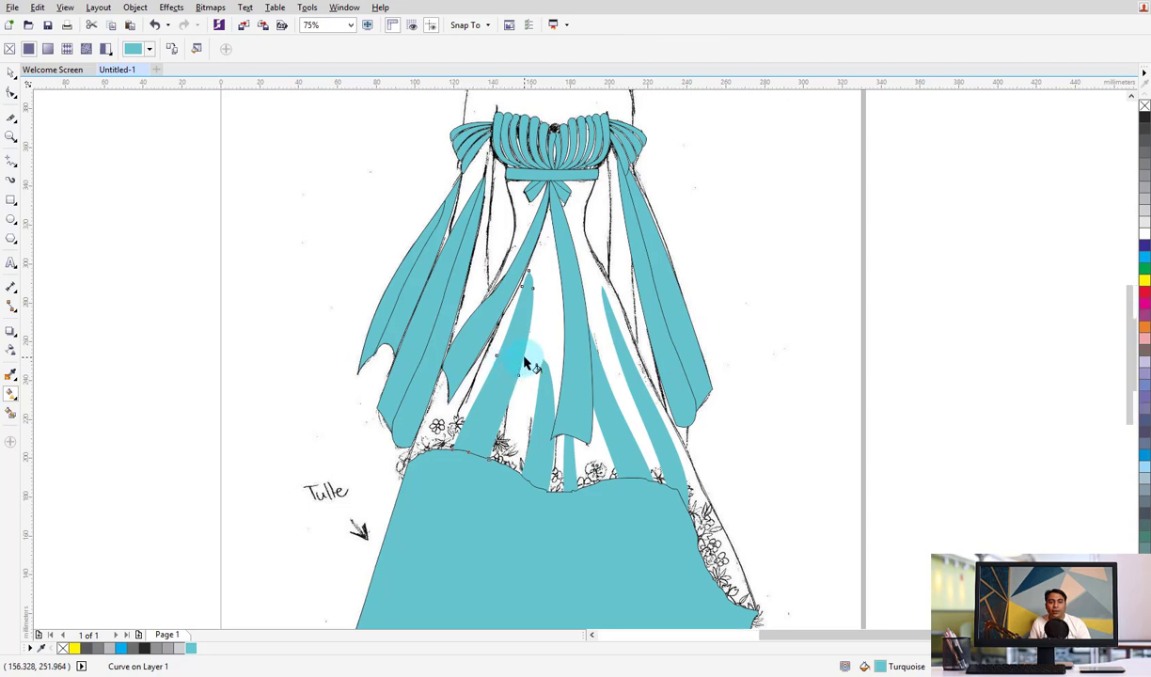
{"action": "scroll", "coordinate": [499, 367], "scroll_direction": "up", "scroll_amount": 3}
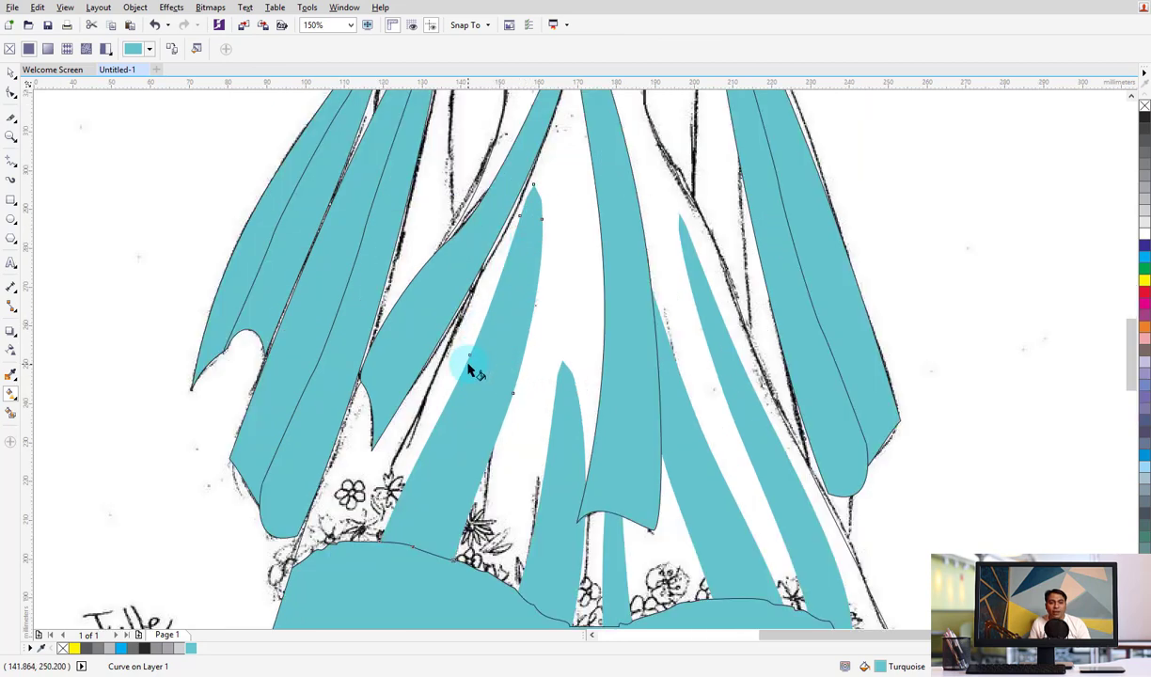
{"action": "left_click_drag", "start_coordinate": [469, 365], "coordinate": [520, 378]}
{"action": "left_click", "coordinate": [520, 377]}
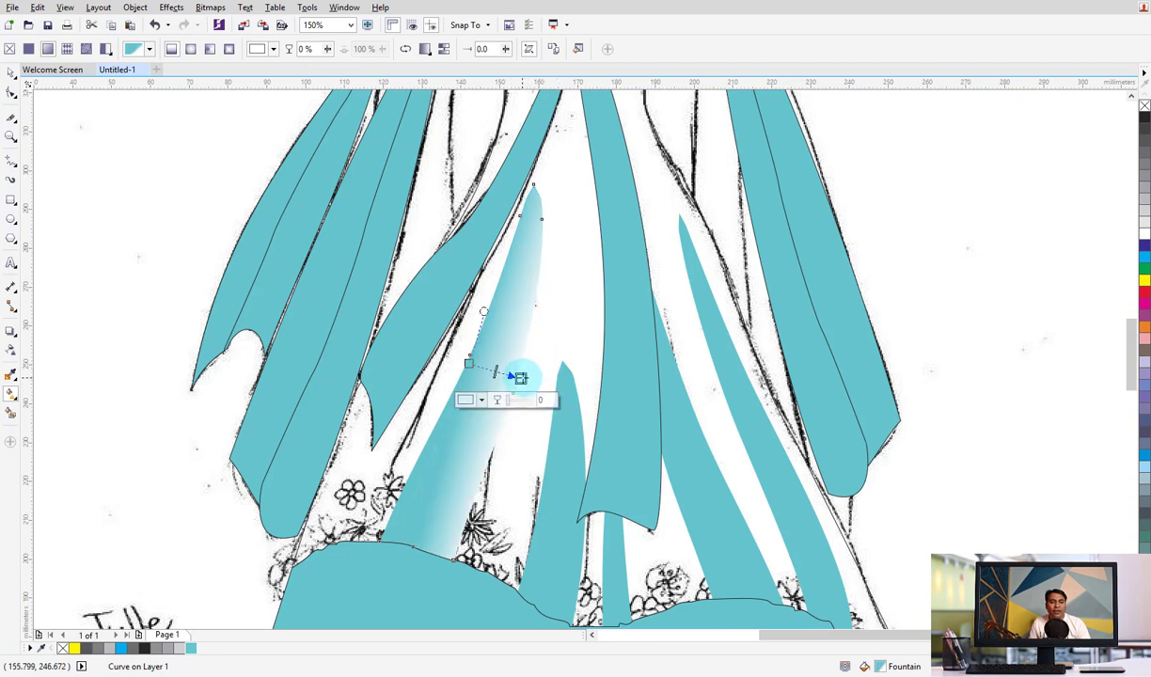
{"action": "left_click", "coordinate": [473, 402]}
{"action": "left_click", "coordinate": [469, 366]}
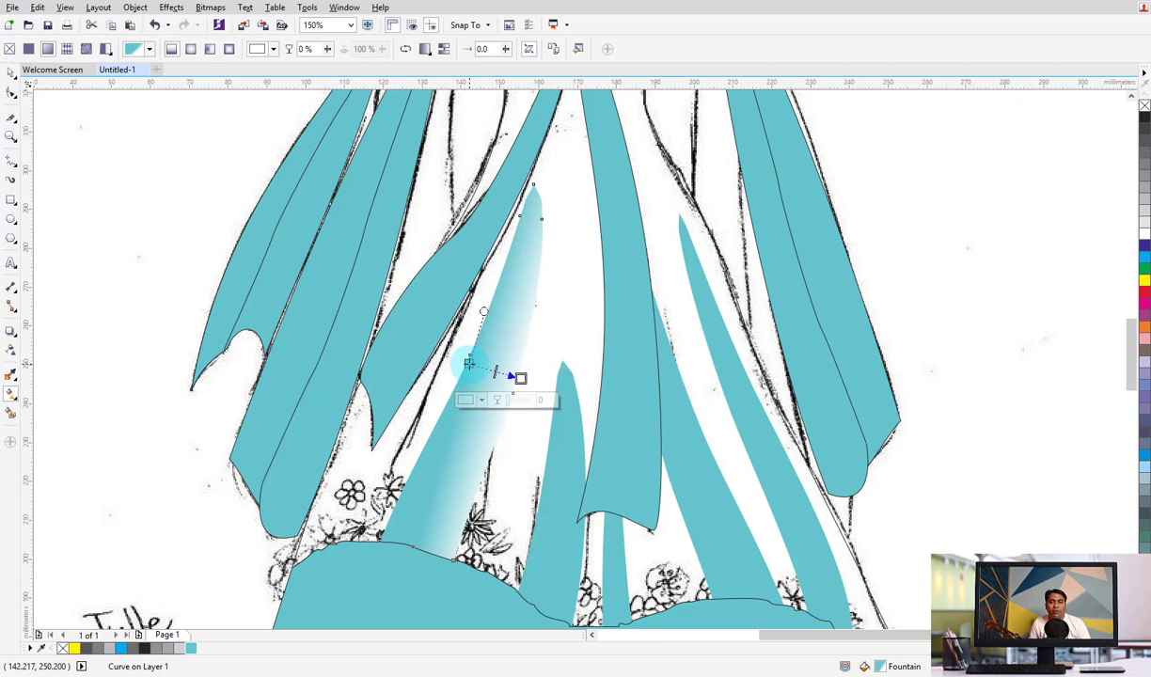
Darken the gradient's end colour to deeper teal C78 M29 Y40 K3
{"action": "double_click", "coordinate": [190, 648]}
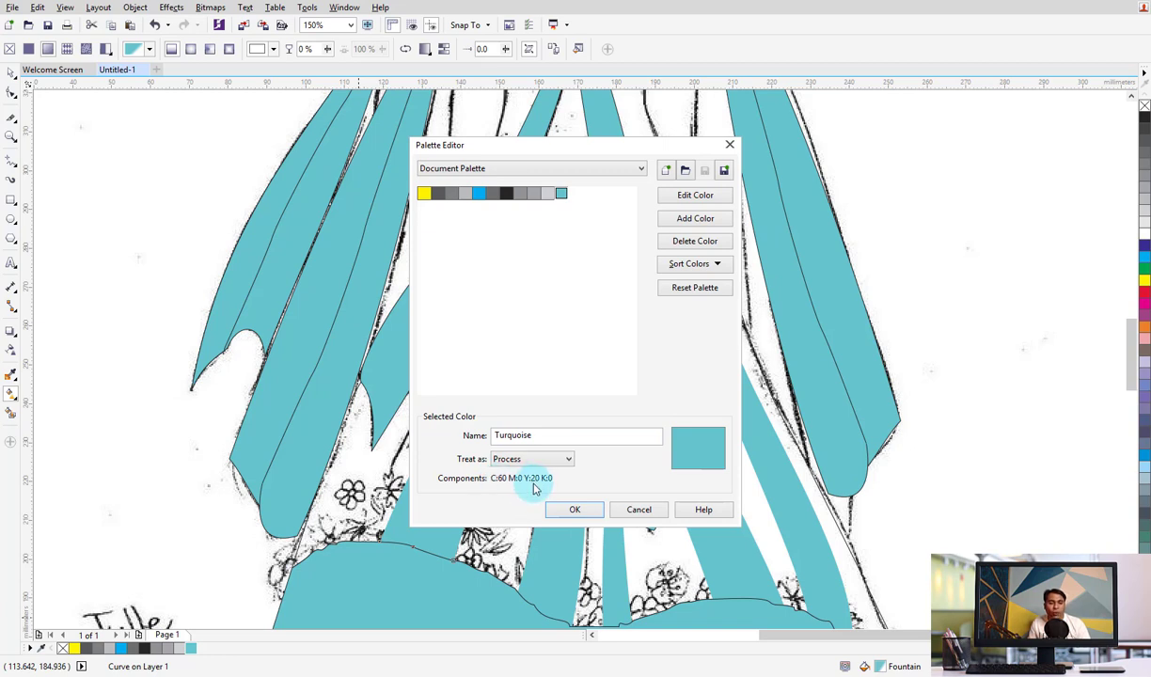
{"action": "left_click", "coordinate": [639, 513]}
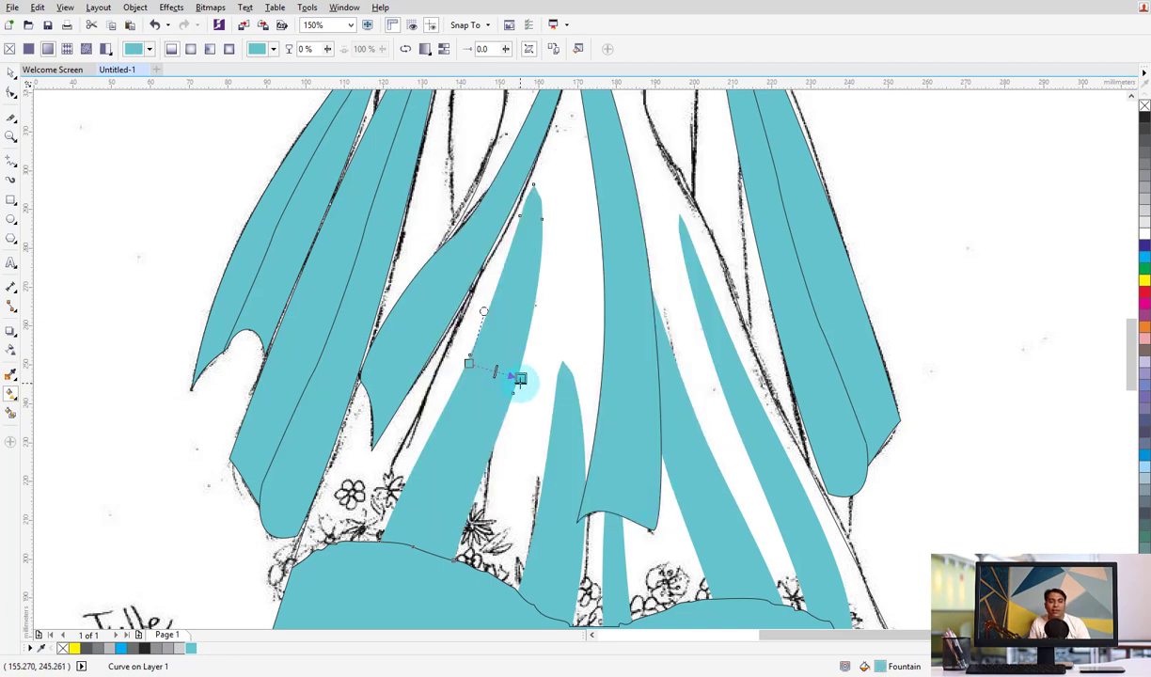
{"action": "left_click", "coordinate": [520, 379]}
{"action": "left_click", "coordinate": [470, 399]}
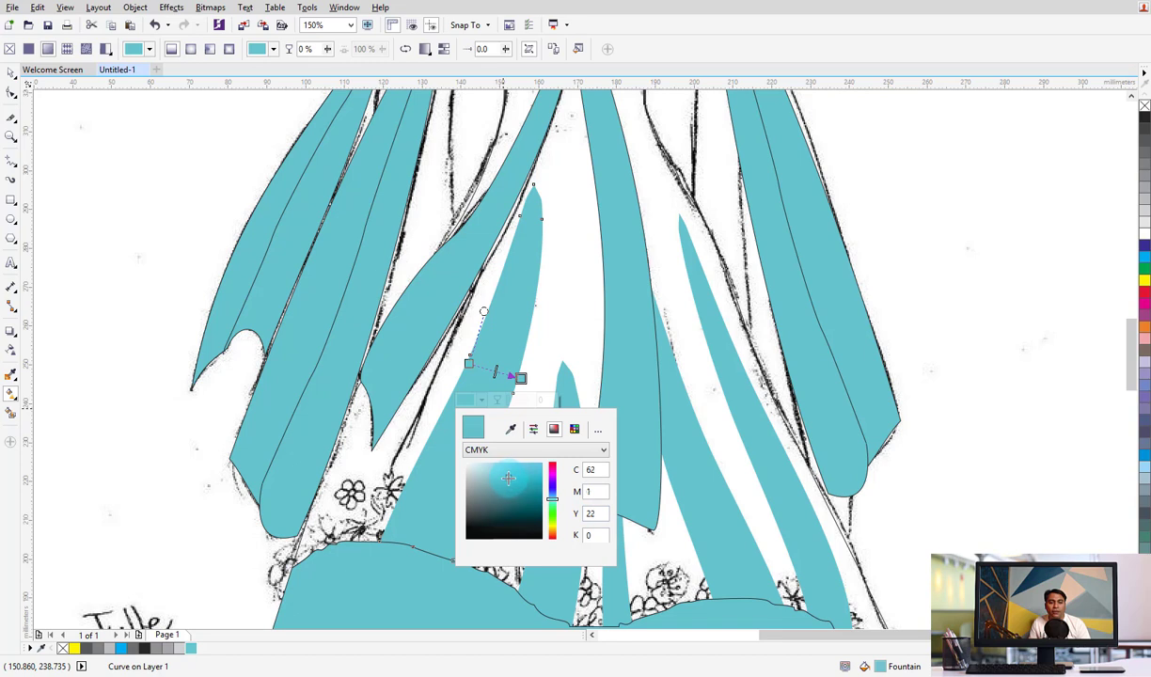
{"action": "left_click_drag", "start_coordinate": [508, 485], "coordinate": [508, 487]}
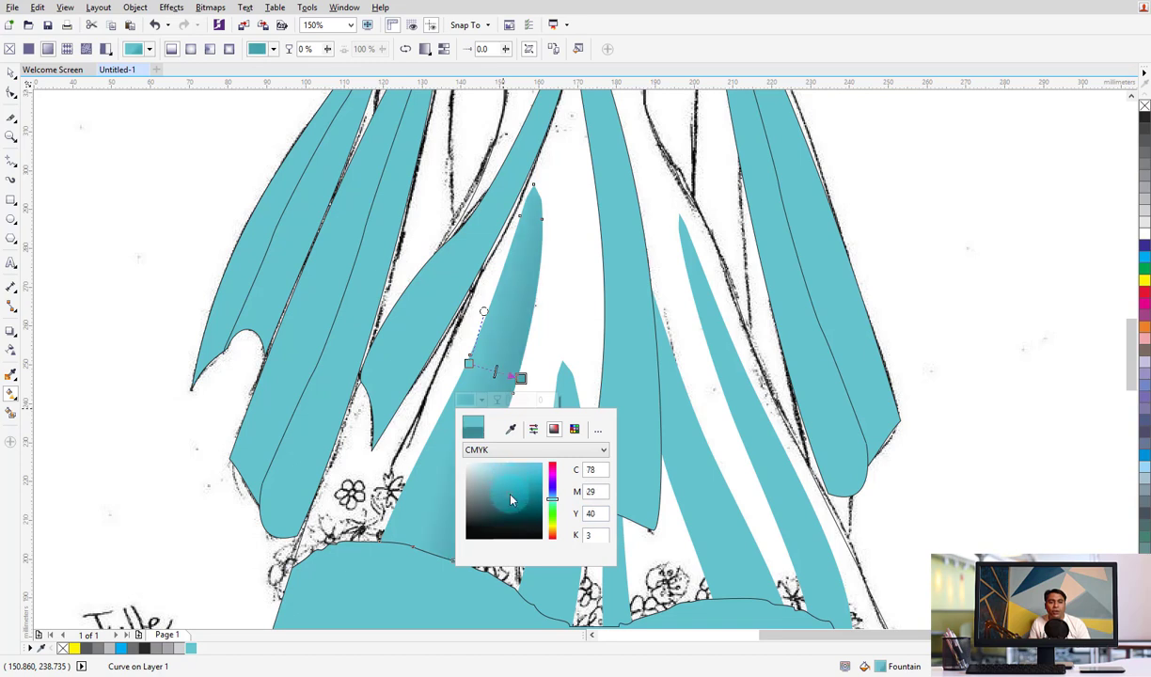
{"action": "left_click", "coordinate": [127, 422]}
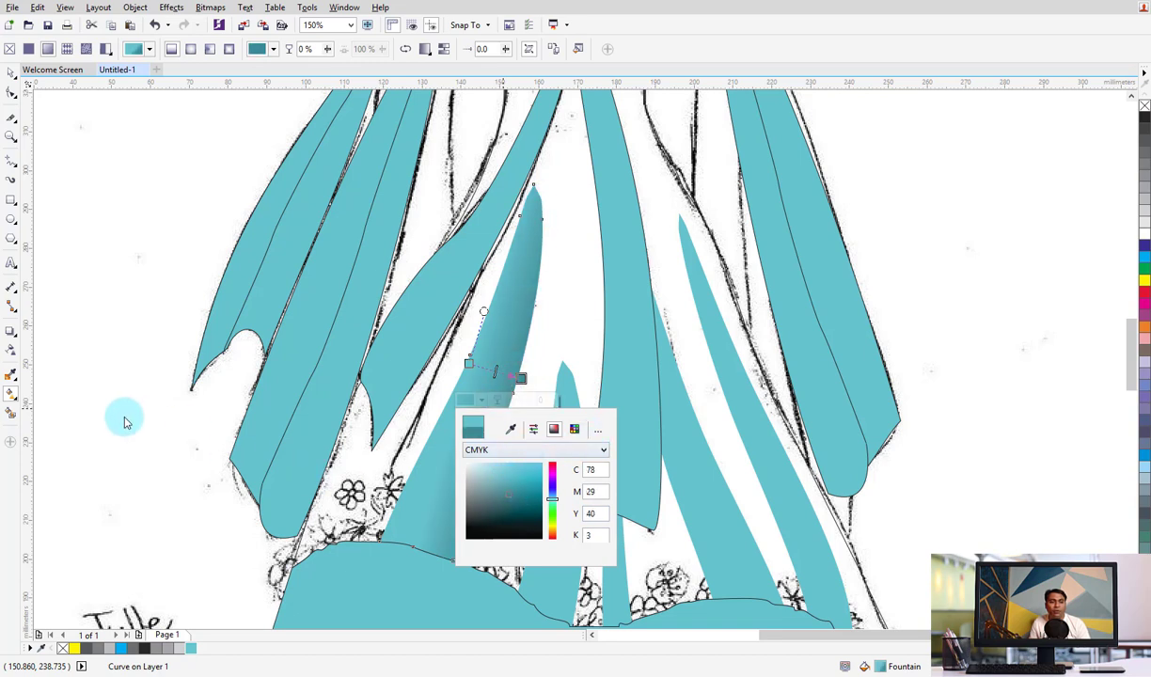
{"action": "key", "text": "space"}
Sample the central panel's gradient fill with the Attributes Eyedropper
{"action": "left_click", "coordinate": [479, 466]}
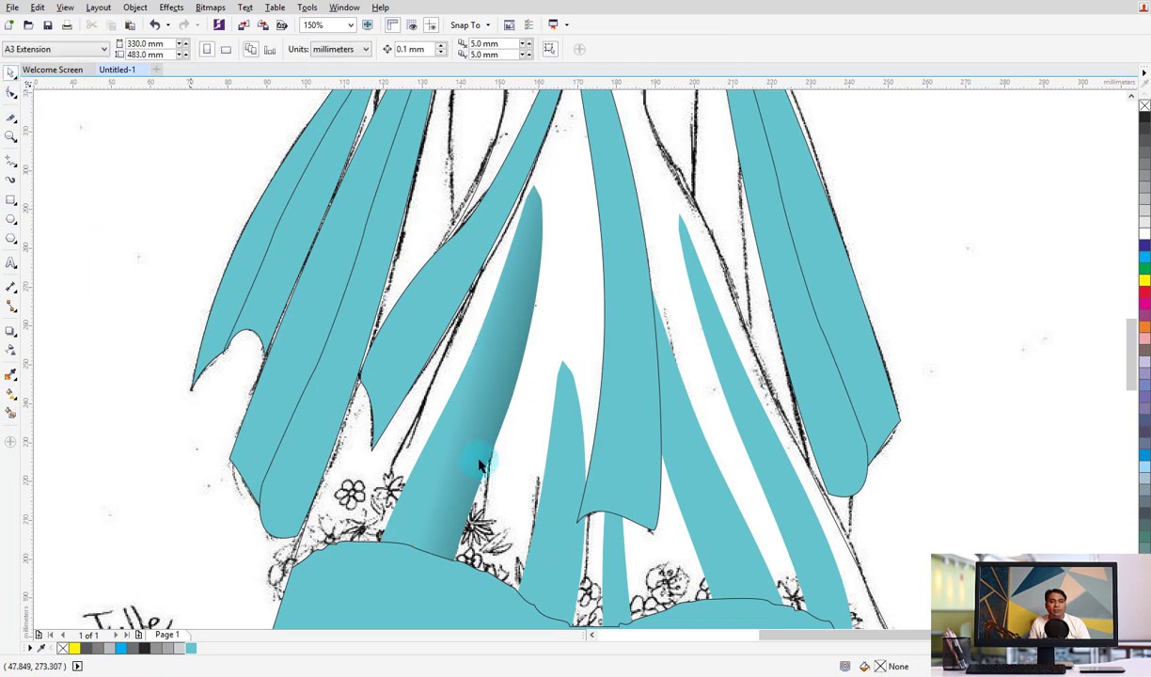
{"action": "left_click", "coordinate": [564, 442]}
{"action": "left_click", "coordinate": [476, 418]}
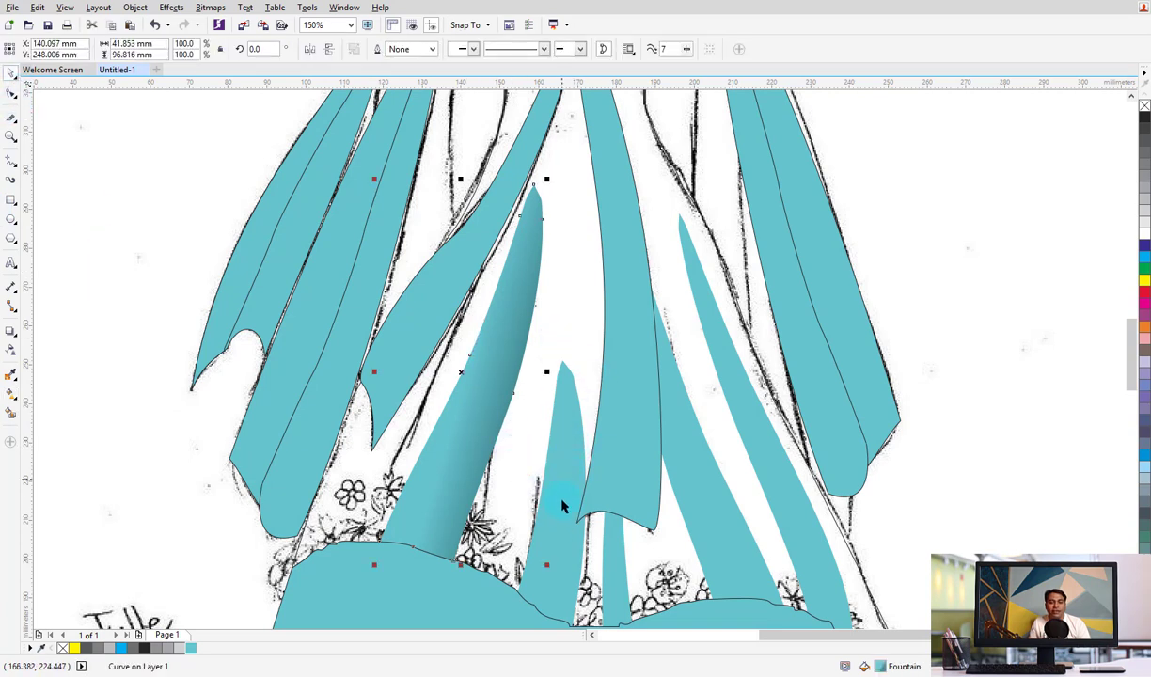
{"action": "left_click", "coordinate": [9, 376]}
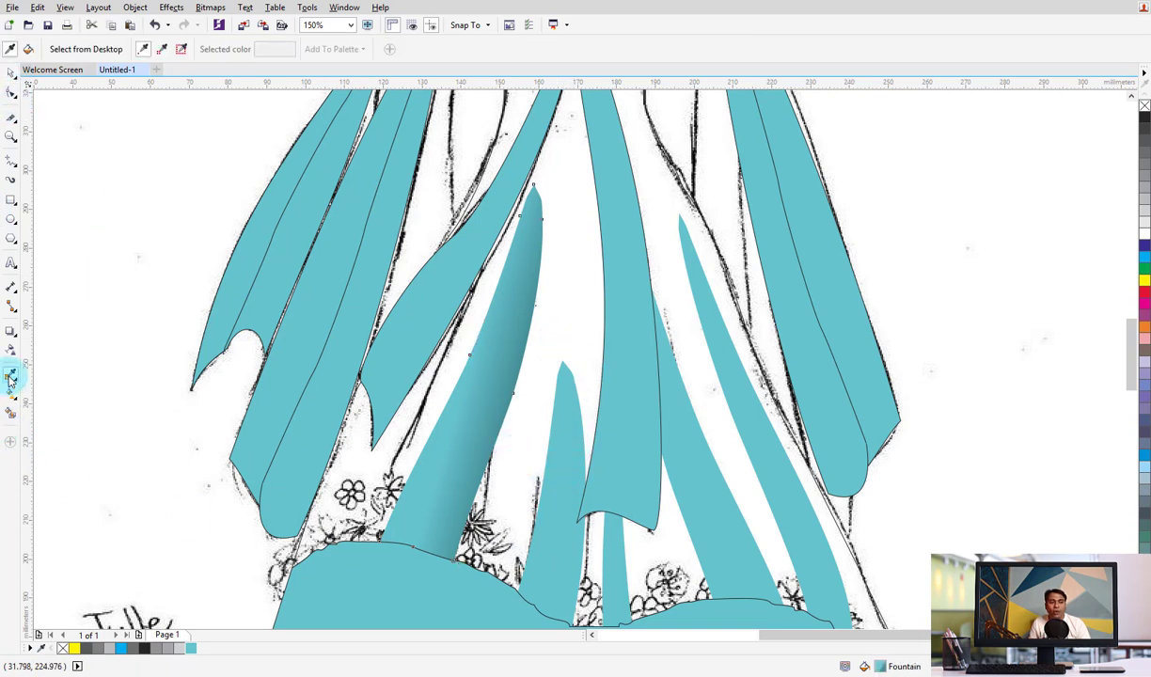
{"action": "left_click", "coordinate": [12, 377]}
{"action": "left_click", "coordinate": [91, 376]}
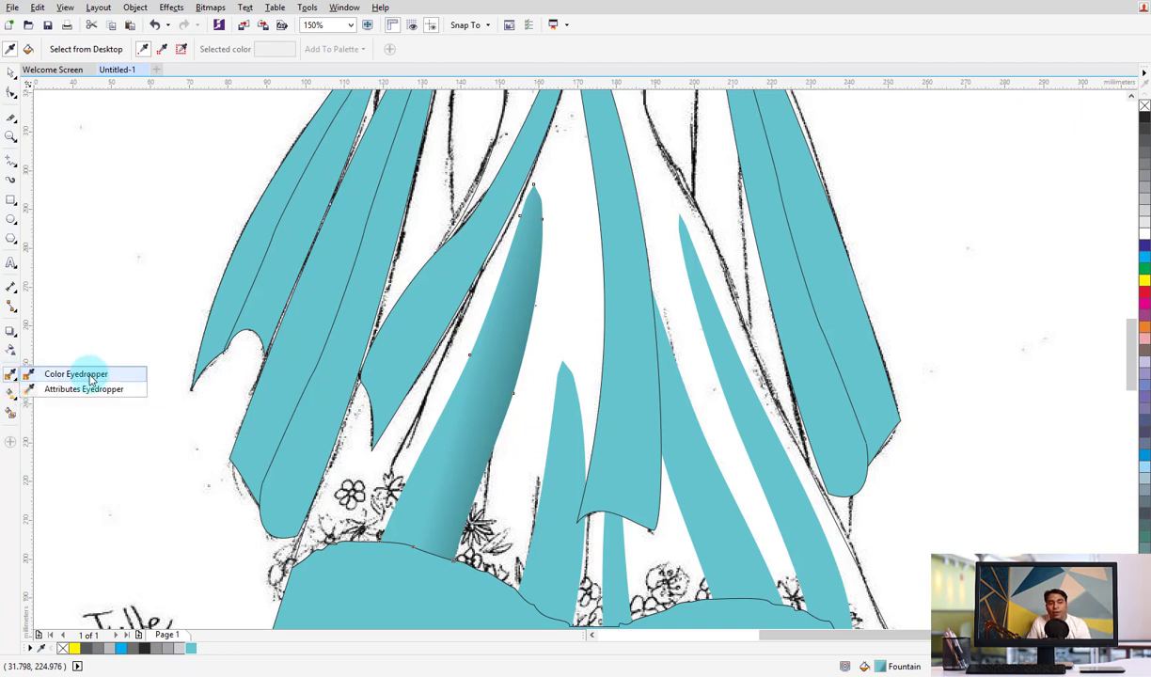
{"action": "left_click", "coordinate": [468, 400]}
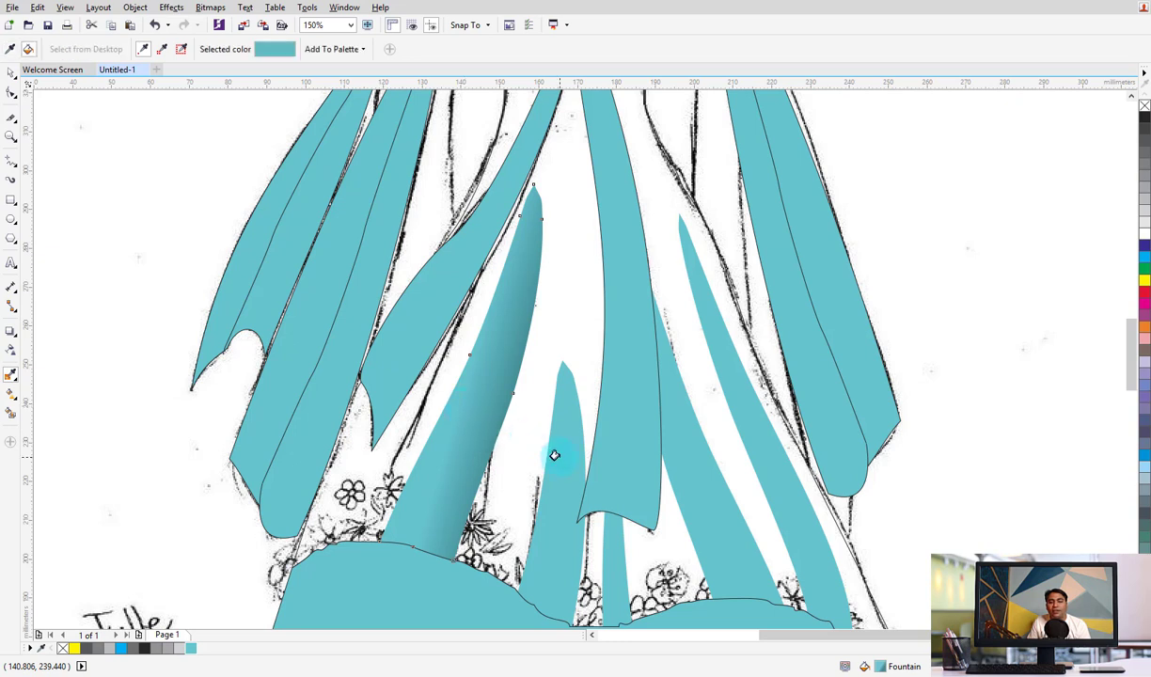
{"action": "left_click", "coordinate": [12, 374]}
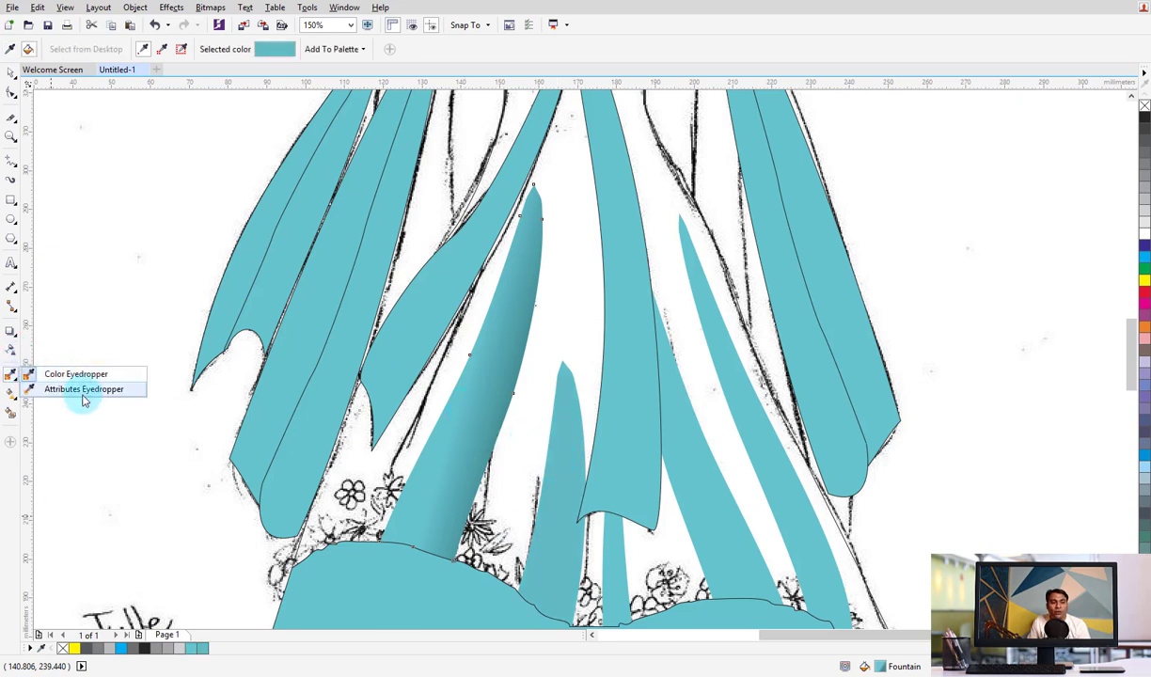
{"action": "left_click", "coordinate": [84, 389]}
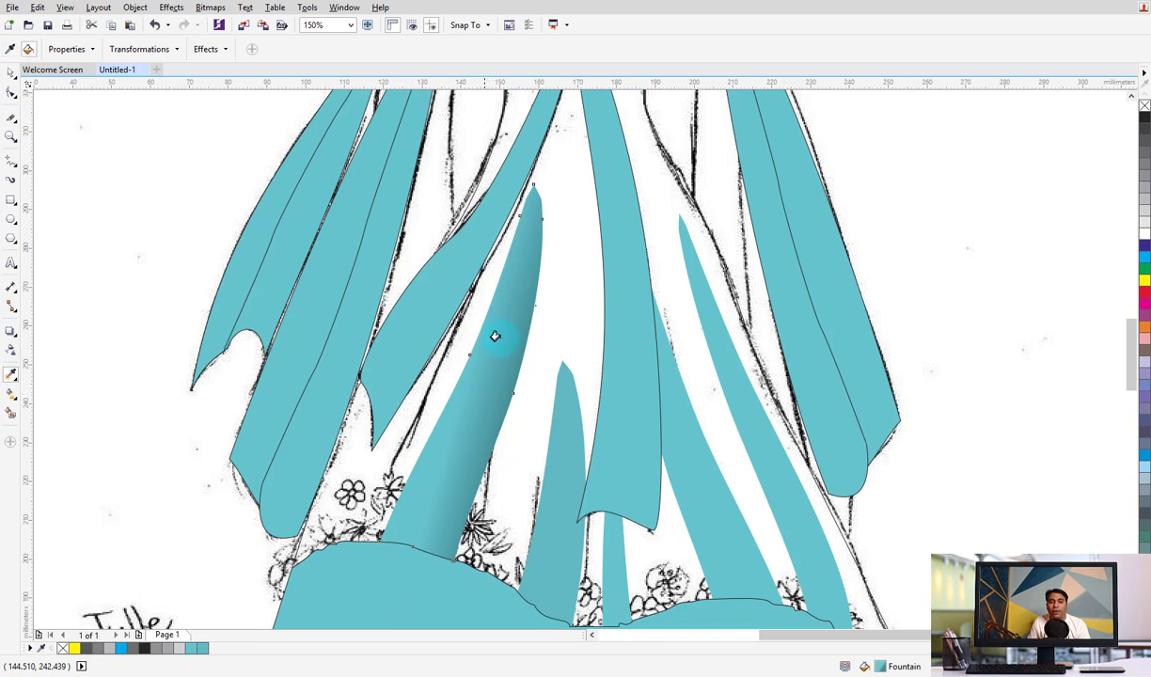
Apply the gradient to the two narrow middle folds and two right-hand diagonal stripes
{"action": "left_click", "coordinate": [556, 473]}
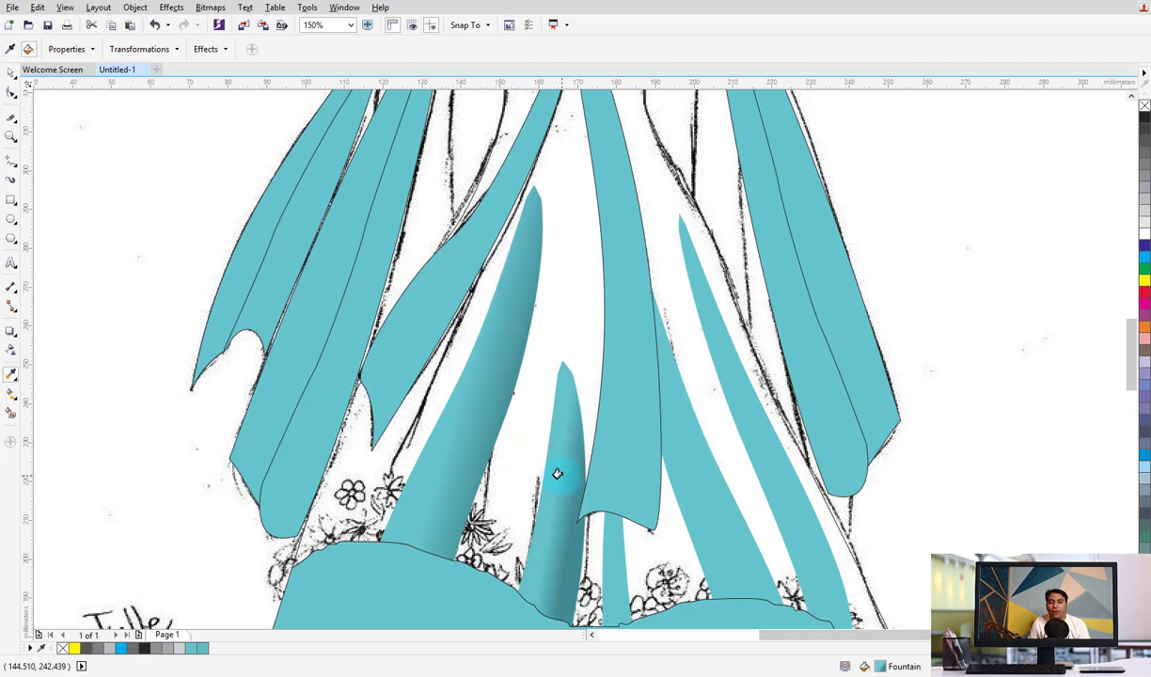
{"action": "left_click", "coordinate": [611, 564]}
{"action": "left_click", "coordinate": [757, 508]}
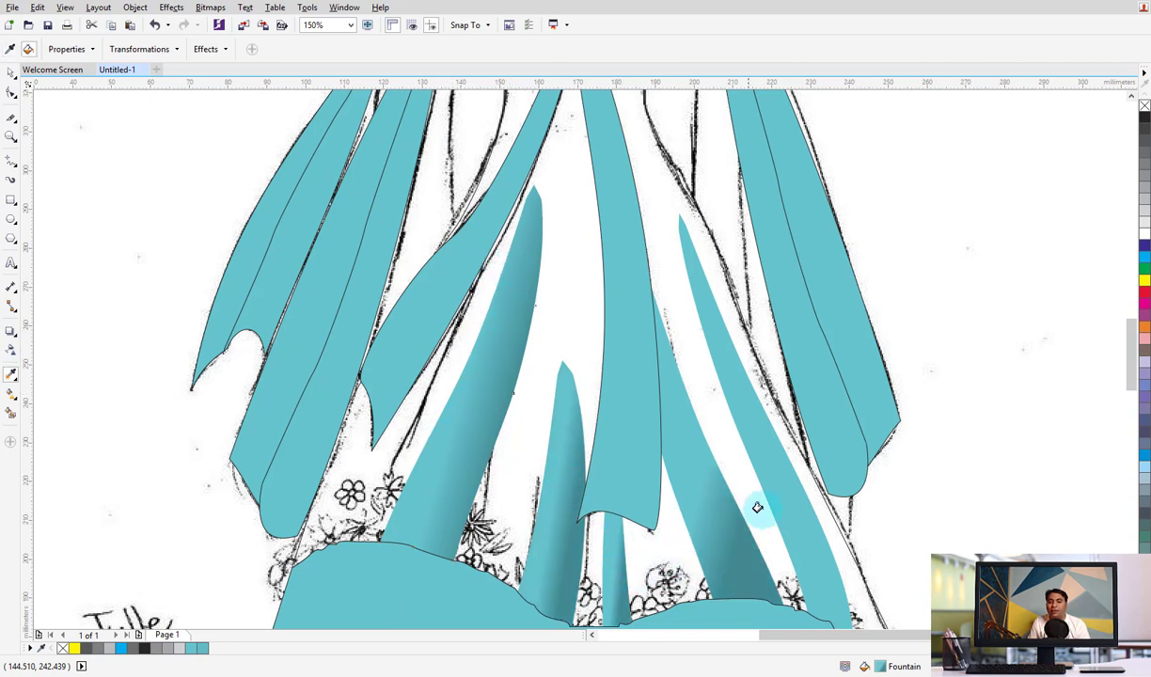
{"action": "left_click", "coordinate": [768, 466]}
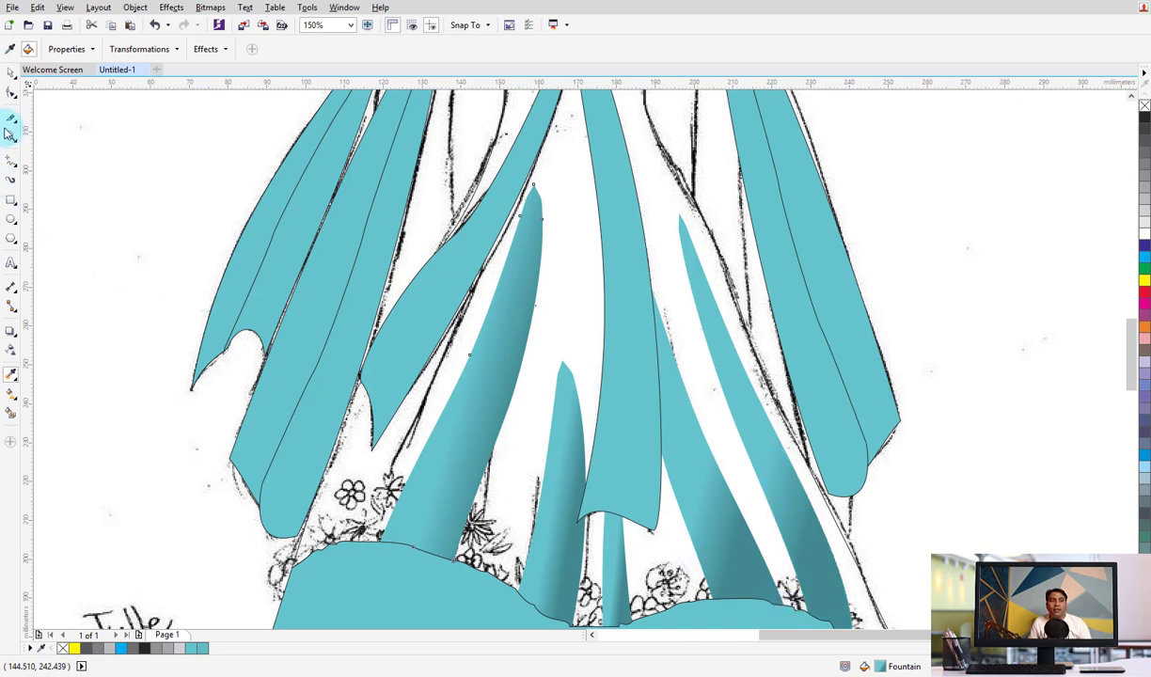
{"action": "left_click", "coordinate": [11, 75]}
Re-angle the narrow central strip's fountain-fill gradient to follow the fold
{"action": "key", "text": "g"}
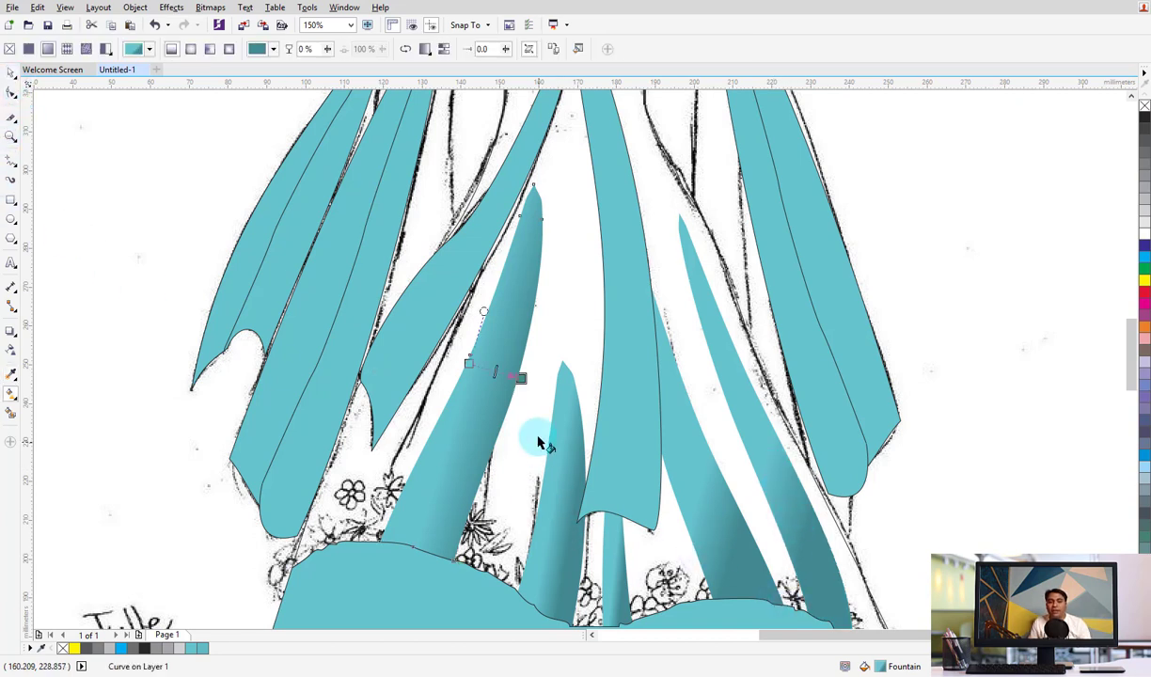
{"action": "left_click", "coordinate": [571, 513]}
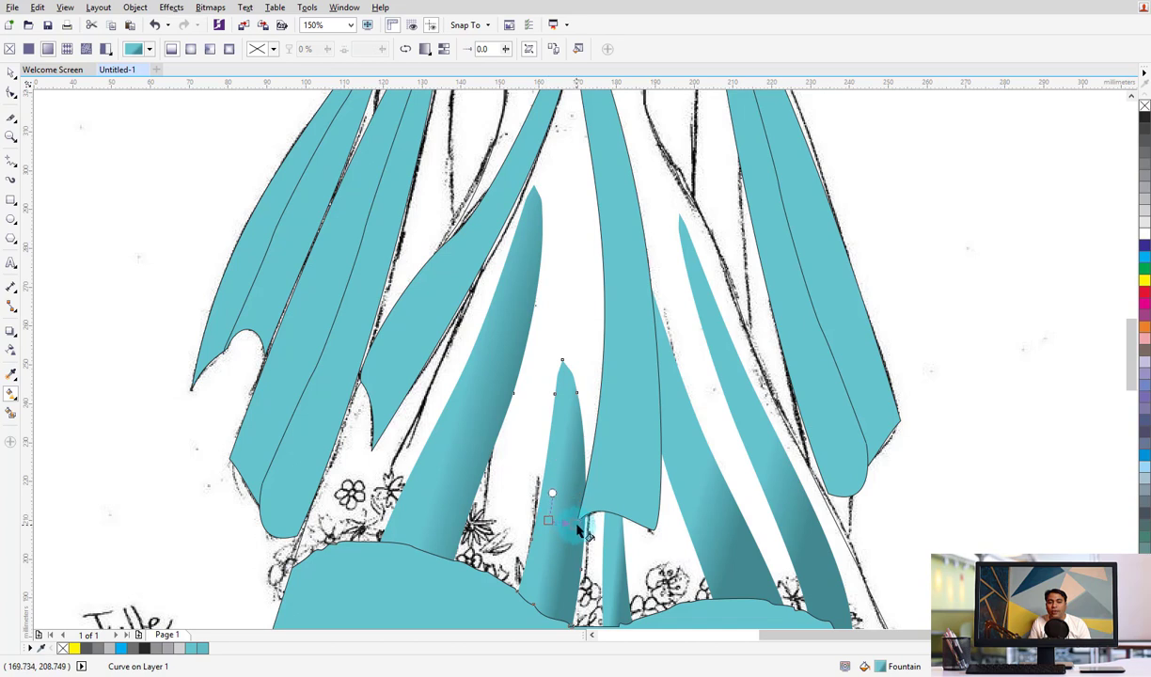
{"action": "left_click", "coordinate": [616, 554]}
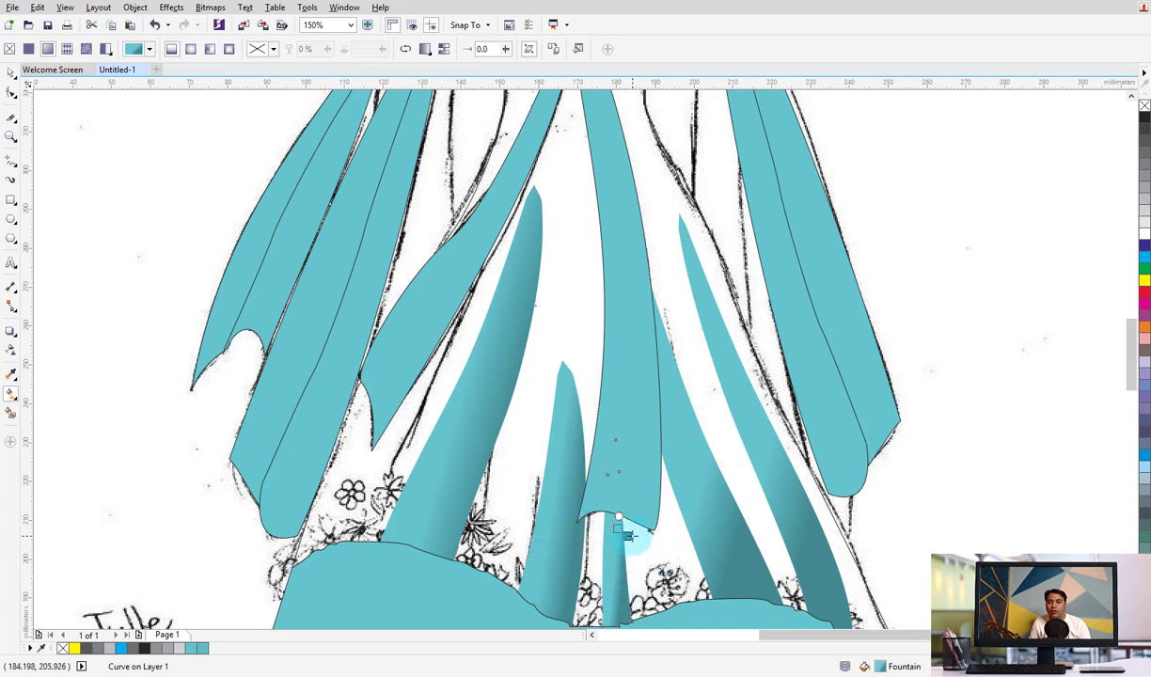
{"action": "left_click_drag", "start_coordinate": [624, 523], "coordinate": [628, 531]}
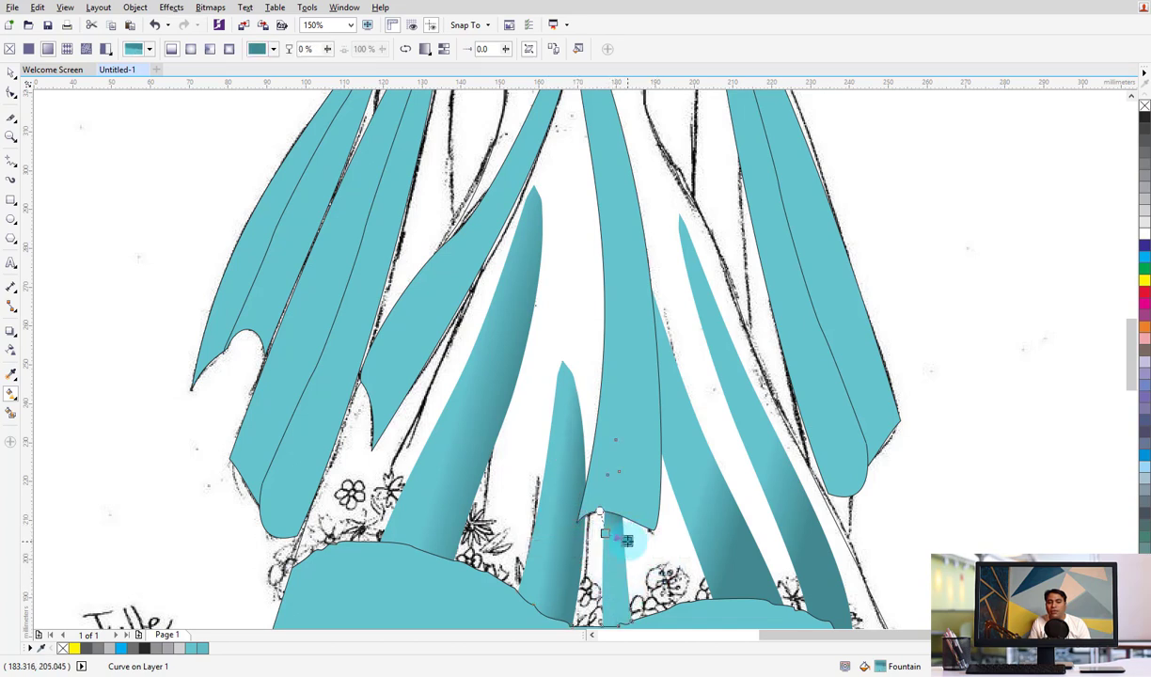
{"action": "key", "text": "Escape"}
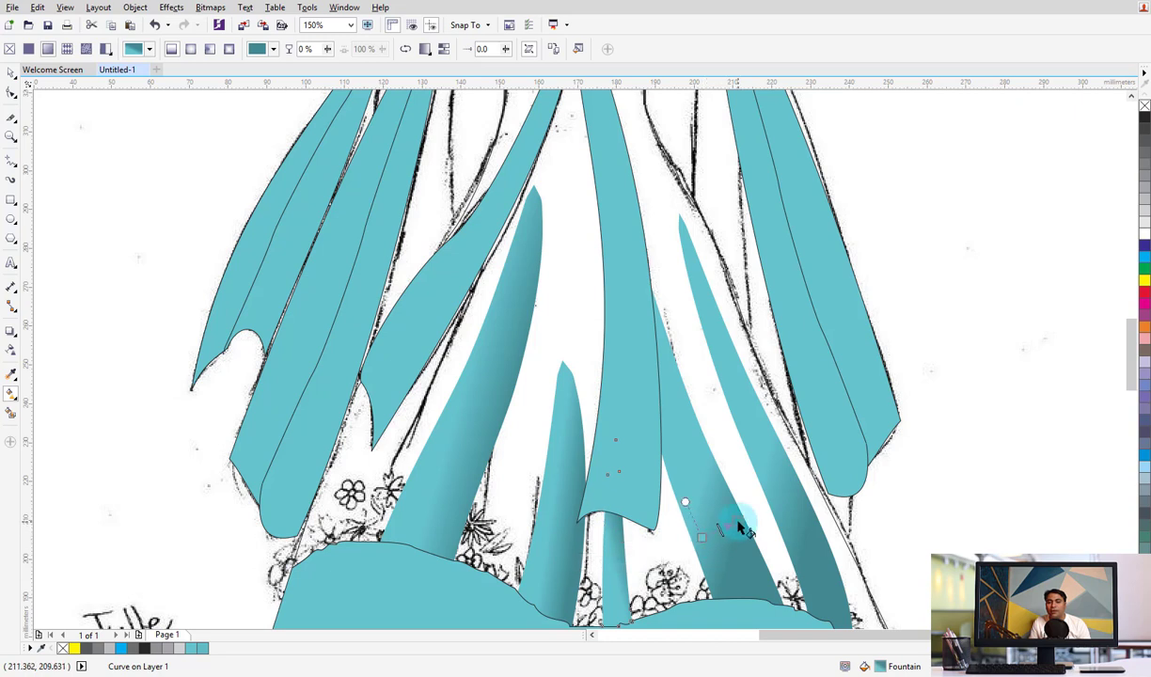
{"action": "key", "text": "Escape"}
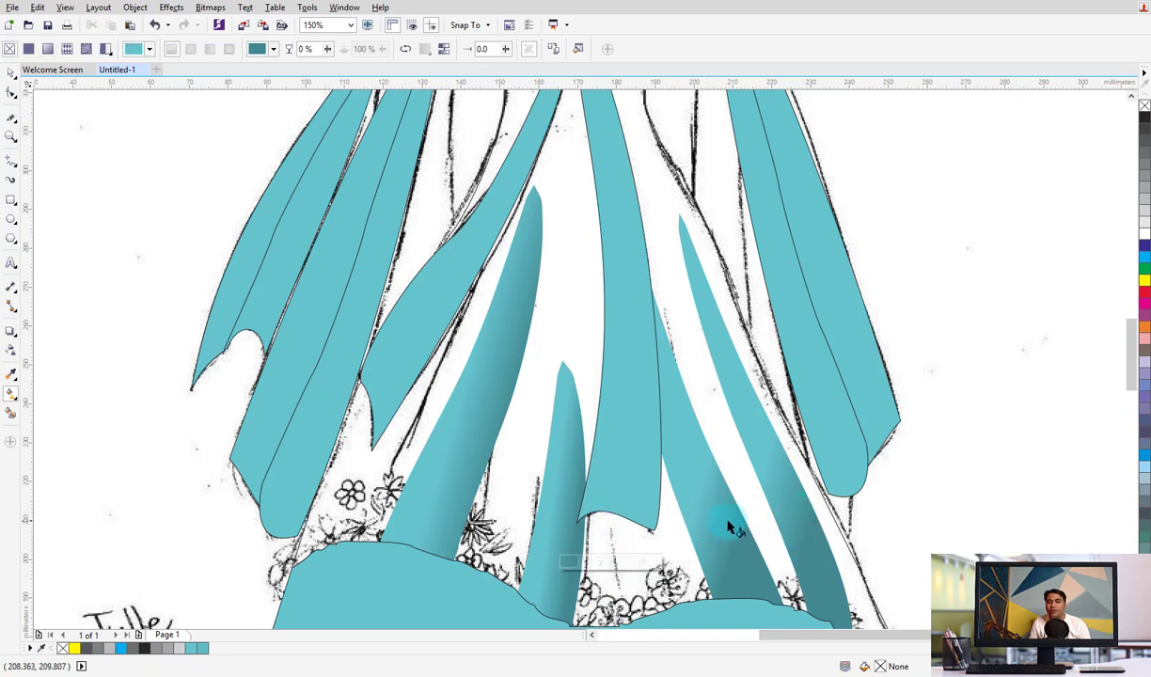
Re-angle the long right-hand diagonal fold's gradient to shade lengthwise along it
{"action": "left_click", "coordinate": [731, 534]}
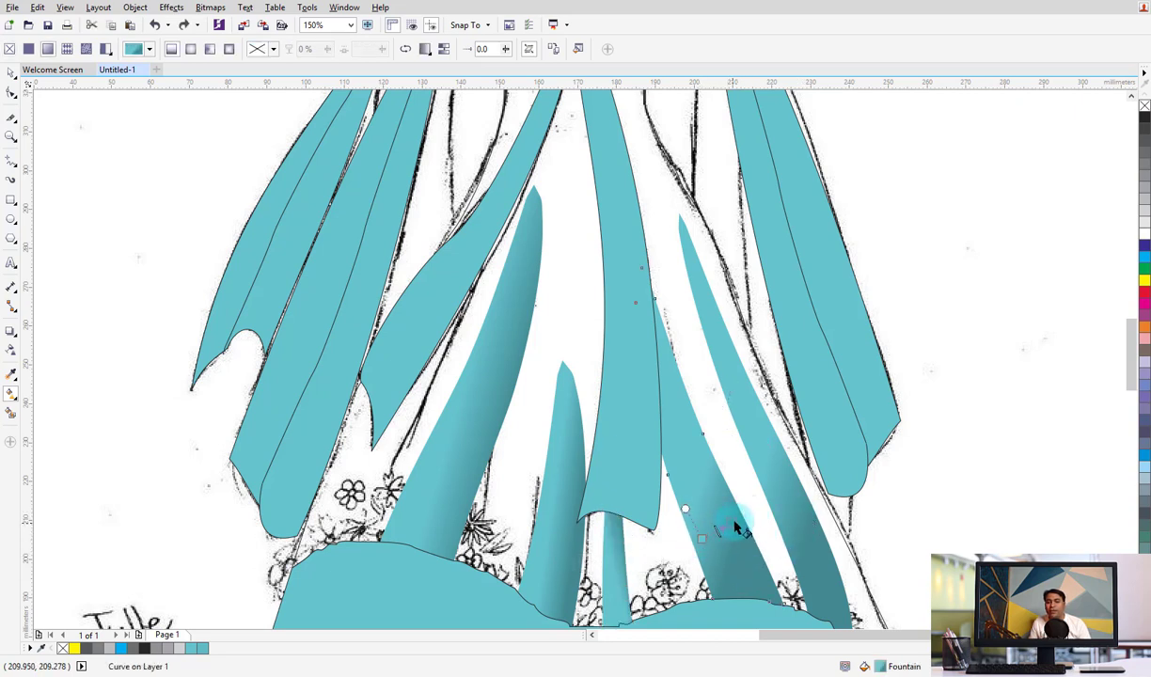
{"action": "left_click_drag", "start_coordinate": [747, 531], "coordinate": [764, 487]}
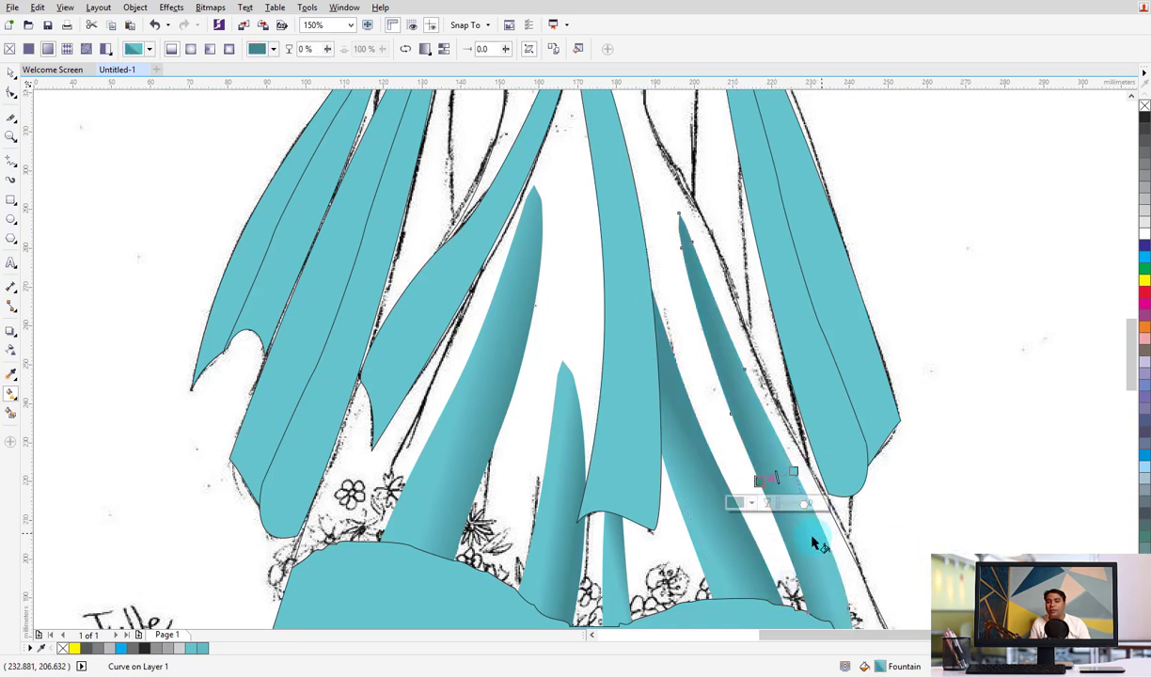
{"action": "left_click_drag", "start_coordinate": [764, 487], "coordinate": [790, 554]}
{"action": "left_click", "coordinate": [10, 72]}
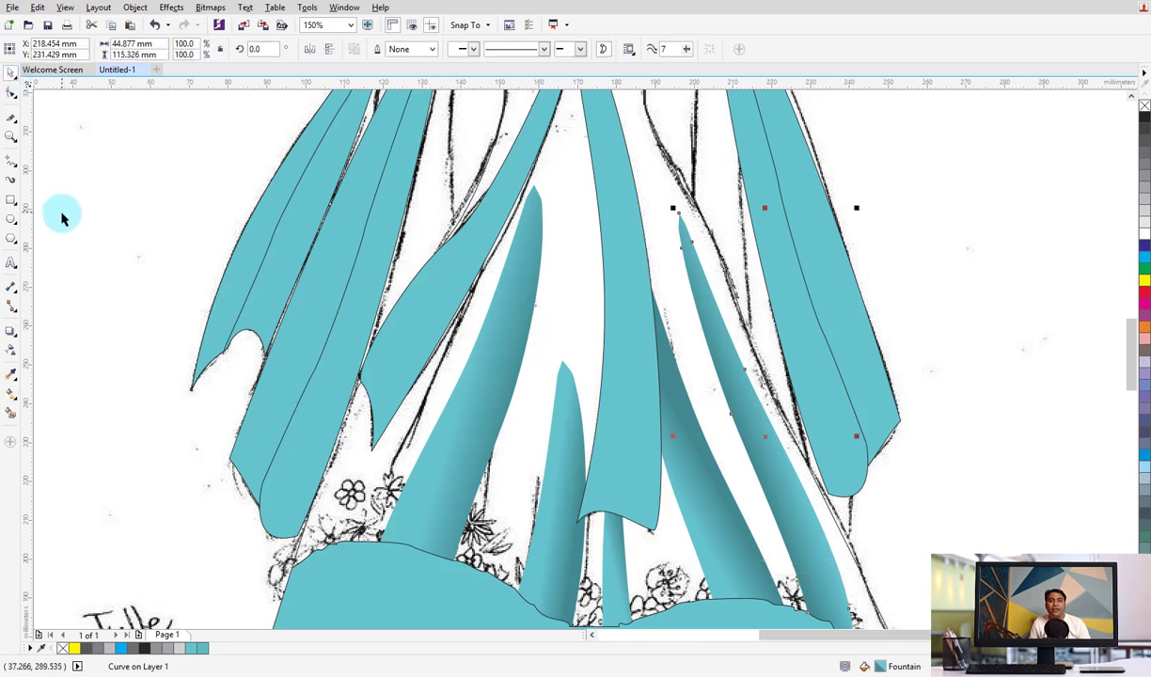
{"action": "left_click", "coordinate": [62, 213]}
{"action": "left_click", "coordinate": [601, 257]}
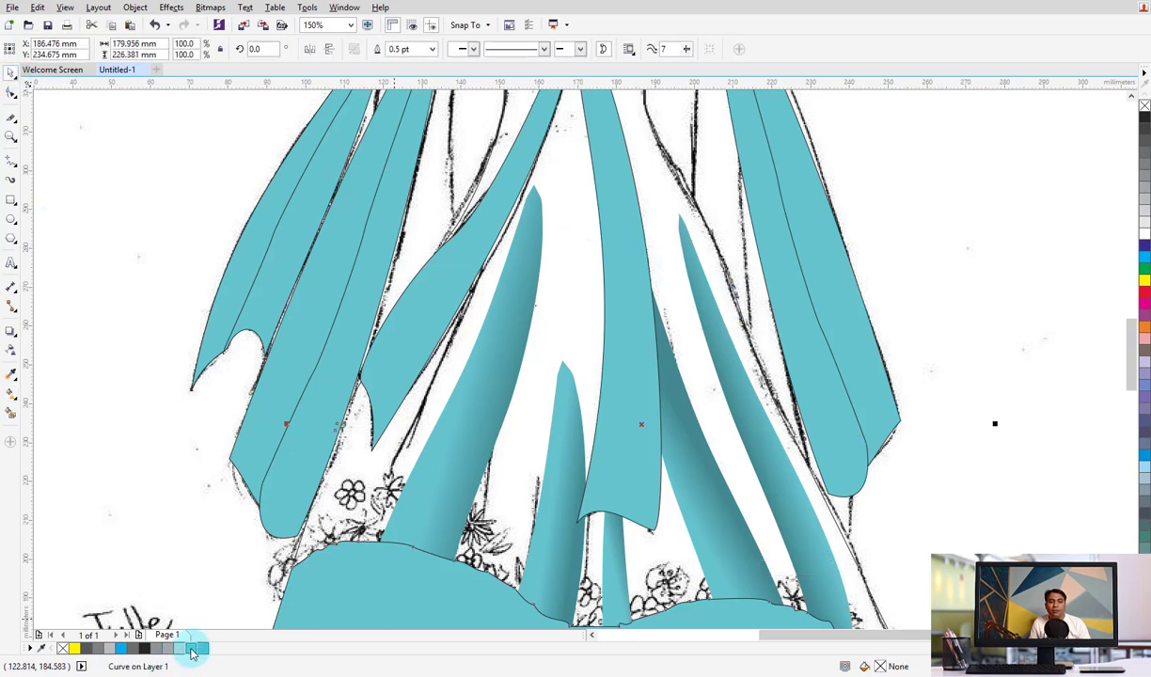
Select the central skirt shape, then zoom out to view the whole dress
{"action": "left_click", "coordinate": [1100, 542]}
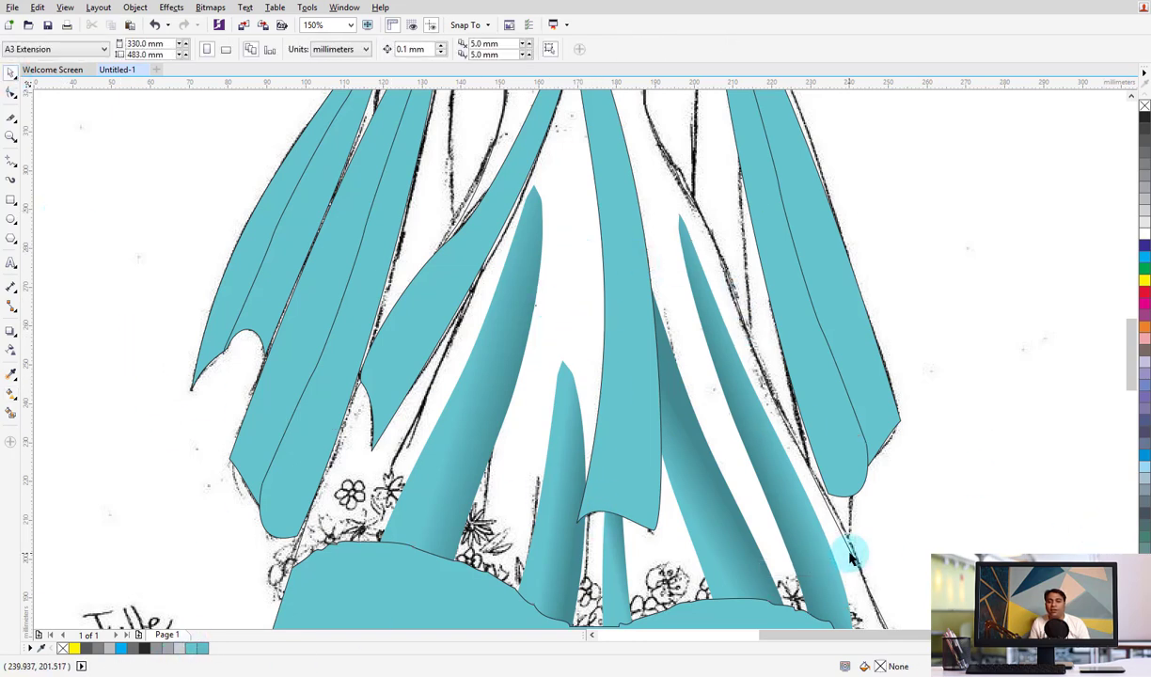
{"action": "left_click", "coordinate": [837, 602]}
{"action": "left_click_drag", "start_coordinate": [193, 648], "coordinate": [589, 596]}
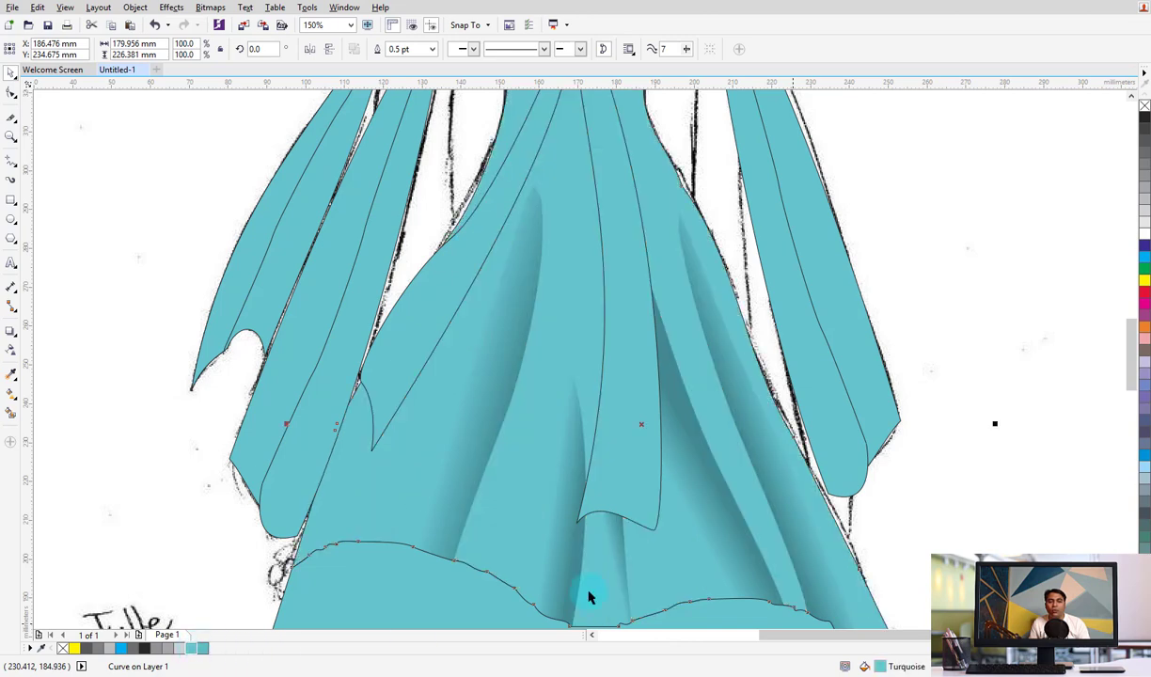
{"action": "left_click", "coordinate": [978, 460]}
{"action": "key", "text": "shift+F4"}
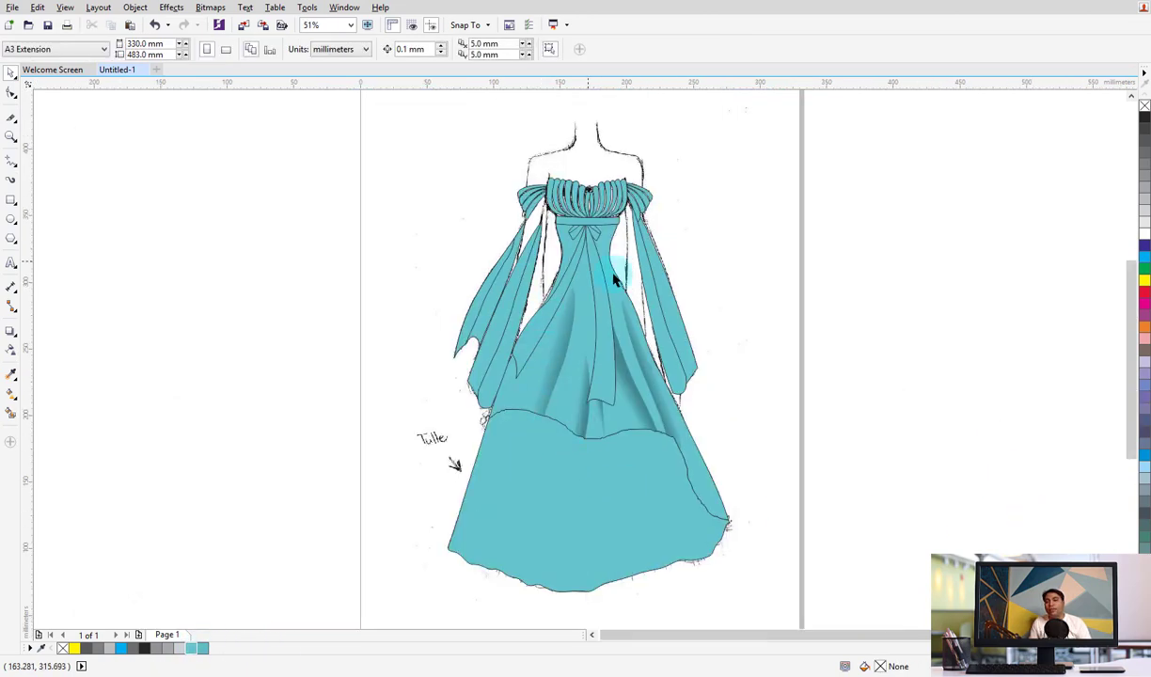
Drag the dark fold shading curve's nodes upward so the shadows reach toward the waist
{"action": "left_click", "coordinate": [567, 305]}
{"action": "key", "text": "F10"}
{"action": "scroll", "coordinate": [570, 303], "scroll_direction": "up", "scroll_amount": 2}
{"action": "scroll", "coordinate": [569, 303], "scroll_direction": "up", "scroll_amount": 2}
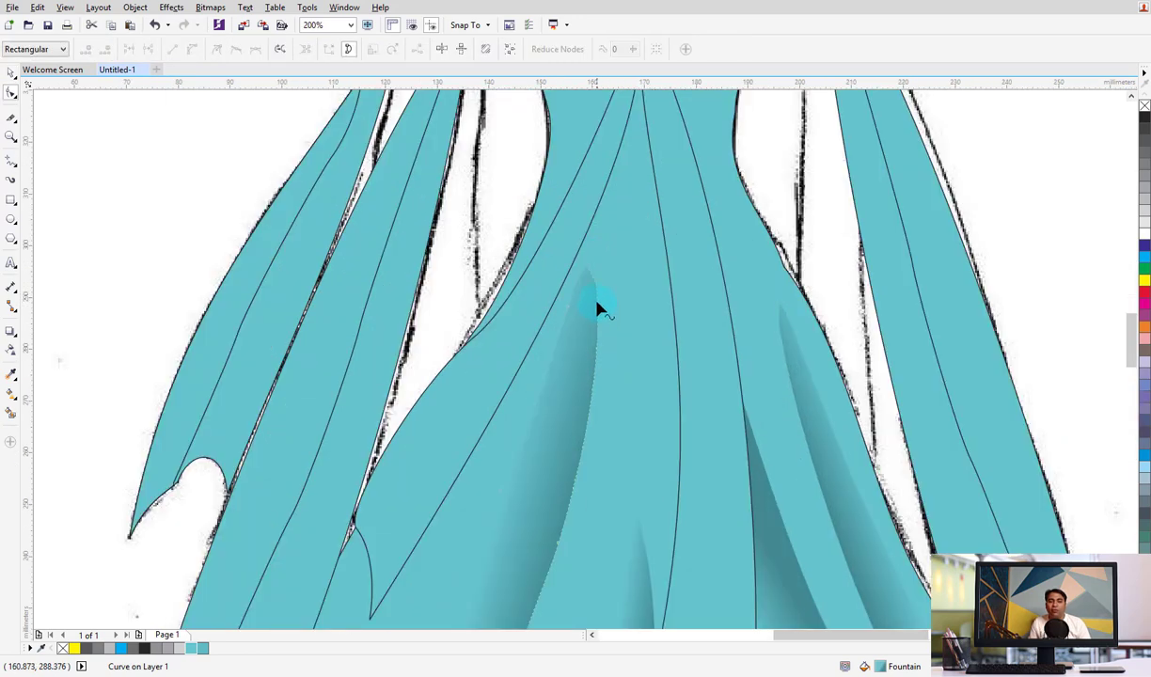
{"action": "left_click_drag", "start_coordinate": [591, 275], "coordinate": [634, 146]}
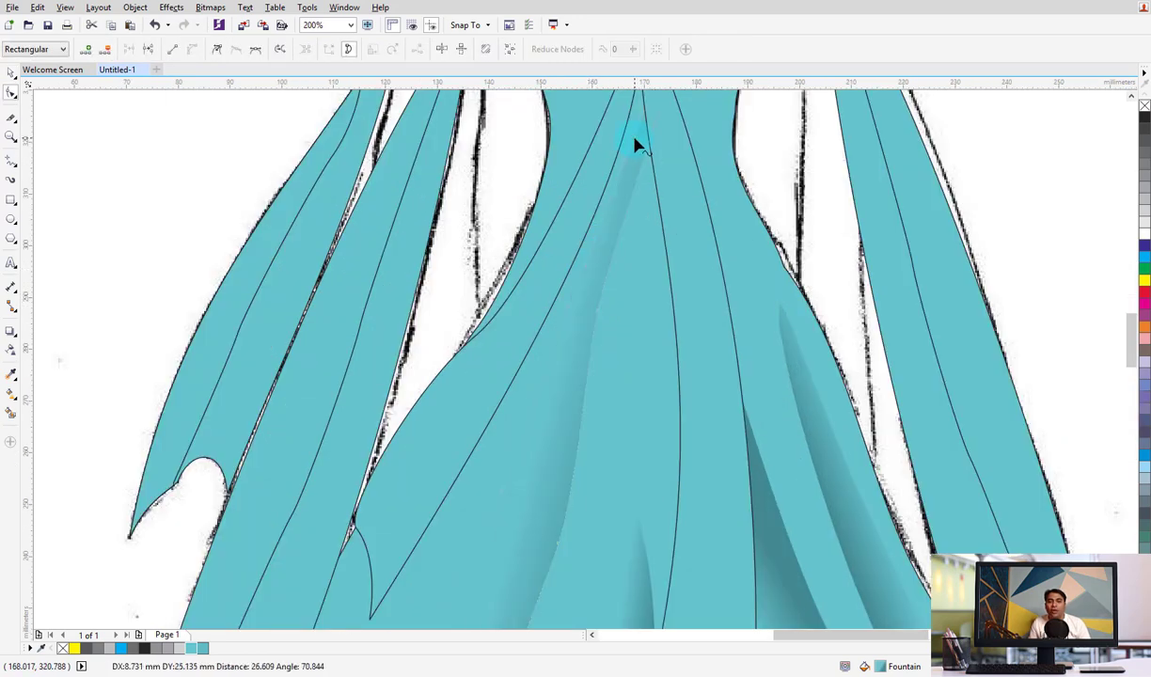
{"action": "scroll", "coordinate": [640, 357], "scroll_direction": "down", "scroll_amount": 4}
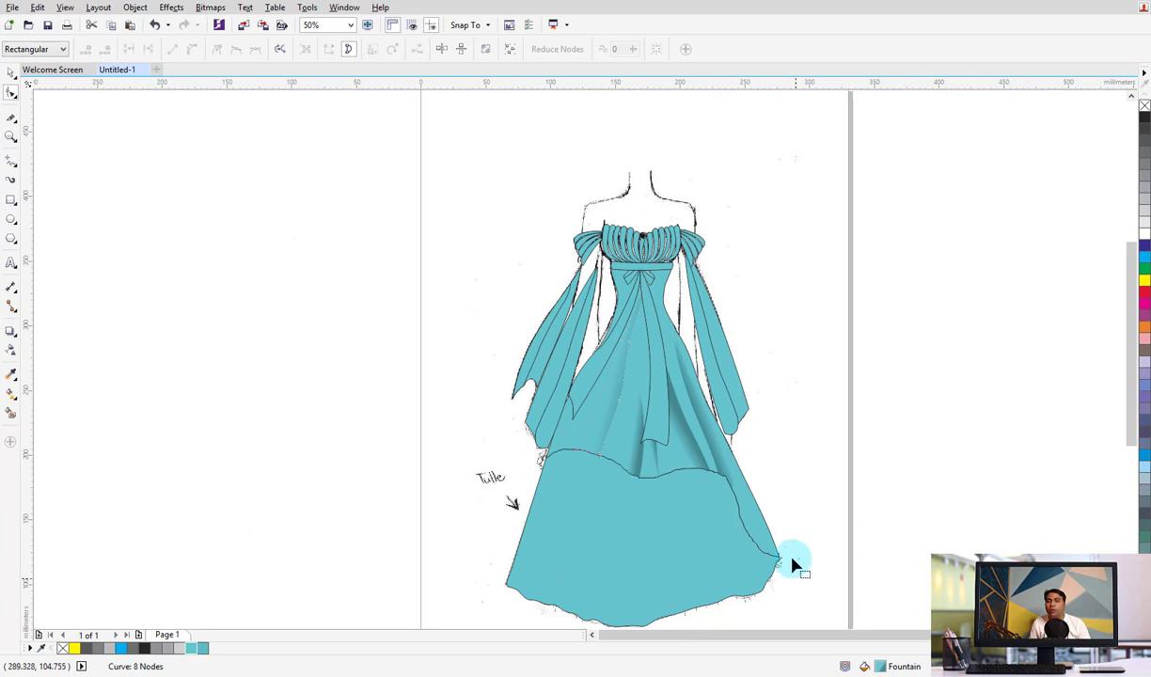
{"action": "left_click_drag", "start_coordinate": [632, 352], "coordinate": [639, 323]}
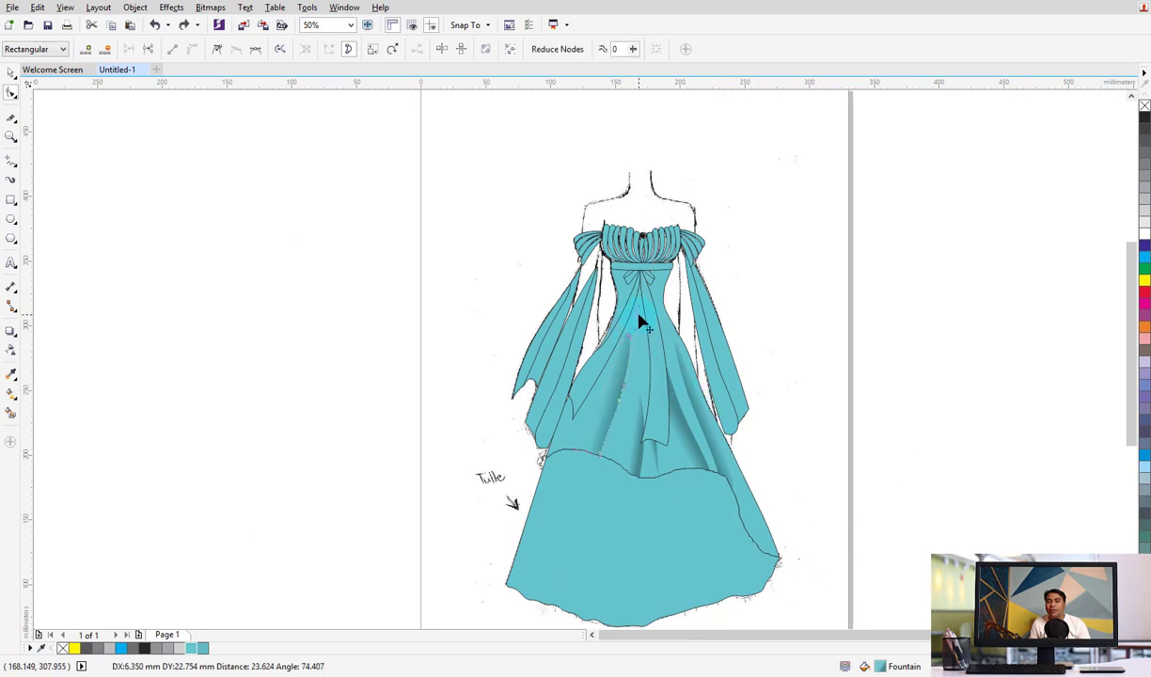
{"action": "left_click", "coordinate": [632, 428]}
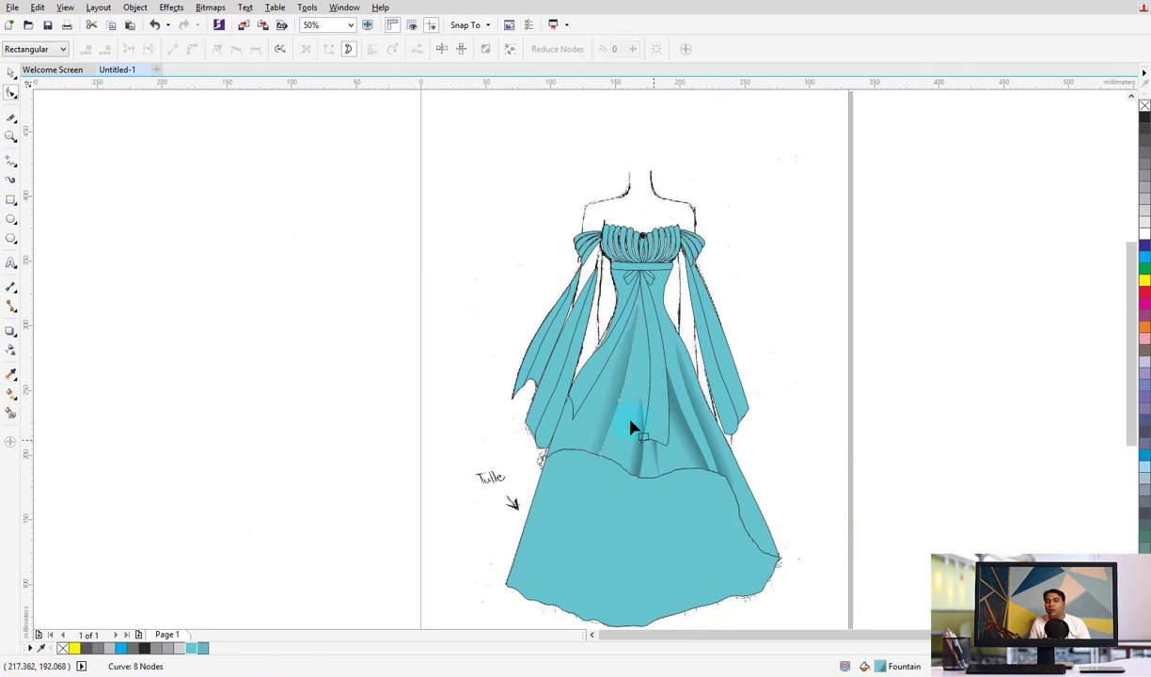
{"action": "left_click_drag", "start_coordinate": [641, 404], "coordinate": [641, 378]}
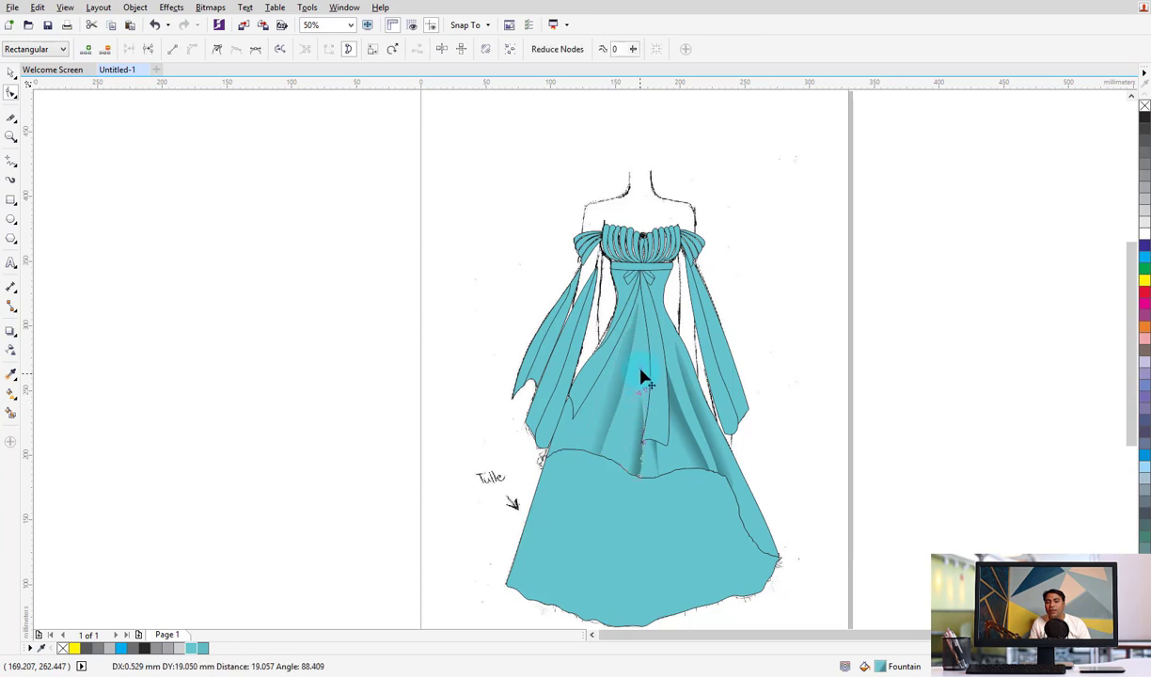
{"action": "left_click", "coordinate": [865, 578]}
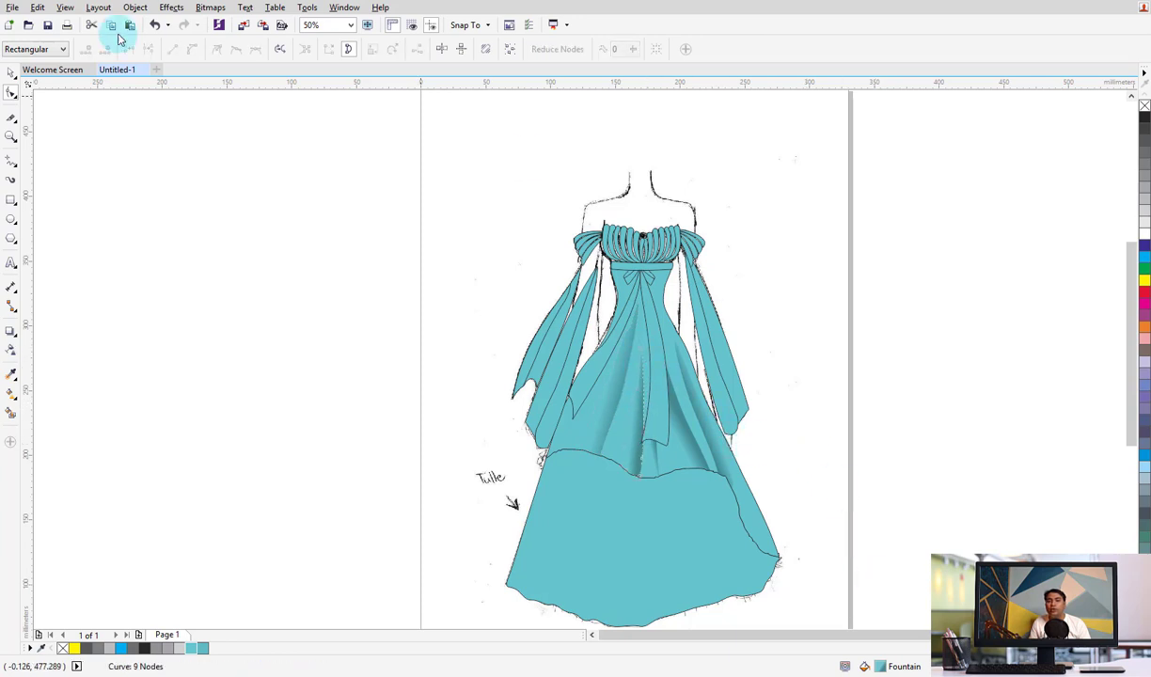
Test-move the lower skirt aside to view the tulle sketch, undoing each move
{"action": "left_click", "coordinate": [11, 73]}
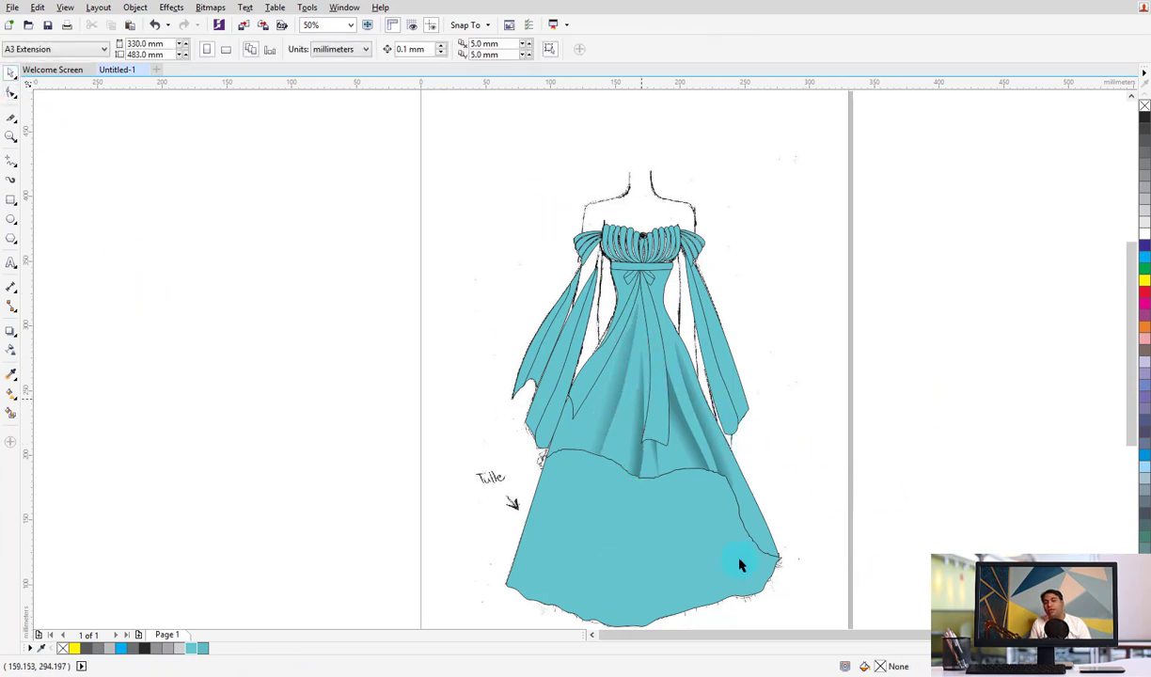
{"action": "left_click", "coordinate": [682, 546]}
{"action": "scroll", "coordinate": [837, 480], "scroll_direction": "down", "scroll_amount": 2}
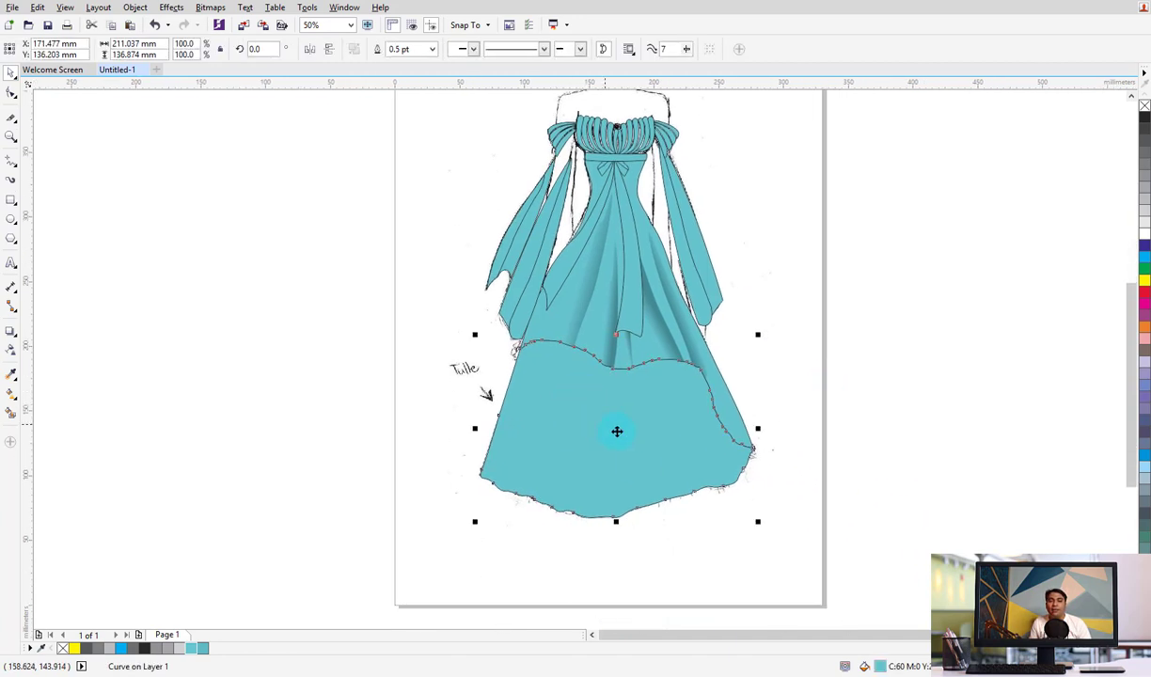
{"action": "left_click_drag", "start_coordinate": [616, 429], "coordinate": [505, 501]}
{"action": "key", "text": "ctrl+z"}
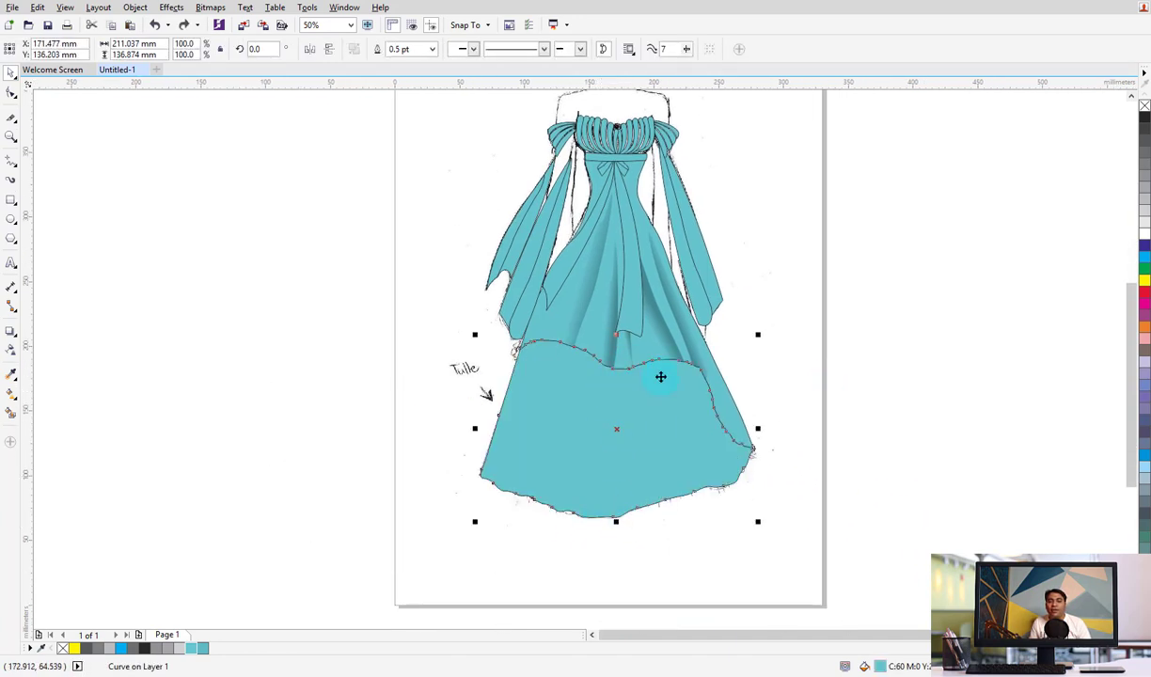
{"action": "left_click_drag", "start_coordinate": [606, 471], "coordinate": [263, 451]}
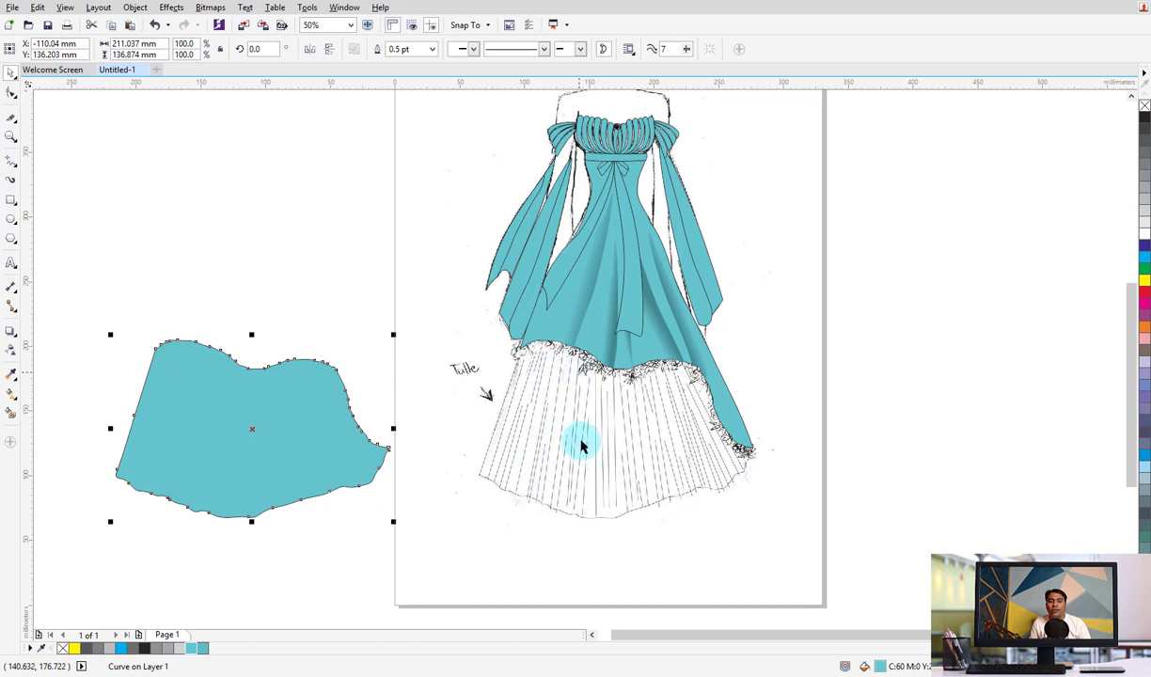
{"action": "key", "text": "ctrl+z"}
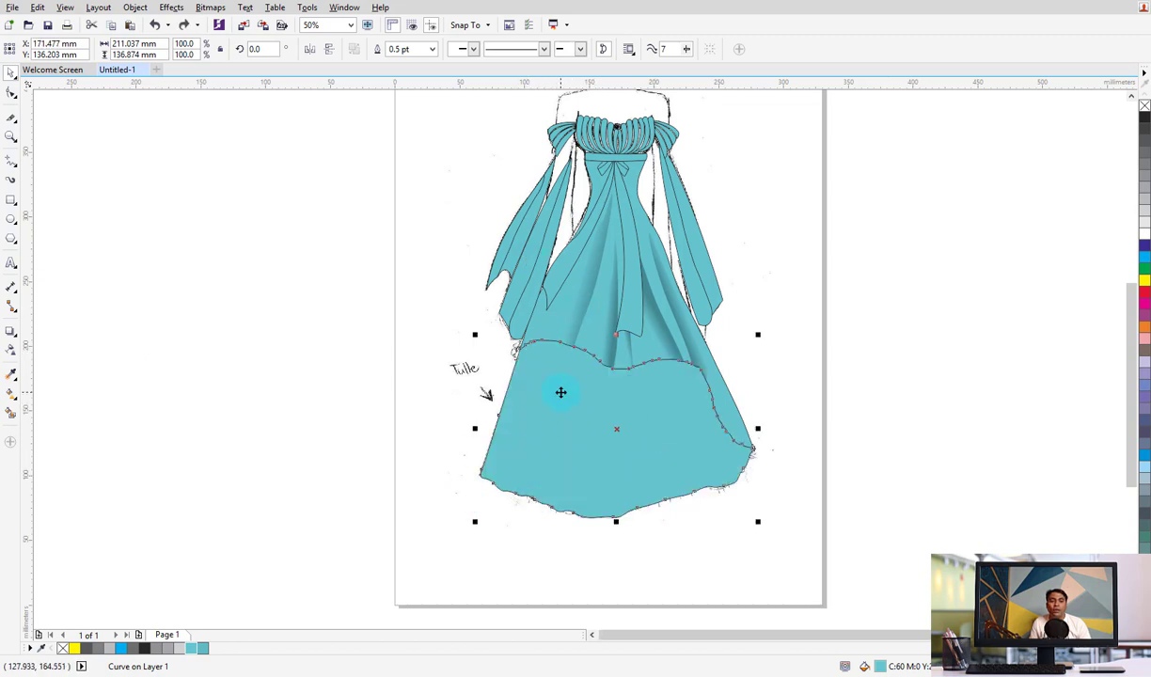
{"action": "left_click_drag", "start_coordinate": [576, 419], "coordinate": [323, 501]}
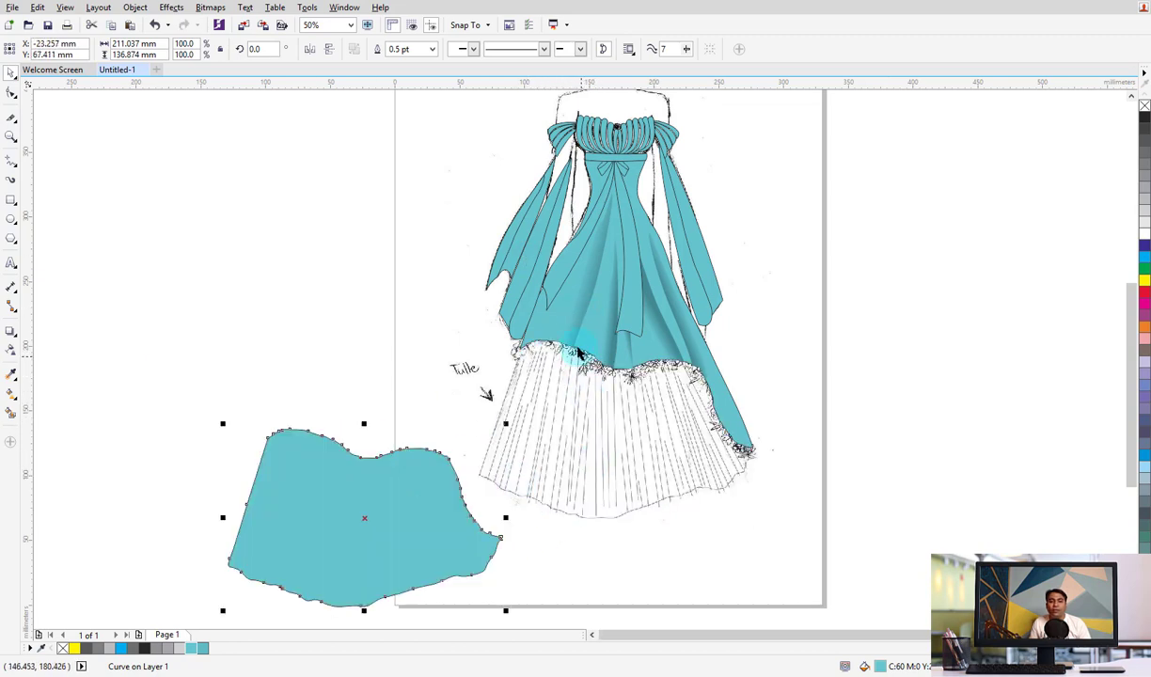
{"action": "key", "text": "ctrl+z"}
{"action": "left_click", "coordinate": [749, 516]}
{"action": "left_click", "coordinate": [547, 431]}
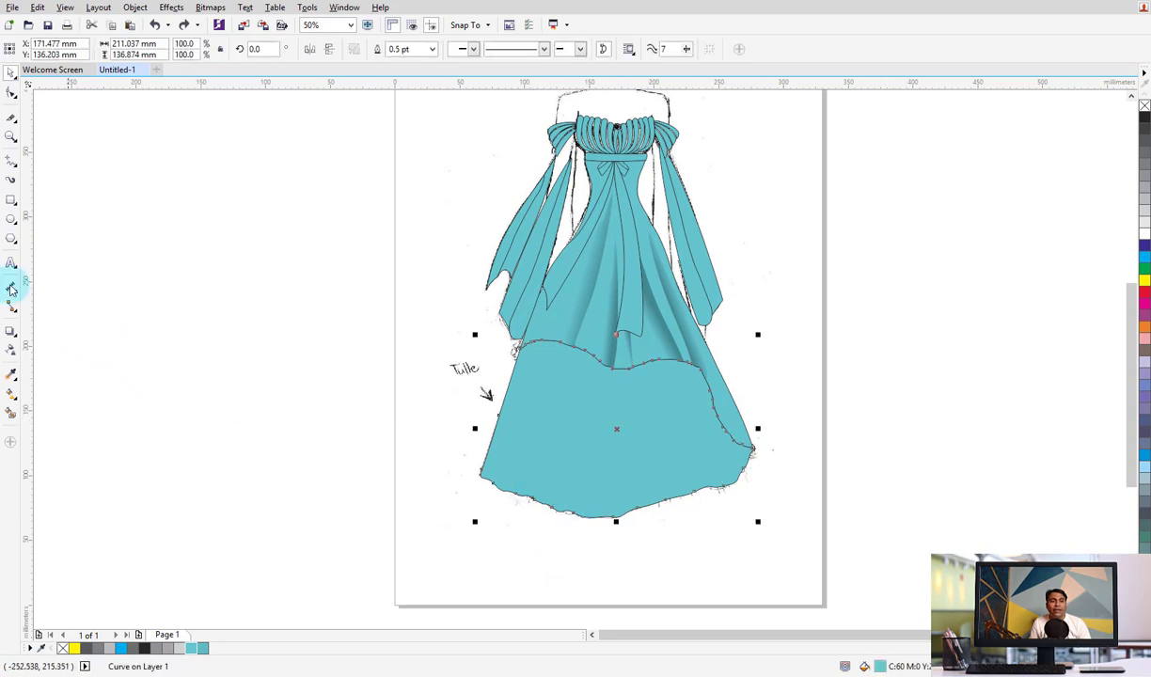
{"action": "left_click", "coordinate": [12, 199]}
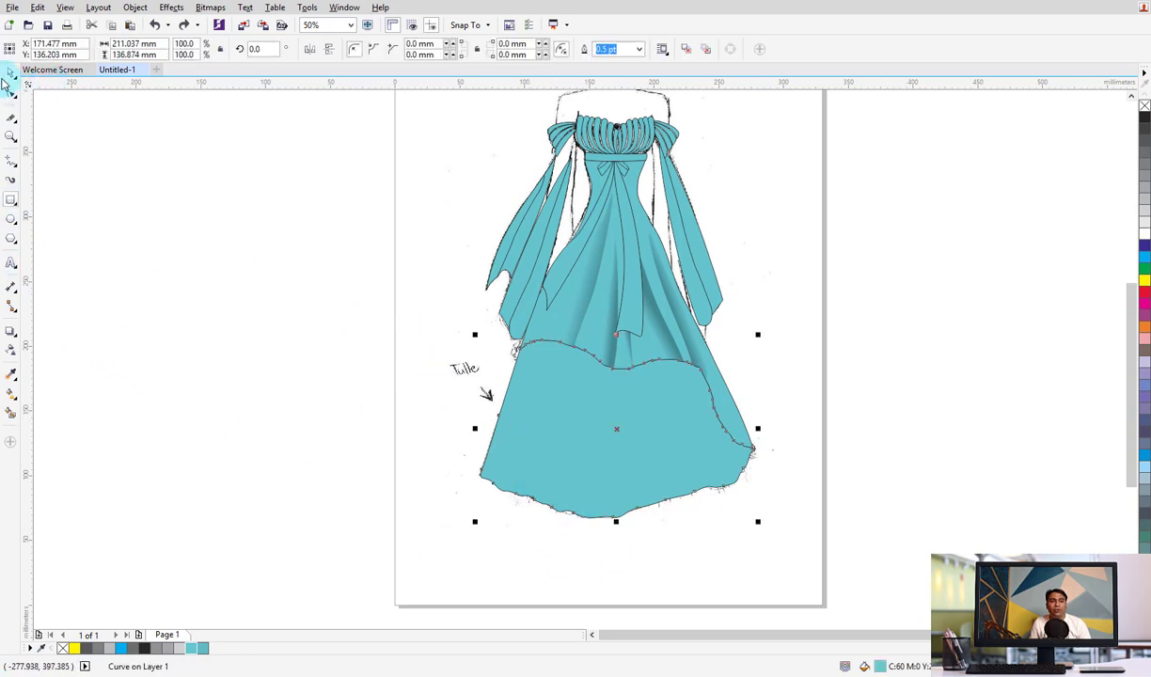
Draw a tall thin rectangle left of the page and delete a stray copy
{"action": "left_click_drag", "start_coordinate": [185, 244], "coordinate": [191, 482]}
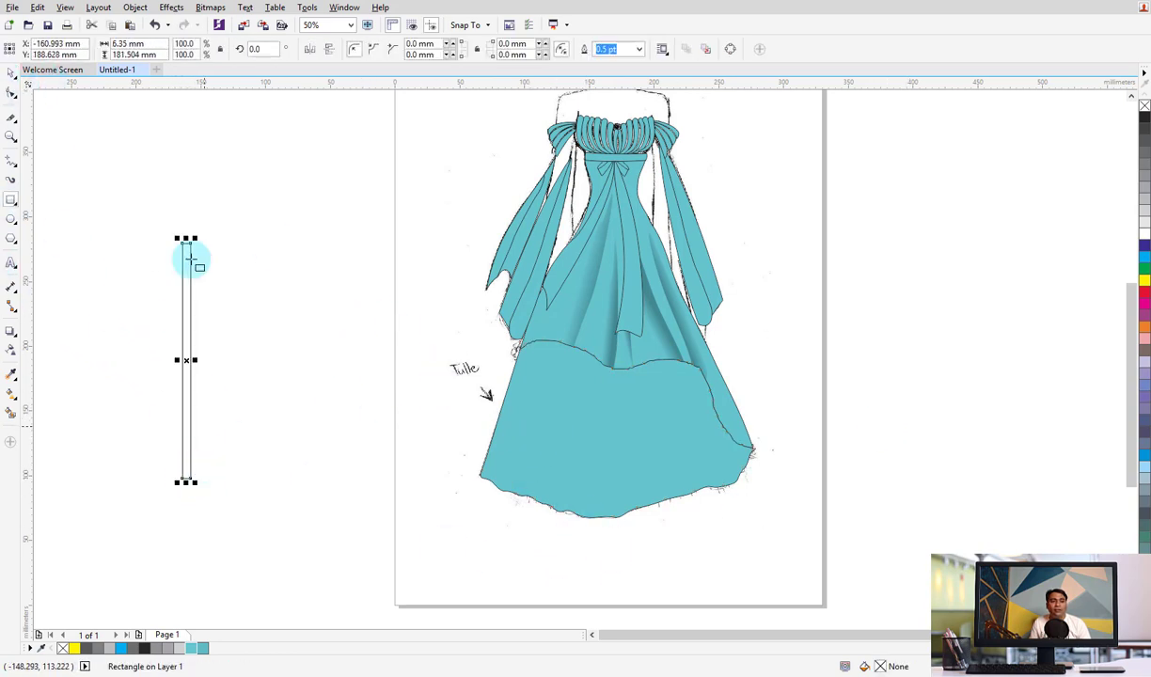
{"action": "left_click", "coordinate": [11, 75]}
{"action": "left_click", "coordinate": [264, 346]}
{"action": "left_click", "coordinate": [180, 295]}
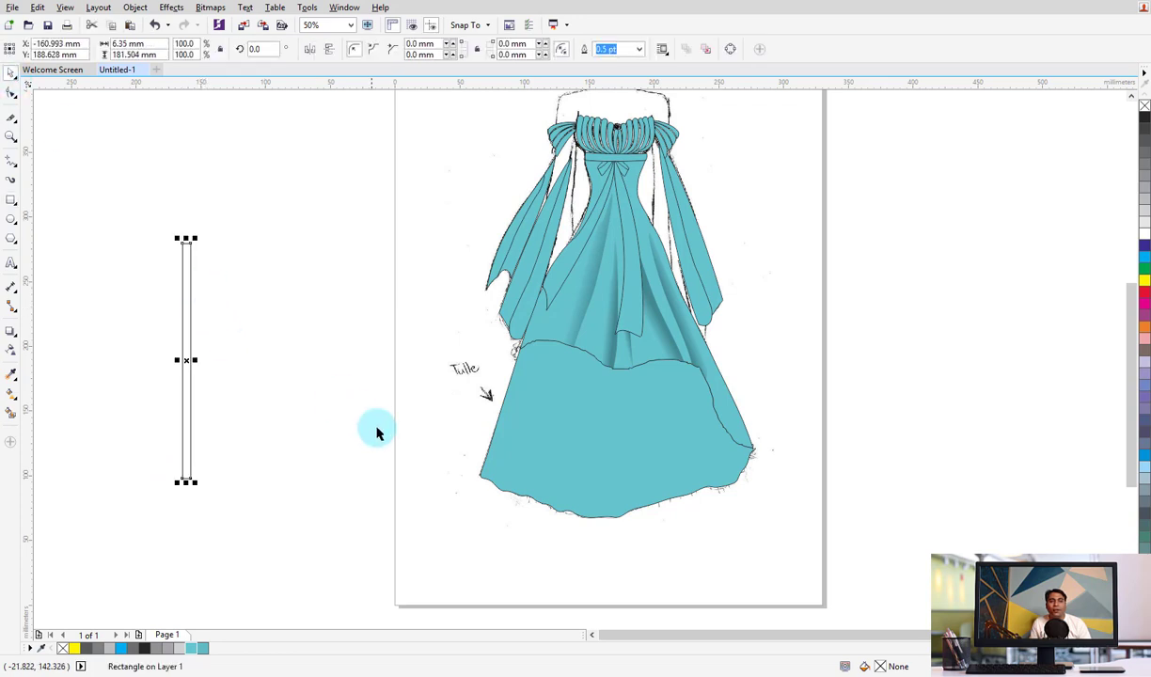
{"action": "left_click_drag", "start_coordinate": [191, 368], "coordinate": [201, 373]}
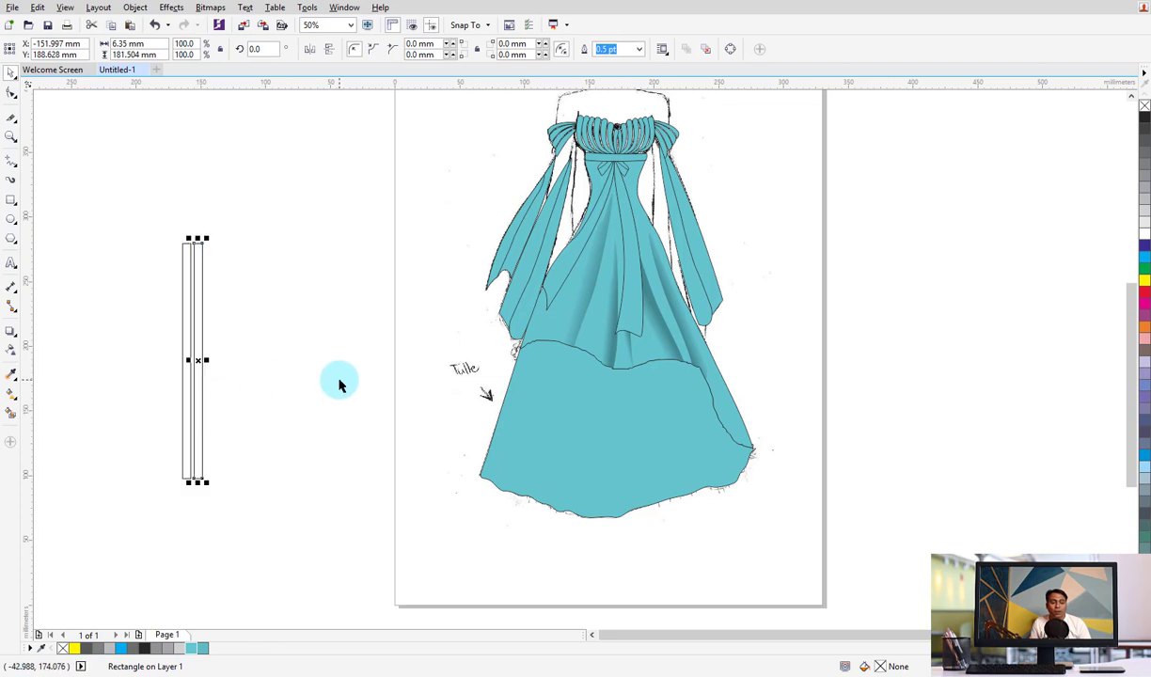
{"action": "left_click", "coordinate": [226, 340]}
{"action": "left_click", "coordinate": [201, 334]}
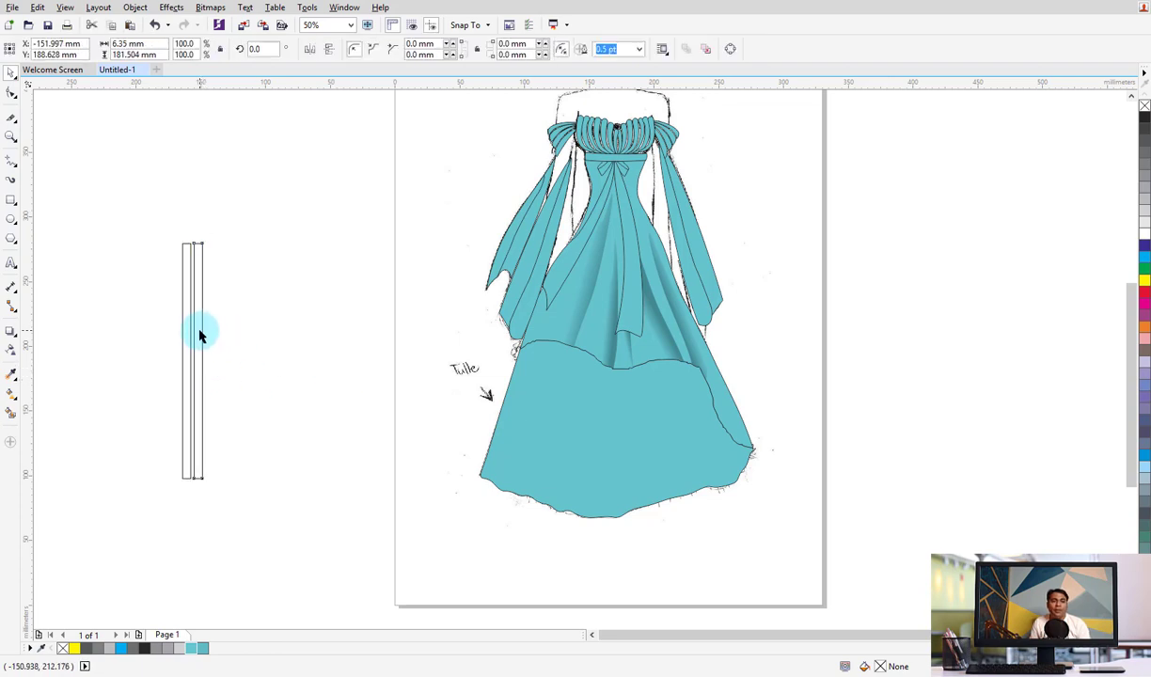
{"action": "key", "text": "Delete"}
Repeat-copy the rectangle into an evenly spaced row and squeeze it horizontally to about 62%
{"action": "left_click_drag", "start_coordinate": [169, 188], "coordinate": [233, 557]}
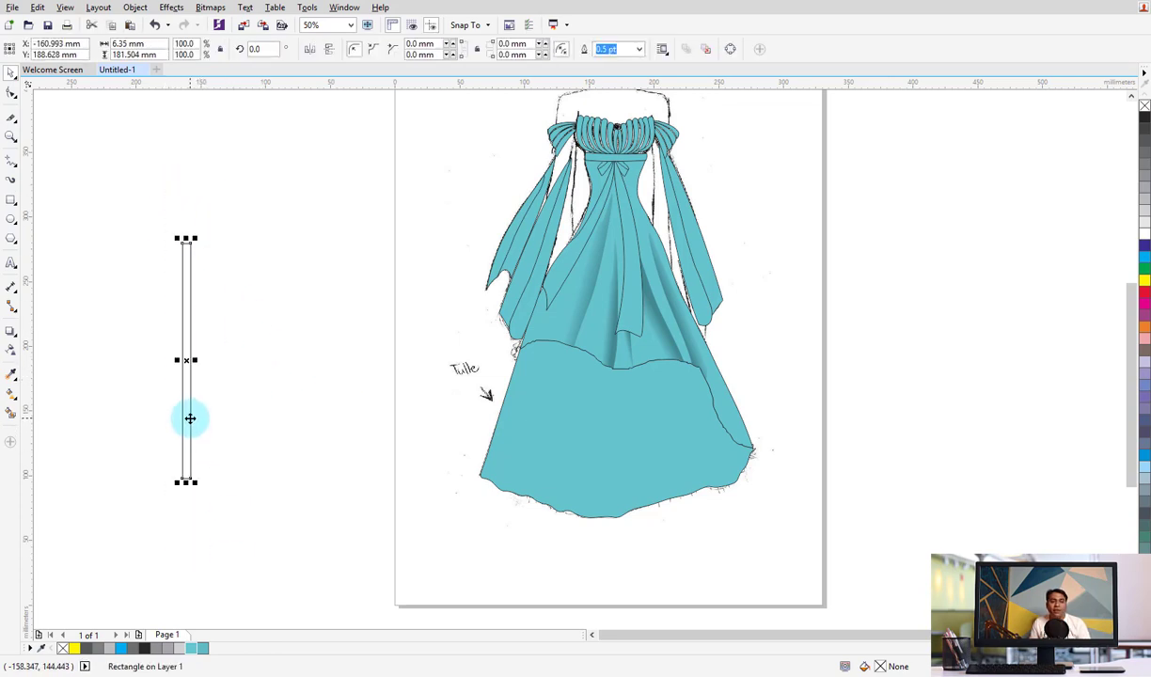
{"action": "left_click_drag", "start_coordinate": [190, 418], "coordinate": [203, 421]}
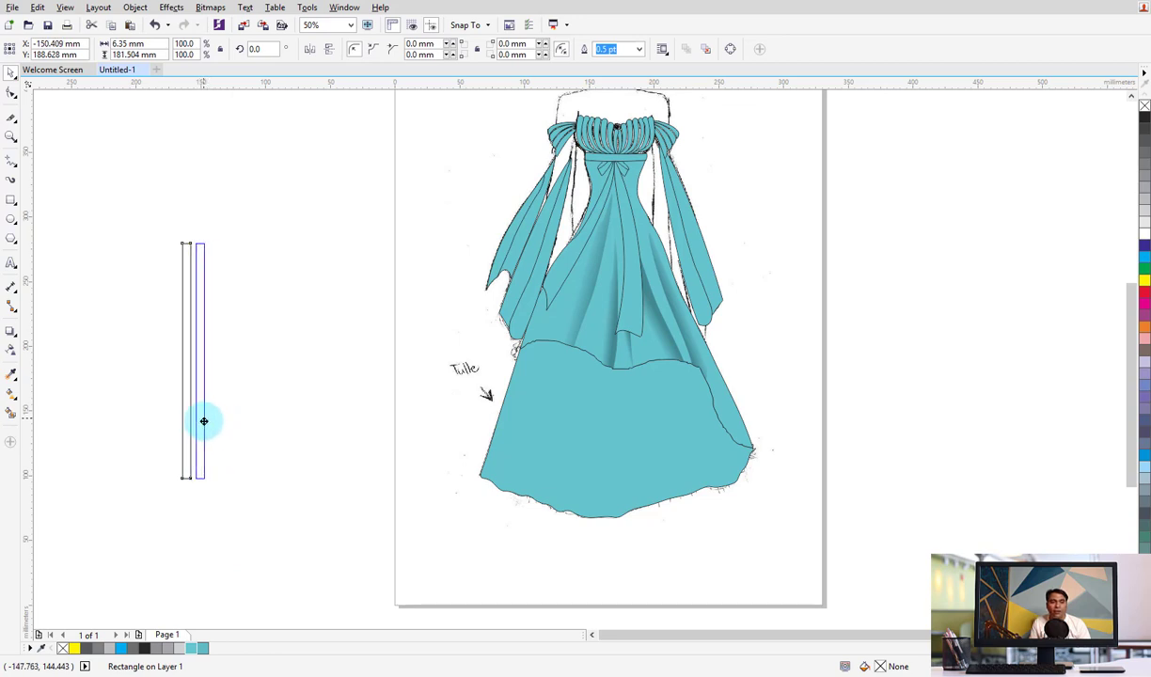
{"action": "key", "text": "ctrl+r"}
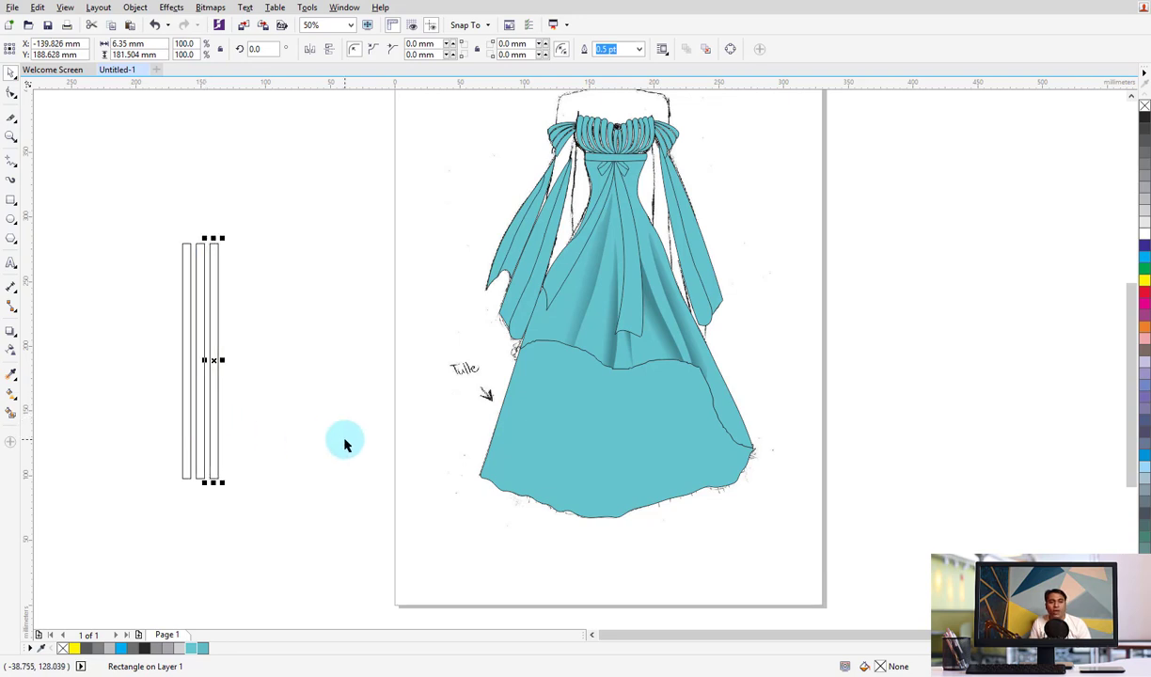
{"action": "key", "text": "ctrl+r"}
{"action": "key", "text": "ctrl+r"}
{"action": "key", "text": "ctrl+r"}
{"action": "key", "text": "ctrl+r"}
{"action": "key", "text": "ctrl+r"}
{"action": "key", "text": "ctrl+r"}
{"action": "key", "text": "ctrl+r"}
{"action": "key", "text": "ctrl+r"}
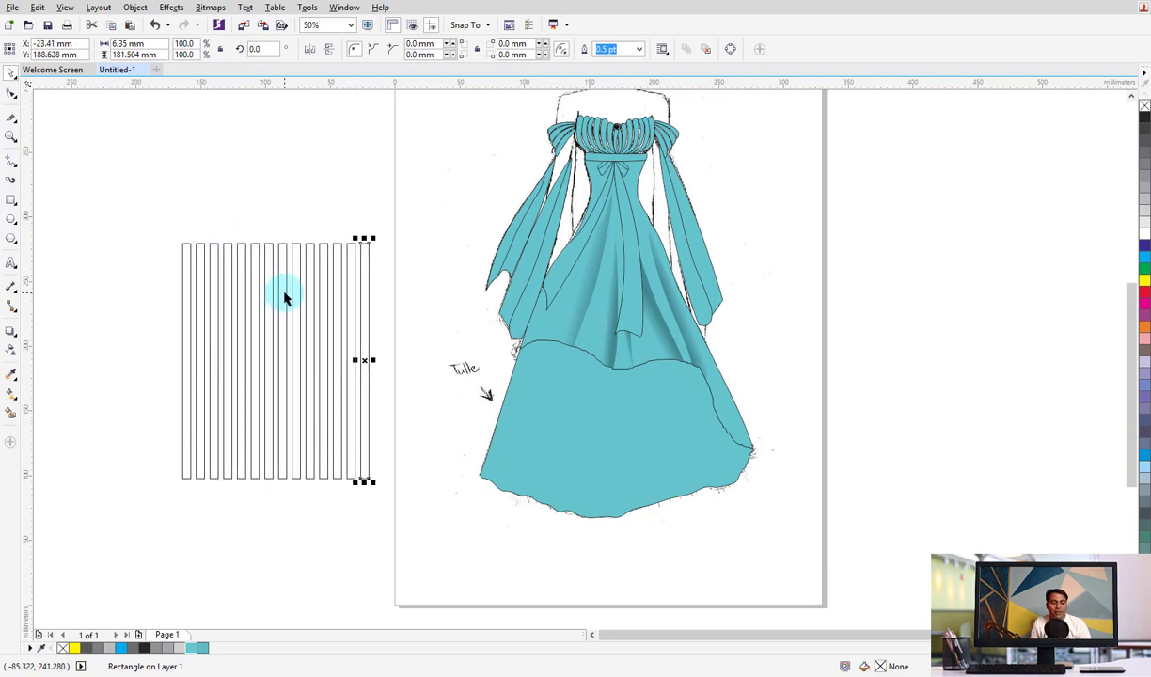
{"action": "key", "text": "ctrl+r"}
{"action": "key", "text": "ctrl+r"}
{"action": "key", "text": "ctrl+r"}
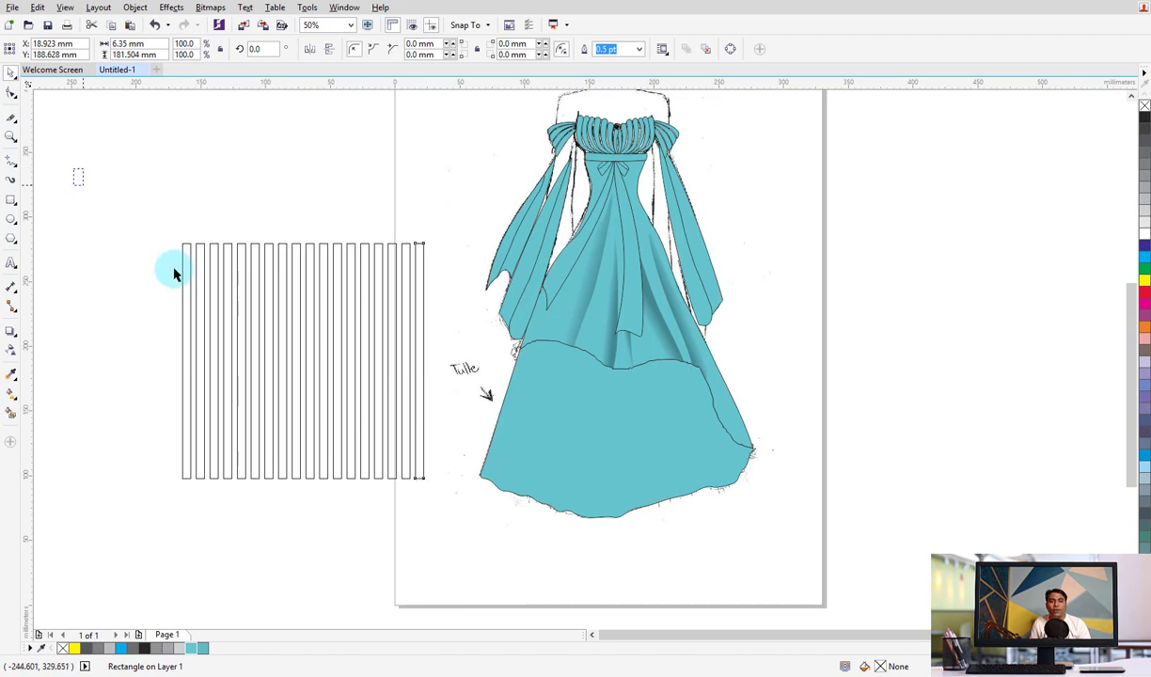
{"action": "left_click_drag", "start_coordinate": [73, 170], "coordinate": [480, 551]}
{"action": "left_click_drag", "start_coordinate": [427, 360], "coordinate": [338, 368]}
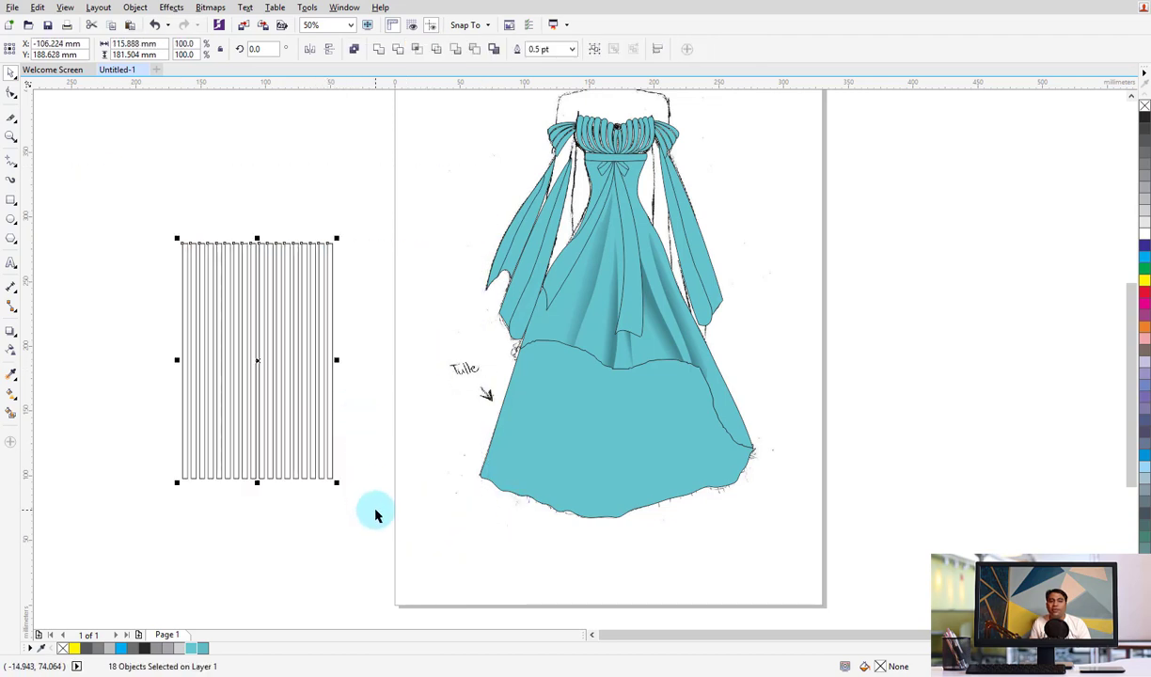
Place the stripe block over the teal tulle skirt and bring up the Interactive Effects flyout
{"action": "left_click", "coordinate": [377, 52]}
{"action": "left_click_drag", "start_coordinate": [270, 334], "coordinate": [259, 366]}
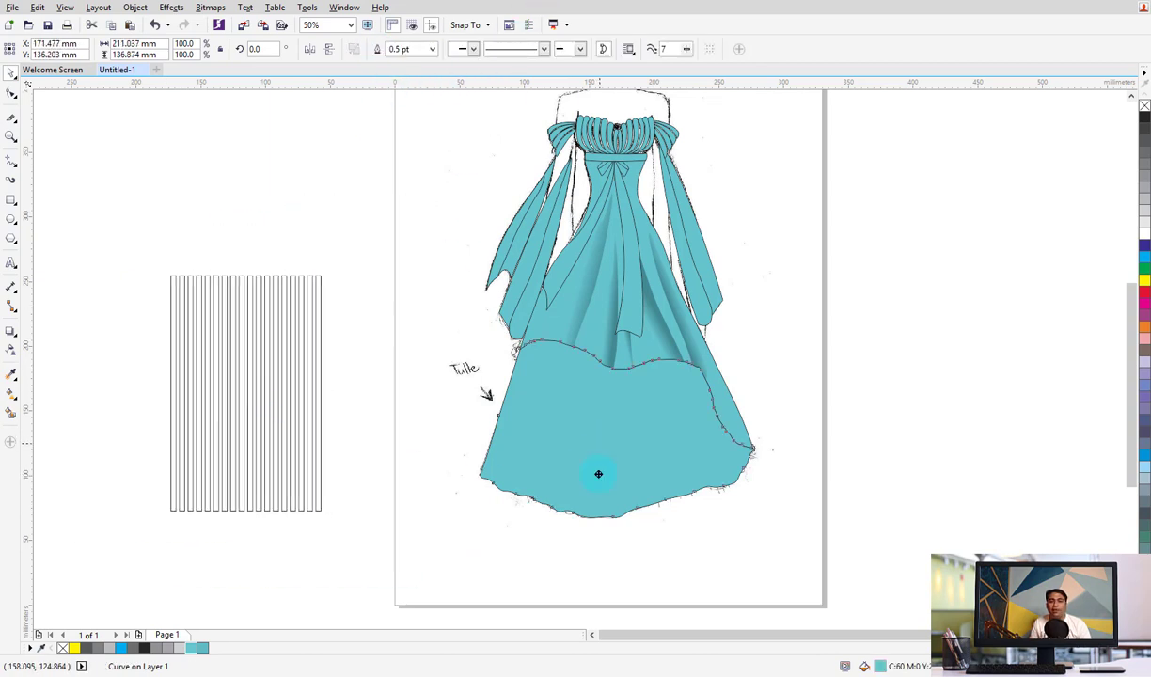
{"action": "left_click_drag", "start_coordinate": [597, 470], "coordinate": [630, 481]}
{"action": "key", "text": "ctrl+z"}
{"action": "mouse_move", "coordinate": [293, 423]}
{"action": "left_mouse_down"}
{"action": "mouse_move", "coordinate": [683, 488]}
{"action": "mouse_move", "coordinate": [617, 385]}
{"action": "left_mouse_up"}
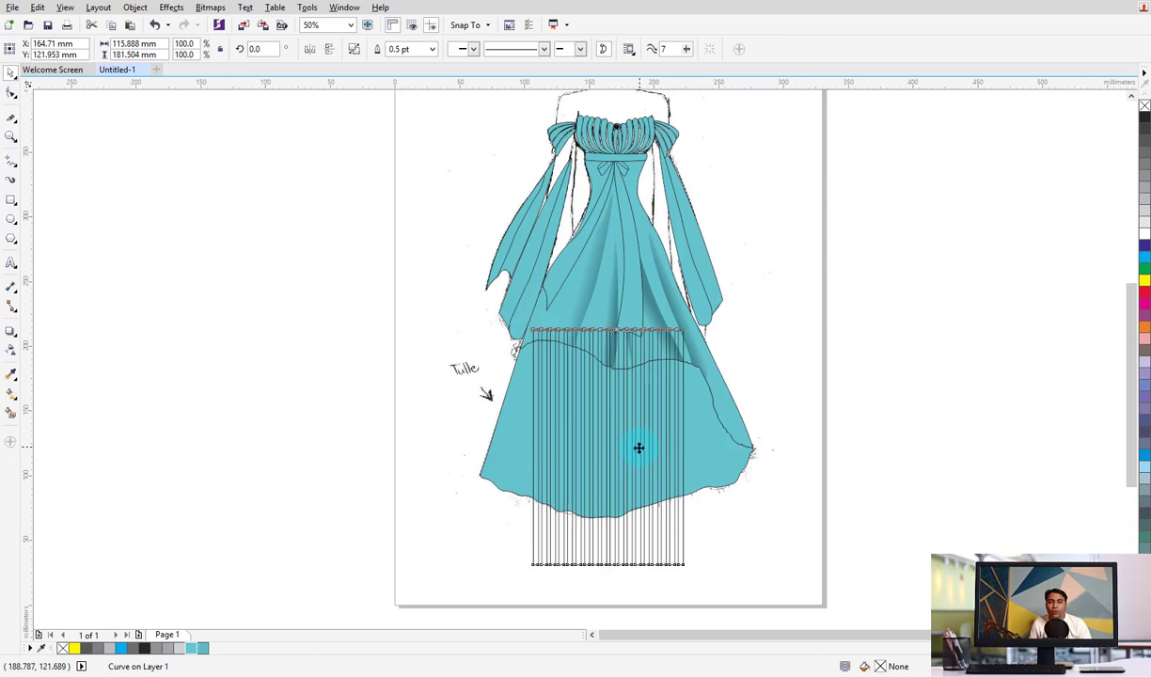
{"action": "left_click", "coordinate": [638, 448]}
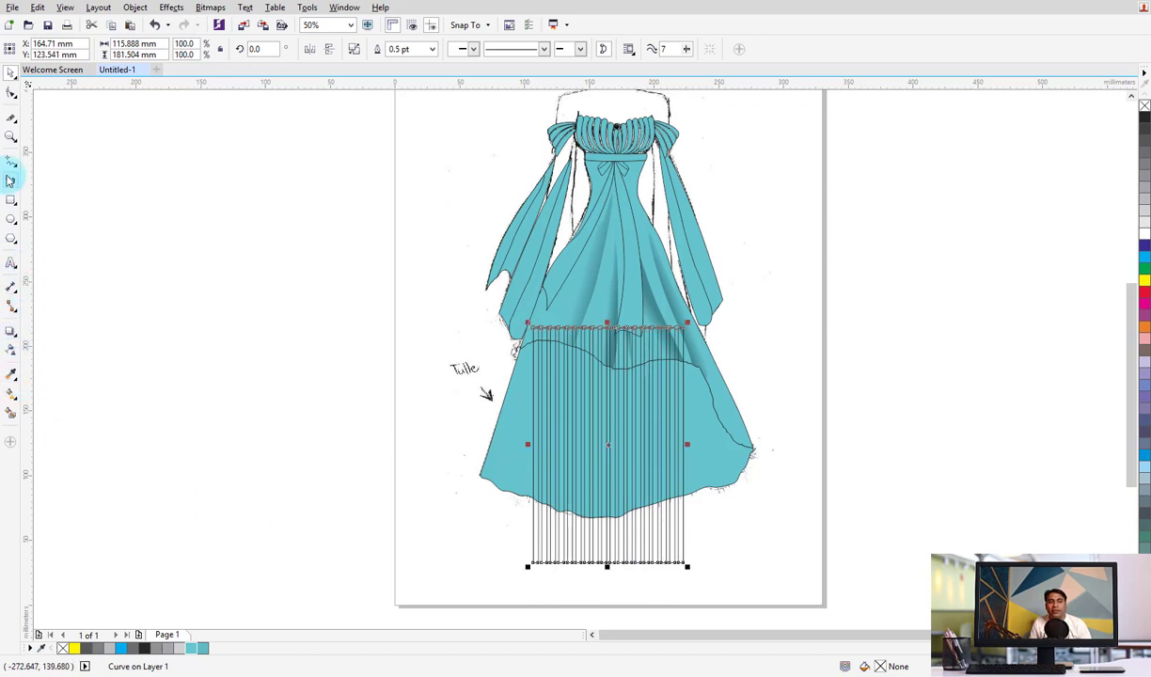
{"action": "left_click", "coordinate": [11, 337]}
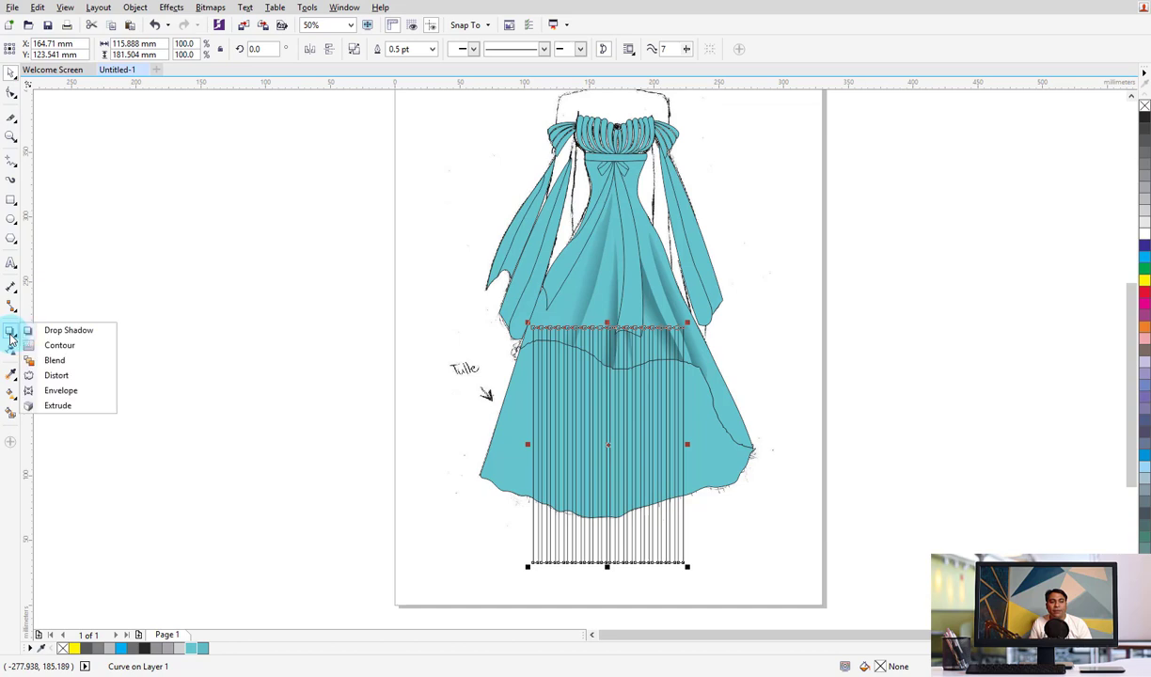
Apply an envelope to the pleat grid and trial-stretch its corners
{"action": "left_click", "coordinate": [61, 390]}
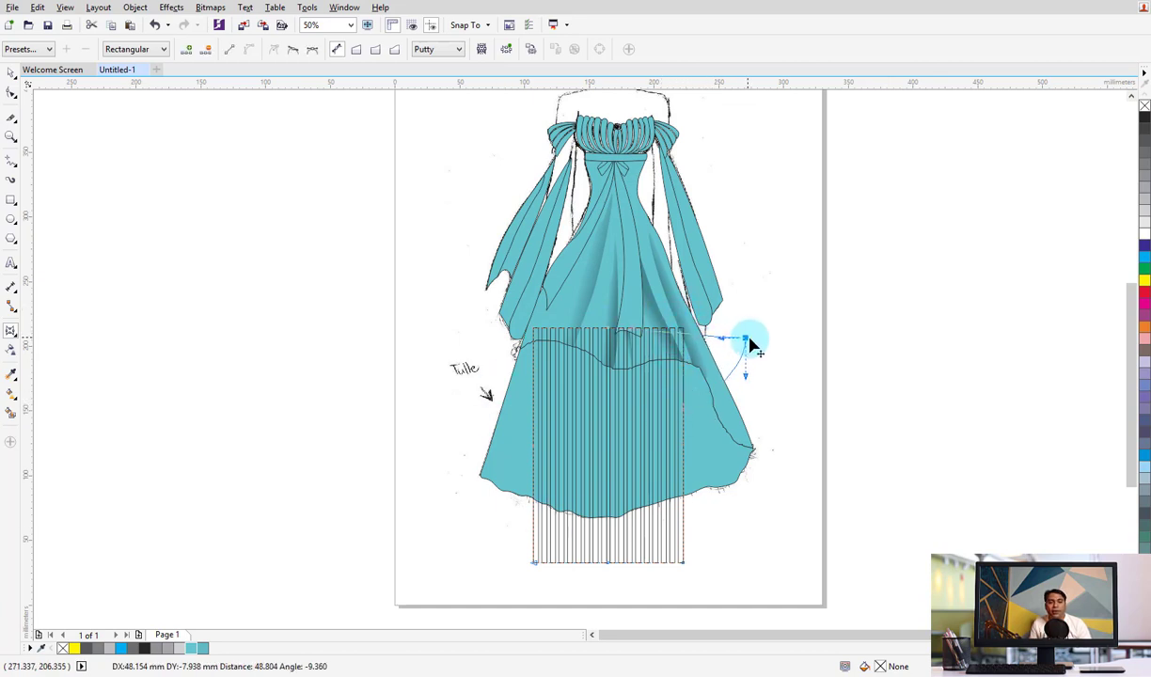
{"action": "left_click_drag", "start_coordinate": [687, 333], "coordinate": [820, 455]}
{"action": "key", "text": "ctrl+z"}
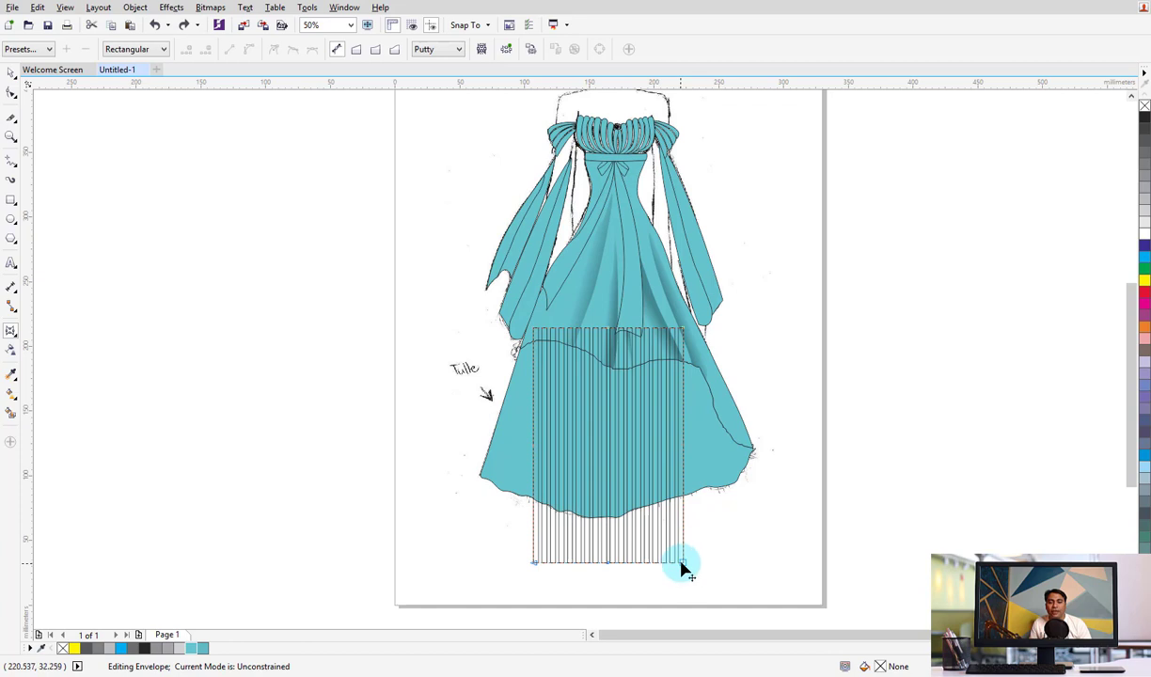
{"action": "left_click_drag", "start_coordinate": [683, 565], "coordinate": [783, 526]}
{"action": "key", "text": "ctrl+z"}
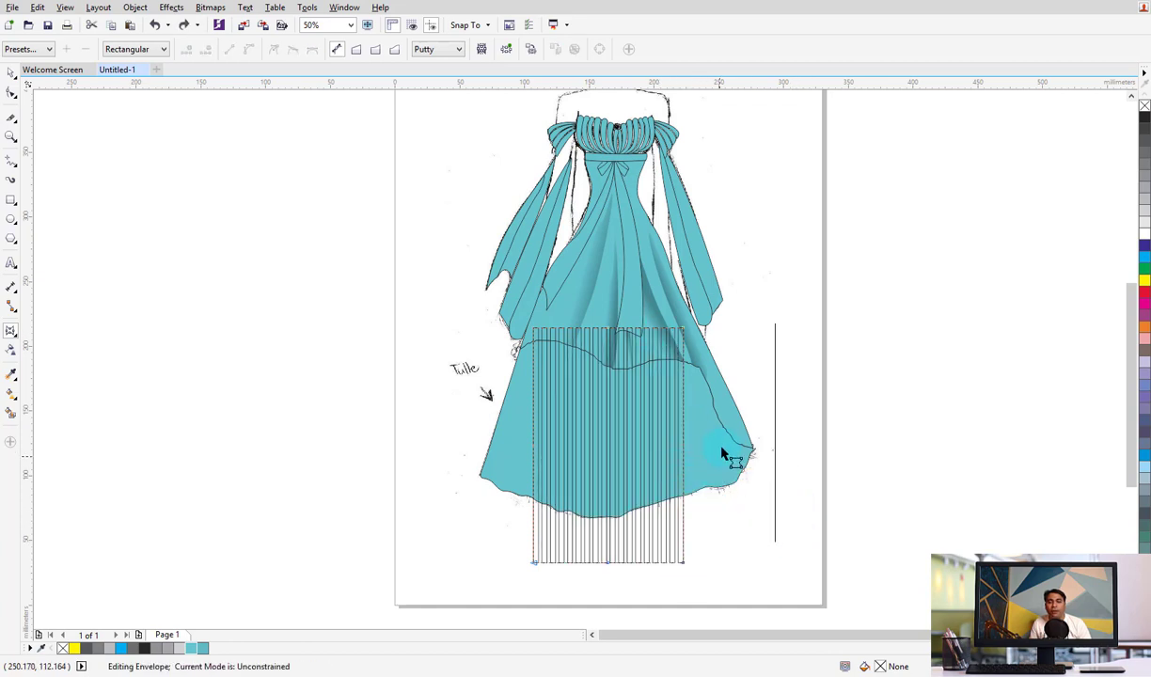
{"action": "left_click_drag", "start_coordinate": [714, 406], "coordinate": [452, 488]}
{"action": "left_click_drag", "start_coordinate": [483, 417], "coordinate": [810, 491]}
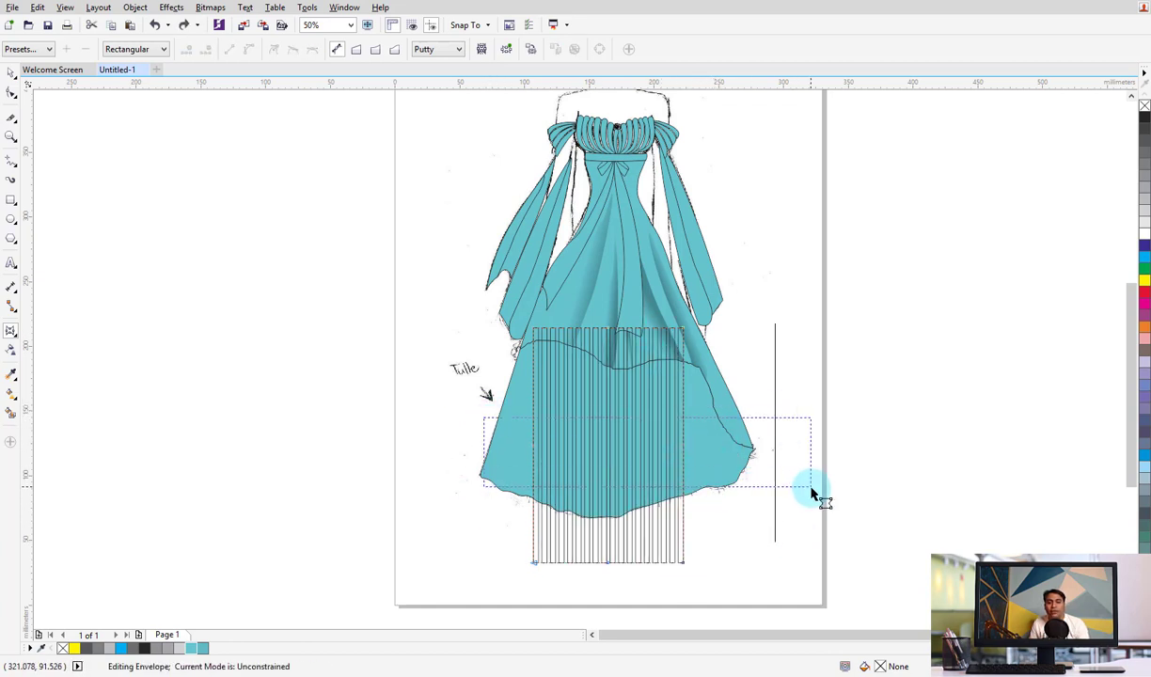
{"action": "scroll", "coordinate": [606, 600], "scroll_direction": "down", "scroll_amount": 3}
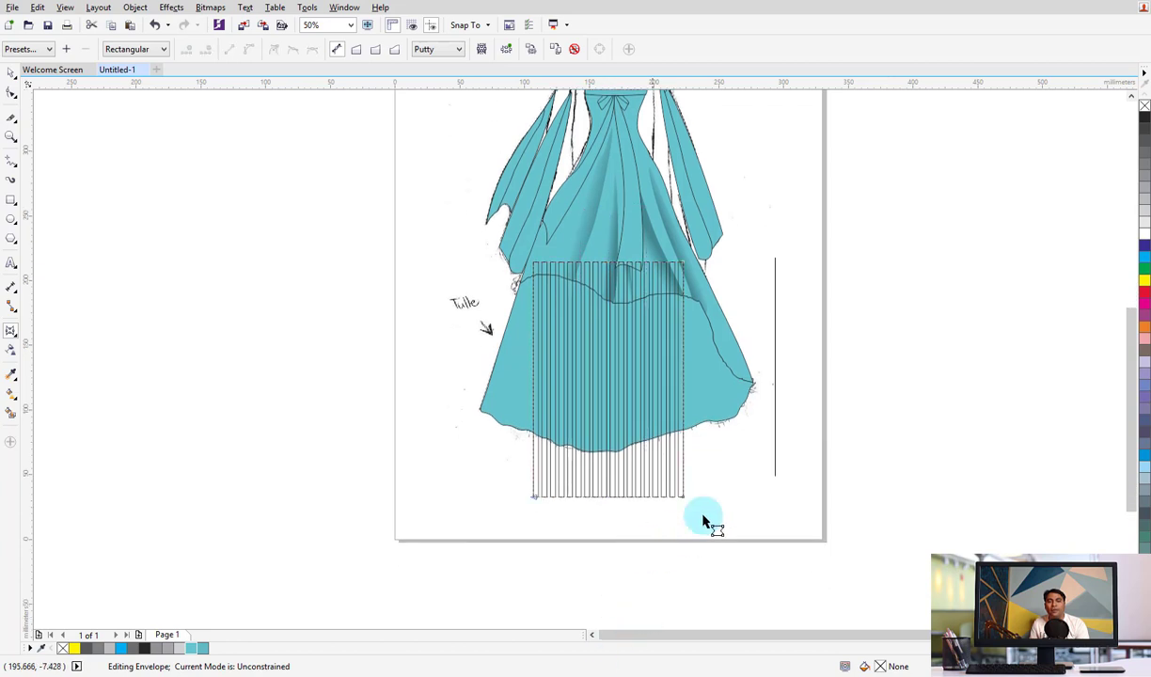
Fan the envelope's bottom corners outward and pin its top-left corner to the waistline
{"action": "left_click_drag", "start_coordinate": [534, 500], "coordinate": [450, 470]}
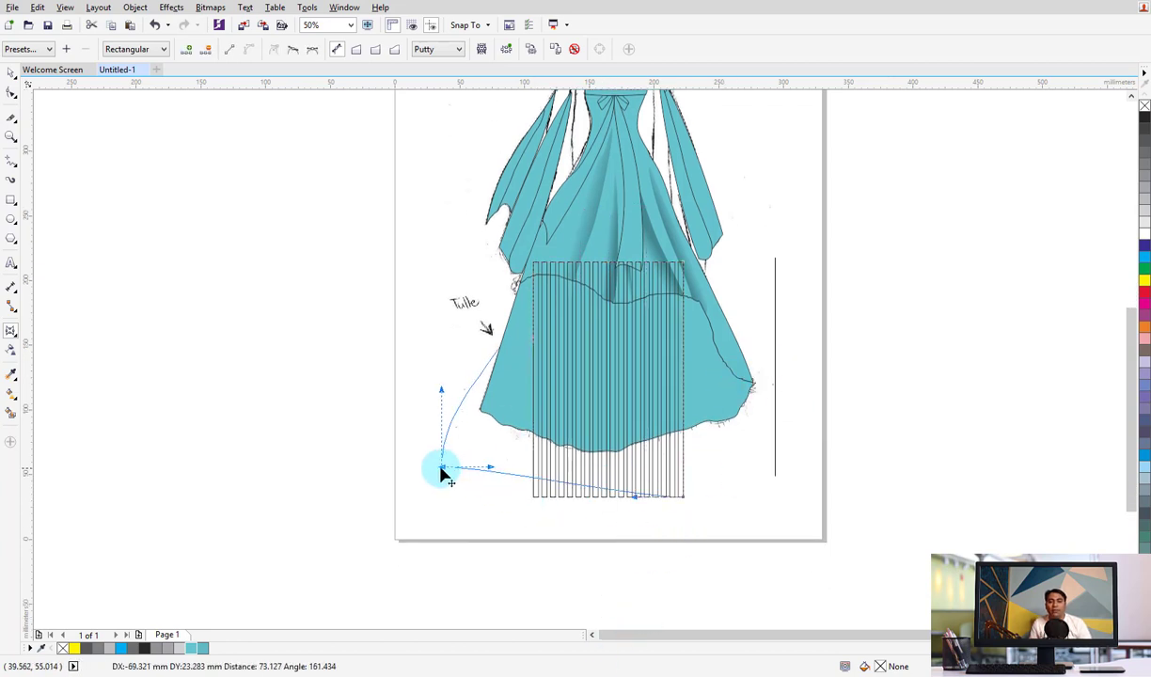
{"action": "left_click_drag", "start_coordinate": [536, 270], "coordinate": [516, 263]}
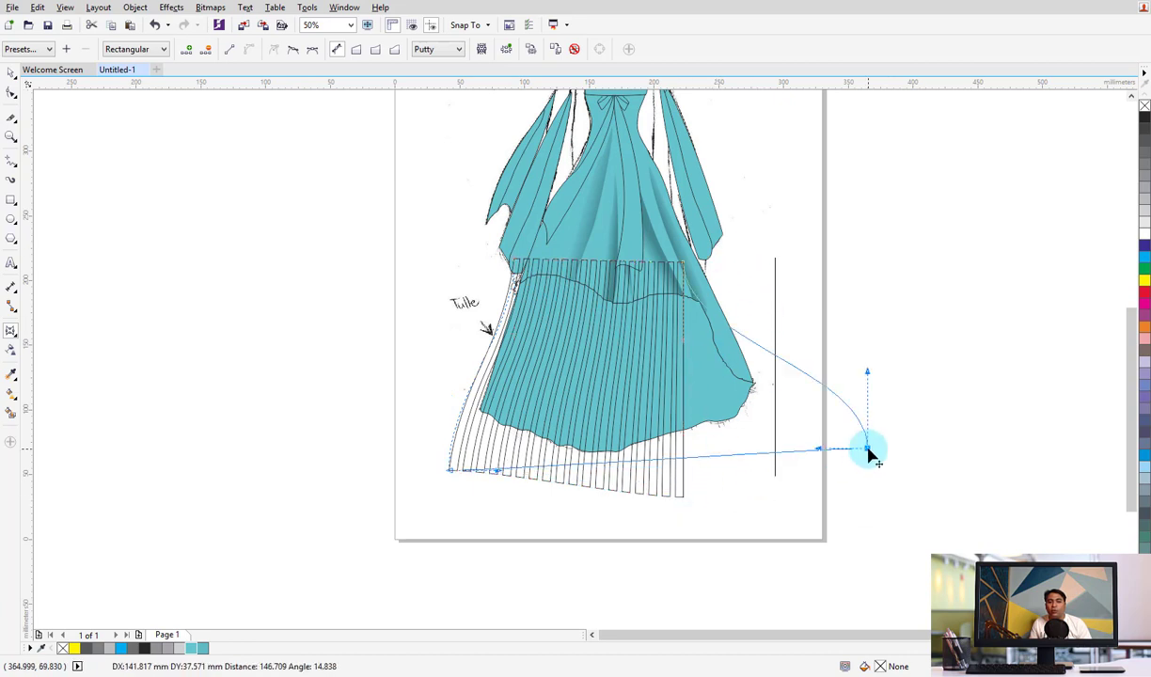
{"action": "left_click_drag", "start_coordinate": [684, 503], "coordinate": [837, 478]}
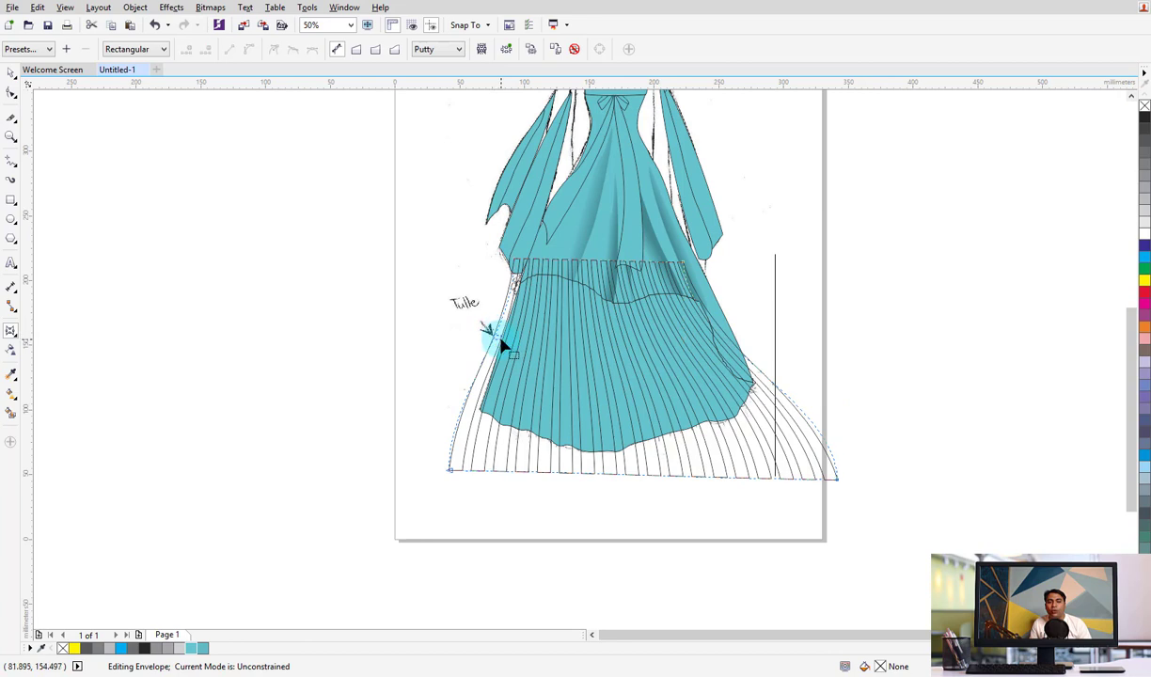
{"action": "left_click", "coordinate": [551, 296]}
{"action": "left_click_drag", "start_coordinate": [517, 265], "coordinate": [514, 273]}
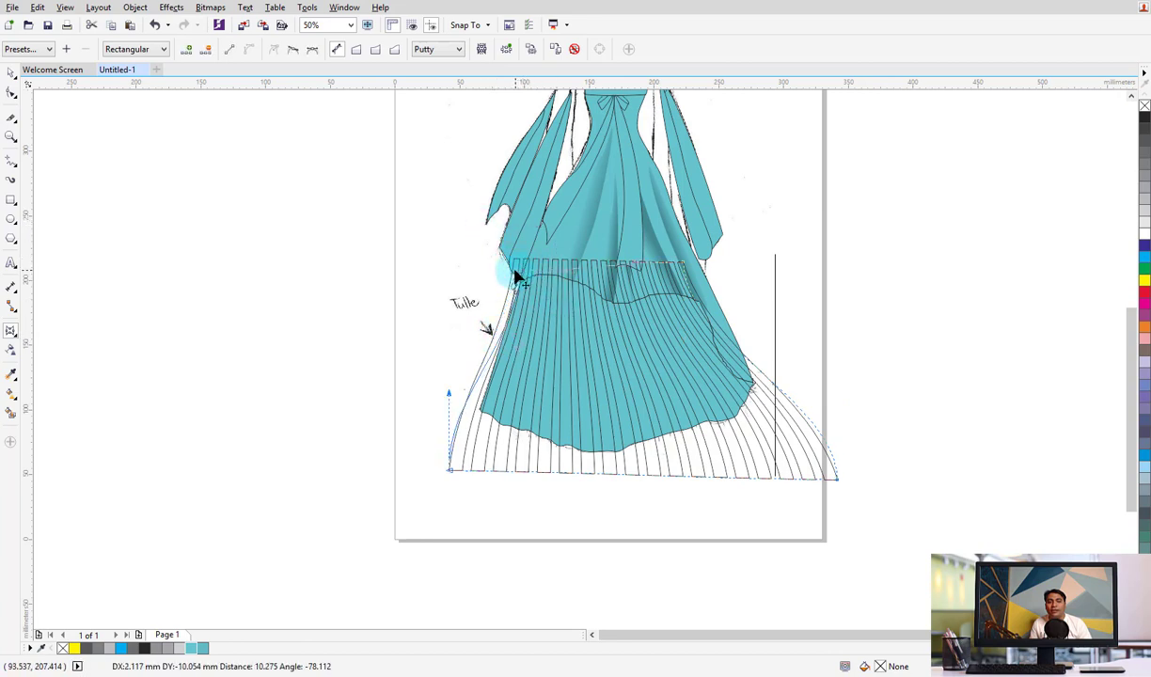
{"action": "mouse_move", "coordinate": [657, 225]}
{"action": "left_mouse_down"}
{"action": "mouse_move", "coordinate": [716, 298]}
{"action": "mouse_move", "coordinate": [680, 262]}
{"action": "left_mouse_up"}
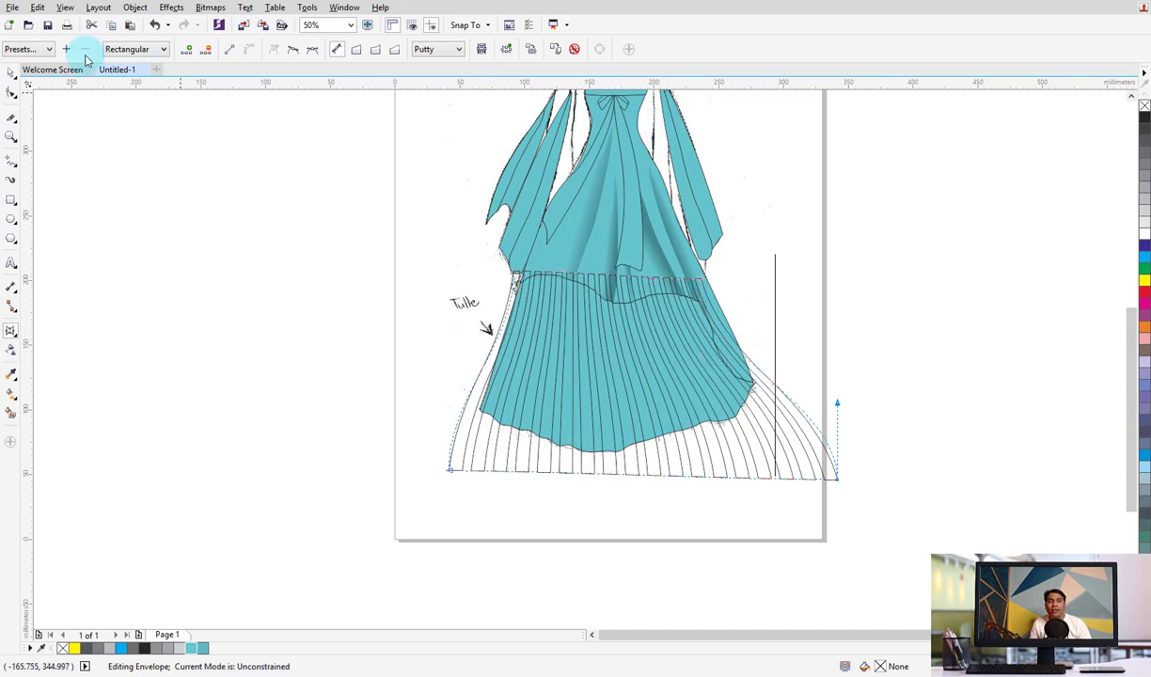
{"action": "left_click", "coordinate": [12, 72]}
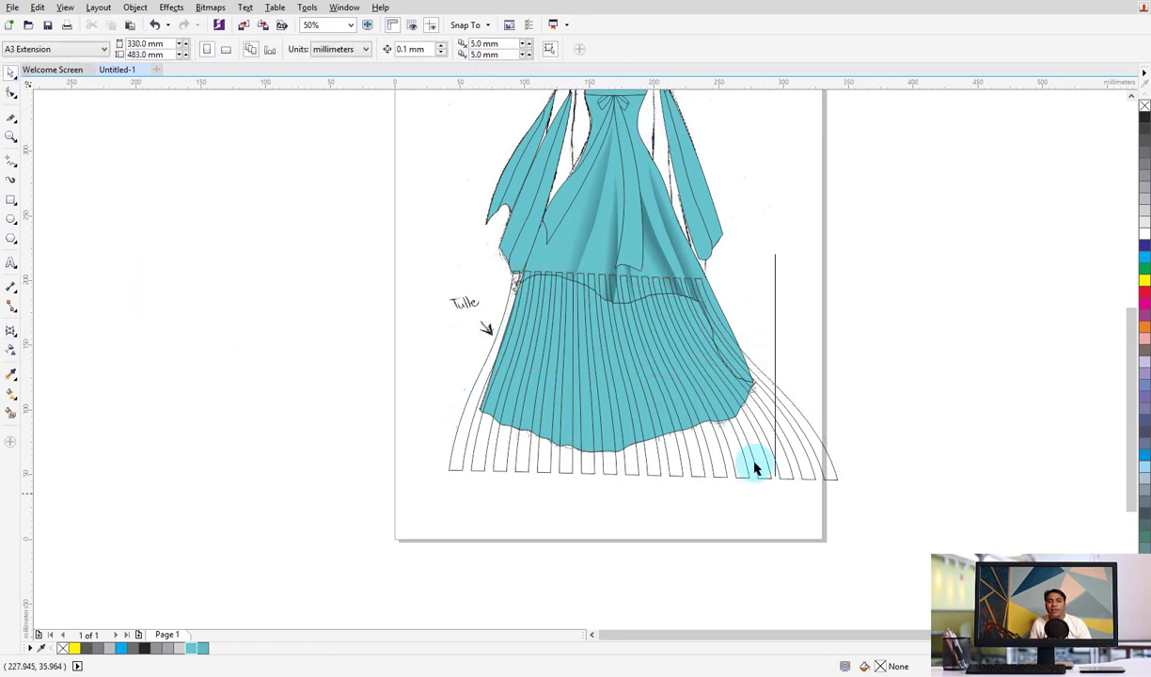
Intersect the fanned pleats with the skirt and delete the leftover pleat lines
{"action": "left_click", "coordinate": [691, 449]}
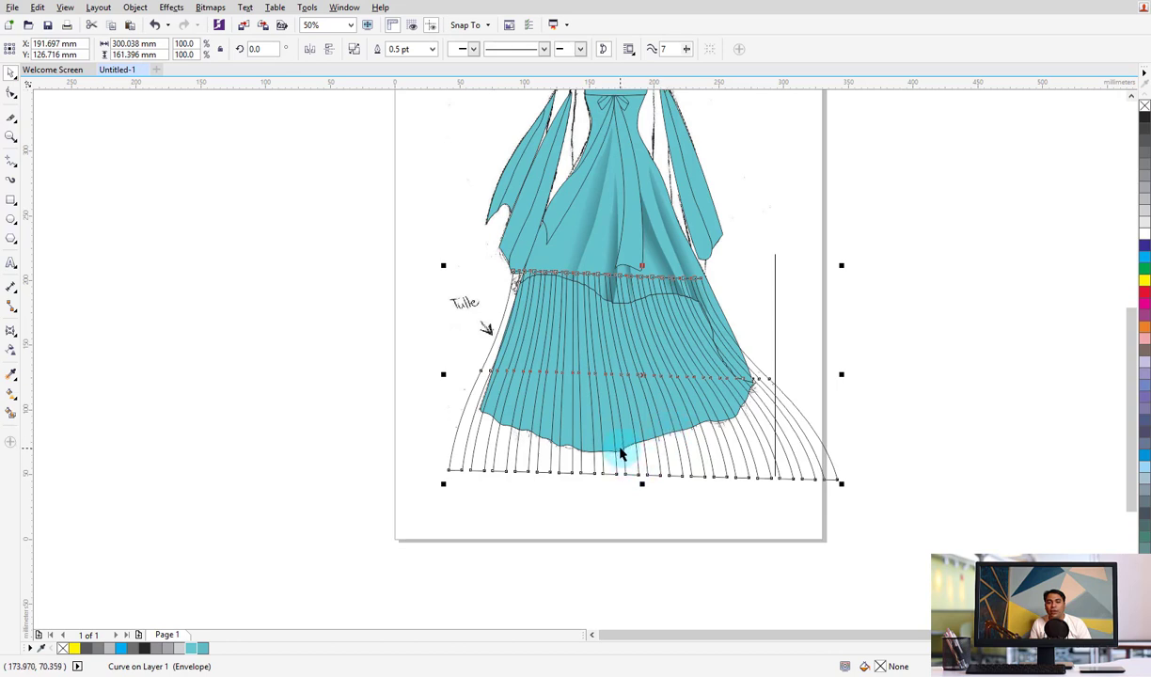
{"action": "left_click", "coordinate": [696, 284]}
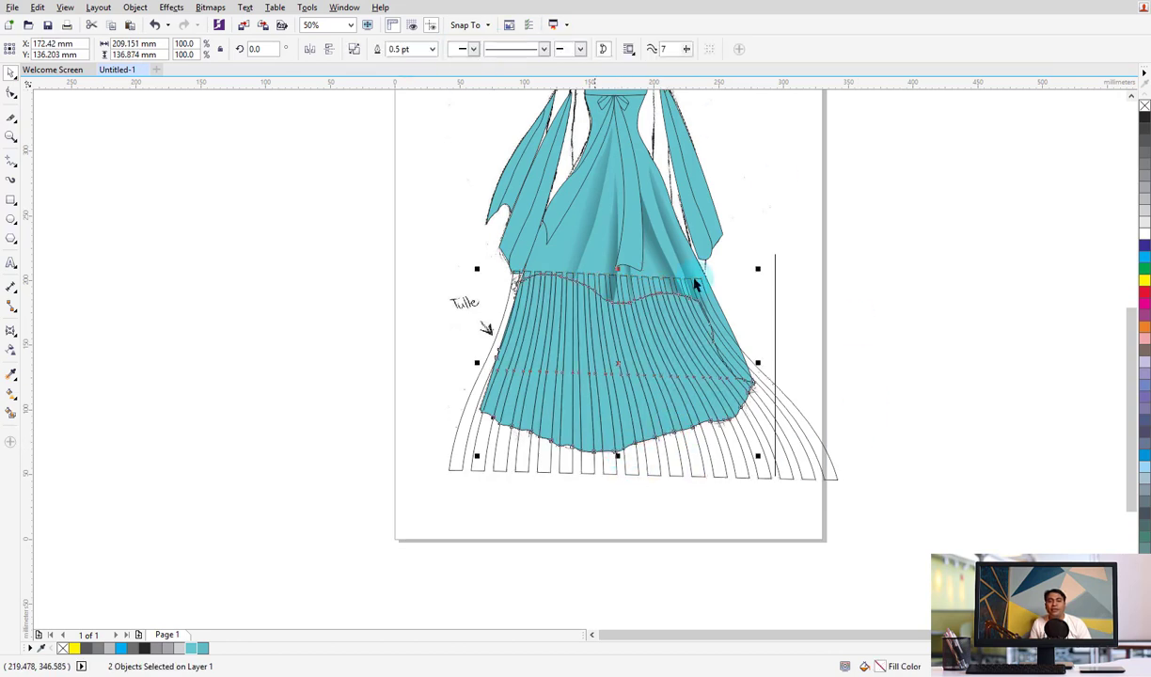
{"action": "left_click", "coordinate": [740, 498]}
{"action": "left_click", "coordinate": [761, 469]}
{"action": "key", "text": "Delete"}
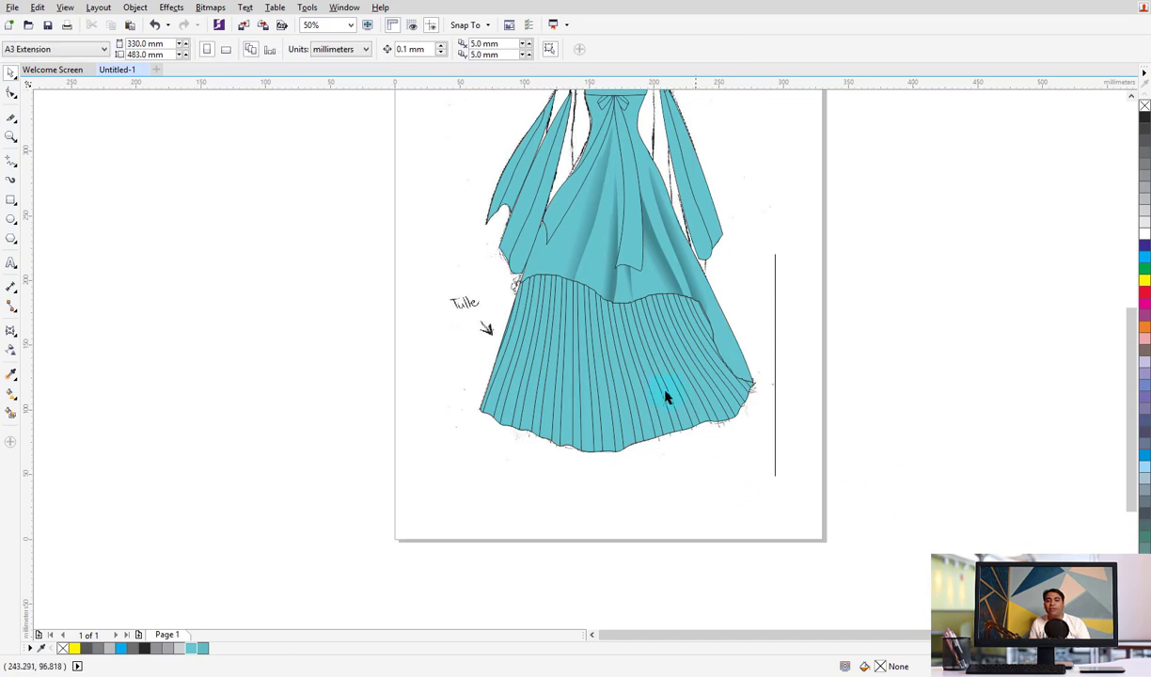
{"action": "left_click_drag", "start_coordinate": [870, 334], "coordinate": [778, 481]}
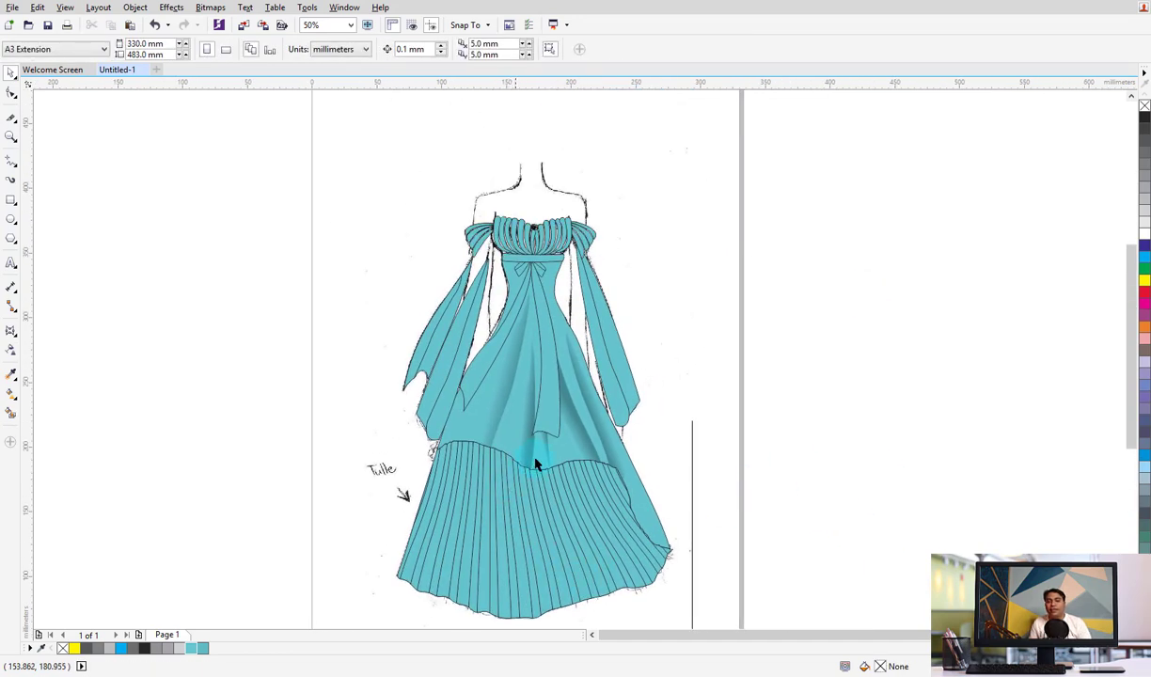
Remove the outlines from the skirt and clipped pleats, and group them together
{"action": "left_click", "coordinate": [548, 515]}
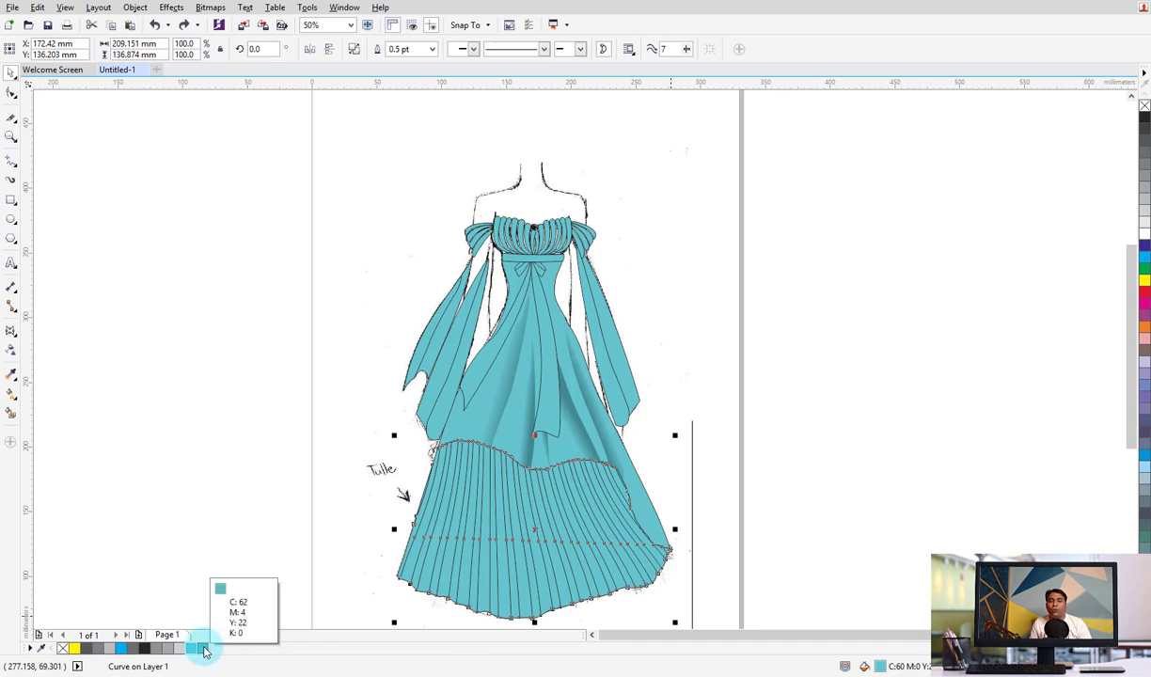
{"action": "left_click", "coordinate": [778, 497]}
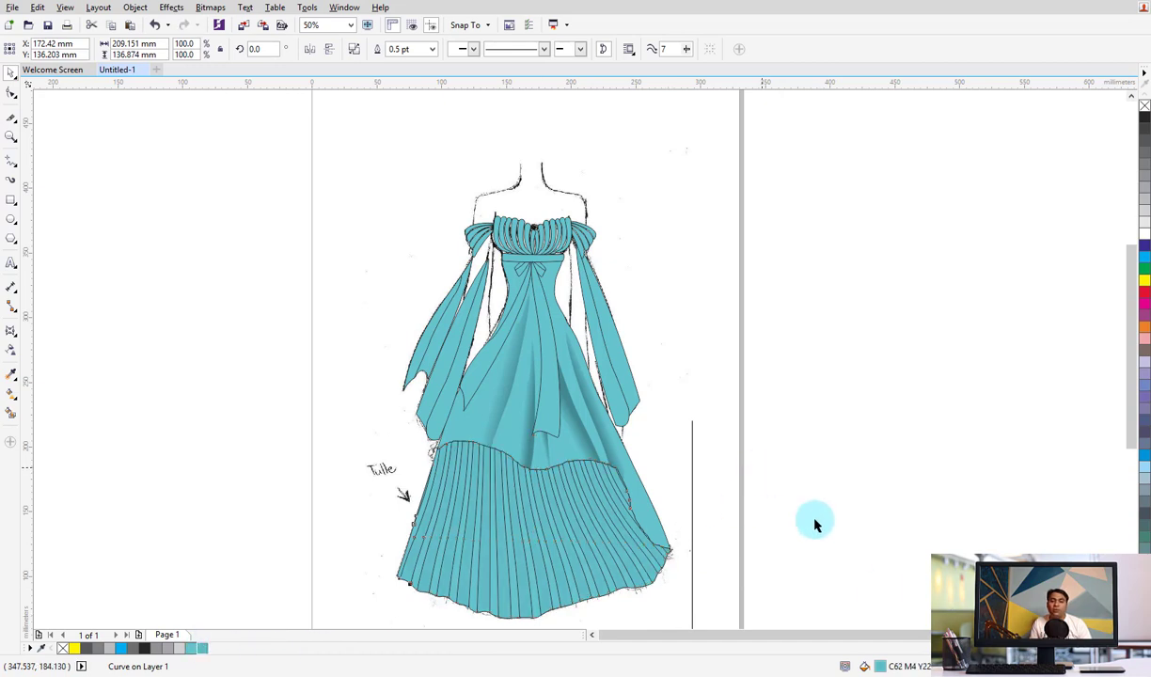
{"action": "mouse_move", "coordinate": [721, 618]}
{"action": "left_mouse_down"}
{"action": "mouse_move", "coordinate": [315, 451]}
{"action": "mouse_move", "coordinate": [354, 456]}
{"action": "left_mouse_up"}
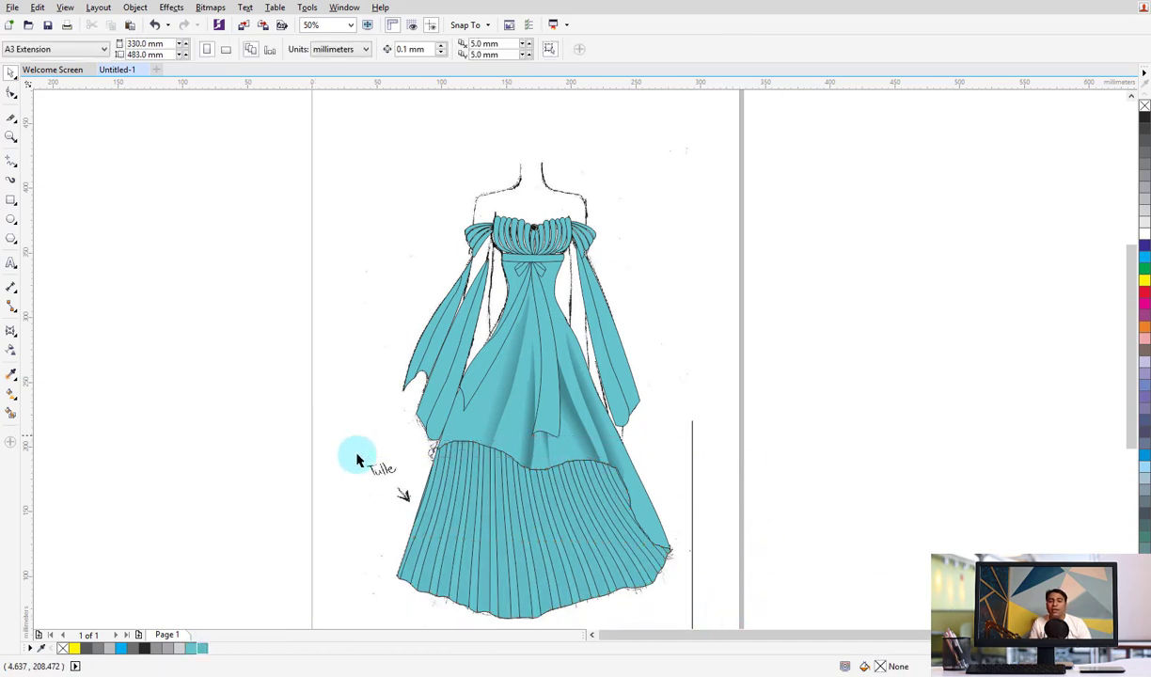
{"action": "left_click", "coordinate": [641, 503]}
{"action": "left_click", "coordinate": [608, 503], "text": "shift"}
{"action": "scroll", "coordinate": [268, 606], "scroll_direction": "down", "scroll_amount": 1}
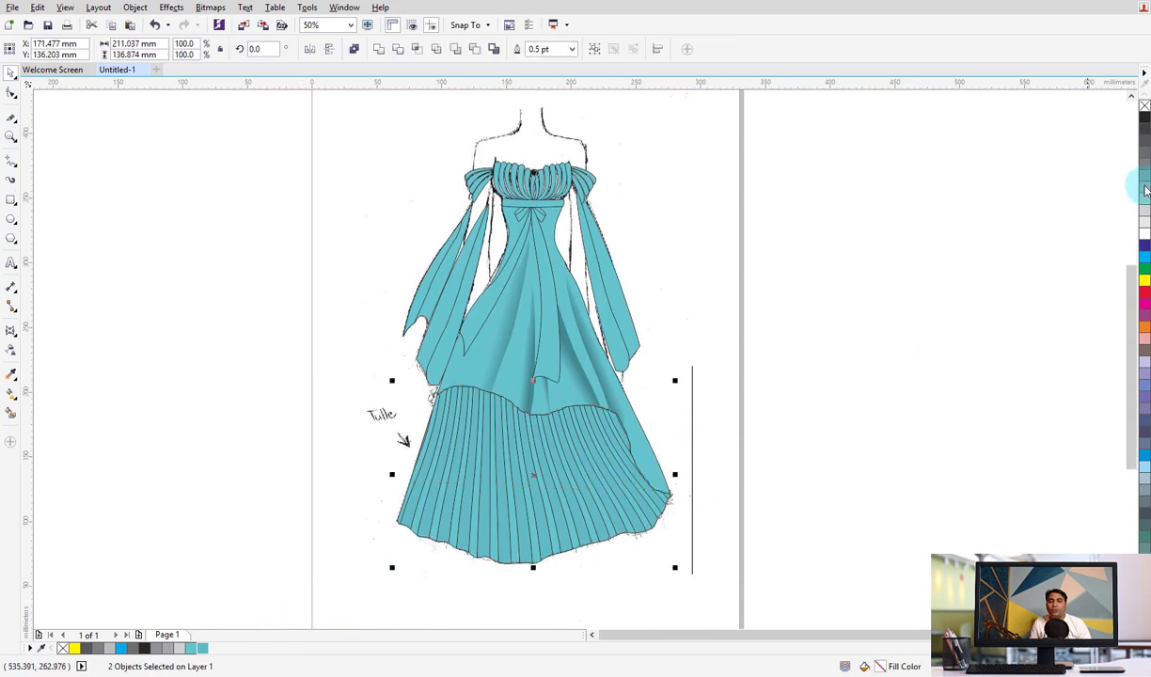
{"action": "right_click", "coordinate": [1144, 106]}
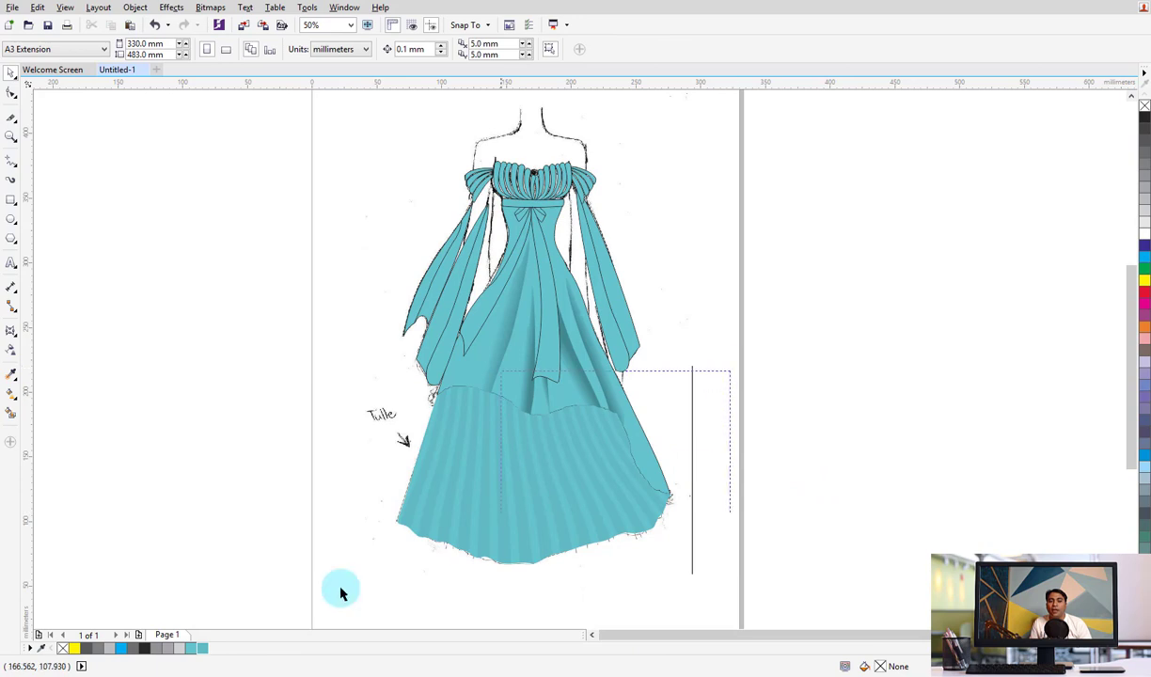
{"action": "key", "text": "ctrl+g"}
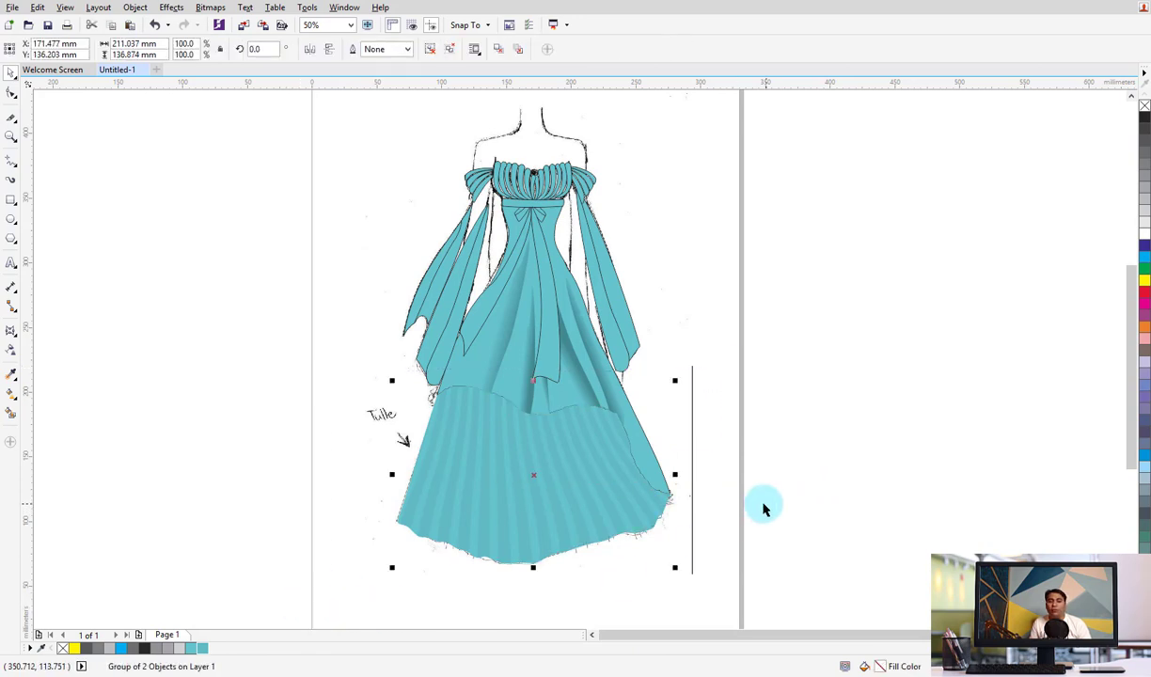
{"action": "left_click_drag", "start_coordinate": [488, 529], "coordinate": [306, 580]}
{"action": "key", "text": "ctrl+z"}
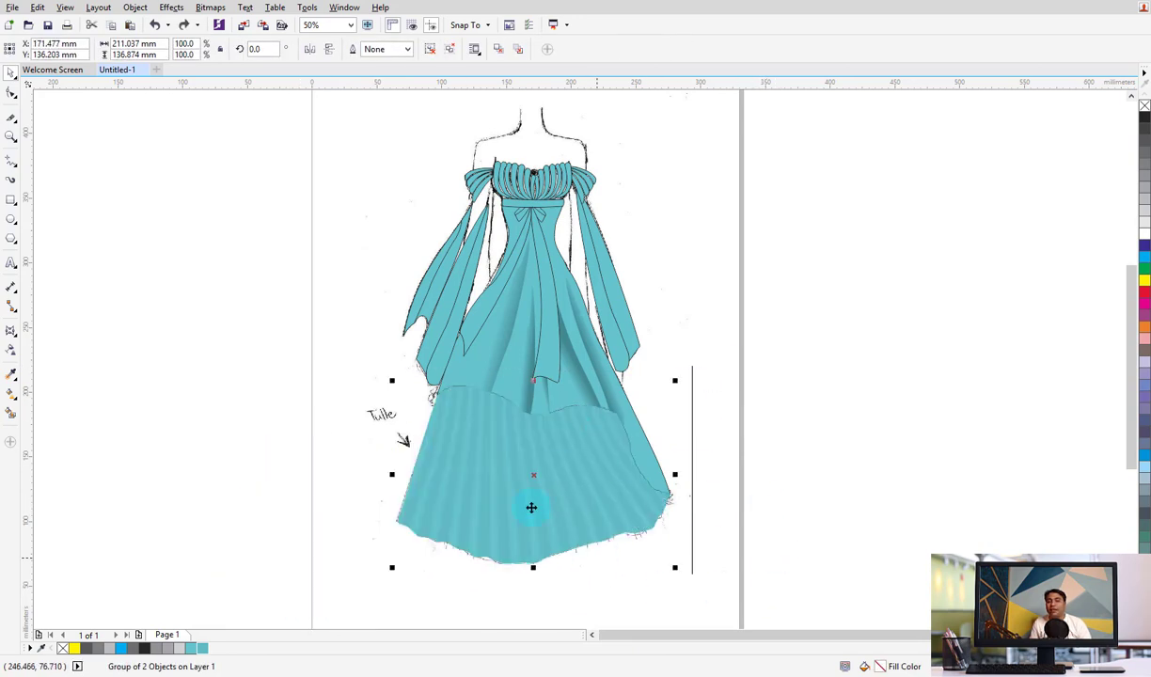
{"action": "left_click", "coordinate": [12, 350]}
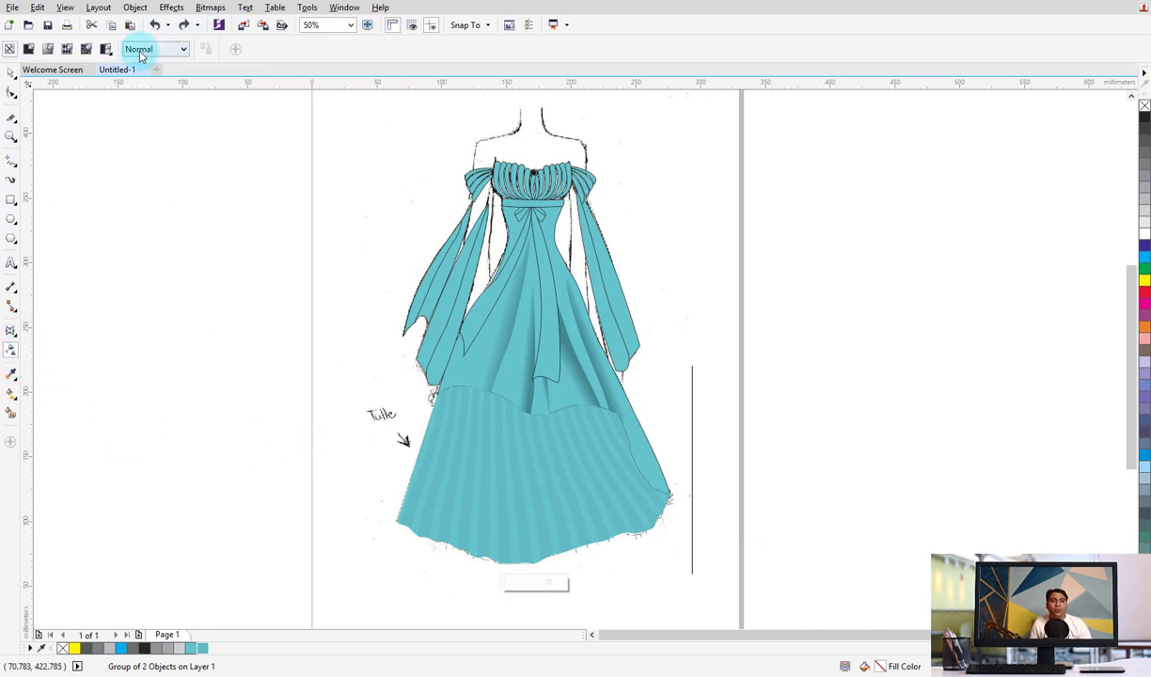
{"action": "left_click", "coordinate": [28, 49]}
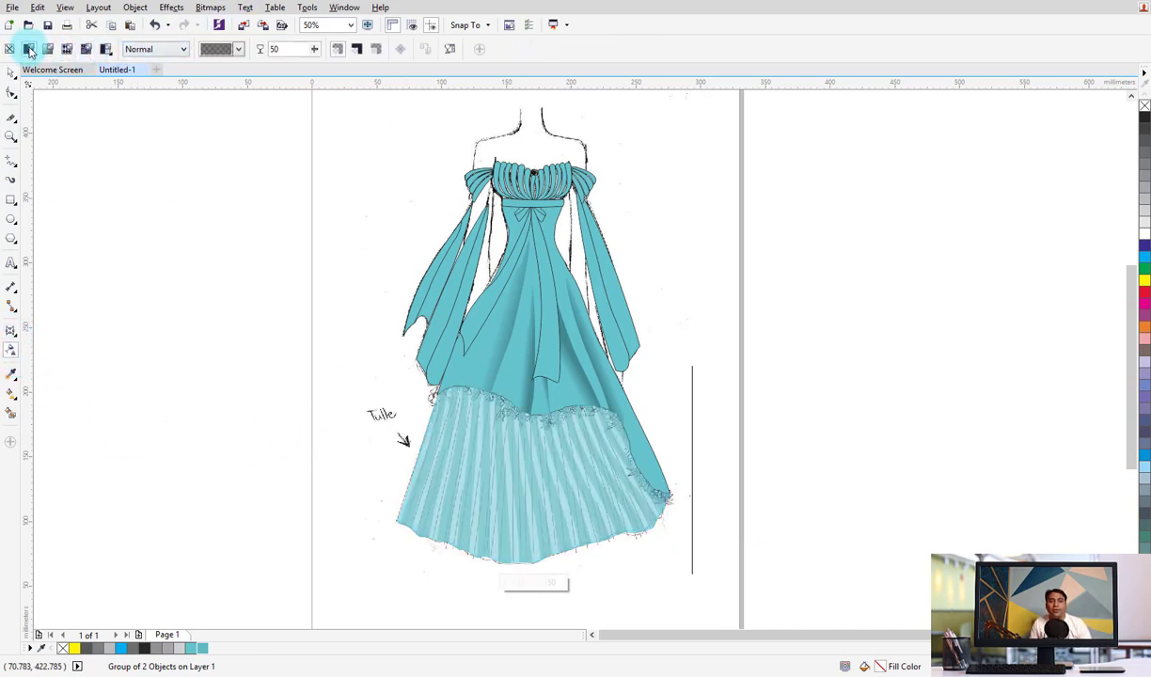
{"action": "left_click", "coordinate": [239, 49]}
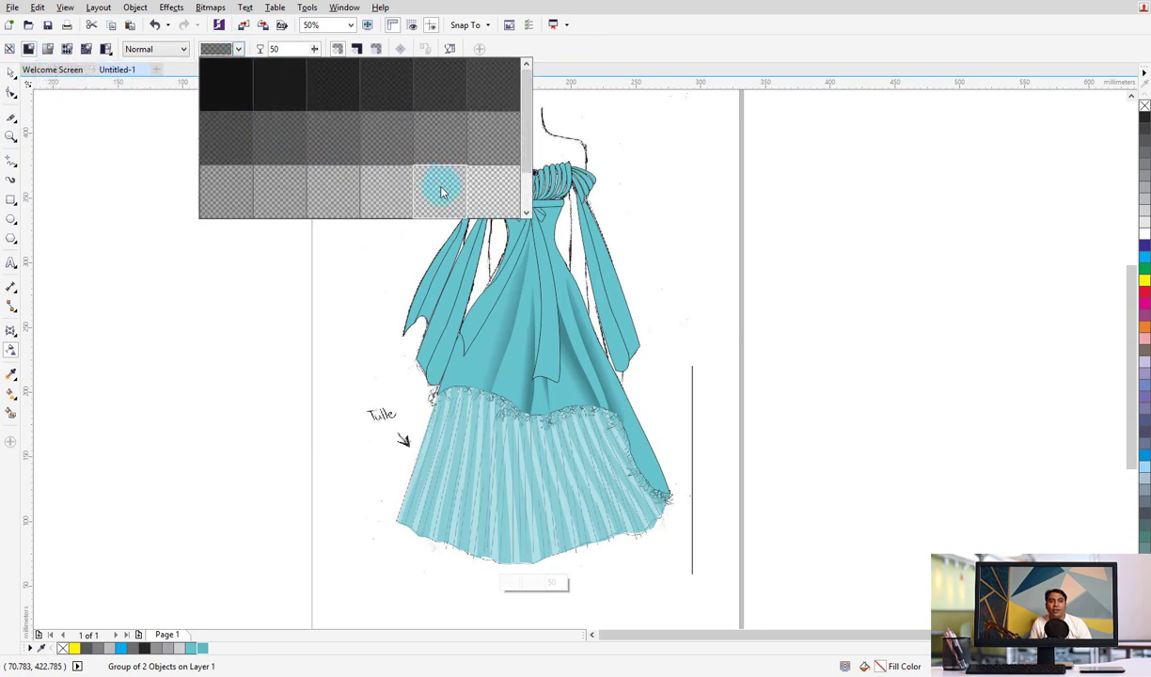
{"action": "left_click", "coordinate": [28, 51]}
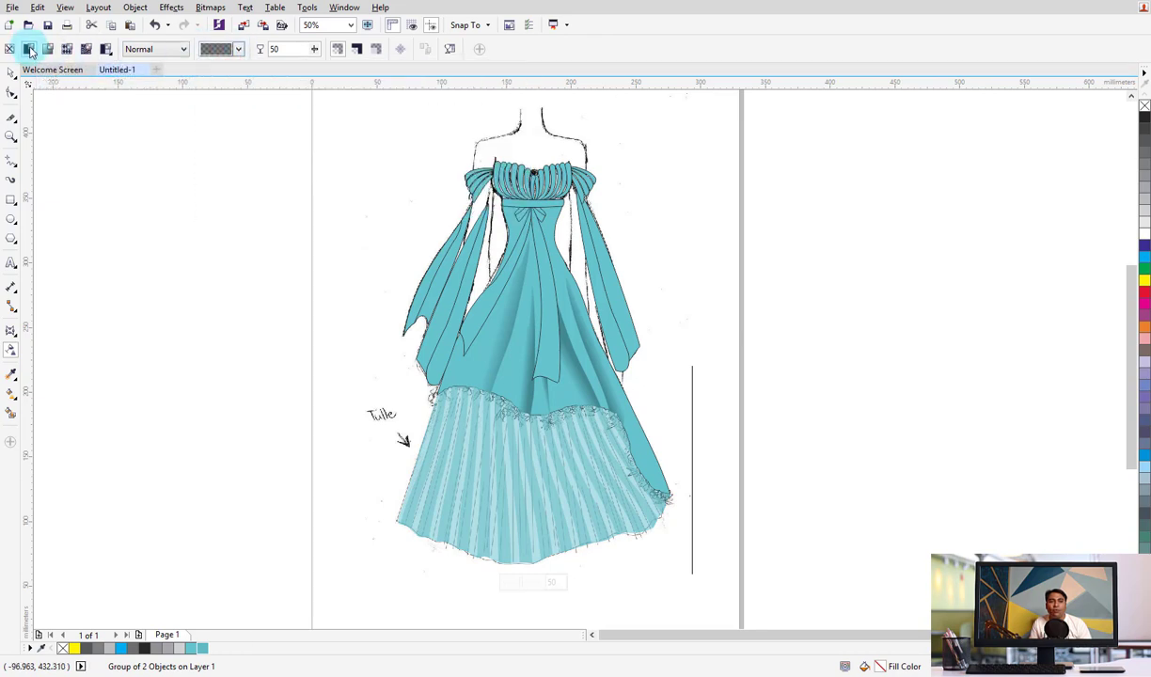
{"action": "left_click", "coordinate": [239, 49]}
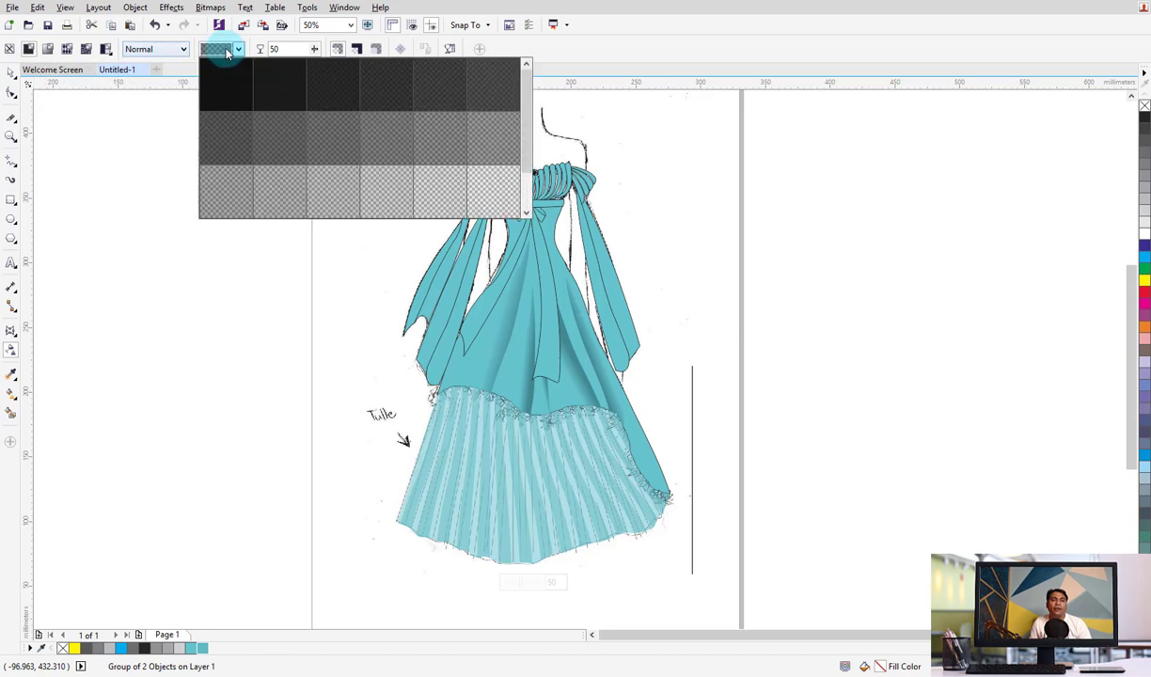
{"action": "left_click", "coordinate": [440, 141]}
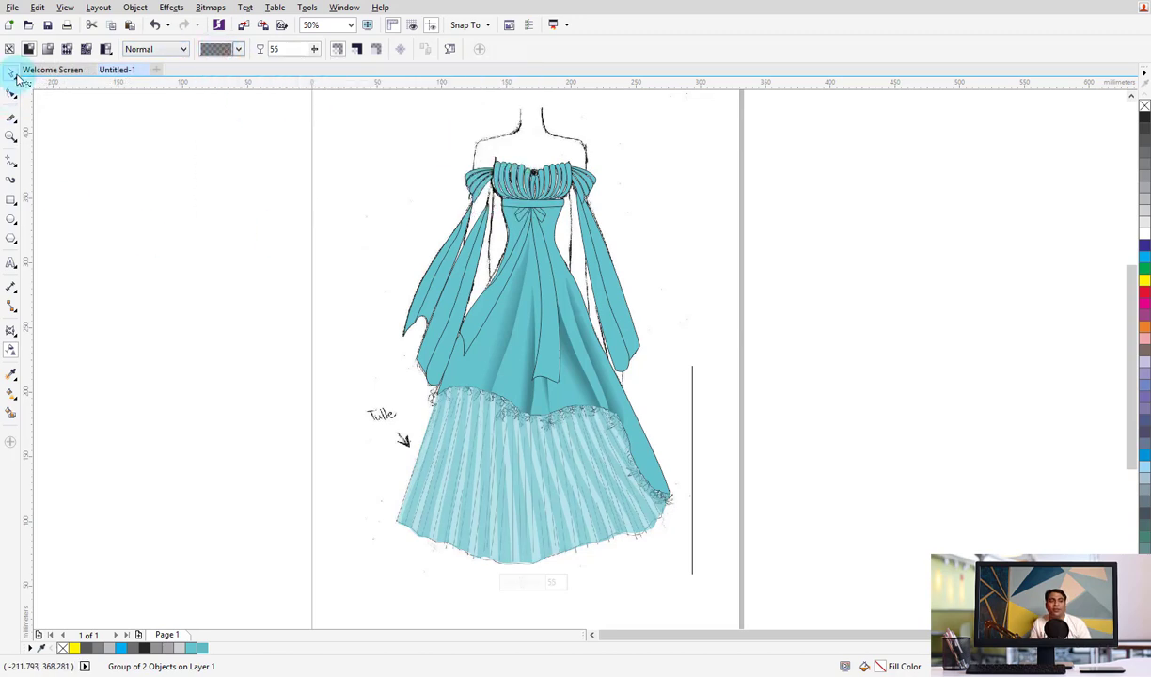
{"action": "left_click", "coordinate": [10, 72]}
{"action": "left_click", "coordinate": [117, 315]}
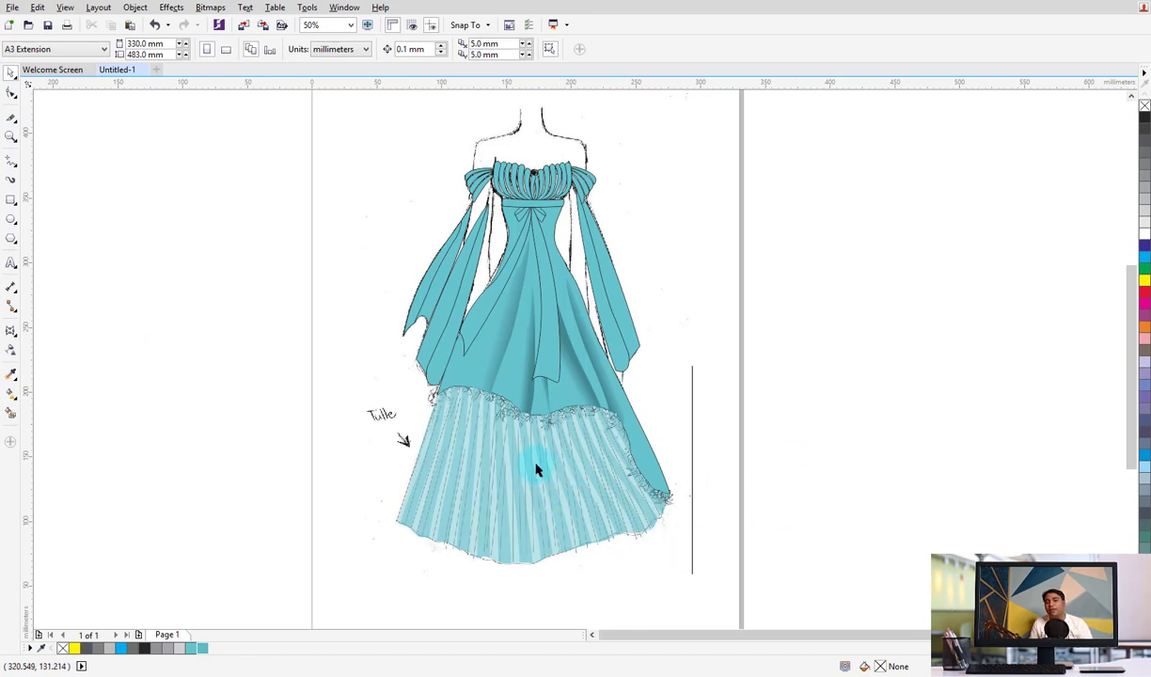
{"action": "left_click", "coordinate": [544, 509]}
{"action": "left_click", "coordinate": [544, 509], "text": "ctrl"}
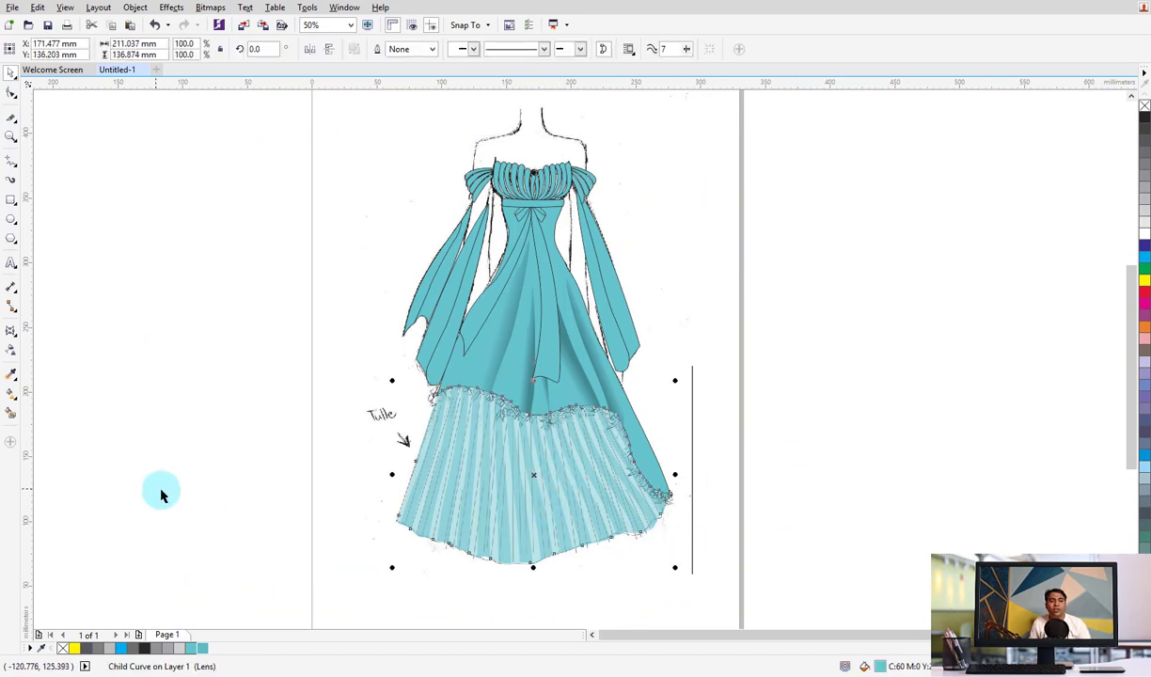
{"action": "left_click_drag", "start_coordinate": [729, 592], "coordinate": [329, 124]}
{"action": "left_click_drag", "start_coordinate": [645, 496], "coordinate": [252, 523]}
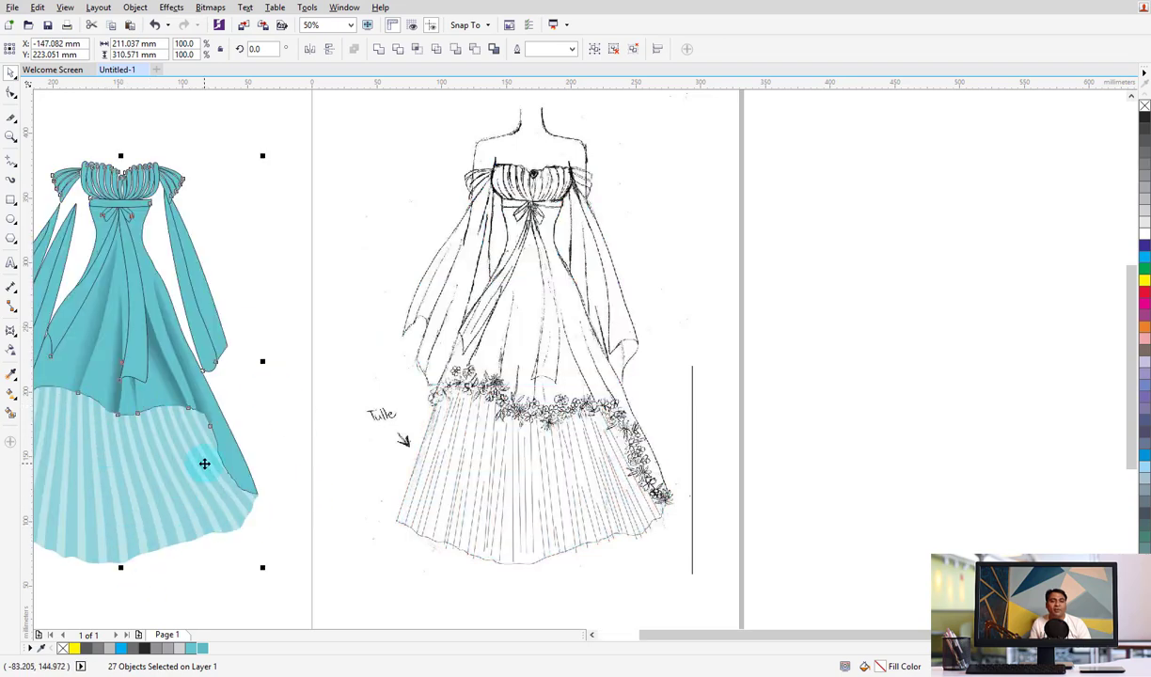
{"action": "key", "text": "ctrl+z"}
{"action": "key", "text": "Escape"}
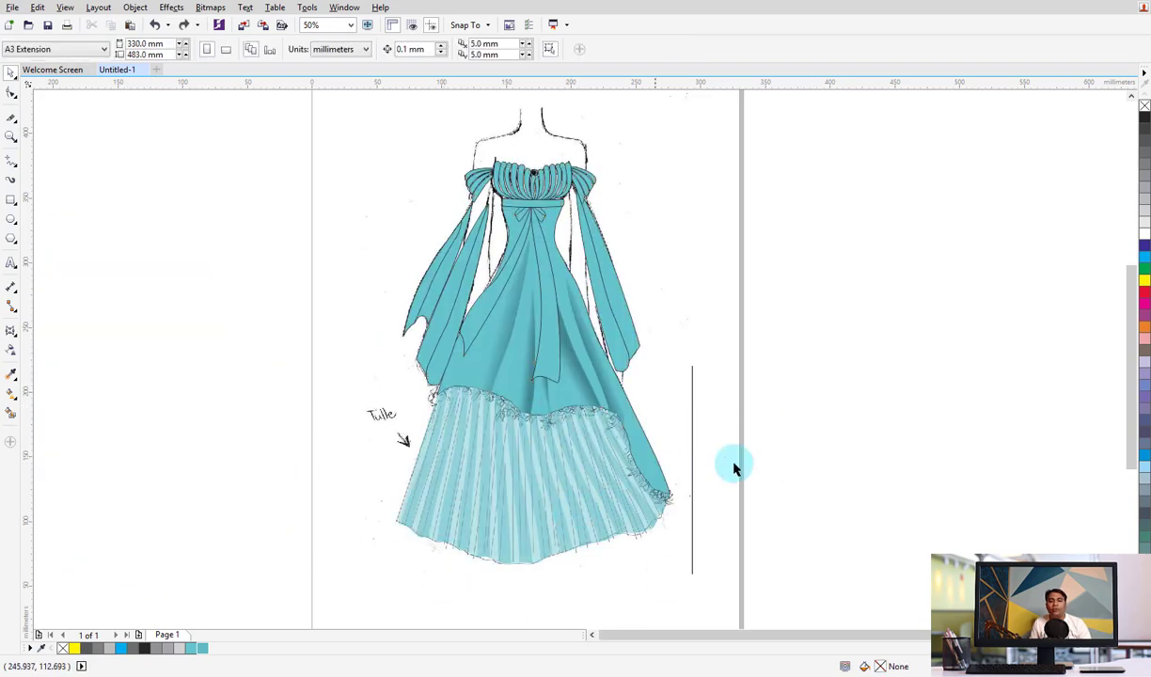
{"action": "scroll", "coordinate": [625, 282], "scroll_direction": "up", "scroll_amount": 1}
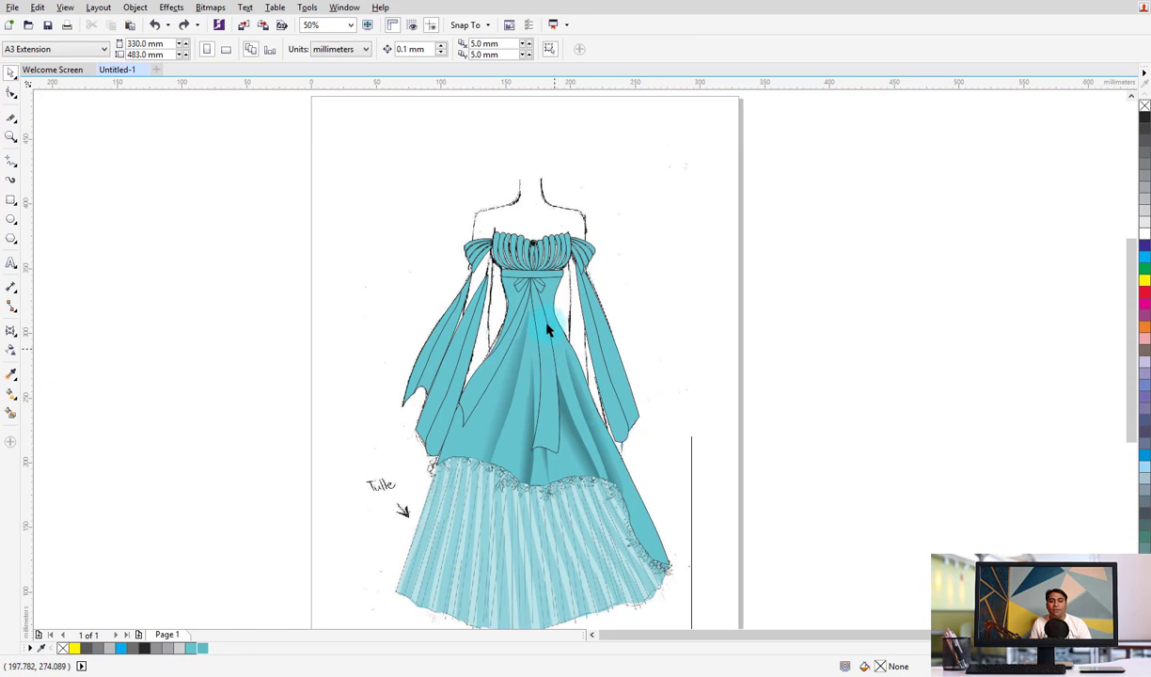
Copy the fountain fill onto the left and right sleeve panels and two skirt panels
{"action": "left_click", "coordinate": [480, 320]}
{"action": "scroll", "coordinate": [449, 380], "scroll_direction": "up", "scroll_amount": 2}
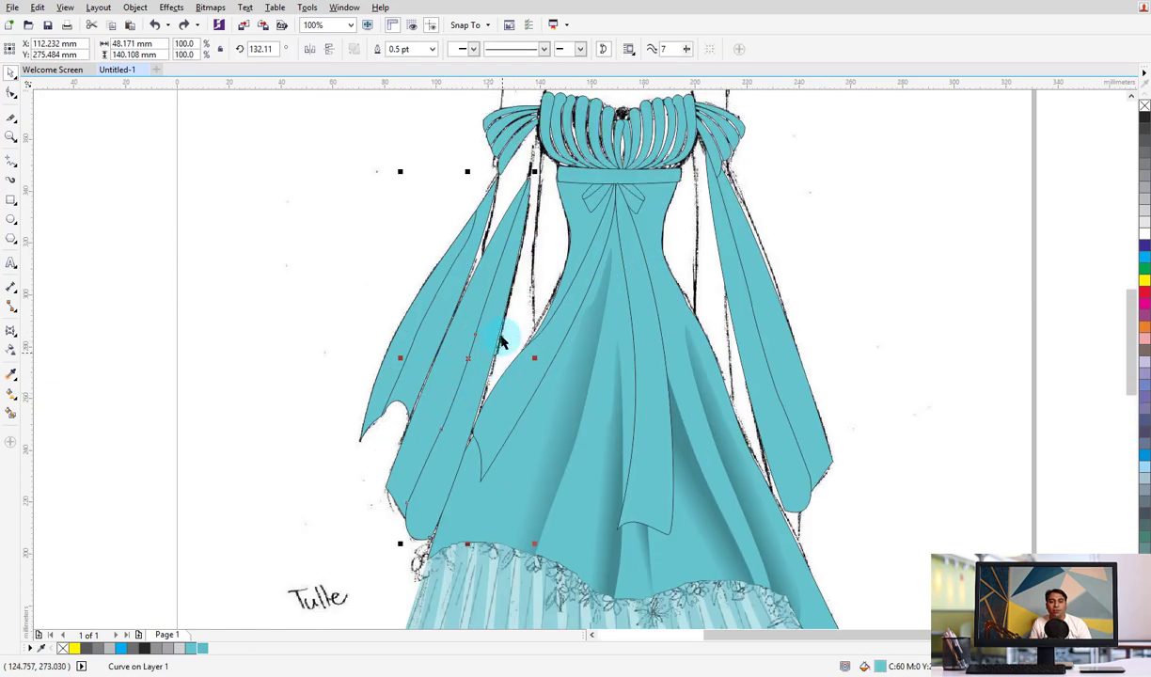
{"action": "left_click", "coordinate": [12, 377]}
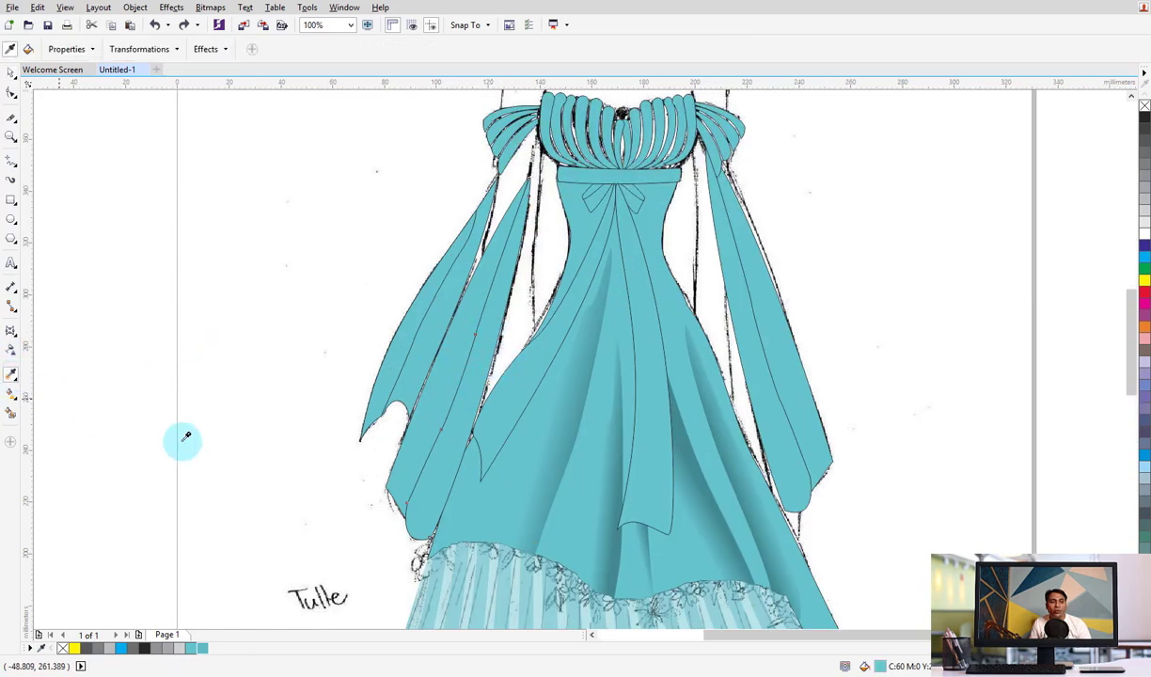
{"action": "left_click", "coordinate": [455, 403]}
{"action": "left_click", "coordinate": [447, 352]}
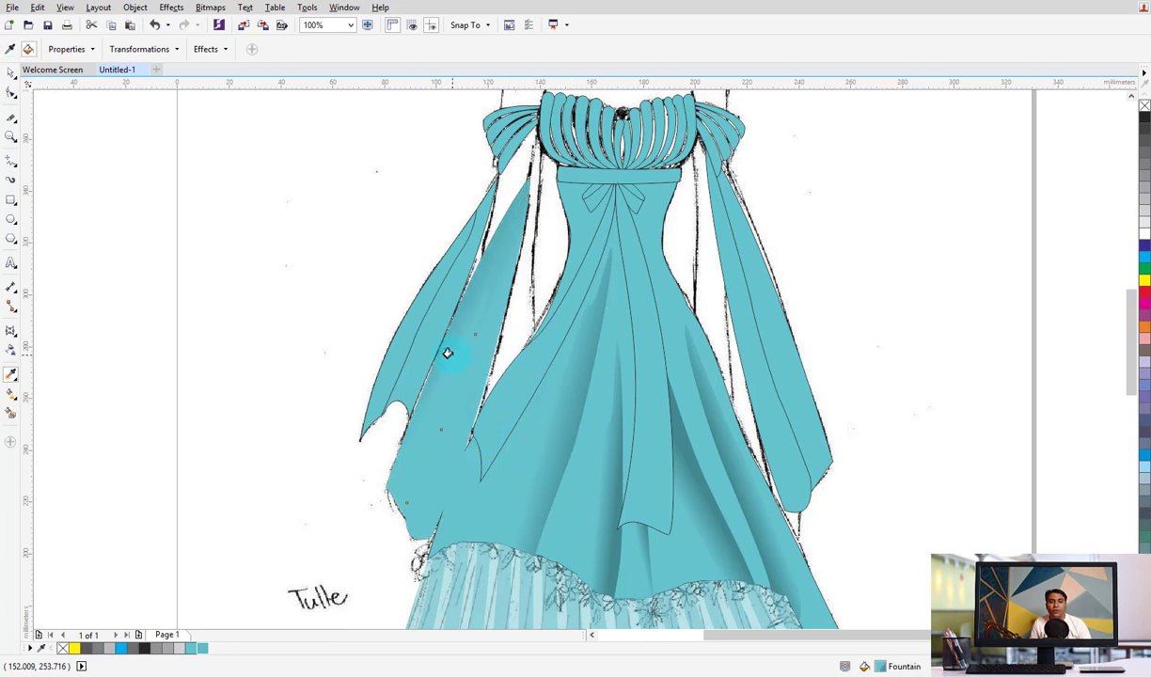
{"action": "left_click", "coordinate": [399, 325]}
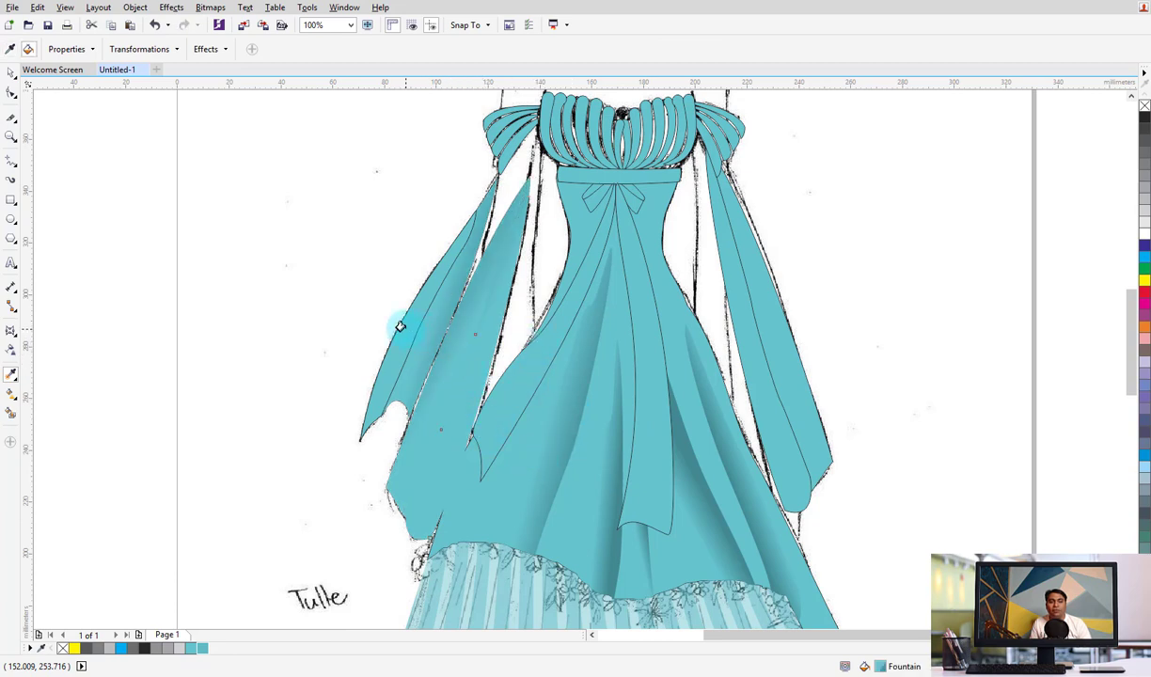
{"action": "left_click", "coordinate": [542, 349]}
{"action": "left_click", "coordinate": [621, 343]}
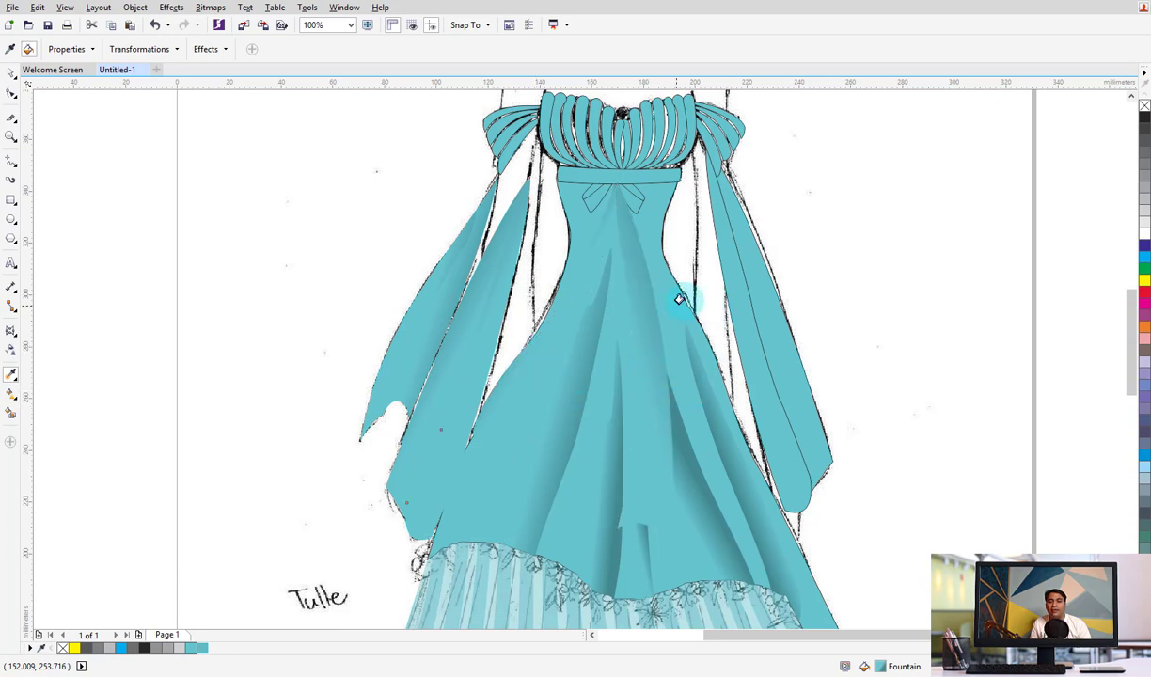
{"action": "left_click", "coordinate": [738, 293]}
{"action": "left_click", "coordinate": [749, 452]}
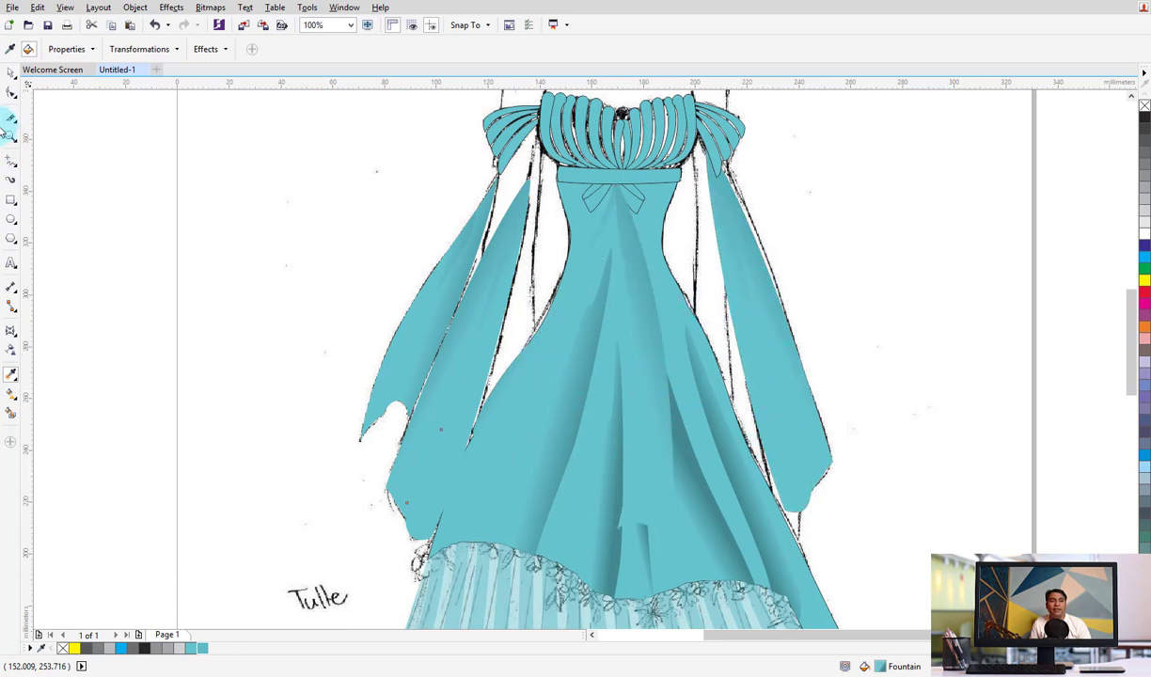
{"action": "left_click", "coordinate": [11, 75]}
Angle the left sleeve's gradient to run along its folds
{"action": "left_click", "coordinate": [423, 304]}
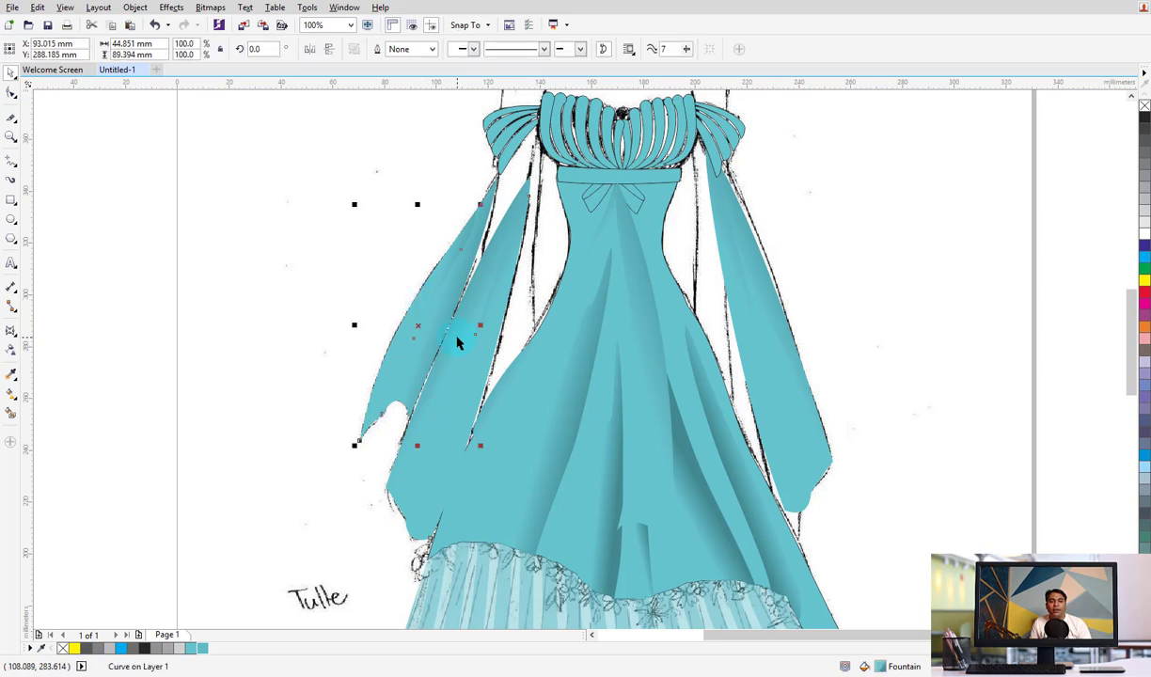
{"action": "key", "text": "g"}
{"action": "mouse_move", "coordinate": [434, 302]}
{"action": "left_mouse_down"}
{"action": "mouse_move", "coordinate": [479, 313]}
{"action": "mouse_move", "coordinate": [461, 299]}
{"action": "mouse_move", "coordinate": [466, 336]}
{"action": "mouse_move", "coordinate": [483, 278]}
{"action": "left_mouse_up"}
{"action": "left_click", "coordinate": [435, 360]}
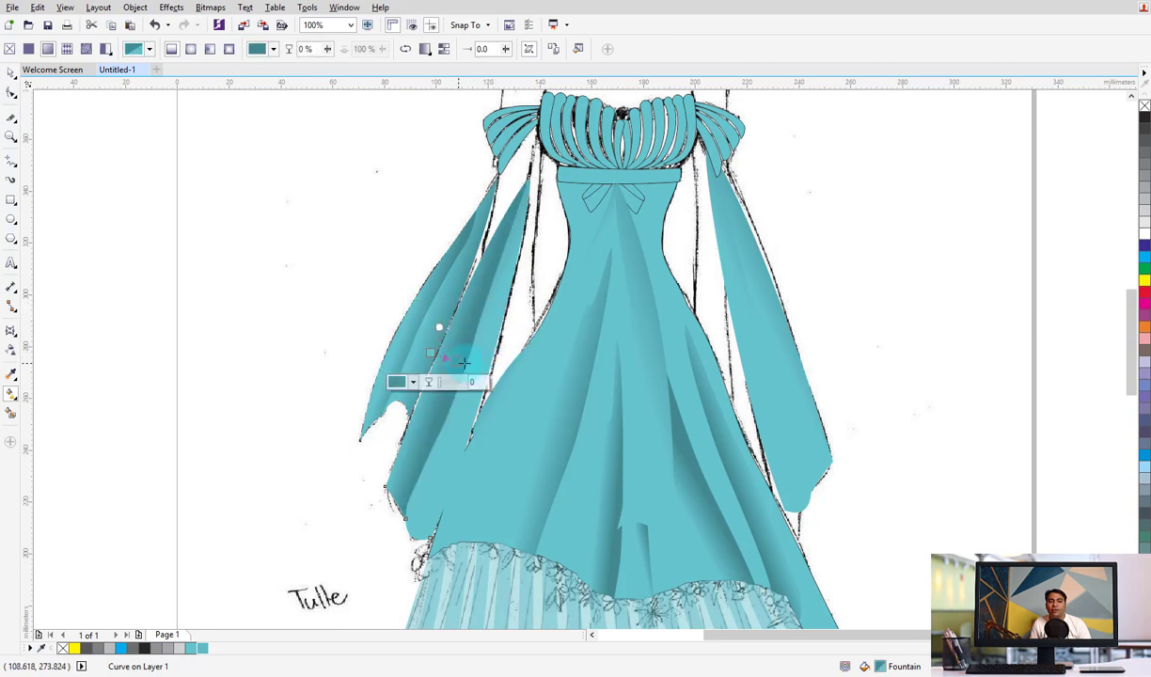
{"action": "mouse_move", "coordinate": [432, 358]}
{"action": "left_mouse_down"}
{"action": "mouse_move", "coordinate": [462, 308]}
{"action": "mouse_move", "coordinate": [463, 256]}
{"action": "left_mouse_up"}
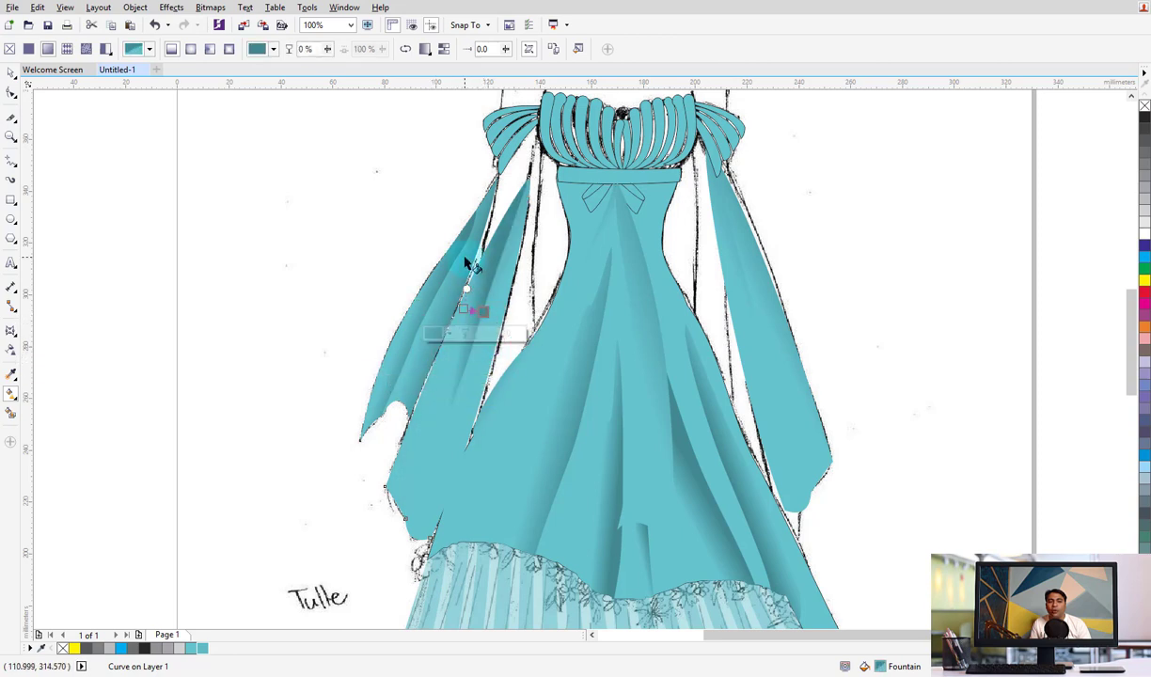
{"action": "left_click_drag", "start_coordinate": [473, 311], "coordinate": [512, 271]}
{"action": "left_click_drag", "start_coordinate": [506, 378], "coordinate": [480, 368]}
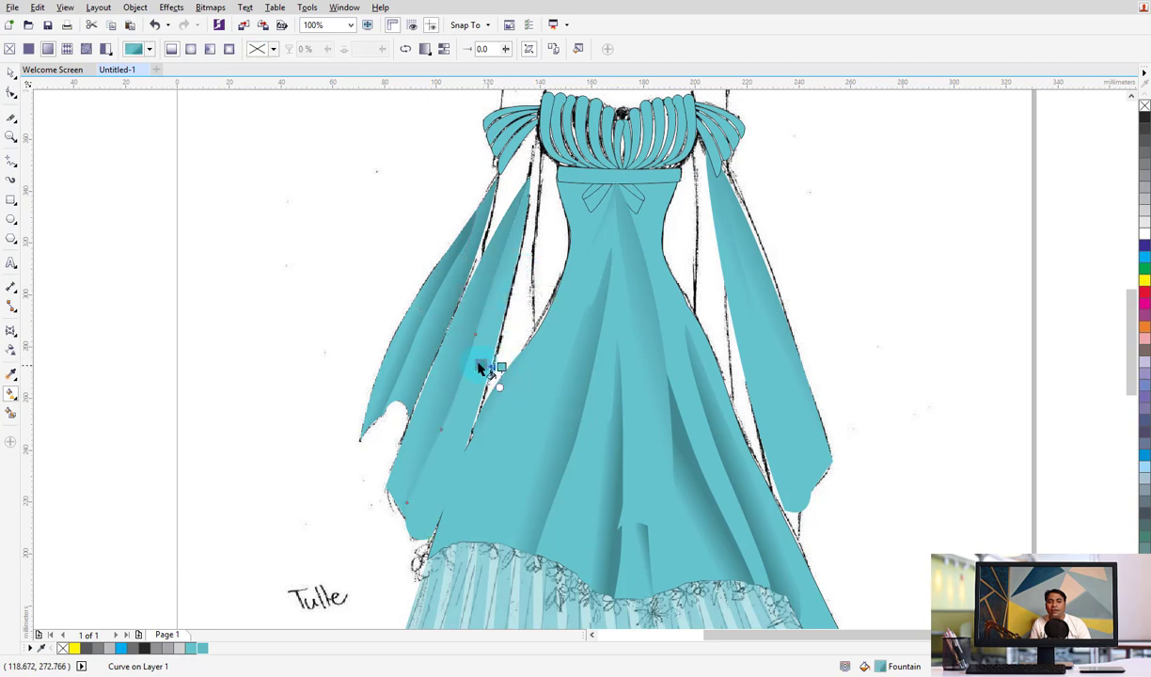
{"action": "left_click", "coordinate": [461, 357]}
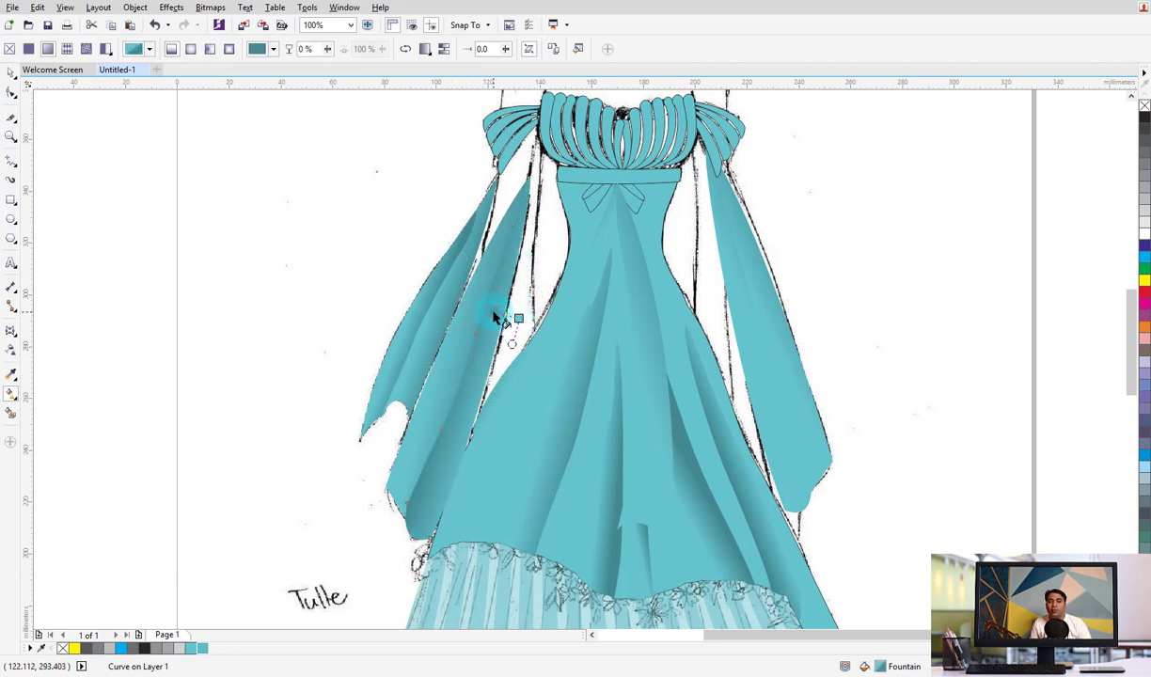
{"action": "left_click_drag", "start_coordinate": [459, 301], "coordinate": [520, 289]}
{"action": "left_click", "coordinate": [511, 234]}
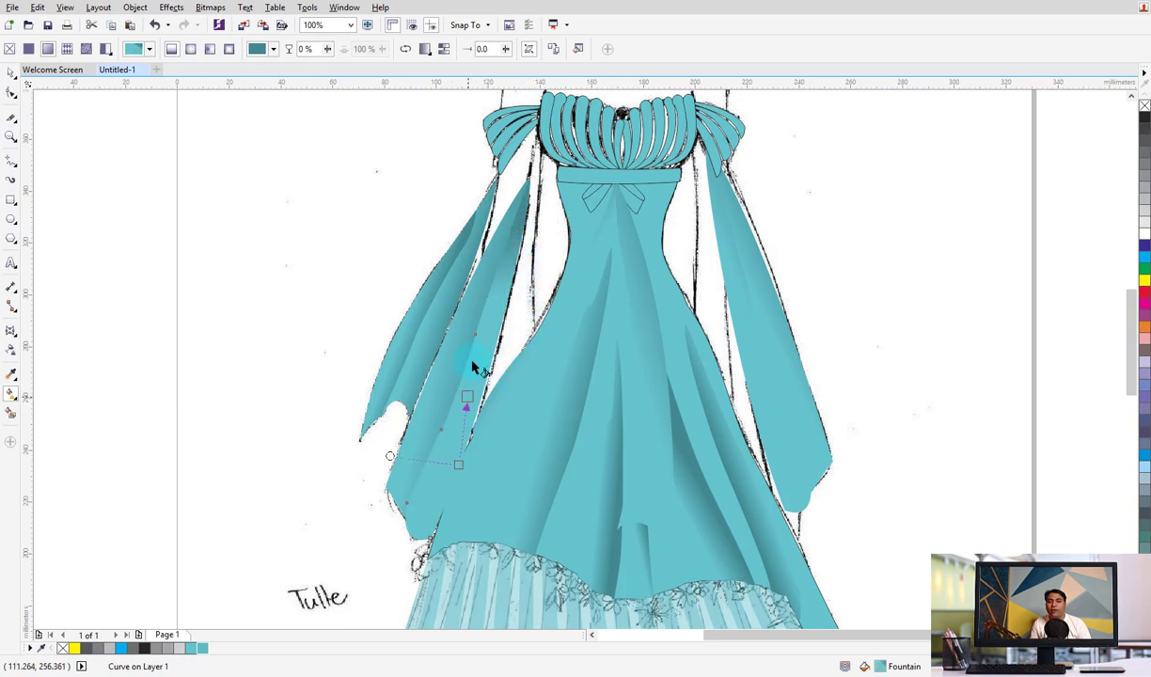
Angle the right sleeve's gradient along its panel
{"action": "left_click", "coordinate": [752, 310]}
{"action": "left_click_drag", "start_coordinate": [758, 352], "coordinate": [777, 404]}
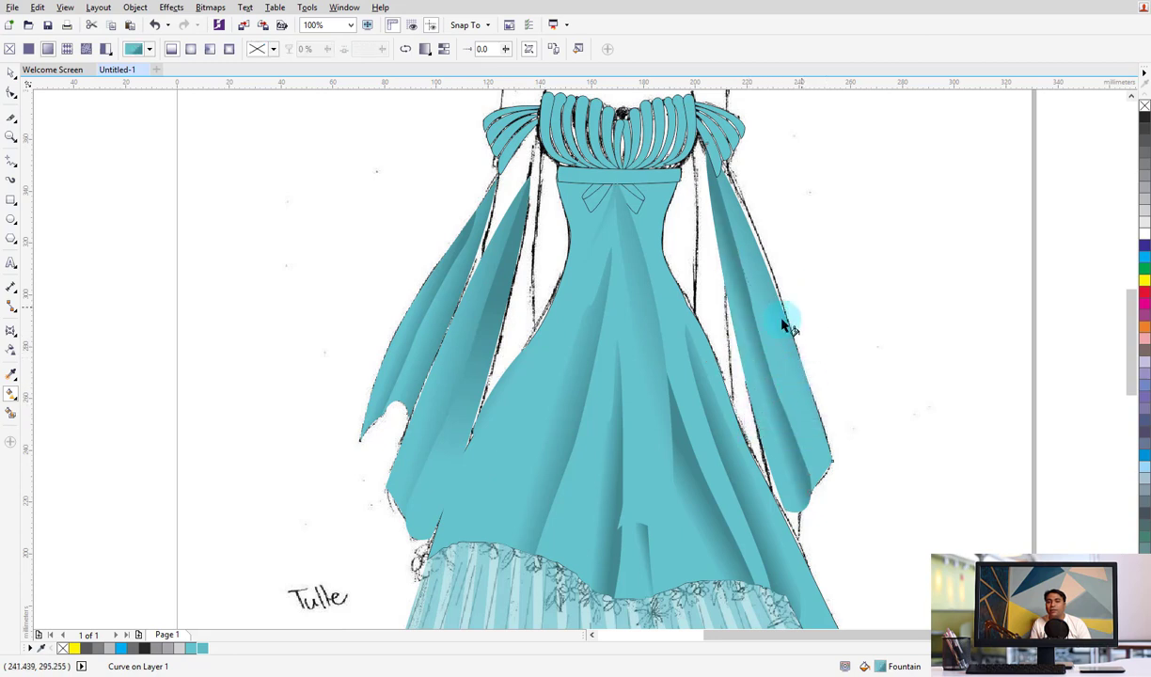
{"action": "left_click_drag", "start_coordinate": [801, 306], "coordinate": [777, 362]}
{"action": "left_click_drag", "start_coordinate": [726, 235], "coordinate": [779, 264]}
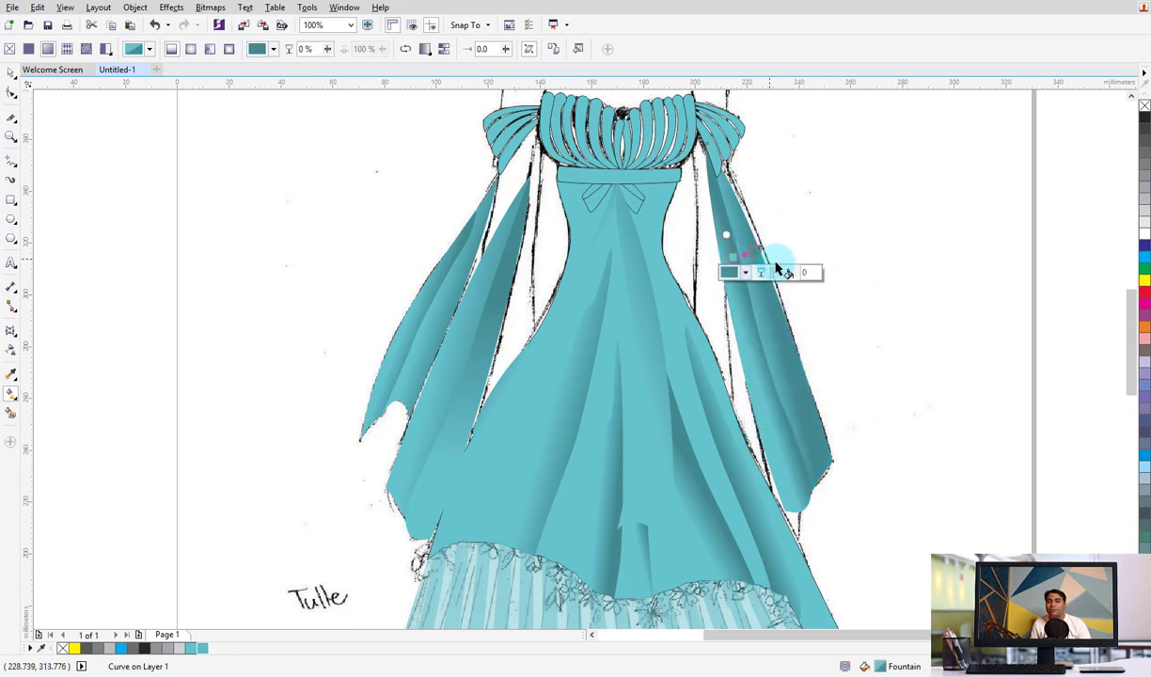
{"action": "left_click", "coordinate": [11, 72]}
{"action": "left_click", "coordinate": [134, 270]}
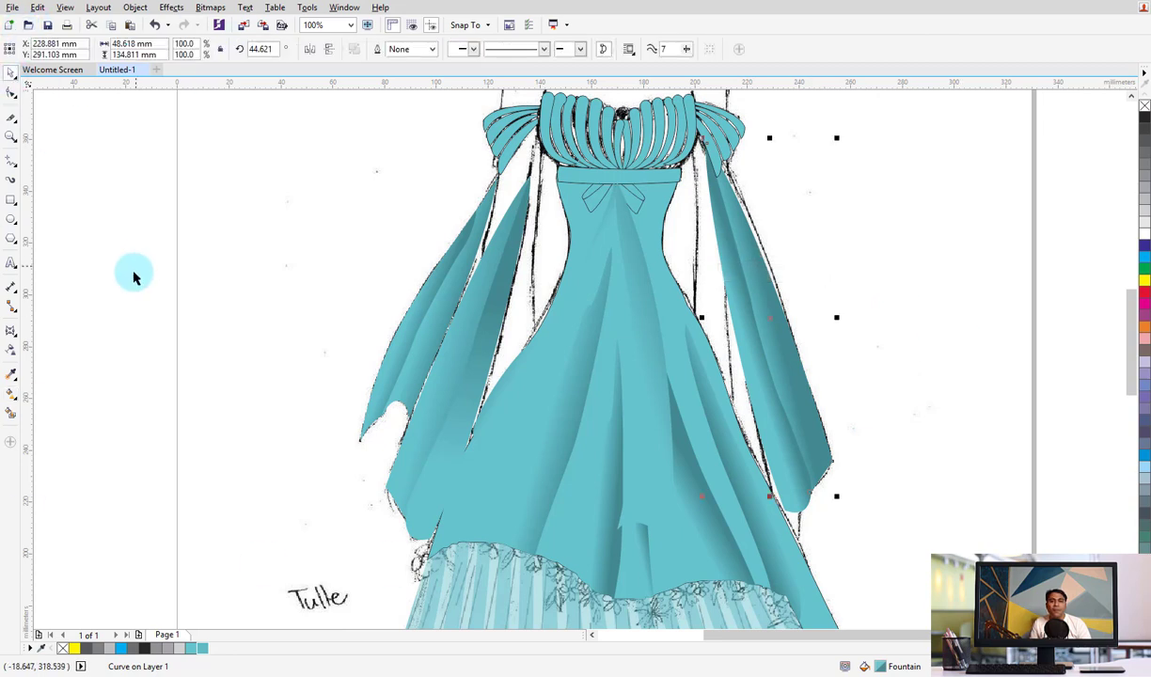
{"action": "left_click_drag", "start_coordinate": [688, 318], "coordinate": [671, 402]}
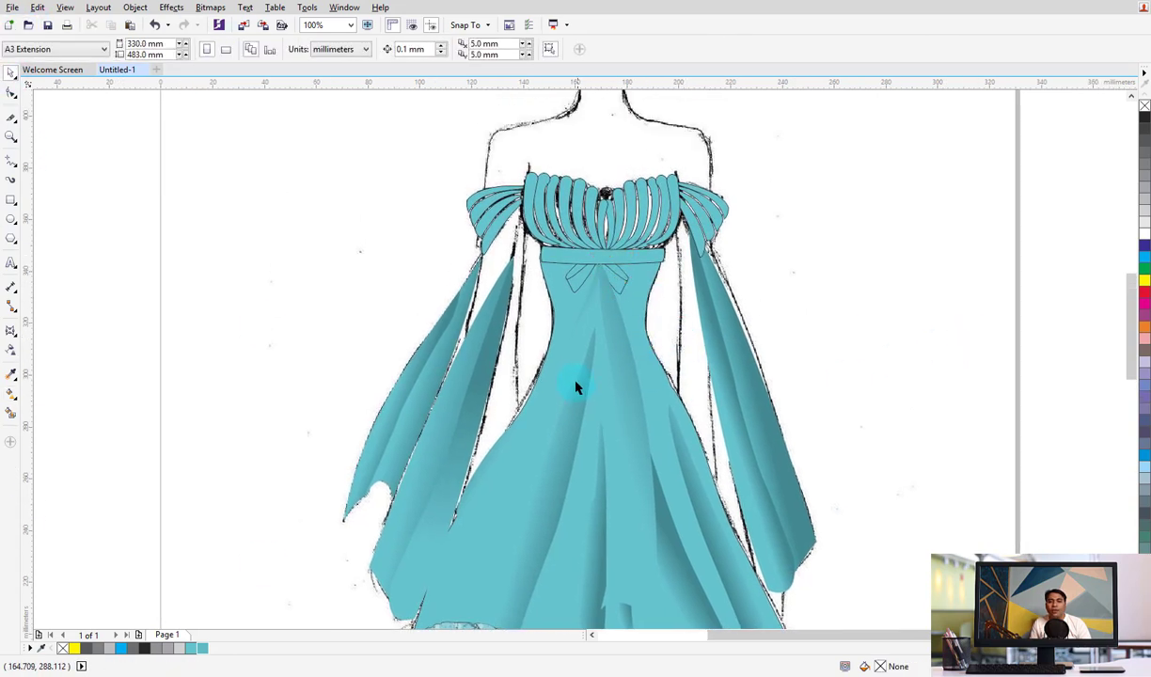
Redraw the front skirt panel's gradient at a new angle rising toward the waist
{"action": "left_click", "coordinate": [585, 314]}
{"action": "key", "text": "g"}
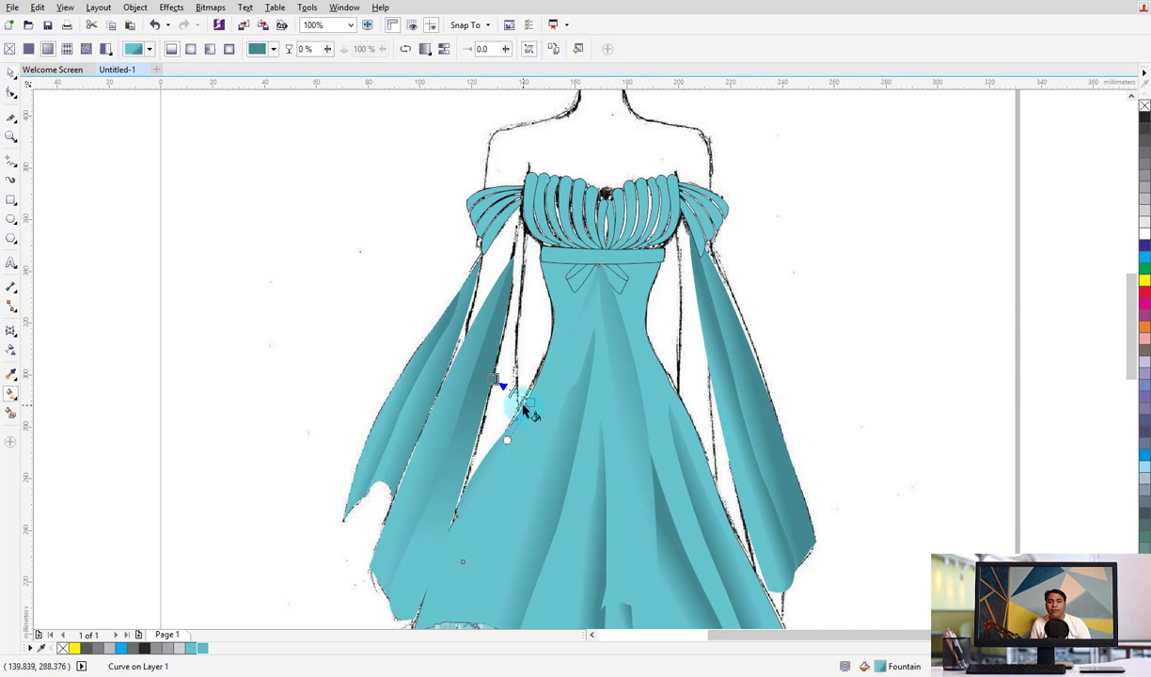
{"action": "left_click_drag", "start_coordinate": [550, 431], "coordinate": [498, 380]}
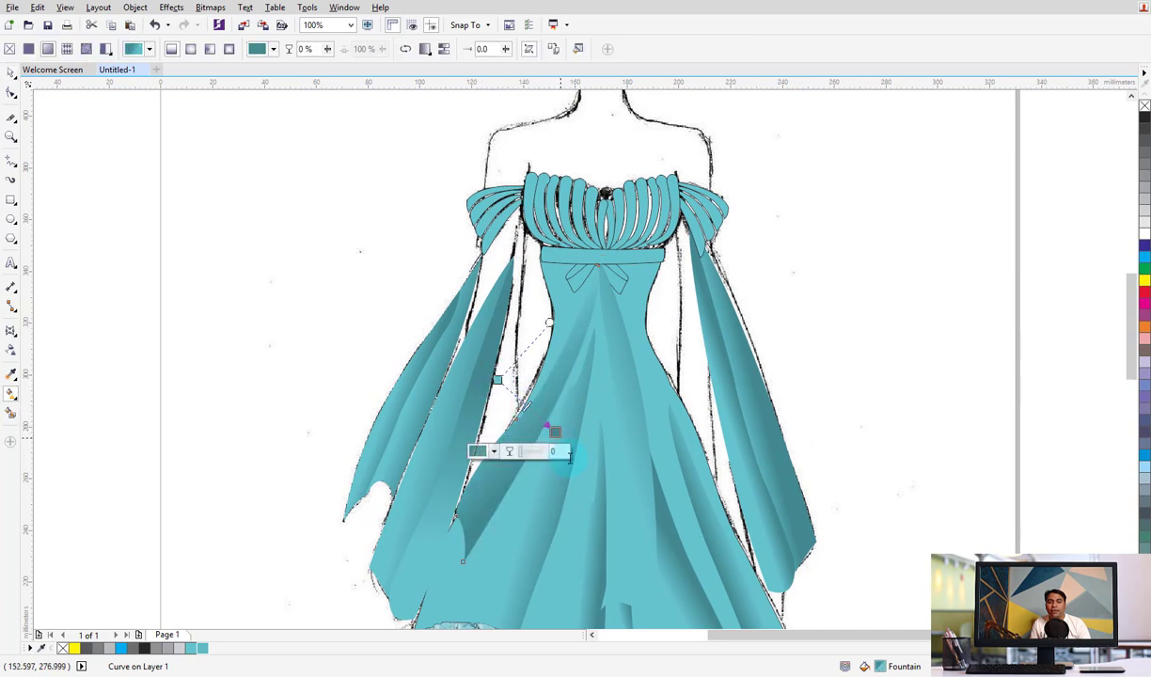
{"action": "left_click_drag", "start_coordinate": [648, 411], "coordinate": [673, 425]}
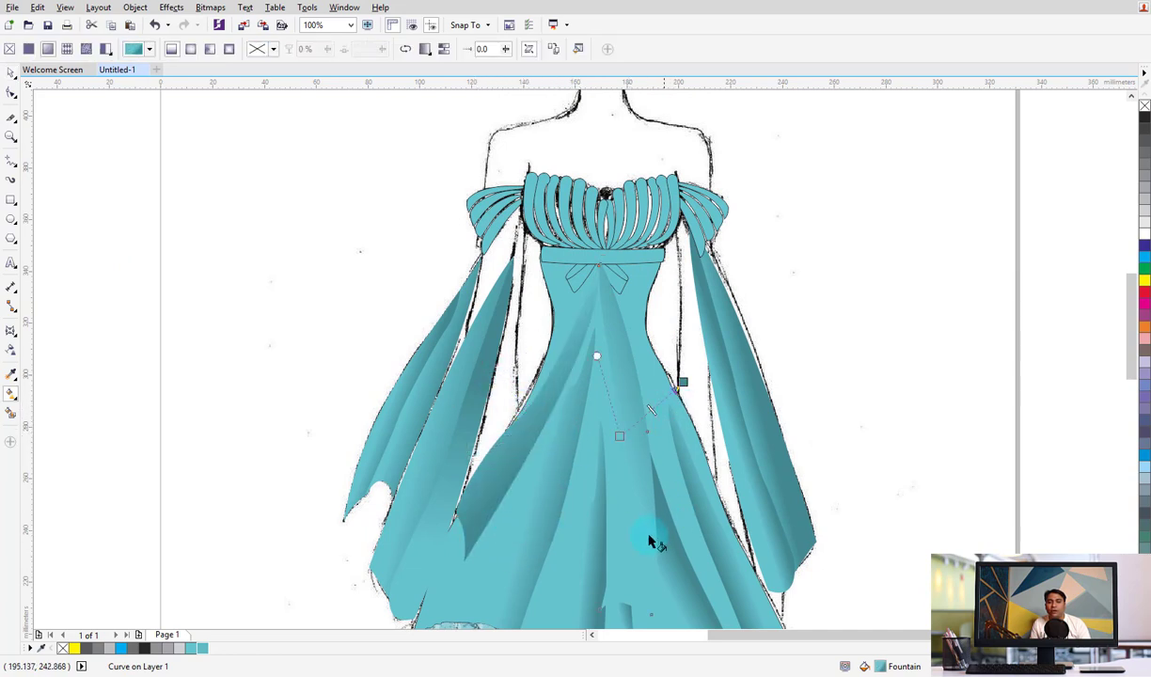
{"action": "left_click_drag", "start_coordinate": [647, 562], "coordinate": [610, 314]}
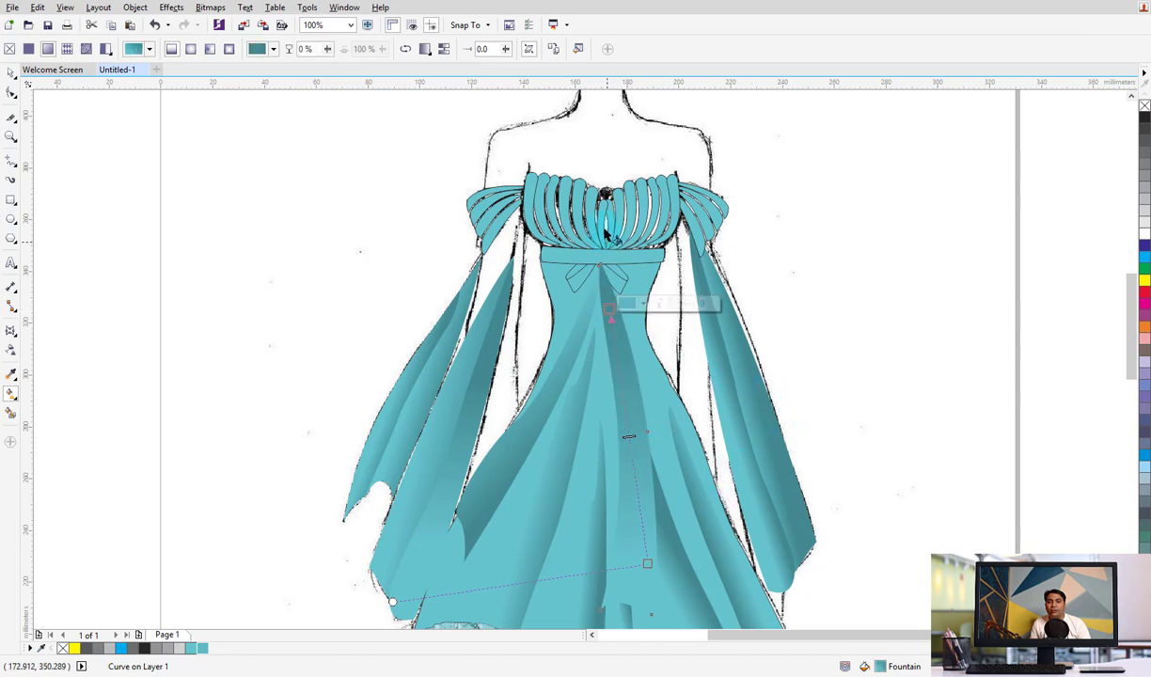
{"action": "left_click_drag", "start_coordinate": [493, 486], "coordinate": [583, 292]}
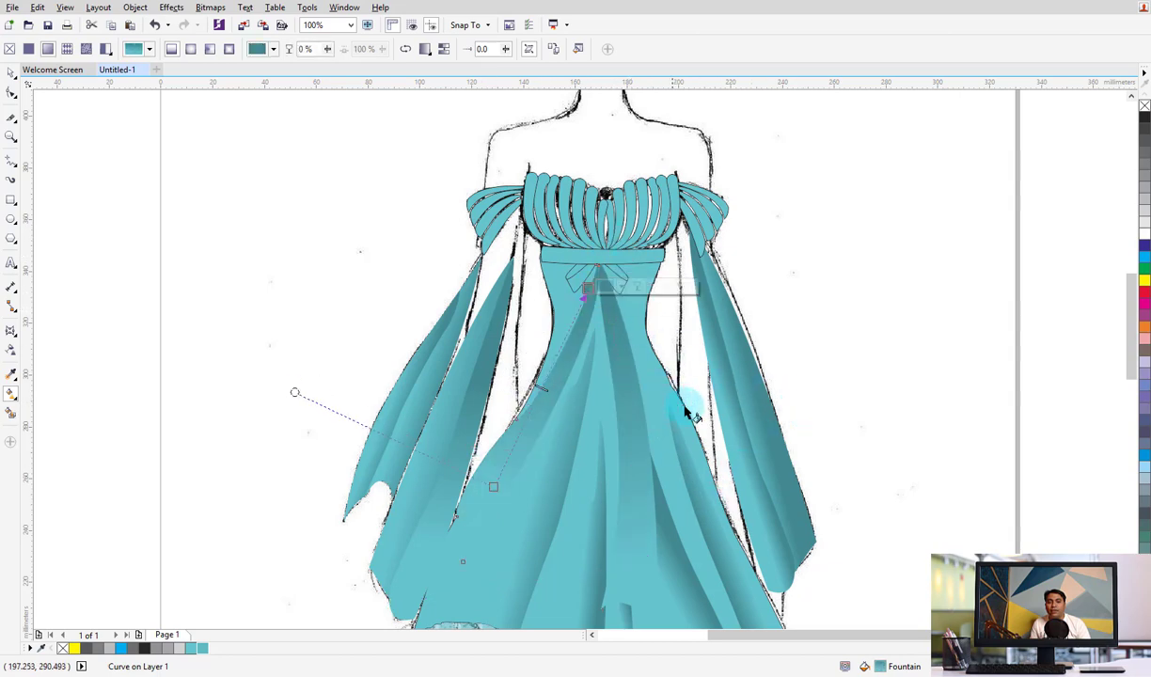
Fix the panel's gradient endpoints so the shading runs from the waist bow to the hem
{"action": "scroll", "coordinate": [531, 424], "scroll_direction": "down", "scroll_amount": 3}
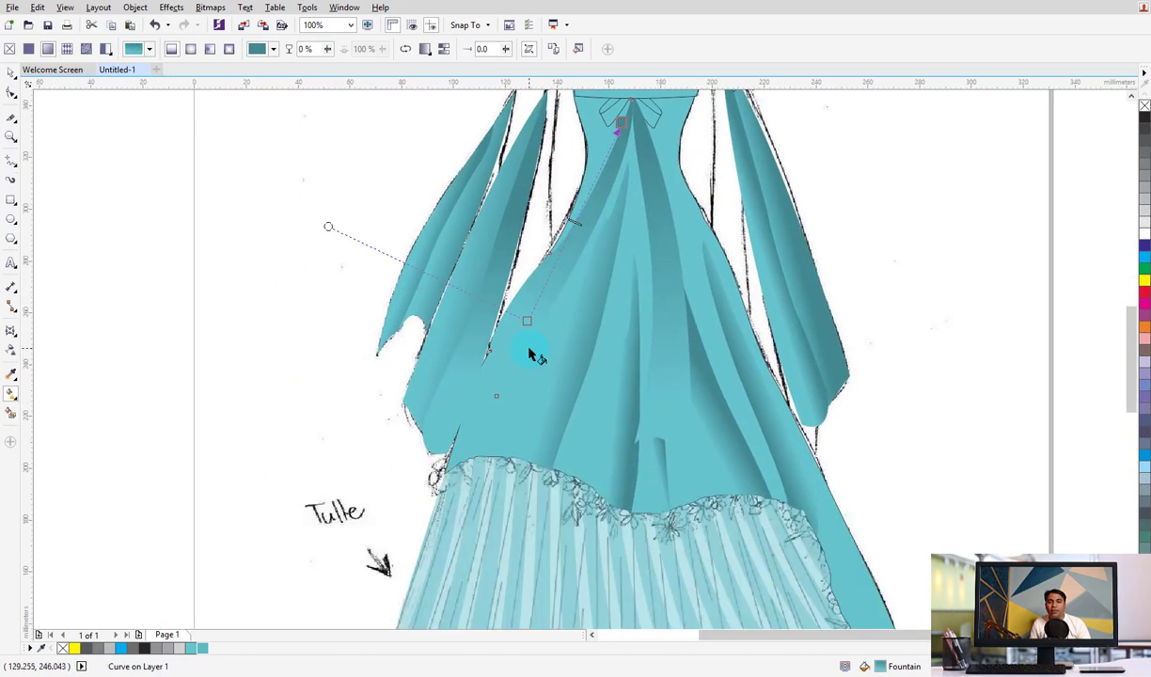
{"action": "left_click_drag", "start_coordinate": [520, 327], "coordinate": [595, 184]}
{"action": "left_click_drag", "start_coordinate": [621, 137], "coordinate": [616, 139]}
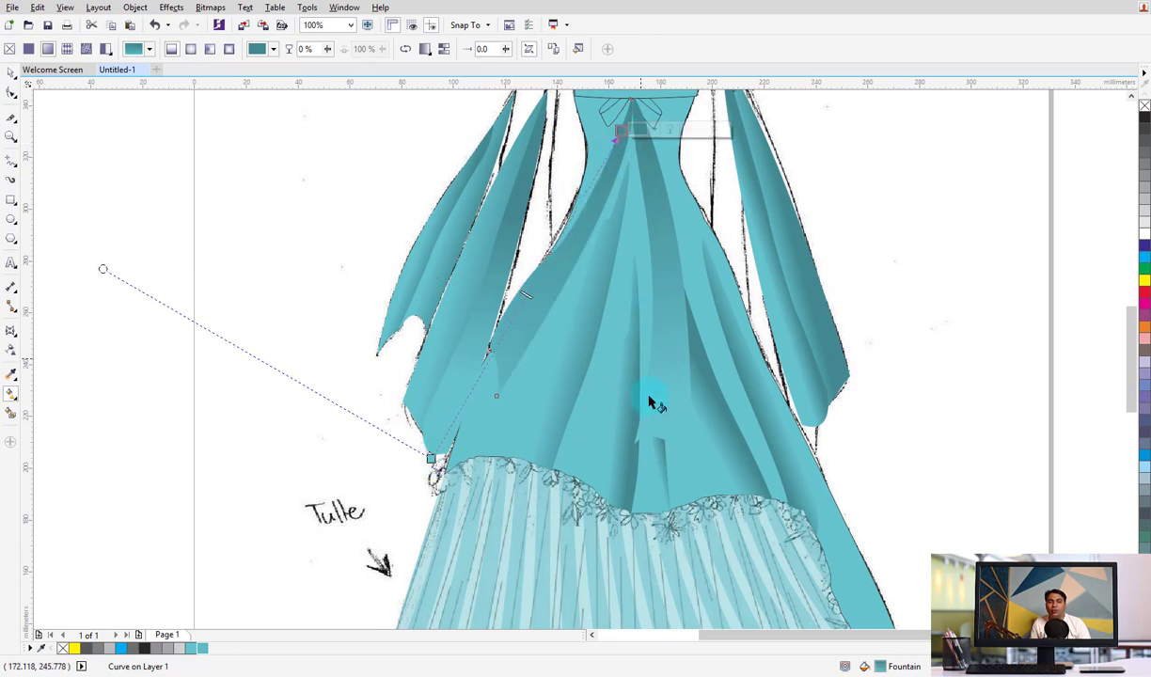
{"action": "left_click_drag", "start_coordinate": [665, 442], "coordinate": [676, 538]}
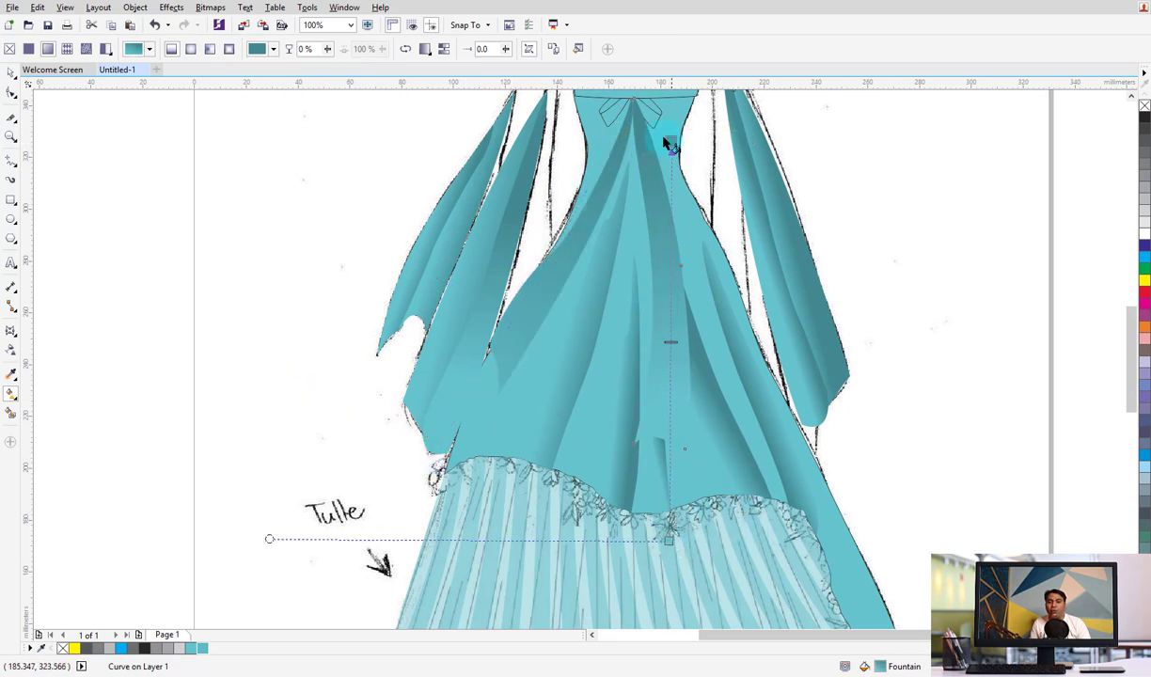
{"action": "left_click_drag", "start_coordinate": [670, 146], "coordinate": [649, 129]}
{"action": "left_click", "coordinate": [10, 72]}
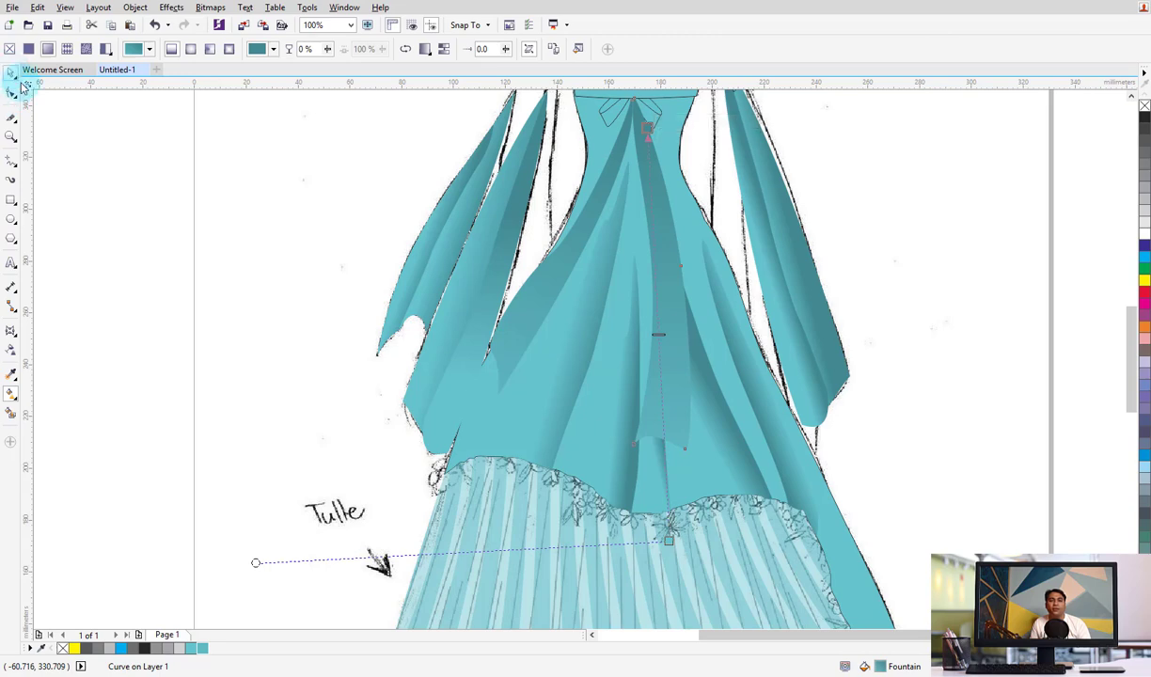
{"action": "scroll", "coordinate": [752, 451], "scroll_direction": "up", "scroll_amount": 5}
{"action": "scroll", "coordinate": [799, 443], "scroll_direction": "down", "scroll_amount": 3}
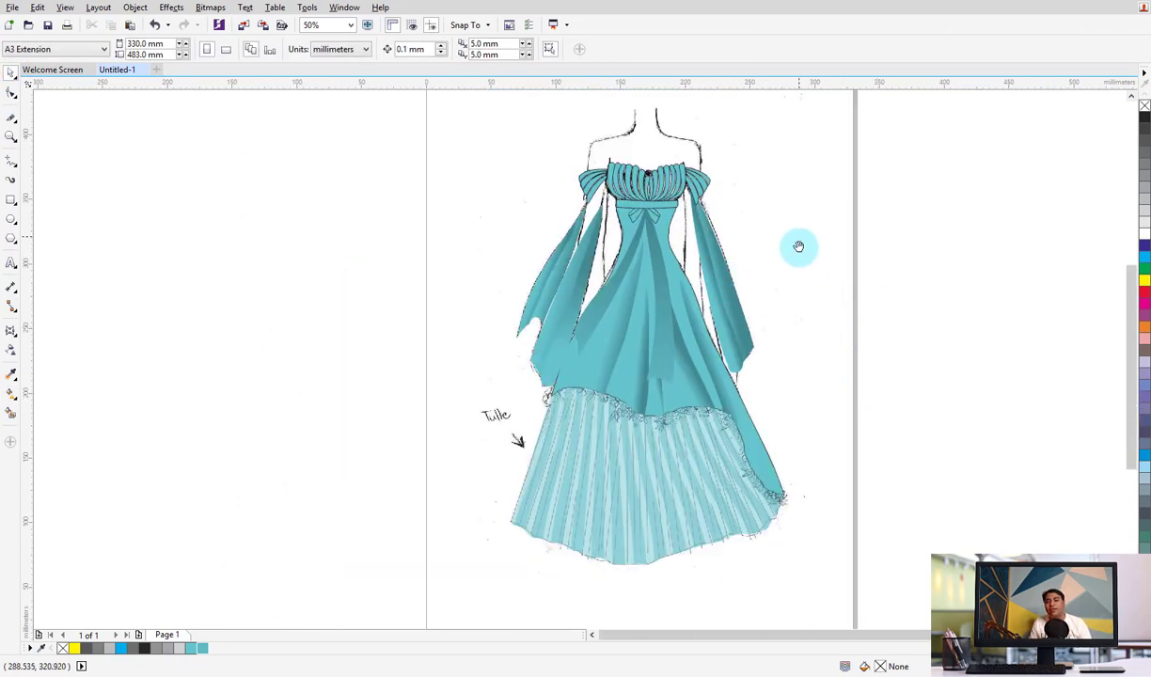
Zoom in on the bodice bow and sample a gradient fill from the bow piece
{"action": "scroll", "coordinate": [752, 272], "scroll_direction": "up", "scroll_amount": 3}
{"action": "scroll", "coordinate": [656, 276], "scroll_direction": "up", "scroll_amount": 1}
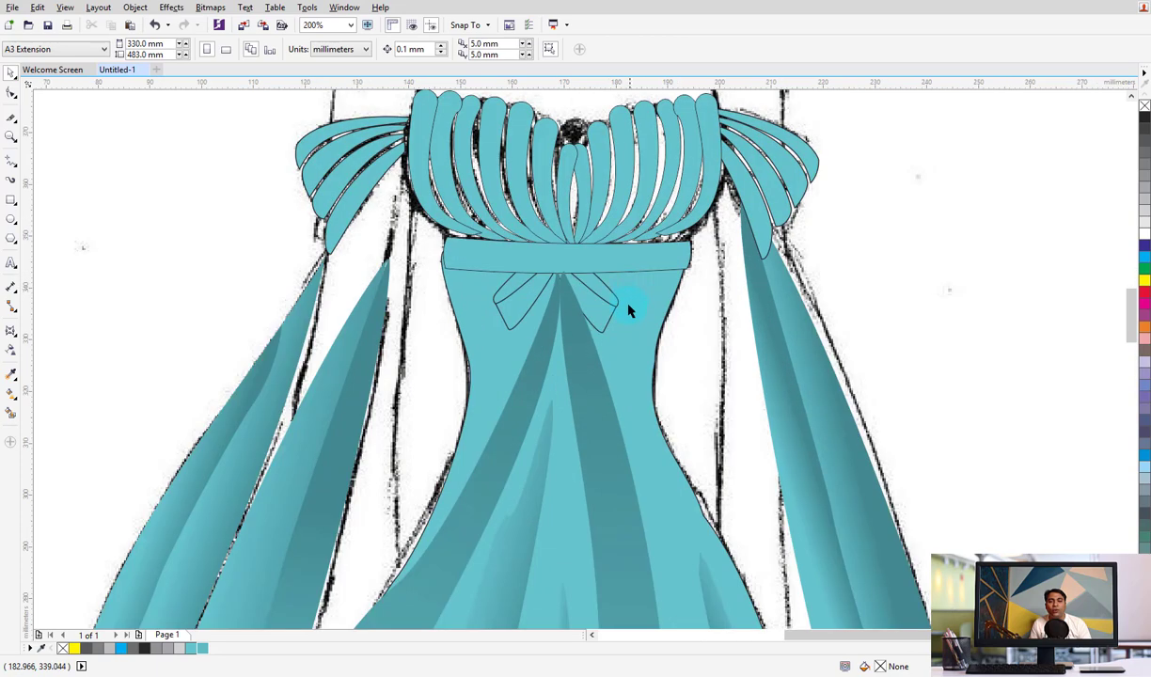
{"action": "left_click", "coordinate": [578, 331]}
{"action": "left_click", "coordinate": [11, 376]}
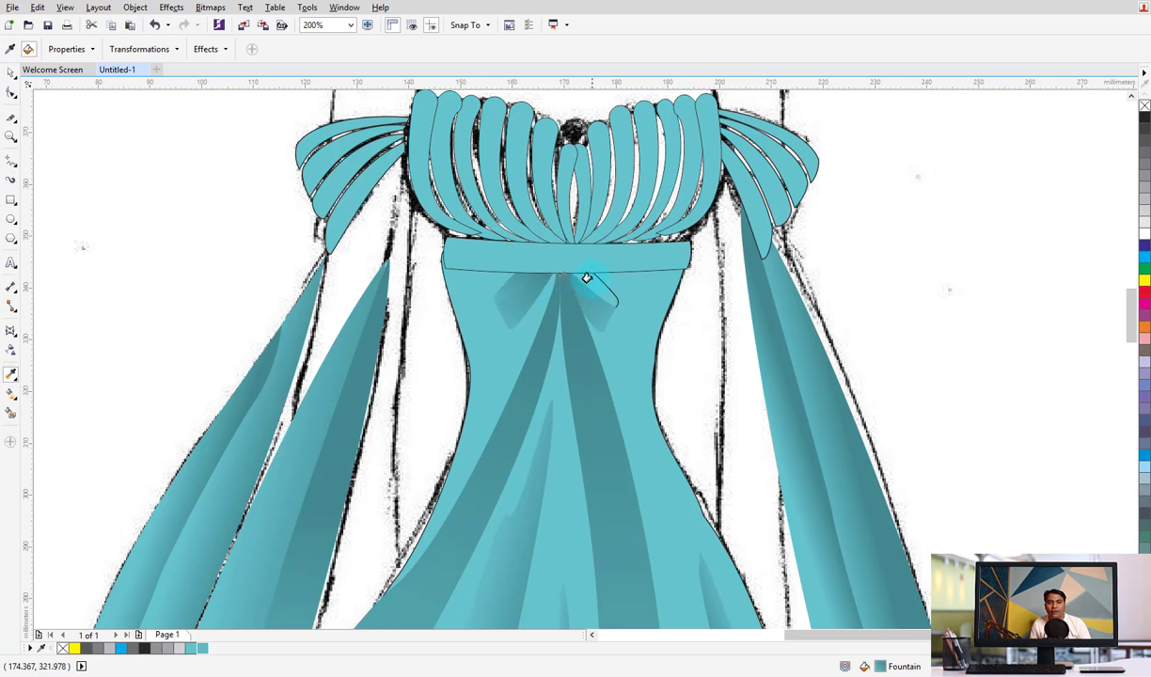
{"action": "left_click", "coordinate": [11, 71]}
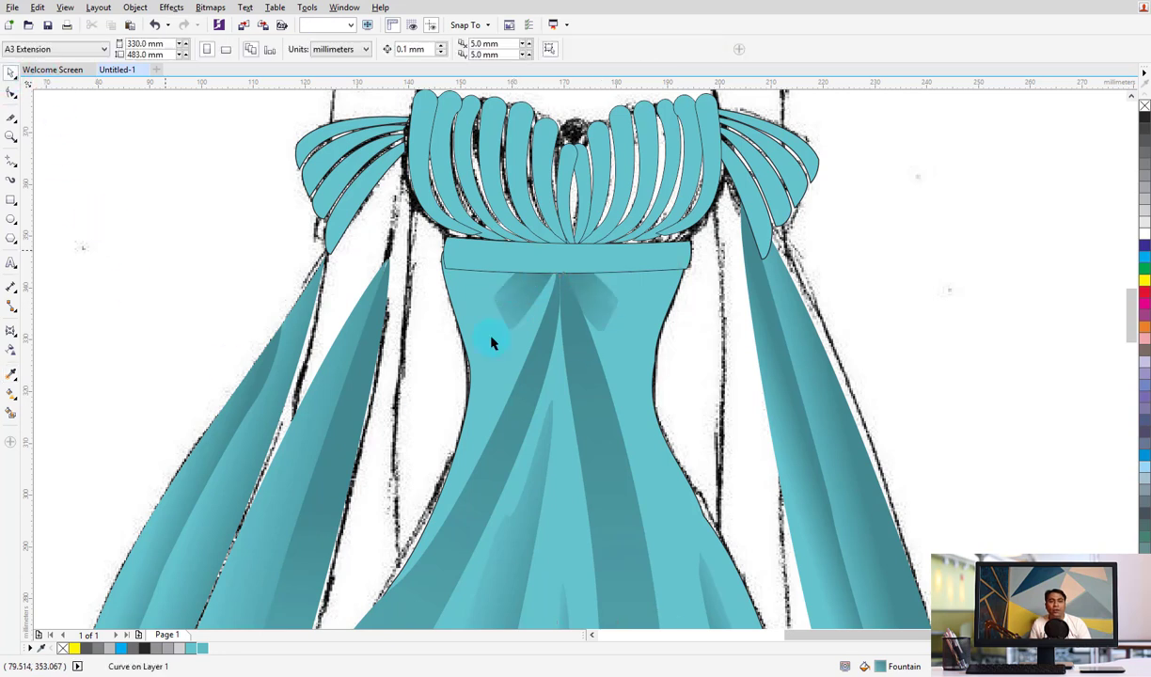
Reposition and re-angle the teal fountain fills across the left and right bow loops
{"action": "left_click", "coordinate": [524, 301]}
{"action": "key", "text": "g"}
{"action": "left_click", "coordinate": [542, 287]}
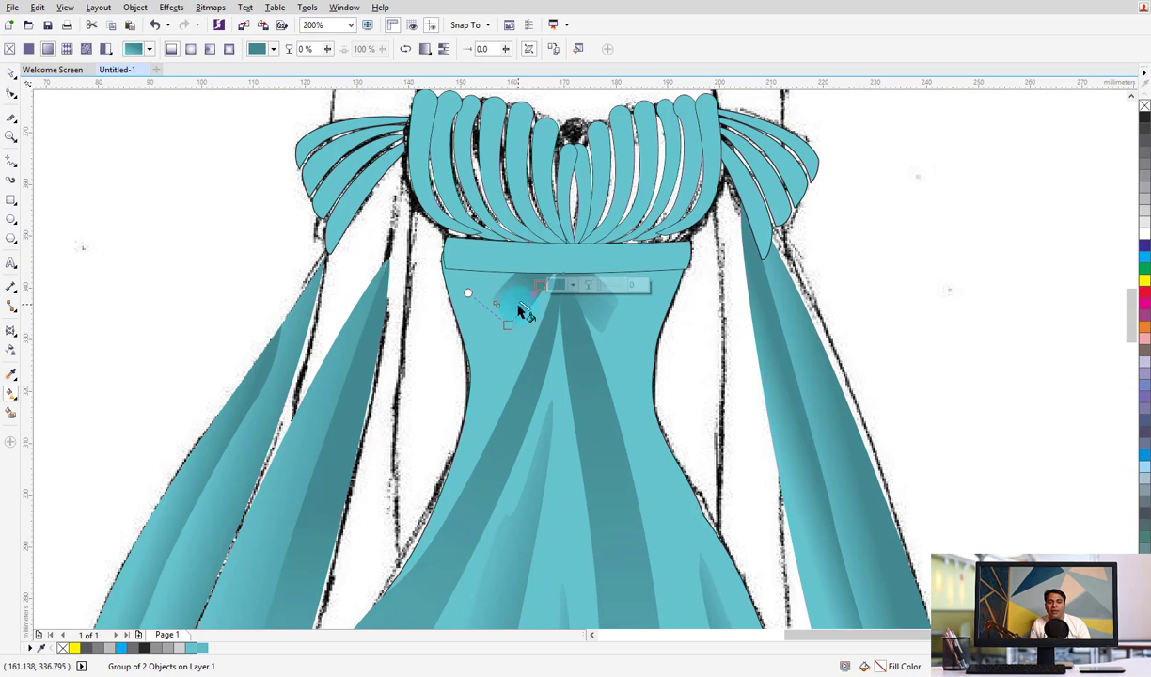
{"action": "mouse_move", "coordinate": [523, 312]}
{"action": "left_mouse_down"}
{"action": "mouse_move", "coordinate": [541, 324]}
{"action": "mouse_move", "coordinate": [520, 319]}
{"action": "left_mouse_up"}
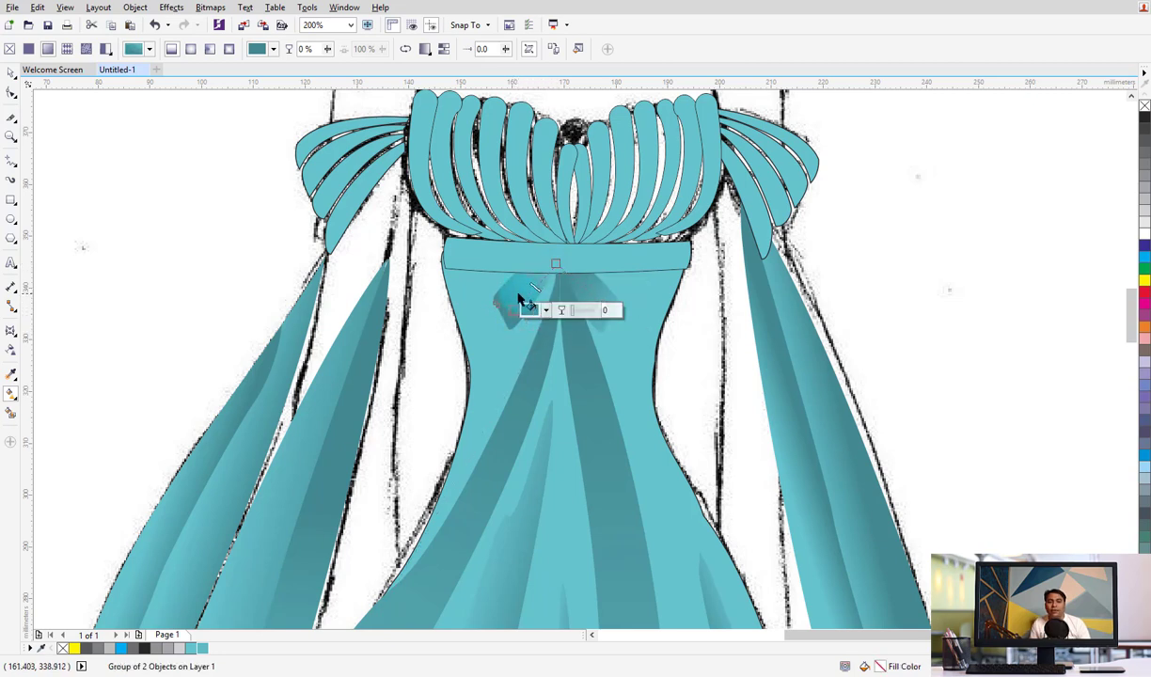
{"action": "left_click_drag", "start_coordinate": [531, 295], "coordinate": [509, 296]}
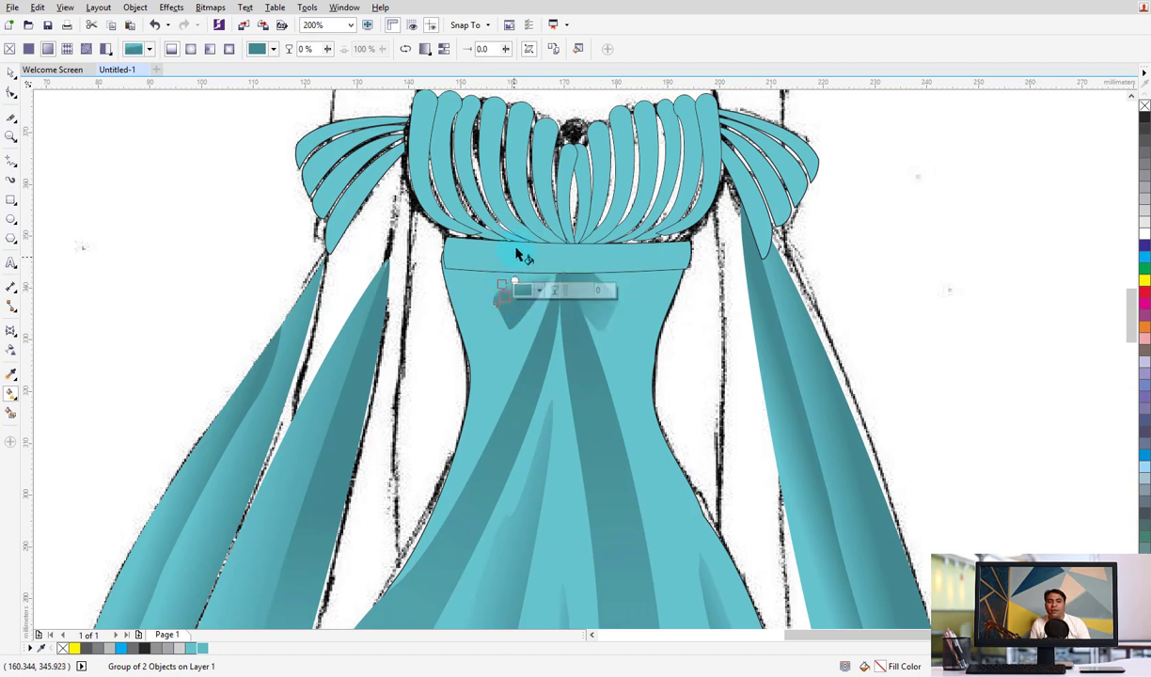
{"action": "left_click_drag", "start_coordinate": [509, 296], "coordinate": [571, 340]}
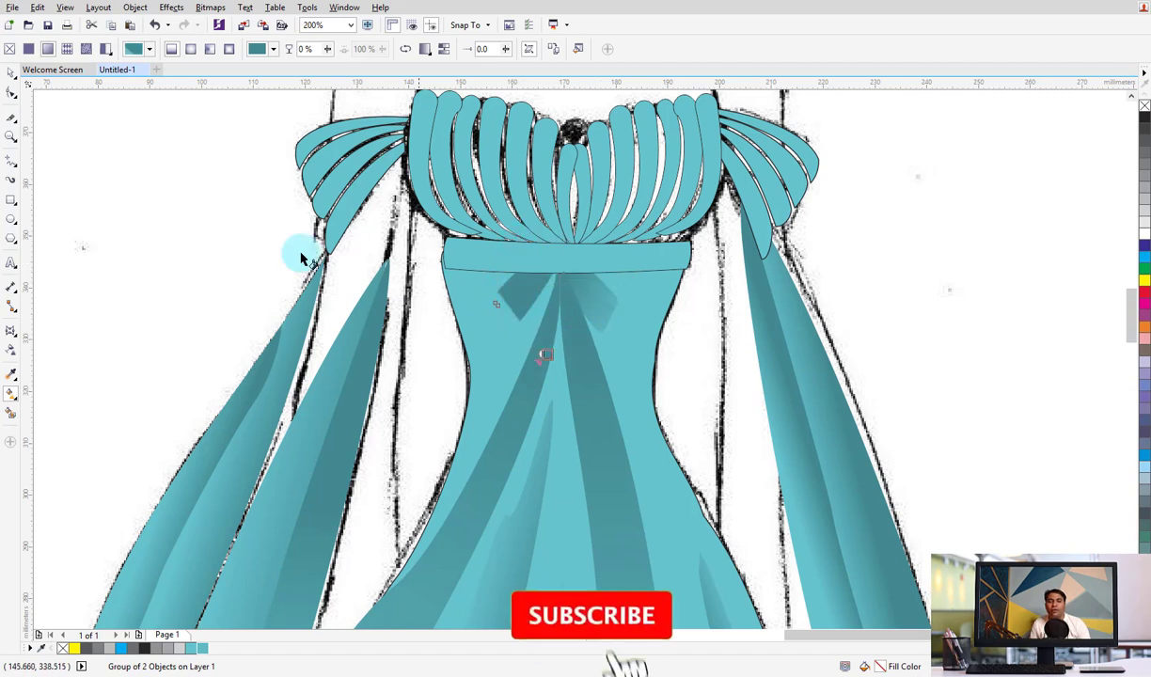
{"action": "left_click", "coordinate": [564, 357], "text": "ctrl"}
{"action": "left_click", "coordinate": [589, 310]}
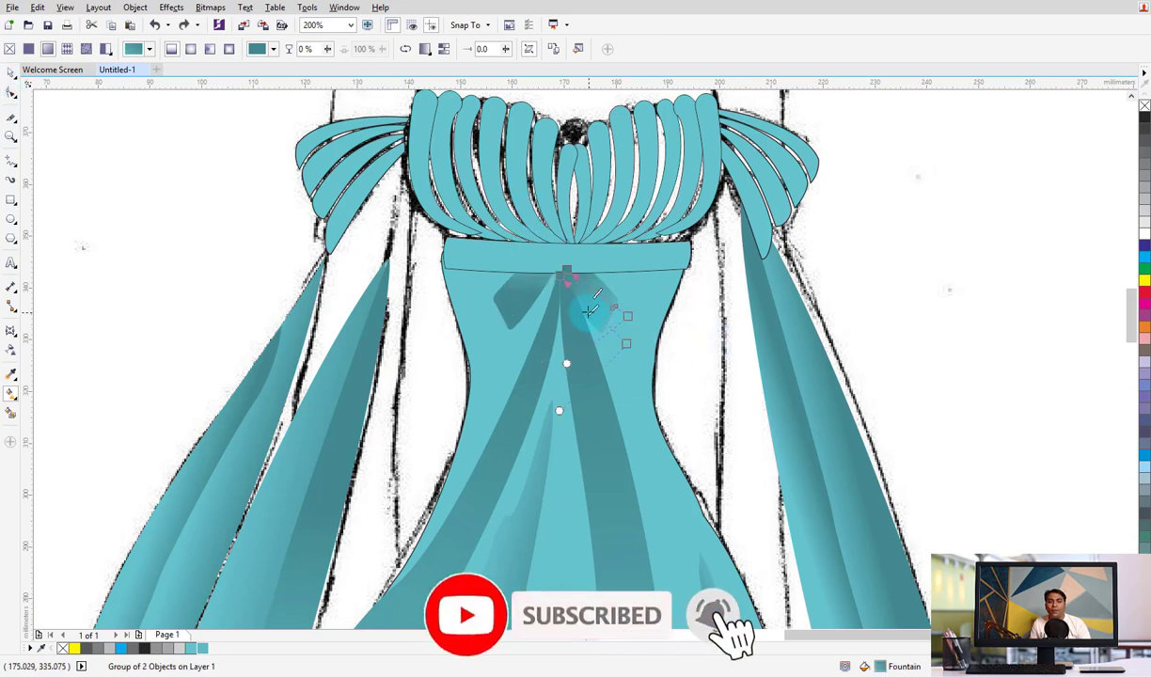
{"action": "left_click", "coordinate": [593, 320]}
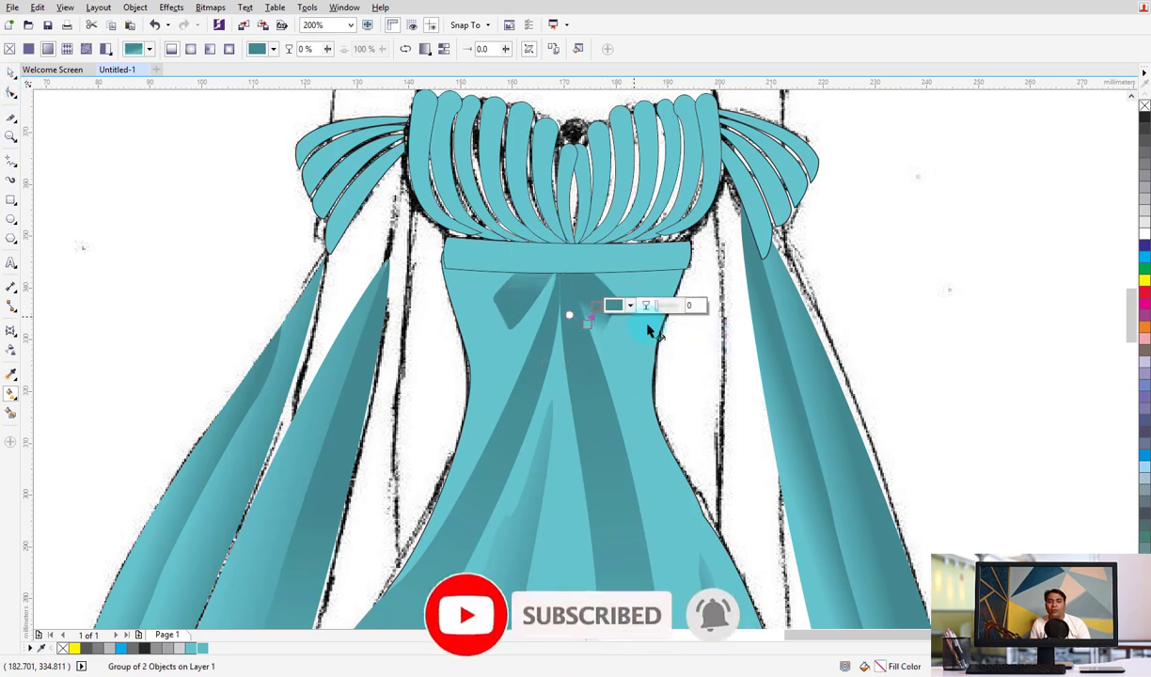
Fill the small bow knot pieces with a darker teal palette swatch
{"action": "left_click", "coordinate": [10, 71]}
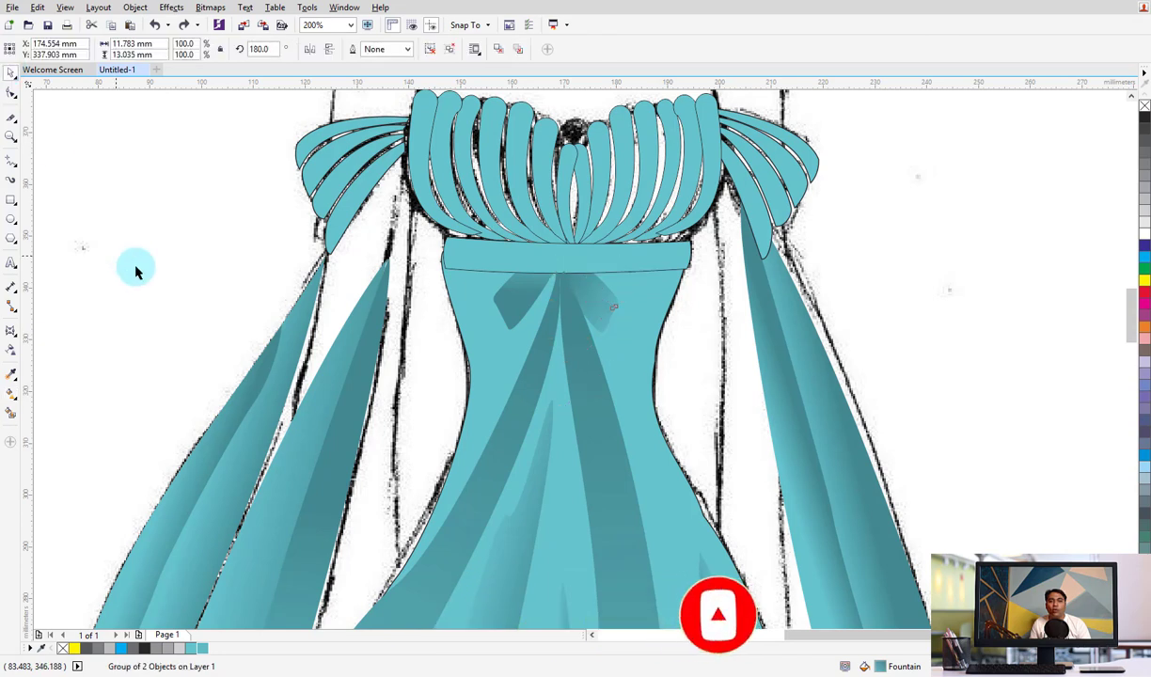
{"action": "left_click", "coordinate": [134, 264]}
{"action": "key", "text": "a"}
{"action": "left_click", "coordinate": [9, 77]}
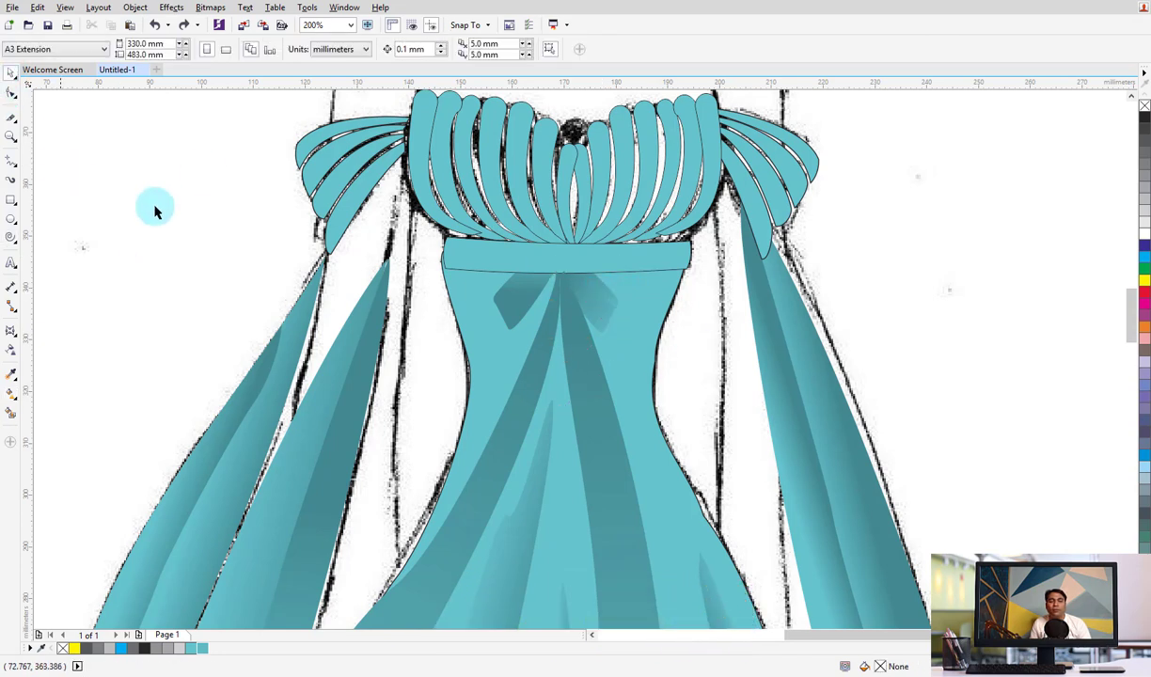
{"action": "left_click", "coordinate": [599, 287]}
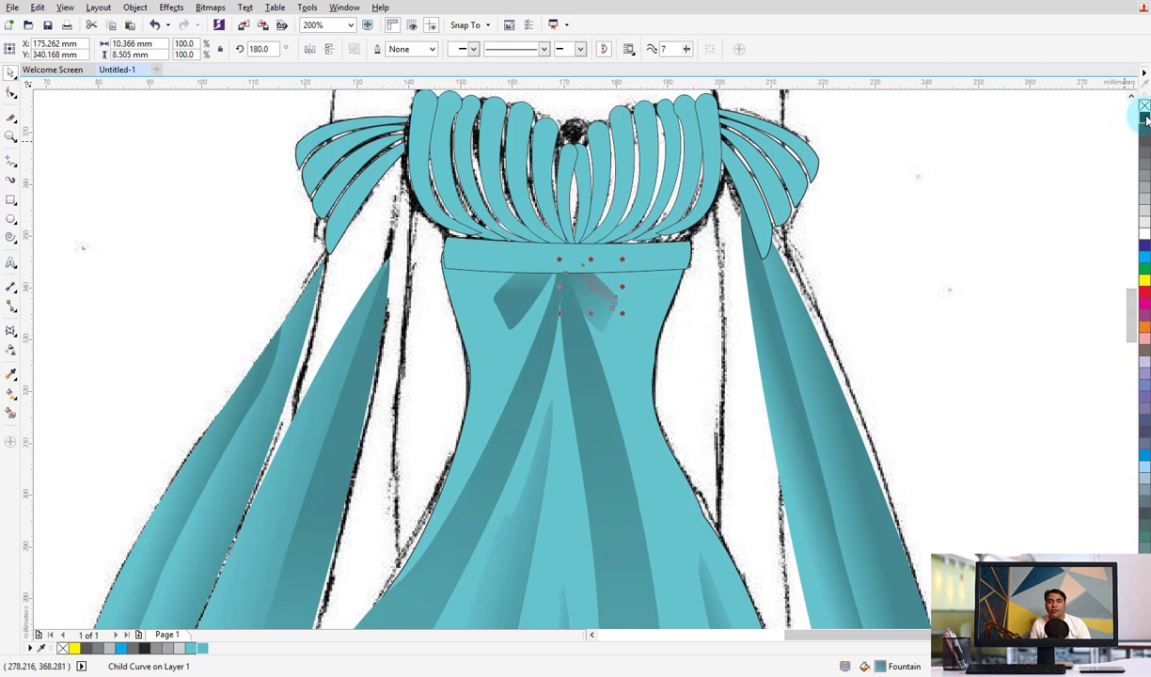
{"action": "left_click", "coordinate": [507, 284]}
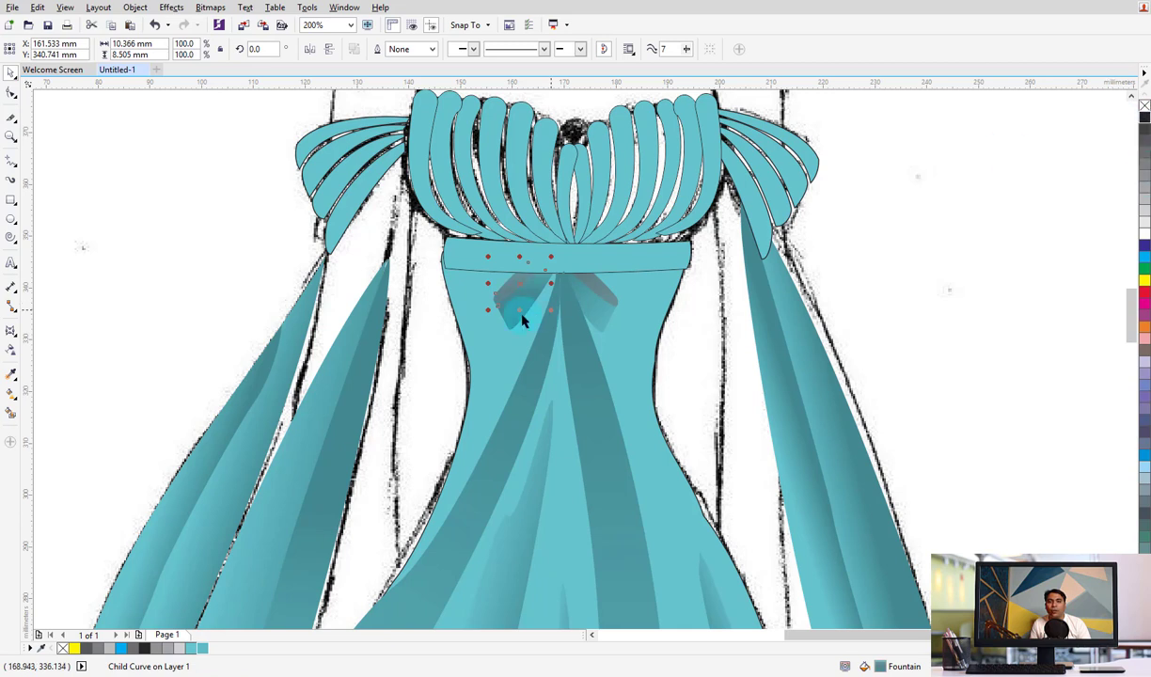
{"action": "left_click", "coordinate": [1133, 501]}
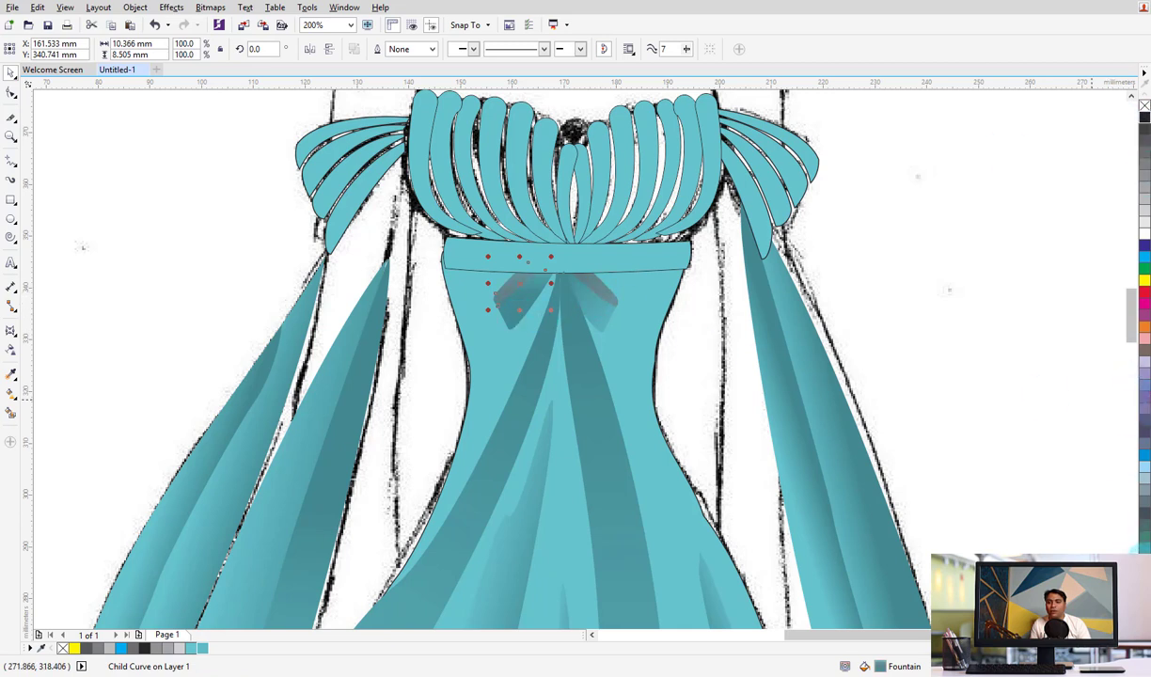
{"action": "left_click", "coordinate": [1143, 541]}
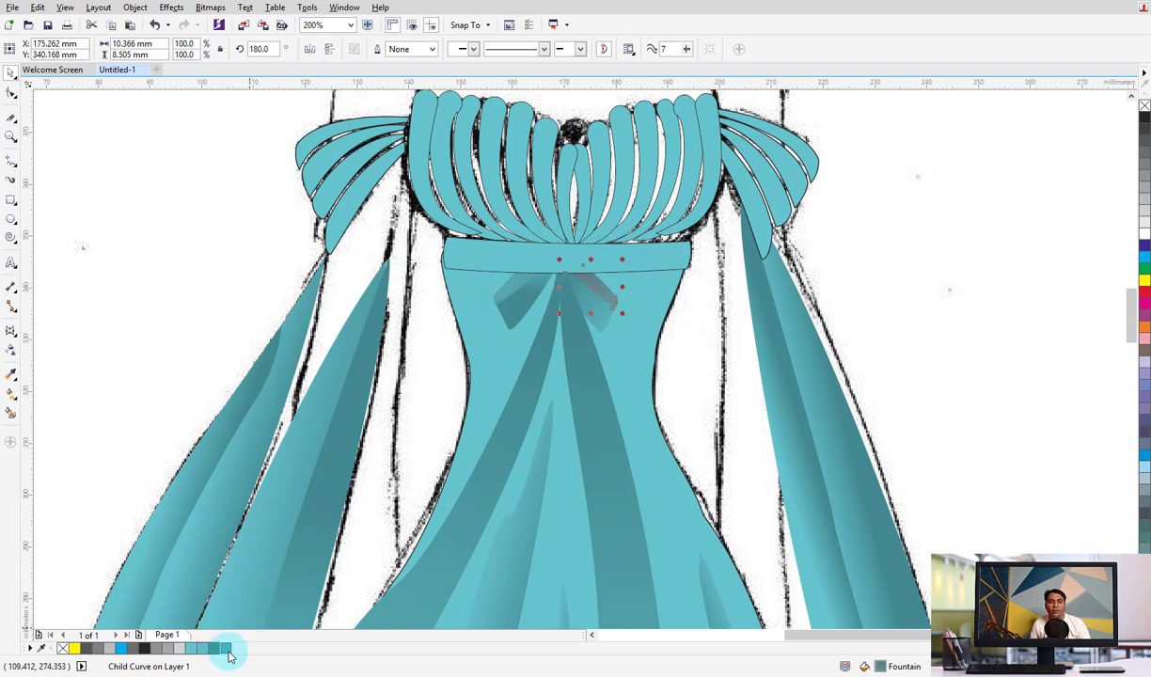
{"action": "left_click", "coordinate": [955, 339]}
Give the waistband a gradient from turquoise C51 M0 Y17 K0 to deep teal C80 M33 Y41 K5
{"action": "left_click_drag", "start_coordinate": [736, 357], "coordinate": [731, 437]}
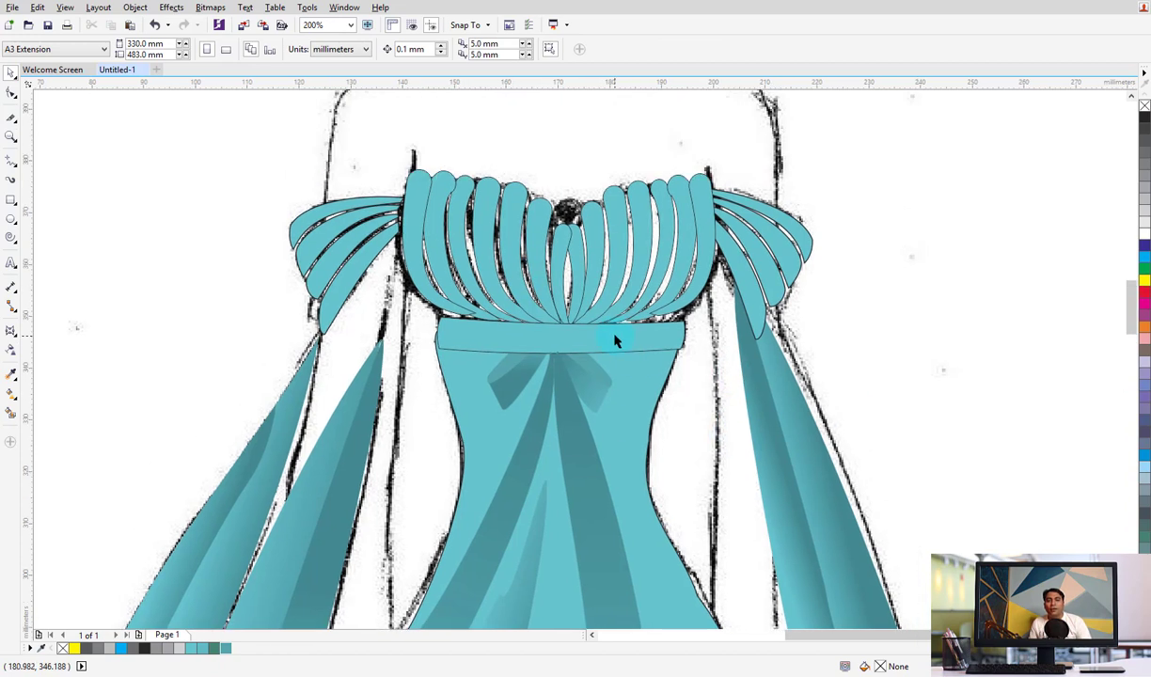
{"action": "left_click", "coordinate": [552, 354]}
{"action": "left_click_drag", "start_coordinate": [560, 359], "coordinate": [560, 356]}
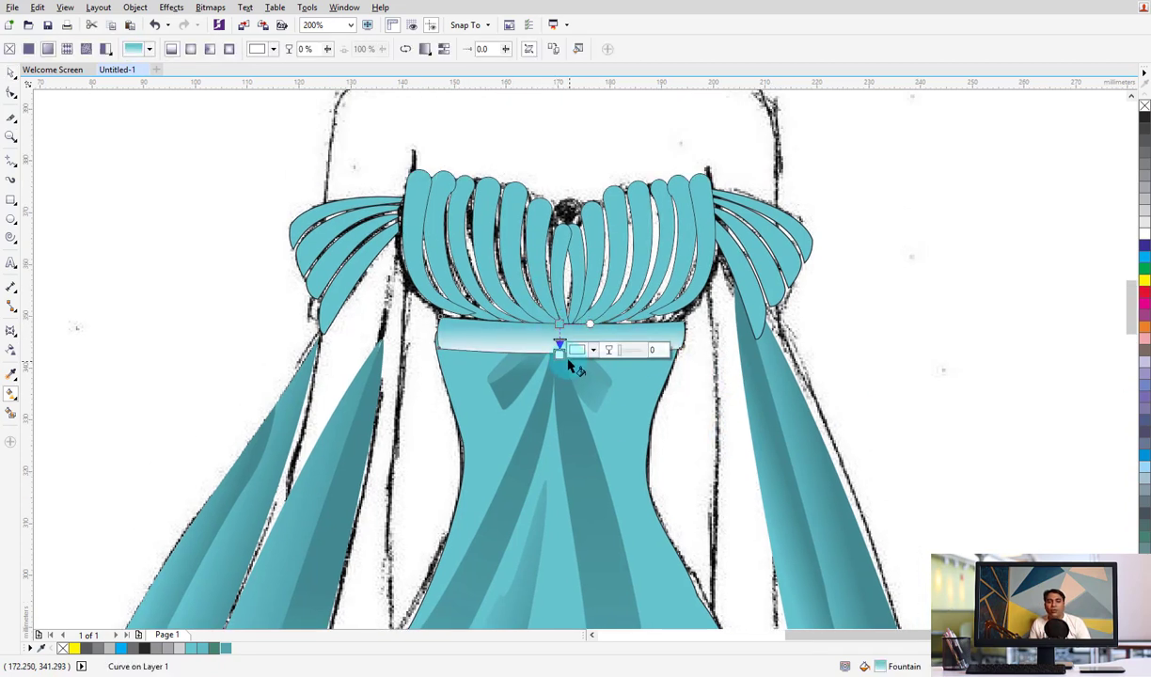
{"action": "left_click", "coordinate": [580, 355]}
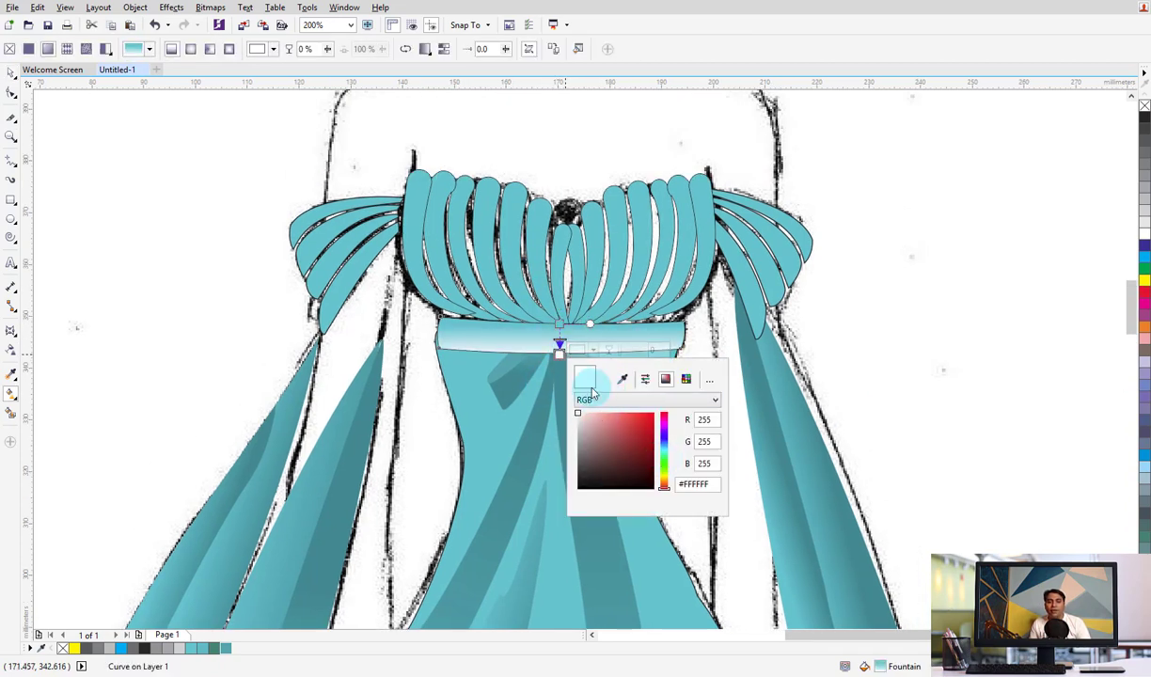
{"action": "left_click", "coordinate": [559, 344]}
{"action": "left_click", "coordinate": [578, 350]}
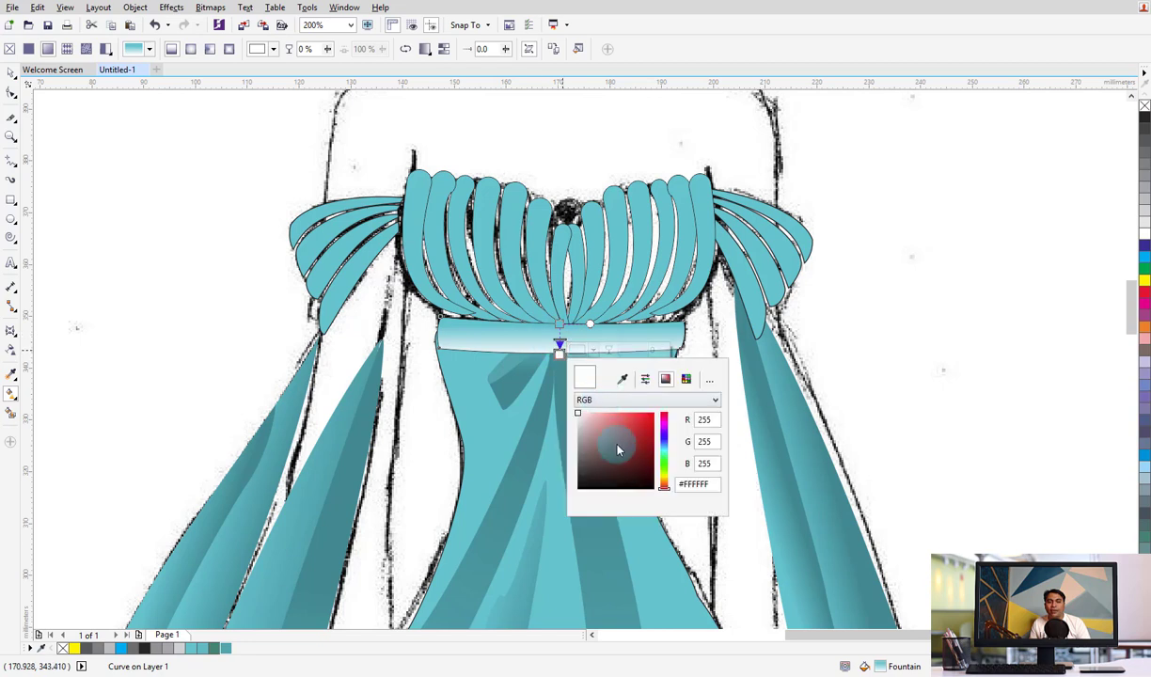
{"action": "left_click", "coordinate": [621, 379]}
{"action": "left_click", "coordinate": [528, 331]}
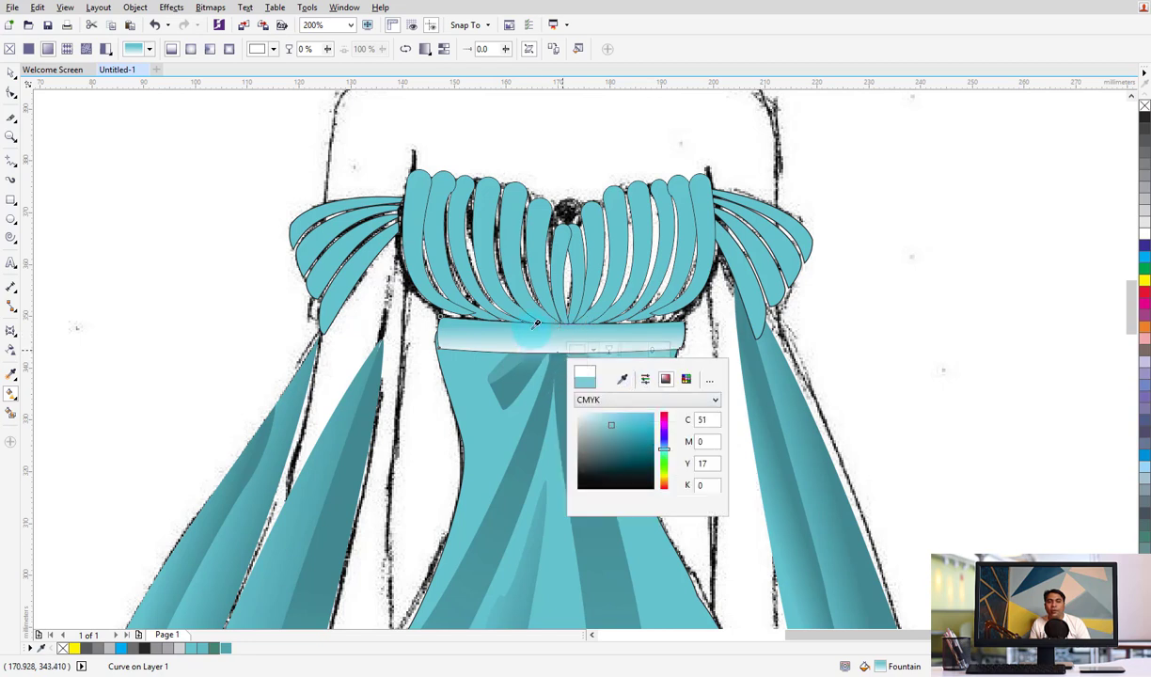
{"action": "left_click_drag", "start_coordinate": [615, 431], "coordinate": [620, 447]}
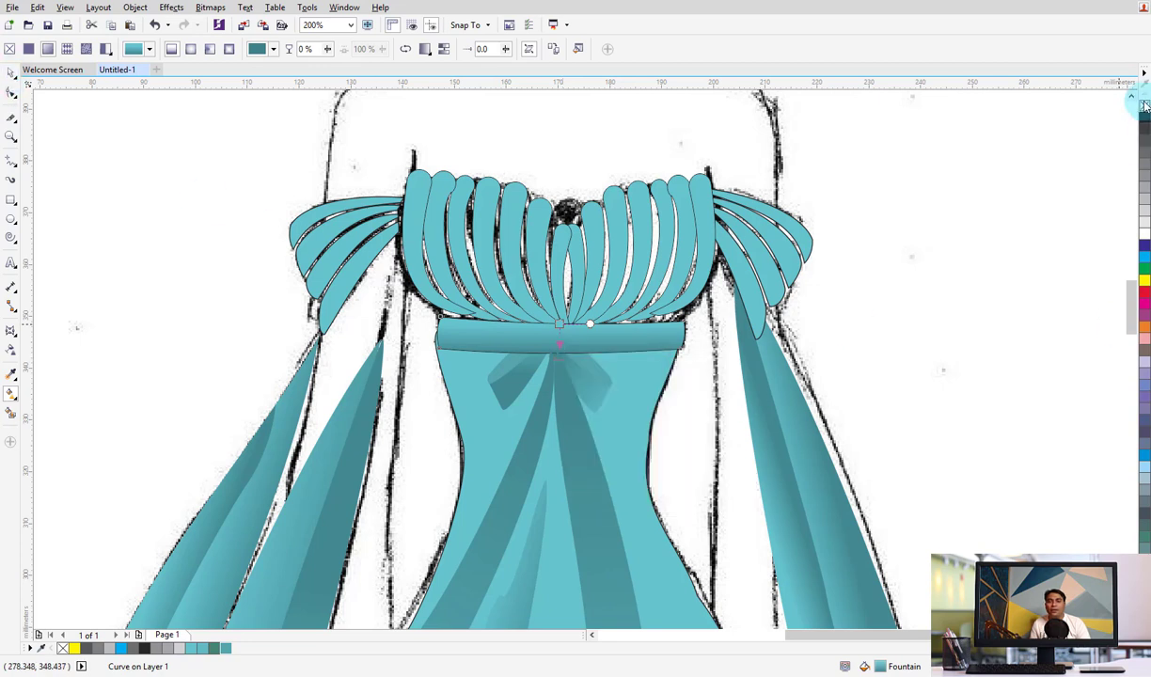
Marquee-select the bodice ruffle strips together
{"action": "left_click", "coordinate": [11, 71]}
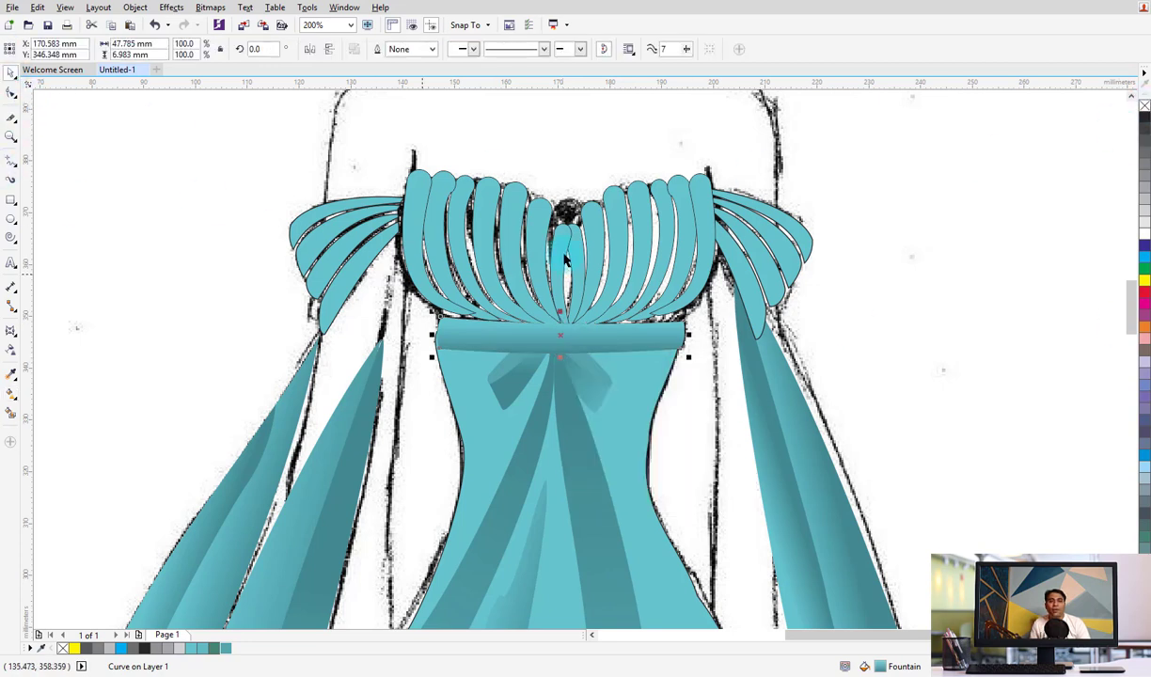
{"action": "left_click", "coordinate": [397, 134]}
{"action": "left_click_drag", "start_coordinate": [912, 135], "coordinate": [263, 342]}
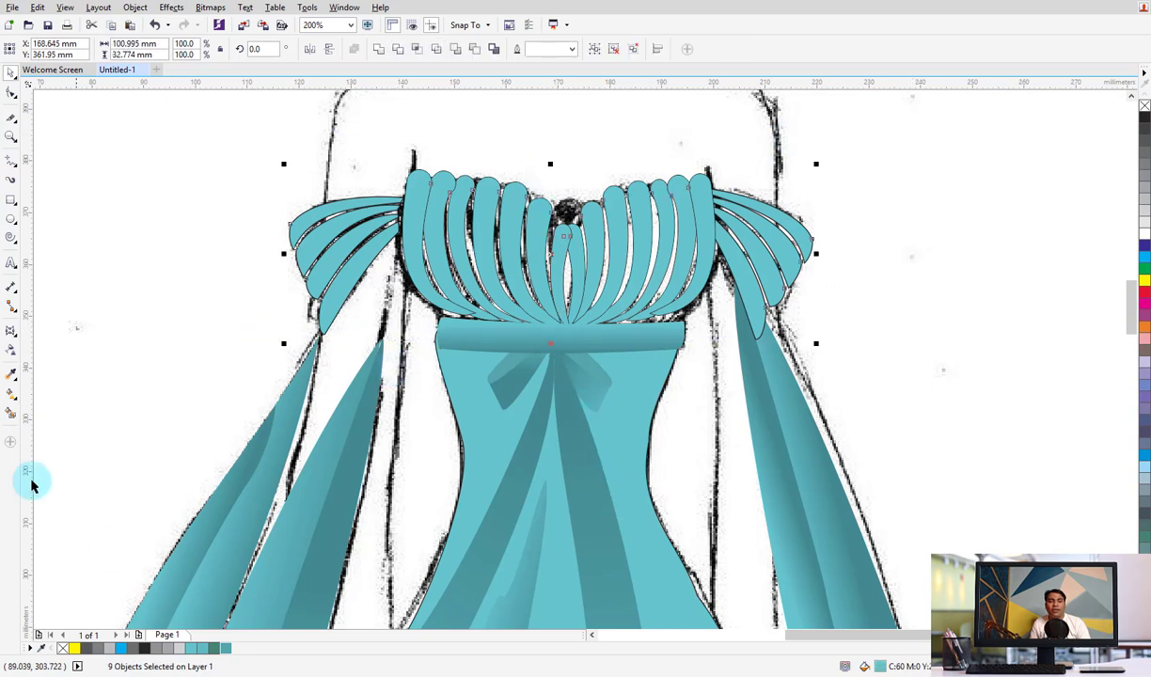
Copy the waistband's teal gradient onto the four right and four left sleeve ruffle strips
{"action": "left_click", "coordinate": [11, 374]}
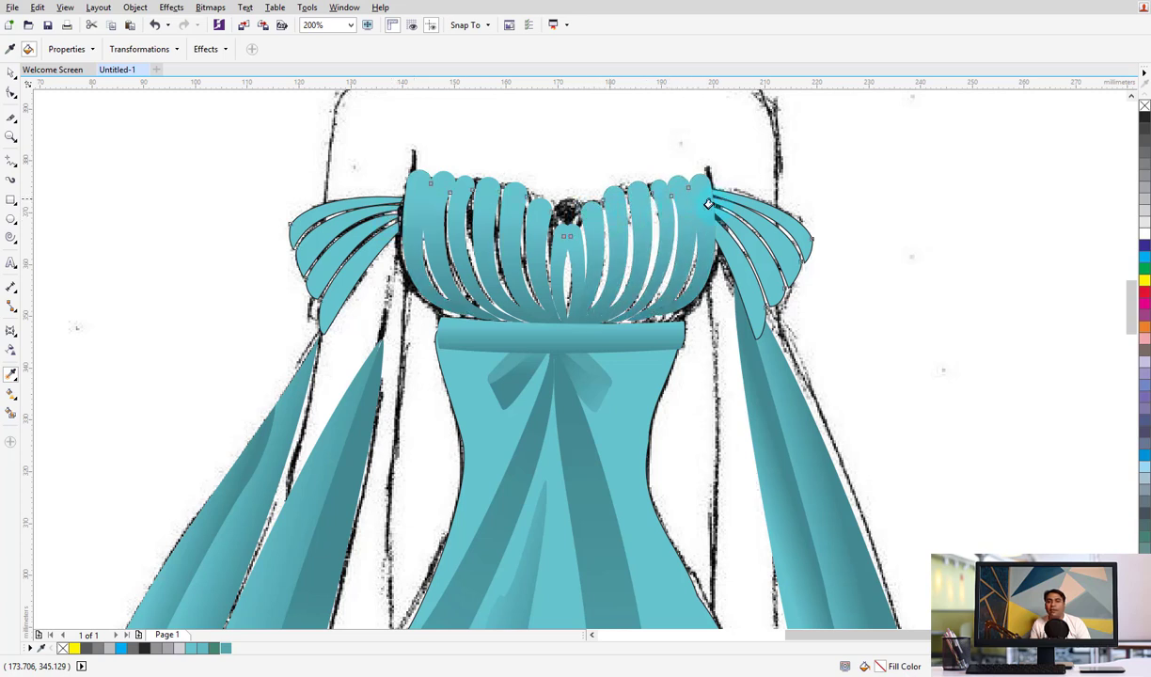
{"action": "left_click", "coordinate": [726, 257]}
{"action": "left_click", "coordinate": [747, 241]}
{"action": "left_click", "coordinate": [767, 230]}
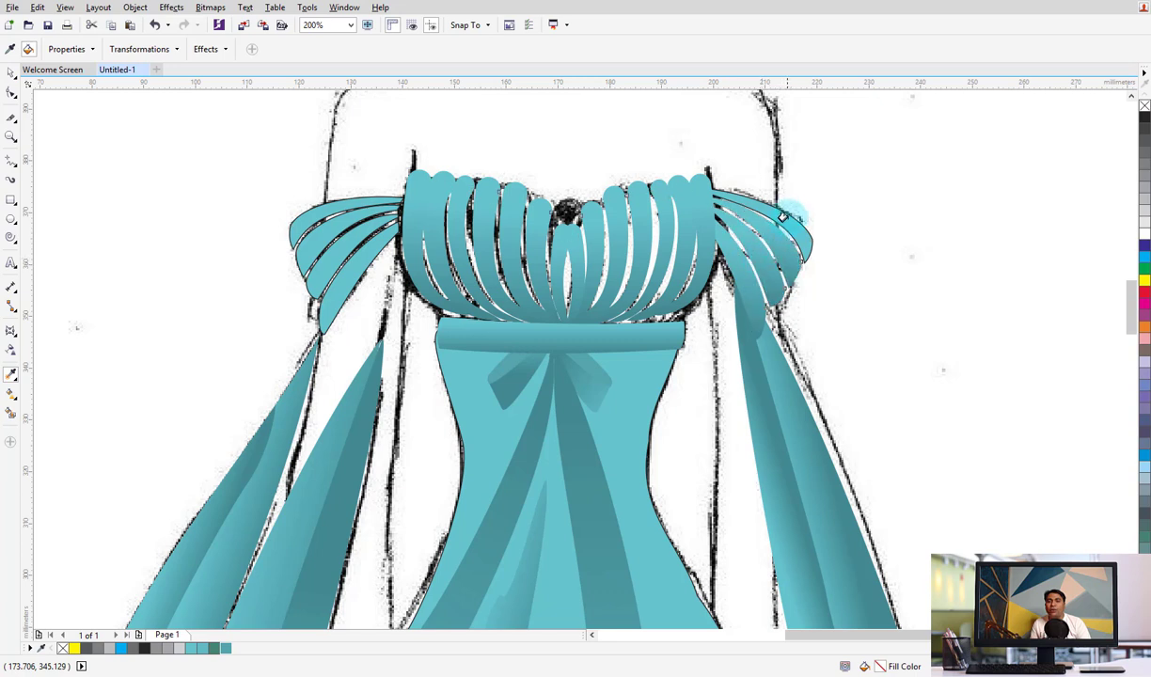
{"action": "left_click", "coordinate": [786, 216]}
{"action": "left_click", "coordinate": [301, 222]}
{"action": "left_click", "coordinate": [310, 242]}
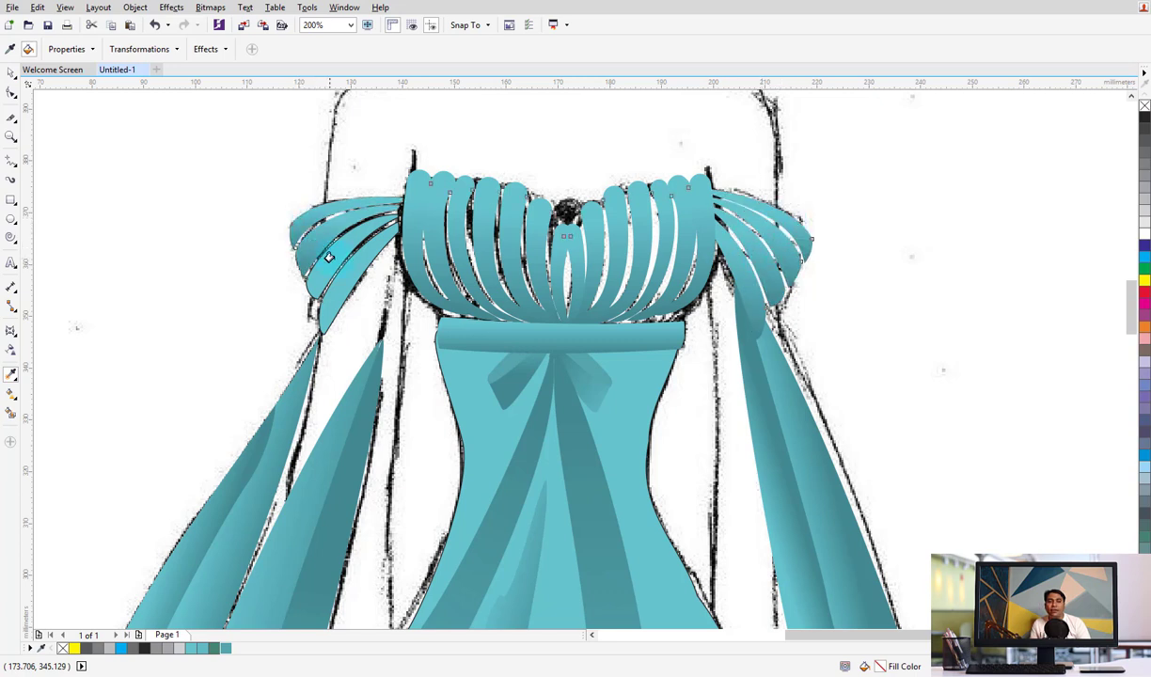
{"action": "left_click", "coordinate": [324, 262]}
{"action": "left_click", "coordinate": [337, 277]}
{"action": "left_click", "coordinate": [10, 73]}
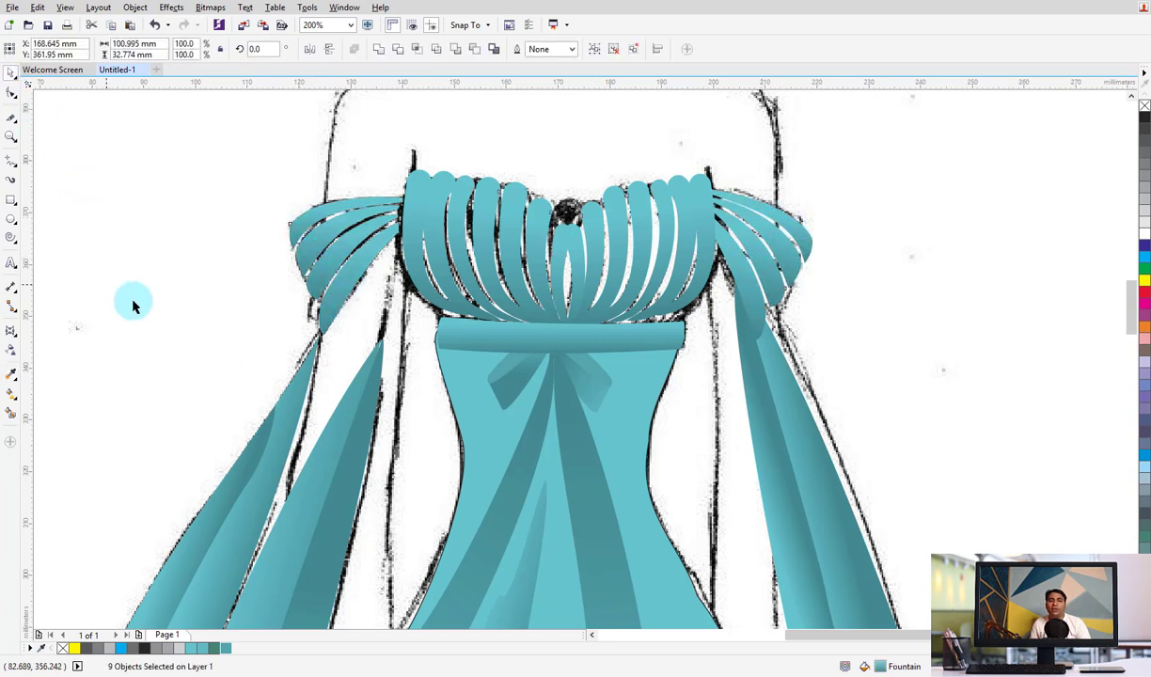
{"action": "left_click", "coordinate": [127, 287]}
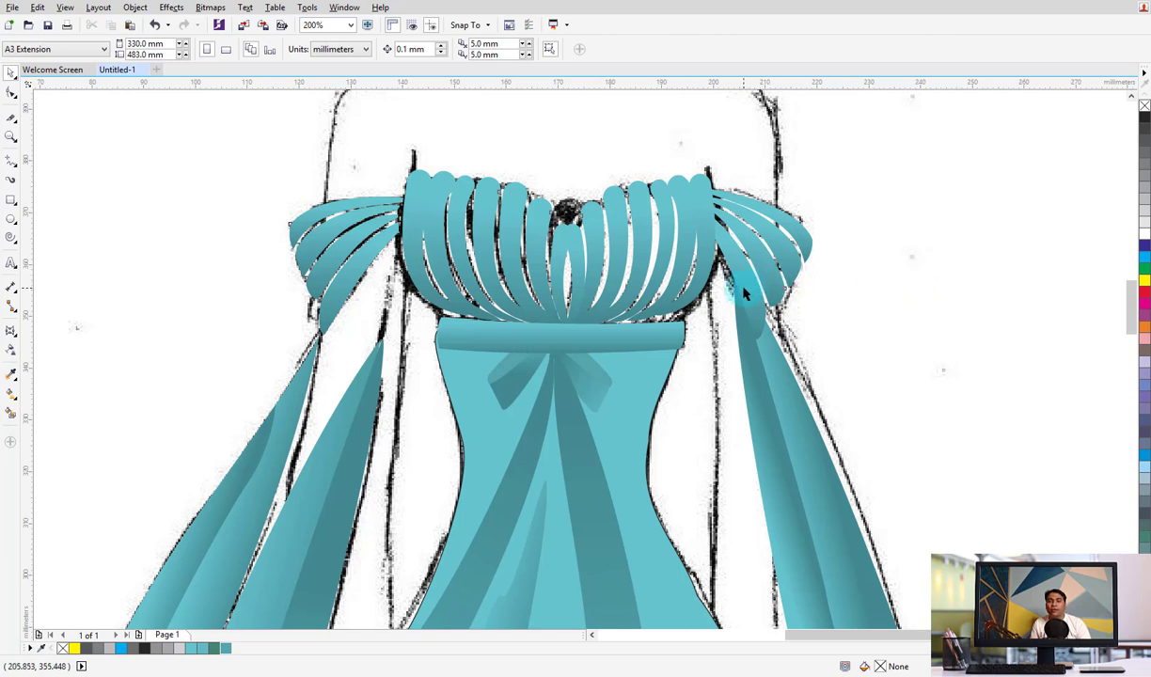
Redraw the bodice ruffle gradient top-to-bottom and add a lighter turquoise stop at 38%
{"action": "key", "text": "g"}
{"action": "left_click", "coordinate": [675, 294]}
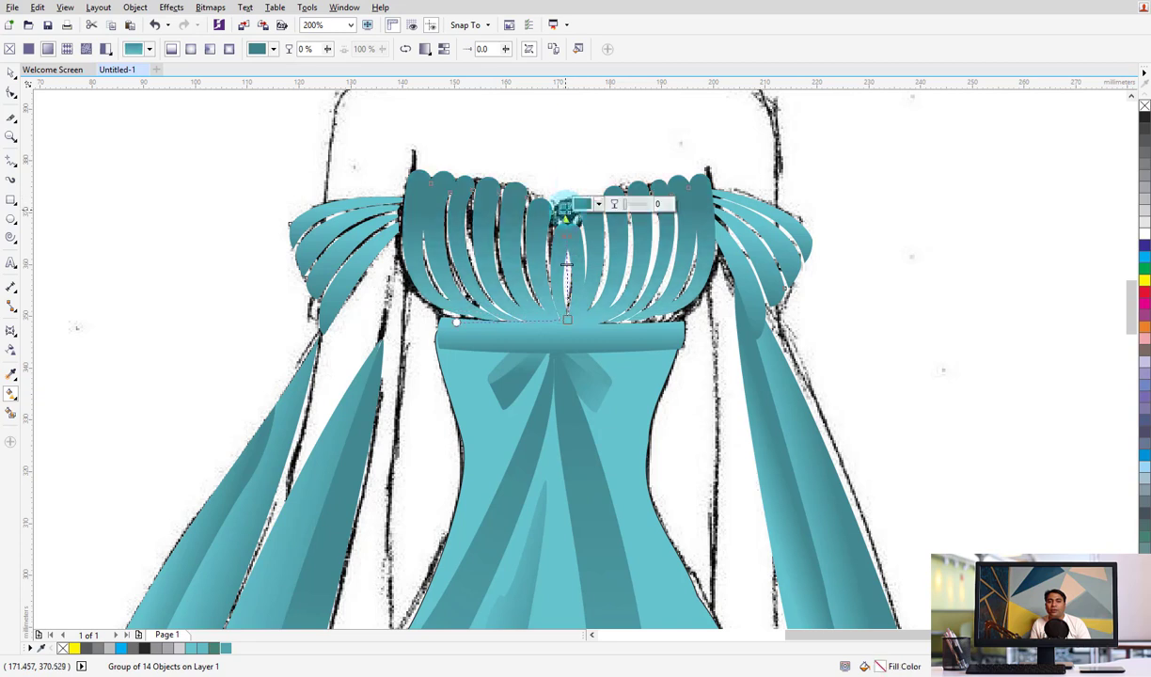
{"action": "left_click_drag", "start_coordinate": [565, 167], "coordinate": [562, 337]}
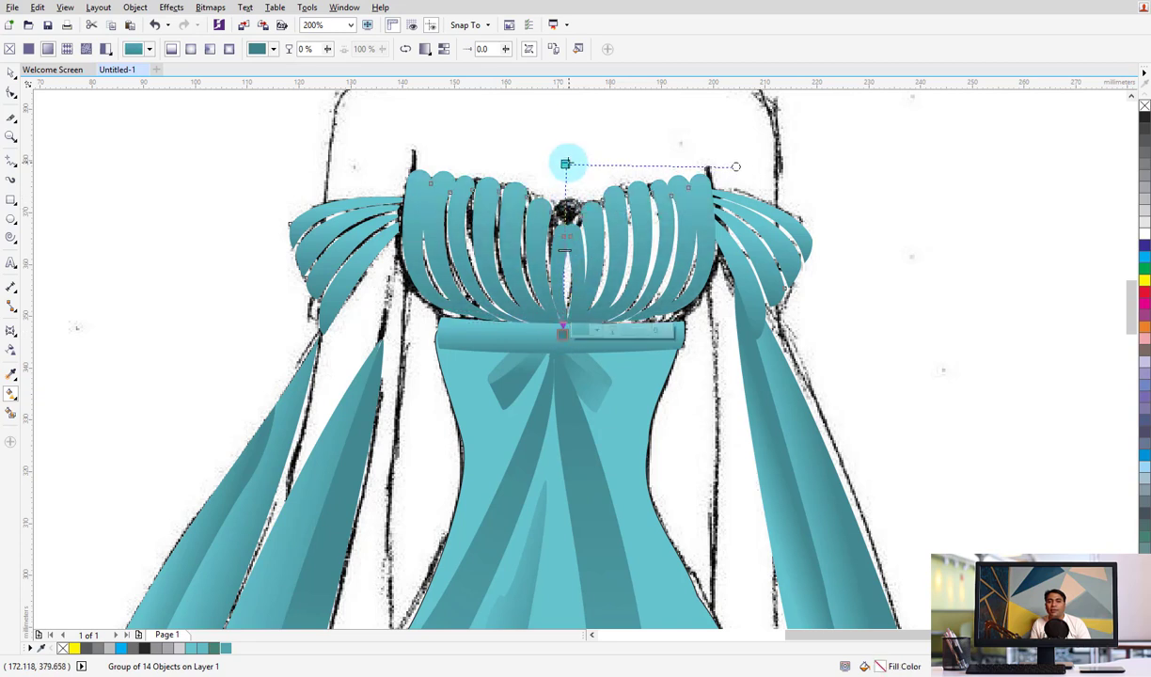
{"action": "left_click_drag", "start_coordinate": [565, 165], "coordinate": [564, 194]}
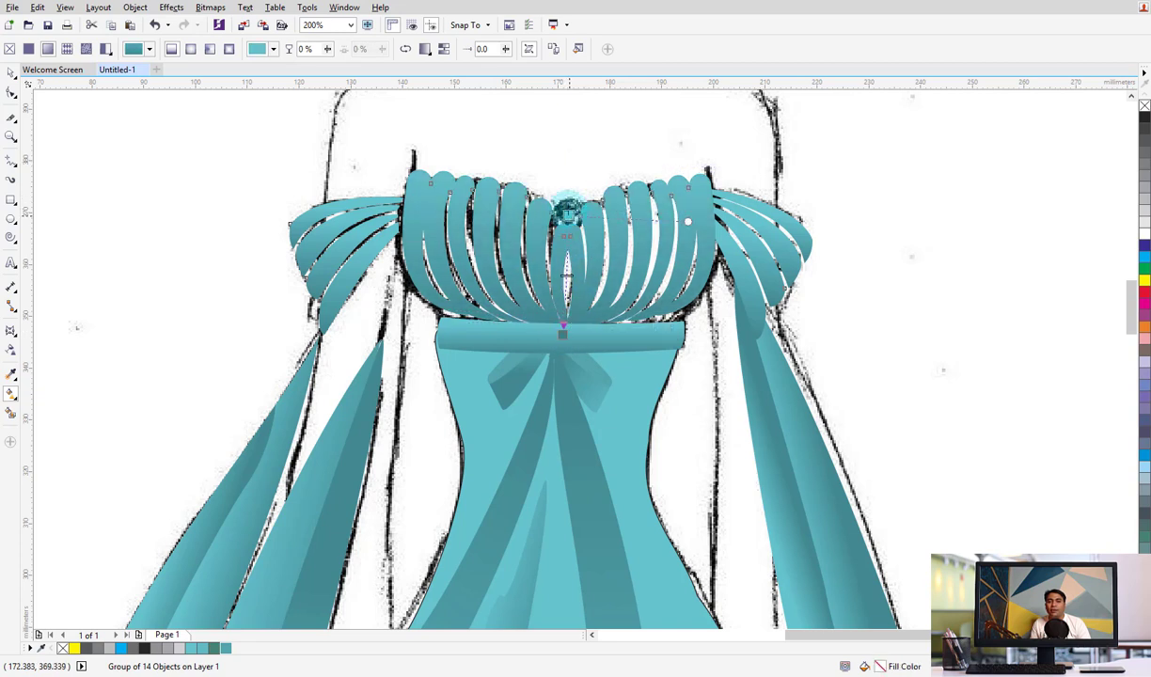
{"action": "left_click", "coordinate": [567, 259]}
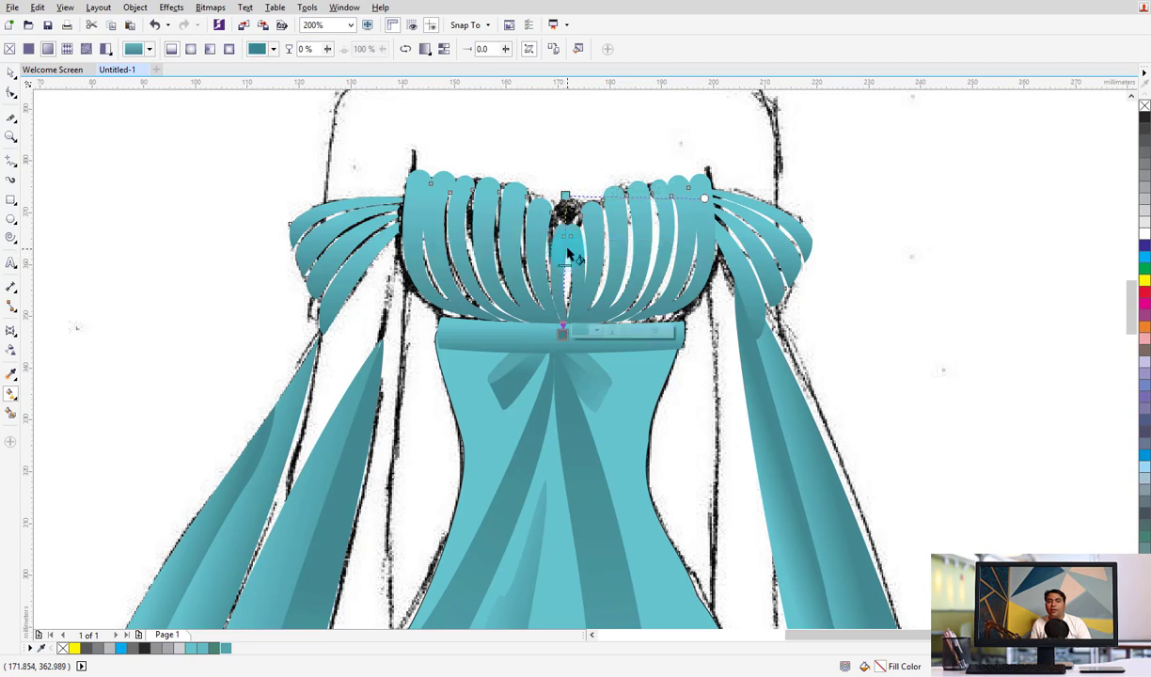
{"action": "double_click", "coordinate": [565, 250]}
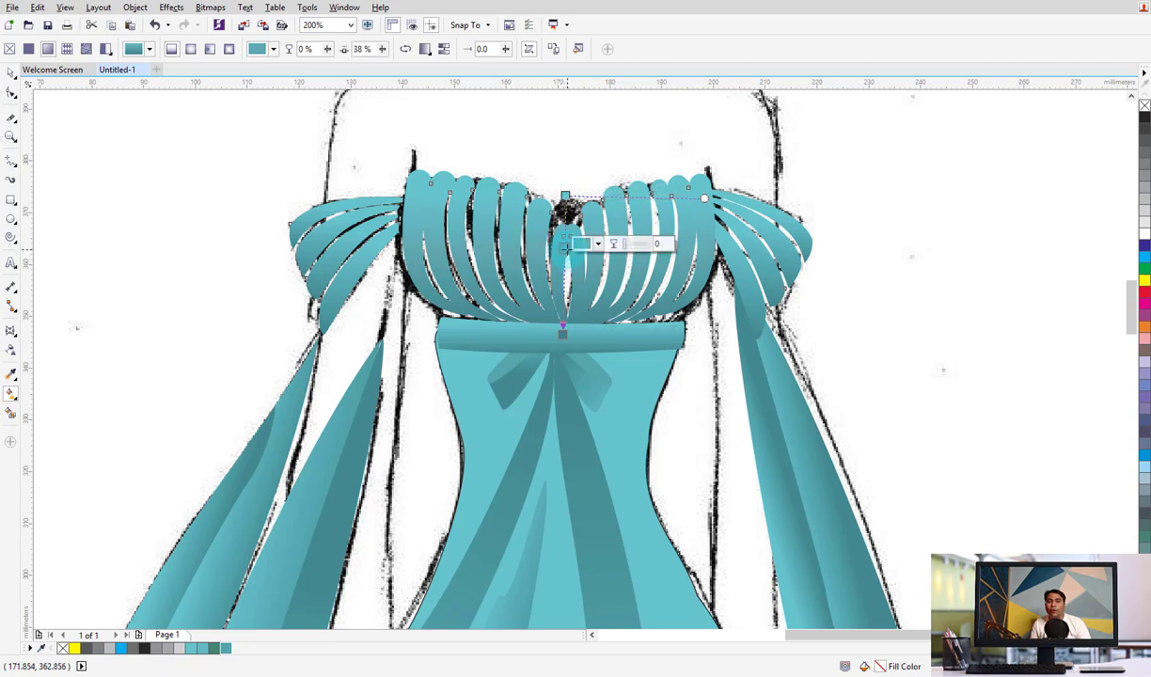
{"action": "left_click", "coordinate": [597, 246]}
{"action": "left_click", "coordinate": [610, 316]}
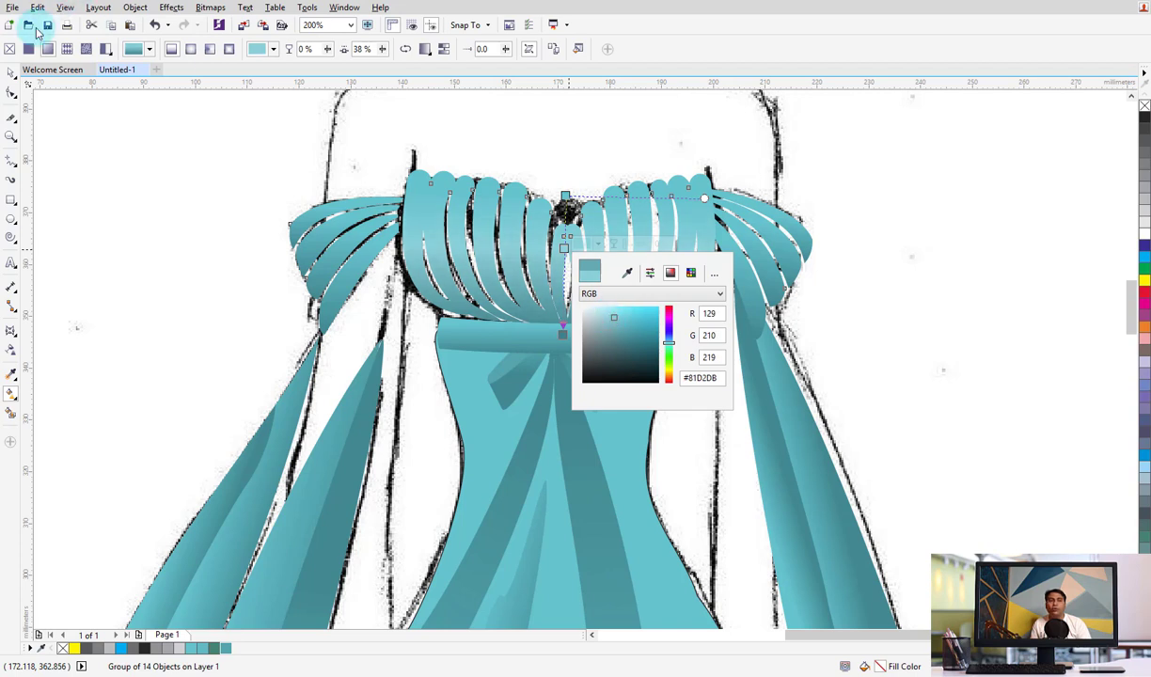
{"action": "left_click", "coordinate": [42, 230]}
Re-angle the gradient on the left sleeve's four ruffle pieces
{"action": "left_click", "coordinate": [350, 279]}
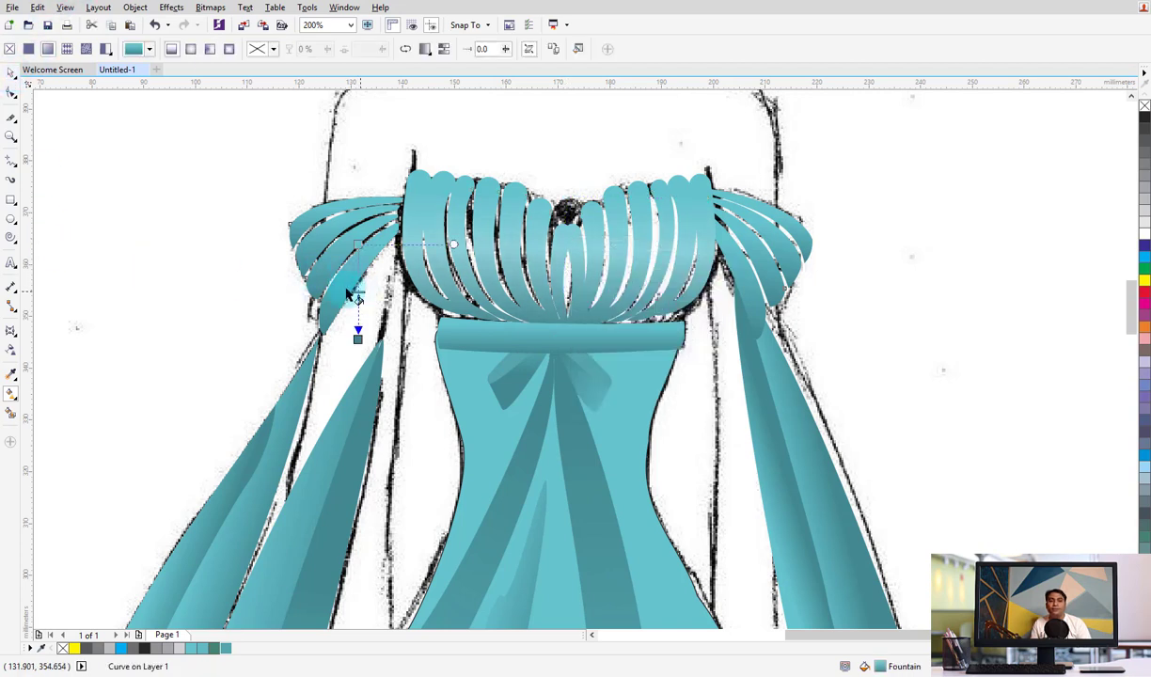
{"action": "left_click", "coordinate": [12, 72]}
{"action": "left_click", "coordinate": [110, 264]}
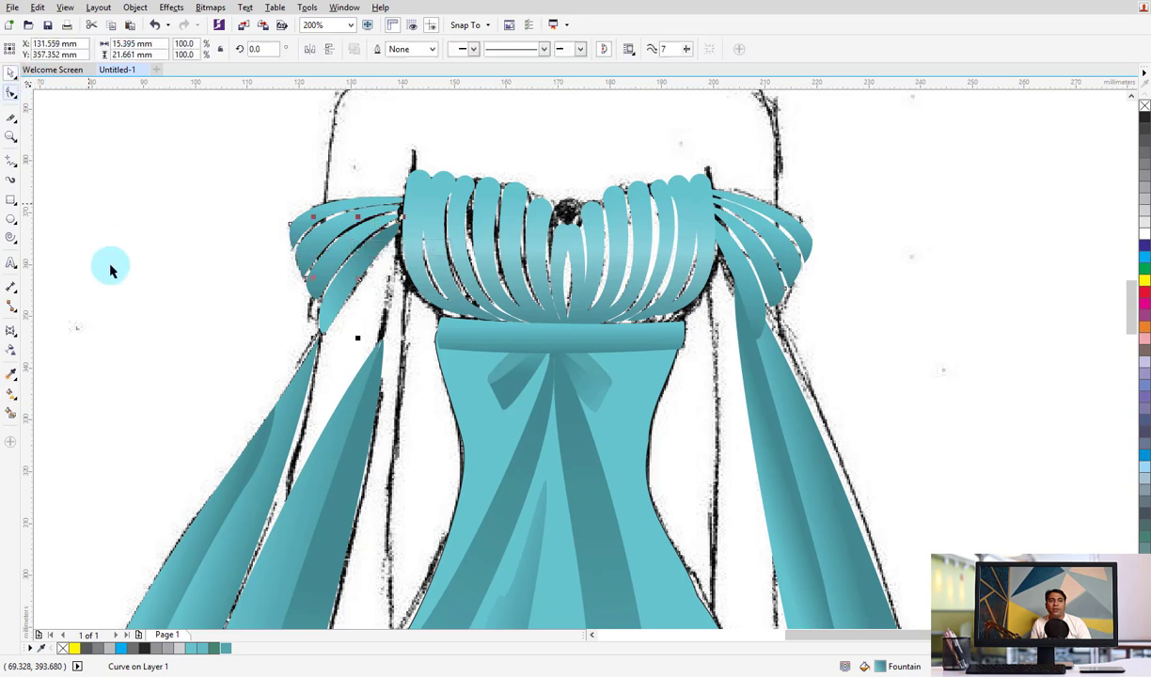
{"action": "left_click_drag", "start_coordinate": [242, 164], "coordinate": [410, 357]}
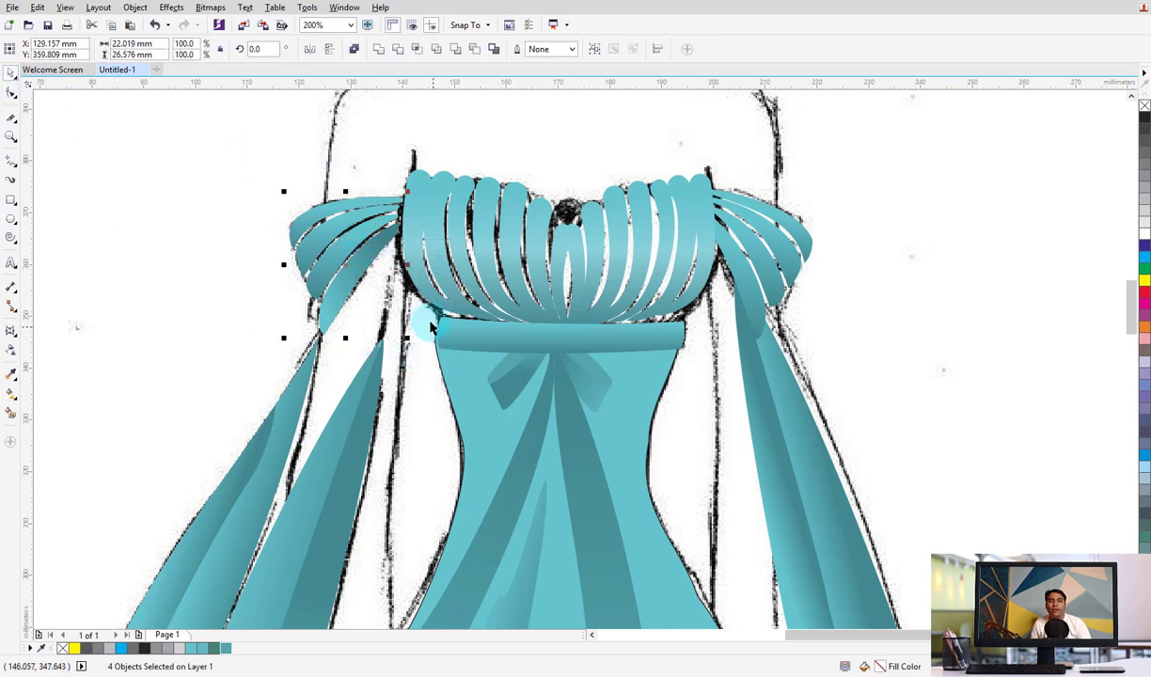
{"action": "key", "text": "g"}
{"action": "mouse_move", "coordinate": [395, 242]}
{"action": "left_mouse_down"}
{"action": "mouse_move", "coordinate": [437, 218]}
{"action": "mouse_move", "coordinate": [388, 214]}
{"action": "left_mouse_up"}
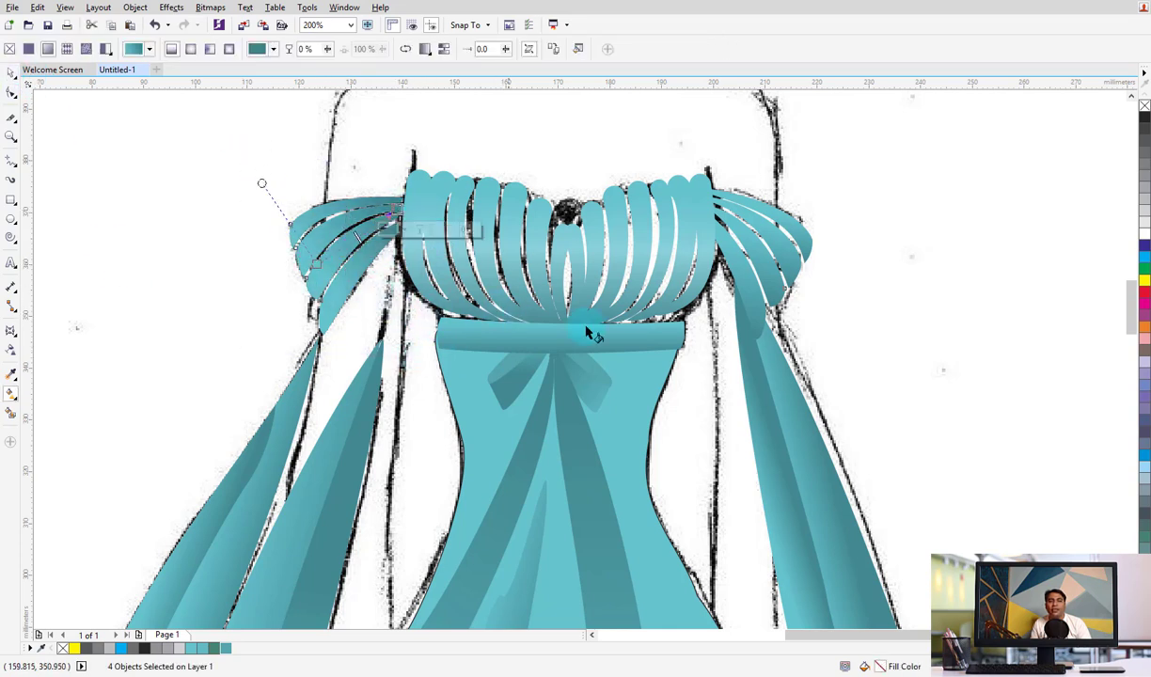
Re-angle the gradient on the right sleeve's four ruffle pieces, then zoom out
{"action": "left_click", "coordinate": [797, 260]}
{"action": "key", "text": "ctrl+z"}
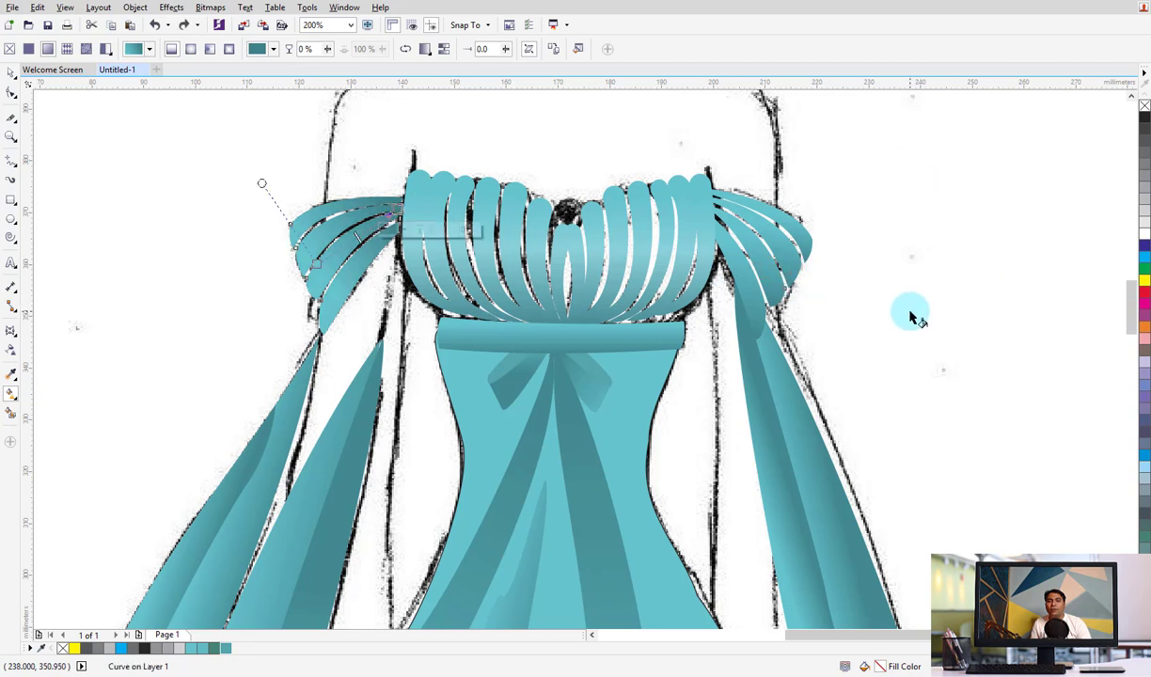
{"action": "left_click", "coordinate": [11, 71]}
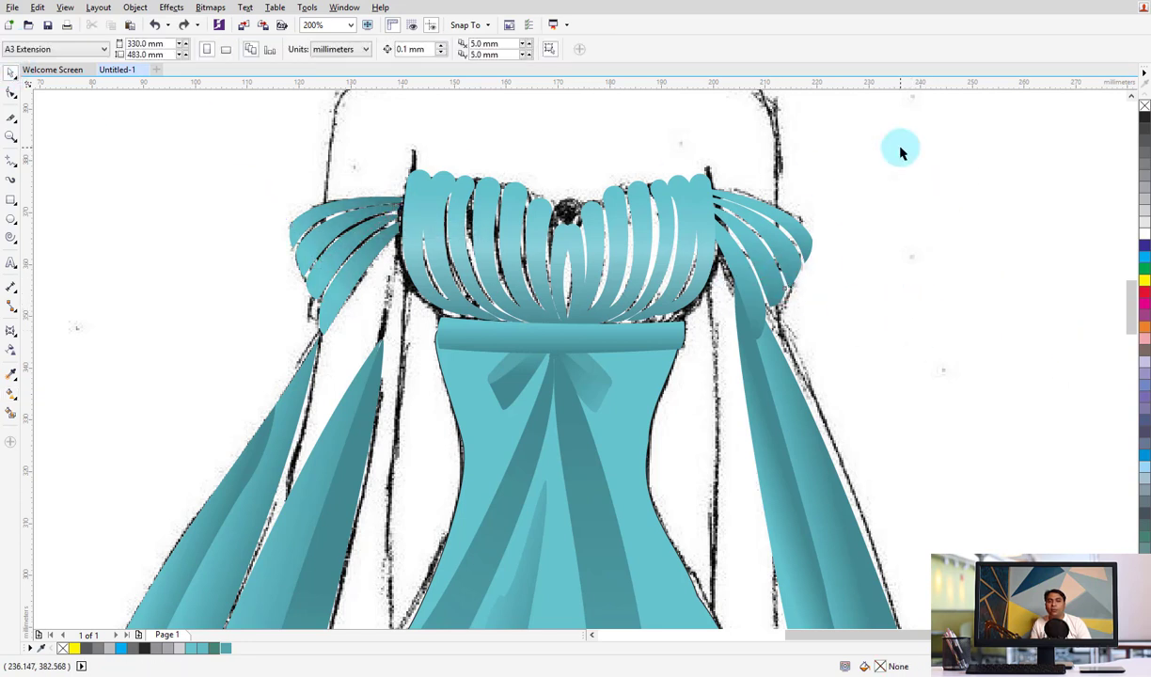
{"action": "mouse_move", "coordinate": [898, 148]}
{"action": "left_mouse_down"}
{"action": "mouse_move", "coordinate": [696, 312]}
{"action": "mouse_move", "coordinate": [693, 334]}
{"action": "left_mouse_up"}
{"action": "left_click_drag", "start_coordinate": [940, 160], "coordinate": [686, 365]}
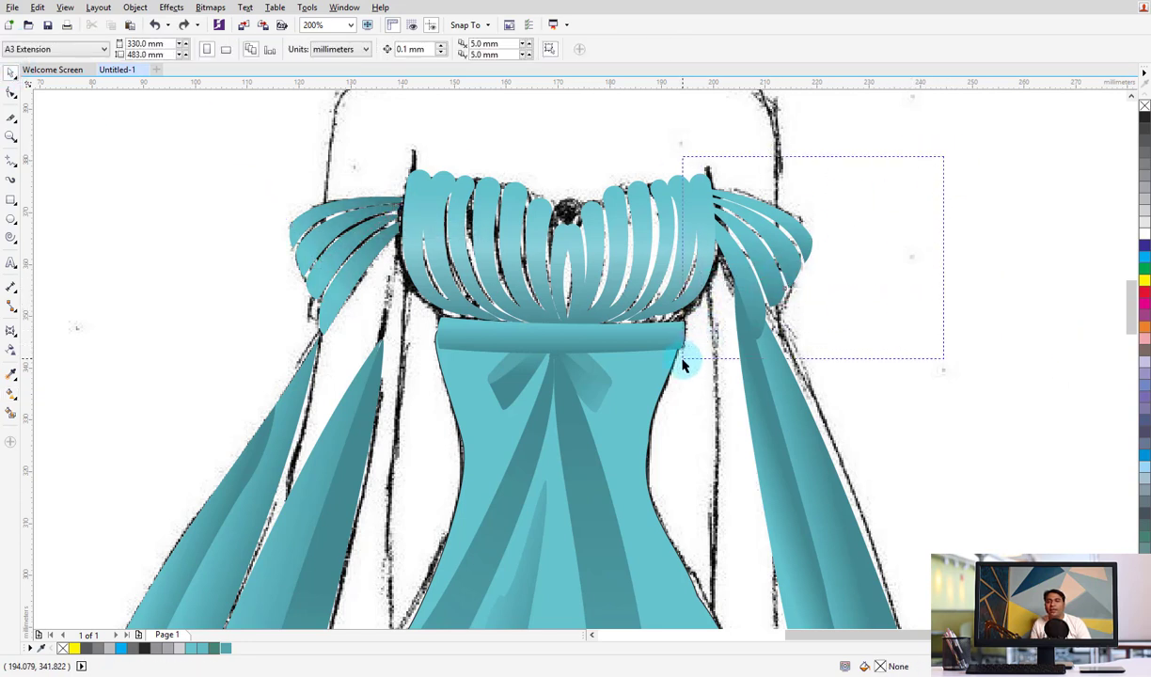
{"action": "key", "text": "g"}
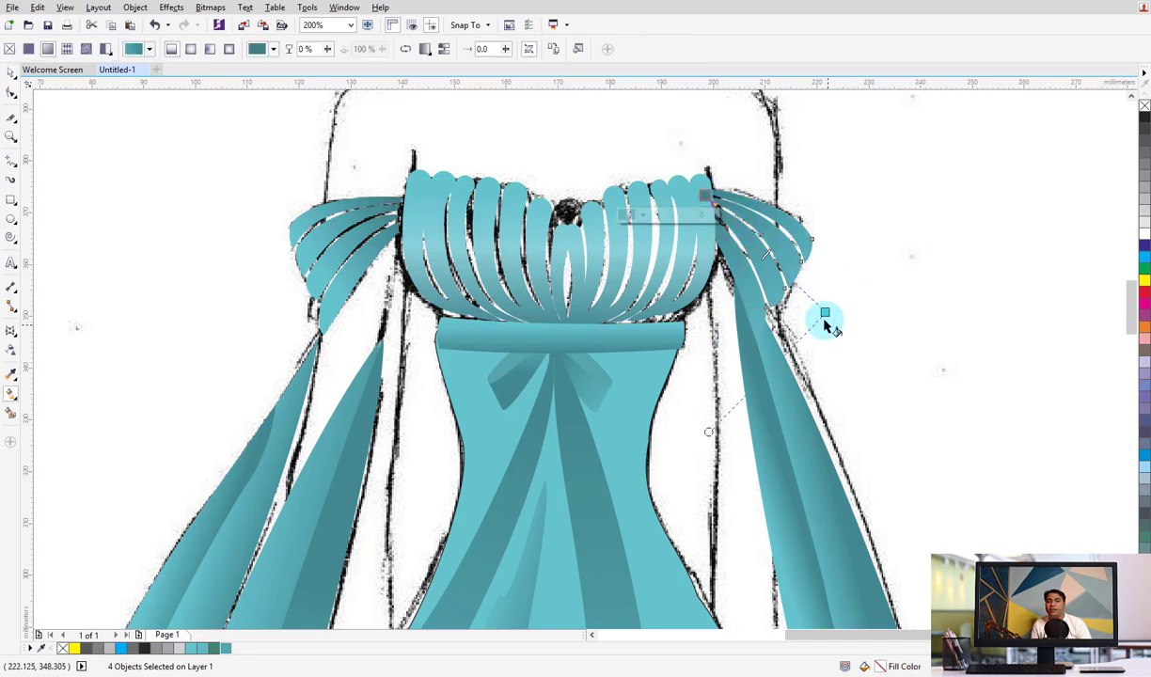
{"action": "left_click", "coordinate": [814, 282]}
{"action": "left_click", "coordinate": [815, 282]}
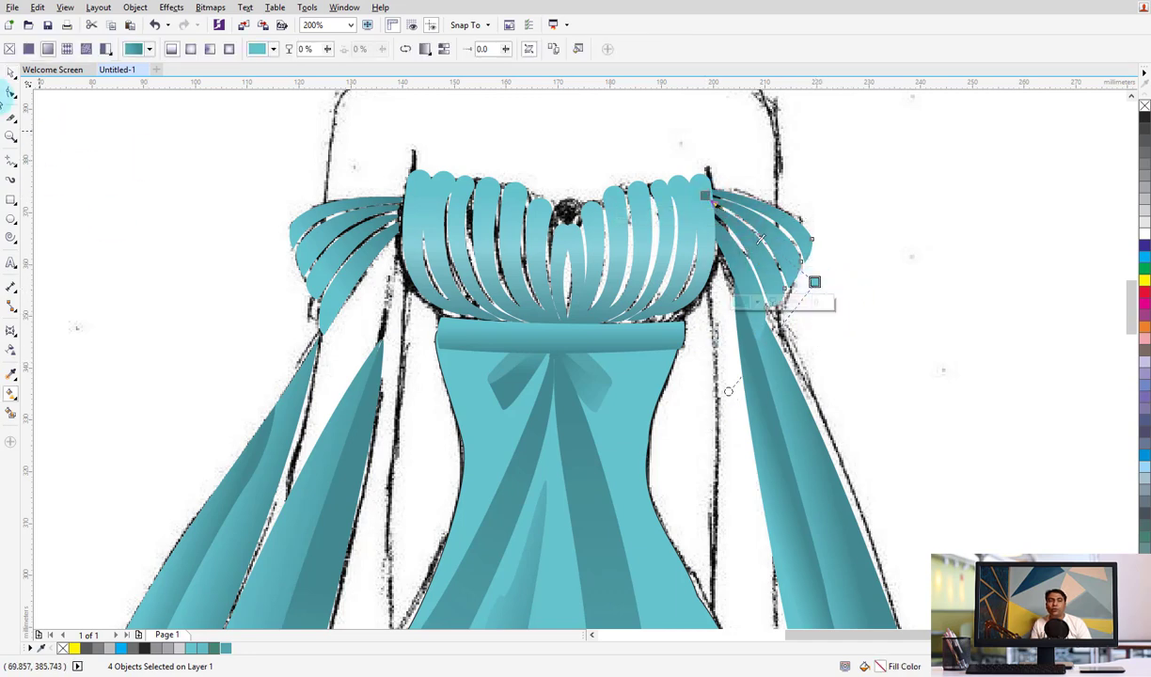
{"action": "left_click", "coordinate": [11, 74]}
{"action": "scroll", "coordinate": [526, 436], "scroll_direction": "down", "scroll_amount": 4}
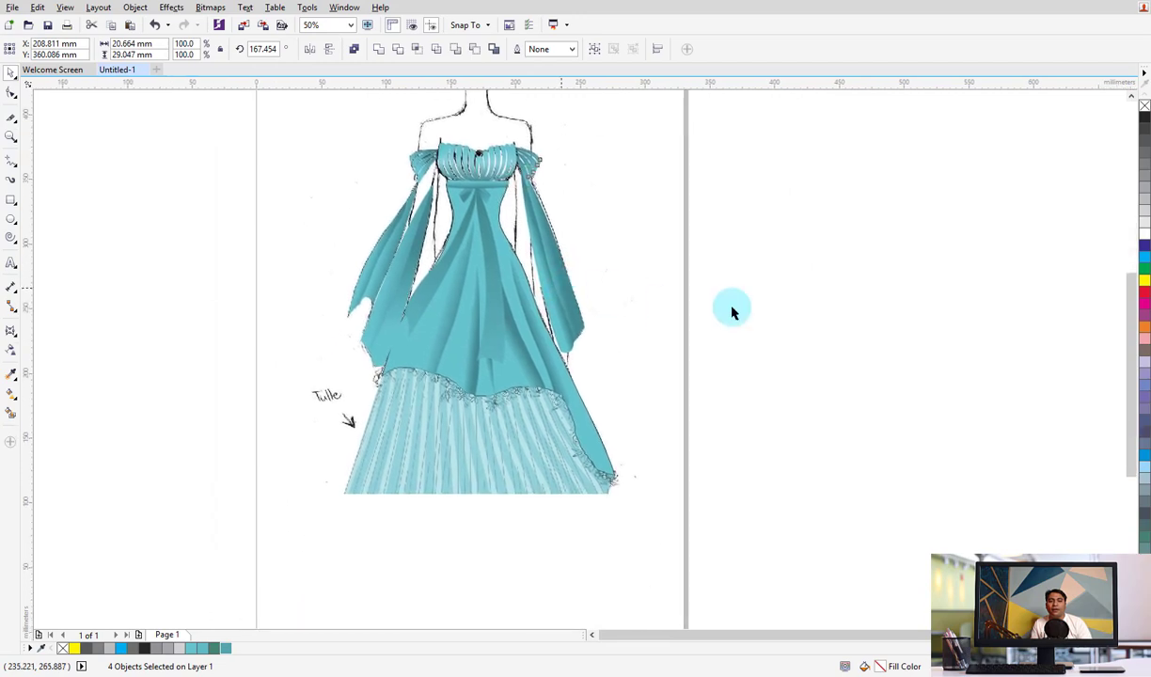
Drag the whole gown beside the pencil sketch to compare, then undo the move
{"action": "key", "text": "Escape"}
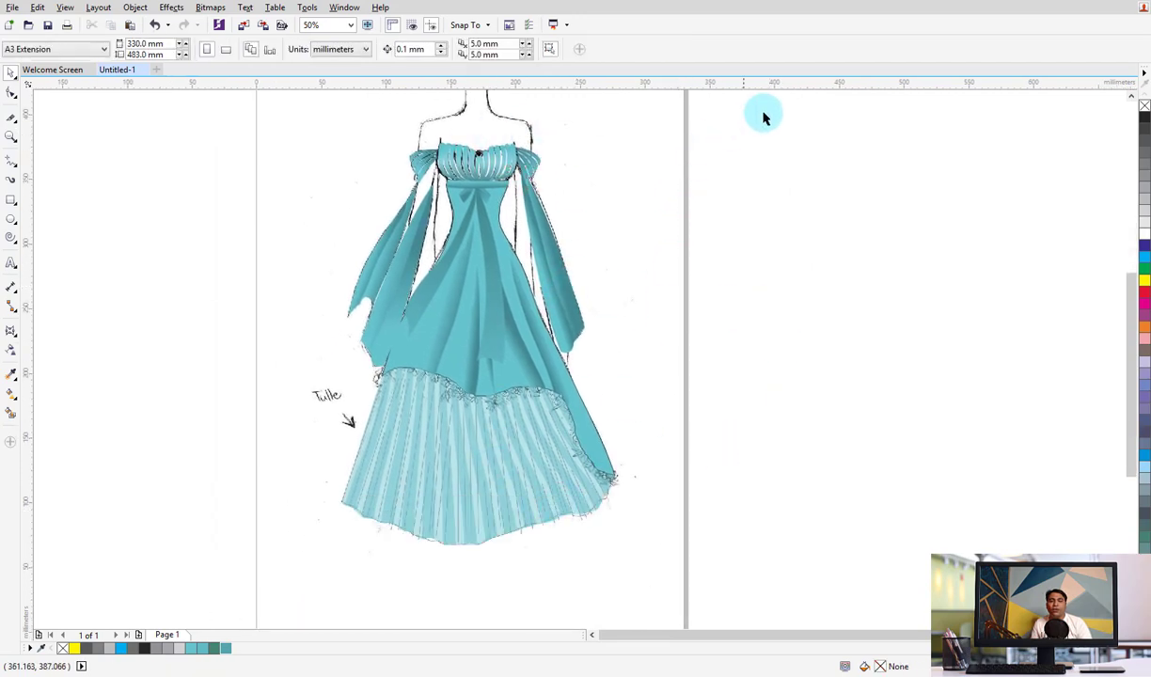
{"action": "left_click_drag", "start_coordinate": [763, 115], "coordinate": [193, 639]}
{"action": "left_click_drag", "start_coordinate": [386, 441], "coordinate": [962, 442]}
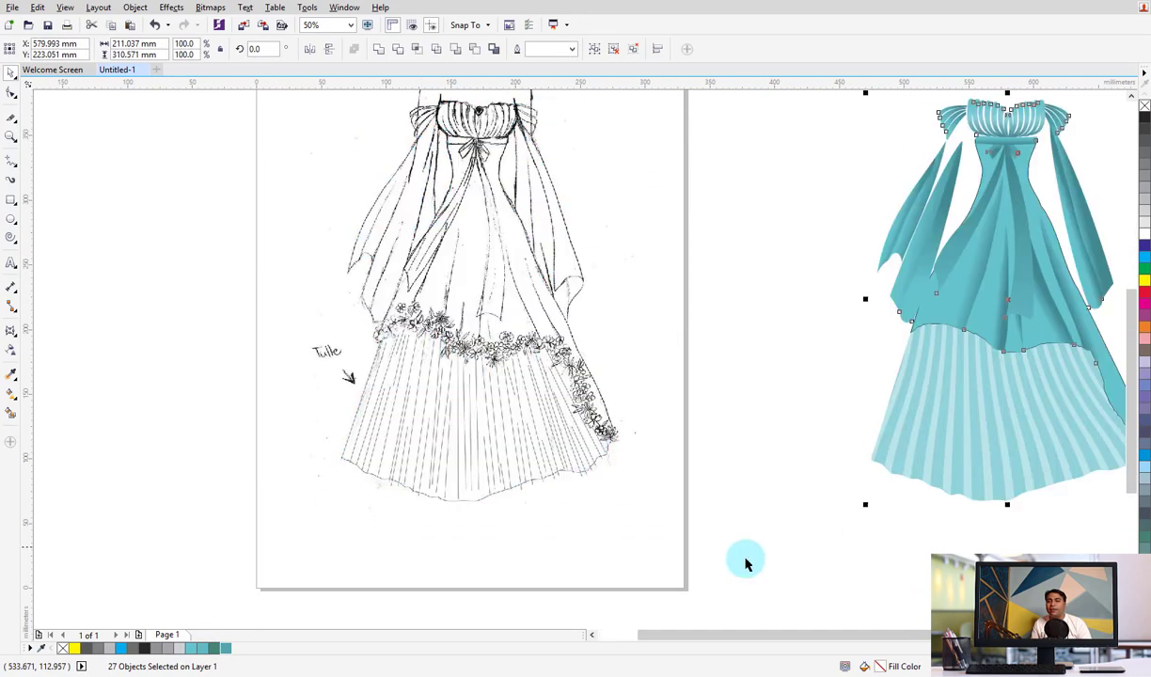
{"action": "left_click", "coordinate": [753, 424]}
{"action": "scroll", "coordinate": [752, 424], "scroll_direction": "right", "scroll_amount": 3}
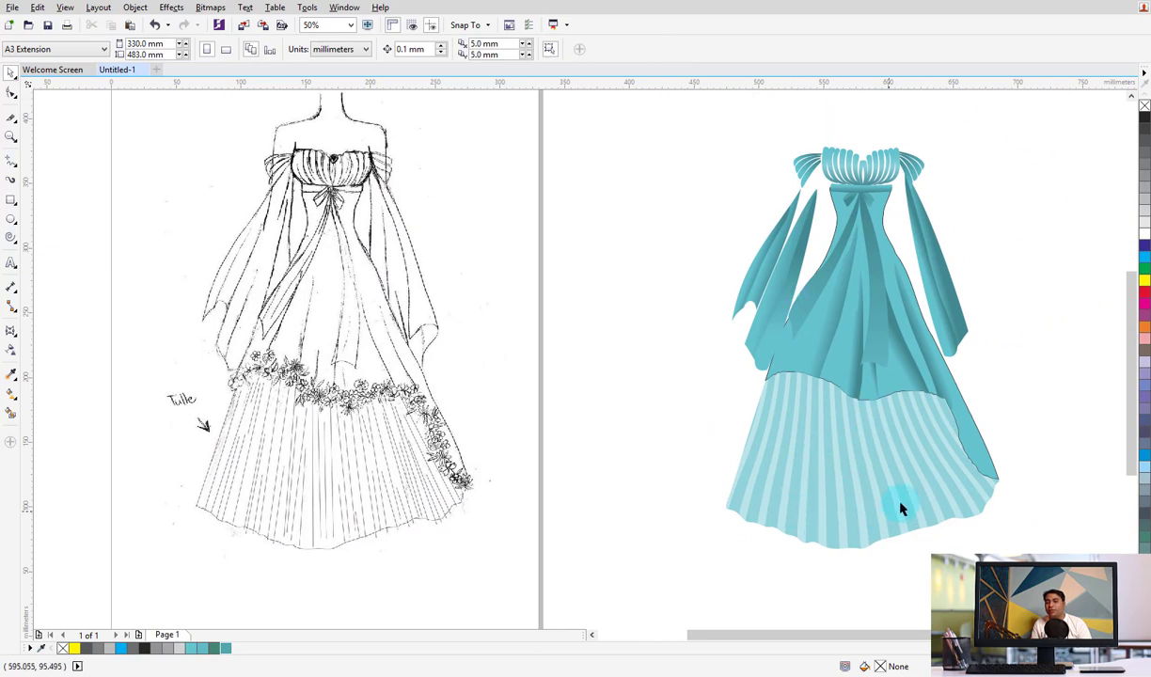
{"action": "left_click_drag", "start_coordinate": [1024, 105], "coordinate": [629, 618]}
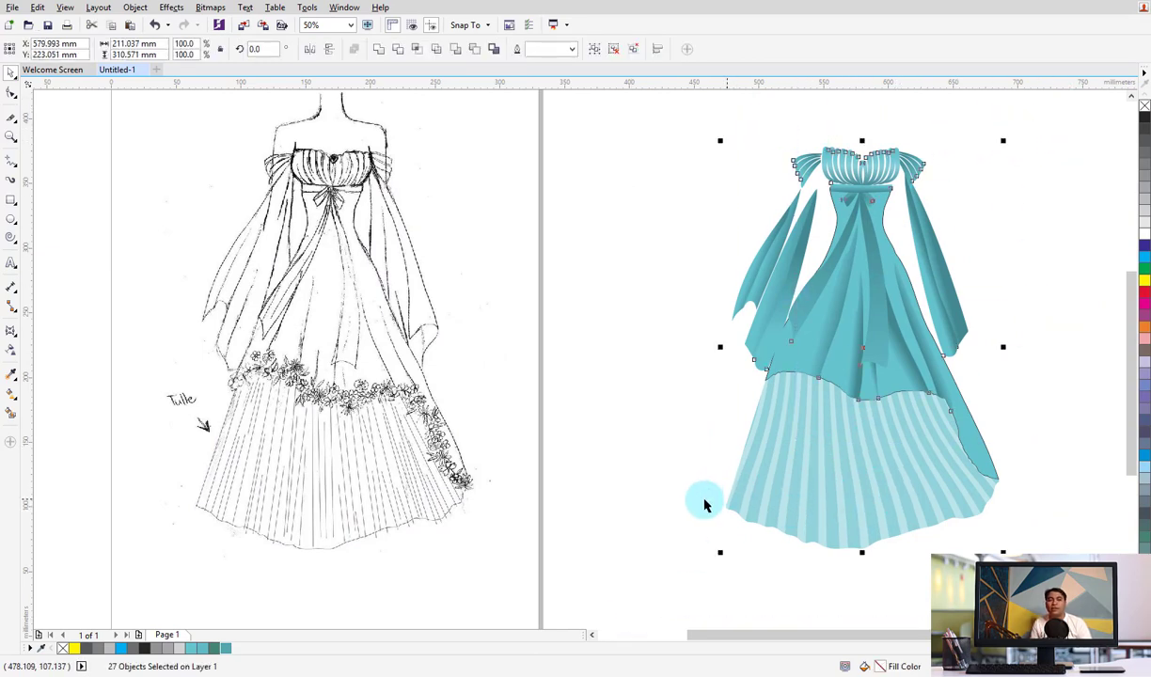
{"action": "key", "text": "ctrl+z"}
Move the gown right of the sketch once more, then return it over the sketch
{"action": "key", "text": "Escape"}
{"action": "key", "text": "F5"}
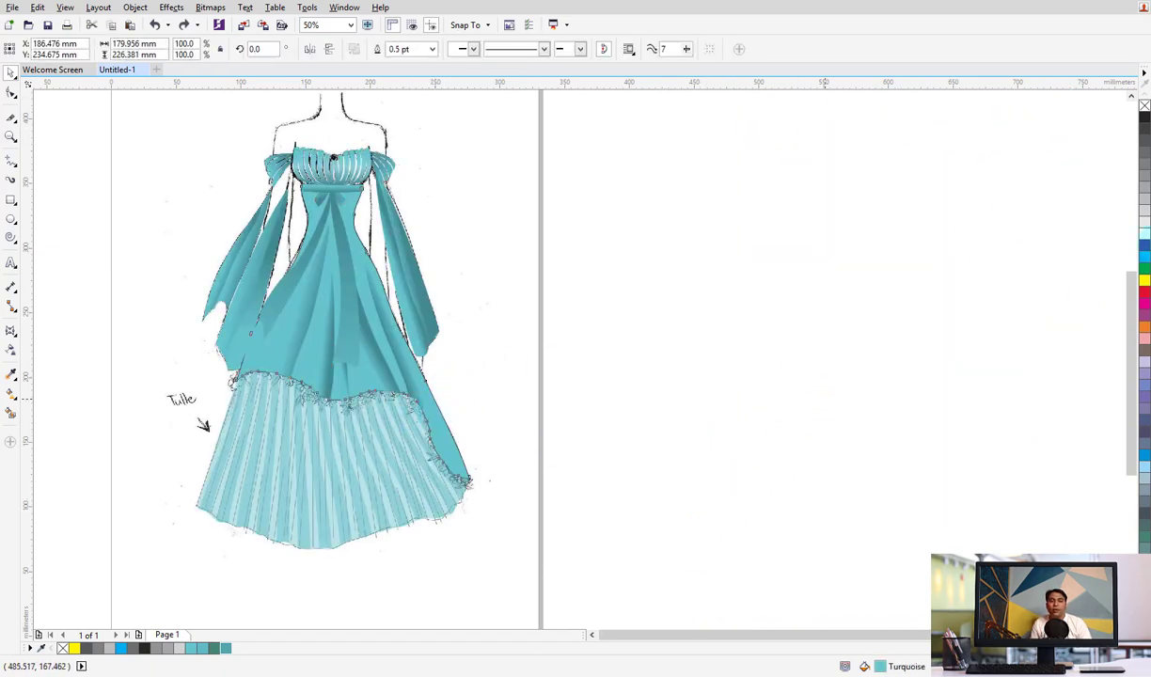
{"action": "key", "text": "space"}
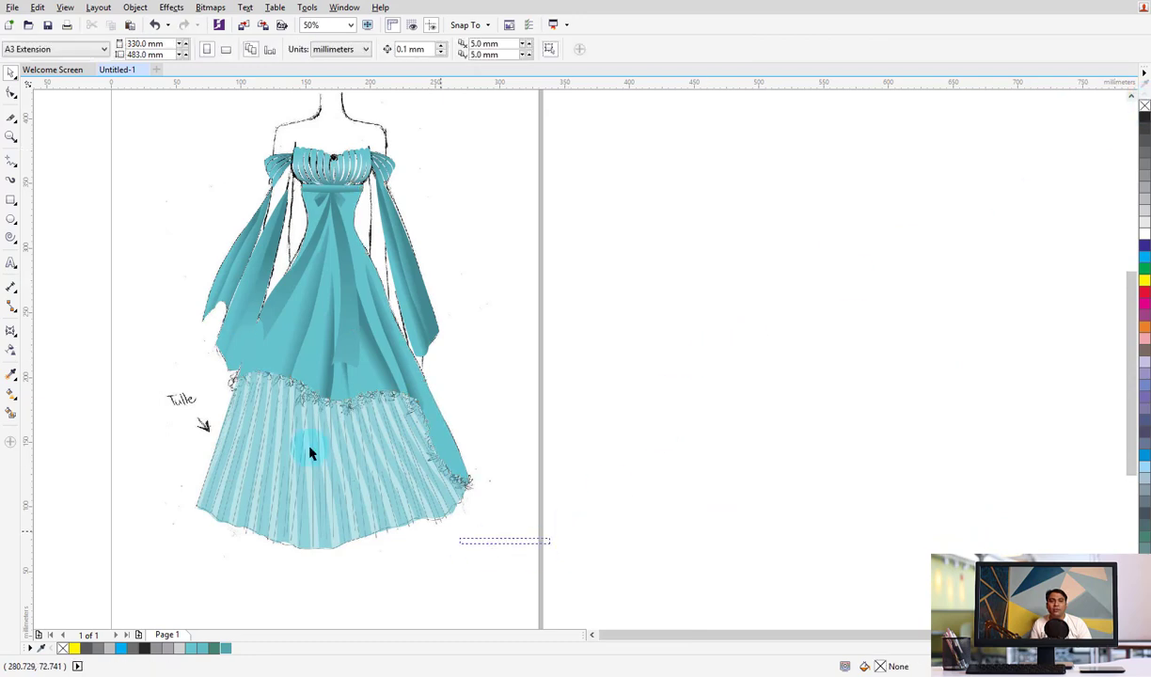
{"action": "scroll", "coordinate": [311, 455], "scroll_direction": "up", "scroll_amount": 1}
{"action": "left_click", "coordinate": [333, 492], "text": "ctrl"}
{"action": "left_click", "coordinate": [740, 384]}
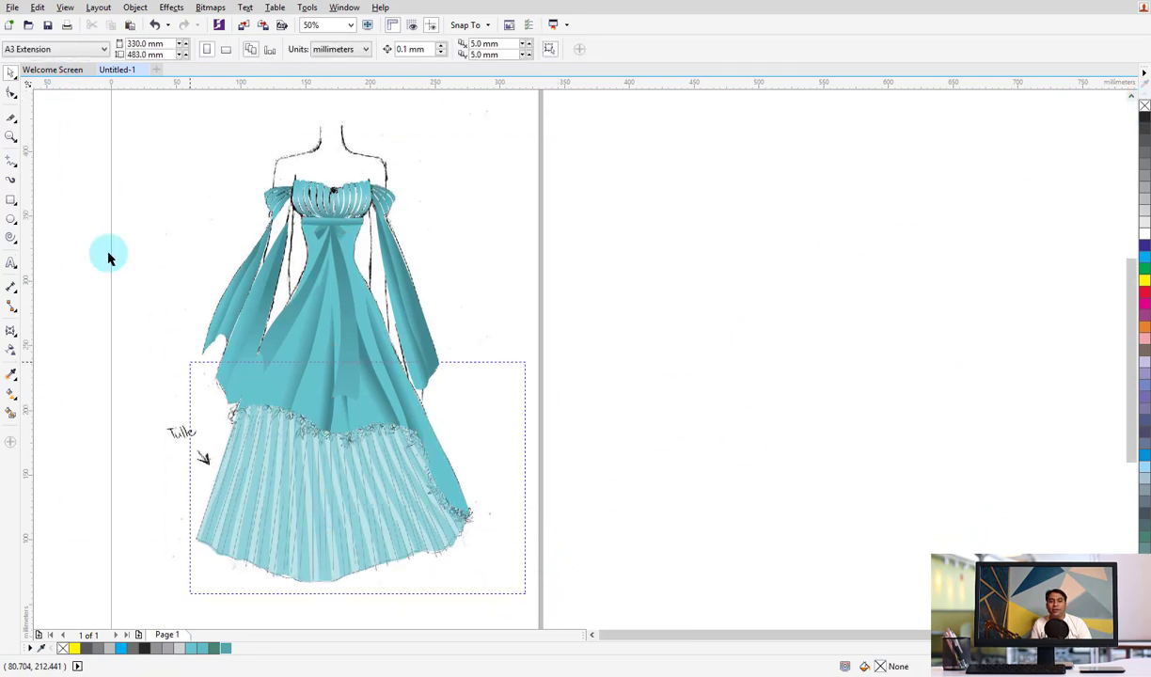
{"action": "left_click_drag", "start_coordinate": [89, 128], "coordinate": [508, 602]}
{"action": "left_click_drag", "start_coordinate": [312, 357], "coordinate": [713, 430]}
{"action": "left_click", "coordinate": [1017, 451]}
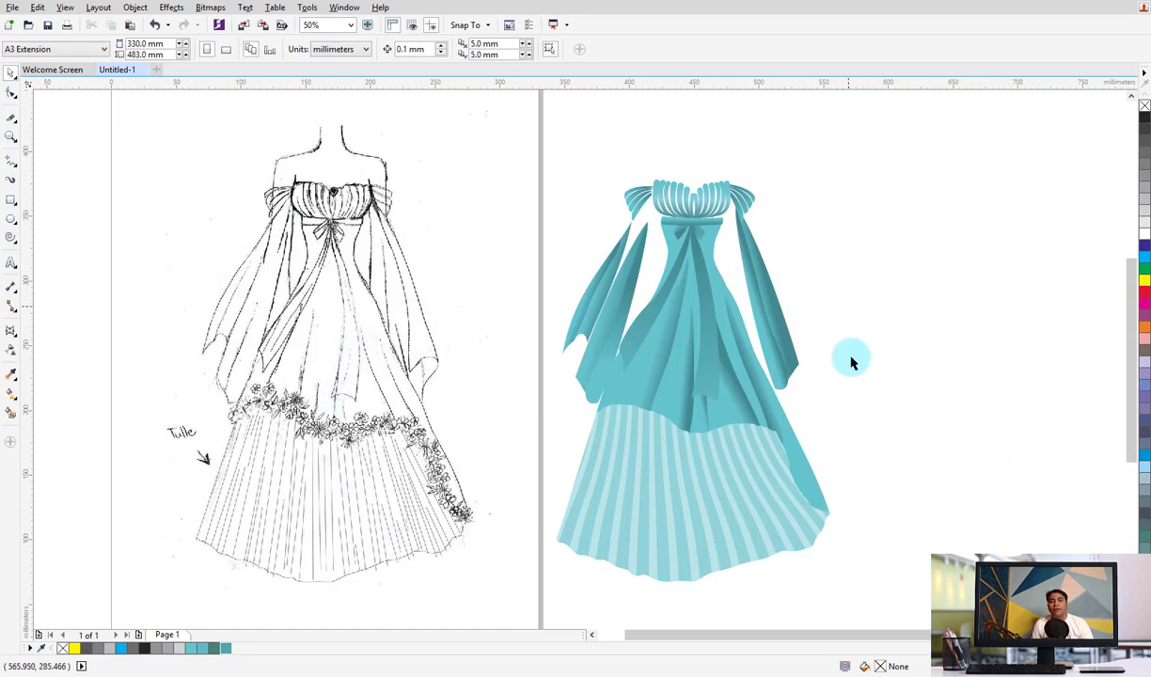
{"action": "key", "text": "ctrl+z"}
Draw a small 5.424 mm circle beside the Tulle note
{"action": "scroll", "coordinate": [372, 318], "scroll_direction": "up", "scroll_amount": 3}
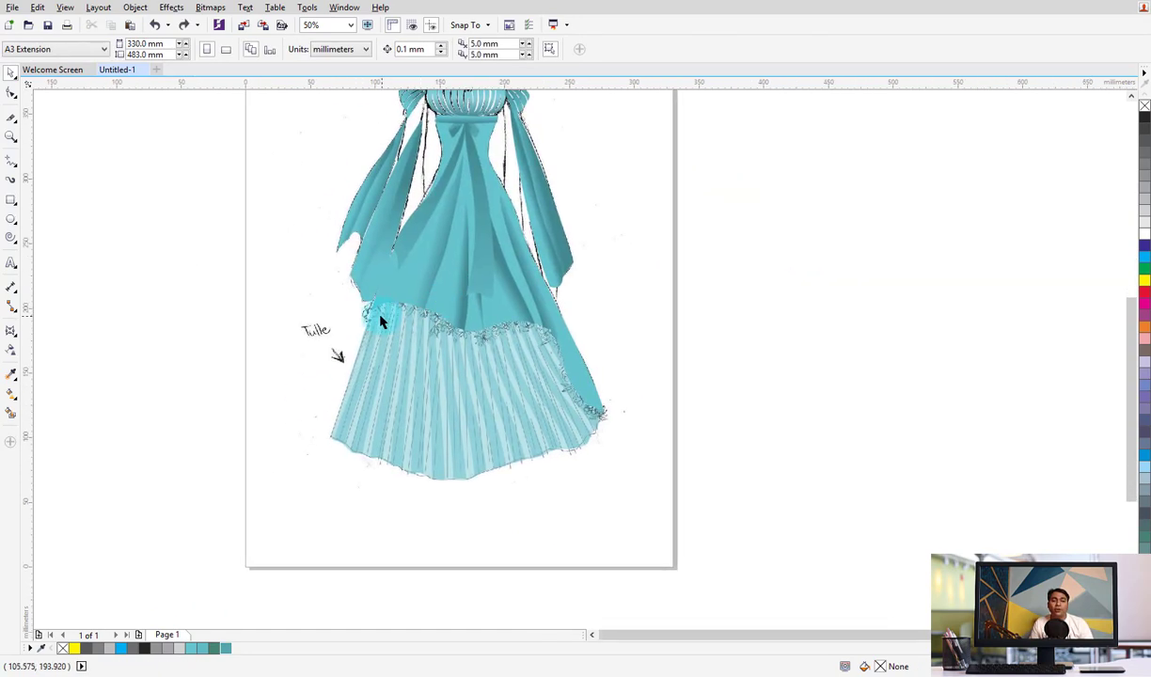
{"action": "scroll", "coordinate": [321, 324], "scroll_direction": "left", "scroll_amount": 3}
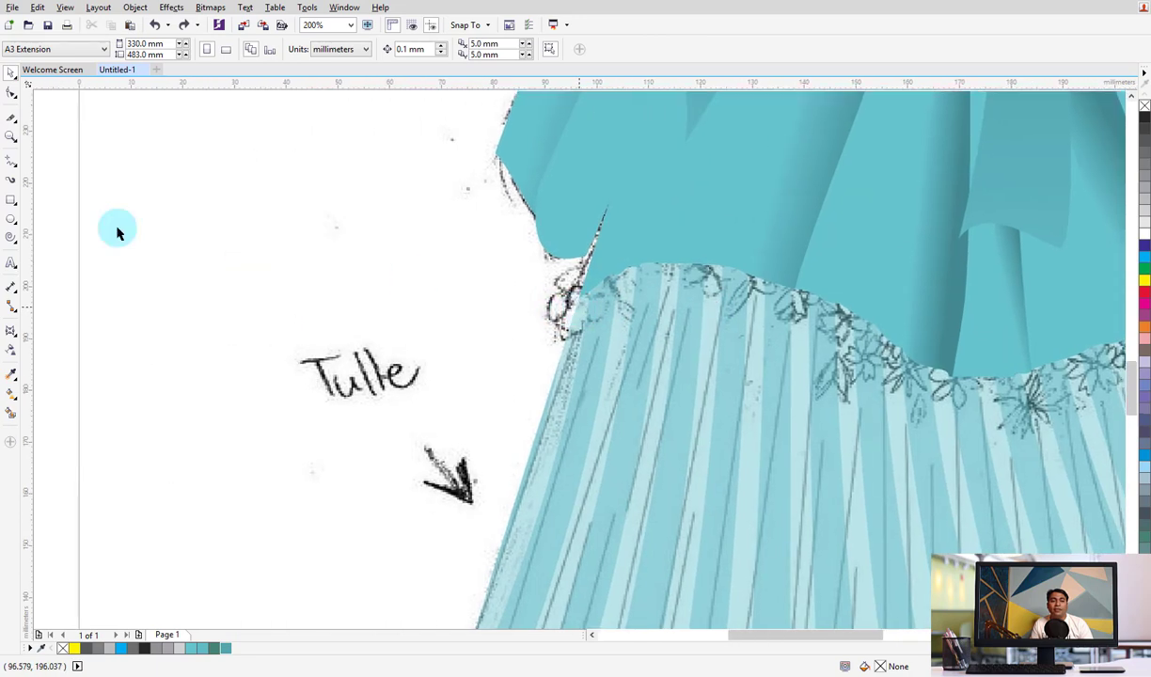
{"action": "left_click", "coordinate": [11, 221]}
{"action": "left_click_drag", "start_coordinate": [258, 224], "coordinate": [298, 263]}
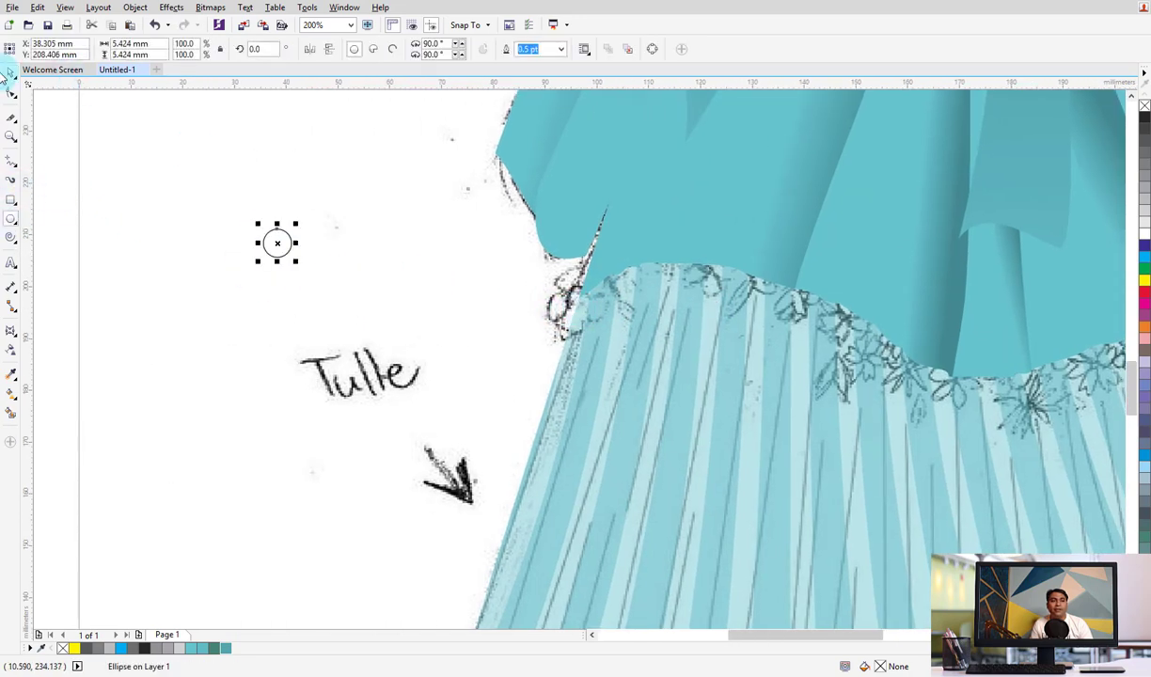
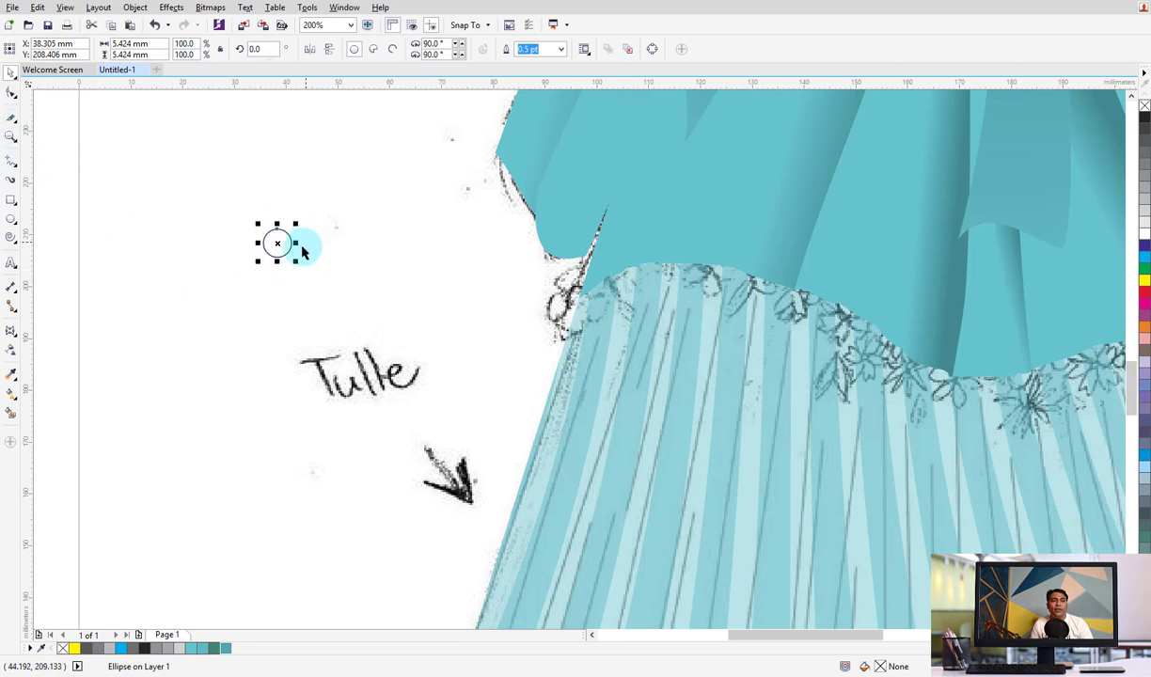
Reshape a curve copy of the small circle into a rounded petal above it
{"action": "left_click_drag", "start_coordinate": [301, 246], "coordinate": [287, 160]}
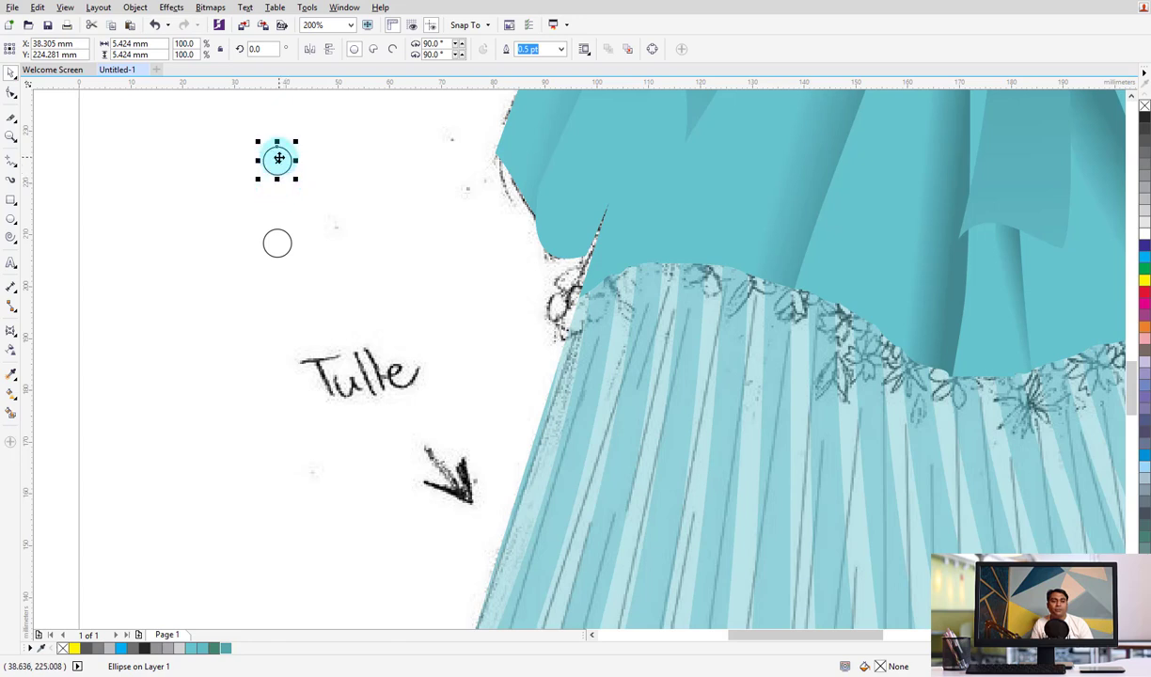
{"action": "key", "text": "ctrl+q"}
{"action": "key", "text": "F10"}
{"action": "mouse_move", "coordinate": [280, 174]}
{"action": "left_mouse_down"}
{"action": "mouse_move", "coordinate": [278, 191]}
{"action": "mouse_move", "coordinate": [298, 165]}
{"action": "left_mouse_up"}
{"action": "mouse_move", "coordinate": [264, 161]}
{"action": "left_mouse_down"}
{"action": "mouse_move", "coordinate": [254, 169]}
{"action": "mouse_move", "coordinate": [284, 214]}
{"action": "mouse_move", "coordinate": [276, 245]}
{"action": "left_mouse_up"}
Rotate copies of the petal 60° around the circle and weld the six petals into one shape
{"action": "left_click", "coordinate": [9, 73]}
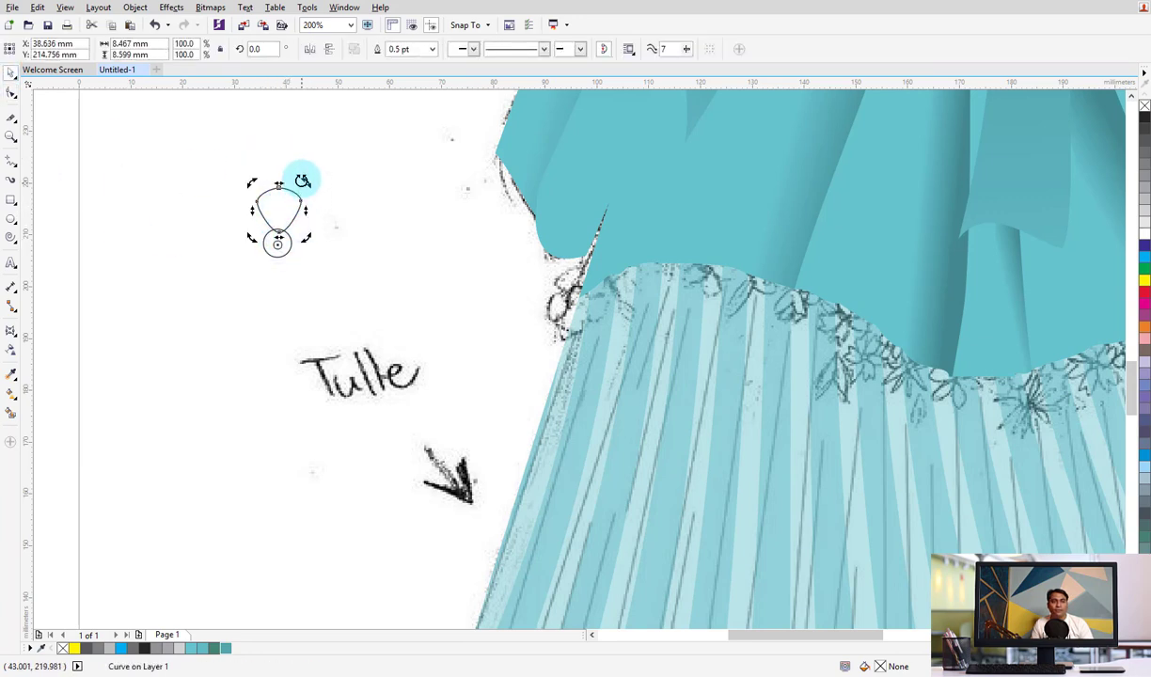
{"action": "left_click_drag", "start_coordinate": [304, 178], "coordinate": [348, 242]}
{"action": "key", "text": "ctrl+r"}
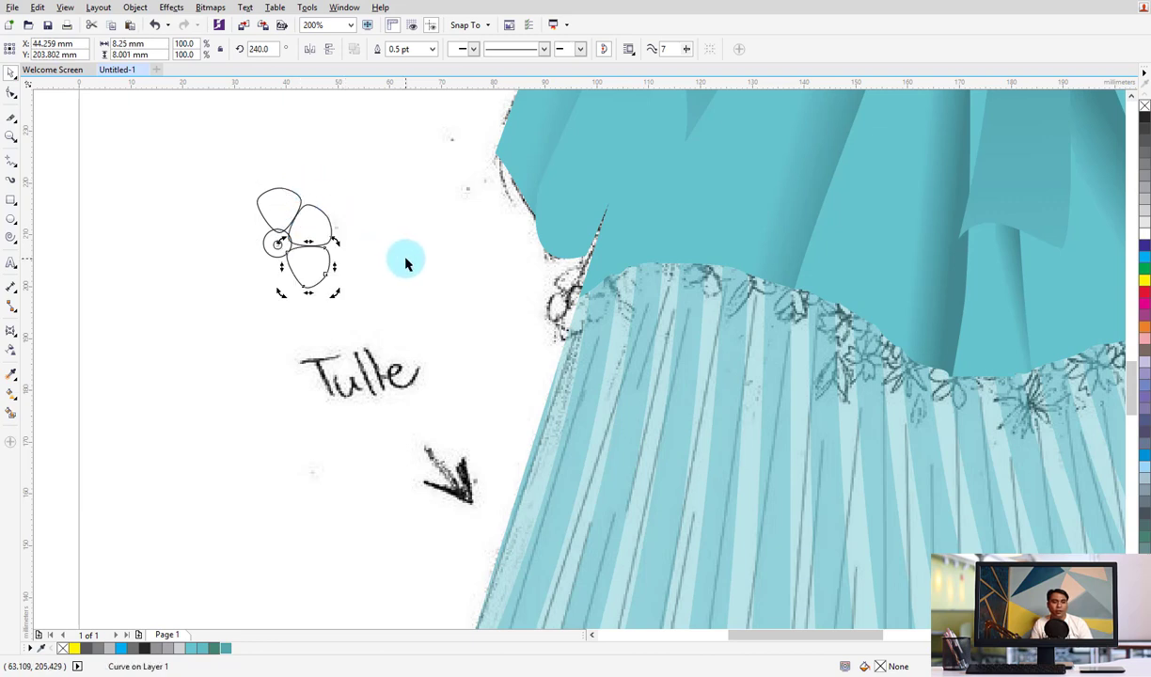
{"action": "key", "text": "ctrl+r"}
{"action": "key", "text": "ctrl+r"}
{"action": "key", "text": "ctrl+r"}
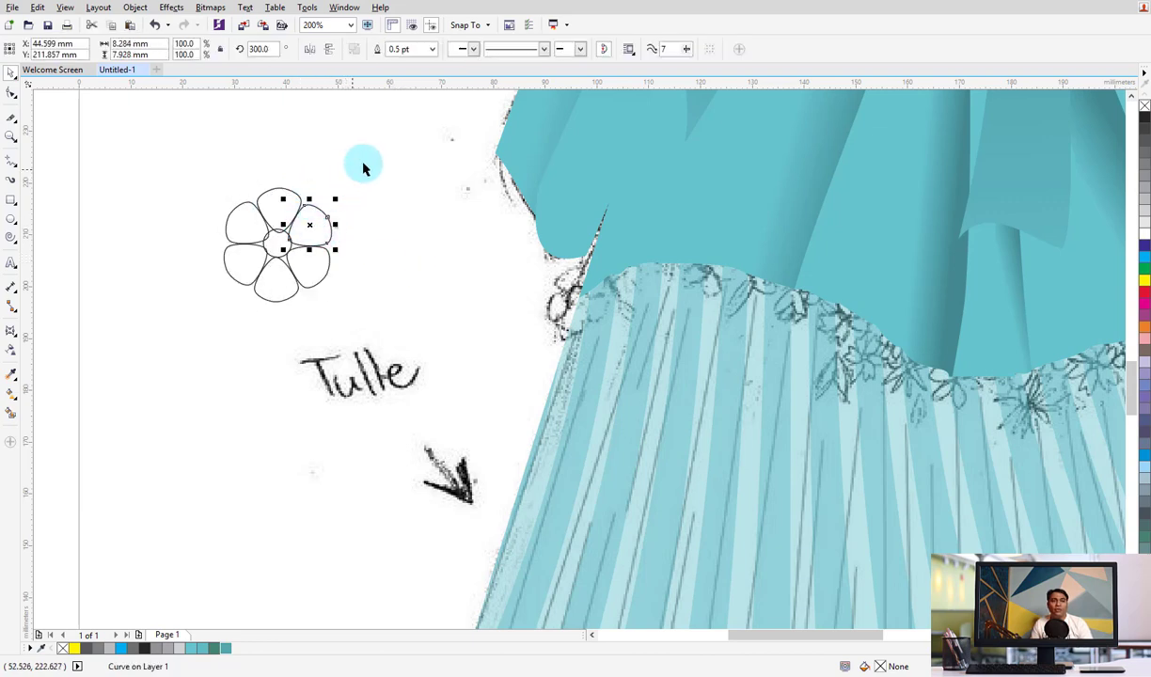
{"action": "left_click_drag", "start_coordinate": [362, 166], "coordinate": [201, 319]}
{"action": "left_click", "coordinate": [278, 248], "text": "shift"}
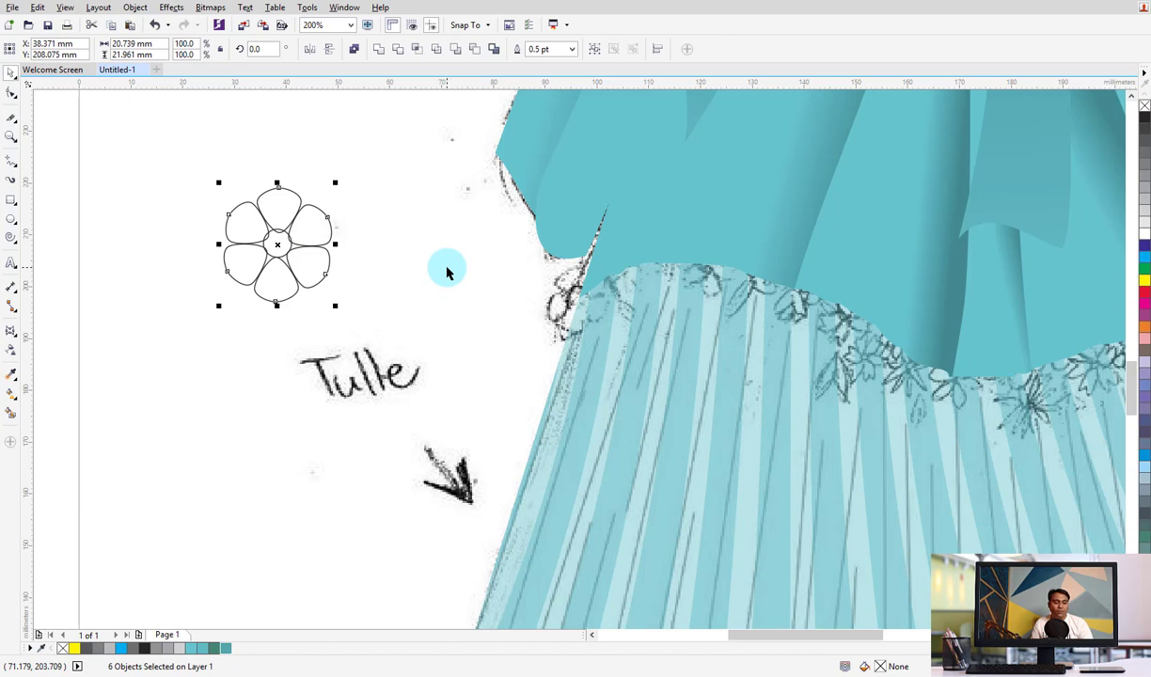
{"action": "left_click", "coordinate": [377, 48]}
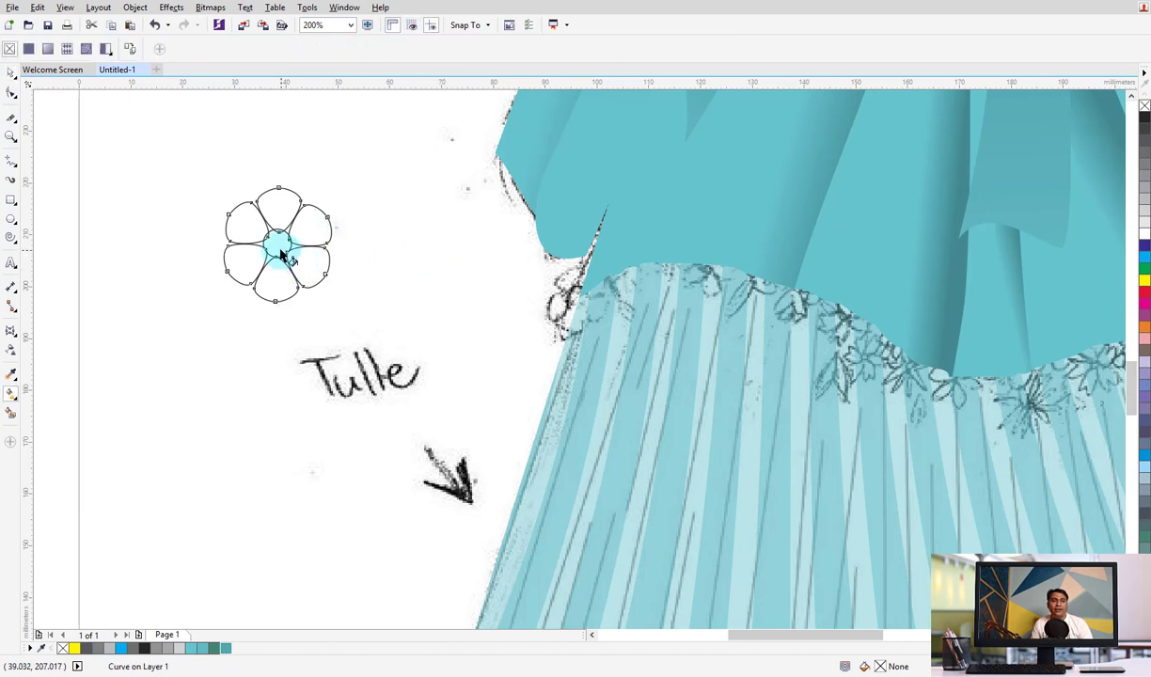
Give the petals a radial gradient from light cyan to deeper blue, centred on the flower
{"action": "left_click_drag", "start_coordinate": [279, 249], "coordinate": [287, 210]}
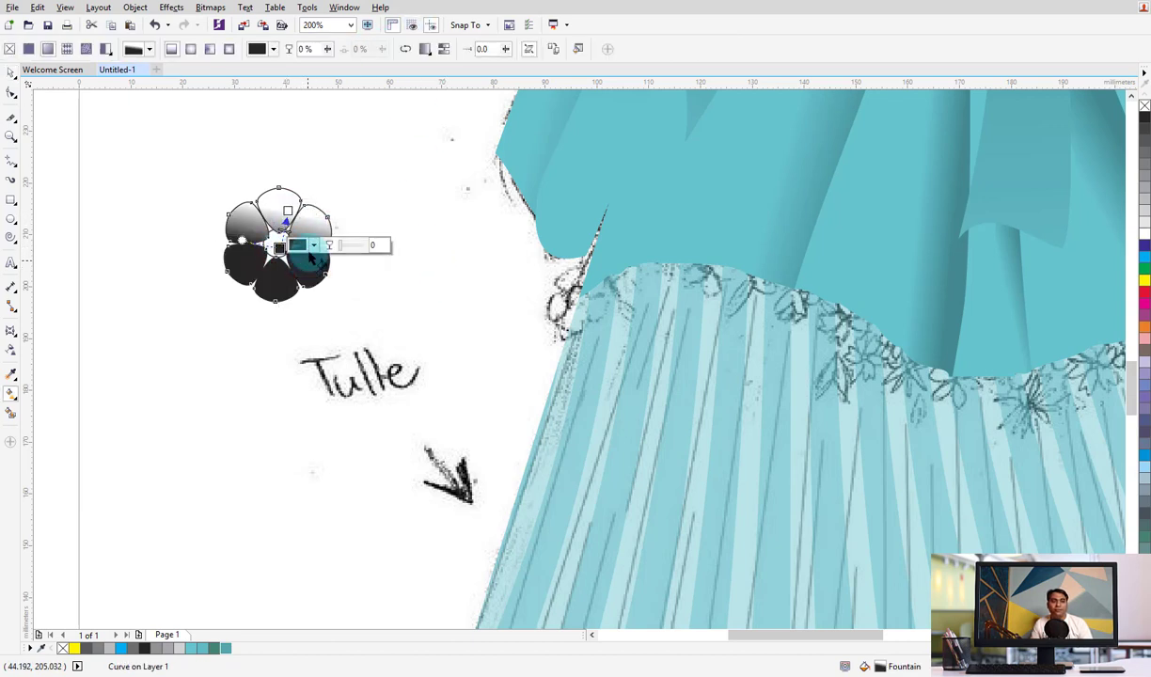
{"action": "left_click", "coordinate": [312, 245]}
{"action": "left_click_drag", "start_coordinate": [384, 373], "coordinate": [383, 342]}
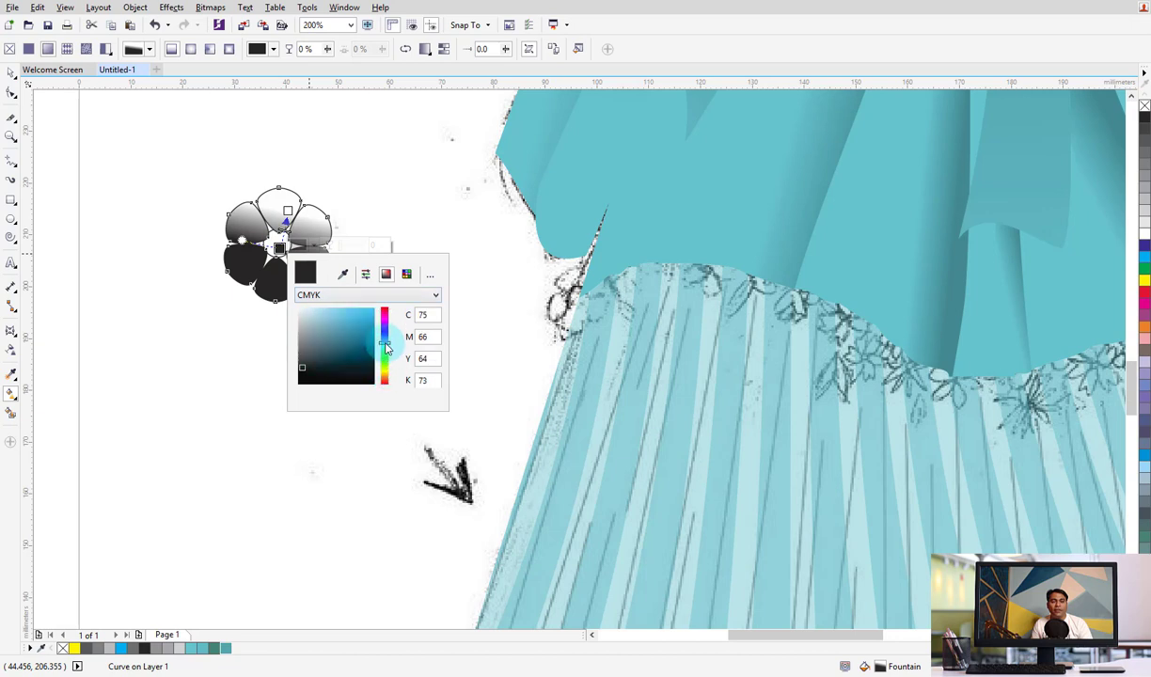
{"action": "left_click", "coordinate": [358, 313]}
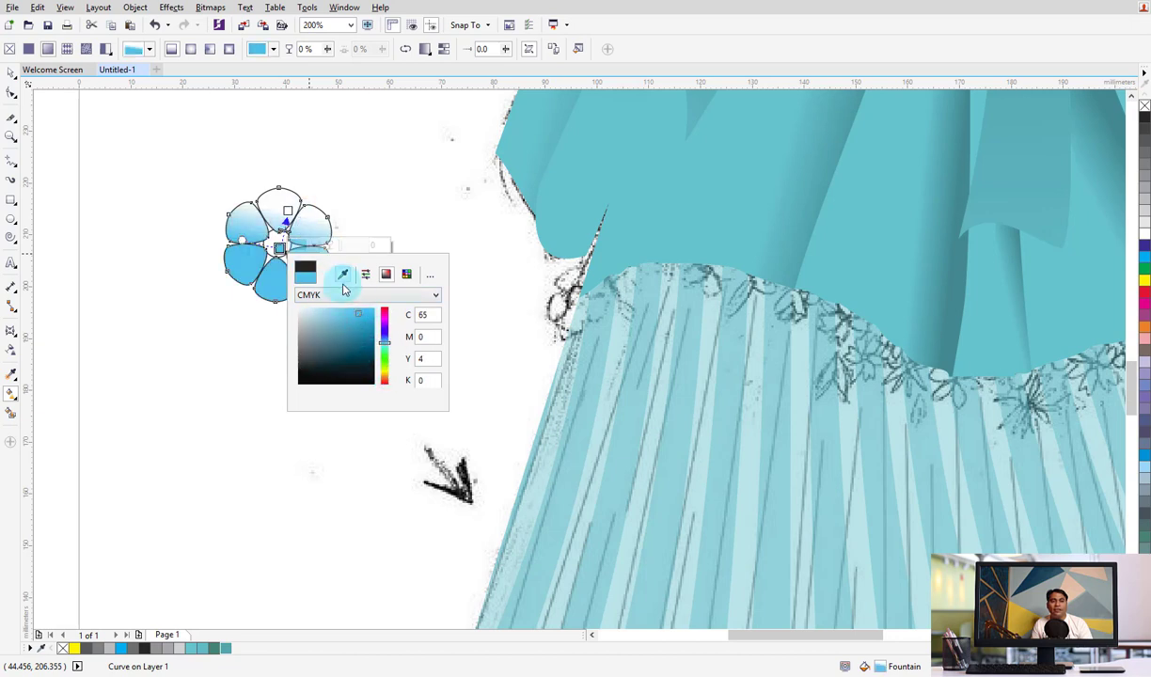
{"action": "left_click", "coordinate": [288, 214]}
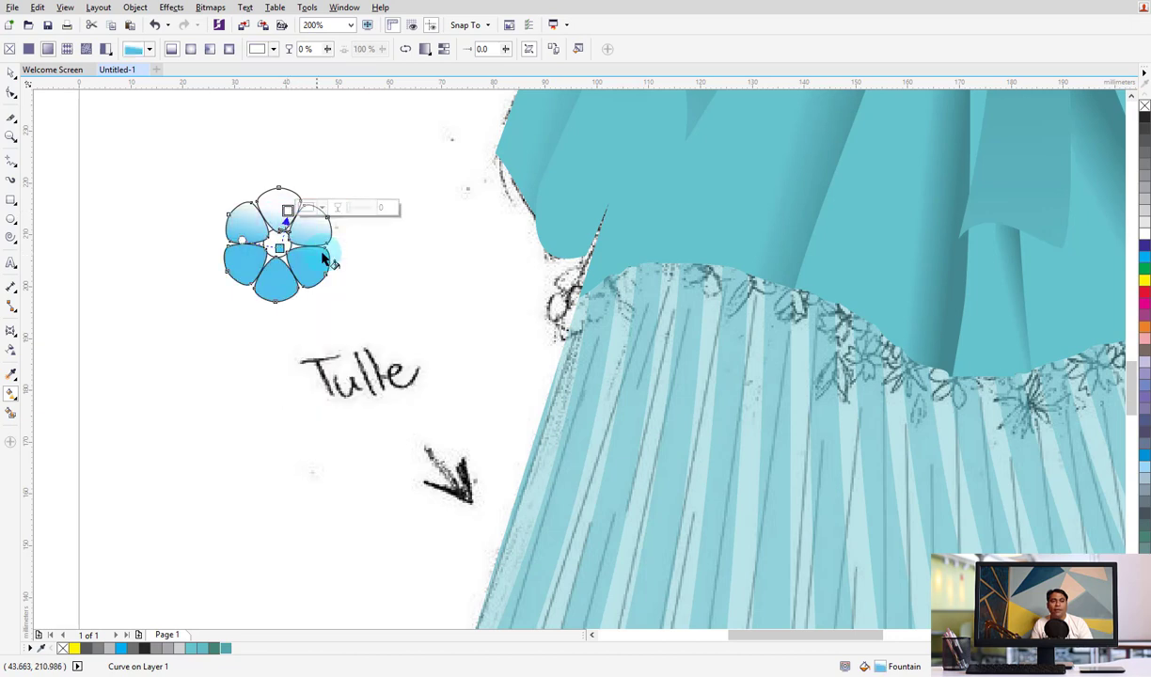
{"action": "left_click", "coordinate": [319, 207]}
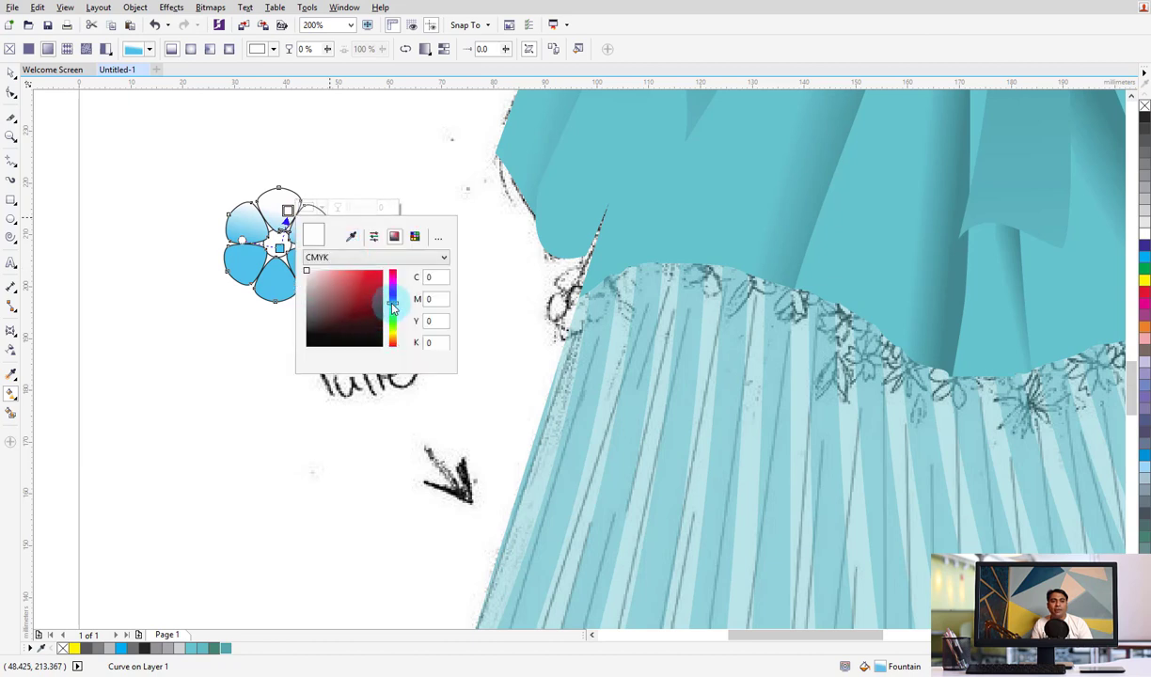
{"action": "left_click", "coordinate": [392, 303]}
{"action": "left_click", "coordinate": [357, 297]}
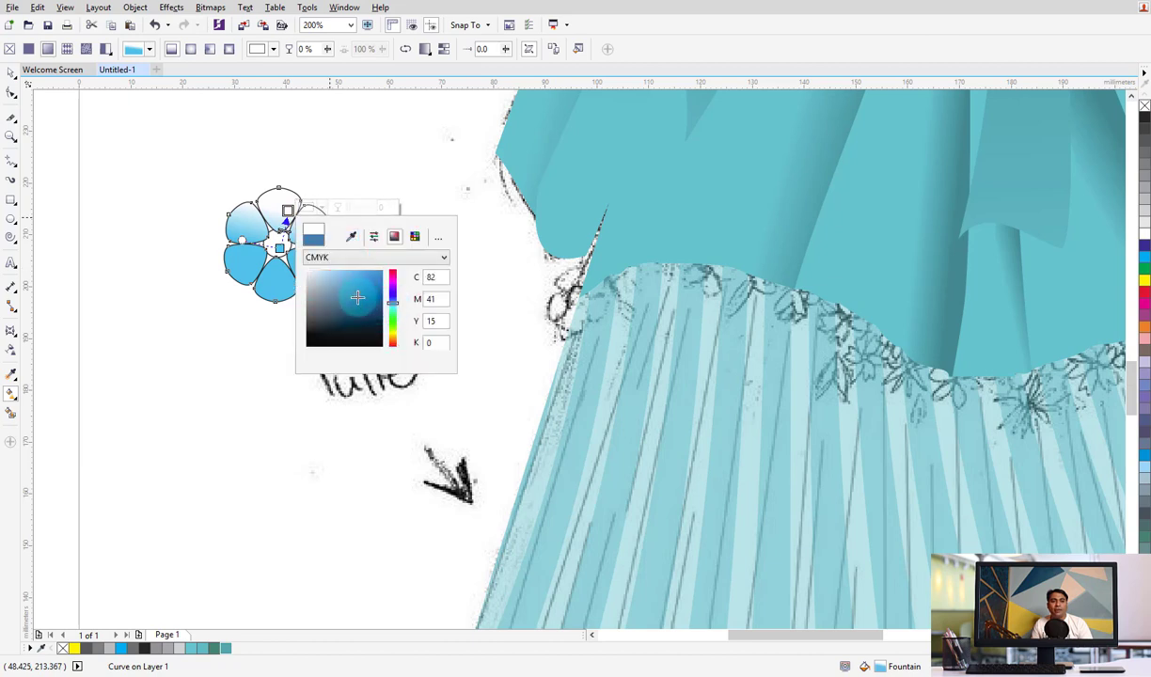
{"action": "left_click", "coordinate": [252, 192]}
{"action": "left_click", "coordinate": [155, 25]}
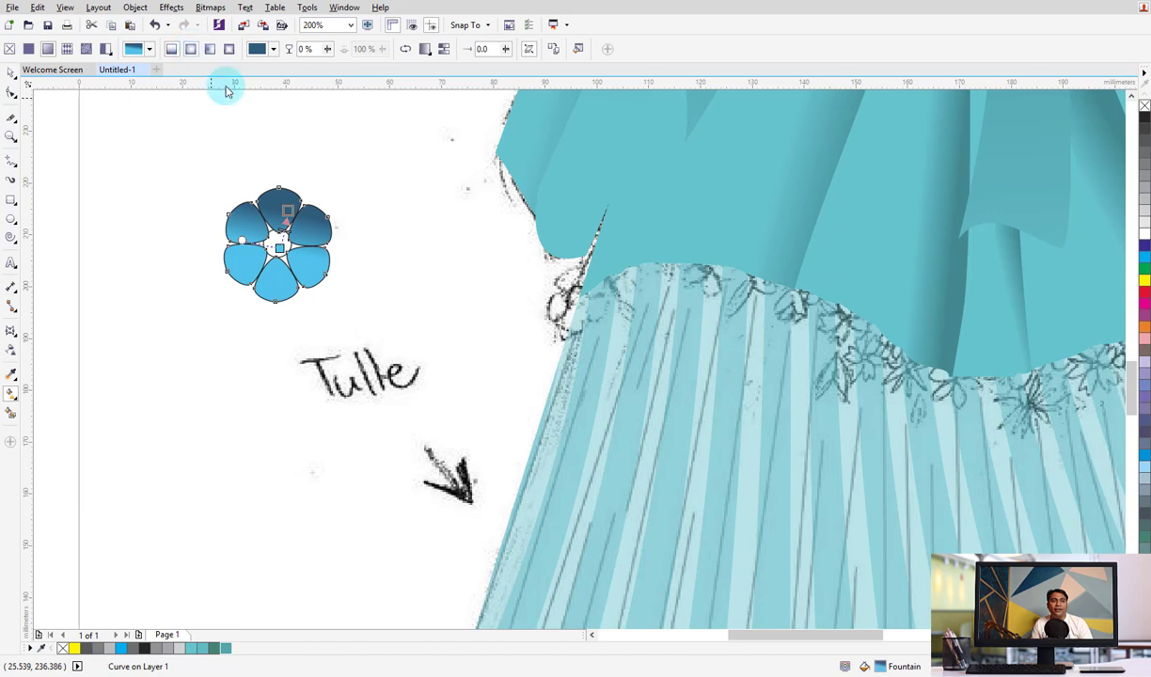
{"action": "left_click", "coordinate": [272, 255]}
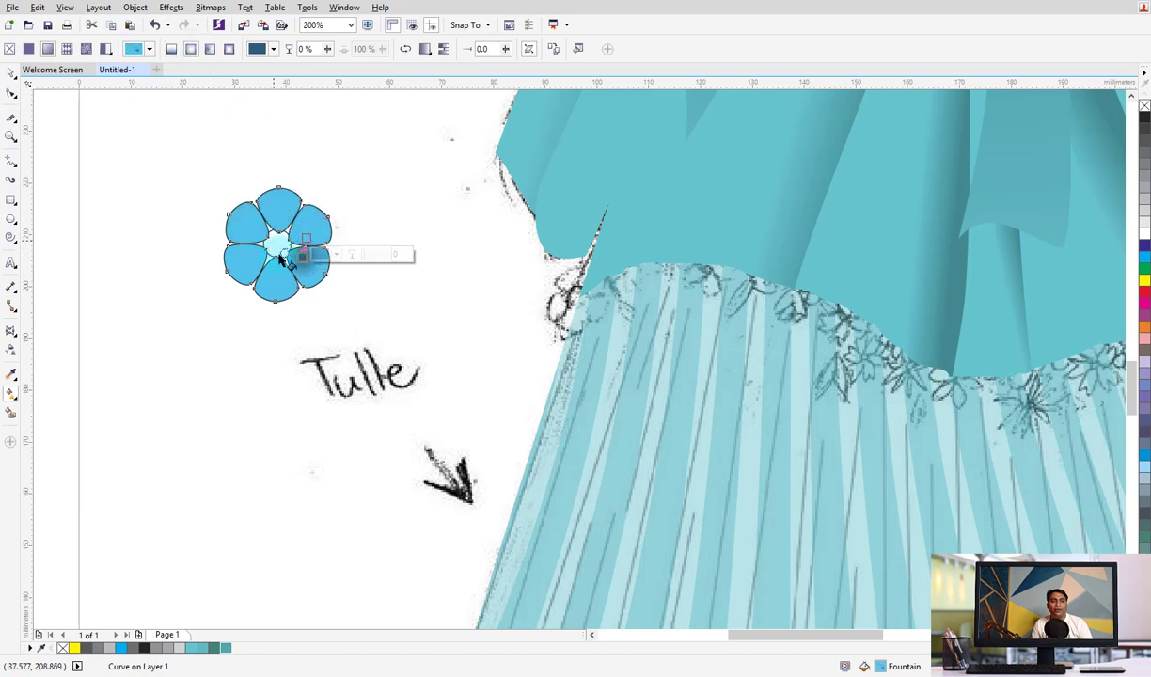
{"action": "left_click_drag", "start_coordinate": [282, 261], "coordinate": [285, 276]}
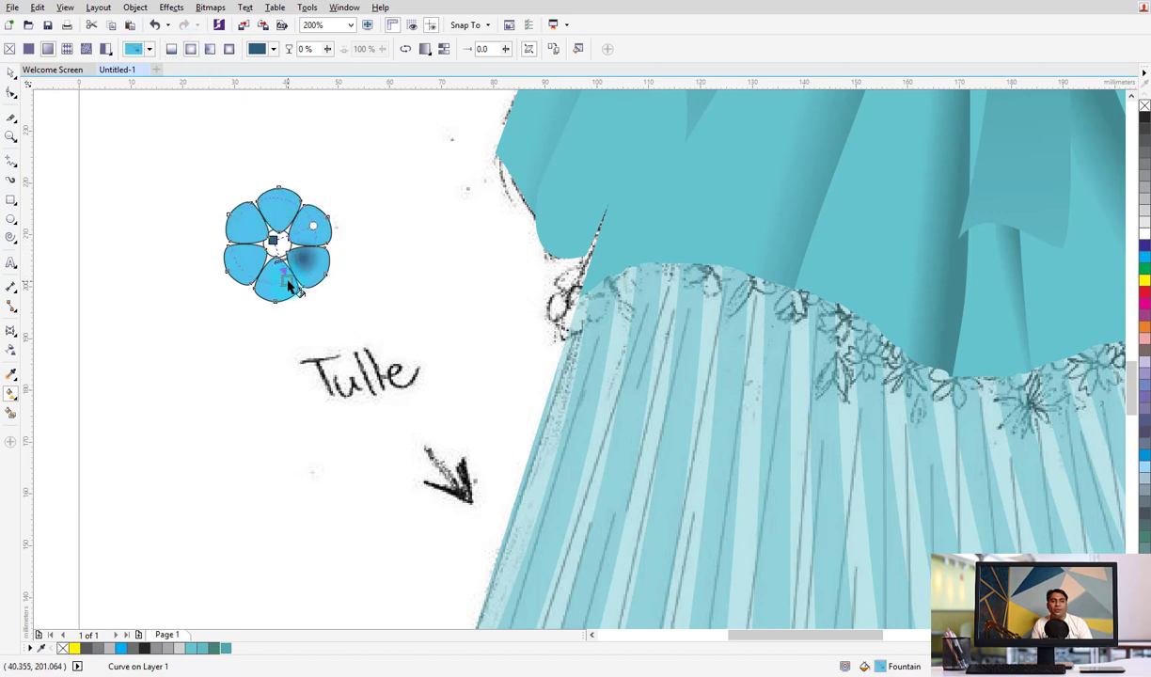
Fill the centre circle Grass Green and remove the flower's black outlines
{"action": "left_click", "coordinate": [12, 73]}
{"action": "left_click_drag", "start_coordinate": [309, 282], "coordinate": [358, 296]}
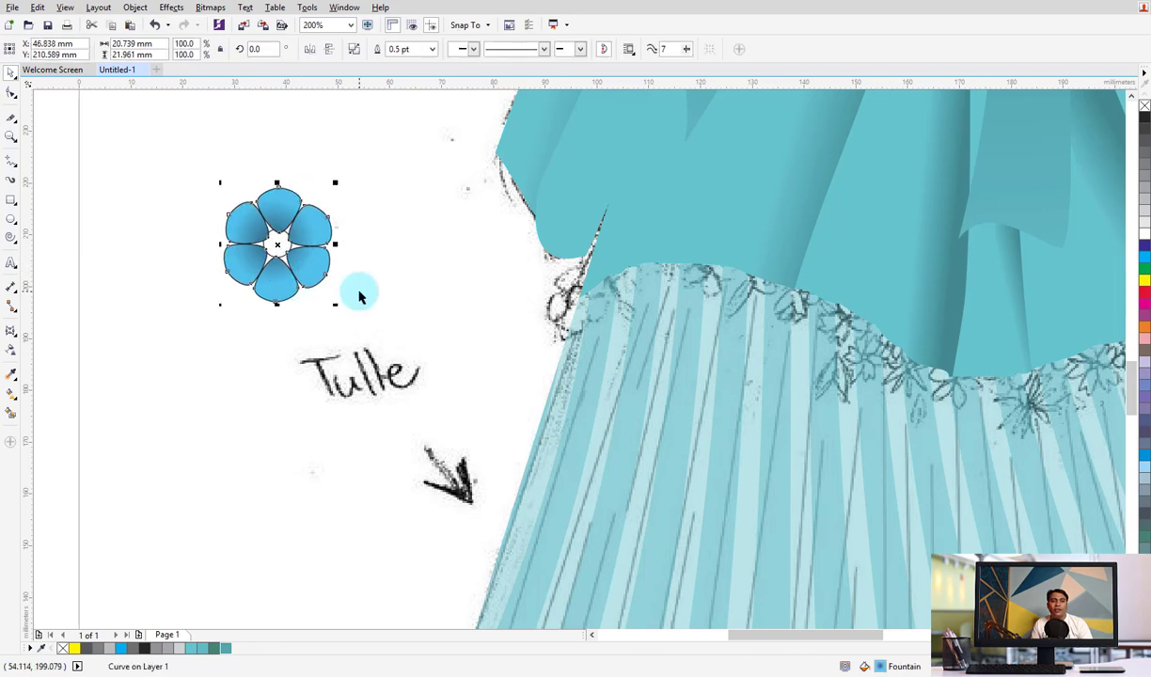
{"action": "left_click_drag", "start_coordinate": [362, 179], "coordinate": [239, 272]}
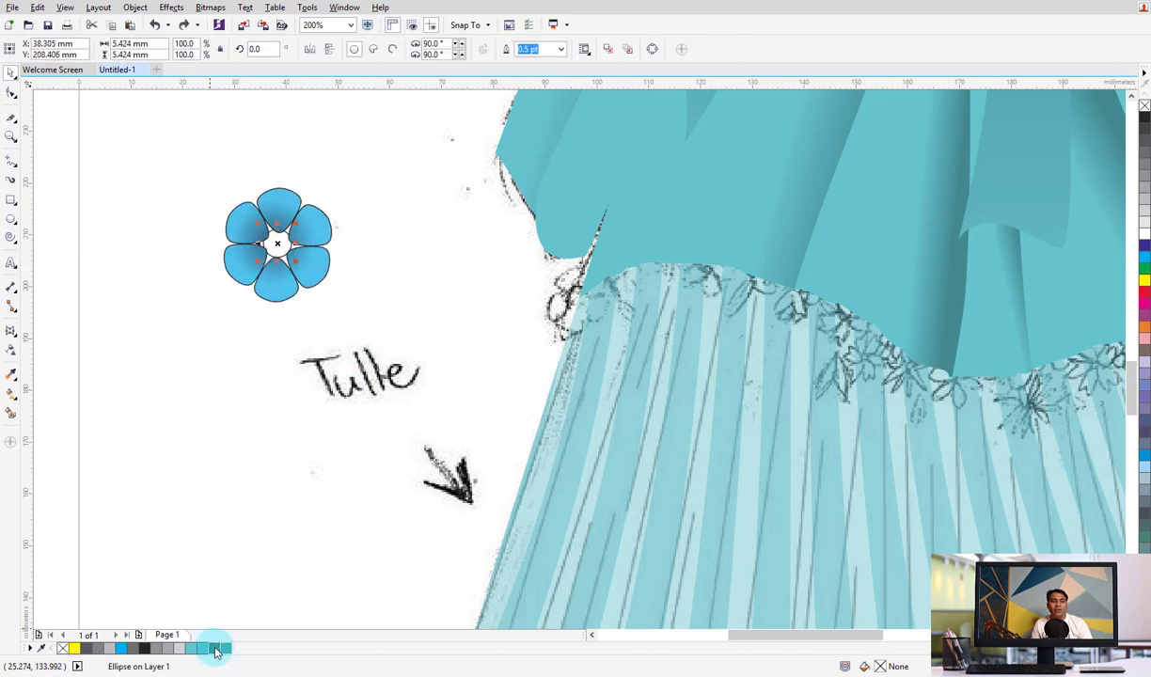
{"action": "left_click", "coordinate": [215, 649]}
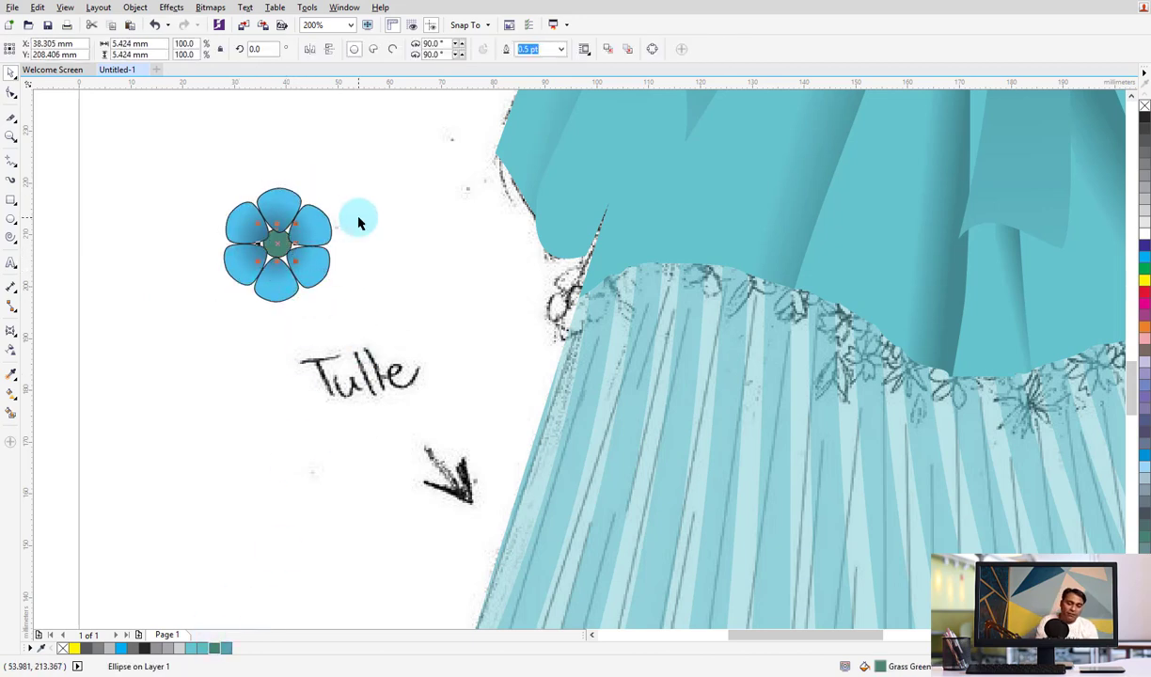
{"action": "left_click_drag", "start_coordinate": [352, 185], "coordinate": [102, 360]}
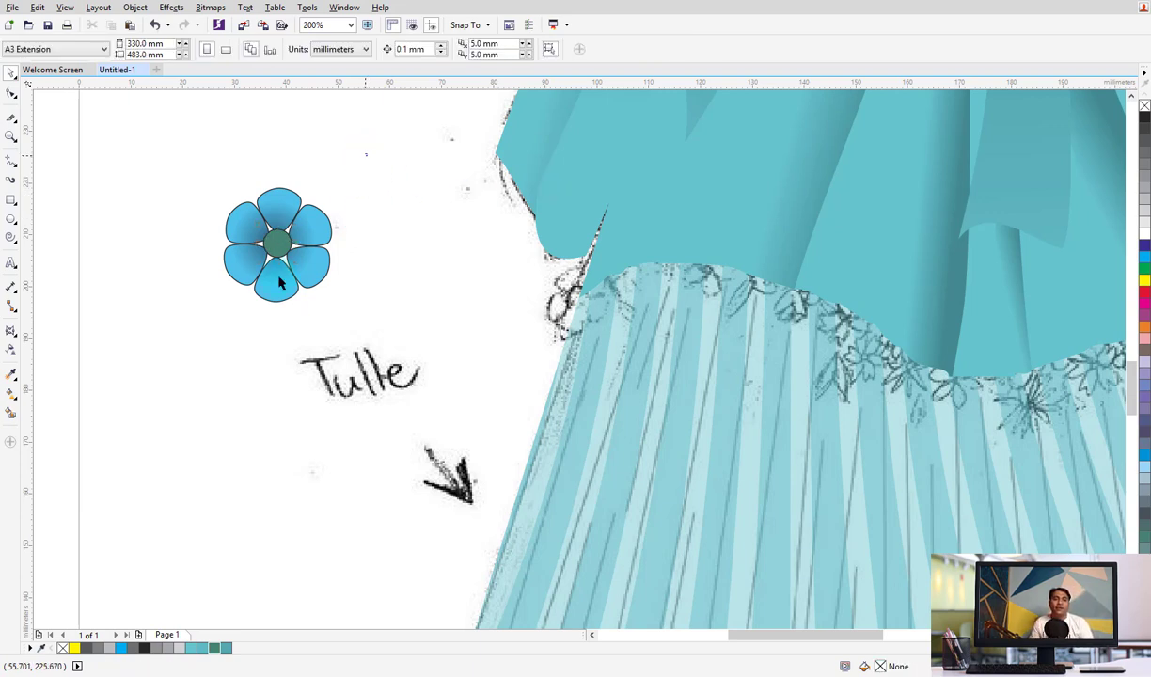
{"action": "right_click", "coordinate": [62, 648]}
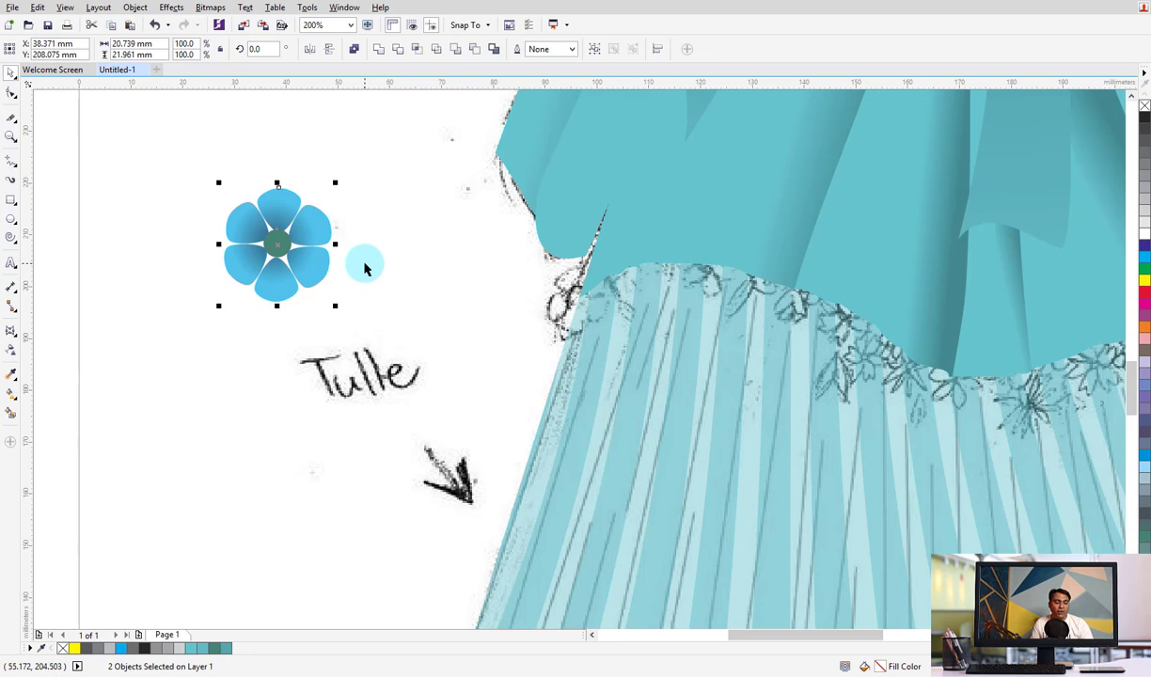
{"action": "left_click", "coordinate": [550, 327]}
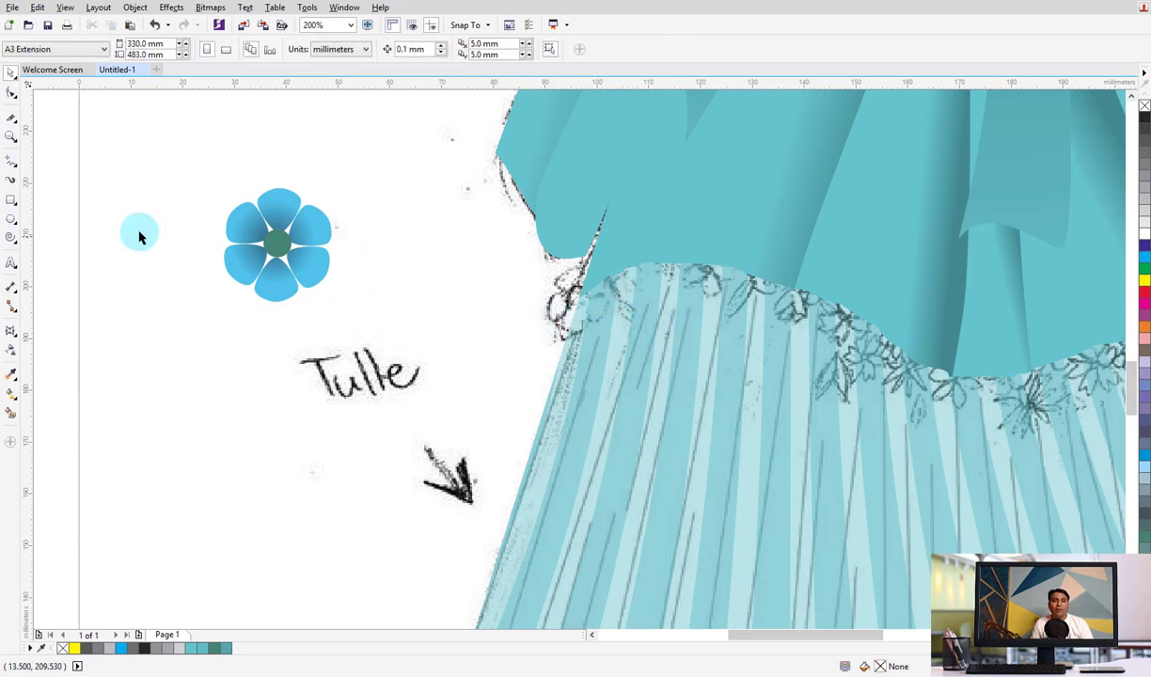
Draw a narrow leaf-preset Artistic Media stroke and break it apart into a plain curve
{"action": "left_click", "coordinate": [11, 184]}
{"action": "left_click", "coordinate": [167, 49]}
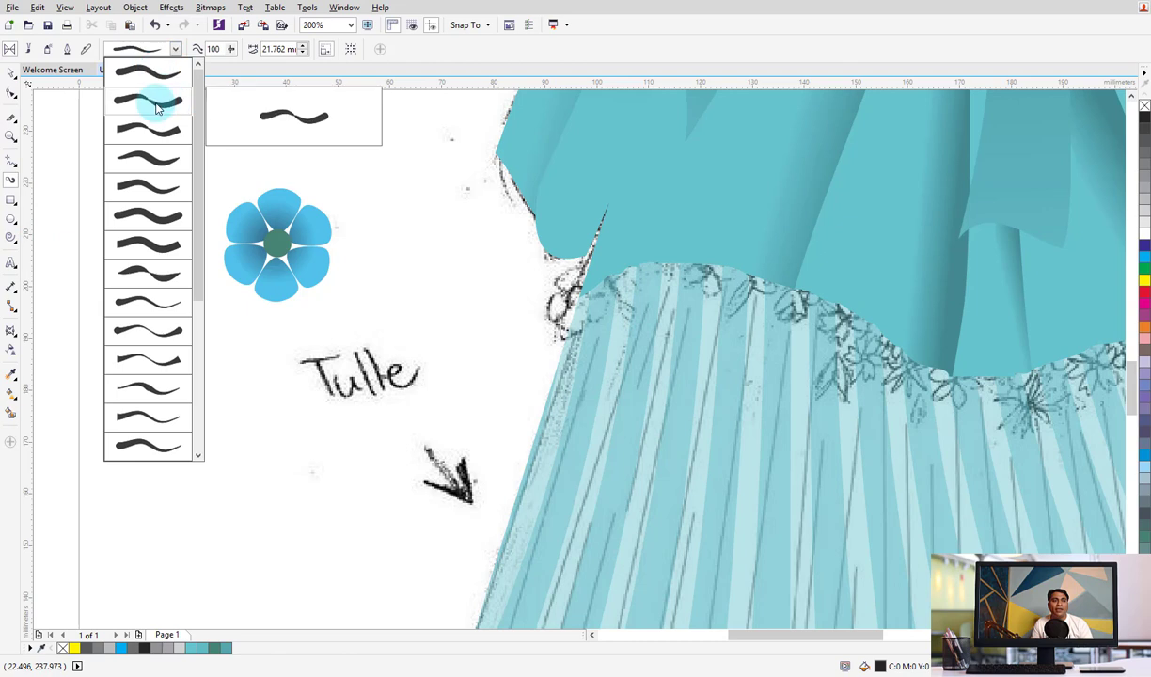
{"action": "left_click", "coordinate": [158, 168]}
{"action": "left_click_drag", "start_coordinate": [129, 237], "coordinate": [202, 321]}
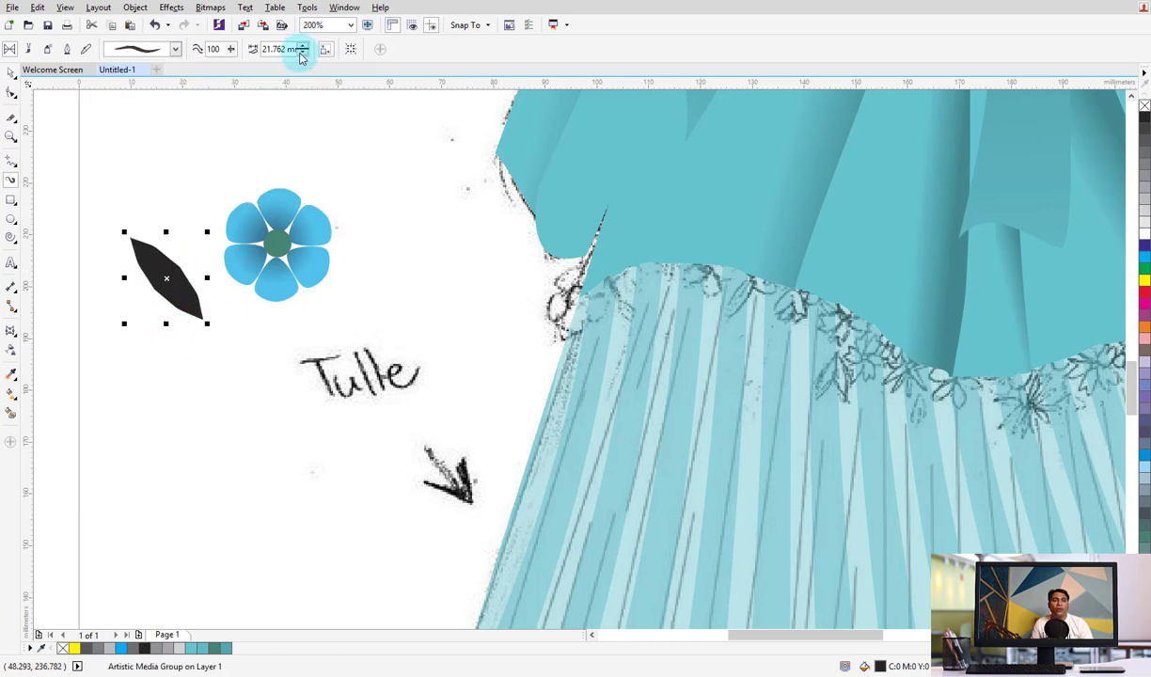
{"action": "left_click_drag", "start_coordinate": [302, 52], "coordinate": [312, 118]}
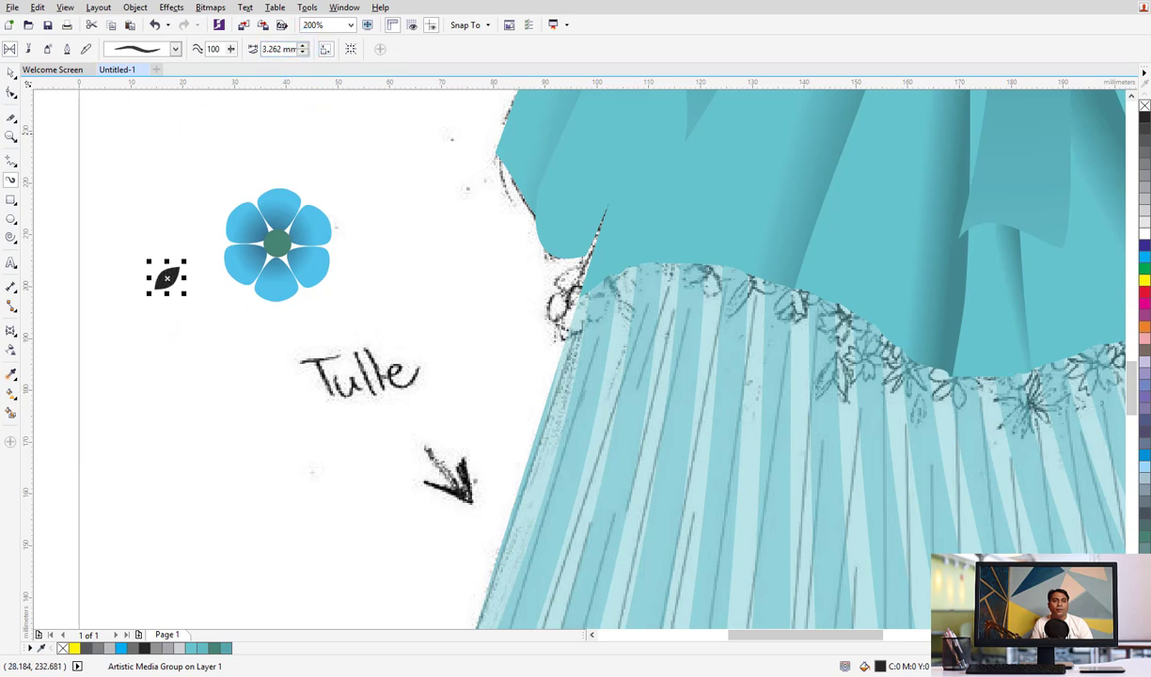
{"action": "left_click", "coordinate": [11, 76]}
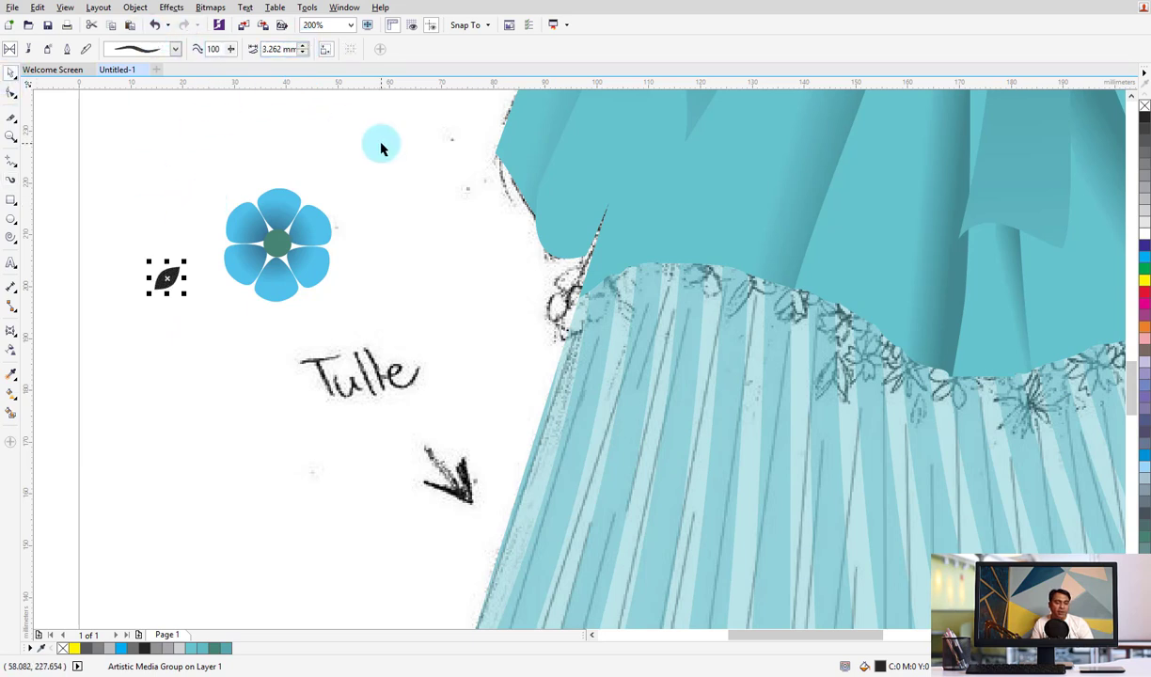
{"action": "key", "text": "ctrl+k"}
Enlarge the leaf about 2.5 times, colour it teal, and place it below the flower
{"action": "left_click", "coordinate": [161, 187]}
{"action": "left_click_drag", "start_coordinate": [168, 272], "coordinate": [189, 354]}
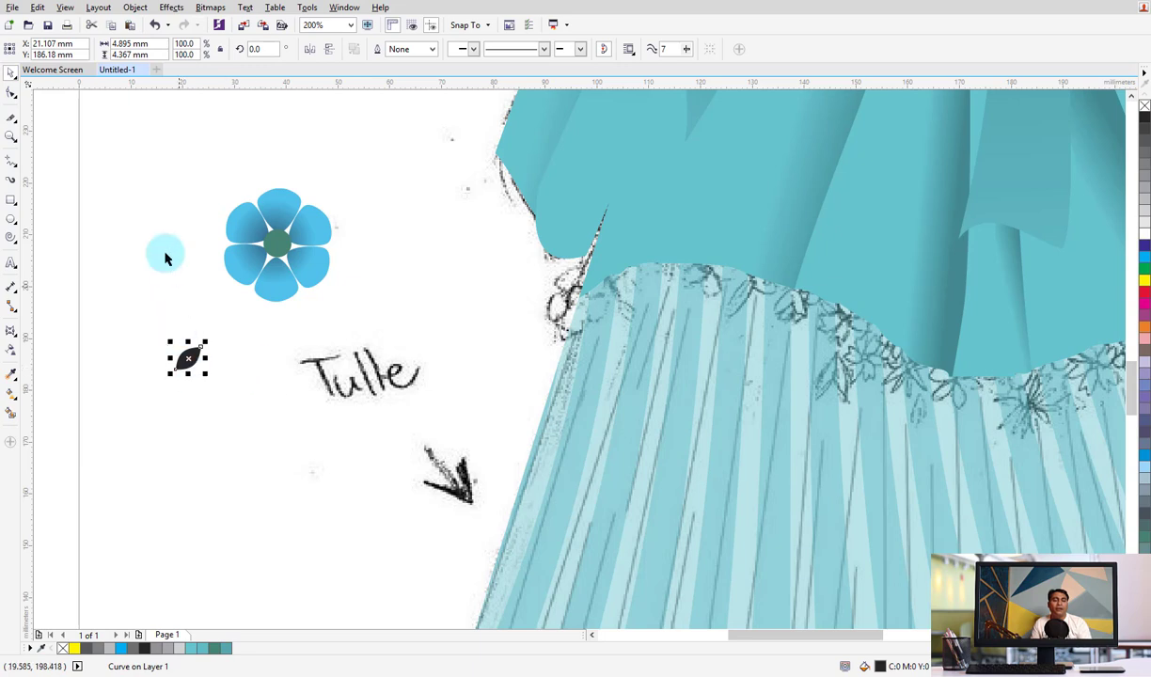
{"action": "left_click_drag", "start_coordinate": [165, 259], "coordinate": [185, 311]}
{"action": "mouse_move", "coordinate": [191, 356]}
{"action": "left_mouse_down"}
{"action": "mouse_move", "coordinate": [197, 327]}
{"action": "mouse_move", "coordinate": [223, 354]}
{"action": "left_mouse_up"}
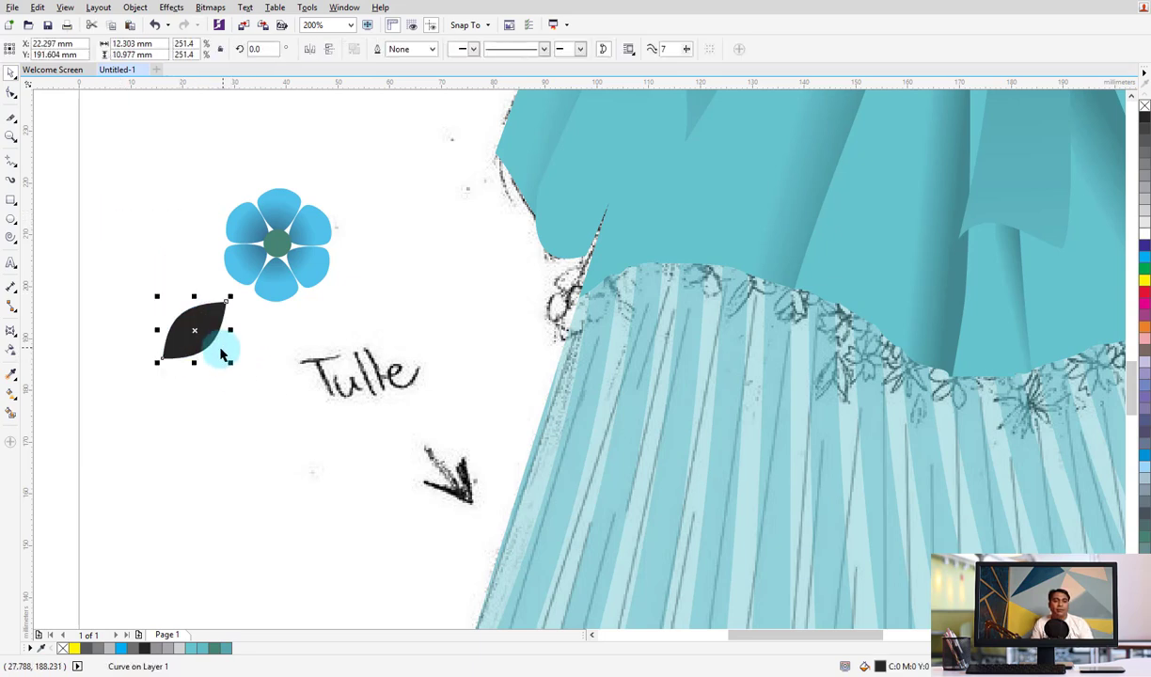
{"action": "left_click", "coordinate": [200, 648]}
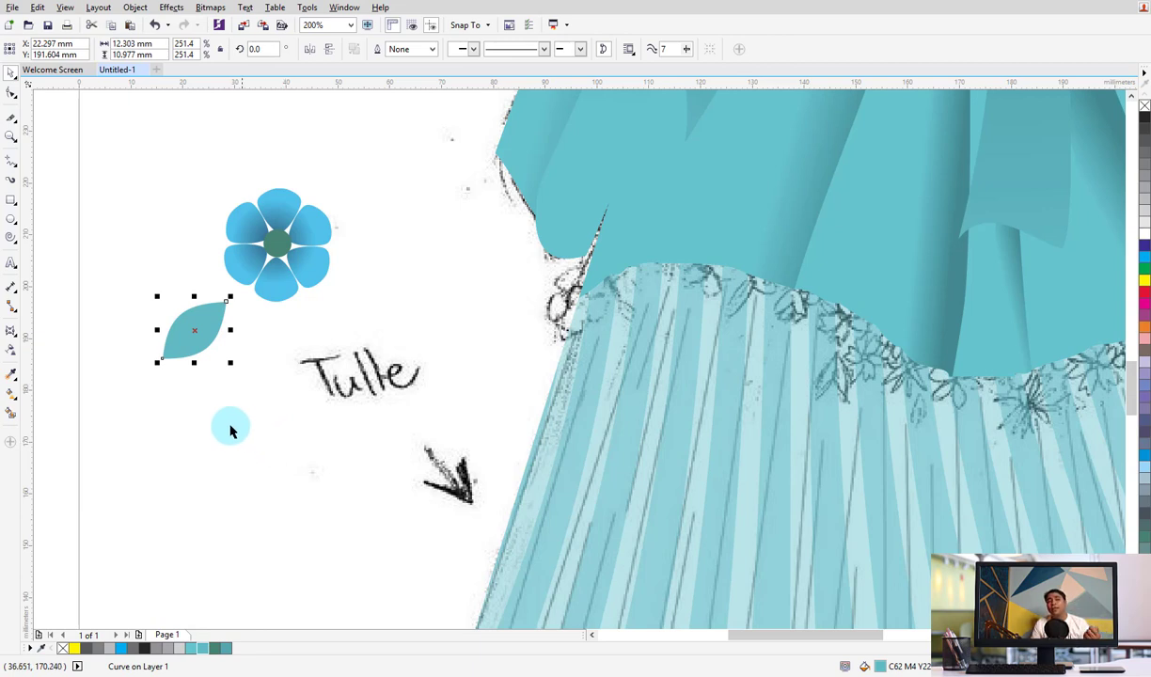
{"action": "mouse_move", "coordinate": [170, 352]}
{"action": "left_mouse_down"}
{"action": "mouse_move", "coordinate": [249, 320]}
{"action": "mouse_move", "coordinate": [235, 312]}
{"action": "mouse_move", "coordinate": [285, 315]}
{"action": "left_mouse_up"}
{"action": "left_click", "coordinate": [270, 333]}
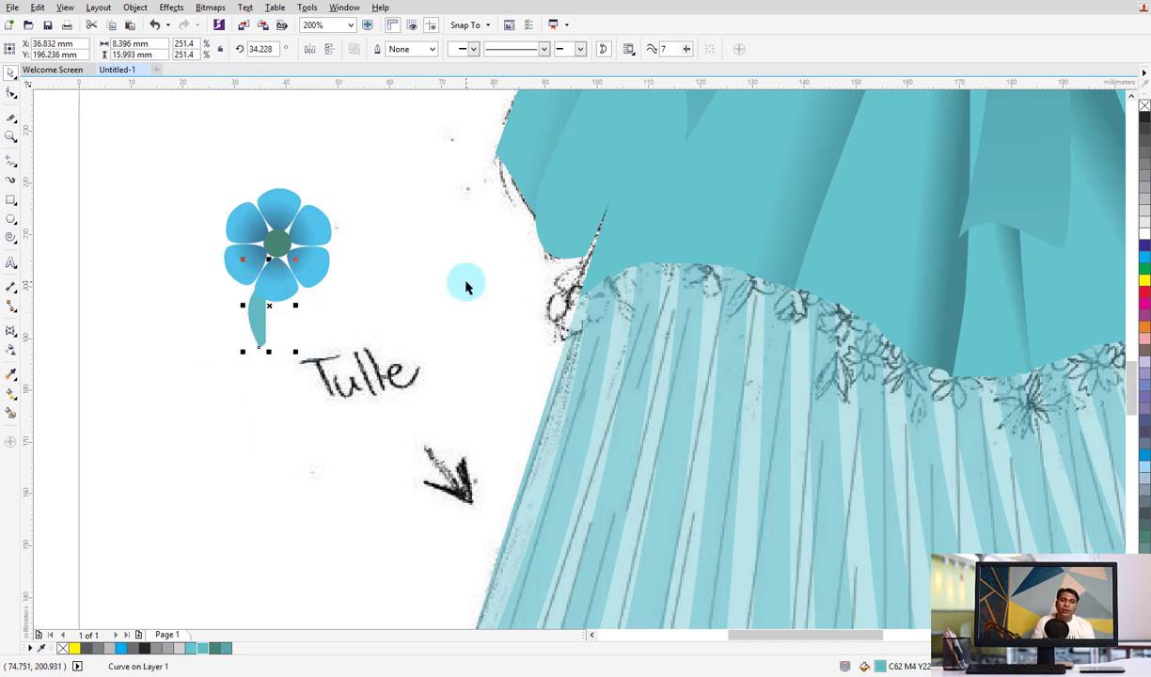
{"action": "key", "text": "Escape"}
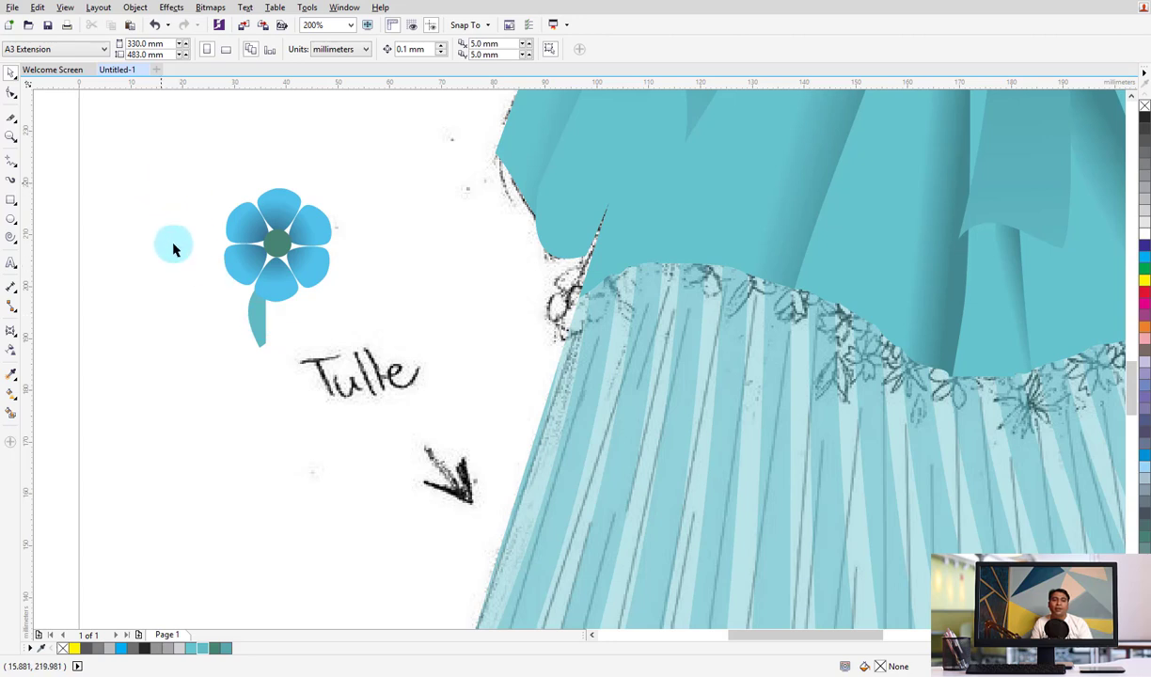
Shift the flower left and set the teal leaf beneath it
{"action": "left_click", "coordinate": [265, 327]}
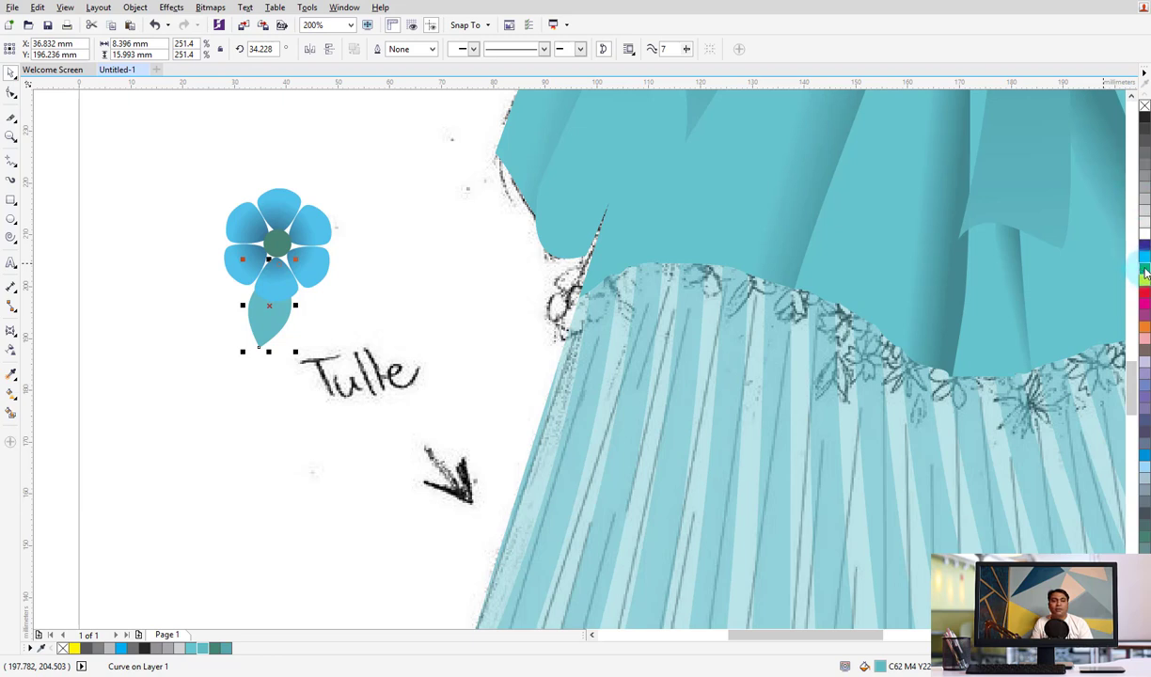
{"action": "left_click_drag", "start_coordinate": [265, 328], "coordinate": [285, 347]}
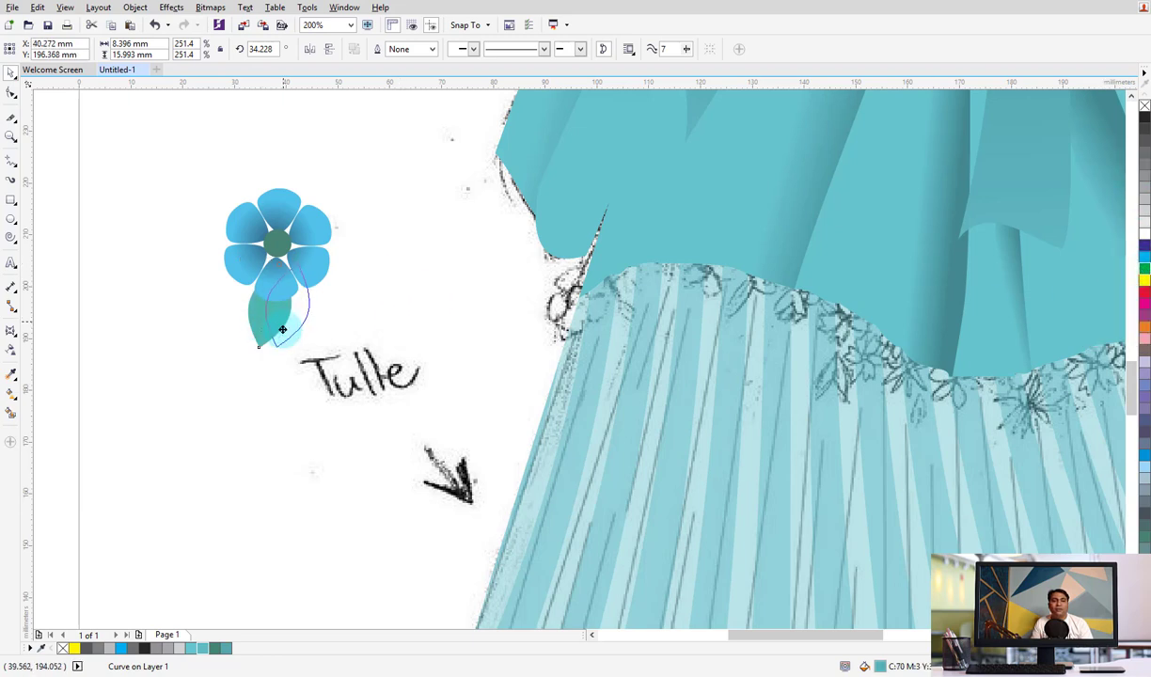
{"action": "left_click", "coordinate": [287, 263]}
{"action": "left_click_drag", "start_coordinate": [286, 263], "coordinate": [225, 259]}
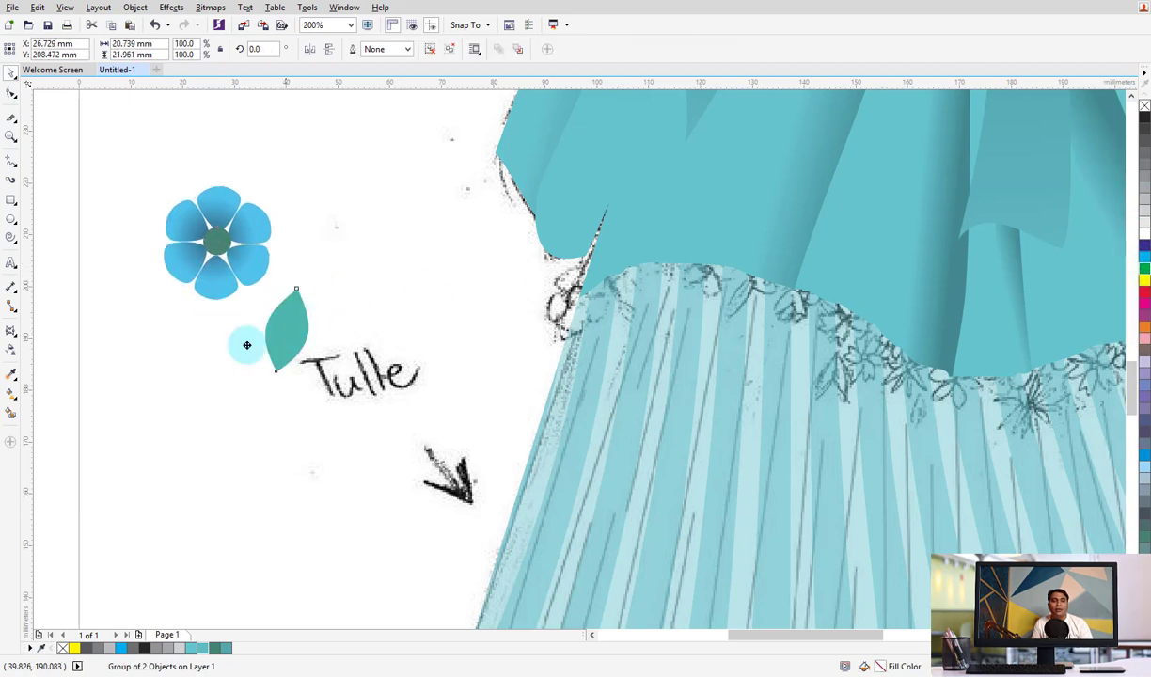
{"action": "mouse_move", "coordinate": [277, 337]}
{"action": "left_mouse_down"}
{"action": "mouse_move", "coordinate": [205, 324]}
{"action": "mouse_move", "coordinate": [258, 224]}
{"action": "left_mouse_up"}
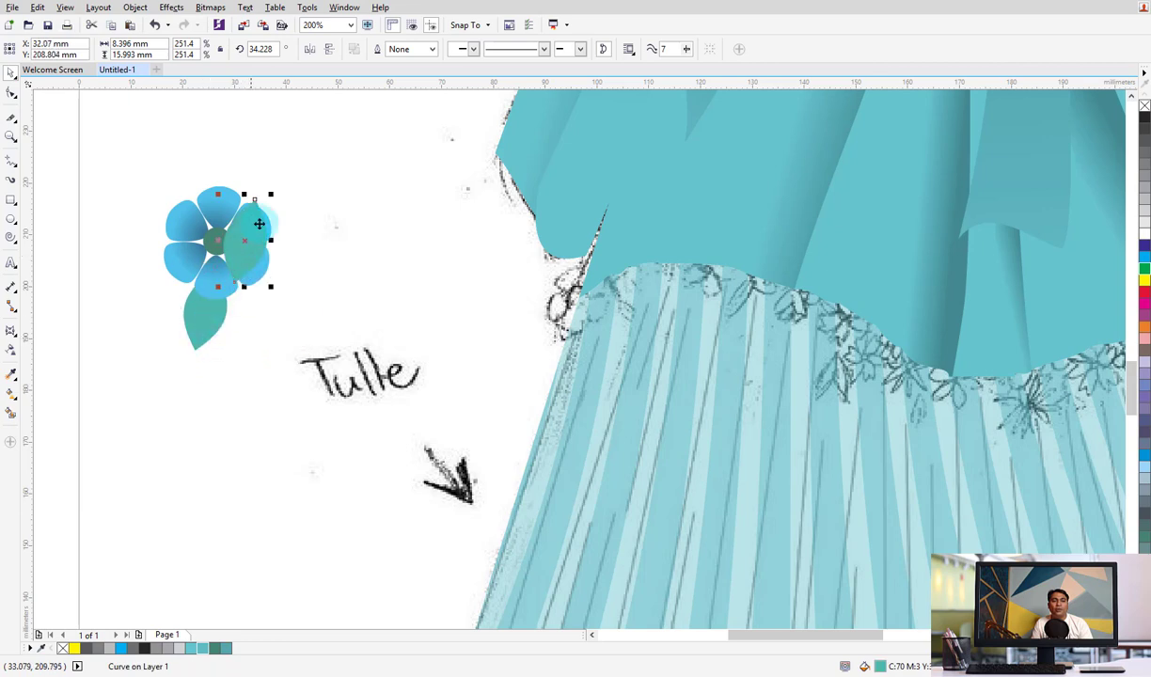
Angle a leaf copy to the right and place a second flower overlapping lower right
{"action": "left_click", "coordinate": [270, 195]}
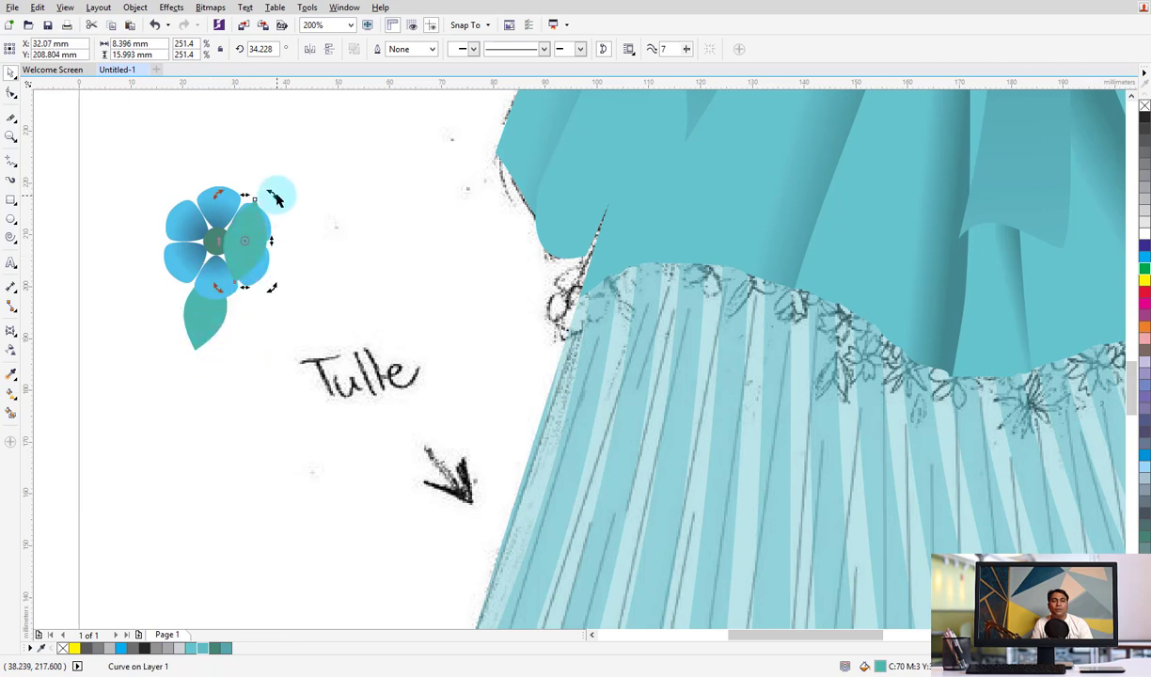
{"action": "left_click_drag", "start_coordinate": [275, 198], "coordinate": [284, 241]}
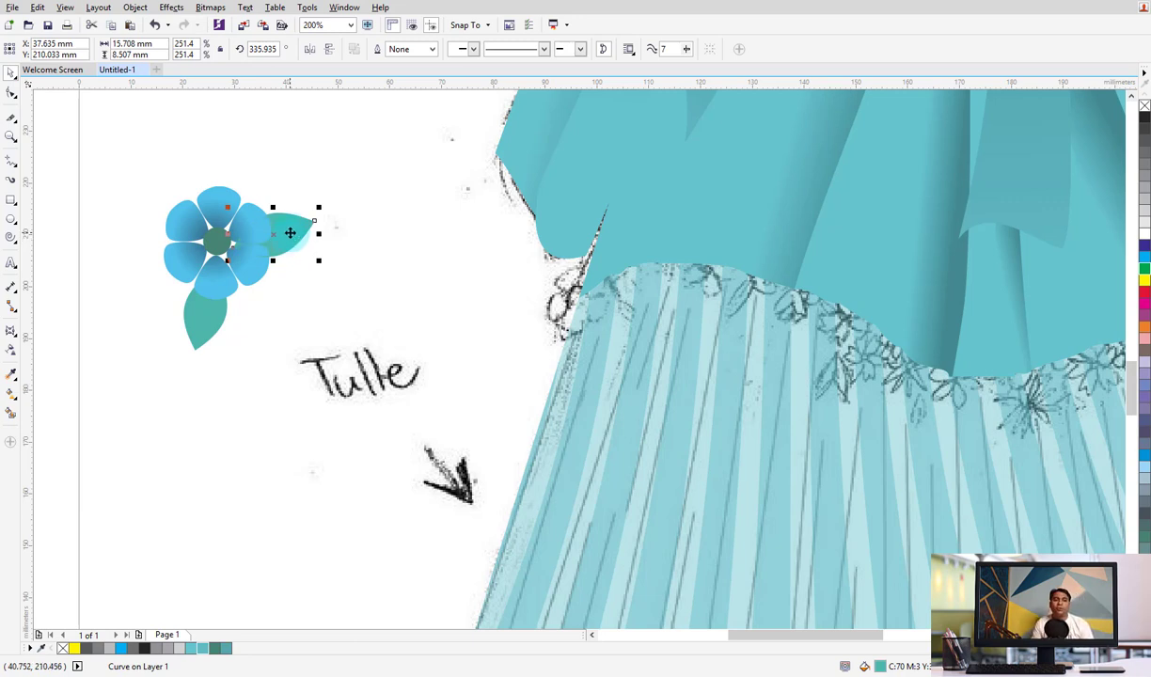
{"action": "left_click_drag", "start_coordinate": [102, 149], "coordinate": [270, 303]}
{"action": "mouse_move", "coordinate": [229, 246]}
{"action": "left_mouse_down"}
{"action": "mouse_move", "coordinate": [322, 300]}
{"action": "mouse_move", "coordinate": [310, 296]}
{"action": "left_mouse_up"}
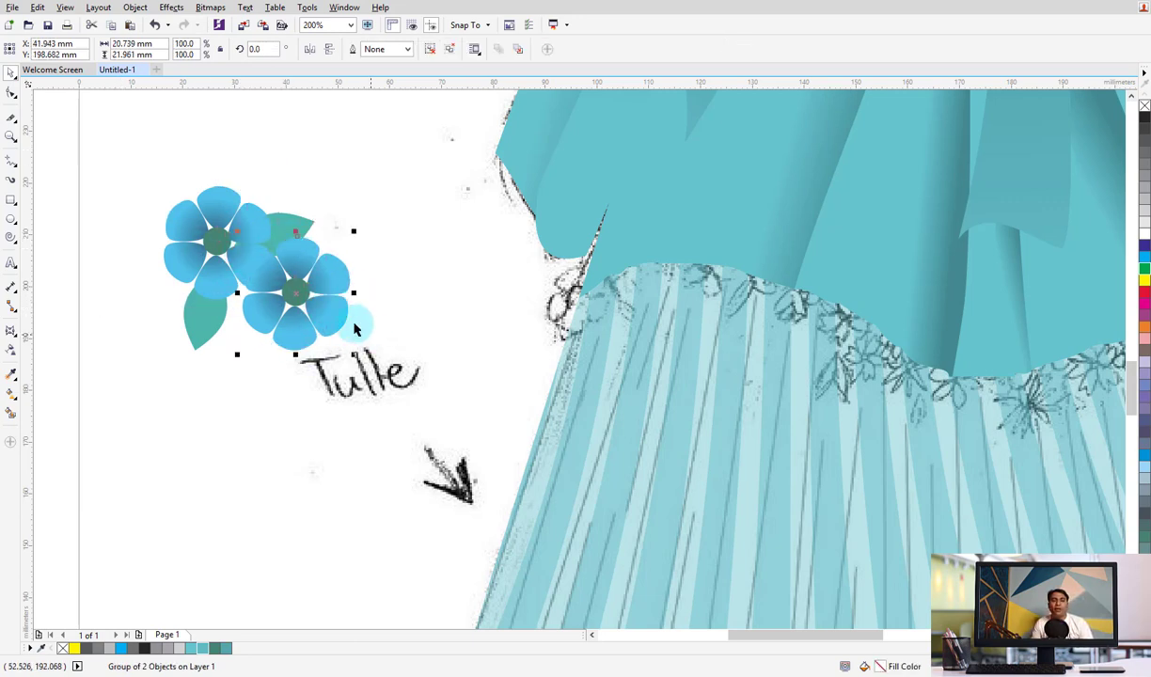
{"action": "left_click", "coordinate": [11, 120]}
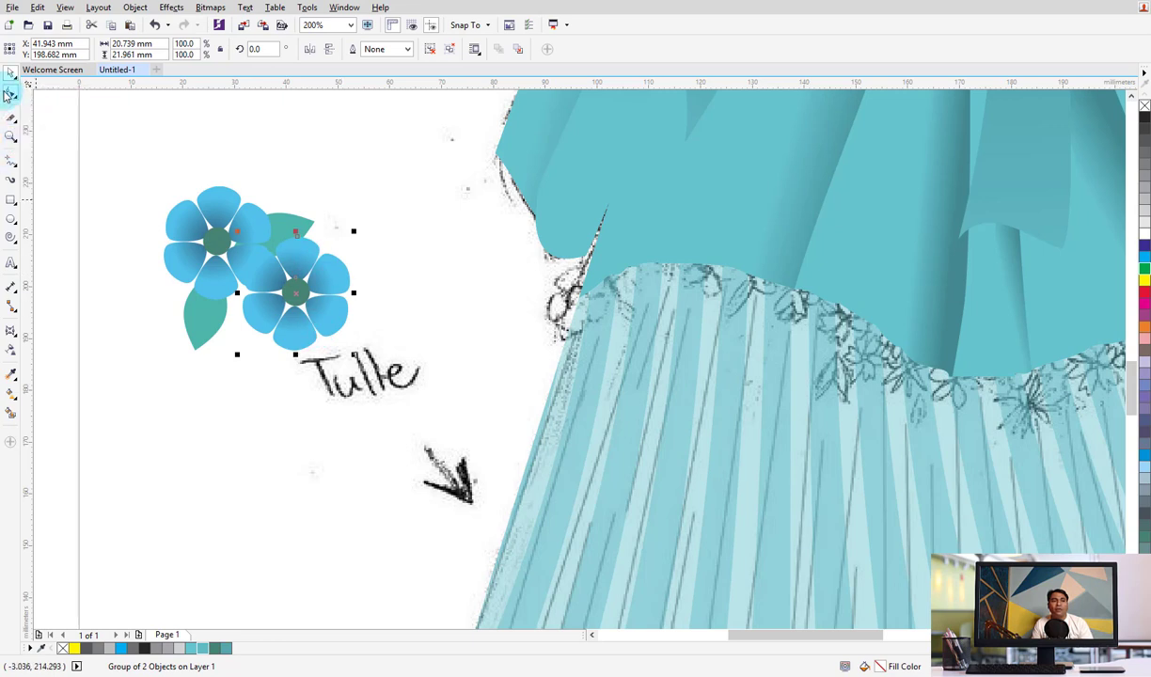
{"action": "left_click", "coordinate": [11, 92]}
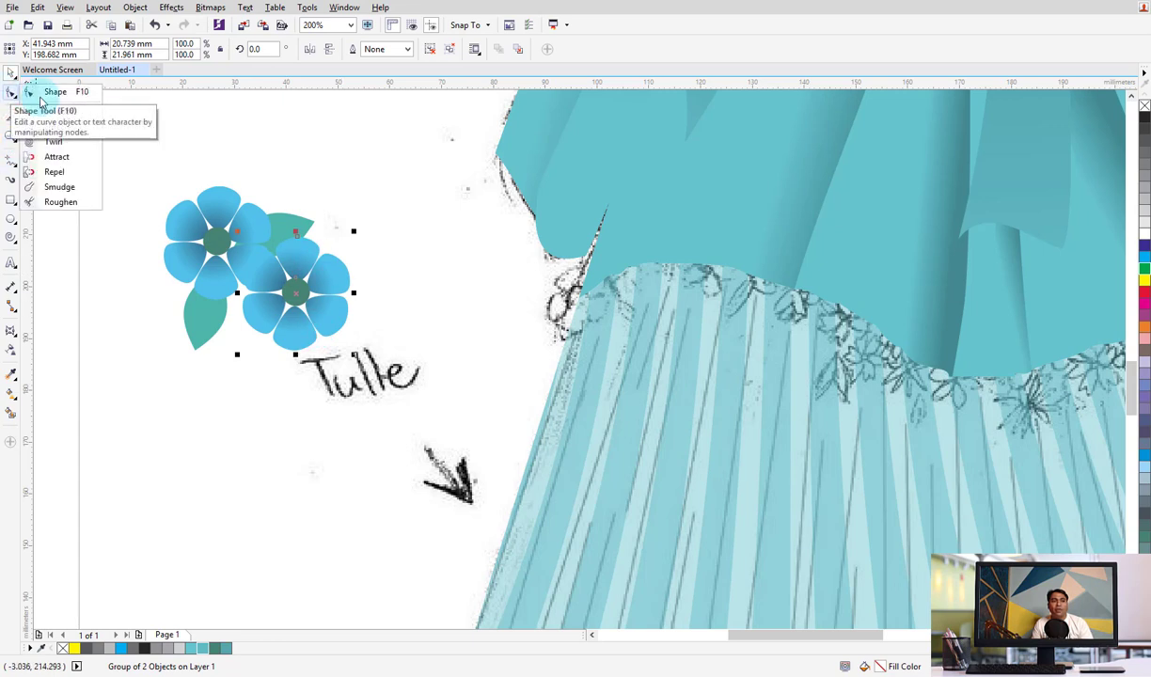
Shrink the second flower to about 65% and tuck a half-size copy of the flowers beneath
{"action": "left_click", "coordinate": [62, 191]}
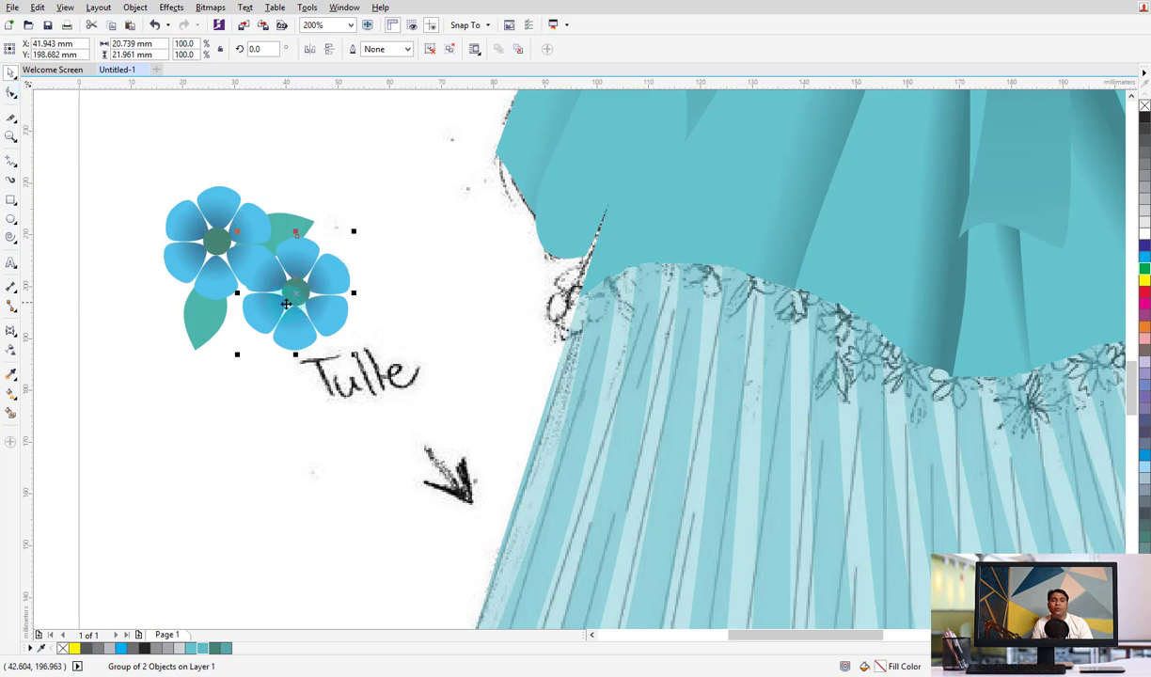
{"action": "mouse_move", "coordinate": [361, 232]}
{"action": "left_mouse_down"}
{"action": "mouse_move", "coordinate": [335, 287]}
{"action": "mouse_move", "coordinate": [303, 268]}
{"action": "left_mouse_up"}
{"action": "left_click", "coordinate": [375, 187]}
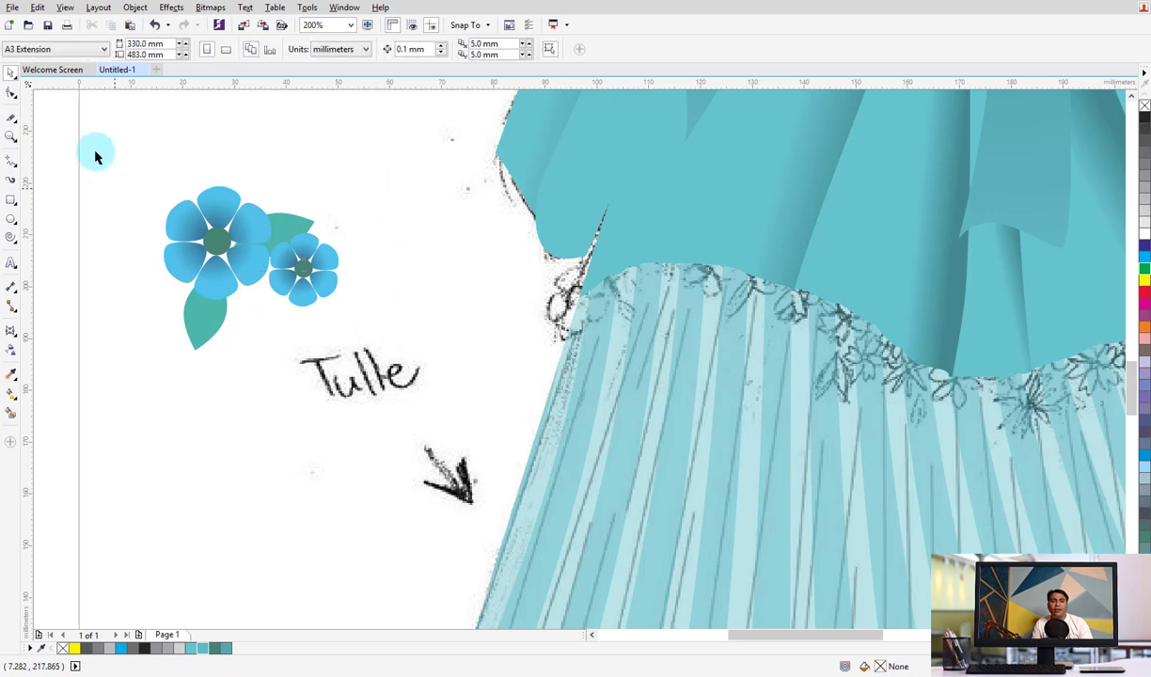
{"action": "left_click_drag", "start_coordinate": [95, 154], "coordinate": [320, 383]}
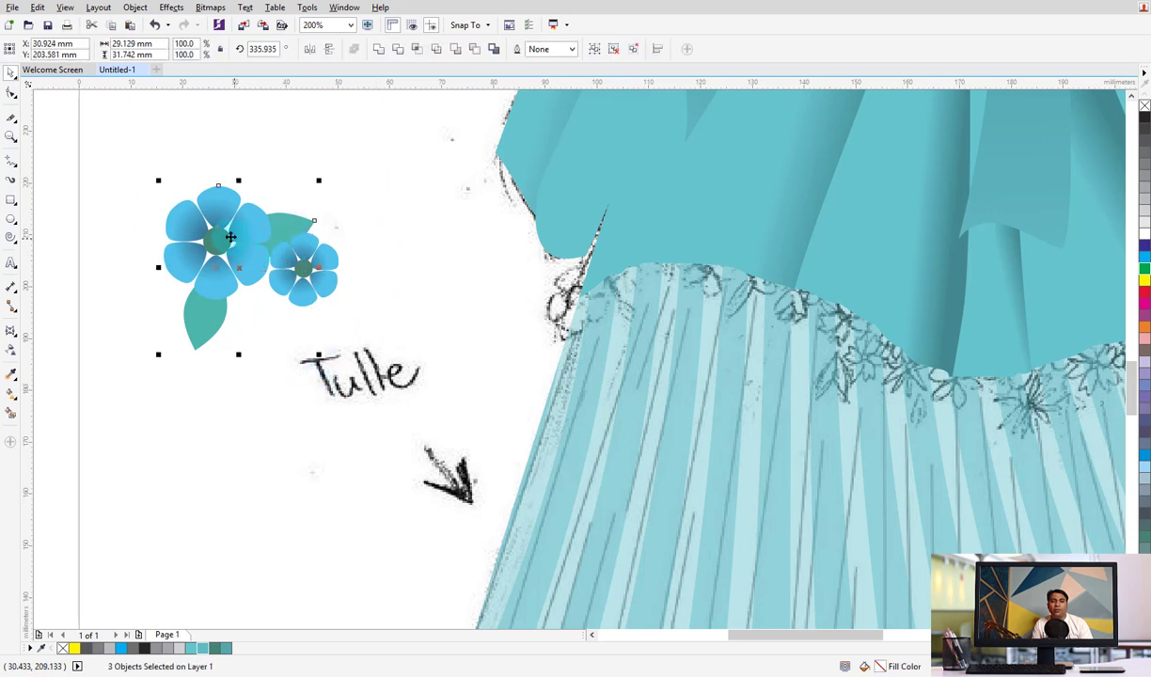
{"action": "left_click_drag", "start_coordinate": [230, 237], "coordinate": [292, 306]}
{"action": "left_click_drag", "start_coordinate": [380, 250], "coordinate": [345, 297]}
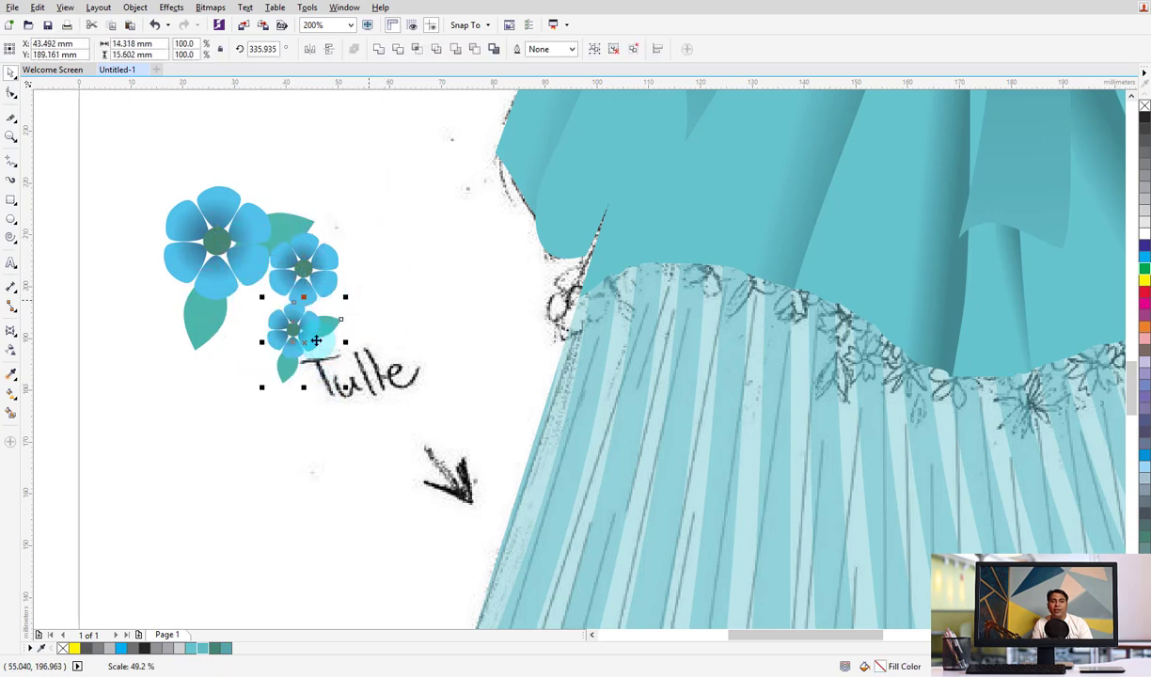
{"action": "left_click_drag", "start_coordinate": [316, 340], "coordinate": [278, 310]}
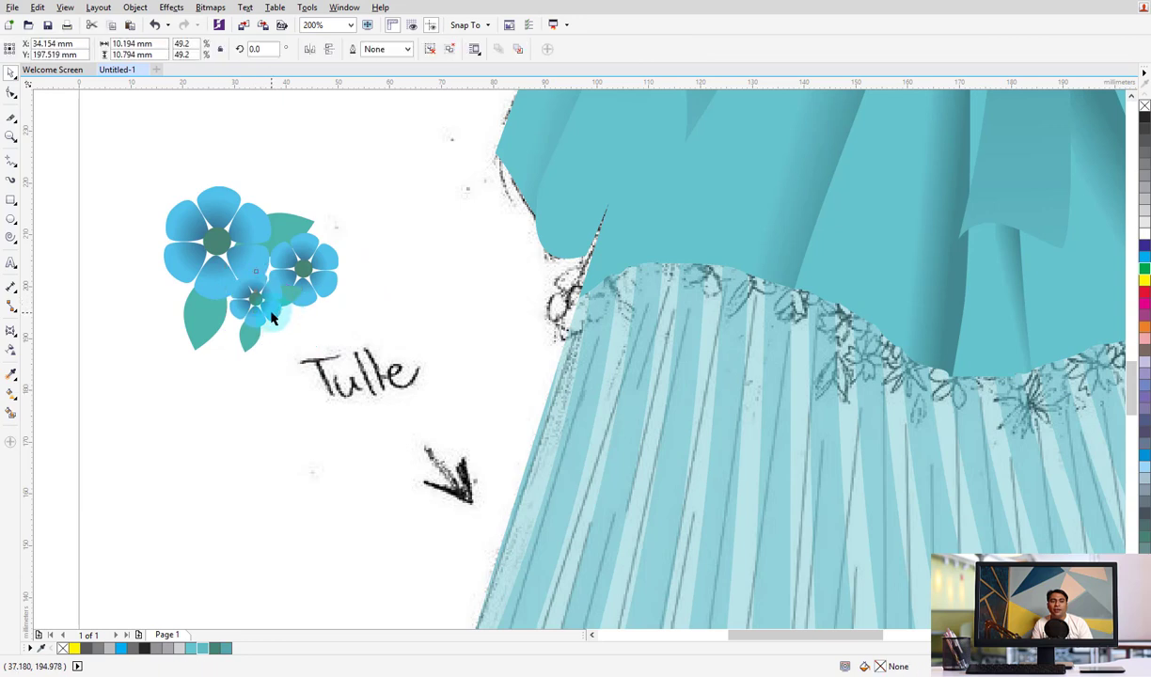
Set the small flower's gradient stops to Sea Green and light teal C62 M4 Y22 K0
{"action": "key", "text": "g"}
{"action": "left_click", "coordinate": [265, 305]}
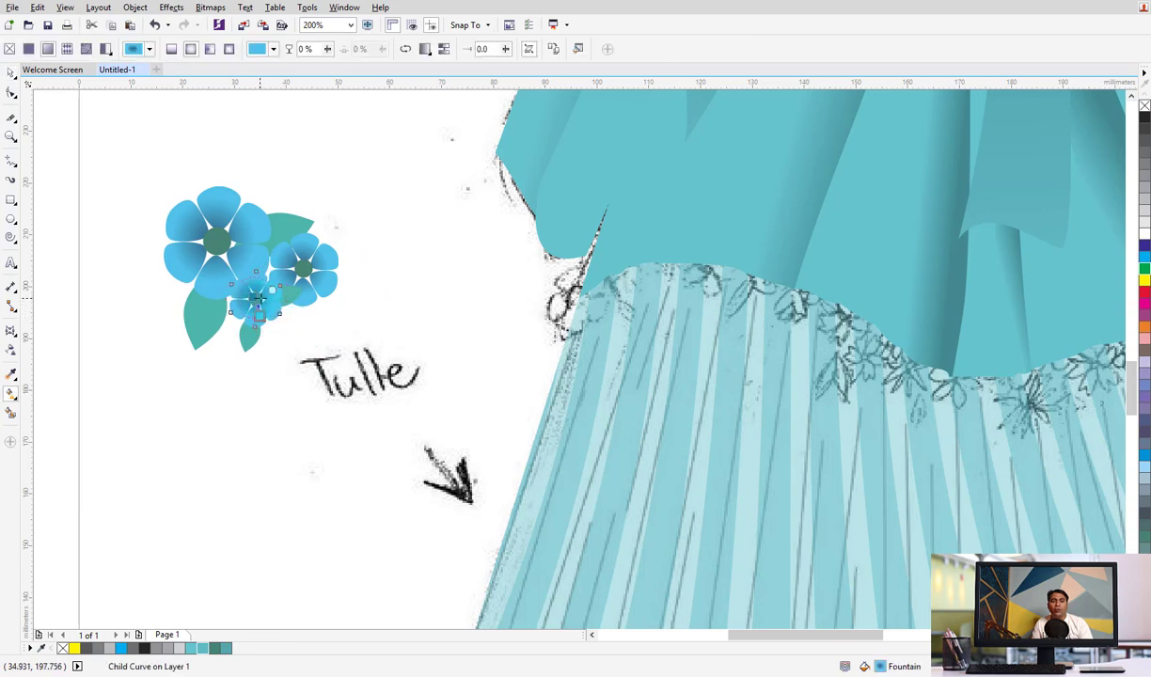
{"action": "left_click", "coordinate": [304, 319]}
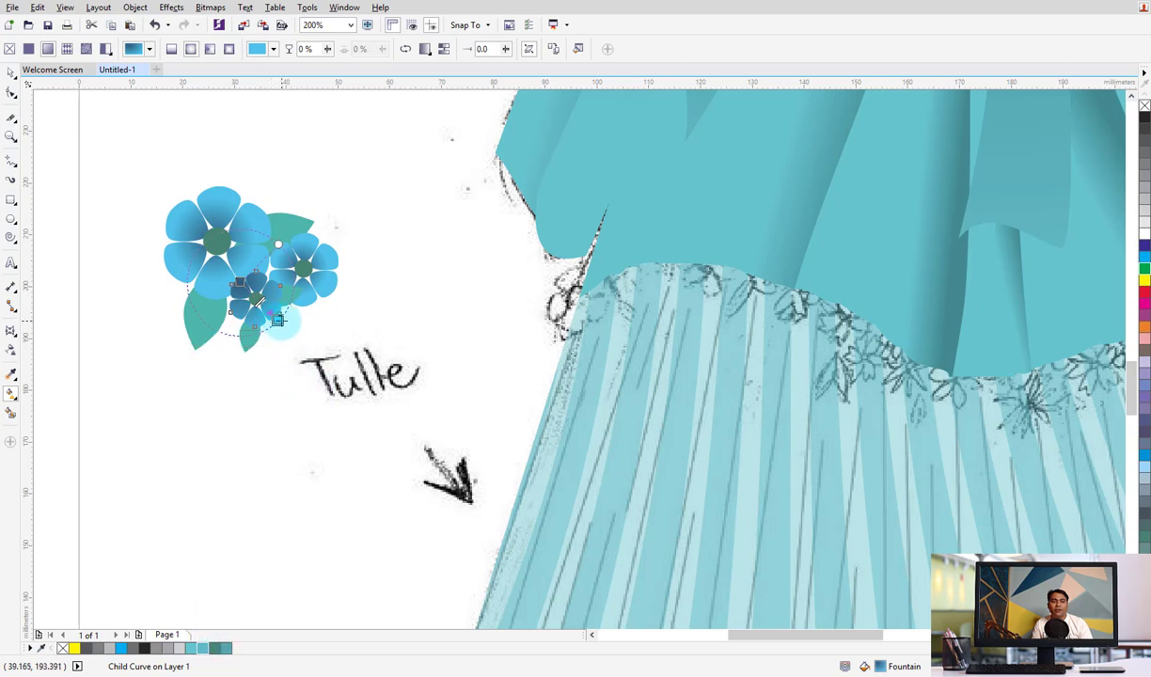
{"action": "left_click", "coordinate": [309, 311]}
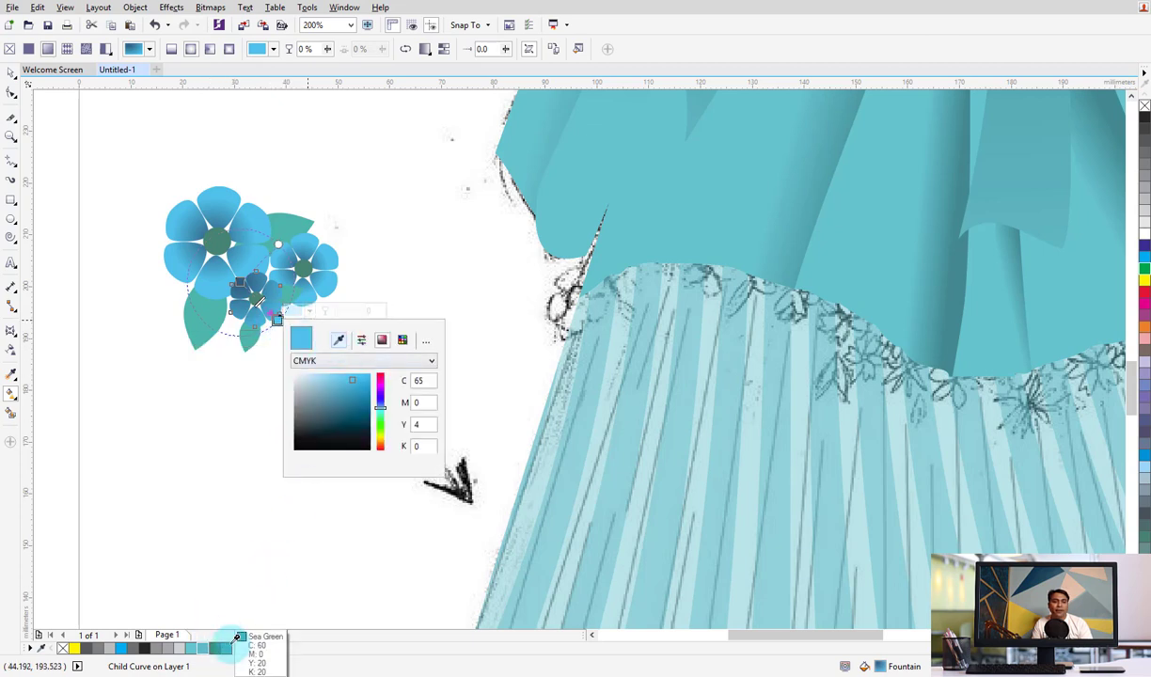
{"action": "left_click", "coordinate": [236, 645]}
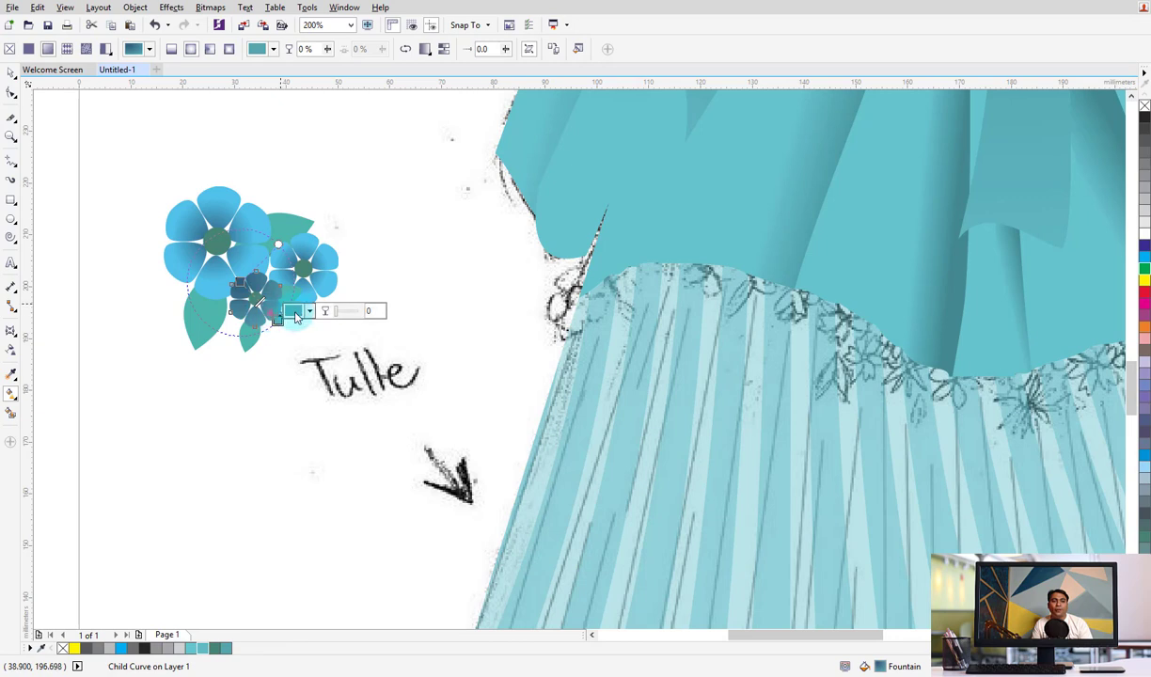
{"action": "left_click", "coordinate": [263, 273]}
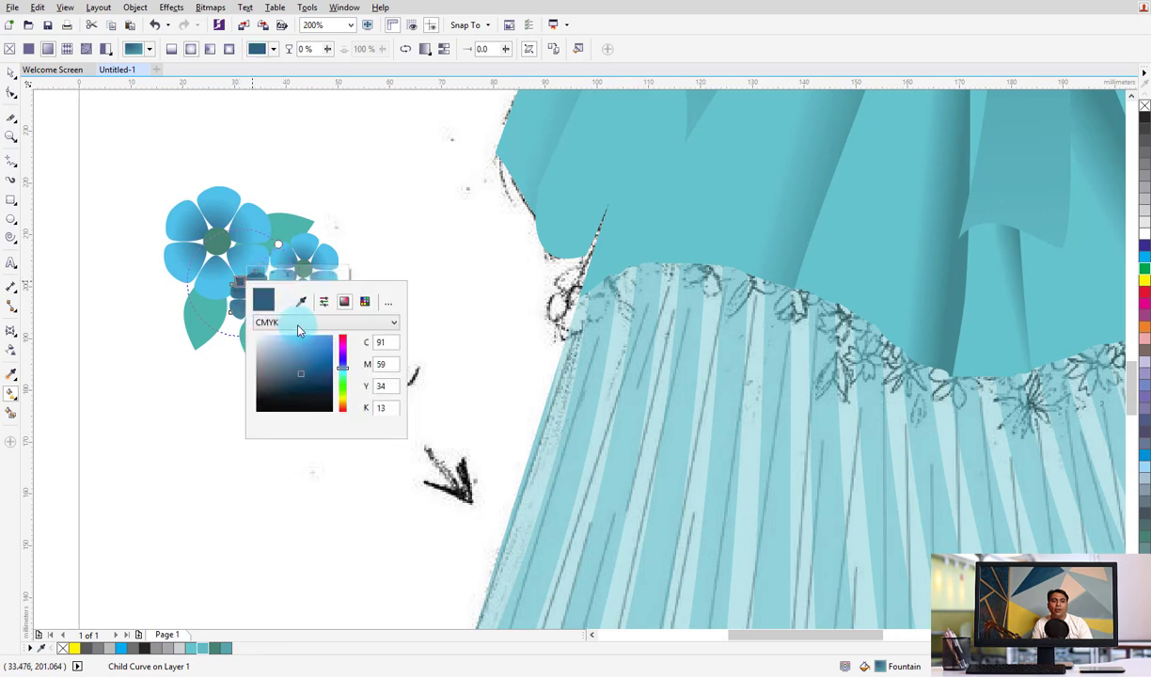
{"action": "left_click", "coordinate": [301, 301]}
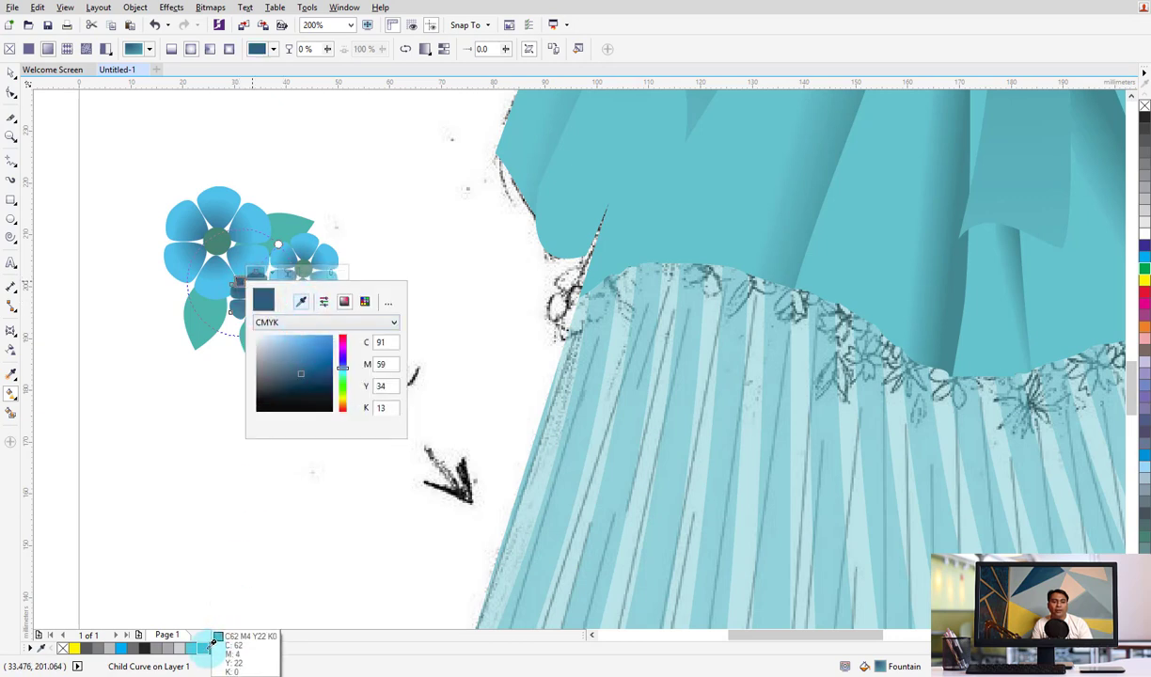
{"action": "left_click", "coordinate": [202, 648]}
{"action": "left_click", "coordinate": [296, 384]}
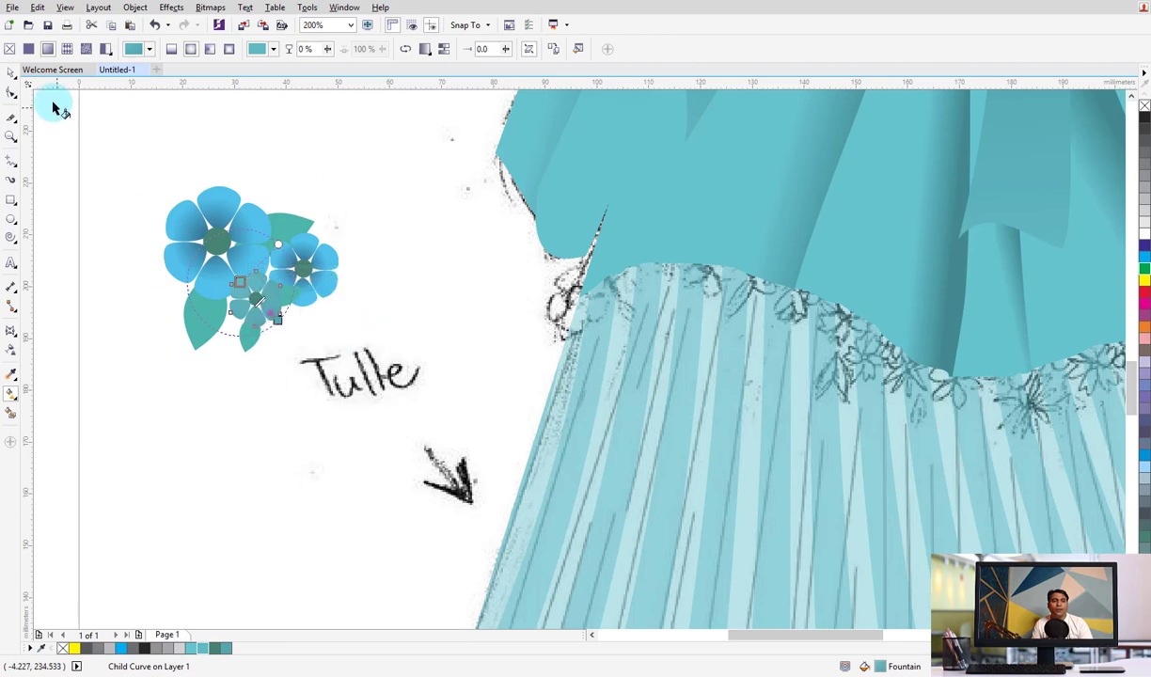
{"action": "left_click", "coordinate": [12, 71]}
{"action": "left_click", "coordinate": [234, 389]}
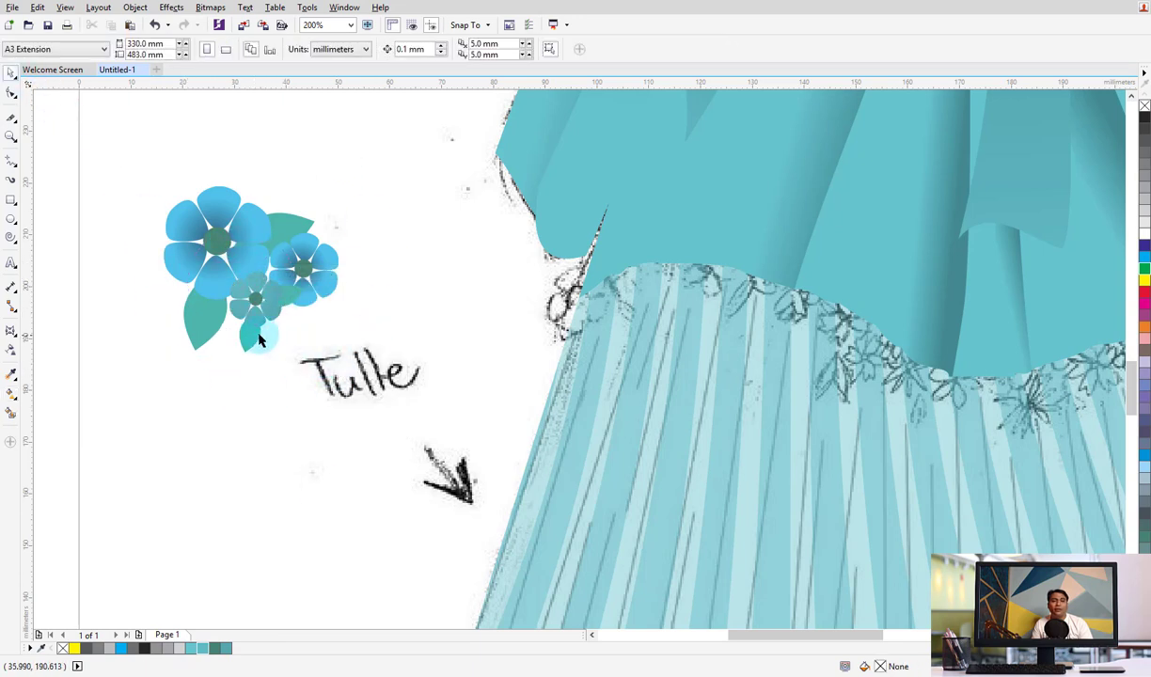
Nudge the small teal leaf right, then group all seven flower and leaf pieces over Tulle
{"action": "mouse_move", "coordinate": [250, 331]}
{"action": "left_mouse_down"}
{"action": "mouse_move", "coordinate": [284, 329]}
{"action": "mouse_move", "coordinate": [278, 343]}
{"action": "left_mouse_up"}
{"action": "left_click", "coordinate": [242, 359]}
{"action": "left_click_drag", "start_coordinate": [132, 141], "coordinate": [344, 409]}
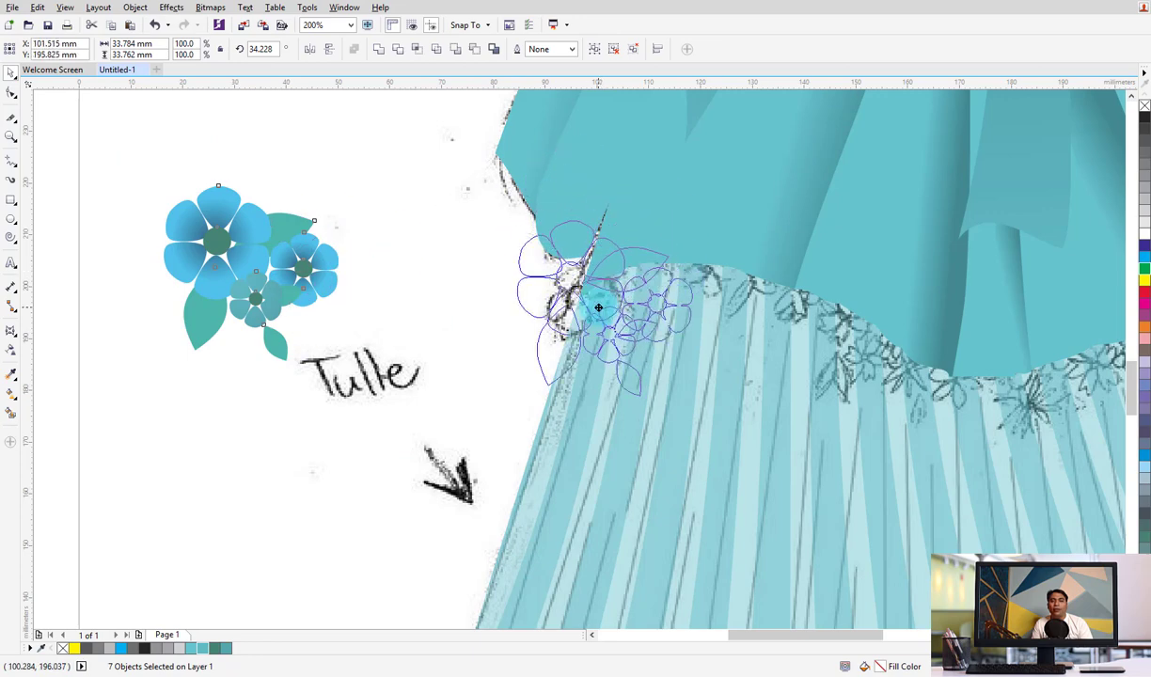
{"action": "mouse_move", "coordinate": [383, 274]}
{"action": "left_mouse_down"}
{"action": "mouse_move", "coordinate": [735, 314]}
{"action": "mouse_move", "coordinate": [454, 362]}
{"action": "left_mouse_up"}
{"action": "key", "text": "ctrl+g"}
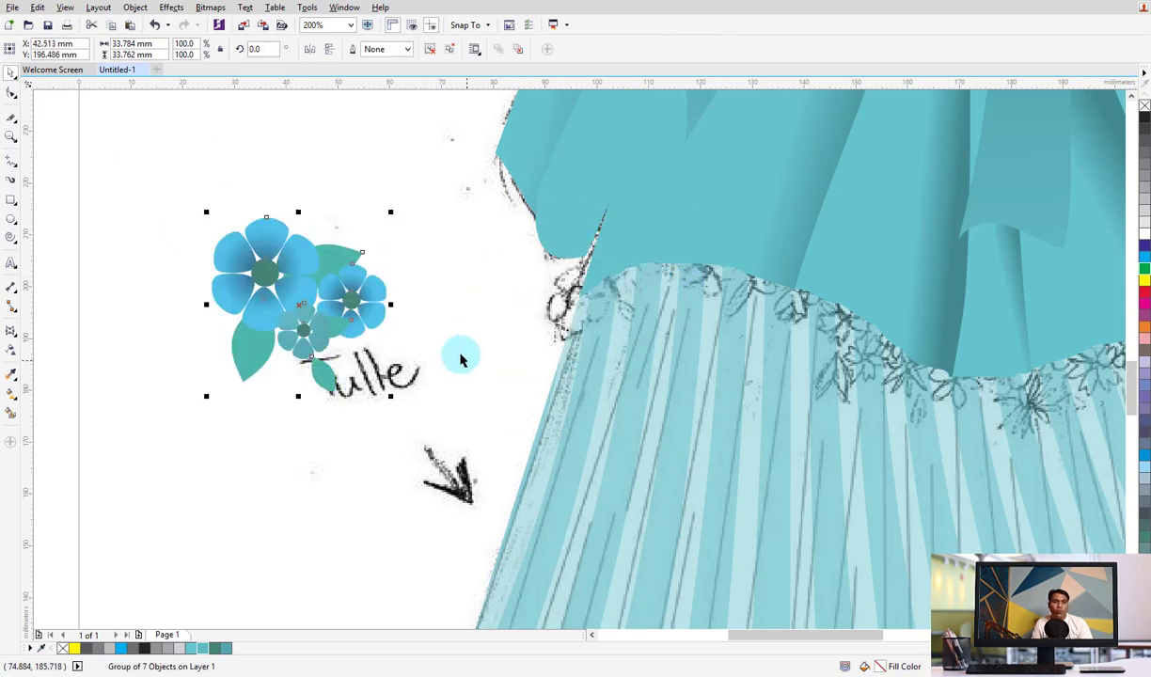
{"action": "scroll", "coordinate": [404, 223], "scroll_direction": "down", "scroll_amount": 2}
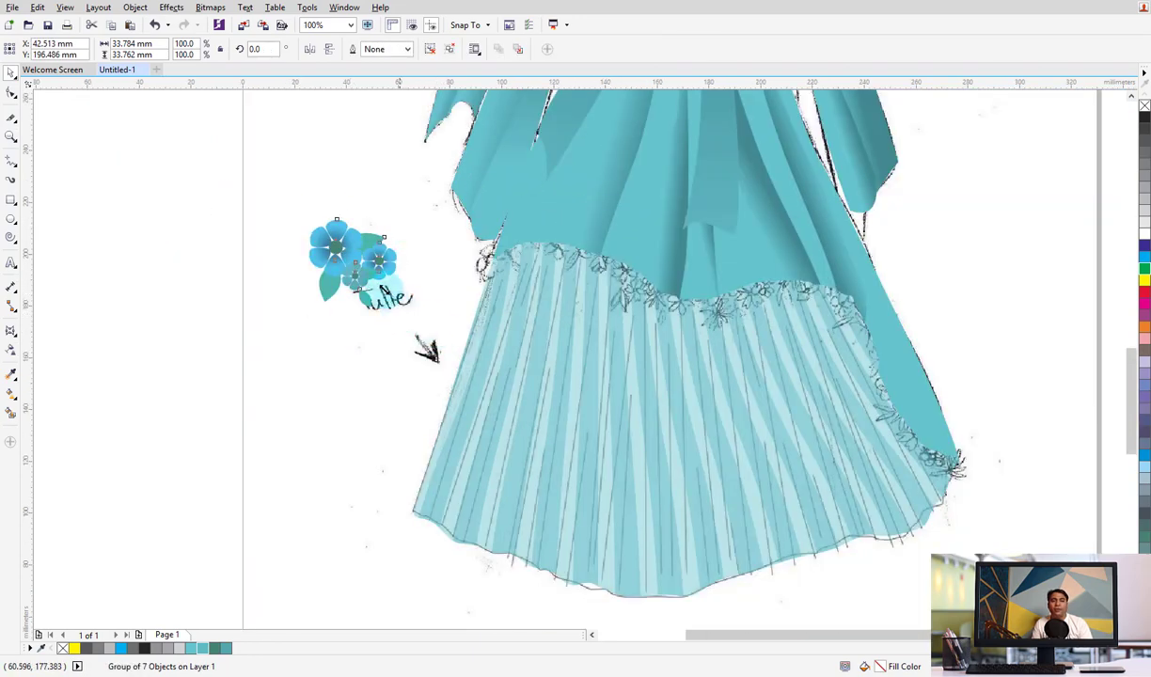
Shrink the flower cluster to about 55% on the skirt and drop a 35% copy along the waist
{"action": "mouse_move", "coordinate": [401, 311]}
{"action": "left_mouse_down"}
{"action": "mouse_move", "coordinate": [368, 278]}
{"action": "mouse_move", "coordinate": [493, 270]}
{"action": "mouse_move", "coordinate": [491, 256]}
{"action": "mouse_move", "coordinate": [531, 247]}
{"action": "mouse_move", "coordinate": [548, 264]}
{"action": "left_mouse_up"}
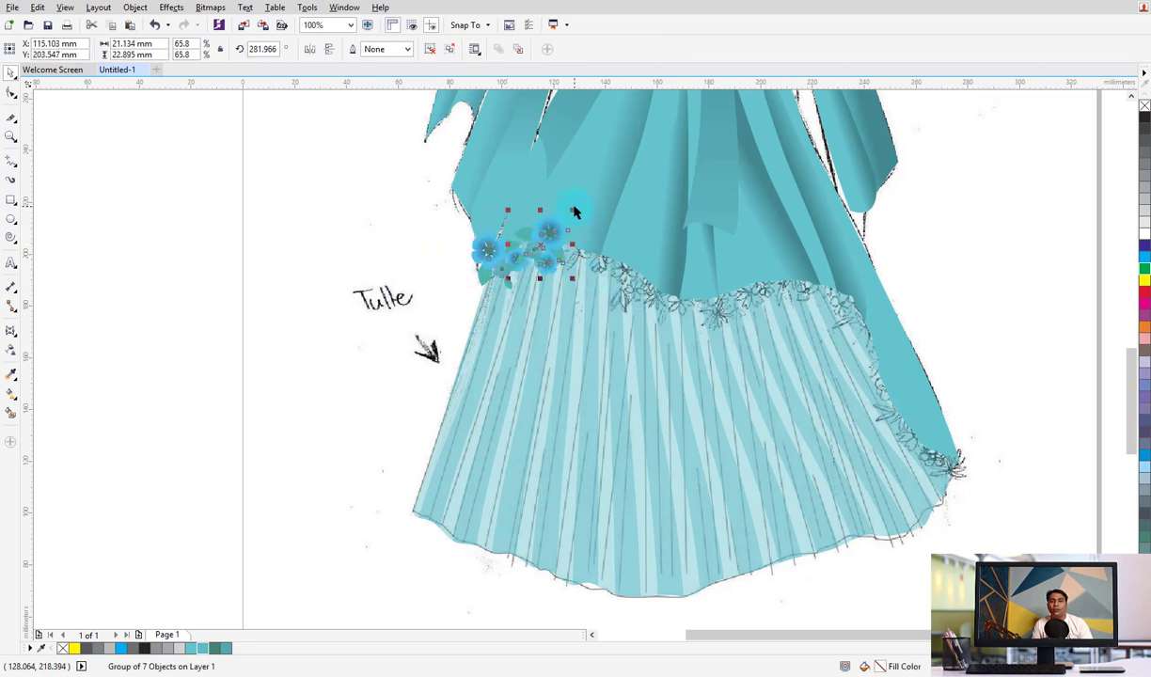
{"action": "mouse_move", "coordinate": [575, 212]}
{"action": "left_mouse_down"}
{"action": "mouse_move", "coordinate": [541, 249]}
{"action": "mouse_move", "coordinate": [577, 255]}
{"action": "left_mouse_up"}
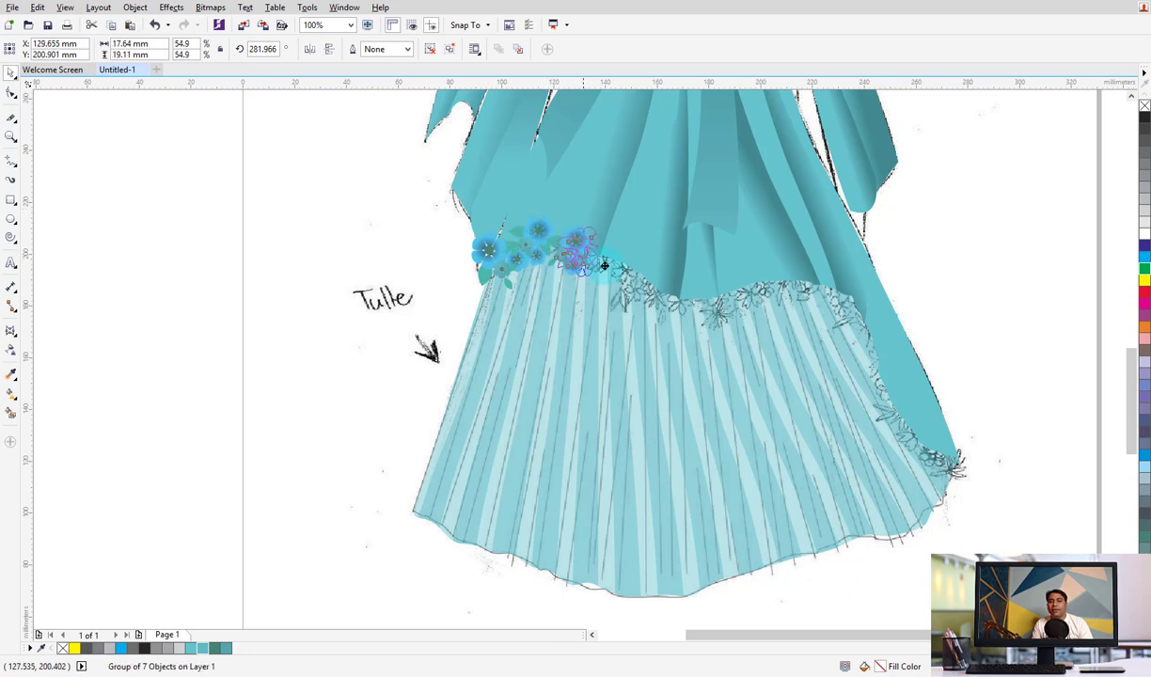
{"action": "left_click_drag", "start_coordinate": [639, 219], "coordinate": [600, 264]}
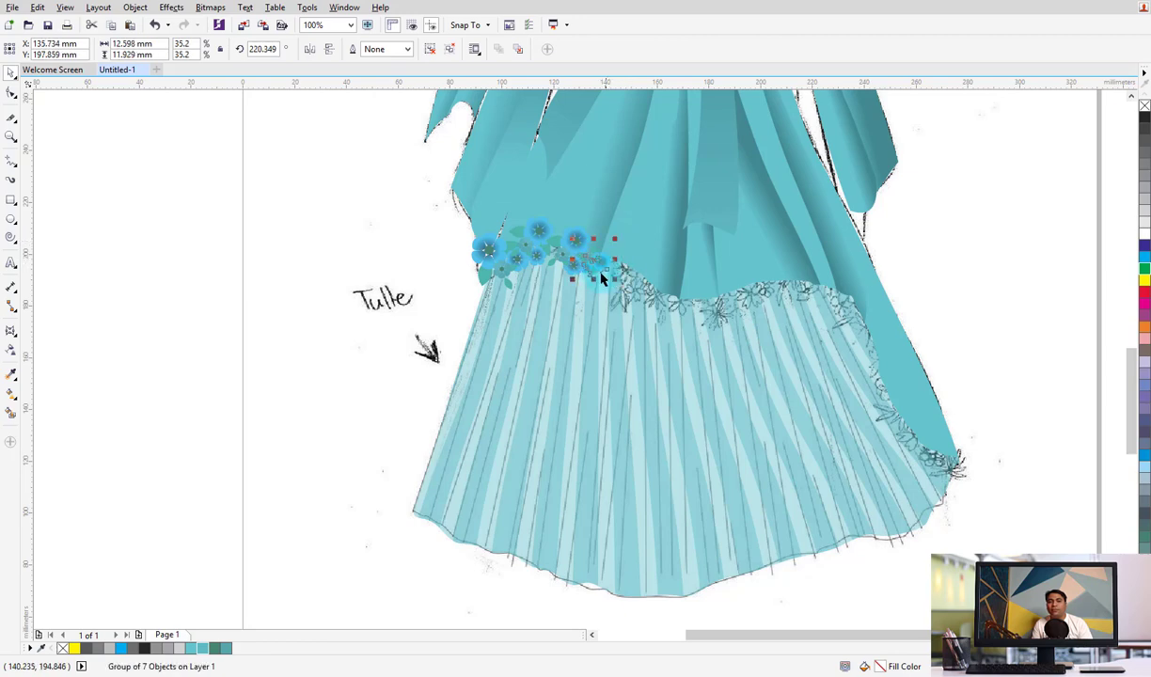
Rotate a small waist flower and move another single flower rightward along the seam
{"action": "scroll", "coordinate": [624, 280], "scroll_direction": "up", "scroll_amount": 2}
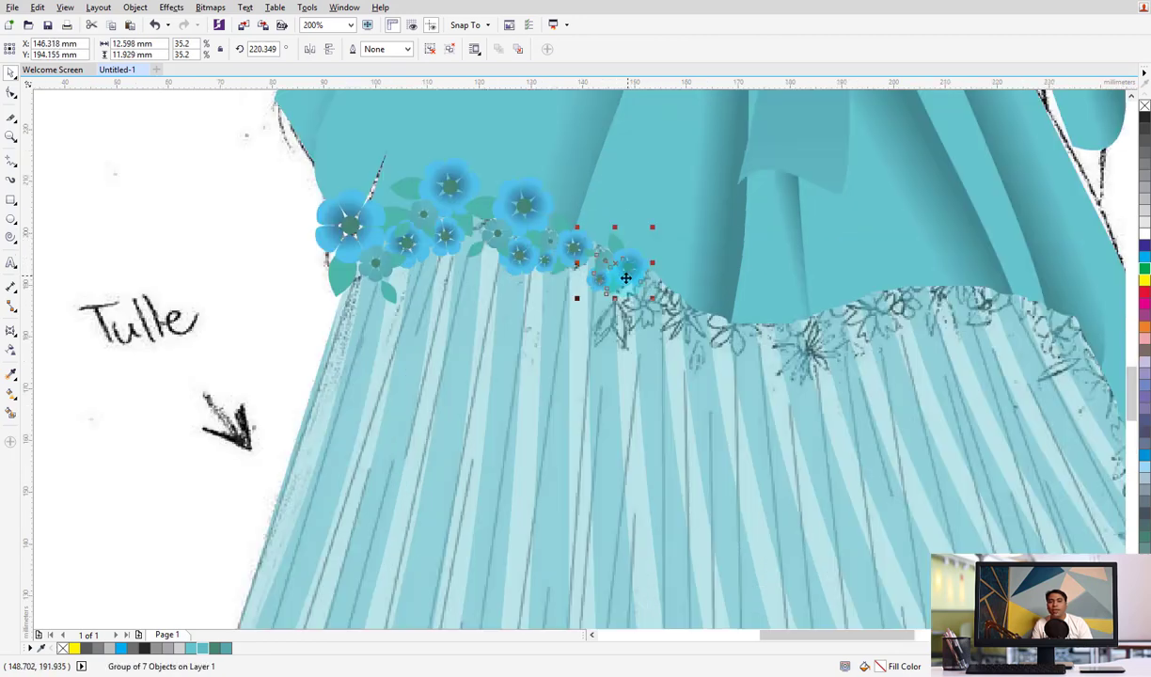
{"action": "left_click", "coordinate": [617, 240], "text": "ctrl"}
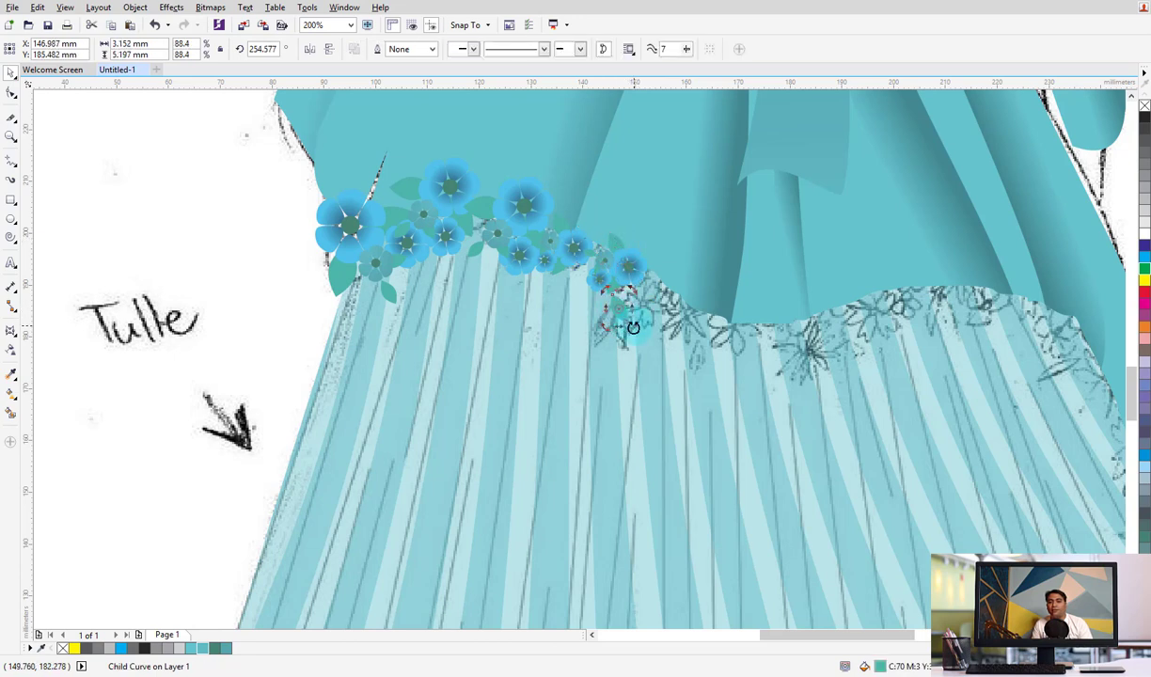
{"action": "left_click_drag", "start_coordinate": [619, 333], "coordinate": [622, 320]}
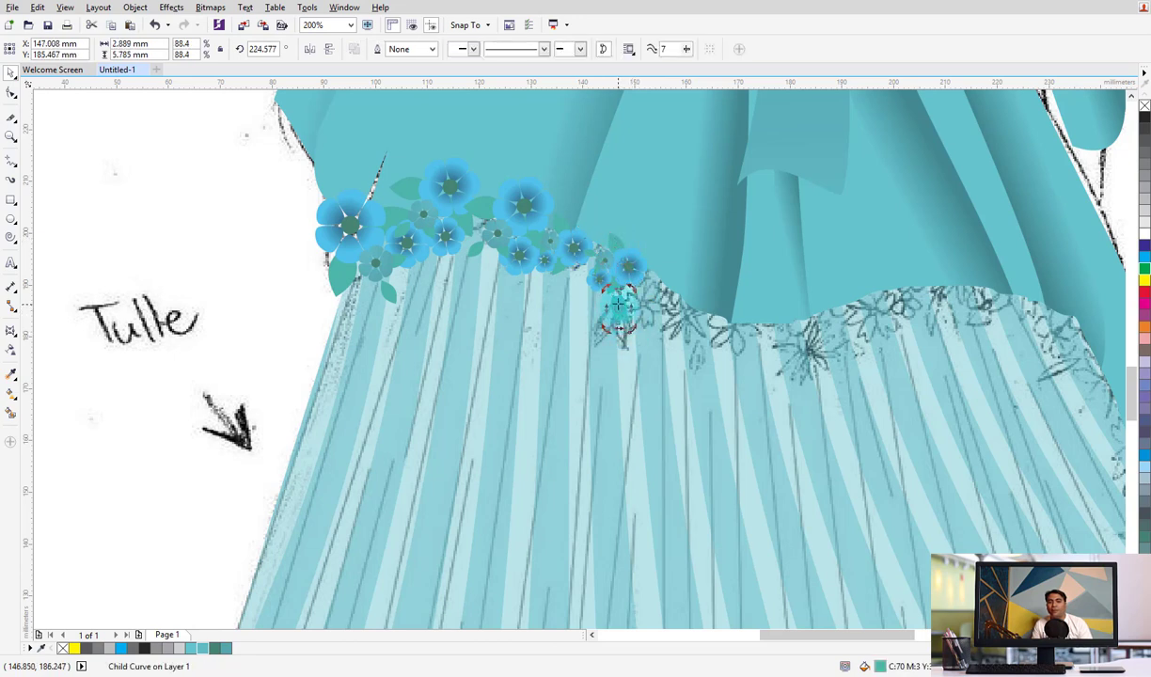
{"action": "left_click", "coordinate": [619, 319]}
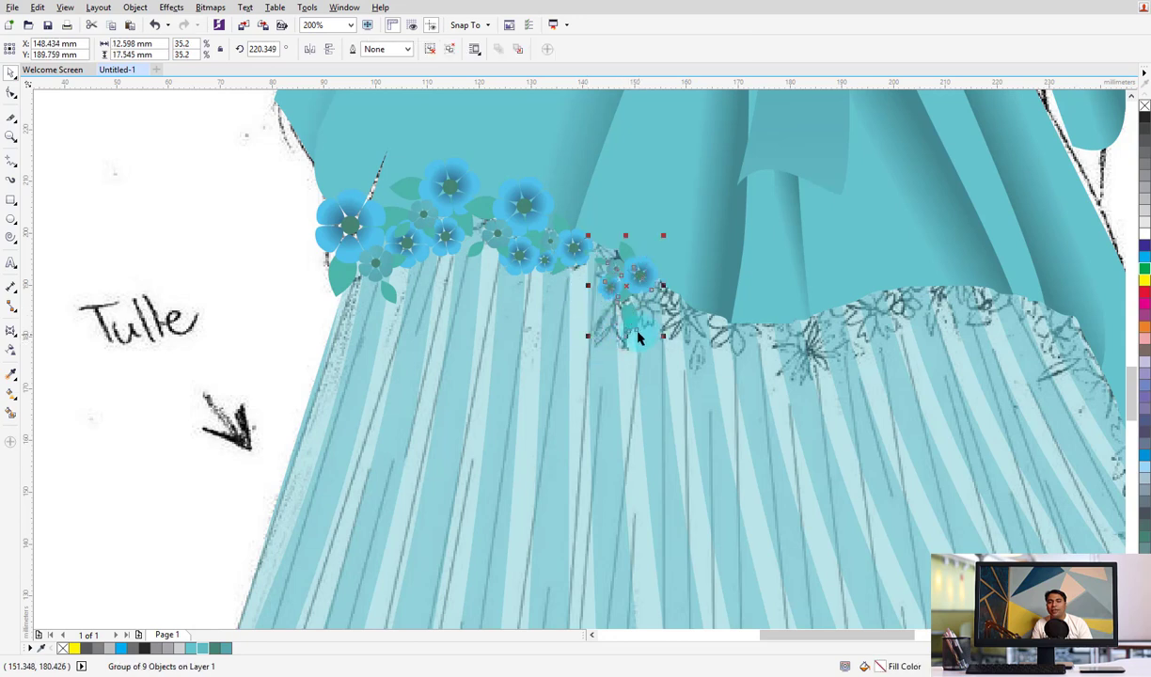
{"action": "left_click", "coordinate": [619, 314], "text": "ctrl"}
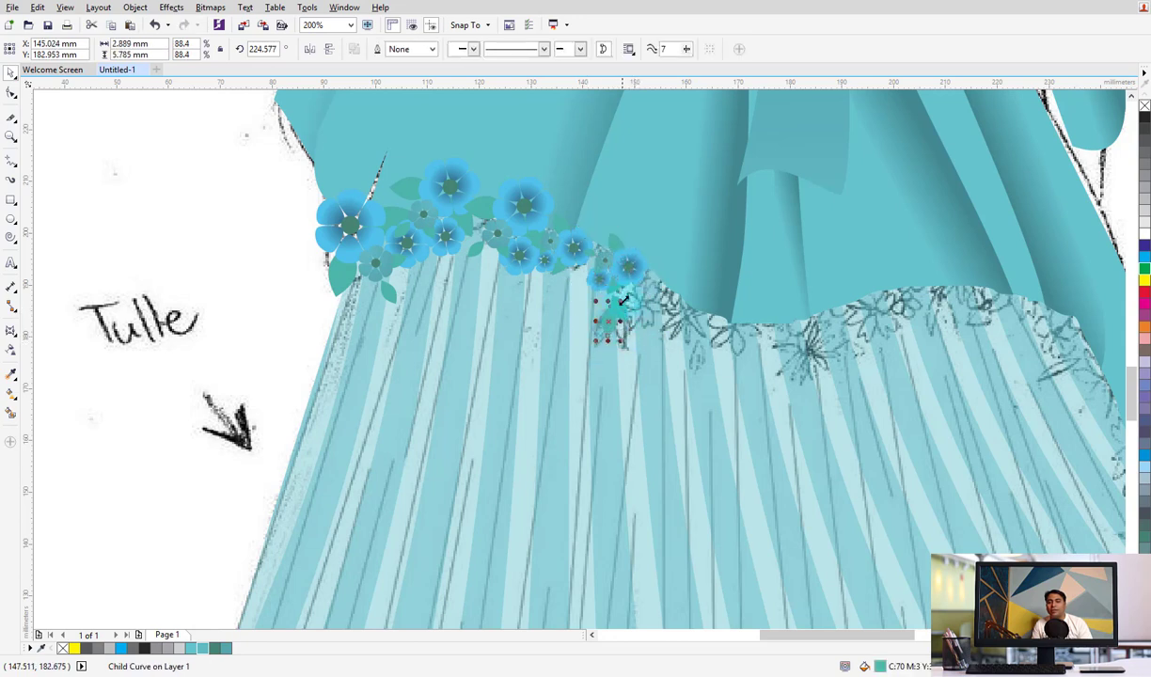
{"action": "mouse_move", "coordinate": [623, 299]}
{"action": "left_mouse_down"}
{"action": "mouse_move", "coordinate": [652, 297]}
{"action": "mouse_move", "coordinate": [693, 379]}
{"action": "mouse_move", "coordinate": [826, 369]}
{"action": "left_mouse_up"}
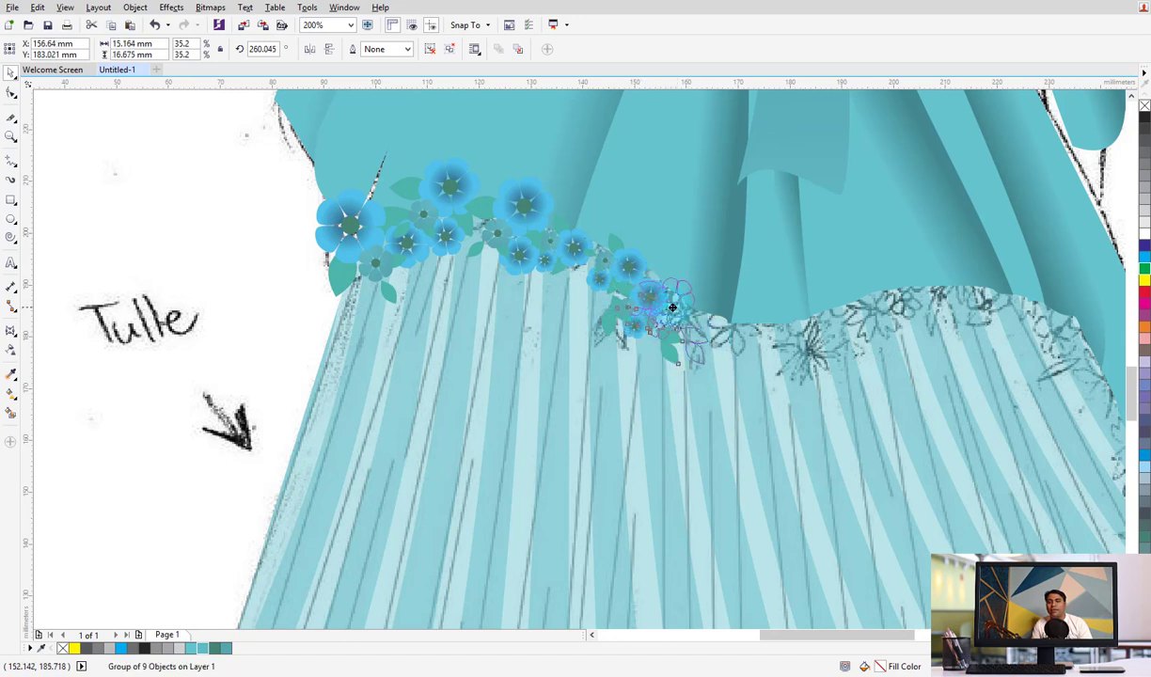
{"action": "left_click", "coordinate": [453, 258], "text": "shift"}
Place rotated, resized flower-cluster copies along the waist seam to the skirt's right edge
{"action": "left_click_drag", "start_coordinate": [447, 249], "coordinate": [793, 399]}
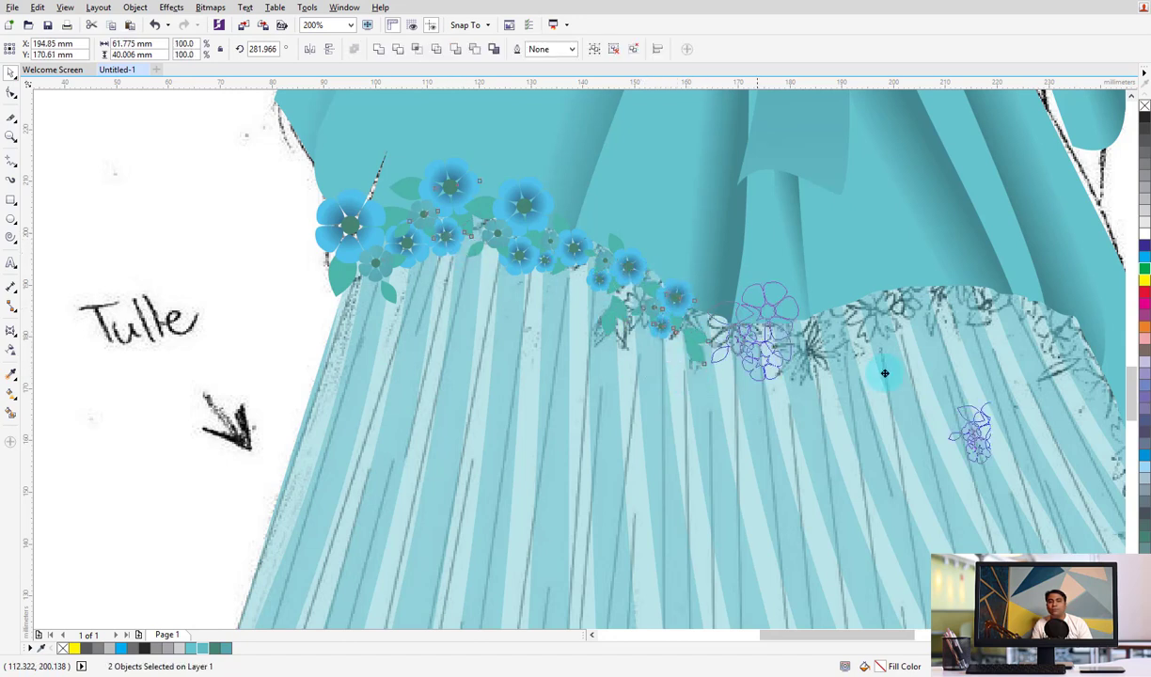
{"action": "left_click", "coordinate": [954, 427]}
{"action": "mouse_move", "coordinate": [945, 418]}
{"action": "left_mouse_down"}
{"action": "mouse_move", "coordinate": [800, 329]}
{"action": "mouse_move", "coordinate": [870, 316]}
{"action": "left_mouse_up"}
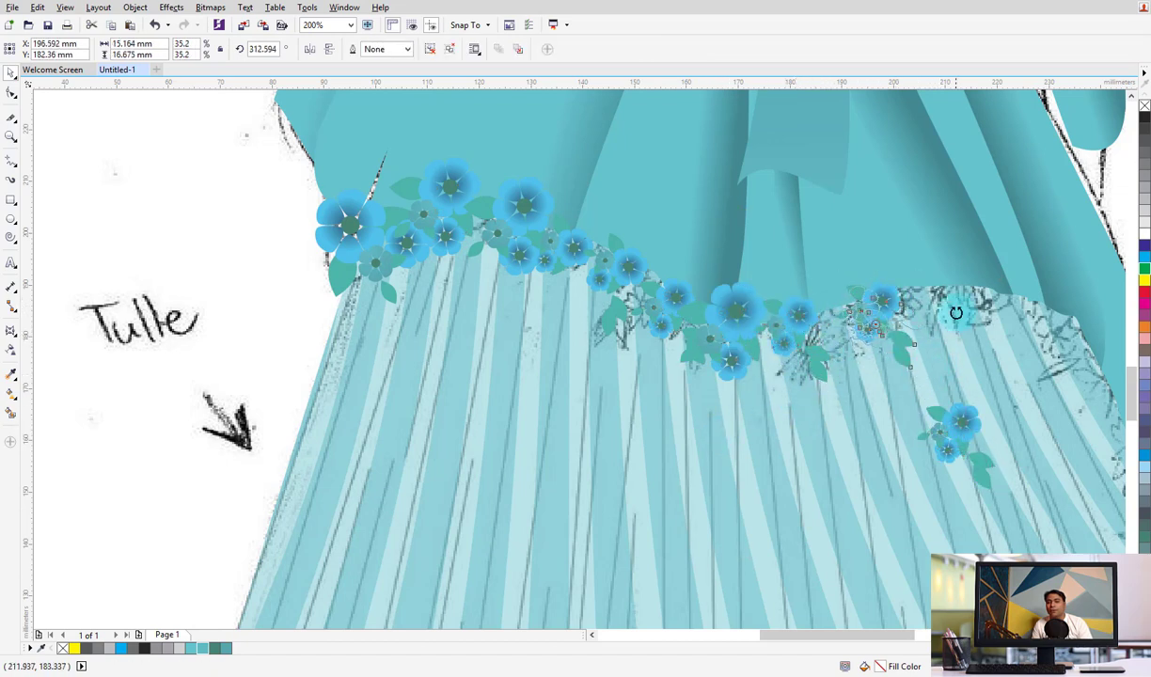
{"action": "mouse_move", "coordinate": [921, 375]}
{"action": "left_mouse_down"}
{"action": "mouse_move", "coordinate": [945, 310]}
{"action": "mouse_move", "coordinate": [844, 322]}
{"action": "left_mouse_up"}
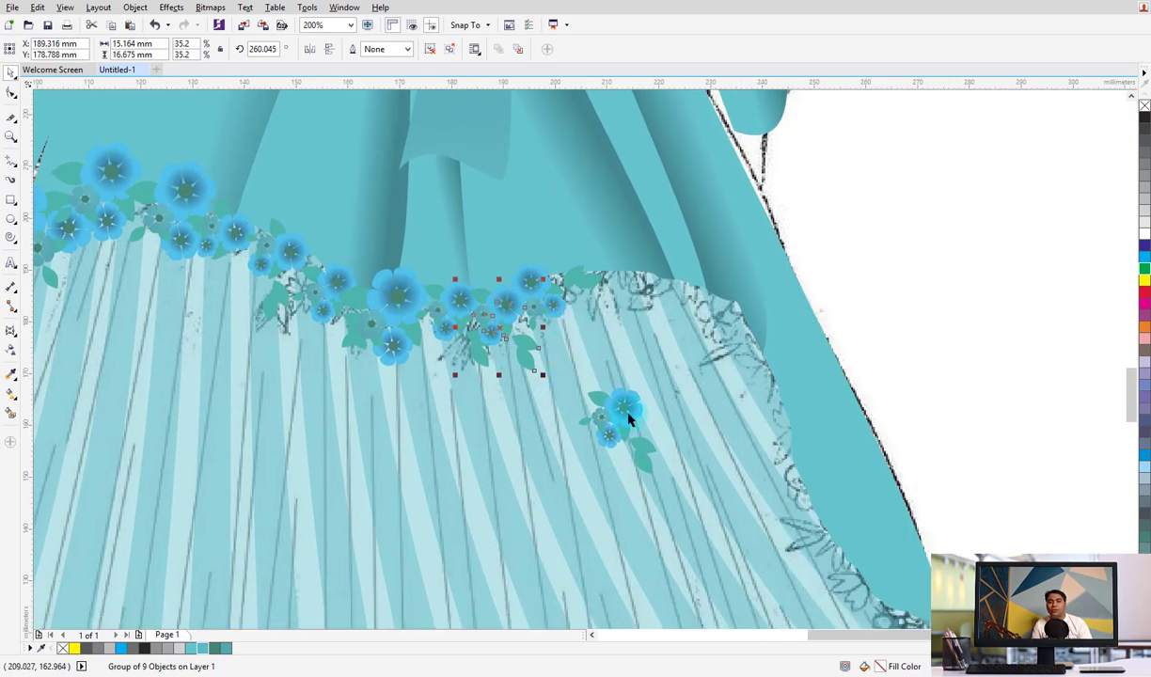
{"action": "mouse_move", "coordinate": [845, 321]}
{"action": "left_mouse_down"}
{"action": "mouse_move", "coordinate": [636, 274]}
{"action": "mouse_move", "coordinate": [656, 285]}
{"action": "left_mouse_up"}
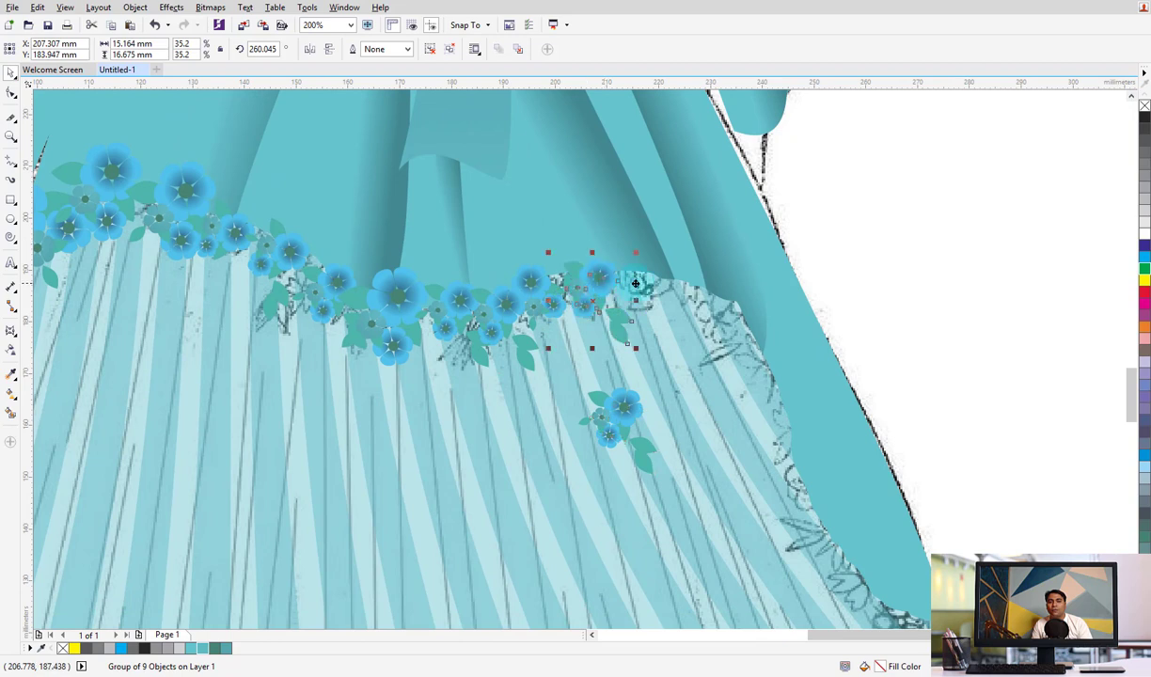
{"action": "left_click_drag", "start_coordinate": [691, 349], "coordinate": [733, 397]}
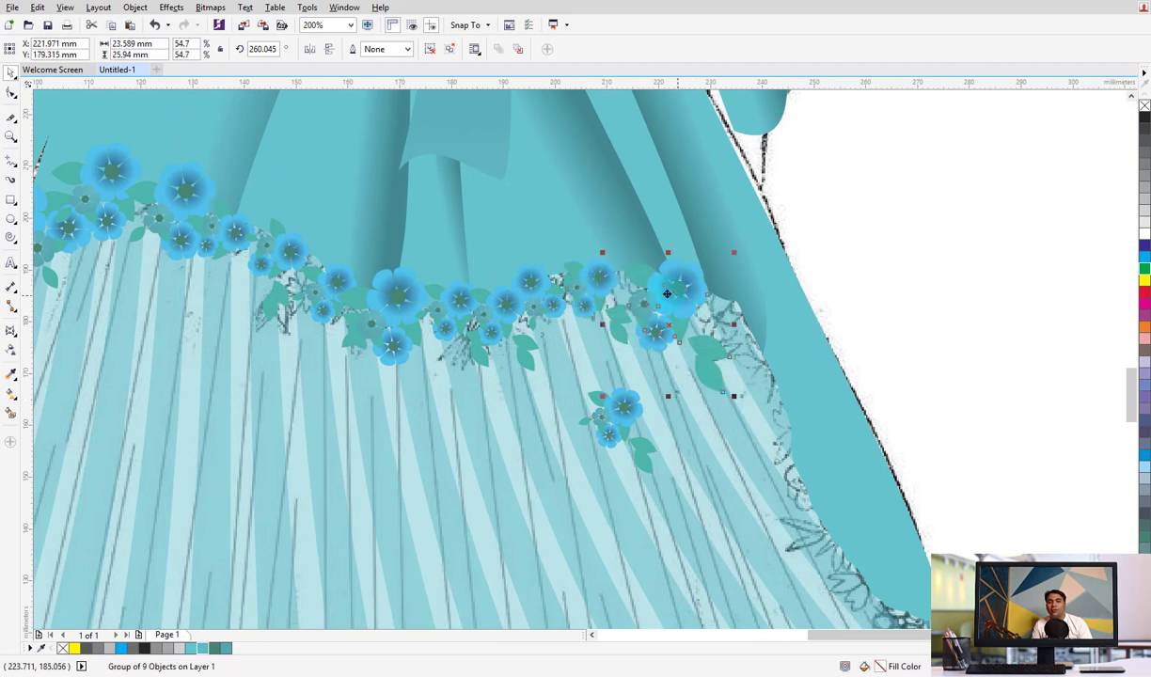
{"action": "mouse_move", "coordinate": [663, 295]}
{"action": "left_mouse_down"}
{"action": "mouse_move", "coordinate": [718, 294]}
{"action": "mouse_move", "coordinate": [728, 306]}
{"action": "mouse_move", "coordinate": [690, 291]}
{"action": "left_mouse_up"}
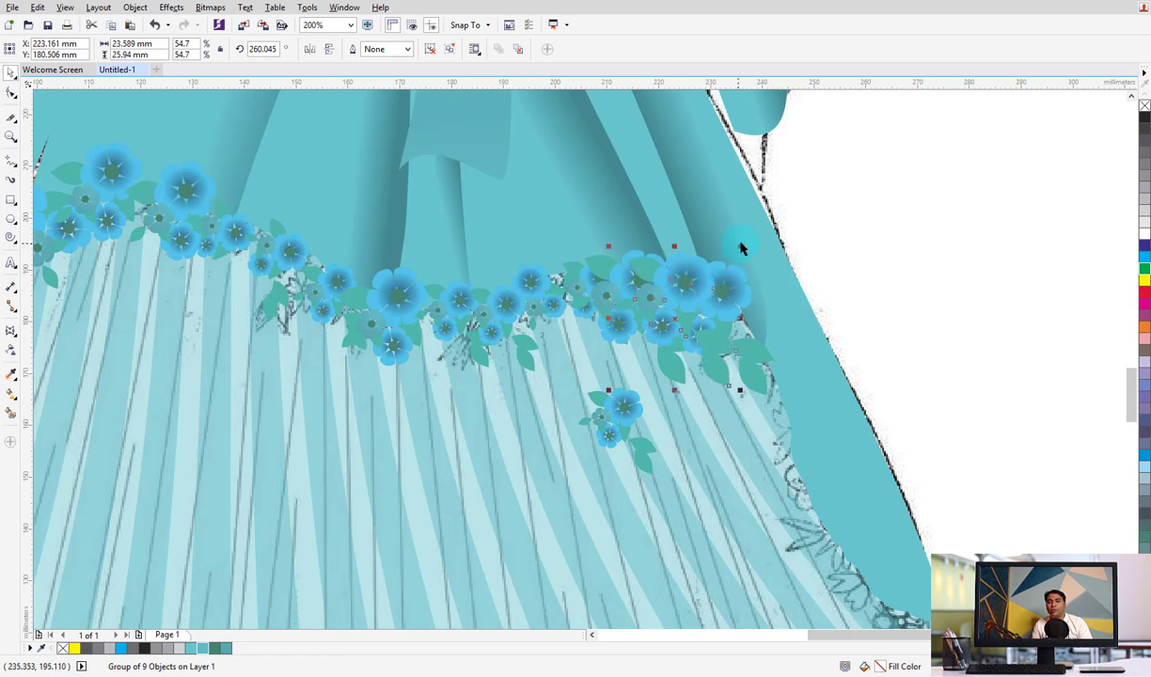
{"action": "mouse_move", "coordinate": [740, 246]}
{"action": "left_mouse_down"}
{"action": "mouse_move", "coordinate": [705, 284]}
{"action": "mouse_move", "coordinate": [722, 325]}
{"action": "left_mouse_up"}
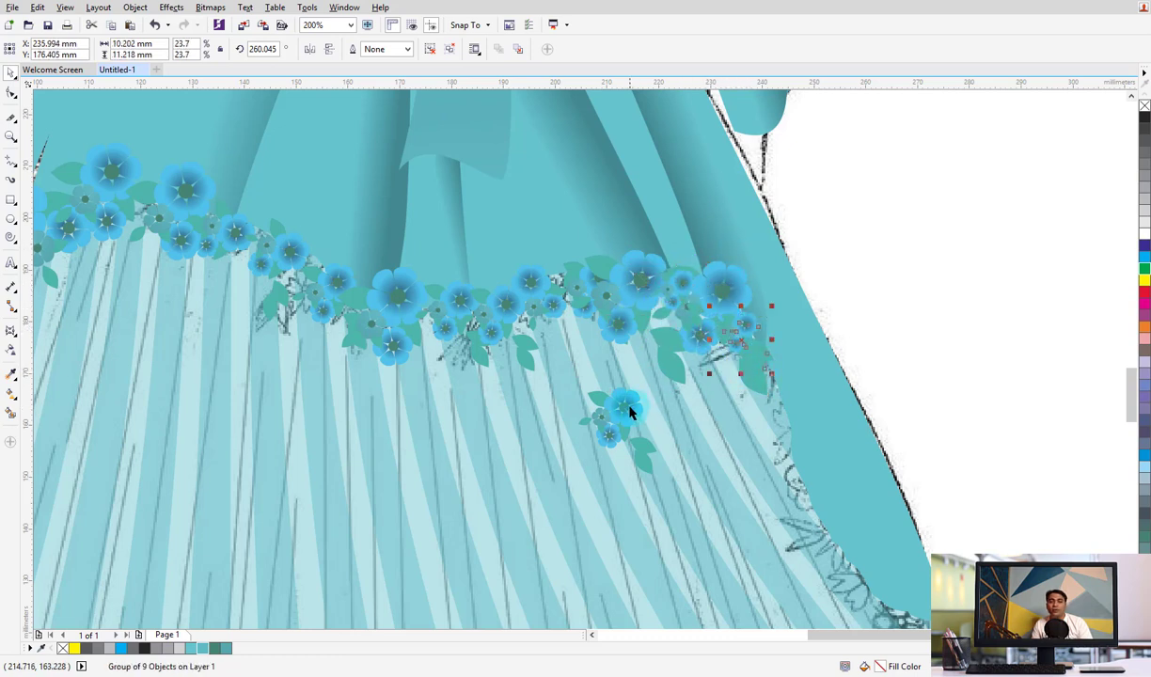
{"action": "mouse_move", "coordinate": [629, 410]}
{"action": "left_mouse_down"}
{"action": "mouse_move", "coordinate": [765, 378]}
{"action": "mouse_move", "coordinate": [750, 391]}
{"action": "mouse_move", "coordinate": [763, 368]}
{"action": "mouse_move", "coordinate": [790, 461]}
{"action": "mouse_move", "coordinate": [772, 406]}
{"action": "mouse_move", "coordinate": [817, 424]}
{"action": "left_mouse_up"}
Rotate and move flower clusters down the skirt's right edge, enlarging those near the hem
{"action": "left_click", "coordinate": [763, 410]}
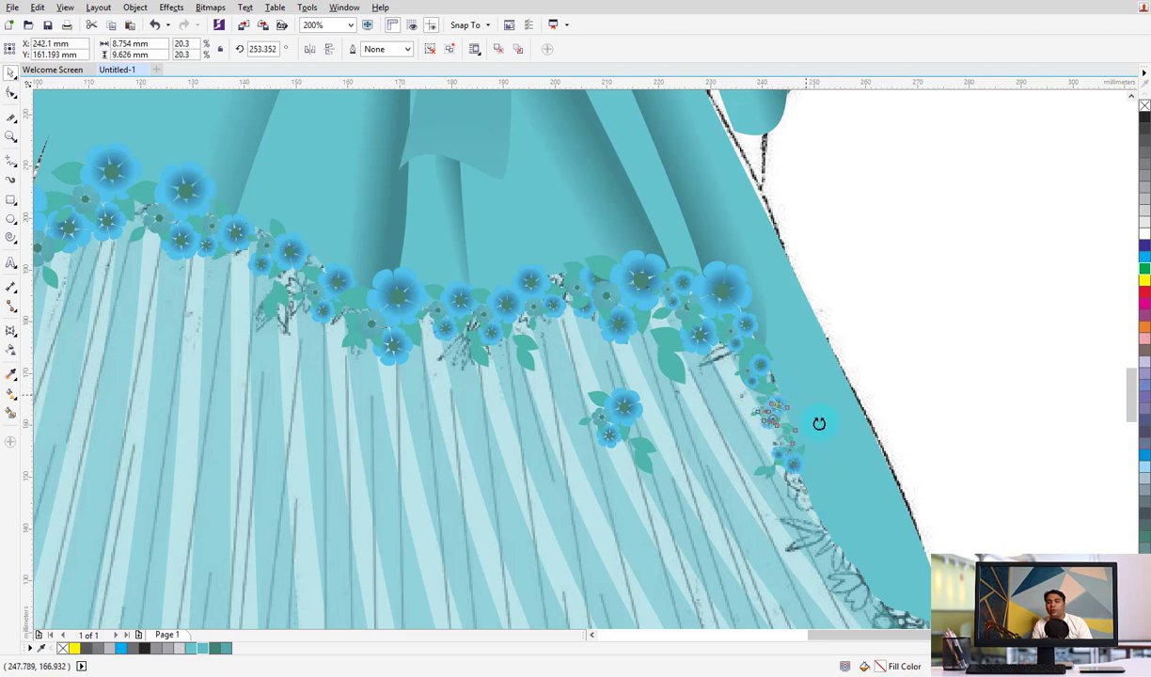
{"action": "left_click", "coordinate": [779, 398]}
{"action": "mouse_move", "coordinate": [788, 458]}
{"action": "left_mouse_down"}
{"action": "mouse_move", "coordinate": [778, 423]}
{"action": "mouse_move", "coordinate": [765, 500]}
{"action": "left_mouse_up"}
{"action": "left_click", "coordinate": [759, 371], "text": "shift"}
{"action": "scroll", "coordinate": [801, 437], "scroll_direction": "down", "scroll_amount": 2}
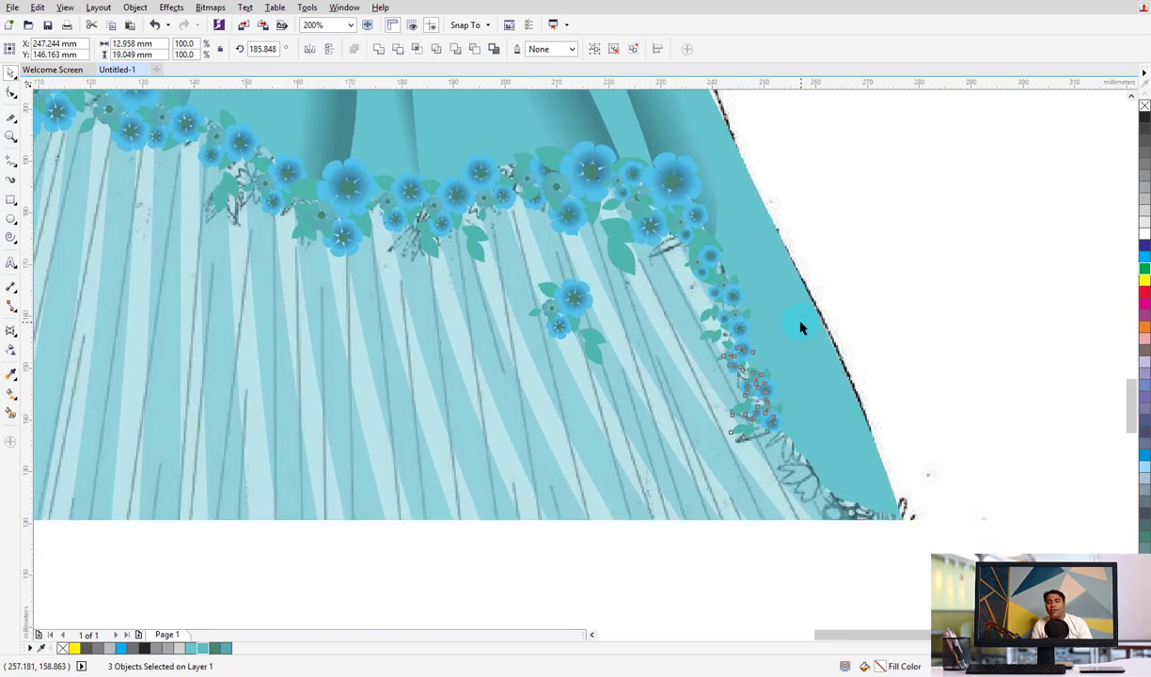
{"action": "left_click_drag", "start_coordinate": [758, 390], "coordinate": [795, 465]}
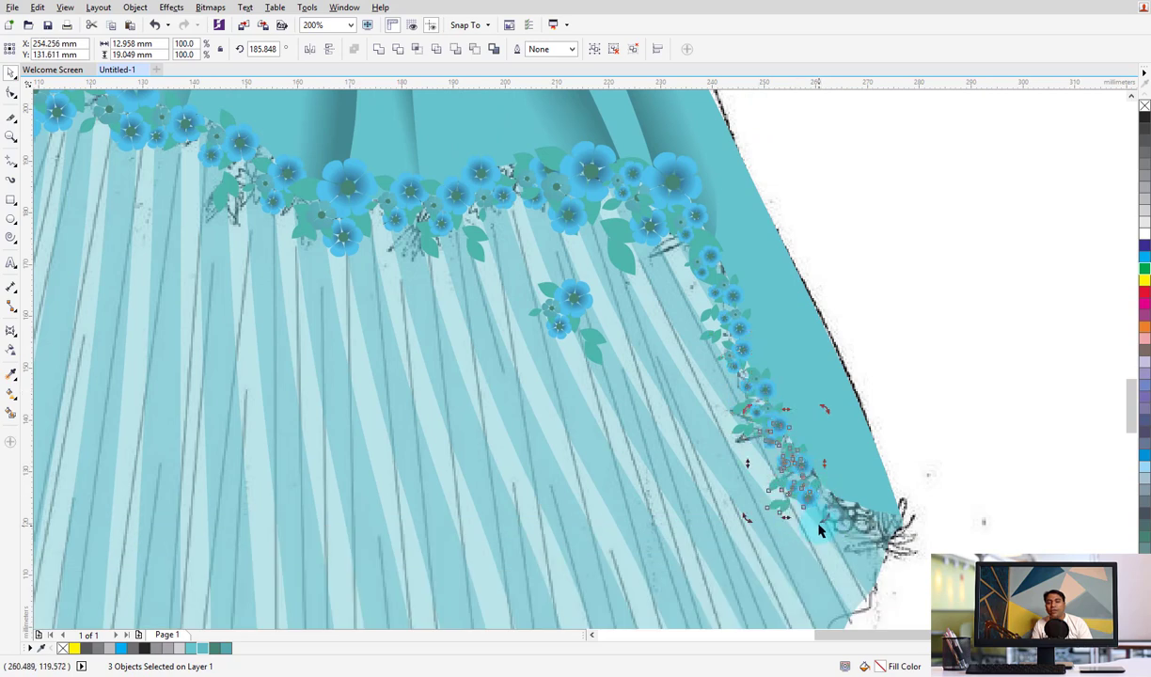
{"action": "left_click_drag", "start_coordinate": [844, 502], "coordinate": [798, 490]}
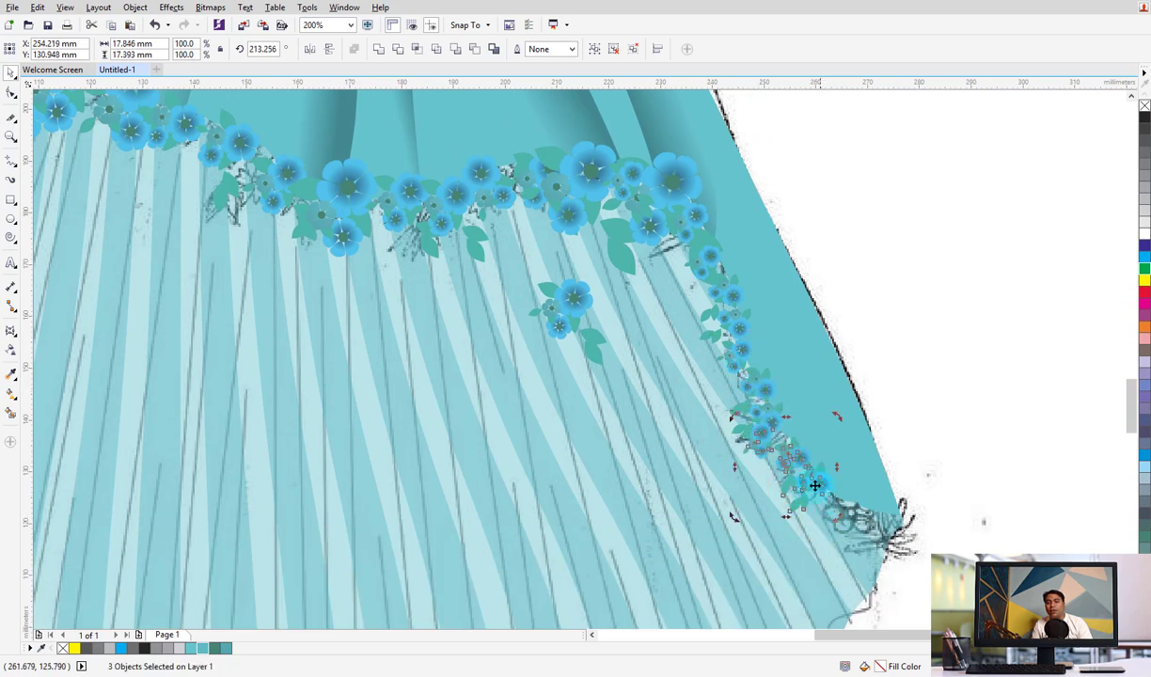
{"action": "left_click_drag", "start_coordinate": [843, 524], "coordinate": [861, 548]}
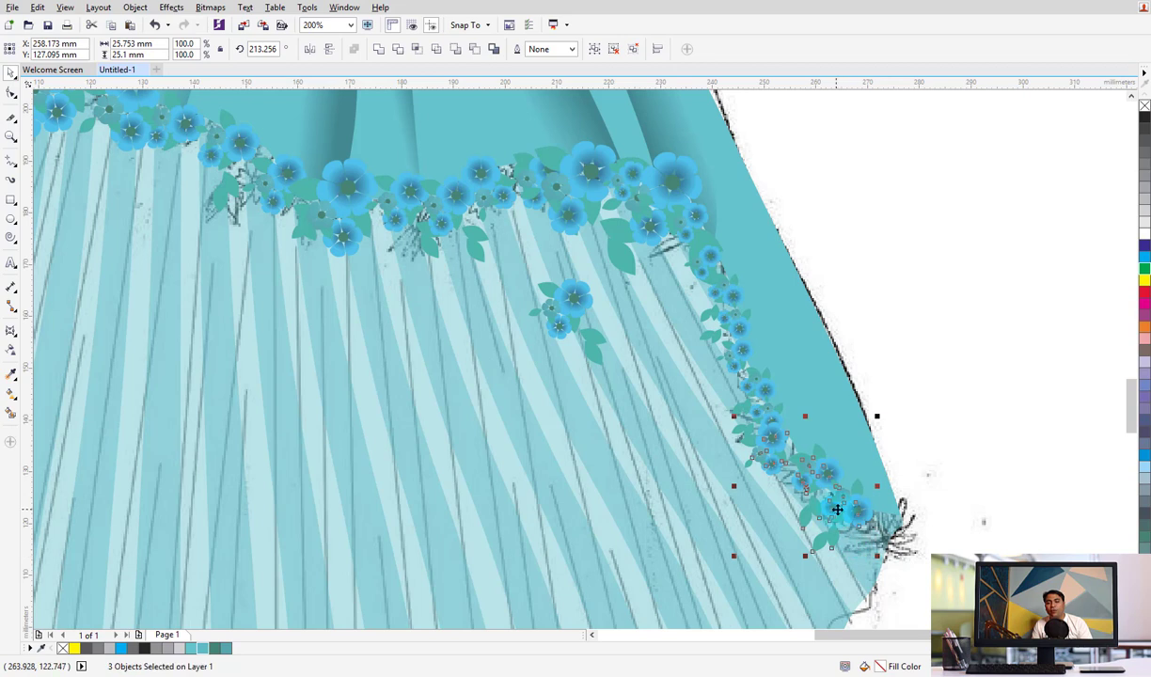
Enlarge the small hem-corner cluster and add a small flower group to the right garland
{"action": "left_click", "coordinate": [923, 475]}
{"action": "left_click", "coordinate": [902, 522]}
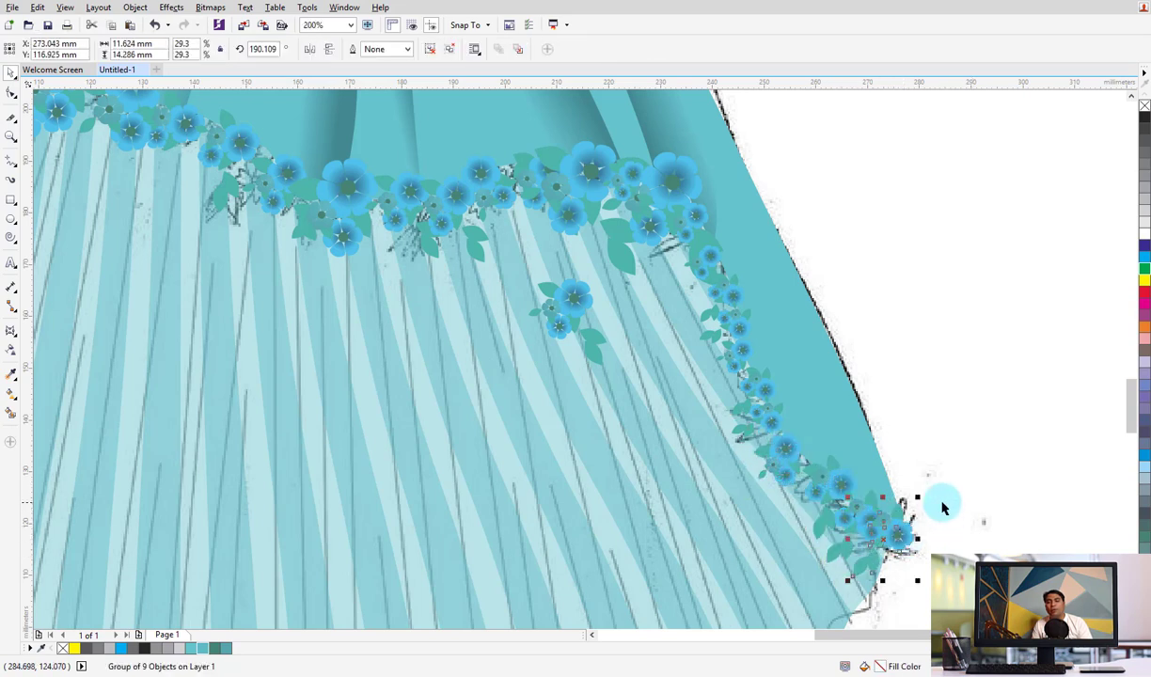
{"action": "left_click_drag", "start_coordinate": [917, 496], "coordinate": [927, 477]}
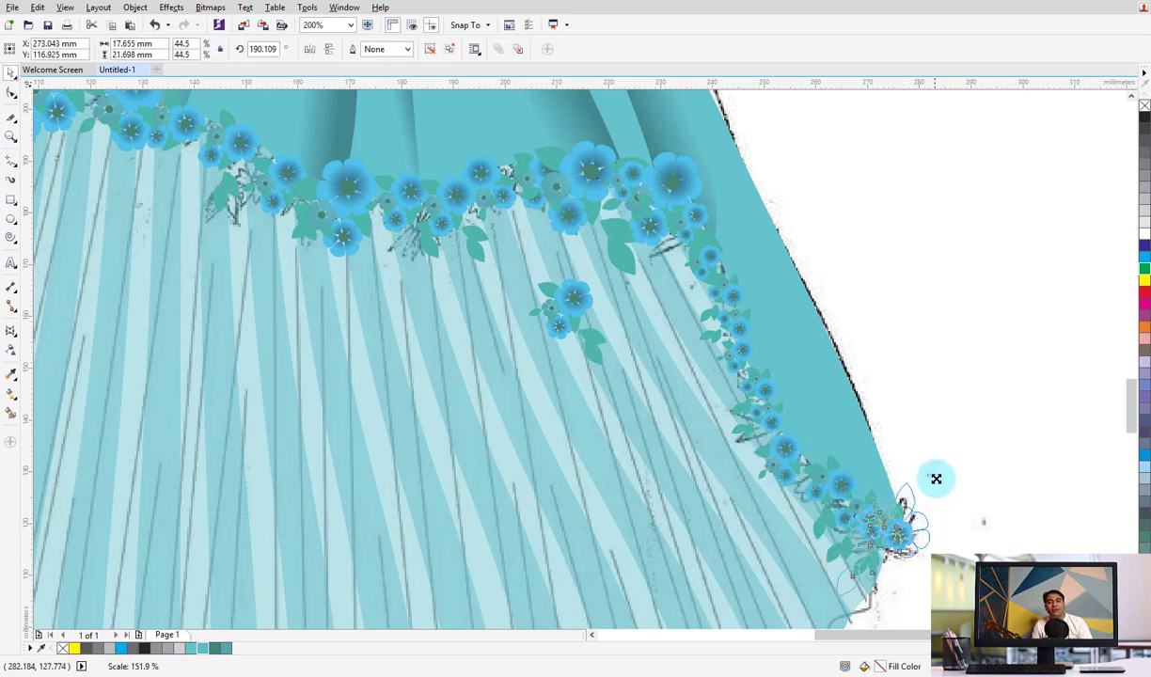
{"action": "left_click", "coordinate": [975, 524]}
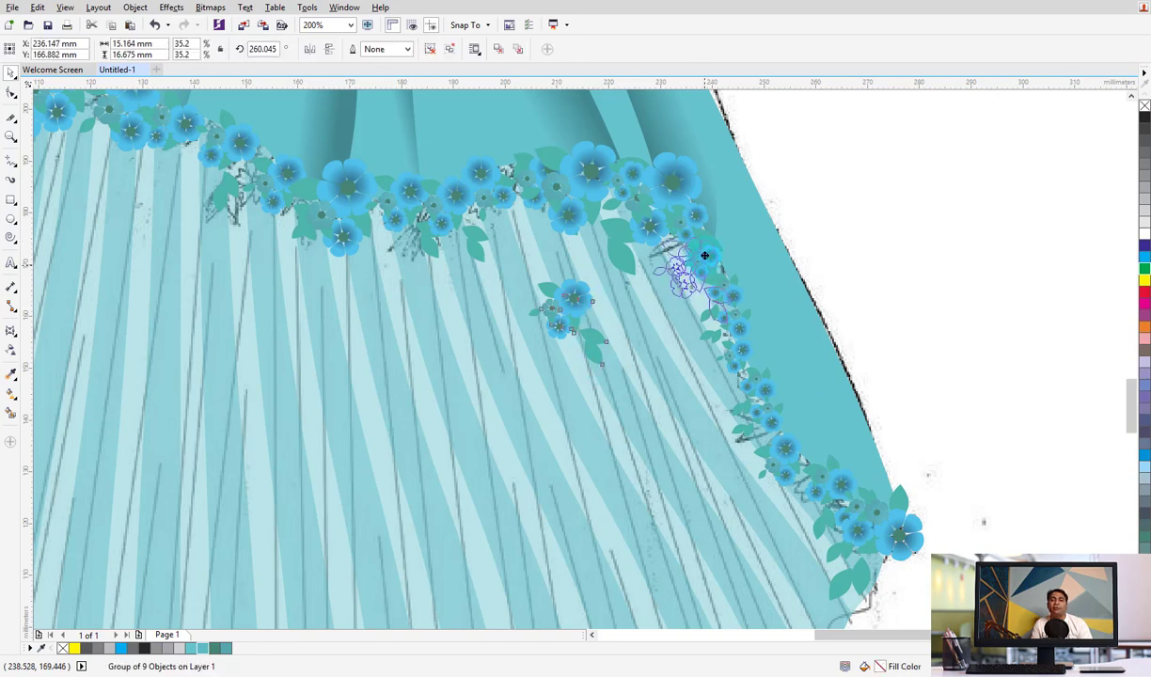
{"action": "left_click_drag", "start_coordinate": [578, 310], "coordinate": [734, 315]}
{"action": "left_click", "coordinate": [884, 324]}
Enlarge the garland's left-end flower group, shift it right, and view the whole dress
{"action": "scroll", "coordinate": [560, 205], "scroll_direction": "down", "scroll_amount": 1}
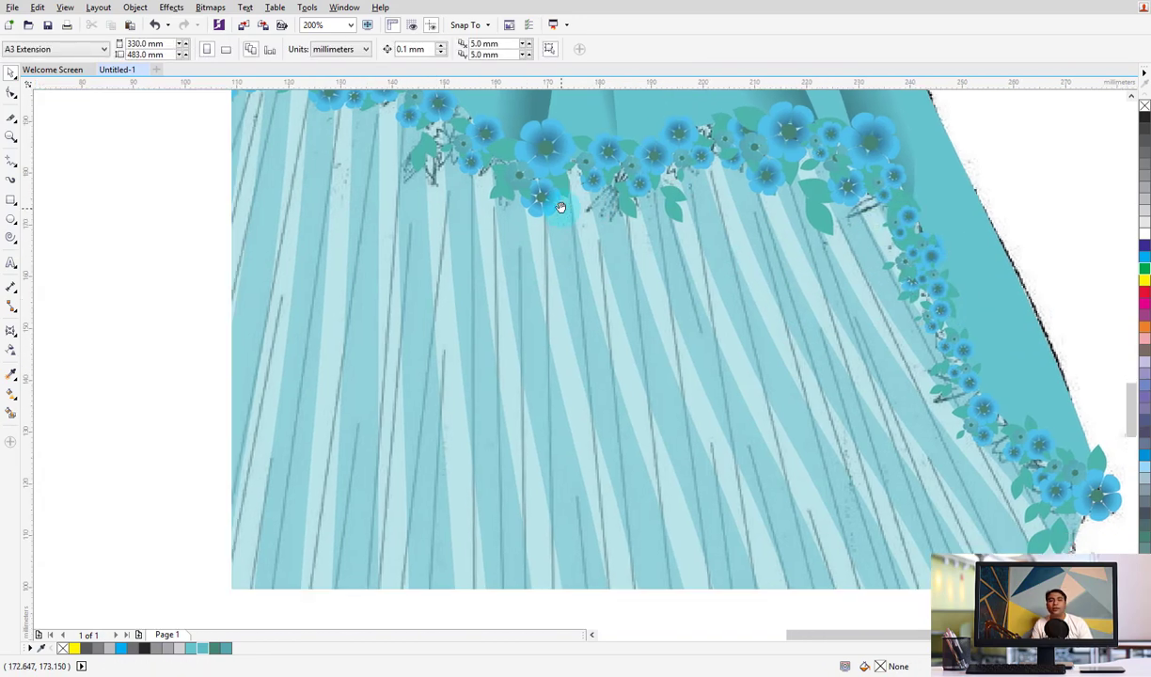
{"action": "scroll", "coordinate": [545, 216], "scroll_direction": "down", "scroll_amount": 1}
{"action": "left_click", "coordinate": [367, 279]}
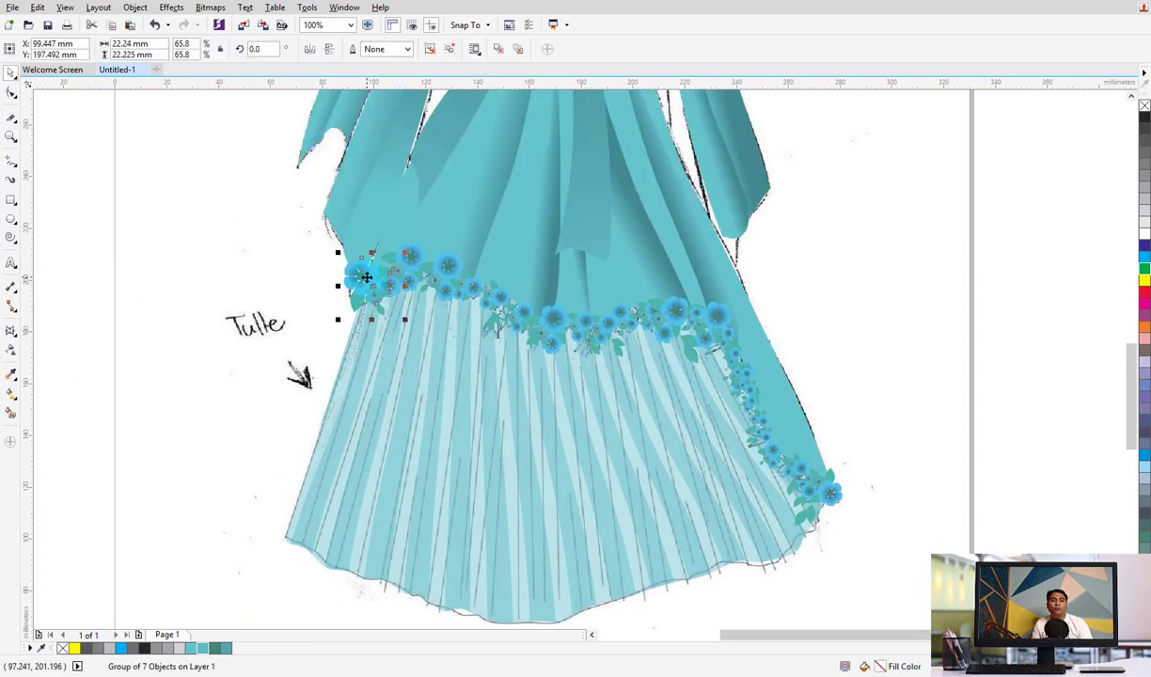
{"action": "left_click_drag", "start_coordinate": [409, 251], "coordinate": [442, 243]}
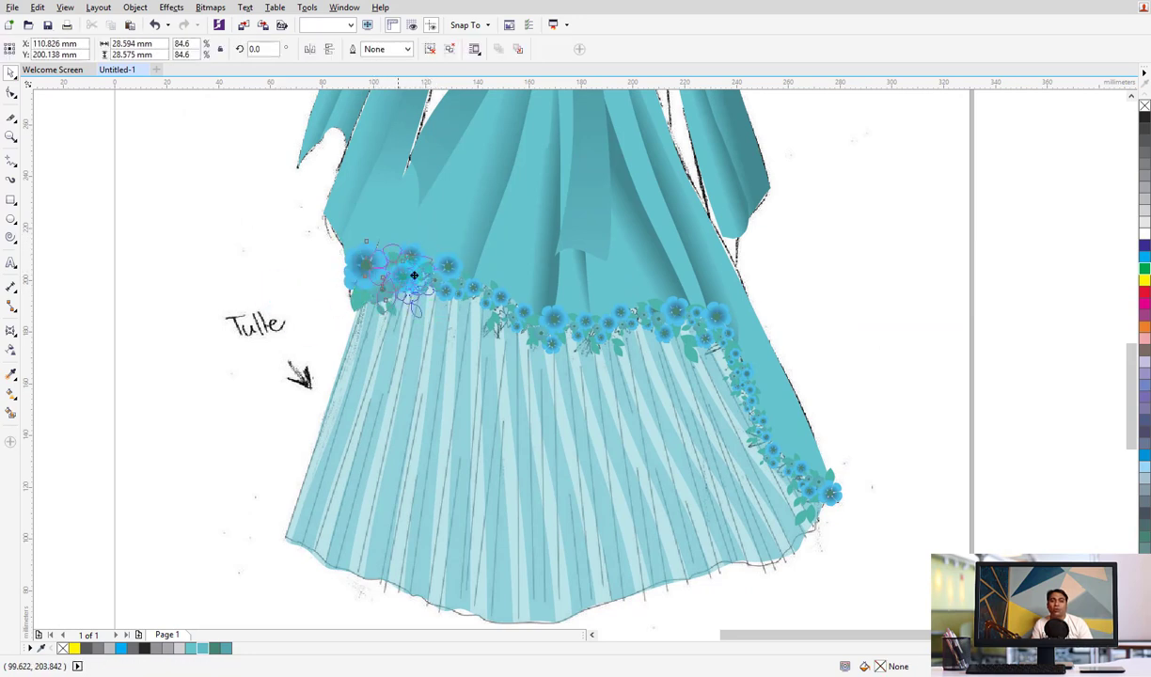
{"action": "left_click_drag", "start_coordinate": [413, 272], "coordinate": [557, 336]}
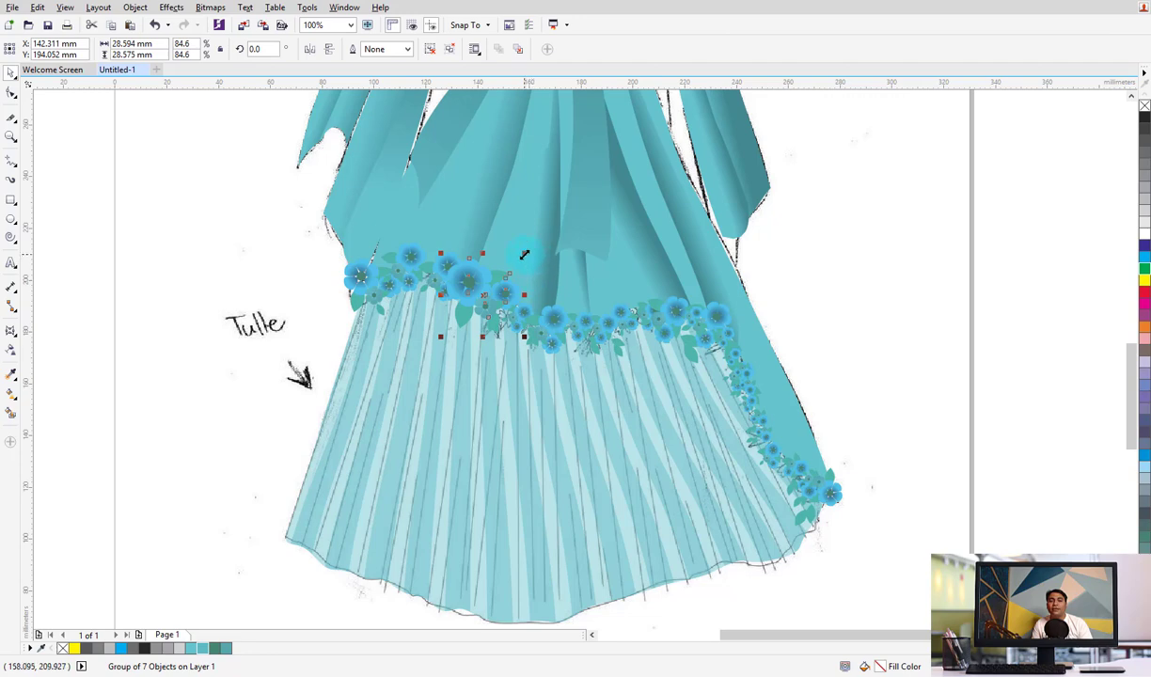
{"action": "key", "text": "Escape"}
{"action": "left_click_drag", "start_coordinate": [712, 336], "coordinate": [691, 367]}
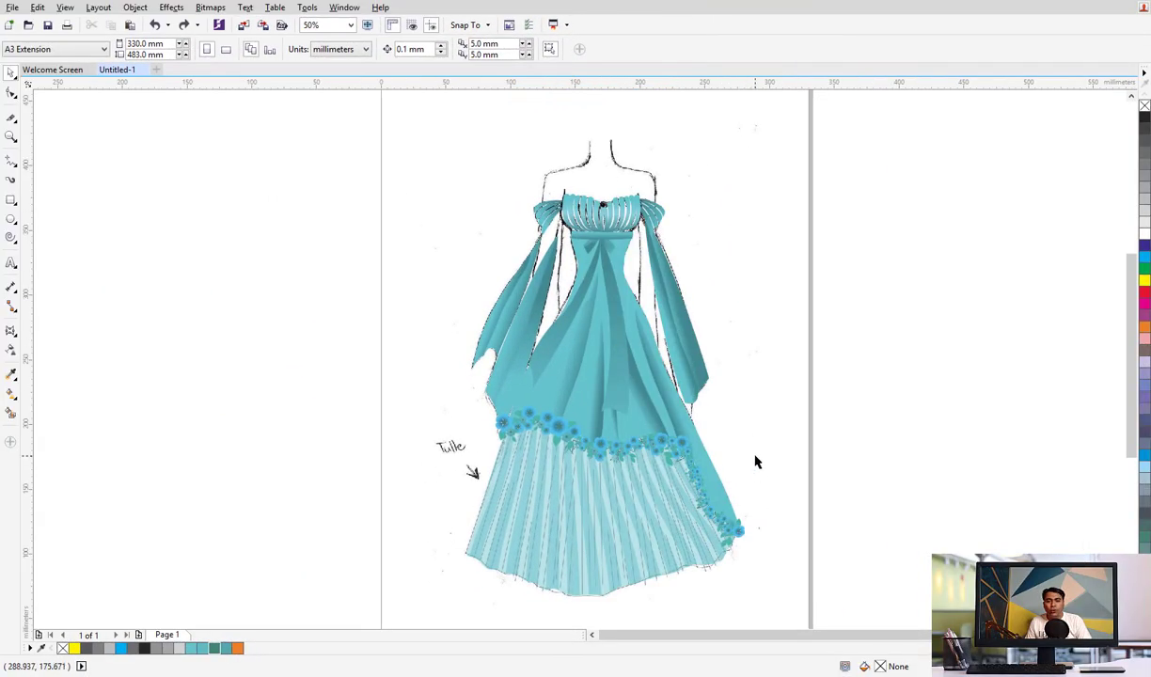
Draw a rectangle covering all the bodice's petal pleats
{"action": "left_click_drag", "start_coordinate": [757, 395], "coordinate": [681, 590]}
{"action": "left_click", "coordinate": [771, 405]}
{"action": "scroll", "coordinate": [620, 215], "scroll_direction": "up", "scroll_amount": 1}
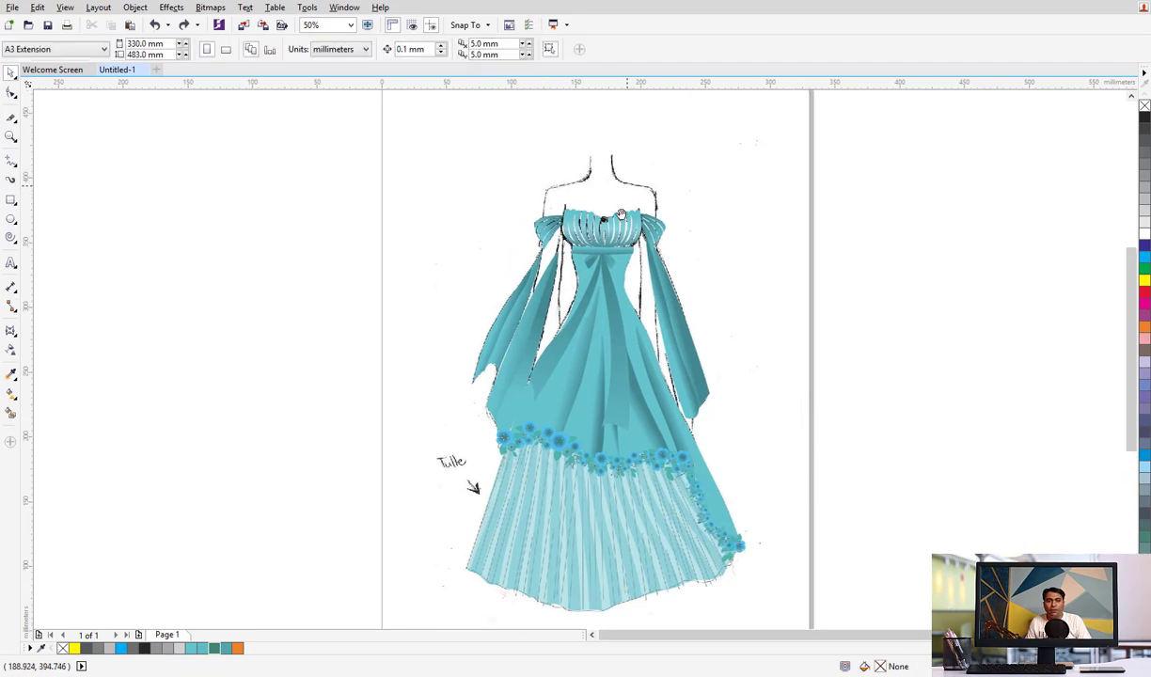
{"action": "scroll", "coordinate": [621, 215], "scroll_direction": "up", "scroll_amount": 5}
{"action": "scroll", "coordinate": [760, 477], "scroll_direction": "down", "scroll_amount": 1}
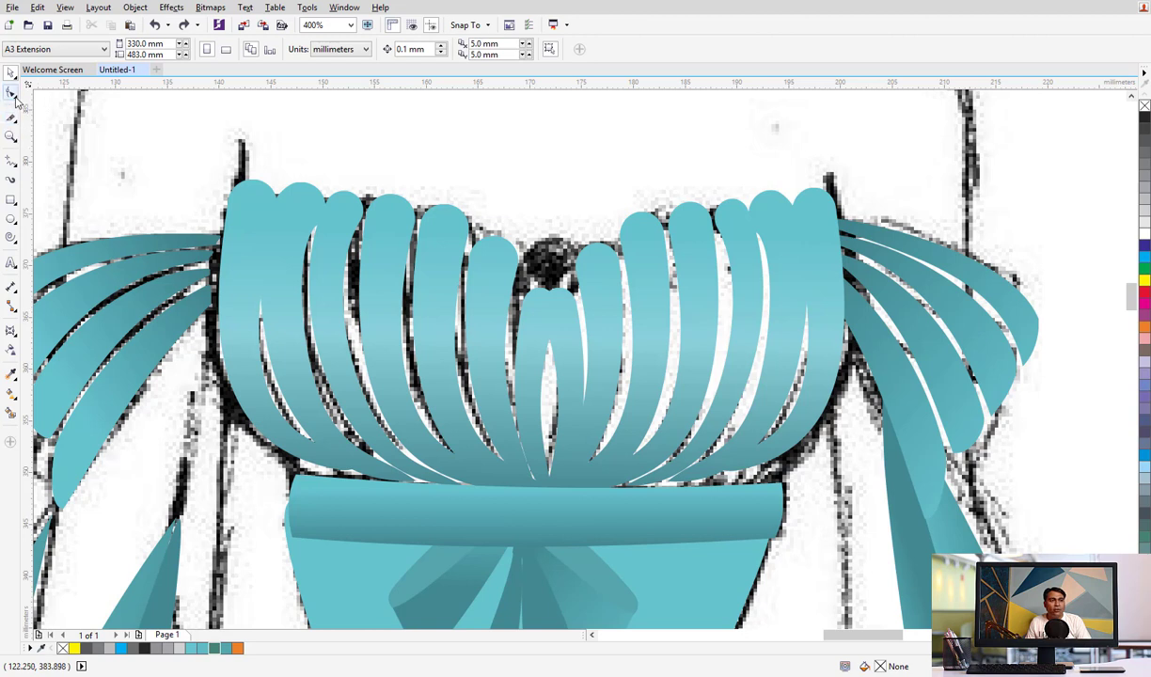
{"action": "left_click", "coordinate": [12, 199]}
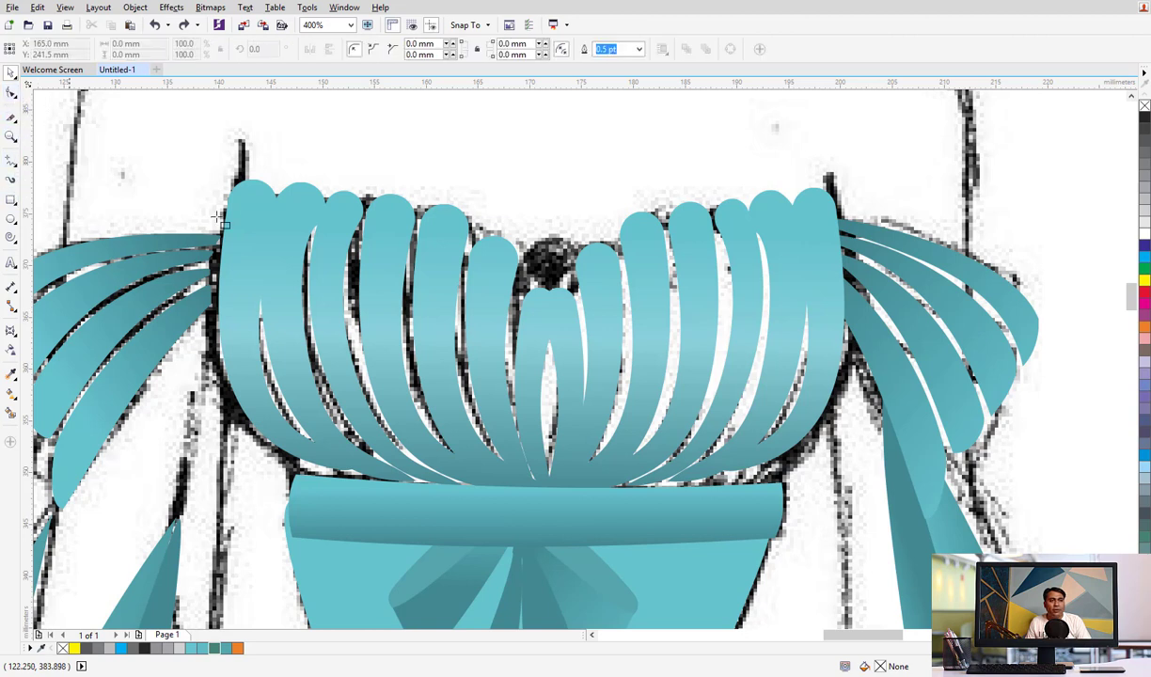
{"action": "left_click_drag", "start_coordinate": [231, 195], "coordinate": [325, 280]}
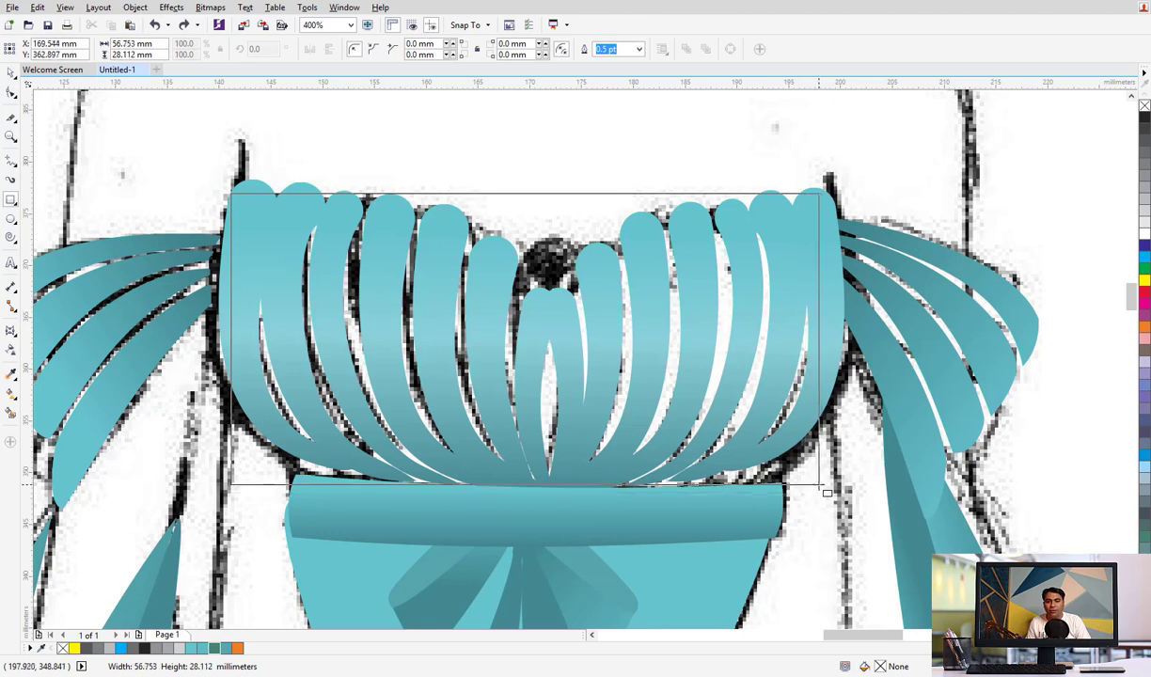
{"action": "left_click_drag", "start_coordinate": [757, 494], "coordinate": [819, 485]}
Fill the rectangle Grass Green, send it behind the petals, and convert it to curves
{"action": "left_click", "coordinate": [11, 73]}
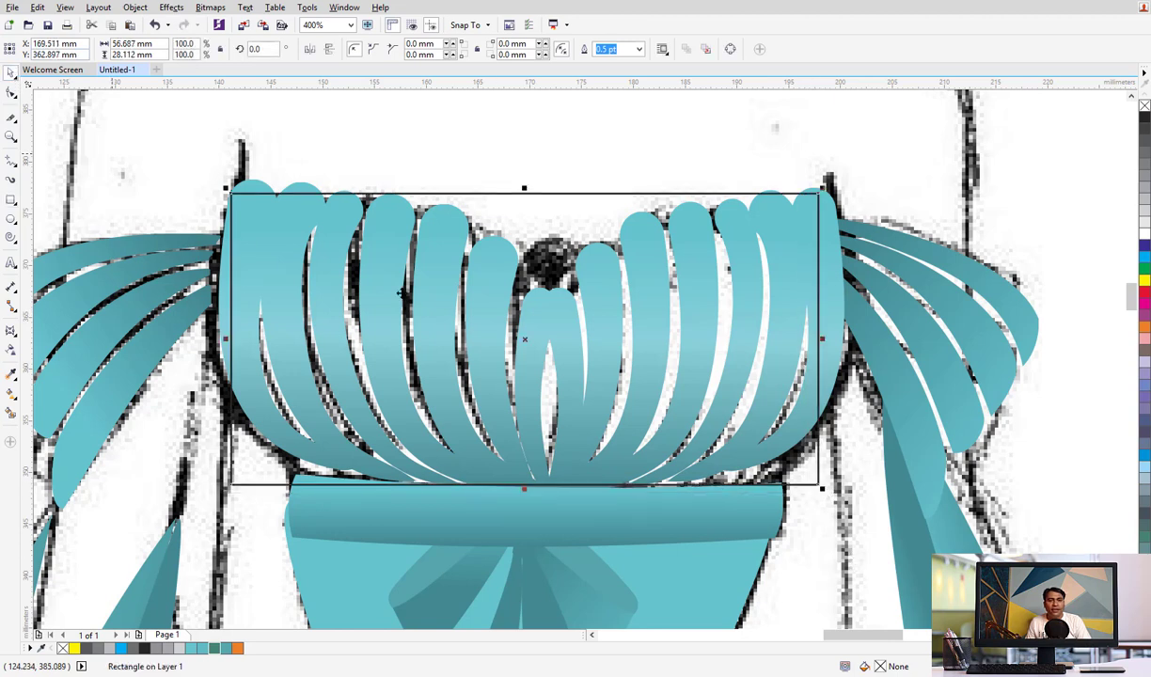
{"action": "left_click", "coordinate": [226, 648]}
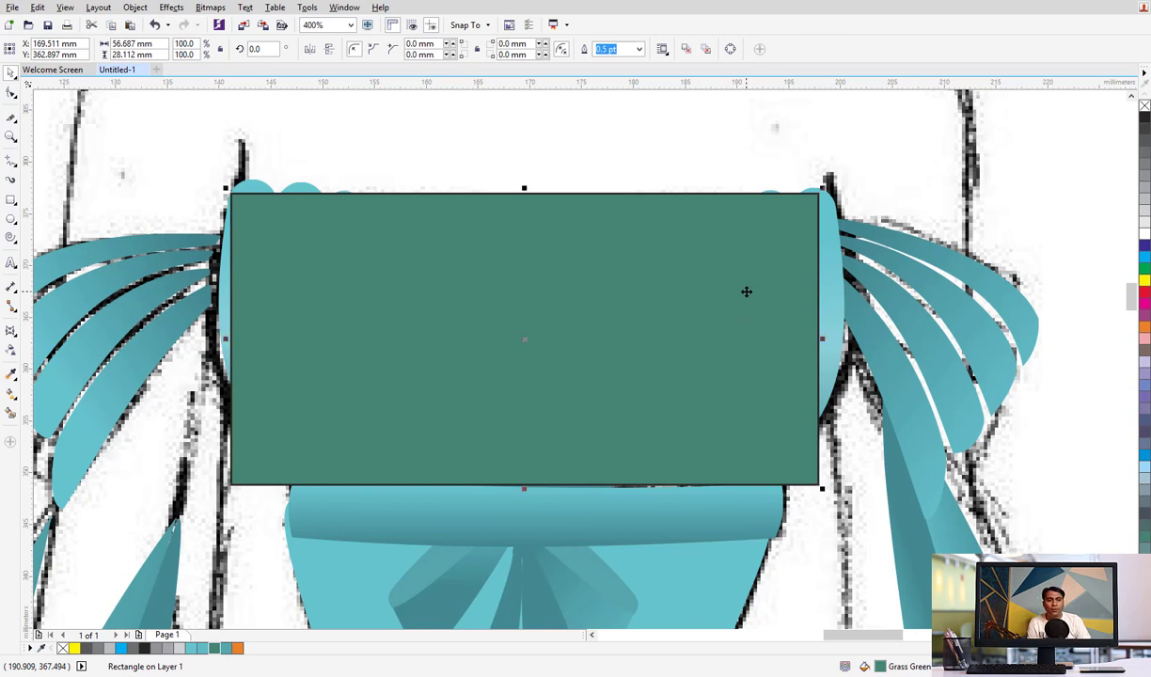
{"action": "key", "text": "ctrl+Page_Down"}
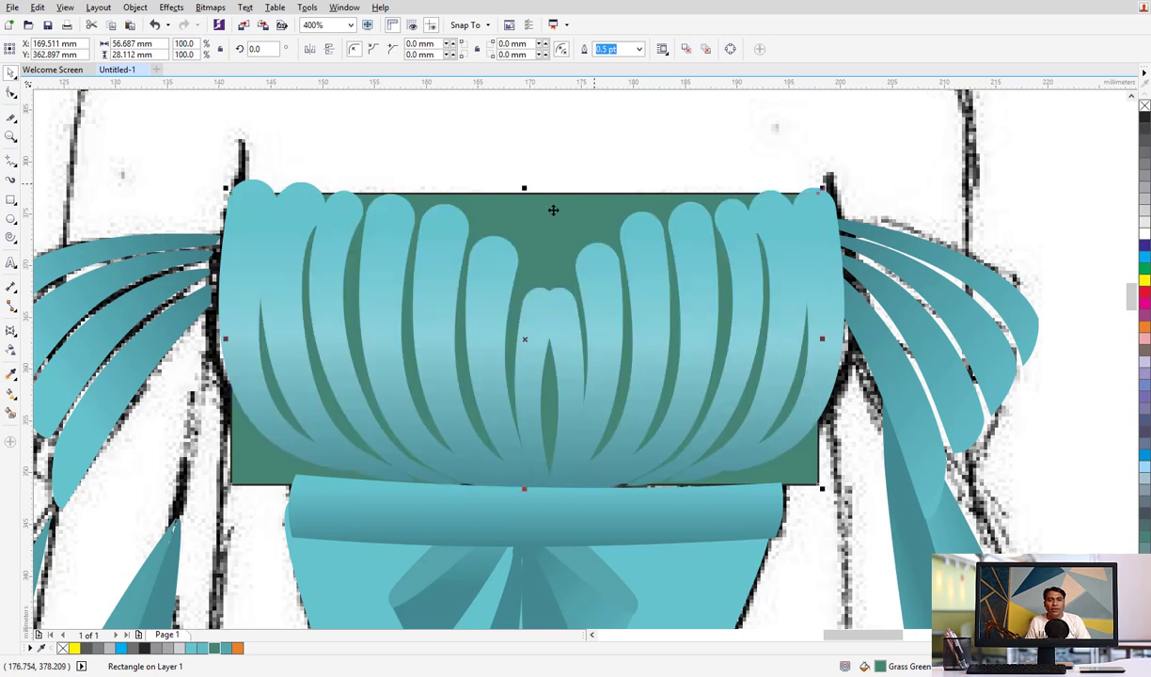
{"action": "key", "text": "ctrl+q"}
Pull the backing's top edge down into a V and draw its bottom corners inward
{"action": "key", "text": "F10"}
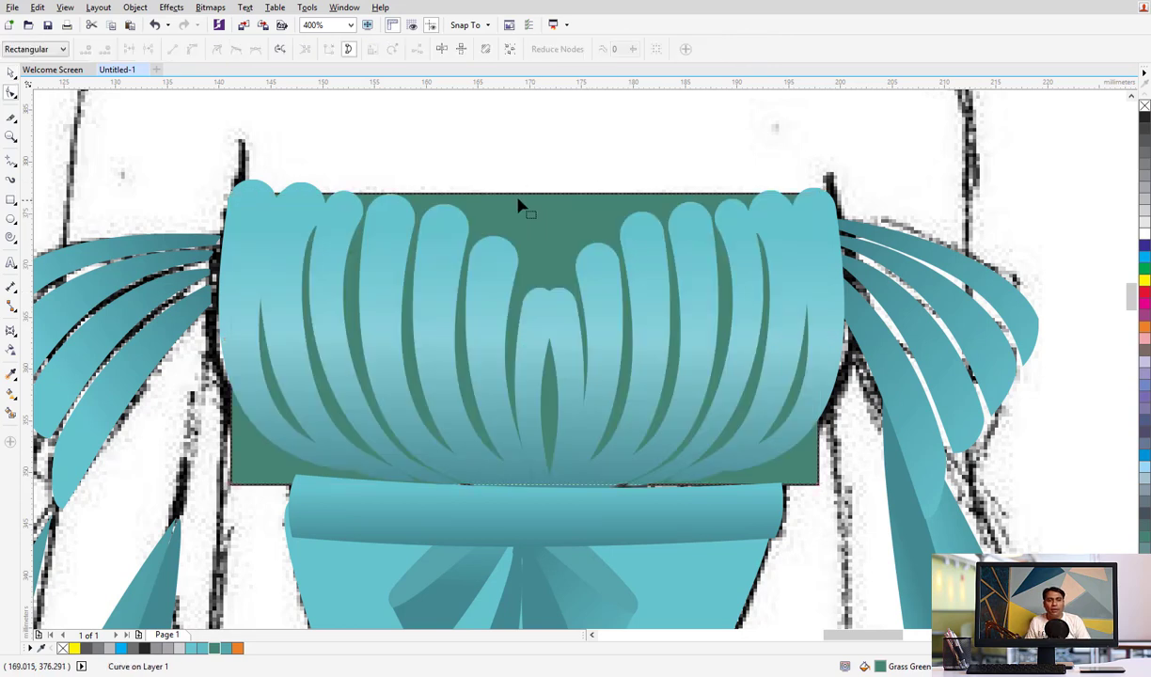
{"action": "left_click_drag", "start_coordinate": [545, 194], "coordinate": [549, 288]}
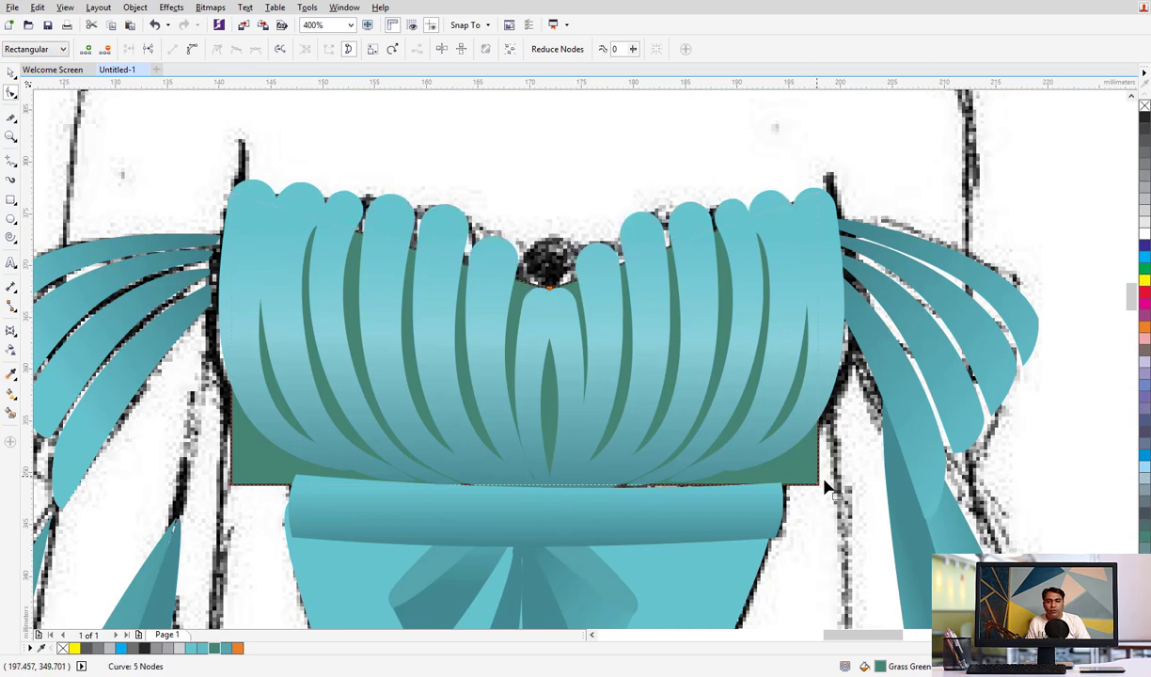
{"action": "left_click_drag", "start_coordinate": [817, 484], "coordinate": [785, 485]}
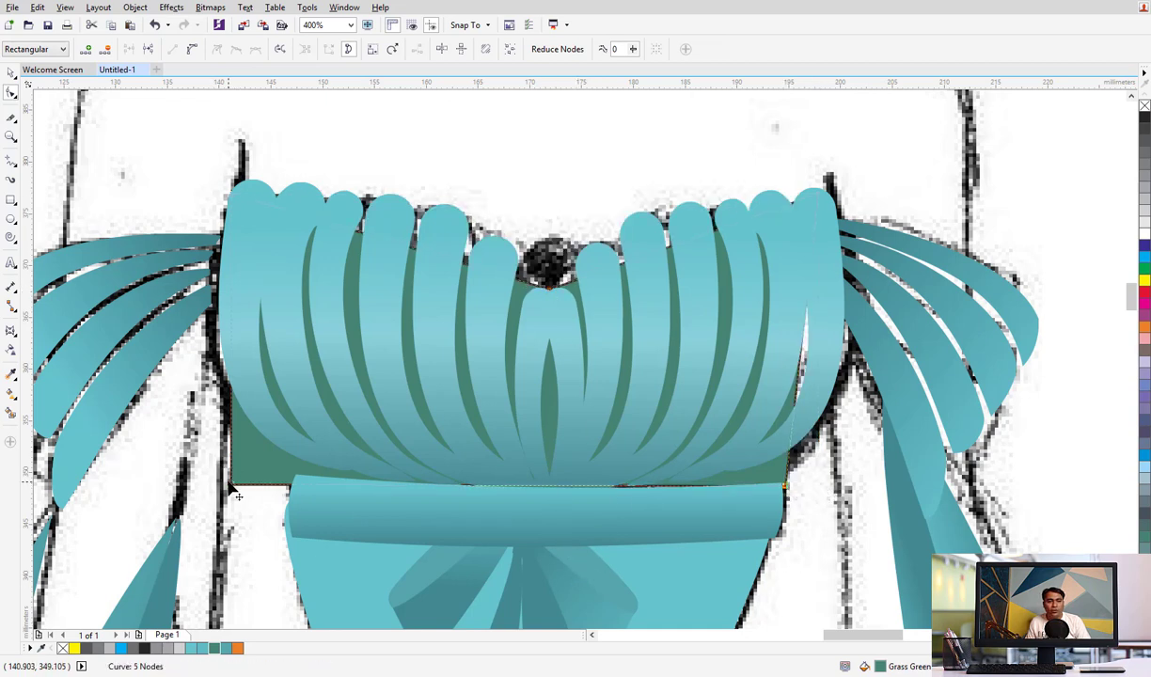
{"action": "left_click_drag", "start_coordinate": [230, 484], "coordinate": [282, 420]}
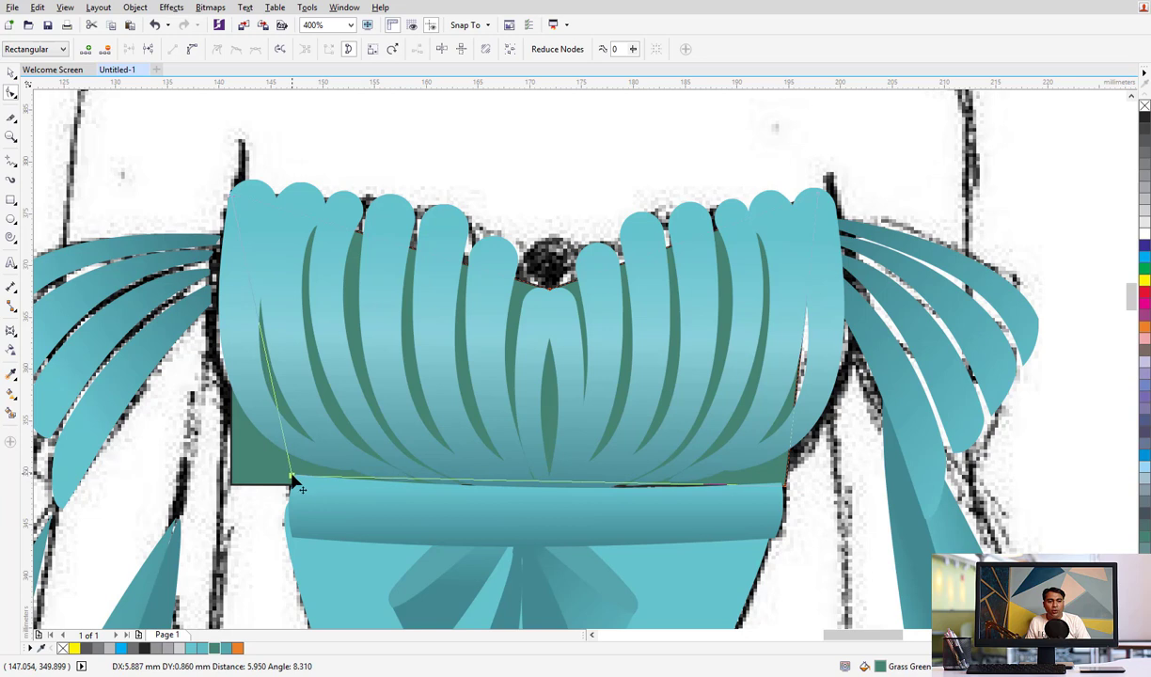
Curve the left edge, with an added node, to follow the bodice contour
{"action": "right_click", "coordinate": [268, 374]}
{"action": "left_click", "coordinate": [331, 435]}
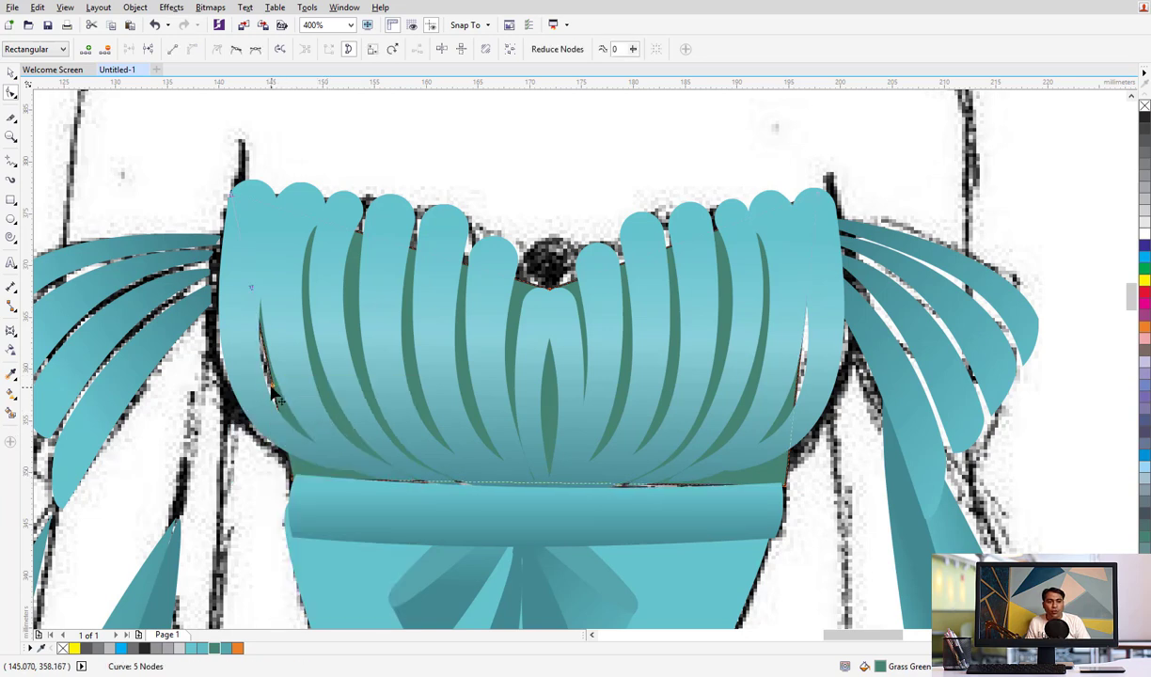
{"action": "left_click_drag", "start_coordinate": [282, 401], "coordinate": [280, 476]}
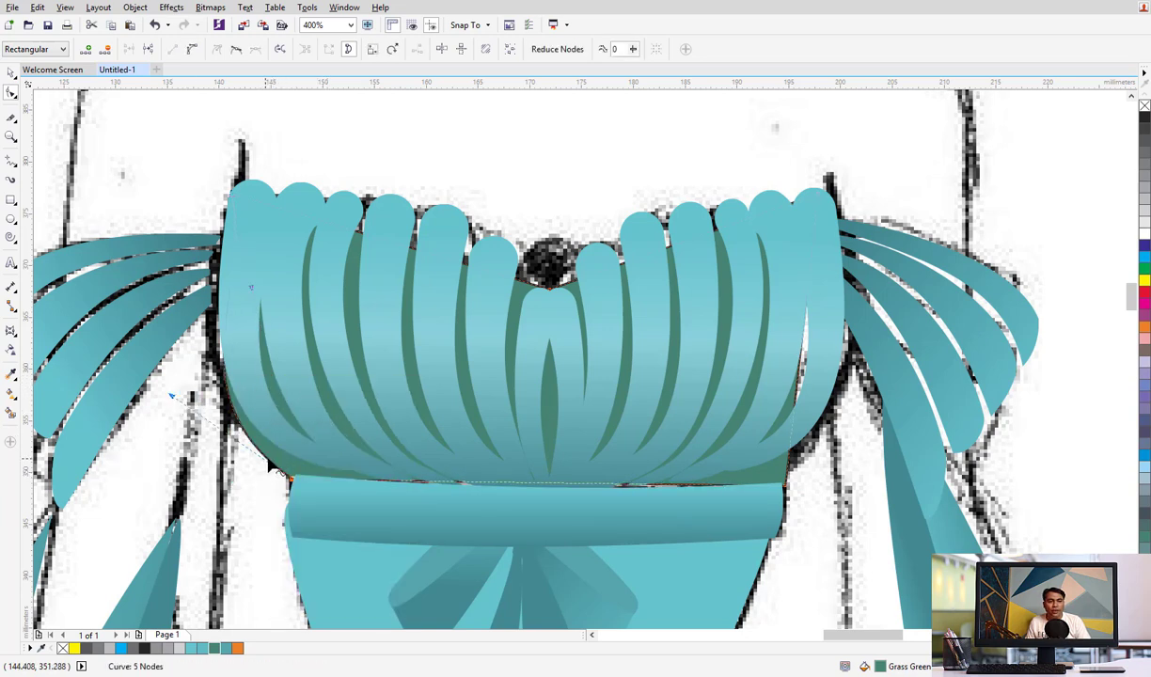
{"action": "double_click", "coordinate": [282, 458]}
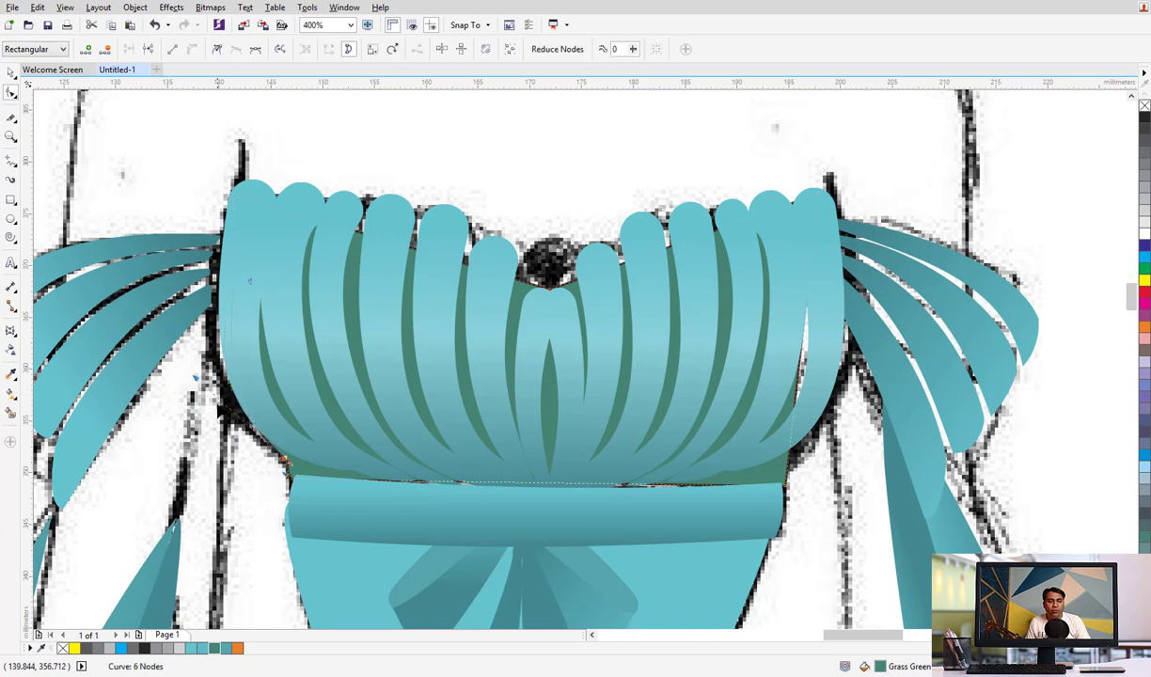
{"action": "left_click_drag", "start_coordinate": [195, 380], "coordinate": [176, 406]}
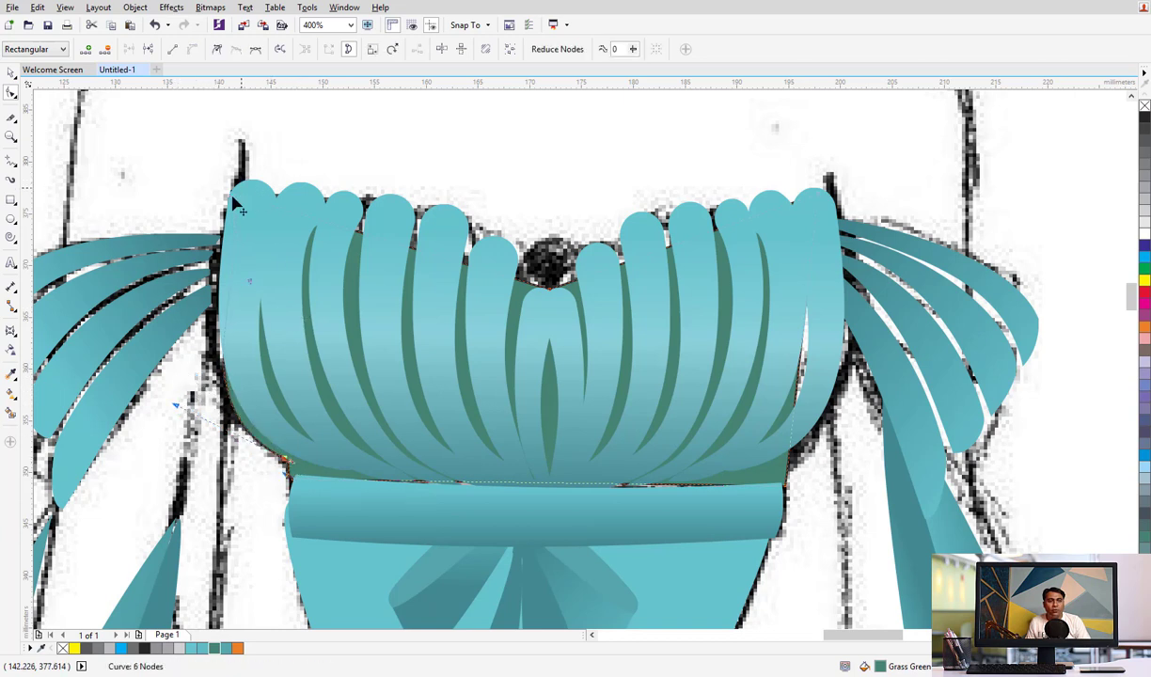
{"action": "left_click_drag", "start_coordinate": [230, 199], "coordinate": [213, 194]}
Convert the top edges to curves and bend them upward behind the petals
{"action": "left_click", "coordinate": [352, 242]}
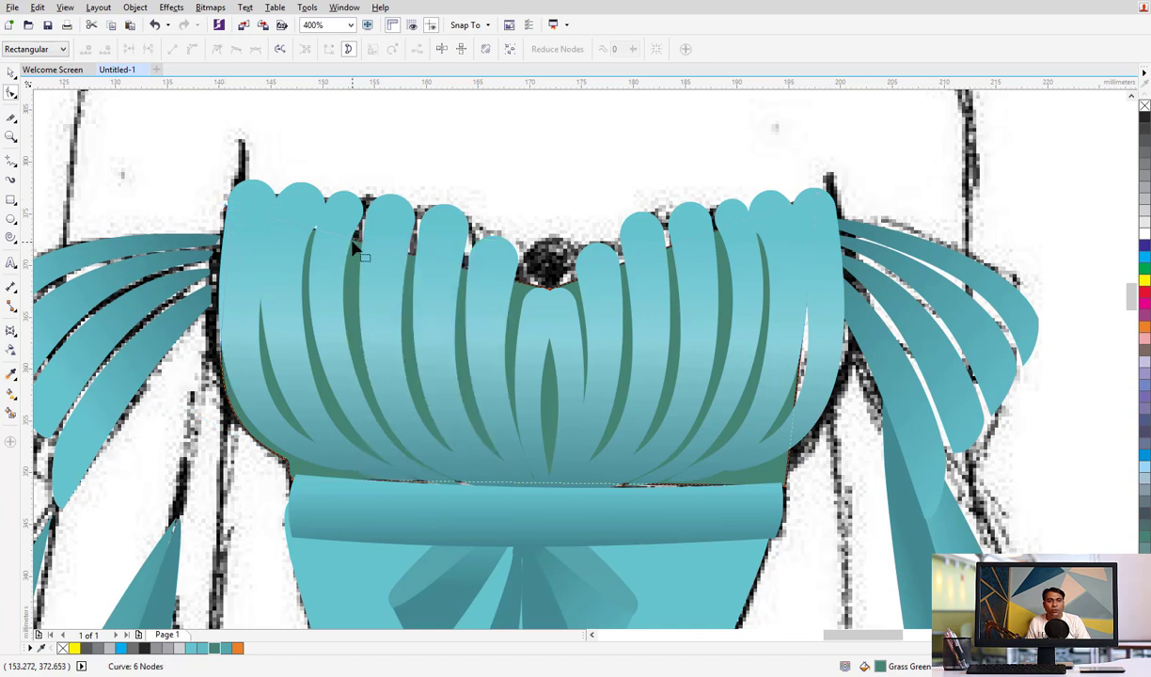
{"action": "right_click", "coordinate": [357, 245]}
{"action": "left_click", "coordinate": [406, 298]}
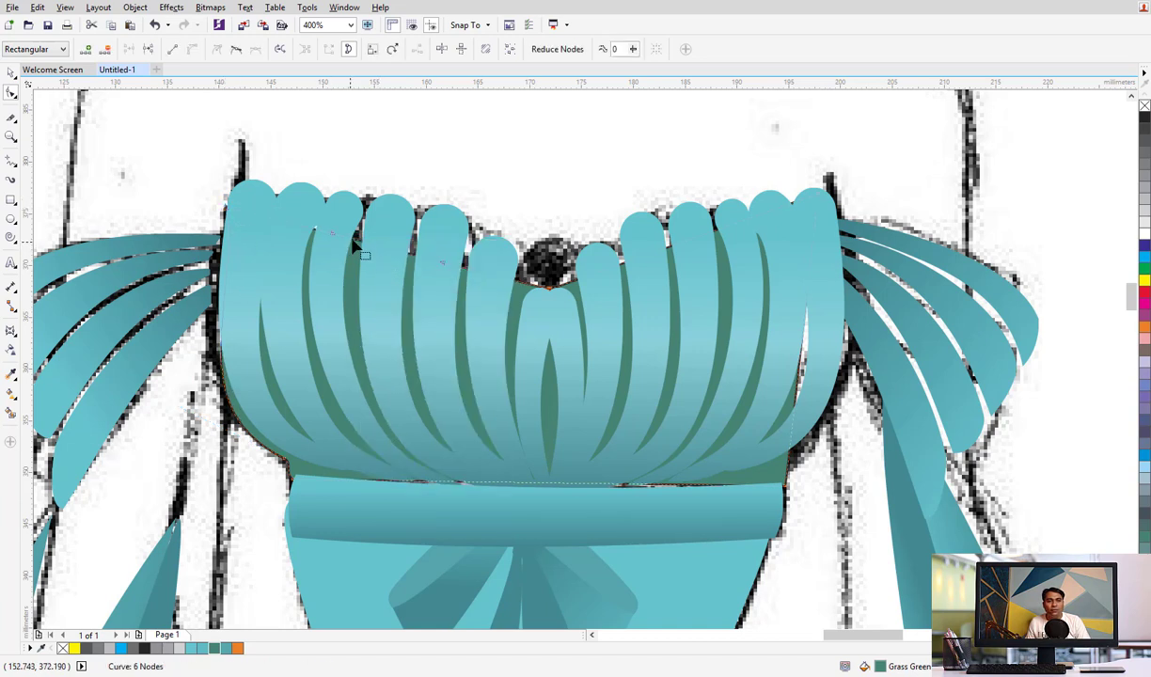
{"action": "left_click_drag", "start_coordinate": [445, 269], "coordinate": [453, 185]}
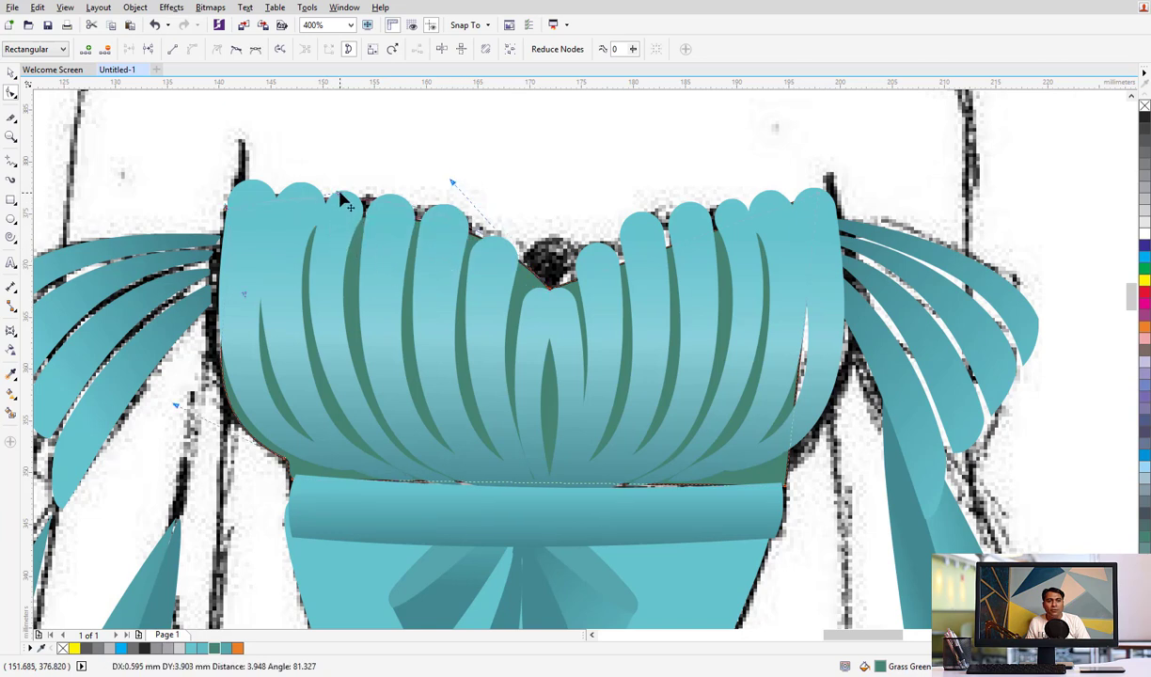
{"action": "left_click", "coordinate": [310, 188]}
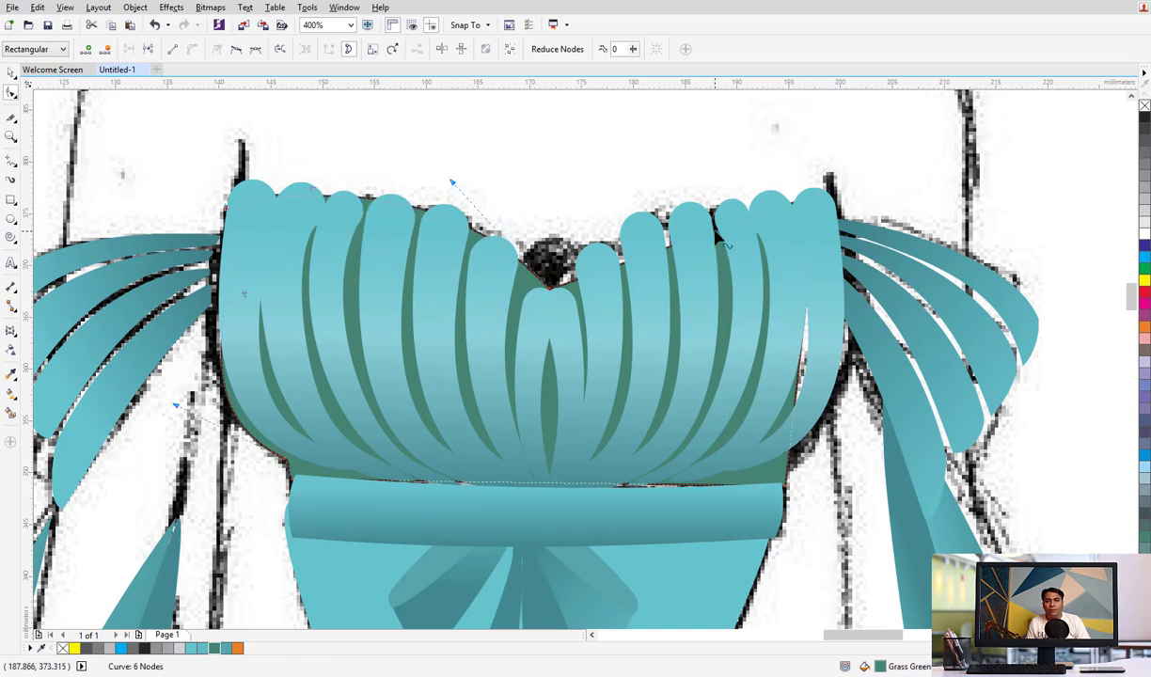
{"action": "right_click", "coordinate": [684, 221]}
{"action": "left_click", "coordinate": [743, 291]}
{"action": "left_click_drag", "start_coordinate": [643, 266], "coordinate": [609, 192]}
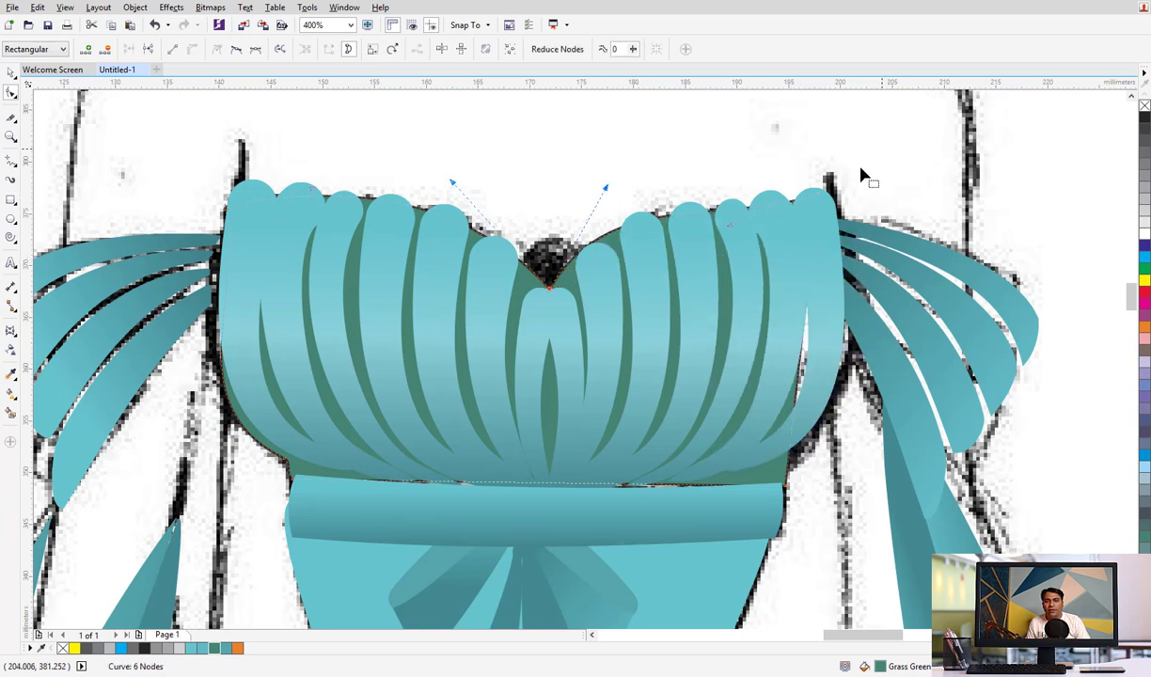
Move the top-right node to the bodice corner and align the bottom-right node with the waistband
{"action": "left_click", "coordinate": [604, 183]}
{"action": "left_click_drag", "start_coordinate": [732, 235], "coordinate": [814, 192]}
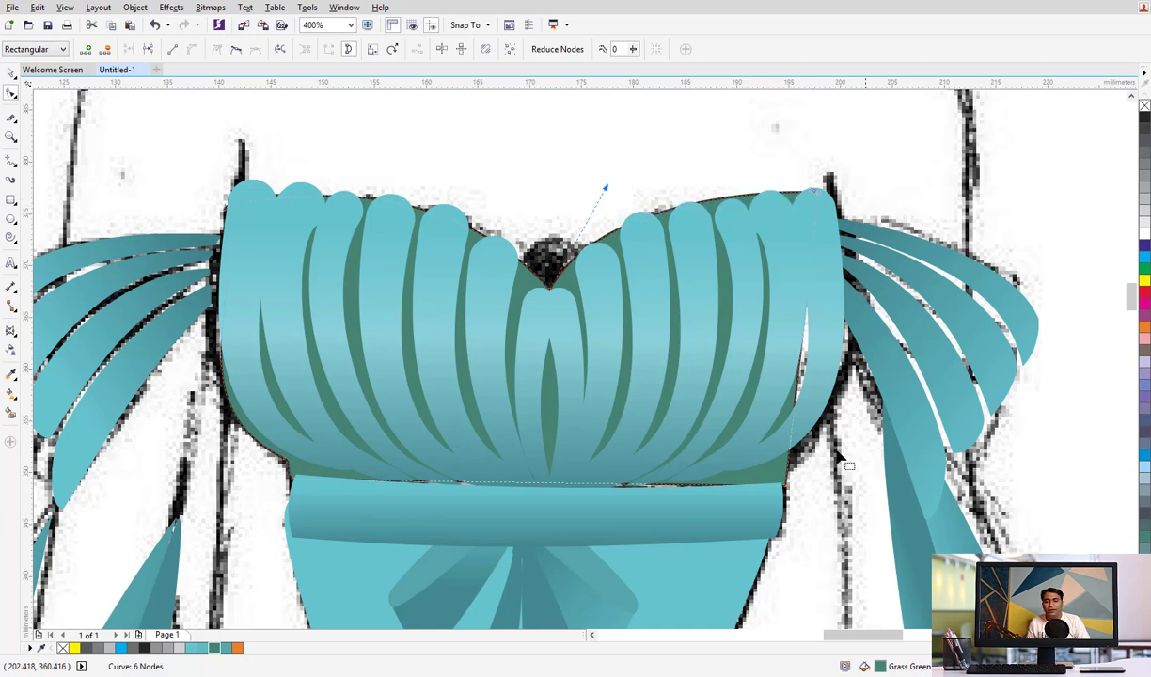
{"action": "left_click_drag", "start_coordinate": [786, 486], "coordinate": [785, 486]}
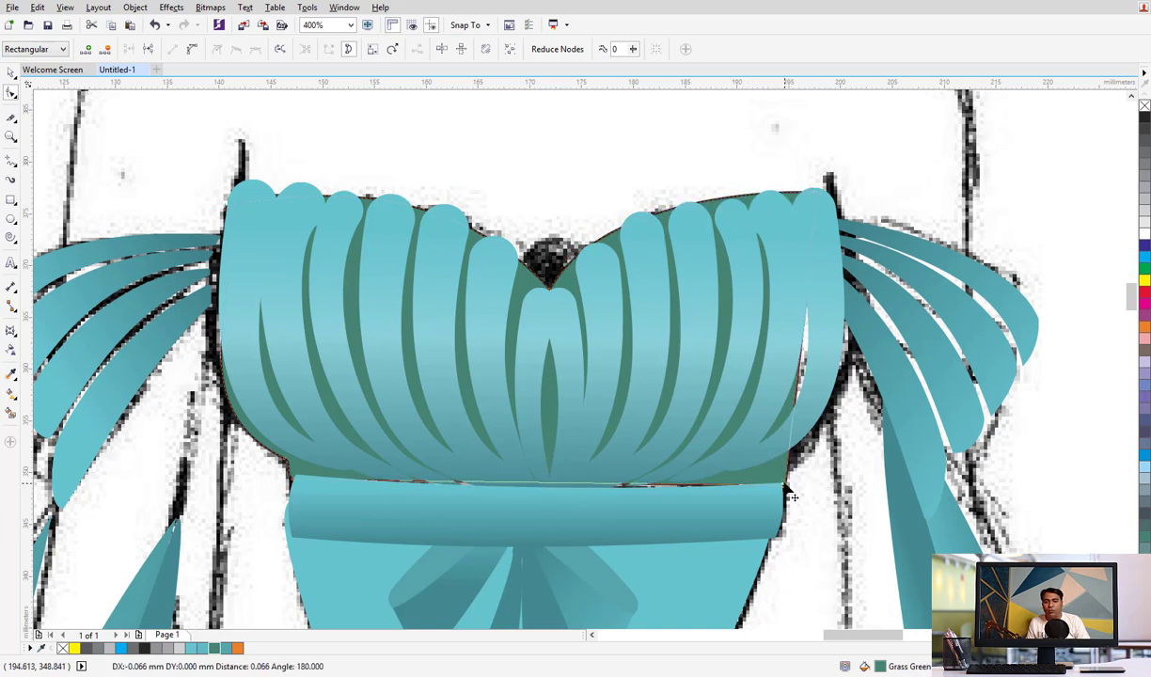
{"action": "left_click_drag", "start_coordinate": [785, 487], "coordinate": [783, 486]}
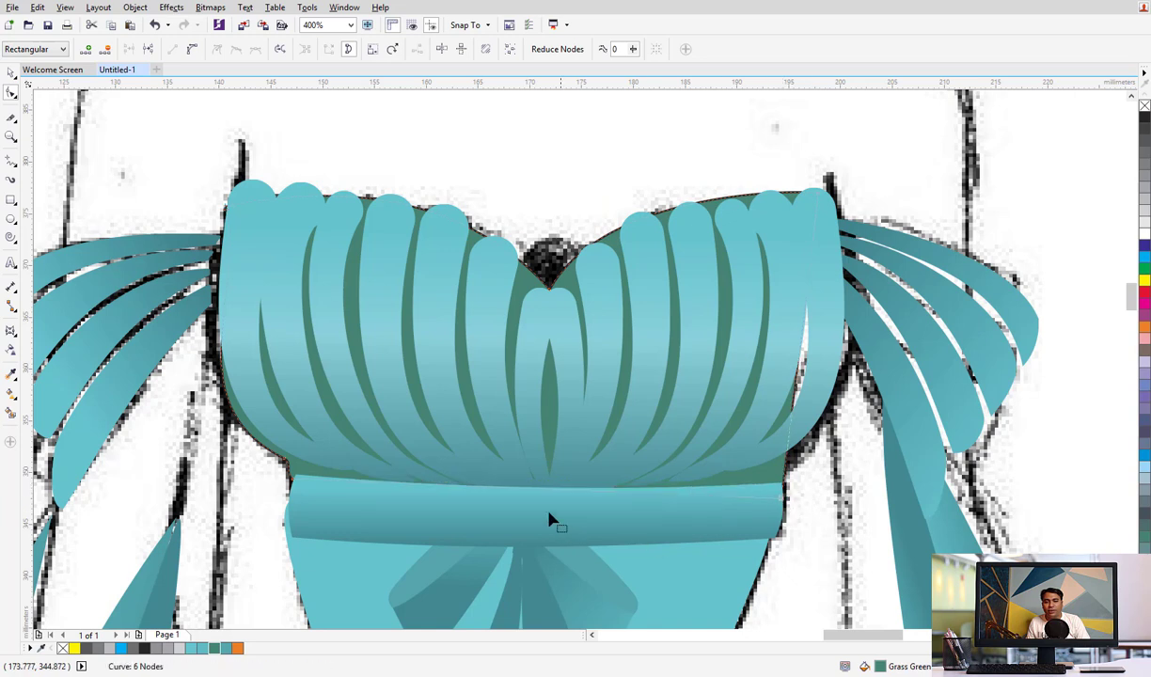
Curve the right edge outward along the bodice side
{"action": "right_click", "coordinate": [798, 399]}
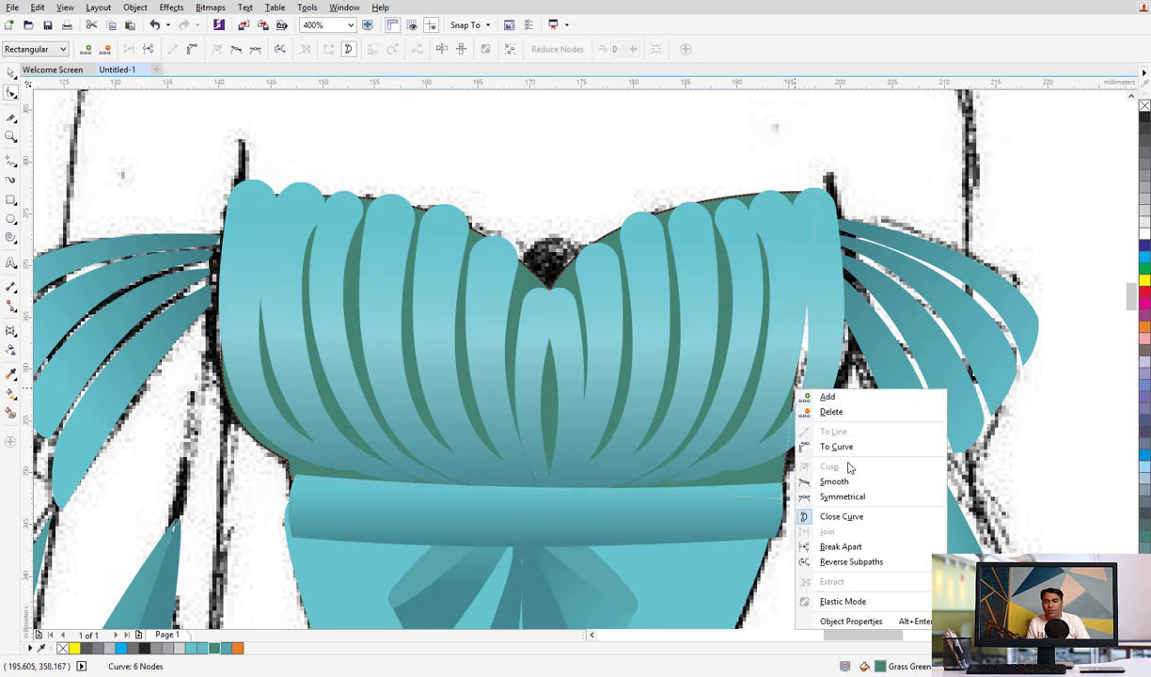
{"action": "left_click", "coordinate": [823, 399]}
{"action": "mouse_move", "coordinate": [795, 400]}
{"action": "left_mouse_down"}
{"action": "mouse_move", "coordinate": [833, 399]}
{"action": "mouse_move", "coordinate": [905, 311]}
{"action": "mouse_move", "coordinate": [820, 301]}
{"action": "left_mouse_up"}
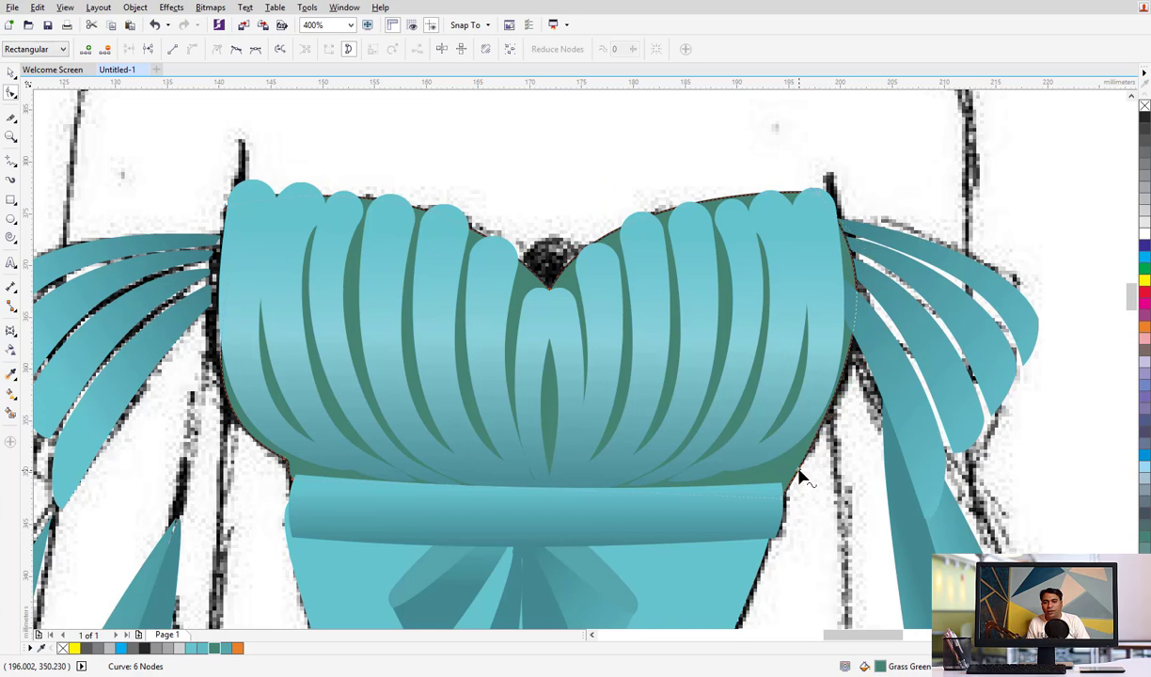
{"action": "left_click_drag", "start_coordinate": [799, 481], "coordinate": [787, 486]}
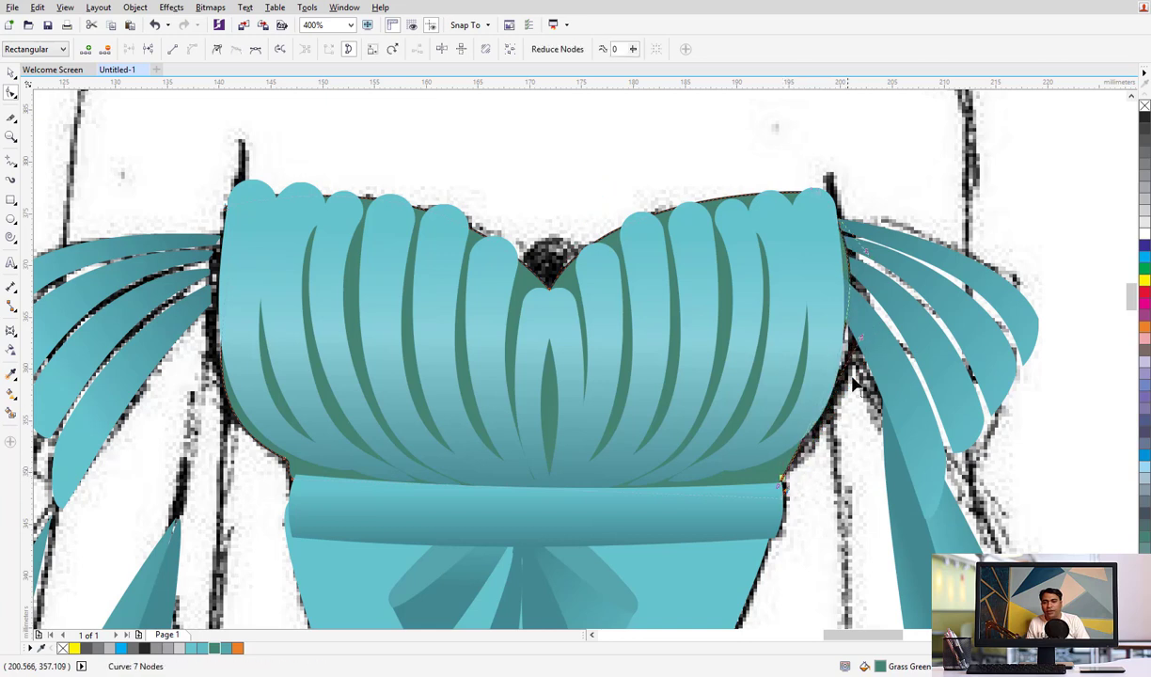
{"action": "left_click_drag", "start_coordinate": [865, 349], "coordinate": [873, 386]}
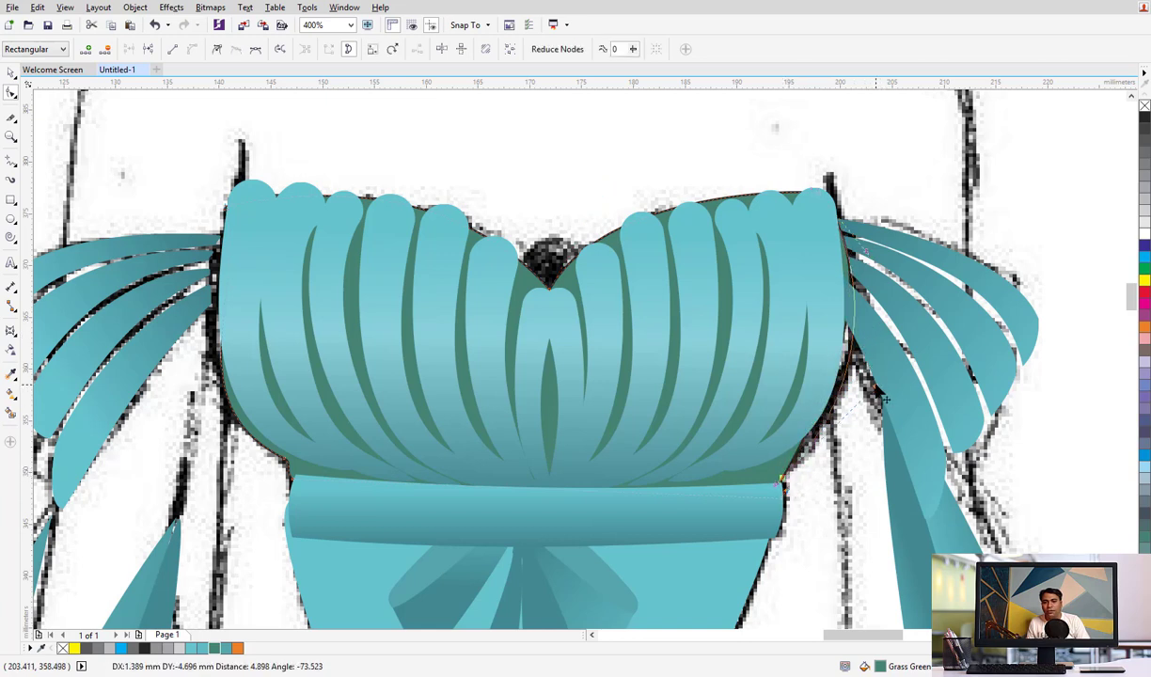
{"action": "left_click", "coordinate": [10, 72]}
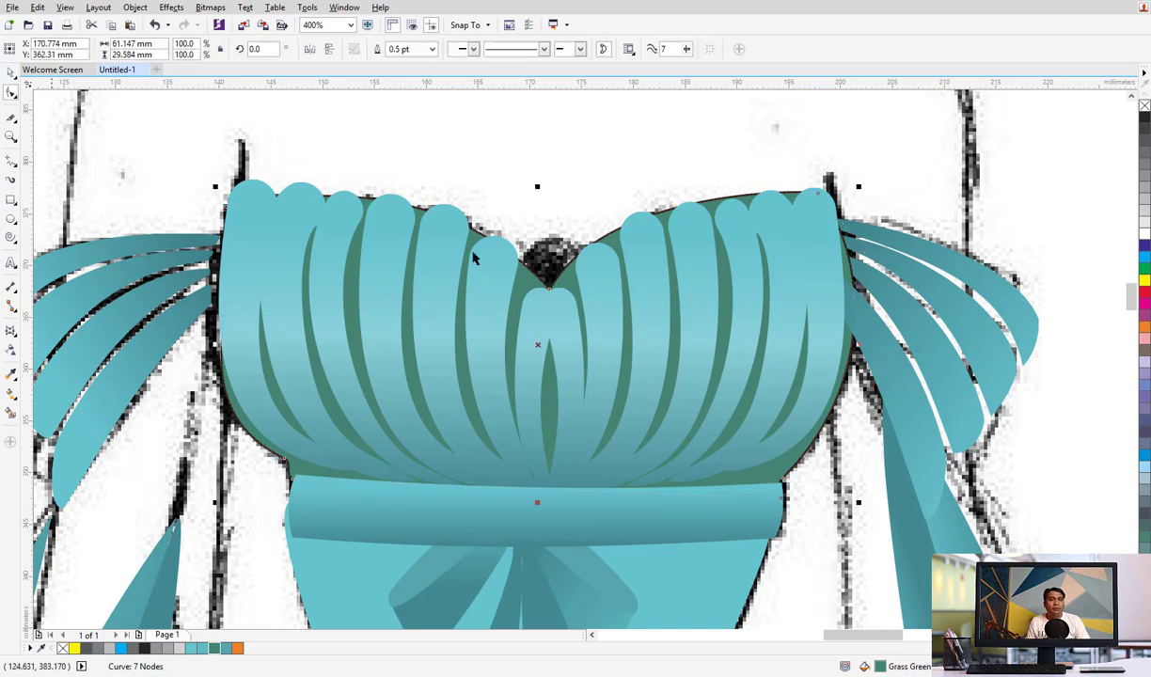
{"action": "scroll", "coordinate": [598, 289], "scroll_direction": "down", "scroll_amount": 1}
Remove the backing's outline, stretch it slightly taller, and fill it light teal
{"action": "right_click", "coordinate": [1144, 105]}
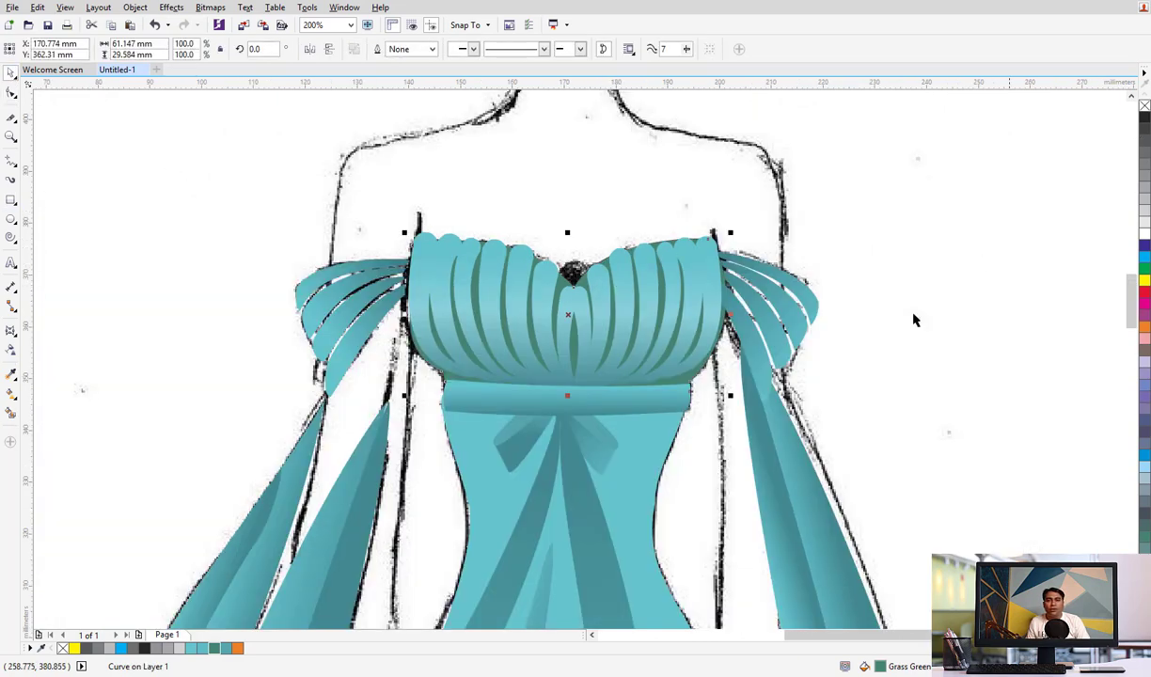
{"action": "left_click_drag", "start_coordinate": [567, 233], "coordinate": [567, 227]}
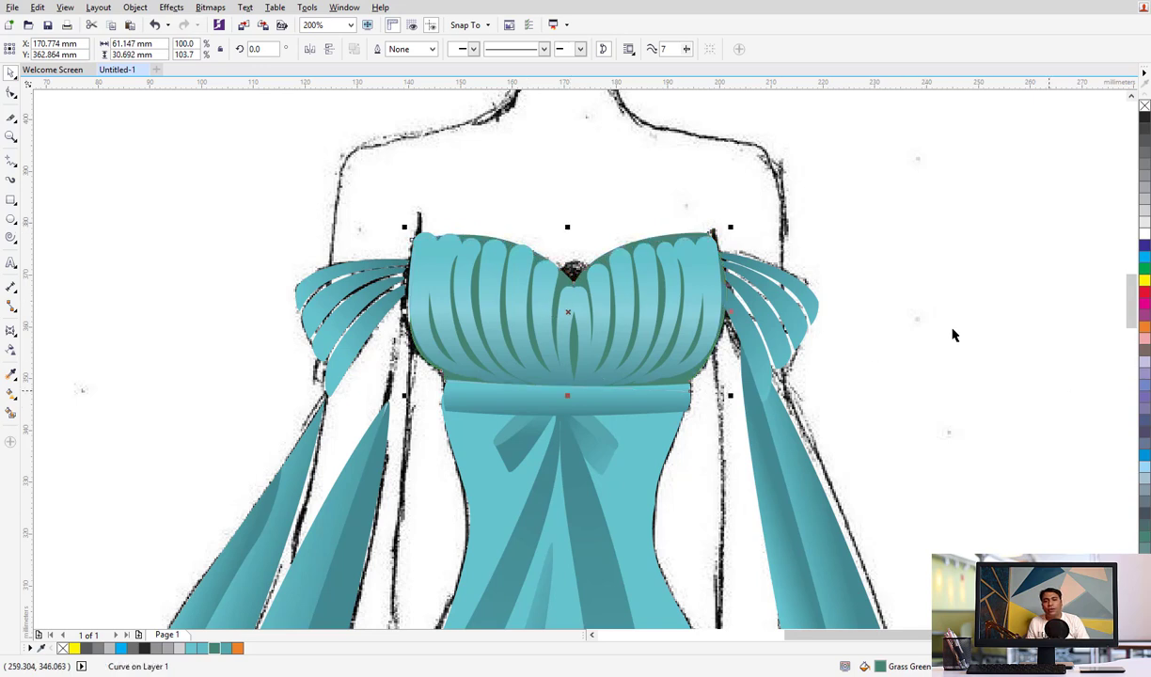
{"action": "left_click", "coordinate": [203, 648]}
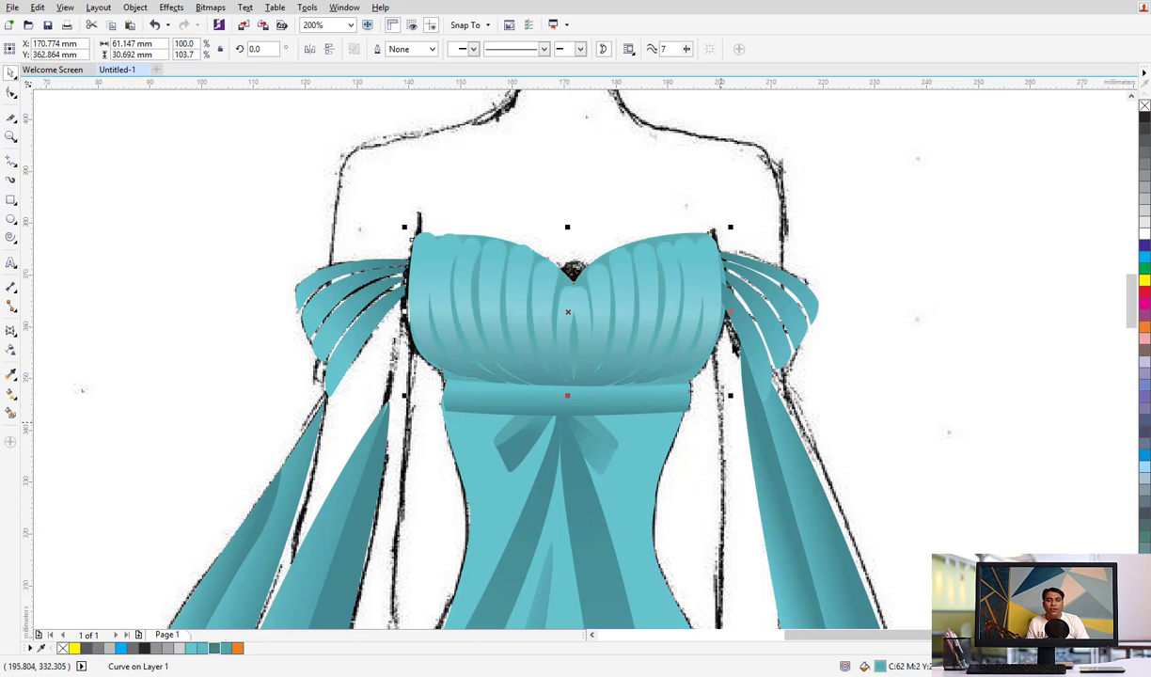
{"action": "scroll", "coordinate": [881, 403], "scroll_direction": "down", "scroll_amount": 4}
{"action": "left_click", "coordinate": [898, 271]}
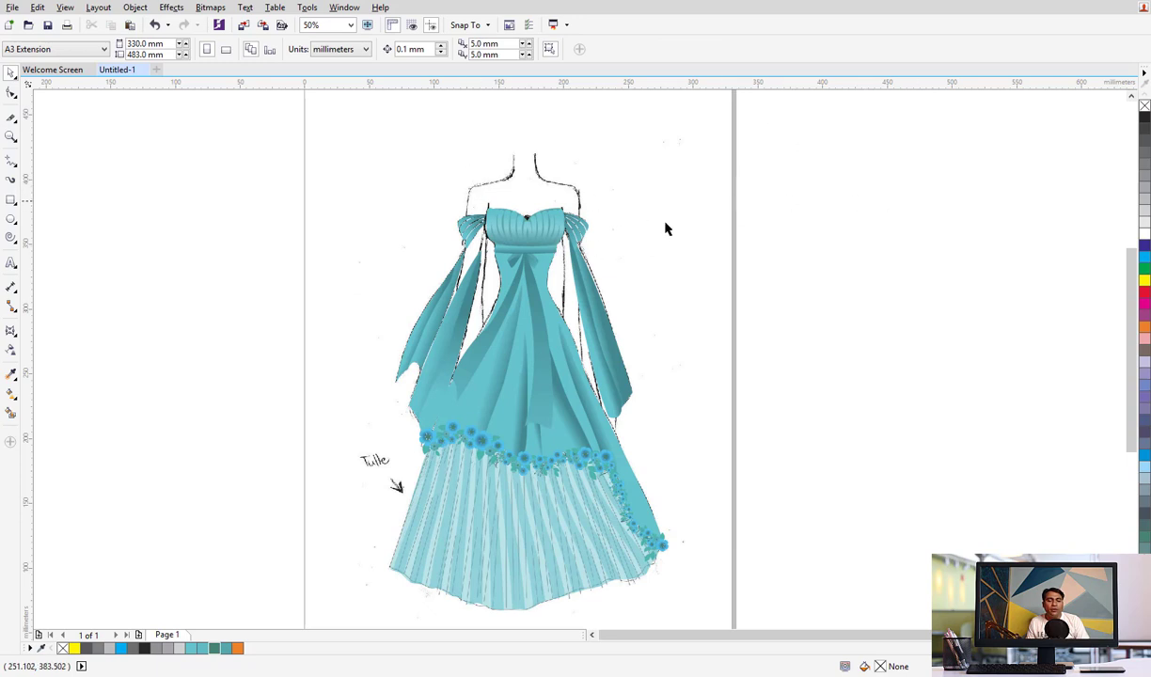
{"action": "left_click", "coordinate": [542, 367]}
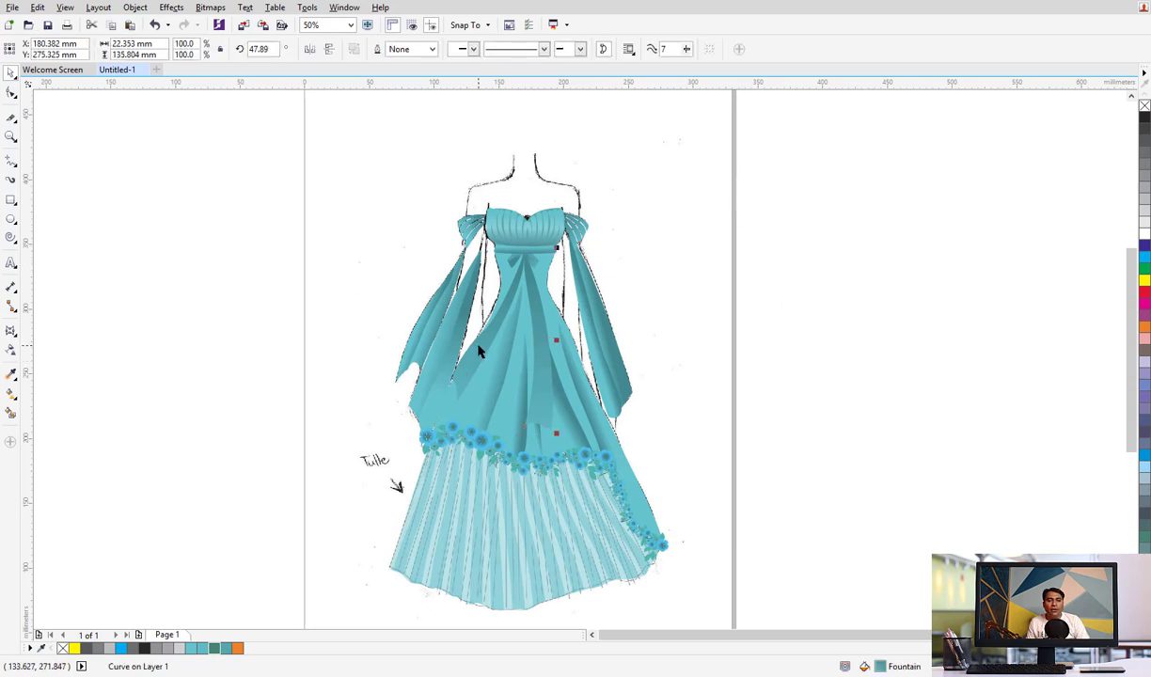
Group the four bow and ribbon pieces at the bodice centre
{"action": "left_click", "coordinate": [478, 351], "text": "shift"}
{"action": "key", "text": "Escape"}
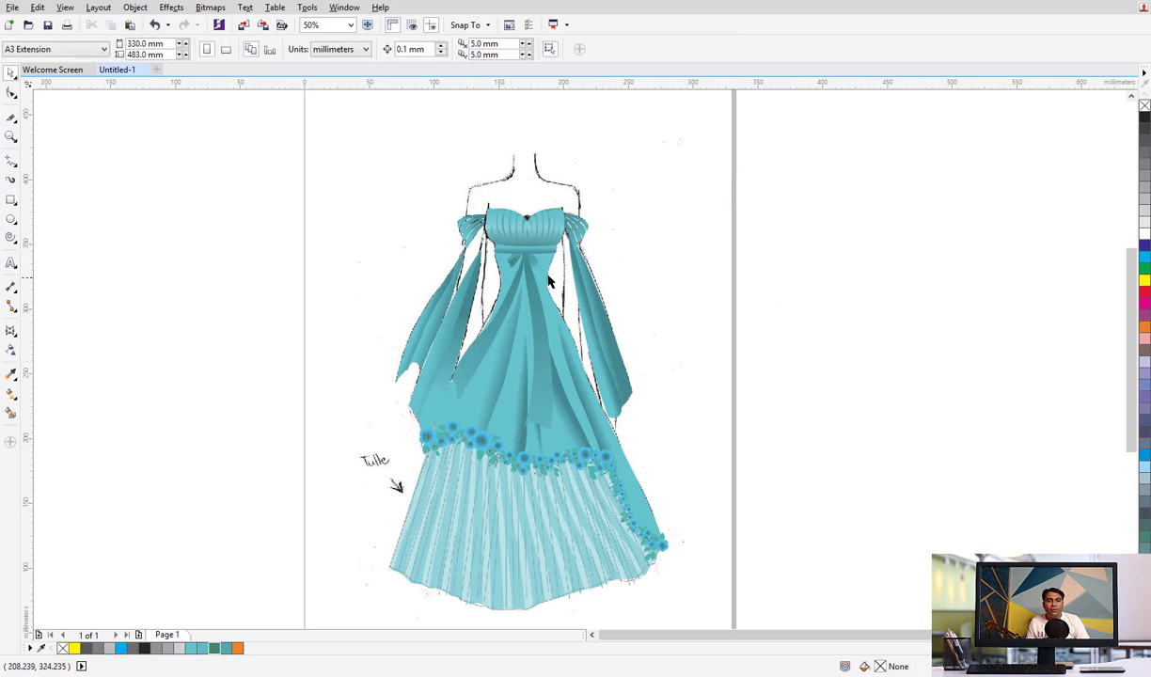
{"action": "left_click", "coordinate": [536, 263]}
{"action": "left_click_drag", "start_coordinate": [486, 247], "coordinate": [523, 272]}
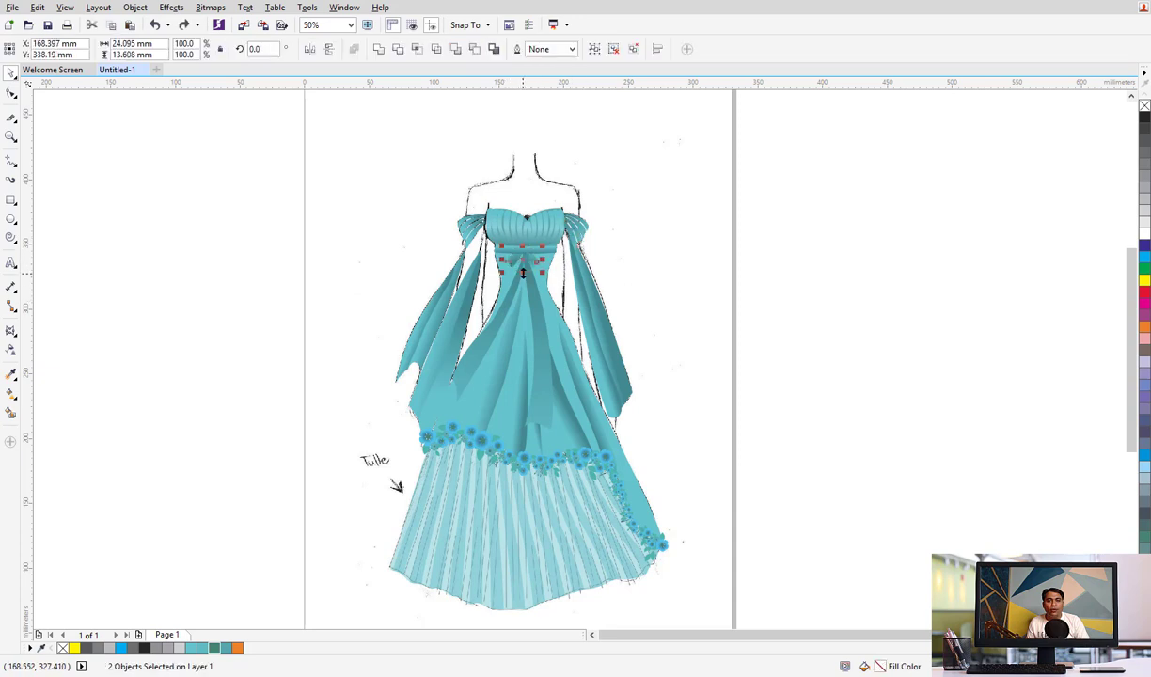
{"action": "left_click", "coordinate": [496, 278], "text": "shift"}
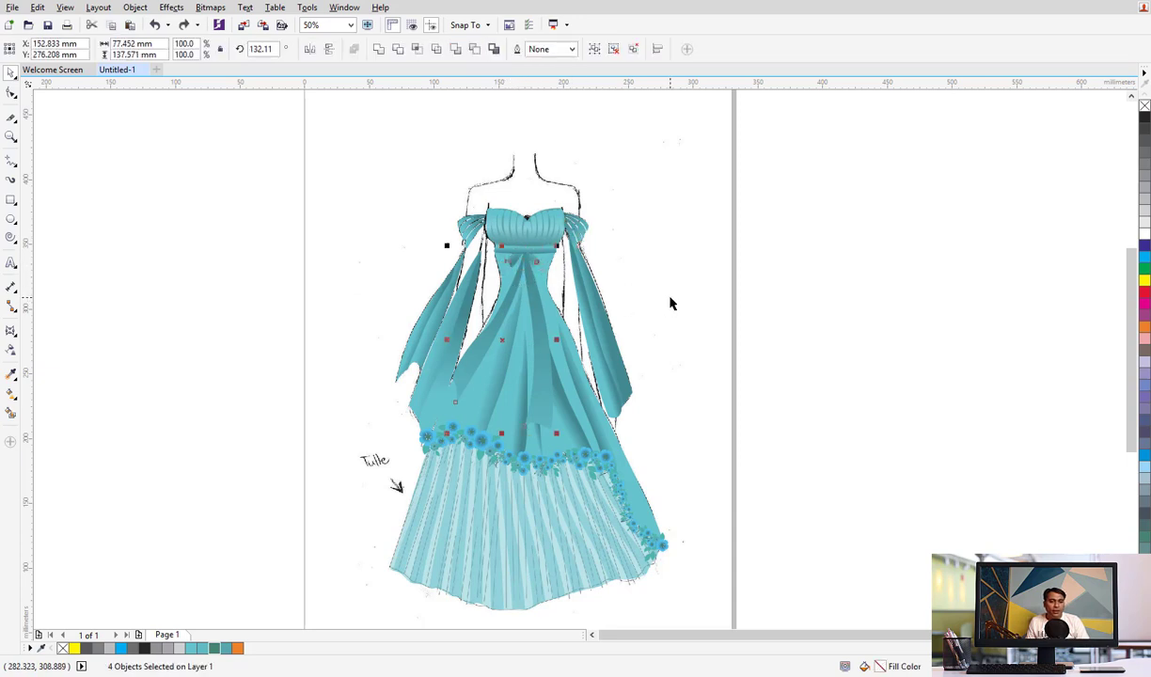
{"action": "key", "text": "ctrl+g"}
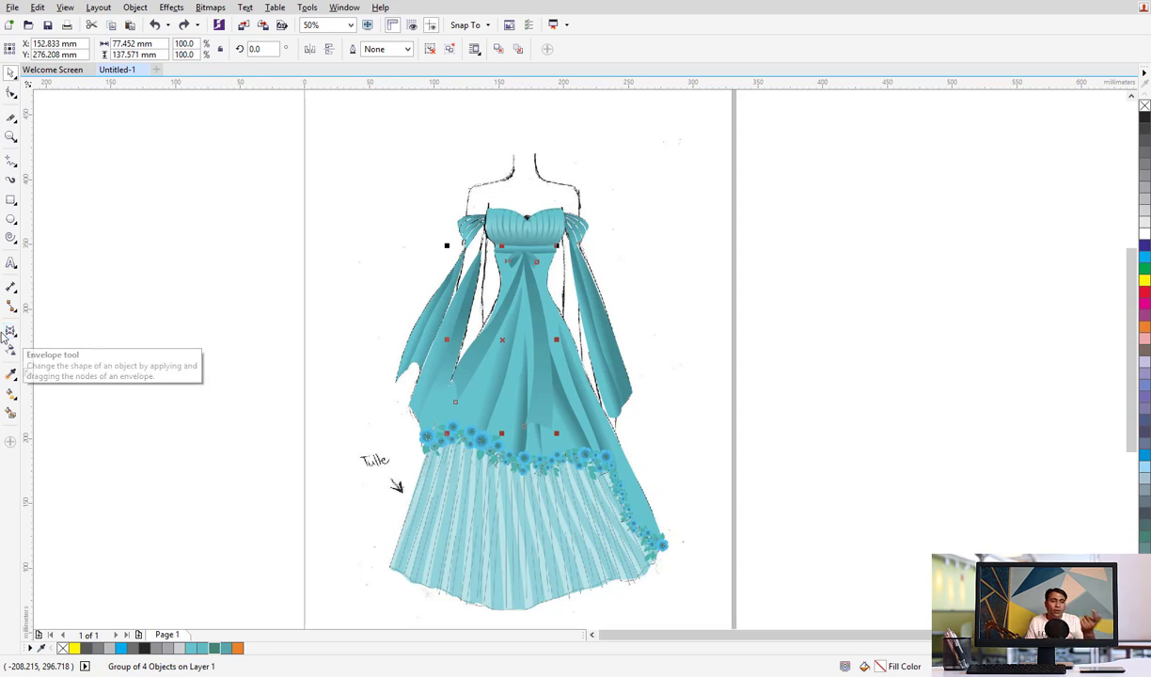
Add a drop shadow from the bow extending down over the skirt
{"action": "left_click", "coordinate": [14, 334]}
{"action": "left_click", "coordinate": [56, 330]}
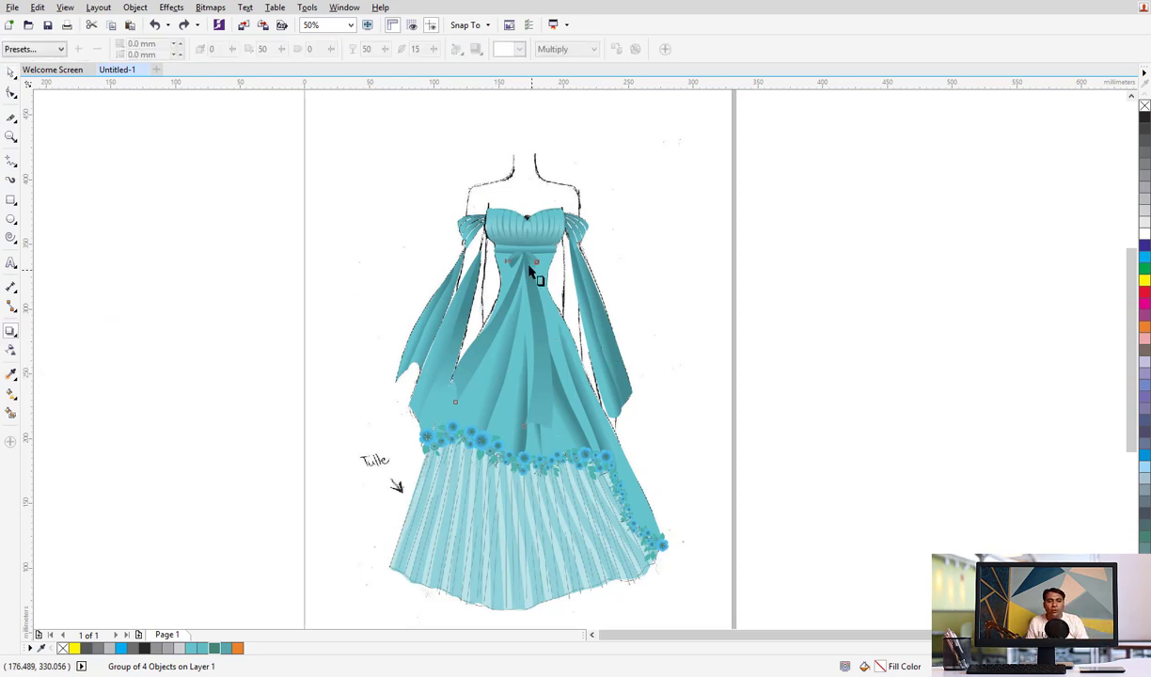
{"action": "mouse_move", "coordinate": [501, 251]}
{"action": "left_mouse_down"}
{"action": "mouse_move", "coordinate": [522, 440]}
{"action": "mouse_move", "coordinate": [524, 268]}
{"action": "left_mouse_up"}
{"action": "left_click_drag", "start_coordinate": [545, 480], "coordinate": [524, 446]}
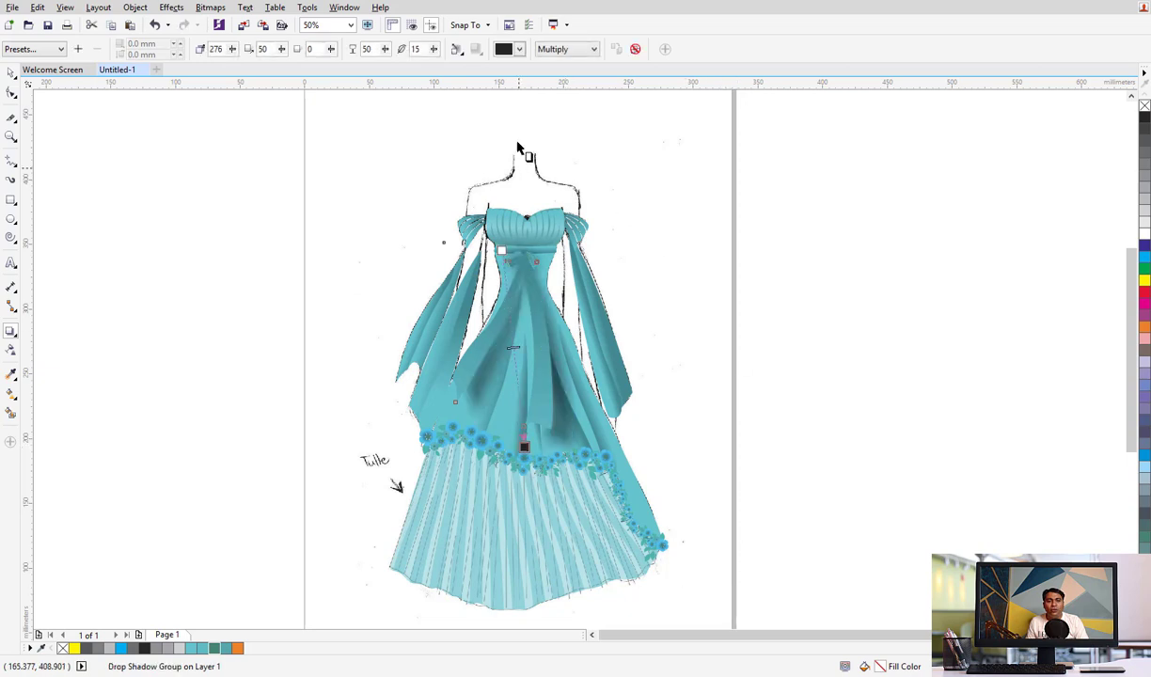
Give the shadow a darker grey colour and lower its opacity to 59
{"action": "left_click", "coordinate": [501, 47]}
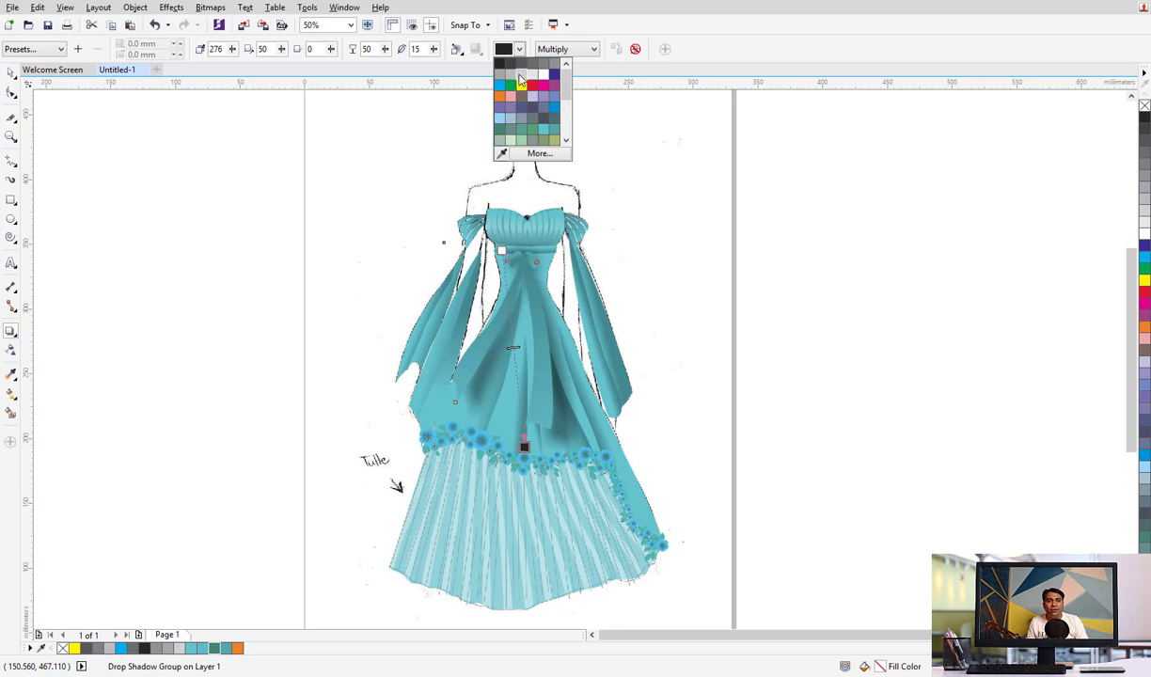
{"action": "left_click", "coordinate": [519, 77]}
{"action": "left_click", "coordinate": [513, 48]}
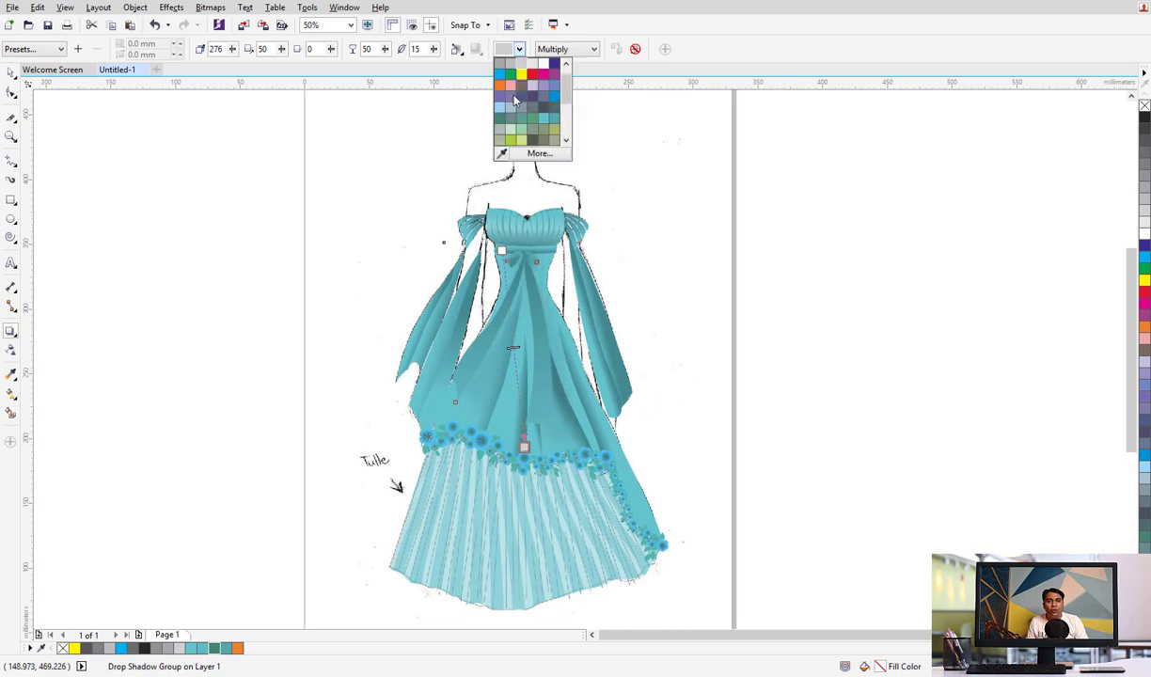
{"action": "left_click", "coordinate": [501, 64]}
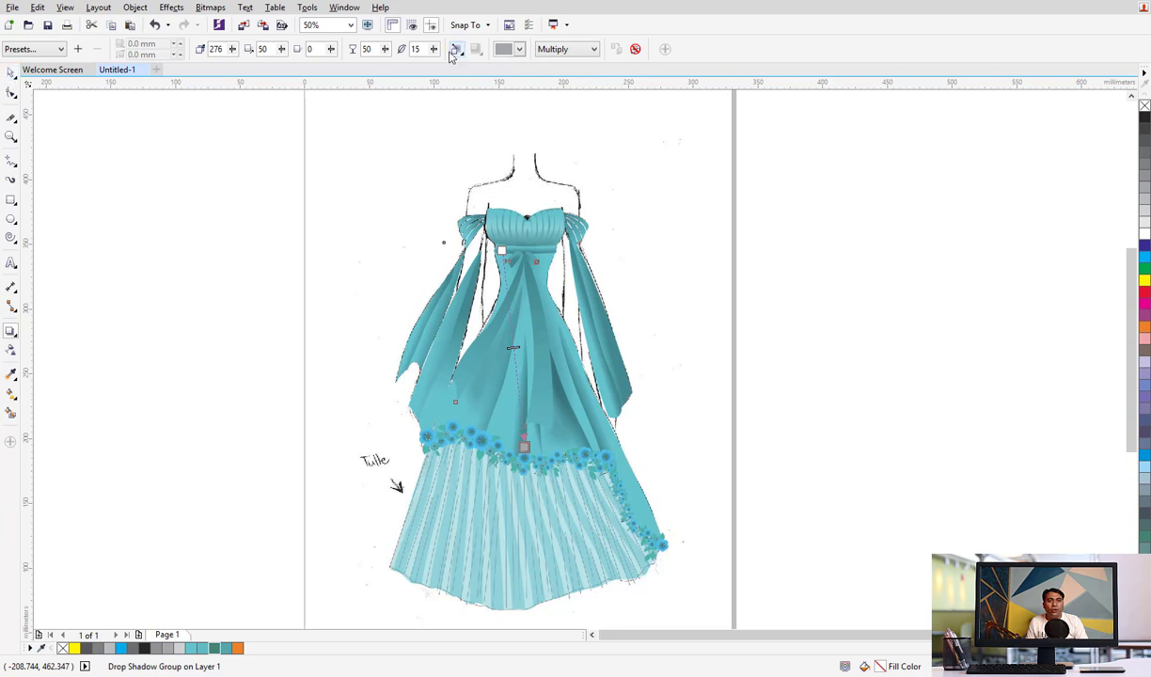
{"action": "left_click_drag", "start_coordinate": [383, 54], "coordinate": [359, 68]}
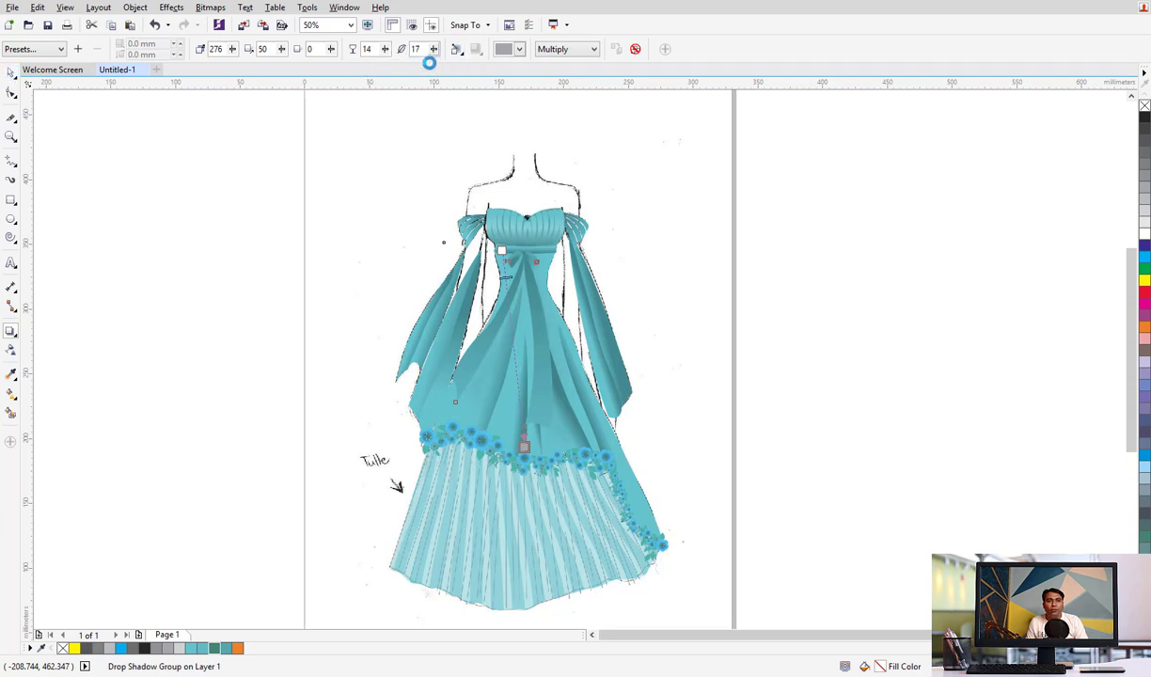
Reduce the shadow feathering to 7 and pick the final grey colour
{"action": "mouse_move", "coordinate": [434, 48]}
{"action": "left_mouse_down"}
{"action": "mouse_move", "coordinate": [423, 64]}
{"action": "mouse_move", "coordinate": [395, 65]}
{"action": "left_mouse_up"}
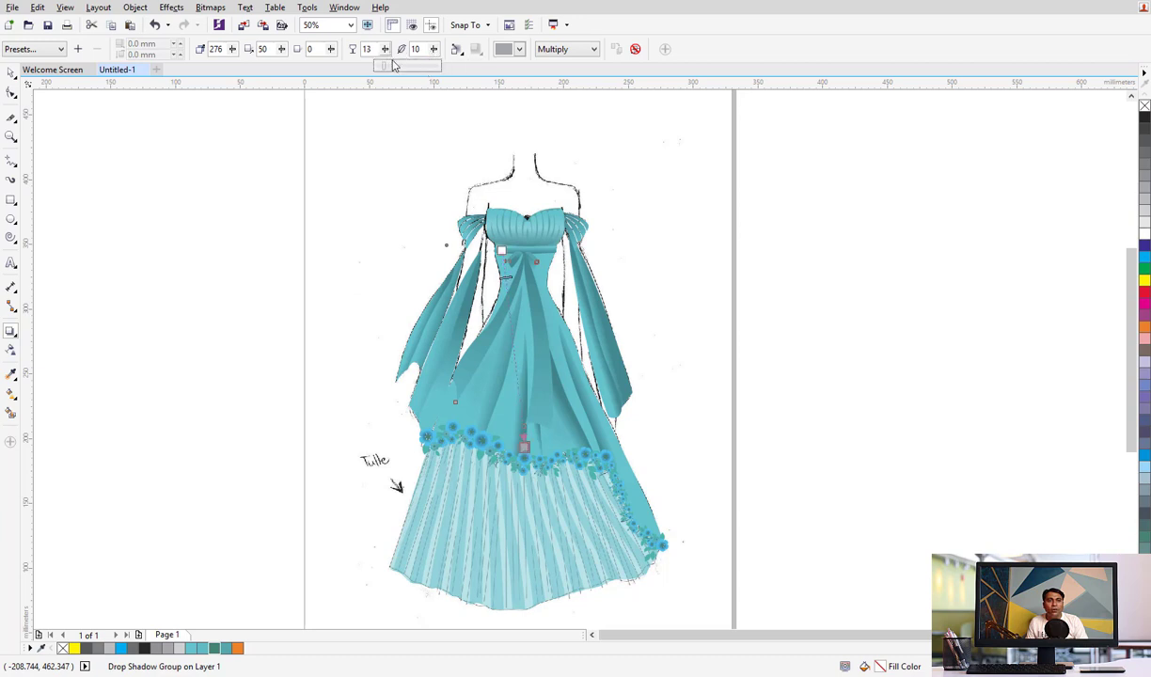
{"action": "left_click", "coordinate": [414, 71]}
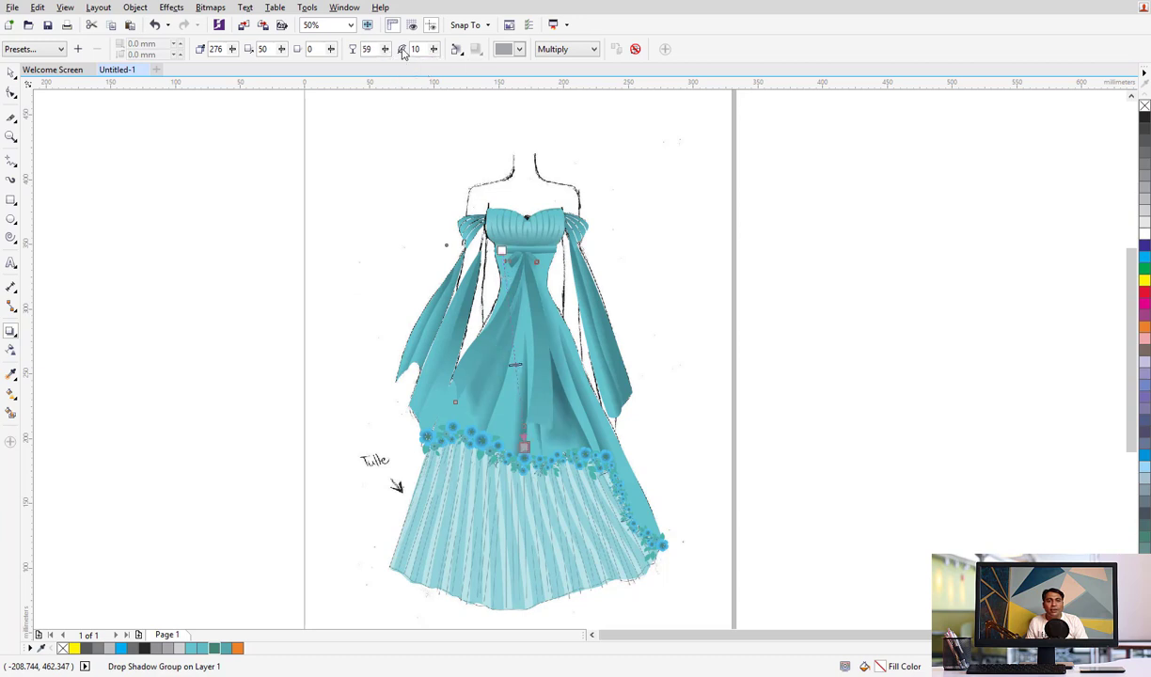
{"action": "left_click_drag", "start_coordinate": [434, 53], "coordinate": [431, 69]}
{"action": "left_click", "coordinate": [432, 70]}
{"action": "left_click", "coordinate": [519, 49]}
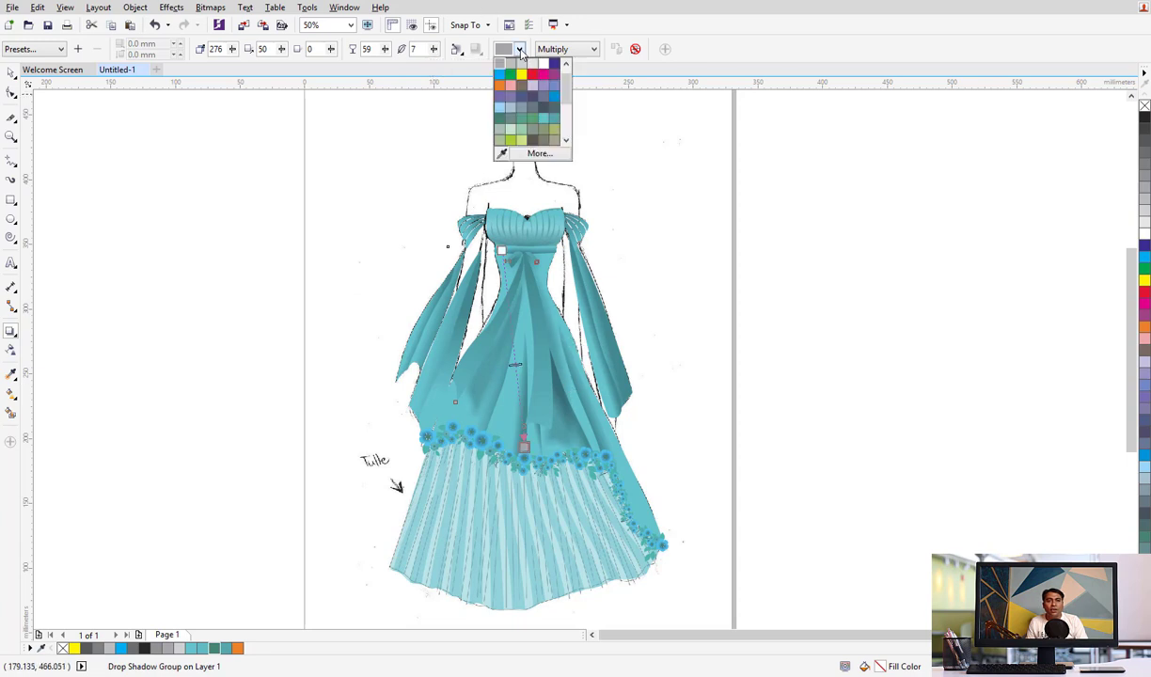
{"action": "left_click", "coordinate": [510, 64]}
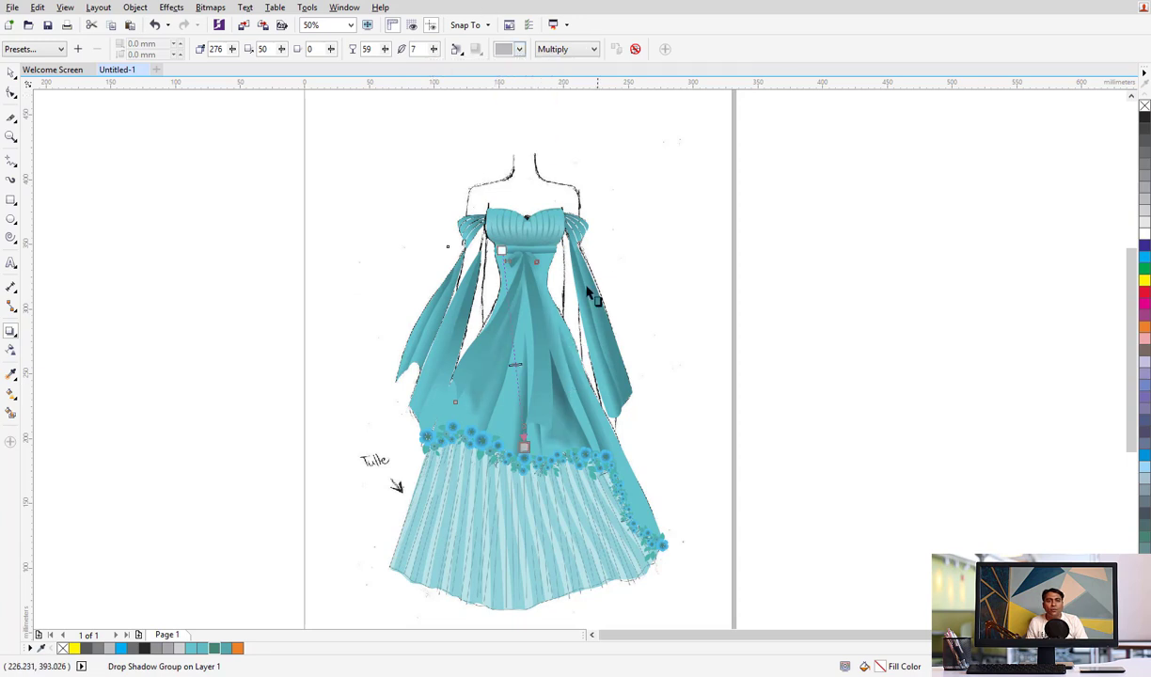
{"action": "left_click", "coordinate": [840, 325]}
Group the 53 dress parts and move the dress left of the sketch
{"action": "scroll", "coordinate": [466, 337], "scroll_direction": "up", "scroll_amount": 3}
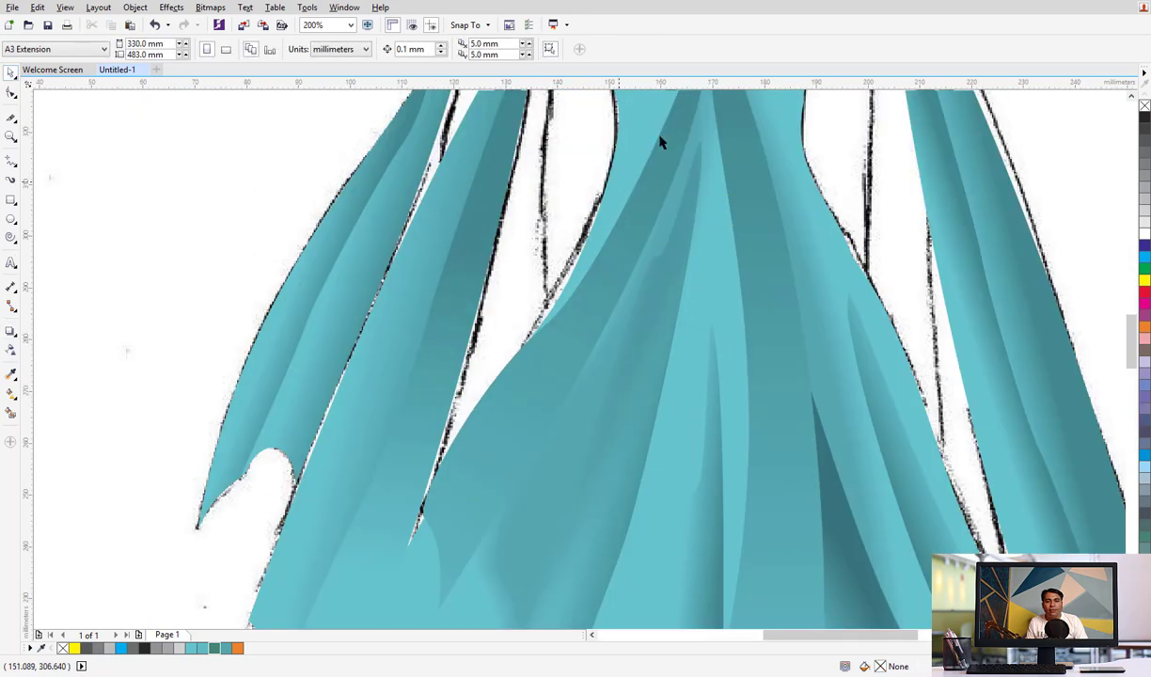
{"action": "scroll", "coordinate": [784, 492], "scroll_direction": "down", "scroll_amount": 3}
{"action": "scroll", "coordinate": [673, 179], "scroll_direction": "down", "scroll_amount": 3}
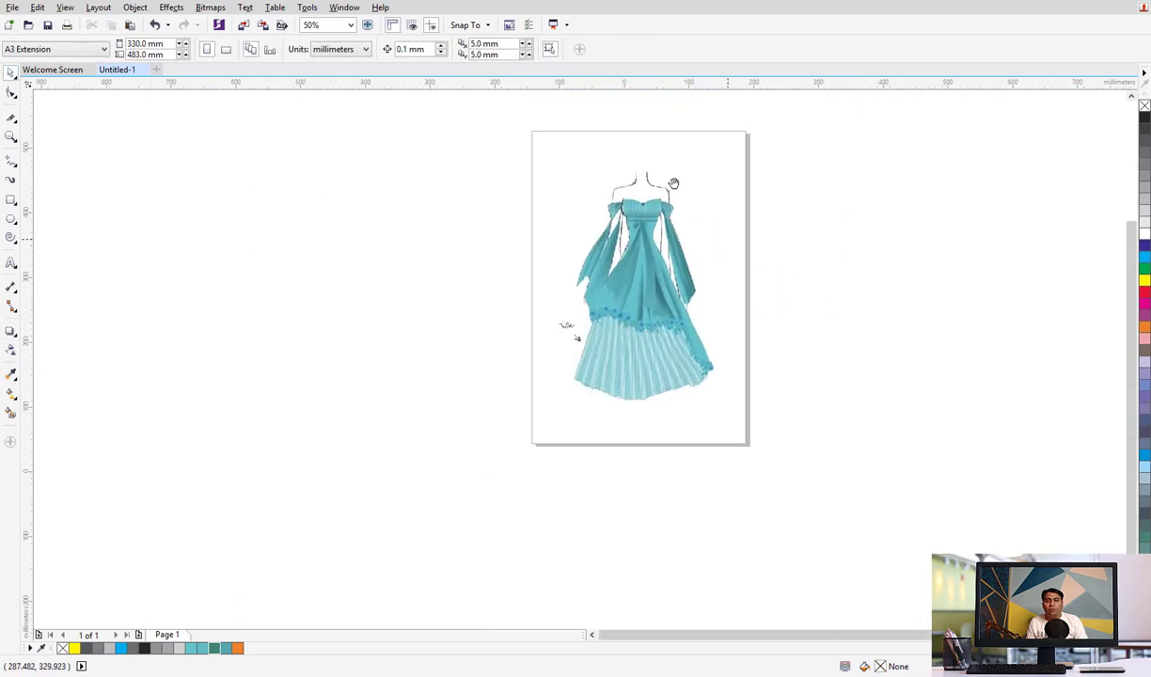
{"action": "scroll", "coordinate": [621, 365], "scroll_direction": "up", "scroll_amount": 3}
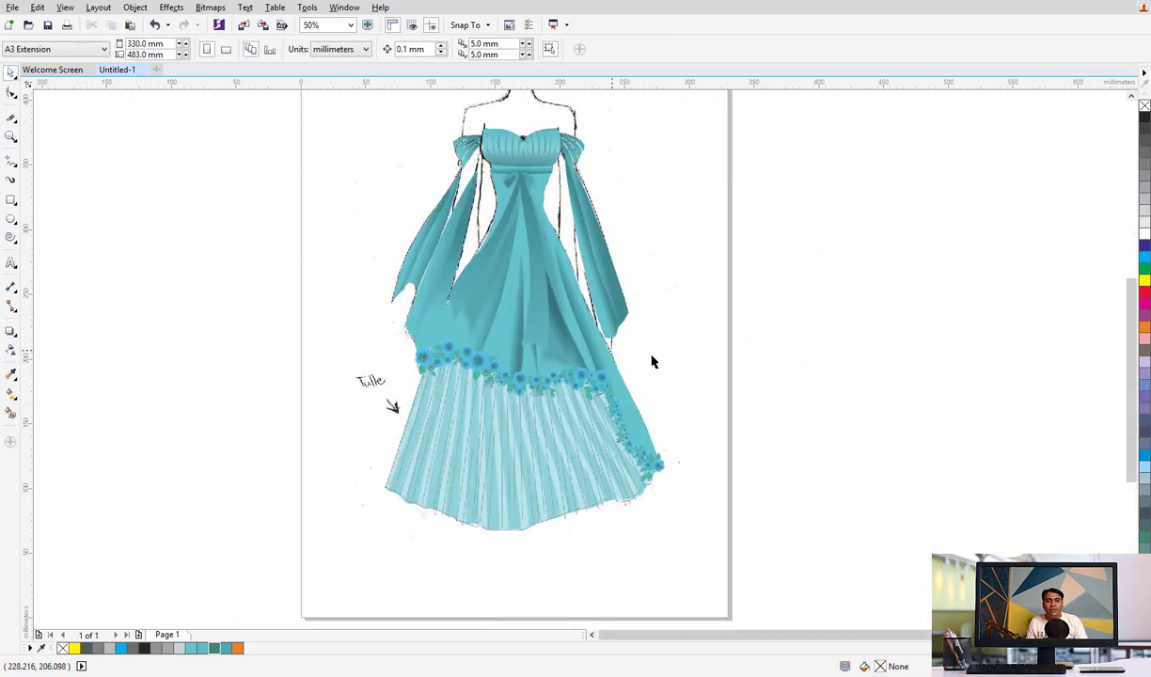
{"action": "left_click_drag", "start_coordinate": [693, 564], "coordinate": [341, 111]}
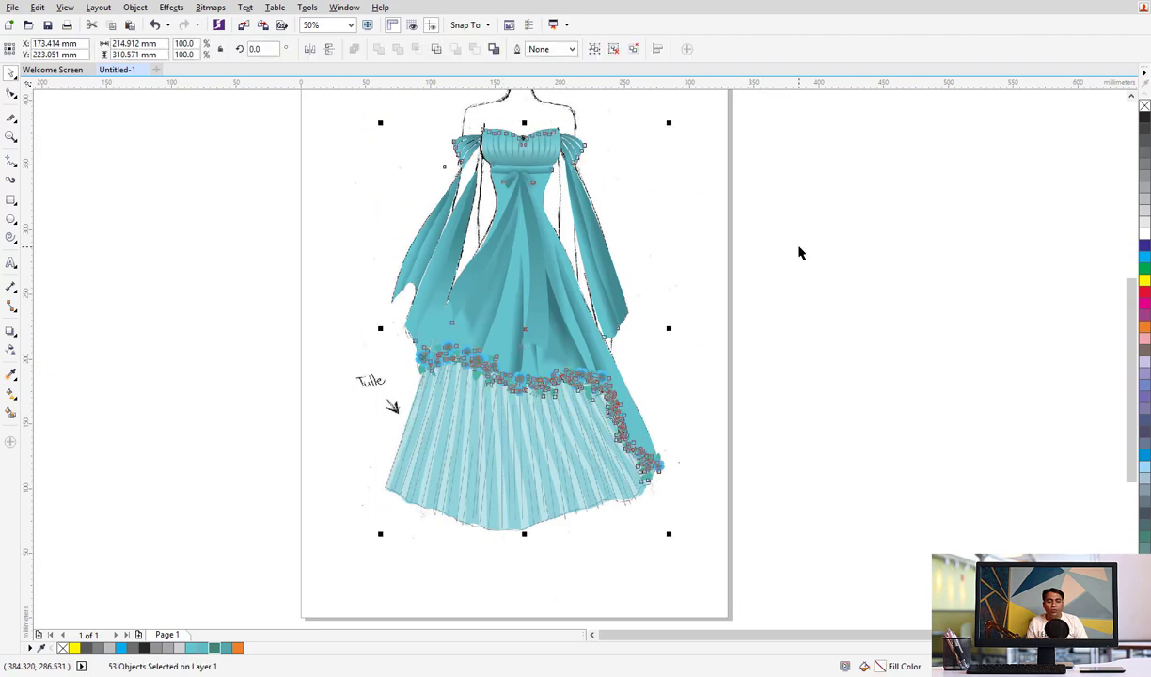
{"action": "key", "text": "ctrl+g"}
{"action": "left_click_drag", "start_coordinate": [495, 329], "coordinate": [917, 330]}
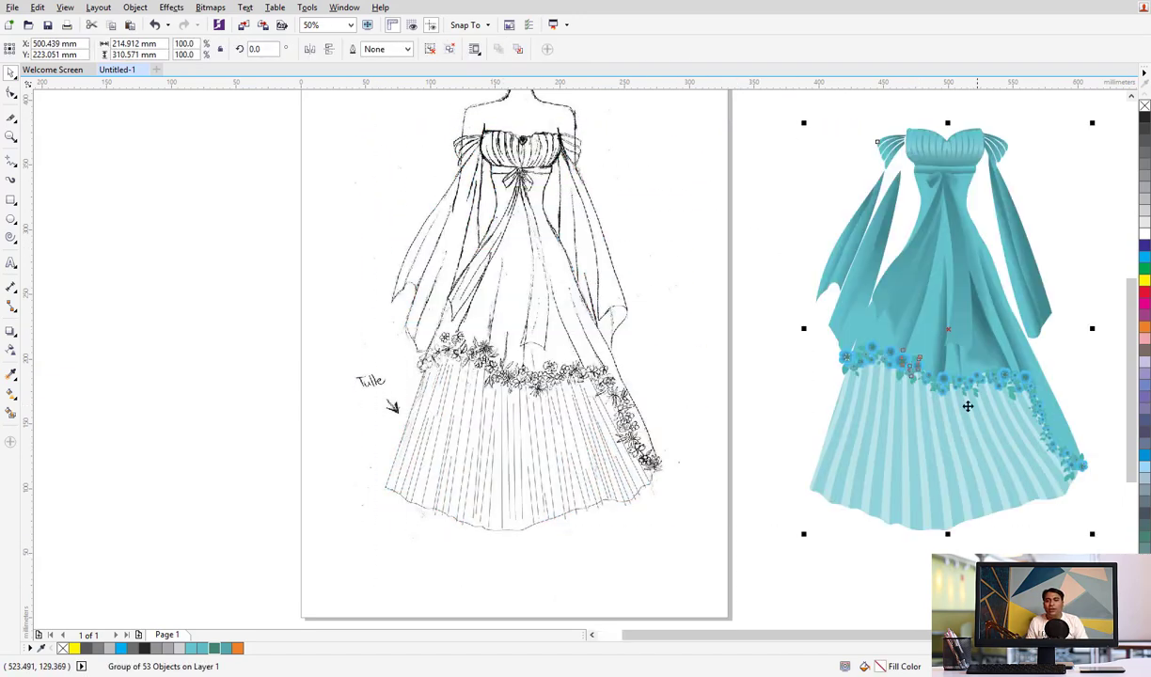
{"action": "left_click_drag", "start_coordinate": [311, 440], "coordinate": [141, 395]}
Place the mannequin image beside the dress and enlarge it to 149%
{"action": "left_click_drag", "start_coordinate": [341, 402], "coordinate": [745, 402]}
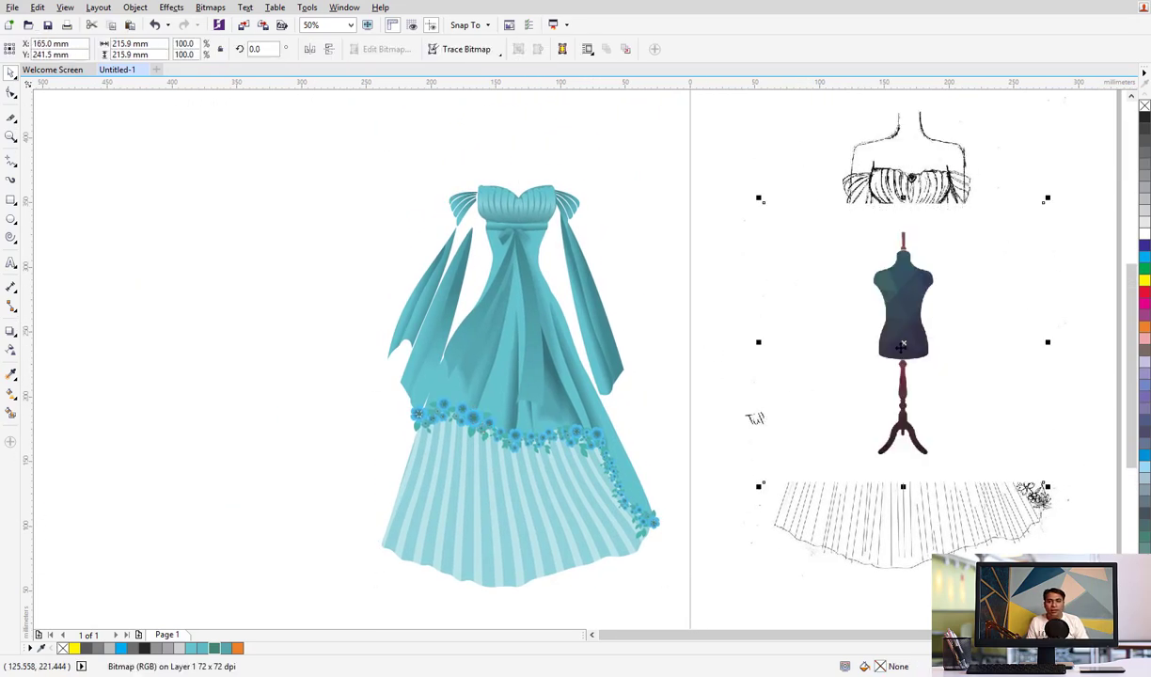
{"action": "mouse_move", "coordinate": [880, 306]}
{"action": "left_mouse_down"}
{"action": "mouse_move", "coordinate": [217, 339]}
{"action": "mouse_move", "coordinate": [175, 296]}
{"action": "left_mouse_up"}
{"action": "left_click_drag", "start_coordinate": [373, 450], "coordinate": [556, 390]}
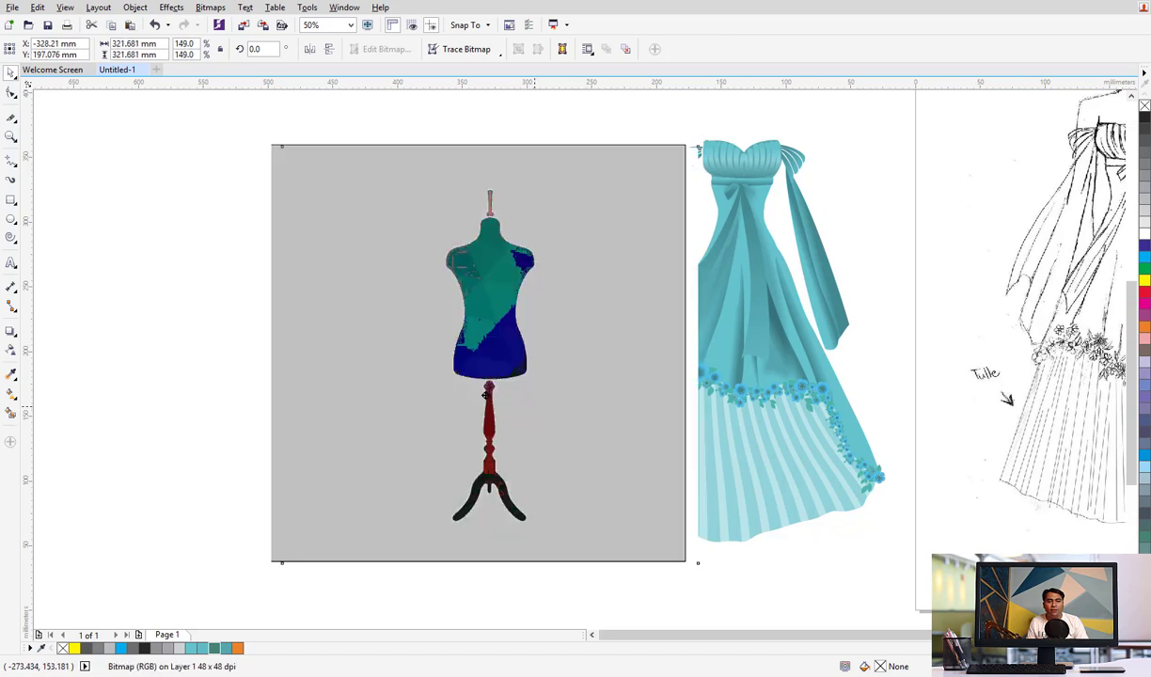
{"action": "left_click_drag", "start_coordinate": [565, 429], "coordinate": [696, 561]}
Quick Trace the mannequin into vectors and delete the original bitmap
{"action": "left_click", "coordinate": [466, 49]}
{"action": "left_click", "coordinate": [463, 64]}
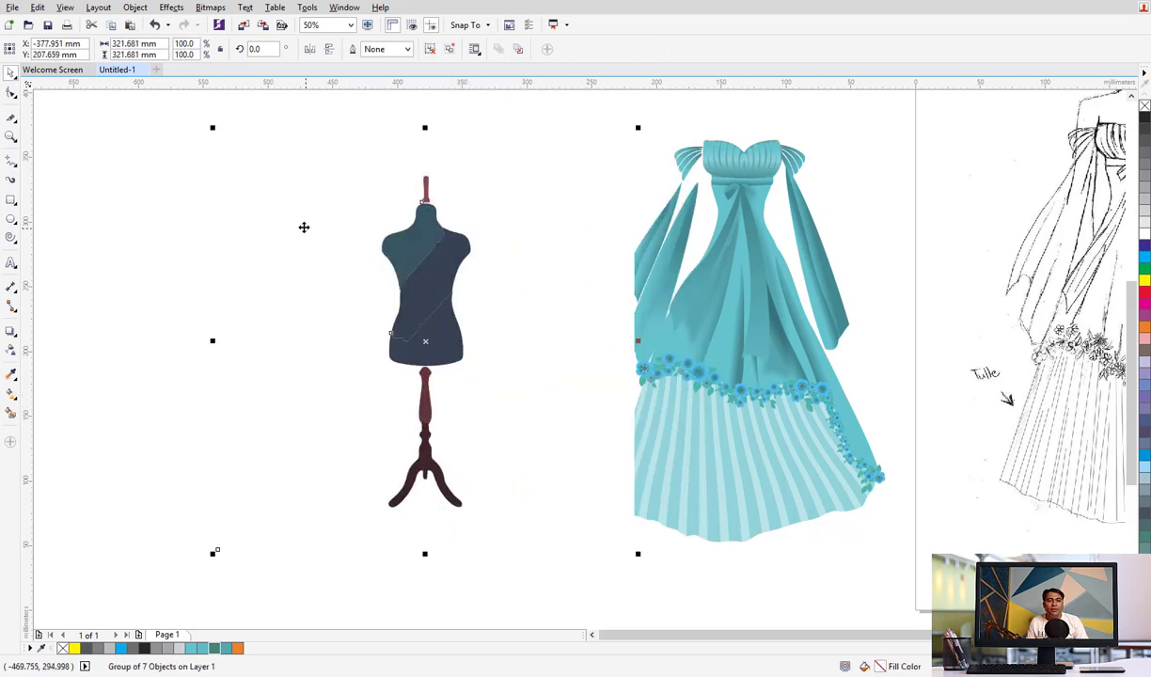
{"action": "left_click_drag", "start_coordinate": [506, 217], "coordinate": [407, 316]}
{"action": "left_click", "coordinate": [527, 308]}
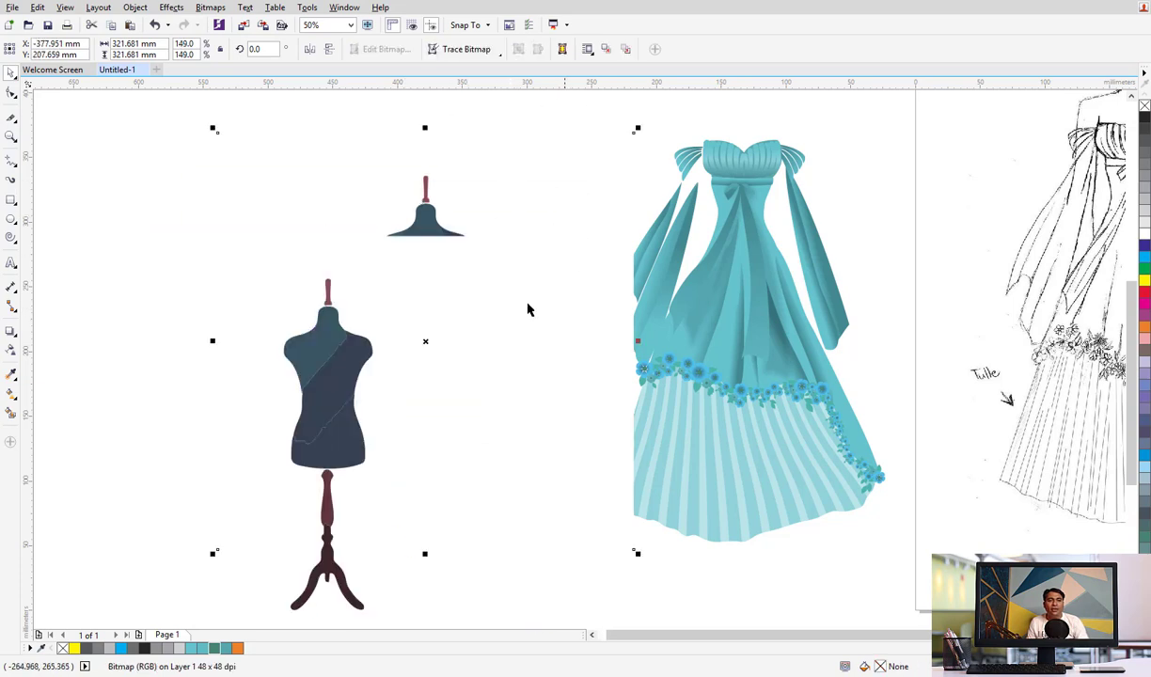
{"action": "key", "text": "Delete"}
{"action": "left_click_drag", "start_coordinate": [386, 374], "coordinate": [477, 216]}
Ungroup the traced mannequin and regroup its six pieces
{"action": "left_click", "coordinate": [578, 106]}
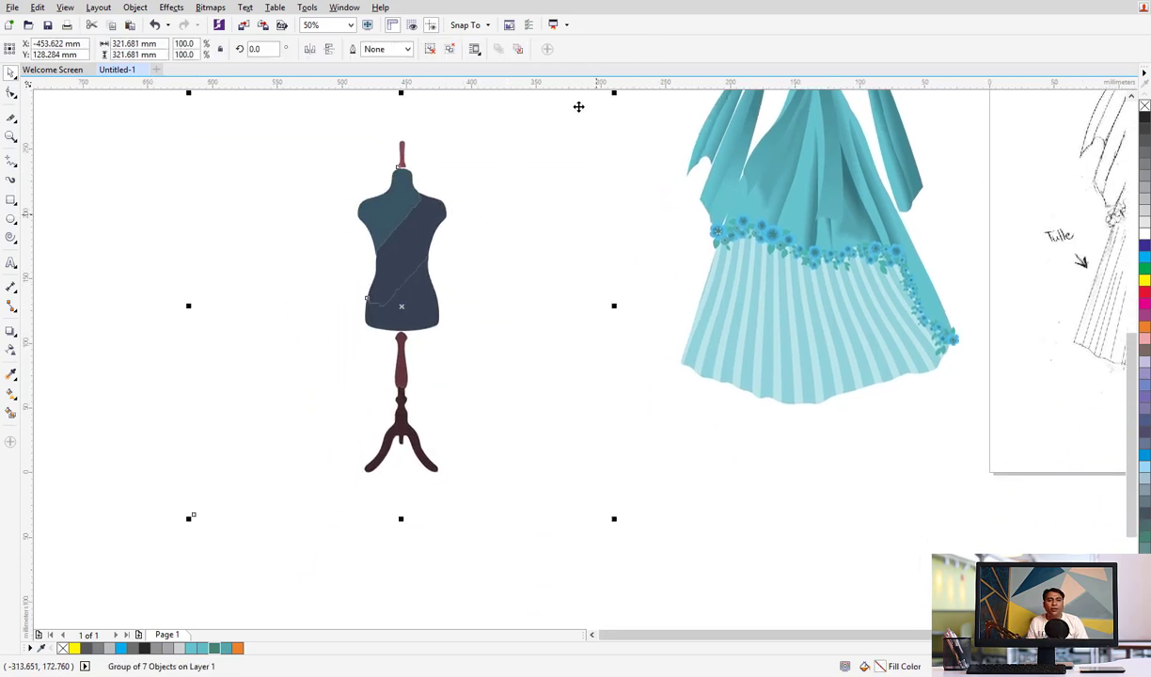
{"action": "left_click", "coordinate": [429, 55]}
{"action": "left_click", "coordinate": [594, 472]}
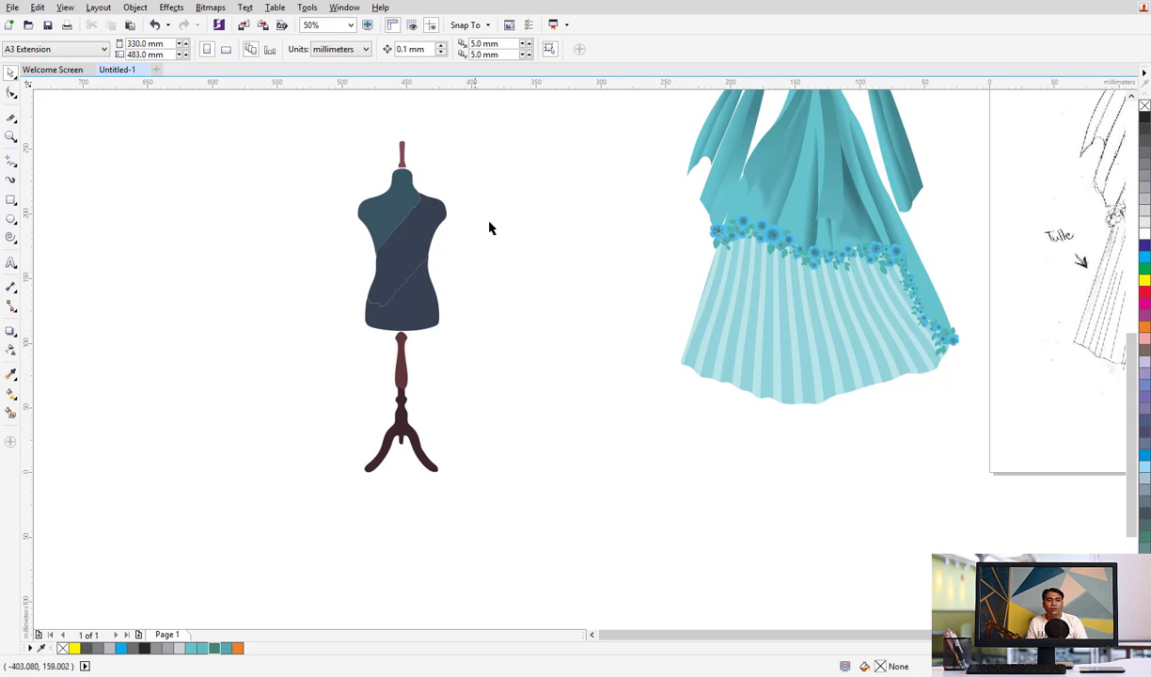
{"action": "scroll", "coordinate": [489, 228], "scroll_direction": "up", "scroll_amount": 2}
{"action": "scroll", "coordinate": [607, 197], "scroll_direction": "down", "scroll_amount": 2}
{"action": "left_click_drag", "start_coordinate": [558, 159], "coordinate": [779, 488]}
{"action": "left_click", "coordinate": [343, 202]}
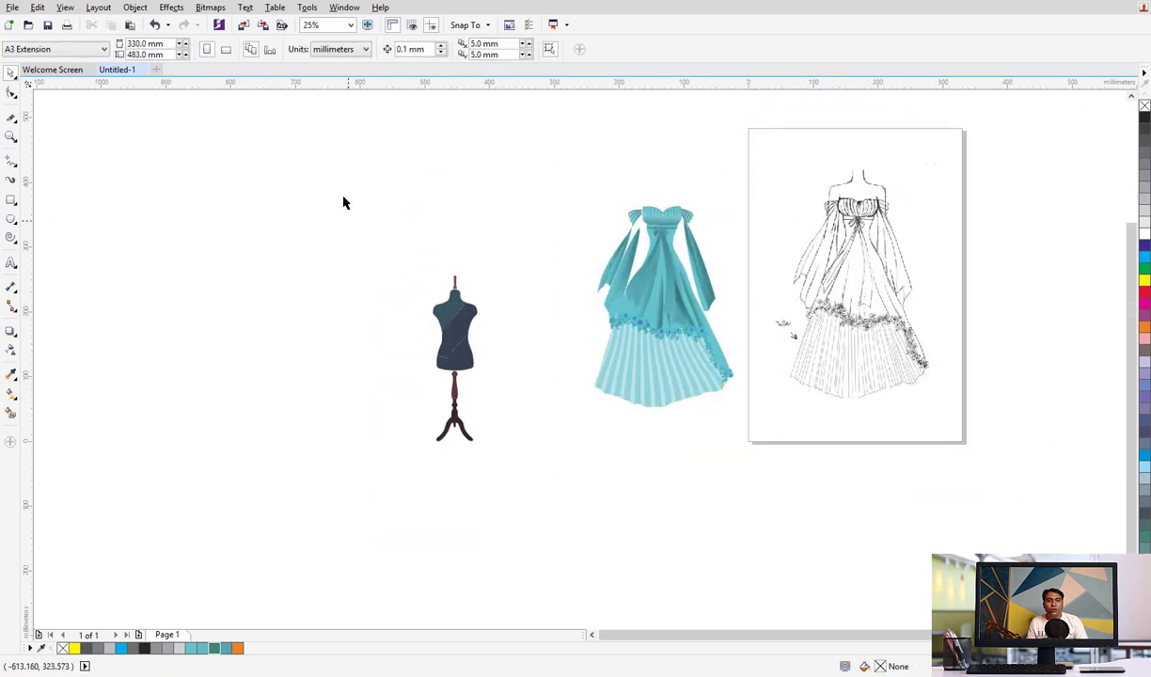
{"action": "left_click_drag", "start_coordinate": [329, 189], "coordinate": [540, 501]}
{"action": "key", "text": "ctrl+g"}
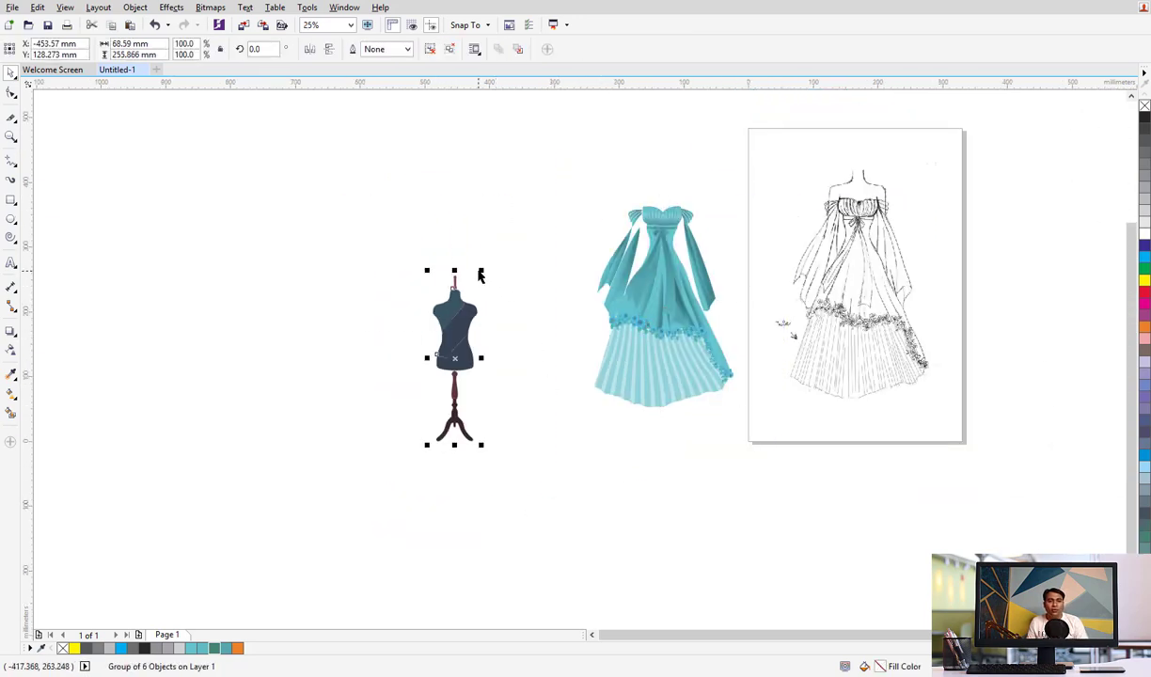
Enlarge the mannequin to about 178% and set the teal dress in front of it
{"action": "left_click_drag", "start_coordinate": [480, 273], "coordinate": [598, 139]}
{"action": "left_click_drag", "start_coordinate": [471, 298], "coordinate": [521, 350]}
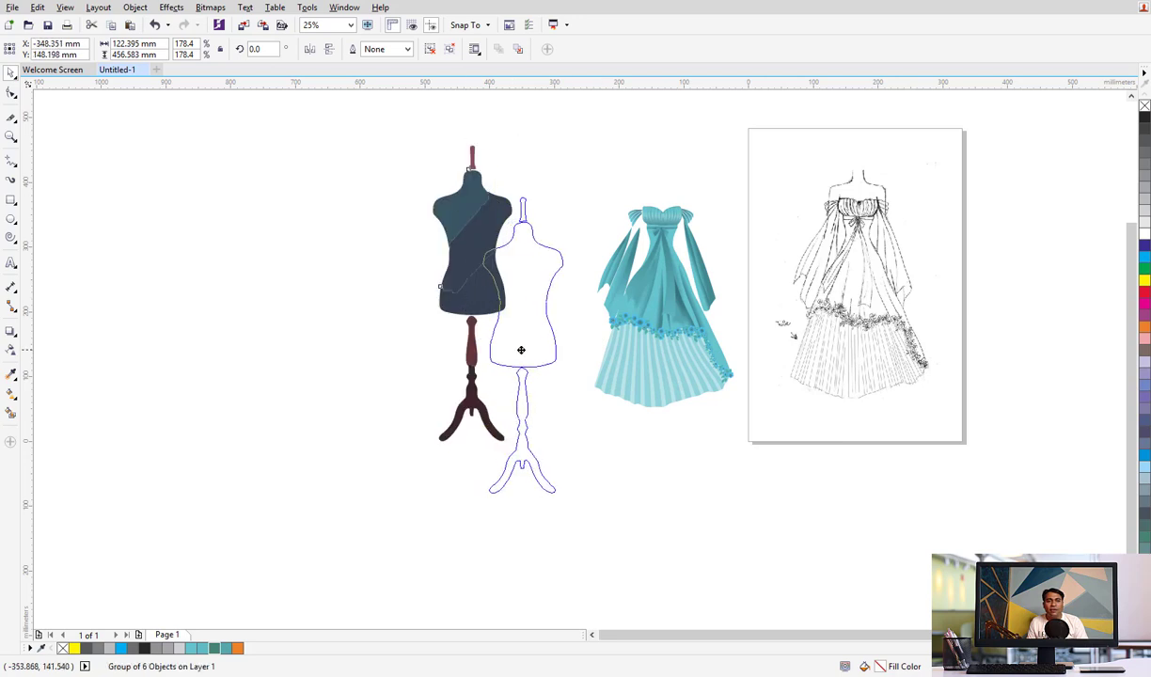
{"action": "left_click", "coordinate": [542, 164]}
{"action": "left_click", "coordinate": [656, 287]}
{"action": "left_click_drag", "start_coordinate": [656, 287], "coordinate": [513, 326]}
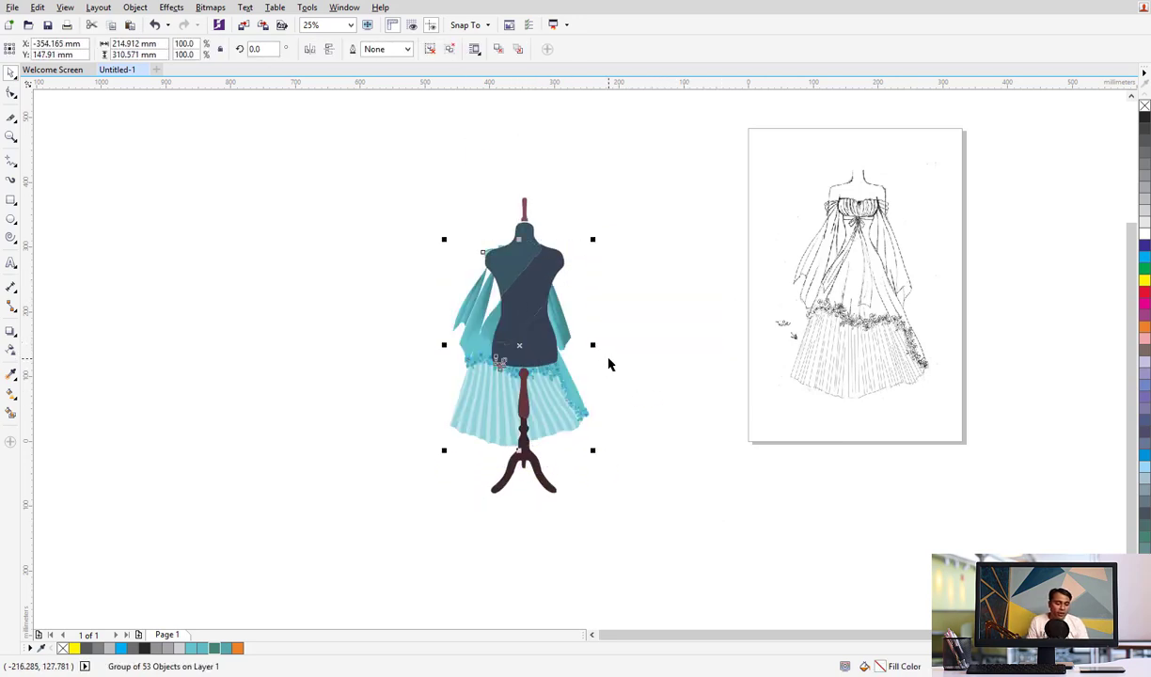
{"action": "key", "text": "shift+Page_Up"}
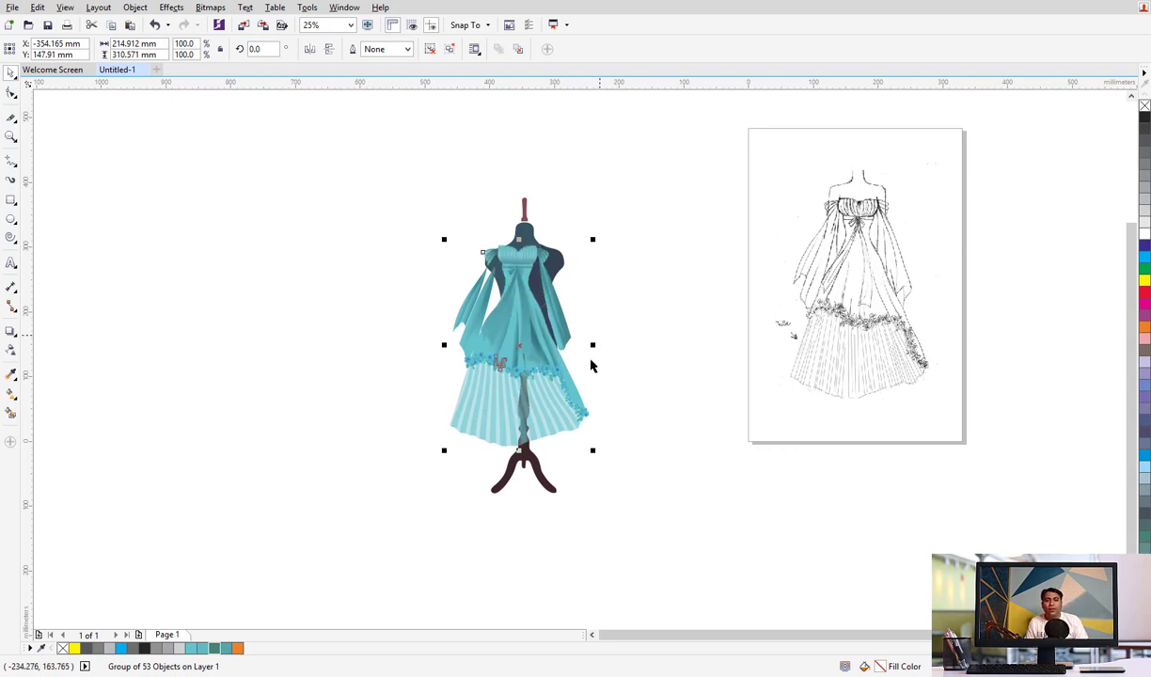
Shrink the mannequin to fit the dress and raise it under the bodice
{"action": "left_click", "coordinate": [524, 222]}
{"action": "left_click_drag", "start_coordinate": [571, 192], "coordinate": [557, 232]}
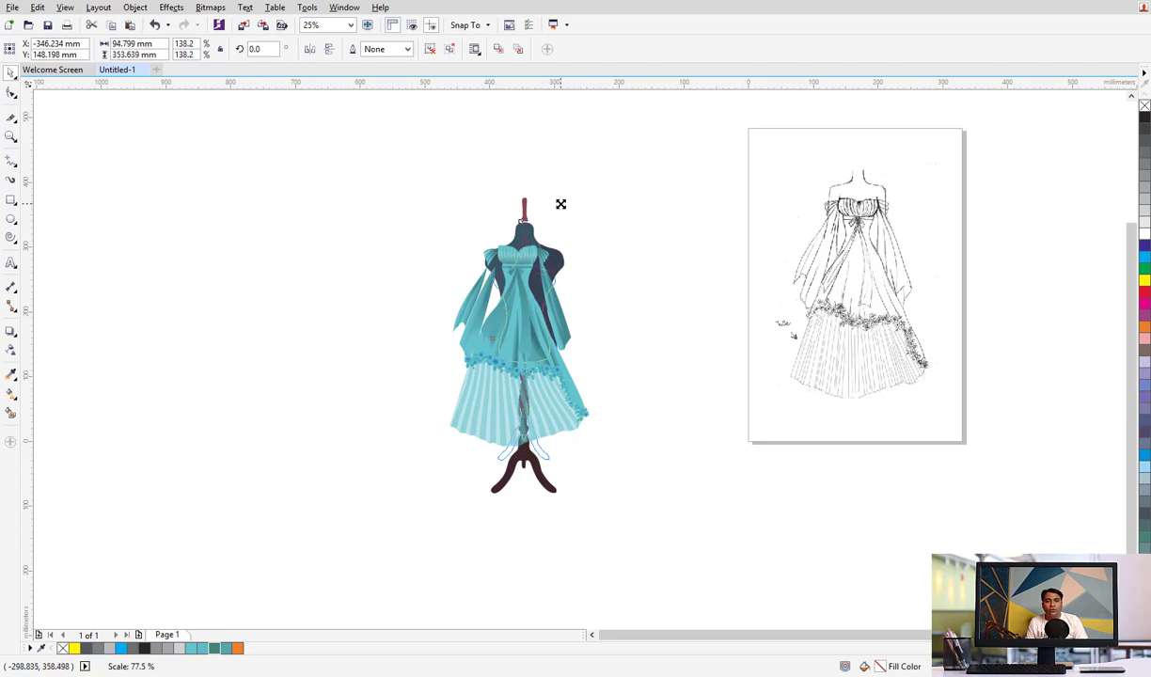
{"action": "left_click_drag", "start_coordinate": [537, 290], "coordinate": [532, 260]}
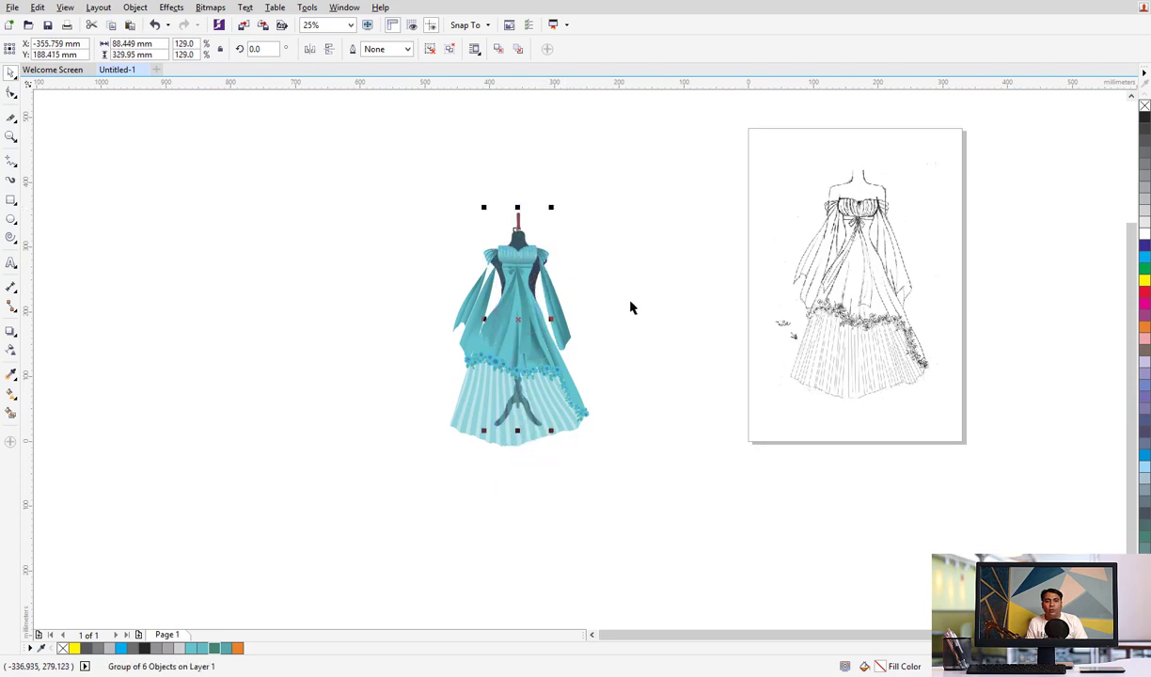
{"action": "left_click", "coordinate": [707, 361]}
Move the dressed mannequin beside the sketch and stretch the mannequin slightly taller
{"action": "left_click_drag", "start_coordinate": [382, 177], "coordinate": [704, 546]}
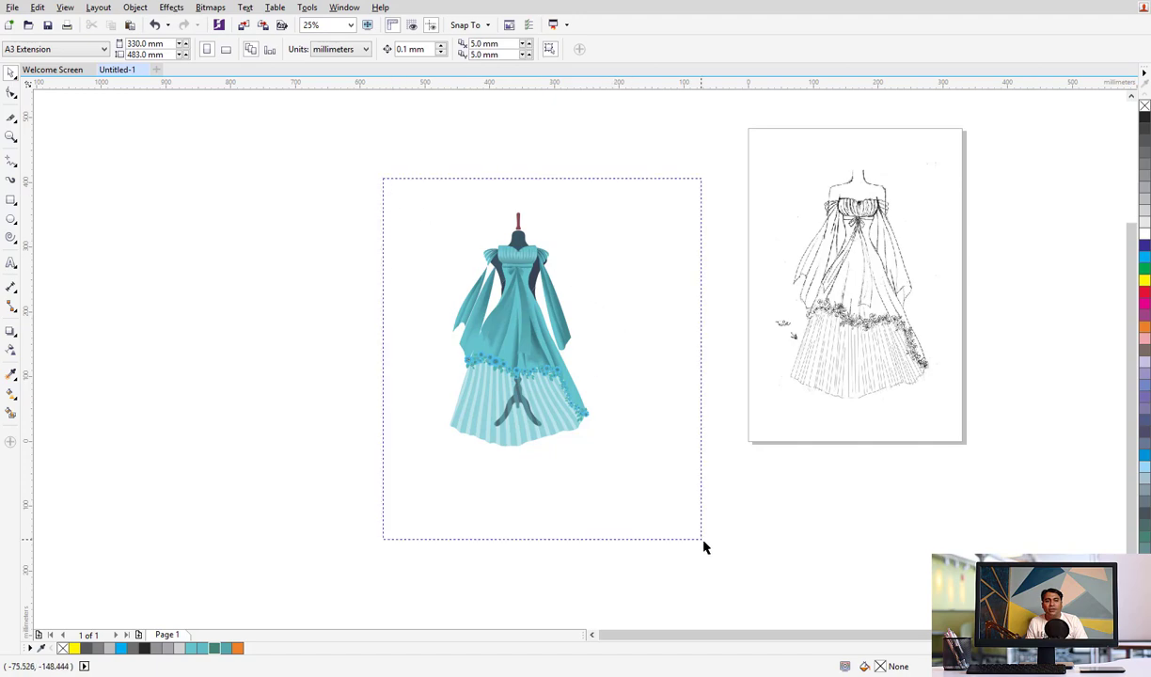
{"action": "left_click_drag", "start_coordinate": [563, 394], "coordinate": [1043, 353]}
{"action": "scroll", "coordinate": [821, 296], "scroll_direction": "right", "scroll_amount": 3}
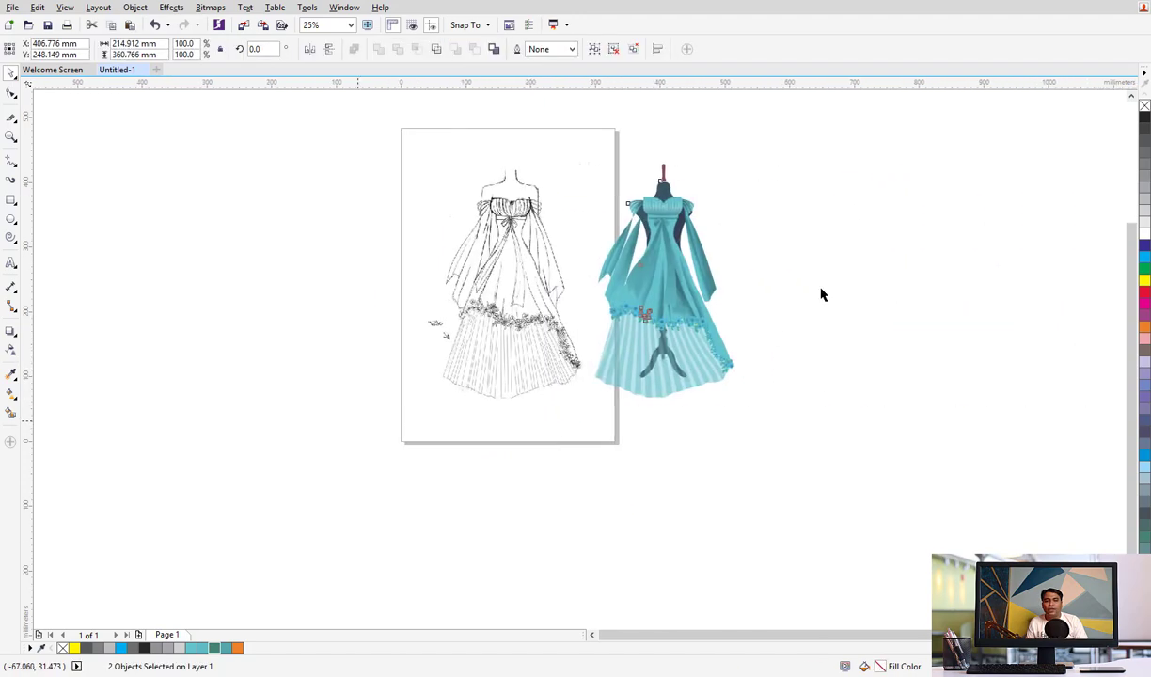
{"action": "scroll", "coordinate": [822, 295], "scroll_direction": "up", "scroll_amount": 2}
{"action": "left_click", "coordinate": [935, 341]}
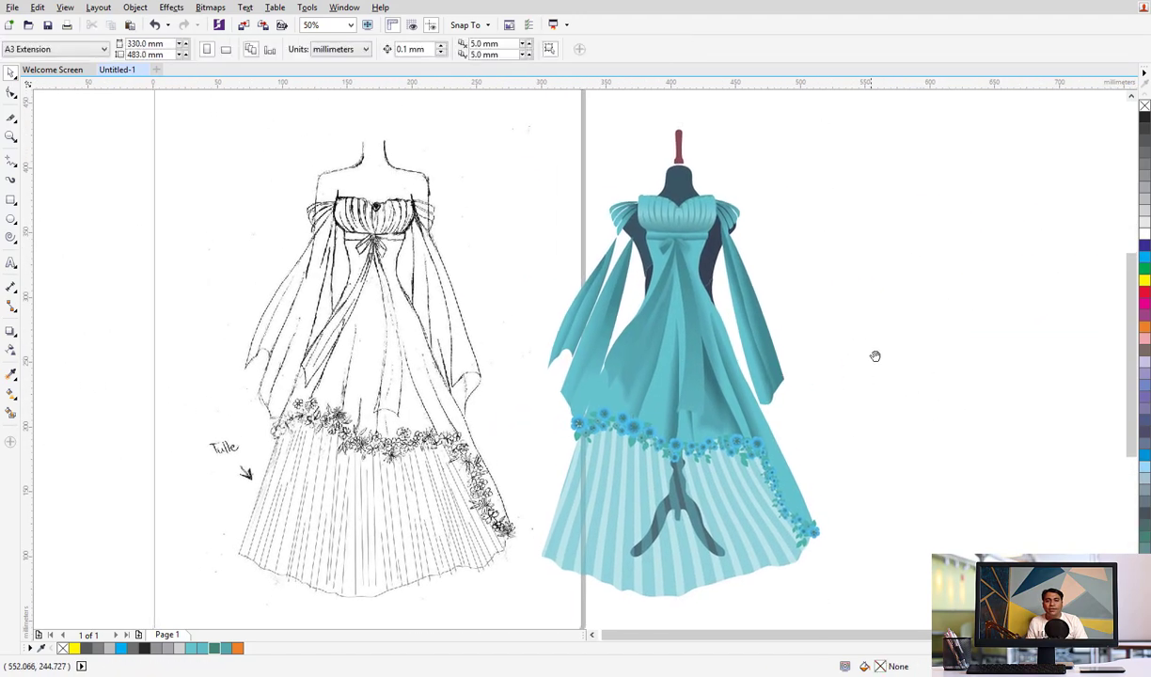
{"action": "left_click", "coordinate": [704, 158]}
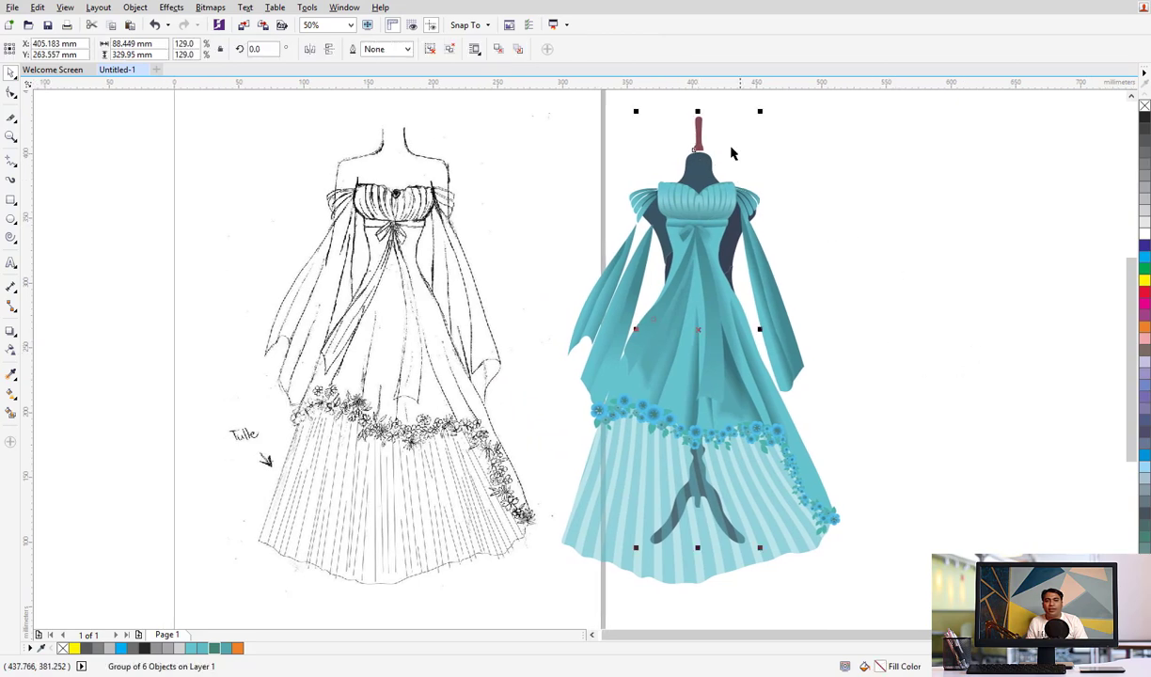
{"action": "scroll", "coordinate": [719, 180], "scroll_direction": "up", "scroll_amount": 1}
{"action": "left_click_drag", "start_coordinate": [707, 149], "coordinate": [707, 141]}
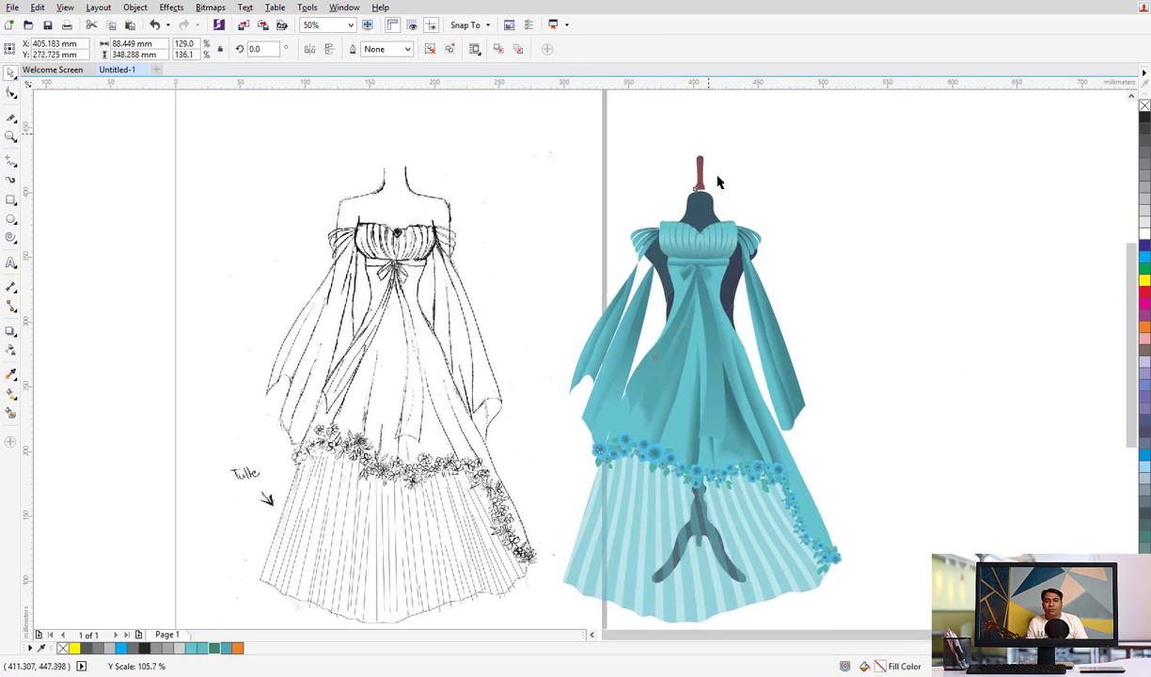